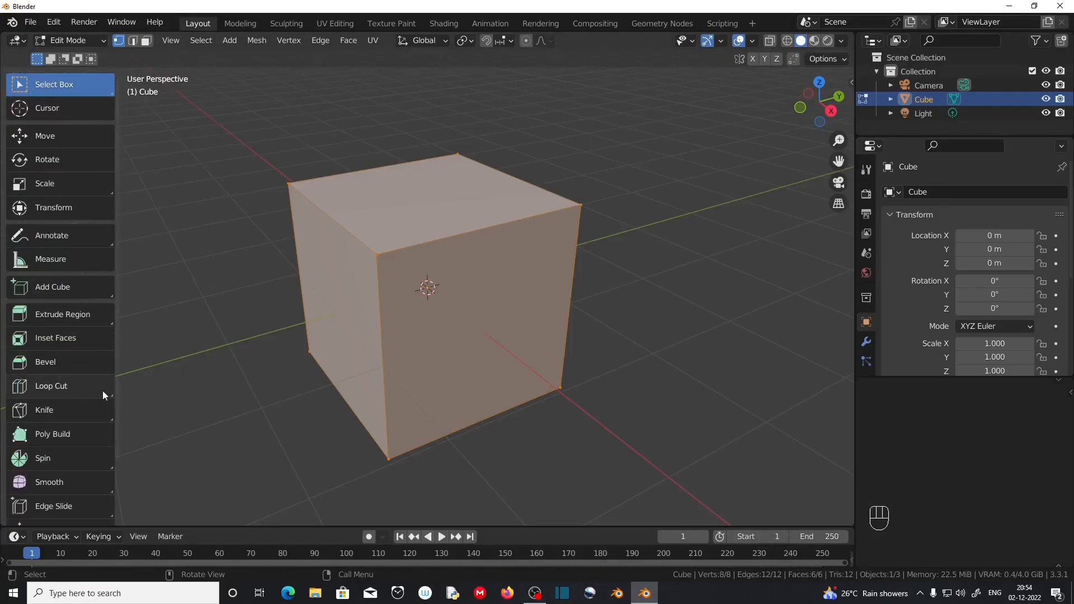
# Use the Loop Cut tool to add two crossing vertical loop cuts through the middle of the cube
pyautogui.click(102, 390)
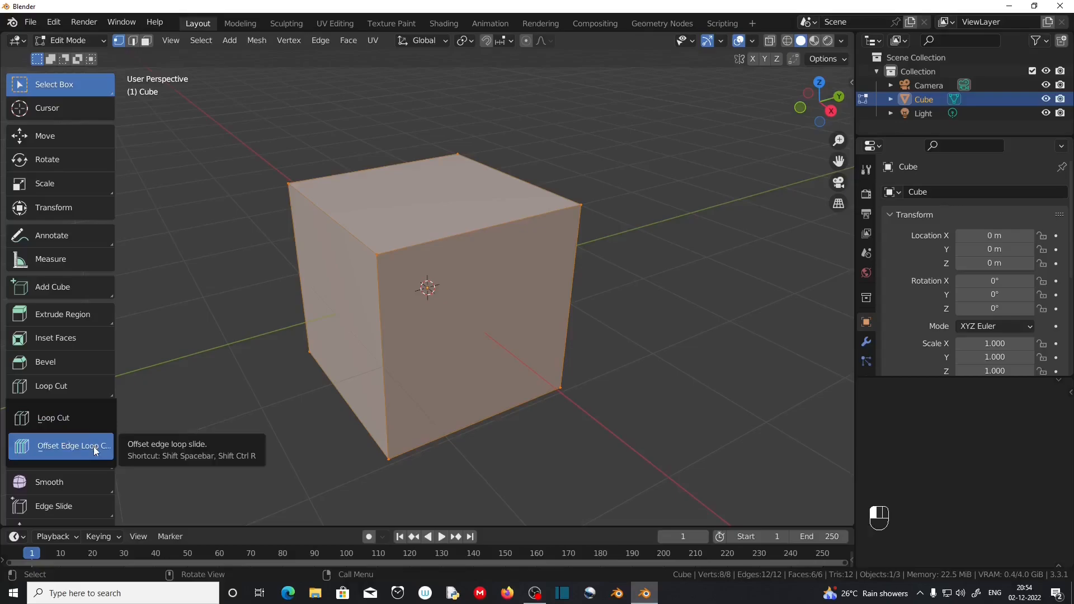
pyautogui.click(53, 421)
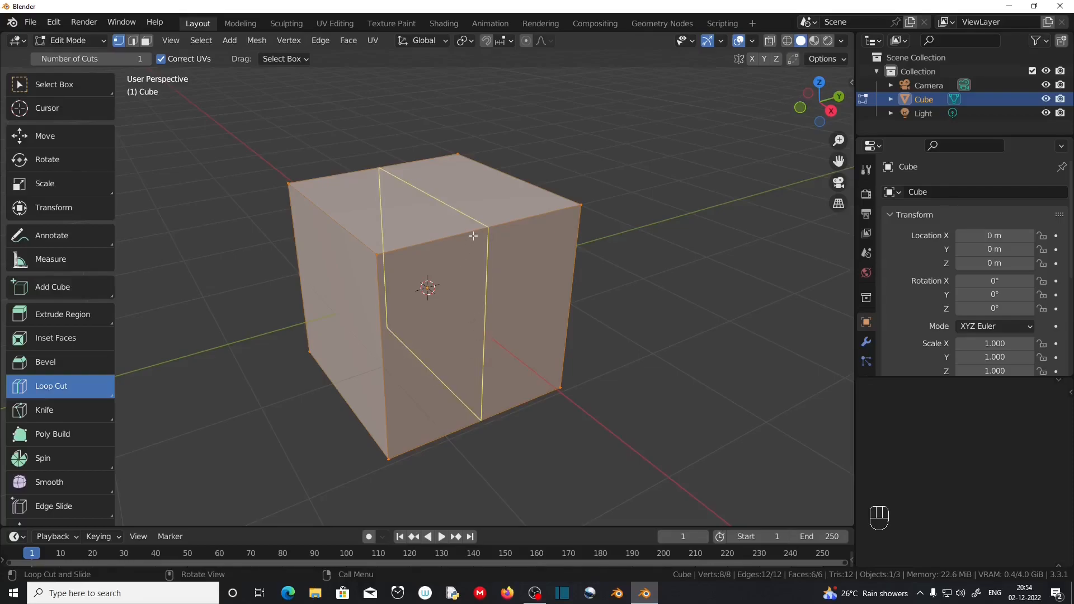
pyautogui.click(473, 236)
pyautogui.moveTo(364, 347); pyautogui.dragTo(502, 158, button='middle')
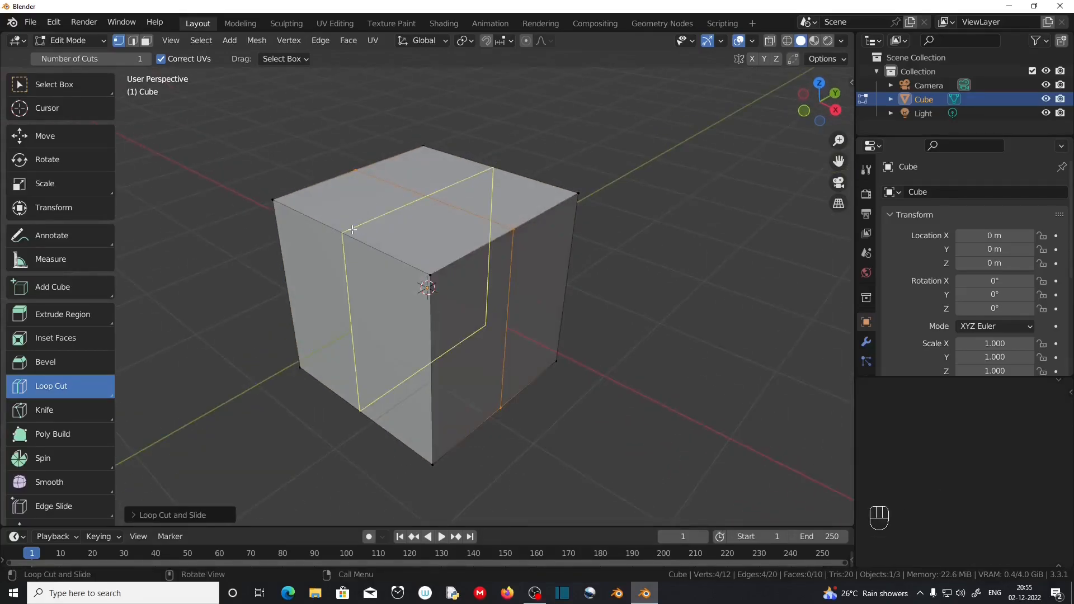
pyautogui.click(346, 250)
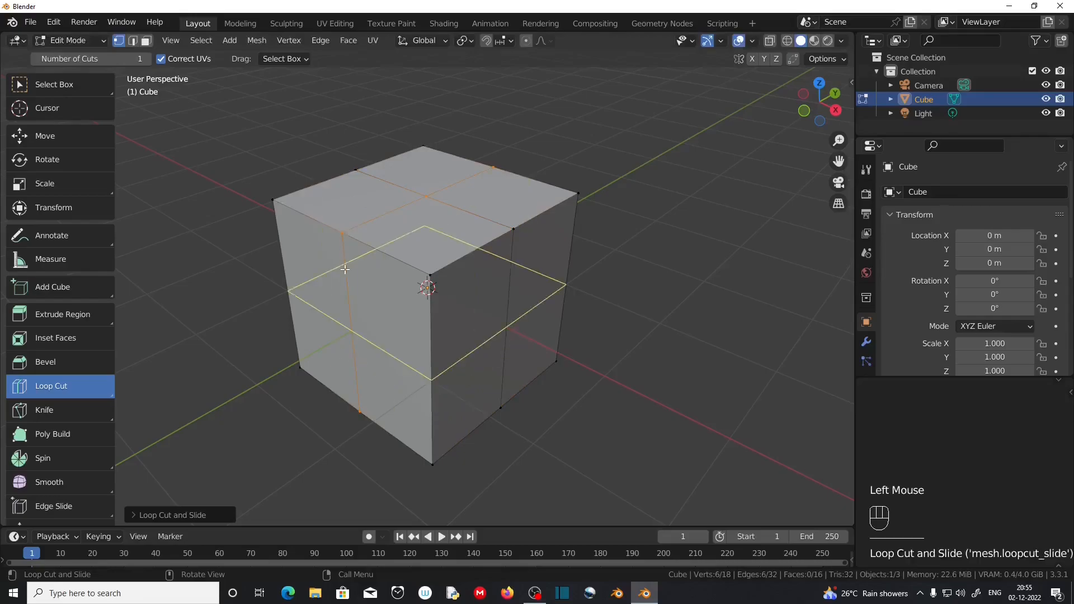
# Add a vertical loop cut midway between the first centre loop and the neighbouring parallel side of the cube
pyautogui.moveTo(344, 300); pyautogui.dragTo(396, 321, button='middle')
pyautogui.moveTo(515, 336); pyautogui.dragTo(464, 308, button='middle')
pyautogui.moveTo(453, 303)
pyautogui.mouseDown(button='middle')
pyautogui.moveTo(418, 282)
pyautogui.moveTo(448, 315)
pyautogui.mouseUp(button='middle')
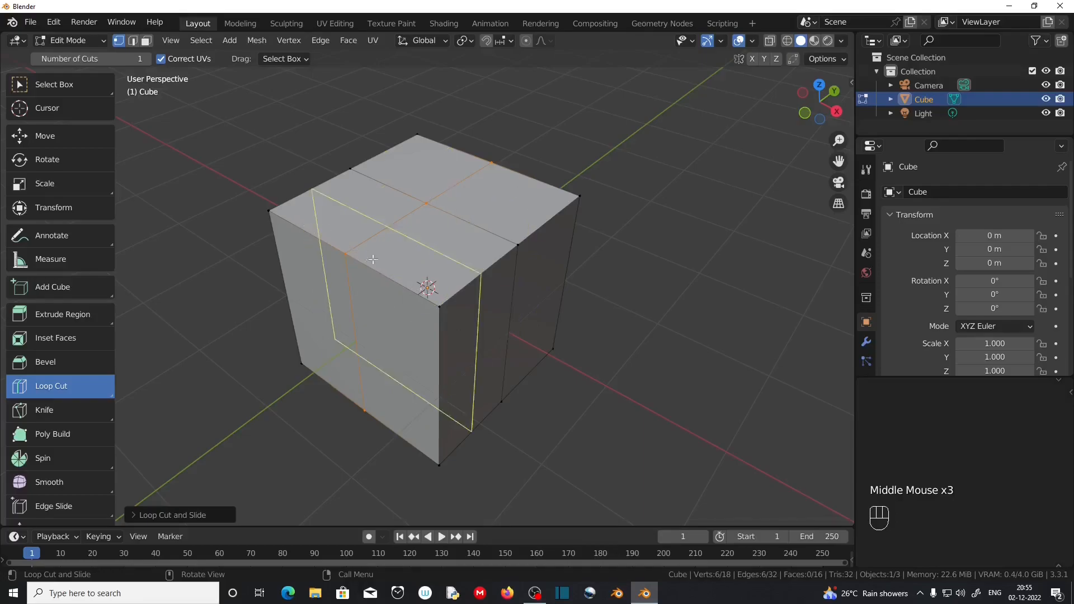
pyautogui.click(477, 283)
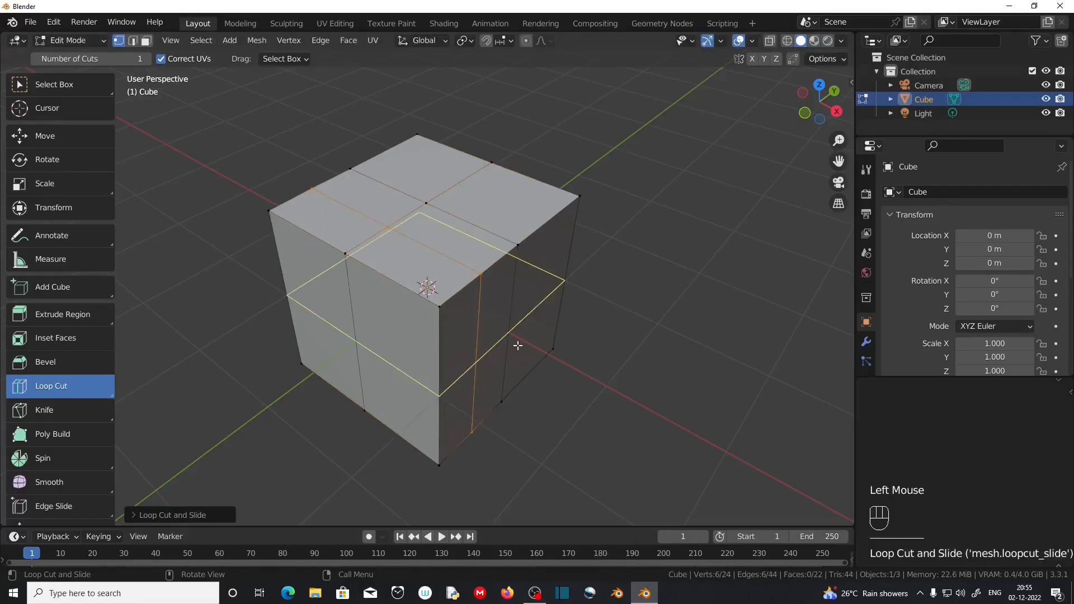
# Add two horizontal loop cuts around the cube, sliding one near its bottom and the other near its top
pyautogui.moveTo(515, 343); pyautogui.dragTo(446, 343, button='middle')
pyautogui.scroll(2, 447, 343)
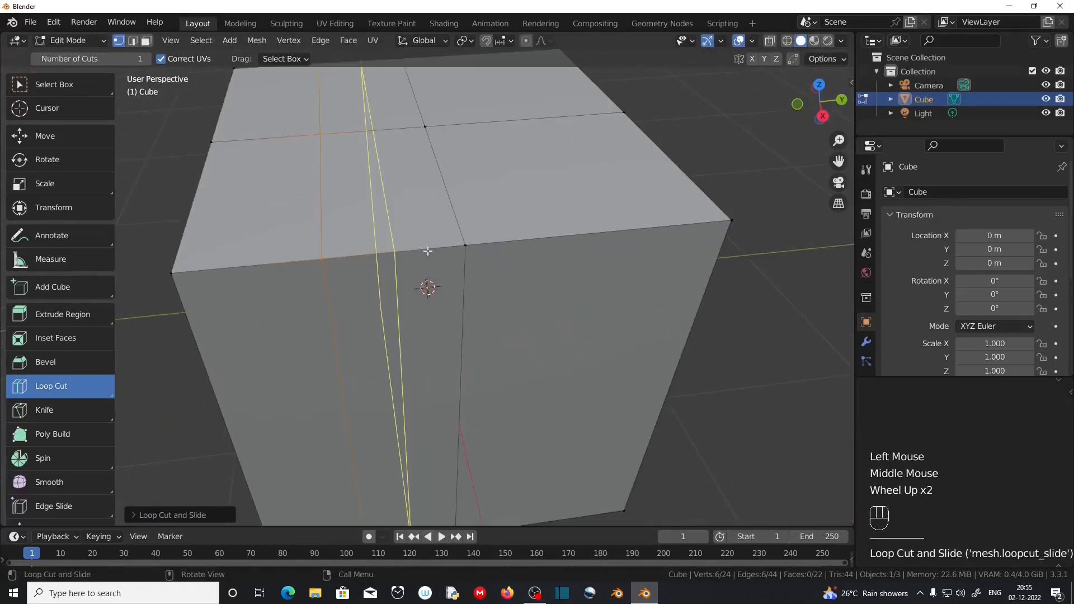
pyautogui.scroll(-2, 314, 285)
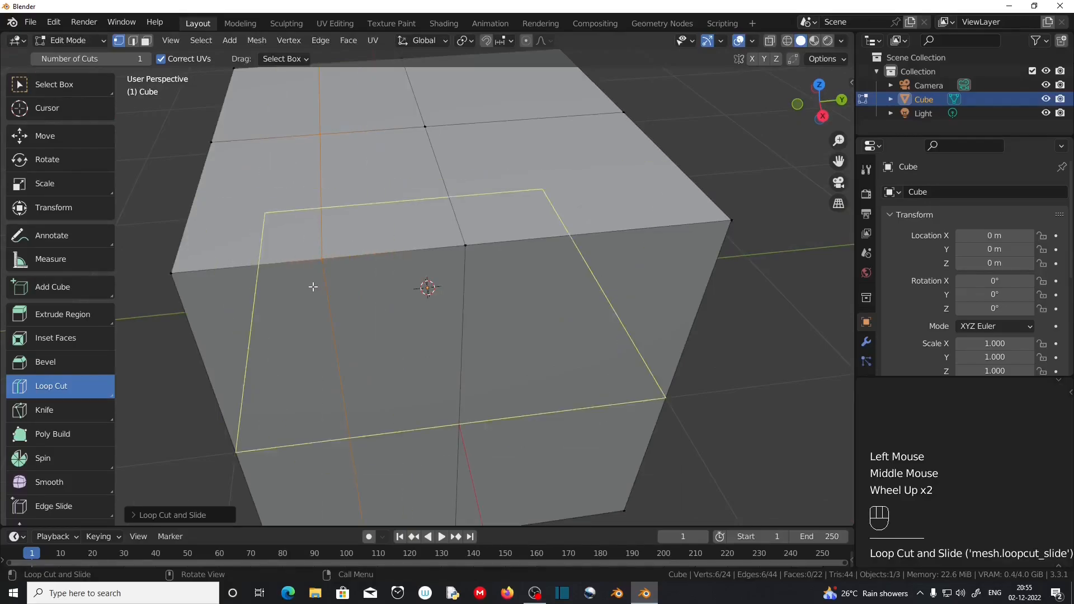
pyautogui.moveTo(311, 287); pyautogui.dragTo(389, 304, button='middle')
pyautogui.scroll(2, 361, 313)
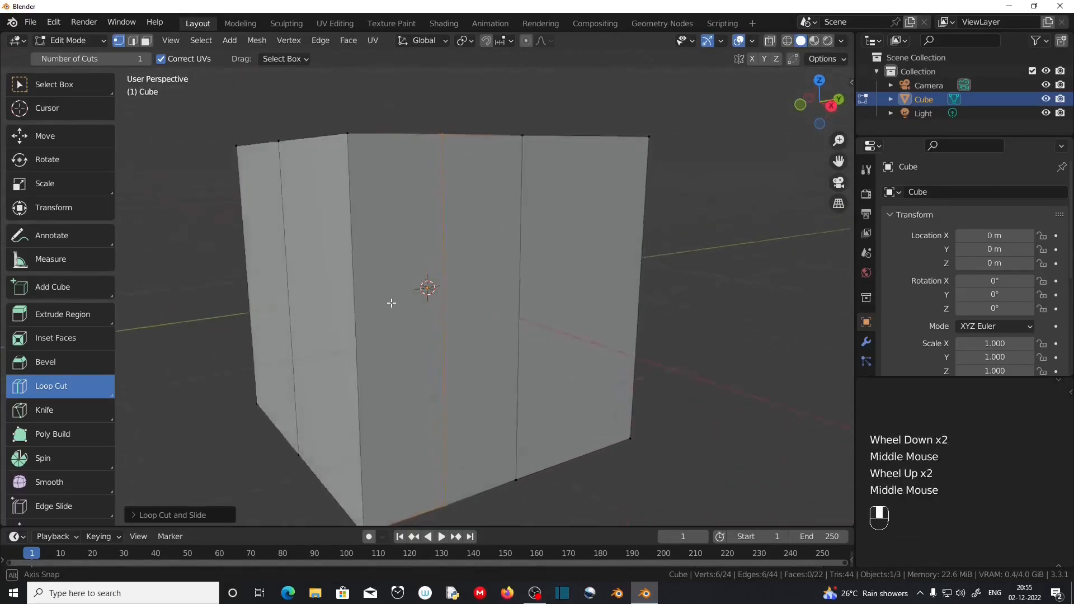
pyautogui.moveTo(379, 326); pyautogui.dragTo(393, 468)
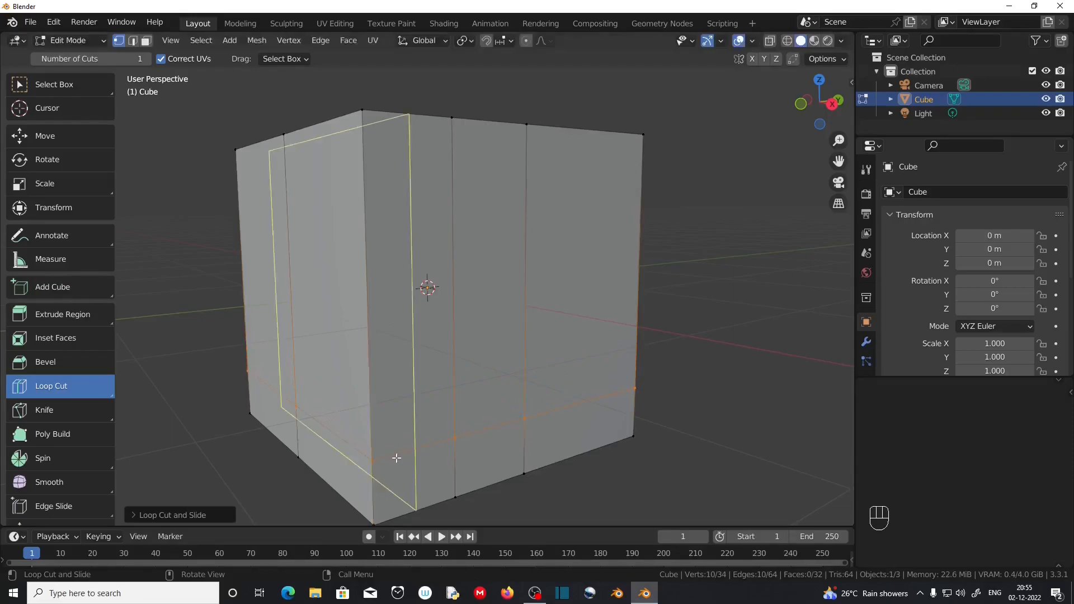
pyautogui.moveTo(414, 292); pyautogui.dragTo(417, 291, button='middle')
pyautogui.moveTo(384, 362); pyautogui.dragTo(383, 253)
# Add closely spaced vertical loop cuts on the positive Y half of the cube, sliding each into position
pyautogui.moveTo(459, 313); pyautogui.dragTo(477, 351, button='middle')
pyautogui.moveTo(486, 230); pyautogui.dragTo(522, 240)
pyautogui.moveTo(587, 243); pyautogui.dragTo(553, 250)
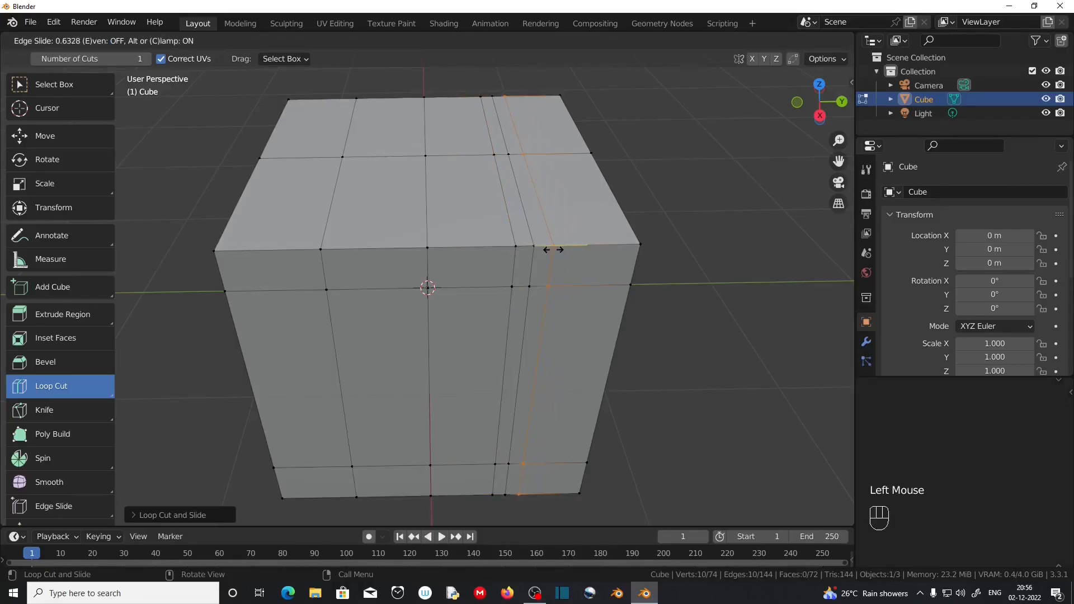
pyautogui.moveTo(553, 250); pyautogui.dragTo(554, 250)
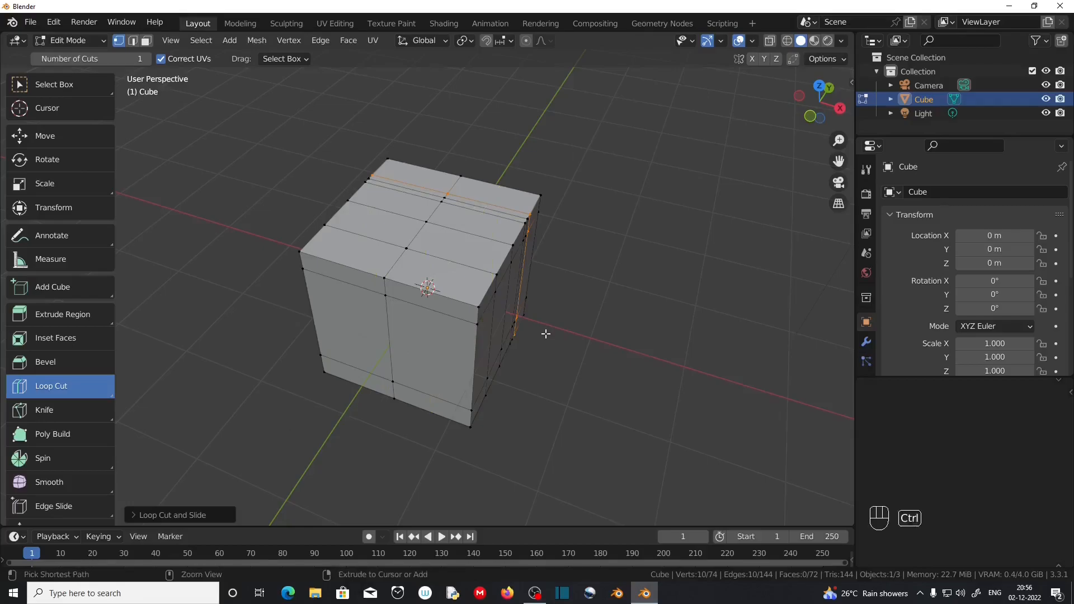
# Undo the loop cuts to restore the plain cube, and add a single centred vertical loop cut
pyautogui.hotkey('ctrl', 'z')
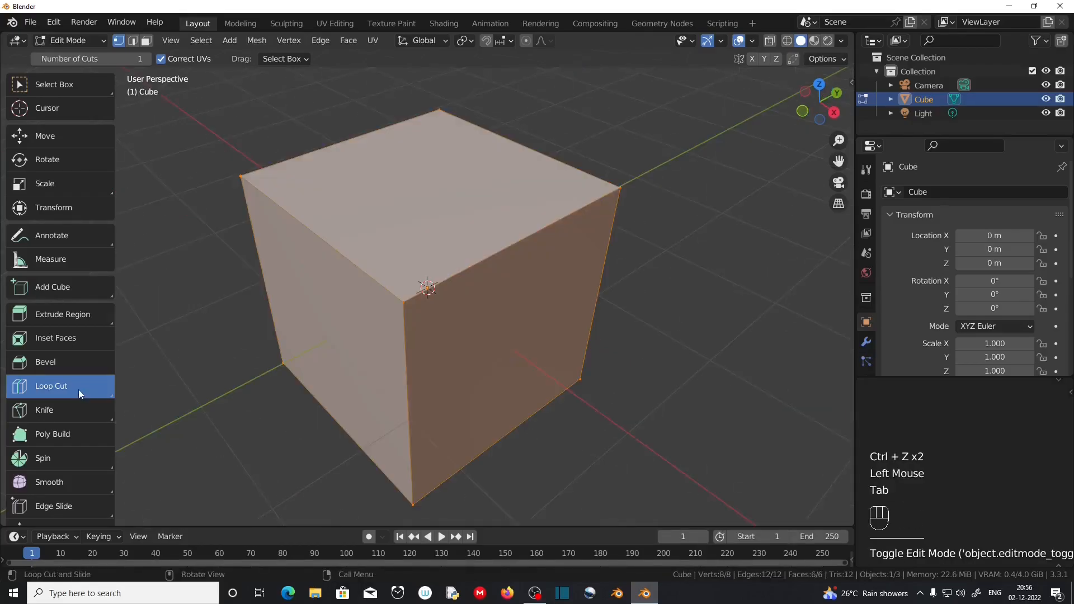
pyautogui.moveTo(78, 390); pyautogui.dragTo(83, 419)
pyautogui.click(83, 418)
pyautogui.doubleClick(508, 257)
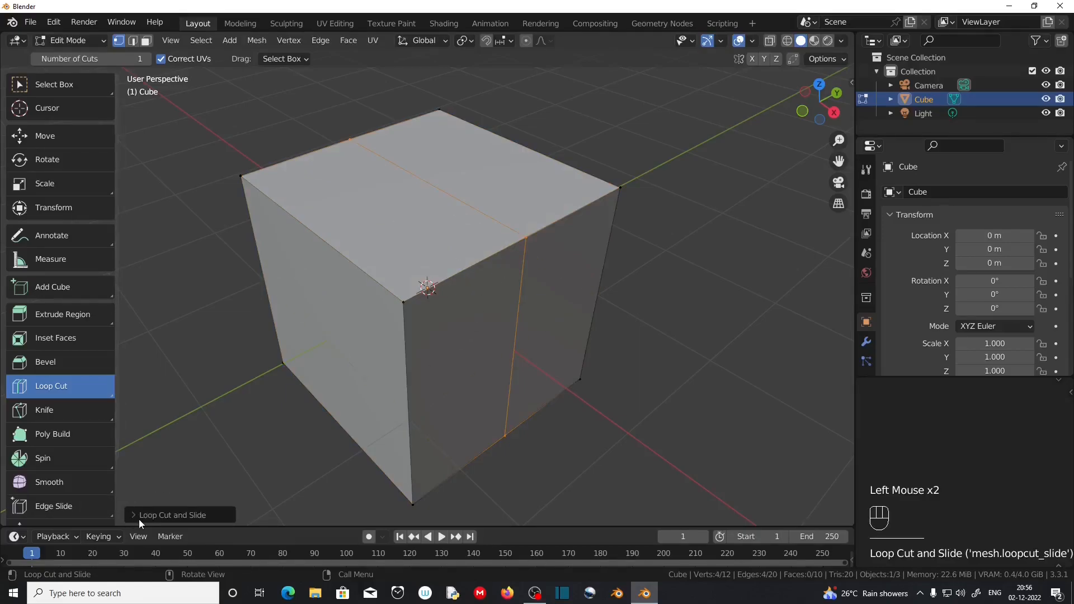
# Open the Loop Cut and Slide settings and set the number of cuts to 5
pyautogui.click(133, 514)
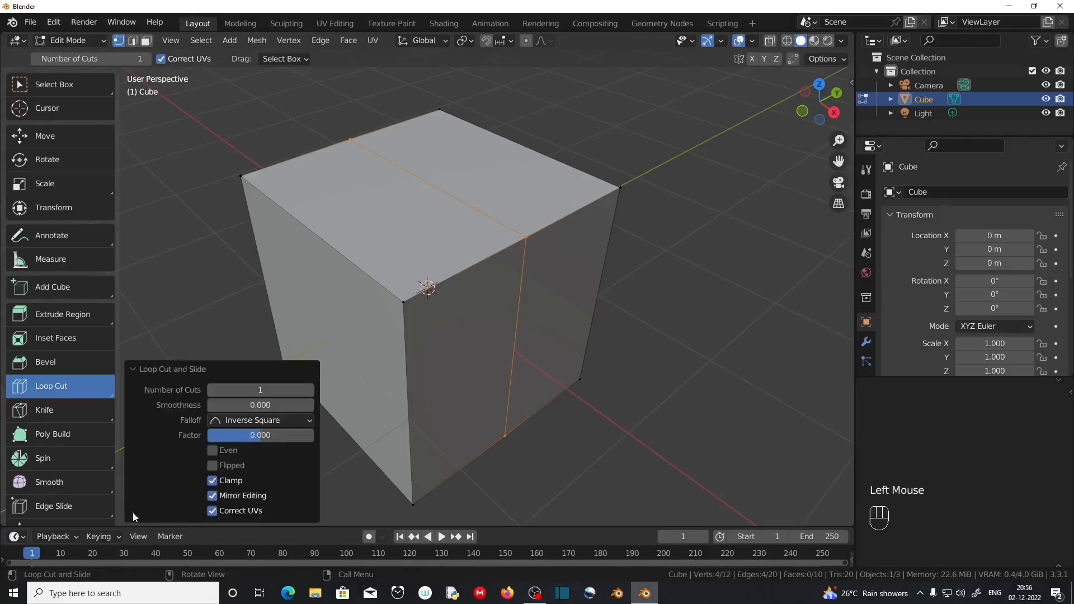
pyautogui.click(309, 391)
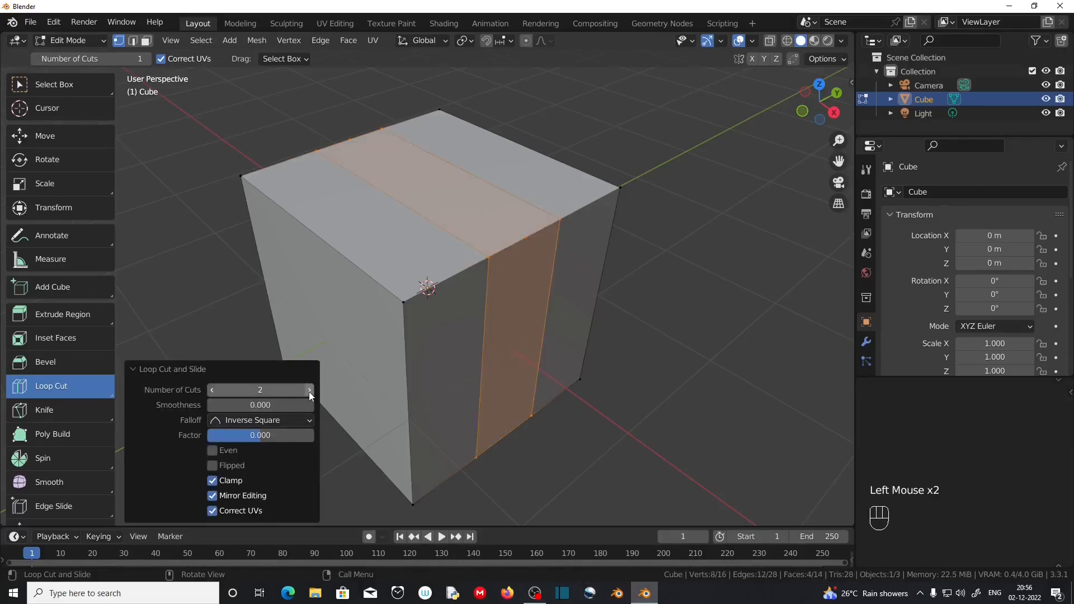
pyautogui.click(309, 391)
pyautogui.click(309, 391)
pyautogui.click(309, 391)
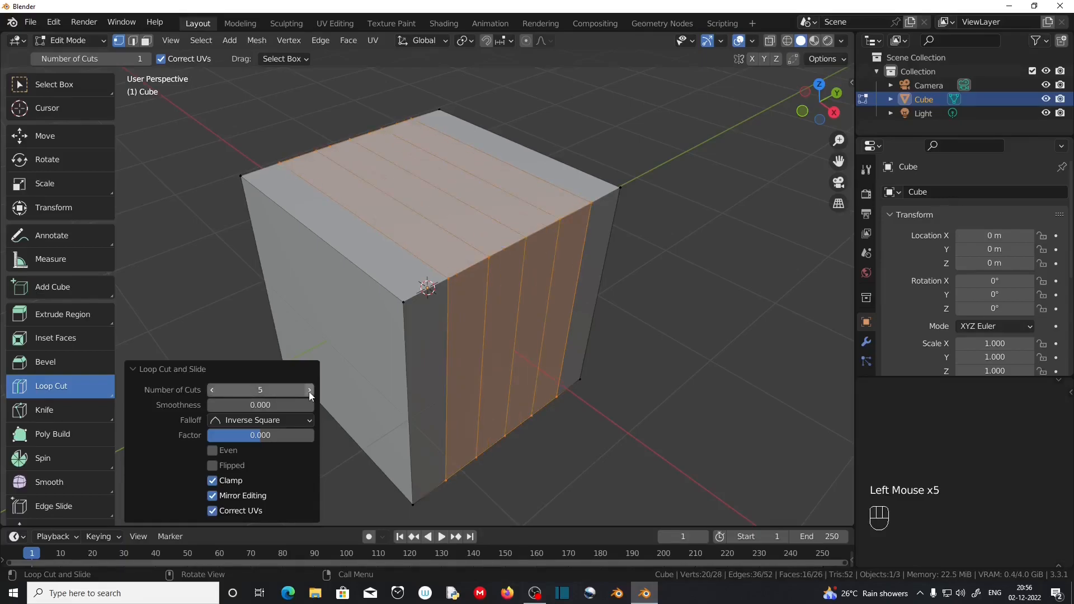
pyautogui.click(309, 392)
pyautogui.click(212, 388)
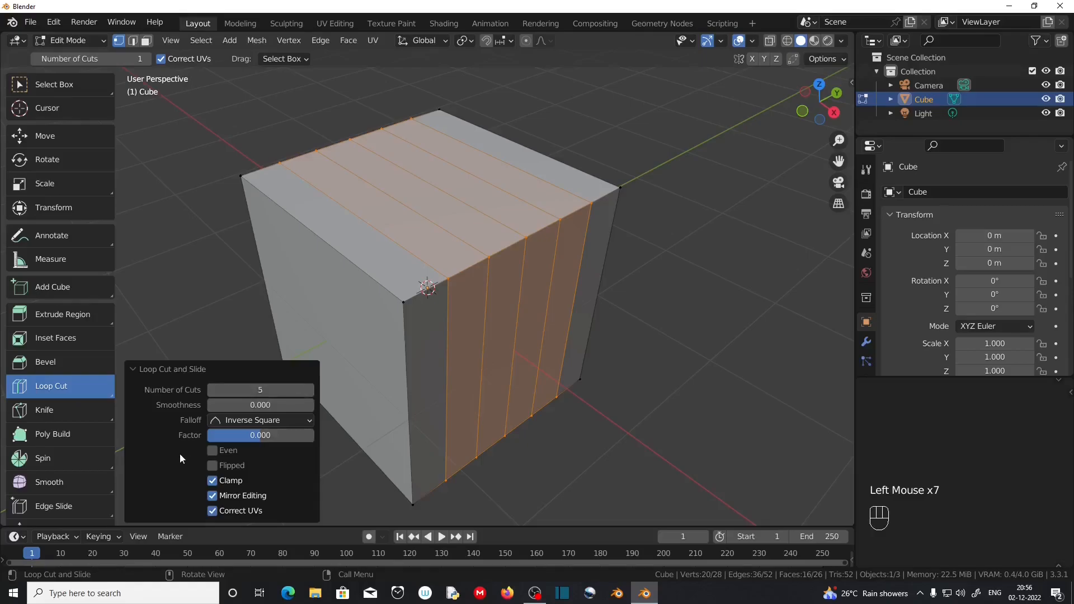
# Set the smoothness of the loop cuts to -0.970
pyautogui.moveTo(249, 405); pyautogui.dragTo(158, 405)
pyautogui.moveTo(260, 405)
pyautogui.mouseDown()
pyautogui.moveTo(333, 405)
pyautogui.moveTo(270, 405)
pyautogui.mouseUp()
pyautogui.scroll(1, 181, 421)
# Try the Smooth, Root, Inverse Square and Sharp falloff types on the loop cuts
pyautogui.click(263, 424)
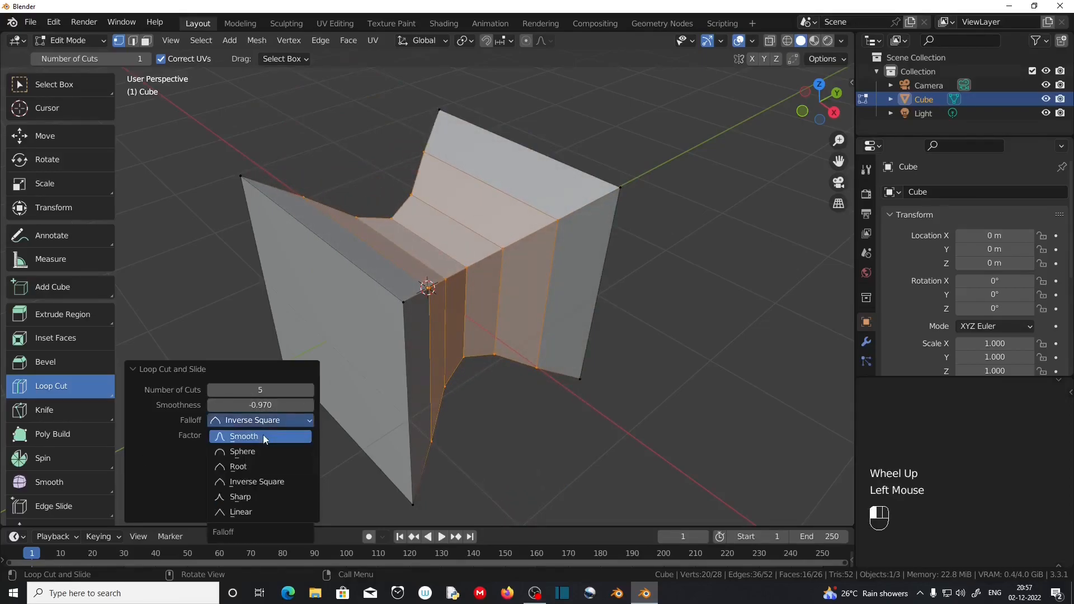
pyautogui.click(263, 435)
pyautogui.click(253, 419)
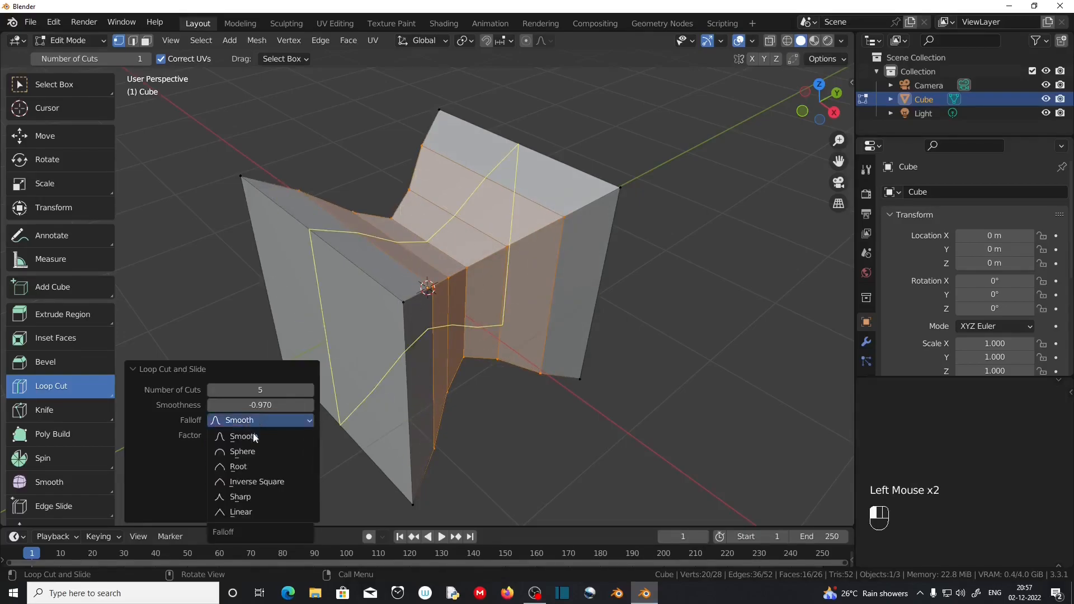
pyautogui.click(260, 435)
pyautogui.click(272, 421)
pyautogui.click(262, 466)
pyautogui.click(266, 420)
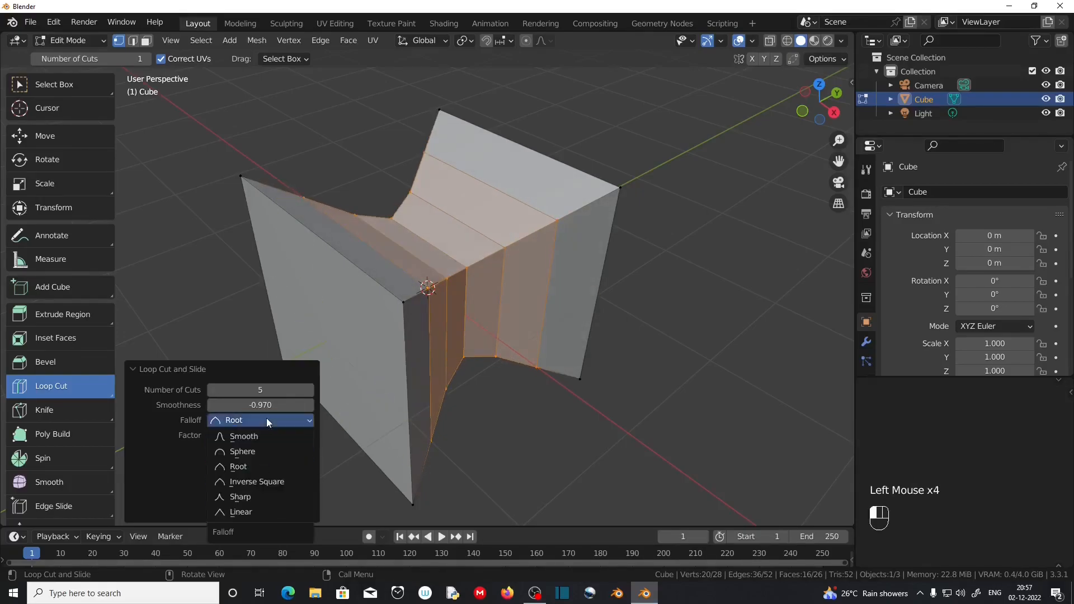
pyautogui.click(264, 482)
pyautogui.click(275, 421)
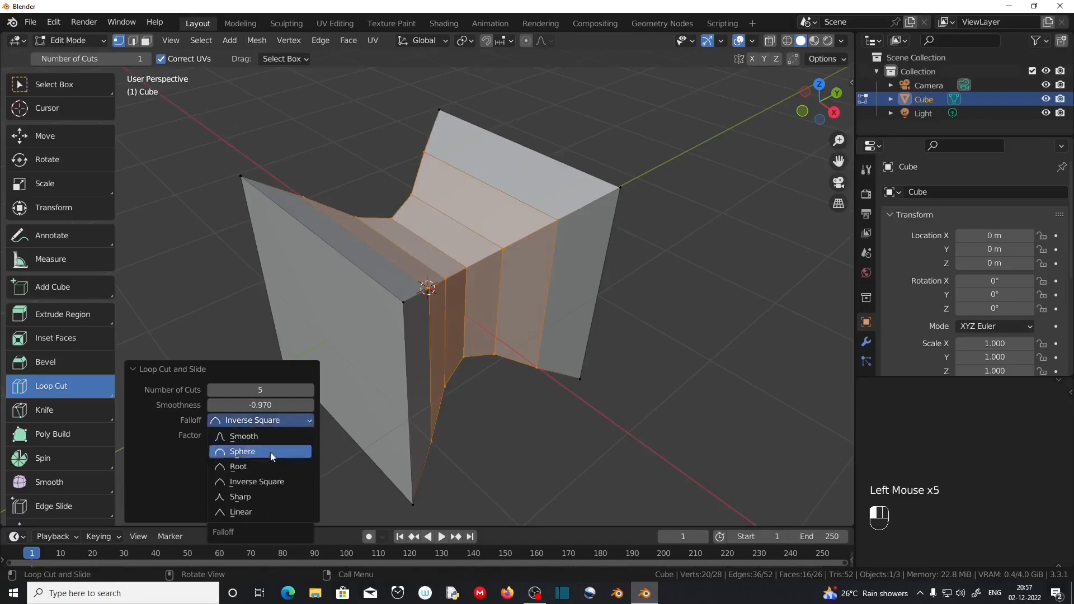
pyautogui.click(268, 496)
pyautogui.scroll(2, 537, 331)
pyautogui.moveTo(537, 330); pyautogui.dragTo(493, 347, button='middle')
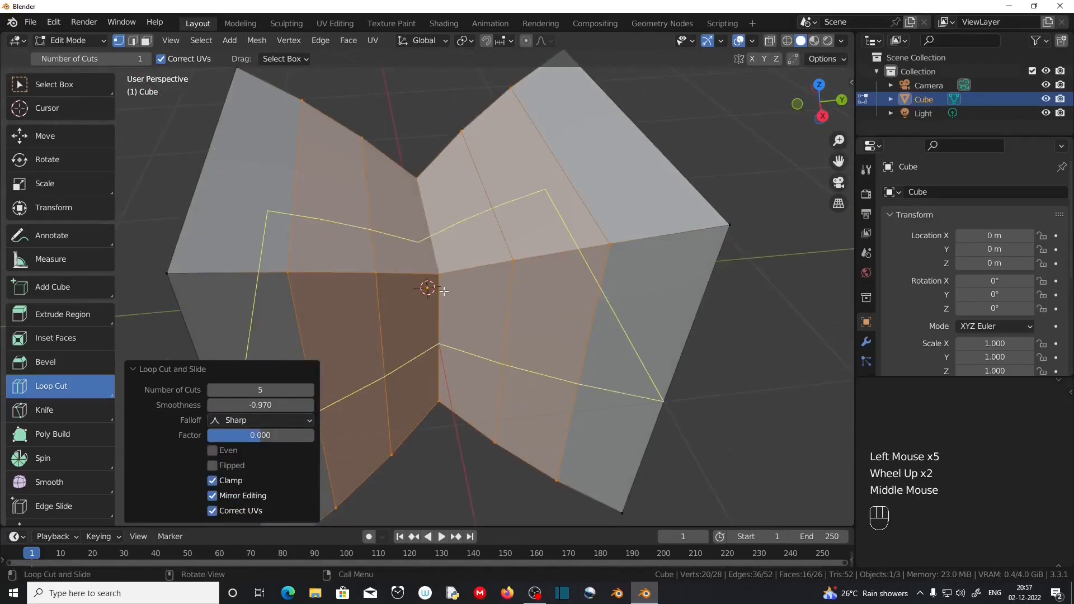
# Preview the Linear falloff on the loop cuts and set the falloff back to Smooth
pyautogui.click(256, 420)
pyautogui.click(261, 513)
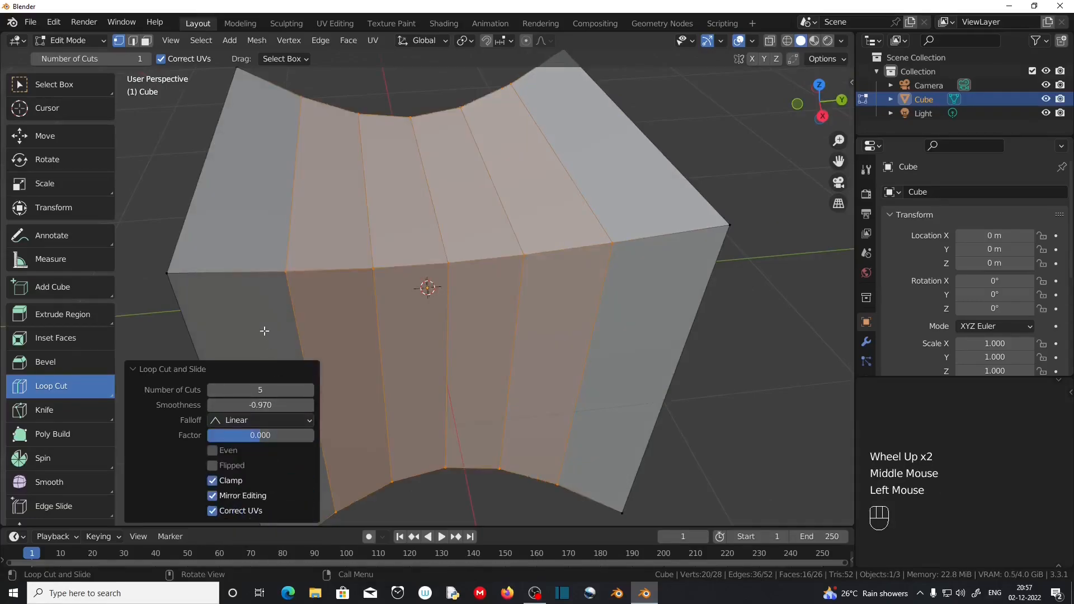
pyautogui.scroll(-1, 268, 347)
pyautogui.moveTo(267, 347); pyautogui.dragTo(277, 421, button='middle')
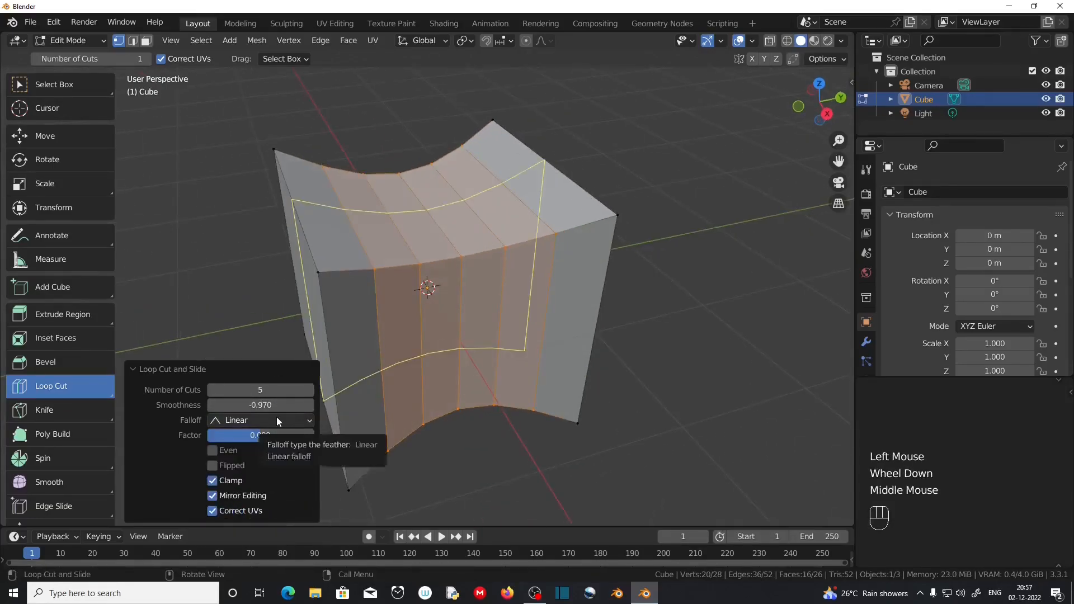
pyautogui.click(276, 420)
pyautogui.click(275, 435)
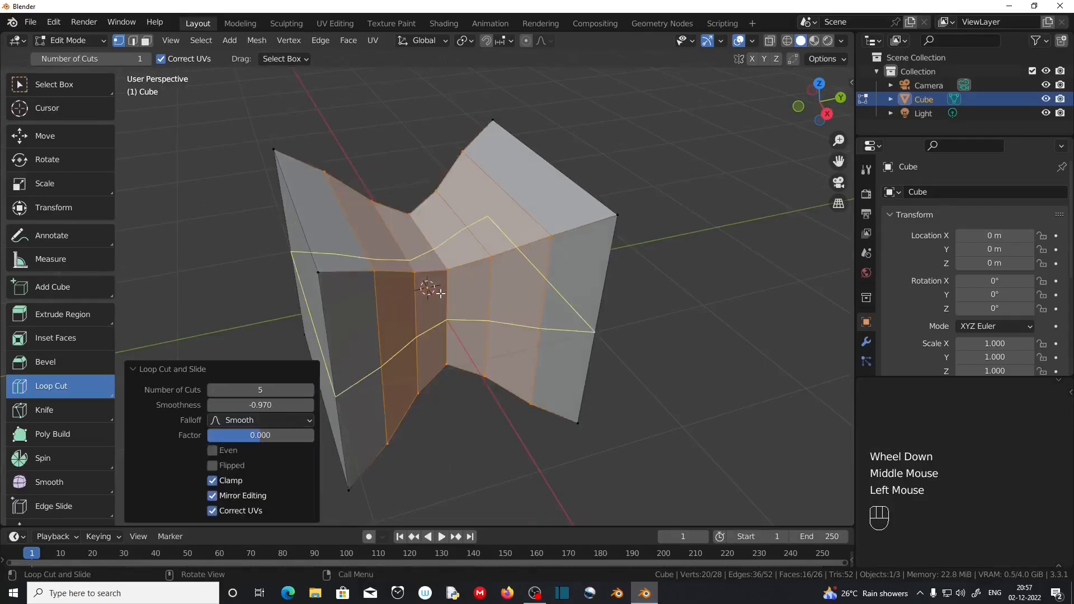
# Slide the loop cuts to a factor of -1 and reset the factor to 0
pyautogui.moveTo(264, 437); pyautogui.dragTo(154, 438)
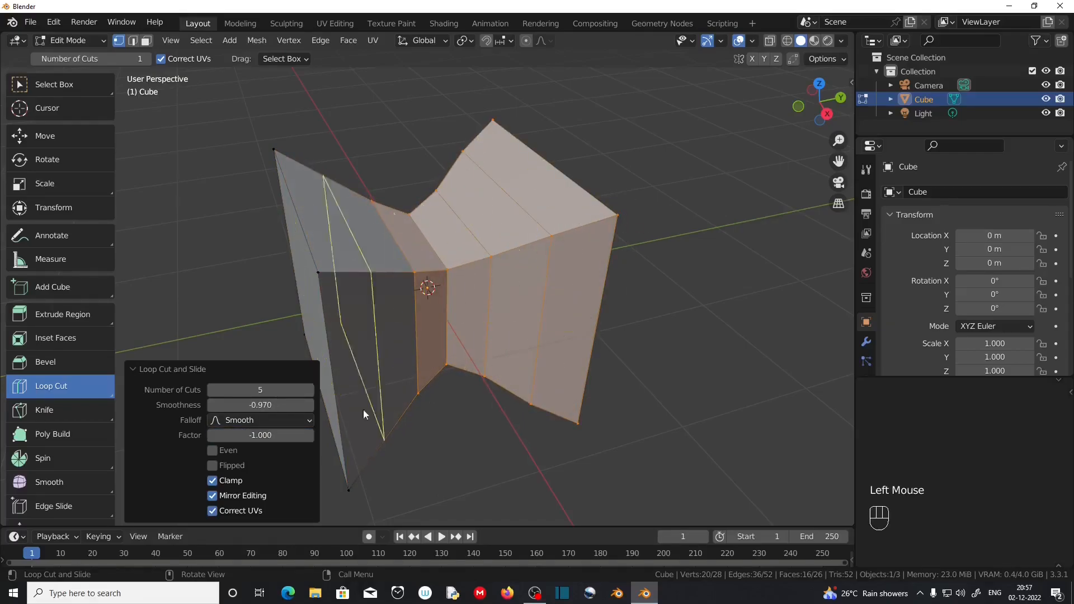
pyautogui.doubleClick(262, 435)
pyautogui.write('0')
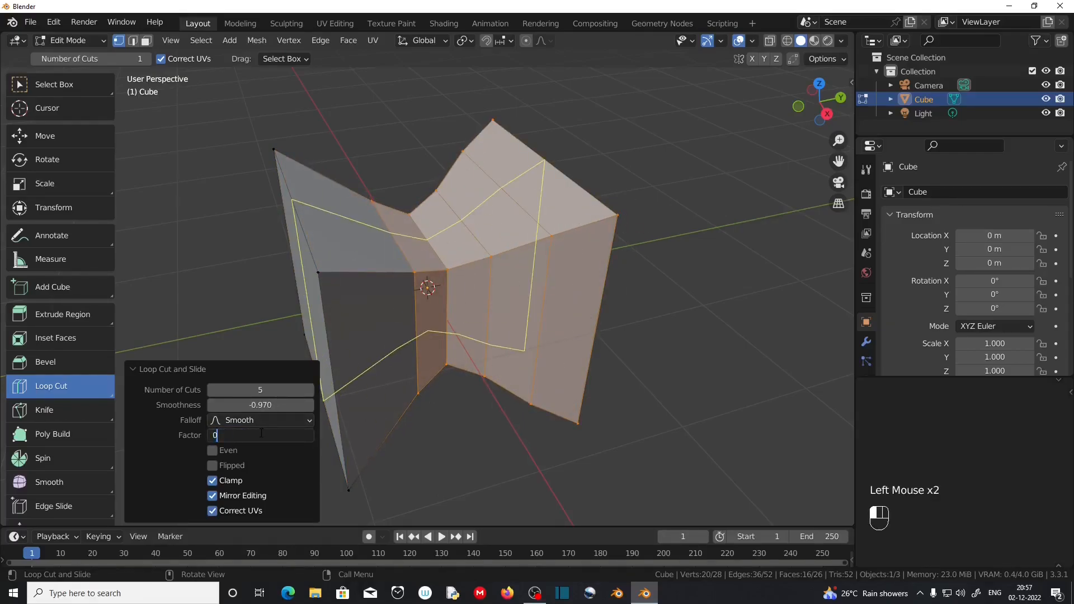
pyautogui.click(168, 437)
# Slide the loop cuts to a factor of 1 and try entering a factor of 2 with Clamp enabled
pyautogui.moveTo(256, 438); pyautogui.dragTo(314, 435)
pyautogui.doubleClick(267, 438)
pyautogui.write('2')
pyautogui.press('Return')
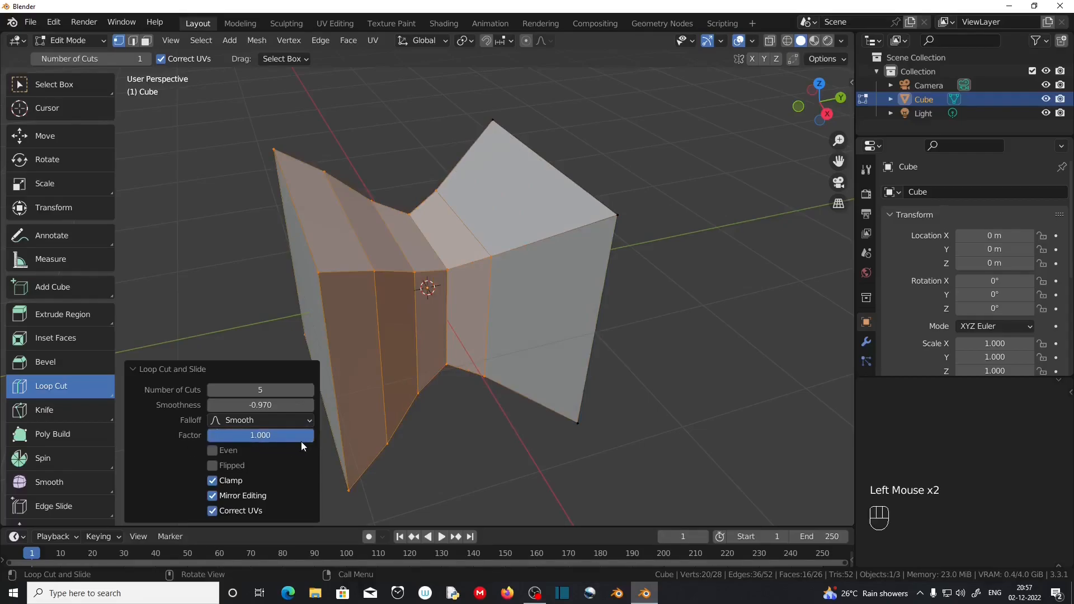
# Turn off Clamp and set the loop cuts' slide factor to 2
pyautogui.click(212, 480)
pyautogui.doubleClick(266, 438)
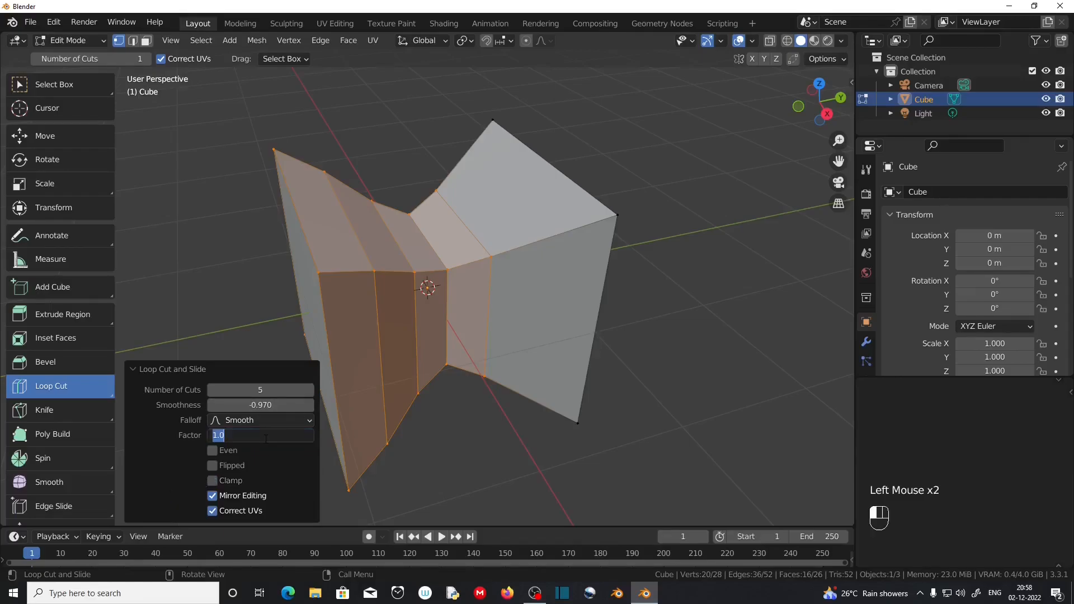
pyautogui.write('2')
pyautogui.press('Return')
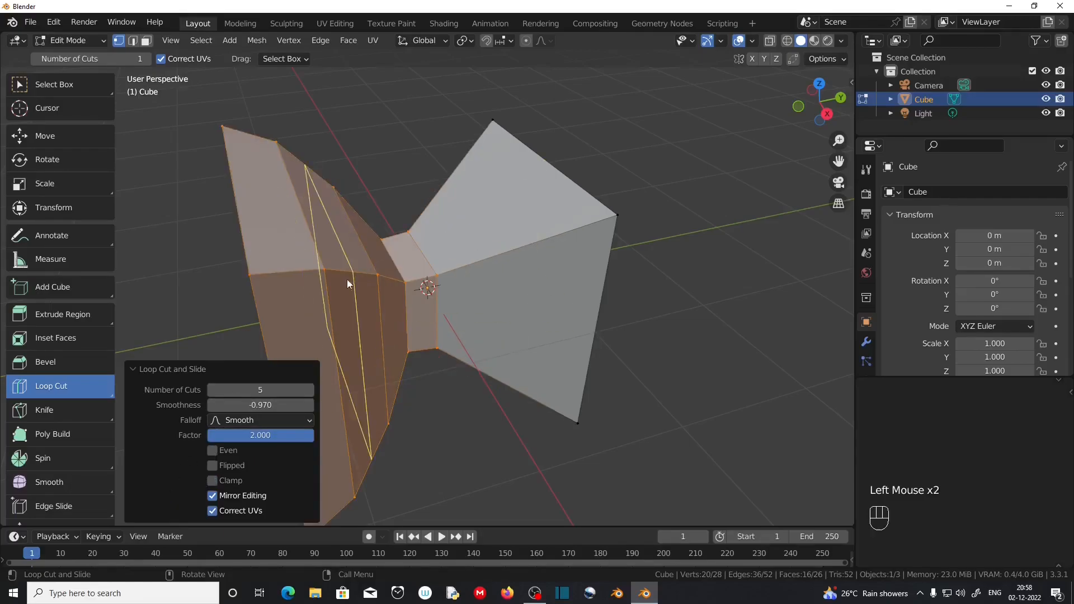
# Try a slide factor of -3 on the unclamped loop cuts and return the factor to 2
pyautogui.click(248, 437)
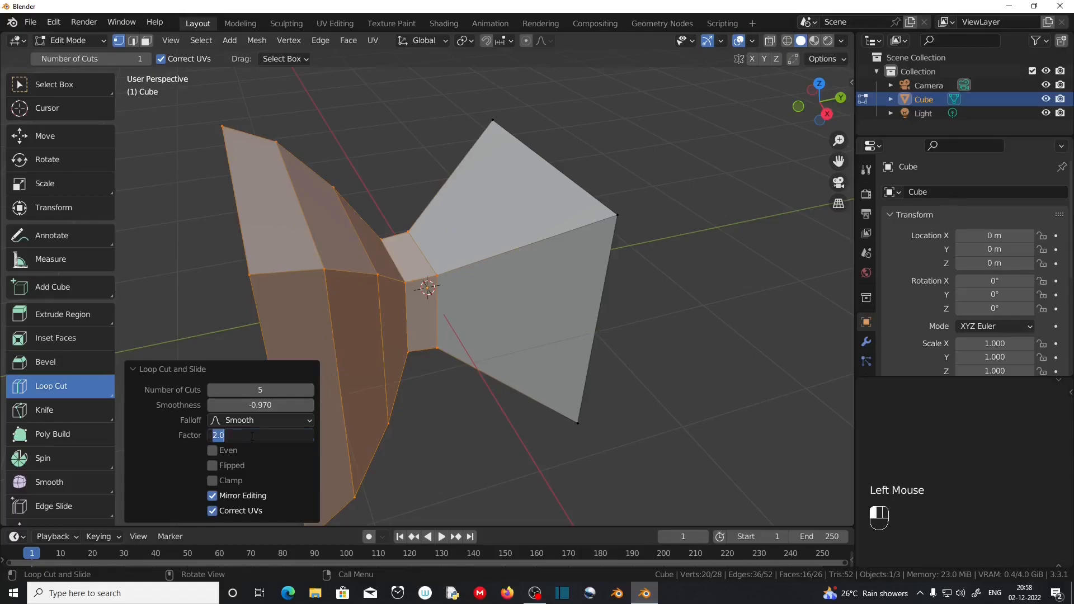
pyautogui.press('BackSpace')
pyautogui.press('Return')
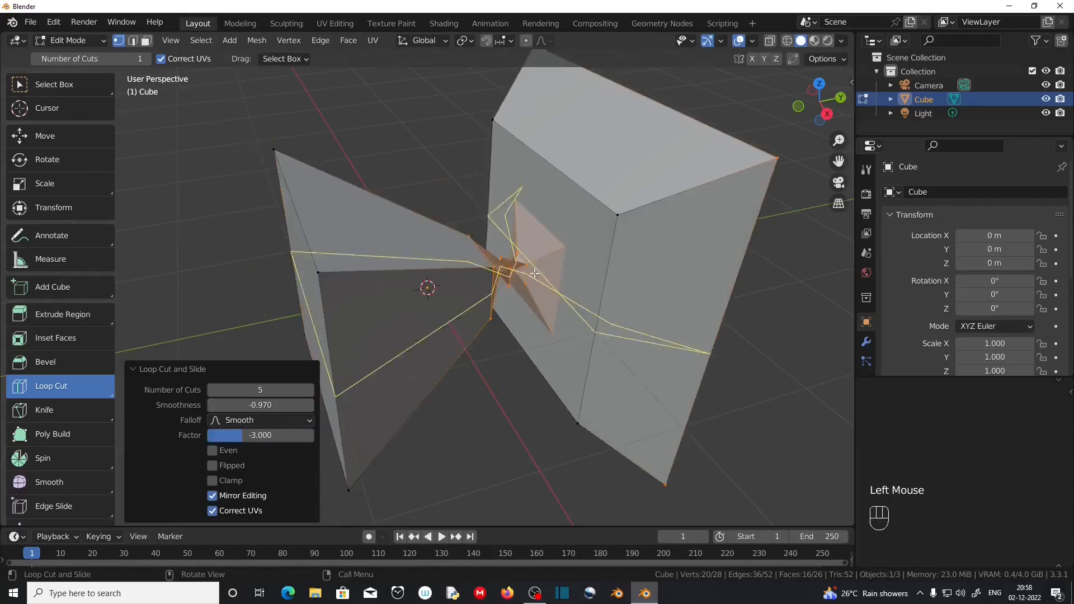
pyautogui.click(274, 432)
pyautogui.write('2')
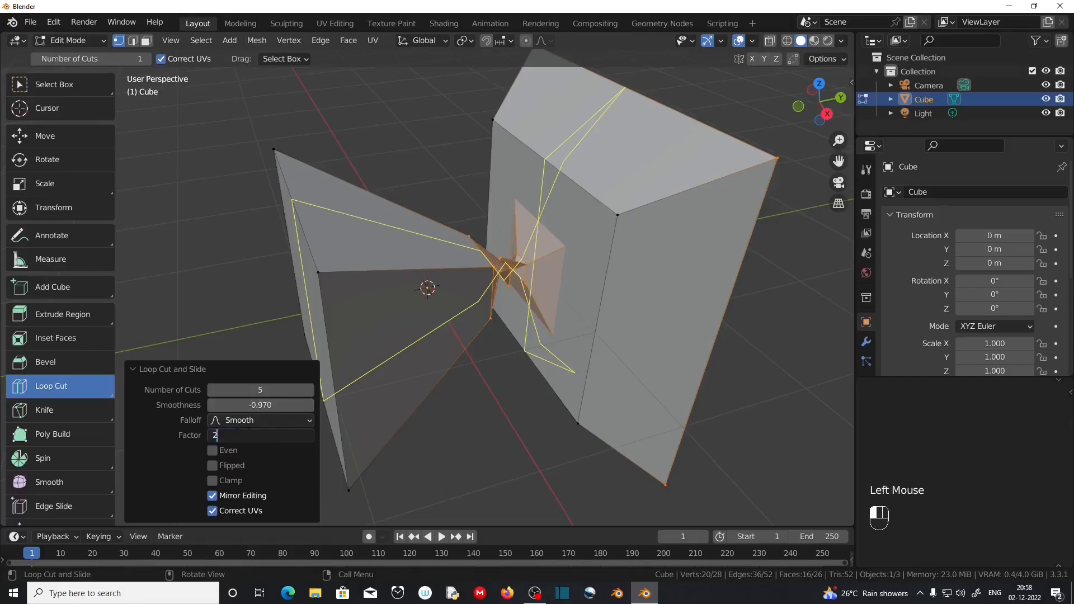
pyautogui.press('Return')
# Set the unclamped loop cuts' slide factor to -2, turn Clamp back on and collapse the operator settings
pyautogui.click(281, 432)
pyautogui.write('-')
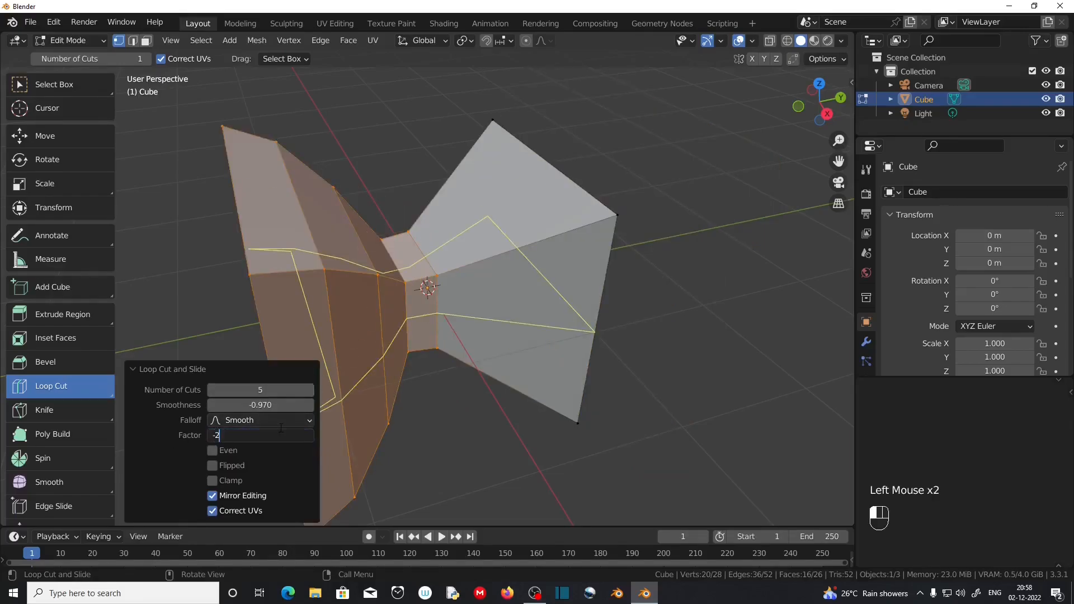
pyautogui.press('Return')
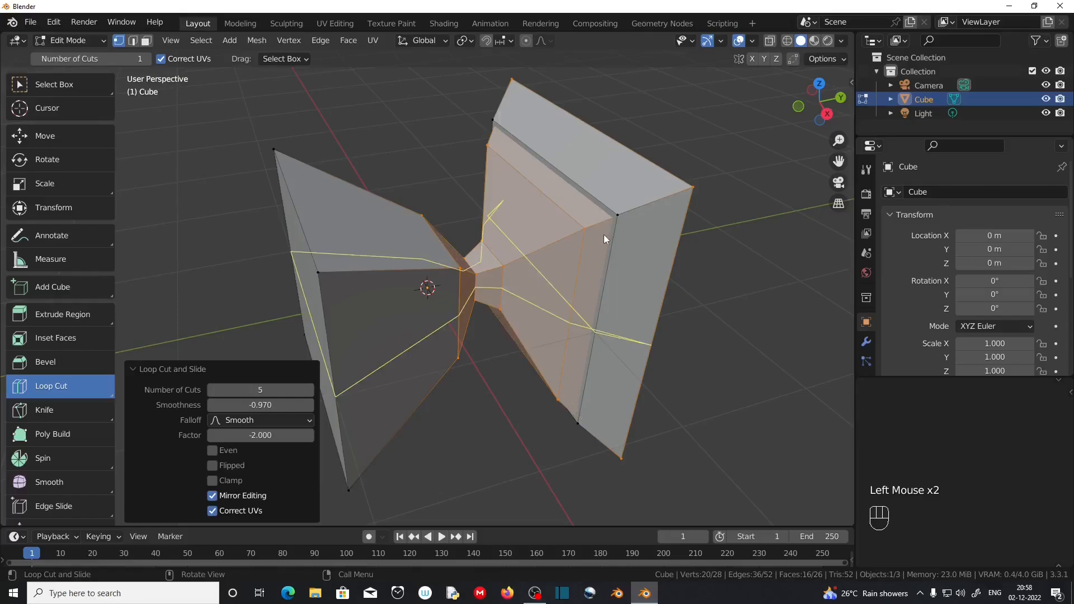
pyautogui.click(213, 481)
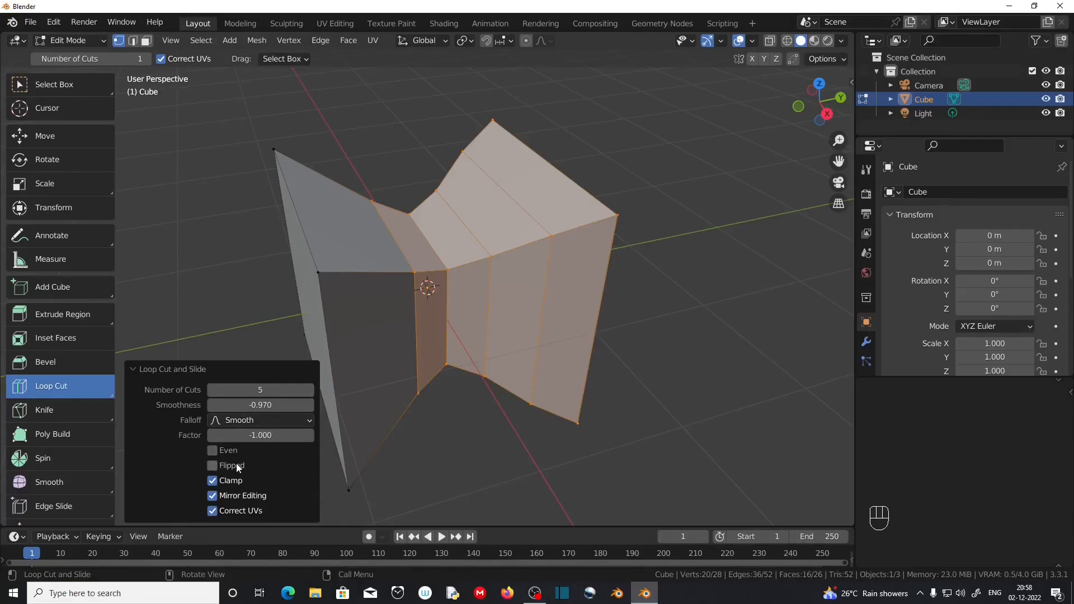
pyautogui.click(136, 369)
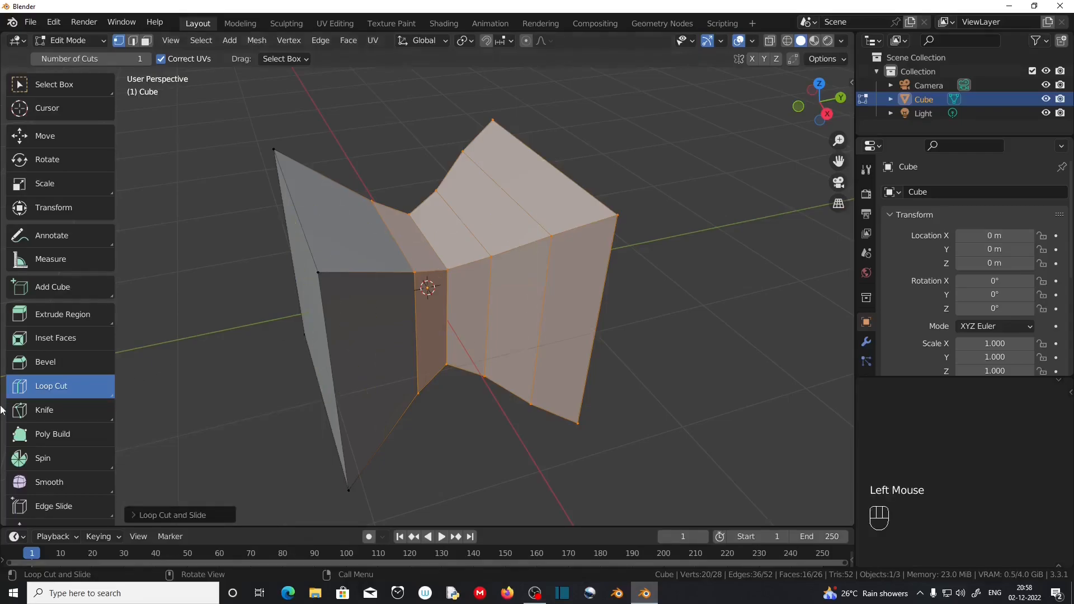
# Undo the five-cut loop cut and add a single loop cut around the middle of the cube
pyautogui.hotkey('ctrl', 'z')
pyautogui.click(468, 244)
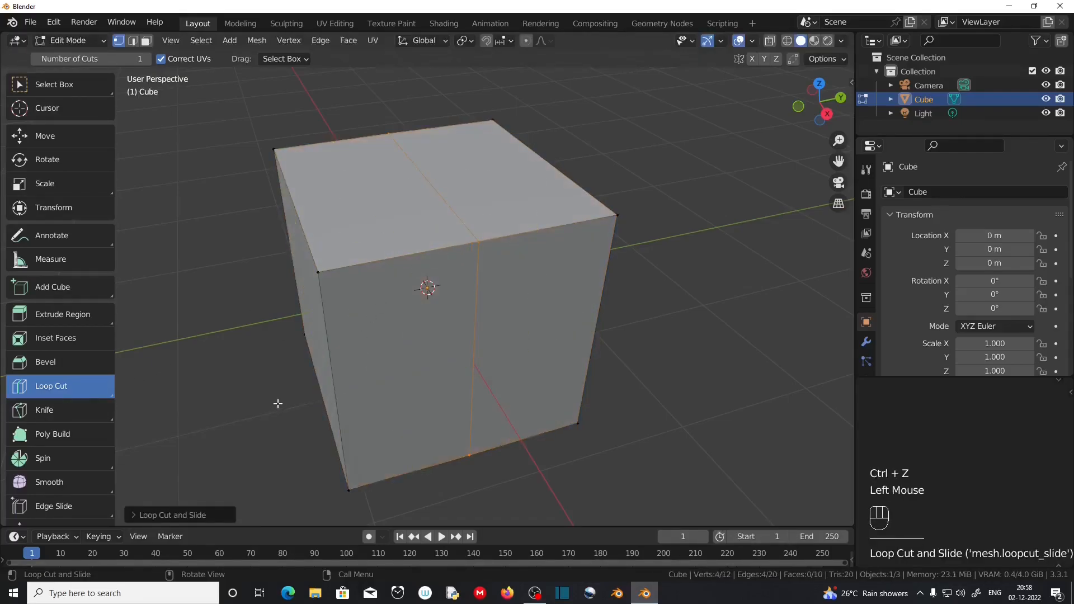
pyautogui.scroll(1, 394, 275)
# With the Offset Edge Loop Cut tool, slide a pair of offset loops out on both sides of the middle loop
pyautogui.click(91, 389)
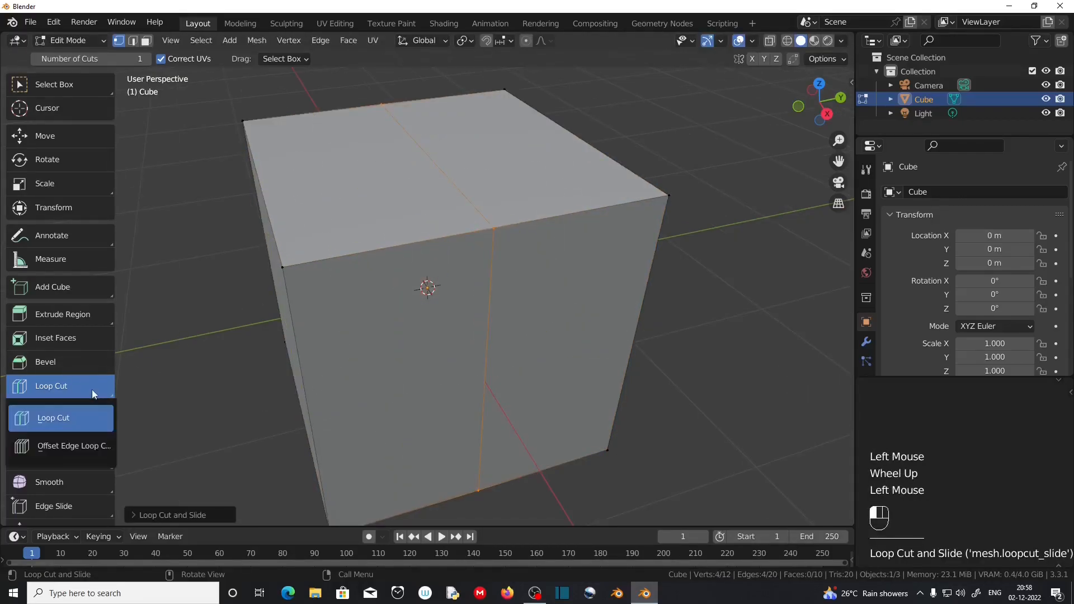
pyautogui.click(83, 453)
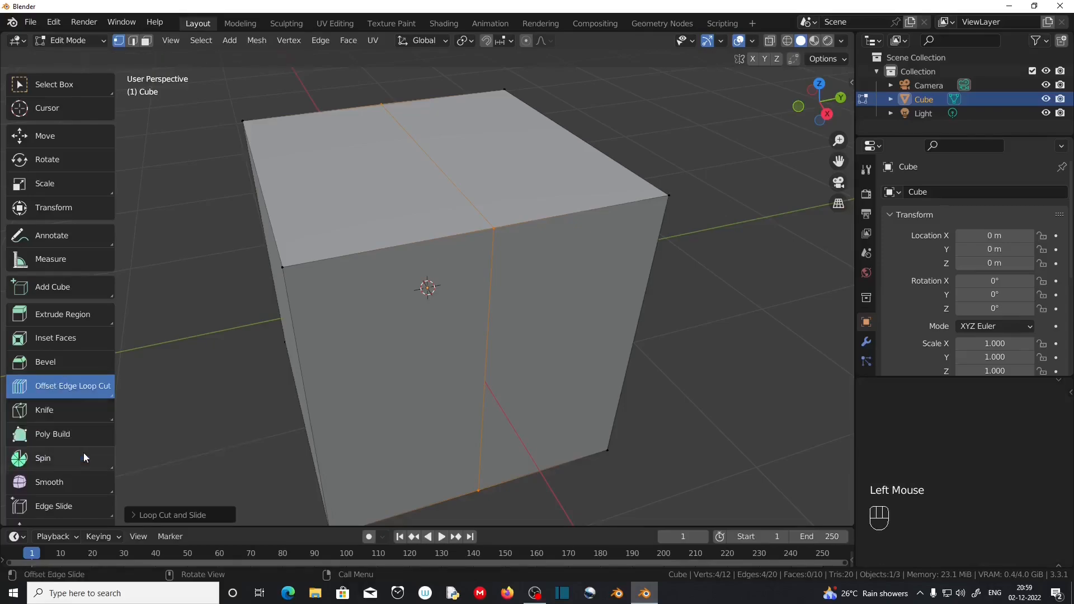
pyautogui.click(493, 228)
pyautogui.moveTo(493, 229); pyautogui.dragTo(475, 234)
pyautogui.moveTo(474, 234)
pyautogui.mouseDown()
pyautogui.moveTo(403, 245)
pyautogui.moveTo(474, 229)
pyautogui.mouseUp()
pyautogui.moveTo(401, 379); pyautogui.dragTo(436, 374, button='middle')
pyautogui.scroll(2, 436, 374)
pyautogui.moveTo(436, 373); pyautogui.dragTo(448, 276, button='middle')
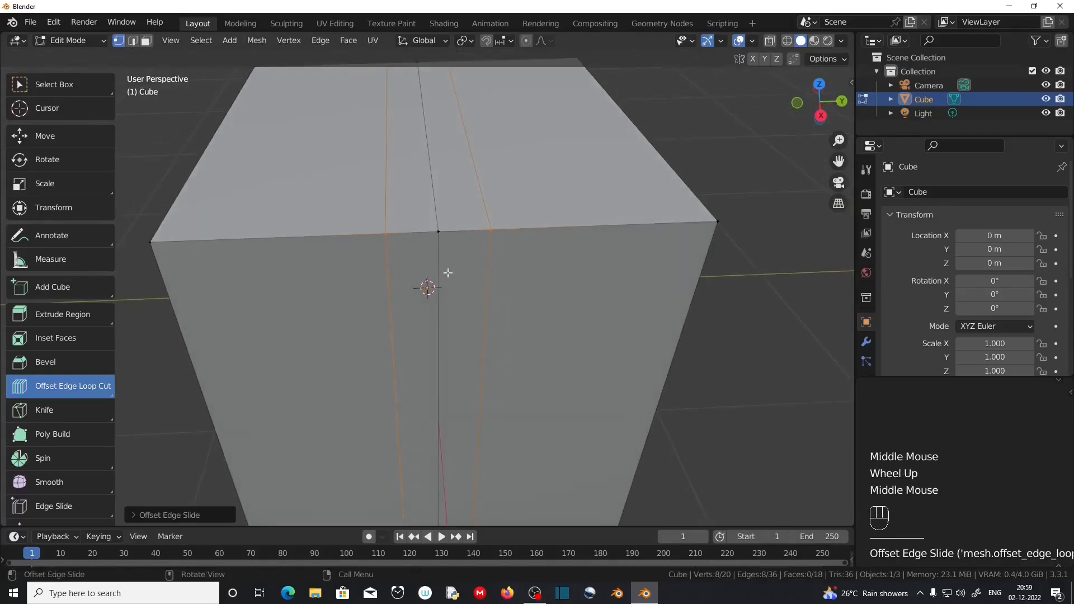
# Slide offset loops out from the selected loop pair, then set their factor to about 0.616 with Even enabled
pyautogui.moveTo(503, 230); pyautogui.dragTo(558, 233)
pyautogui.click(130, 519)
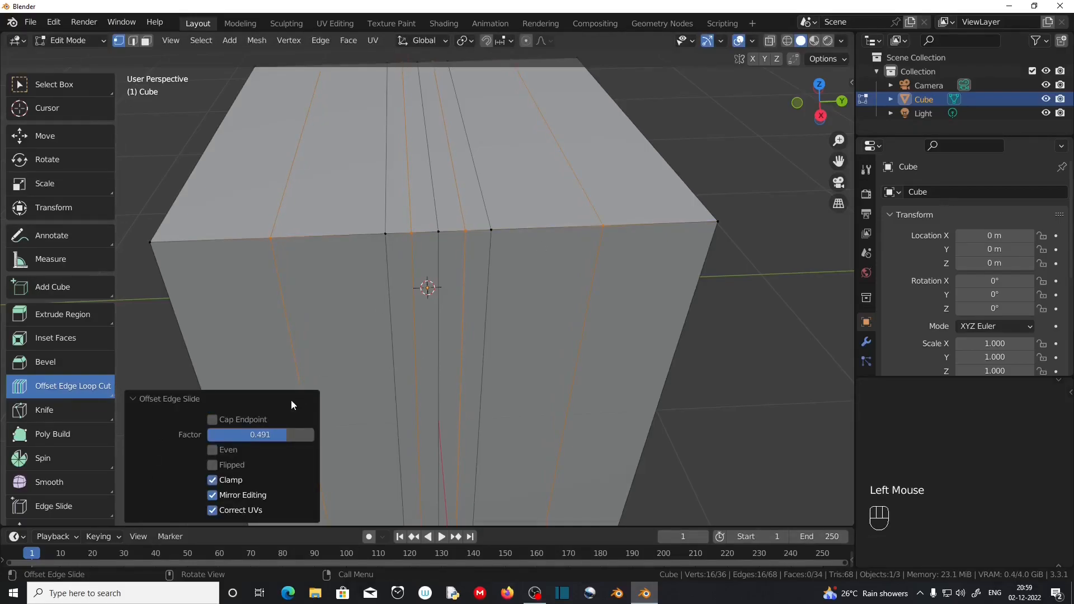
pyautogui.moveTo(263, 434)
pyautogui.mouseDown()
pyautogui.moveTo(238, 435)
pyautogui.moveTo(273, 435)
pyautogui.mouseUp()
pyautogui.click(211, 450)
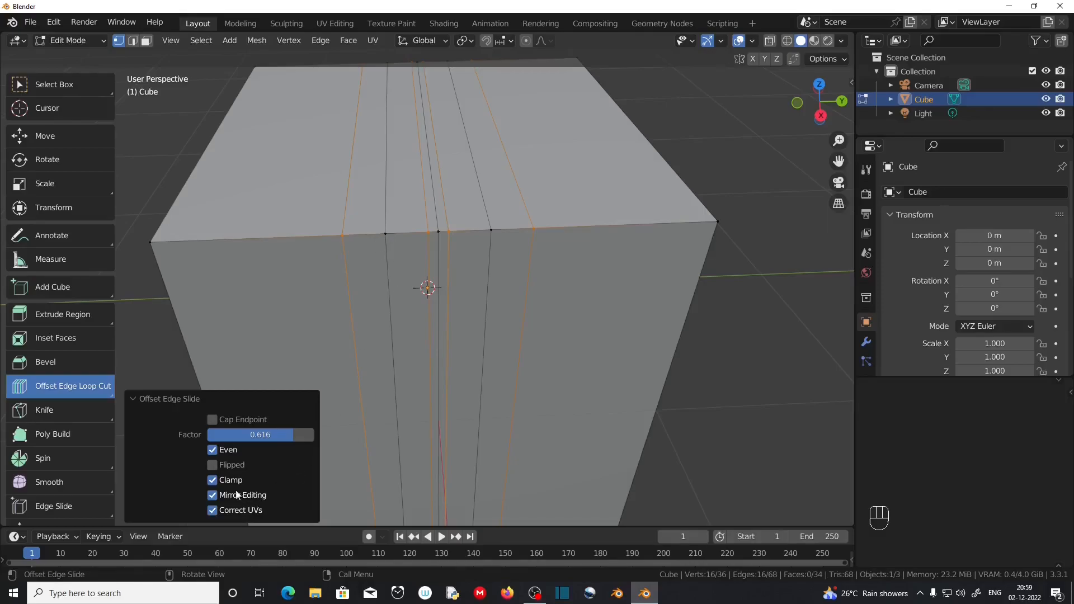
# Try the offset loops at a factor of about 0.876 with Even off, then re-enable Even with a factor of about 0.429
pyautogui.moveTo(285, 434); pyautogui.dragTo(255, 434)
pyautogui.click(211, 450)
pyautogui.moveTo(250, 437); pyautogui.dragTo(284, 437)
pyautogui.moveTo(271, 437); pyautogui.dragTo(286, 437)
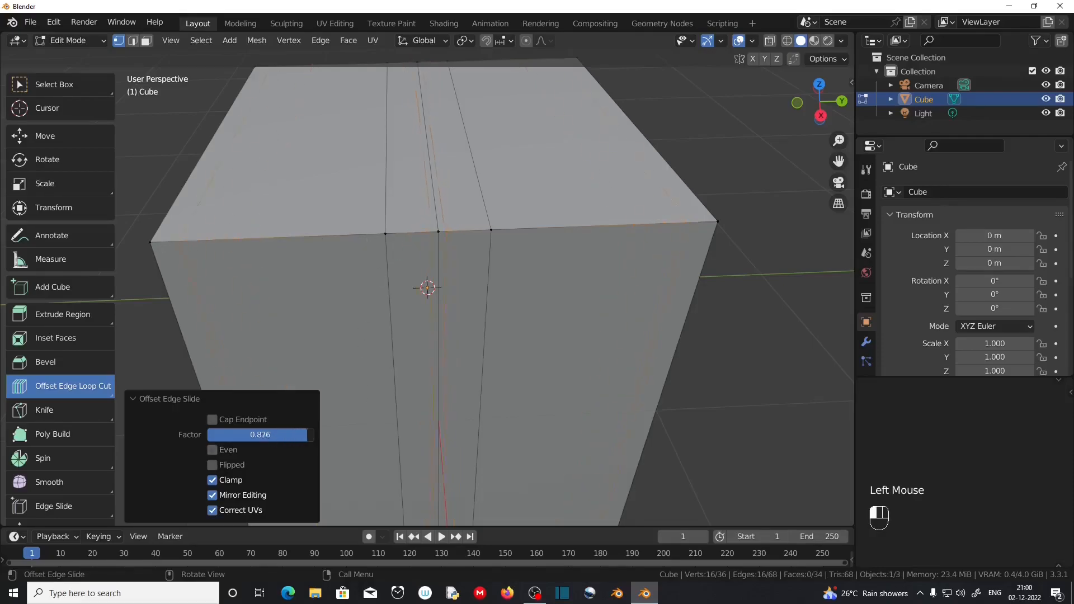
pyautogui.click(212, 450)
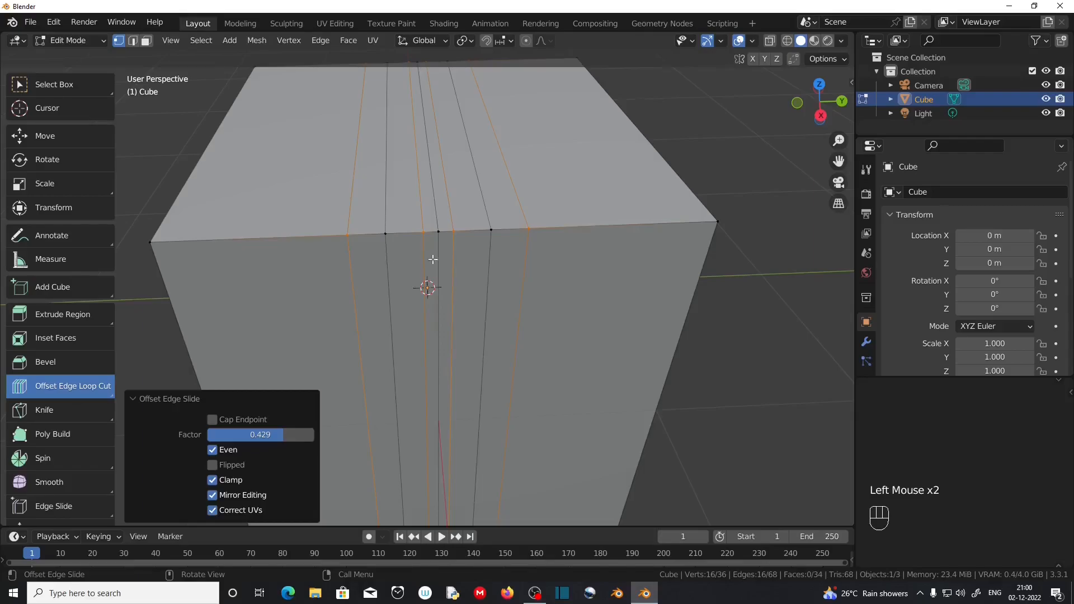
# Add a single centred loop cut to the plain cube, parallel to the X axis, without sliding it
pyautogui.moveTo(428, 281); pyautogui.dragTo(437, 376, button='middle')
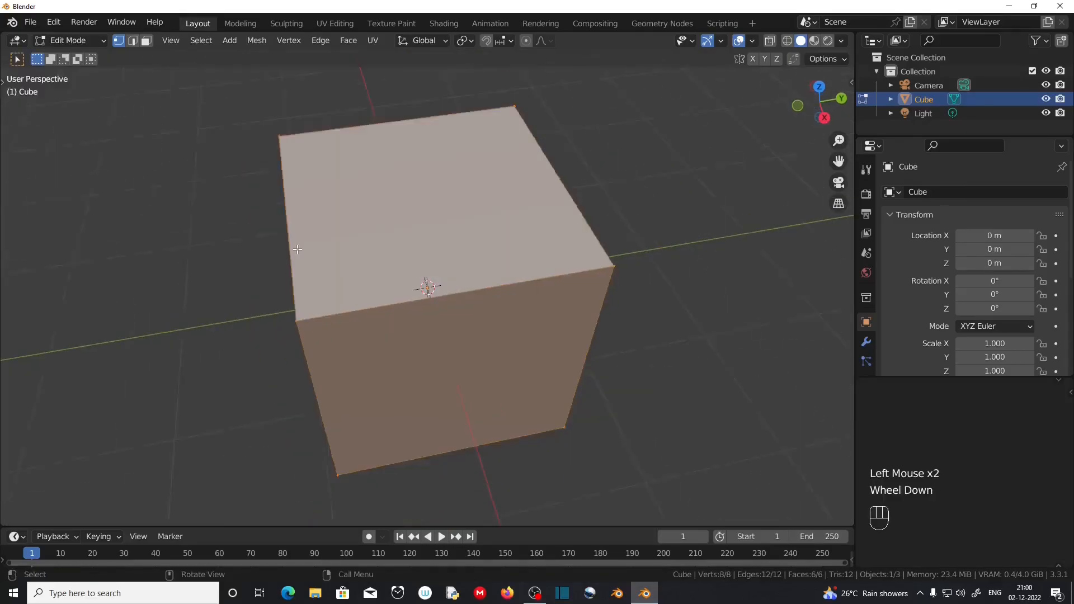
pyautogui.scroll(-1, 426, 288)
pyautogui.moveTo(426, 288)
pyautogui.mouseDown(button='middle')
pyautogui.moveTo(409, 315)
pyautogui.moveTo(409, 296)
pyautogui.mouseUp(button='middle')
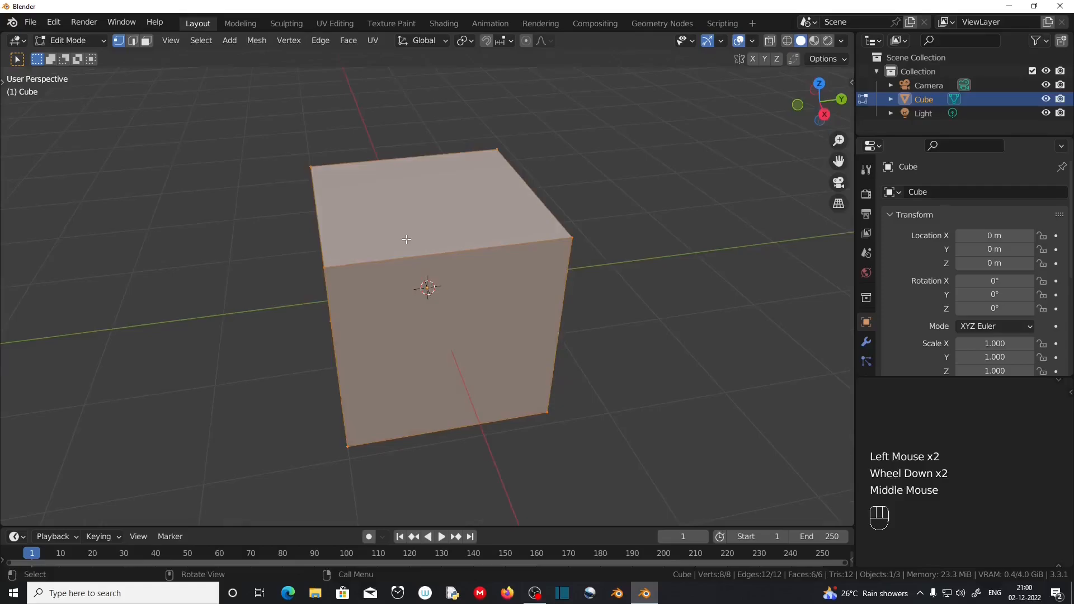
pyautogui.press('ctrl')
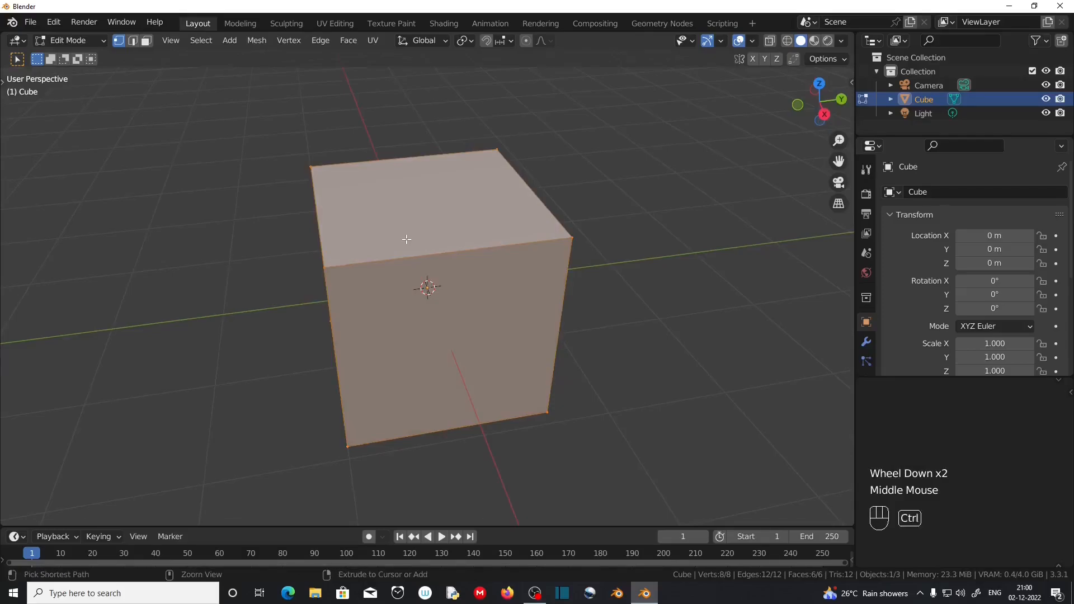
pyautogui.hotkey('ctrl', 'r')
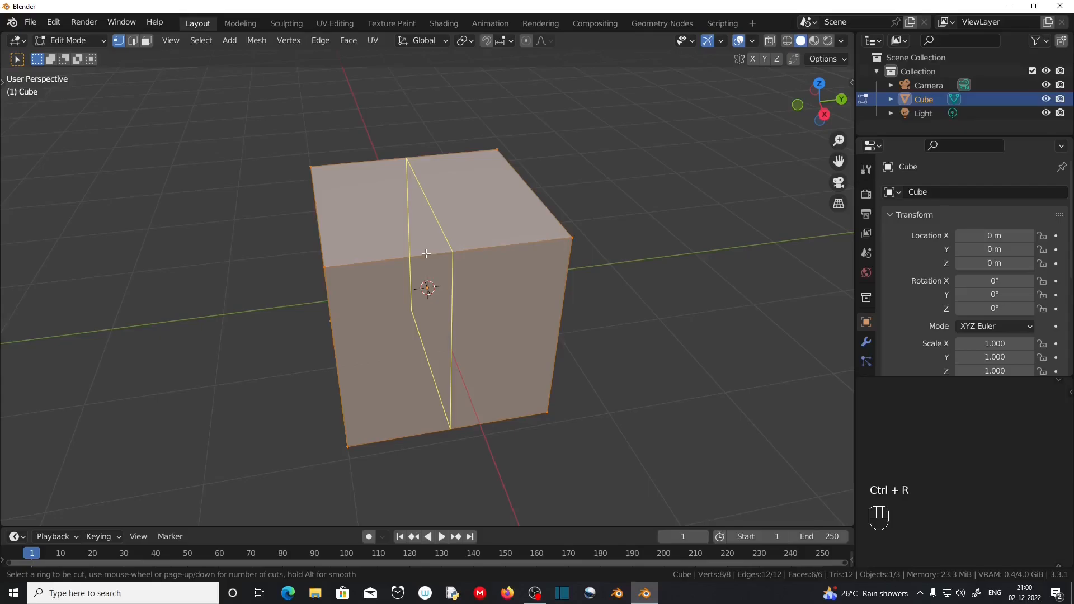
pyautogui.click(426, 253)
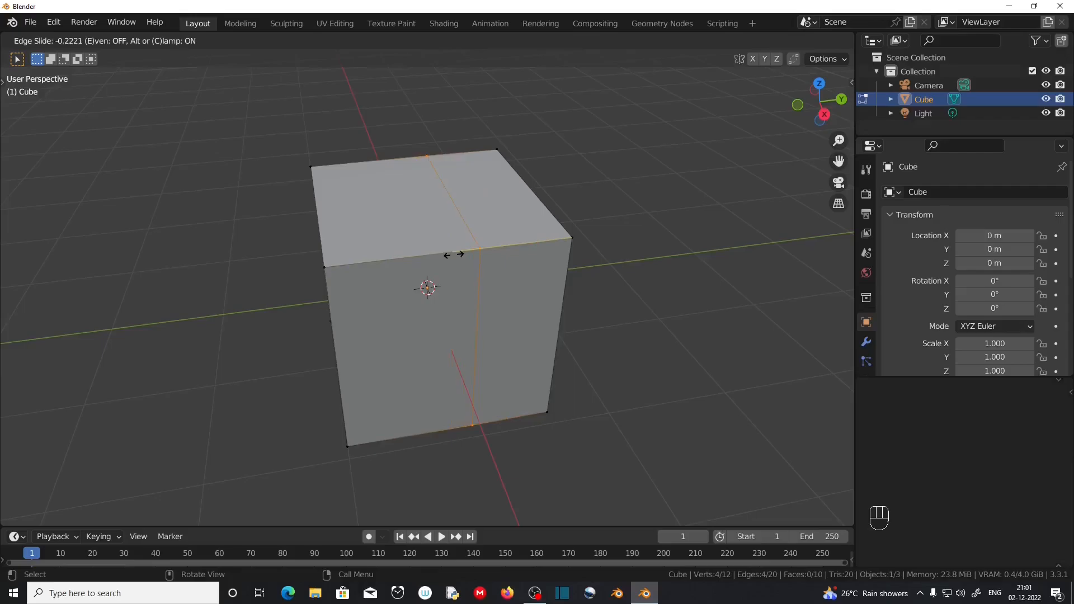
pyautogui.rightClick(453, 255)
# Add a loop cut perpendicular to the centred one and slide it to a factor of about 0.655
pyautogui.scroll(2, 453, 255)
pyautogui.moveTo(453, 254); pyautogui.dragTo(440, 184, button='middle')
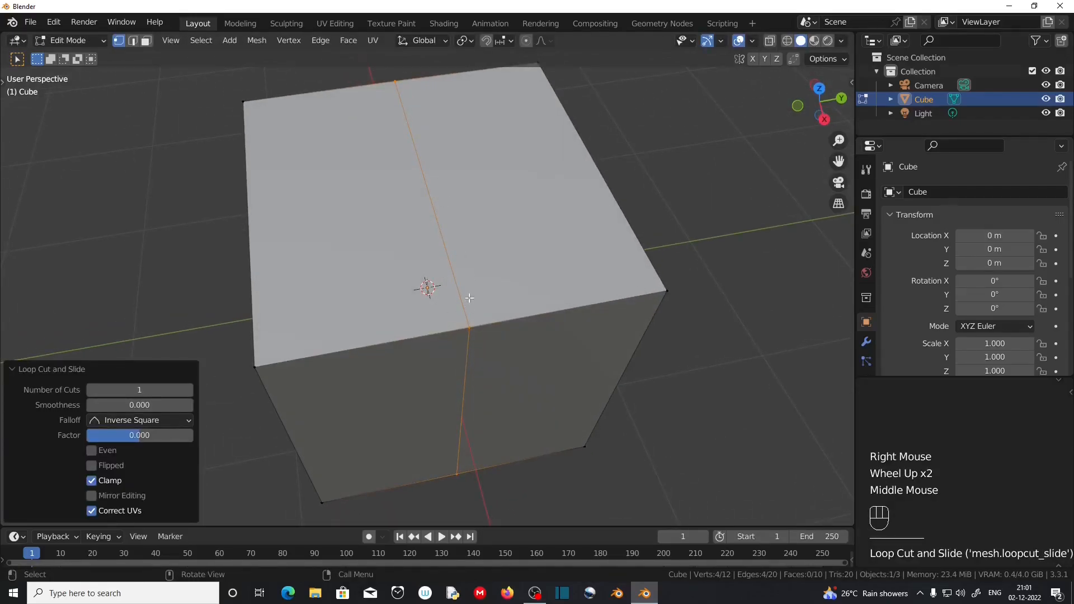
pyautogui.moveTo(424, 403); pyautogui.dragTo(390, 258, button='middle')
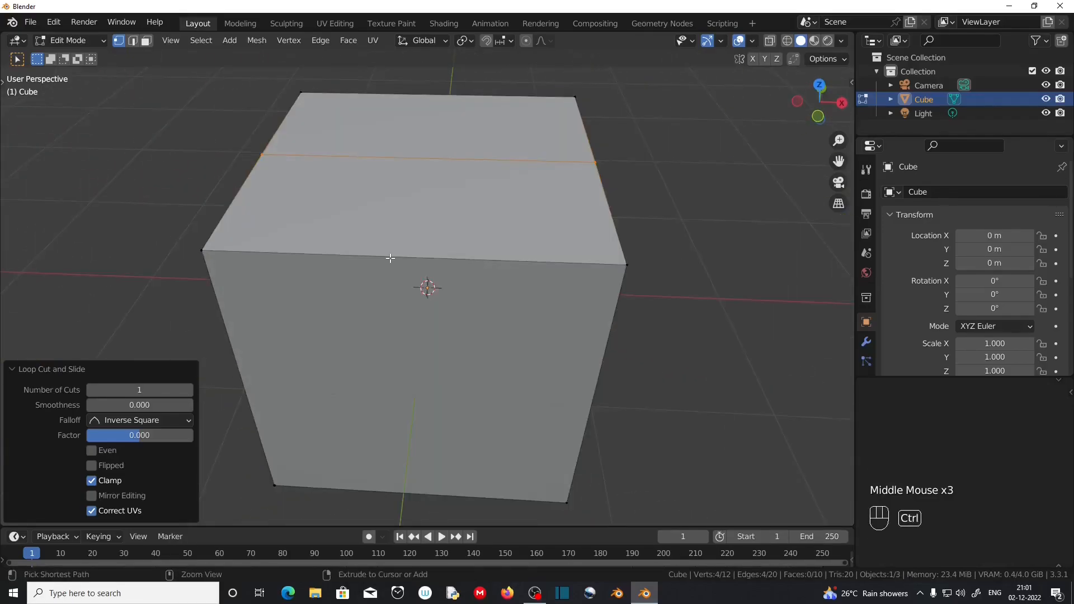
pyautogui.hotkey('ctrl', 'r')
pyautogui.click(390, 258)
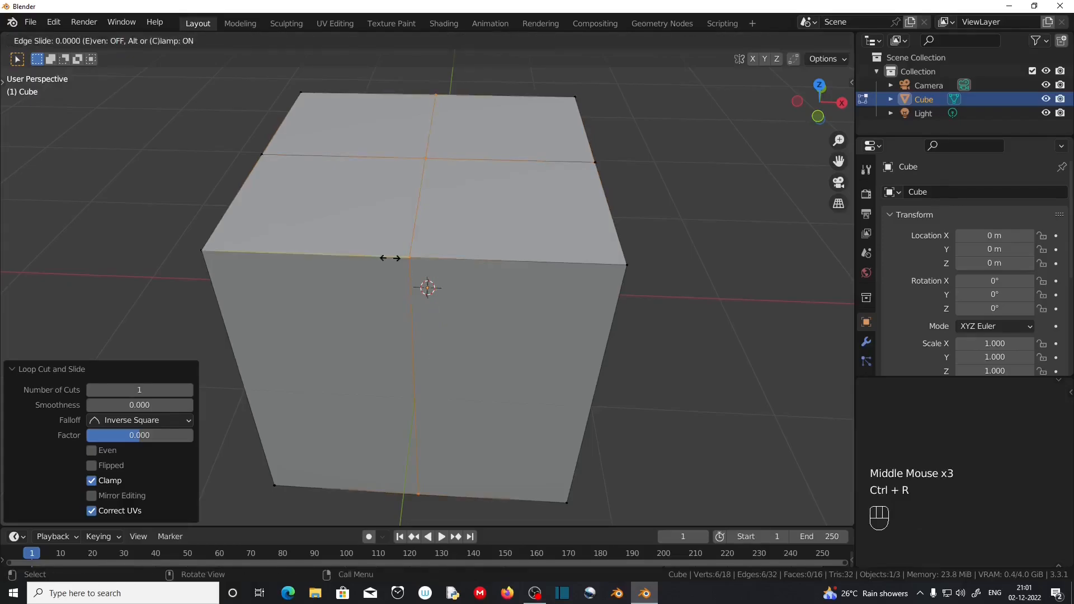
pyautogui.click(251, 252)
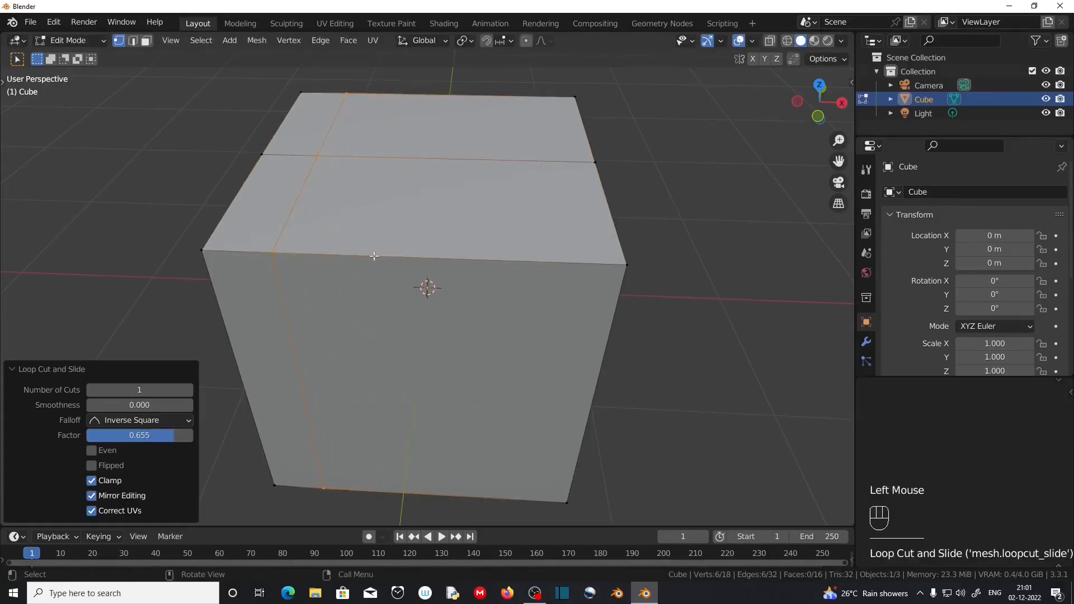
# Add another loop cut parallel to the last one and slide it toward the opposite side, to a factor of about -0.724
pyautogui.hotkey('ctrl', 'r')
pyautogui.click(405, 255)
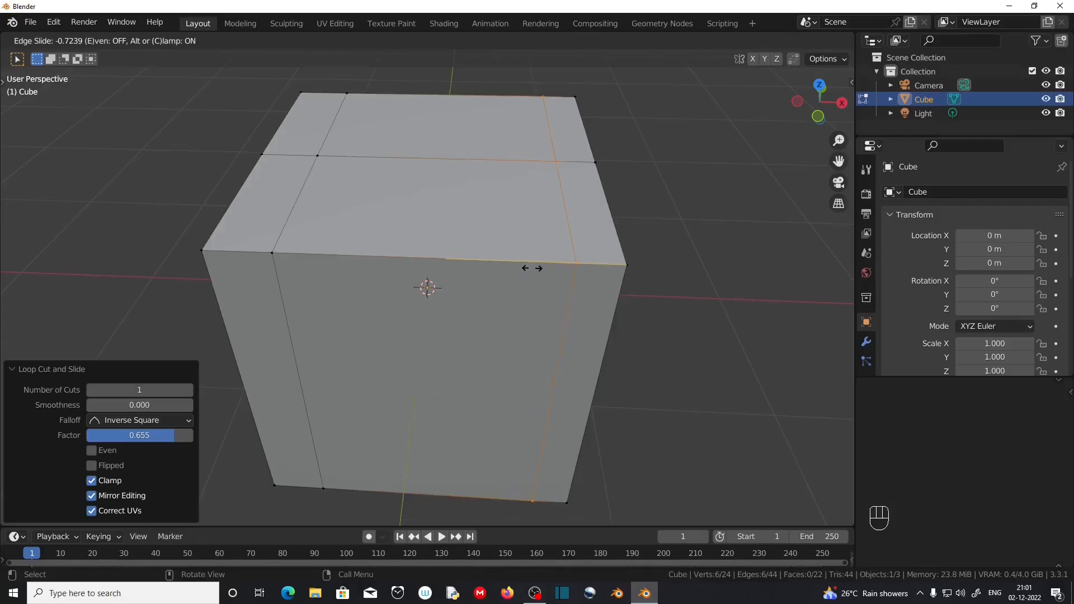
pyautogui.click(531, 268)
# Try different cut counts for horizontal loops around the cube and place five evenly spaced cuts without sliding them
pyautogui.scroll(-2, 530, 361)
pyautogui.moveTo(531, 360); pyautogui.dragTo(434, 347, button='middle')
pyautogui.scroll(1, 434, 347)
pyautogui.moveTo(560, 370); pyautogui.dragTo(24, 377, button='middle')
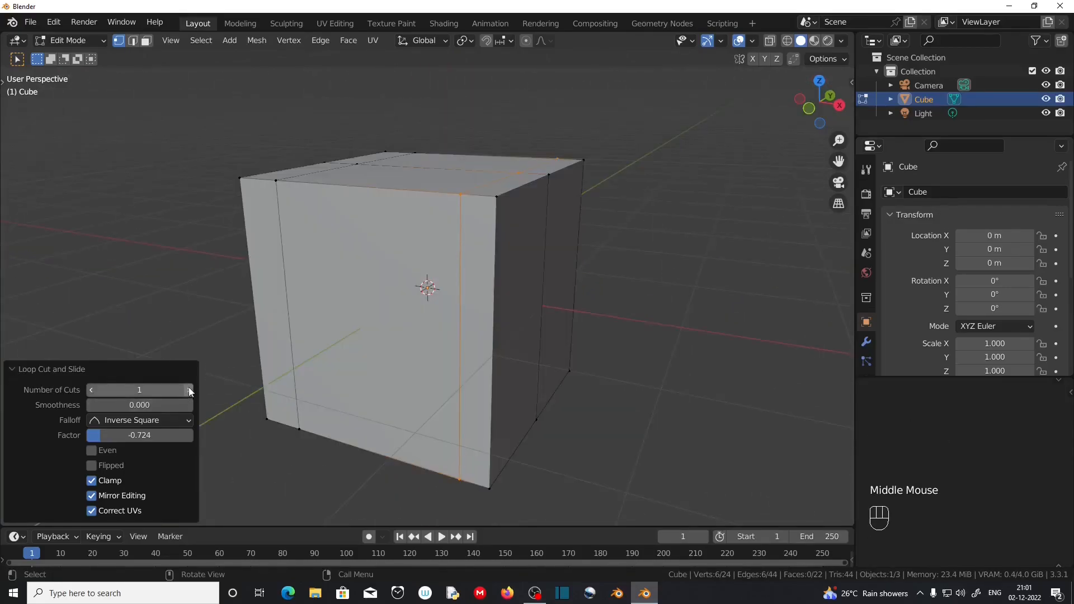
pyautogui.moveTo(485, 380); pyautogui.dragTo(484, 393, button='middle')
pyautogui.hotkey('ctrl', 'r')
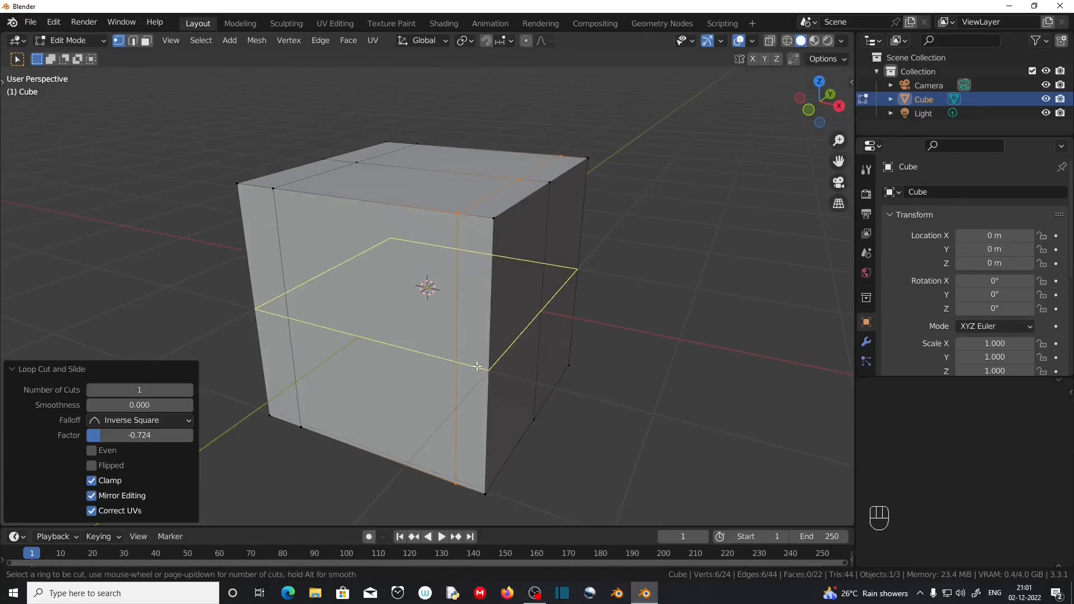
pyautogui.scroll(3, 477, 367)
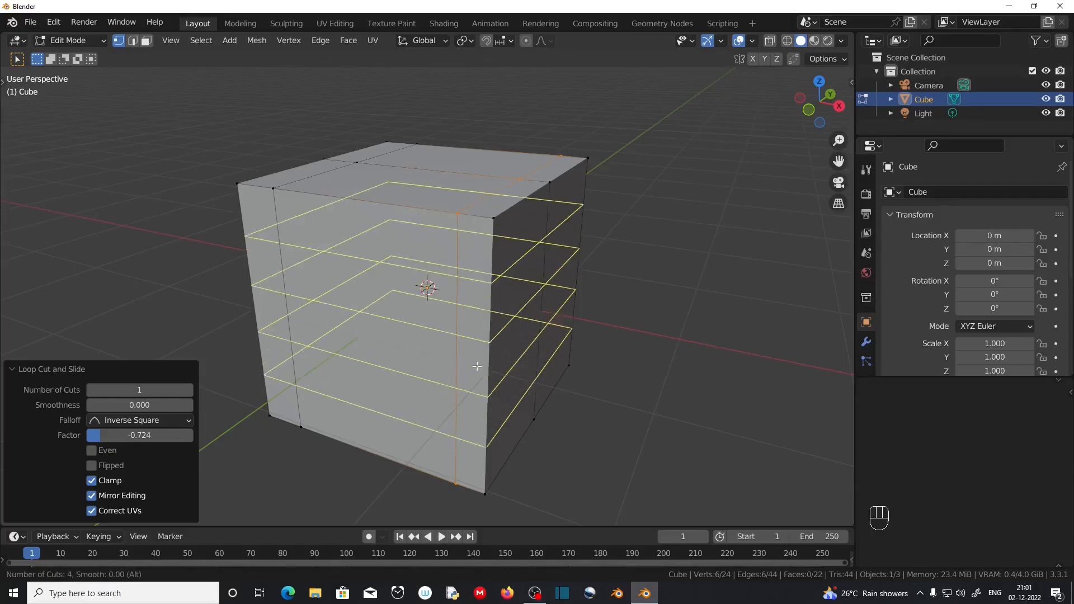
pyautogui.scroll(1, 477, 367)
pyautogui.scroll(1, 477, 366)
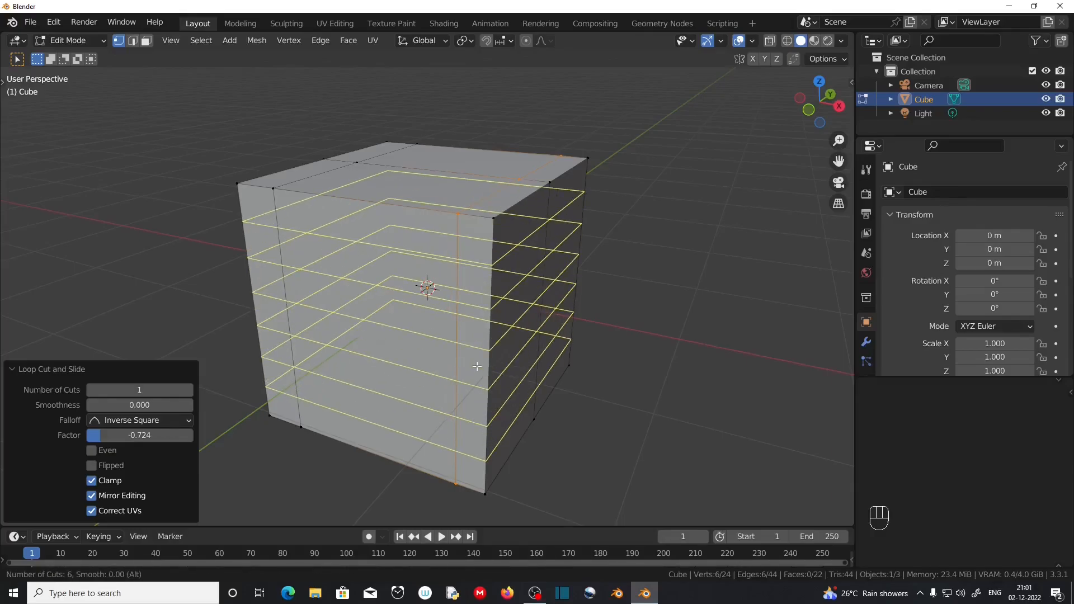
pyautogui.scroll(-5, 477, 366)
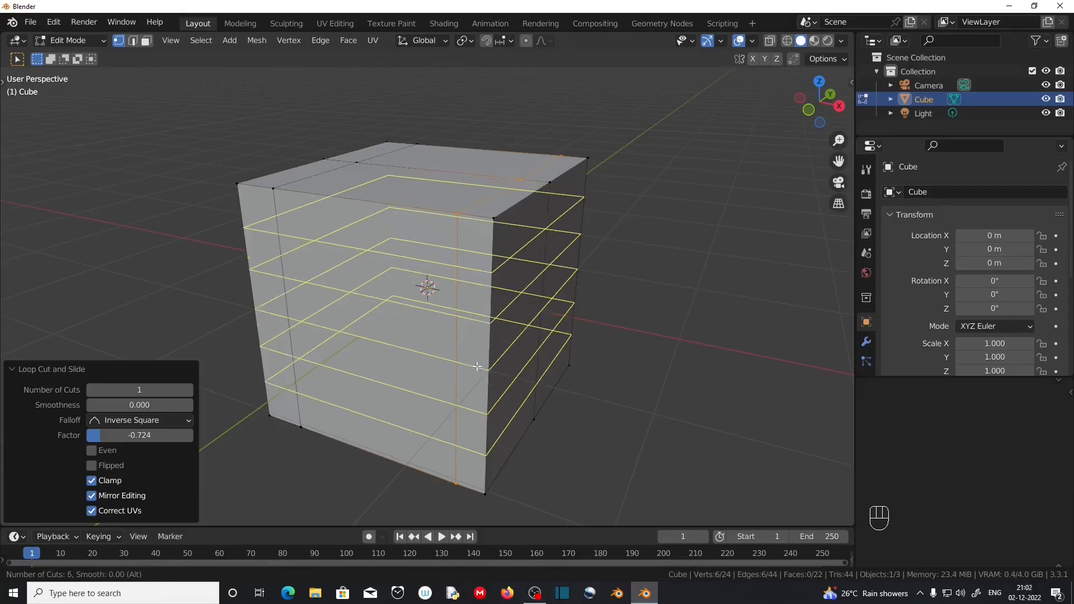
pyautogui.scroll(3, 477, 366)
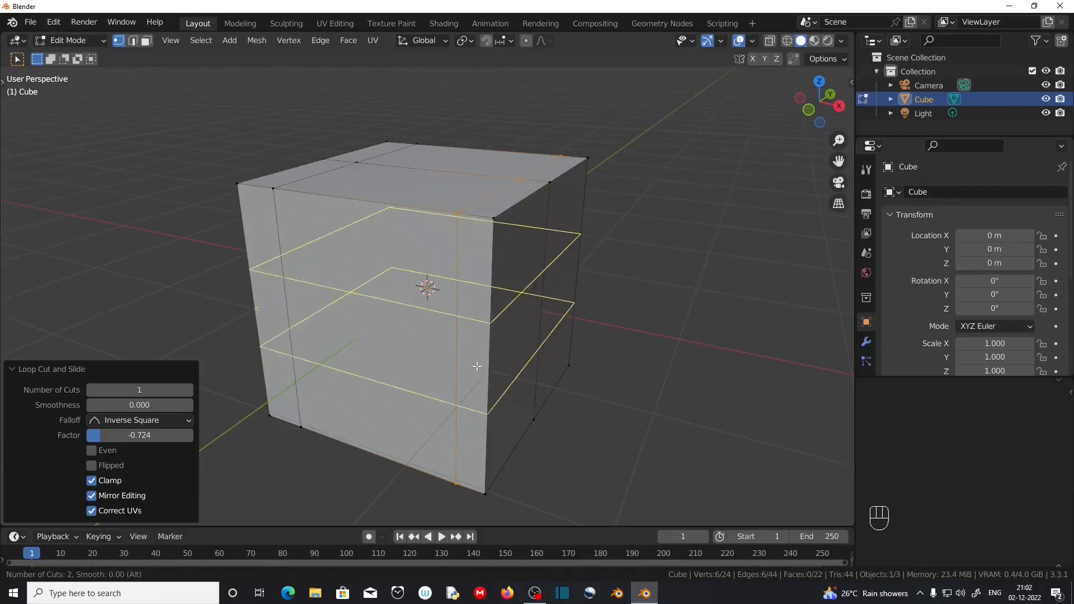
pyautogui.scroll(2, 476, 367)
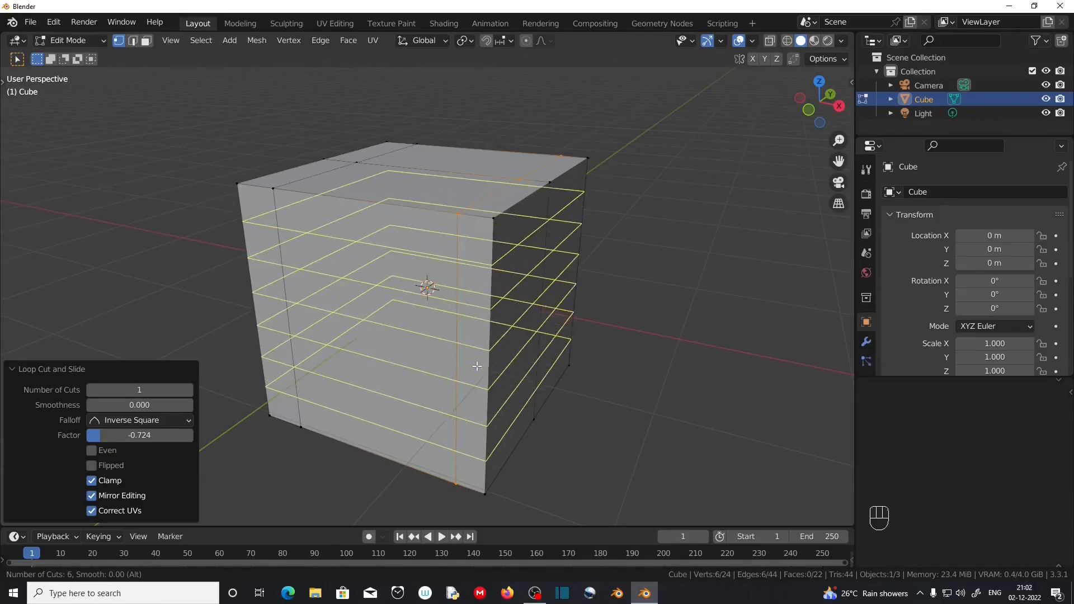
pyautogui.scroll(-1, 477, 367)
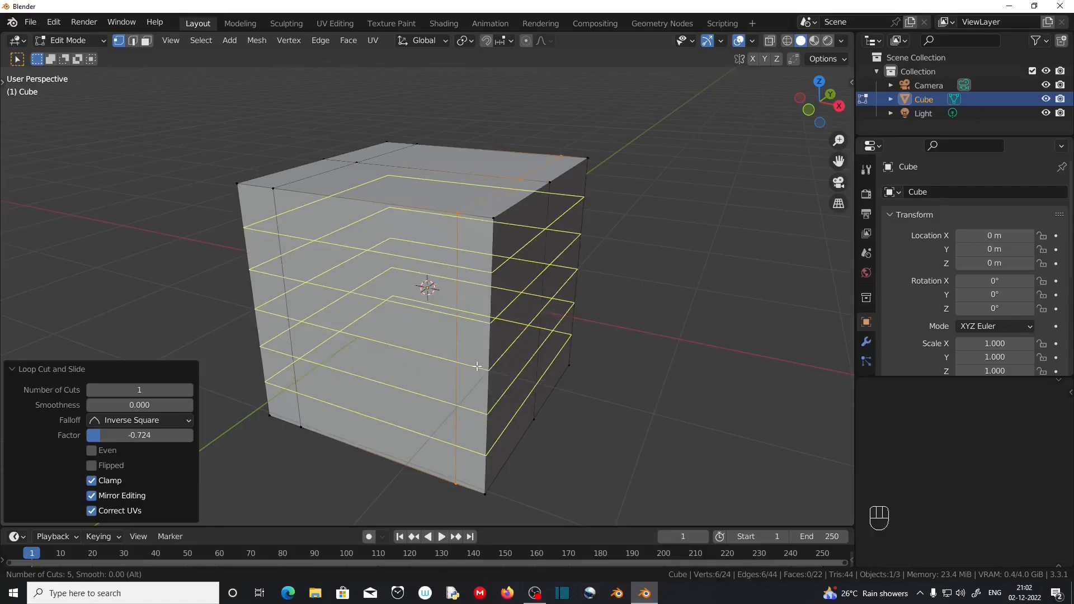
pyautogui.click(476, 366)
pyautogui.rightClick(477, 381)
# Add four evenly spaced vertical loop cuts to the cube's negative-Y half, without sliding them
pyautogui.moveTo(607, 393); pyautogui.dragTo(410, 252, button='middle')
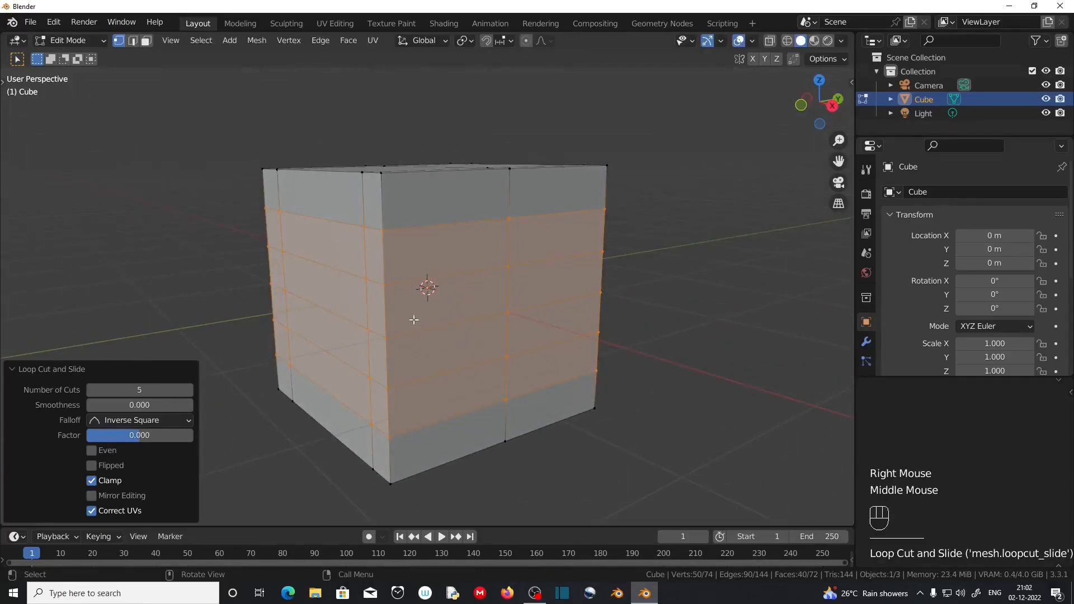
pyautogui.scroll(2, 418, 393)
pyautogui.moveTo(571, 372); pyautogui.dragTo(432, 293, button='middle')
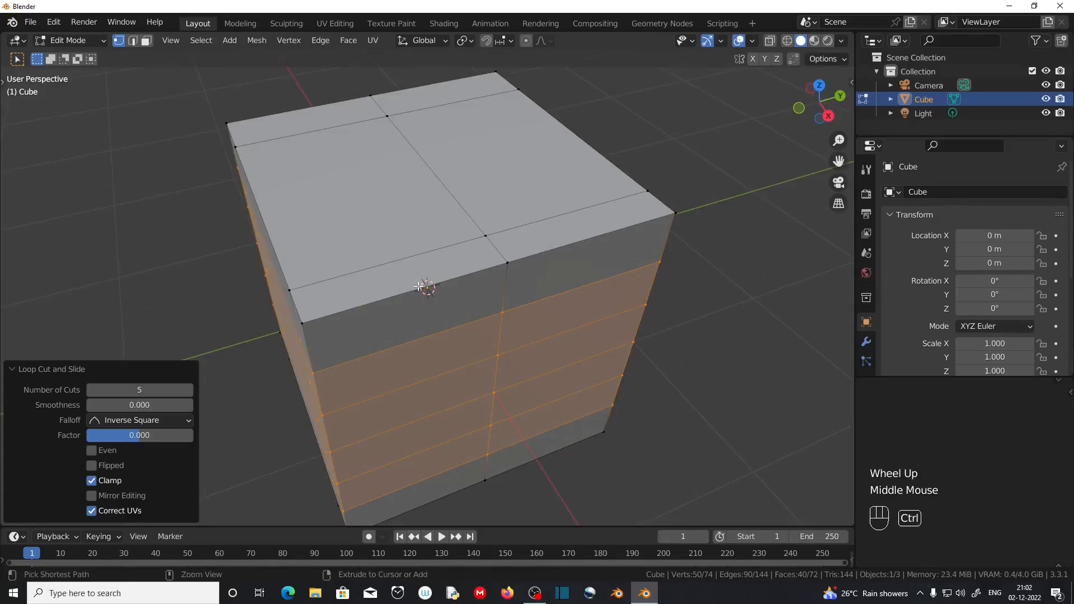
pyautogui.hotkey('ctrl', 'r')
pyautogui.scroll(3, 419, 287)
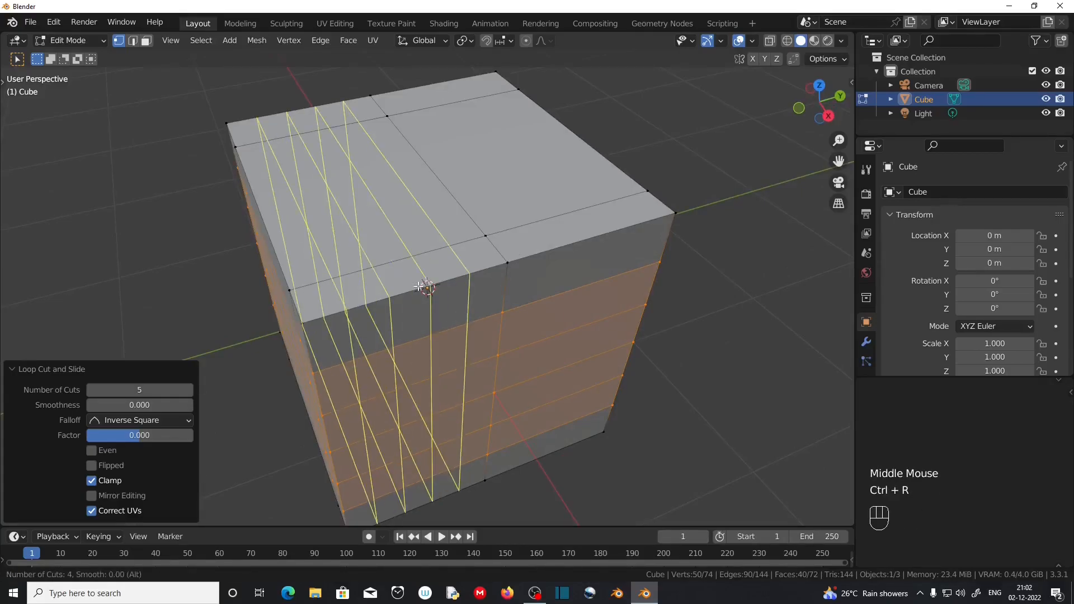
pyautogui.scroll(1, 420, 287)
pyautogui.scroll(-1, 419, 286)
pyautogui.click(420, 286)
pyautogui.rightClick(628, 372)
# Add six evenly spaced vertical loop cuts to the cube's positive-Y half, without sliding them
pyautogui.moveTo(629, 372); pyautogui.dragTo(563, 358, button='middle')
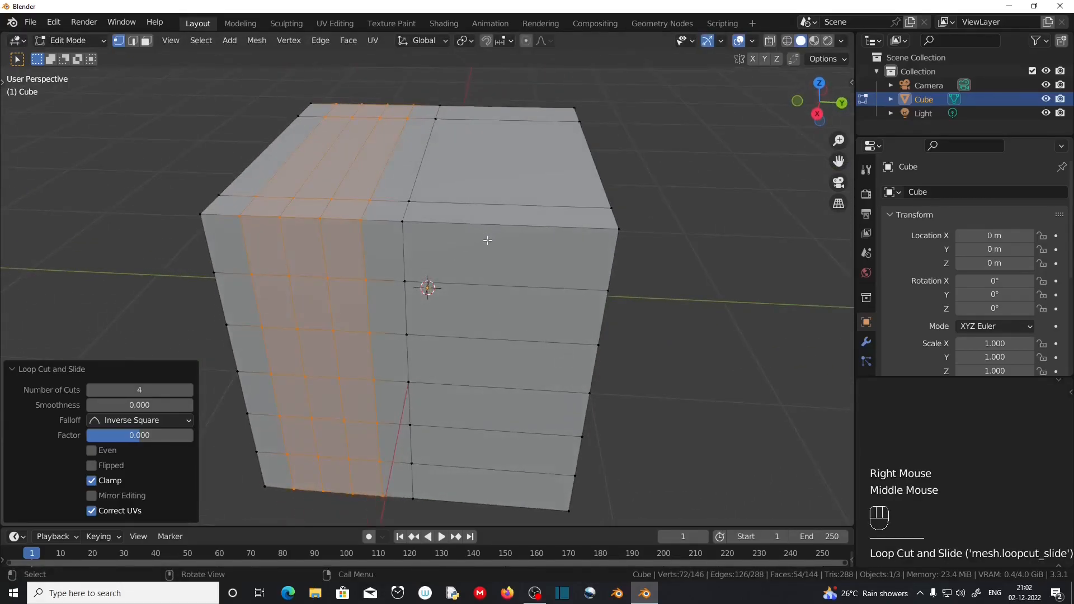
pyautogui.hotkey('ctrl', 'r')
pyautogui.scroll(5, 490, 231)
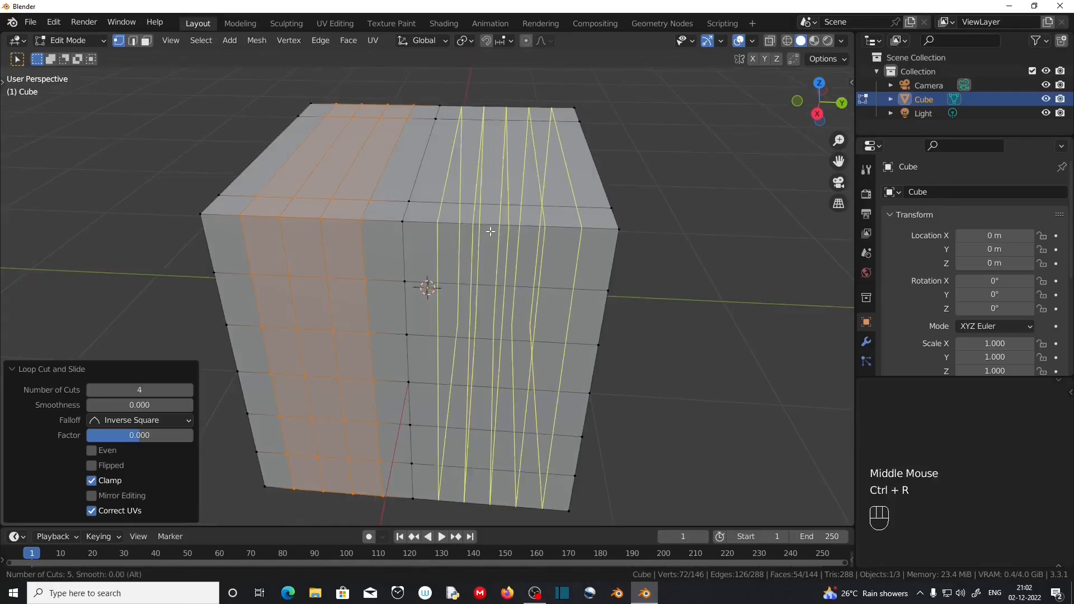
pyautogui.click(491, 231)
pyautogui.rightClick(537, 347)
pyautogui.moveTo(537, 347); pyautogui.dragTo(522, 368, button='middle')
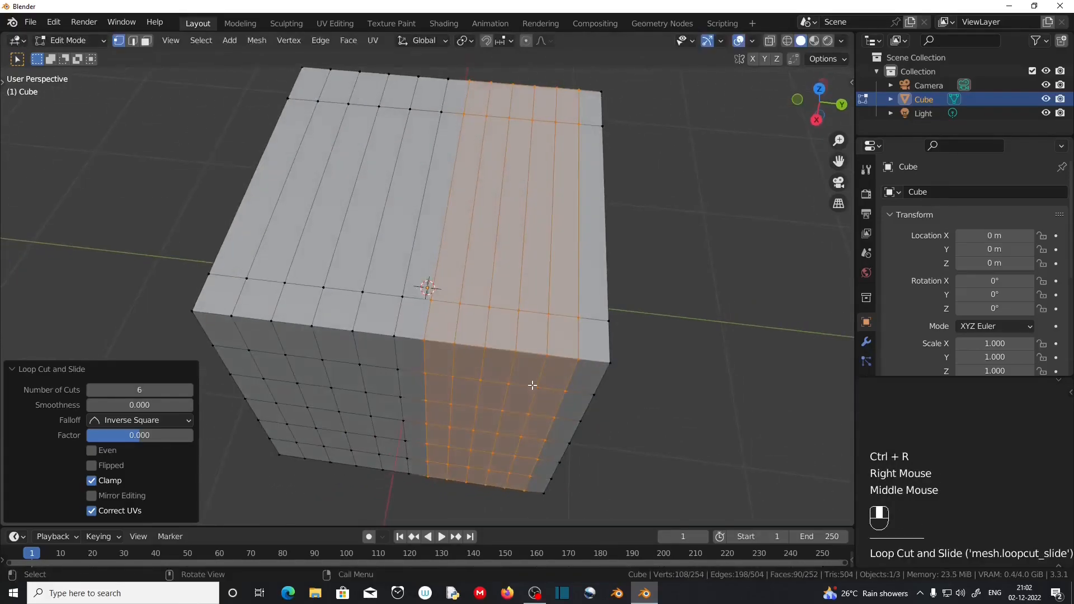
pyautogui.scroll(2, 522, 368)
pyautogui.scroll(-2, 522, 368)
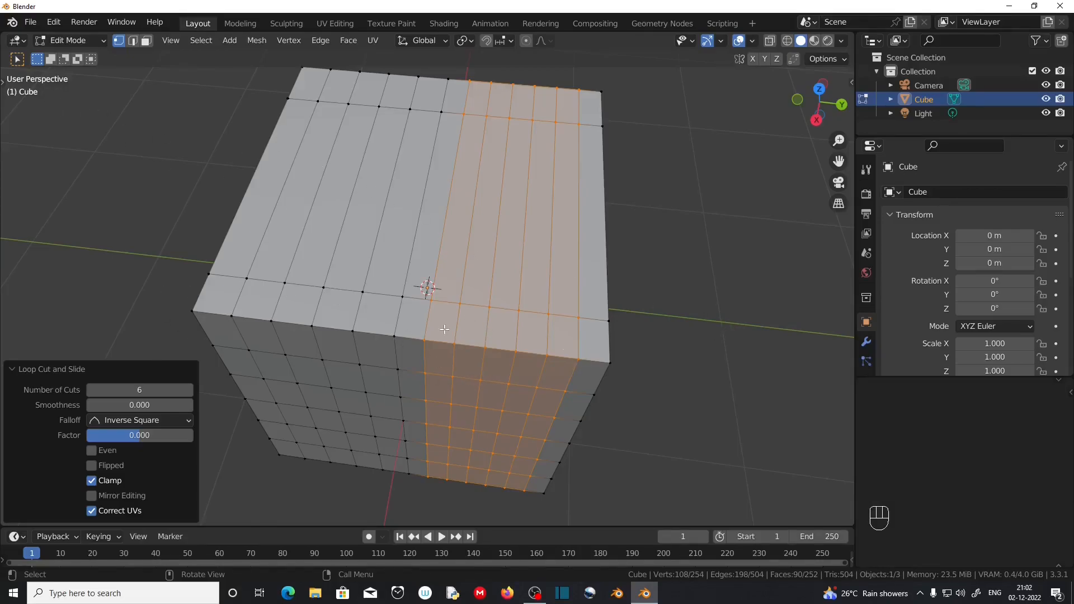
# Add 20 evenly spaced vertical loop cuts to the cube's wide middle section along X, without sliding them
pyautogui.moveTo(522, 386); pyautogui.dragTo(393, 328, button='middle')
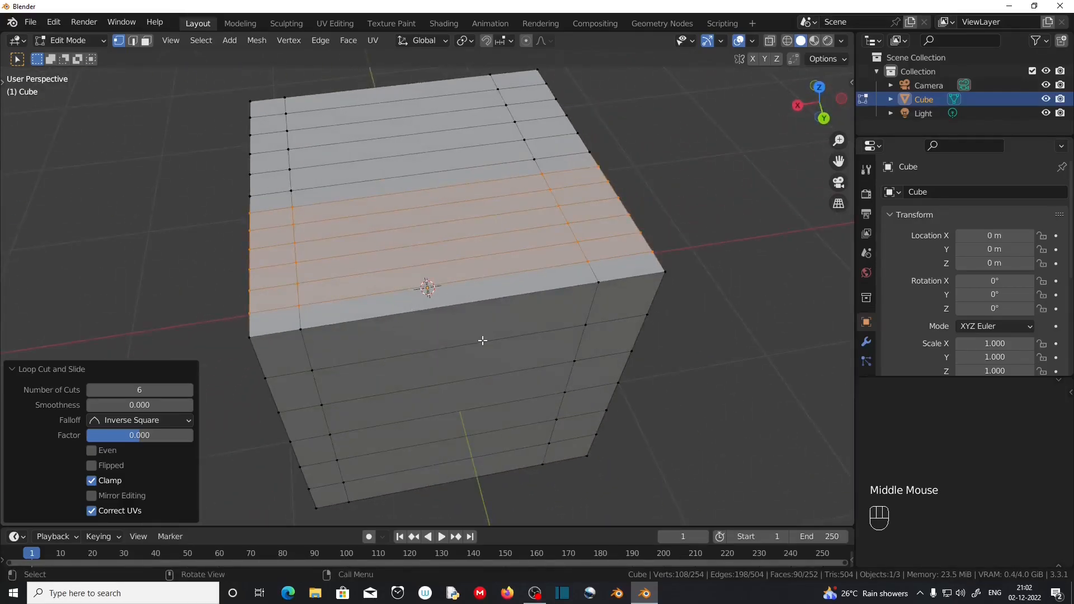
pyautogui.moveTo(482, 341); pyautogui.dragTo(417, 290, button='middle')
pyautogui.scroll(2, 404, 293)
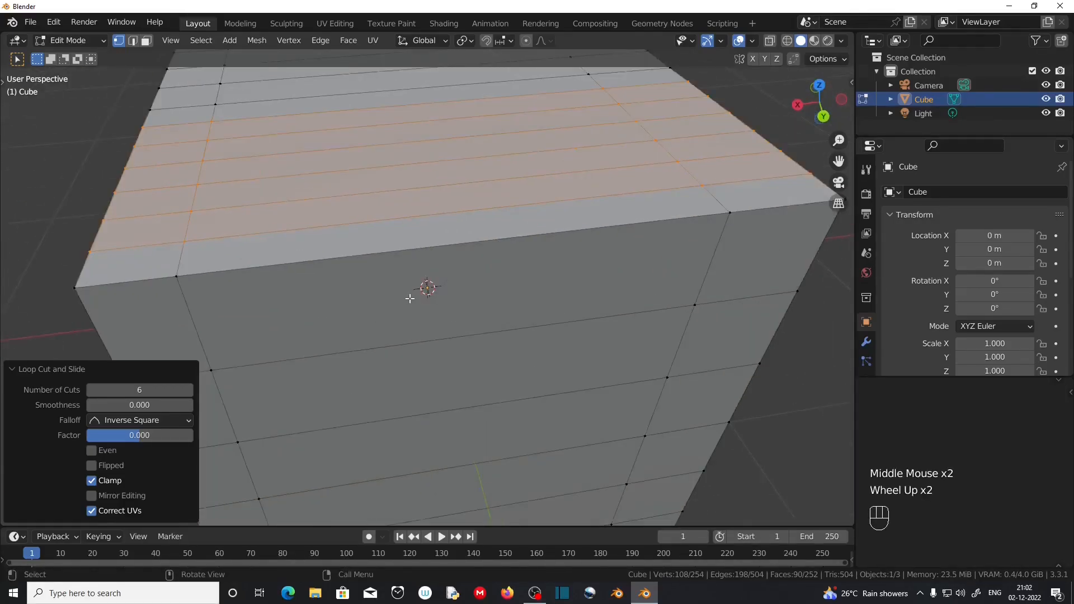
pyautogui.hotkey('ctrl', 'r')
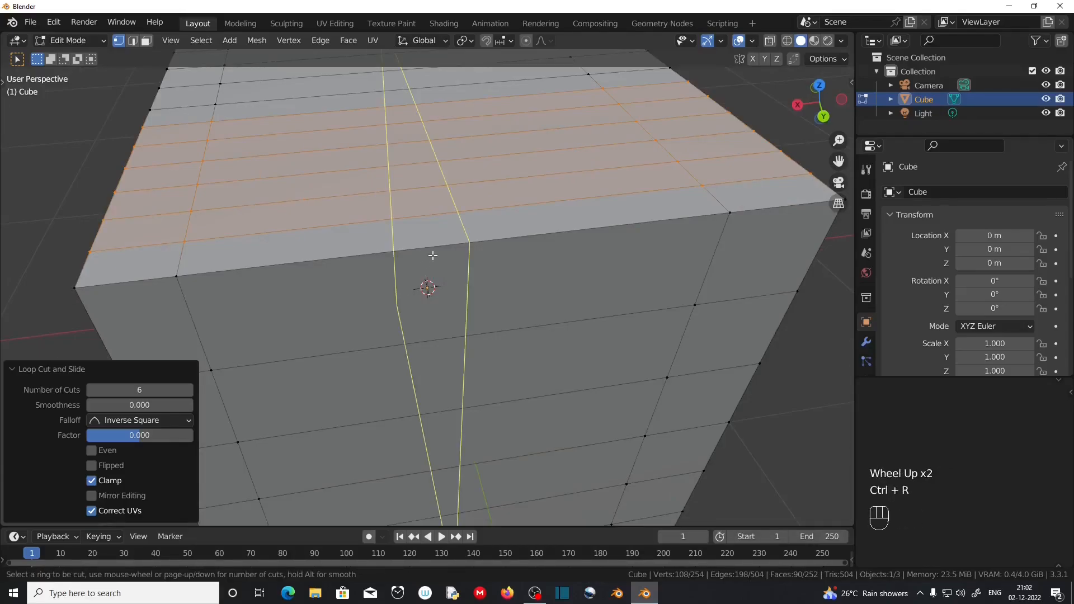
pyautogui.scroll(7, 433, 256)
pyautogui.scroll(5, 432, 256)
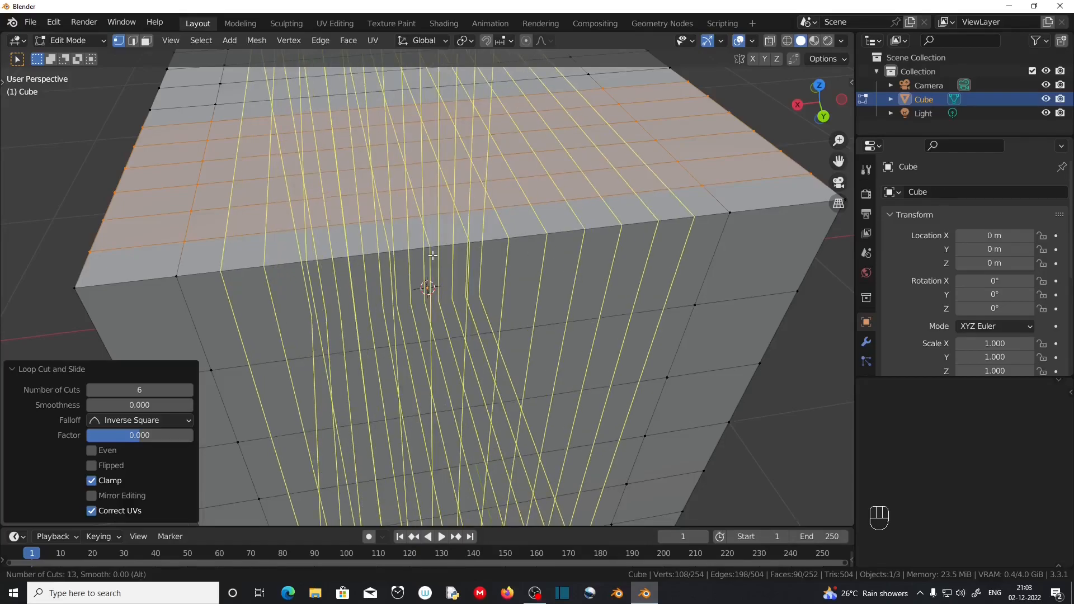
pyautogui.scroll(1, 432, 255)
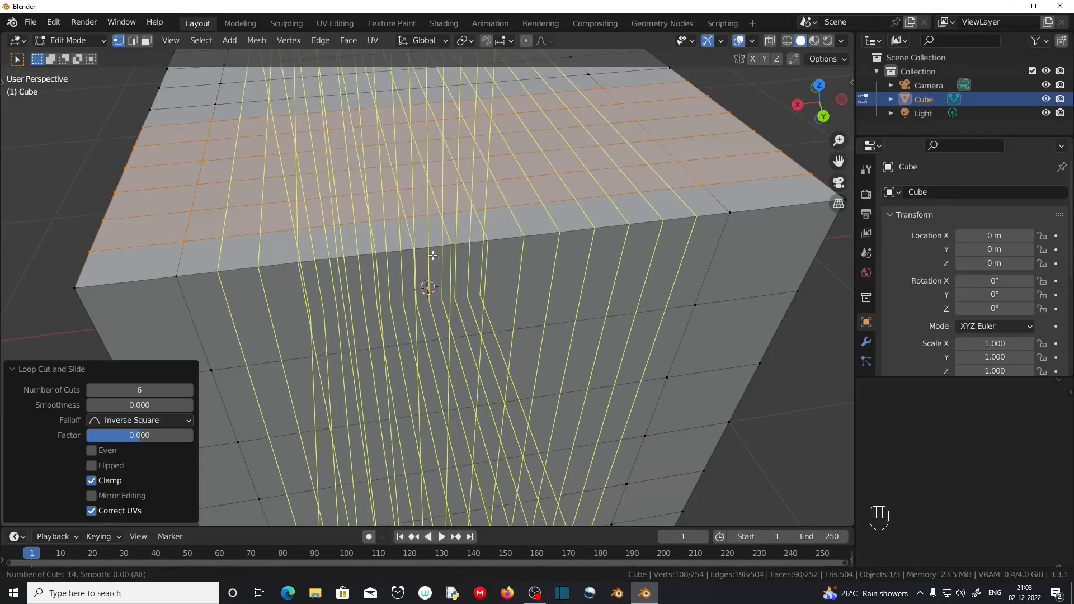
pyautogui.write('20')
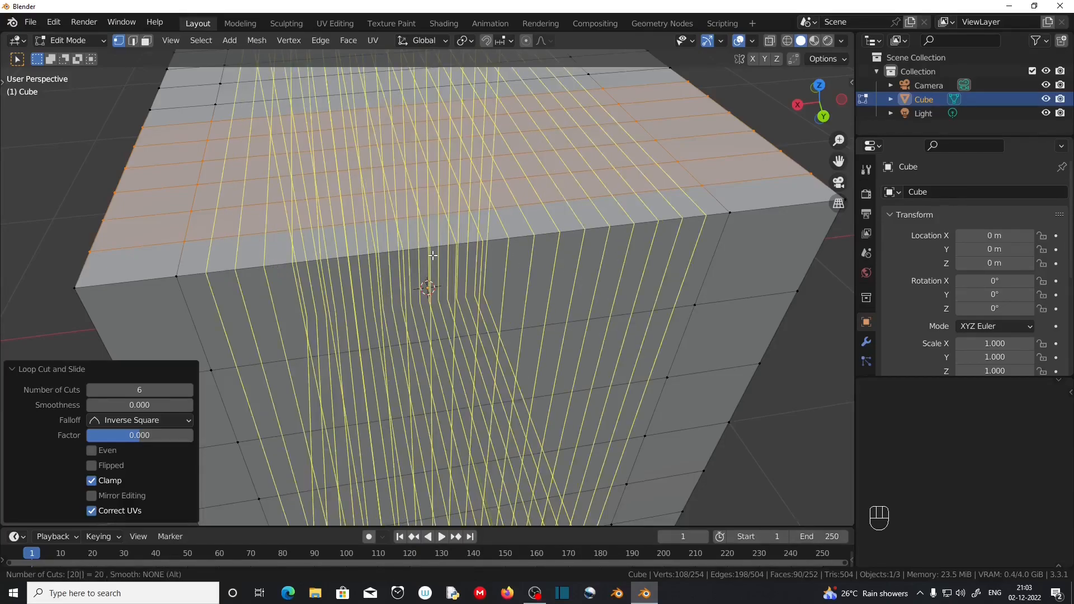
pyautogui.press('Return')
pyautogui.rightClick(433, 256)
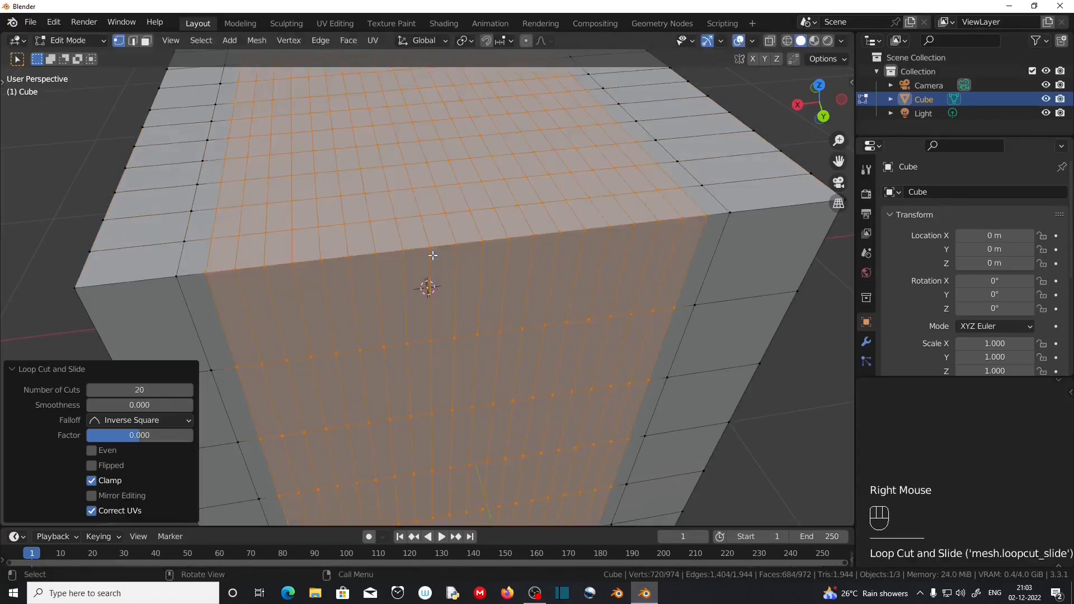
pyautogui.scroll(-2, 480, 374)
pyautogui.moveTo(480, 374); pyautogui.dragTo(486, 380, button='middle')
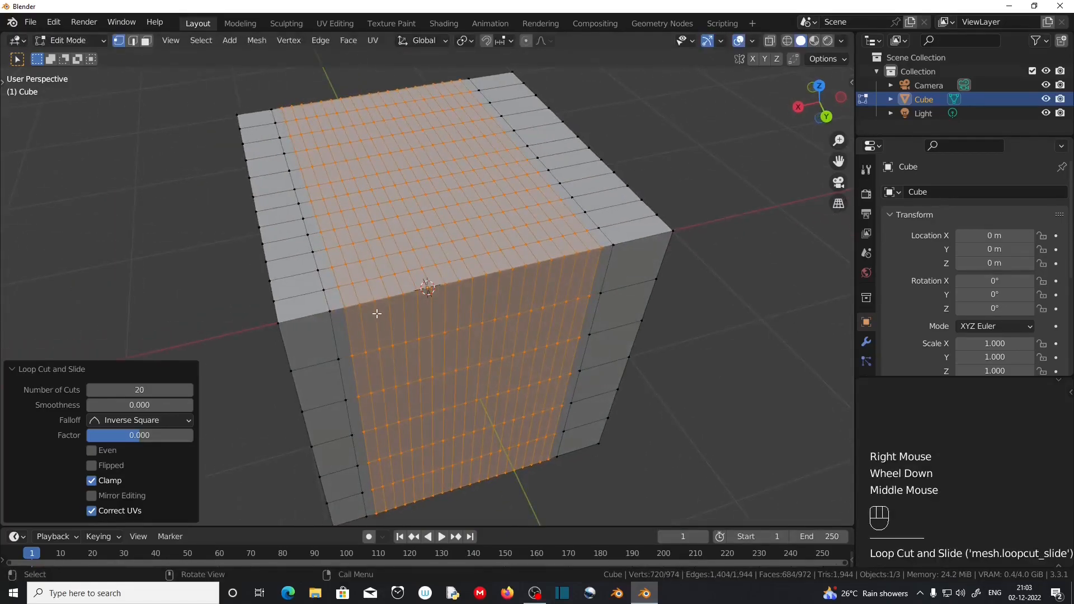
# Undo all the loop cuts to restore the plain cube and return to Edit Mode
pyautogui.moveTo(380, 326); pyautogui.dragTo(511, 312, button='middle')
pyautogui.scroll(1, 428, 378)
pyautogui.scroll(2, 511, 312)
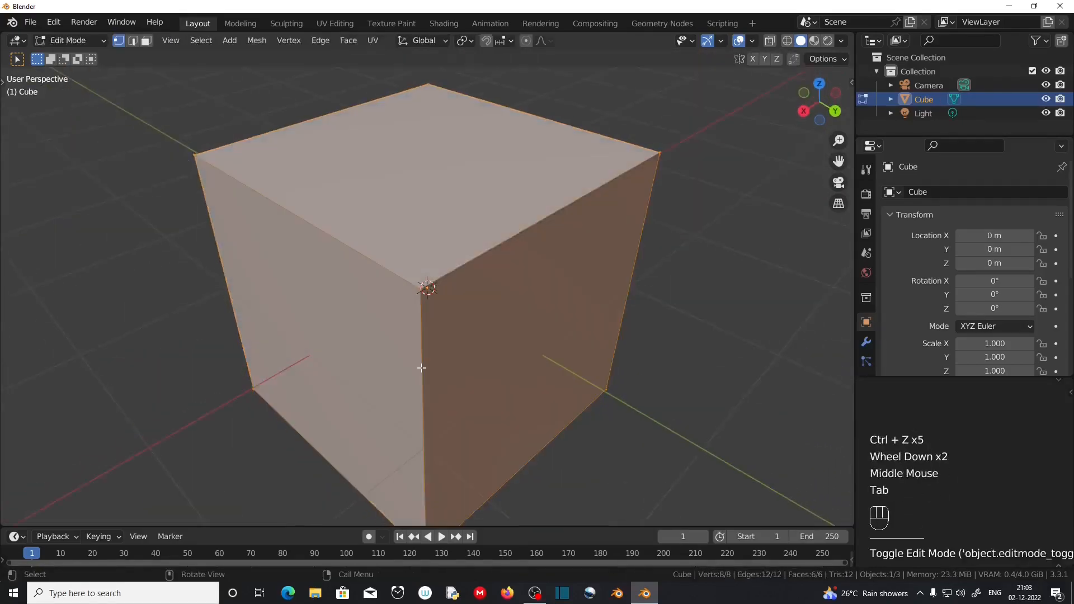
# Add ten evenly spaced vertical loop cuts along the X direction of the plain cube, without sliding them
pyautogui.scroll(1, 422, 368)
pyautogui.moveTo(585, 367); pyautogui.dragTo(490, 356, button='middle')
pyautogui.scroll(-1, 499, 345)
pyautogui.press('ctrl')
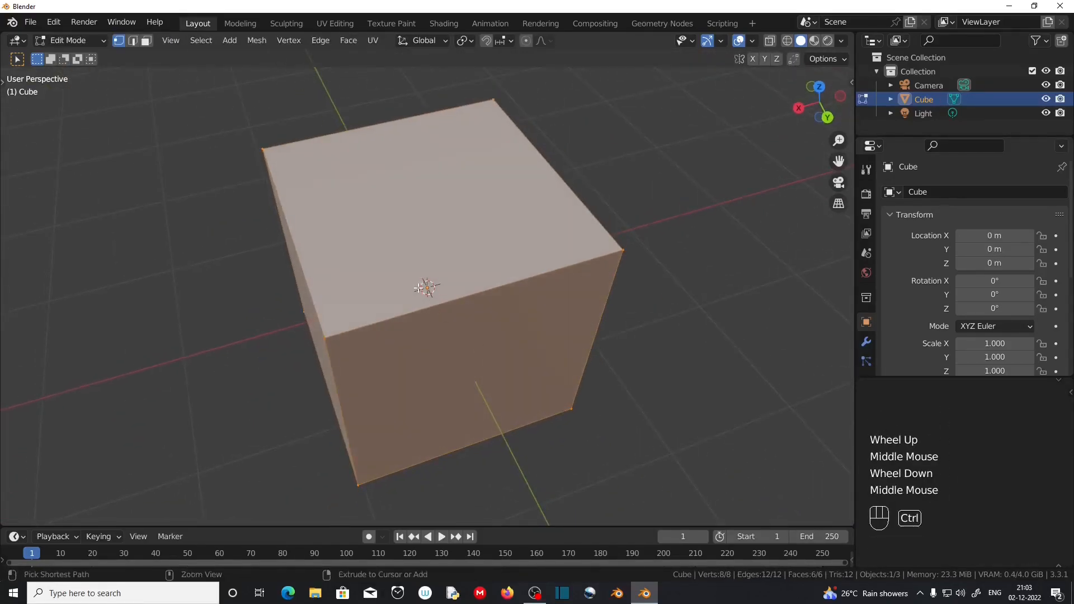
pyautogui.hotkey('ctrl', 'r')
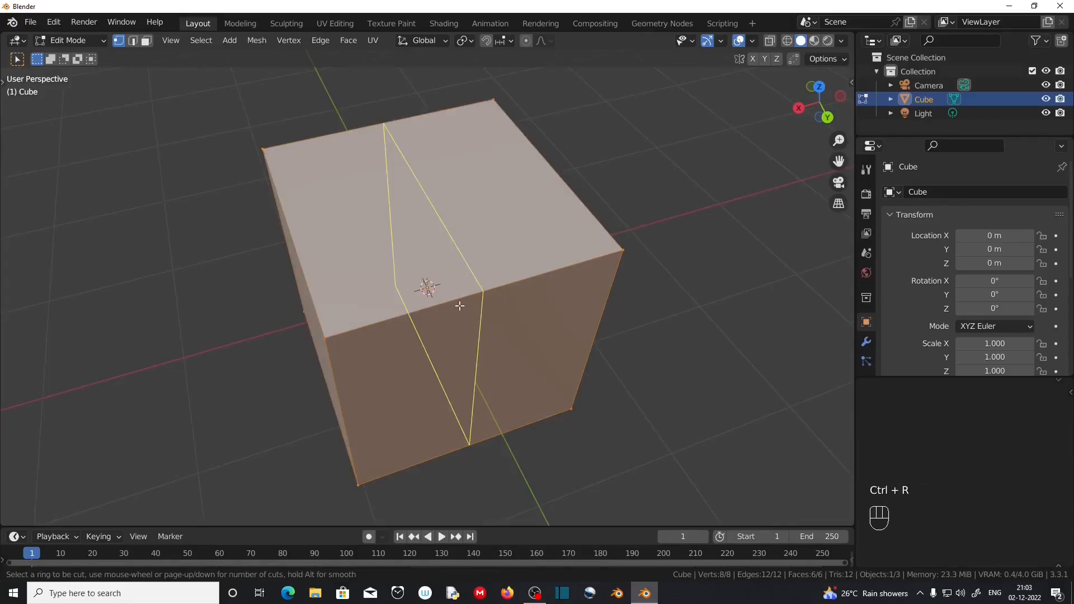
pyautogui.scroll(9, 459, 306)
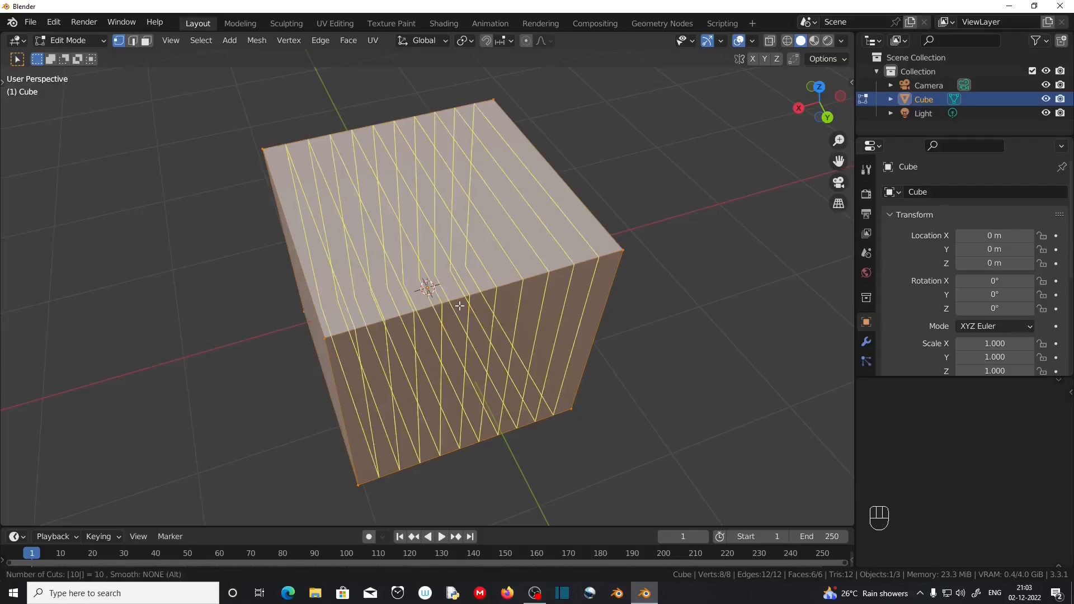
pyautogui.click(459, 306)
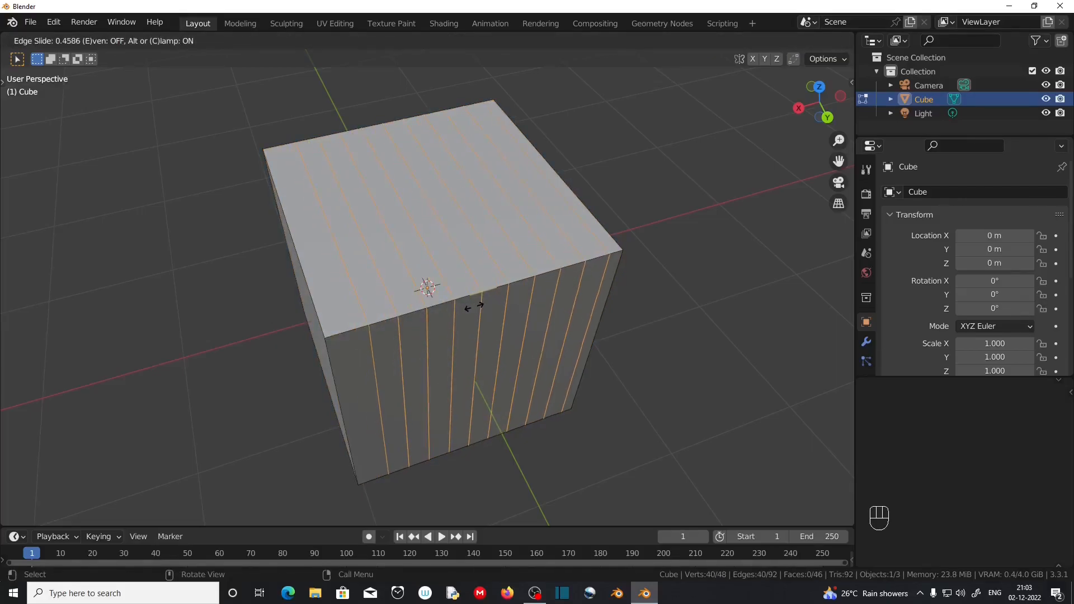
pyautogui.rightClick(467, 306)
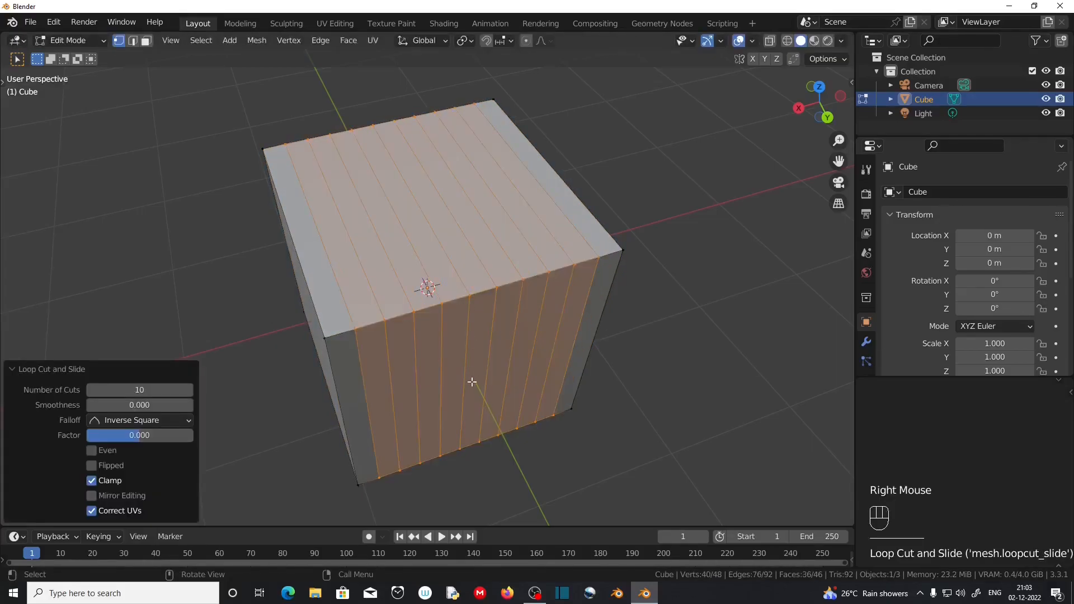
# Add 20 evenly spaced horizontal loop cuts around the cube, leaving them at a slide factor of 0
pyautogui.scroll(2, 471, 383)
pyautogui.moveTo(426, 408); pyautogui.dragTo(452, 371, button='middle')
pyautogui.moveTo(418, 430); pyautogui.dragTo(435, 250, button='middle')
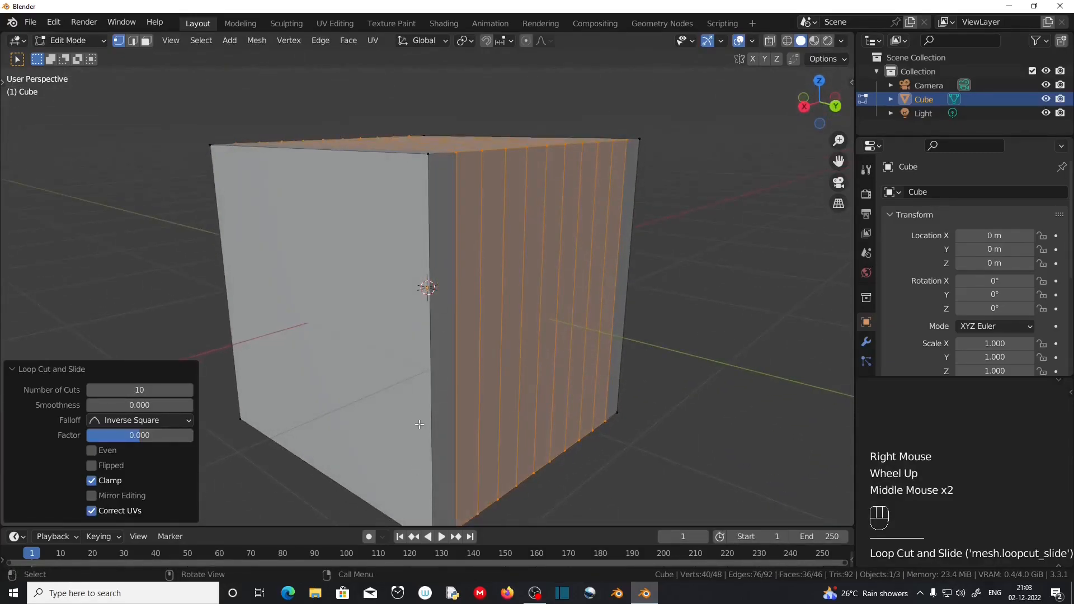
pyautogui.hotkey('ctrl', 'r')
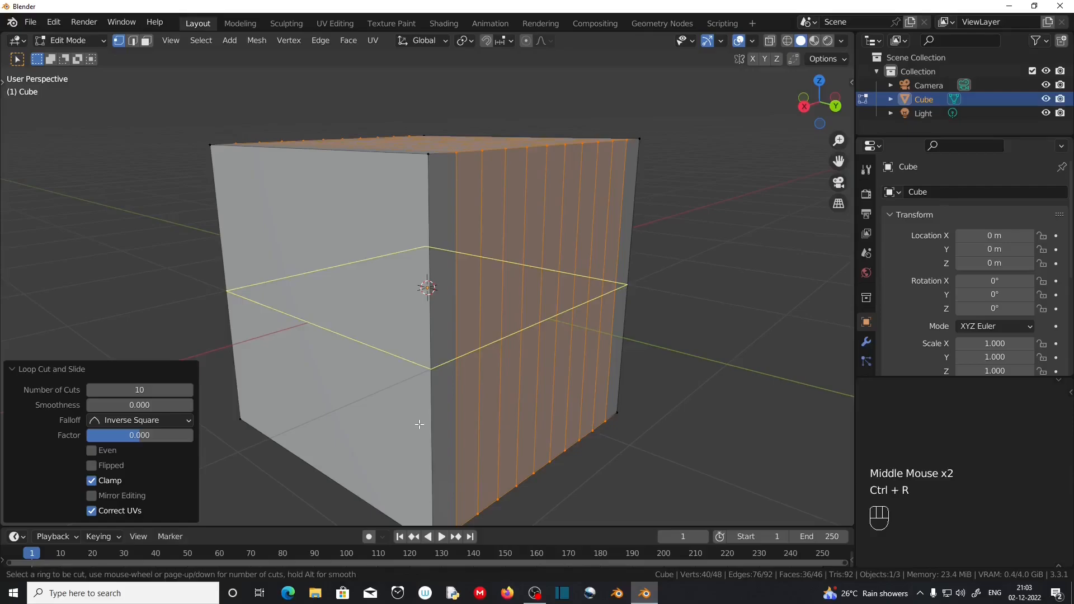
pyautogui.write('20')
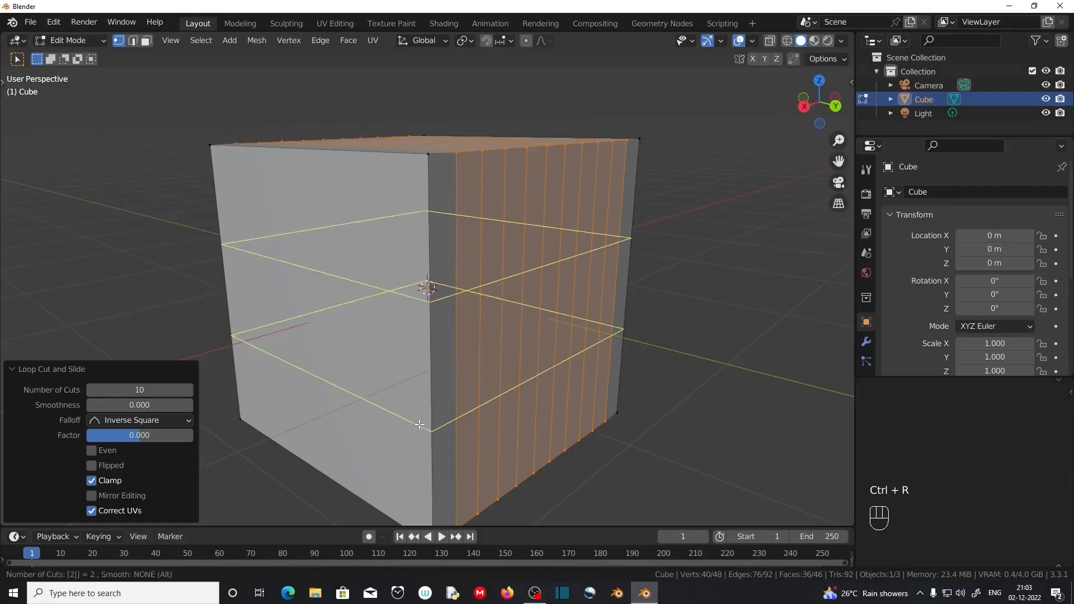
pyautogui.click(419, 424)
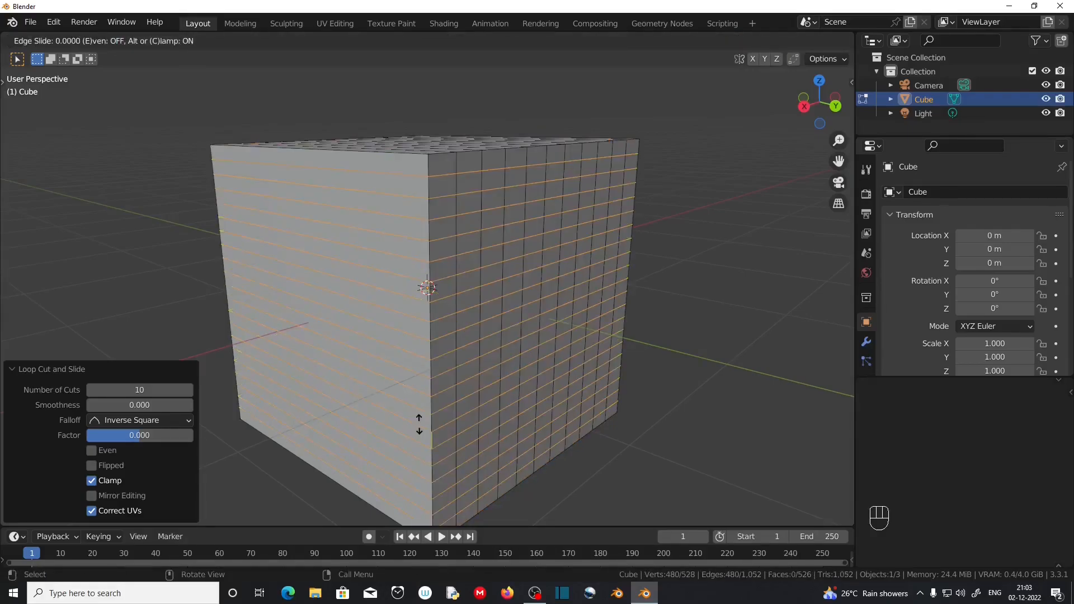
pyautogui.click(419, 425)
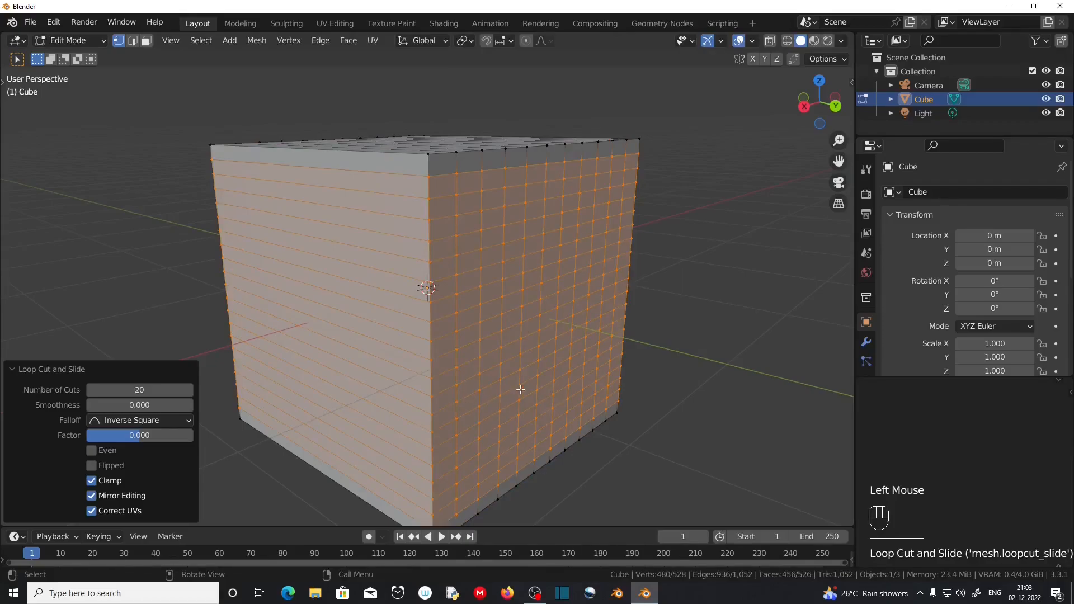
# Add two loop cuts inside one narrow vertical strip near the middle of the cube, without sliding them
pyautogui.moveTo(518, 386); pyautogui.dragTo(461, 408, button='middle')
pyautogui.moveTo(470, 316); pyautogui.dragTo(472, 374, button='middle')
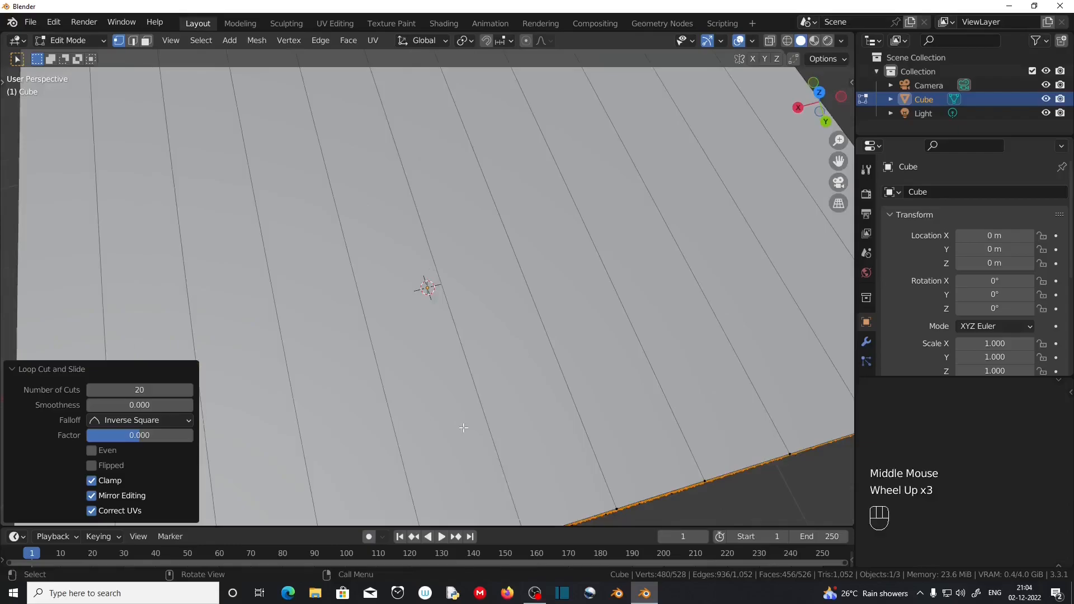
pyautogui.scroll(-1, 464, 428)
pyautogui.hotkey('ctrl', 'r')
pyautogui.rightClick(789, 402)
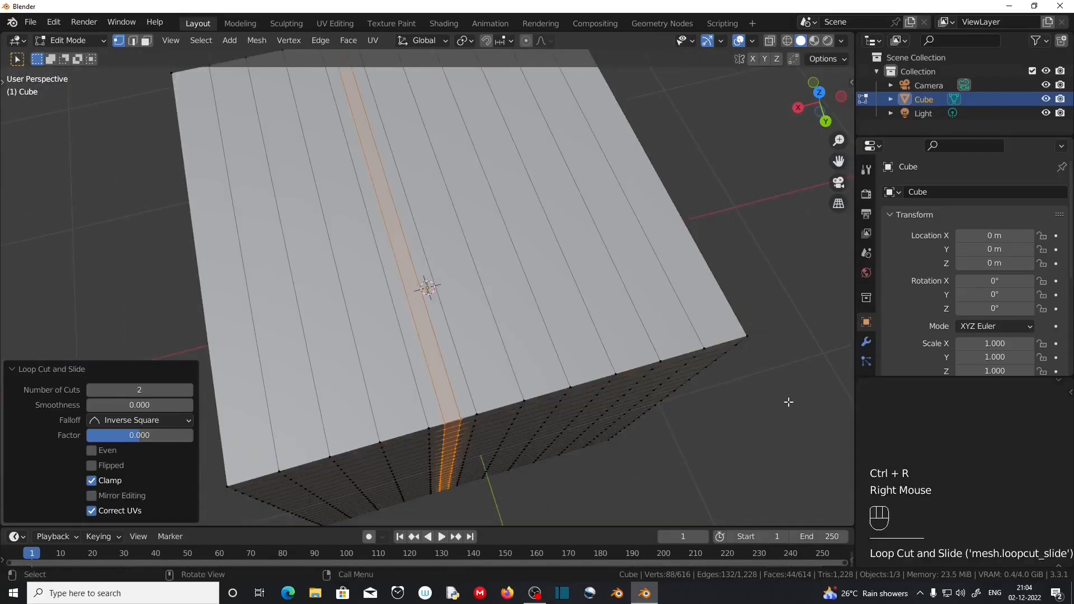
pyautogui.scroll(1, 432, 415)
pyautogui.scroll(-1, 431, 415)
pyautogui.moveTo(432, 415); pyautogui.dragTo(476, 407, button='middle')
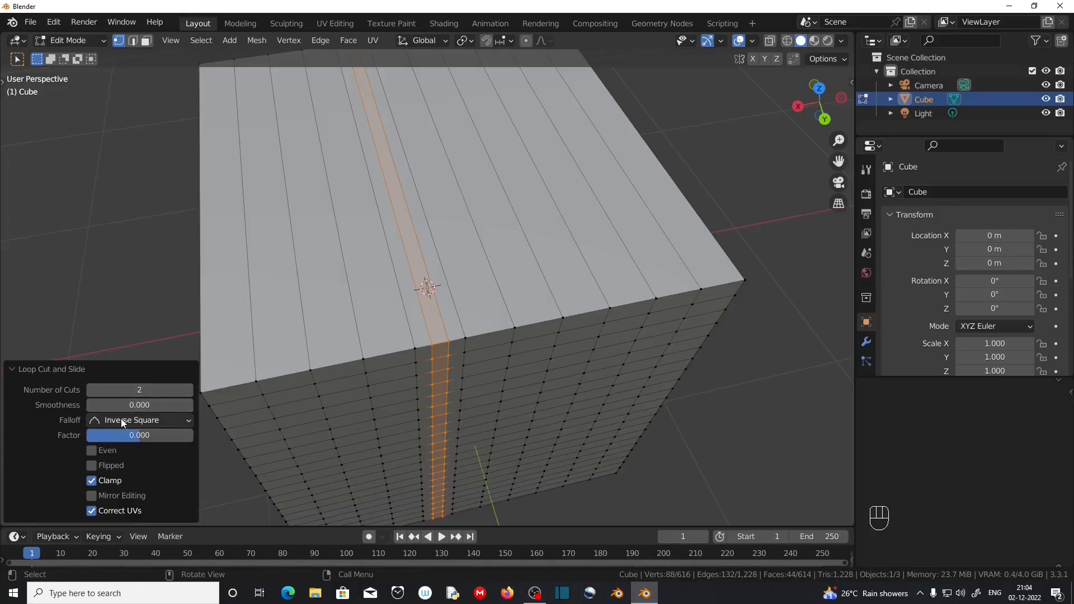
# Undo the vertical and horizontal loop cuts on the cube and re-enter Edit Mode
pyautogui.scroll(-3, 494, 369)
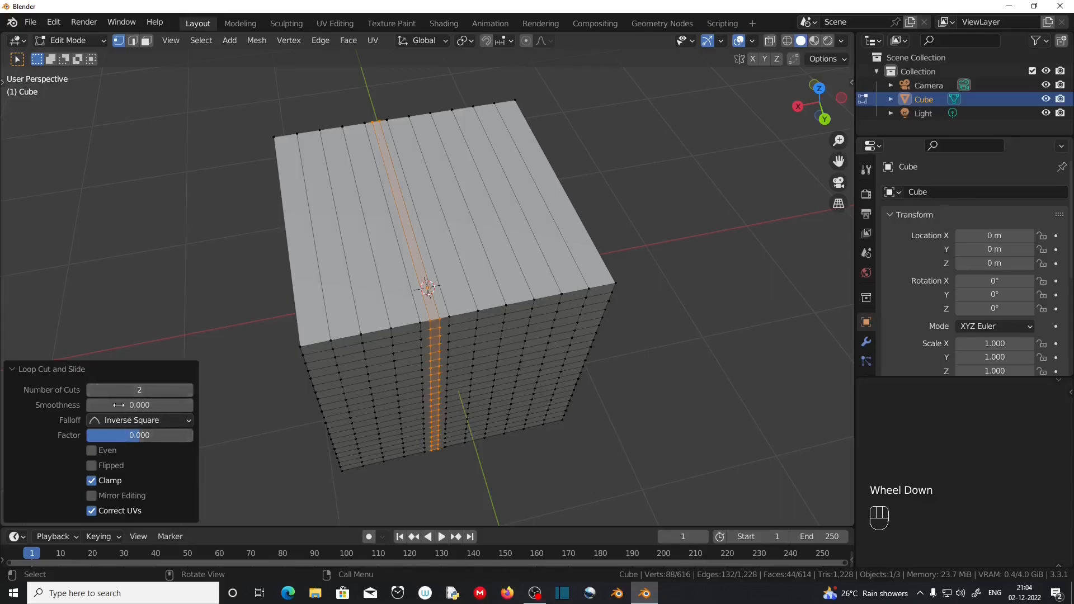
pyautogui.scroll(2, 650, 381)
pyautogui.scroll(-2, 650, 382)
pyautogui.moveTo(380, 359); pyautogui.dragTo(380, 362, button='middle')
pyautogui.hotkey('ctrl', 'z')
pyautogui.hotkey('ctrl', 'z')
pyautogui.hotkey('ctrl', 'z')
pyautogui.press('Tab')
# Select the cube's top face in face select mode and extrude it upward by about 0.82 m
pyautogui.click(146, 40)
pyautogui.click(457, 232)
pyautogui.press('e')
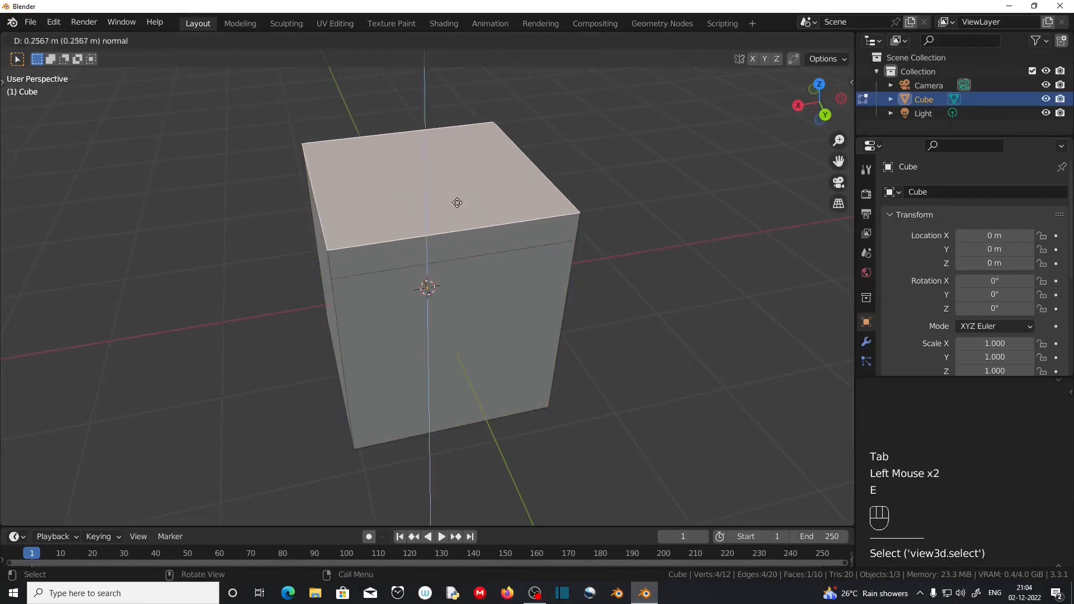
pyautogui.click(454, 147)
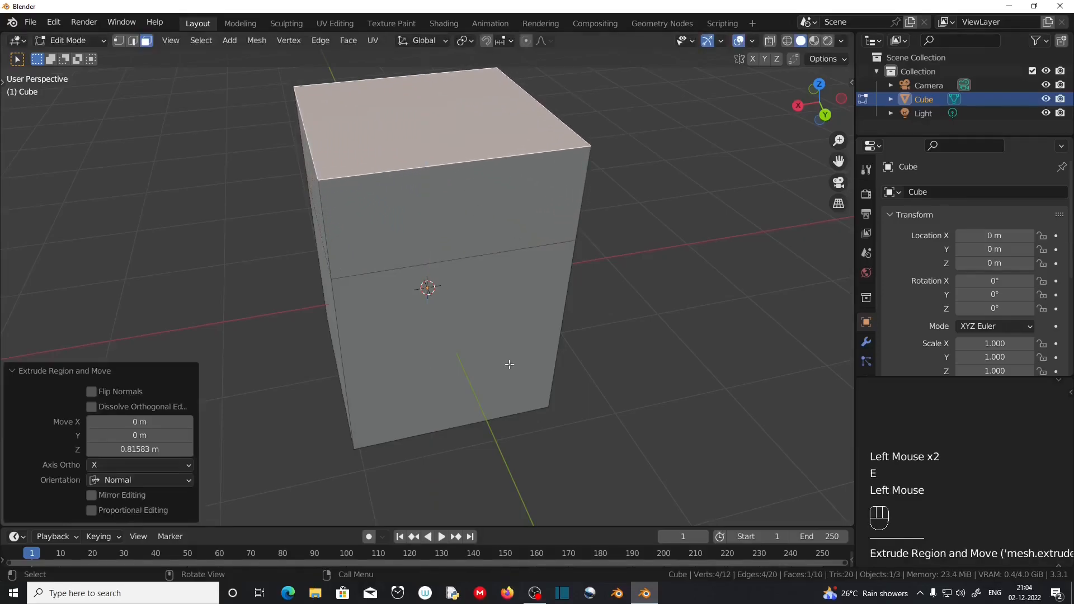
# Scale the extruded top face along the global X axis by about 2.95
pyautogui.press('s')
pyautogui.press('x')
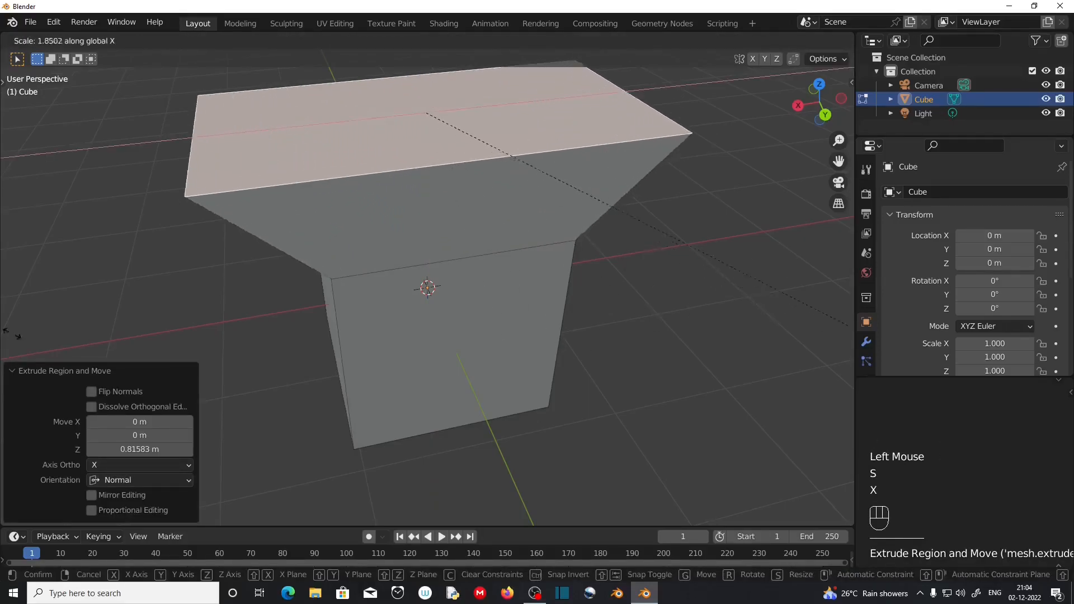
pyautogui.click(314, 357)
pyautogui.scroll(-2, 487, 377)
pyautogui.moveTo(487, 377); pyautogui.dragTo(431, 336, button='middle')
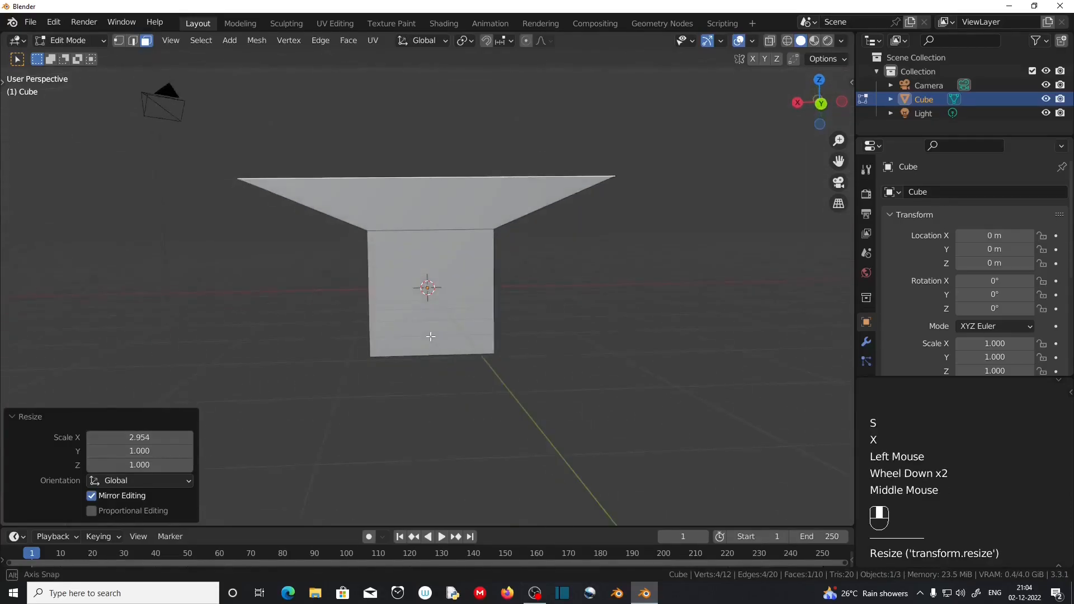
# Try a vertical loop cut through the middle of the flared shape, slid with Even on to a factor of about 0.435, and undo it
pyautogui.scroll(1, 360, 345)
pyautogui.keyDown('shift'); pyautogui.moveTo(537, 276); pyautogui.dragTo(467, 366, button='middle'); pyautogui.keyUp('shift')
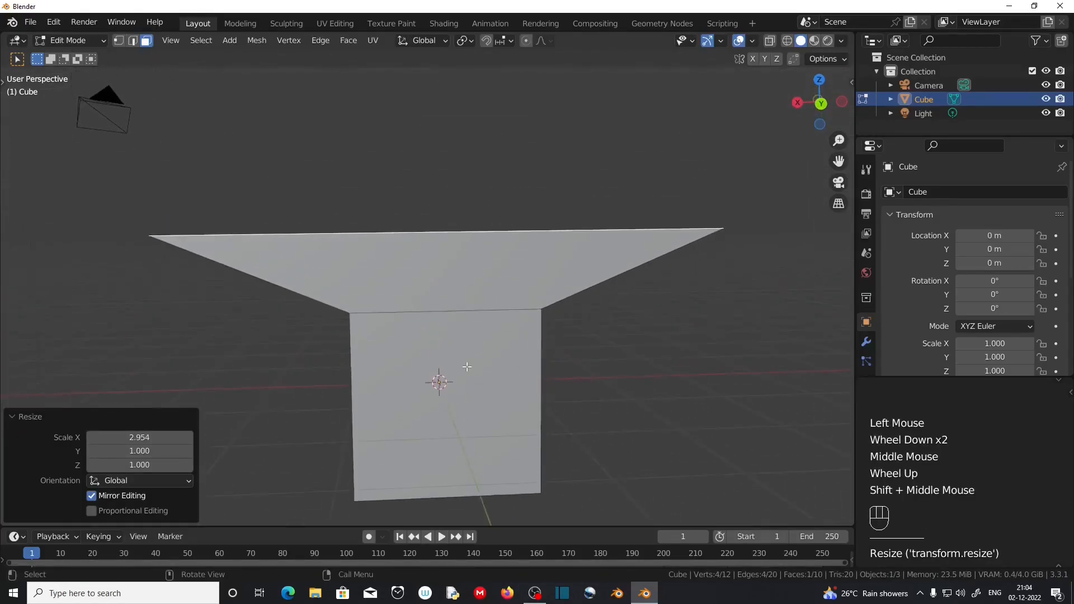
pyautogui.scroll(1, 559, 390)
pyautogui.moveTo(560, 390); pyautogui.dragTo(423, 290, button='middle')
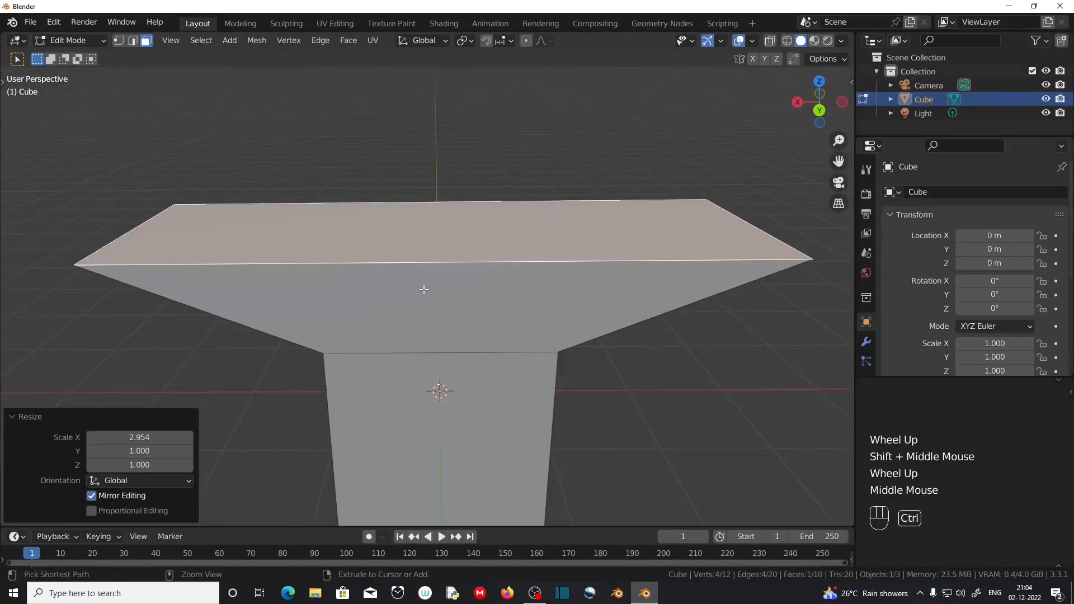
pyautogui.hotkey('ctrl', 'r')
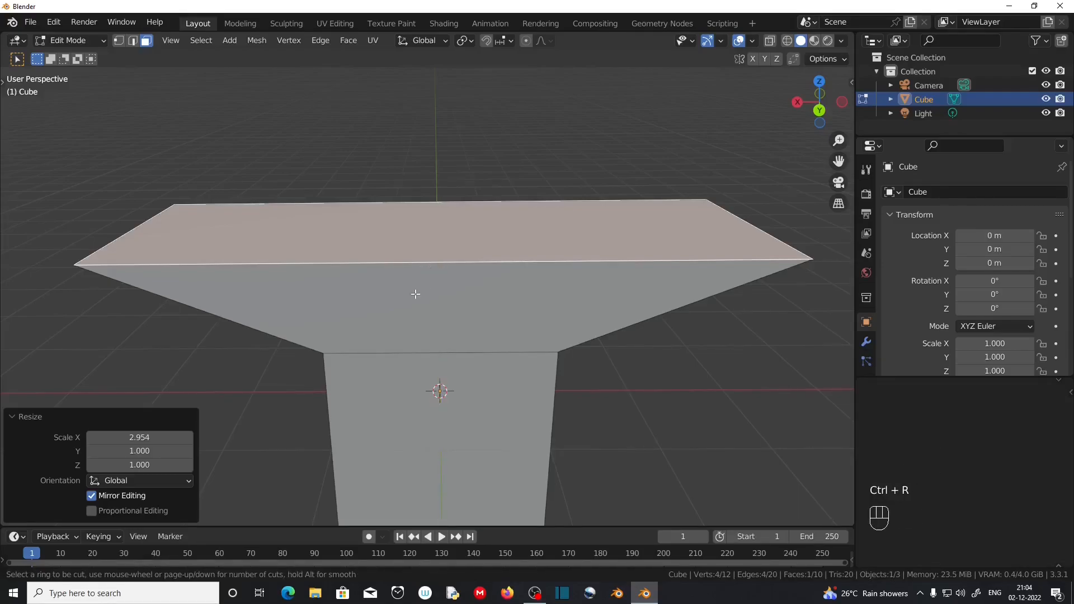
pyautogui.click(431, 272)
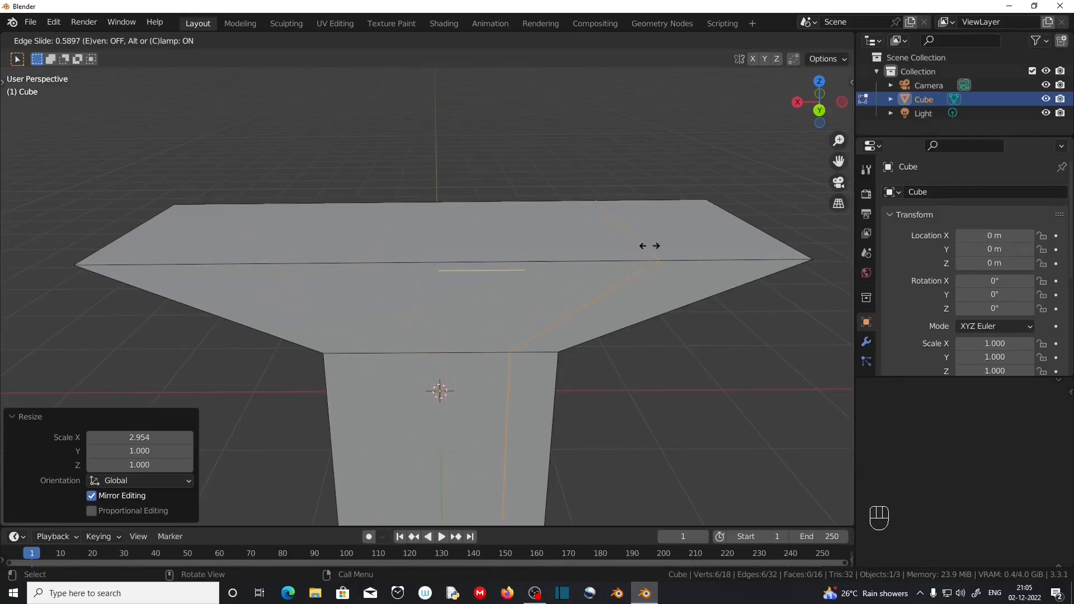
pyautogui.press('e')
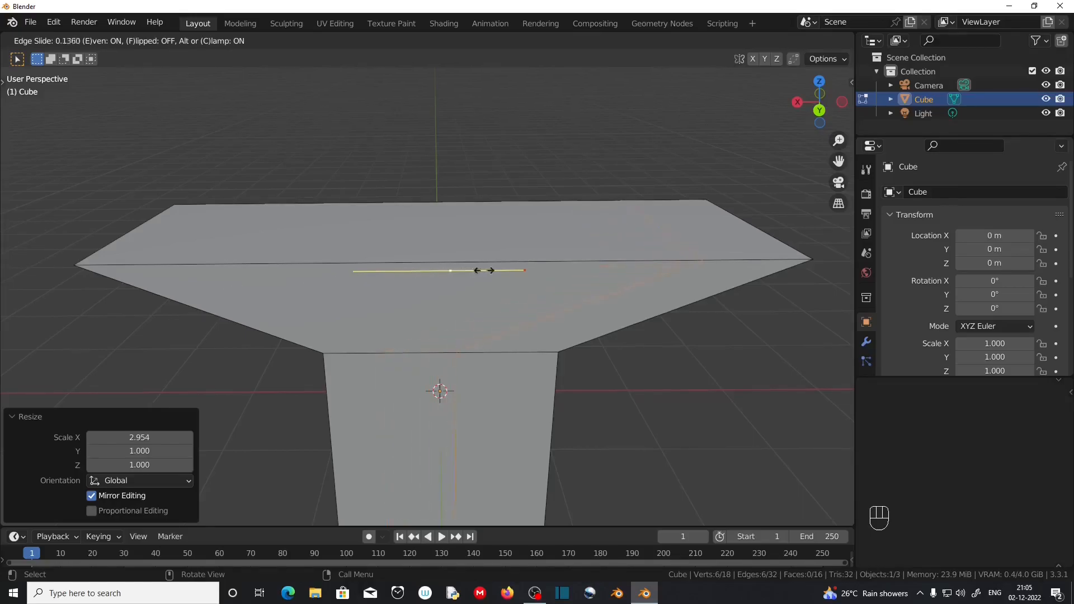
pyautogui.click(592, 255)
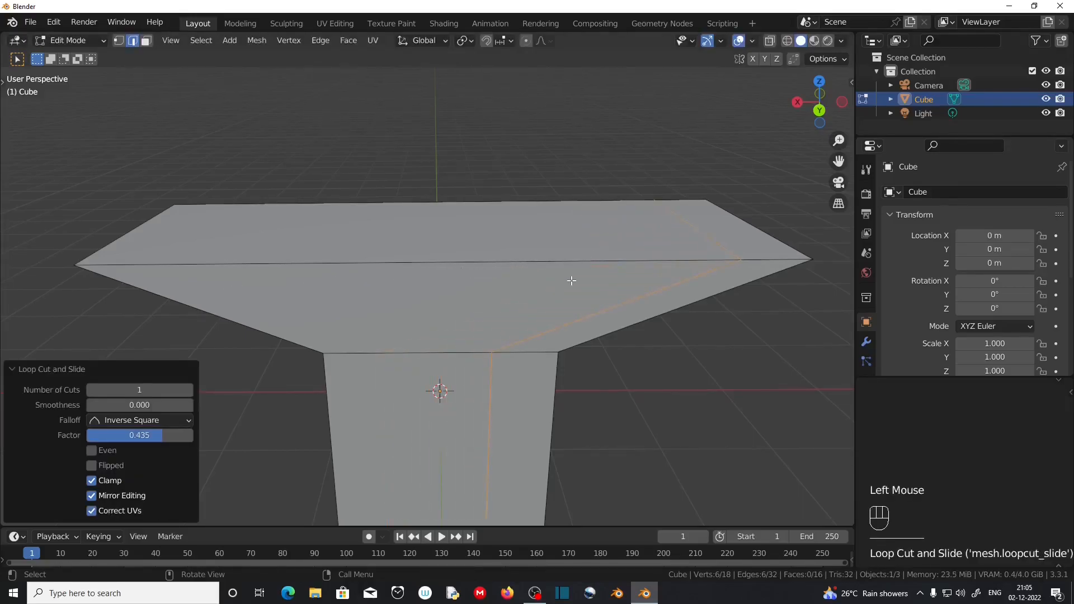
pyautogui.scroll(-1, 488, 368)
pyautogui.hotkey('ctrl', 'z')
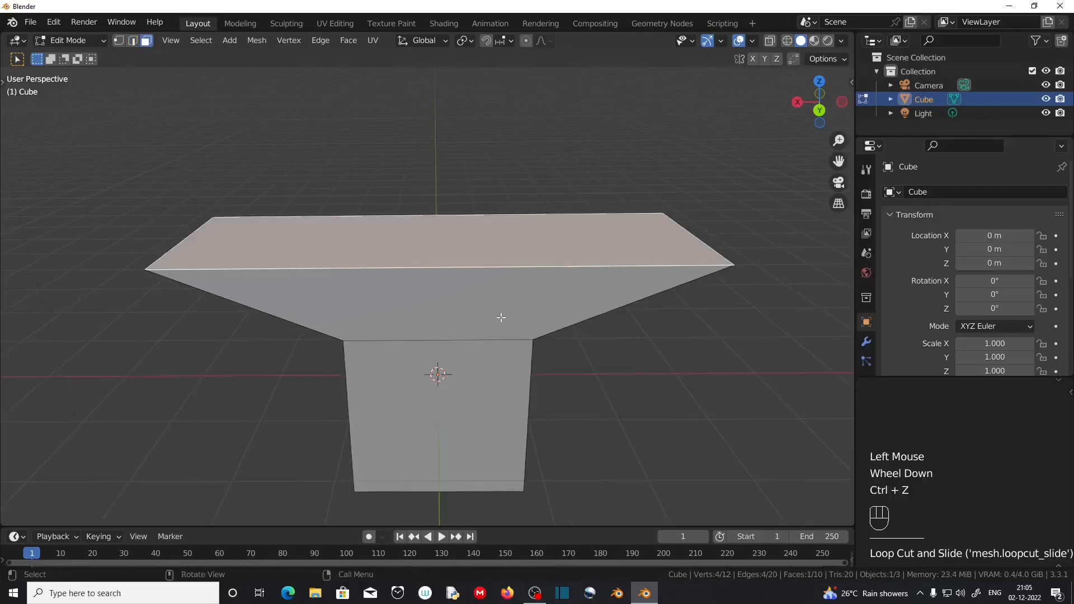
# Add a vertical loop cut to the flared shape and slide it with Even and Flipped on to a factor of about -0.485
pyautogui.hotkey('ctrl', 'r')
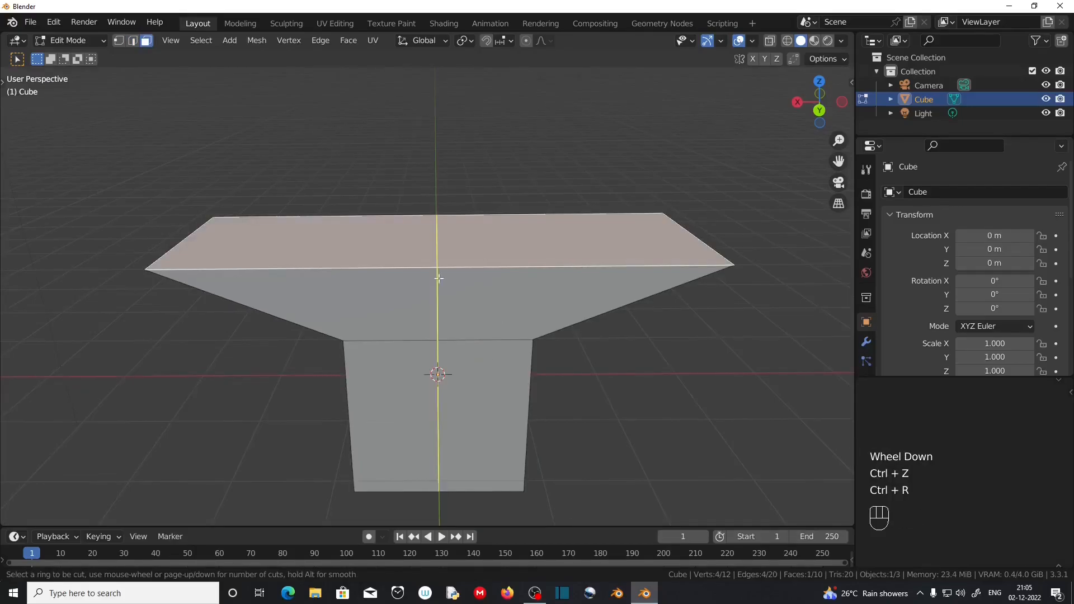
pyautogui.click(439, 279)
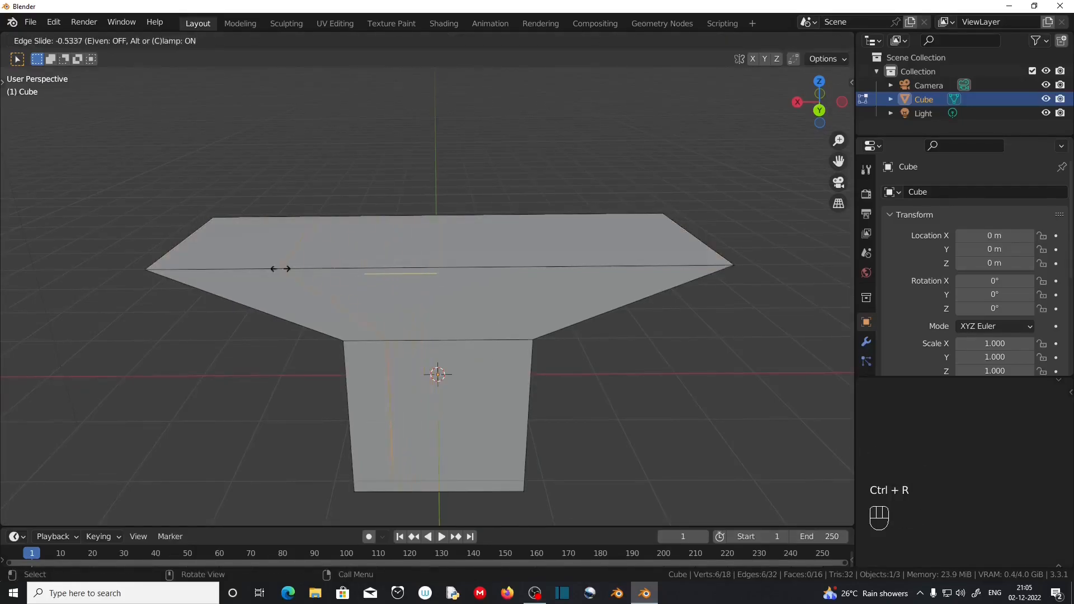
pyautogui.press('e')
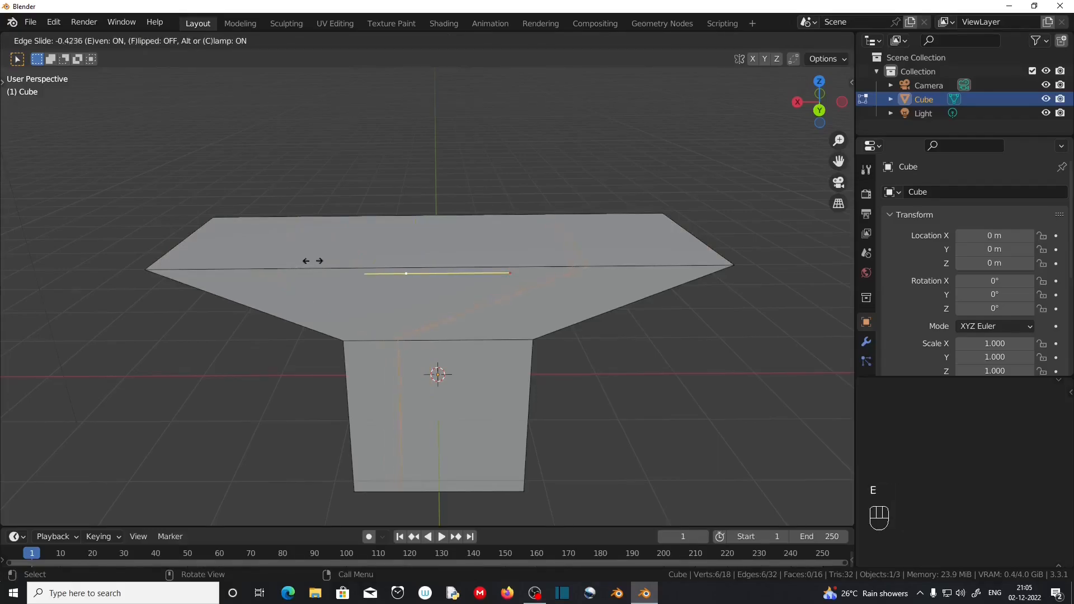
pyautogui.press('e')
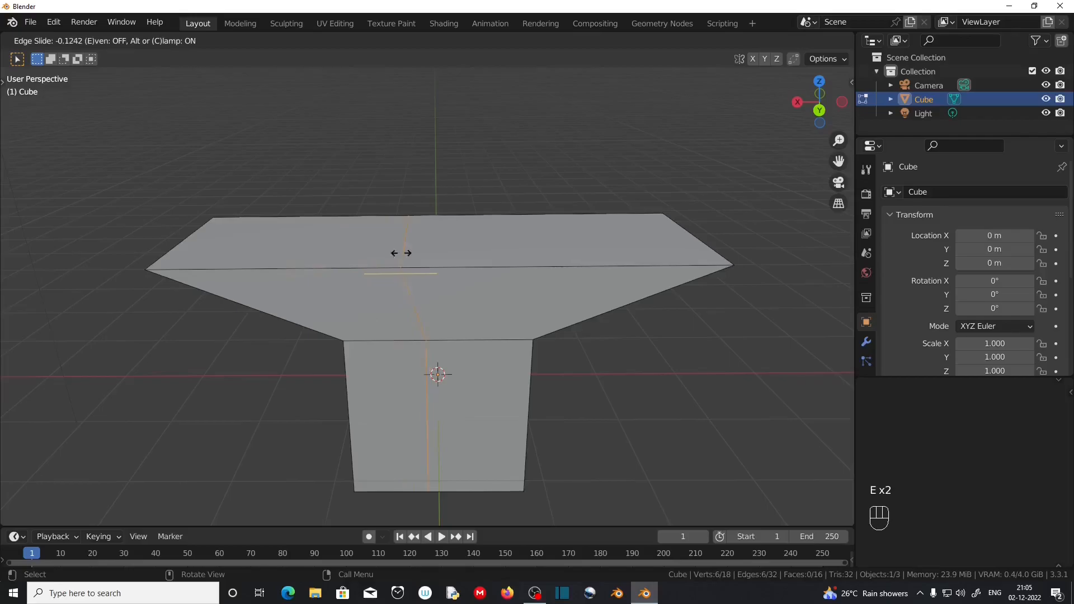
pyautogui.press('e')
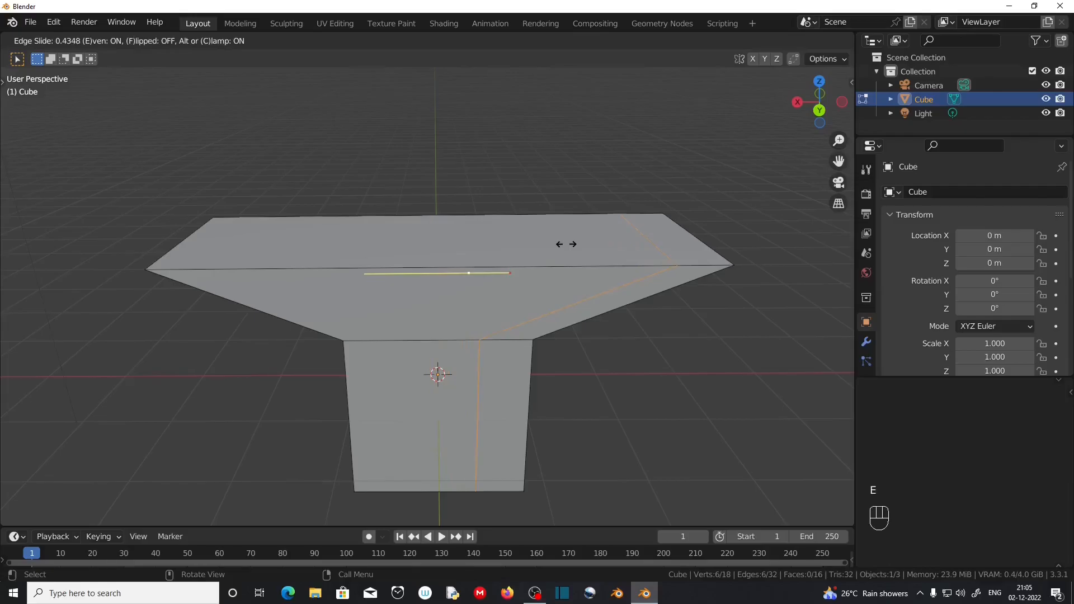
pyautogui.press('f')
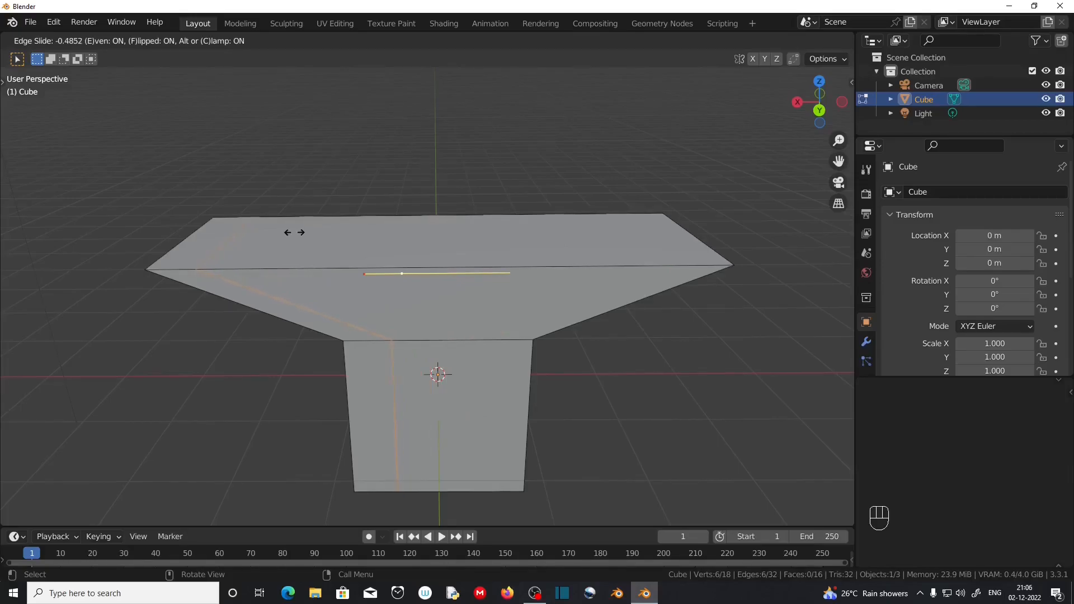
pyautogui.click(295, 232)
# Add a second vertical loop cut in the wider remaining section and slide it with Even on and Flipped off
pyautogui.hotkey('ctrl', 'r')
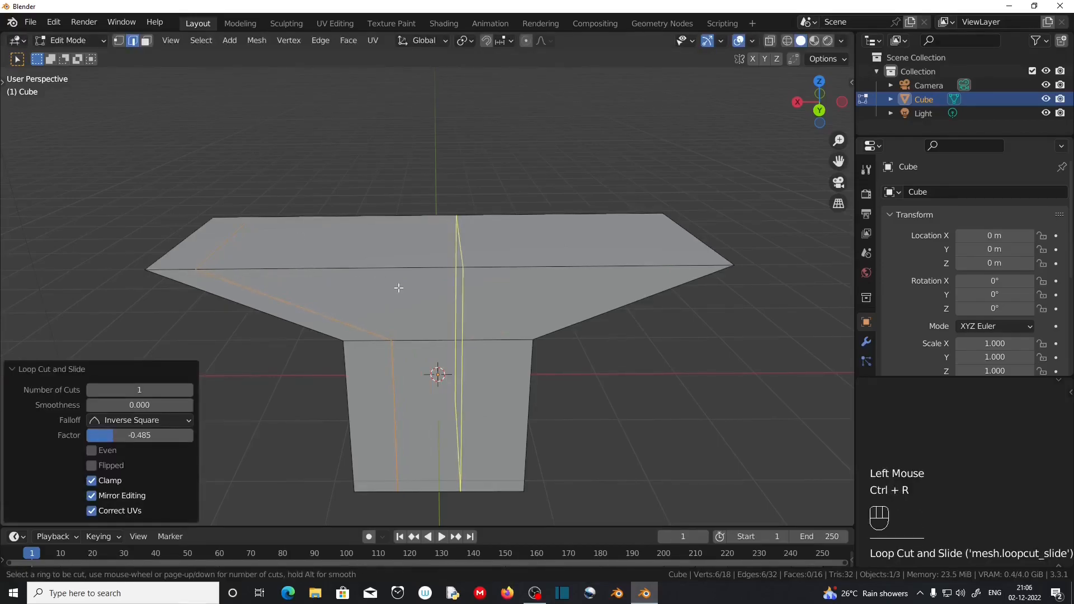
pyautogui.click(456, 241)
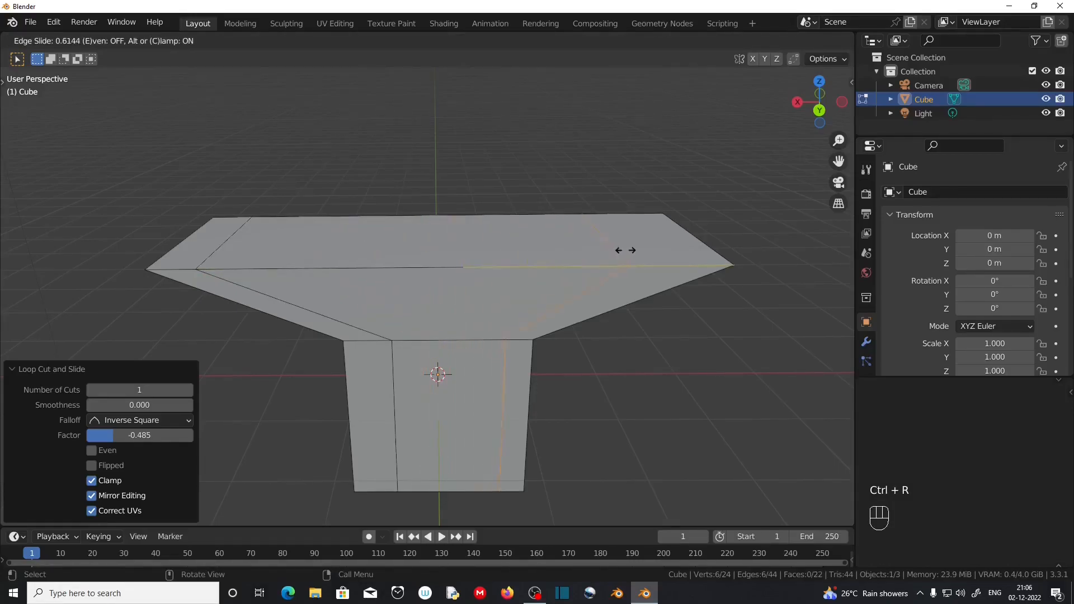
pyautogui.press('e')
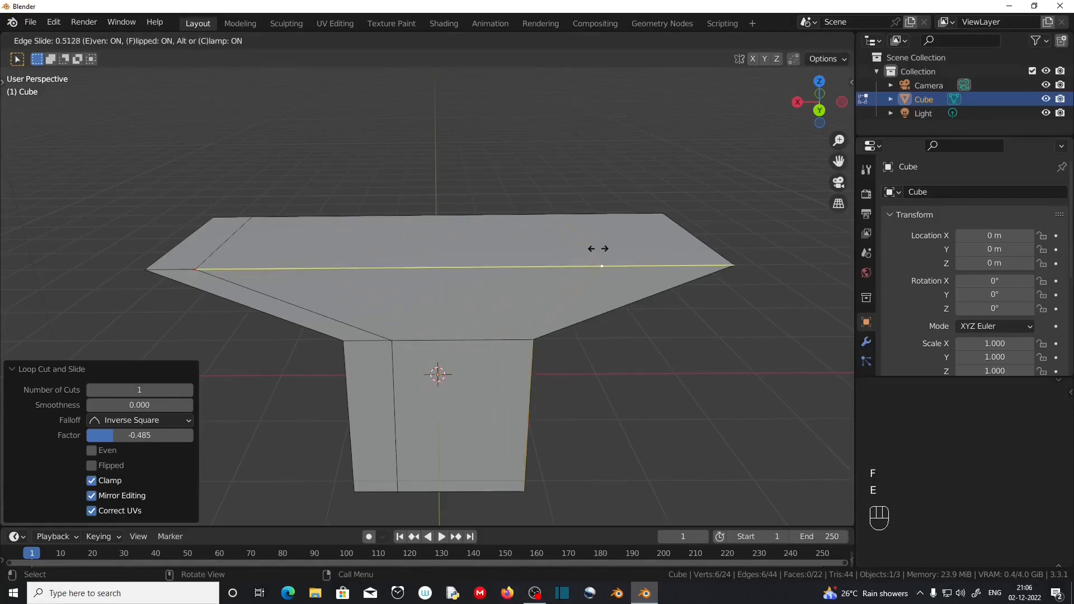
pyautogui.press('f')
pyautogui.press('f')
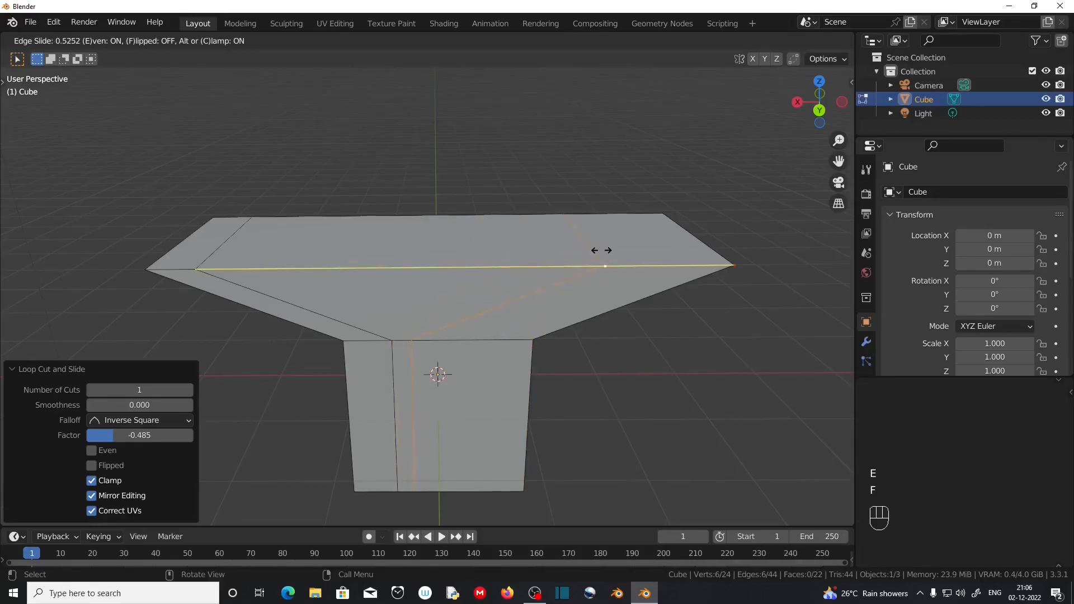
pyautogui.click(666, 250)
# Undo both loop cuts on the flared shape
pyautogui.scroll(-1, 566, 338)
pyautogui.hotkey('ctrl', 'z')
pyautogui.hotkey('ctrl', 'z')
# Cut one vertical loop into the flared shape, sliding it with Even and Flipped on to a factor of about -0.384
pyautogui.scroll(2, 409, 318)
pyautogui.hotkey('ctrl', 'r')
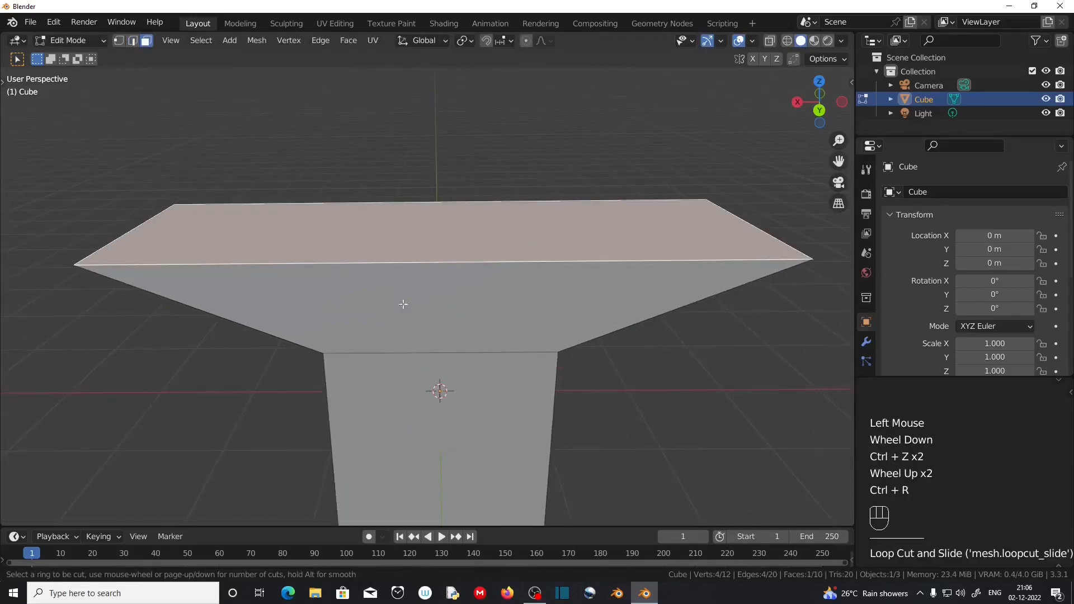
pyautogui.click(404, 291)
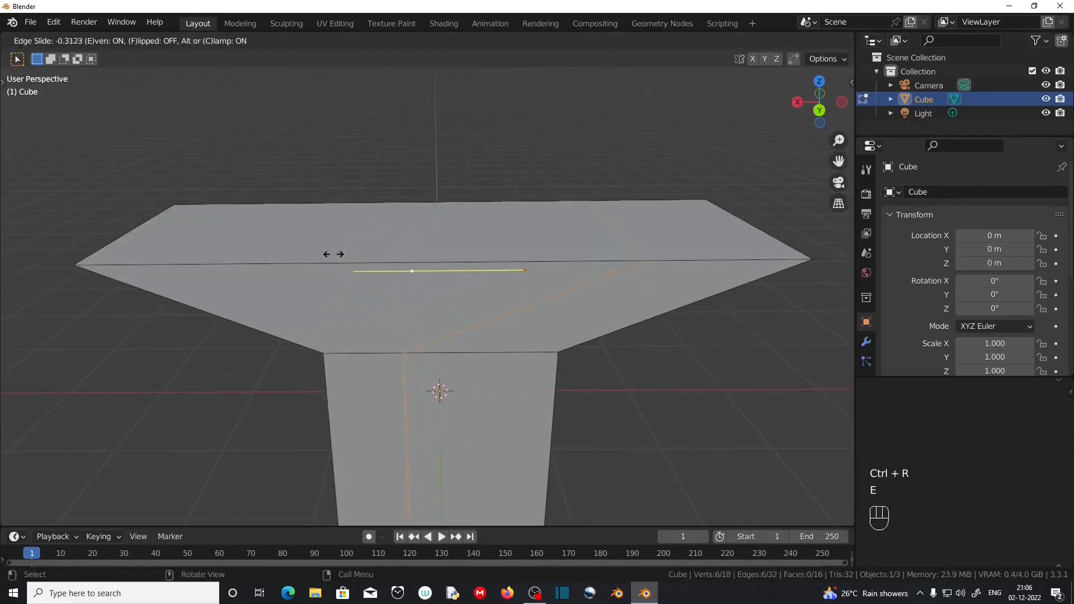
pyautogui.press('e')
pyautogui.press('f')
pyautogui.click(307, 222)
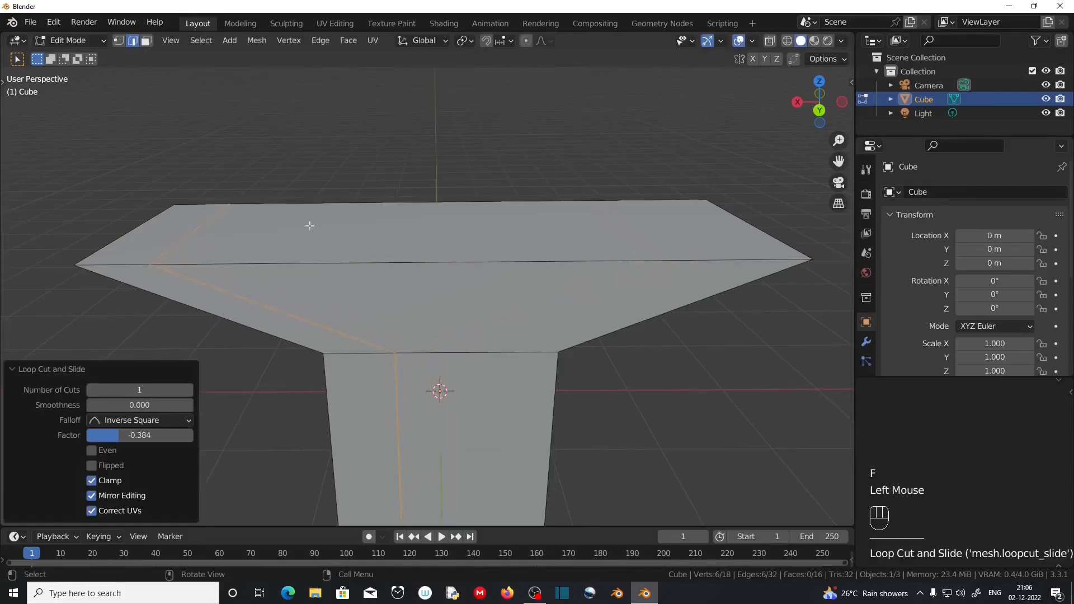
# Adjust the new loop cut's options, leaving Even on and Flipped off, with a factor of about 0.345
pyautogui.scroll(-2, 306, 222)
pyautogui.moveTo(306, 222); pyautogui.dragTo(444, 352, button='middle')
pyautogui.scroll(1, 364, 387)
pyautogui.moveTo(294, 268); pyautogui.dragTo(442, 336, button='middle')
pyautogui.scroll(1, 408, 295)
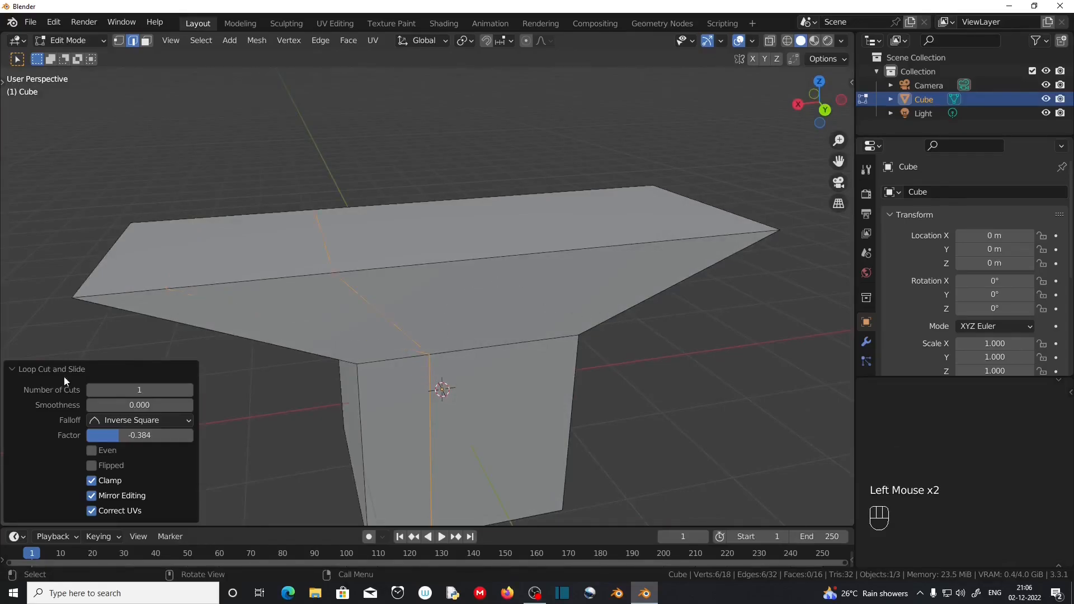
pyautogui.click(91, 450)
pyautogui.click(92, 466)
pyautogui.click(92, 467)
pyautogui.click(91, 451)
pyautogui.moveTo(113, 441); pyautogui.dragTo(139, 448)
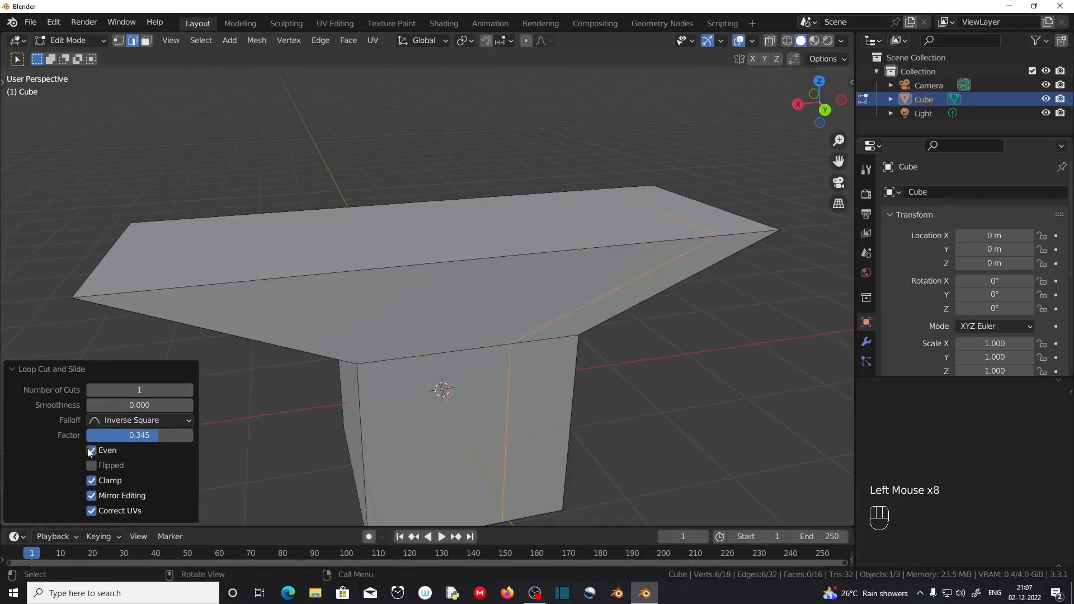
# Turn on Flipped for the loop cut and set its factor to about -0.676
pyautogui.click(101, 467)
pyautogui.moveTo(158, 435); pyautogui.dragTo(102, 436)
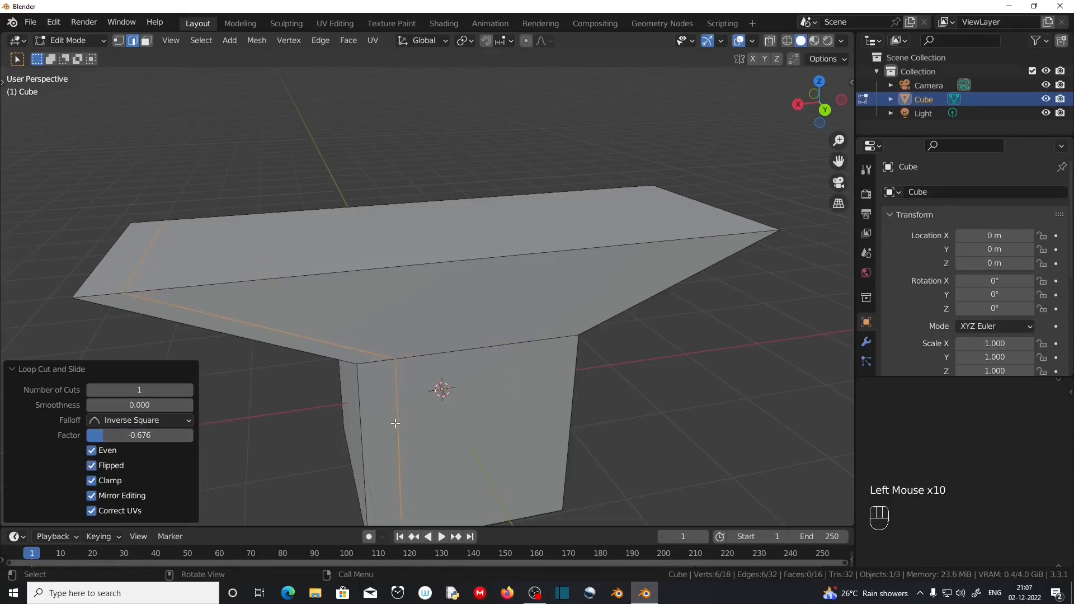
pyautogui.scroll(-2, 396, 424)
pyautogui.moveTo(252, 425); pyautogui.dragTo(114, 468, button='middle')
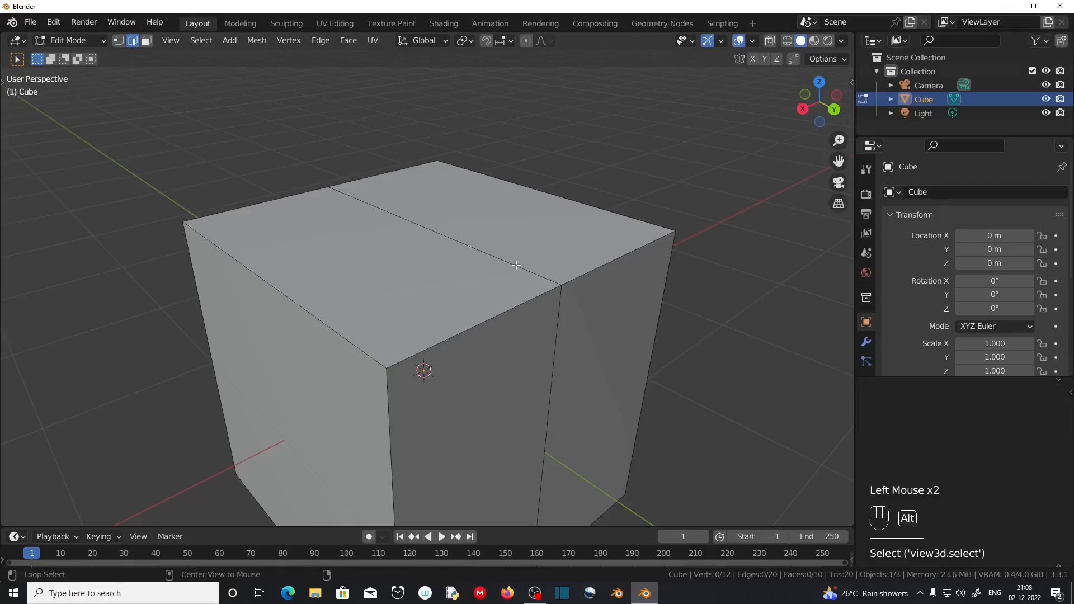
# Select the single vertical edge loop around the cube and dissolve its edges
pyautogui.keyDown('alt'); pyautogui.click(499, 259); pyautogui.keyUp('alt')
pyautogui.scroll(-2, 499, 259)
pyautogui.moveTo(499, 260)
pyautogui.mouseDown(button='middle')
pyautogui.moveTo(657, 414)
pyautogui.moveTo(352, 434)
pyautogui.moveTo(374, 373)
pyautogui.moveTo(535, 372)
pyautogui.moveTo(515, 358)
pyautogui.moveTo(492, 274)
pyautogui.mouseUp(button='middle')
pyautogui.scroll(1, 374, 373)
pyautogui.scroll(1, 535, 372)
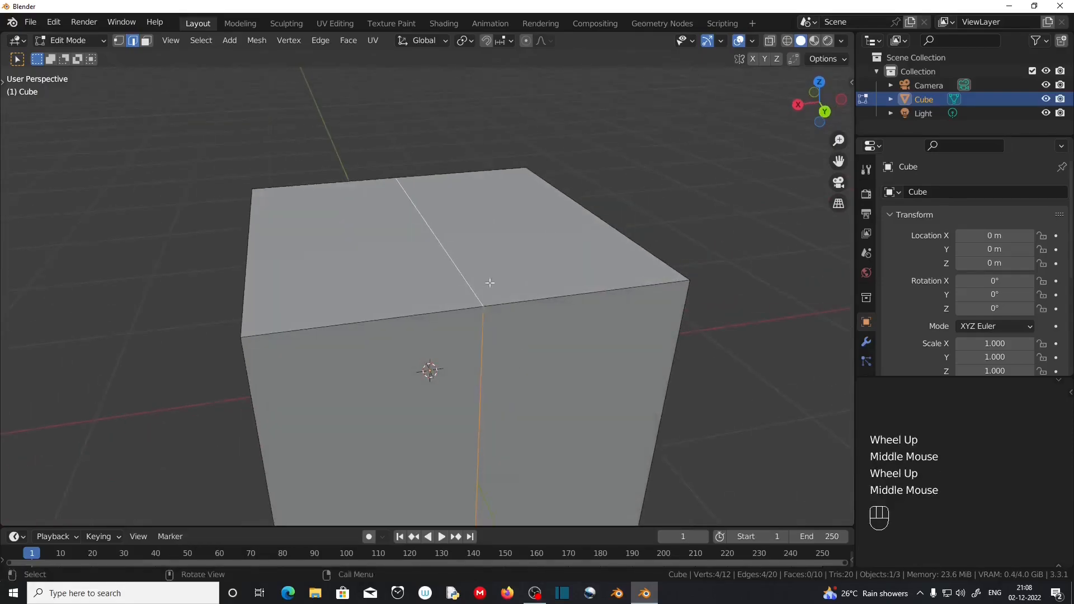
pyautogui.press('x')
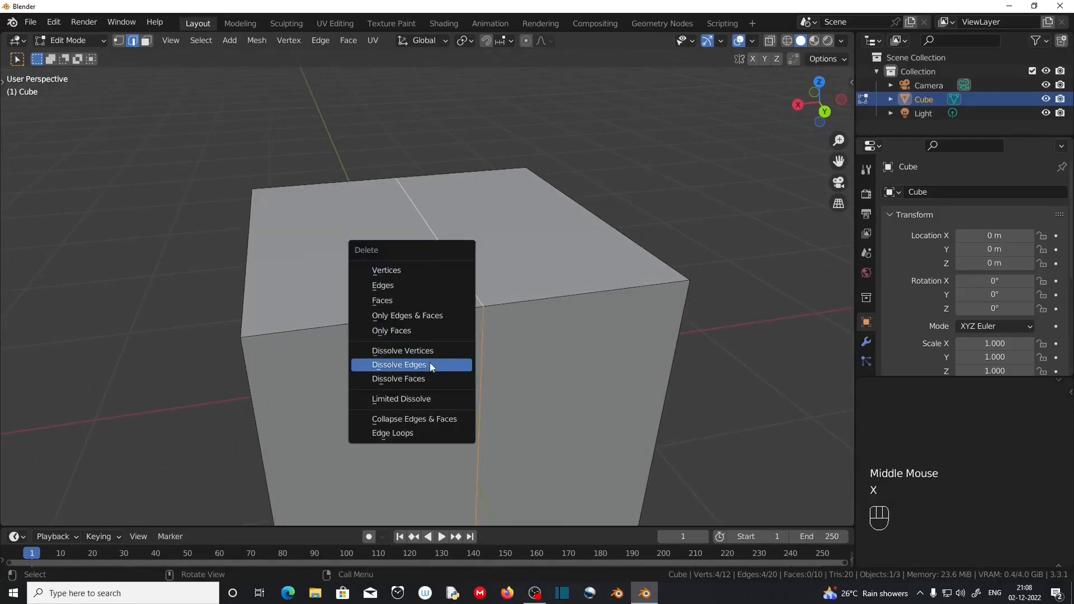
pyautogui.click(429, 365)
# Add three evenly spaced vertical loop cuts to the cube without sliding them
pyautogui.moveTo(429, 364)
pyautogui.mouseDown(button='middle')
pyautogui.moveTo(568, 355)
pyautogui.moveTo(492, 364)
pyautogui.moveTo(529, 379)
pyautogui.moveTo(415, 364)
pyautogui.mouseUp(button='middle')
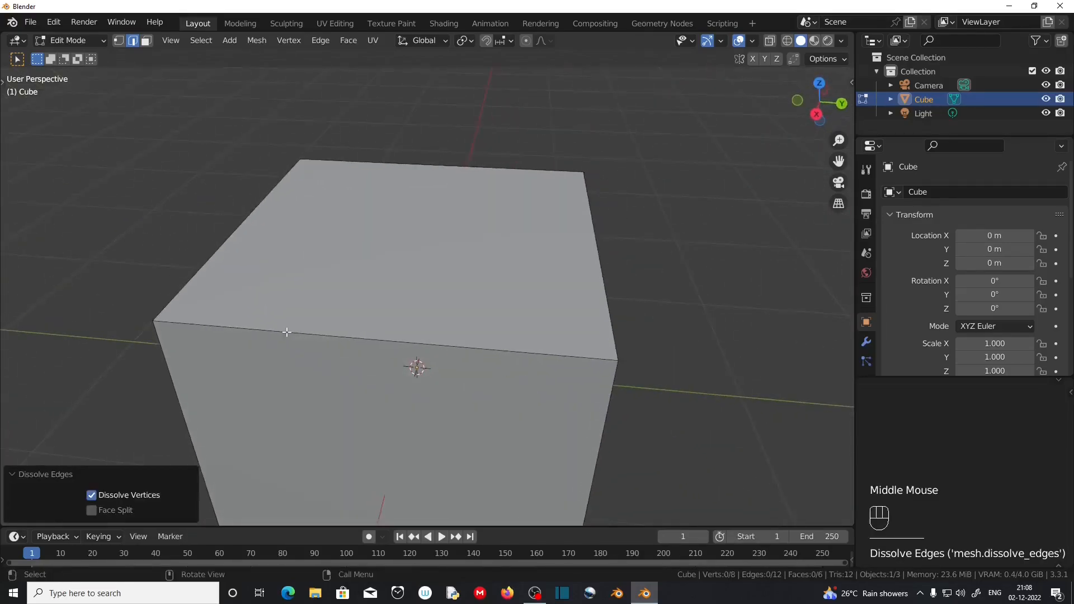
pyautogui.hotkey('ctrl', 'r')
pyautogui.scroll(2, 310, 334)
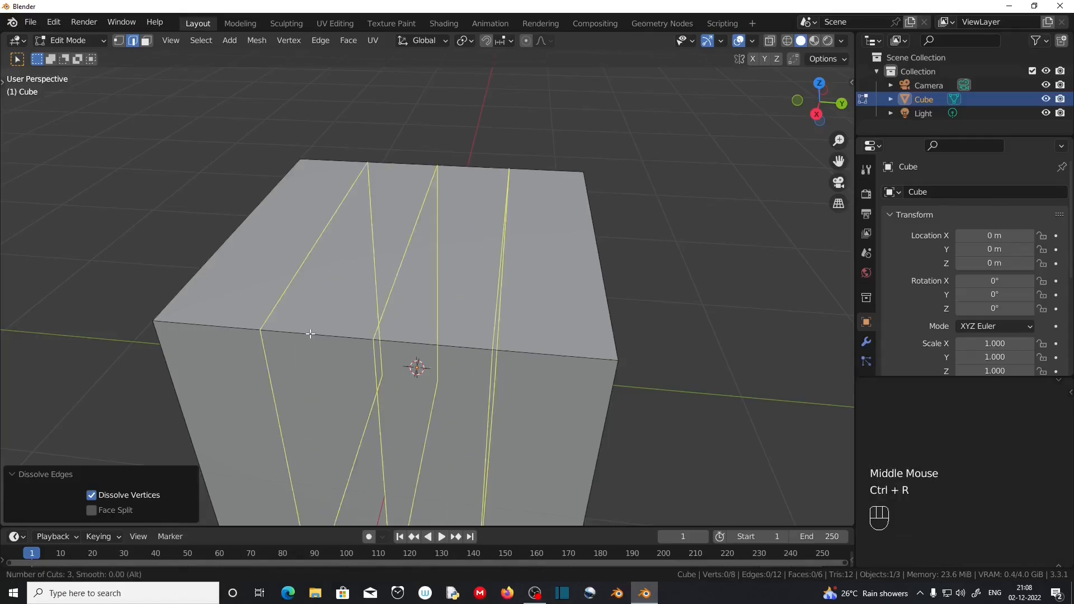
pyautogui.click(310, 334)
pyautogui.rightClick(310, 334)
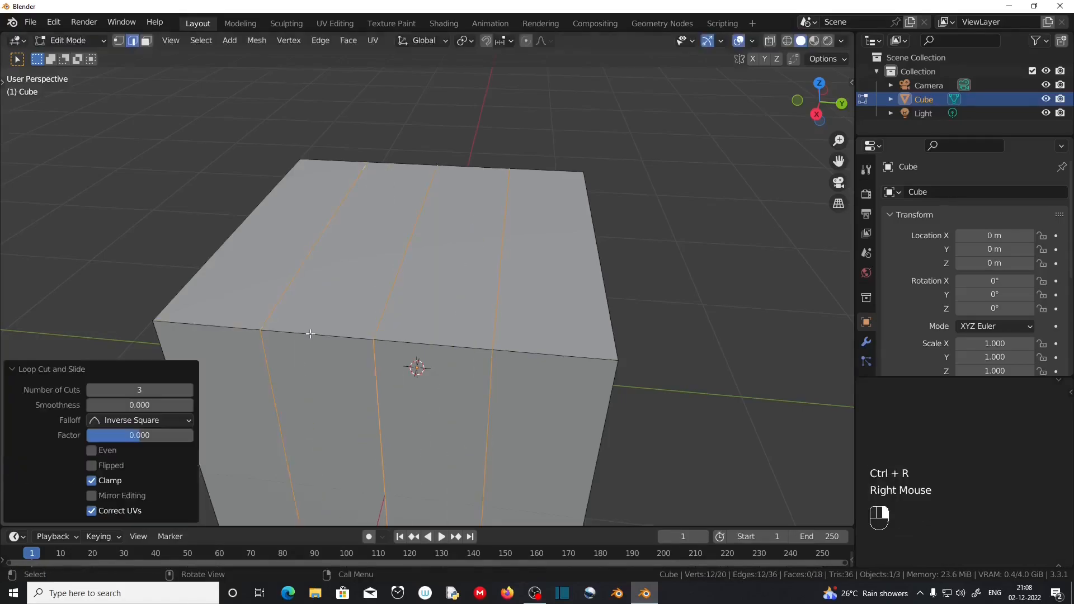
# Select the middle one of the cube's three edge loops and dissolve its edges
pyautogui.moveTo(414, 370); pyautogui.dragTo(506, 386, button='middle')
pyautogui.click(457, 391)
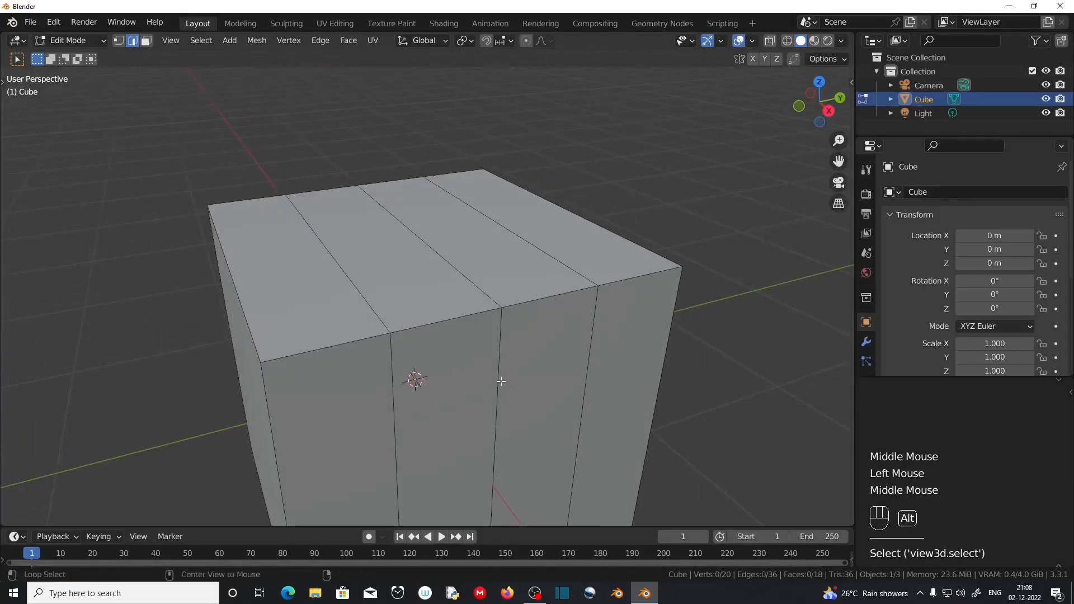
pyautogui.keyDown('alt'); pyautogui.click(500, 381); pyautogui.keyUp('alt')
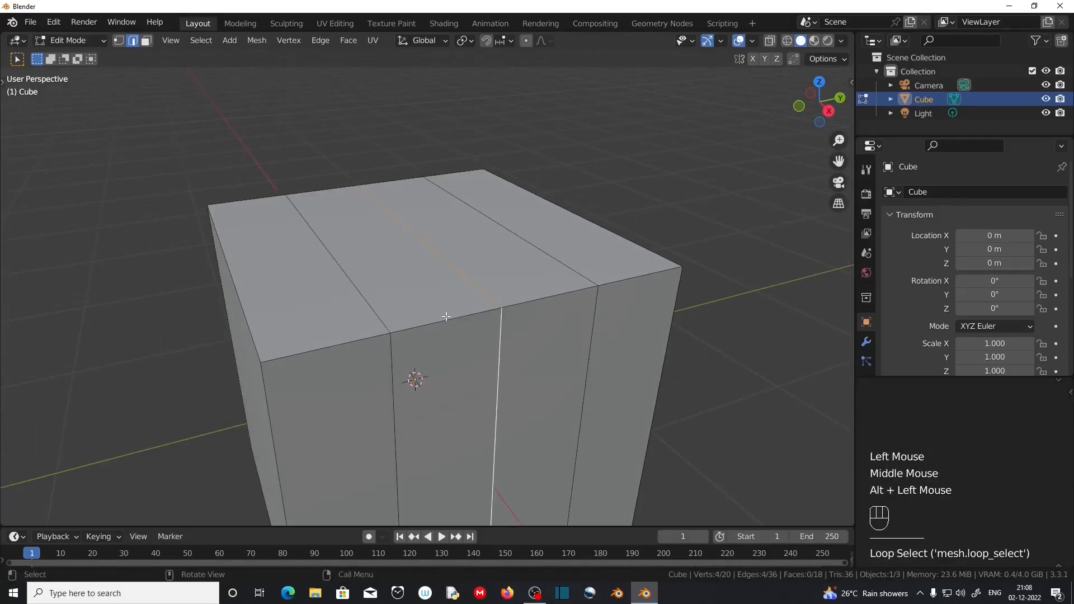
pyautogui.press('x')
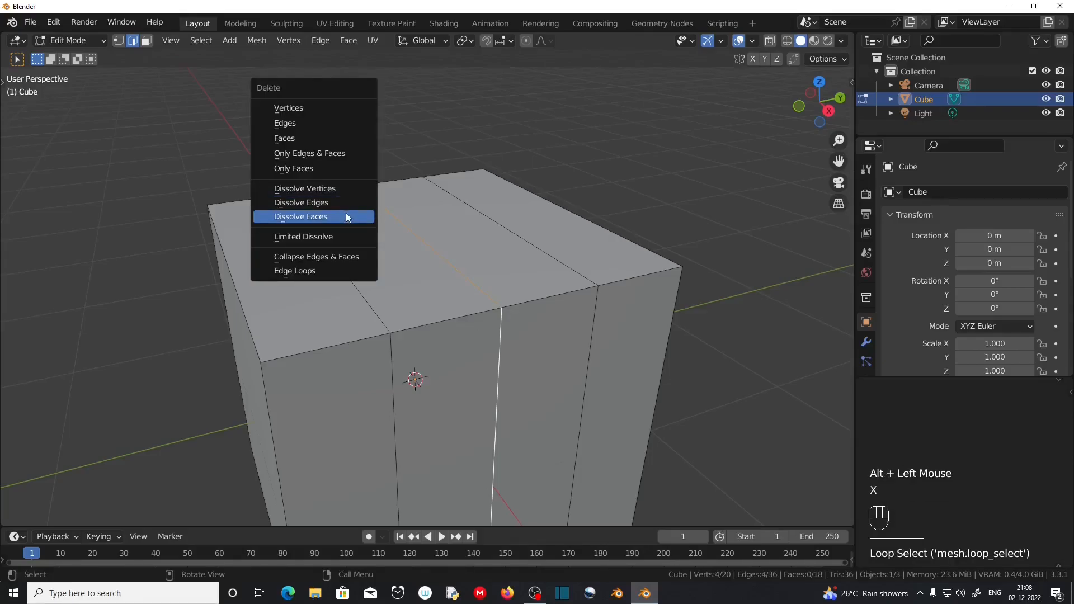
pyautogui.click(348, 204)
# Turn on the Edge Length measurement overlay for the cube with its two vertical edge loops
pyautogui.scroll(-2, 514, 440)
pyautogui.moveTo(492, 422); pyautogui.dragTo(403, 299, button='middle')
pyautogui.scroll(2, 584, 412)
pyautogui.scroll(-1, 583, 412)
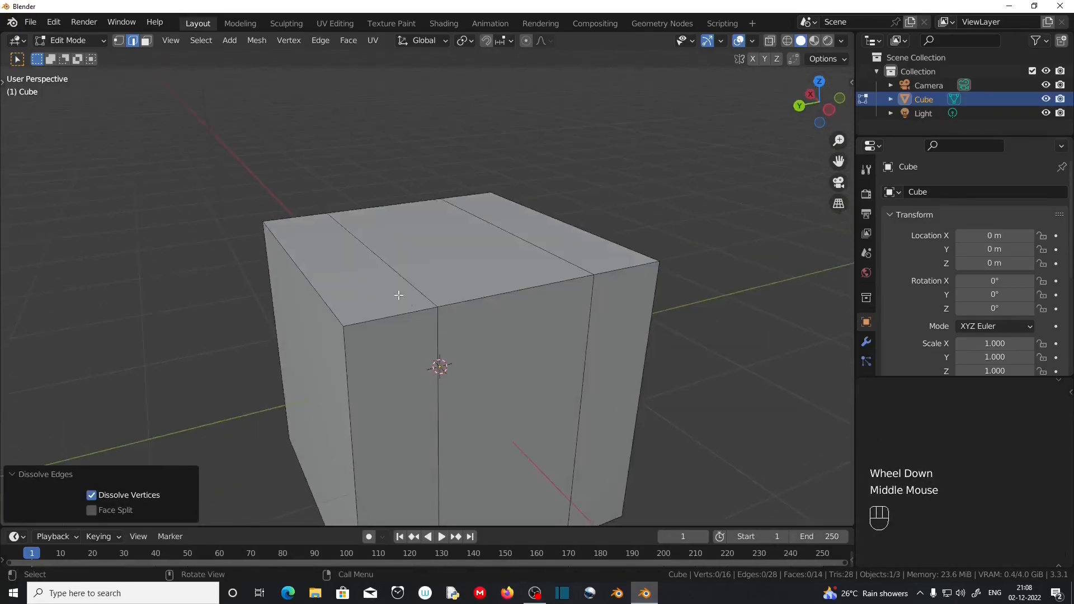
pyautogui.scroll(1, 362, 335)
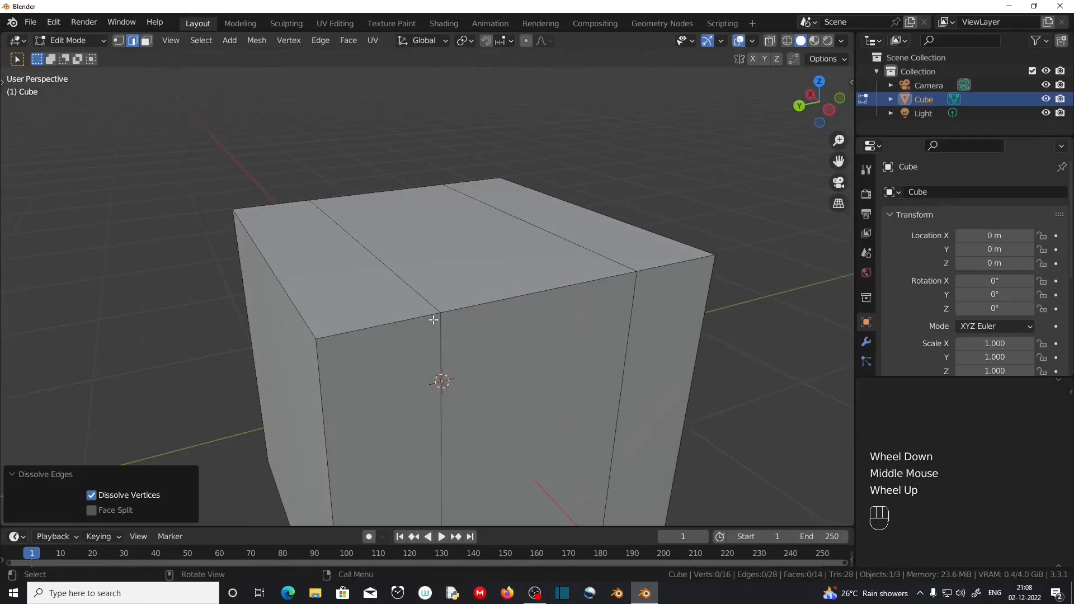
pyautogui.click(753, 41)
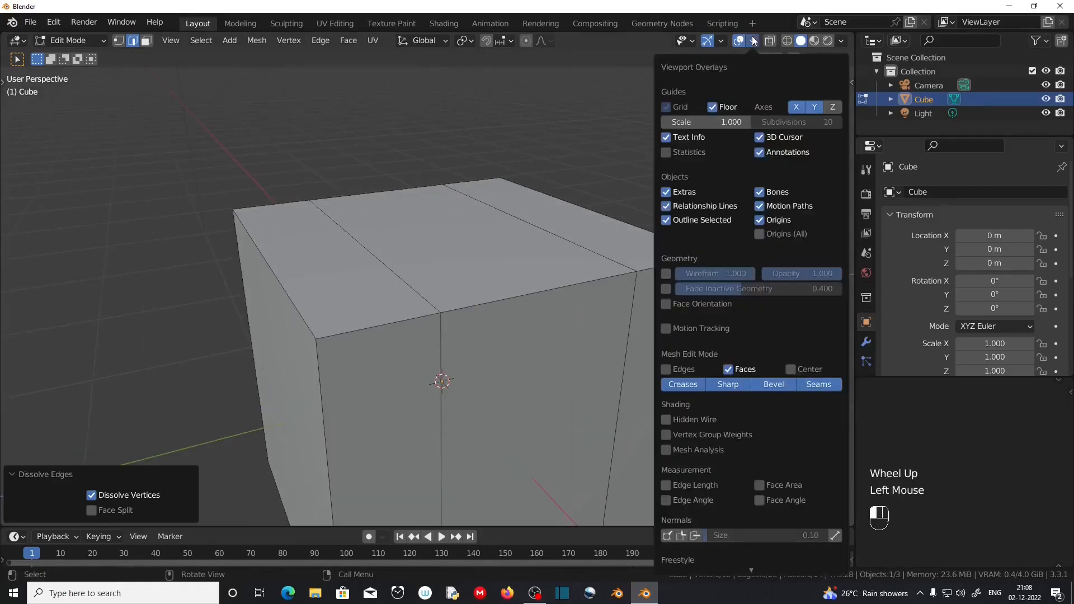
pyautogui.click(667, 484)
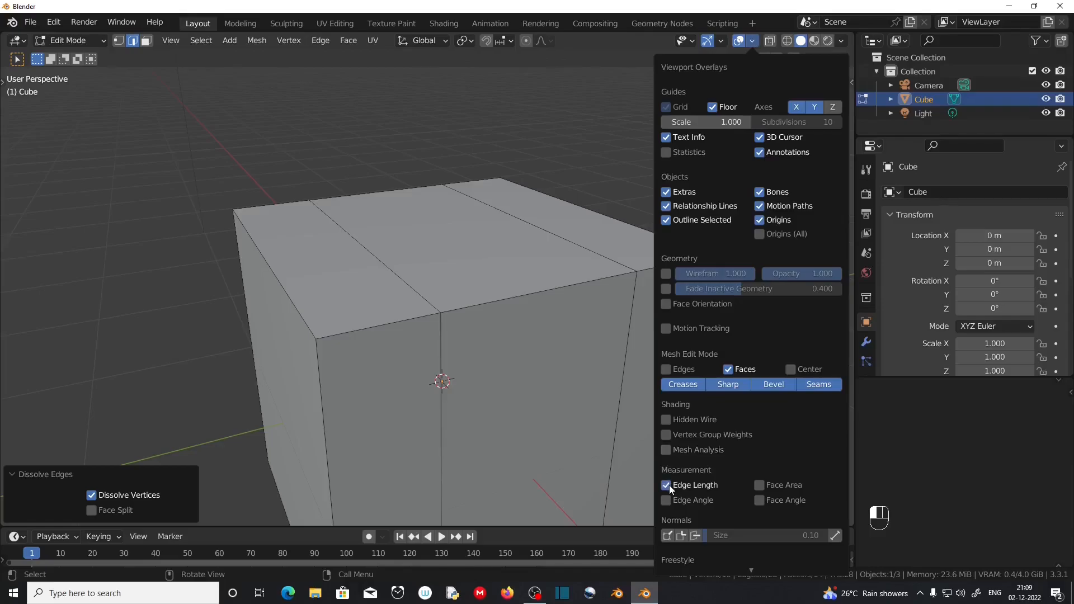
# Check the lengths of the top face's front edge segments and of both loop-cut edges crossing it
pyautogui.scroll(3, 480, 413)
pyautogui.click(445, 328)
pyautogui.scroll(1, 445, 328)
pyautogui.scroll(-1, 448, 331)
pyautogui.click(597, 280)
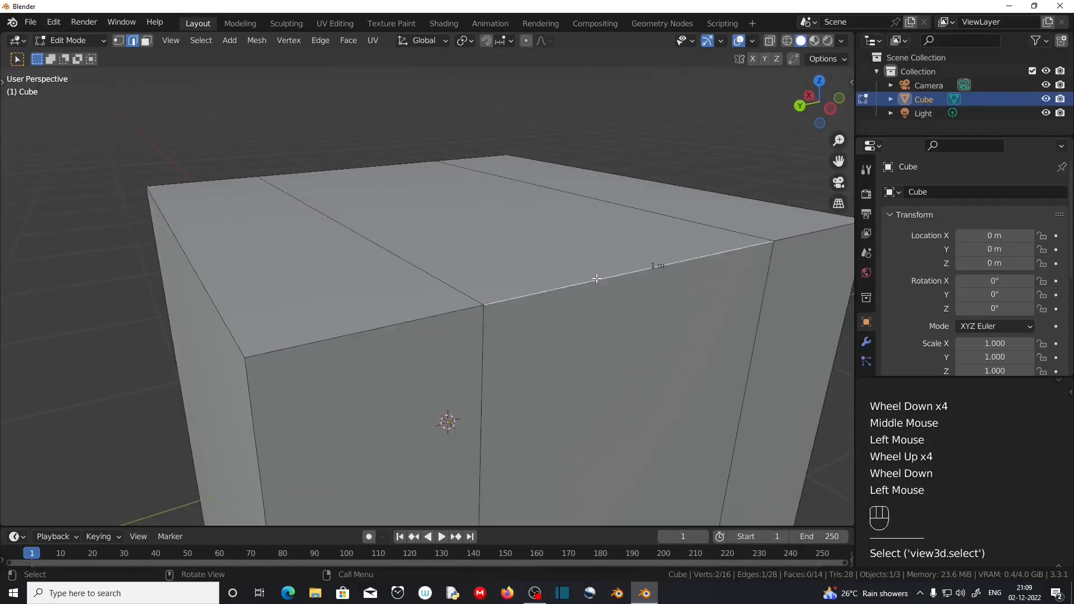
pyautogui.click(426, 281)
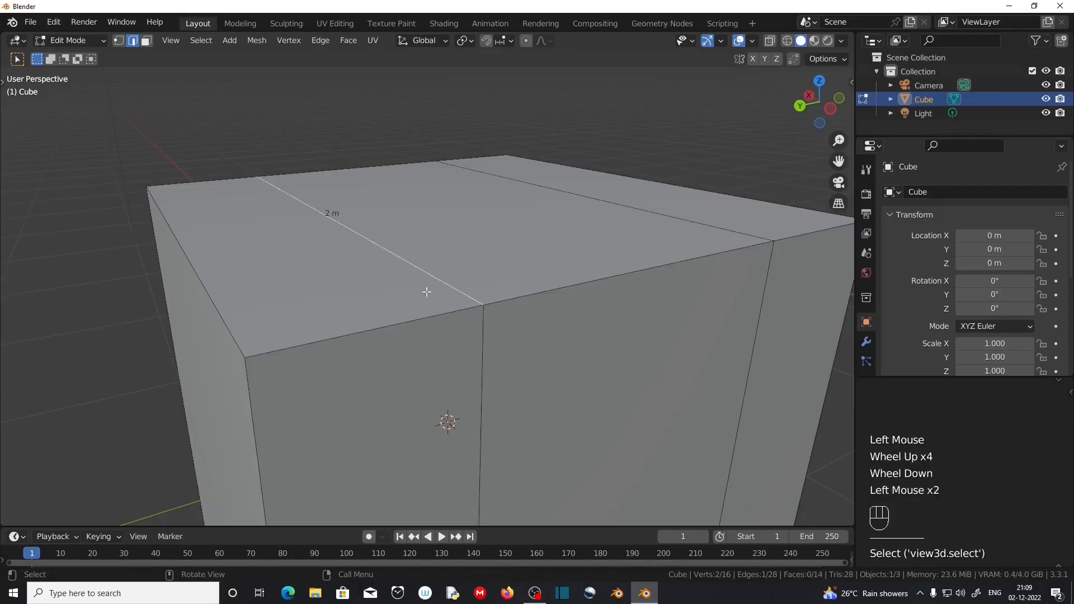
pyautogui.moveTo(427, 286); pyautogui.dragTo(307, 194, button='middle')
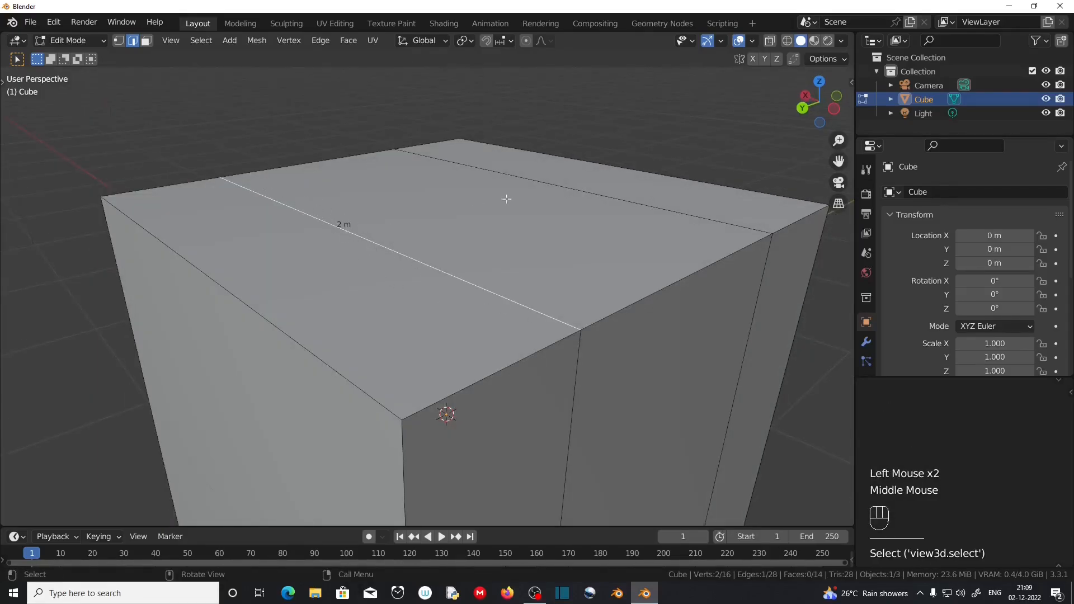
pyautogui.click(604, 199)
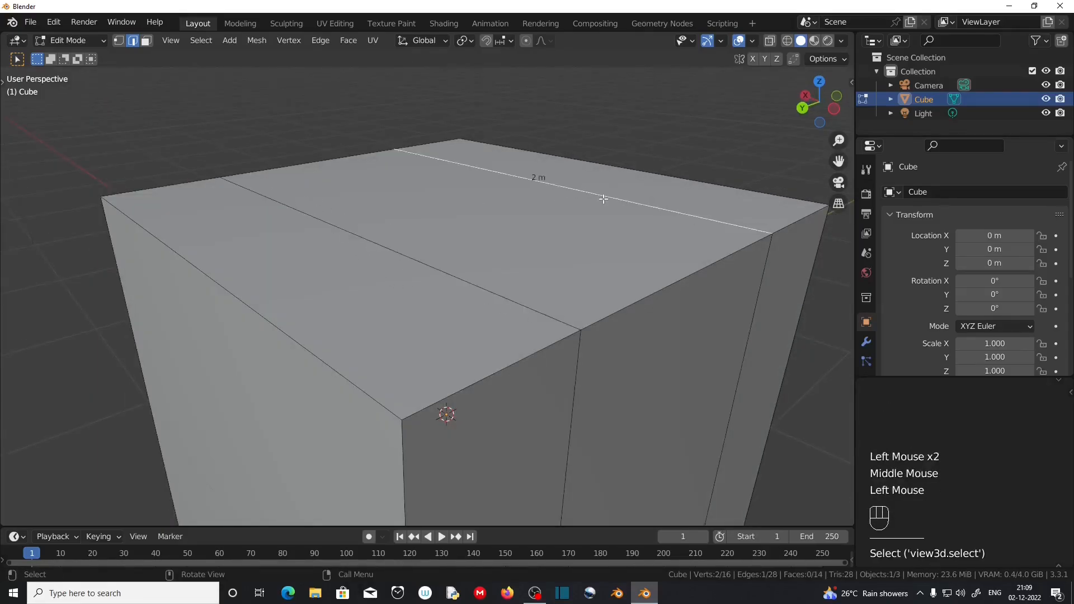
pyautogui.click(542, 347)
pyautogui.click(753, 40)
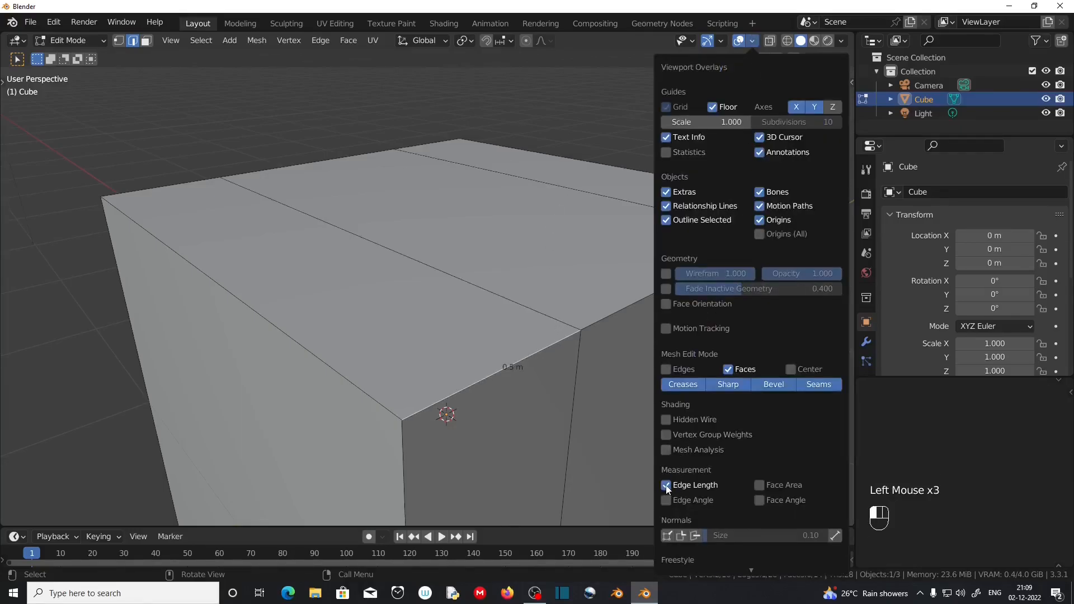
pyautogui.click(330, 363)
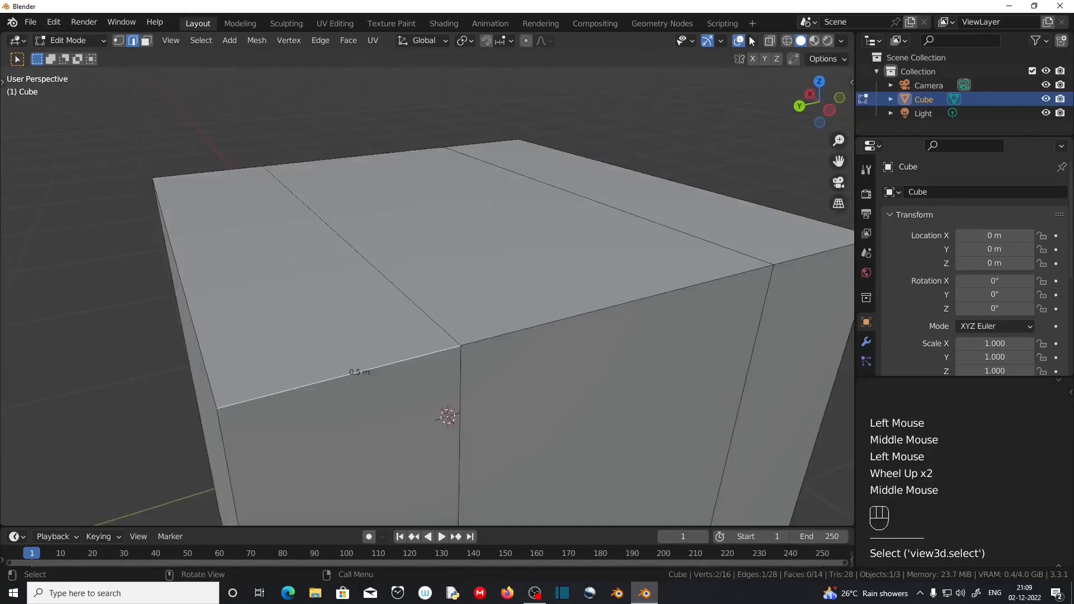
# Turn off the Edge Length measurement overlay
pyautogui.click(752, 38)
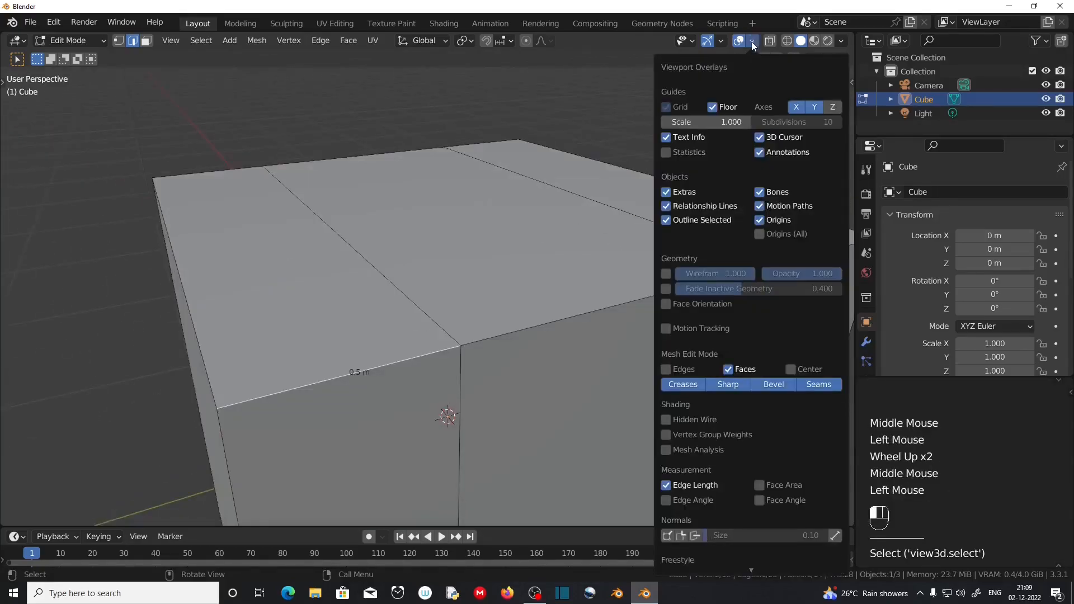
pyautogui.click(666, 485)
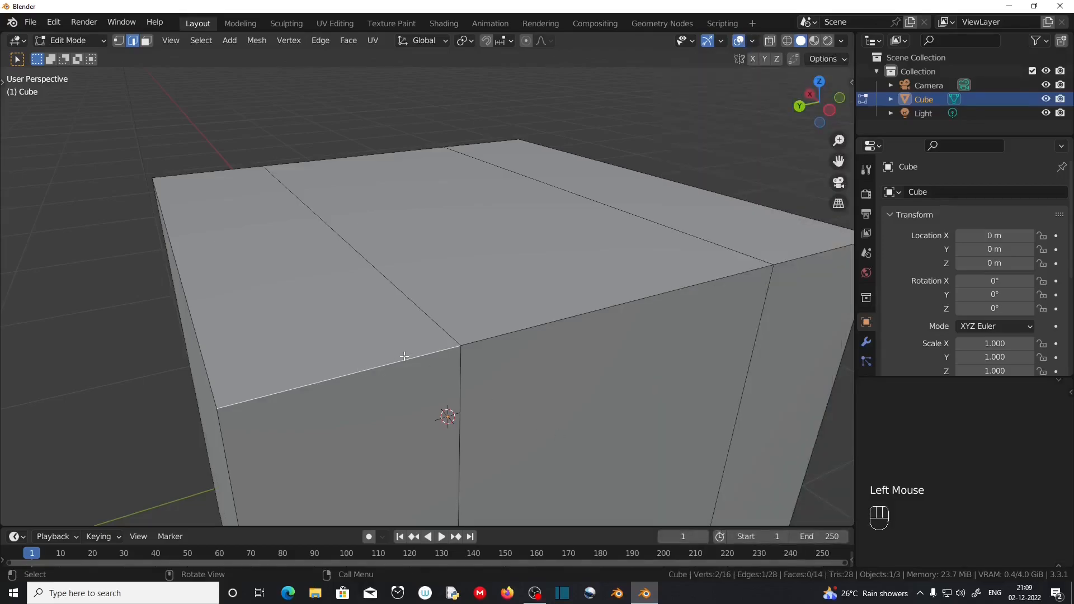
pyautogui.click(754, 41)
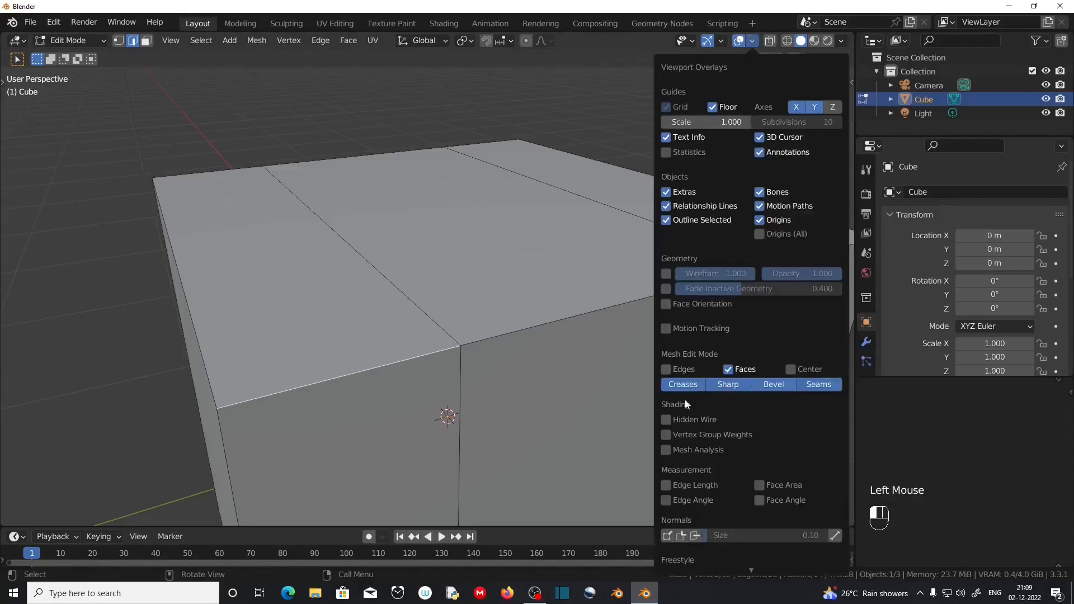
pyautogui.click(666, 486)
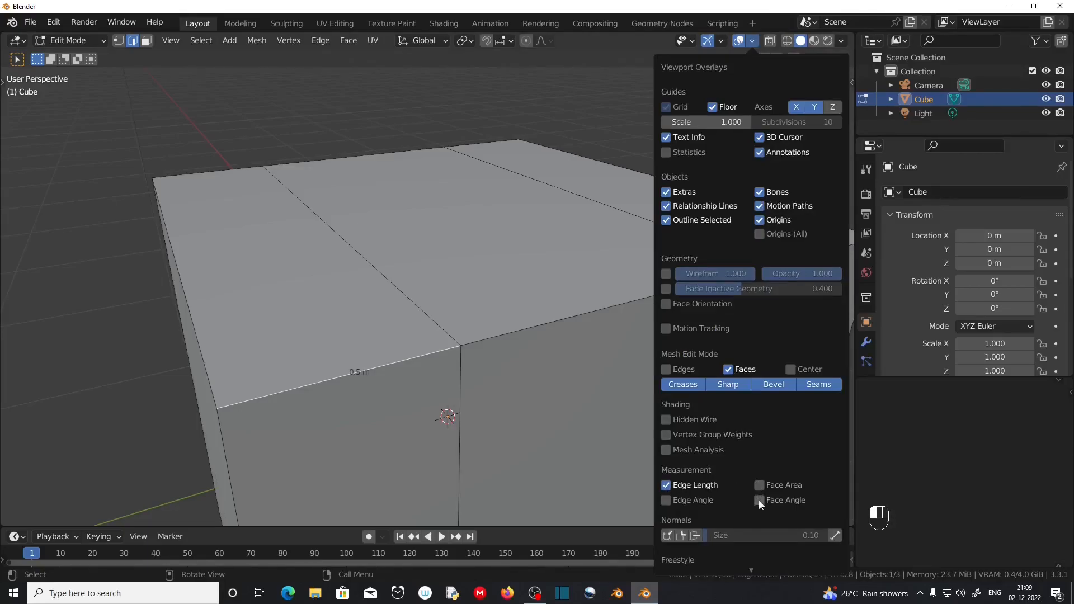
pyautogui.click(668, 488)
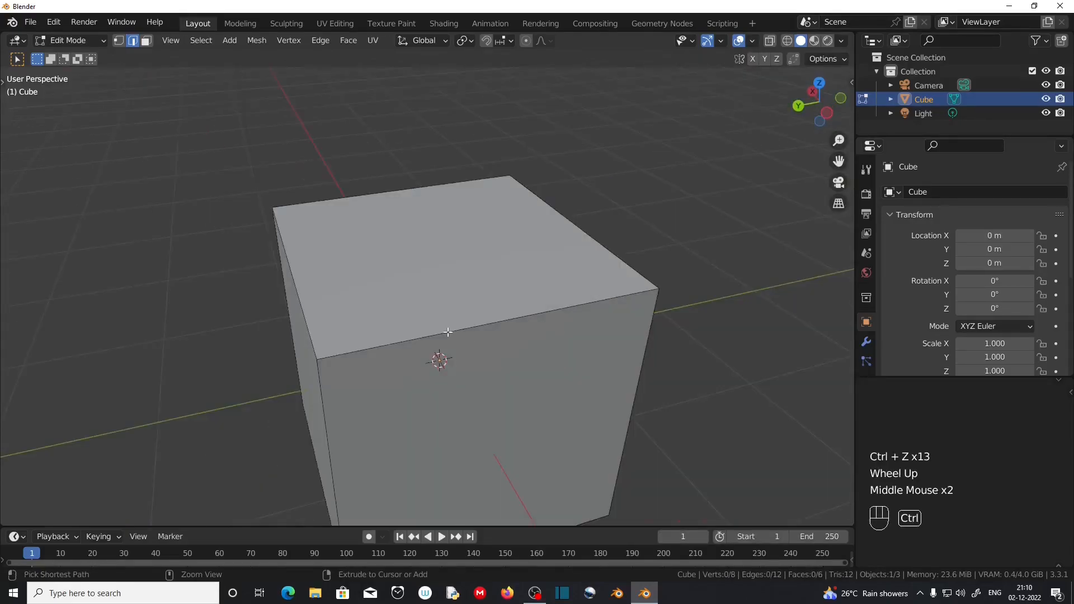
# Add one centred vertical loop cut to the plain cube without sliding it, and deselect the mesh
pyautogui.hotkey('ctrl', 'r')
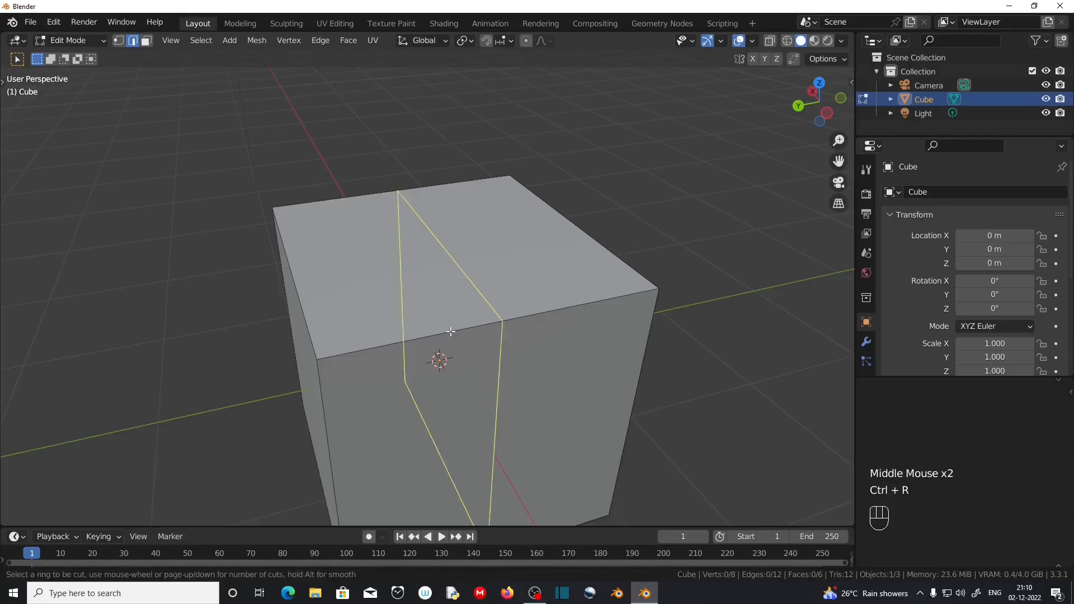
pyautogui.click(451, 332)
pyautogui.rightClick(451, 332)
pyautogui.scroll(-1, 724, 375)
pyautogui.click(725, 375)
pyautogui.scroll(2, 552, 395)
pyautogui.moveTo(551, 395); pyautogui.dragTo(519, 273, button='middle')
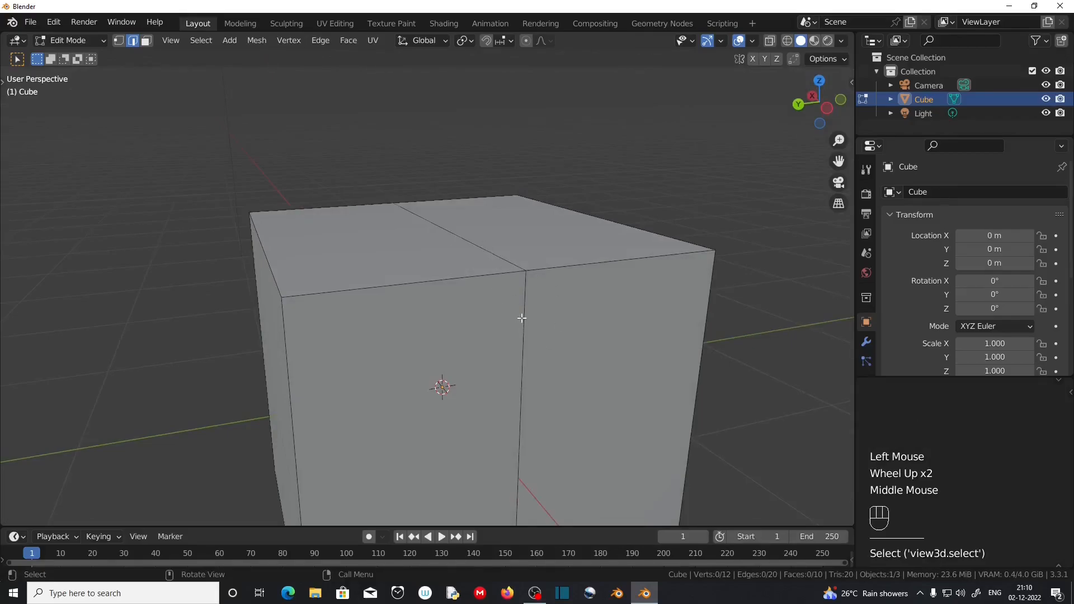
# Select the cube's vertical edge loop and move it about 0.748 m along the global Y axis
pyautogui.press('alt')
pyautogui.keyDown('alt'); pyautogui.click(523, 350); pyautogui.keyUp('alt')
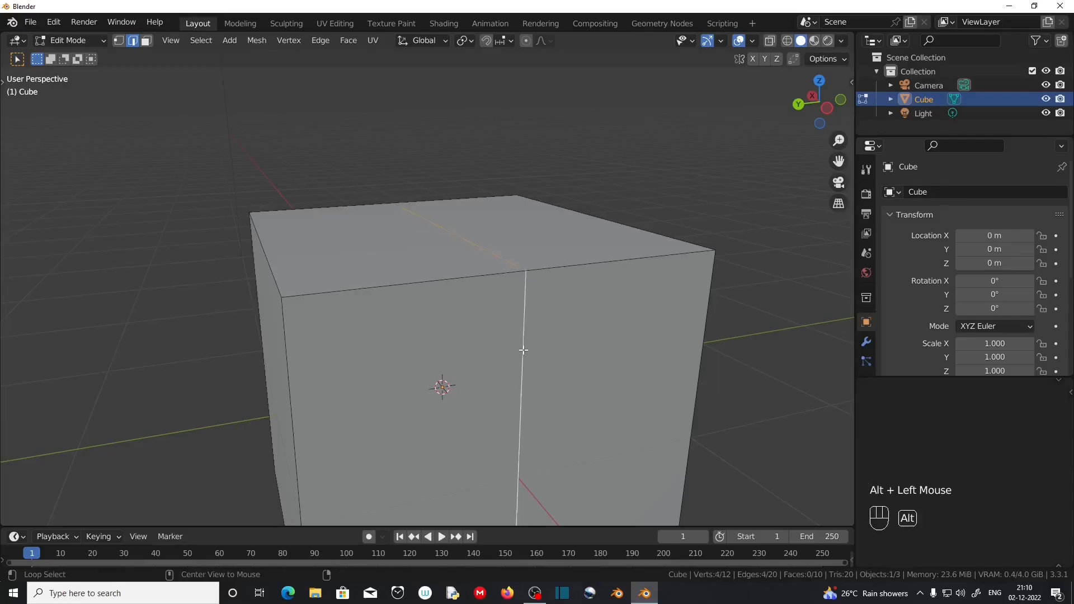
pyautogui.press('g')
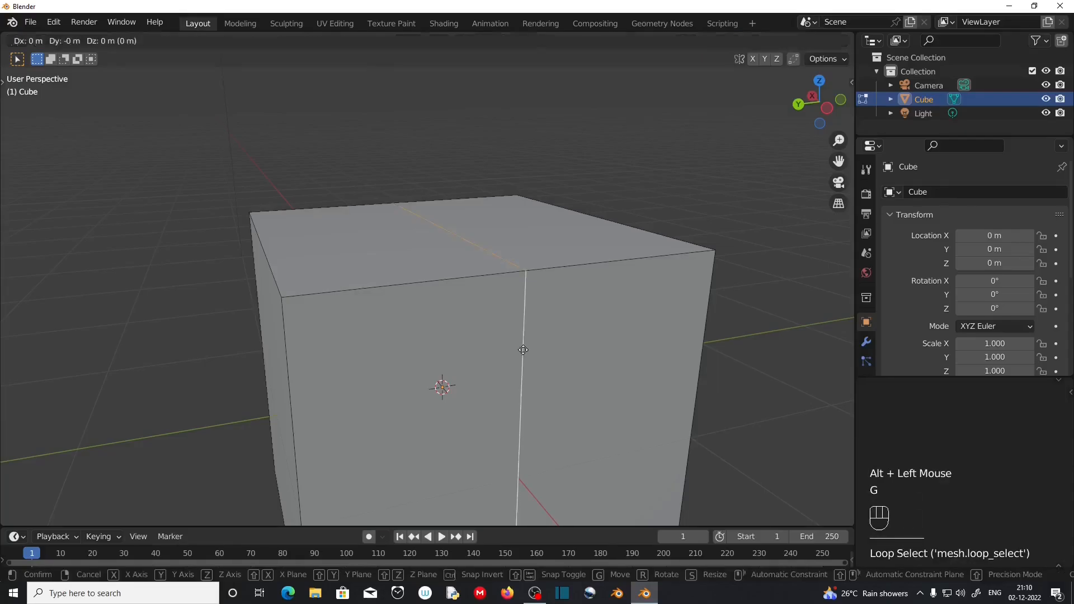
pyautogui.press('y')
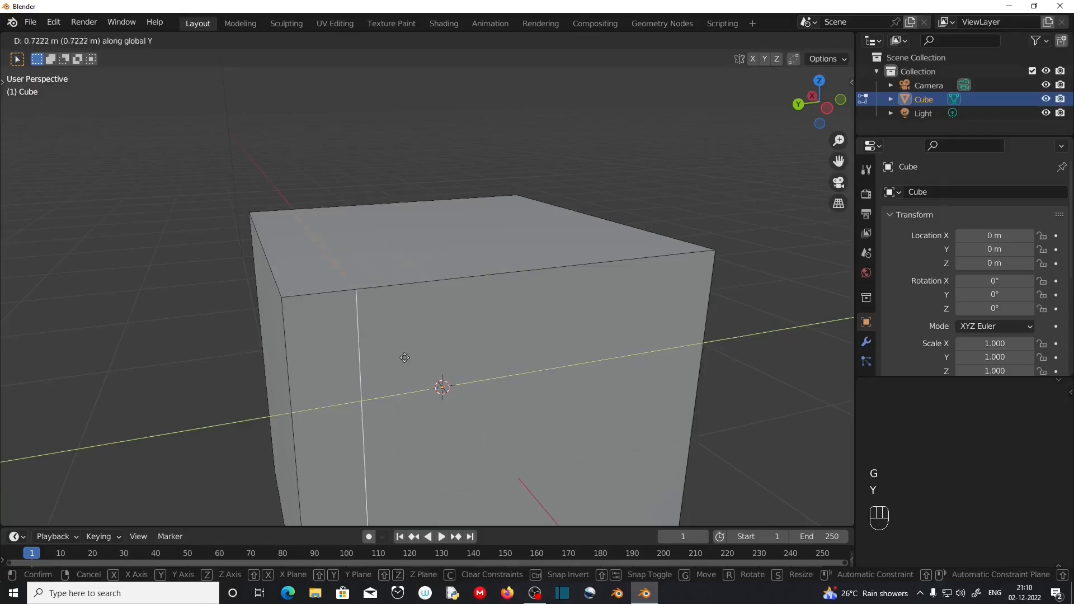
pyautogui.click(402, 361)
pyautogui.moveTo(441, 359); pyautogui.dragTo(571, 386, button='middle')
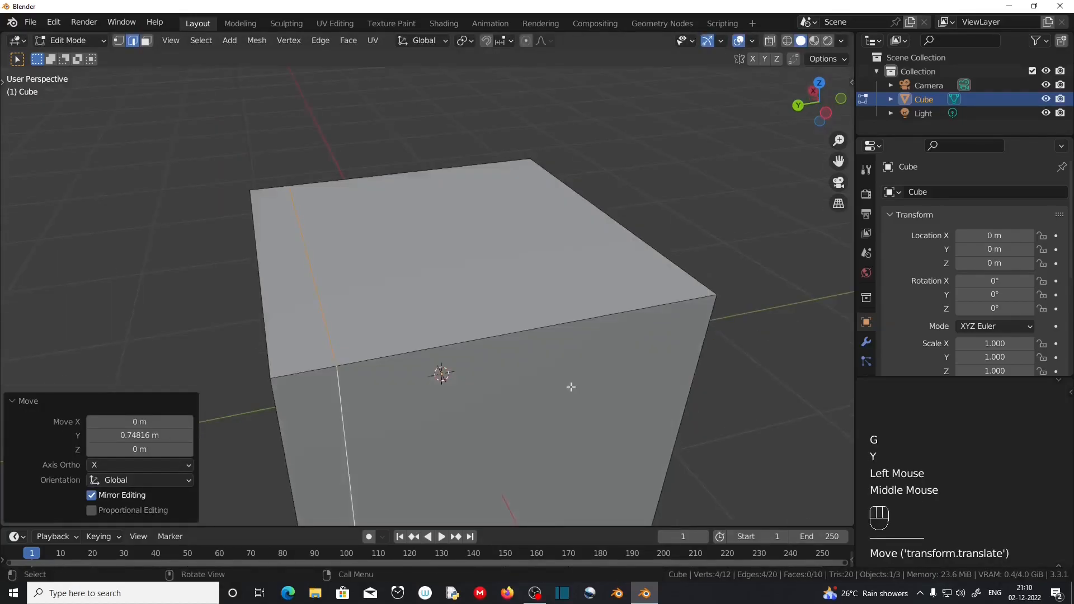
# Rotate the whole cube freely in Object Mode to about X -39.5°, Y 20.2°, Z 20.5°, and return to Edit Mode
pyautogui.scroll(-3, 507, 383)
pyautogui.press('Tab')
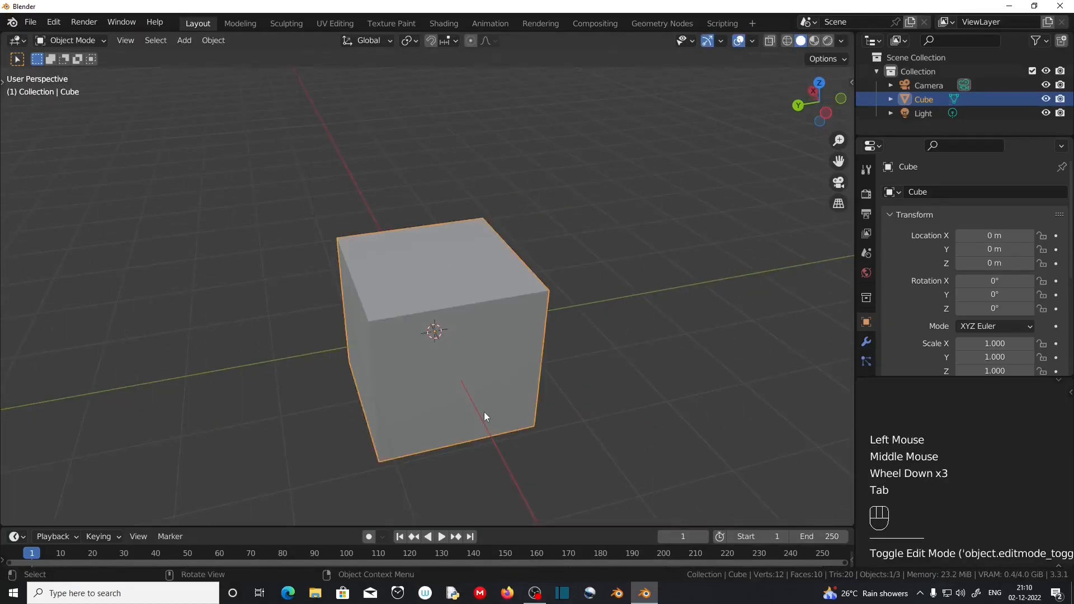
pyautogui.press('r')
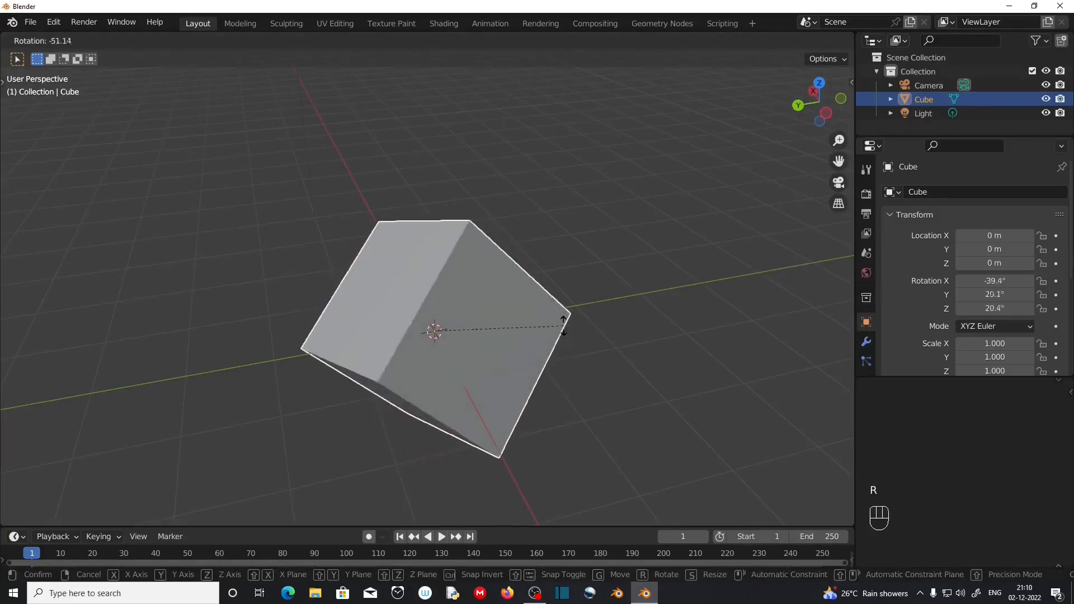
pyautogui.click(498, 419)
pyautogui.scroll(2, 498, 418)
pyautogui.press('Tab')
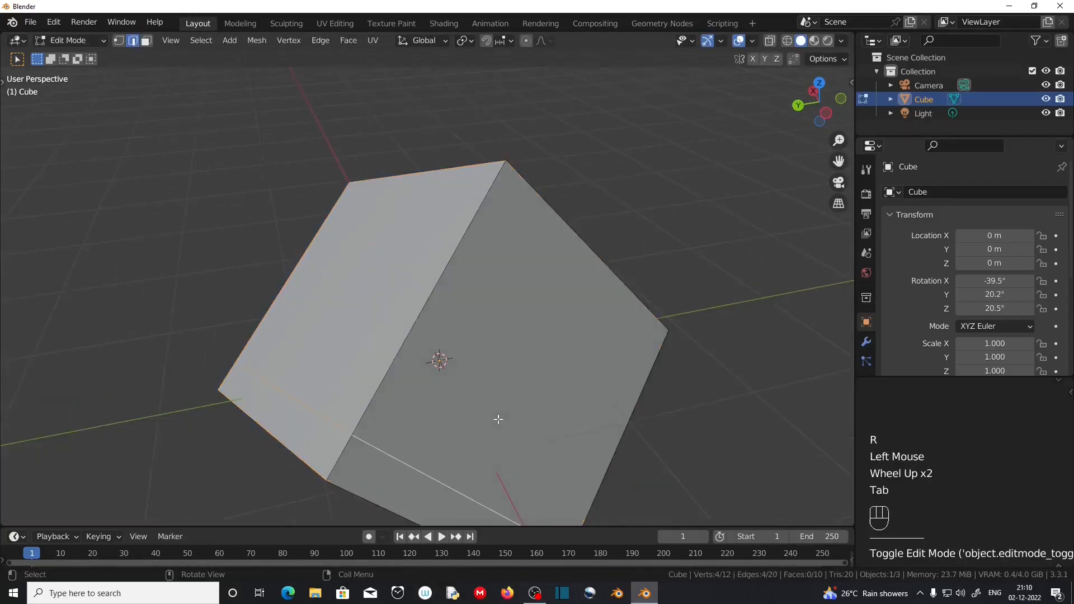
# Try to move the tilted cube's selected edge loop along the global Y, X and Z axes
pyautogui.scroll(-2, 498, 419)
pyautogui.moveTo(480, 424); pyautogui.dragTo(440, 408, button='middle')
pyautogui.scroll(1, 440, 408)
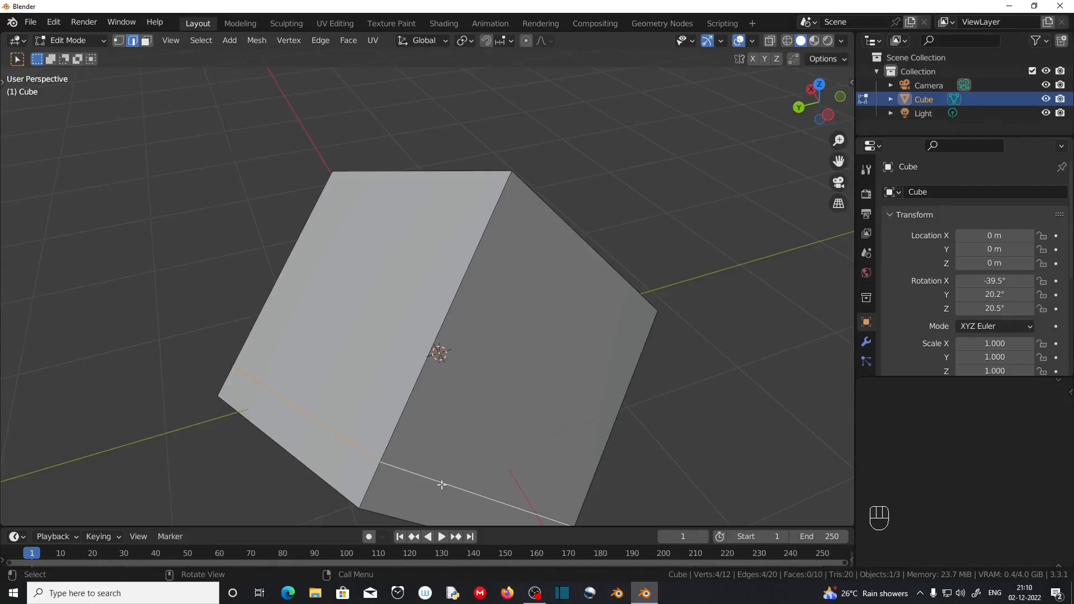
pyautogui.press('g')
pyautogui.press('y')
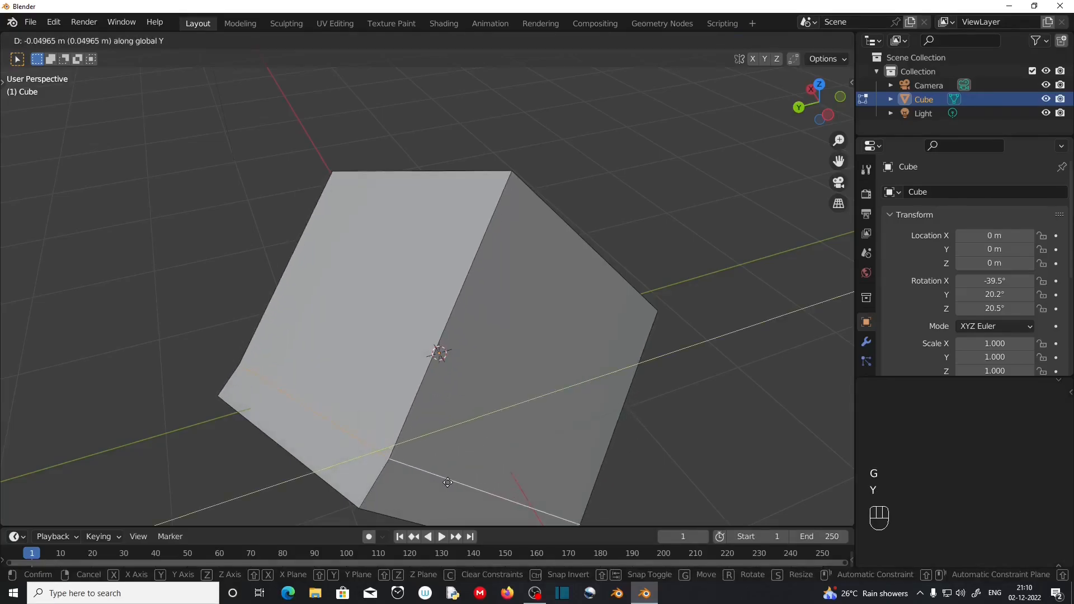
pyautogui.press('x')
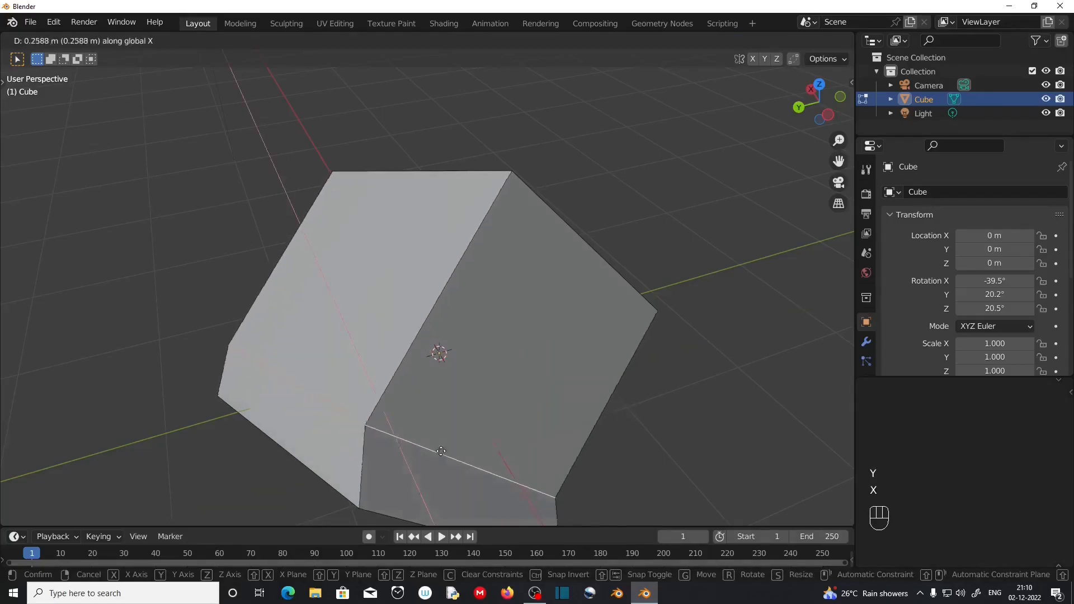
pyautogui.press('z')
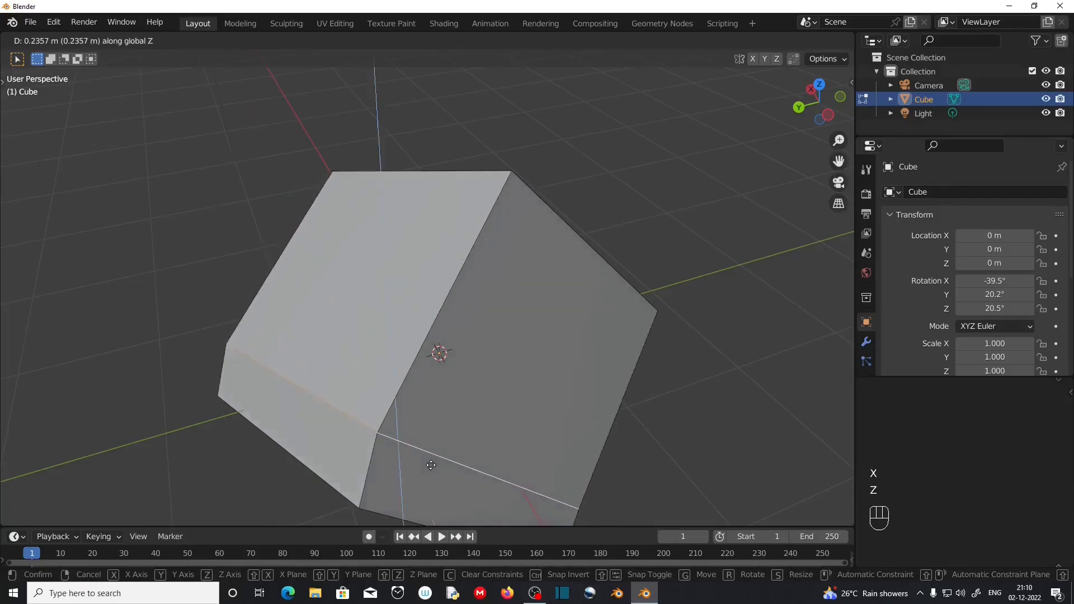
pyautogui.rightClick(393, 463)
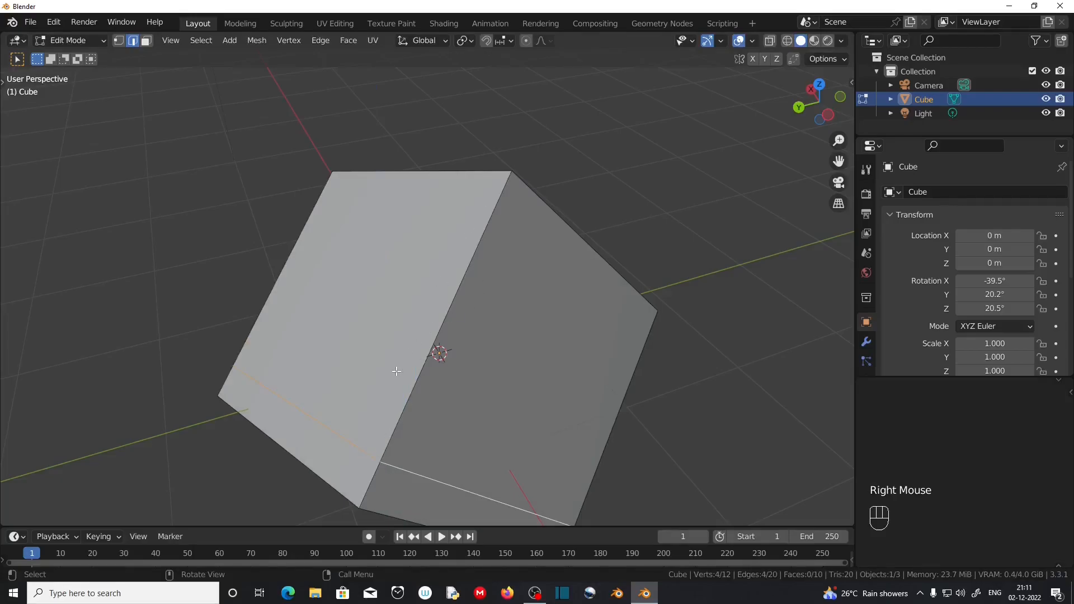
# Edge Slide the selected loop toward the tilted cube's upper end by a factor of about 0.689, and deselect it
pyautogui.press('g')
pyautogui.press('g')
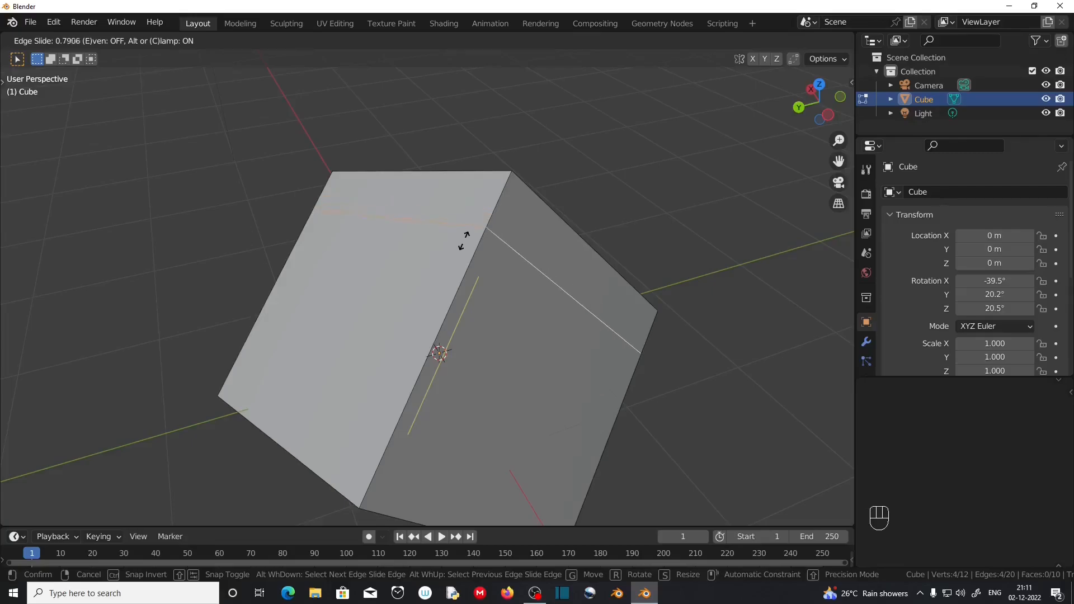
pyautogui.click(456, 258)
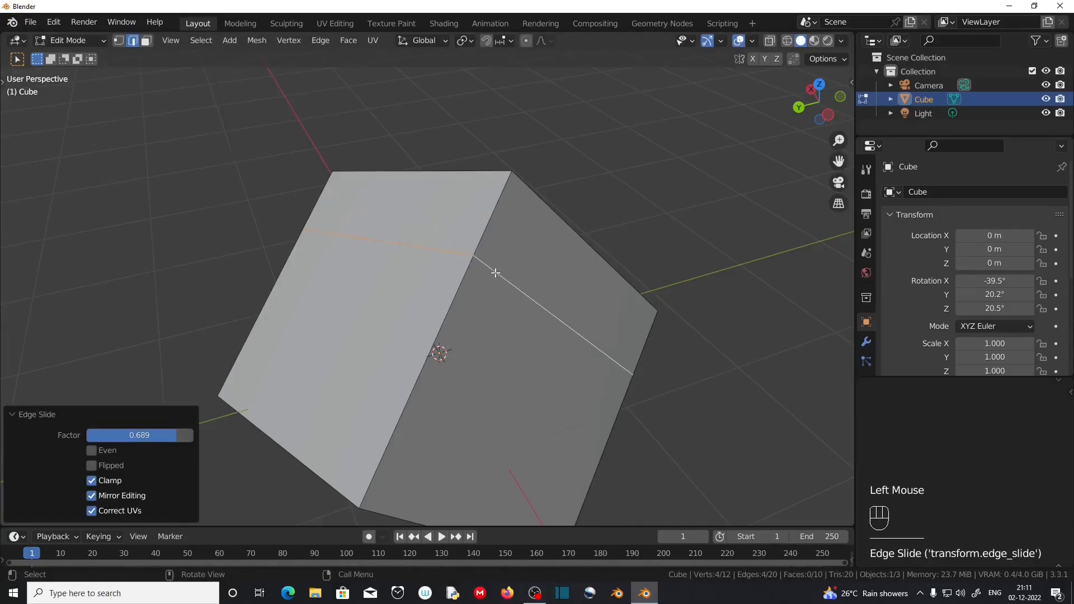
pyautogui.click(746, 398)
# Reselect the edge loop and Edge Slide it back toward the cube's lower end by a factor of about 0.789
pyautogui.press('g')
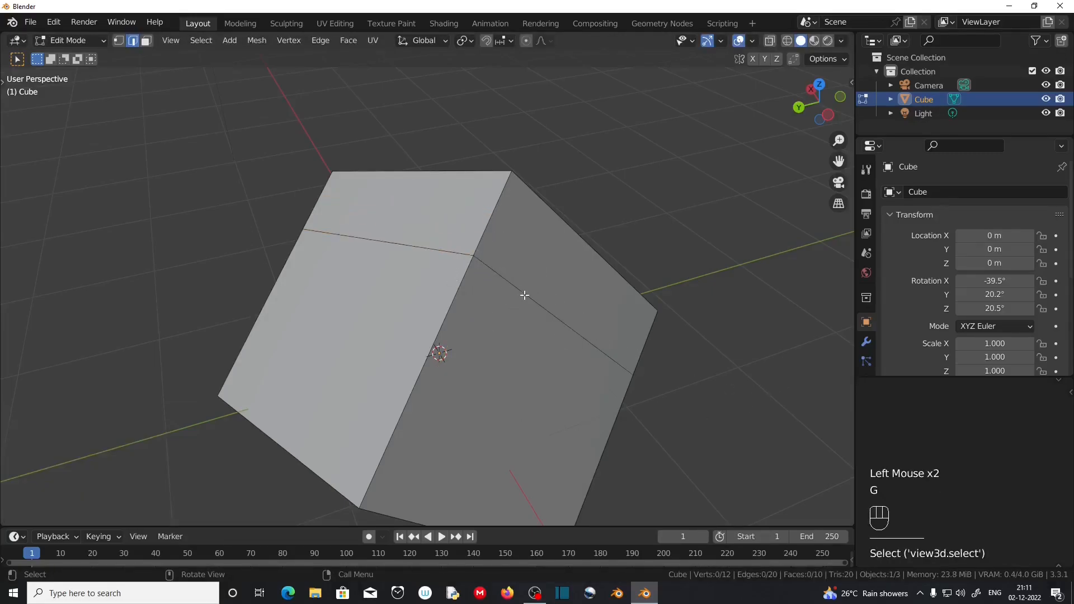
pyautogui.keyDown('alt'); pyautogui.click(575, 330); pyautogui.keyUp('alt')
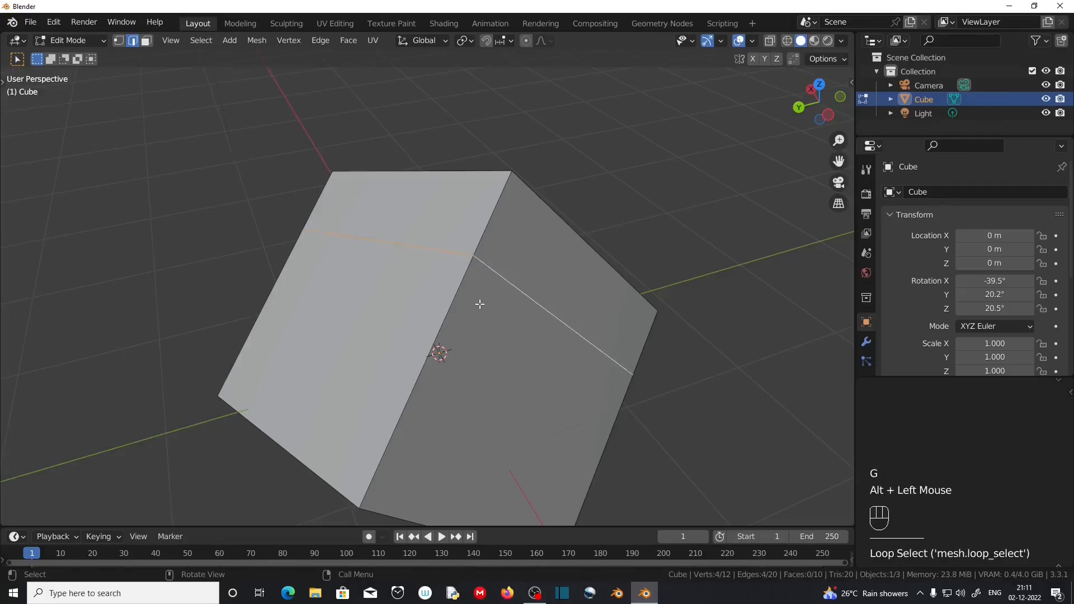
pyautogui.press('g')
pyautogui.press('g')
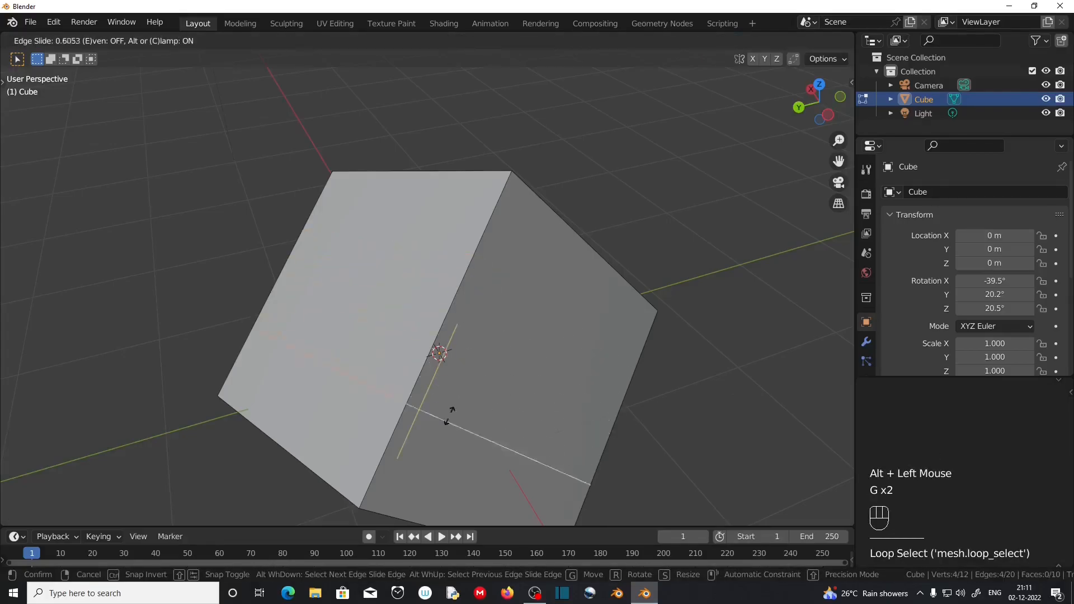
pyautogui.click(439, 446)
pyautogui.scroll(-2, 437, 391)
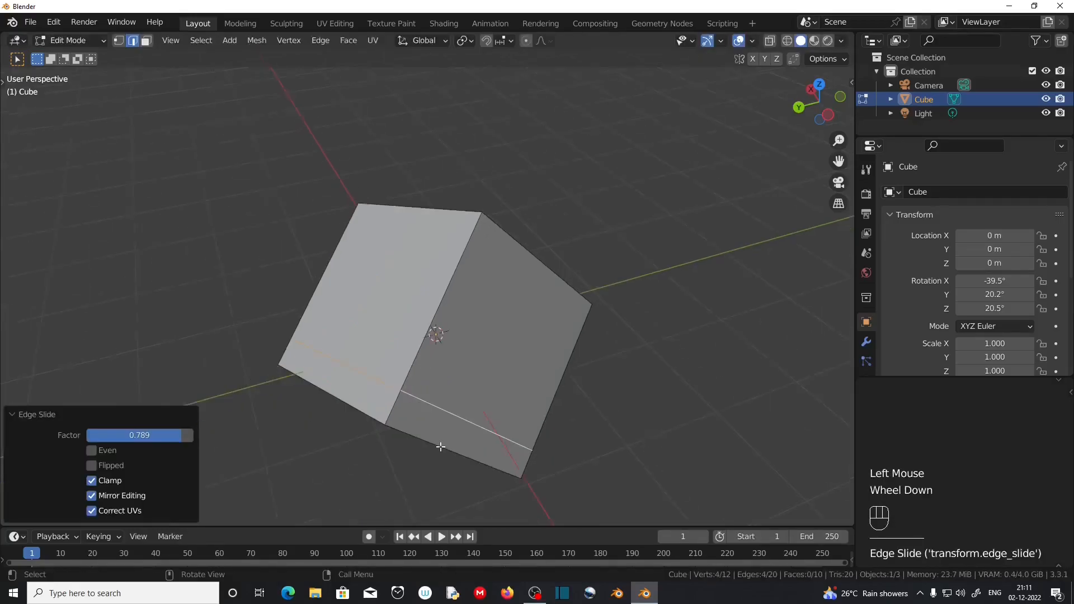
# Undo the recent edge slides, the rotation and the loop cut to get back to the plain, unrotated cube
pyautogui.hotkey('ctrl', 'z')
pyautogui.hotkey('ctrl', 'z')
pyautogui.hotkey('ctrl', 'z')
pyautogui.hotkey('ctrl', 'z')
pyautogui.hotkey('ctrl', 'z')
pyautogui.hotkey('ctrl', 'z')
# Select the cube's top face in face select mode and lower it about 1.823 m along the global Z axis
pyautogui.click(469, 279)
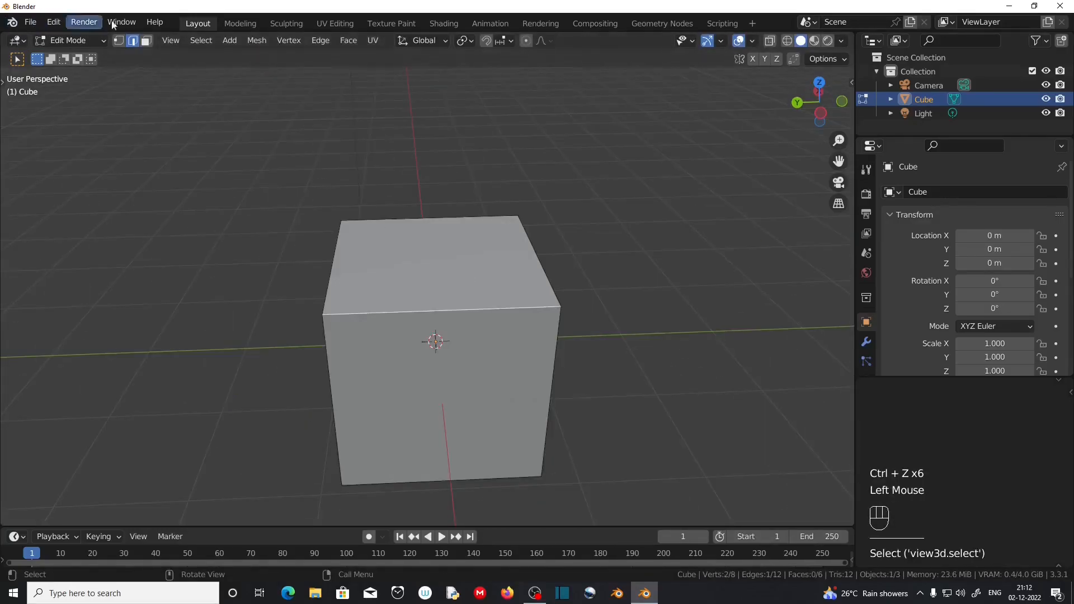
pyautogui.click(146, 41)
pyautogui.click(462, 294)
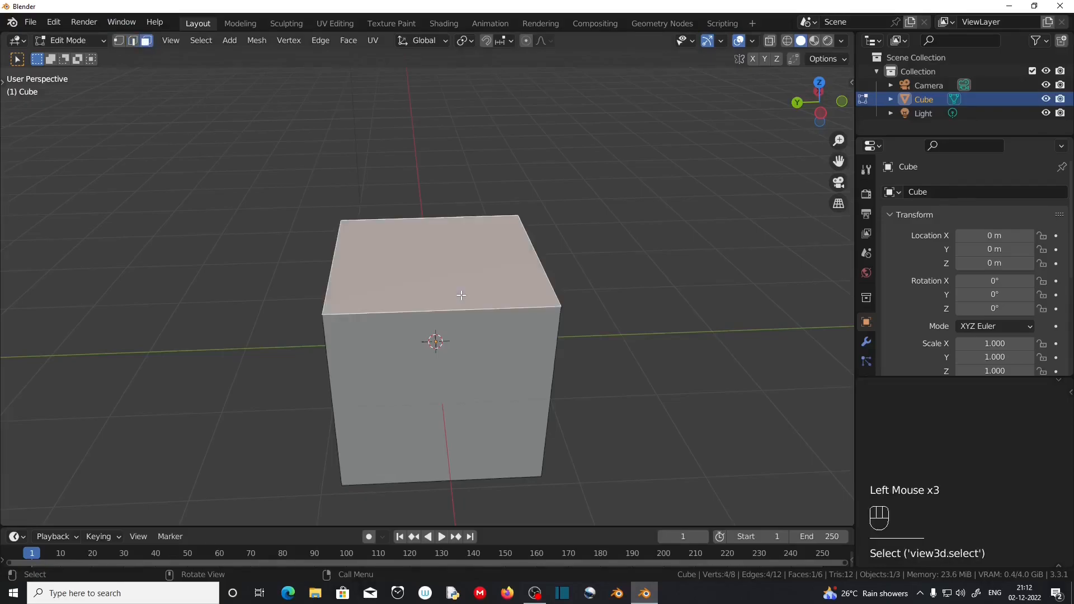
pyautogui.press('g')
pyautogui.press('z')
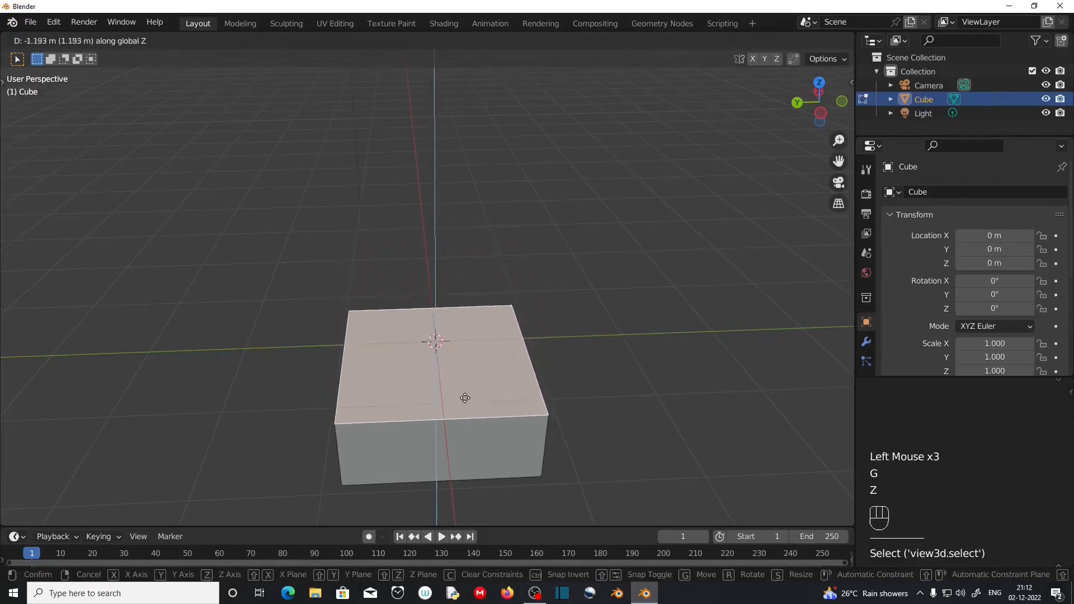
pyautogui.click(473, 440)
# Extrude the slab's top face in place, scale it to about 0.828, and extrude it upward about 0.339 m
pyautogui.scroll(2, 473, 439)
pyautogui.keyDown('shift'); pyautogui.moveTo(475, 442); pyautogui.dragTo(574, 397, button='middle'); pyautogui.keyUp('shift')
pyautogui.scroll(1, 574, 397)
pyautogui.press('e')
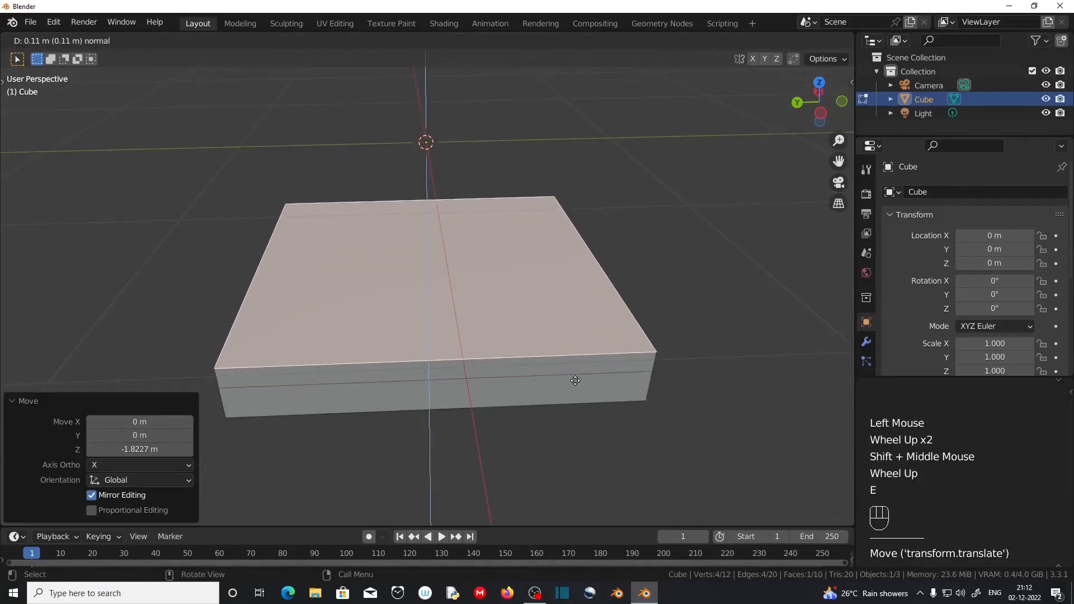
pyautogui.rightClick(575, 380)
pyautogui.press('s')
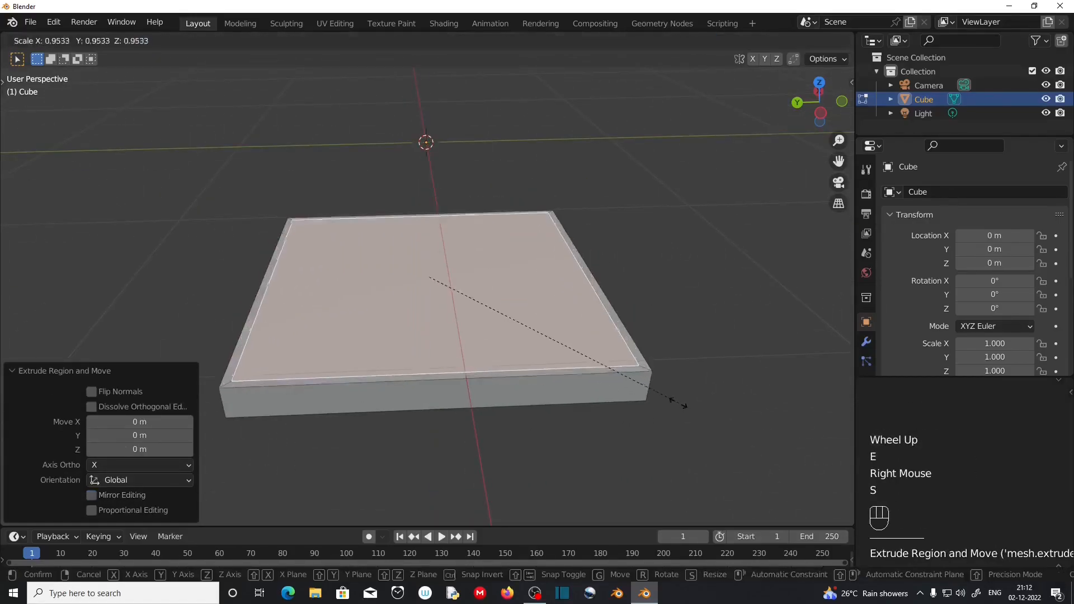
pyautogui.click(644, 387)
pyautogui.press('e')
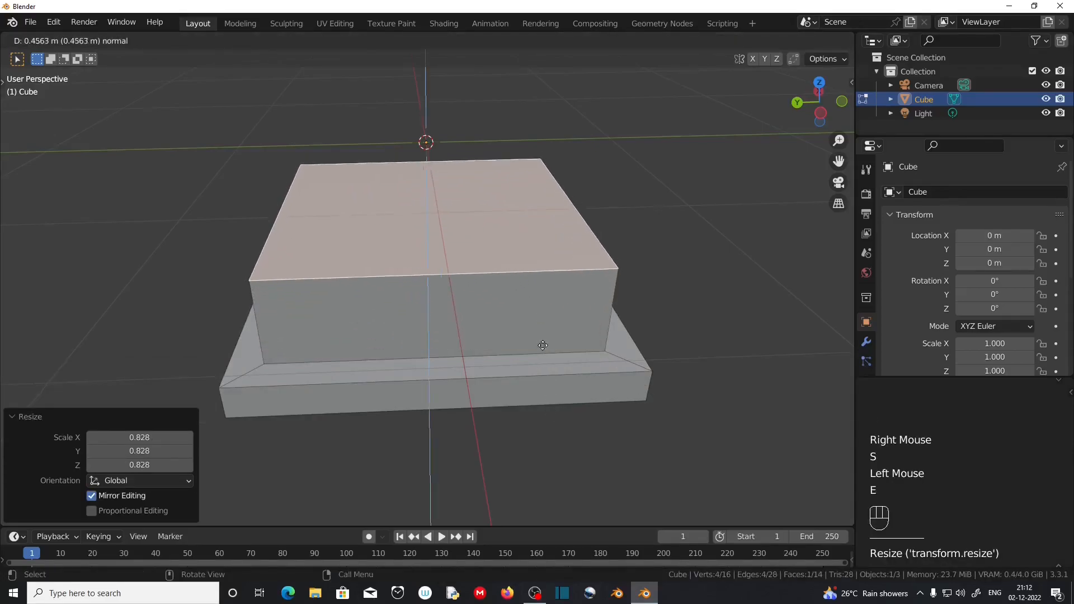
pyautogui.click(549, 363)
# Build the next tier by extruding the top face in place, scaling it to about 0.765, and extruding it upward
pyautogui.press('e')
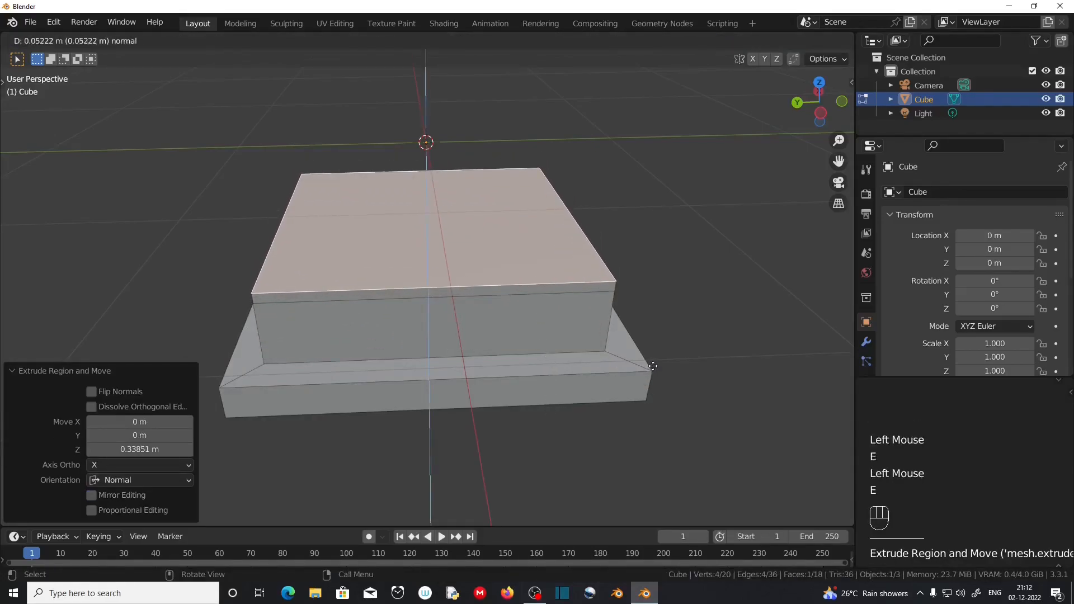
pyautogui.rightClick(653, 366)
pyautogui.press('s')
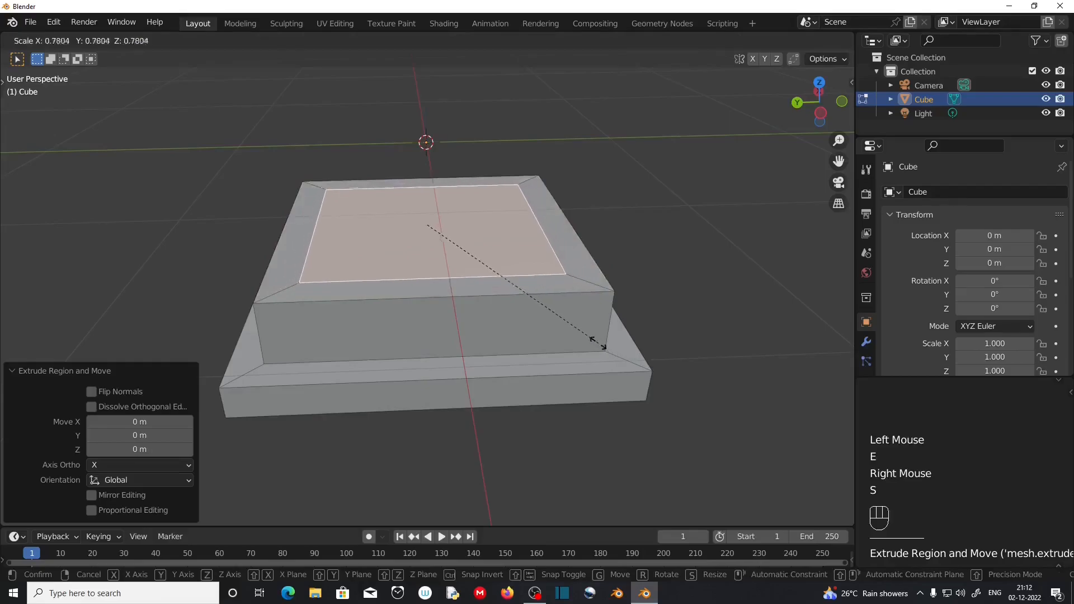
pyautogui.click(597, 340)
pyautogui.press('e')
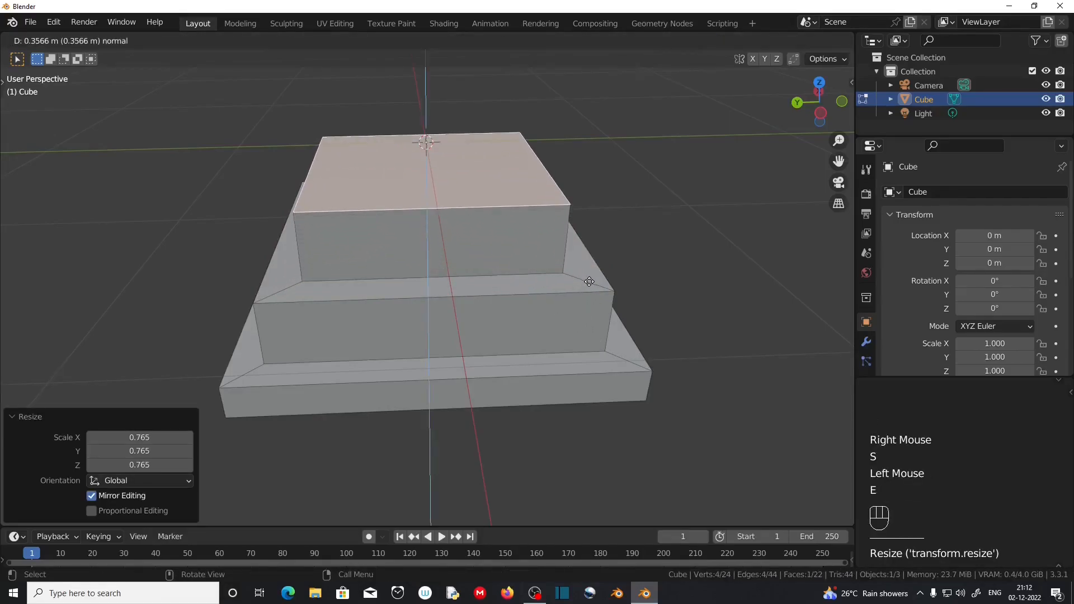
pyautogui.click(590, 283)
pyautogui.press('e')
pyautogui.click(618, 343)
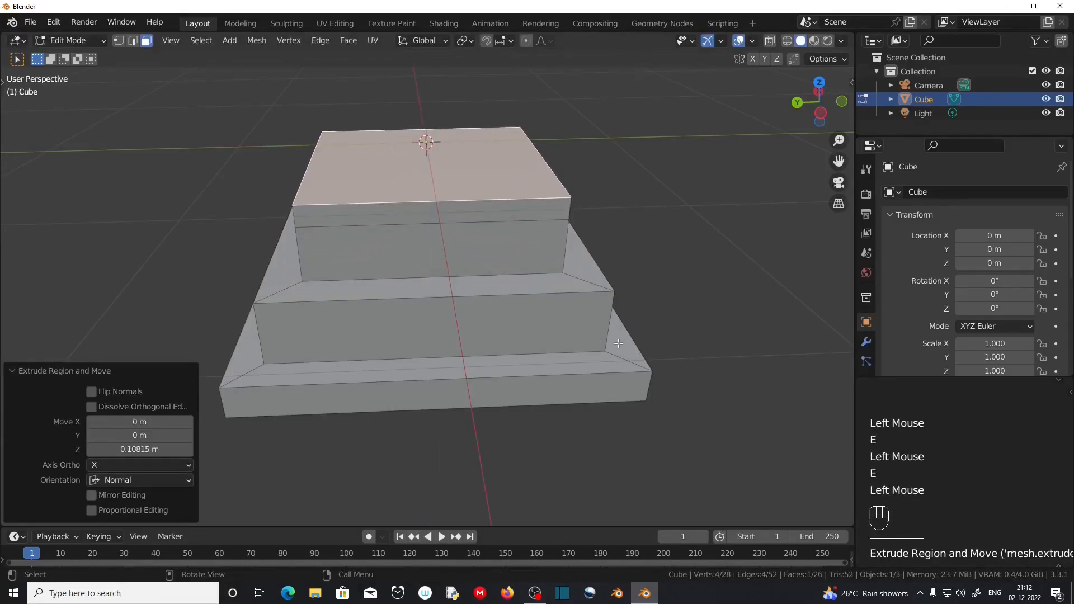
pyautogui.hotkey('ctrl', 'z')
# Inset the top face with a scaled in-place extrusion, then raise a block about 0.565 m tall with its top tapered to about 0.679
pyautogui.press('e')
pyautogui.rightClick(614, 322)
pyautogui.press('s')
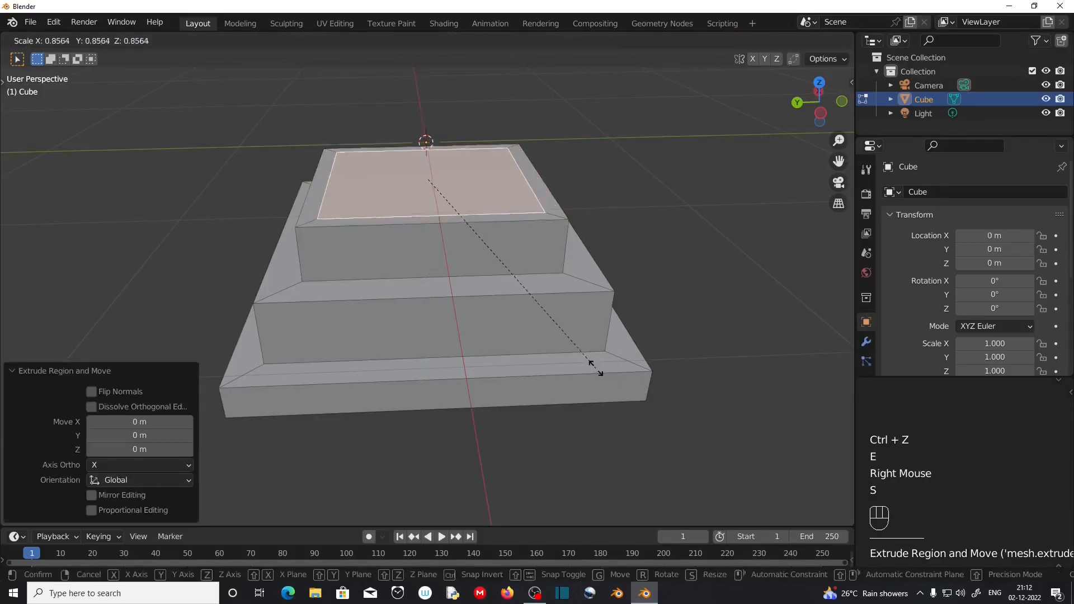
pyautogui.click(562, 335)
pyautogui.press('e')
pyautogui.click(559, 300)
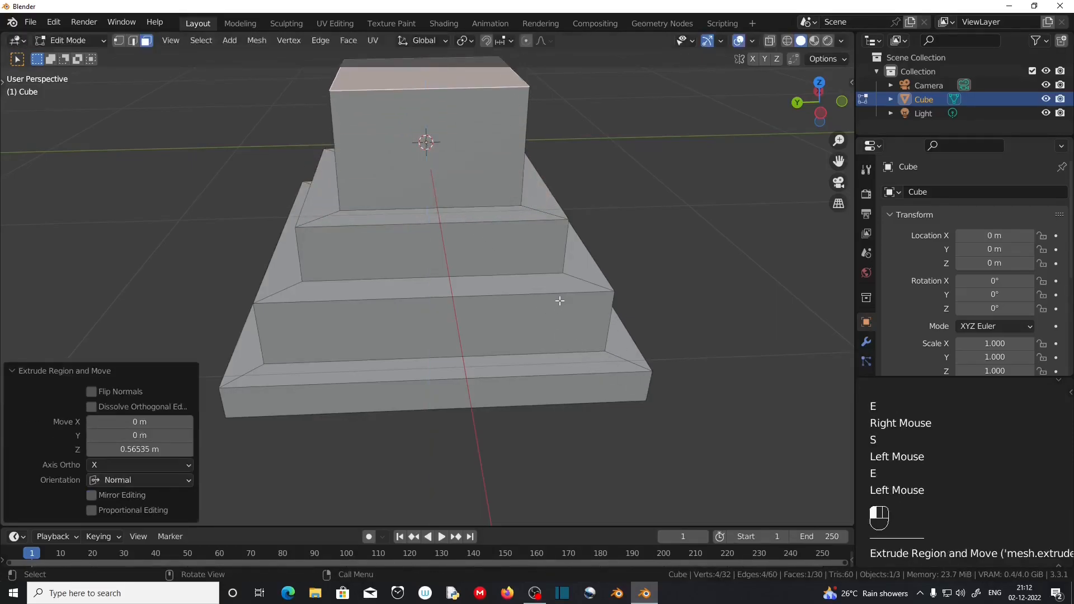
pyautogui.press('s')
pyautogui.click(561, 271)
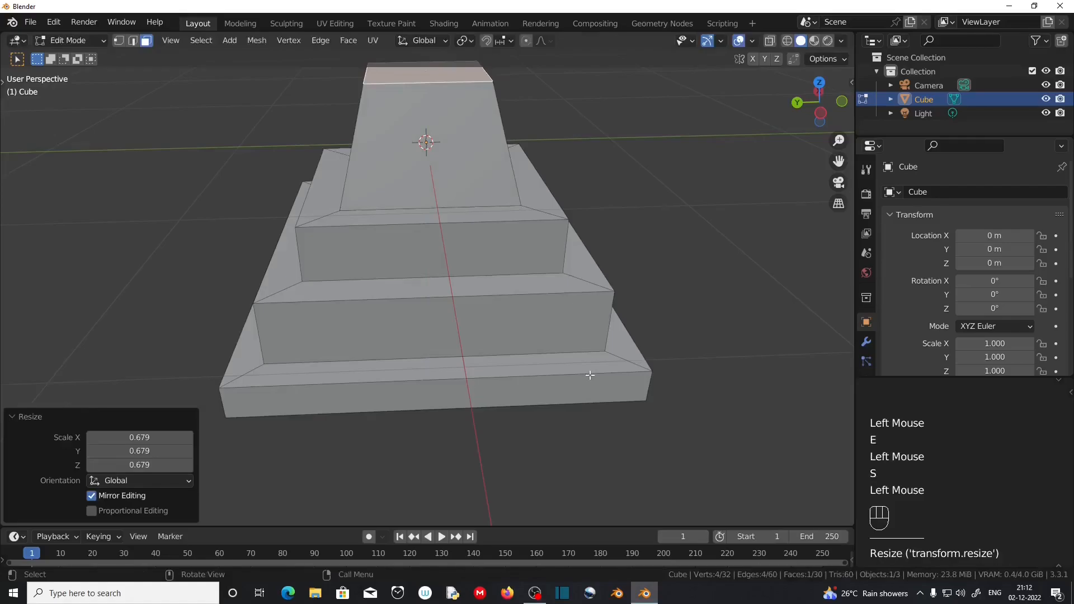
# Add a single centred vertical loop cut running over all tiers of the stepped shape's front side
pyautogui.scroll(-2, 588, 372)
pyautogui.moveTo(557, 391); pyautogui.dragTo(593, 392, button='middle')
pyautogui.scroll(1, 605, 403)
pyautogui.moveTo(593, 392); pyautogui.dragTo(582, 387, button='middle')
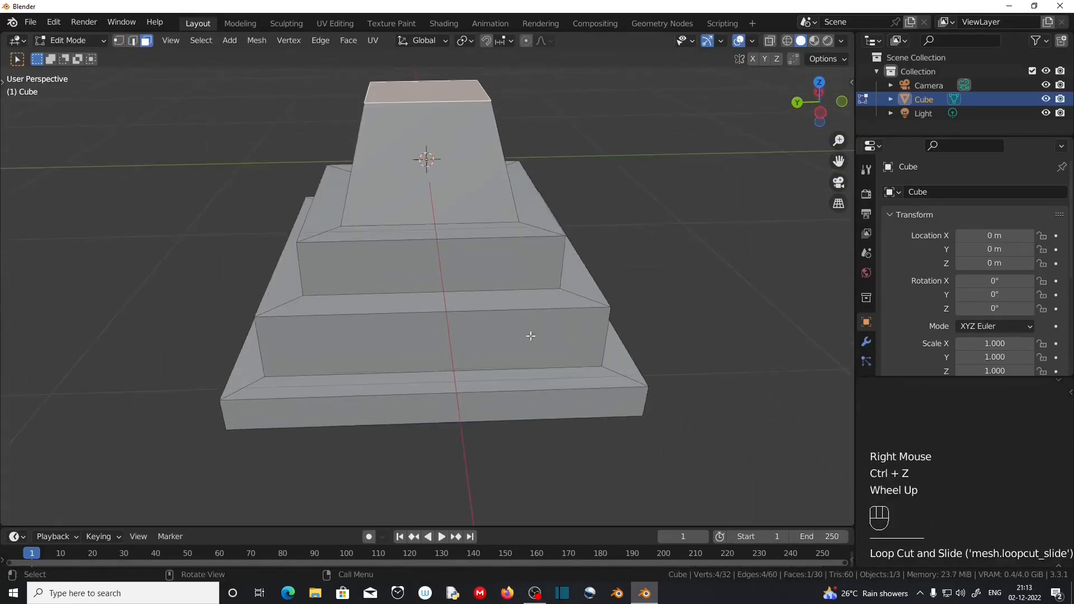
pyautogui.moveTo(561, 295); pyautogui.dragTo(504, 340, button='middle')
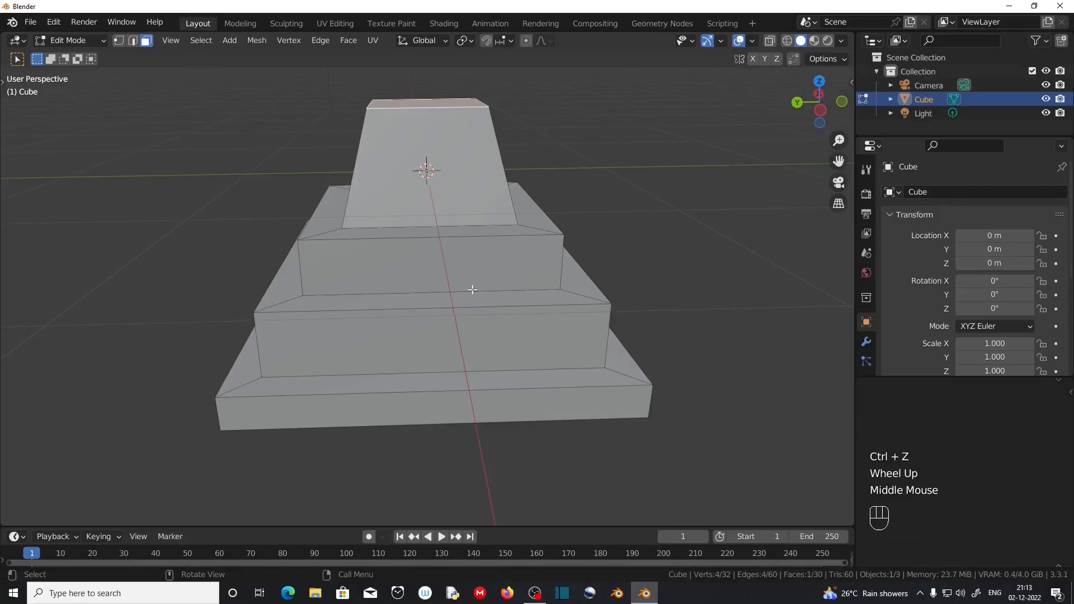
pyautogui.hotkey('ctrl', 'r')
pyautogui.scroll(1, 397, 118)
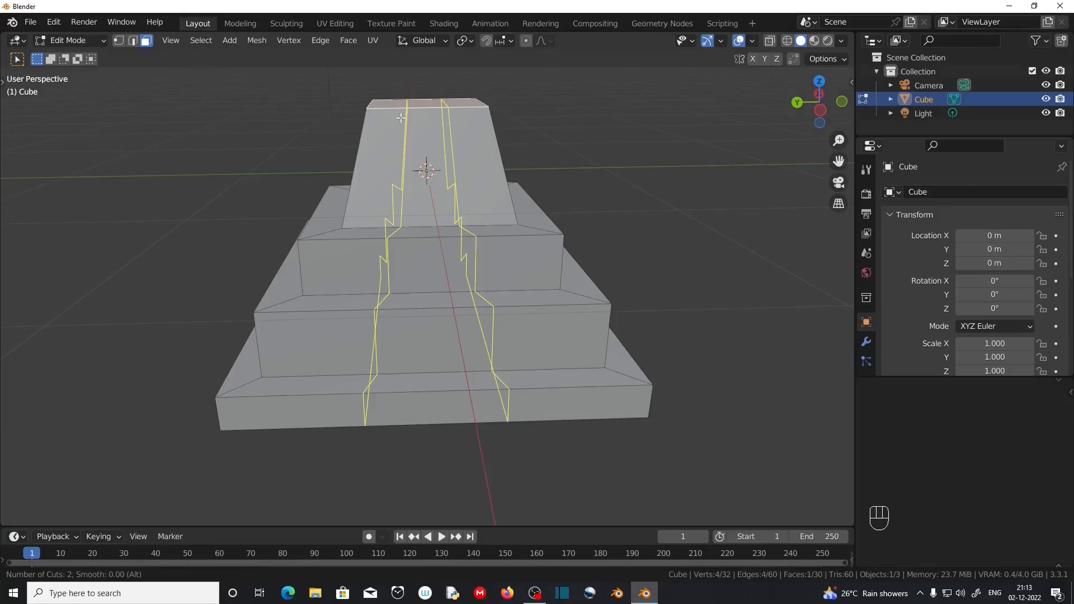
pyautogui.scroll(1, 401, 117)
pyautogui.scroll(-2, 402, 117)
pyautogui.click(401, 117)
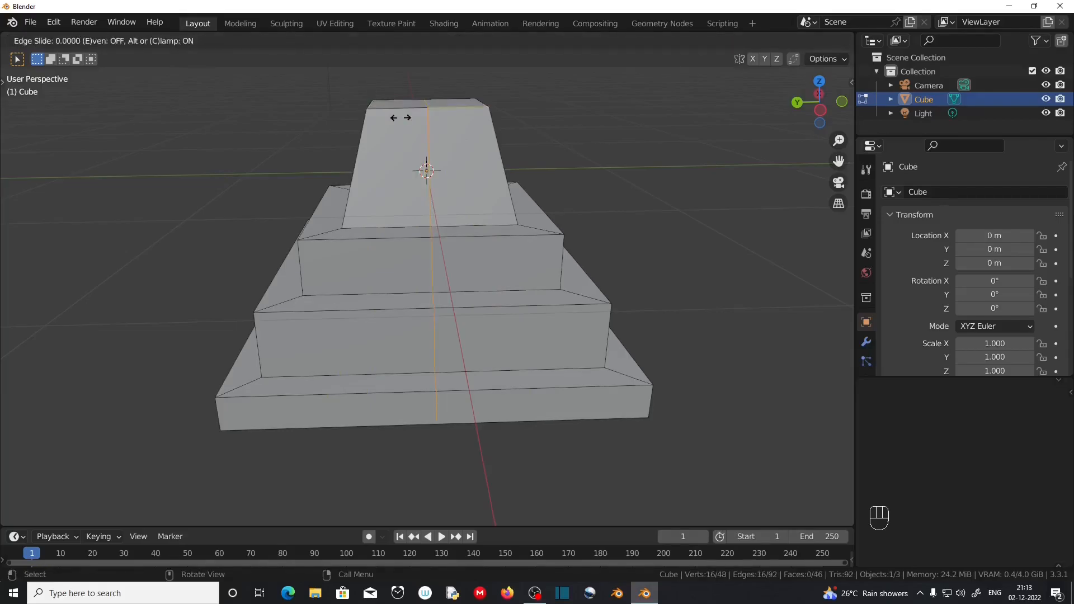
pyautogui.rightClick(401, 117)
# Add another vertical loop cut beside the centre loop and slide it fully onto that loop, with factor 1
pyautogui.scroll(1, 498, 340)
pyautogui.moveTo(532, 362); pyautogui.dragTo(442, 90, button='middle')
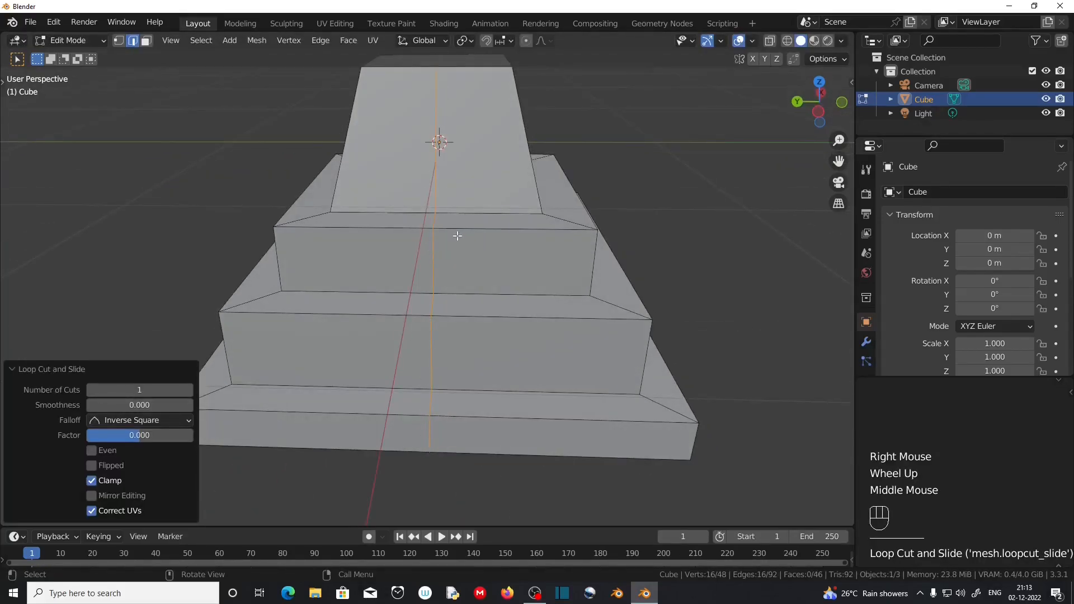
pyautogui.hotkey('ctrl', 'r')
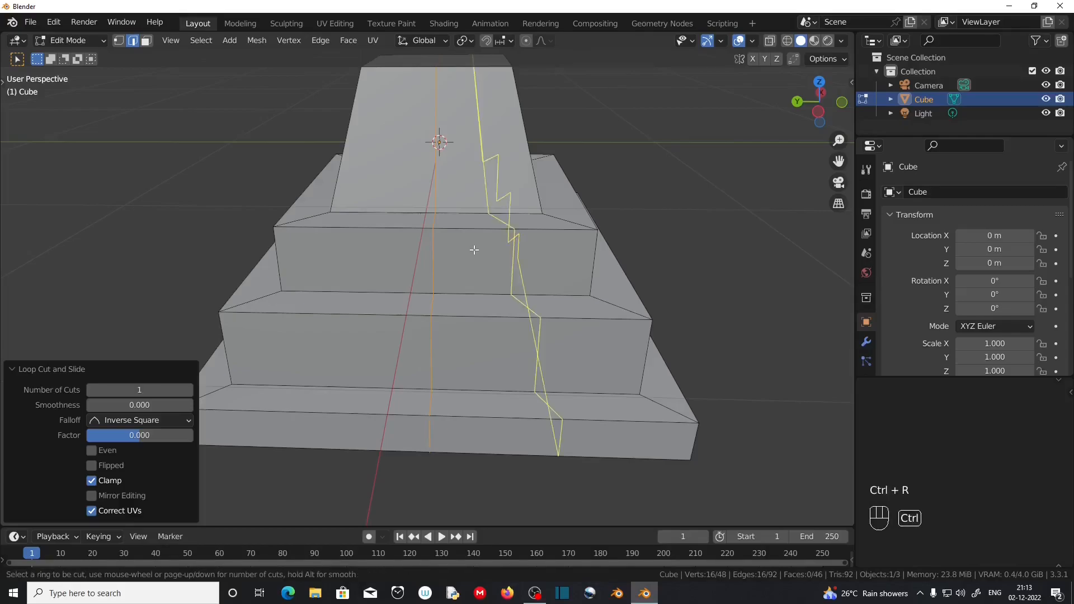
pyautogui.click(472, 246)
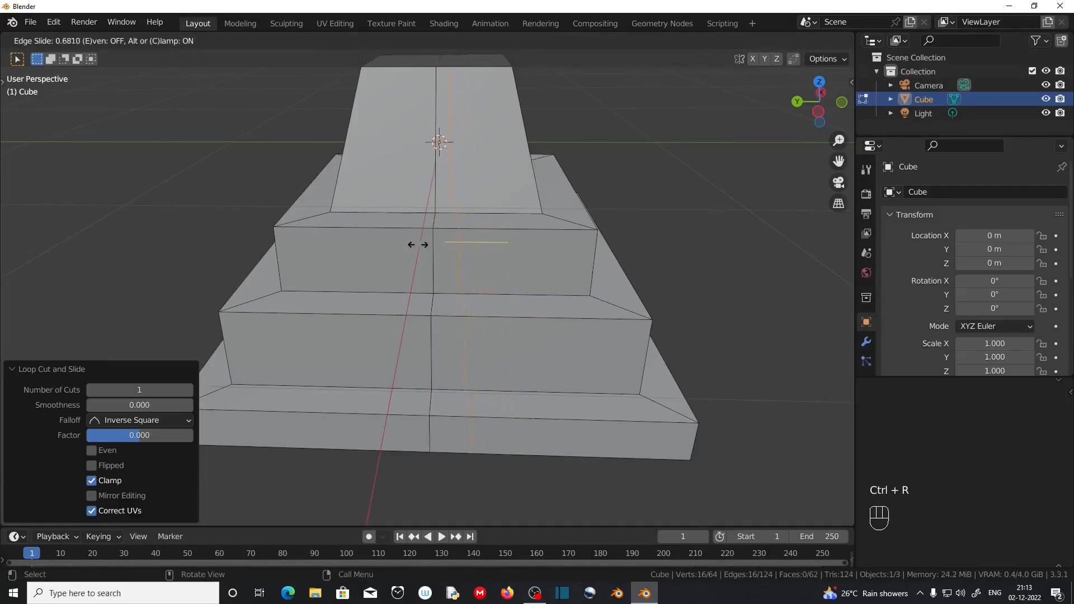
pyautogui.click(324, 237)
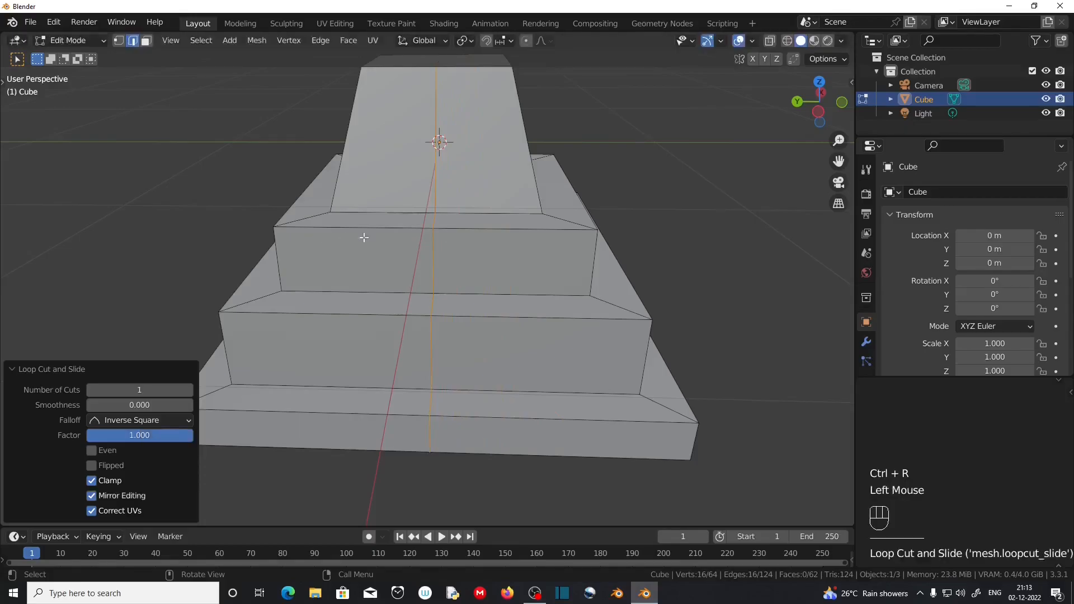
# Move the overlapping edge loop -0.1 m along the global Y axis
pyautogui.scroll(1, 434, 238)
pyautogui.scroll(-1, 434, 237)
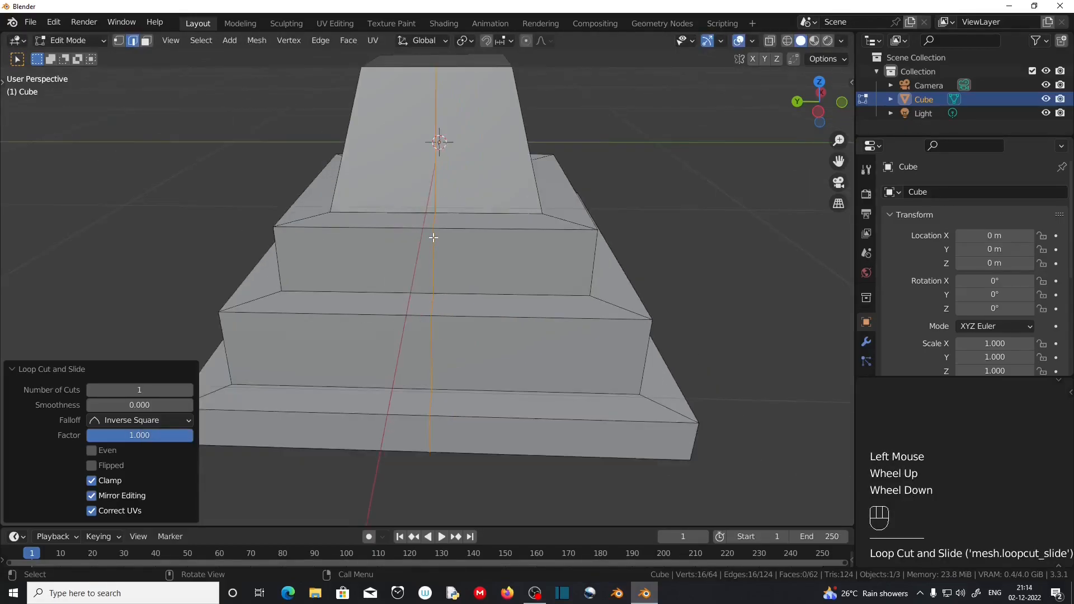
pyautogui.press('g')
pyautogui.press('y')
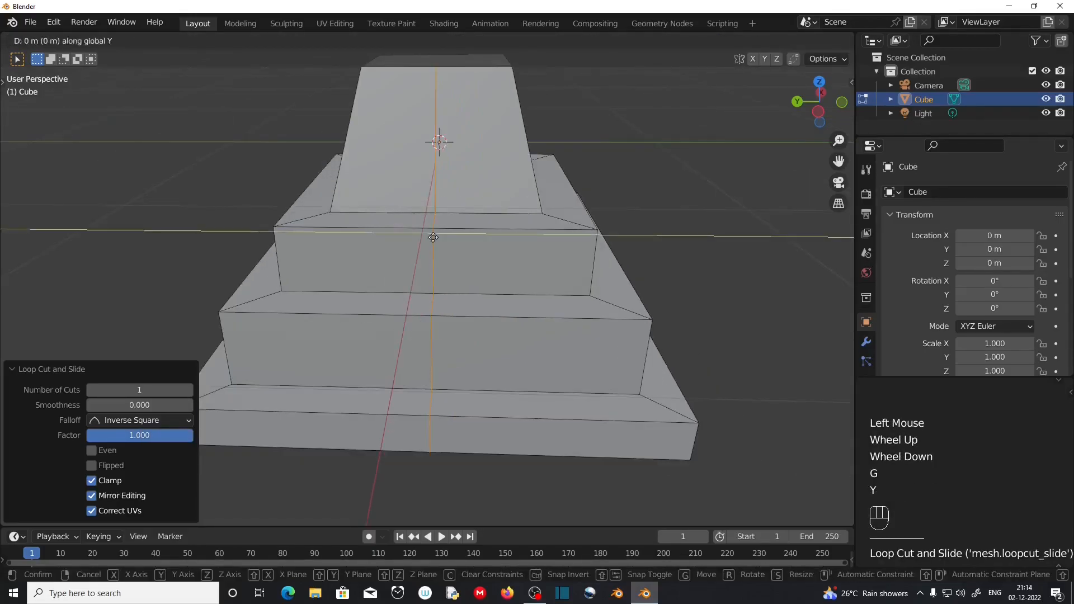
pyautogui.press('KP_Decimal')
pyautogui.press('KP_1')
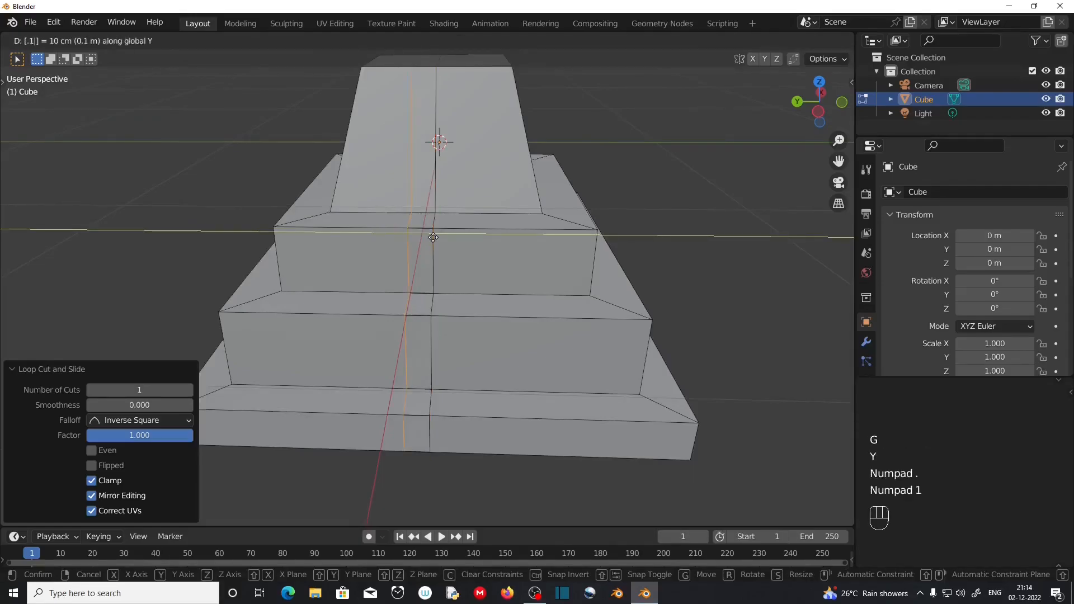
pyautogui.press('KP_Subtract')
pyautogui.press('Return')
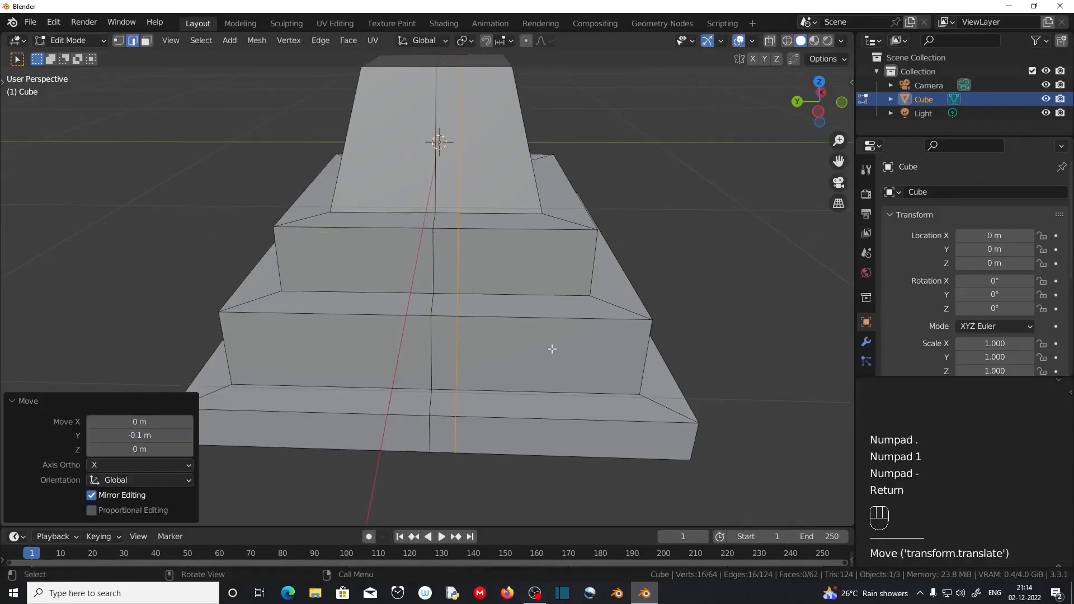
# Select the original centre edge loop and move it 0.1 m along the global Y axis
pyautogui.keyDown('alt'); pyautogui.click(434, 284); pyautogui.keyUp('alt')
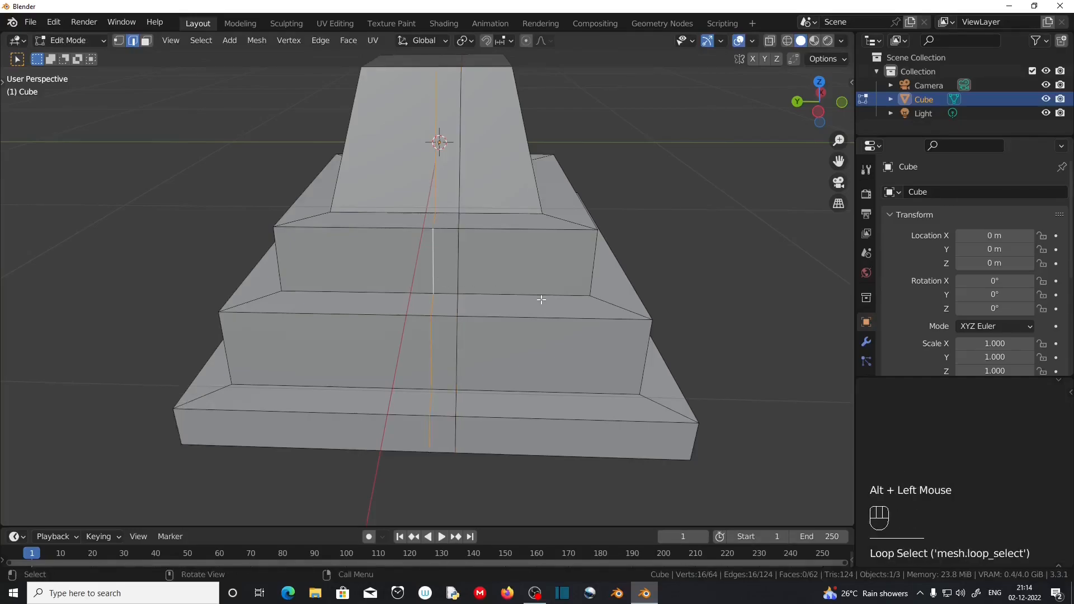
pyautogui.press('g')
pyautogui.press('y')
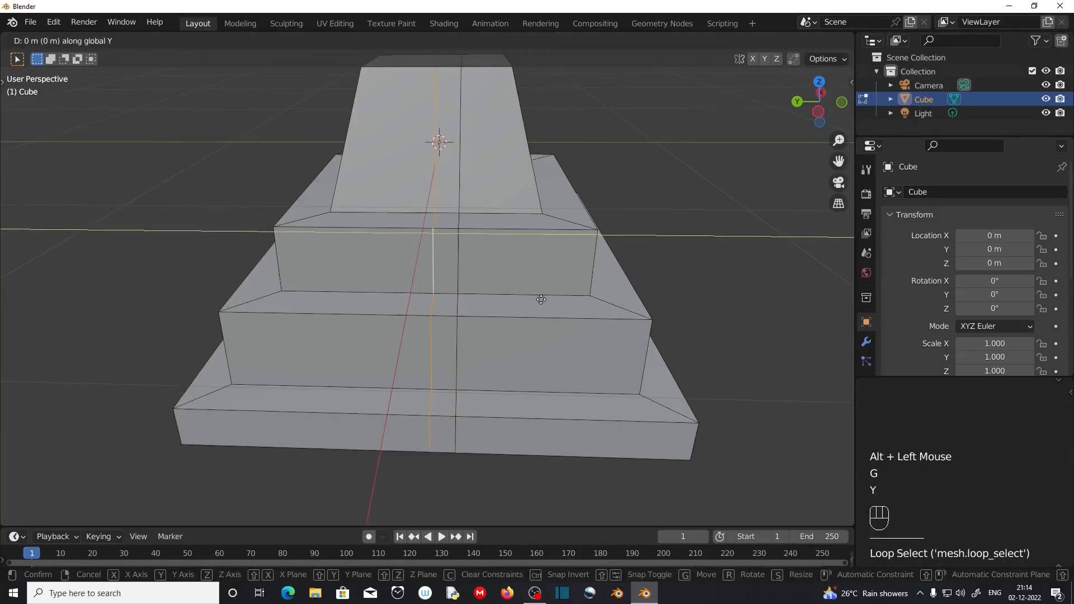
pyautogui.press('KP_Decimal')
pyautogui.press('KP_1')
pyautogui.press('KP_Enter')
# Add a centred vertical loop cut over all tiers on the stepped shape's adjacent side, facing negative Y
pyautogui.scroll(-2, 517, 315)
pyautogui.moveTo(517, 315); pyautogui.dragTo(431, 290, button='middle')
pyautogui.scroll(4, 453, 319)
pyautogui.scroll(1, 420, 310)
pyautogui.scroll(-1, 451, 322)
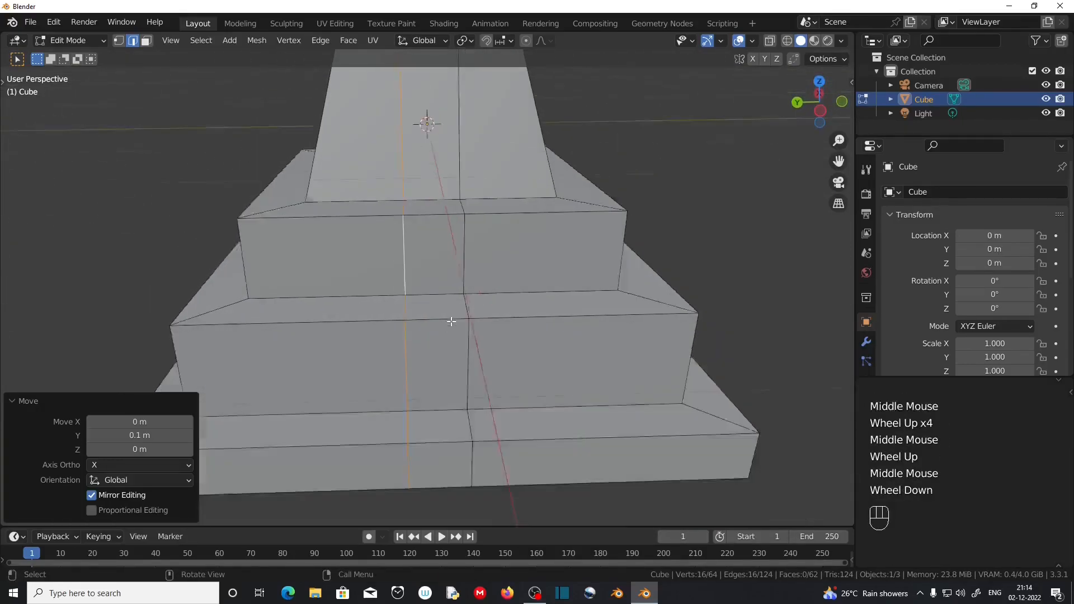
pyautogui.moveTo(564, 270); pyautogui.dragTo(504, 282, button='middle')
pyautogui.scroll(-1, 504, 282)
pyautogui.keyDown('shift'); pyautogui.moveTo(504, 283); pyautogui.dragTo(473, 293, button='middle'); pyautogui.keyUp('shift')
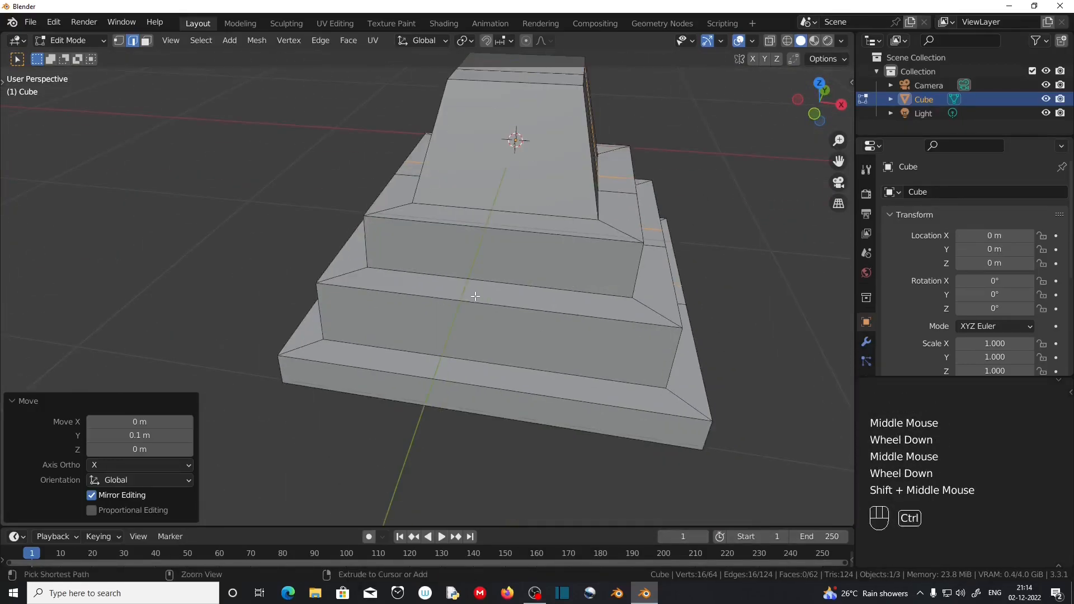
pyautogui.hotkey('ctrl', 'r')
pyautogui.click(475, 296)
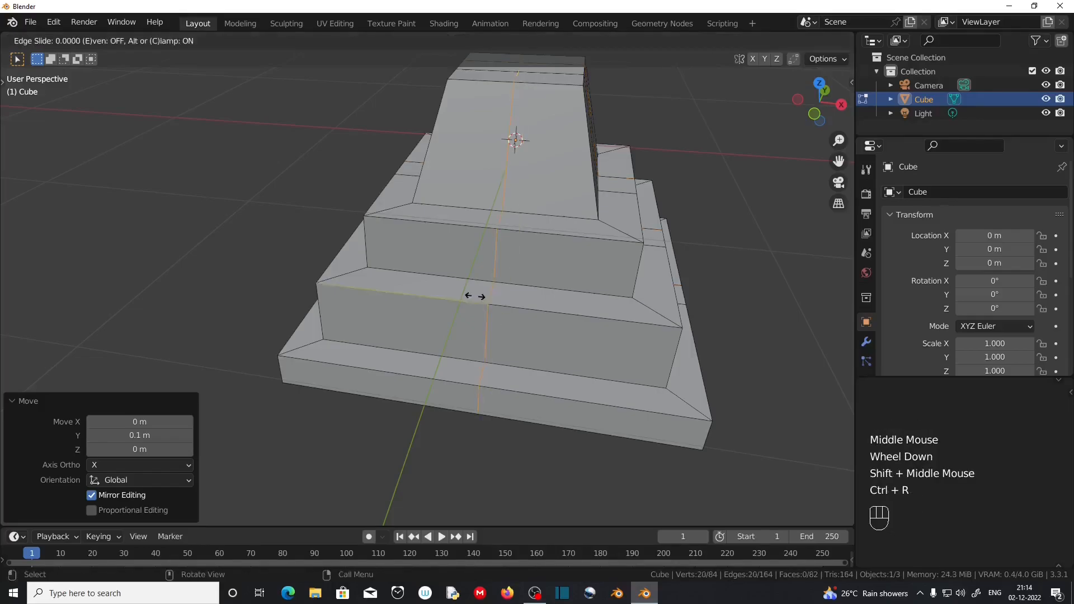
pyautogui.rightClick(471, 295)
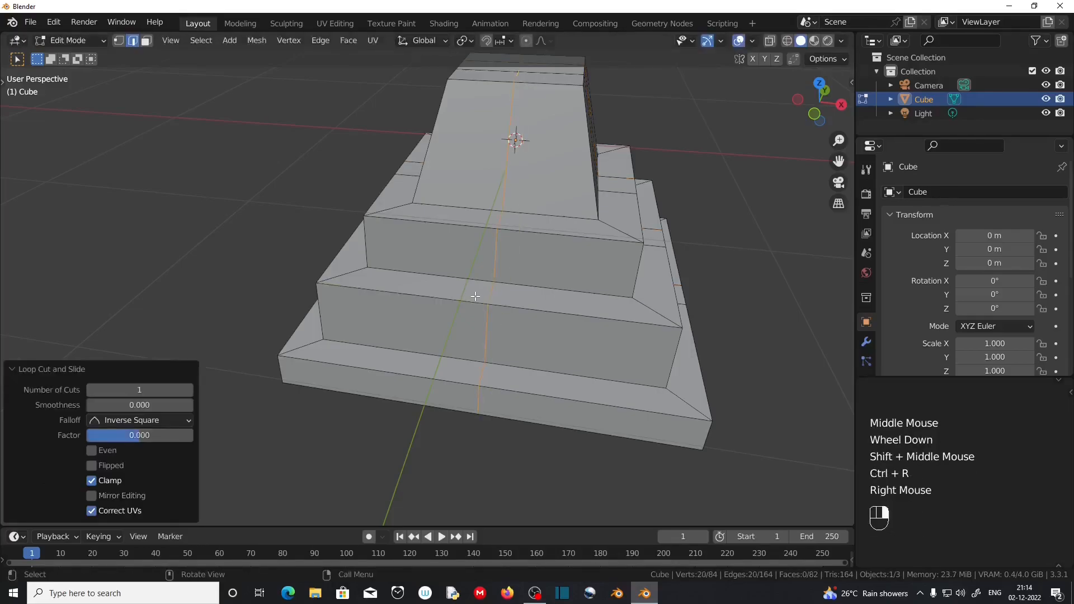
# Add a second loop cut on the adjacent side and slide it fully onto the centre loop, with factor -1
pyautogui.hotkey('ctrl', 'r')
pyautogui.click(441, 265)
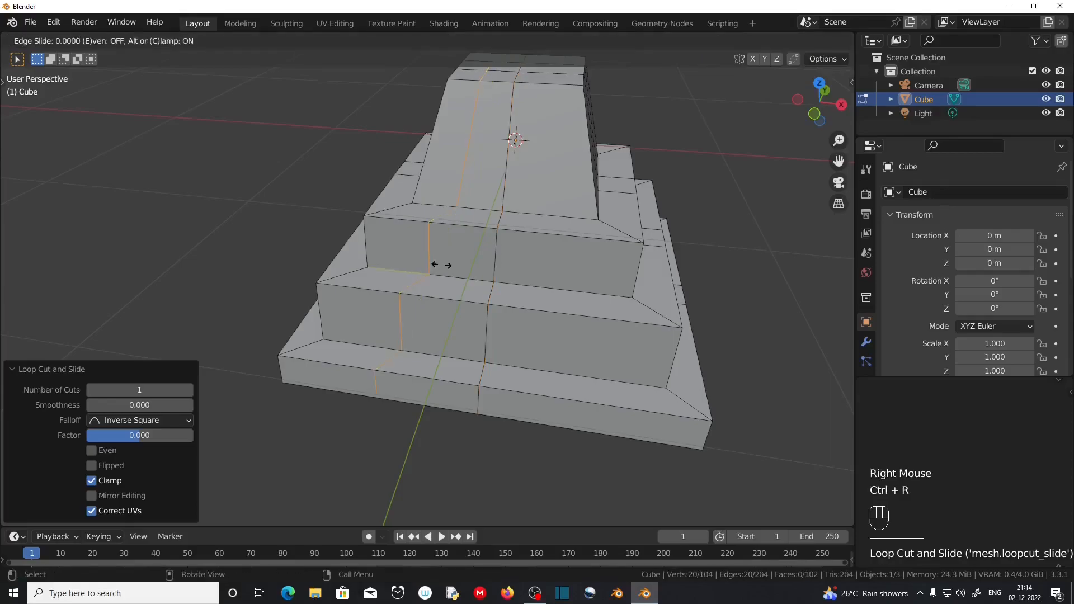
pyautogui.click(580, 286)
# Move the overlapping loop in the negative direction along the global X axis, and select the loop left at the centre
pyautogui.scroll(2, 566, 294)
pyautogui.moveTo(546, 315); pyautogui.dragTo(563, 304, button='middle')
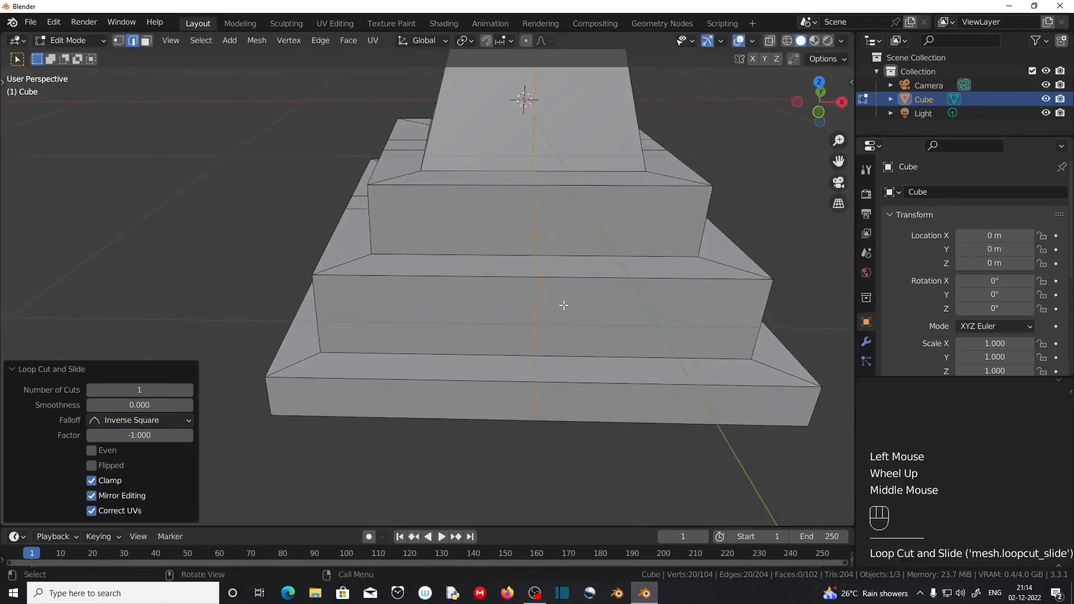
pyautogui.press('g')
pyautogui.press('x')
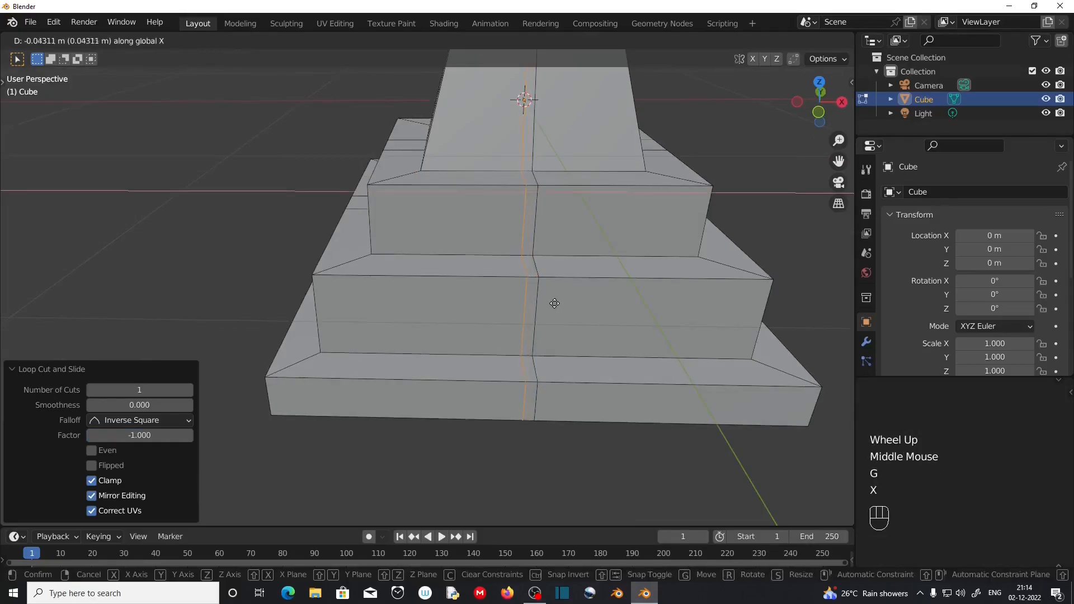
pyautogui.click(535, 302)
pyautogui.keyDown('alt'); pyautogui.click(538, 304); pyautogui.keyUp('alt')
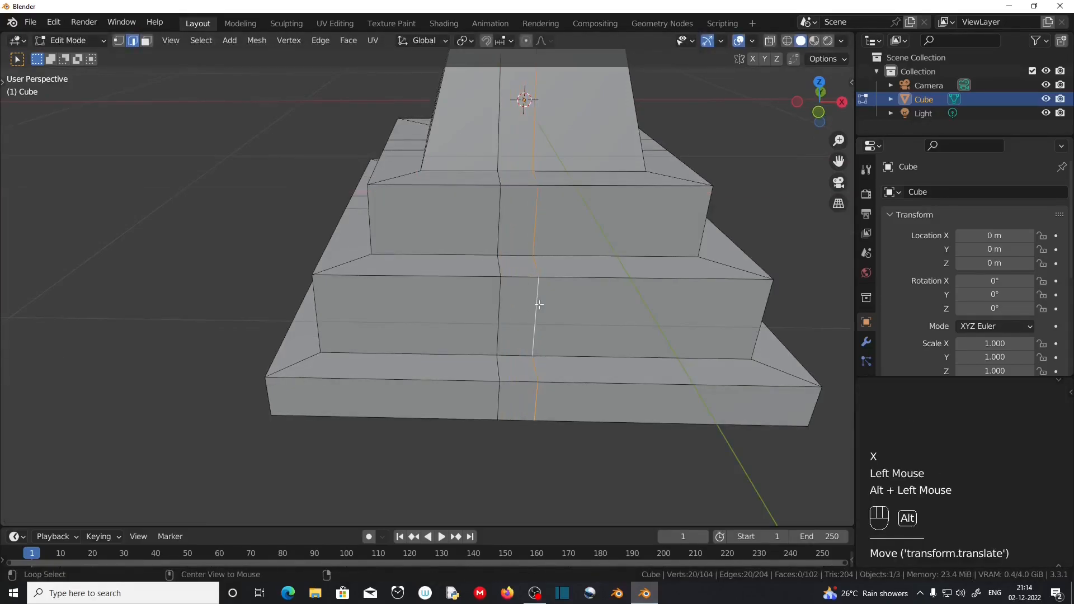
# Move the selected centre loop on the stepped shape about 0.18 m along the global X axis and check the spacing from the front
pyautogui.press('g')
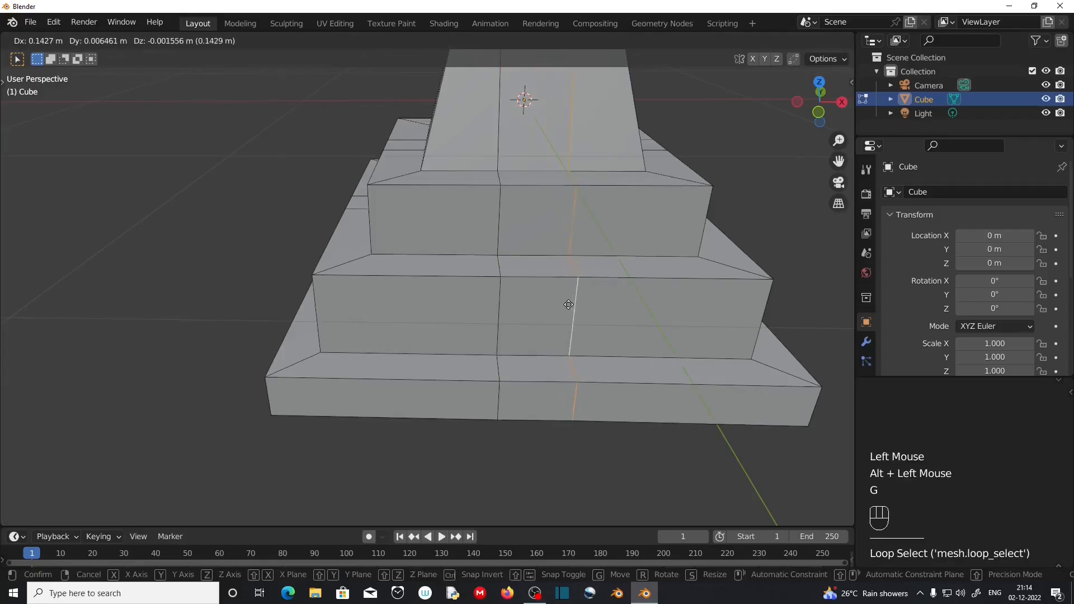
pyautogui.press('x')
pyautogui.click(577, 305)
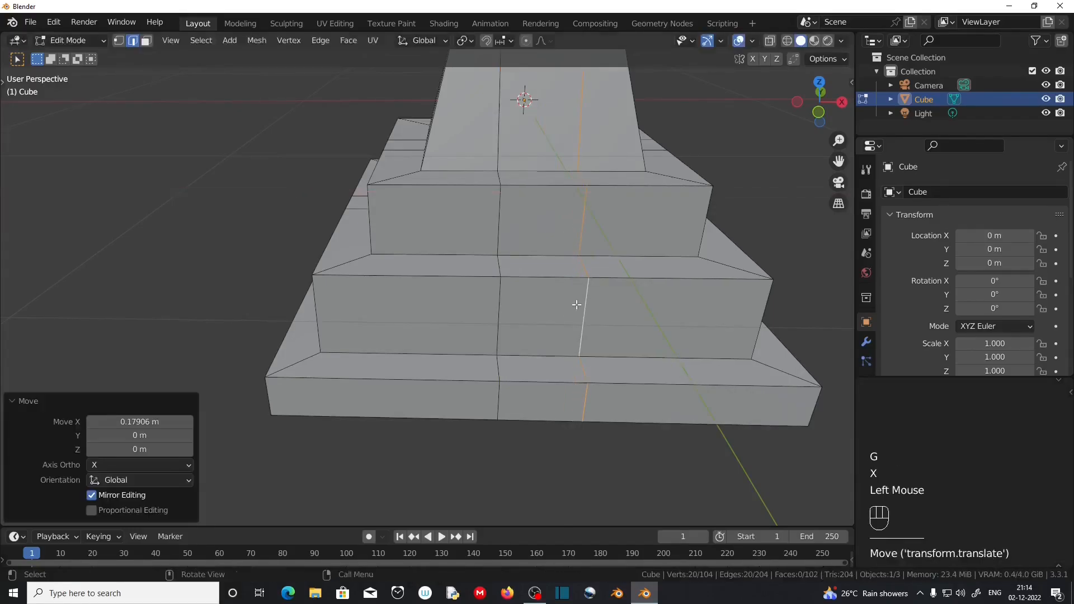
pyautogui.scroll(-2, 577, 305)
pyautogui.scroll(2, 524, 316)
pyautogui.keyDown('shift'); pyautogui.moveTo(532, 313); pyautogui.dragTo(520, 353, button='middle'); pyautogui.keyUp('shift')
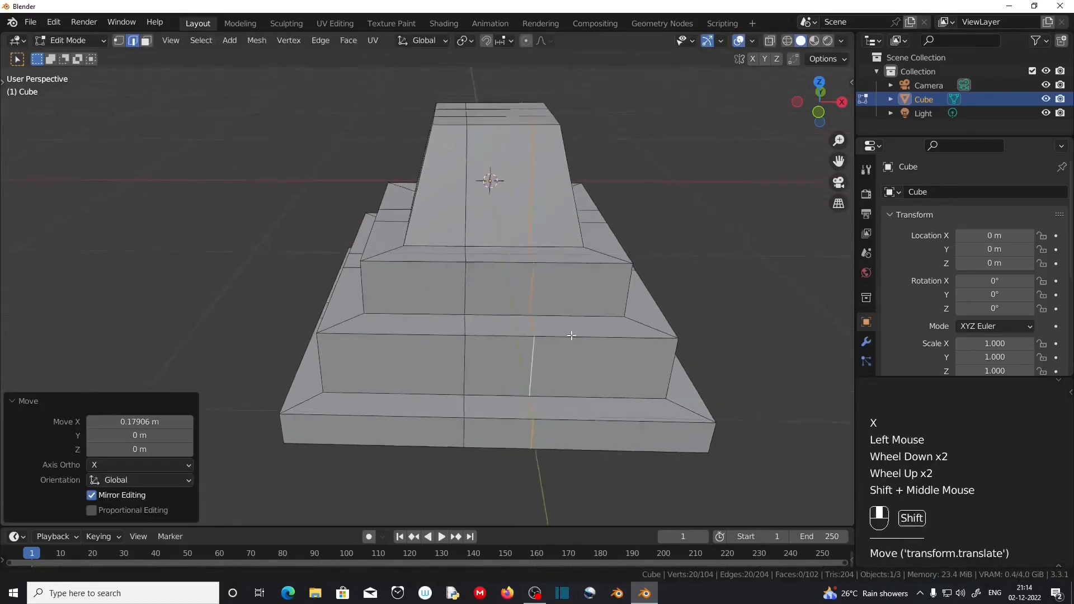
pyautogui.scroll(1, 492, 145)
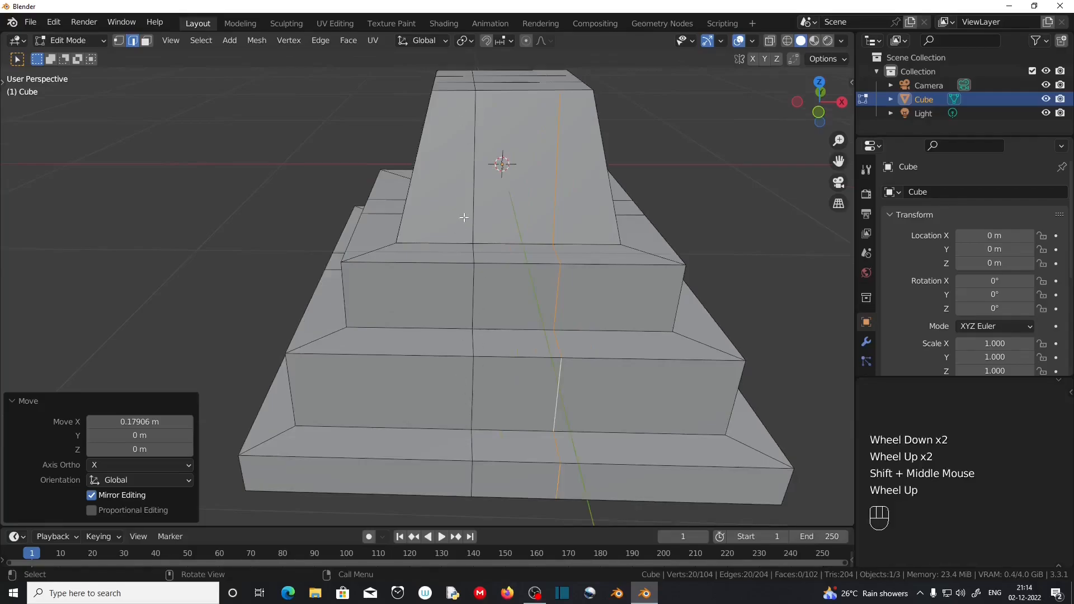
pyautogui.press('KP_1')
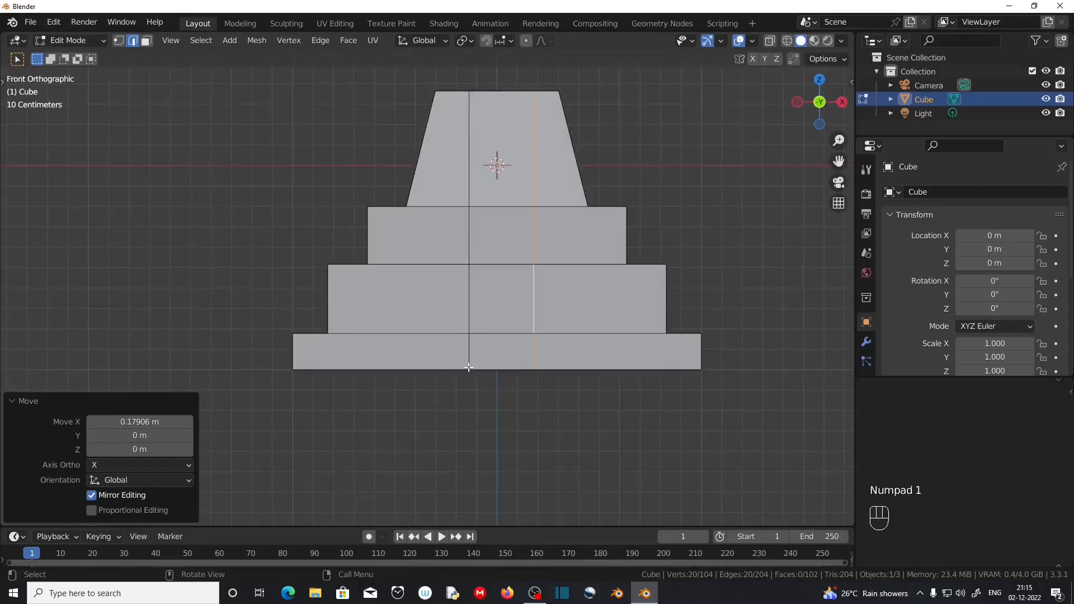
pyautogui.moveTo(472, 113); pyautogui.dragTo(487, 148, button='middle')
pyautogui.scroll(-2, 487, 148)
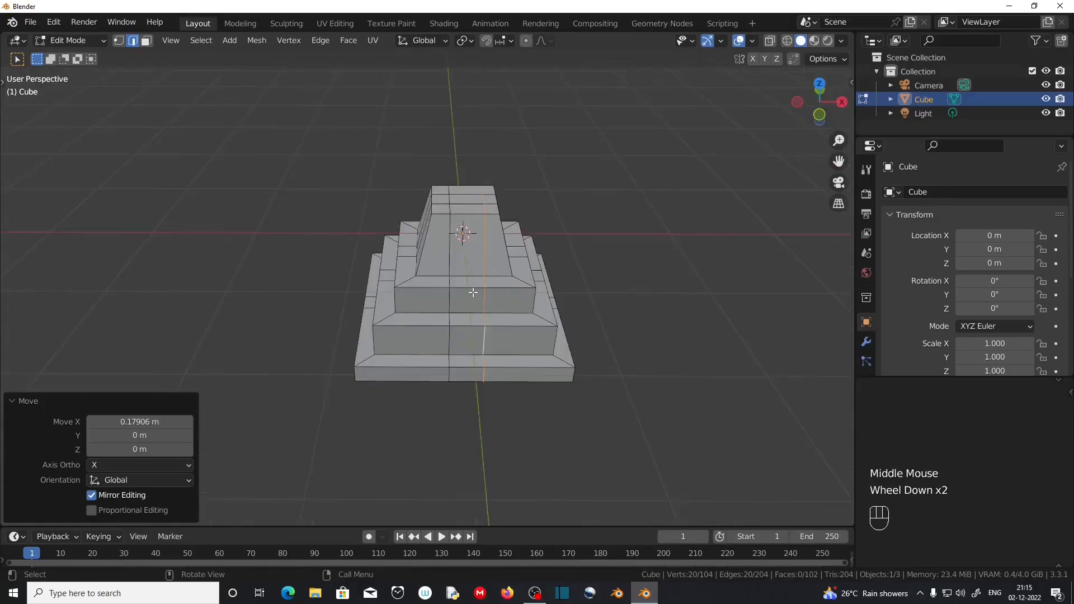
pyautogui.scroll(2, 489, 153)
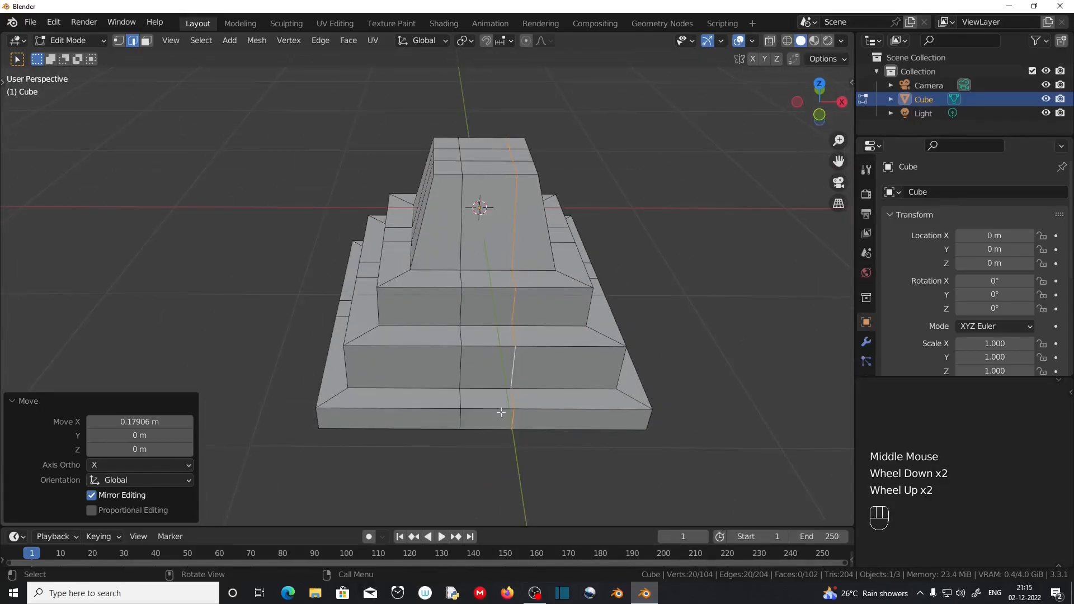
# Delete the stepped shape in Object Mode and add a mesh cylinder with the default settings
pyautogui.press('Tab')
pyautogui.click(440, 359)
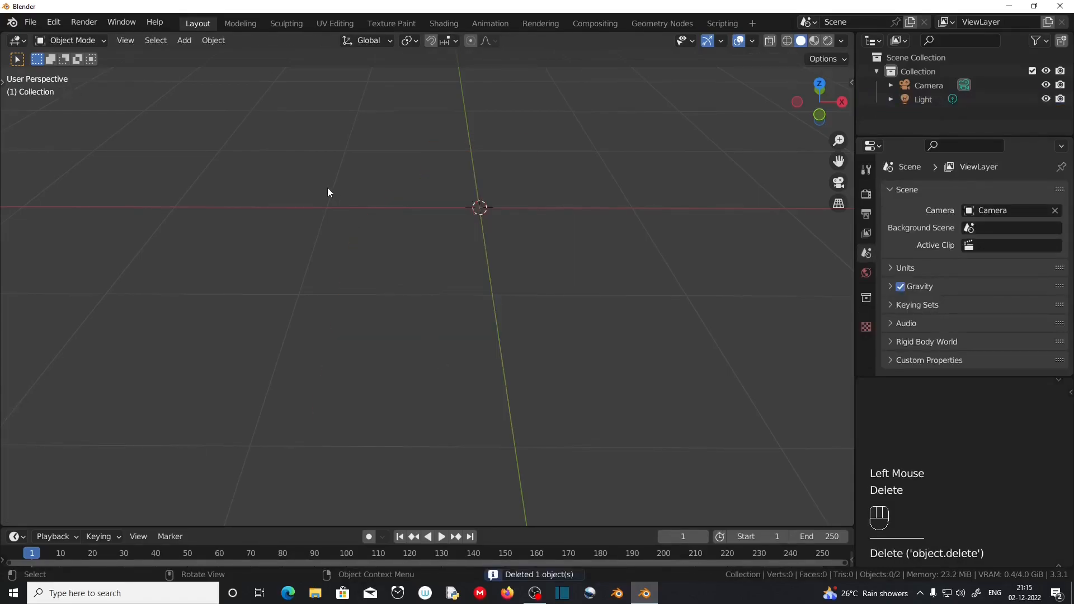
pyautogui.hotkey('shift', 'a')
pyautogui.moveTo(327, 188)
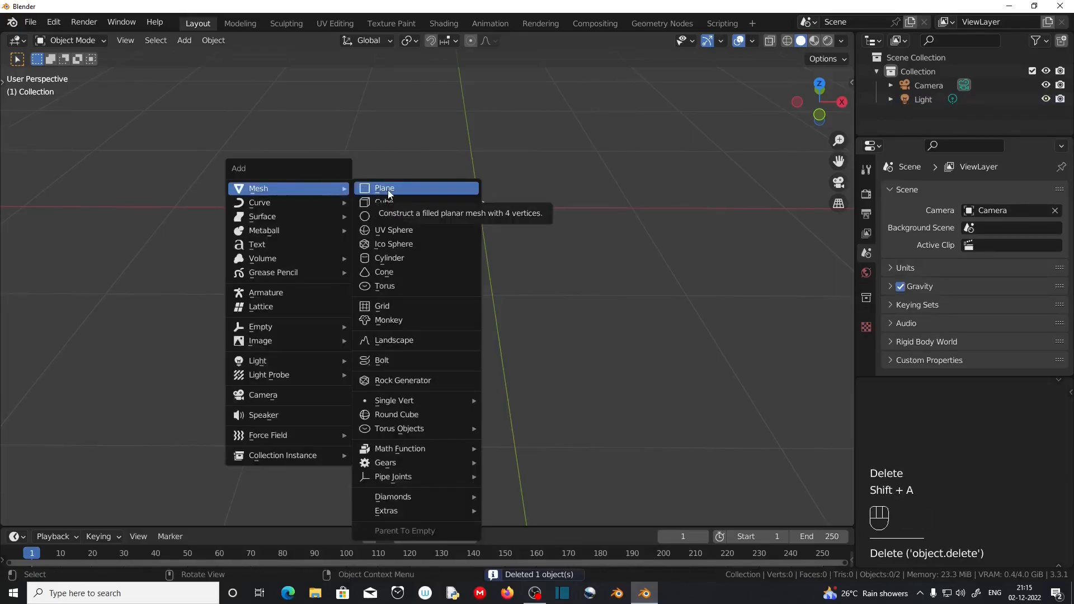
pyautogui.click(412, 257)
pyautogui.scroll(-2, 432, 335)
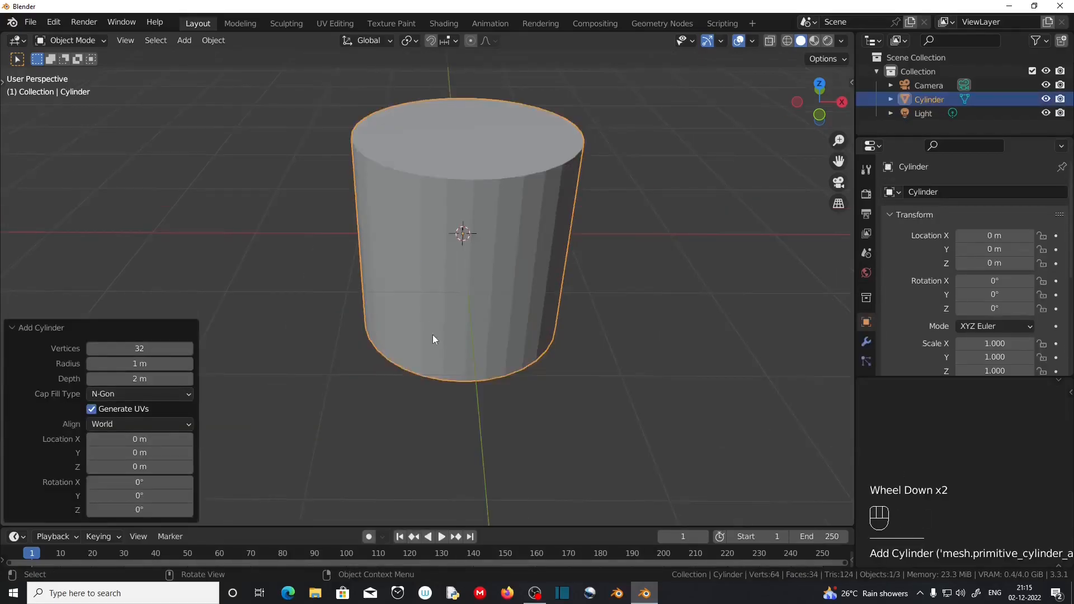
# In Edit Mode, add a horizontal loop cut around the cylinder and slide it fully onto the top rim, with factor -1
pyautogui.press('Tab')
pyautogui.keyDown('shift'); pyautogui.moveTo(590, 307); pyautogui.dragTo(571, 348, button='middle'); pyautogui.keyUp('shift')
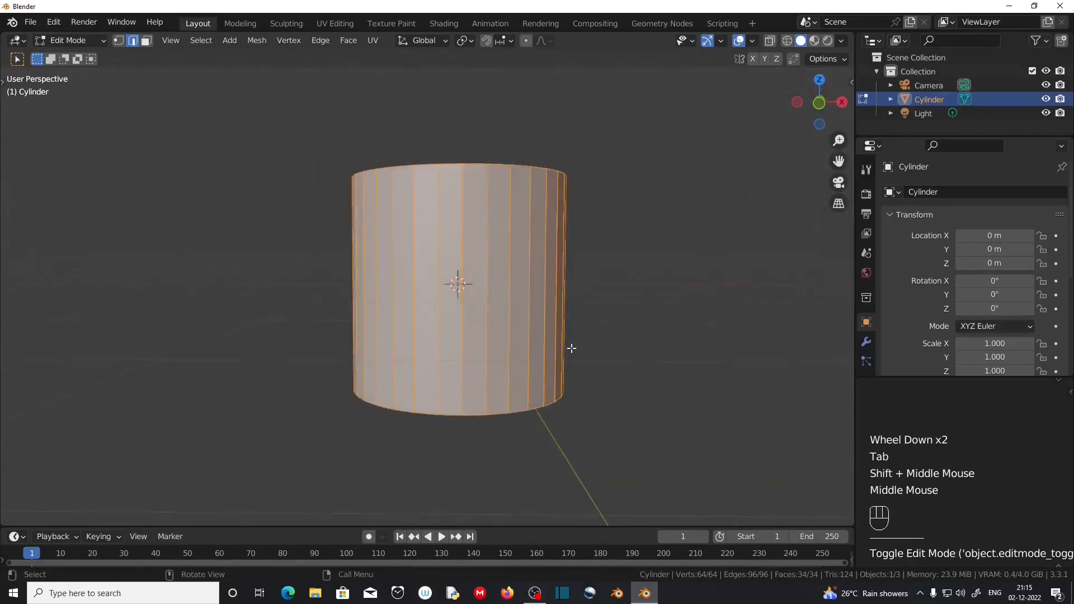
pyautogui.scroll(1, 571, 348)
pyautogui.hotkey('ctrl', 'r')
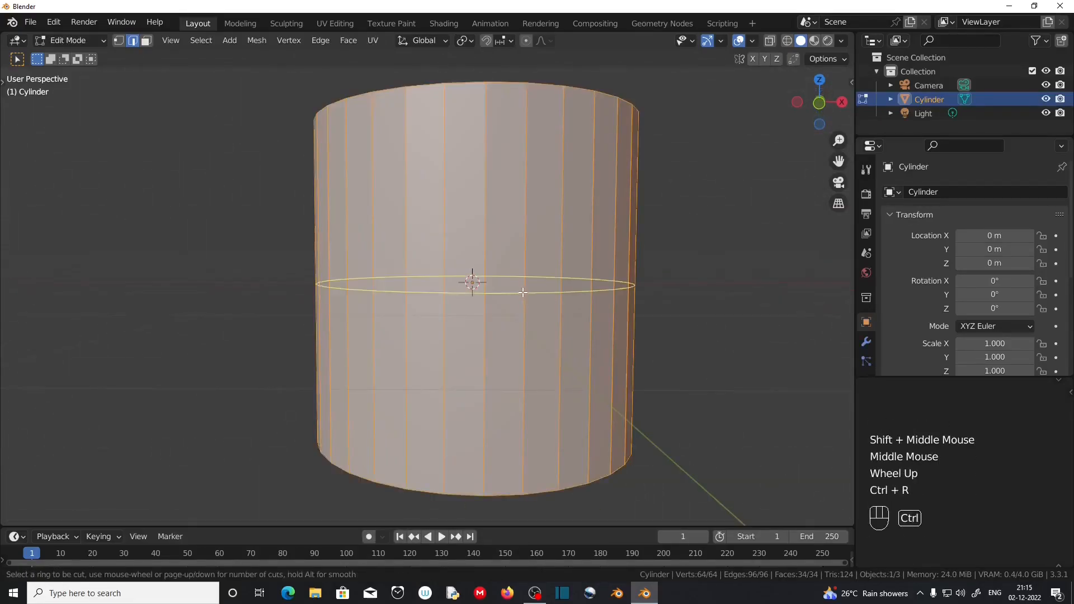
pyautogui.click(522, 291)
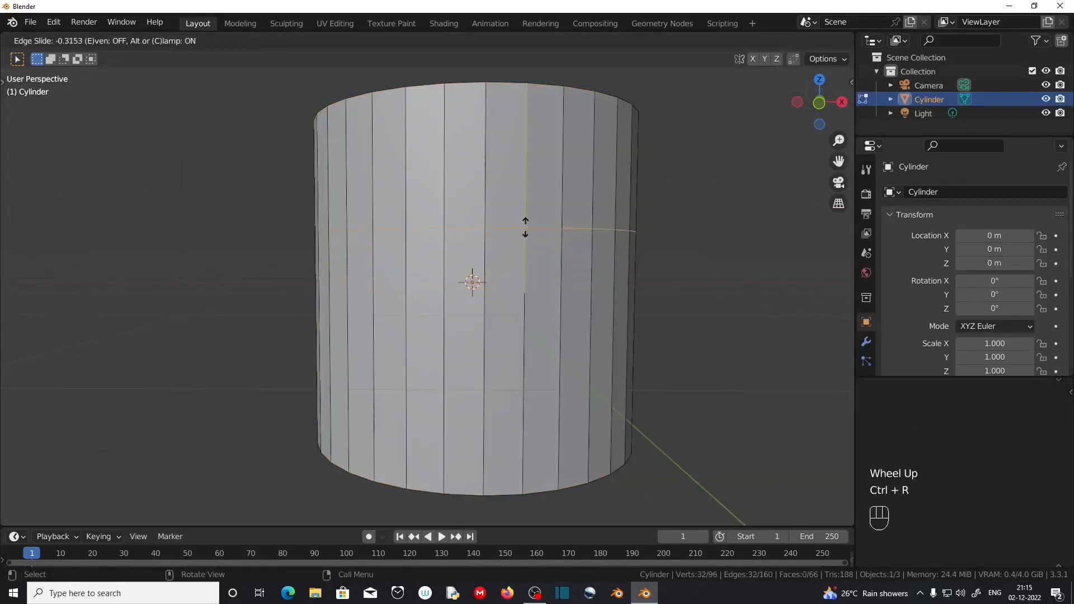
pyautogui.click(517, 68)
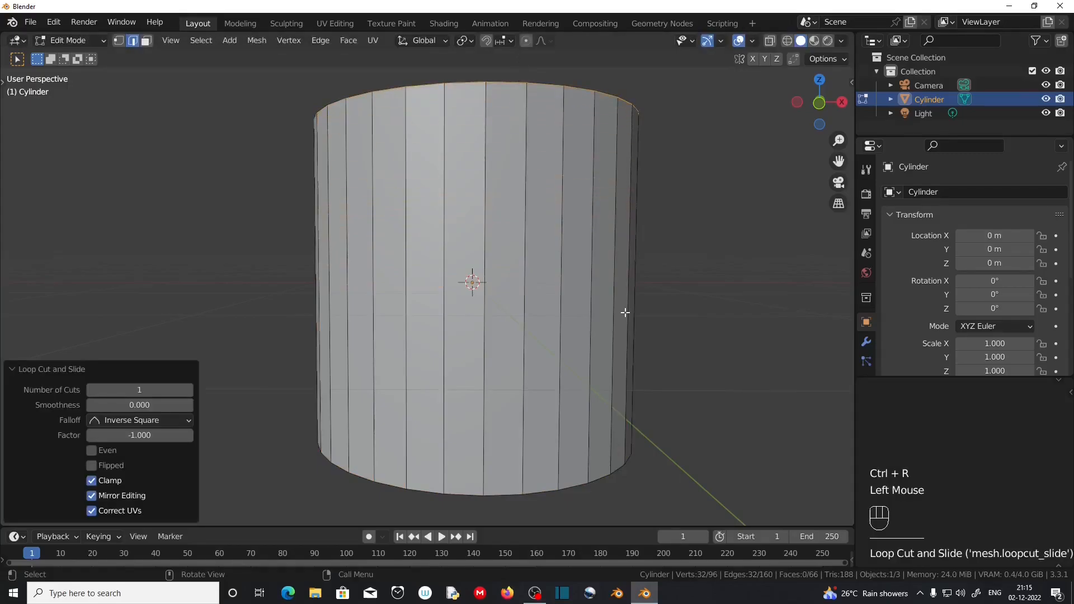
# Move the loop overlapping the cylinder's top rim -0.1 m along the global Z axis
pyautogui.press('g')
pyautogui.press('z')
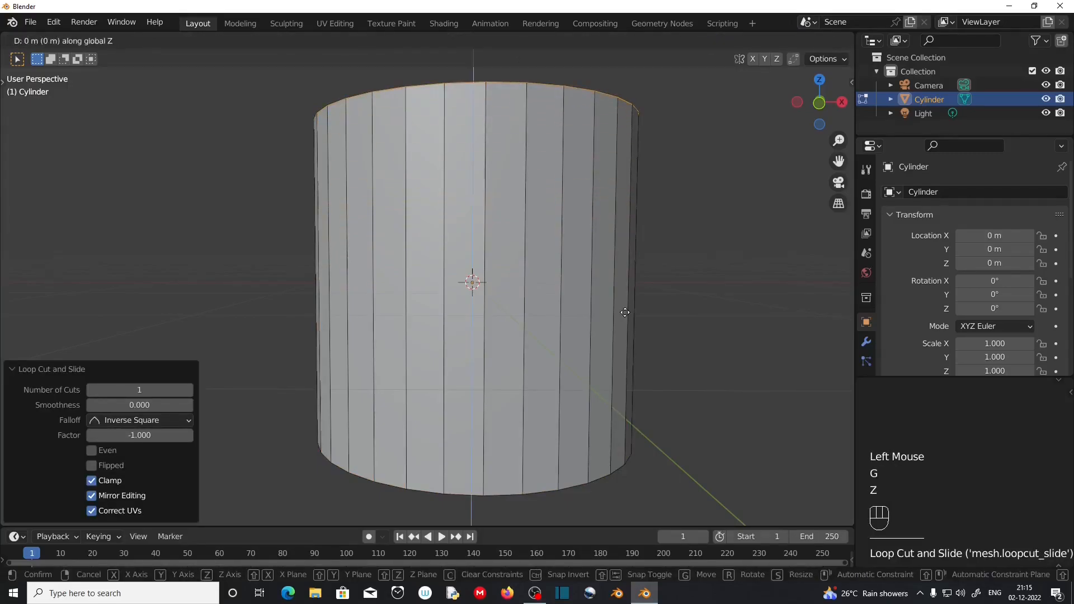
pyautogui.press('KP_Decimal')
pyautogui.press('KP_1')
pyautogui.press('KP_Subtract')
pyautogui.press('KP_Enter')
pyautogui.moveTo(559, 359); pyautogui.dragTo(559, 395, button='middle')
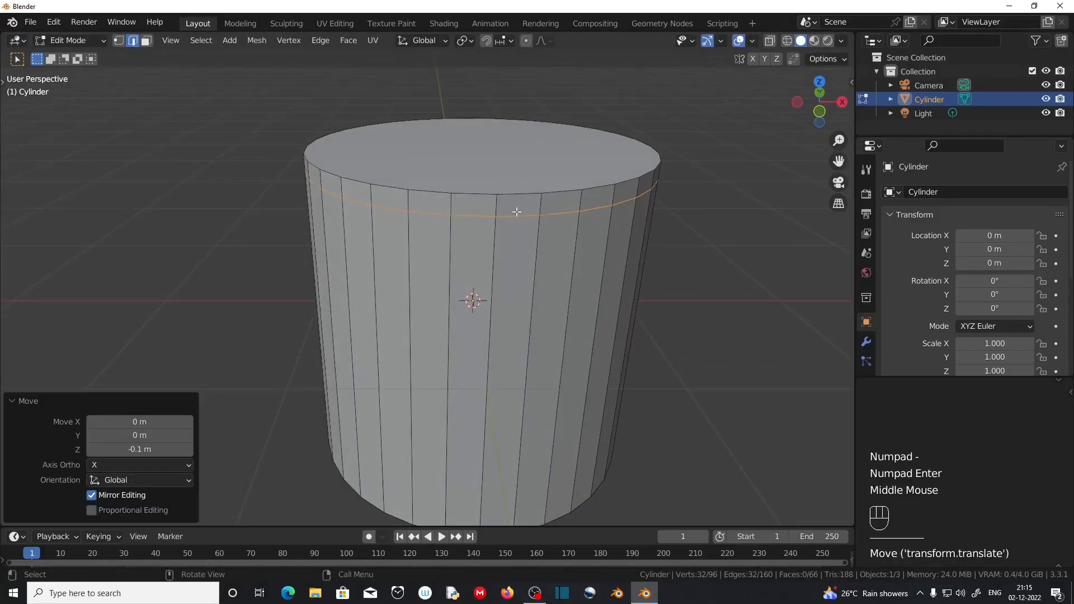
pyautogui.moveTo(528, 362); pyautogui.dragTo(669, 458, button='middle')
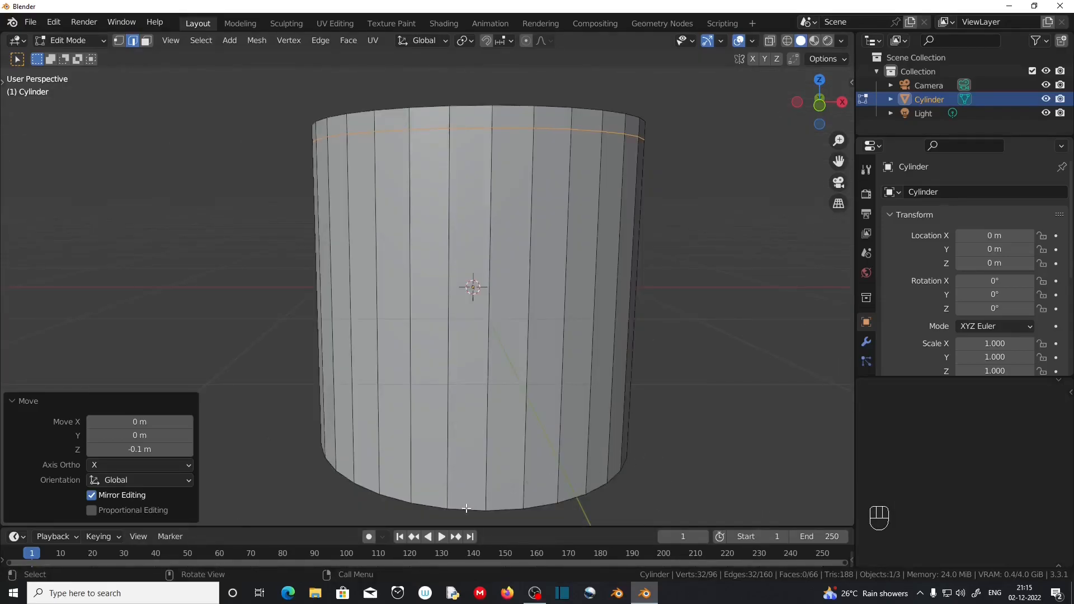
# Add a loop cut around the cylinder below the upper loop and slide it fully onto the bottom rim, with factor 1
pyautogui.press('ctrl')
pyautogui.hotkey('ctrl', 'r')
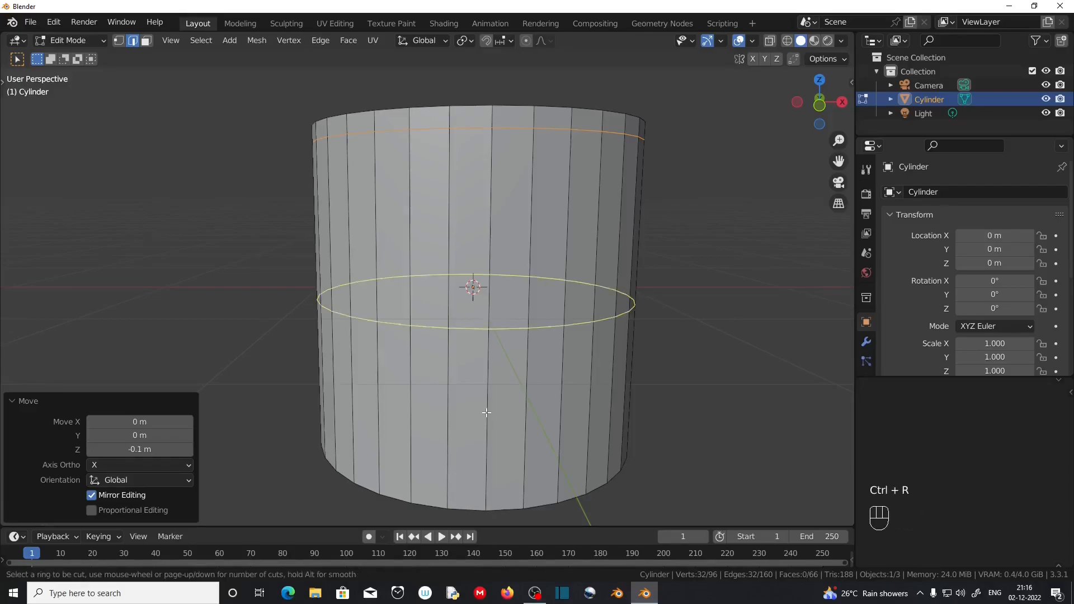
pyautogui.click(487, 412)
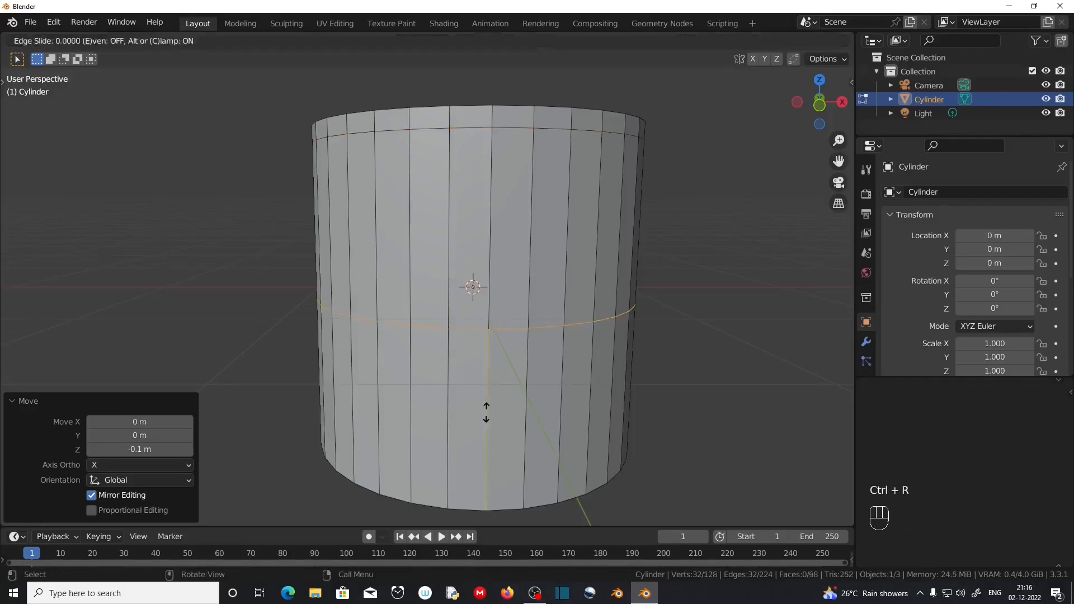
pyautogui.click(512, 156)
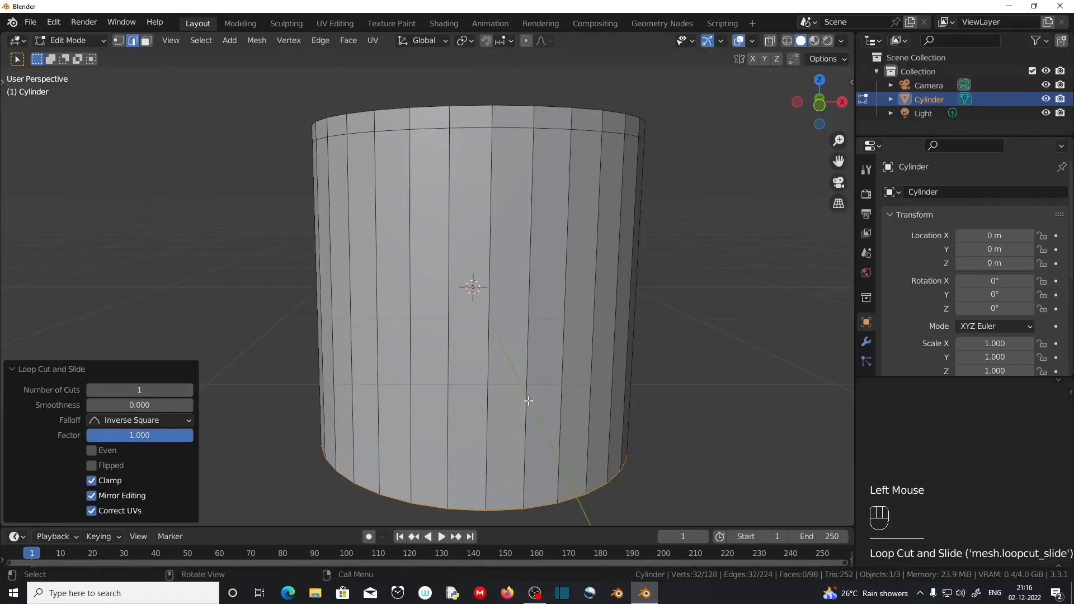
# Move the loop overlapping the cylinder's bottom rim 0.4 m along the global Z axis
pyautogui.press('g')
pyautogui.write('z')
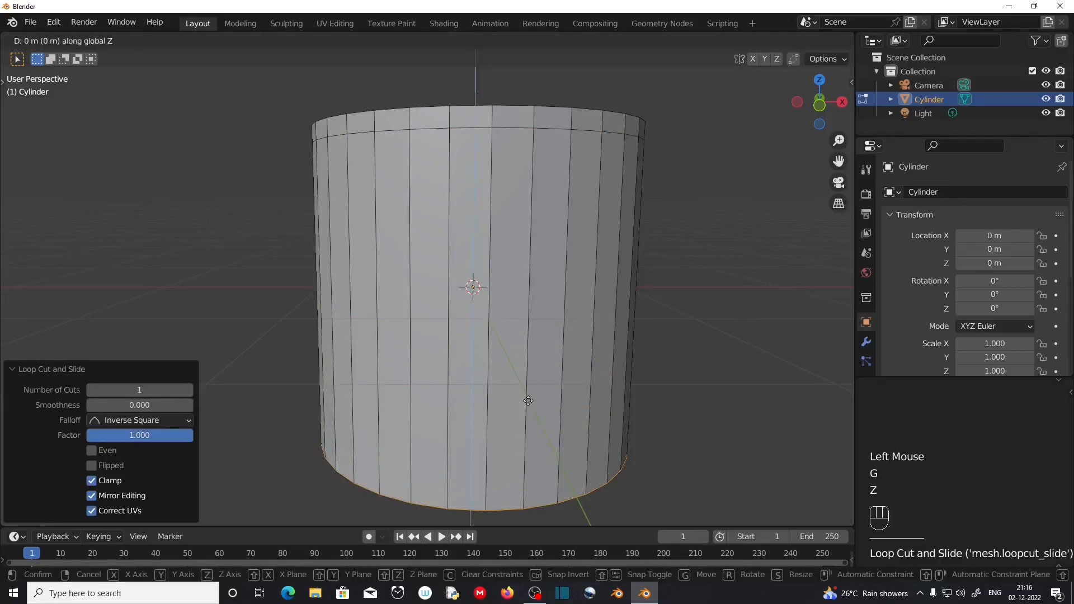
pyautogui.write('.4')
pyautogui.press('KP_Enter')
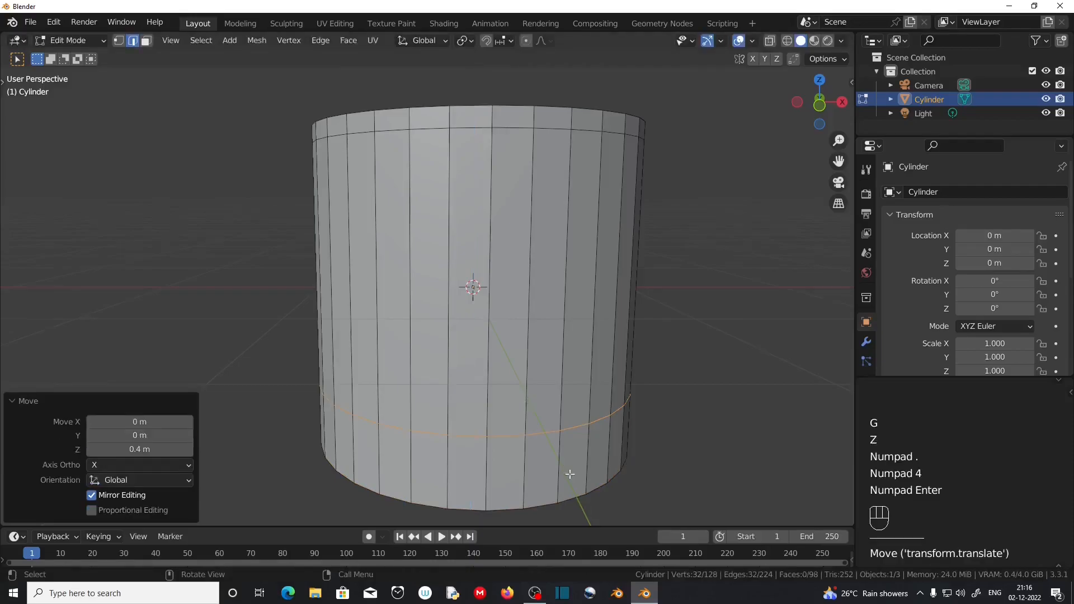
pyautogui.moveTo(567, 469); pyautogui.dragTo(511, 425, button='middle')
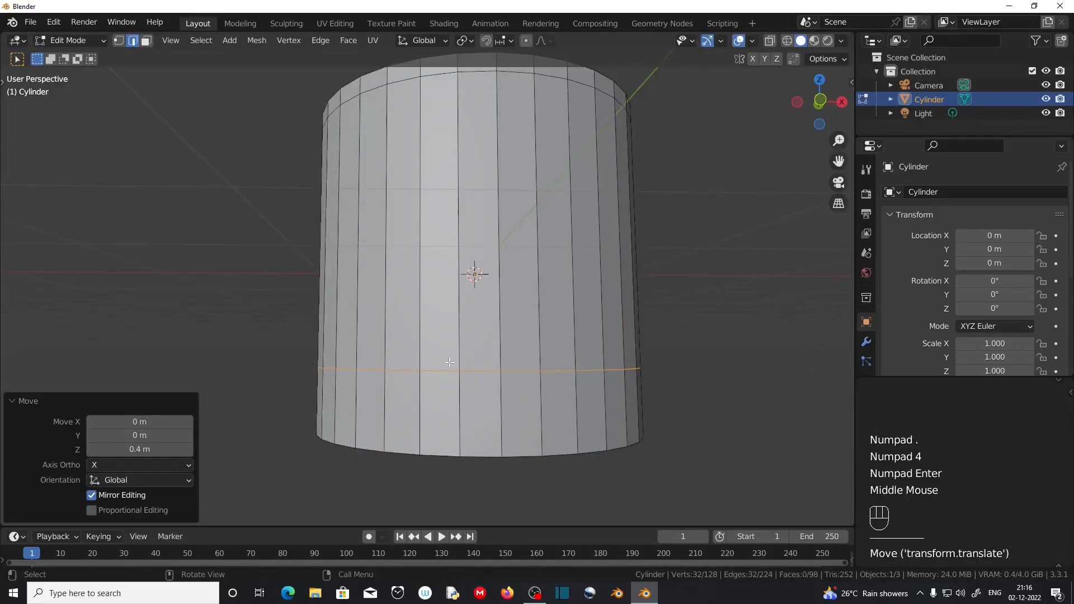
pyautogui.moveTo(513, 367); pyautogui.dragTo(509, 398, button='middle')
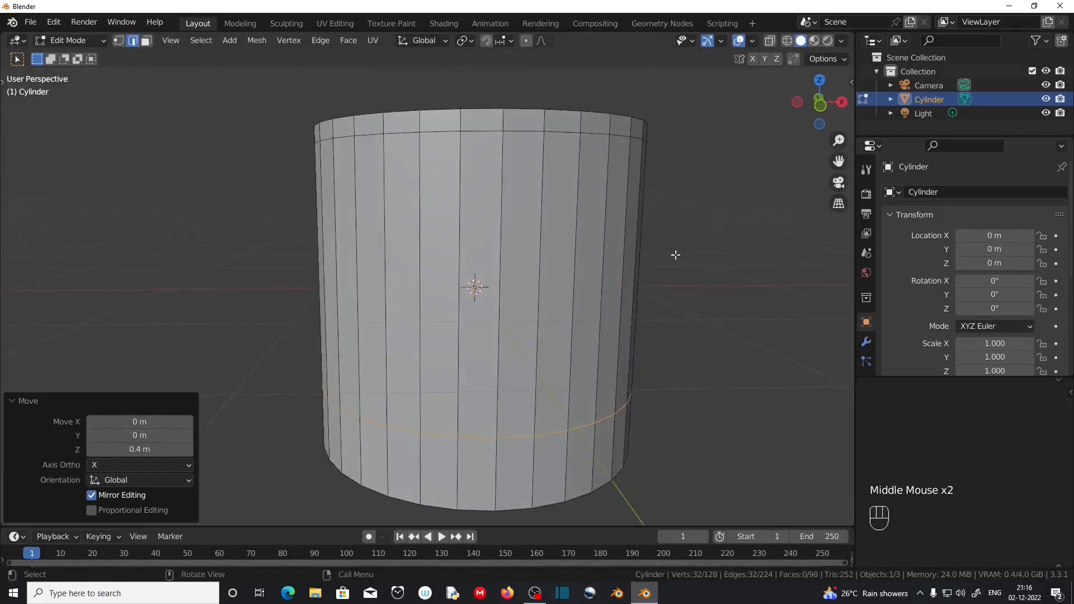
# Add a loop cut between the cylinder's two inner loops and slide it fully onto the upper one, with factor -1
pyautogui.moveTo(677, 254); pyautogui.dragTo(390, 247, button='middle')
pyautogui.hotkey('ctrl', 'r')
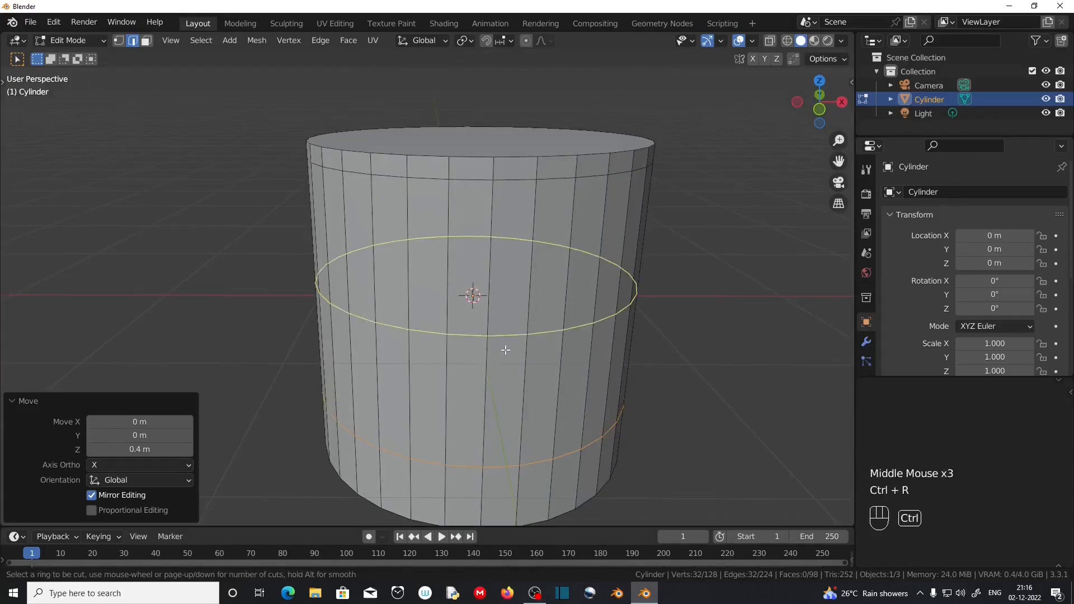
pyautogui.click(505, 352)
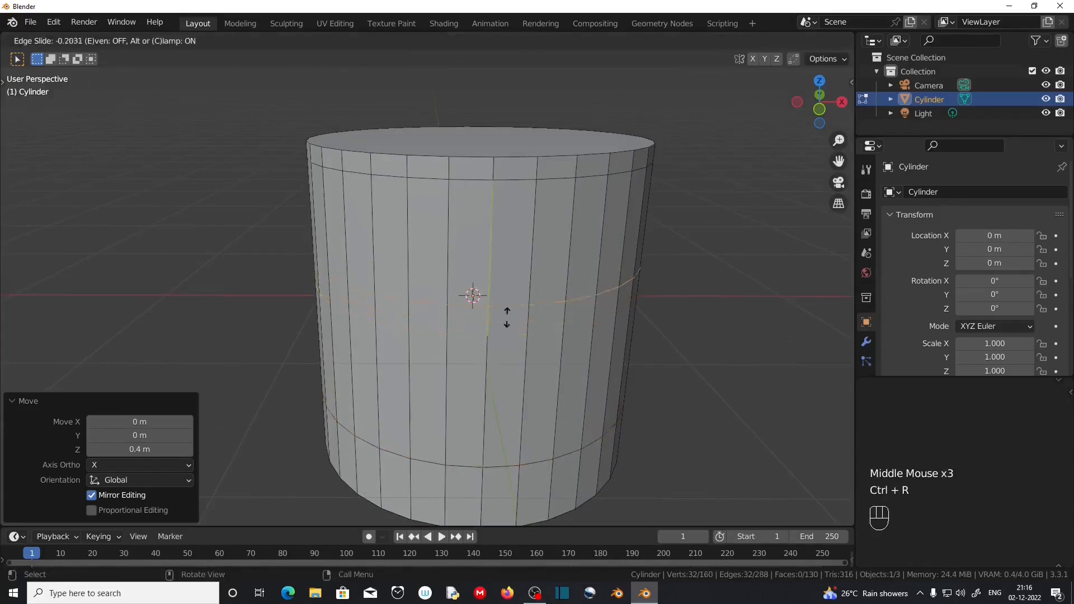
pyautogui.click(509, 191)
# Move the loop overlapping the cylinder's upper inner loop -0.6 m along the global Z axis
pyautogui.press('g')
pyautogui.press('z')
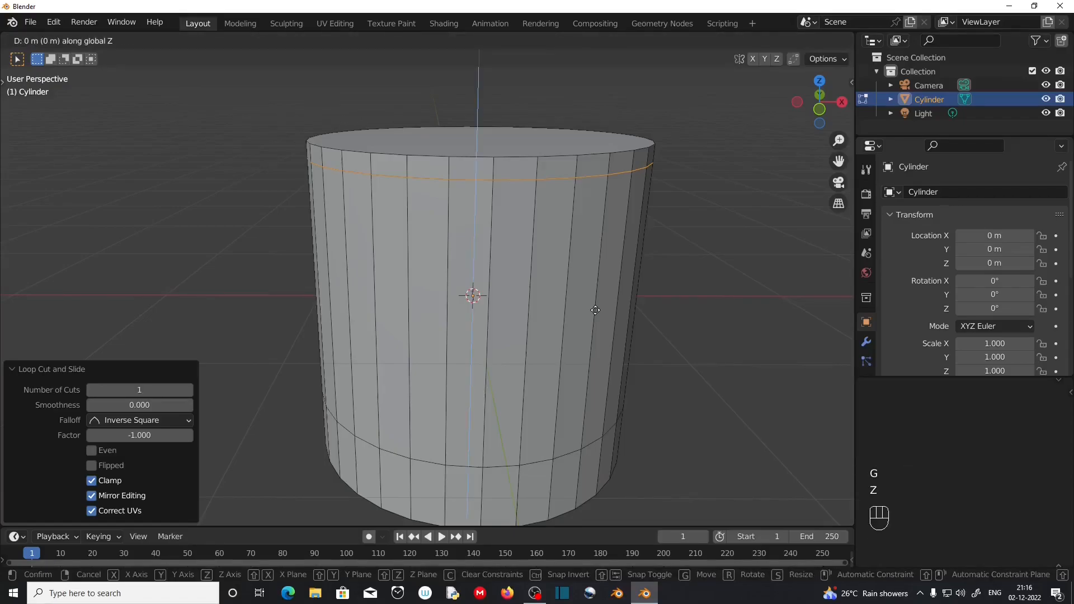
pyautogui.write('-0.6')
pyautogui.press('KP_Enter')
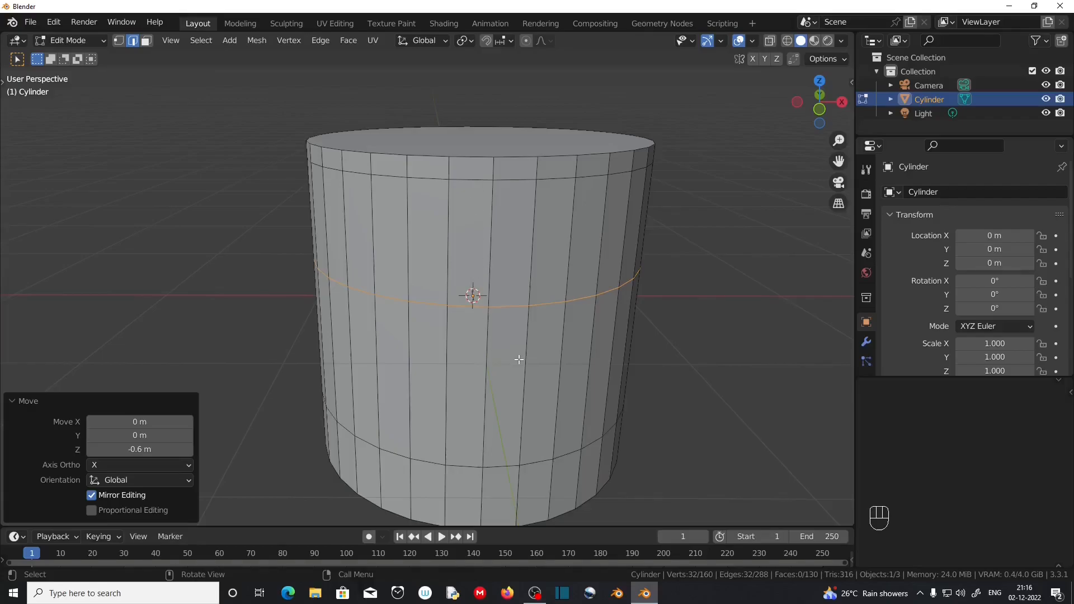
pyautogui.moveTo(519, 360); pyautogui.dragTo(460, 244, button='middle')
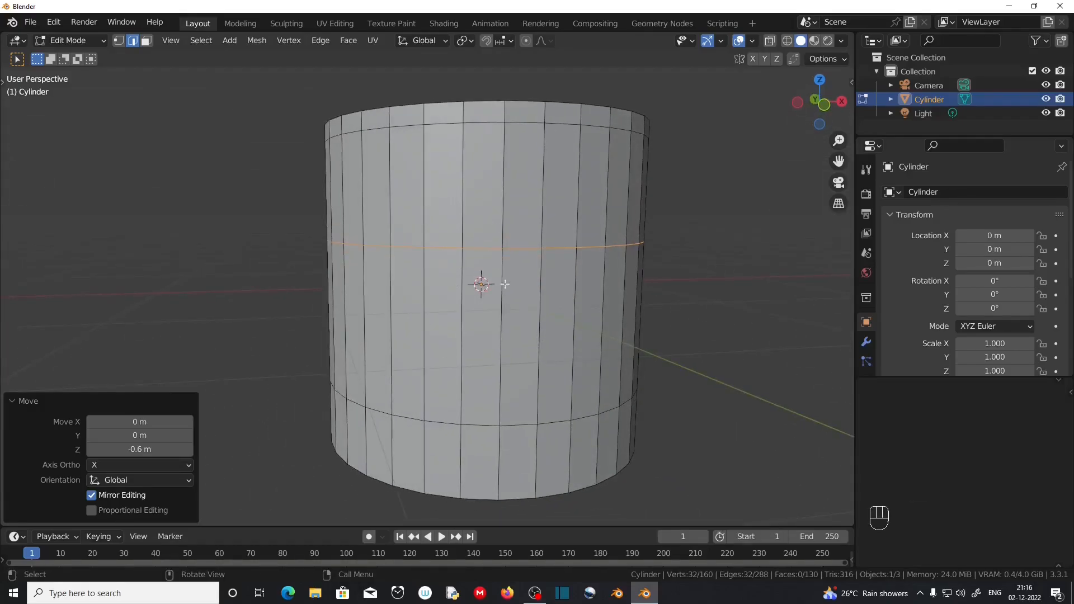
# Add a 2 m cube to the mesh and move it beside the cylinder, about 3.2 m in X, -0.63 m in Y and 0.34 m in Z
pyautogui.scroll(-2, 465, 263)
pyautogui.keyDown('shift'); pyautogui.moveTo(595, 271); pyautogui.dragTo(384, 254, button='middle'); pyautogui.keyUp('shift')
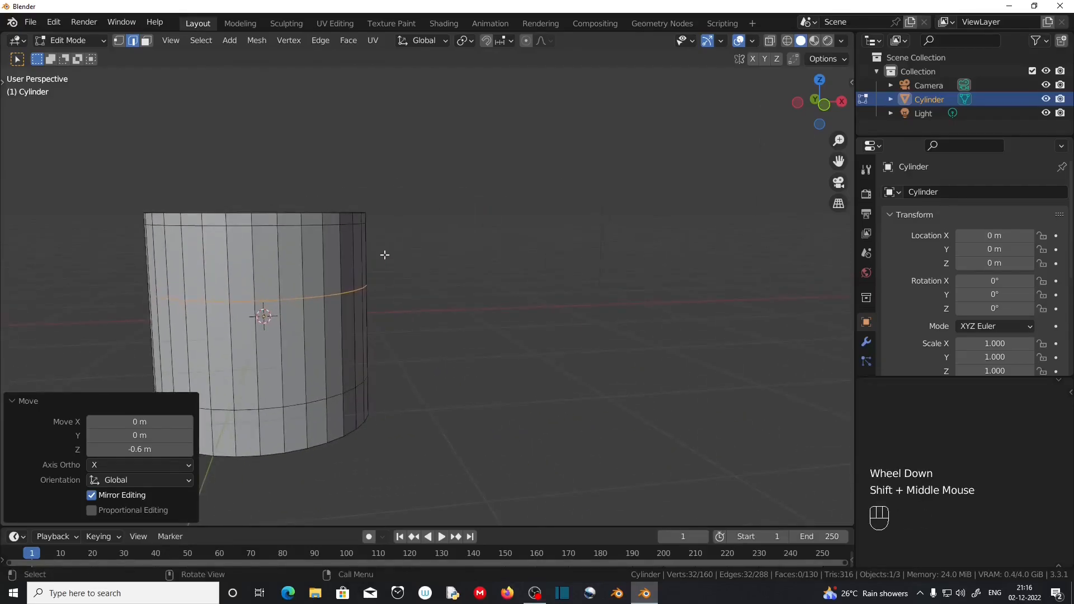
pyautogui.hotkey('shift', 'a')
pyautogui.click(373, 219)
pyautogui.press('g')
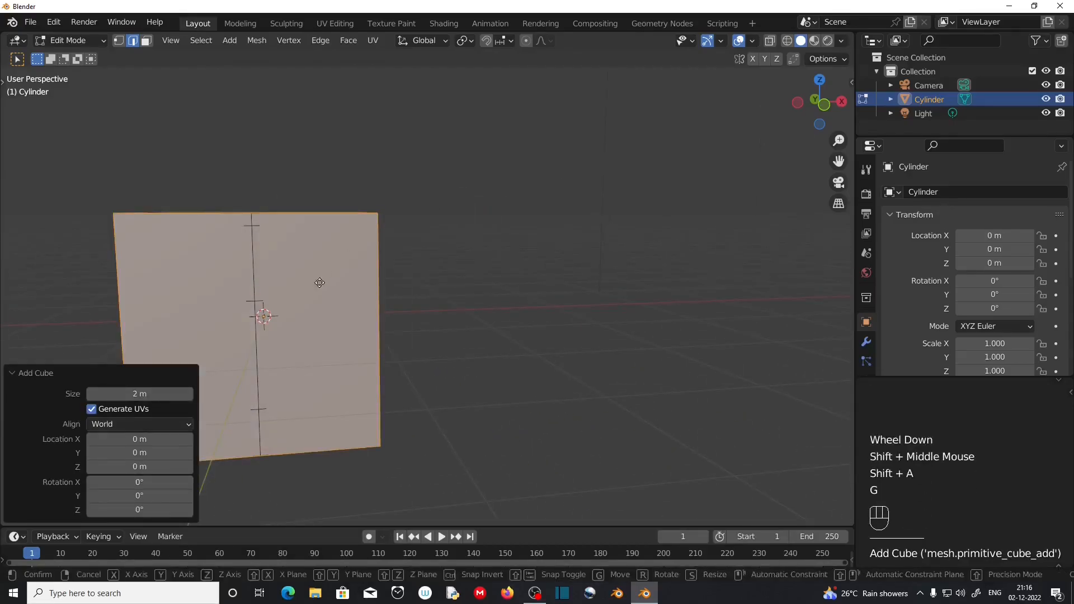
pyautogui.click(653, 245)
pyautogui.moveTo(653, 245); pyautogui.dragTo(590, 315, button='middle')
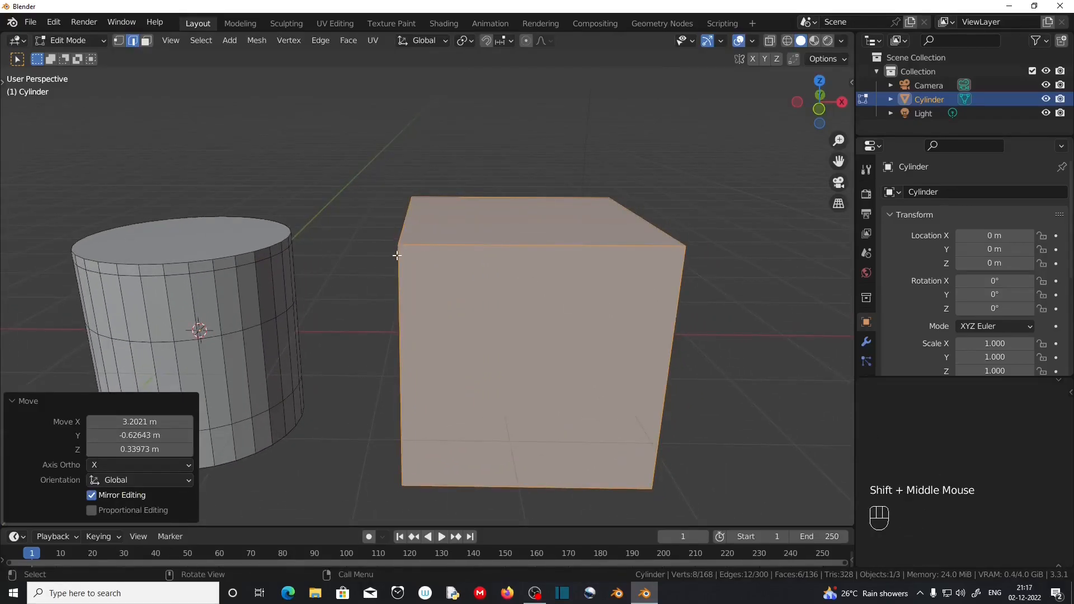
# Add a vertical loop cut on the cube and slide it fully onto the side facing the cylinder, with factor 1
pyautogui.press('ctrl')
pyautogui.hotkey('ctrl', 'r')
pyautogui.click(495, 246)
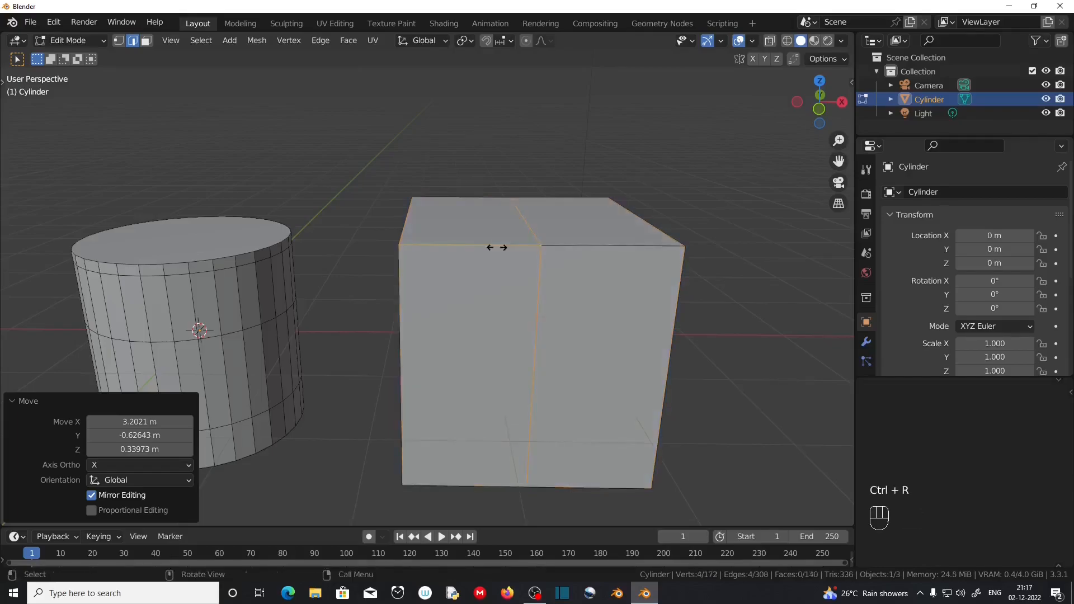
pyautogui.click(306, 240)
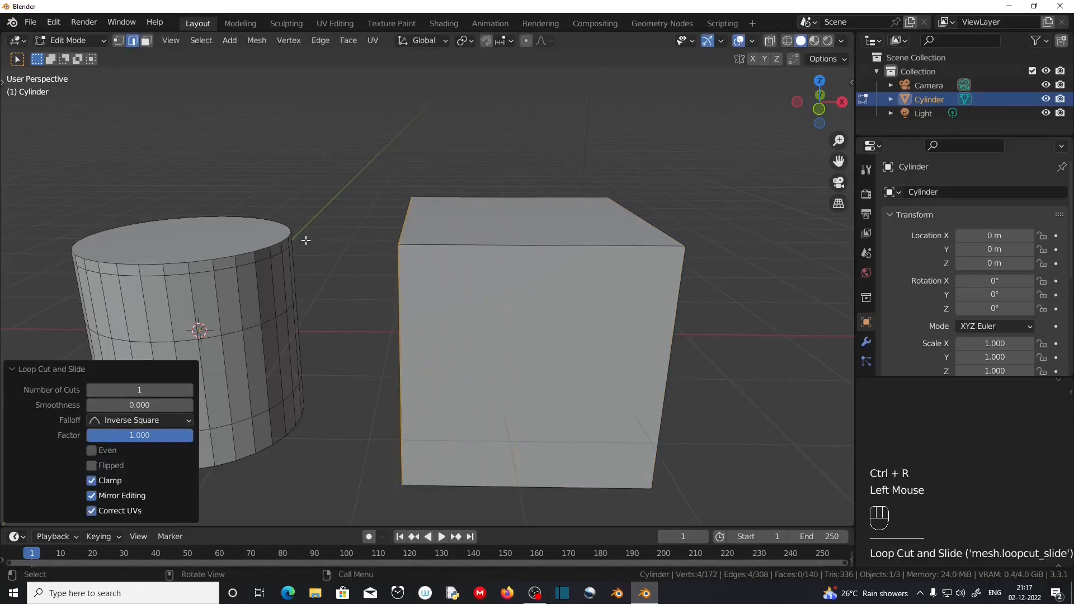
# Move the loop overlapping the cube's side facing the cylinder 0.3 m along the global X axis
pyautogui.press('g')
pyautogui.write('x')
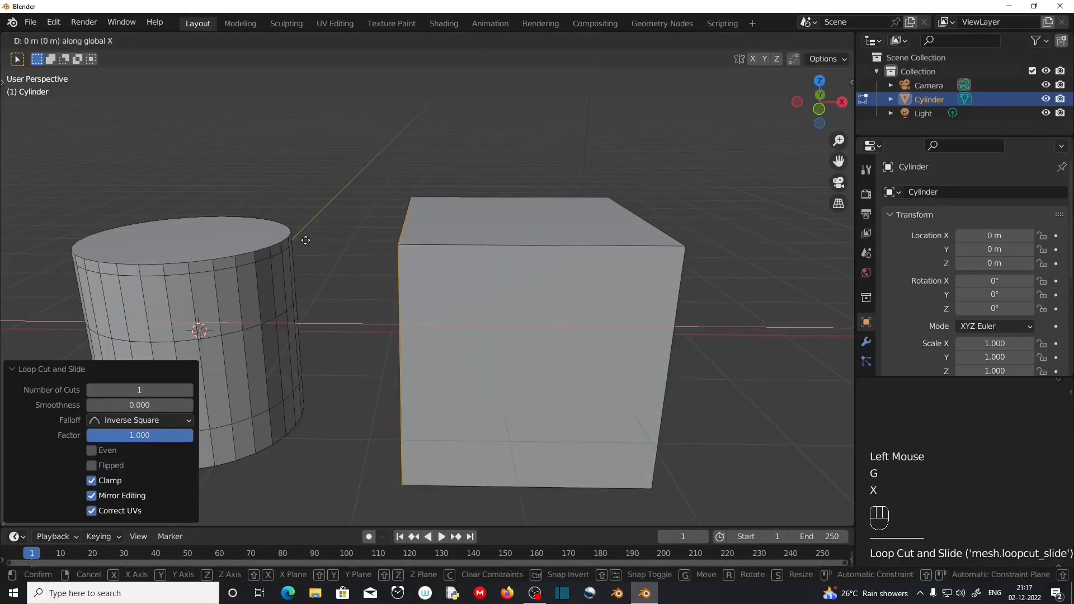
pyautogui.write('-.3')
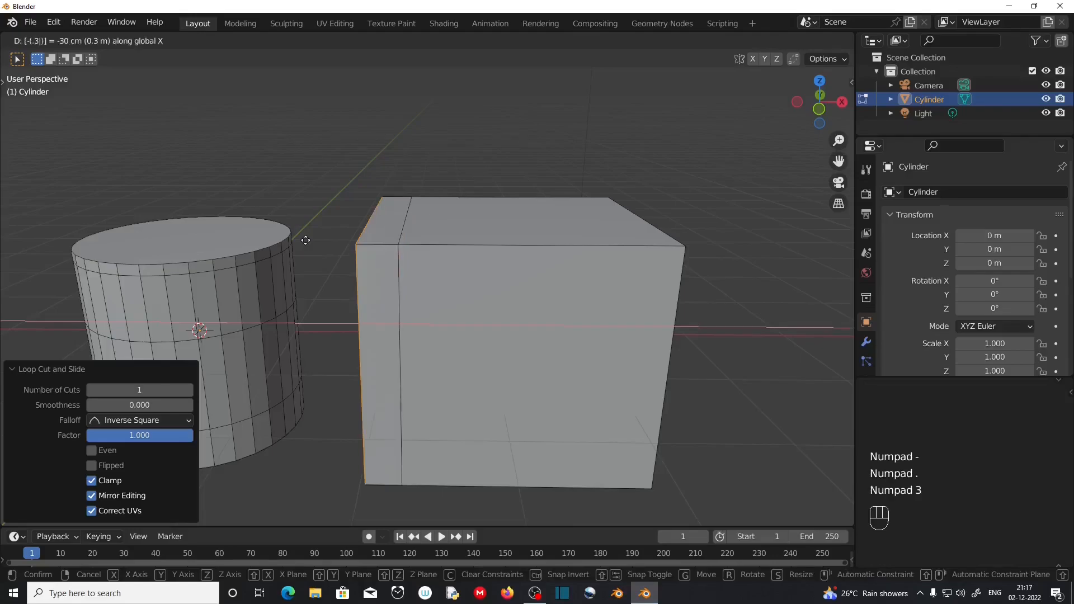
pyautogui.press('KP_Subtract')
pyautogui.click(305, 240)
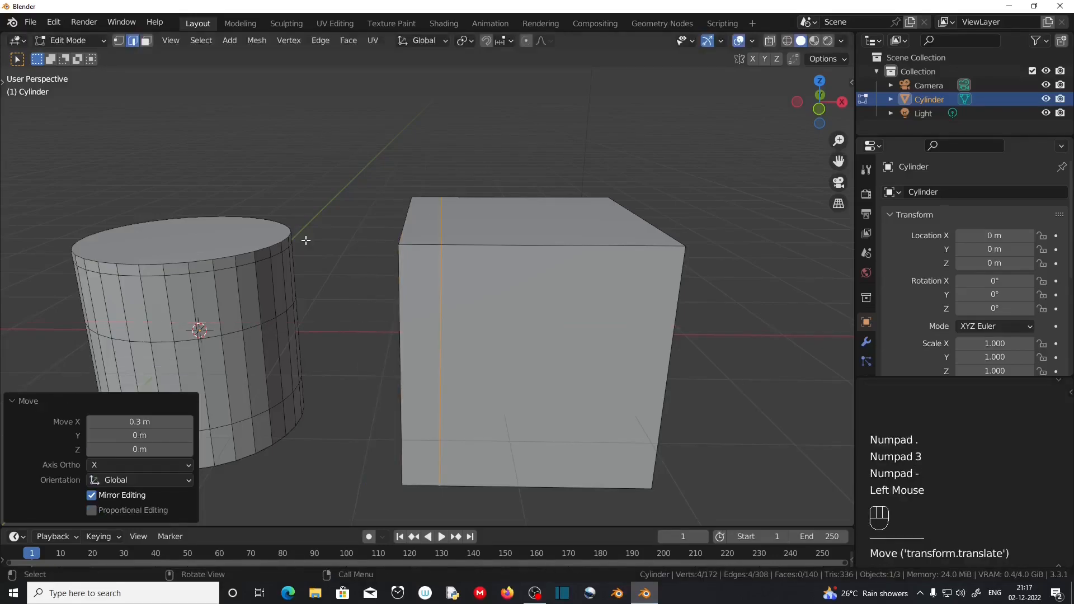
# Add a second vertical loop cut on the cube and slide it fully onto the side away from the cylinder, with factor -1
pyautogui.moveTo(707, 262); pyautogui.dragTo(693, 264, button='middle')
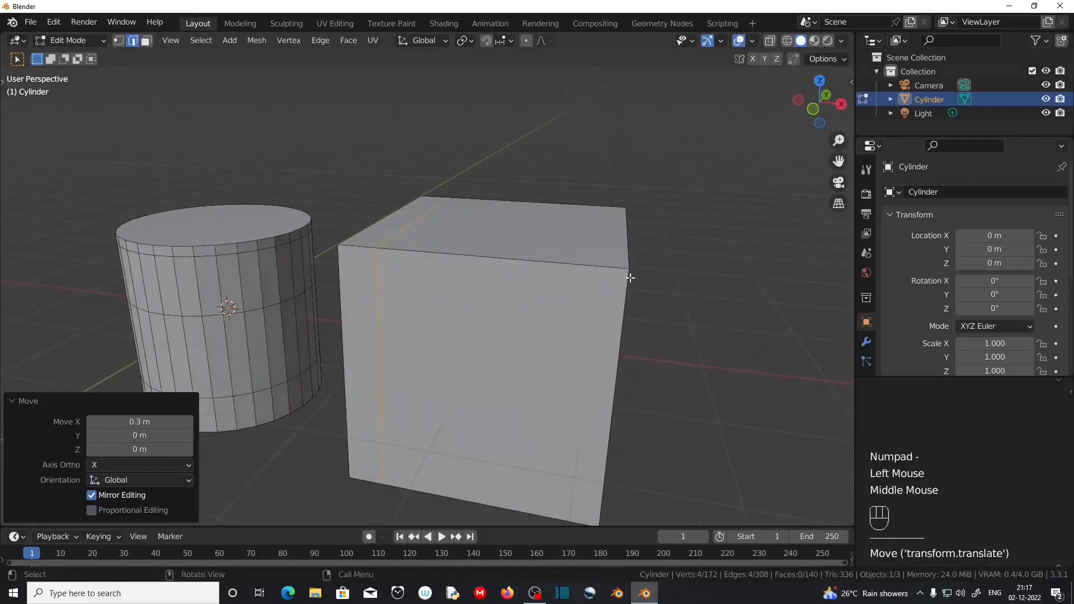
pyautogui.hotkey('ctrl', 'r')
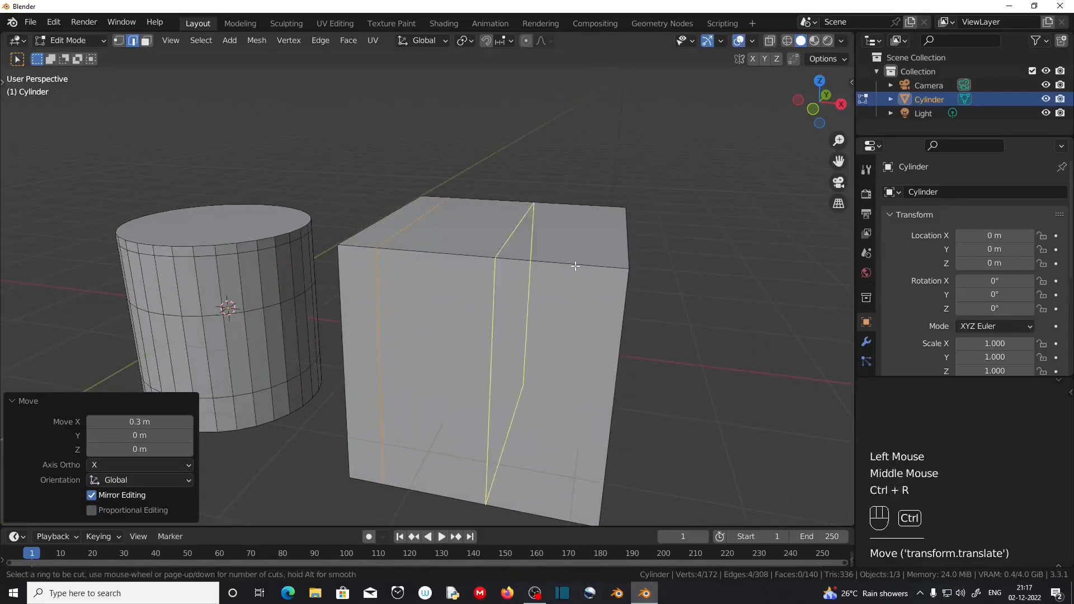
pyautogui.click(575, 266)
pyautogui.click(762, 284)
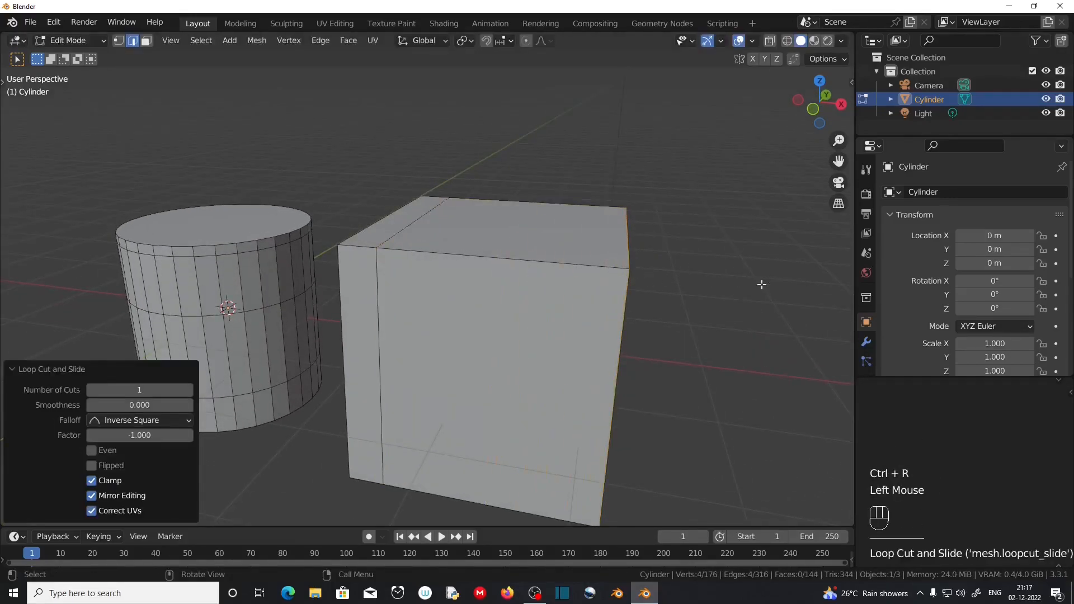
# Move the loop overlapping the cube's far side -0.4 m along the global X axis
pyautogui.press('g')
pyautogui.press('x')
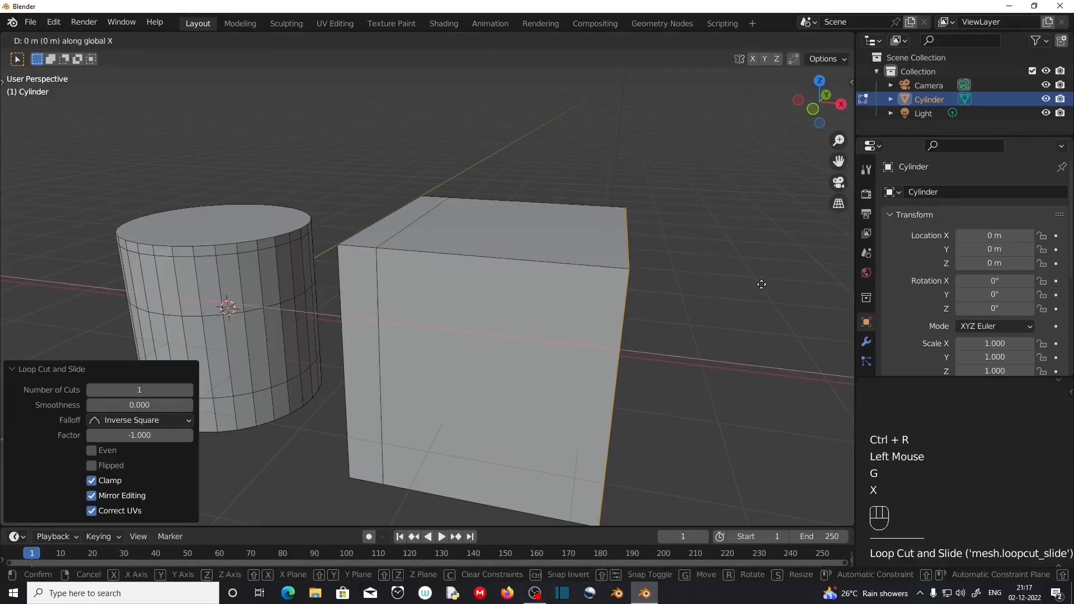
pyautogui.press('KP_Decimal')
pyautogui.press('KP_4')
pyautogui.press('KP_Subtract')
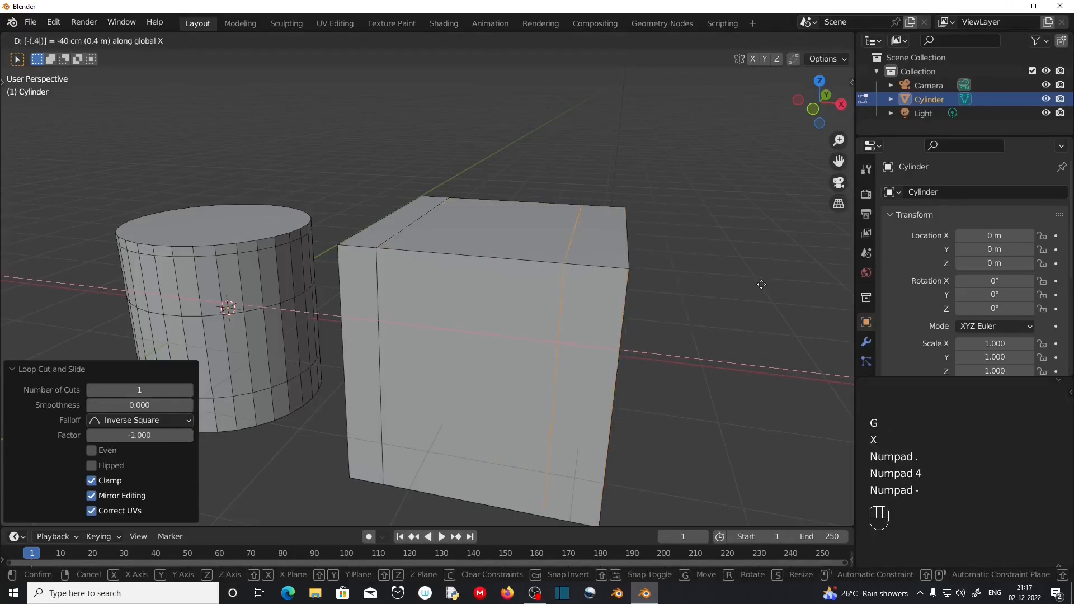
pyautogui.press('KP_Enter')
pyautogui.scroll(1, 642, 290)
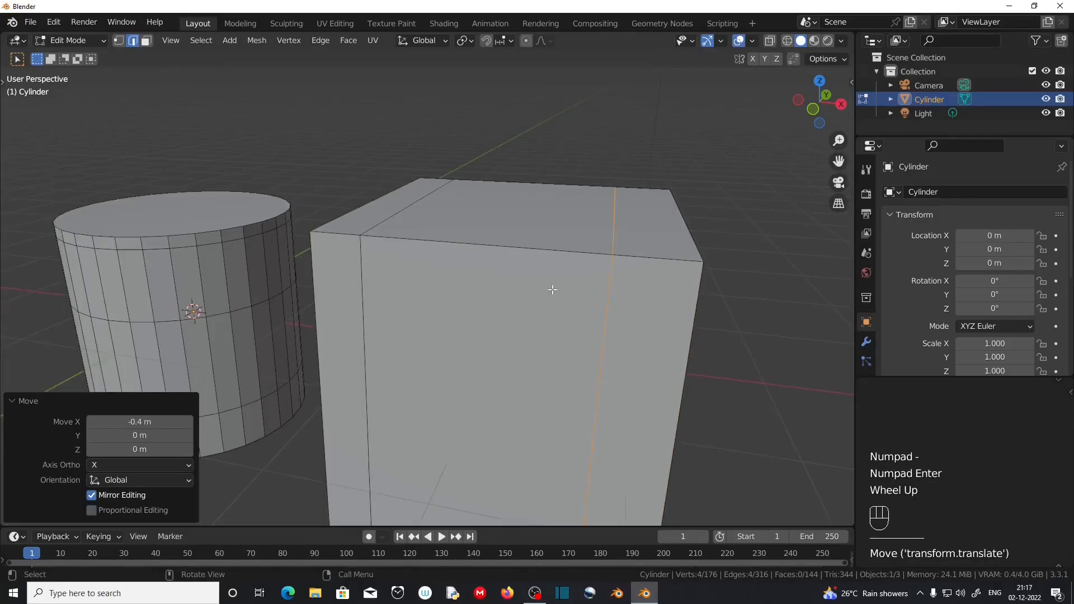
# Leave Edit Mode, delete the cylinder object with its cube, and add a new cube to the scene
pyautogui.press('Tab')
pyautogui.press('Delete')
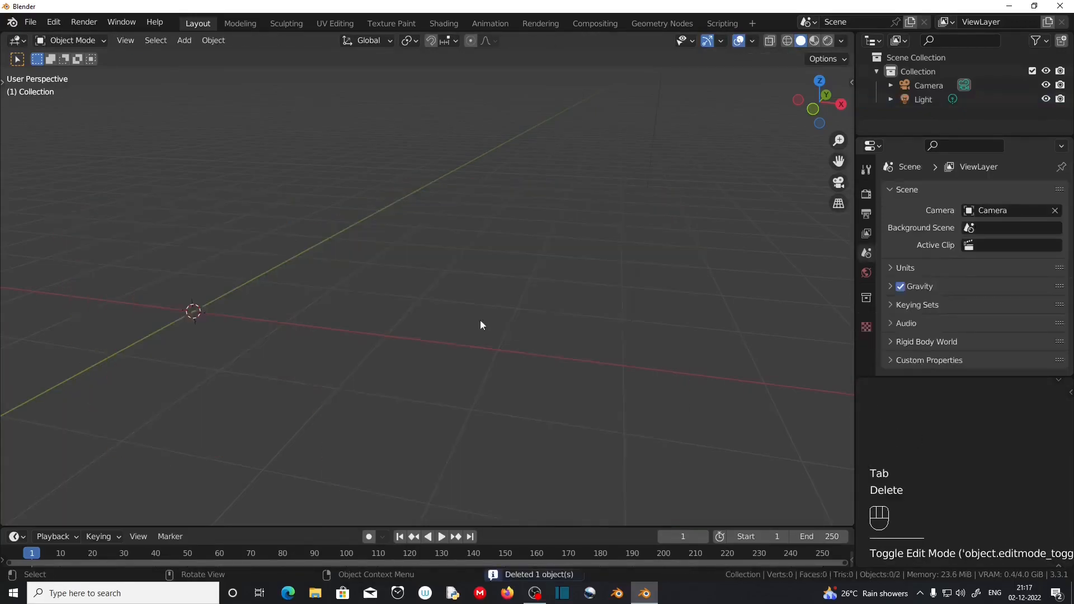
pyautogui.hotkey('shift', 'a')
pyautogui.moveTo(203, 208)
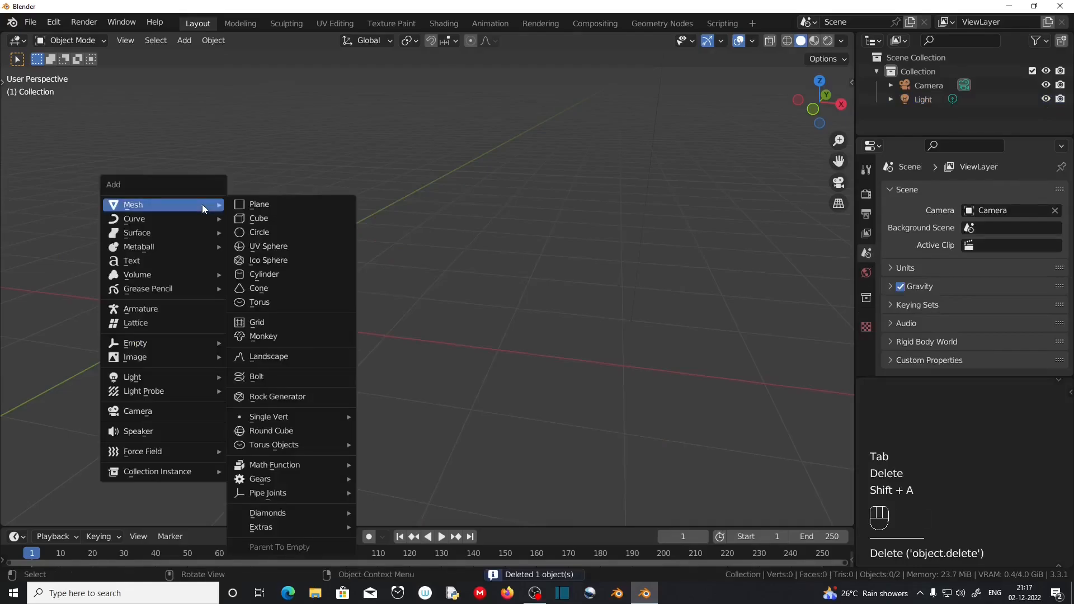
pyautogui.click(259, 219)
pyautogui.keyDown('shift'); pyautogui.moveTo(269, 224); pyautogui.dragTo(414, 230, button='middle'); pyautogui.keyUp('shift')
# Enter Edit Mode on the new cube and switch to vertex selection
pyautogui.press('Tab')
pyautogui.scroll(2, 366, 334)
pyautogui.scroll(-2, 355, 365)
pyautogui.moveTo(366, 335); pyautogui.dragTo(372, 248, button='middle')
pyautogui.click(118, 40)
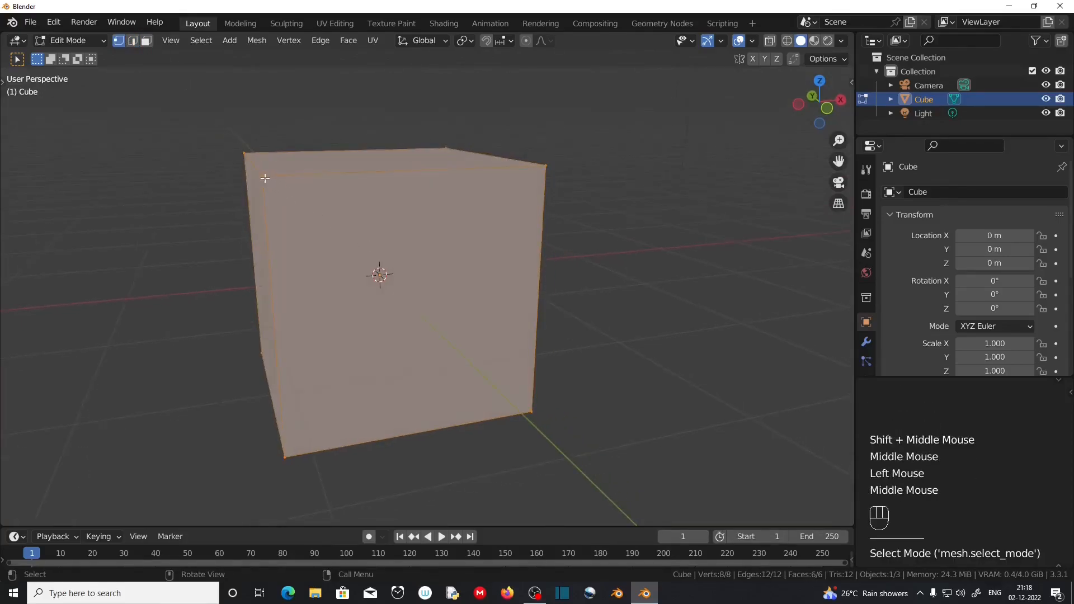
pyautogui.moveTo(377, 361); pyautogui.dragTo(356, 276, button='middle')
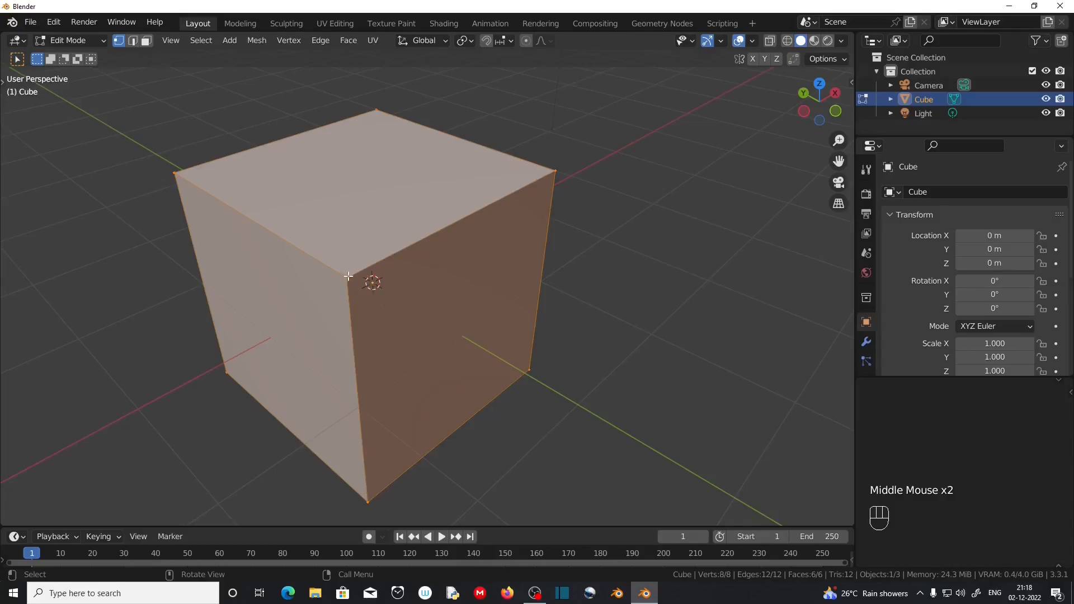
# Add one vertical loop cut through the middle of the cube, keeping it centred with factor 0
pyautogui.press('ctrl')
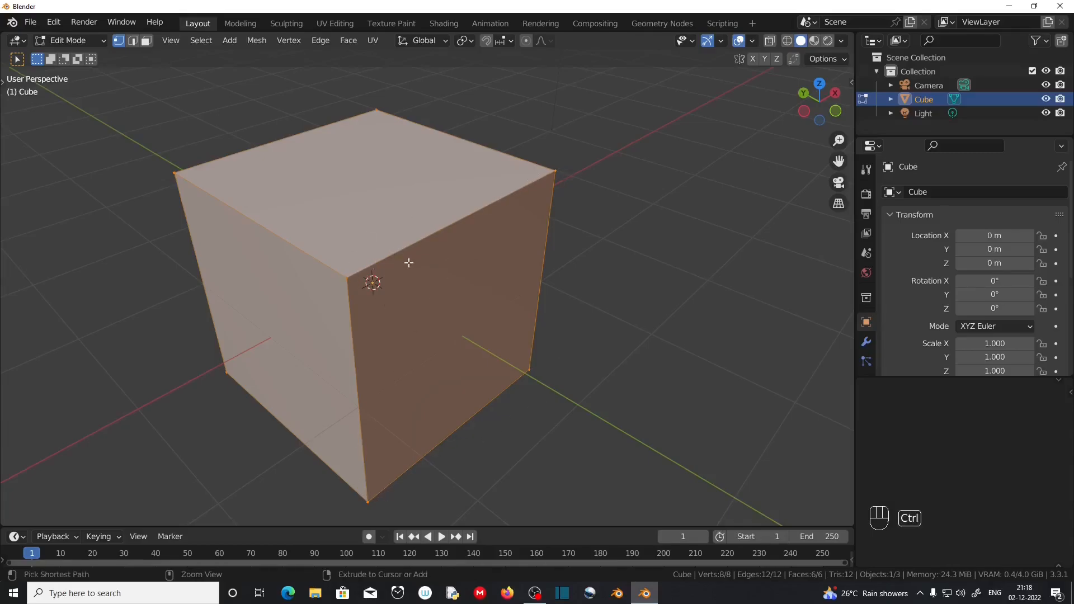
pyautogui.hotkey('ctrl', 'r')
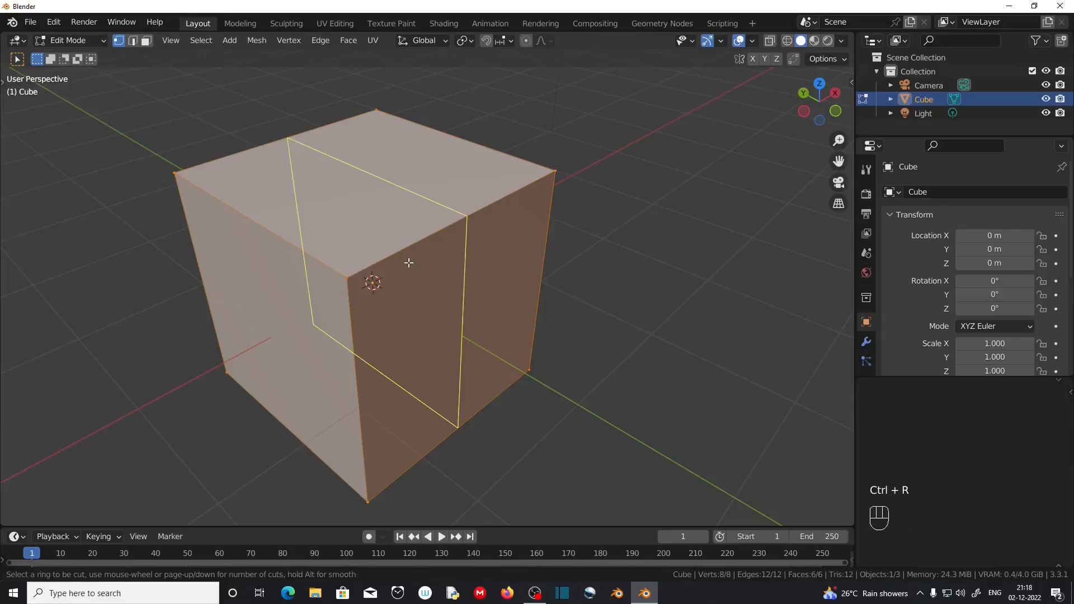
pyautogui.click(409, 263)
pyautogui.rightClick(408, 262)
pyautogui.moveTo(408, 262); pyautogui.dragTo(426, 306, button='middle')
# Add a 1 m radius ico sphere and move it beside the cube, about 3.39 m in X, 0.54 m in Y and -0.12 m in Z
pyautogui.scroll(-2, 455, 331)
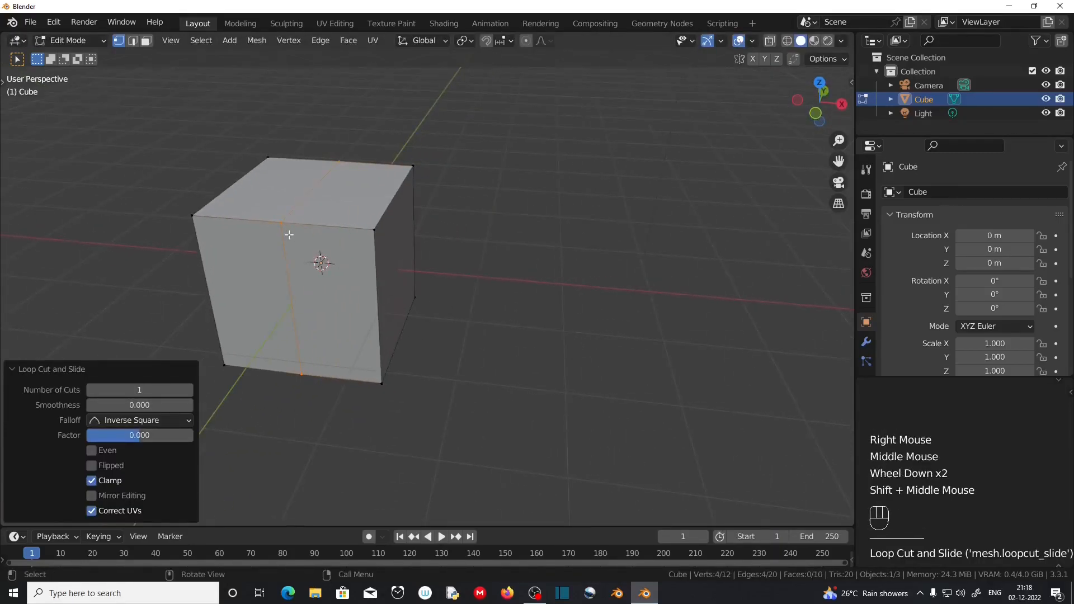
pyautogui.hotkey('shift', 'a')
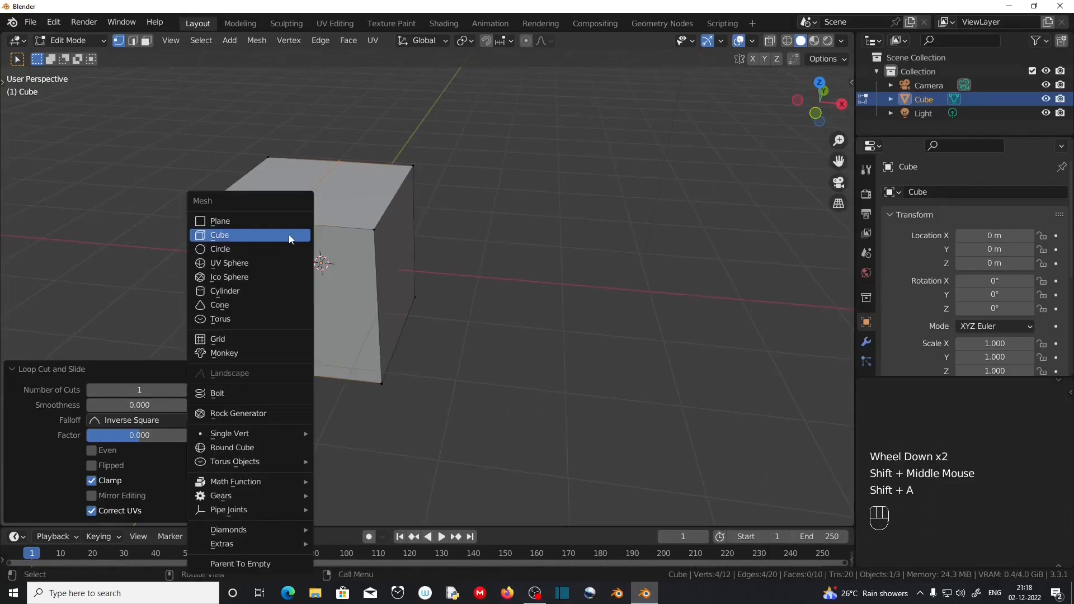
pyautogui.click(281, 277)
pyautogui.press('g')
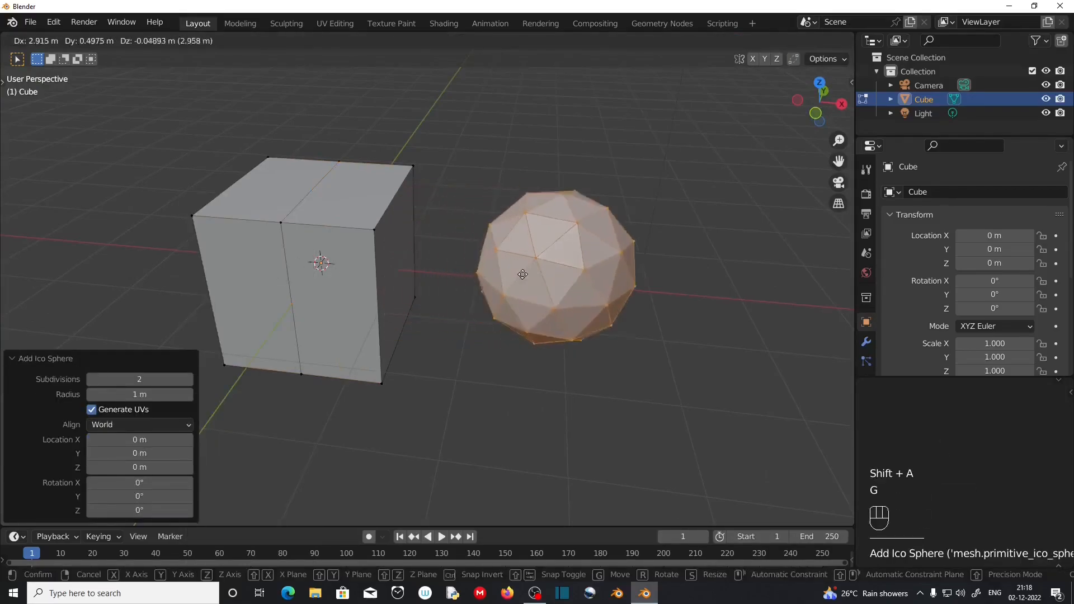
pyautogui.click(546, 279)
# Try to place a loop cut on the triangular faces of the ico sphere
pyautogui.scroll(1, 547, 279)
pyautogui.keyDown('shift'); pyautogui.moveTo(546, 279); pyautogui.dragTo(448, 260, button='middle'); pyautogui.keyUp('shift')
pyautogui.scroll(2, 582, 240)
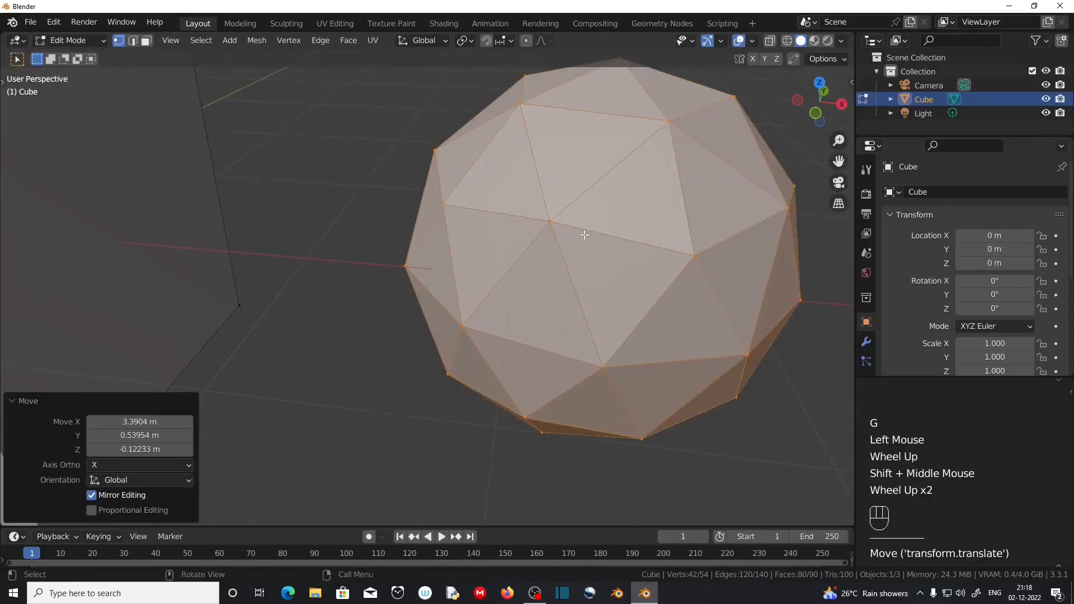
pyautogui.moveTo(611, 270); pyautogui.dragTo(596, 206, button='middle')
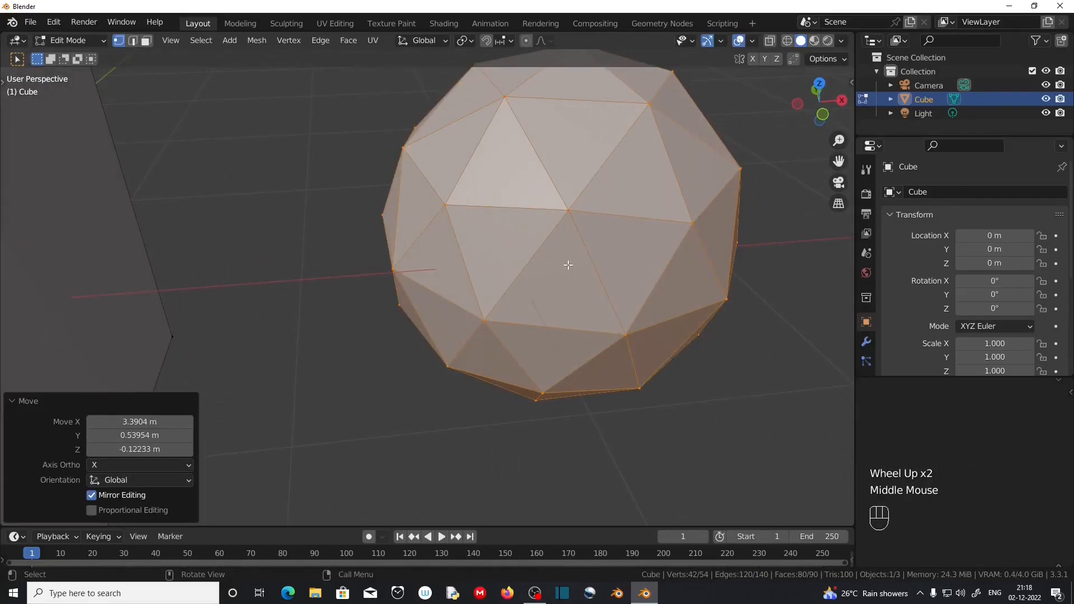
pyautogui.hotkey('ctrl', 'r')
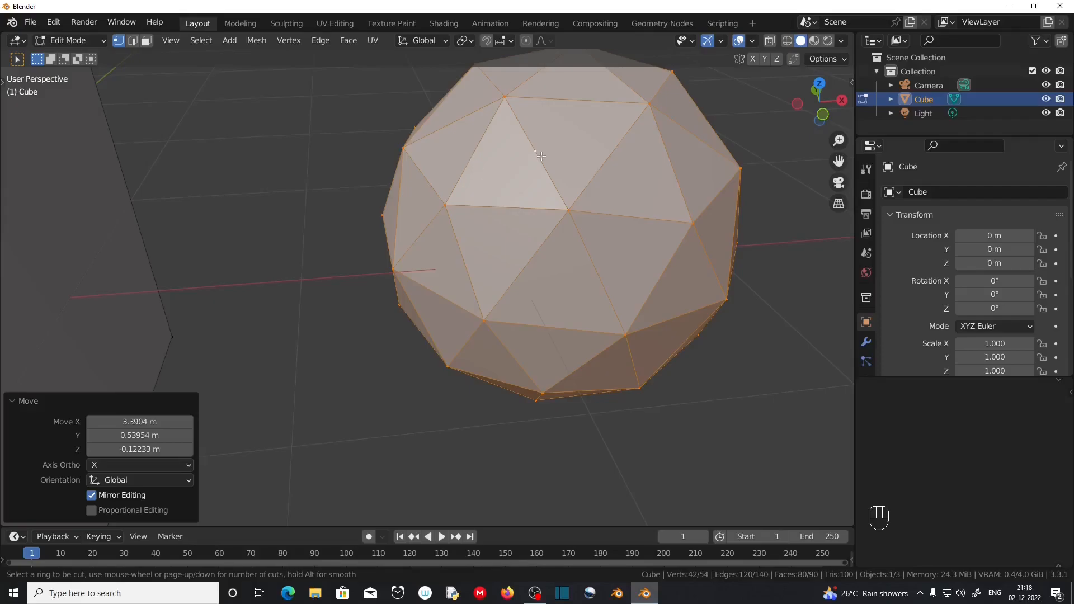
pyautogui.scroll(-2, 554, 209)
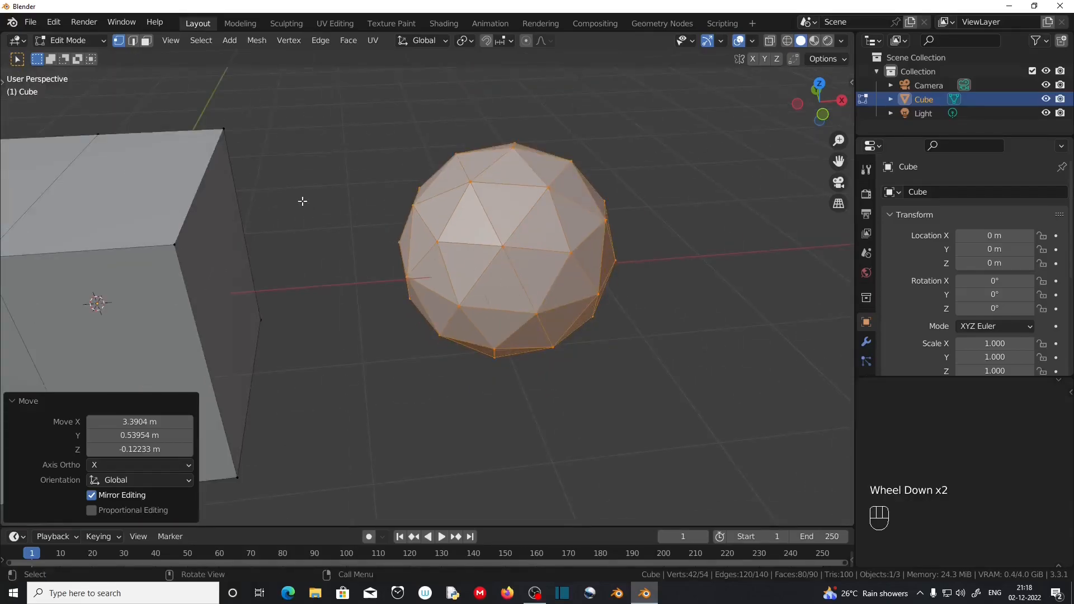
# Add a 1 m radius UV sphere and move it beyond the ico sphere, about 5.52 m in X, -0.53 m in Y and 0.42 m in Z
pyautogui.press('shift')
pyautogui.hotkey('shift', 'a')
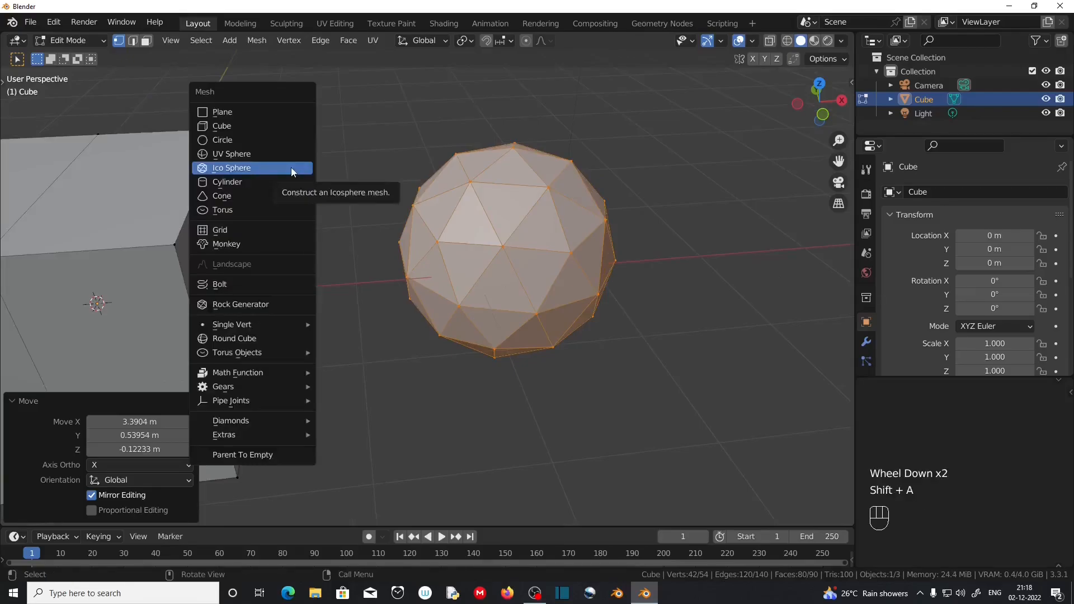
pyautogui.click(287, 148)
pyautogui.press('g')
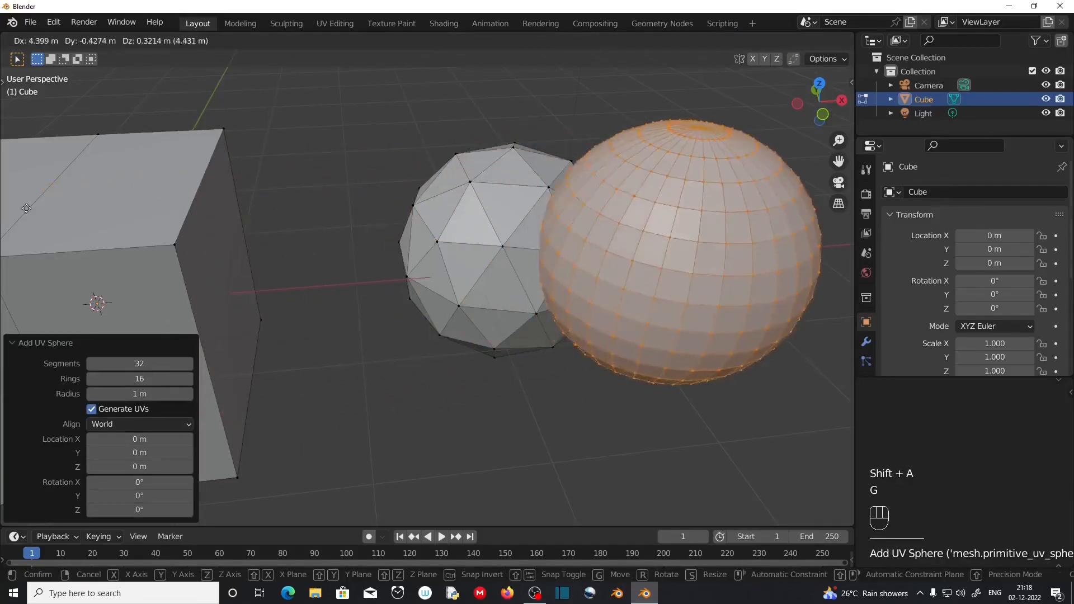
pyautogui.click(311, 376)
# Add one vertical loop cut down the front of the UV sphere, keeping it centred with factor 0
pyautogui.keyDown('shift'); pyautogui.moveTo(310, 376); pyautogui.dragTo(343, 380, button='middle'); pyautogui.keyUp('shift')
pyautogui.scroll(1, 343, 380)
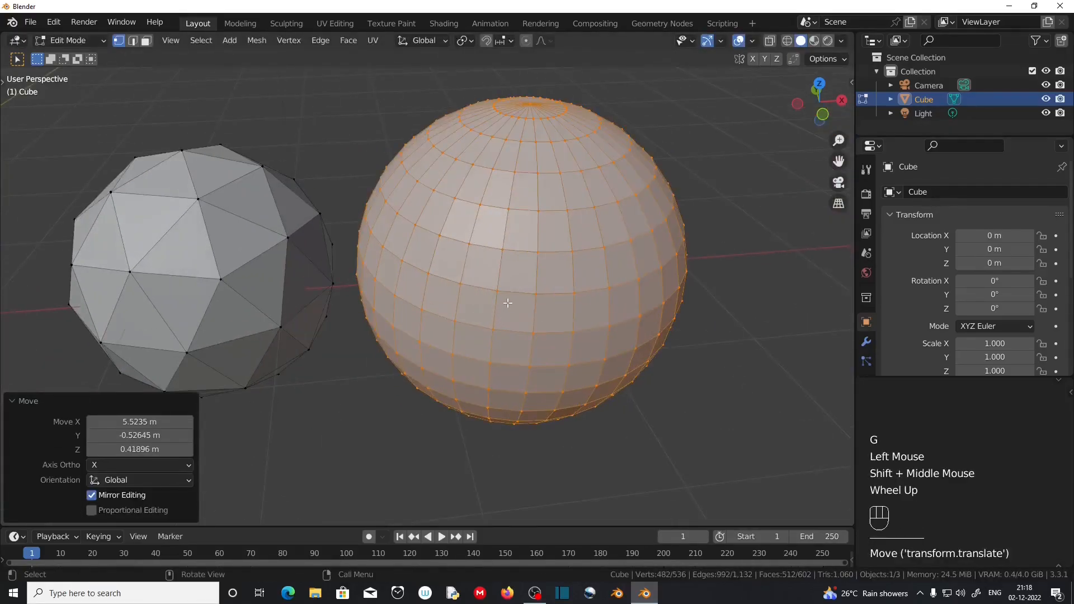
pyautogui.hotkey('ctrl', 'r')
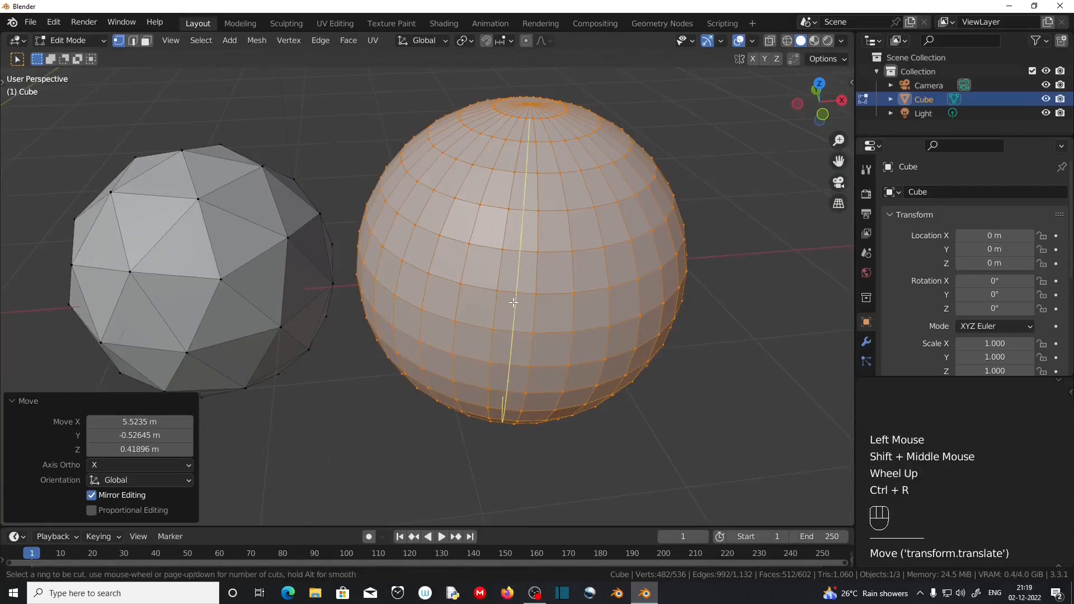
pyautogui.click(514, 303)
pyautogui.rightClick(513, 303)
# Examine where the vertical loop cut ends near the triangular faces at the UV sphere's top pole
pyautogui.moveTo(513, 302); pyautogui.dragTo(483, 351, button='middle')
pyautogui.scroll(2, 547, 421)
pyautogui.scroll(-2, 547, 420)
pyautogui.scroll(3, 553, 345)
pyautogui.scroll(-1, 554, 345)
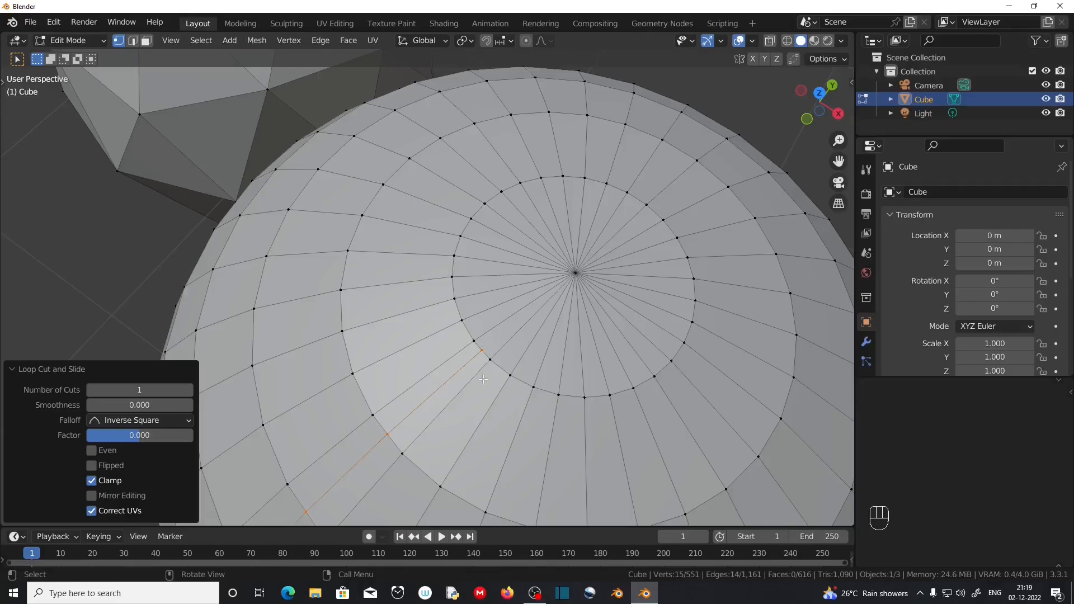
pyautogui.scroll(-3, 484, 380)
pyautogui.moveTo(483, 380); pyautogui.dragTo(570, 303, button='middle')
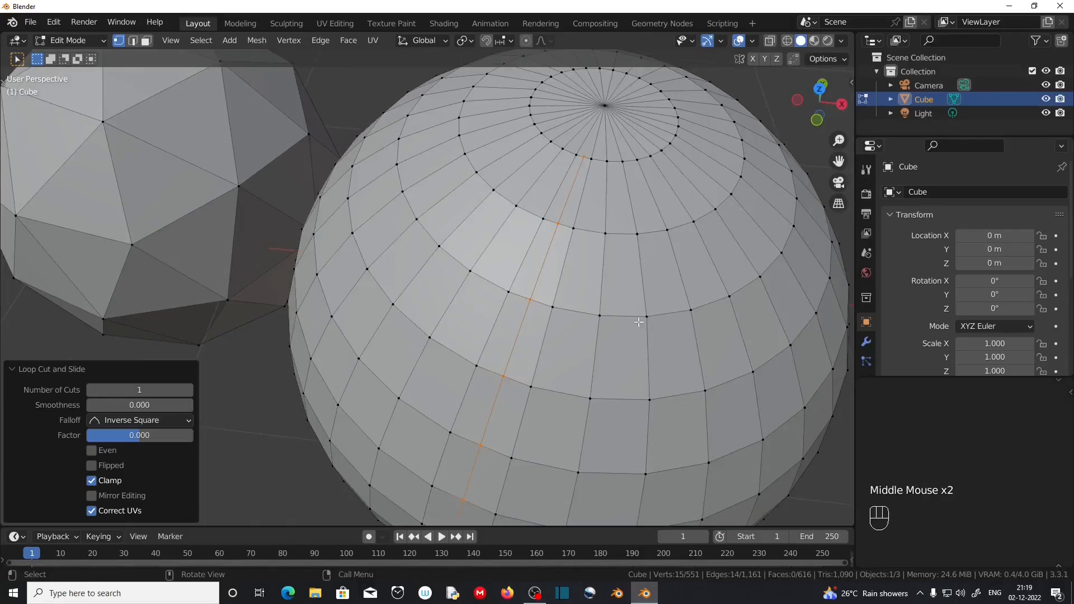
# Add a horizontal loop cut around the UV sphere and slide it to a factor of about -0.197
pyautogui.hotkey('ctrl', 'r')
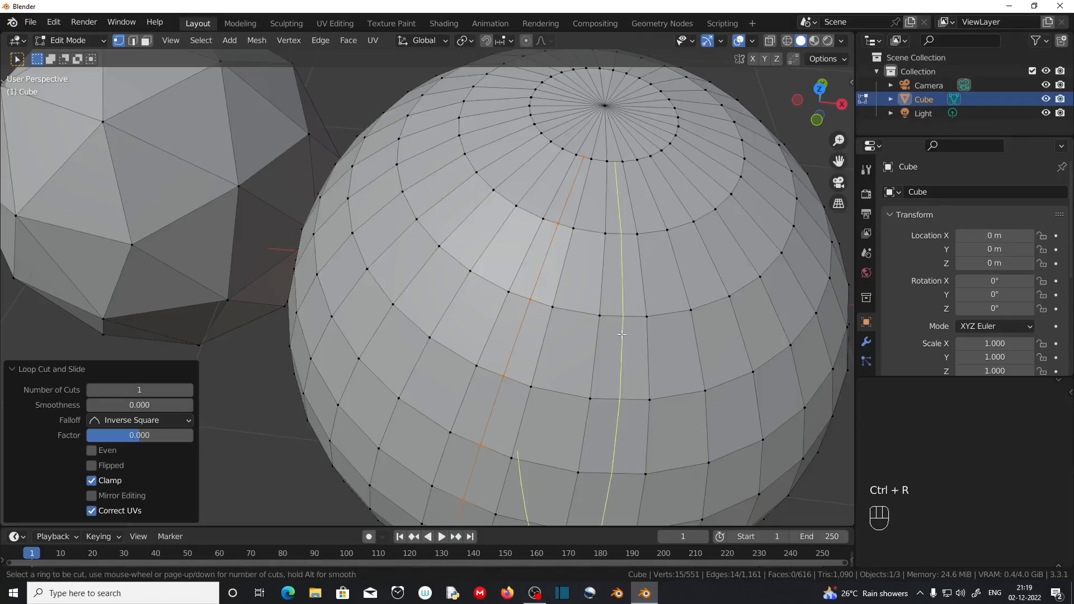
pyautogui.click(644, 439)
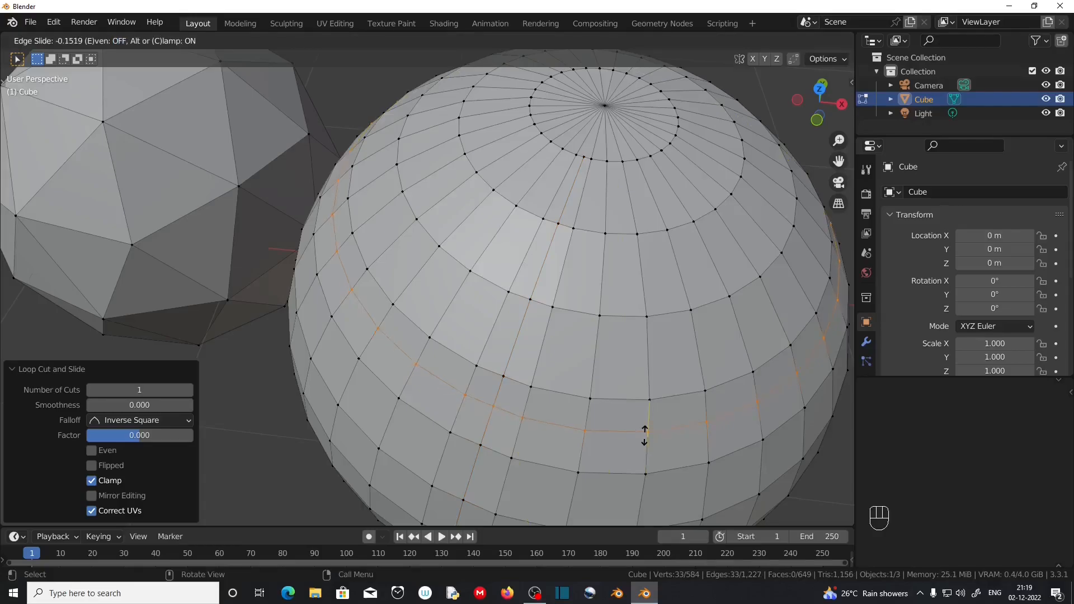
pyautogui.click(644, 434)
# Try a loop cut through the triangular faces around the UV sphere's top pole and inspect the mesh there
pyautogui.moveTo(645, 434); pyautogui.dragTo(535, 388, button='middle')
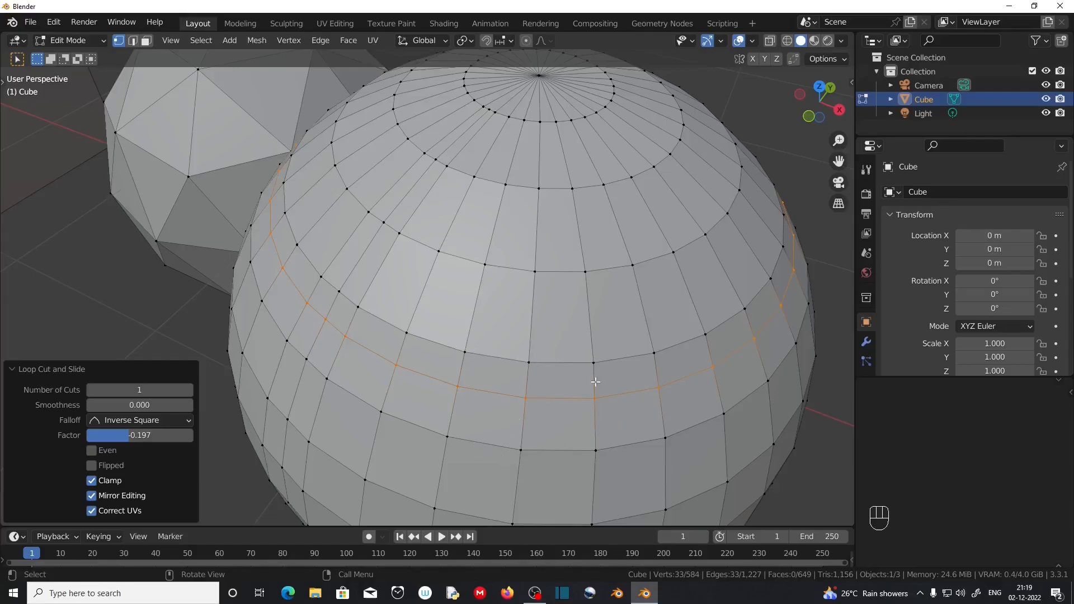
pyautogui.moveTo(582, 381); pyautogui.dragTo(577, 361, button='middle')
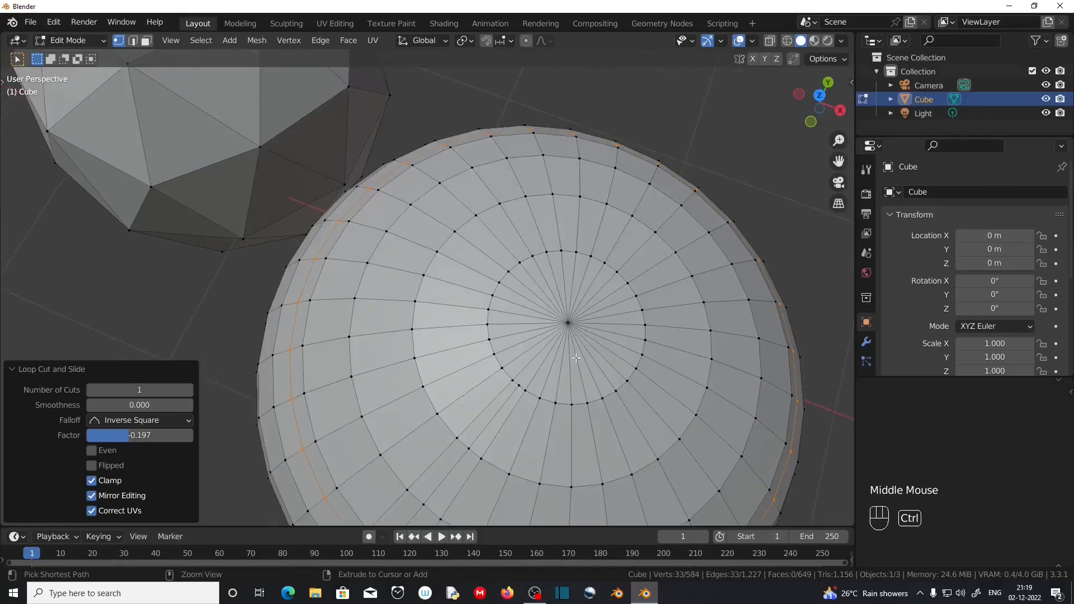
pyautogui.hotkey('ctrl', 'r')
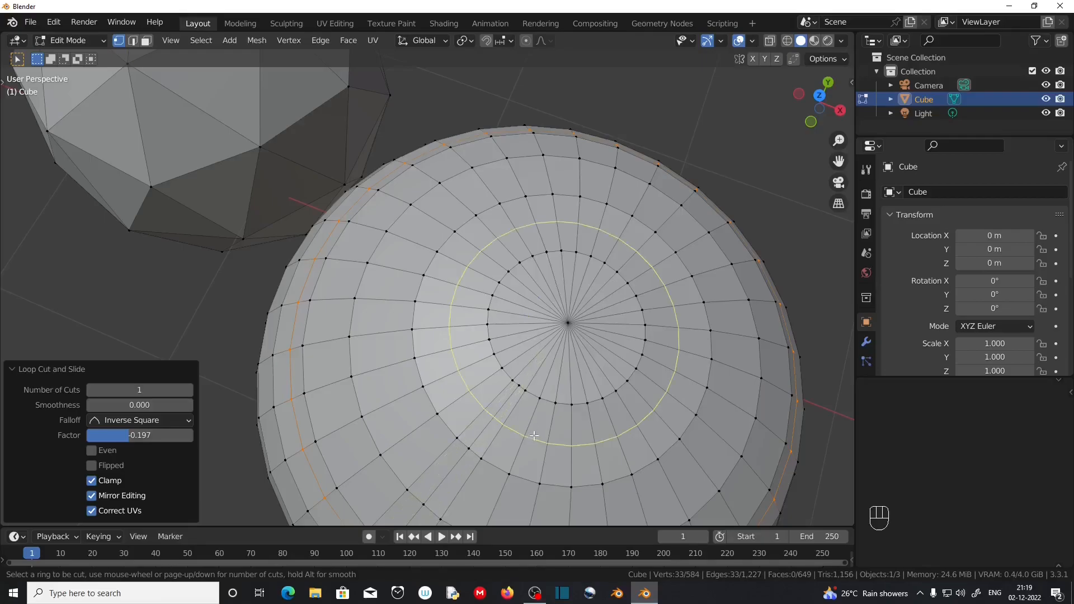
pyautogui.click(565, 385)
pyautogui.scroll(-2, 566, 442)
pyautogui.moveTo(566, 441); pyautogui.dragTo(567, 428, button='middle')
pyautogui.scroll(2, 566, 428)
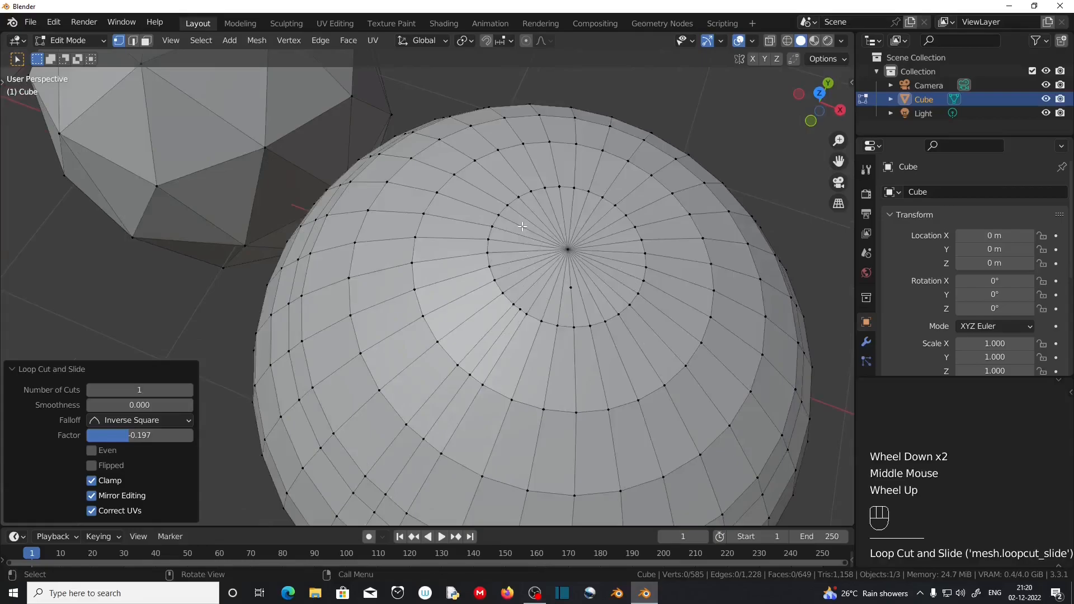
pyautogui.scroll(-2, 319, 221)
pyautogui.moveTo(319, 222); pyautogui.dragTo(487, 329, button='middle')
pyautogui.scroll(-1, 593, 353)
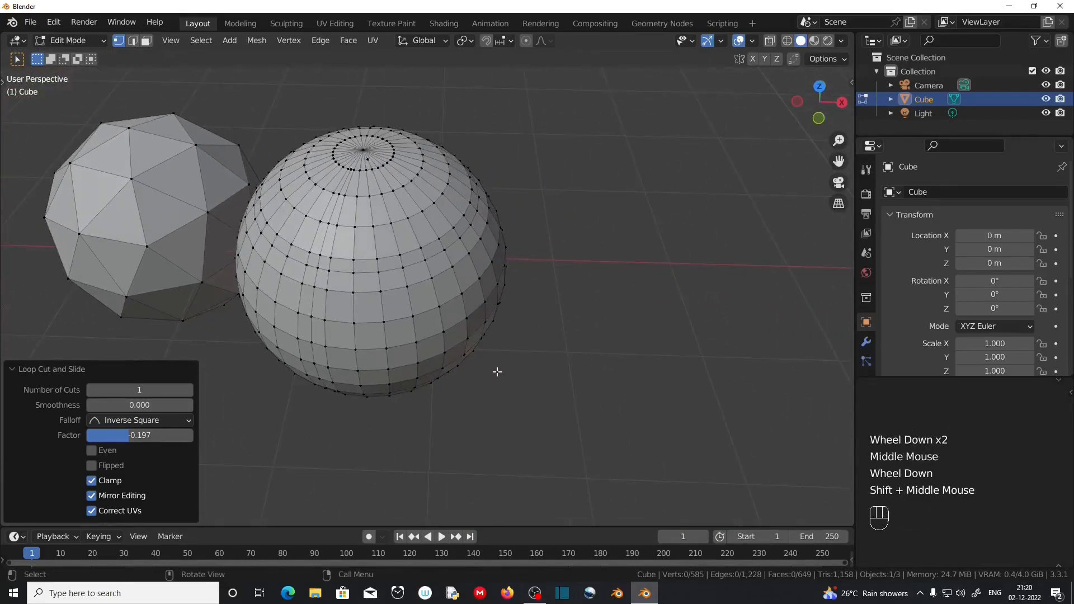
# Add a cylinder with 32 vertices to the mesh and move it about 8.3 m along X, beyond the UV sphere
pyautogui.scroll(-1, 469, 346)
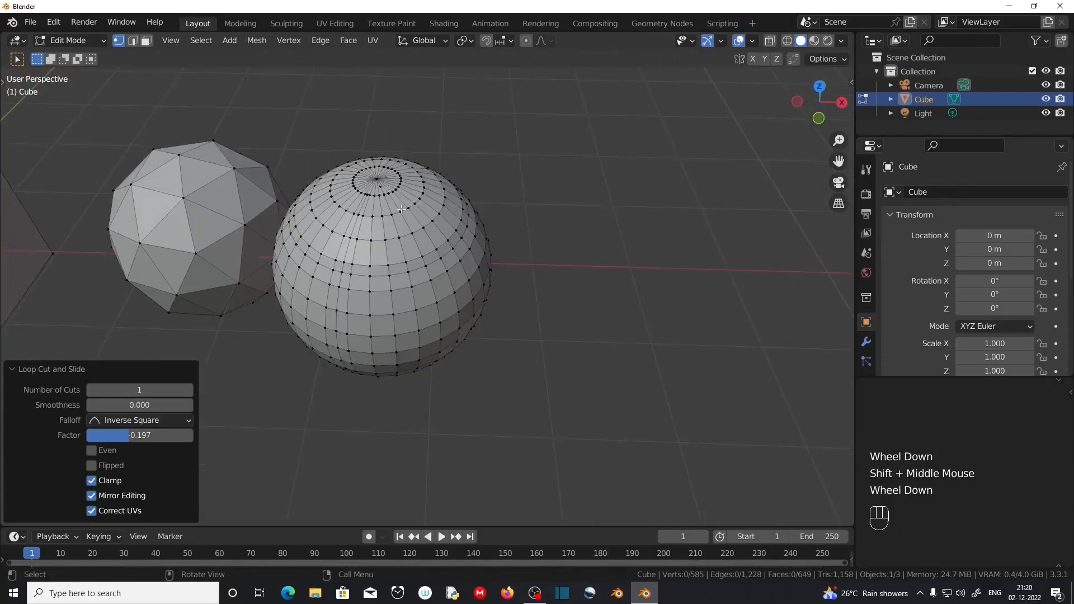
pyautogui.hotkey('shift', 'a')
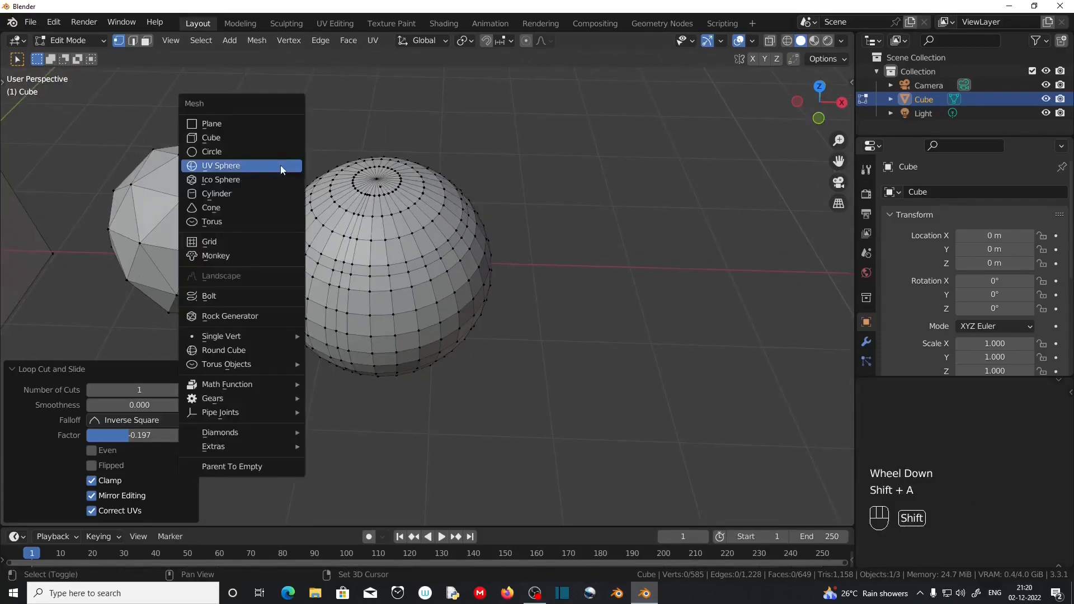
pyautogui.click(260, 194)
pyautogui.press('g')
pyautogui.press('x')
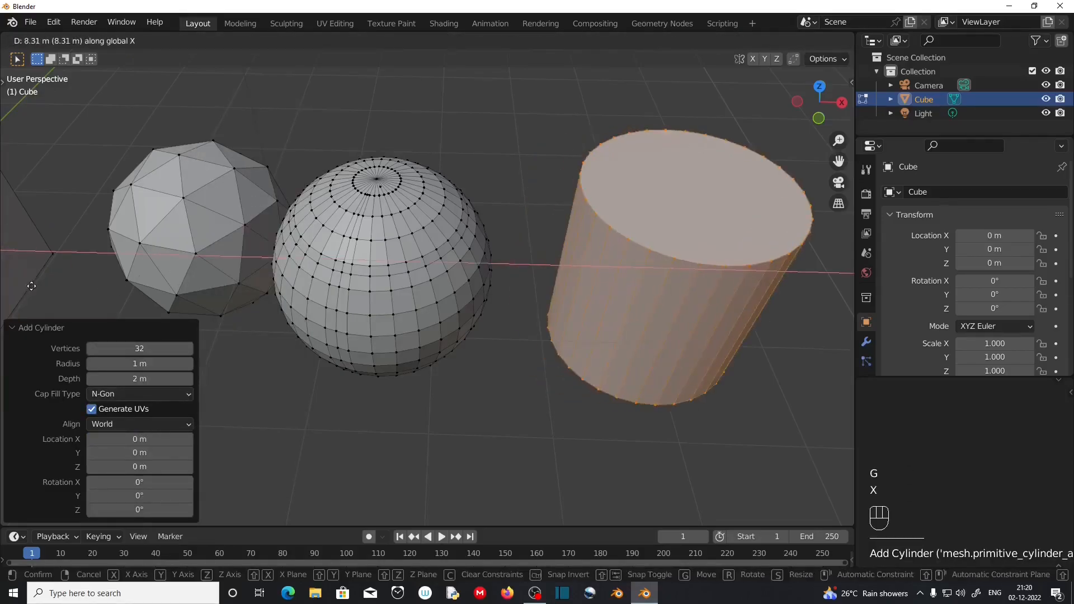
pyautogui.click(42, 287)
# Add one vertical loop cut to a side face of the cylinder, keeping it centred with factor 0
pyautogui.keyDown('shift'); pyautogui.moveTo(484, 324); pyautogui.dragTo(345, 323, button='middle'); pyautogui.keyUp('shift')
pyautogui.scroll(2, 428, 357)
pyautogui.moveTo(429, 357); pyautogui.dragTo(557, 234, button='middle')
pyautogui.click(673, 309)
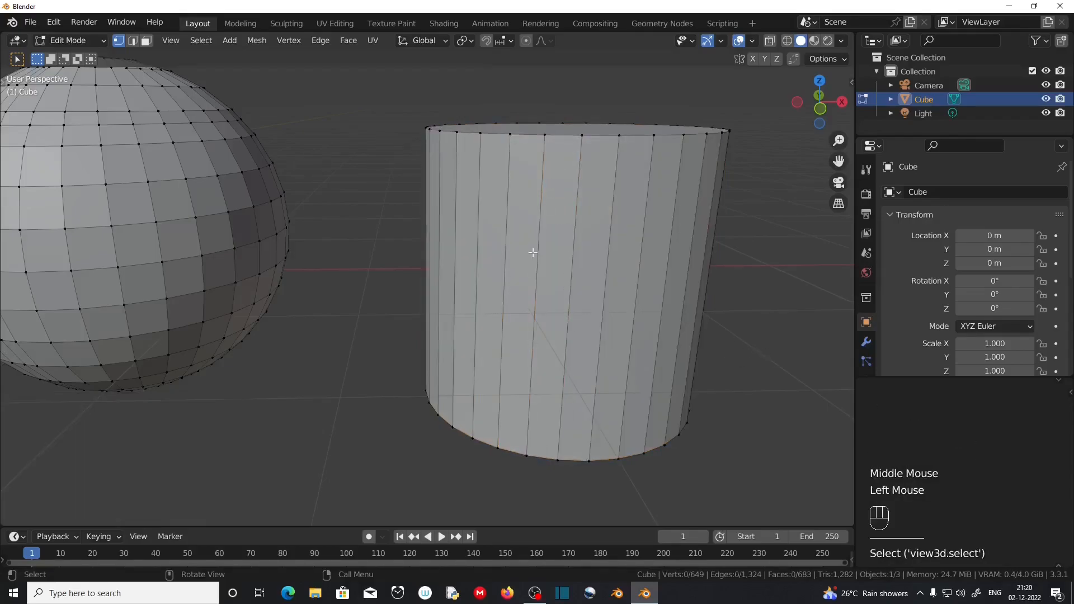
pyautogui.hotkey('ctrl', 'r')
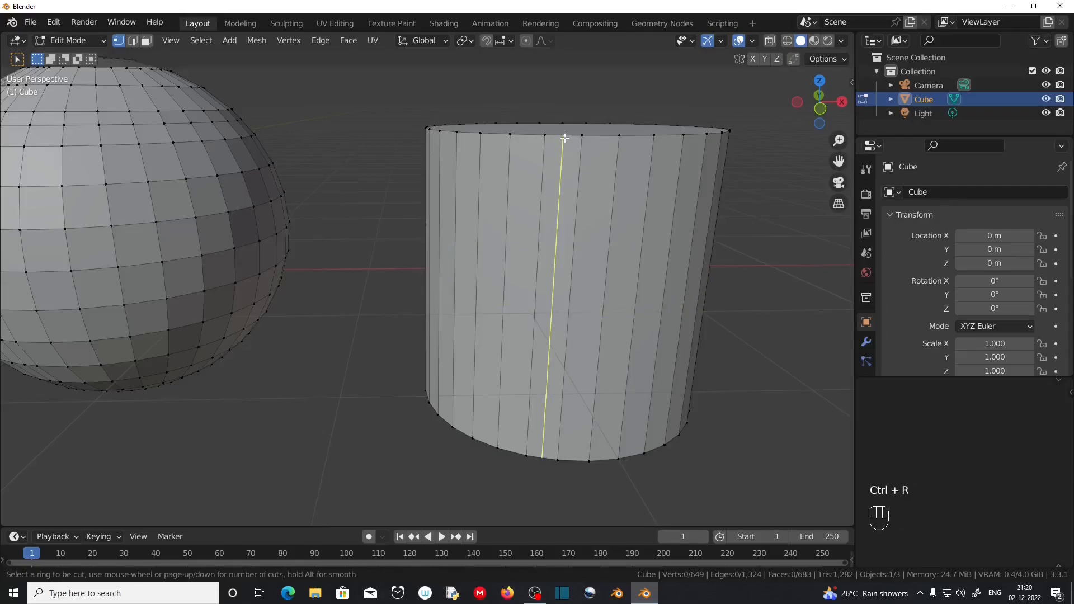
pyautogui.click(565, 138)
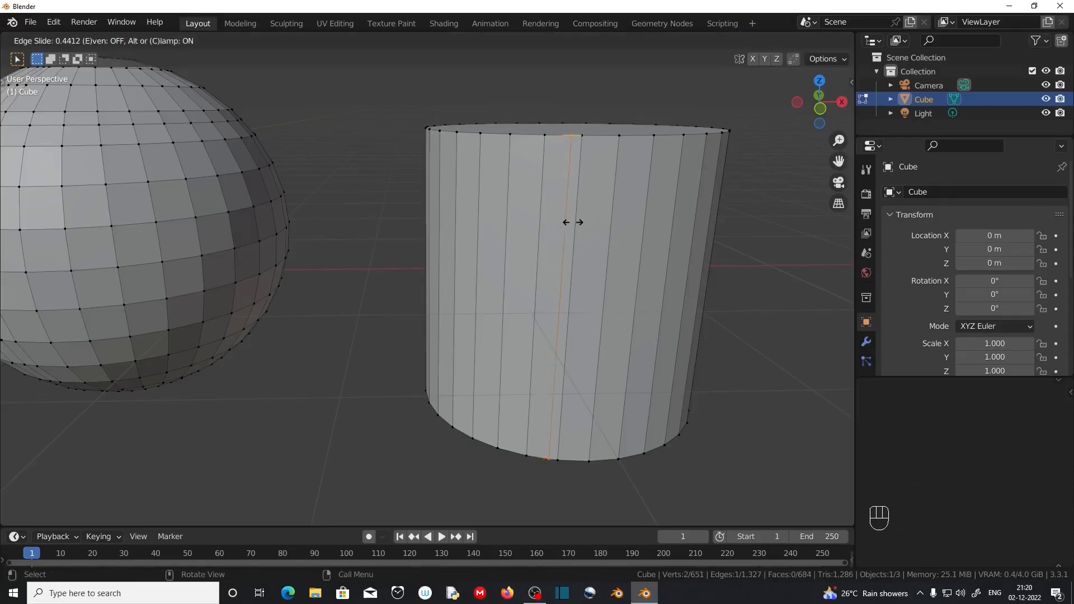
pyautogui.rightClick(557, 195)
pyautogui.moveTo(557, 195); pyautogui.dragTo(612, 265, button='middle')
pyautogui.scroll(-1, 584, 269)
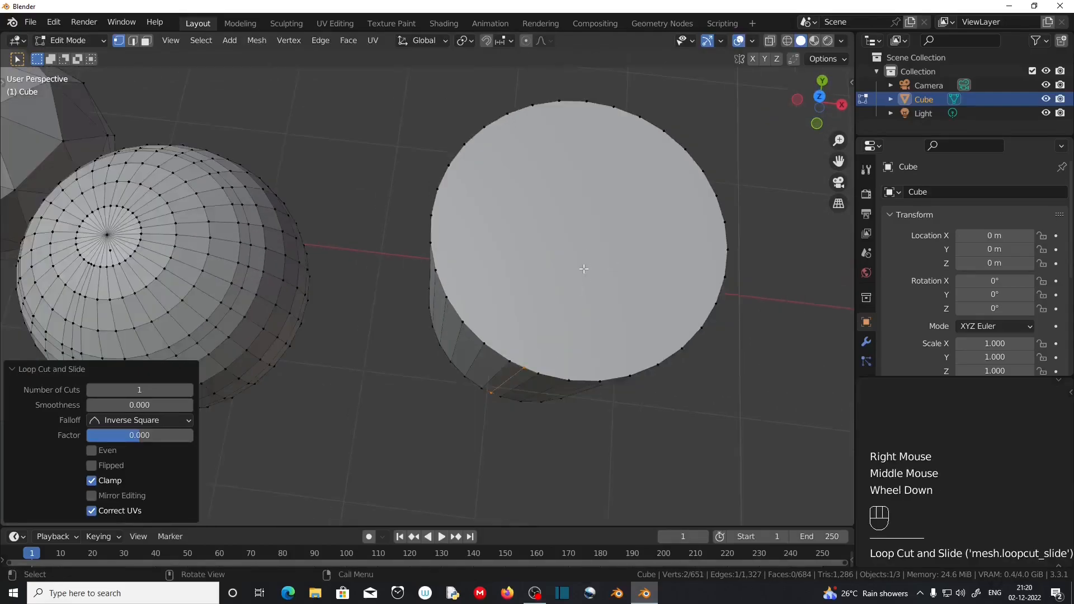
# Try a loop cut across the cylinder's n-gon top cap and inspect the cap's rim
pyautogui.press('ctrl')
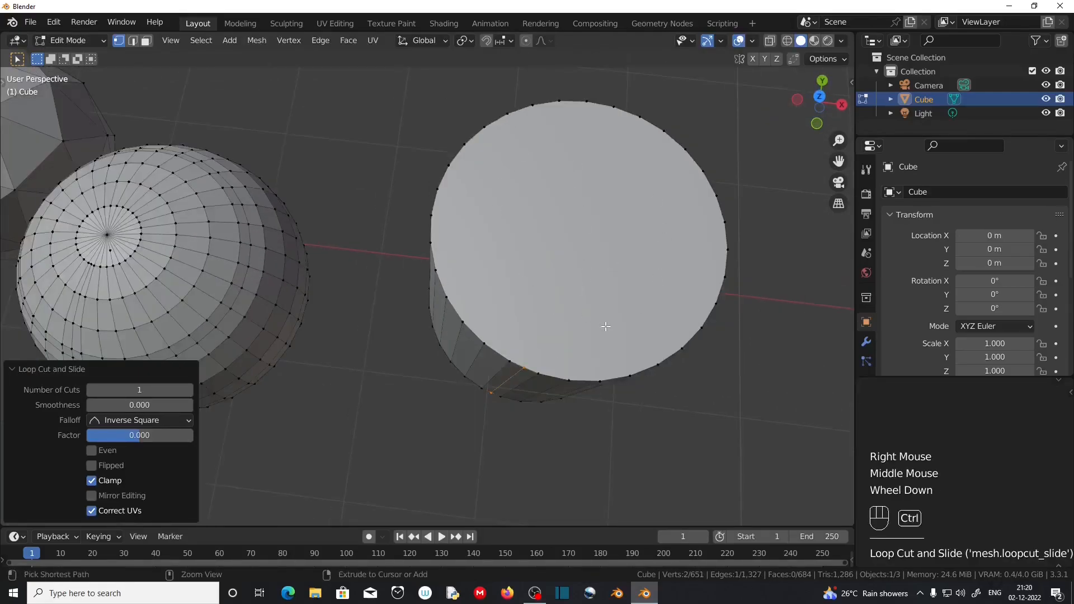
pyautogui.hotkey('ctrl', 'r')
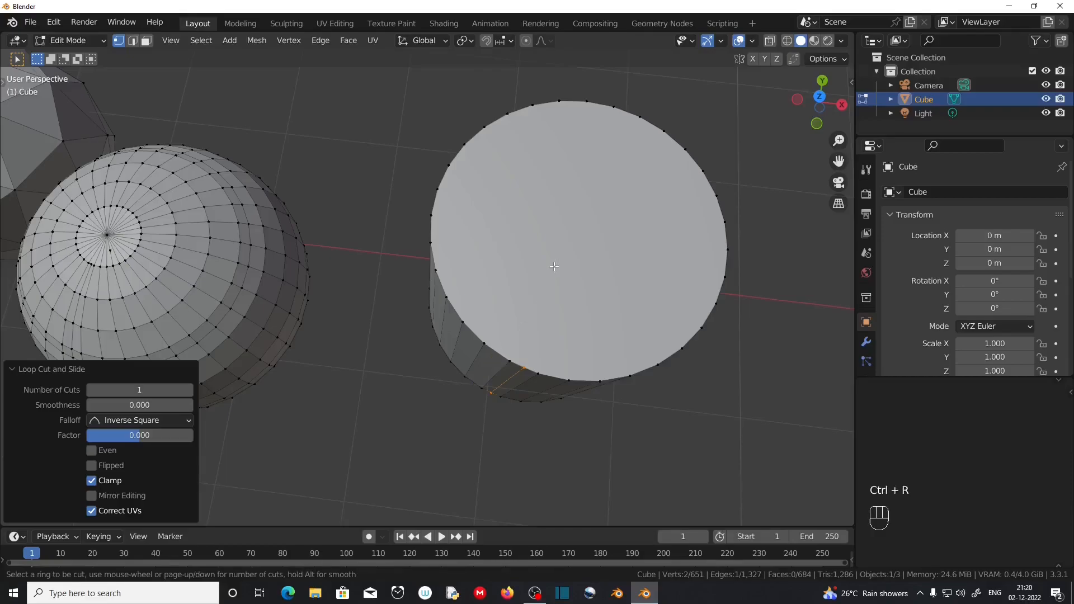
pyautogui.rightClick(510, 352)
pyautogui.moveTo(499, 224); pyautogui.dragTo(493, 110, button='middle')
pyautogui.moveTo(629, 280); pyautogui.dragTo(514, 390, button='middle')
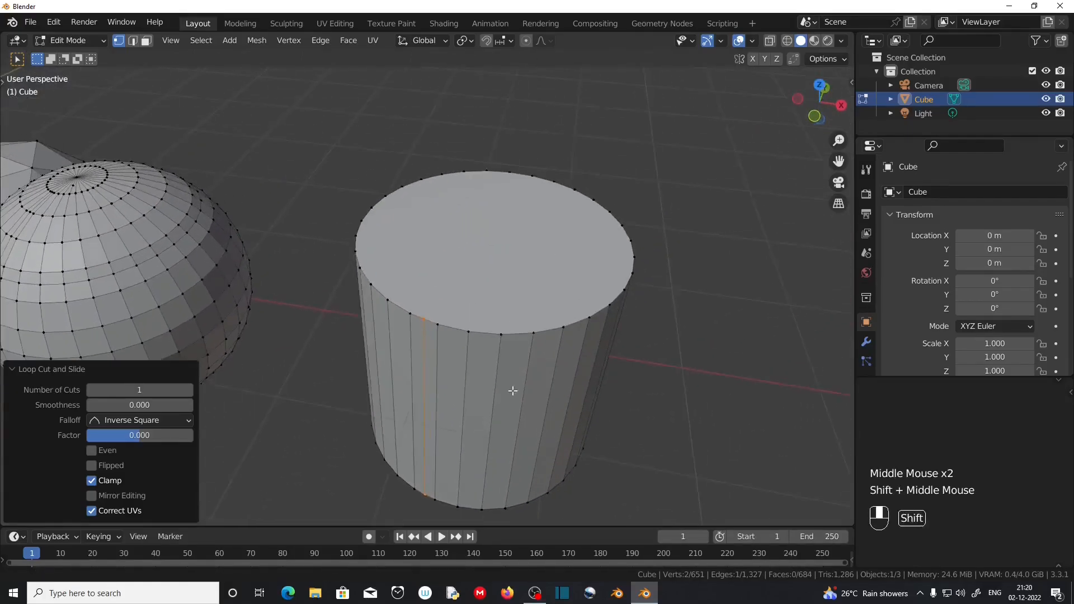
pyautogui.scroll(3, 502, 332)
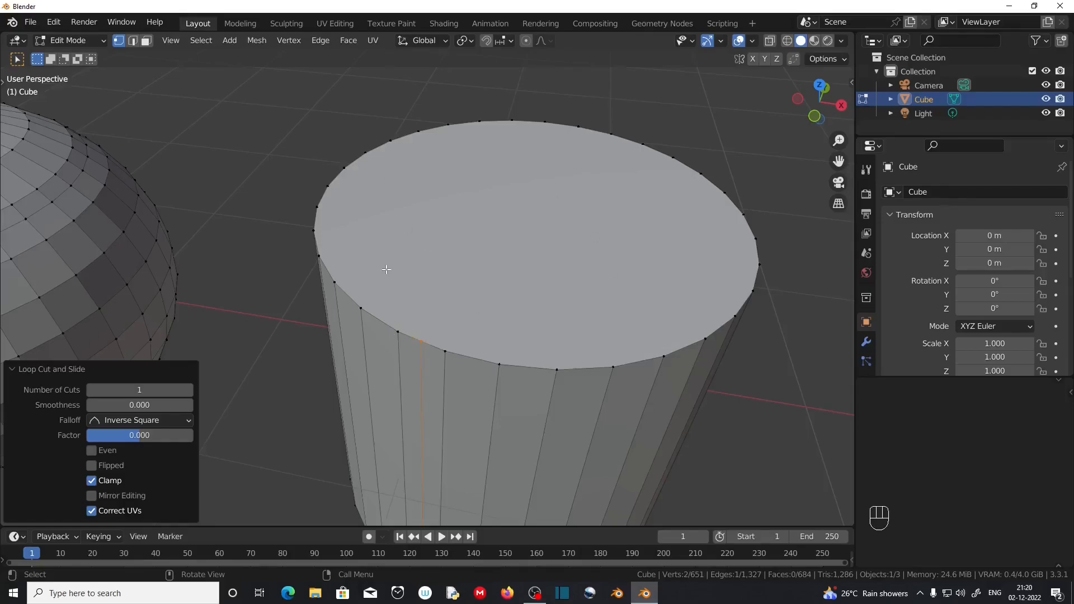
pyautogui.moveTo(386, 270); pyautogui.dragTo(527, 285, button='middle')
pyautogui.scroll(-4, 431, 265)
pyautogui.moveTo(481, 368); pyautogui.dragTo(491, 340, button='middle')
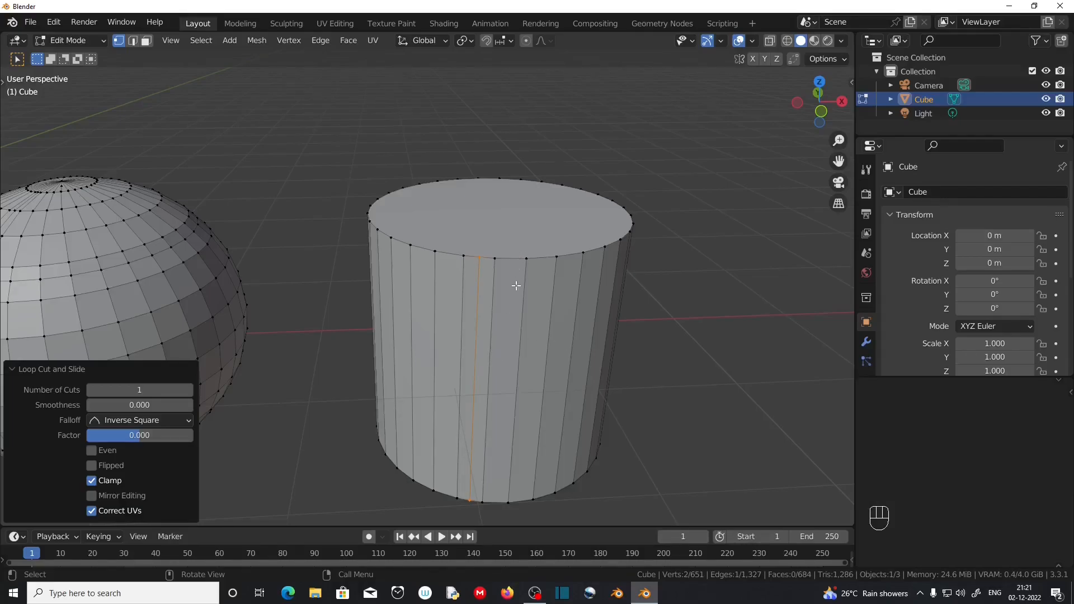
# Add a cone with 32 vertices to the mesh and move it about 12.97 m along X, beyond the cylinder
pyautogui.scroll(-4, 515, 351)
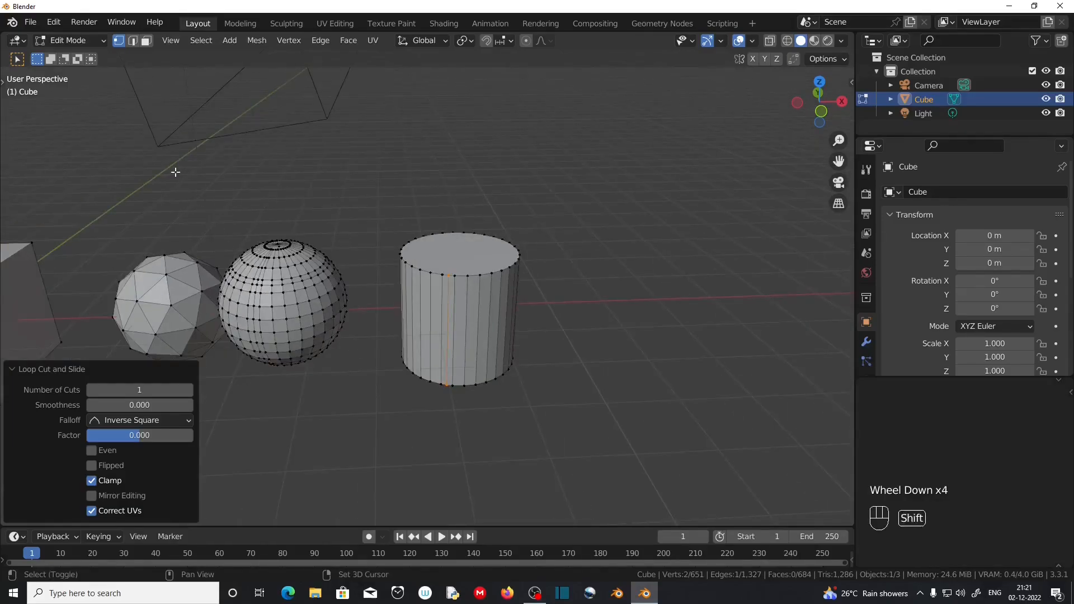
pyautogui.hotkey('shift', 'a')
pyautogui.click(169, 156)
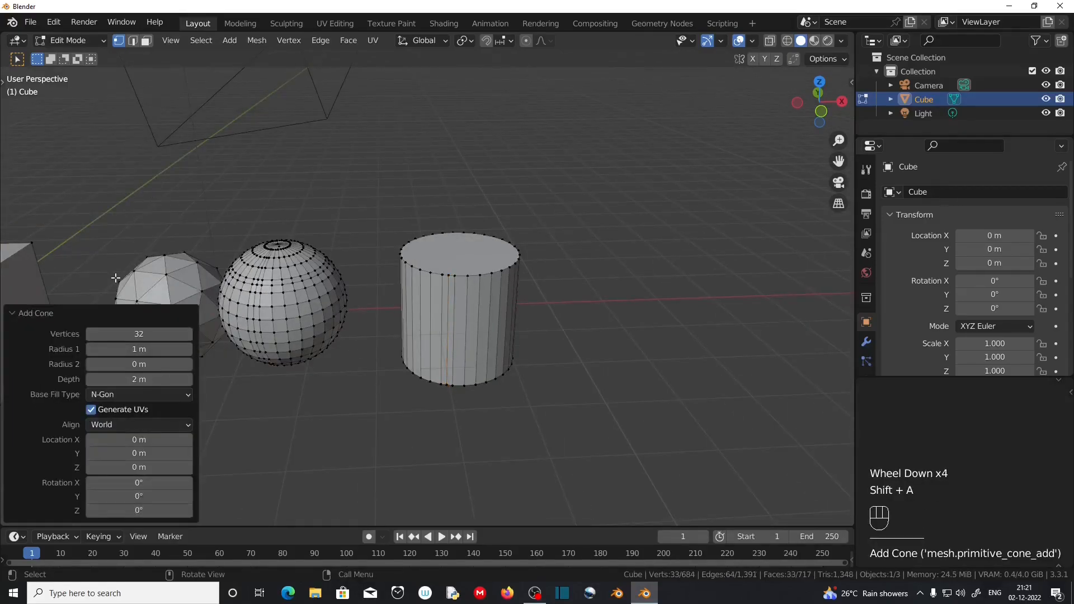
pyautogui.press('g')
pyautogui.press('x')
pyautogui.click(818, 238)
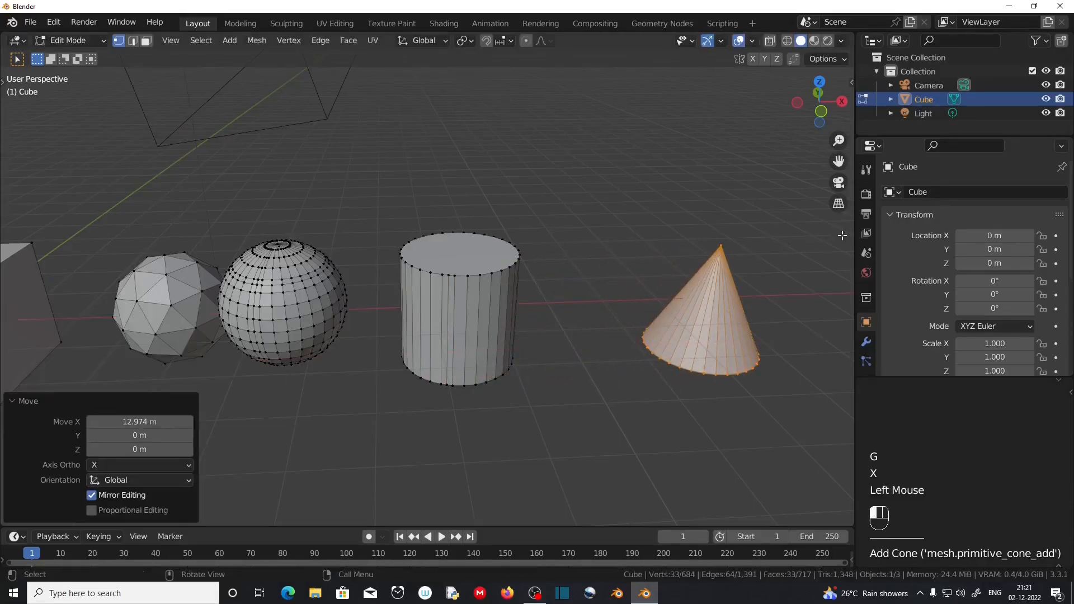
# Try a loop cut through the triangular side faces of the cone
pyautogui.scroll(1, 664, 369)
pyautogui.keyDown('shift'); pyautogui.moveTo(664, 369); pyautogui.dragTo(605, 323, button='middle'); pyautogui.keyUp('shift')
pyautogui.scroll(2, 638, 377)
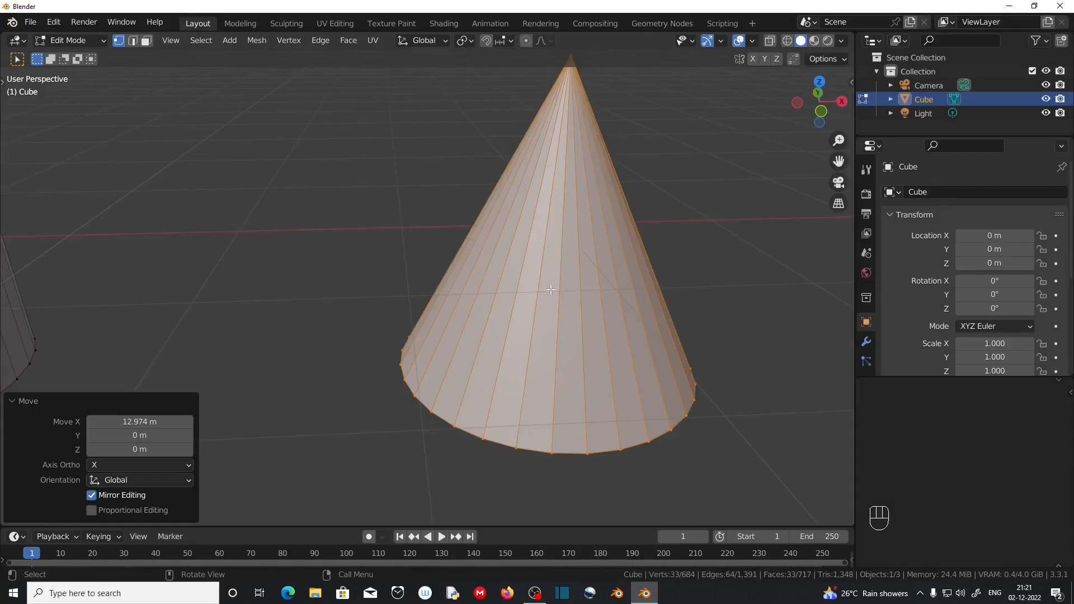
pyautogui.hotkey('ctrl', 'r')
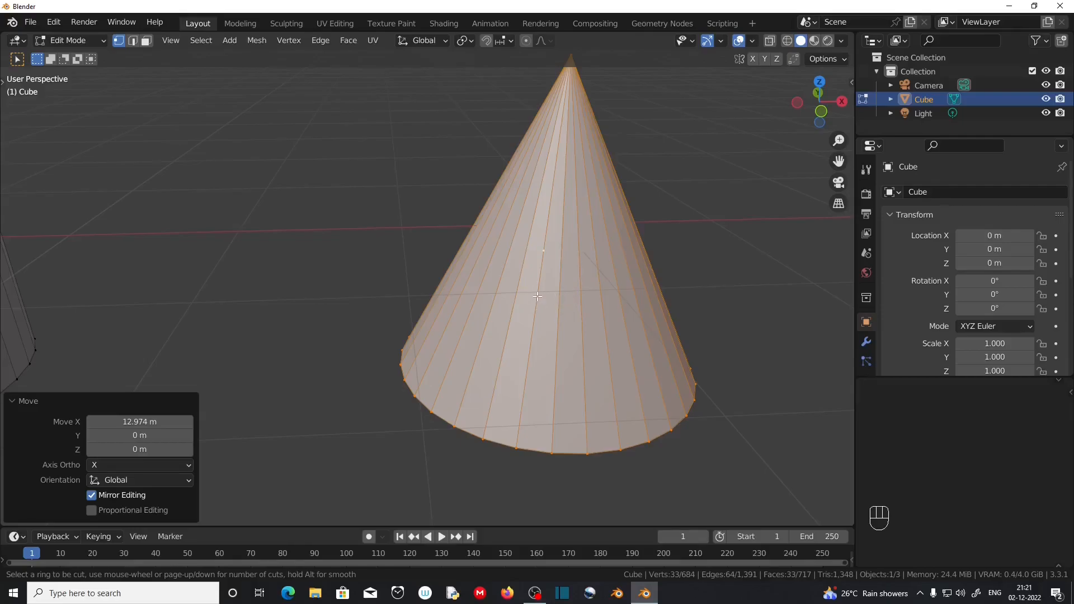
pyautogui.keyDown('shift'); pyautogui.scroll(-2, 537, 297); pyautogui.keyUp('shift')
pyautogui.keyDown('shift'); pyautogui.moveTo(579, 340); pyautogui.dragTo(492, 363, button='middle'); pyautogui.keyUp('shift')
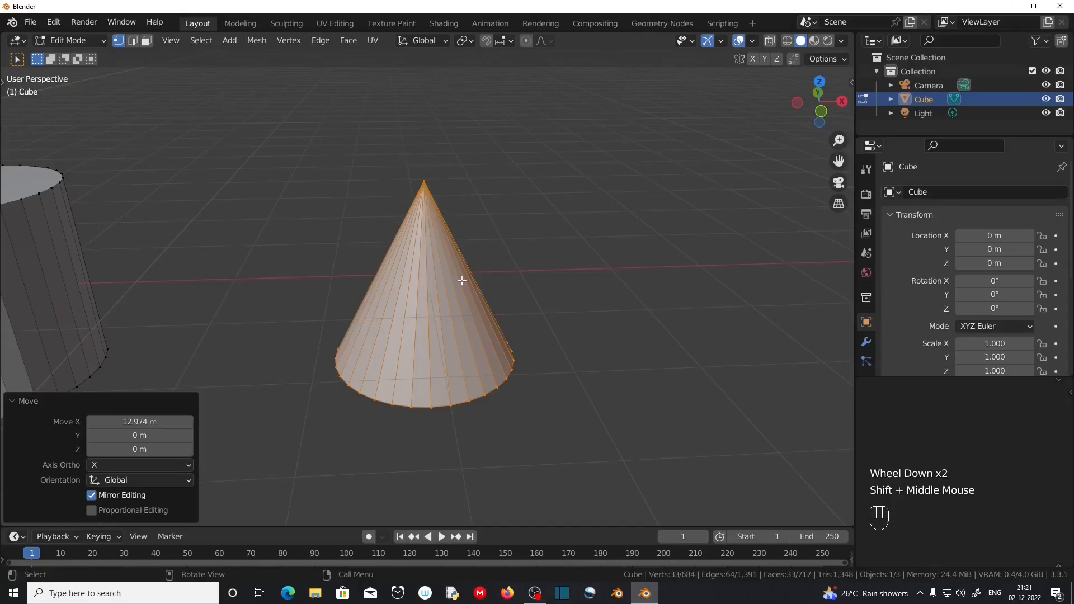
pyautogui.scroll(-2, 441, 316)
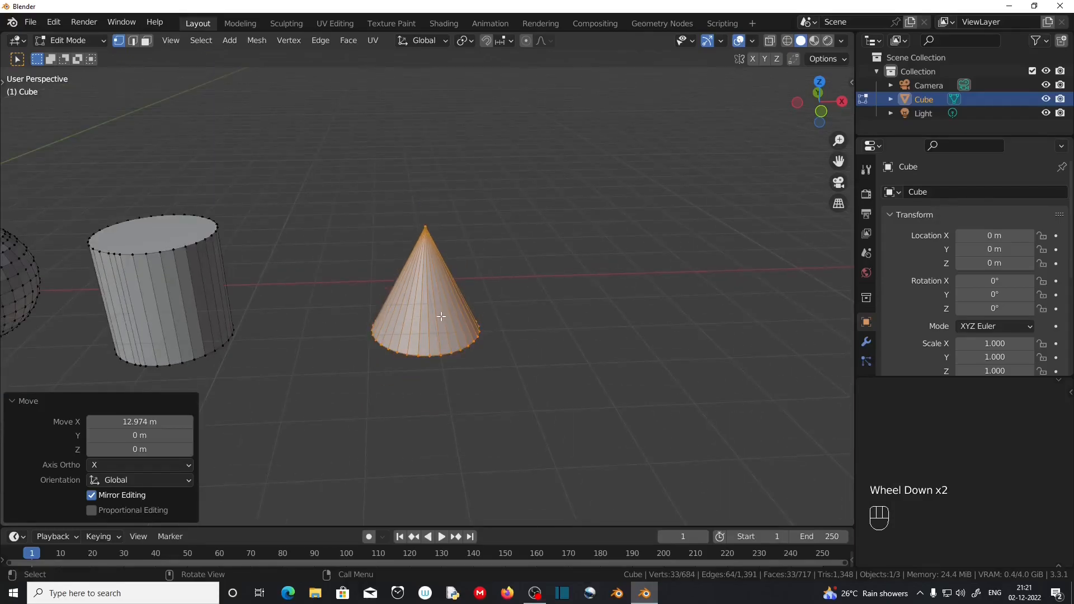
pyautogui.keyDown('shift'); pyautogui.moveTo(542, 360); pyautogui.dragTo(479, 362, button='middle'); pyautogui.keyUp('shift')
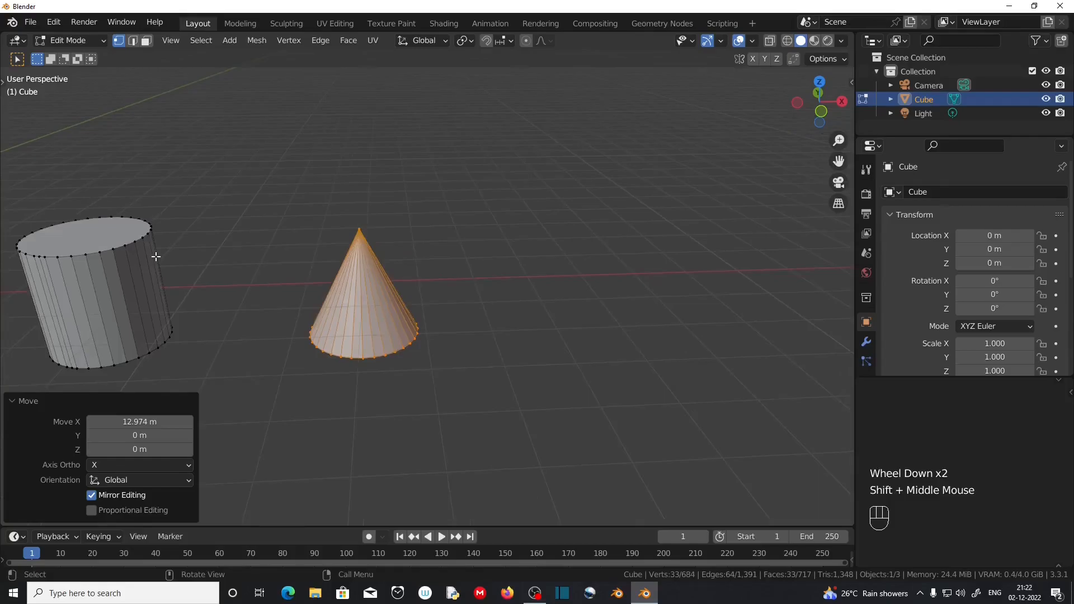
# Leave Edit Mode and delete every object in the scene, including the camera and light
pyautogui.press('Tab')
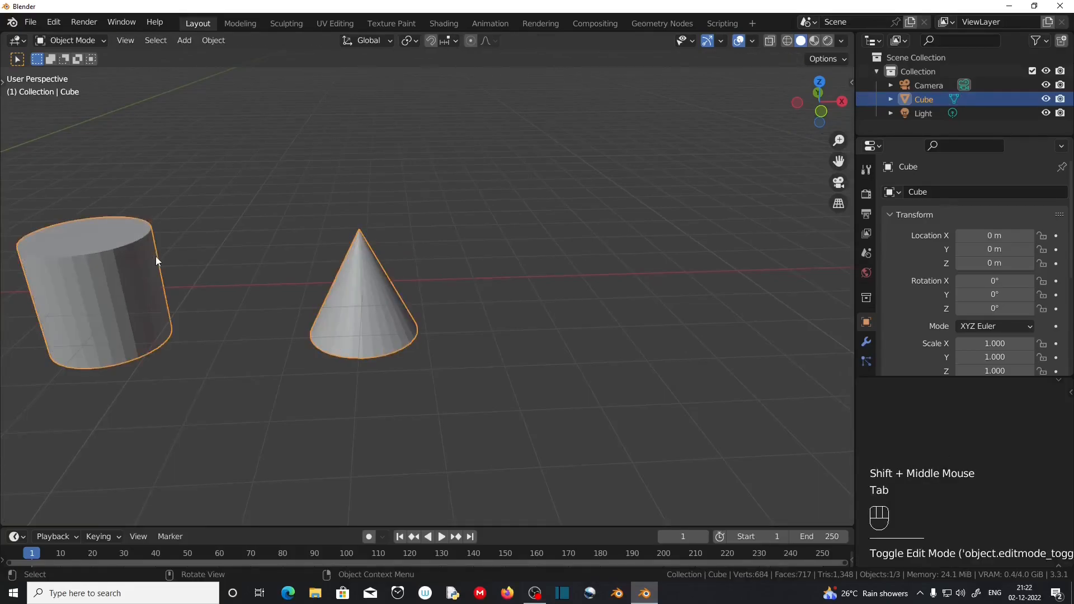
pyautogui.press('a')
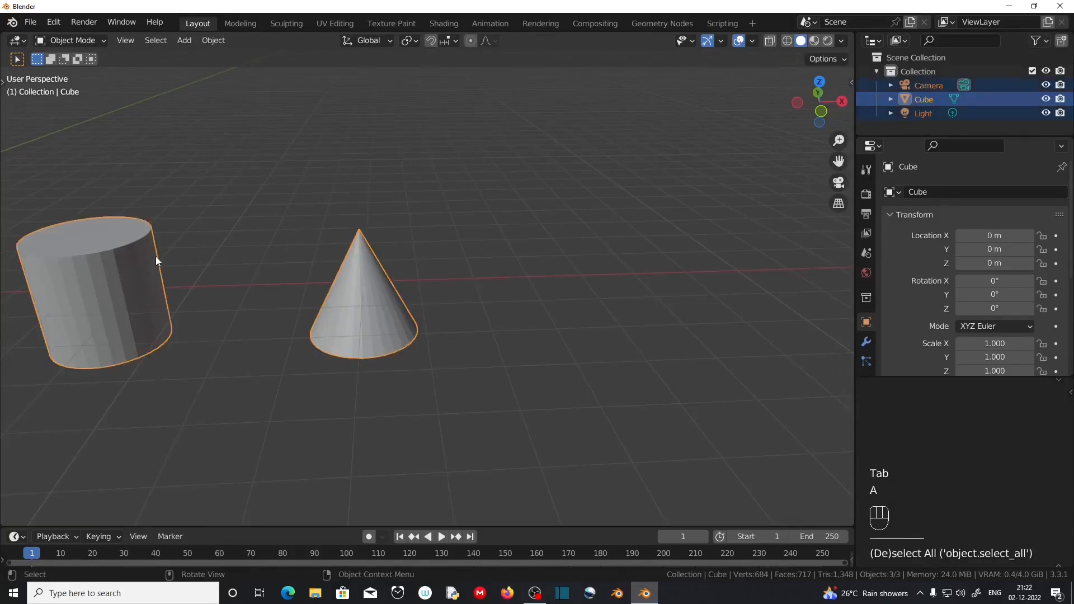
pyautogui.press('Delete')
# Add a new cylinder object at the origin with 32 vertices, 1 m radius and 2 m depth
pyautogui.keyDown('shift'); pyautogui.moveTo(92, 266); pyautogui.dragTo(526, 252, button='middle'); pyautogui.keyUp('shift')
pyautogui.hotkey('shift', 'a')
pyautogui.moveTo(313, 194)
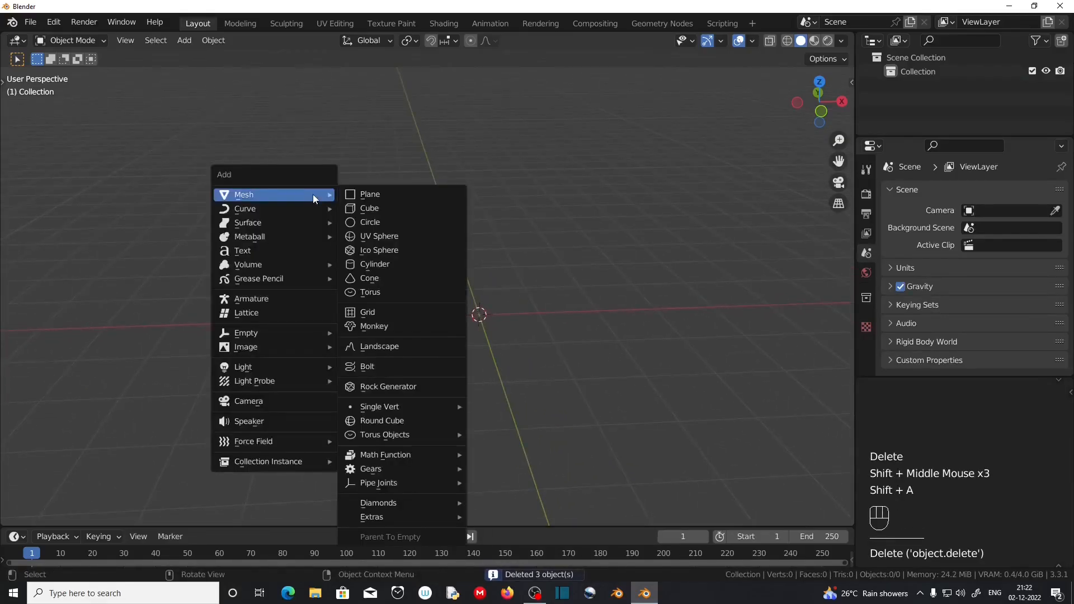
pyautogui.click(391, 264)
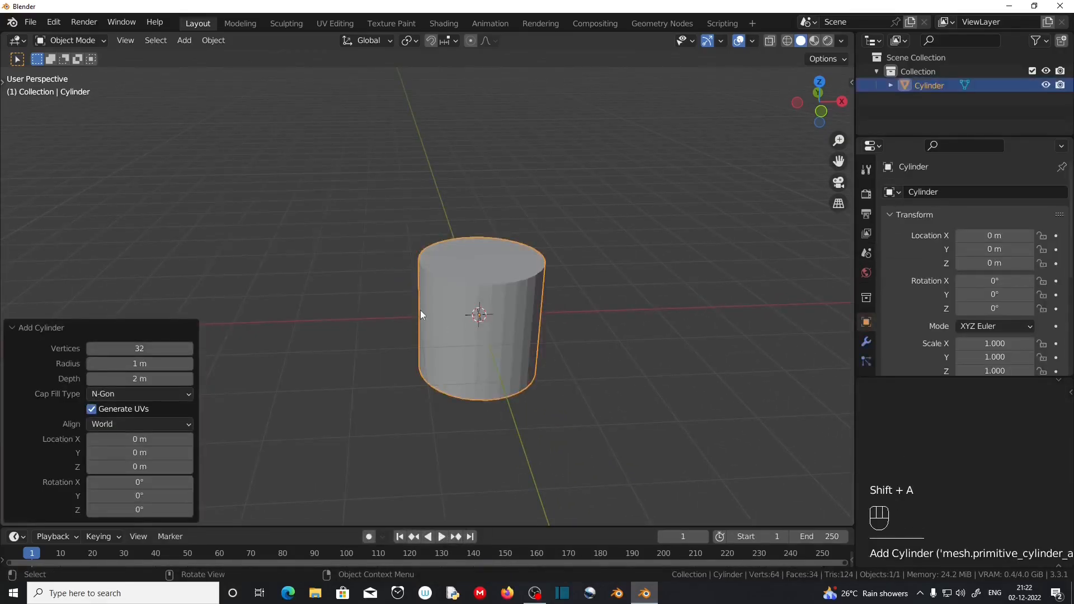
# Scale the cylinder's top face to 0 in Edit Mode so the shape tapers to a point
pyautogui.press('Tab')
pyautogui.scroll(2, 517, 326)
pyautogui.keyDown('shift'); pyautogui.moveTo(669, 327); pyautogui.dragTo(571, 322, button='middle'); pyautogui.keyUp('shift')
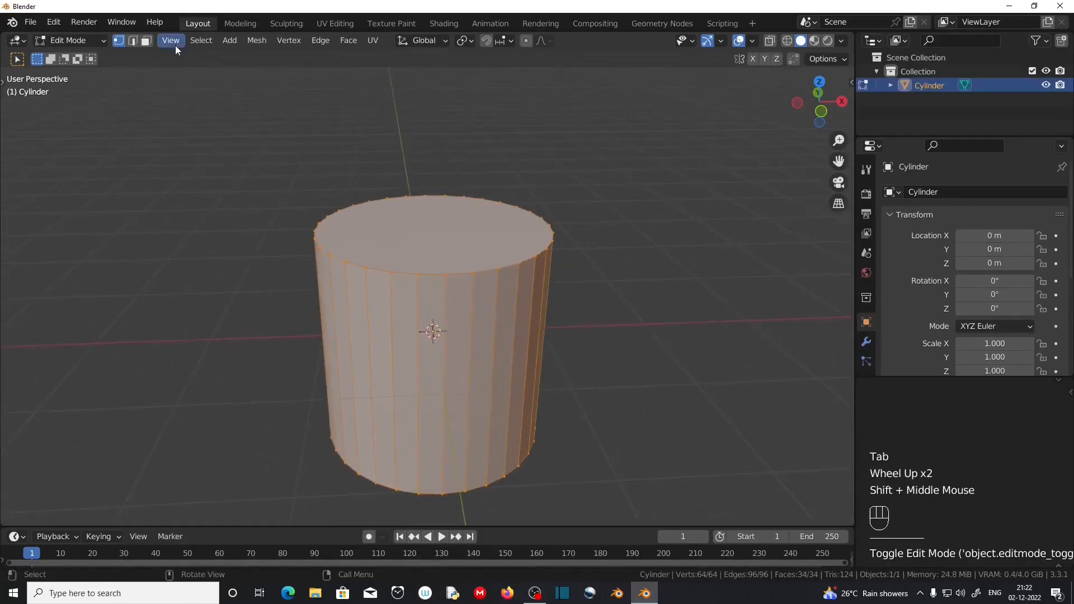
pyautogui.click(147, 41)
pyautogui.click(442, 243)
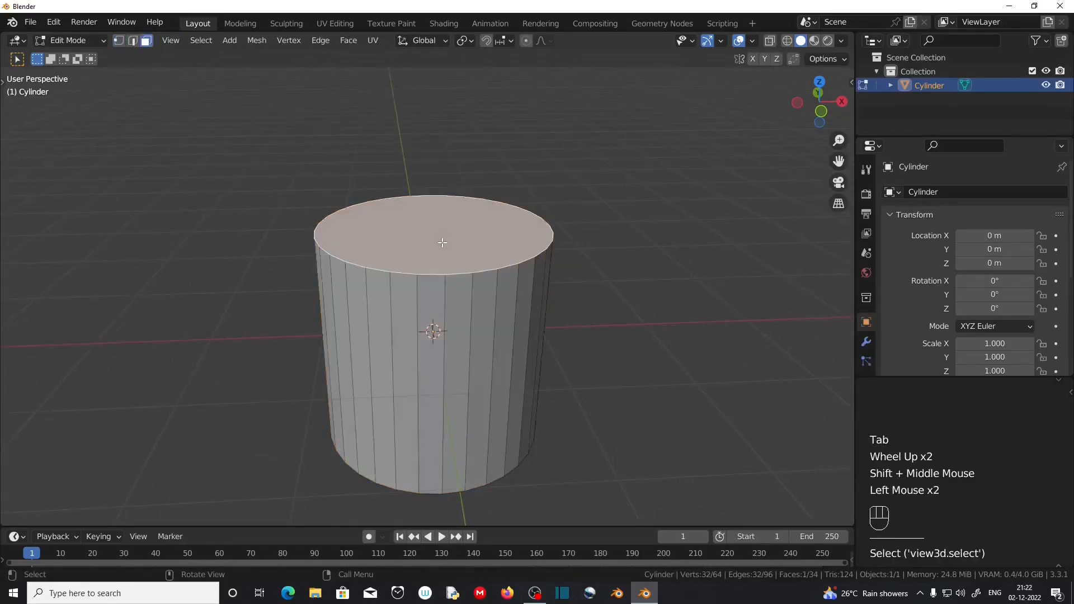
pyautogui.press('s')
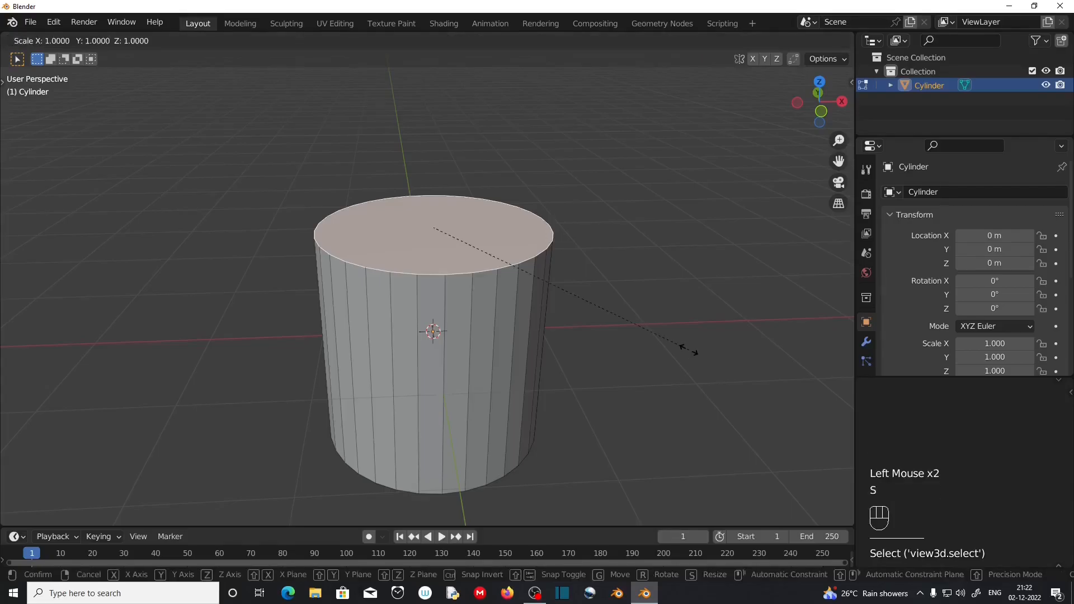
pyautogui.press('KP_0')
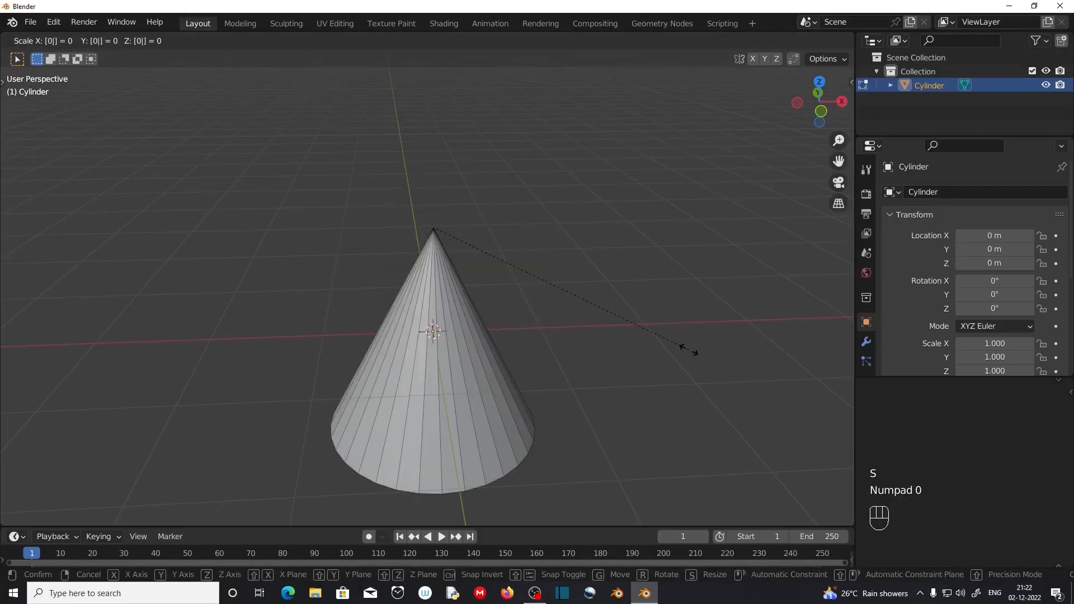
pyautogui.press('Return')
# Add a horizontal loop cut around the tapered cylinder and slide it towards the base
pyautogui.scroll(4, 442, 224)
pyautogui.moveTo(438, 221); pyautogui.dragTo(415, 215, button='middle')
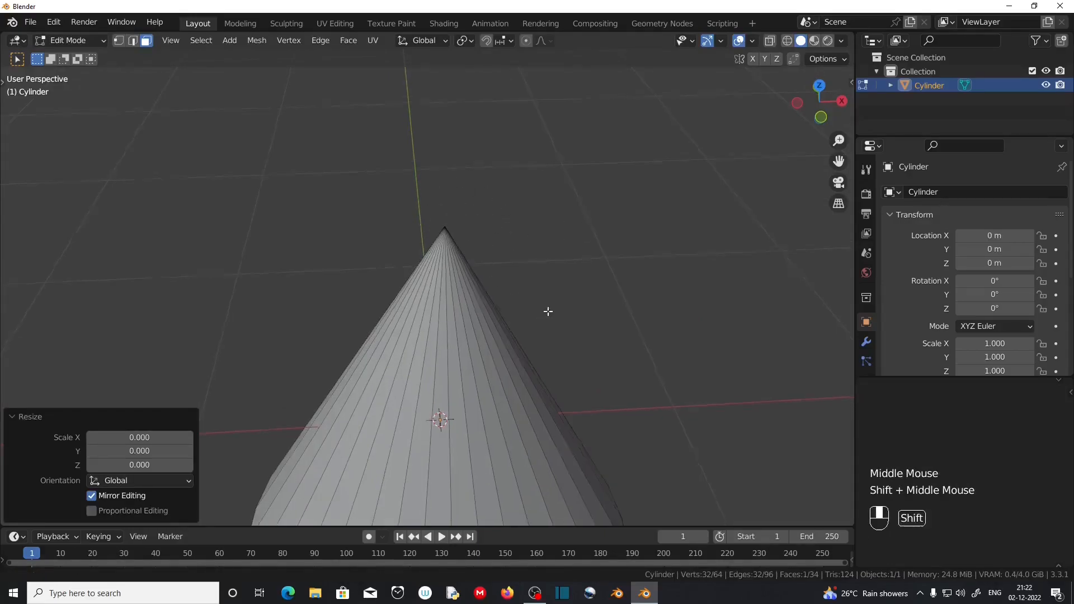
pyautogui.keyDown('shift'); pyautogui.moveTo(546, 314); pyautogui.dragTo(427, 319, button='middle'); pyautogui.keyUp('shift')
pyautogui.scroll(-2, 427, 319)
pyautogui.press('ctrl')
pyautogui.hotkey('ctrl', 'r')
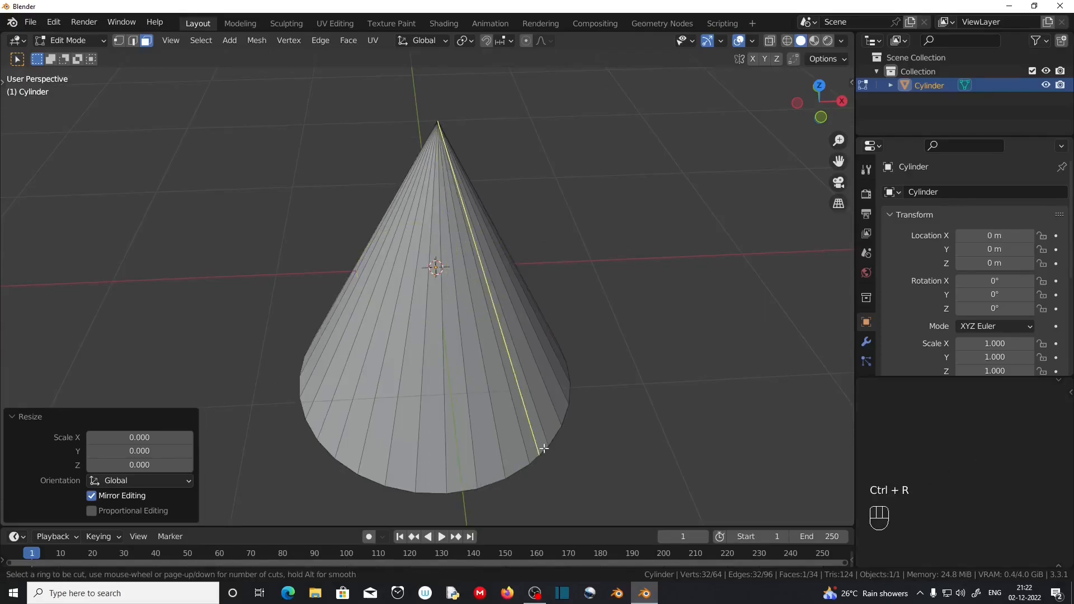
pyautogui.click(429, 335)
pyautogui.click(454, 432)
# Select a single vertex at the tapered cylinder's tip and try pulling it away to check for overlapping vertices
pyautogui.scroll(3, 453, 431)
pyautogui.moveTo(453, 431); pyautogui.dragTo(443, 400, button='middle')
pyautogui.click(449, 181)
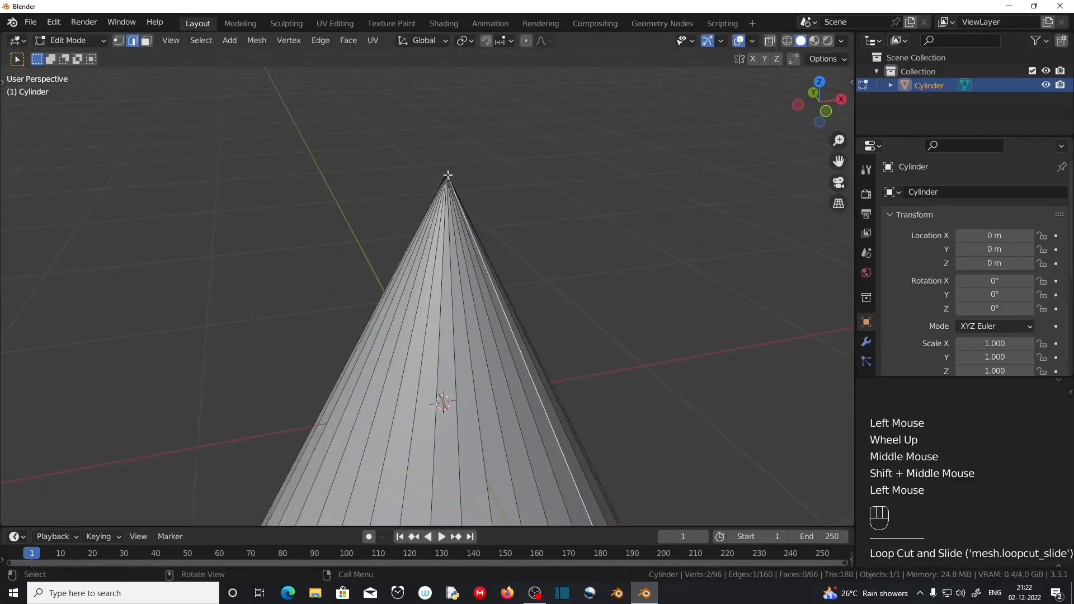
pyautogui.click(119, 40)
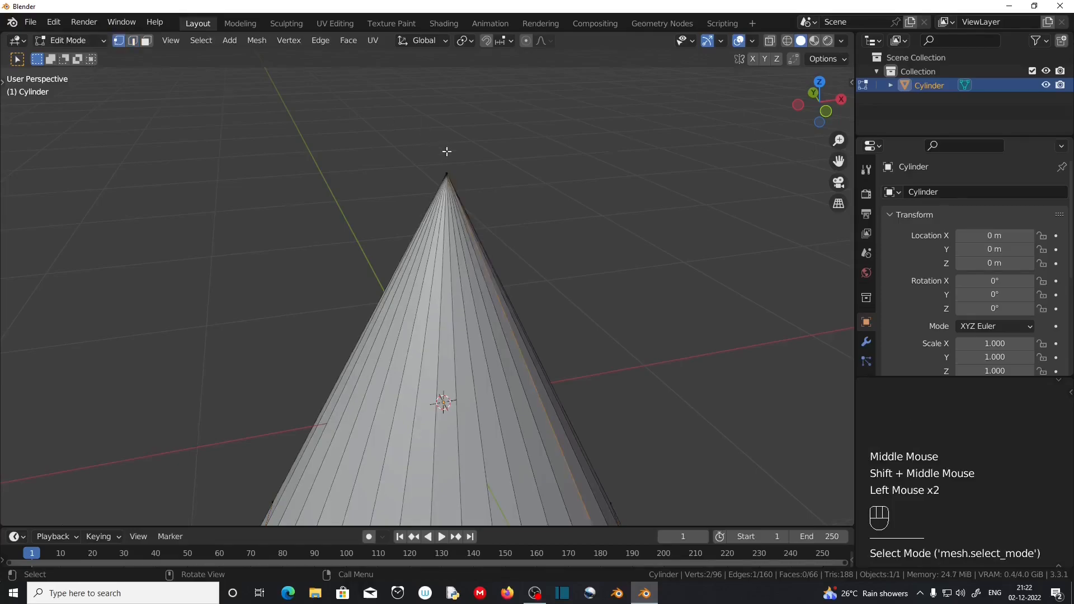
pyautogui.click(449, 174)
pyautogui.press('g')
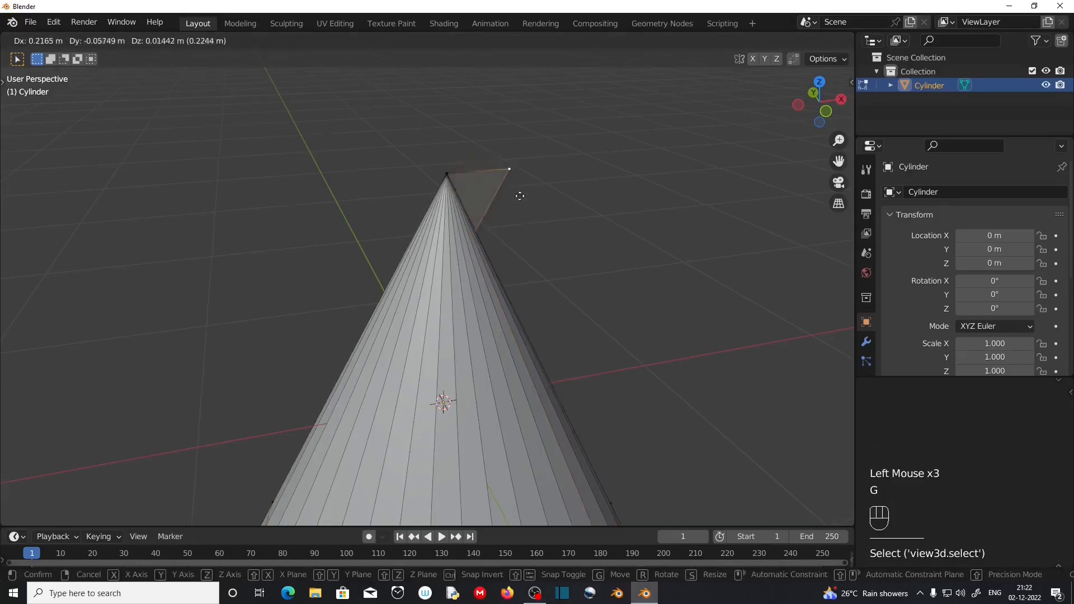
pyautogui.rightClick(522, 164)
pyautogui.scroll(2, 537, 175)
pyautogui.moveTo(538, 175); pyautogui.dragTo(535, 173, button='middle')
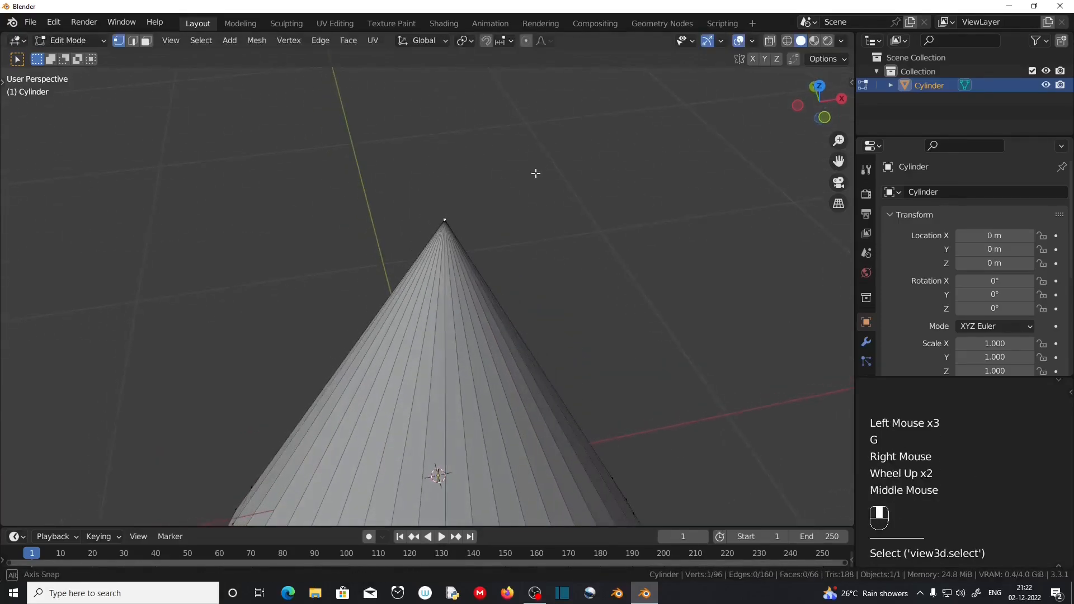
pyautogui.scroll(2, 522, 177)
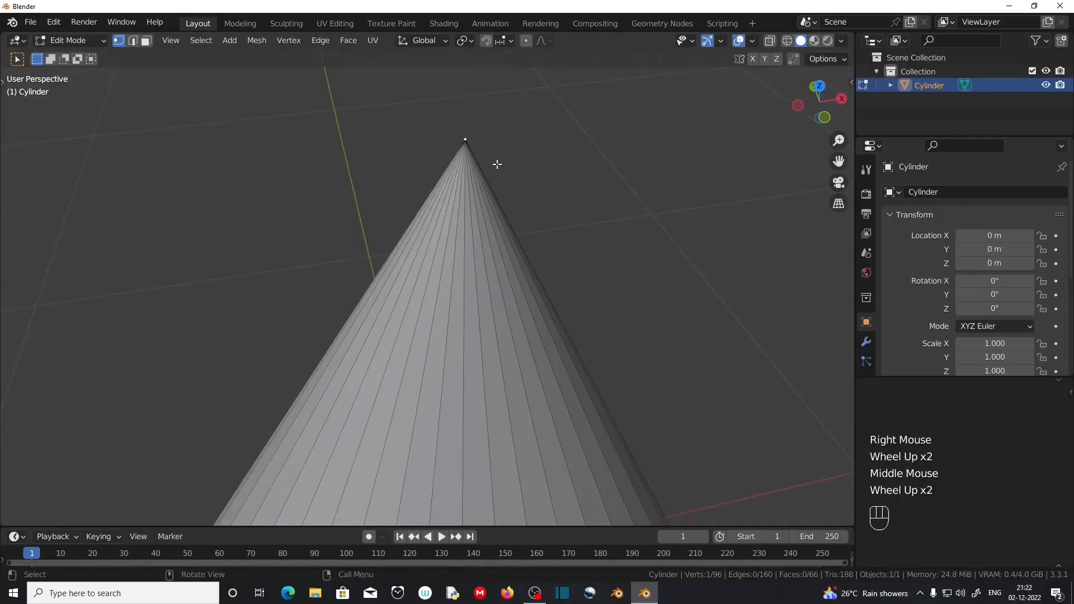
# Add a second cylinder to the mesh in Edit Mode and move it beside the tapered cylinder
pyautogui.scroll(-1, 504, 297)
pyautogui.keyDown('shift'); pyautogui.moveTo(504, 298); pyautogui.dragTo(448, 242, button='middle'); pyautogui.keyUp('shift')
pyautogui.scroll(-2, 476, 196)
pyautogui.scroll(-2, 430, 239)
pyautogui.hotkey('shift', 'a')
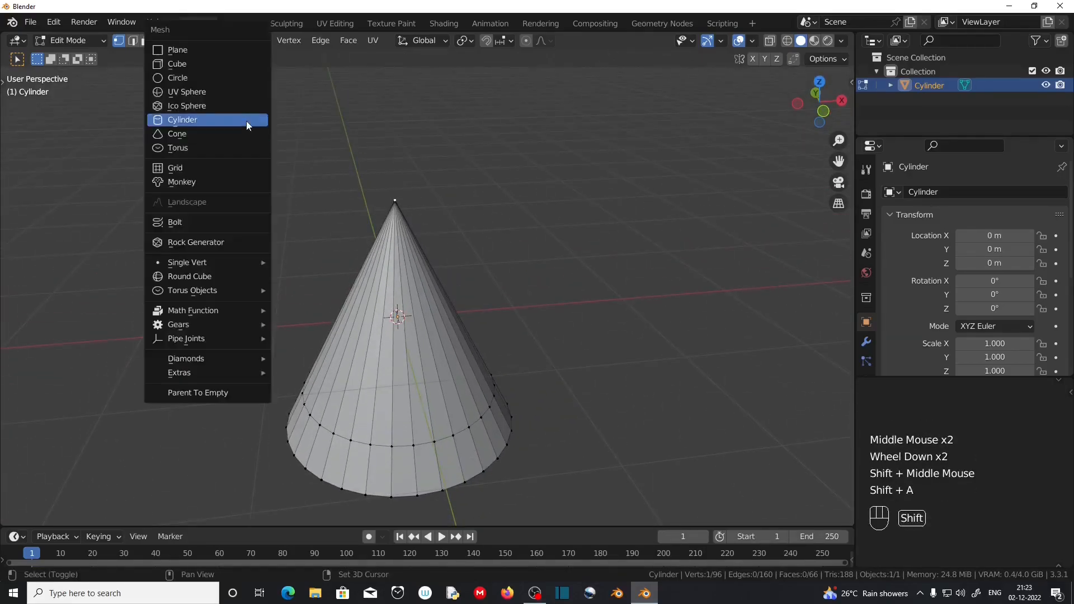
pyautogui.click(247, 119)
pyautogui.press('g')
pyautogui.click(153, 44)
# Select the second cylinder's top face and scale it to 0 so the shape tapers to a point
pyautogui.click(146, 40)
pyautogui.click(694, 189)
pyautogui.press('s')
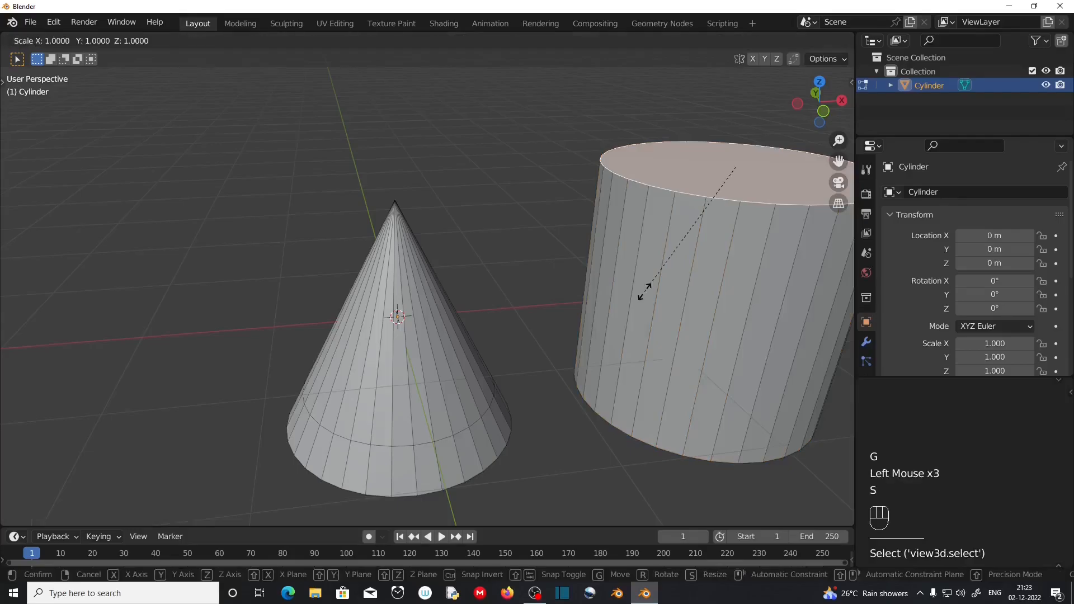
pyautogui.press('KP_0')
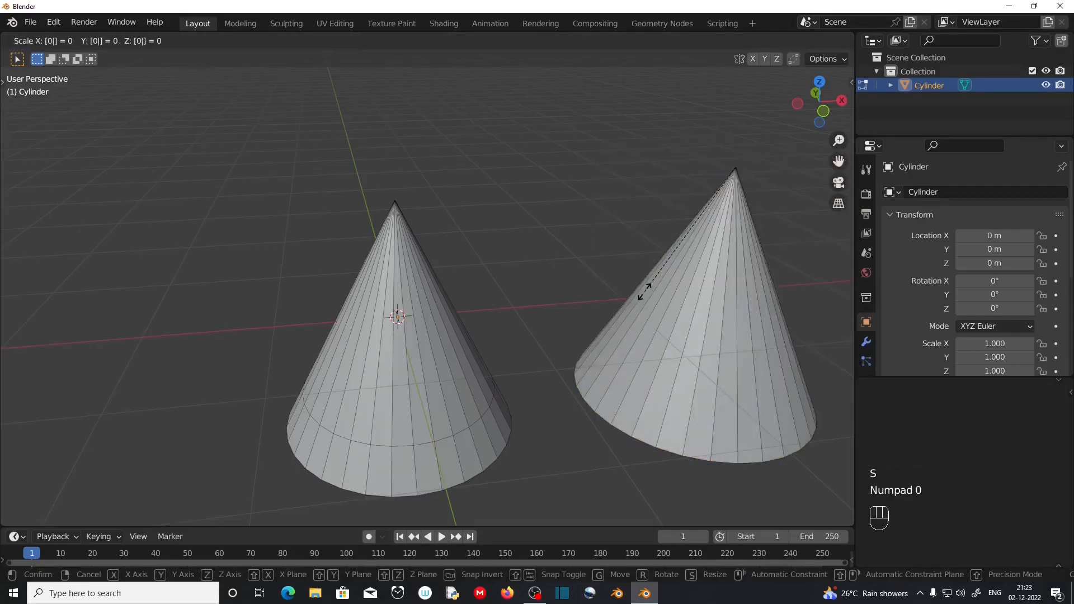
pyautogui.press('Return')
# Add a centred horizontal loop cut around the second tapered cylinder and scale the loop up to about 1.262
pyautogui.keyDown('shift'); pyautogui.moveTo(805, 294); pyautogui.dragTo(449, 313, button='middle'); pyautogui.keyUp('shift')
pyautogui.press('ctrl')
pyautogui.hotkey('ctrl', 'r')
pyautogui.click(416, 331)
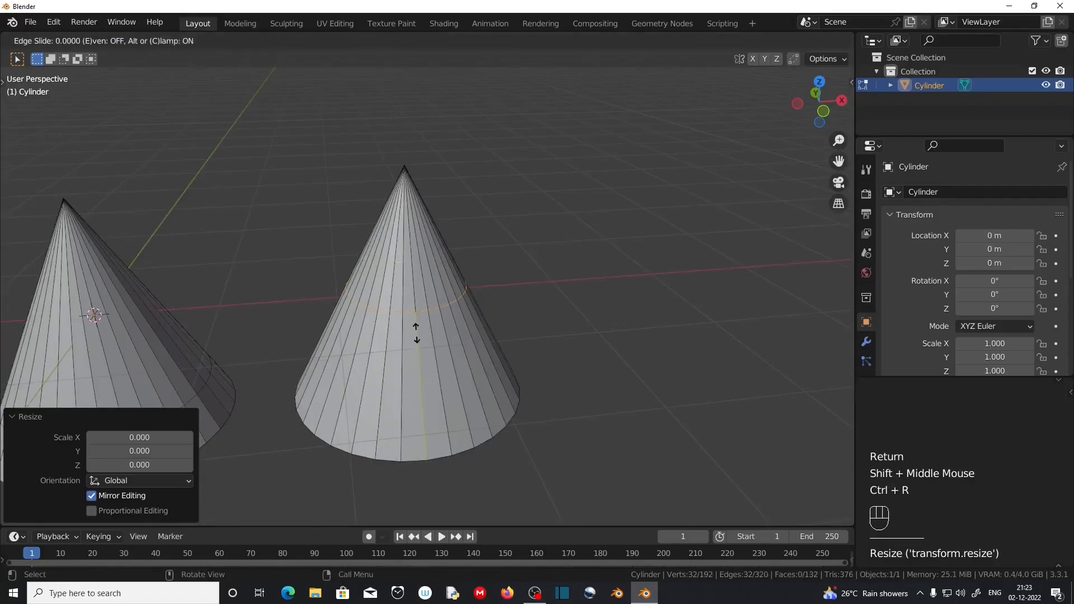
pyautogui.rightClick(442, 359)
pyautogui.press('s')
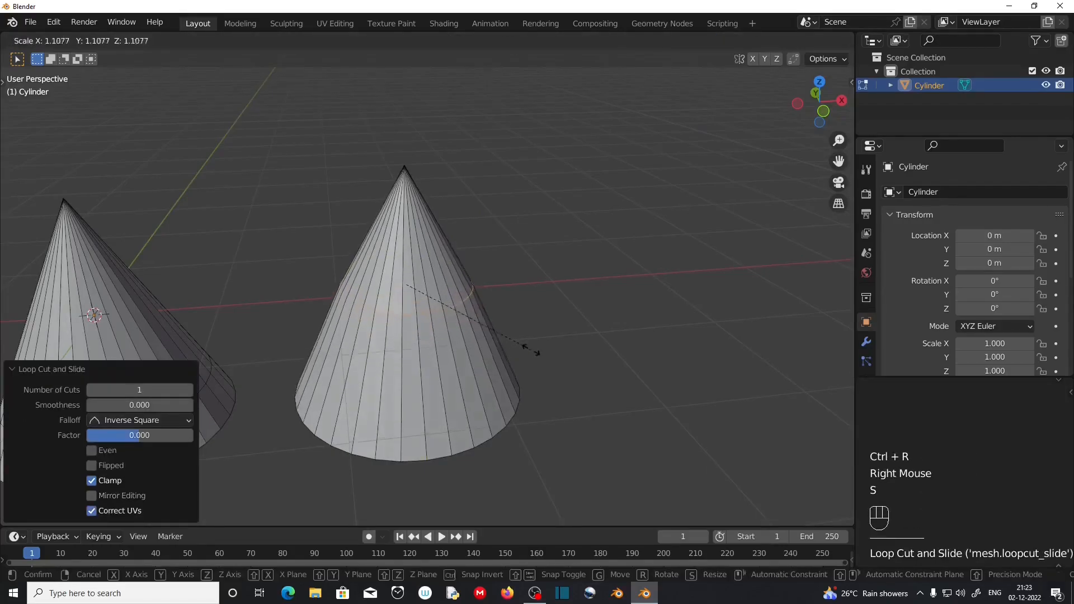
pyautogui.click(553, 351)
# Add another horizontal loop cut above the first with a slide factor of about 0.350 and scale it up to about 1.840
pyautogui.press('ctrl')
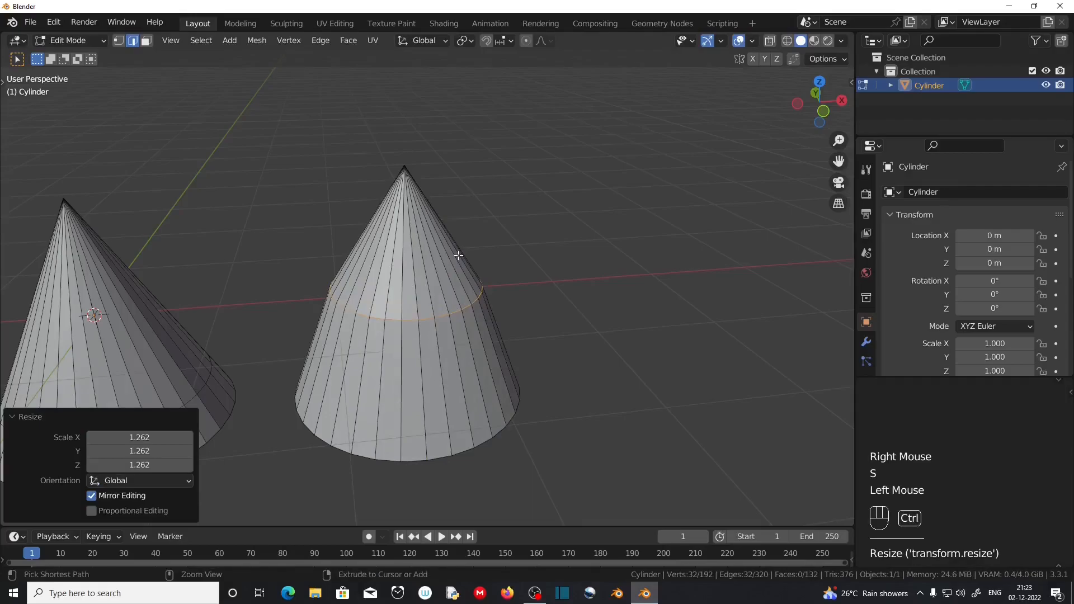
pyautogui.hotkey('ctrl', 'r')
pyautogui.click(471, 283)
pyautogui.press('s')
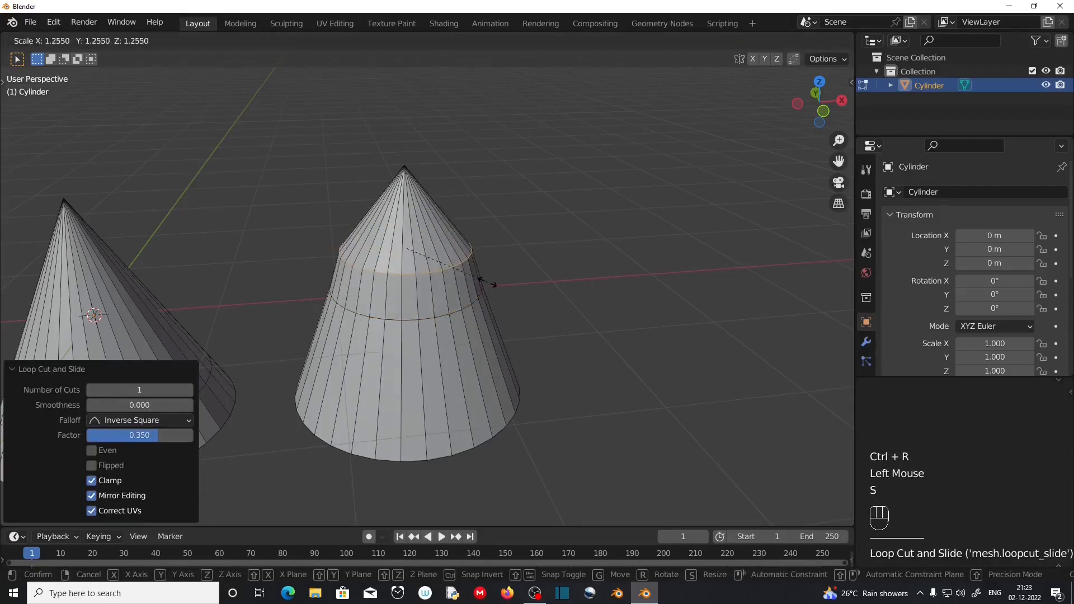
pyautogui.click(531, 285)
# Add a centred vertical loop cut on the second shape and inspect how it runs up to the tip
pyautogui.moveTo(442, 352); pyautogui.dragTo(446, 299, button='middle')
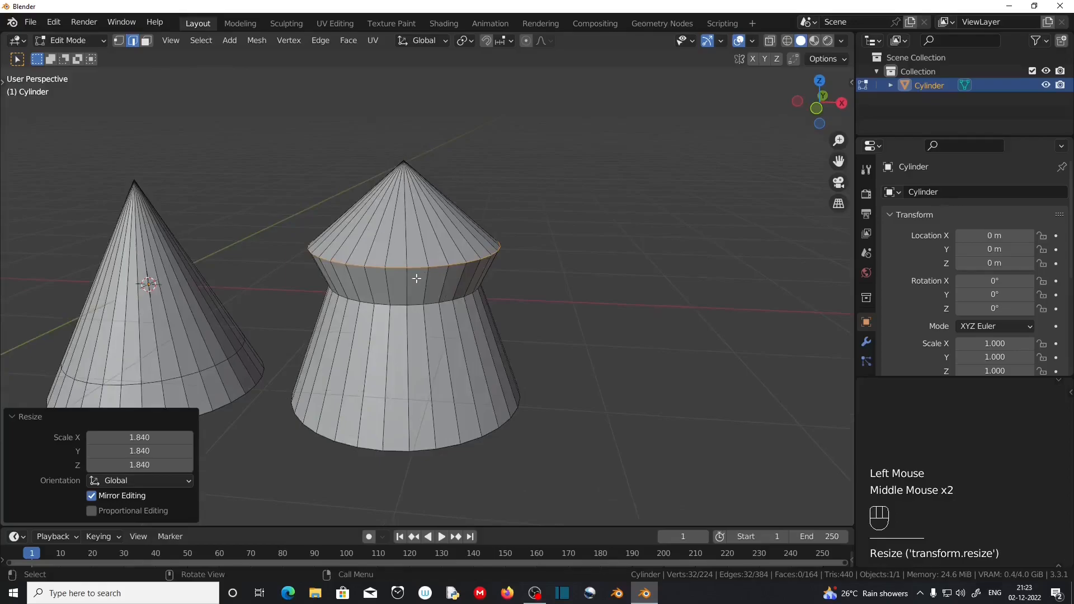
pyautogui.hotkey('ctrl', 'r')
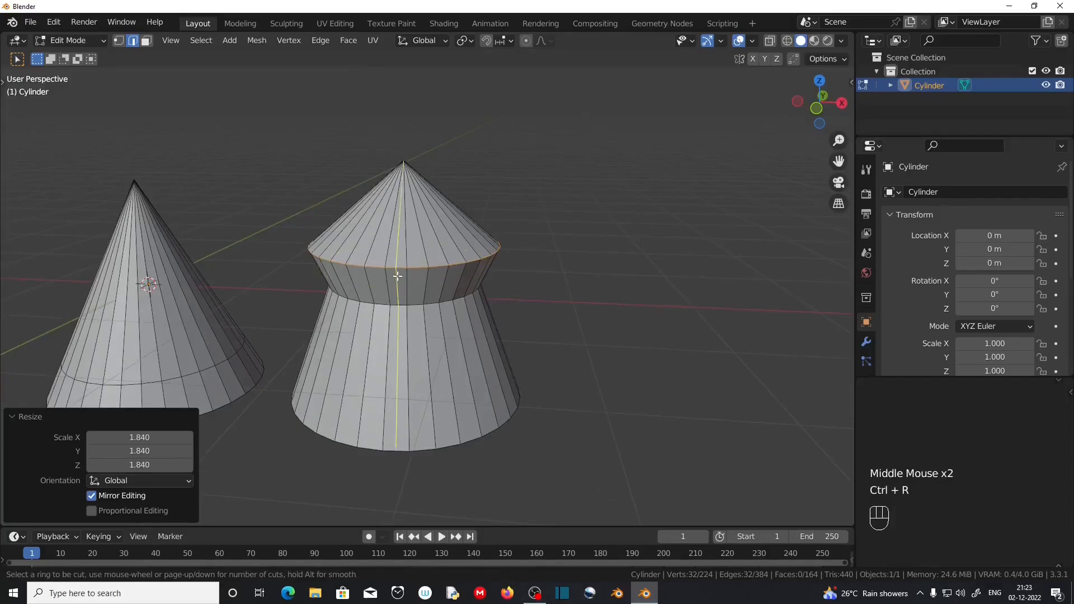
pyautogui.rightClick(397, 277)
pyautogui.moveTo(398, 277); pyautogui.dragTo(451, 218, button='middle')
pyautogui.scroll(2, 412, 123)
pyautogui.moveTo(404, 192); pyautogui.dragTo(389, 101, button='middle')
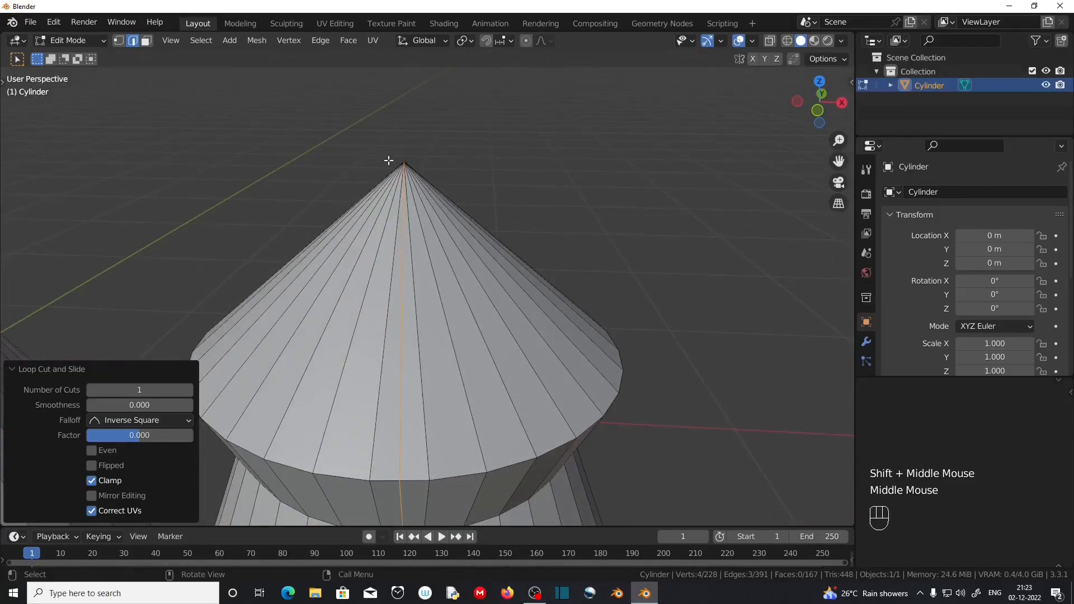
pyautogui.scroll(1, 389, 161)
pyautogui.moveTo(389, 161); pyautogui.dragTo(472, 155, button='middle')
pyautogui.scroll(3, 473, 108)
pyautogui.keyDown('shift'); pyautogui.moveTo(472, 108); pyautogui.dragTo(507, 317, button='middle'); pyautogui.keyUp('shift')
pyautogui.scroll(-4, 507, 316)
pyautogui.moveTo(452, 452); pyautogui.dragTo(423, 300, button='middle')
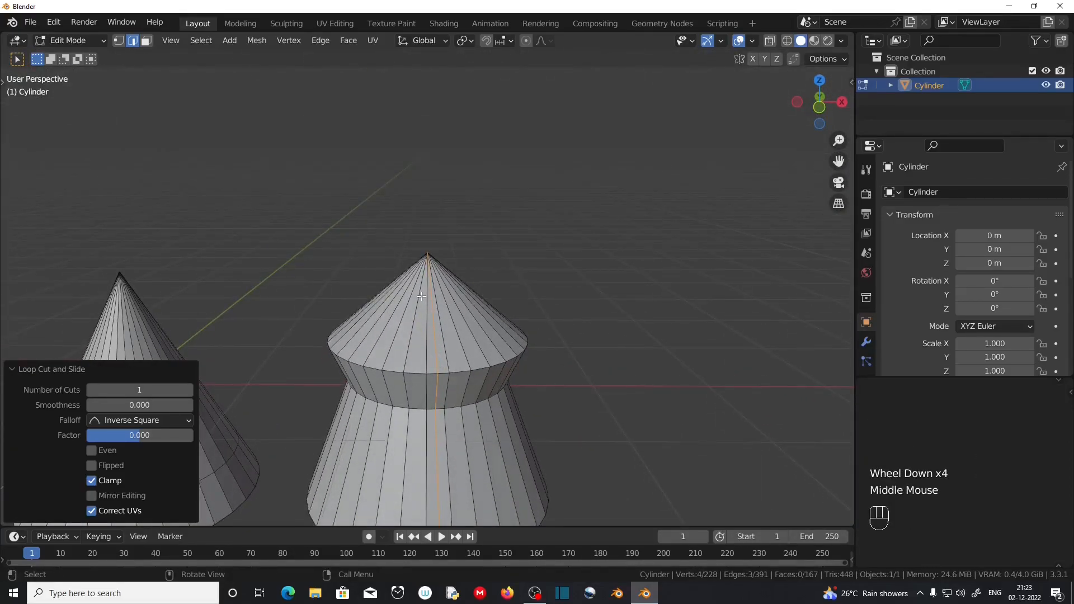
# Merge all of the mesh's vertices by distance at 0.0001 m and clear the selection
pyautogui.press('a')
pyautogui.press('m')
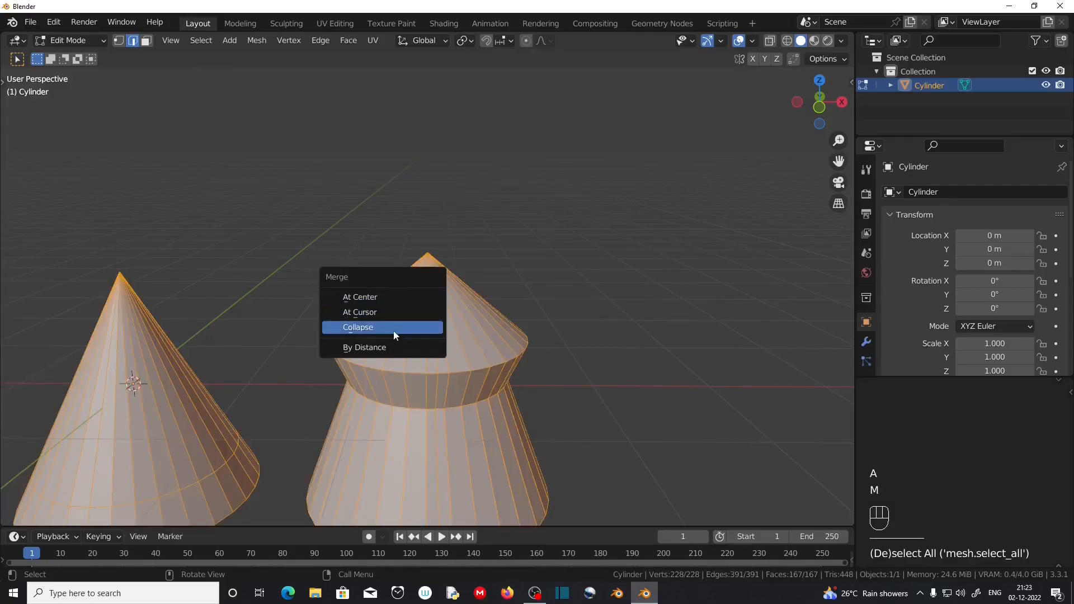
pyautogui.click(388, 349)
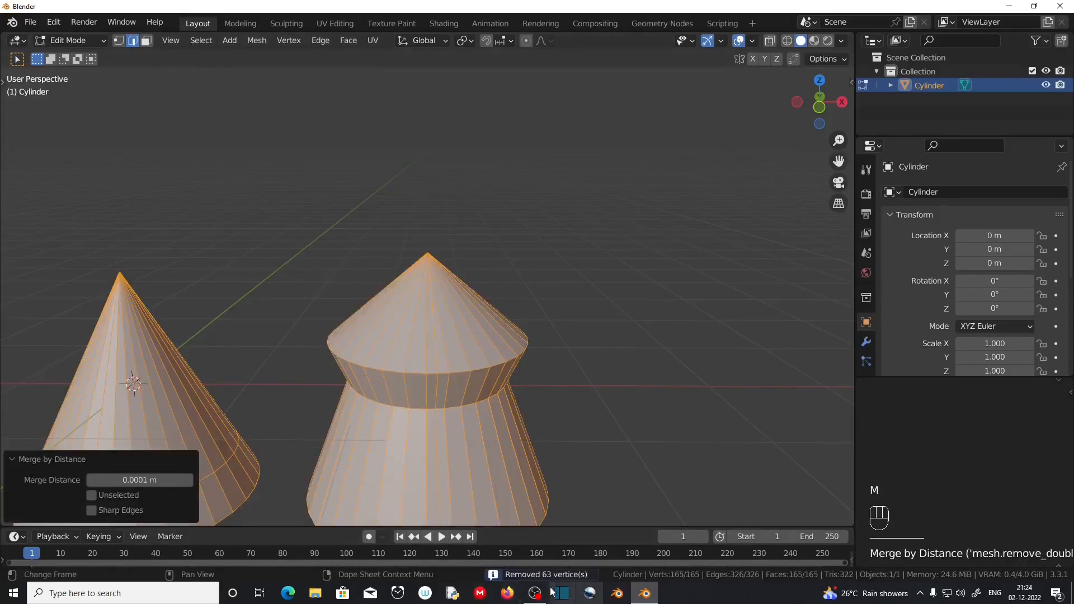
pyautogui.click(546, 379)
# Add a centred horizontal loop cut around the flared quad band below the merged cone tip and inspect the surrounding faces
pyautogui.scroll(2, 528, 382)
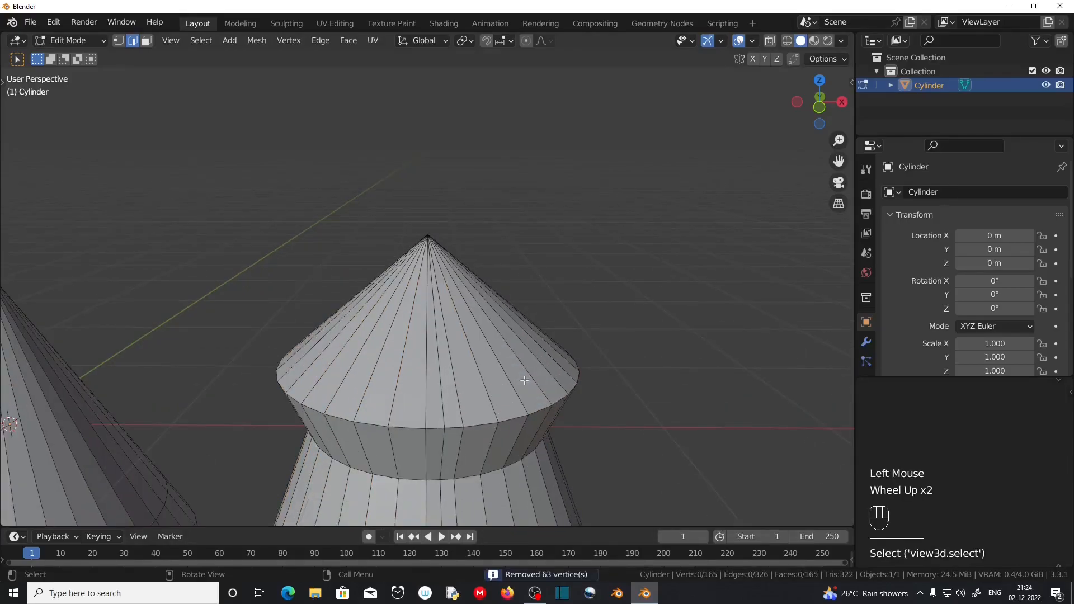
pyautogui.hotkey('ctrl', 'r')
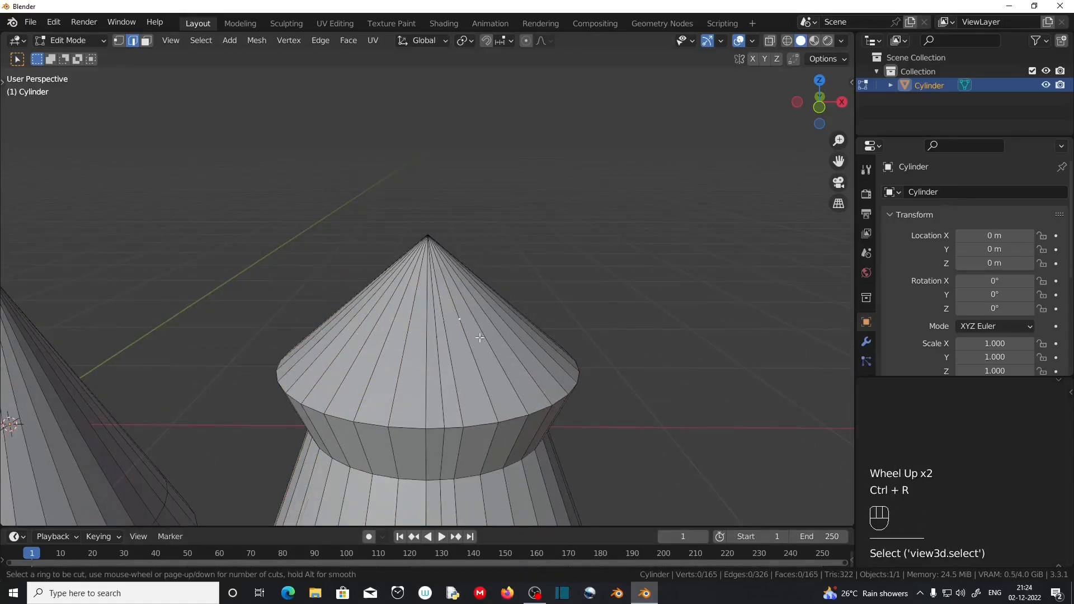
pyautogui.click(426, 451)
pyautogui.rightClick(401, 332)
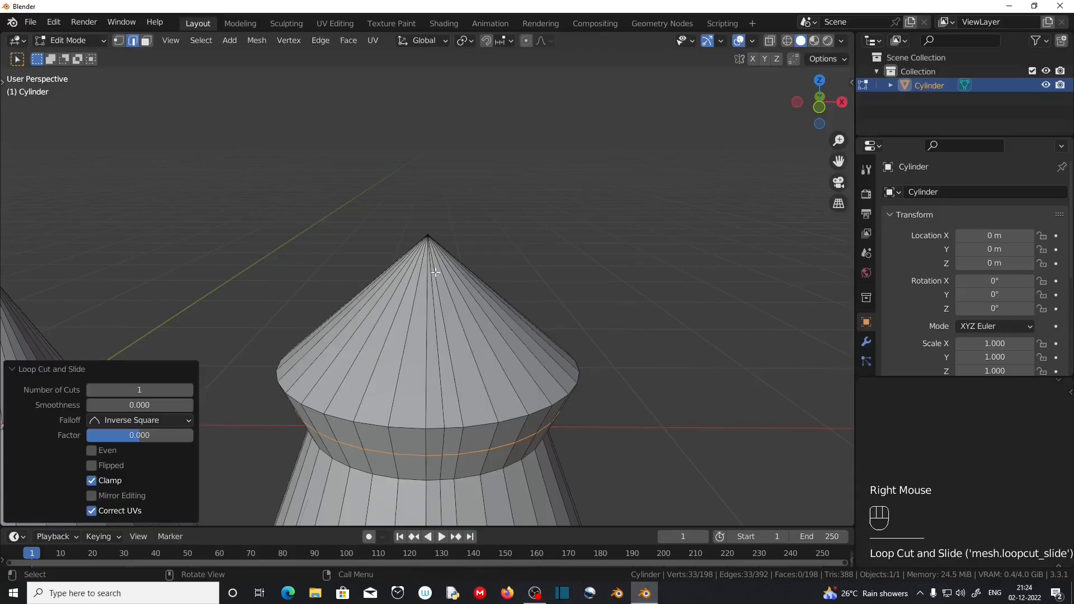
pyautogui.moveTo(403, 403); pyautogui.dragTo(408, 355, button='middle')
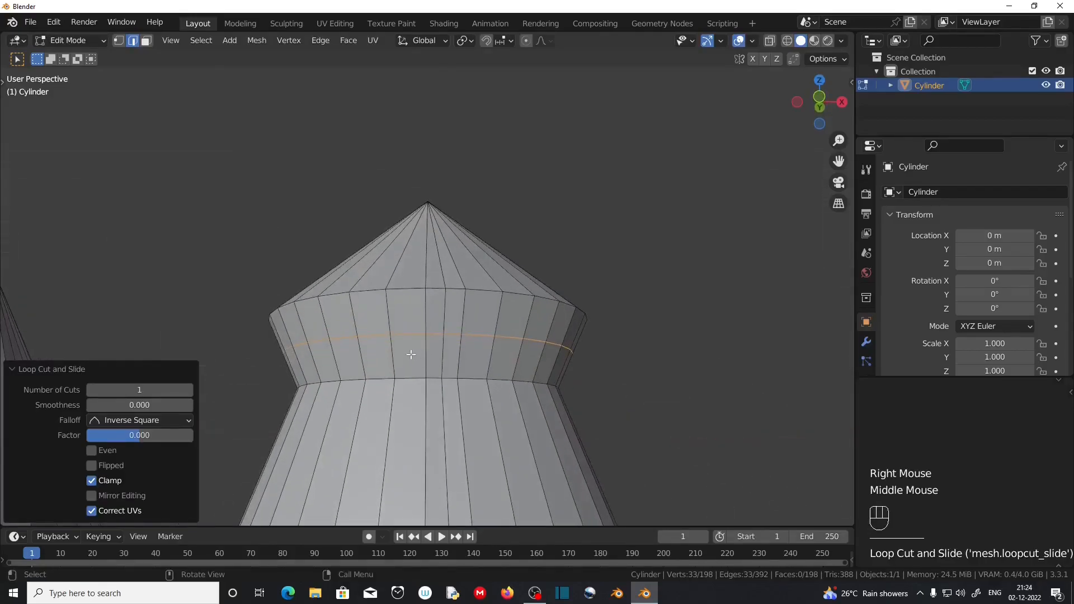
pyautogui.scroll(-2, 409, 349)
pyautogui.moveTo(445, 368); pyautogui.dragTo(472, 359, button='middle')
pyautogui.scroll(2, 448, 369)
pyautogui.scroll(1, 456, 363)
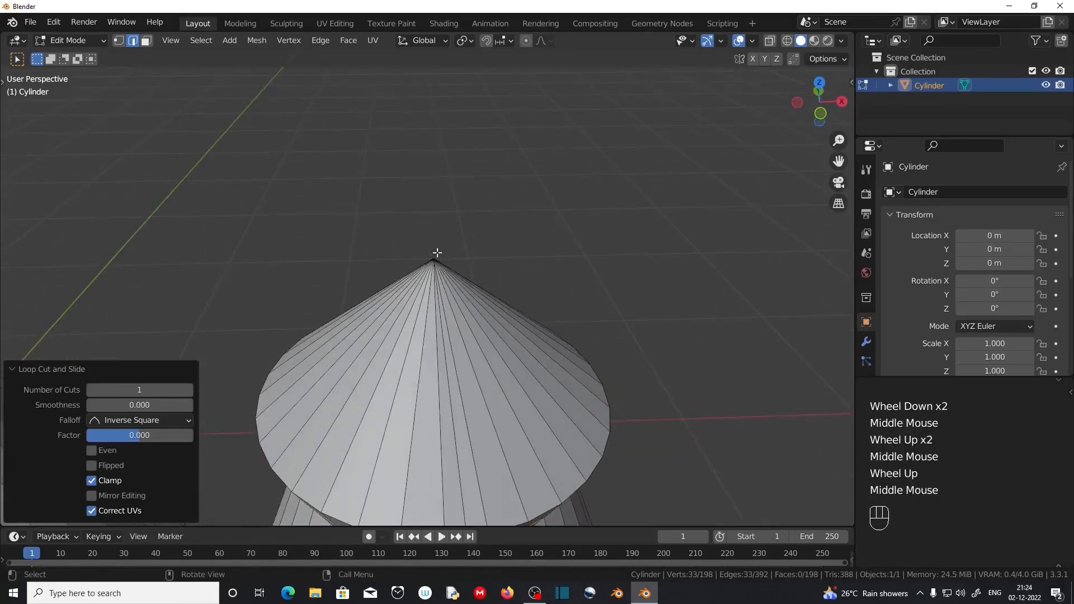
pyautogui.scroll(-2, 455, 372)
# Return to Object Mode and delete the object containing both tapered cylinders
pyautogui.press('Tab')
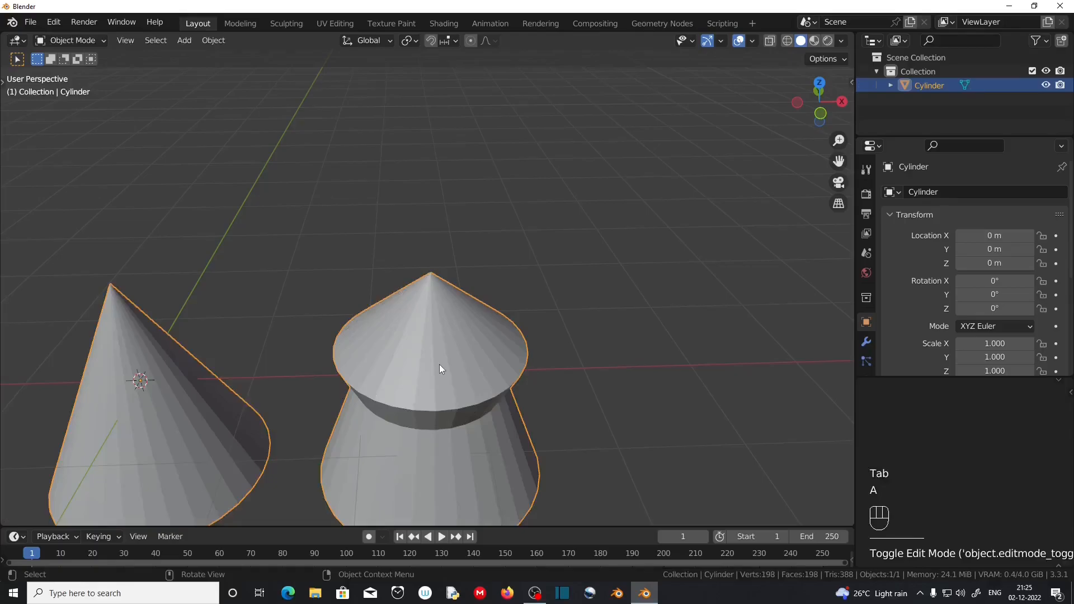
pyautogui.press('Delete')
pyautogui.keyDown('shift'); pyautogui.moveTo(370, 369); pyautogui.dragTo(381, 379, button='middle'); pyautogui.keyUp('shift')
pyautogui.scroll(-2, 502, 327)
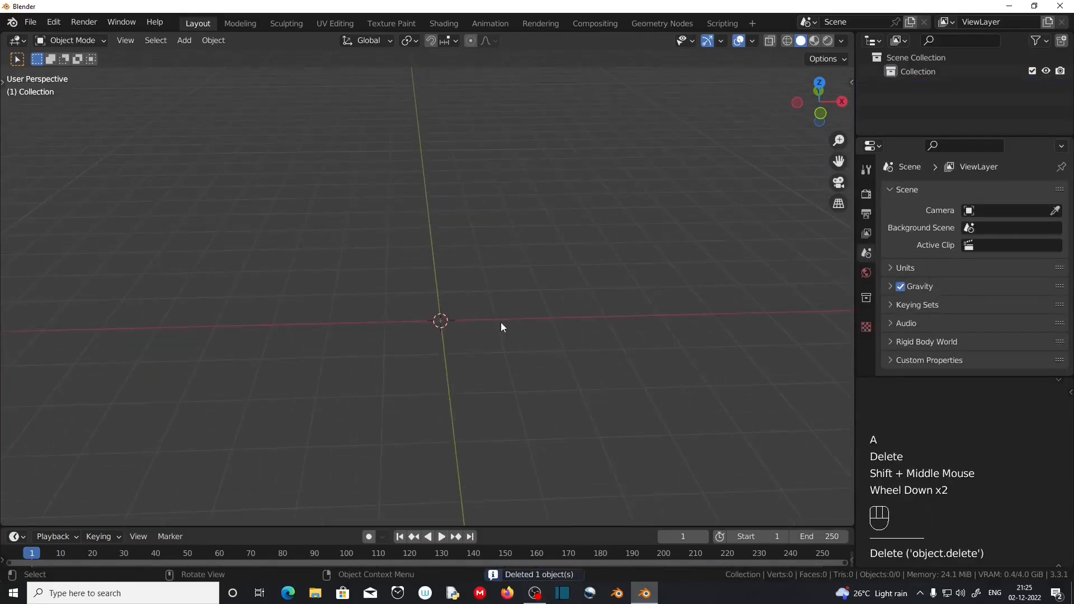
# Add a new cylinder at the origin with 32 vertices, 1 m radius and 2 m depth
pyautogui.keyDown('shift'); pyautogui.moveTo(502, 327); pyautogui.dragTo(468, 395, button='middle'); pyautogui.keyUp('shift')
pyautogui.scroll(2, 446, 451)
pyautogui.moveTo(446, 451)
pyautogui.mouseDown(button='middle')
pyautogui.moveTo(458, 404)
pyautogui.moveTo(454, 479)
pyautogui.moveTo(454, 445)
pyautogui.mouseUp(button='middle')
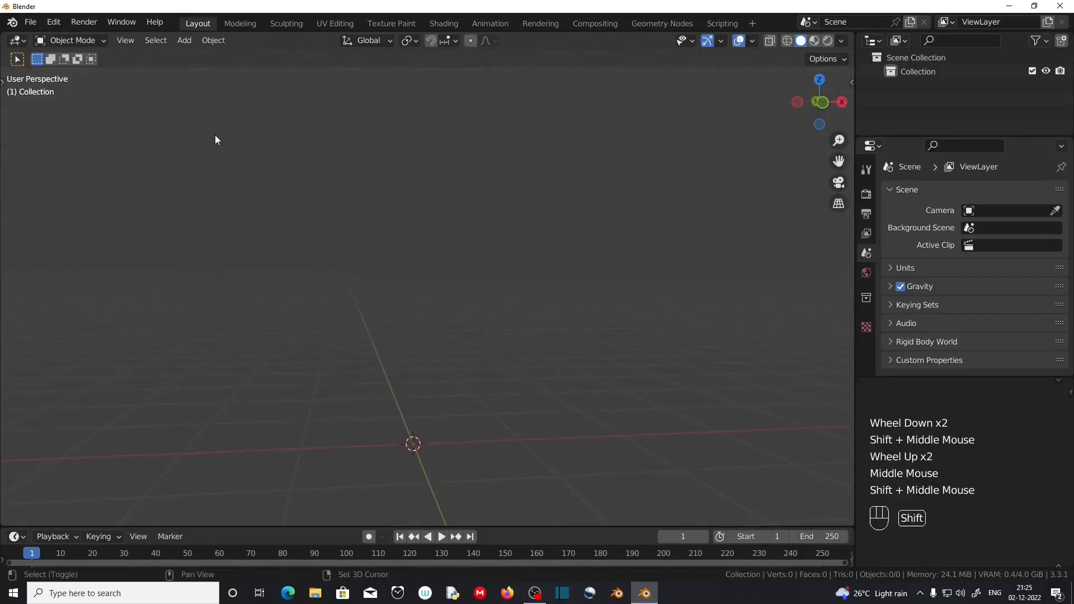
pyautogui.hotkey('shift', 'a')
pyautogui.moveTo(290, 190)
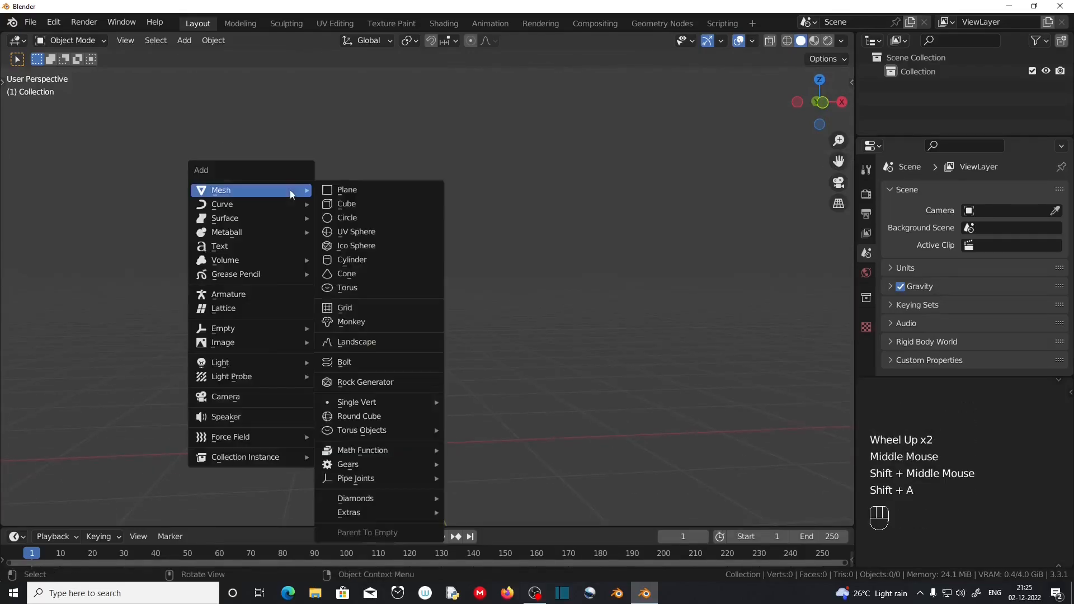
pyautogui.click(361, 259)
pyautogui.keyDown('shift'); pyautogui.moveTo(522, 392); pyautogui.dragTo(488, 297, button='middle'); pyautogui.keyUp('shift')
pyautogui.scroll(2, 479, 371)
pyautogui.scroll(-1, 428, 251)
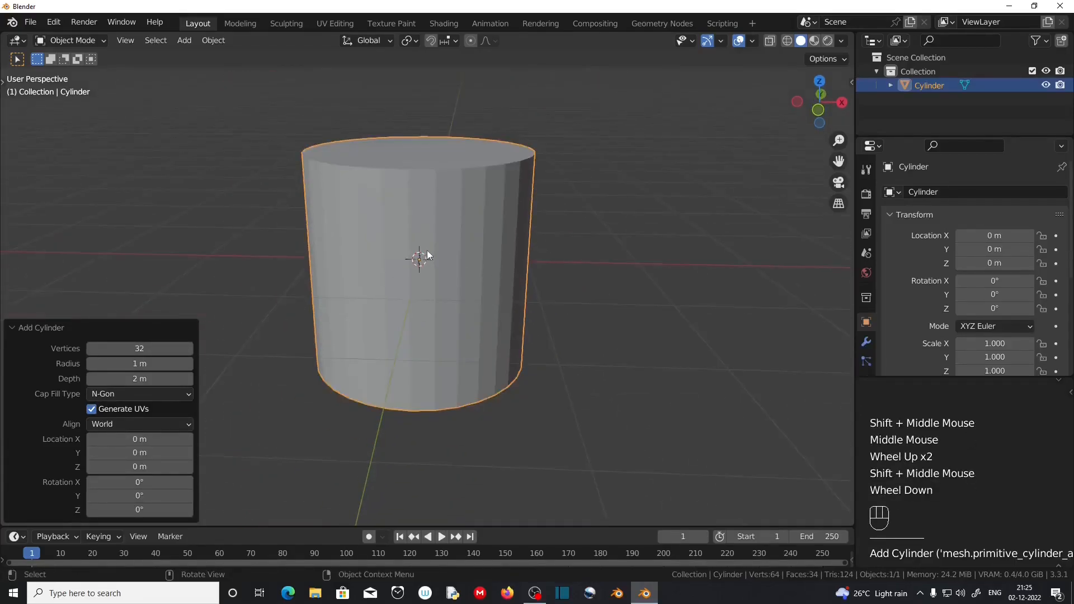
# Apply Shade Smooth to the cylinder and examine the shading across its top and sides
pyautogui.rightClick(426, 249)
pyautogui.click(493, 204)
pyautogui.rightClick(421, 203)
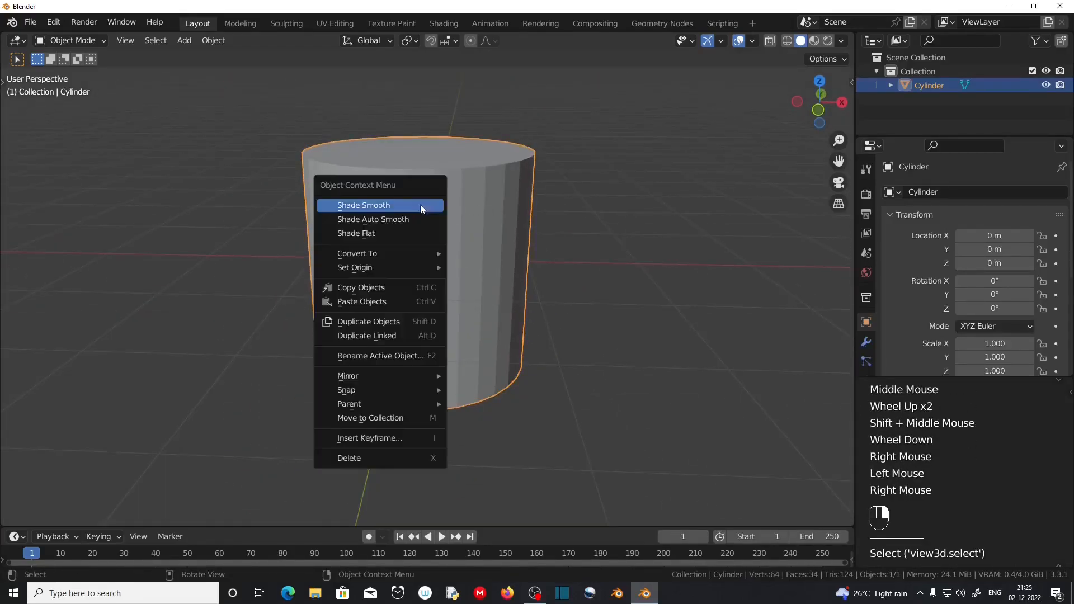
pyautogui.click(420, 205)
pyautogui.moveTo(459, 269); pyautogui.dragTo(559, 276, button='middle')
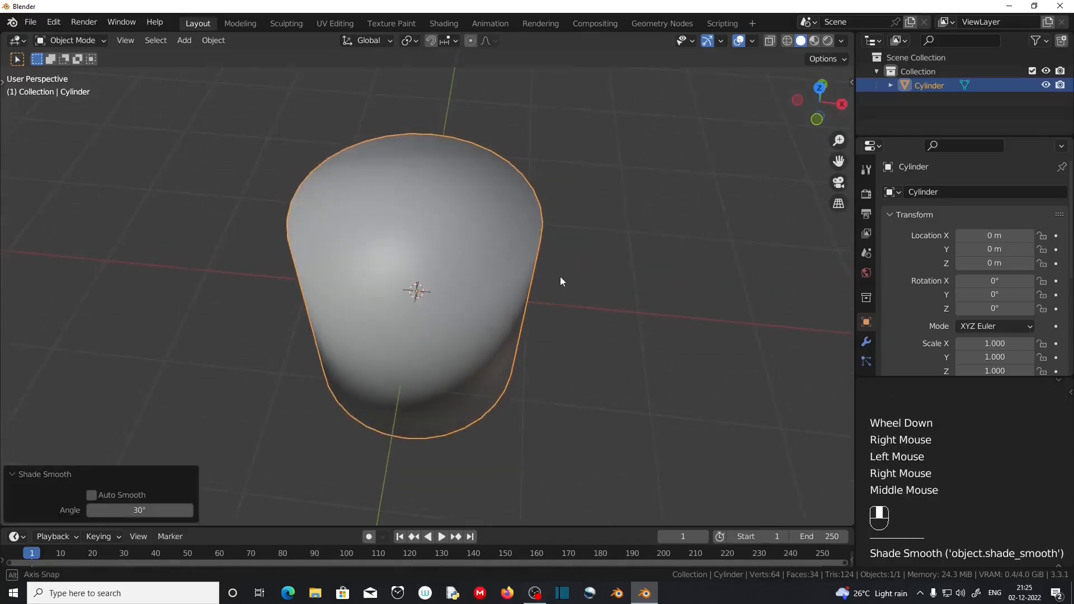
pyautogui.scroll(2, 418, 319)
pyautogui.moveTo(418, 319); pyautogui.dragTo(526, 174, button='middle')
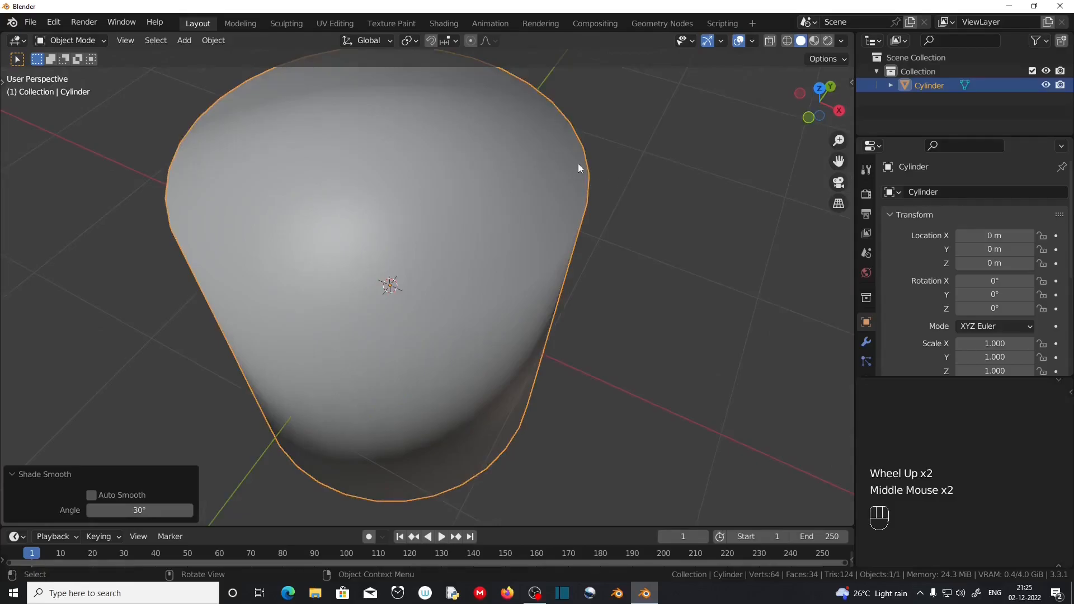
pyautogui.moveTo(569, 286); pyautogui.dragTo(618, 281, button='middle')
pyautogui.scroll(-1, 536, 235)
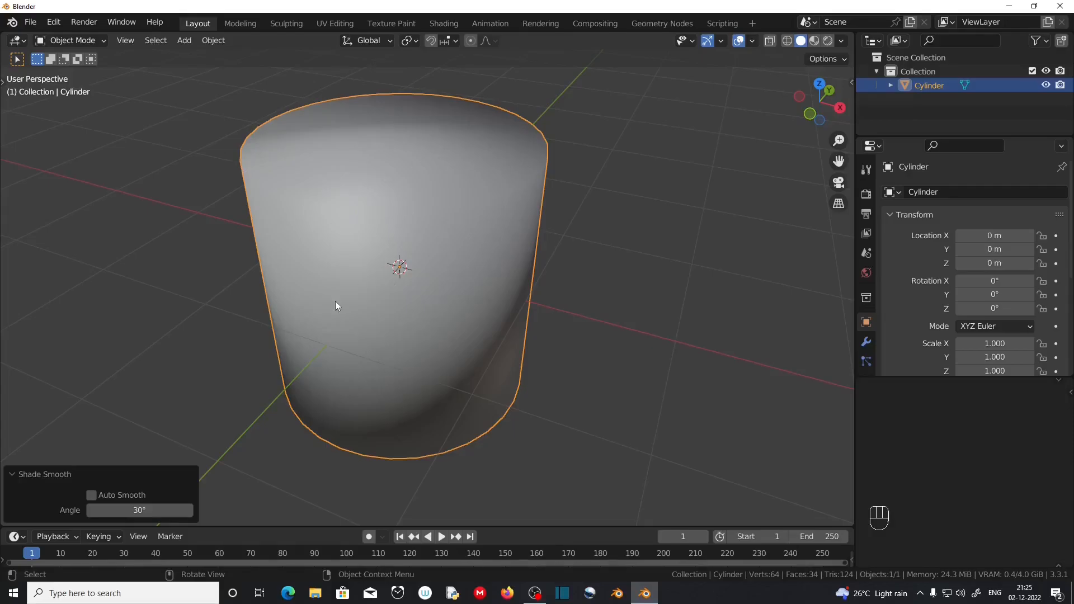
# Add a horizontal loop cut to the cylinder in Edit Mode and slide it up beside the top edge, factor about -0.976
pyautogui.press('Tab')
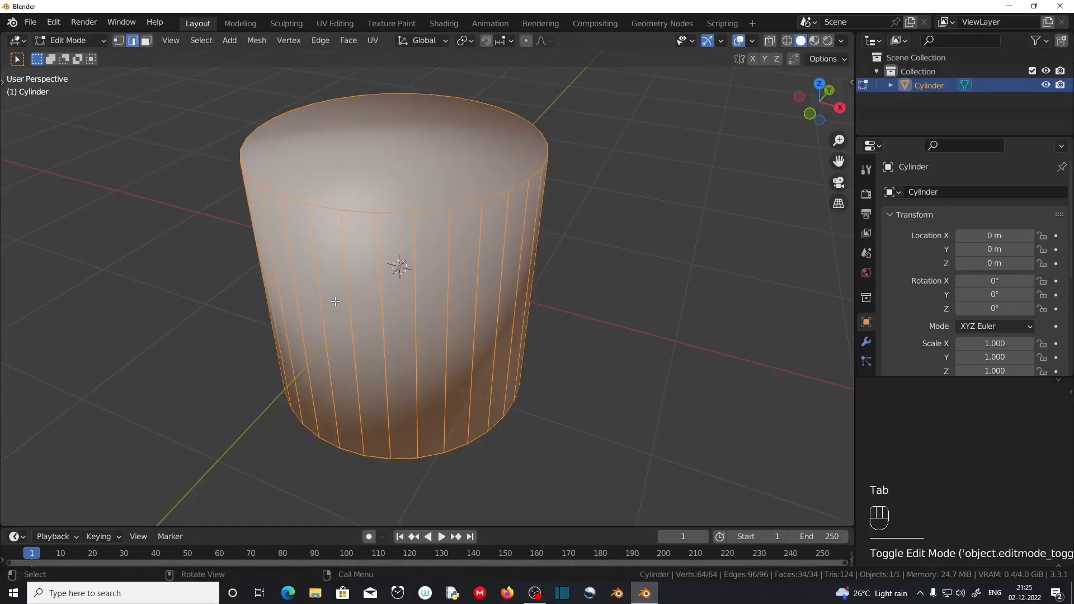
pyautogui.hotkey('ctrl', 'r')
pyautogui.click(469, 301)
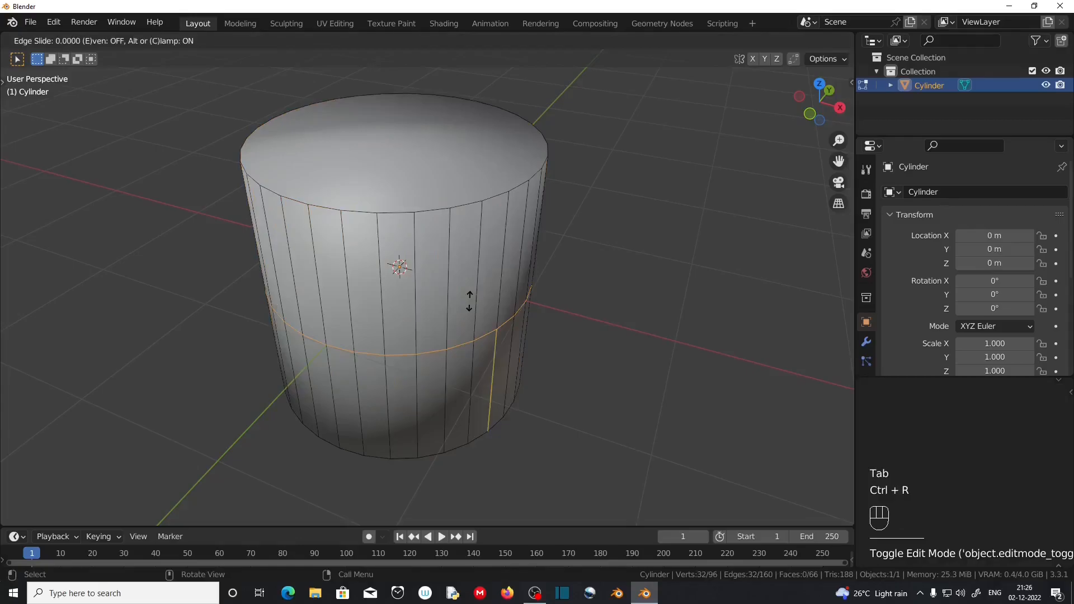
pyautogui.click(454, 182)
# Add a second horizontal loop cut slid down beside the cylinder's bottom edge and check the smooth shading in Object Mode
pyautogui.moveTo(455, 185); pyautogui.dragTo(459, 348, button='middle')
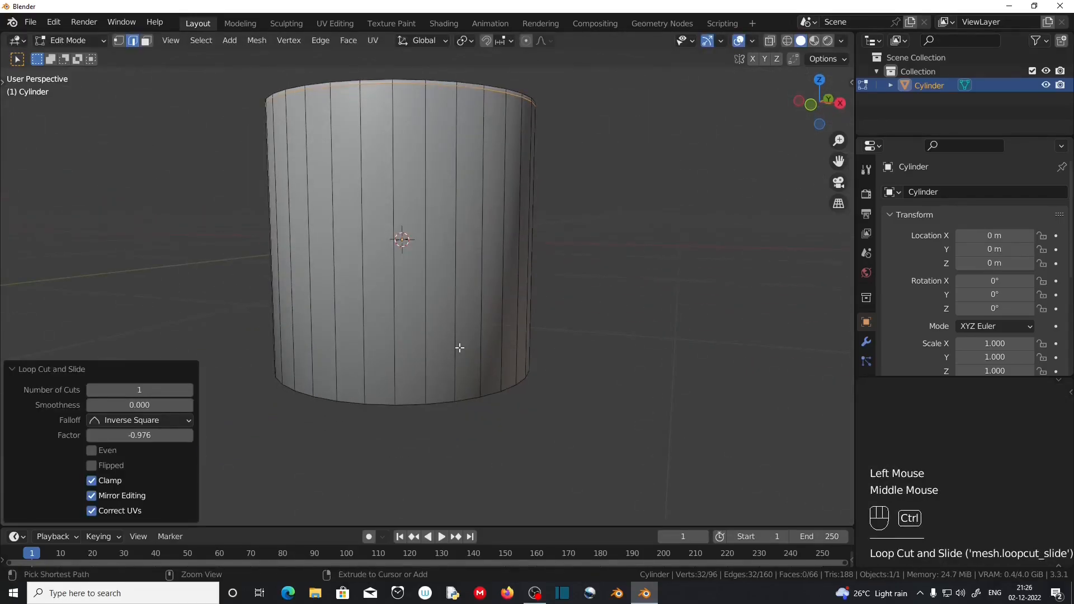
pyautogui.hotkey('ctrl', 'r')
pyautogui.click(459, 350)
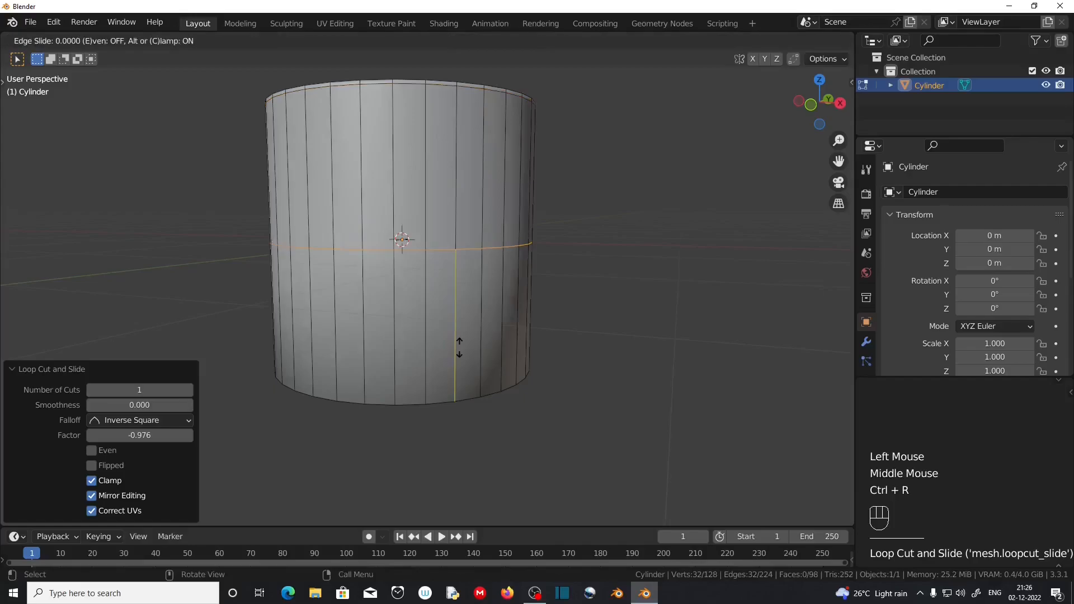
pyautogui.click(473, 495)
pyautogui.press('Tab')
pyautogui.moveTo(399, 329); pyautogui.dragTo(451, 355, button='middle')
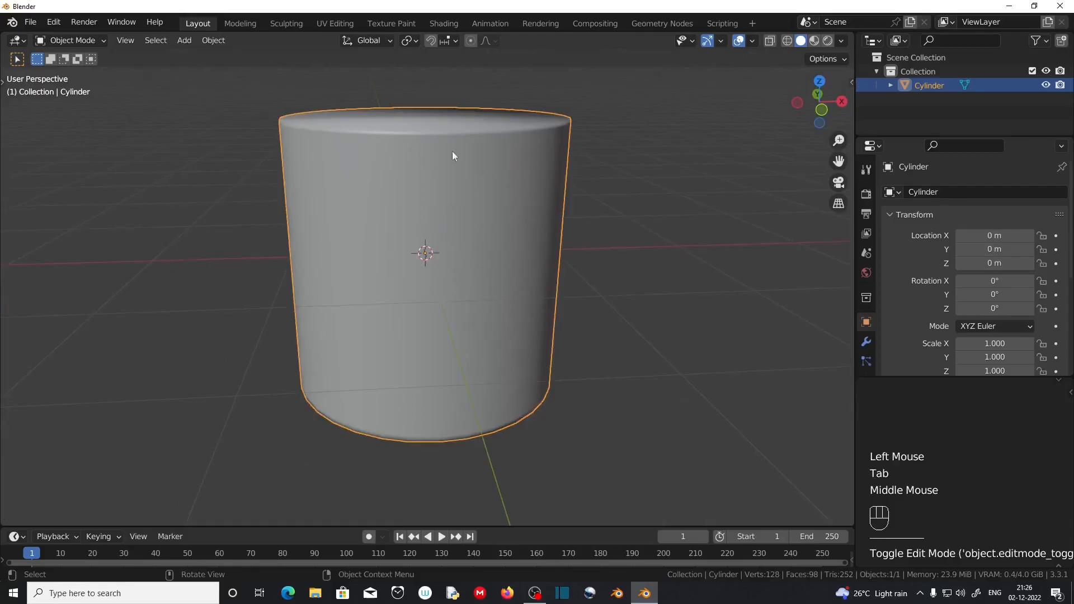
pyautogui.moveTo(578, 324); pyautogui.dragTo(449, 303, button='middle')
# Extrude the cylinder's top face in place and scale it inward to about 0.957 as a supporting loop
pyautogui.press('Tab')
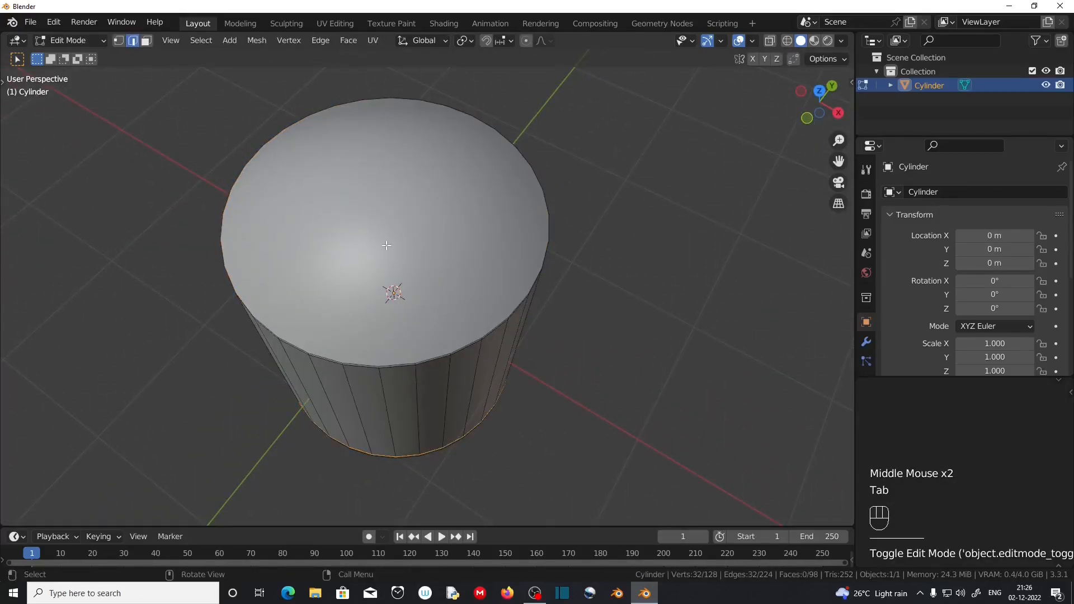
pyautogui.click(137, 44)
pyautogui.click(146, 40)
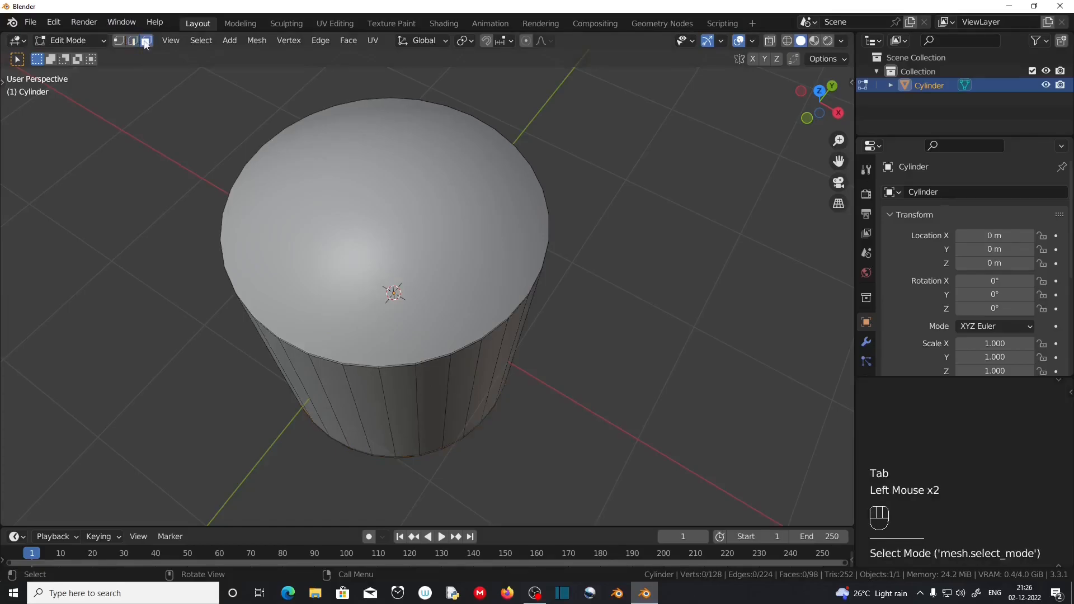
pyautogui.click(426, 241)
pyautogui.press('e')
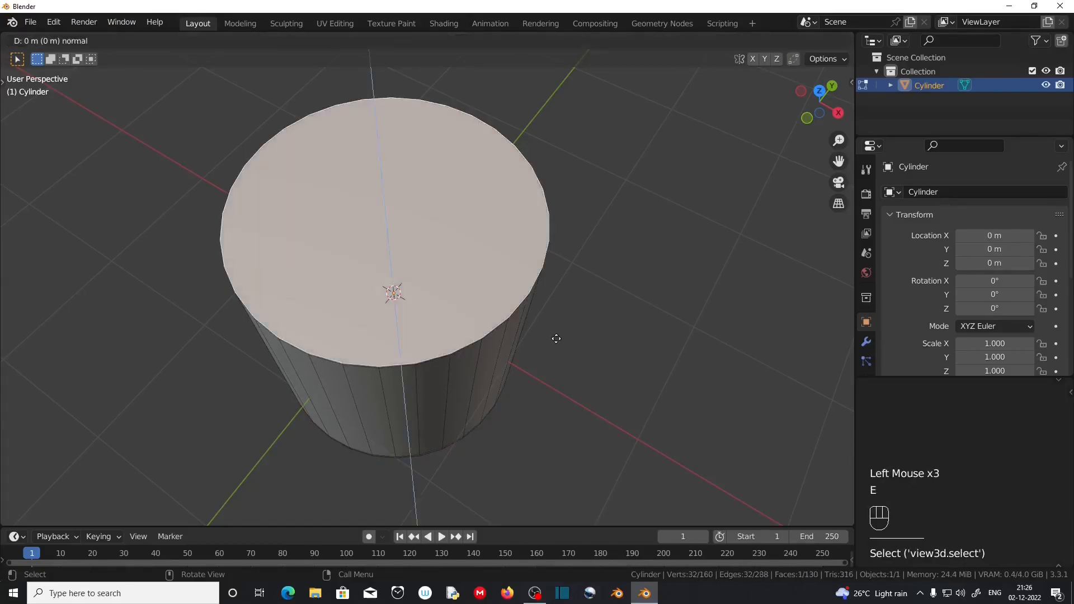
pyautogui.rightClick(554, 328)
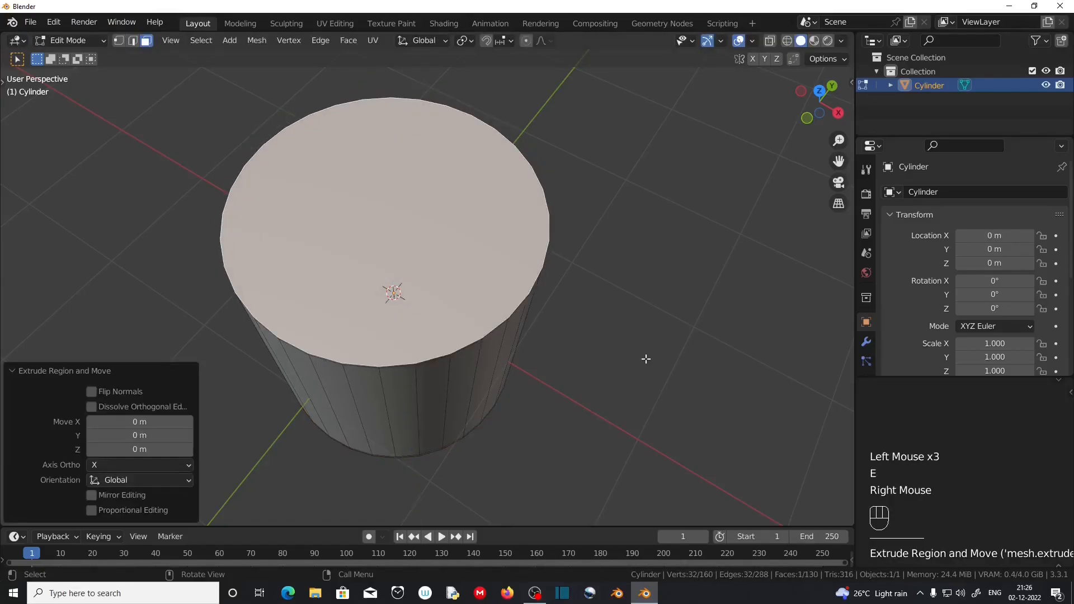
pyautogui.press('s')
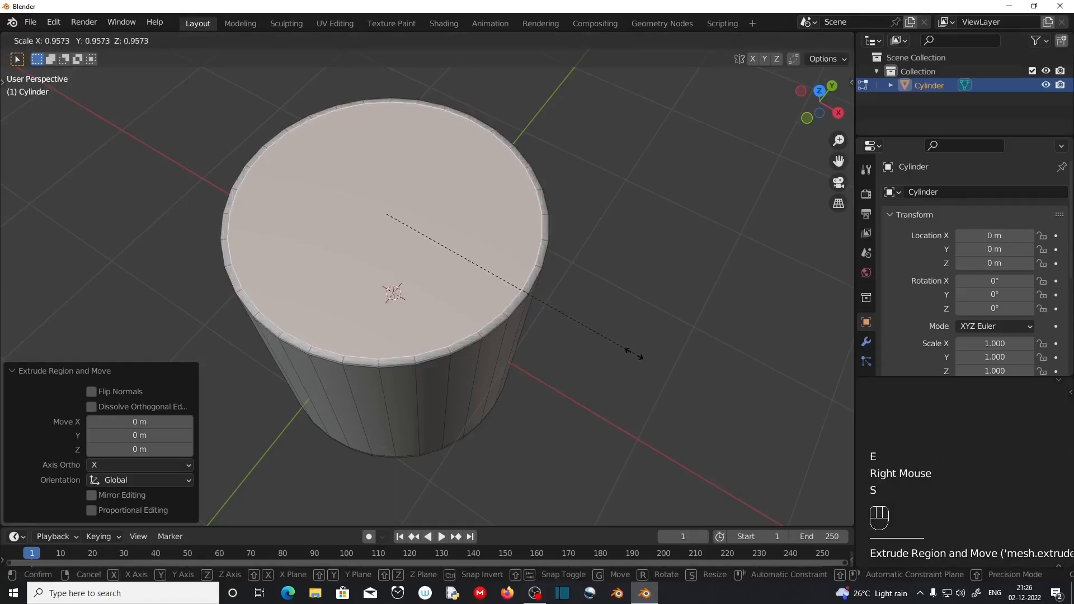
pyautogui.click(633, 353)
# Extrude the cylinder's bottom face in place and scale it inward to about 0.947
pyautogui.moveTo(634, 354); pyautogui.dragTo(419, 270, button='middle')
pyautogui.click(418, 272)
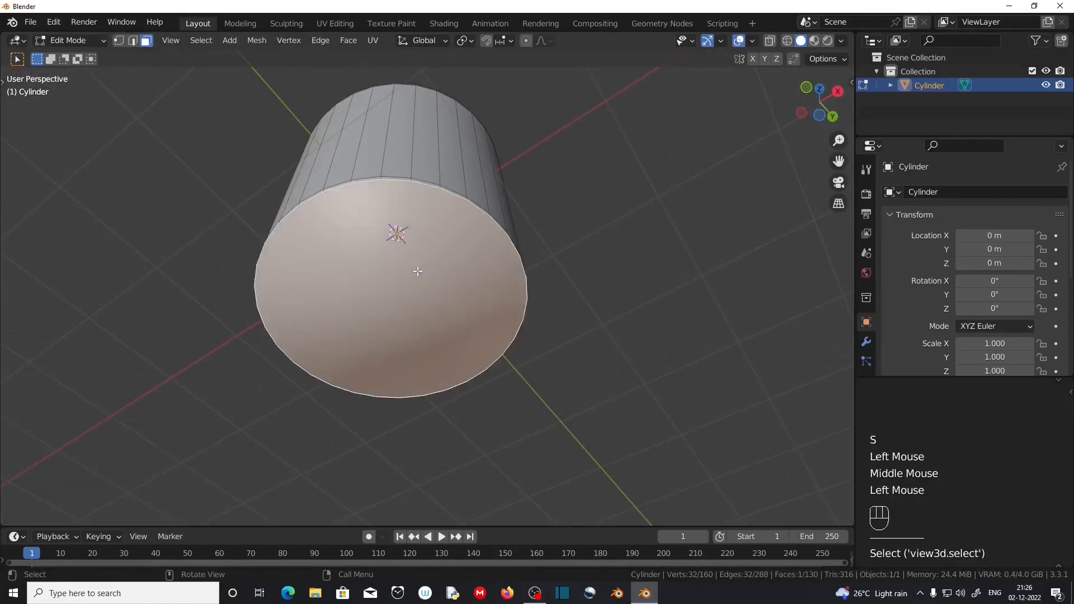
pyautogui.press('e')
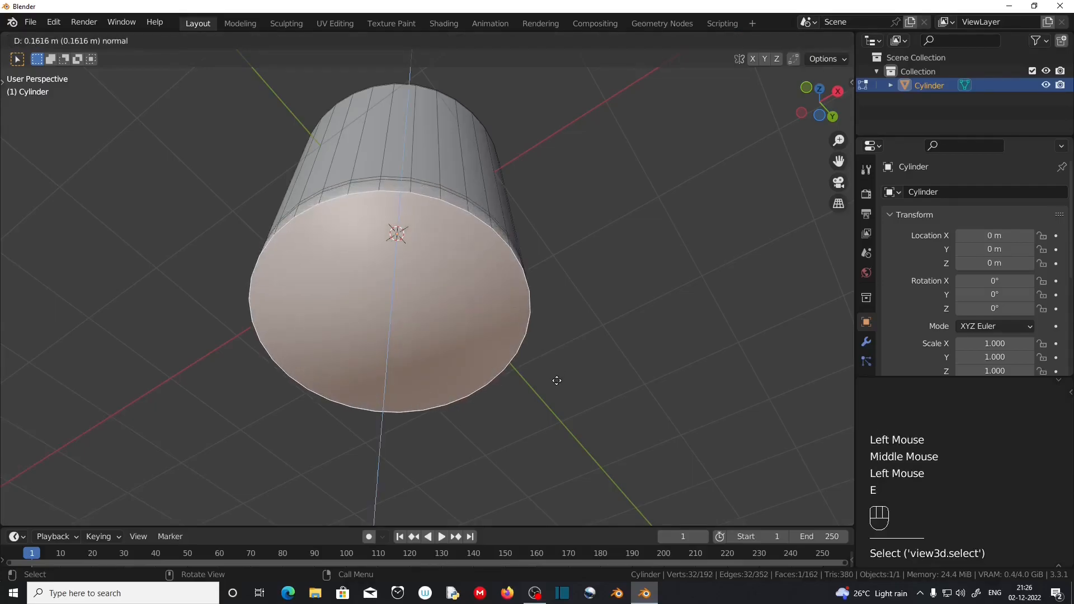
pyautogui.rightClick(557, 381)
pyautogui.press('s')
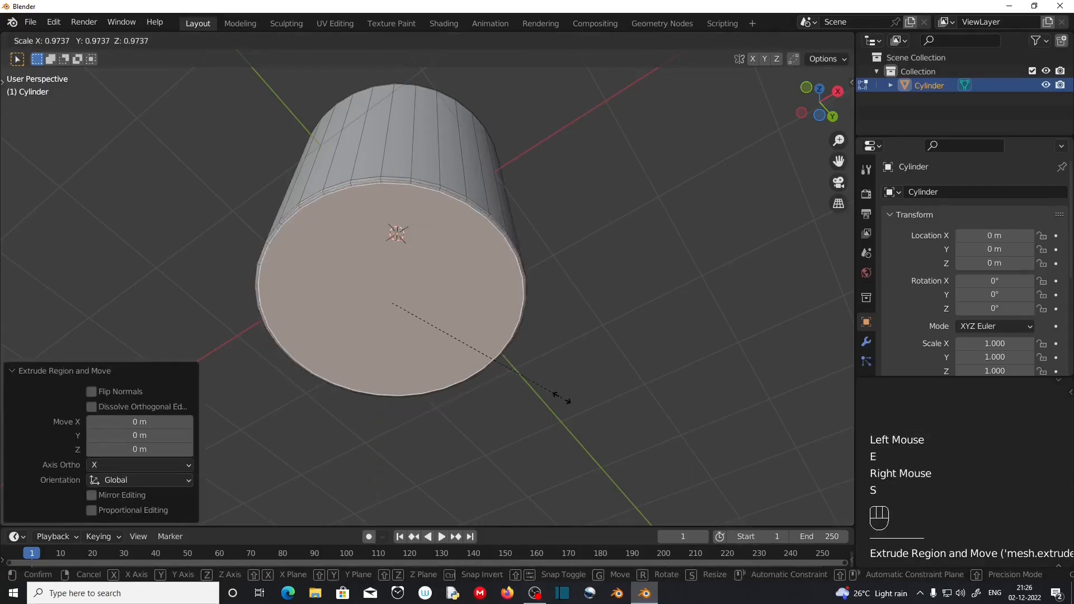
pyautogui.click(487, 293)
pyautogui.moveTo(487, 293); pyautogui.dragTo(466, 374, button='middle')
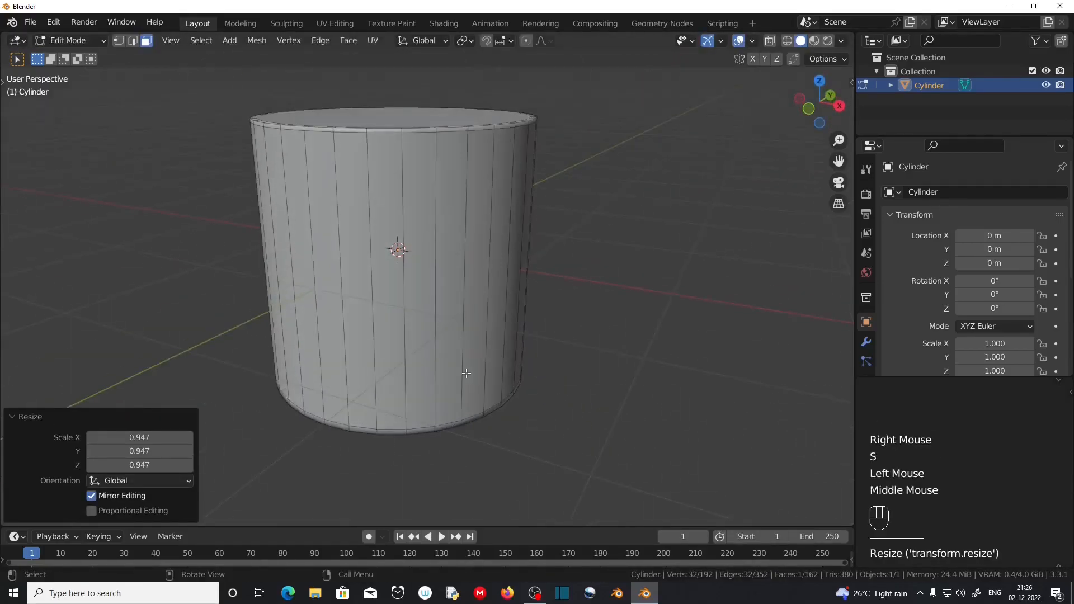
# Examine the smooth shading on the cylinder's caps, rims and sides in Object Mode
pyautogui.press('Tab')
pyautogui.moveTo(383, 275); pyautogui.dragTo(408, 350, button='middle')
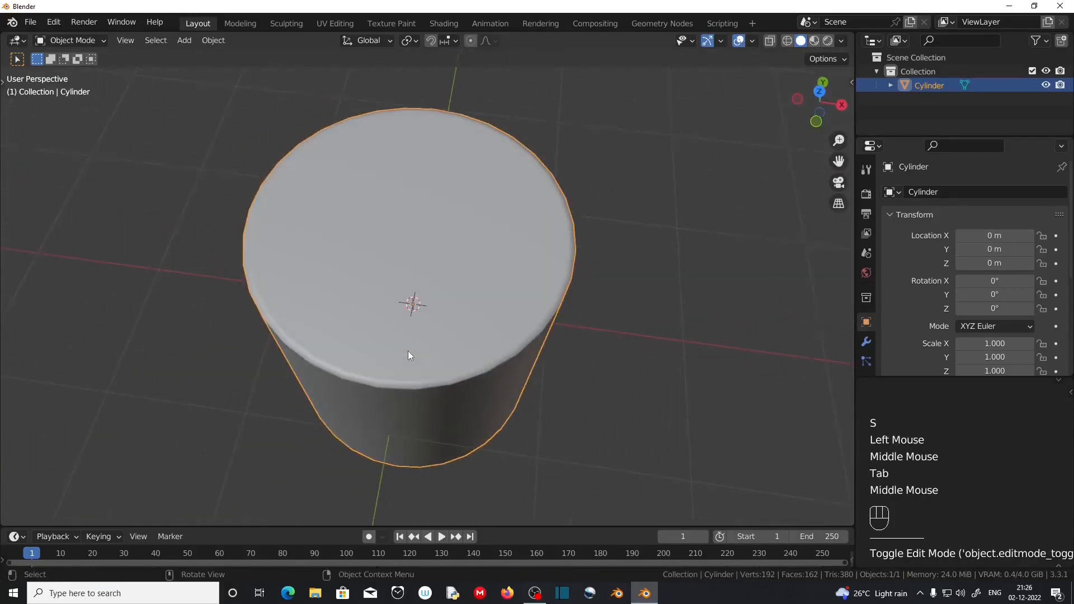
pyautogui.scroll(-2, 408, 350)
pyautogui.moveTo(429, 399); pyautogui.dragTo(420, 374, button='middle')
pyautogui.scroll(2, 420, 371)
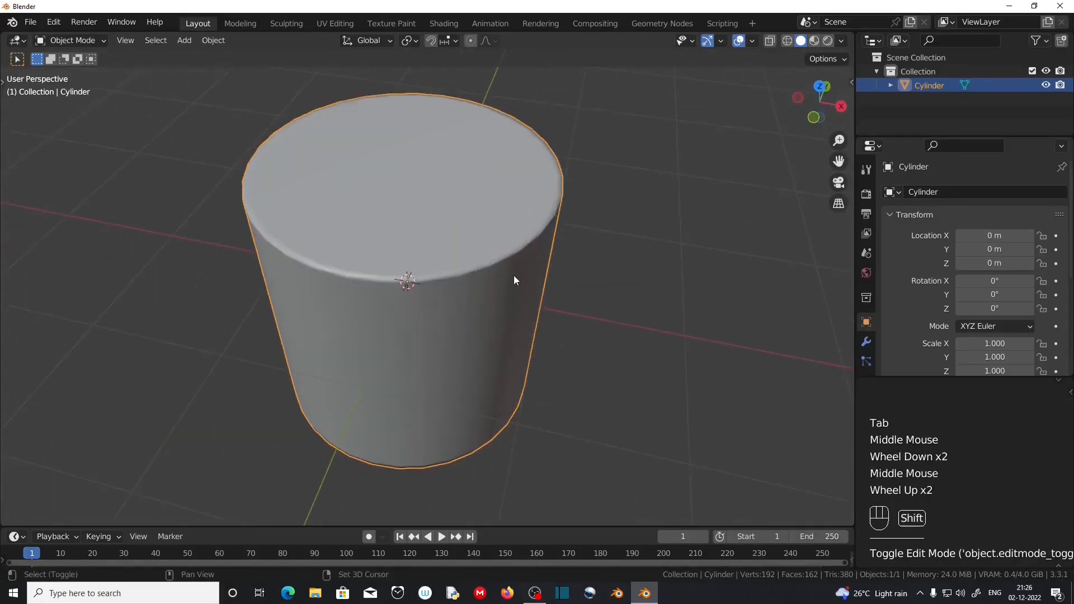
pyautogui.keyDown('shift'); pyautogui.moveTo(514, 277); pyautogui.dragTo(523, 343, button='middle'); pyautogui.keyUp('shift')
pyautogui.scroll(2, 532, 395)
pyautogui.scroll(-2, 523, 401)
pyautogui.moveTo(418, 422); pyautogui.dragTo(451, 353, button='middle')
pyautogui.scroll(2, 372, 336)
pyautogui.scroll(-2, 372, 335)
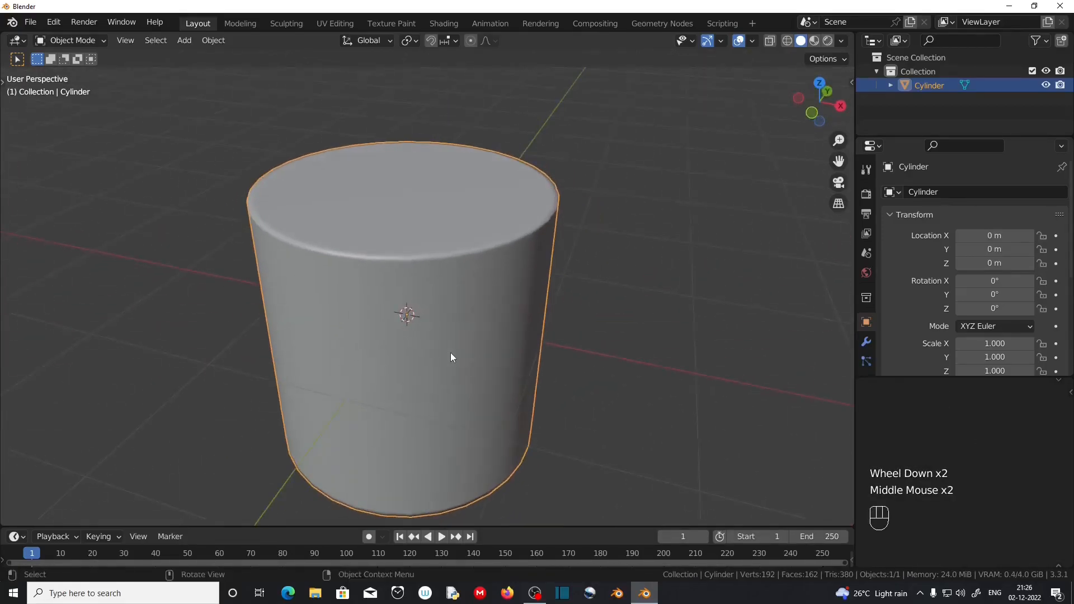
# Add a 2 m cube and move it about 2.9 m along X, beside the cylinder
pyautogui.scroll(-2, 451, 352)
pyautogui.keyDown('shift'); pyautogui.moveTo(502, 325); pyautogui.dragTo(378, 272, button='middle'); pyautogui.keyUp('shift')
pyautogui.hotkey('ctrl', 'z')
pyautogui.hotkey('shift', 'a')
pyautogui.moveTo(281, 258)
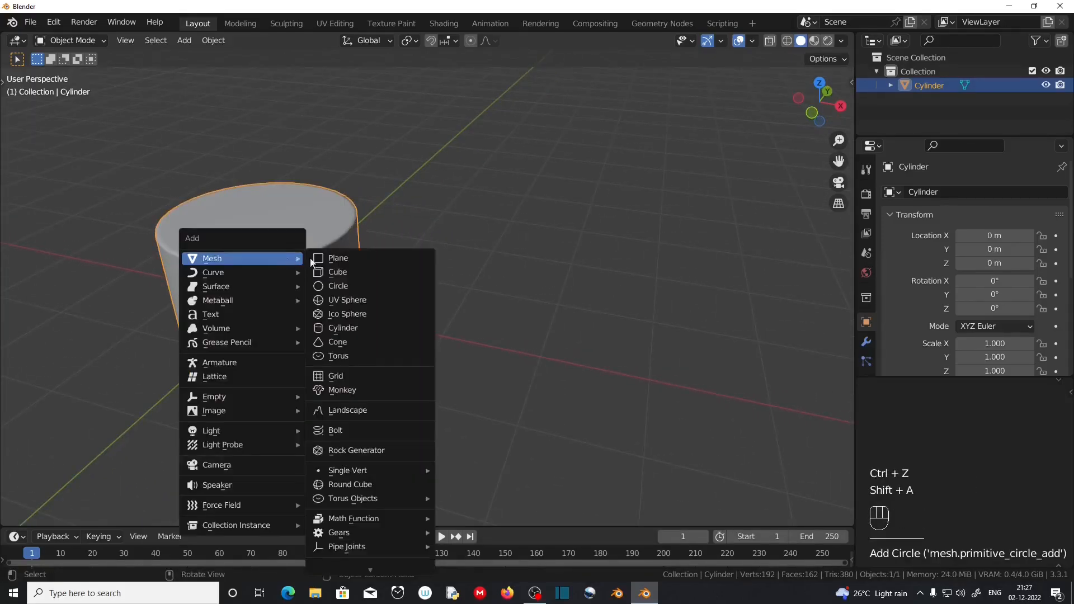
pyautogui.click(339, 273)
pyautogui.press('f')
pyautogui.press('g')
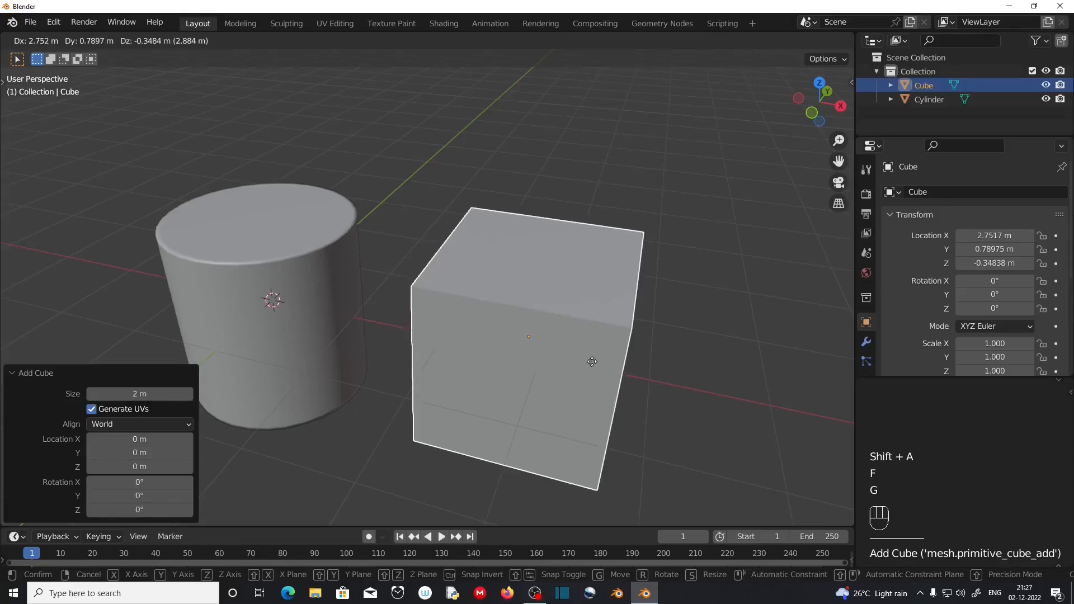
pyautogui.press('x')
pyautogui.click(596, 361)
# Apply Shade Smooth to the cube and examine the shading across its faces
pyautogui.rightClick(528, 331)
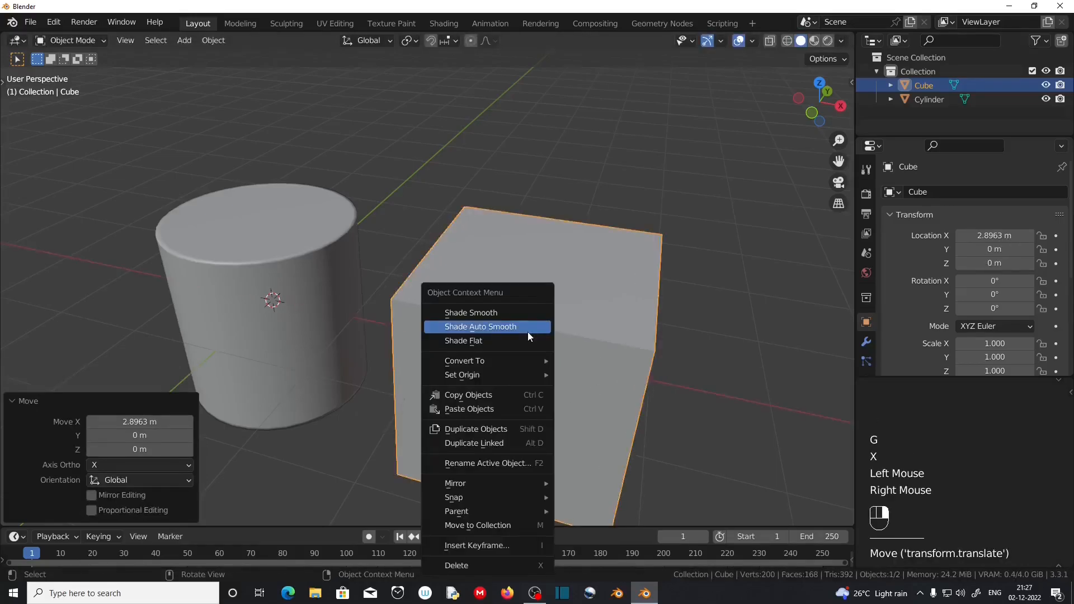
pyautogui.click(522, 314)
pyautogui.scroll(-1, 521, 347)
pyautogui.moveTo(518, 386); pyautogui.dragTo(481, 387, button='middle')
pyautogui.scroll(2, 499, 379)
pyautogui.click(482, 388)
# Add a horizontal loop cut to the cube in Edit Mode and slide it up beside the top edge, factor about -0.968
pyautogui.press('Tab')
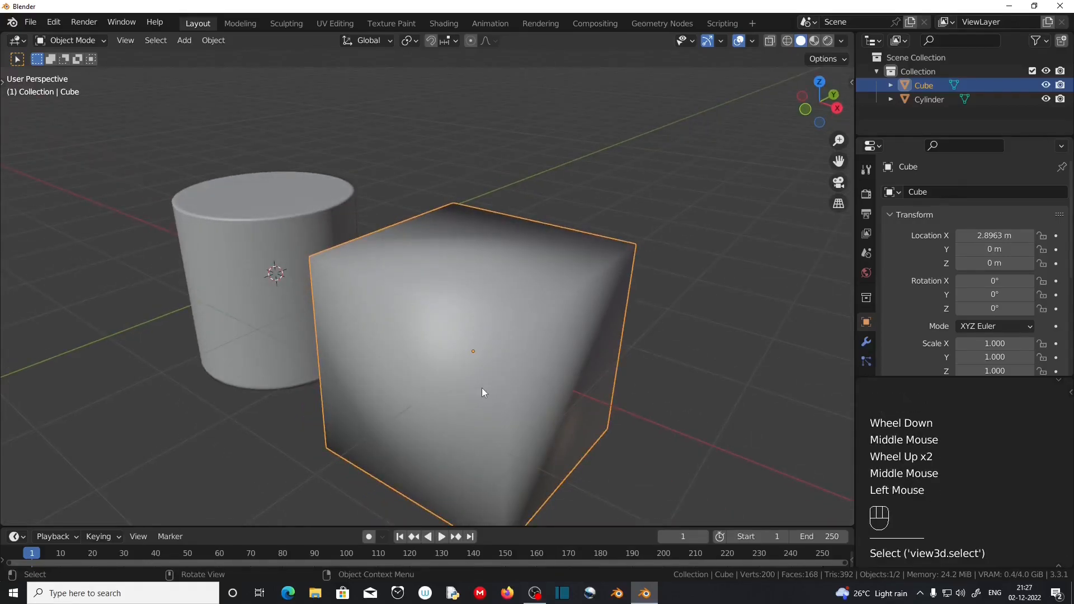
pyautogui.hotkey('ctrl', 'r')
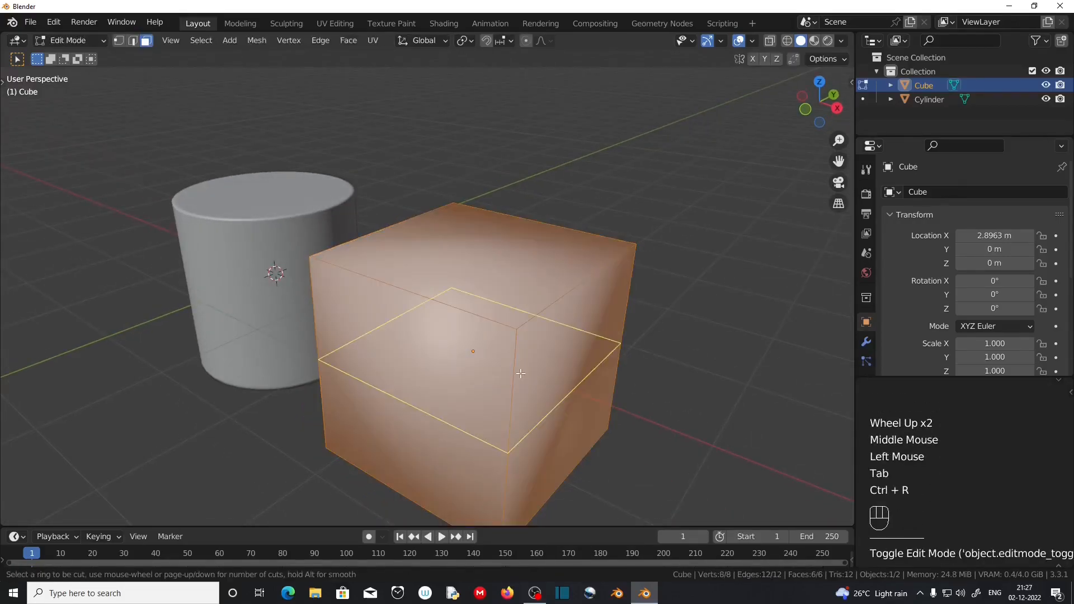
pyautogui.click(521, 364)
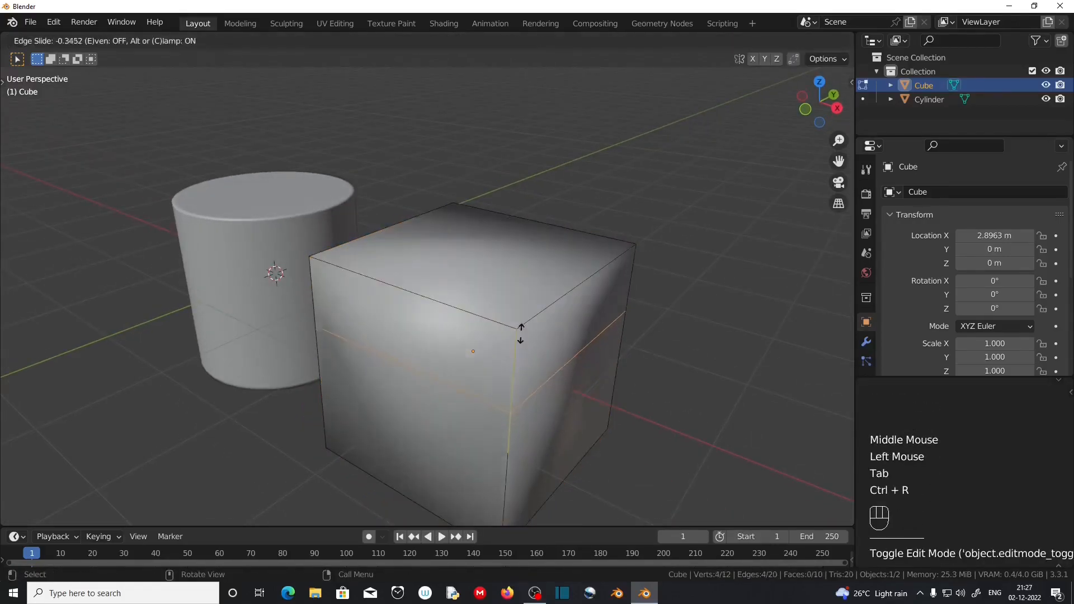
pyautogui.click(525, 264)
# Add a second horizontal loop cut to the cube and slide it down beside the bottom edge, factor about 0.967
pyautogui.moveTo(518, 448); pyautogui.dragTo(508, 330, button='middle')
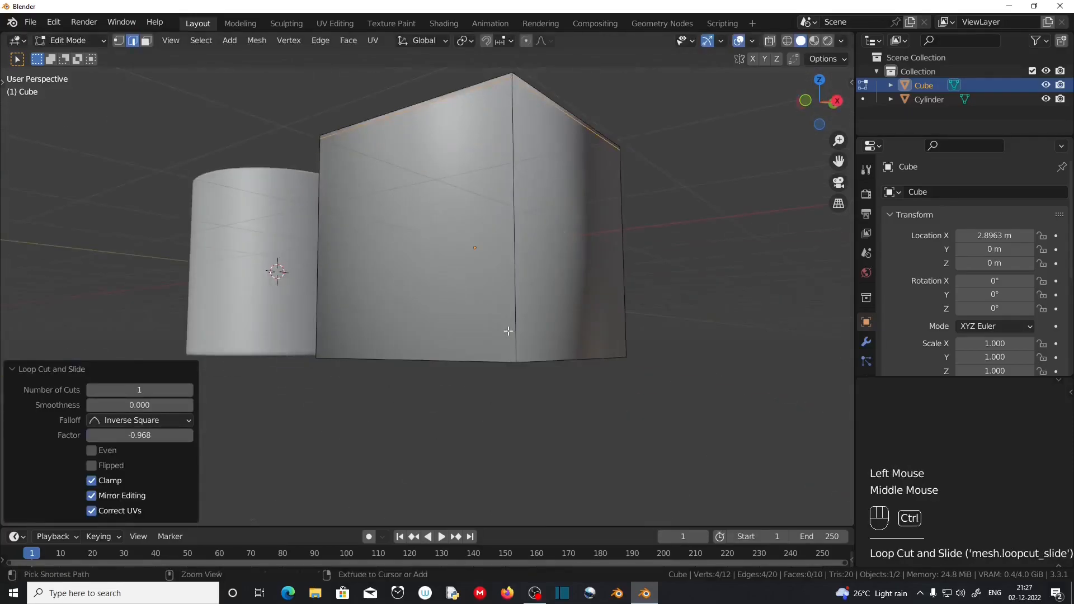
pyautogui.hotkey('ctrl', 'r')
pyautogui.click(508, 332)
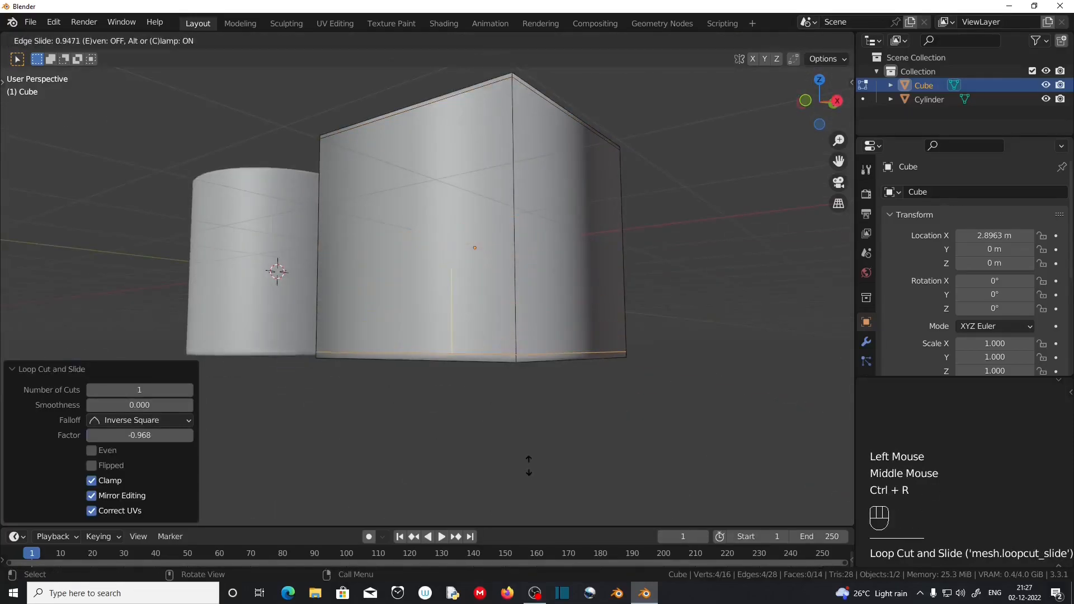
pyautogui.click(510, 356)
# Add a vertical loop cut to the cube and slide it beside its +X side, factor about -0.958
pyautogui.moveTo(510, 356)
pyautogui.mouseDown(button='middle')
pyautogui.moveTo(587, 417)
pyautogui.moveTo(506, 350)
pyautogui.mouseUp(button='middle')
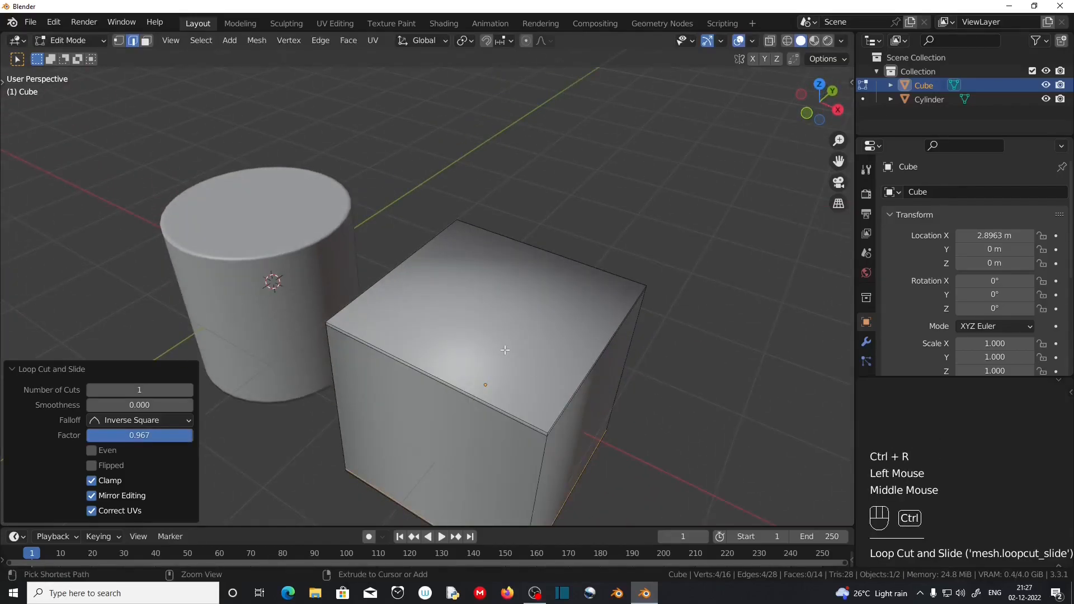
pyautogui.hotkey('ctrl', 'r')
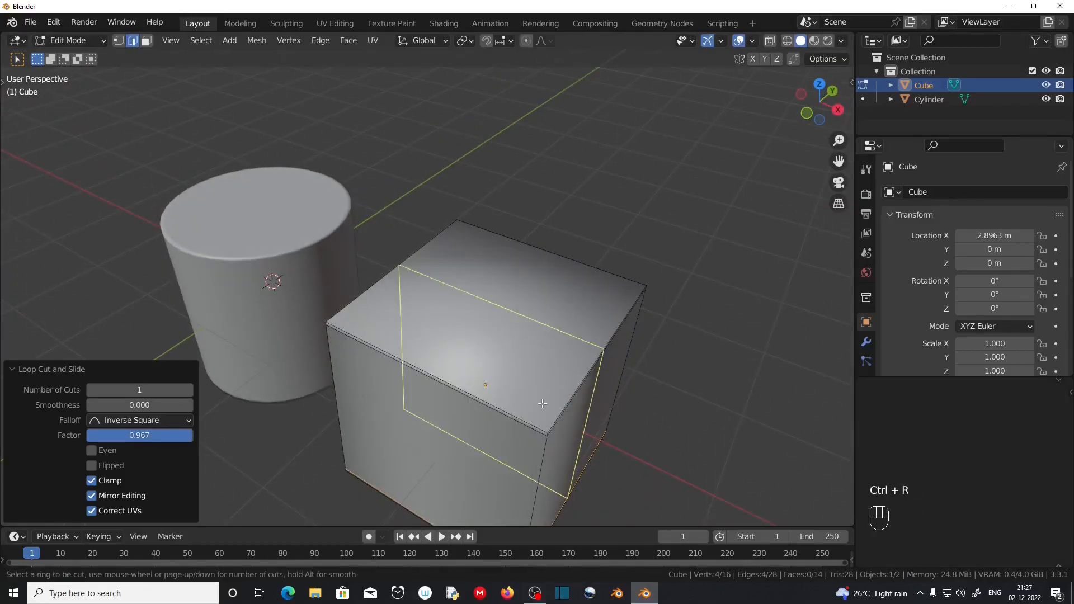
pyautogui.click(545, 423)
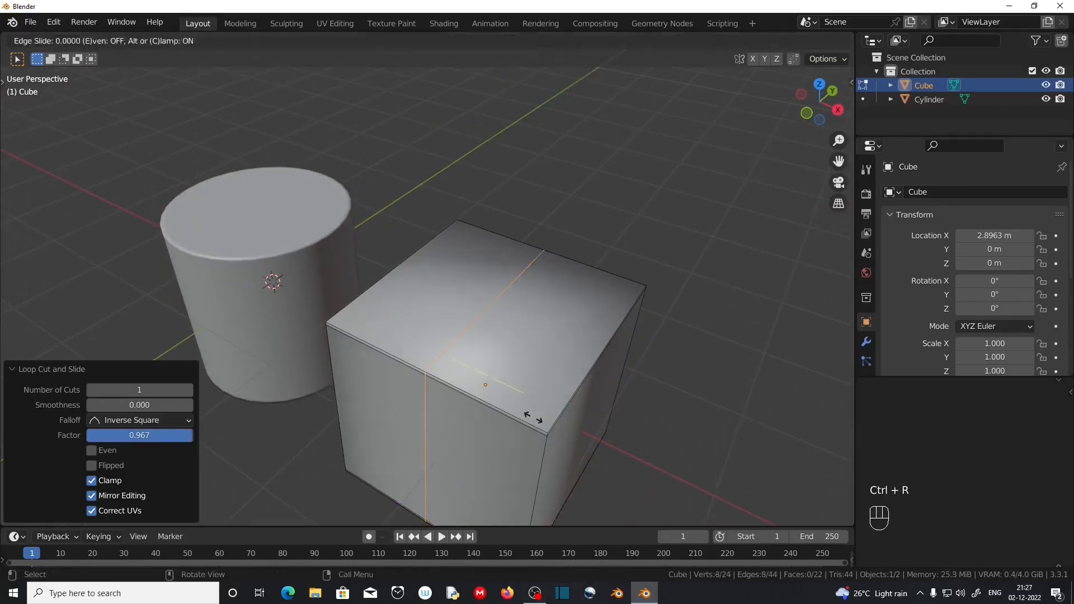
pyautogui.click(638, 470)
# Add another vertical loop cut around the cube, parallel to its -X side
pyautogui.moveTo(638, 470); pyautogui.dragTo(482, 392, button='middle')
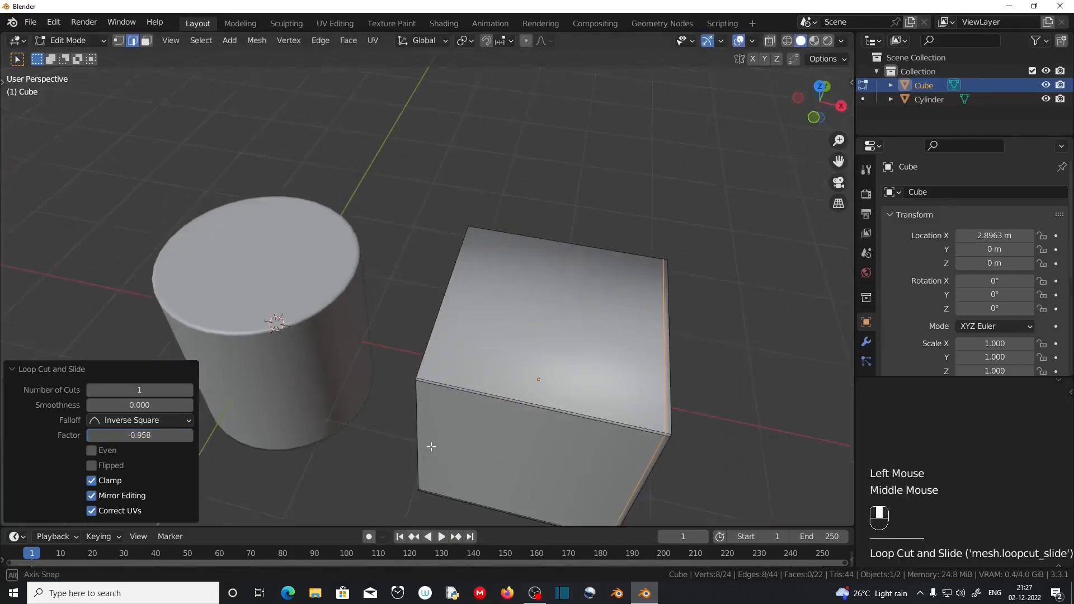
pyautogui.hotkey('ctrl', 'r')
pyautogui.click(471, 388)
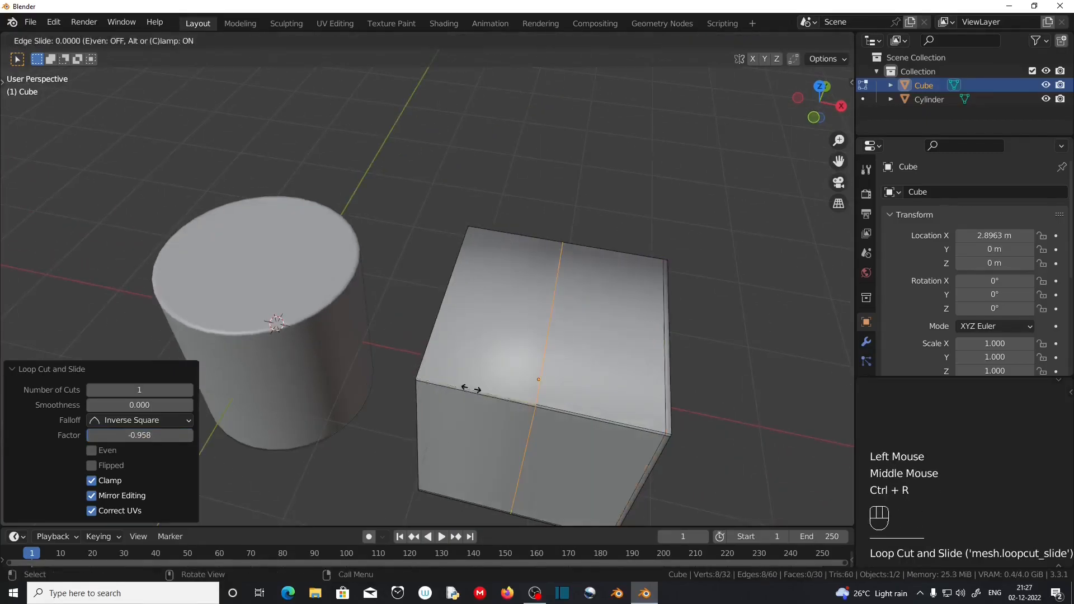
# Slide the new edge loop close to the cube's negative X side and view the result in Object Mode
pyautogui.click(349, 360)
pyautogui.press('Tab')
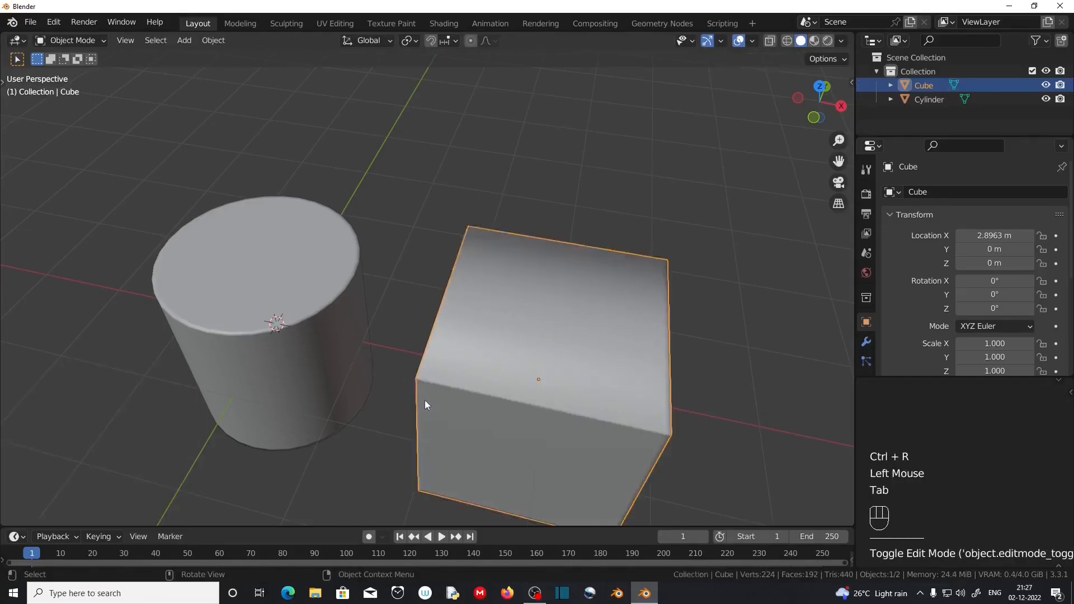
pyautogui.scroll(-2, 488, 435)
pyautogui.moveTo(548, 405); pyautogui.dragTo(358, 391, button='middle')
pyautogui.scroll(2, 391, 430)
# Cut edge loops close to the cube's positive and negative Y sides, using slide factors of about -0.974 and -0.983
pyautogui.press('Tab')
pyautogui.moveTo(444, 414)
pyautogui.mouseDown(button='middle')
pyautogui.moveTo(412, 415)
pyautogui.moveTo(449, 425)
pyautogui.mouseUp(button='middle')
pyautogui.scroll(1, 419, 421)
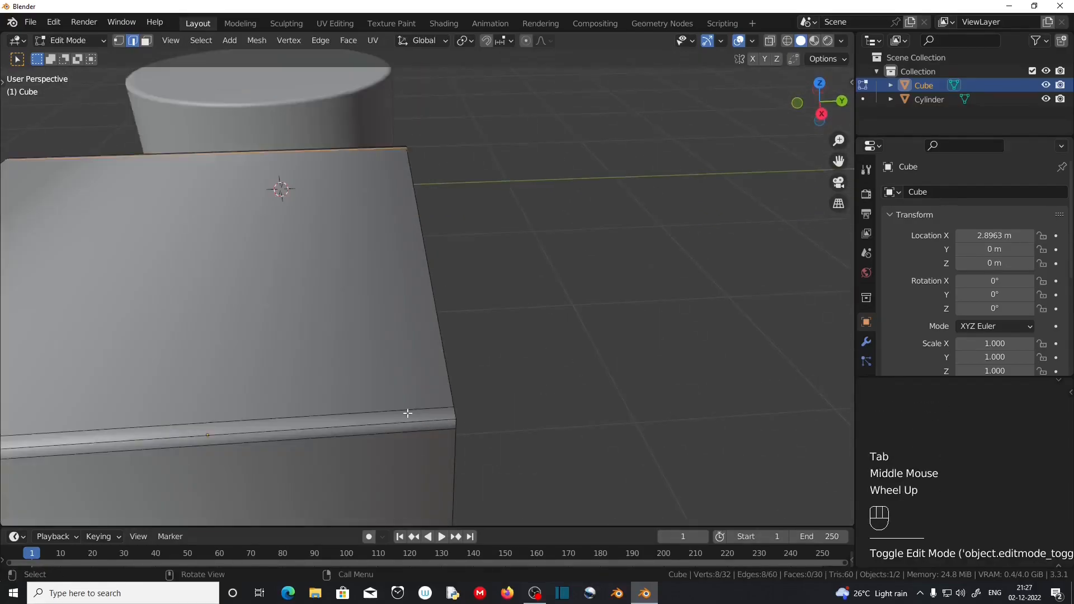
pyautogui.hotkey('ctrl', 'r')
pyautogui.click(408, 414)
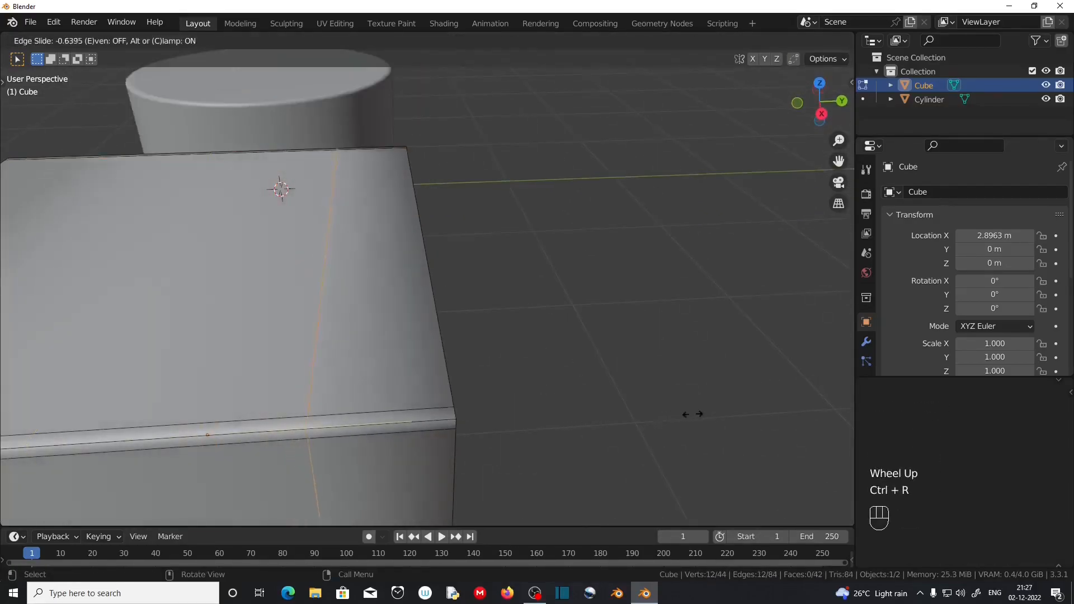
pyautogui.click(823, 410)
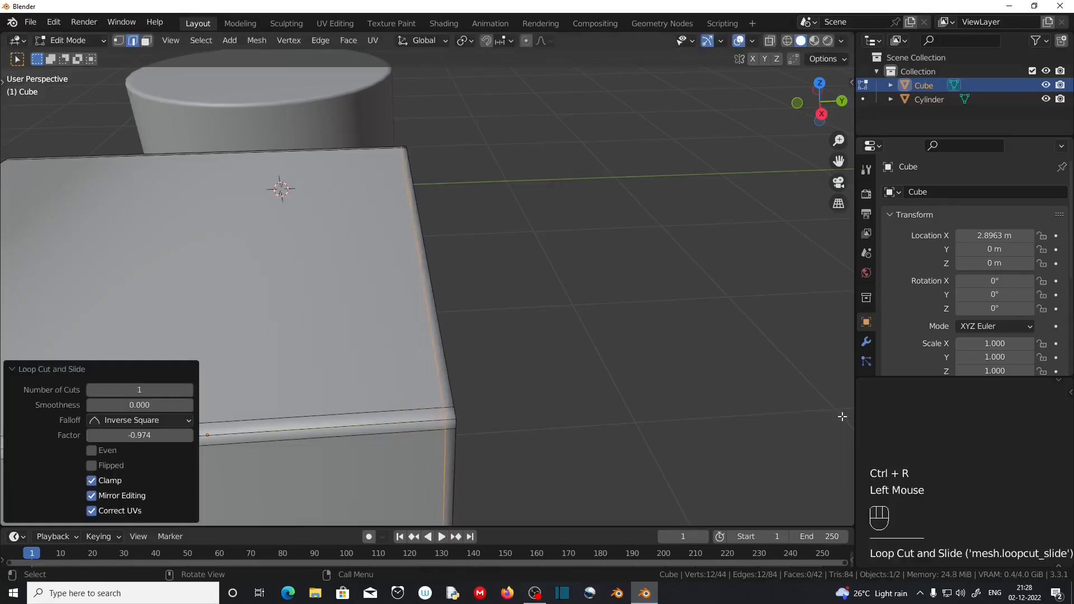
pyautogui.keyDown('shift'); pyautogui.moveTo(500, 443); pyautogui.dragTo(688, 418, button='middle'); pyautogui.keyUp('shift')
pyautogui.hotkey('ctrl', 'r')
pyautogui.click(504, 395)
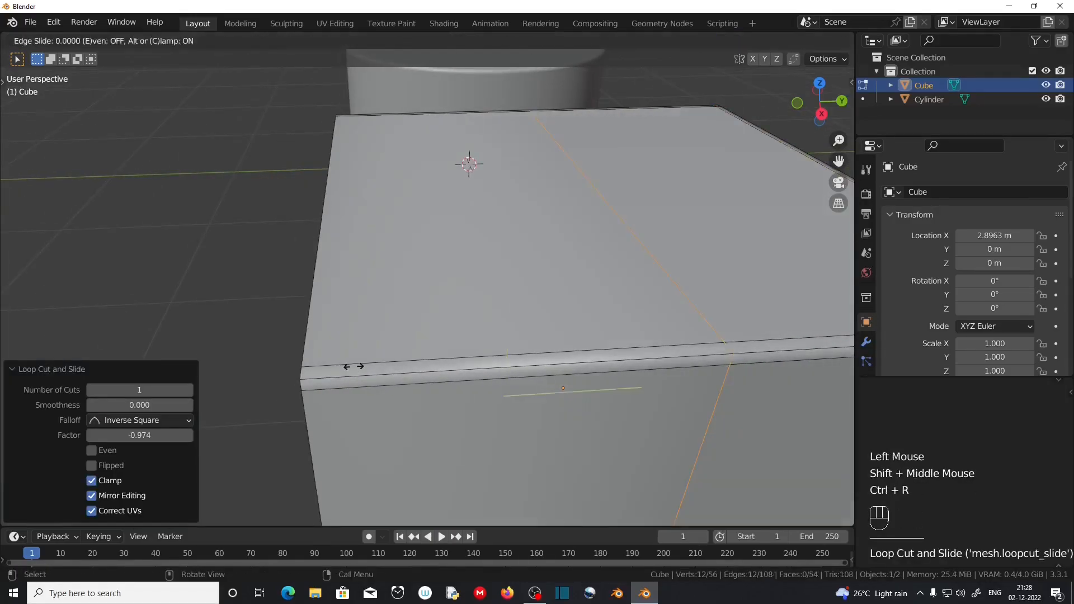
pyautogui.click(789, 392)
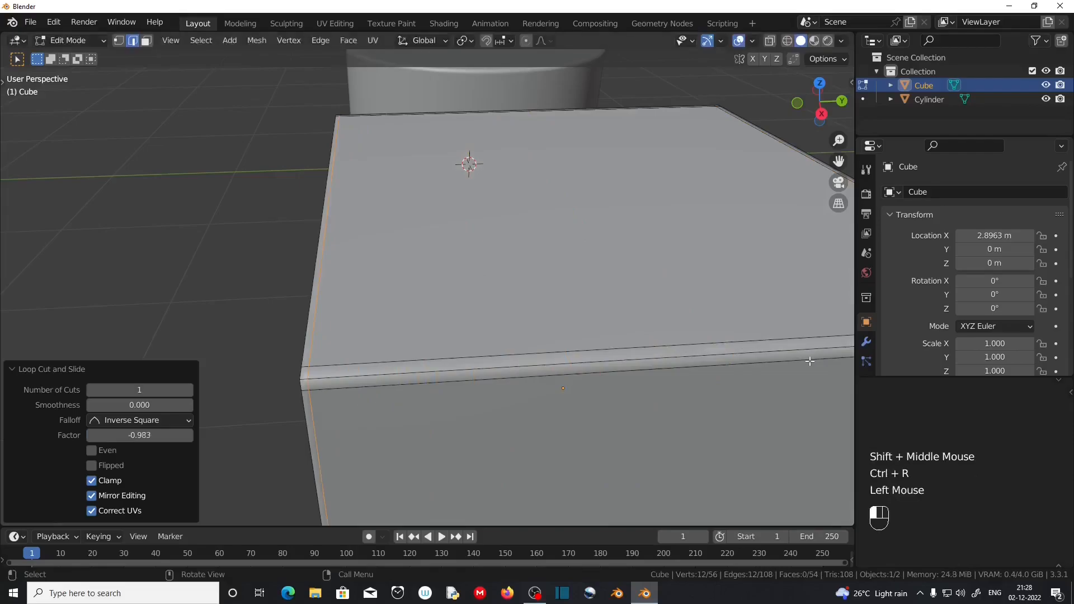
# Examine the cube's edges and supporting loops up close, both in Object Mode and in Edit Mode
pyautogui.press('Tab')
pyautogui.scroll(-2, 596, 413)
pyautogui.moveTo(577, 414); pyautogui.dragTo(704, 365, button='middle')
pyautogui.scroll(1, 615, 417)
pyautogui.scroll(2, 605, 358)
pyautogui.moveTo(606, 359); pyautogui.dragTo(568, 385, button='middle')
pyautogui.keyDown('shift'); pyautogui.moveTo(648, 387); pyautogui.dragTo(353, 419, button='middle'); pyautogui.keyUp('shift')
pyautogui.scroll(-3, 442, 344)
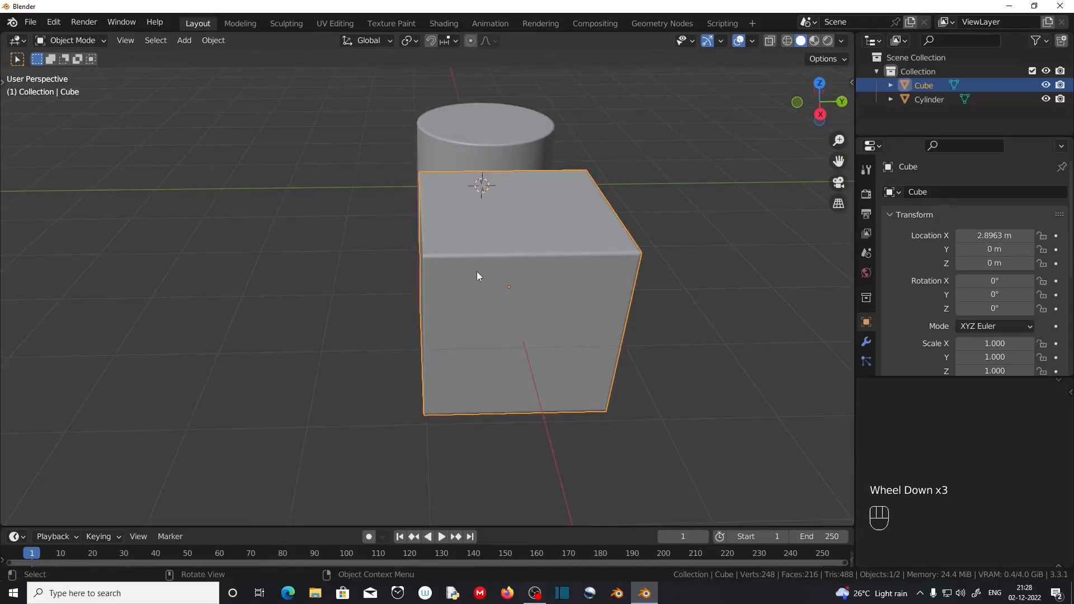
pyautogui.press('Tab')
pyautogui.scroll(2, 477, 271)
pyautogui.moveTo(477, 271); pyautogui.dragTo(555, 253, button='middle')
pyautogui.scroll(2, 601, 297)
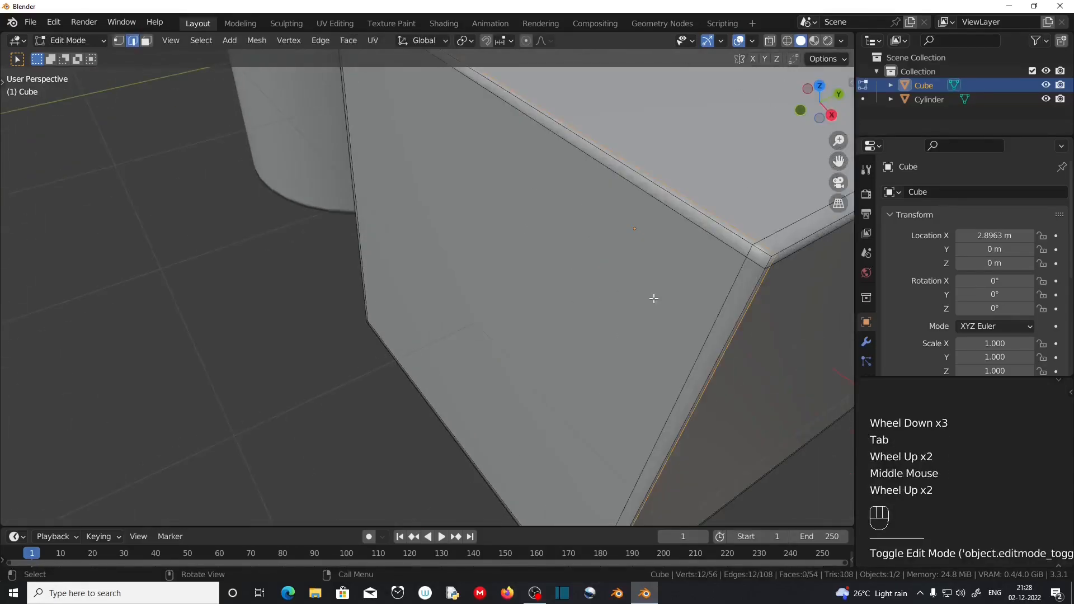
pyautogui.moveTo(653, 299); pyautogui.dragTo(583, 305, button='middle')
pyautogui.scroll(-2, 583, 304)
pyautogui.press('Tab')
pyautogui.scroll(-2, 492, 298)
pyautogui.moveTo(492, 298); pyautogui.dragTo(530, 317, button='middle')
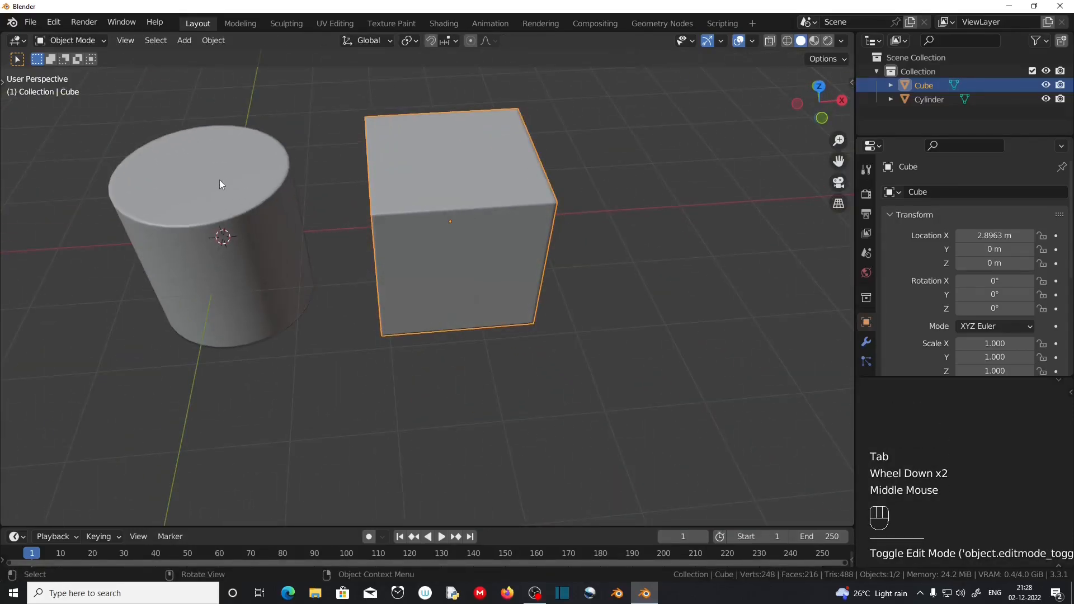
# Compare the edge shading of the cylinder and the cube from several angles
pyautogui.keyDown('shift'); pyautogui.moveTo(253, 244); pyautogui.dragTo(423, 262, button='middle'); pyautogui.keyUp('shift')
pyautogui.moveTo(419, 308); pyautogui.dragTo(396, 334, button='middle')
pyautogui.scroll(2, 421, 266)
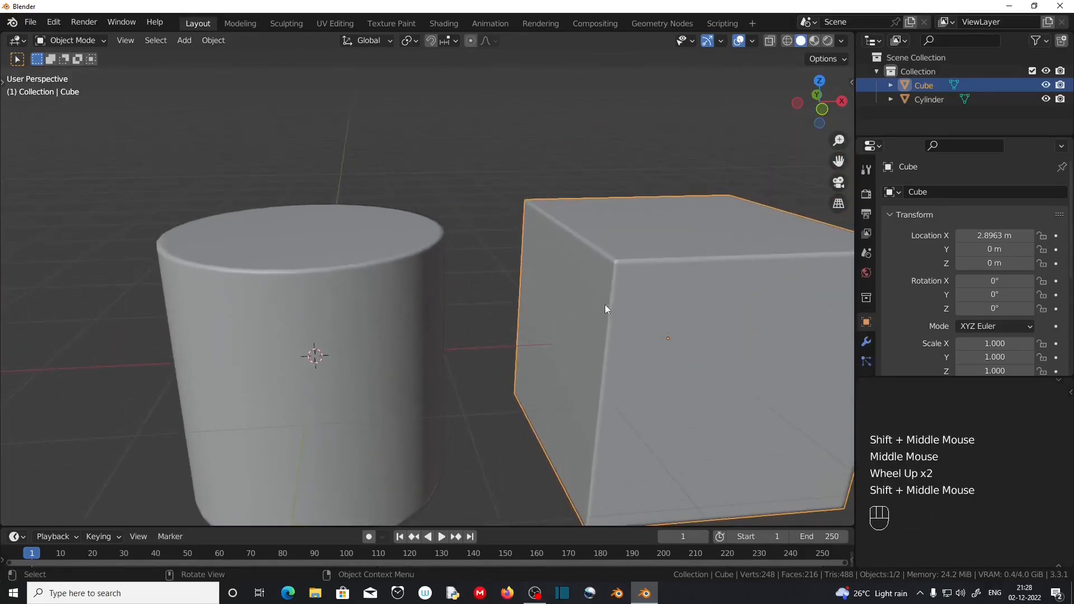
pyautogui.moveTo(605, 306); pyautogui.dragTo(575, 310, button='middle')
pyautogui.scroll(-2, 549, 313)
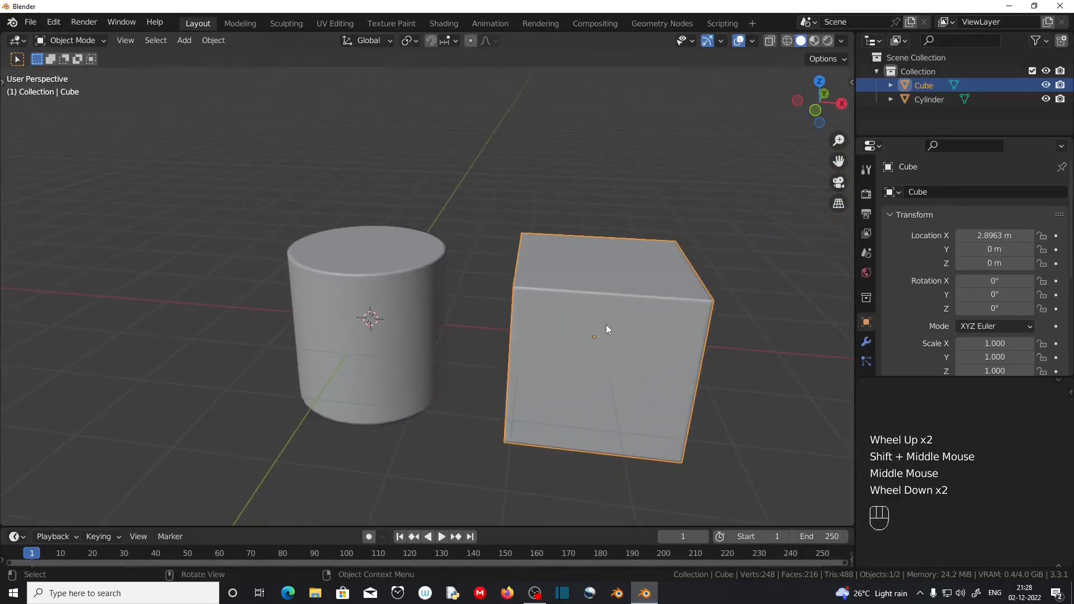
pyautogui.scroll(2, 611, 312)
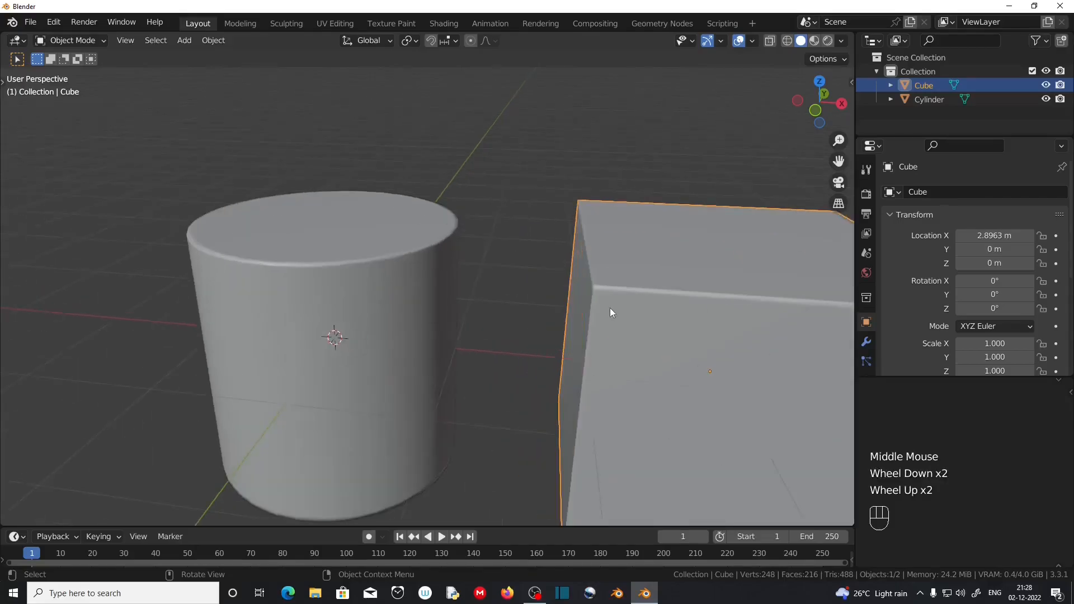
pyautogui.scroll(1, 274, 277)
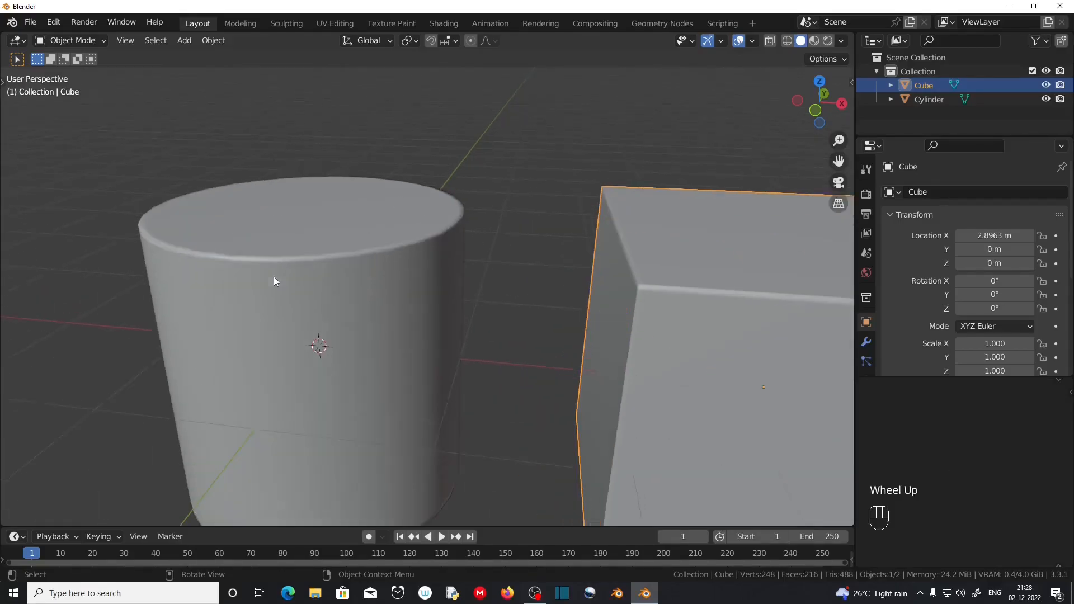
pyautogui.moveTo(274, 276); pyautogui.dragTo(328, 306, button='middle')
pyautogui.scroll(-3, 324, 313)
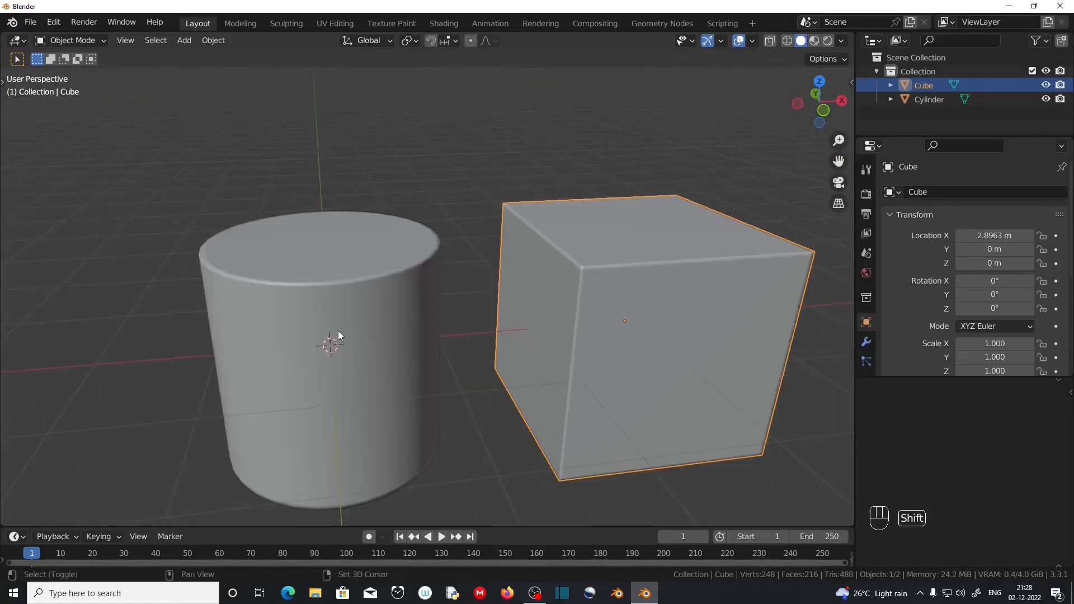
# Delete the cylinder and the cube, and add a new 2 m cube at the origin
pyautogui.keyDown('shift'); pyautogui.click(338, 330); pyautogui.keyUp('shift')
pyautogui.press('Delete')
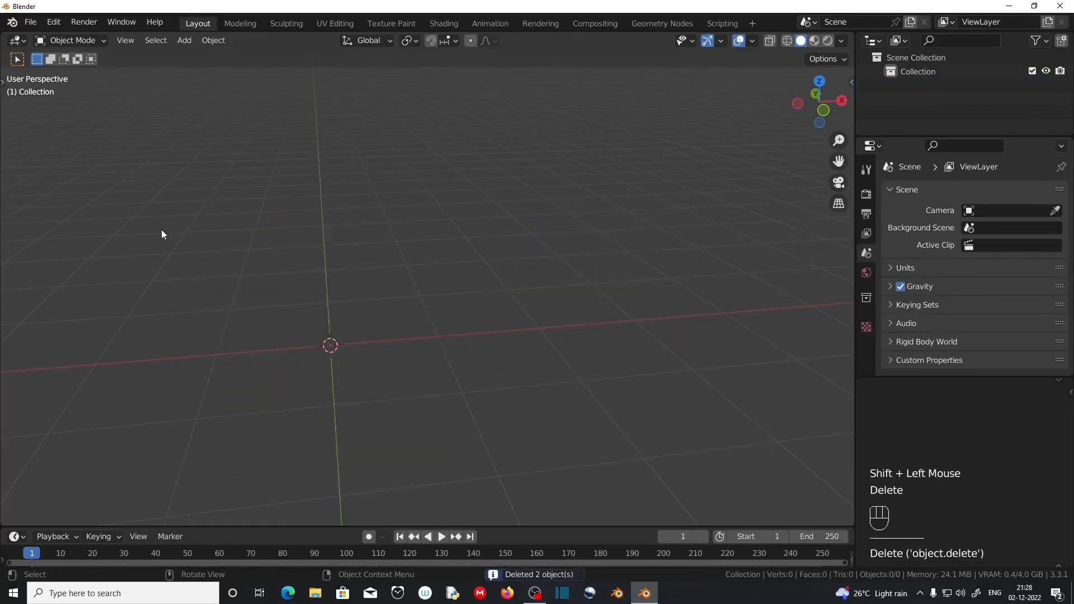
pyautogui.hotkey('shift', 'a')
pyautogui.moveTo(162, 230)
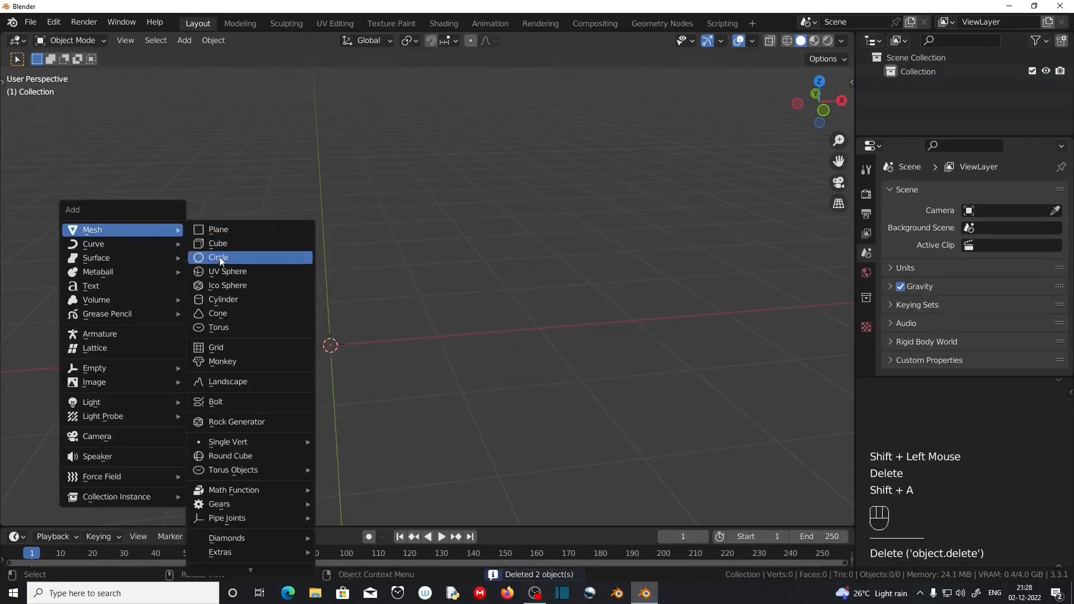
pyautogui.click(233, 244)
pyautogui.scroll(-1, 380, 314)
pyautogui.moveTo(381, 313); pyautogui.dragTo(330, 358, button='middle')
pyautogui.scroll(2, 331, 359)
# Add a Subdivision Surface modifier to the cube and set its viewport levels to 2
pyautogui.click(866, 344)
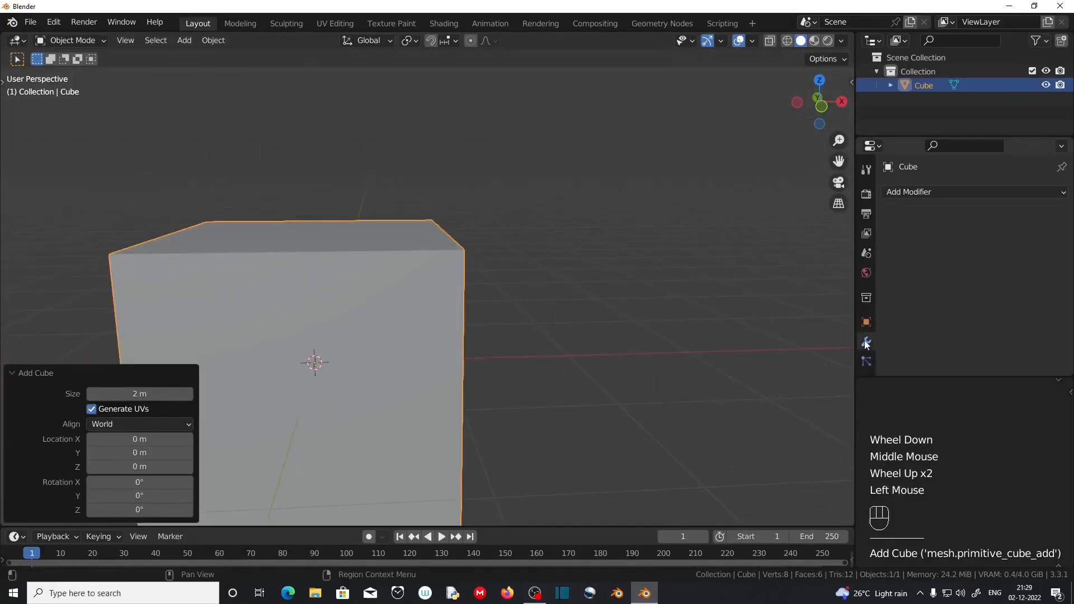
pyautogui.click(919, 191)
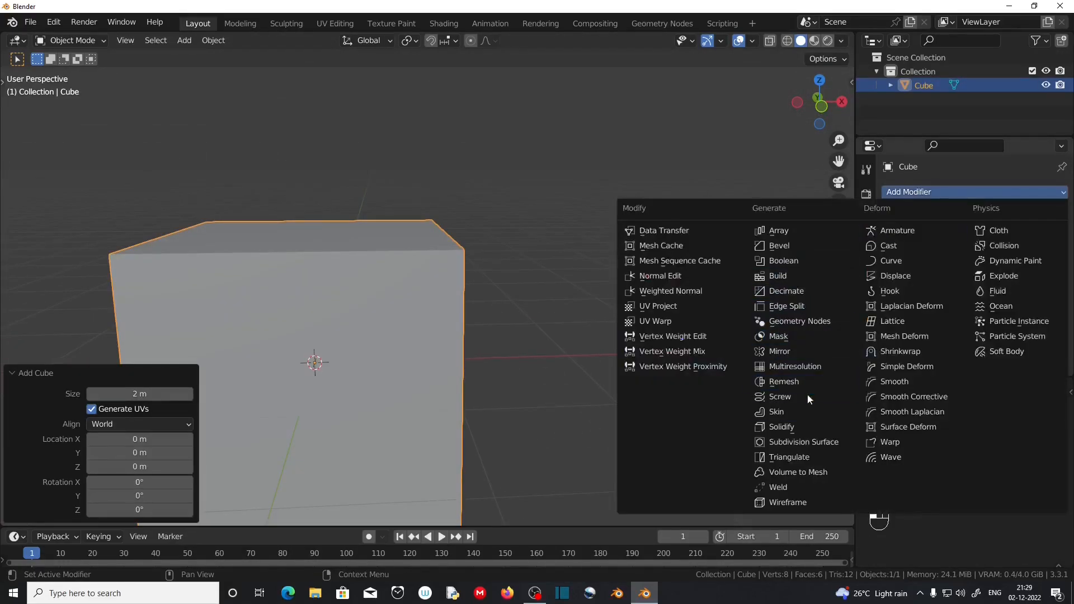
pyautogui.click(804, 442)
pyautogui.scroll(1, 325, 408)
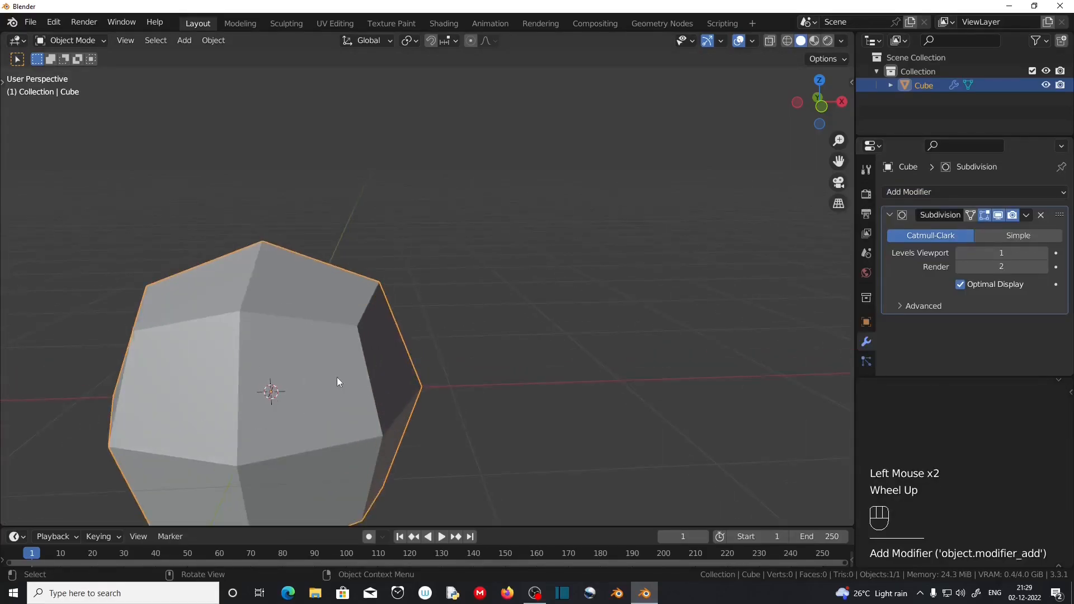
pyautogui.scroll(-2, 337, 378)
pyautogui.click(1044, 253)
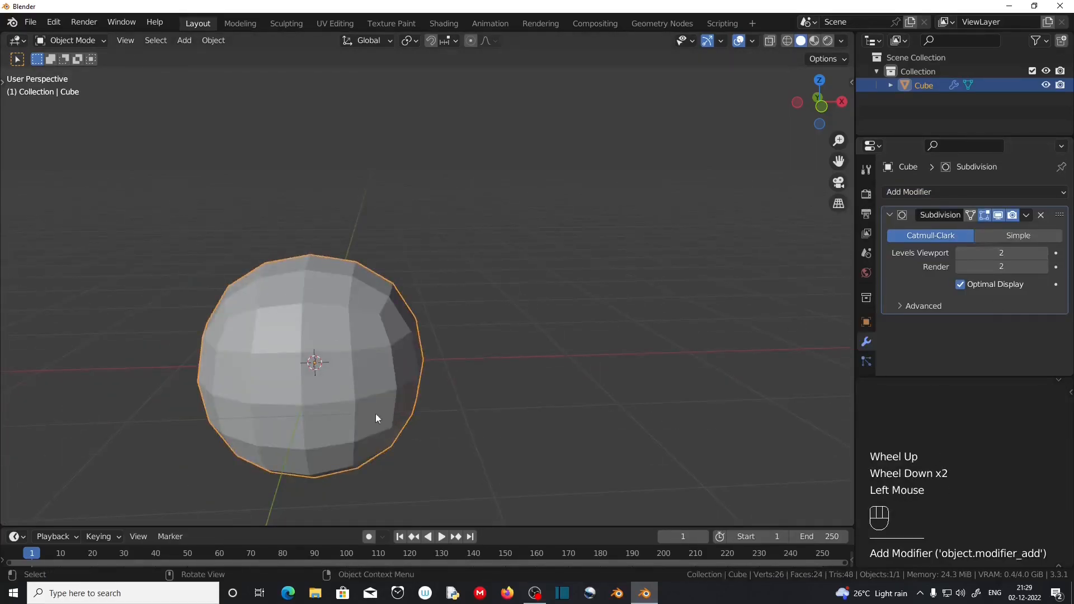
# In Edit Mode, cut horizontal edge loops near the cube's top and bottom, with slide factors of about -0.981 and 1.000
pyautogui.click(311, 353)
pyautogui.press('Tab')
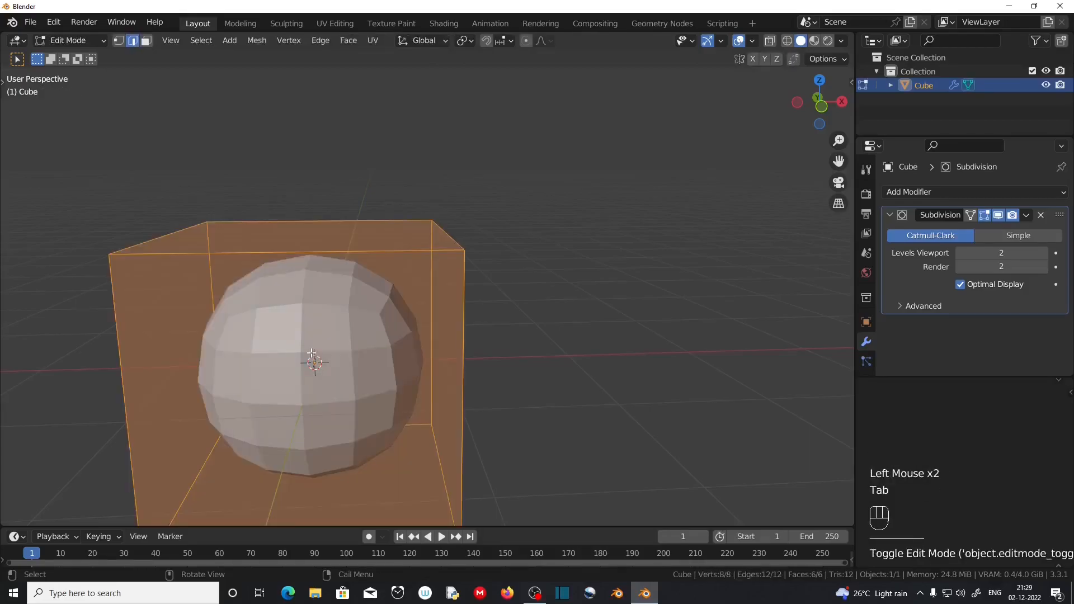
pyautogui.hotkey('ctrl', 'r')
pyautogui.click(457, 343)
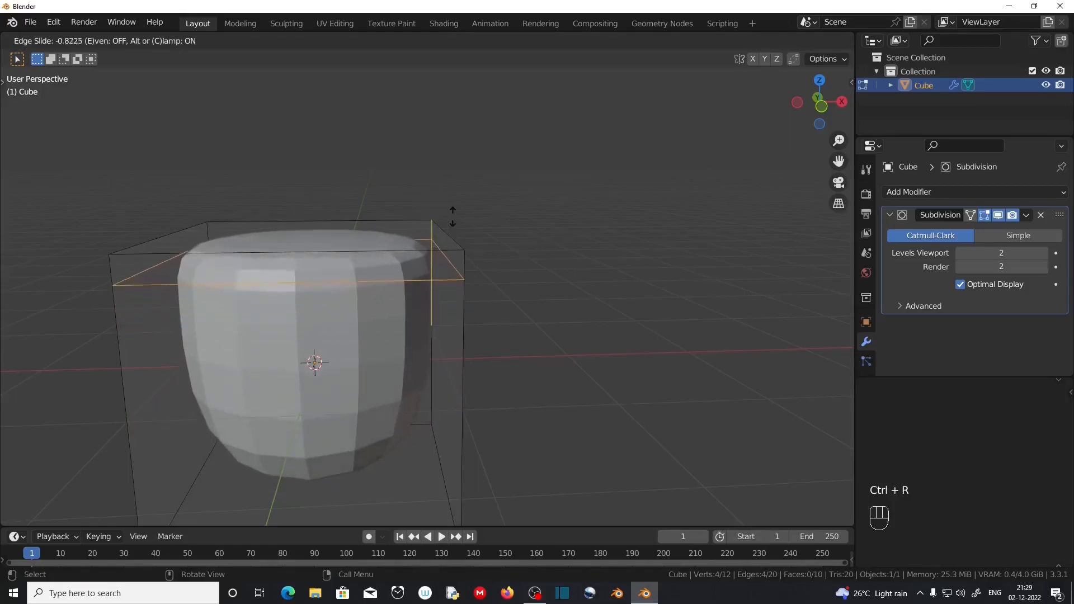
pyautogui.keyDown('ctrl'); pyautogui.click(448, 386); pyautogui.keyUp('ctrl')
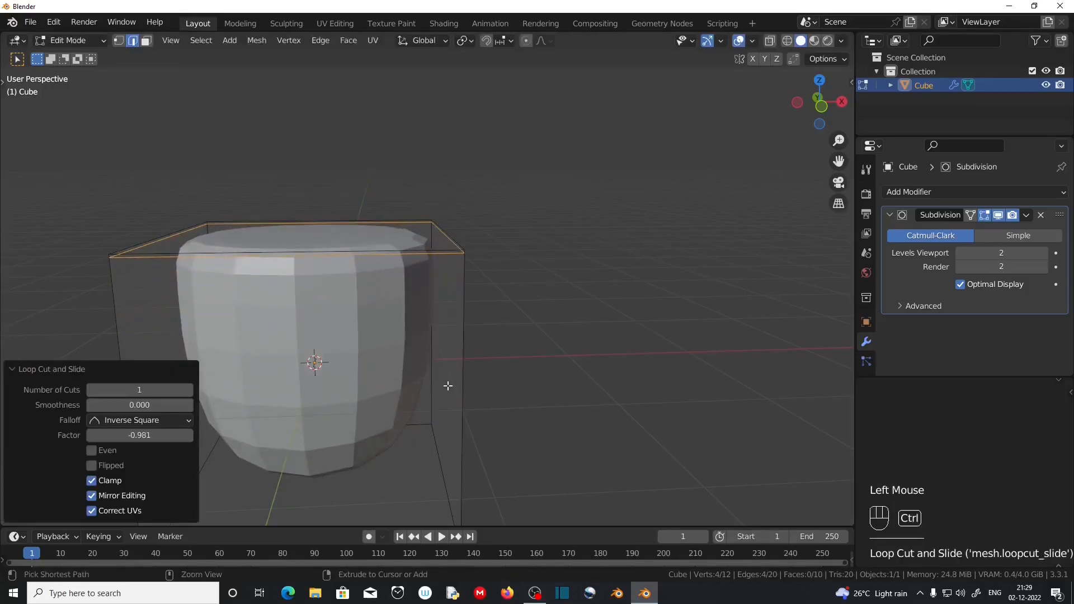
pyautogui.hotkey('ctrl', 'r')
pyautogui.click(447, 388)
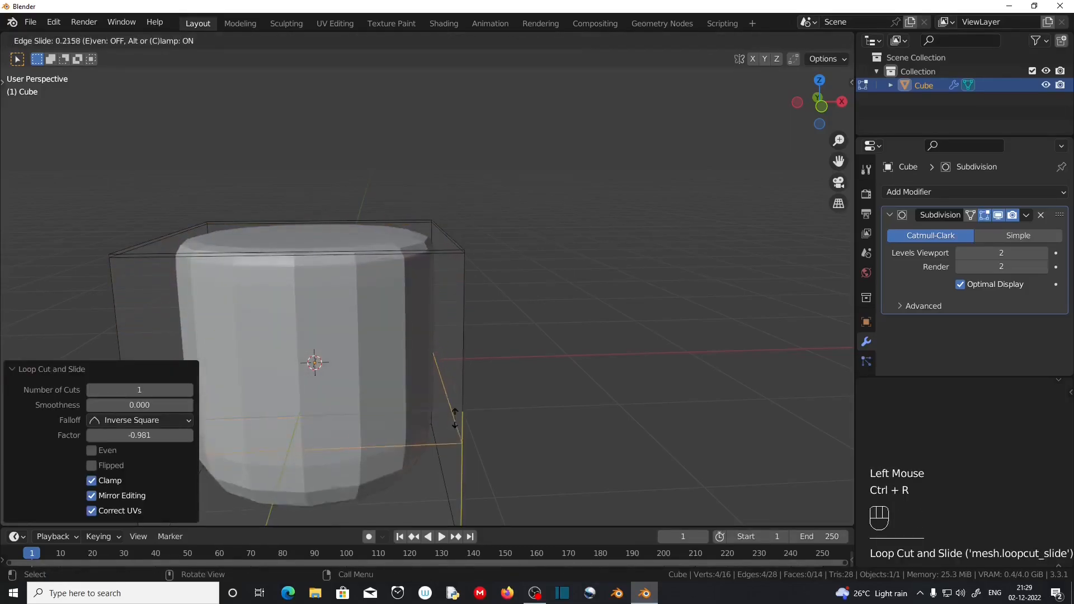
pyautogui.click(463, 70)
# Cut vertical edge loops close to the cube's negative and positive X sides, with slide factors of about 0.965 and -0.990
pyautogui.moveTo(543, 219); pyautogui.dragTo(600, 358, button='middle')
pyautogui.hotkey('ctrl', 'r')
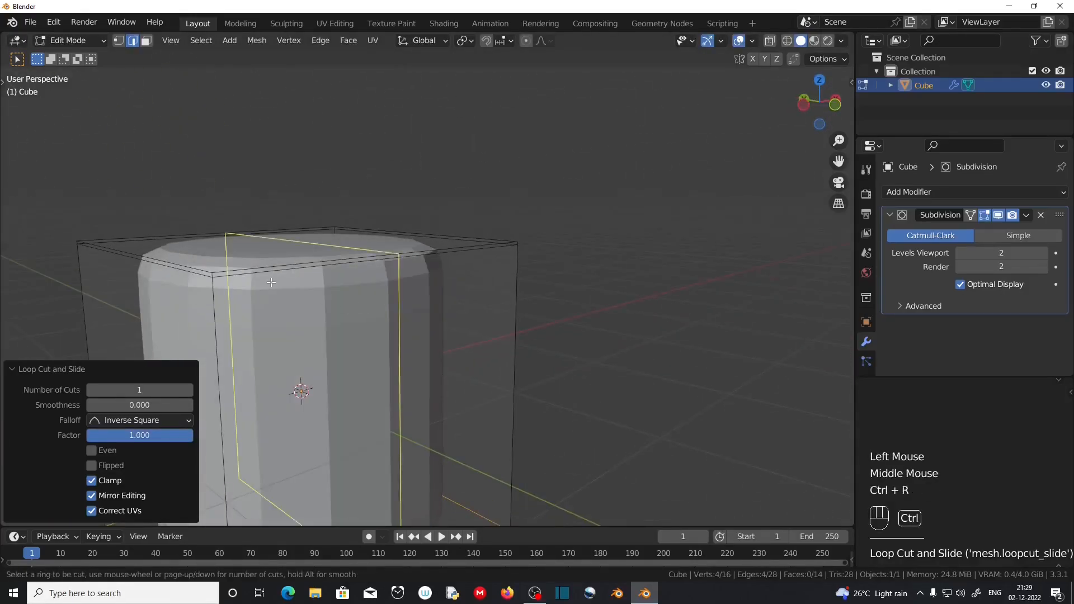
pyautogui.click(271, 283)
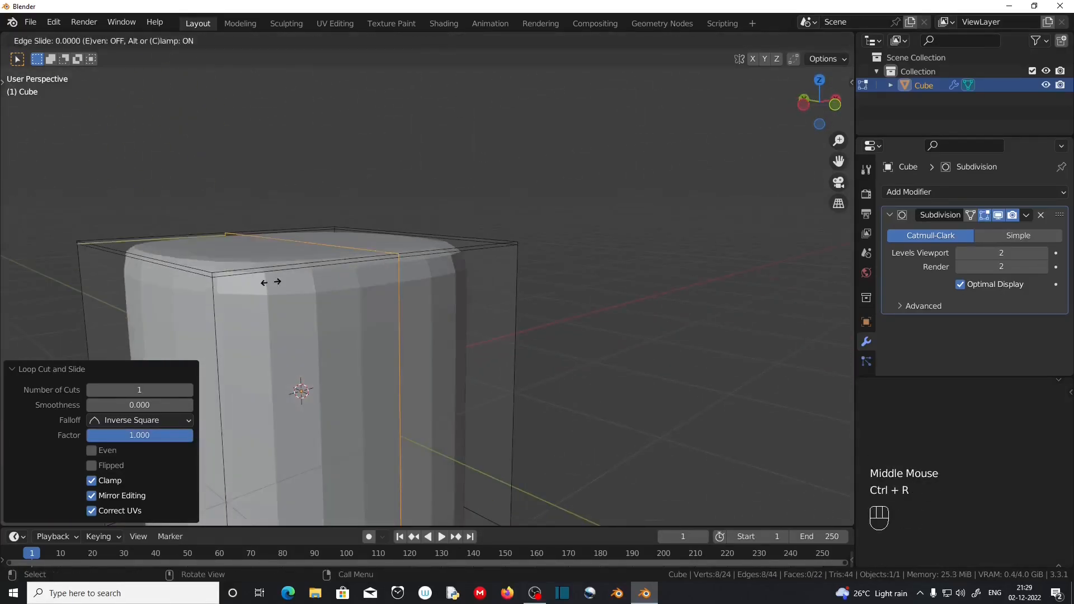
pyautogui.click(125, 311)
pyautogui.moveTo(445, 265); pyautogui.dragTo(369, 273, button='middle')
pyautogui.hotkey('ctrl', 'r')
pyautogui.click(370, 272)
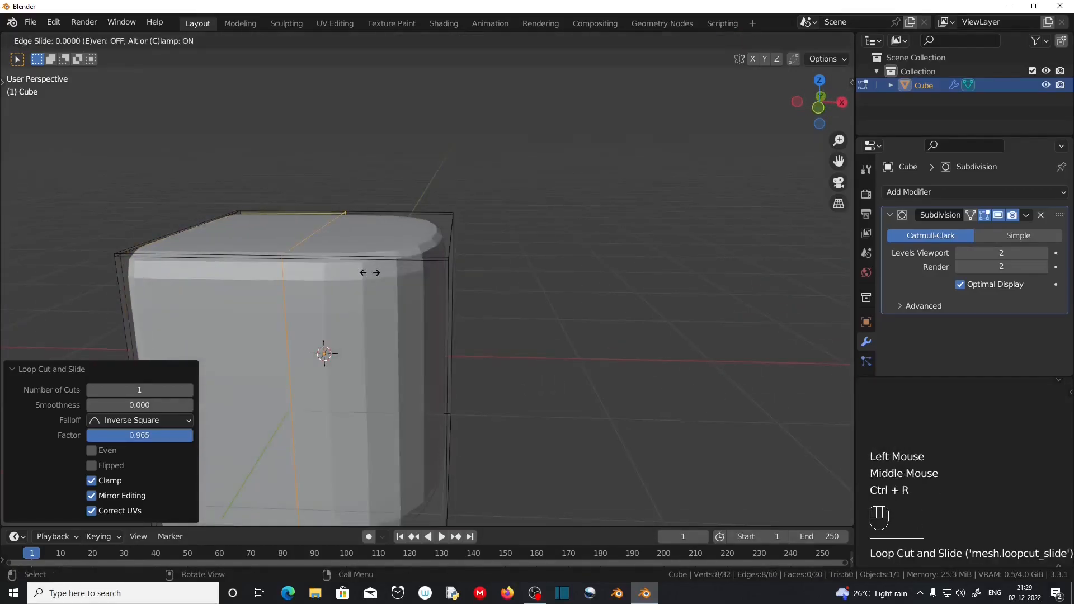
pyautogui.click(532, 274)
# Cut vertical edge loops close to the cube's negative and positive Y sides, with slide factors of about 0.978 and -0.987
pyautogui.moveTo(531, 274); pyautogui.dragTo(391, 364, button='middle')
pyautogui.hotkey('ctrl', 'r')
pyautogui.click(392, 392)
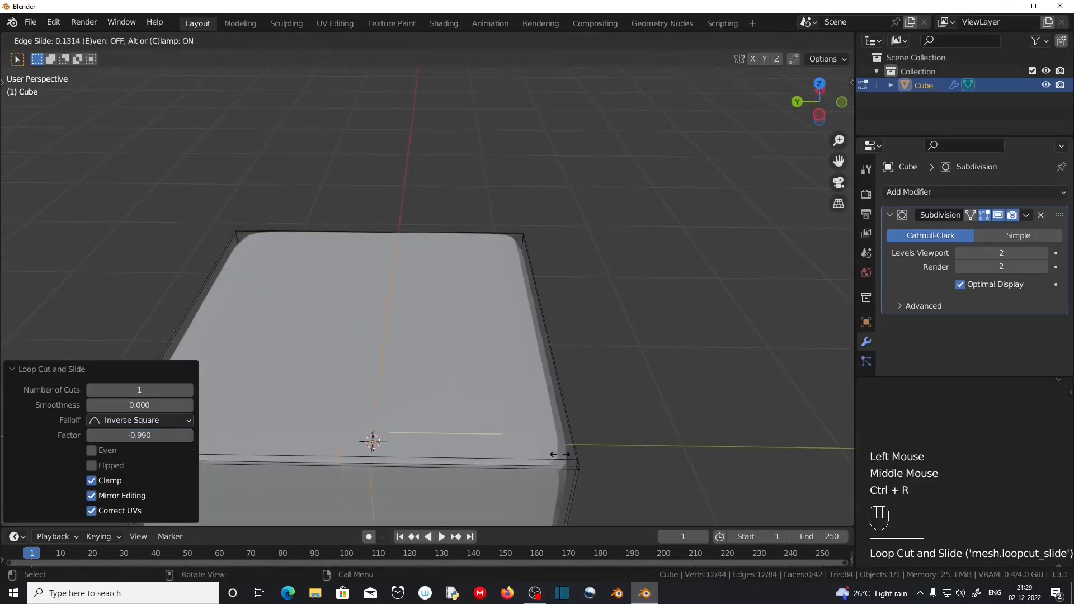
pyautogui.click(739, 443)
pyautogui.keyDown('shift'); pyautogui.moveTo(739, 443); pyautogui.dragTo(375, 367, button='middle'); pyautogui.keyUp('shift')
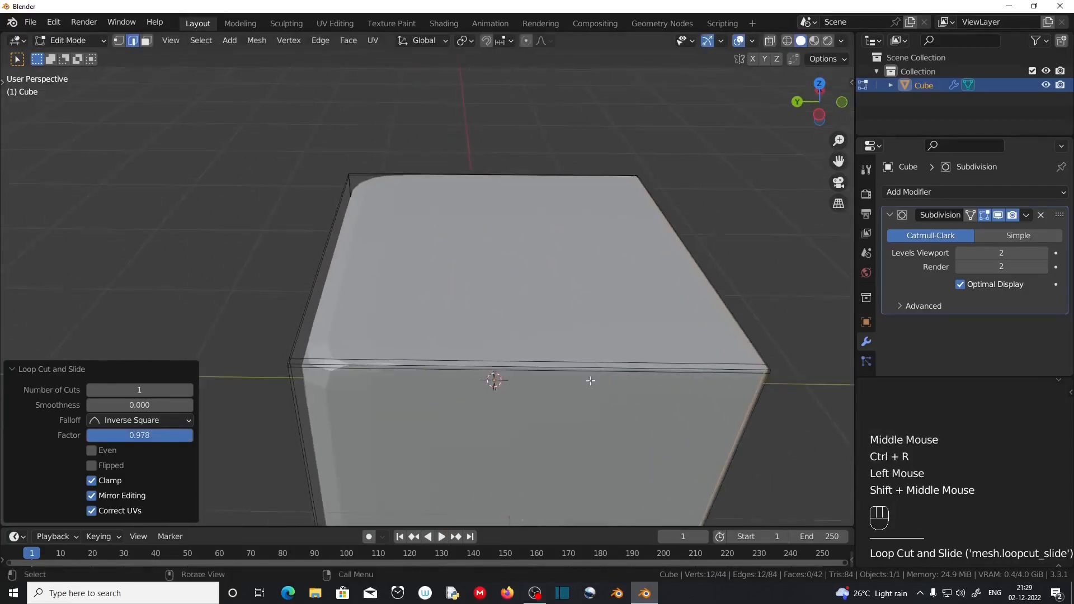
pyautogui.hotkey('ctrl', 'r')
pyautogui.click(375, 367)
pyautogui.click(146, 338)
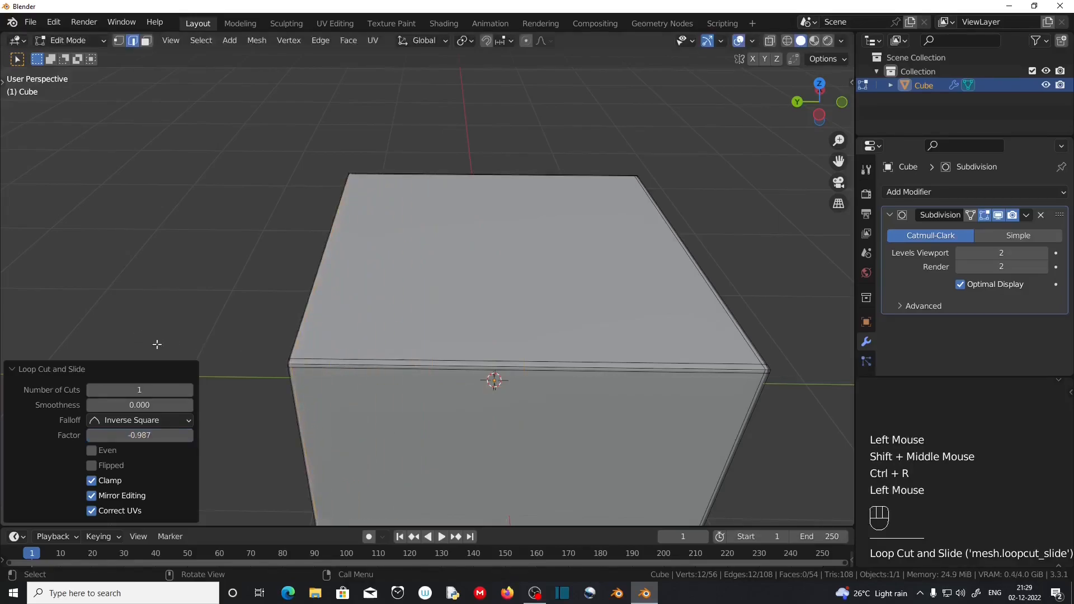
# Inspect the cube's edges and the crossing support loops at its corner in Edit Mode
pyautogui.scroll(-2, 366, 406)
pyautogui.moveTo(366, 407); pyautogui.dragTo(422, 327, button='middle')
pyautogui.scroll(1, 364, 359)
pyautogui.scroll(2, 481, 280)
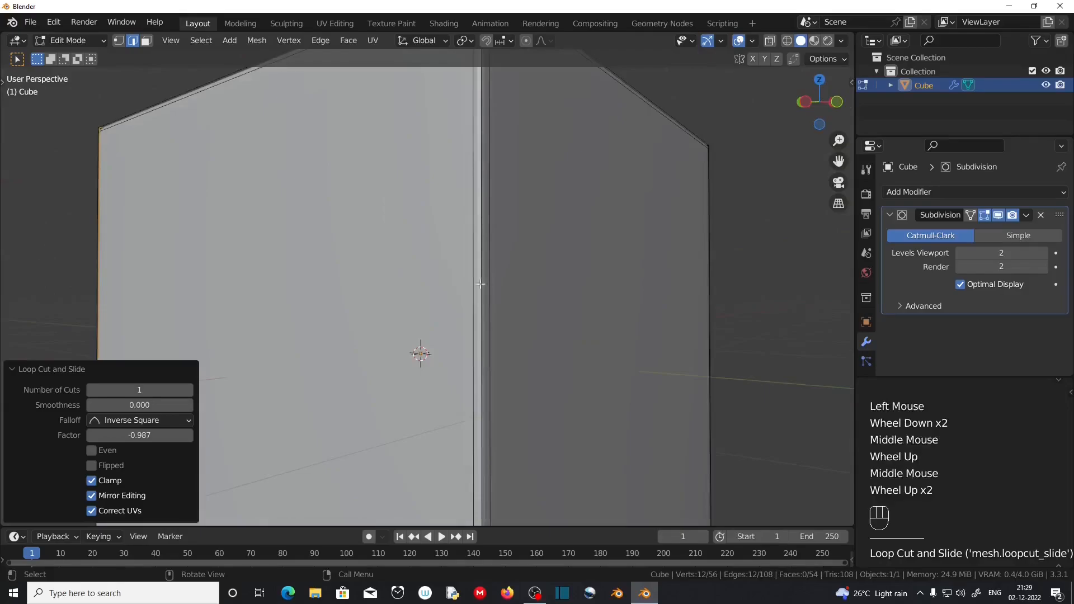
pyautogui.moveTo(481, 281); pyautogui.dragTo(433, 385, button='middle')
pyautogui.moveTo(515, 399); pyautogui.dragTo(593, 422, button='middle')
pyautogui.scroll(1, 594, 420)
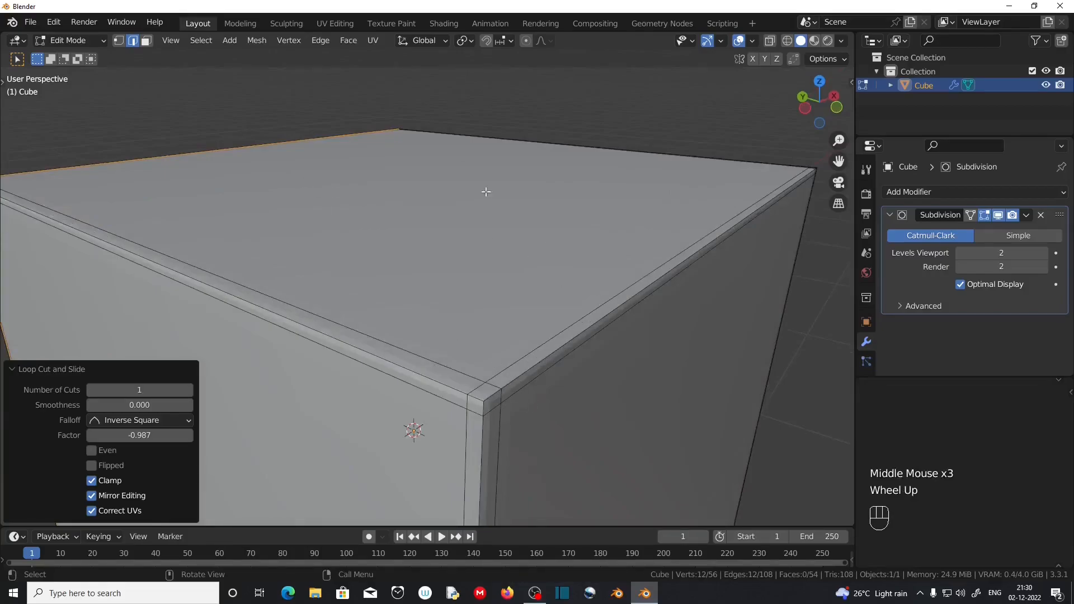
pyautogui.scroll(-3, 525, 320)
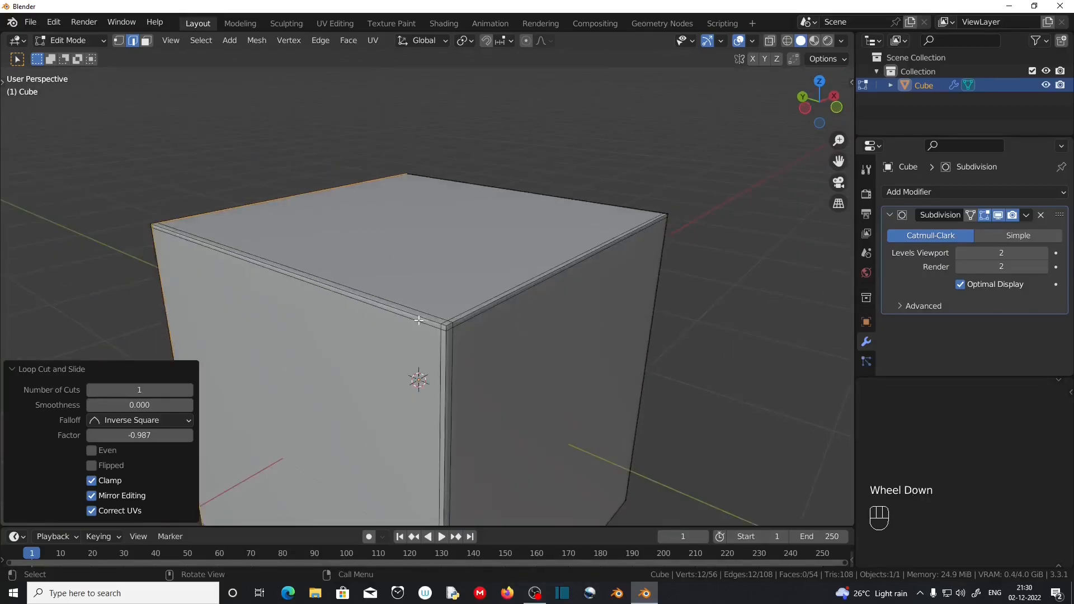
# Return to Object Mode and examine the subdivided cube's edges up close and from a distance
pyautogui.press('Tab')
pyautogui.scroll(-2, 418, 320)
pyautogui.moveTo(418, 320); pyautogui.dragTo(471, 337, button='middle')
pyautogui.scroll(1, 462, 318)
pyautogui.scroll(2, 422, 333)
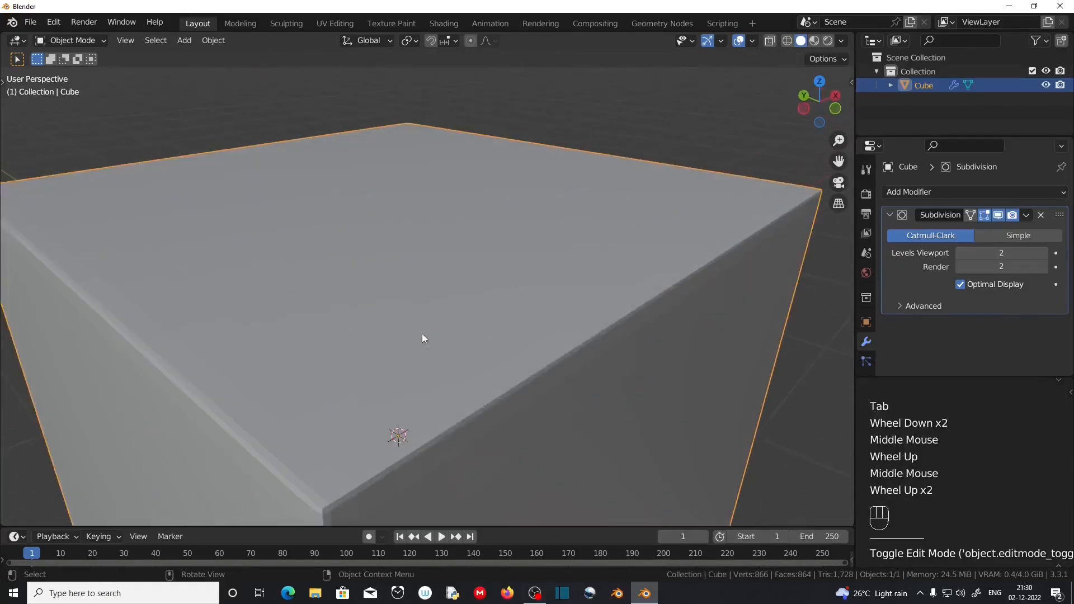
pyautogui.scroll(-3, 422, 333)
pyautogui.scroll(-2, 365, 333)
pyautogui.moveTo(365, 333); pyautogui.dragTo(406, 332, button='middle')
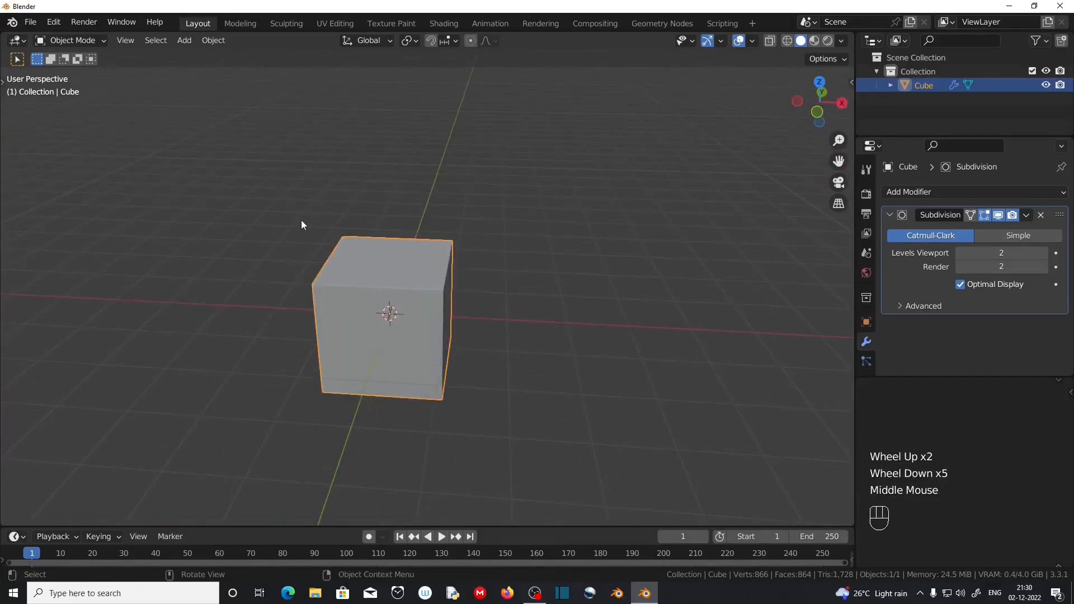
# Add a cylinder and move it about 3.8 m along X, beside the cube
pyautogui.hotkey('shift', 'a')
pyautogui.moveTo(301, 221)
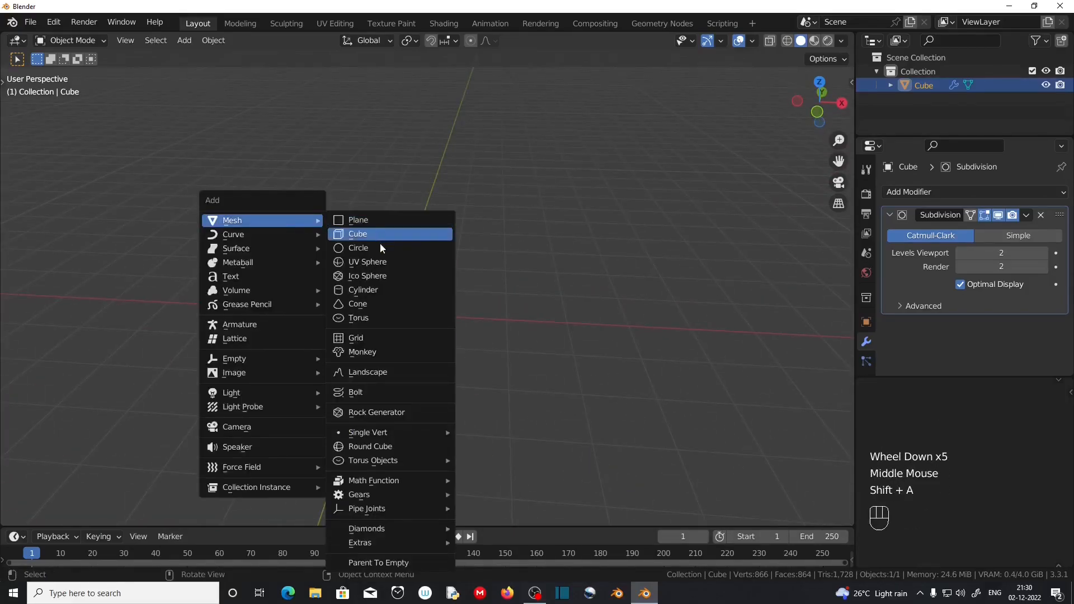
pyautogui.click(379, 289)
pyautogui.press('g')
pyautogui.press('x')
pyautogui.click(610, 295)
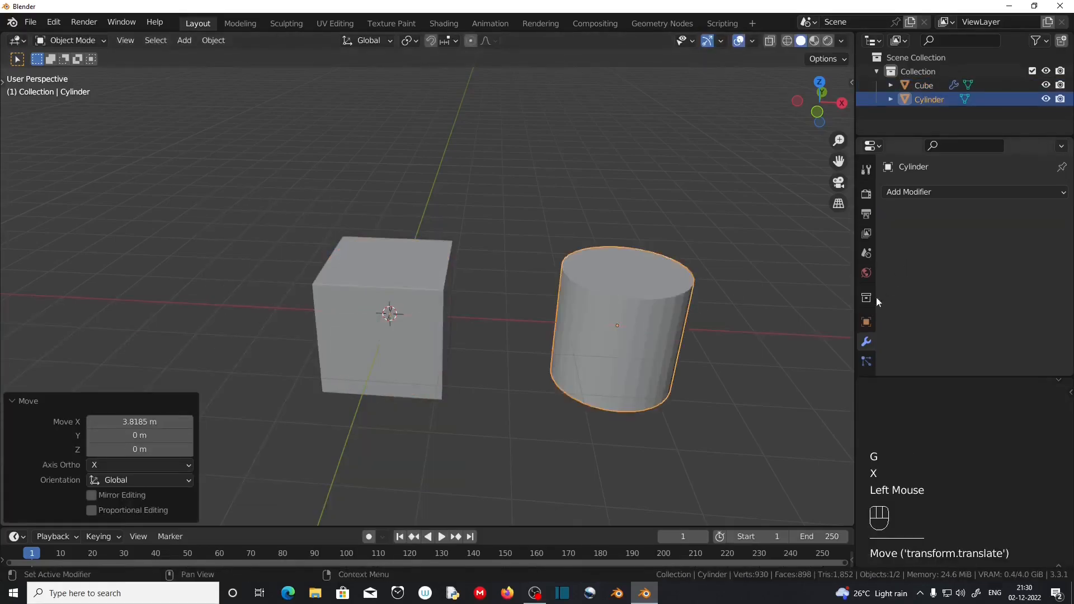
# Add a Subdivision Surface modifier to the cylinder and set its viewport levels to 2
pyautogui.click(946, 195)
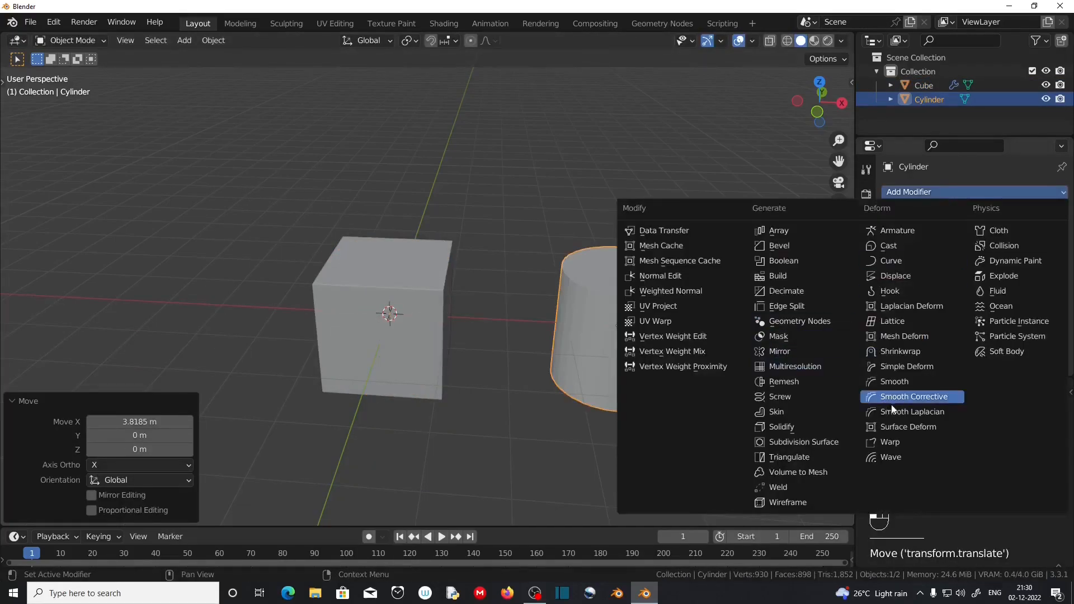
pyautogui.click(824, 445)
pyautogui.keyDown('shift'); pyautogui.moveTo(824, 445); pyautogui.dragTo(705, 429, button='middle'); pyautogui.keyUp('shift')
pyautogui.scroll(2, 582, 321)
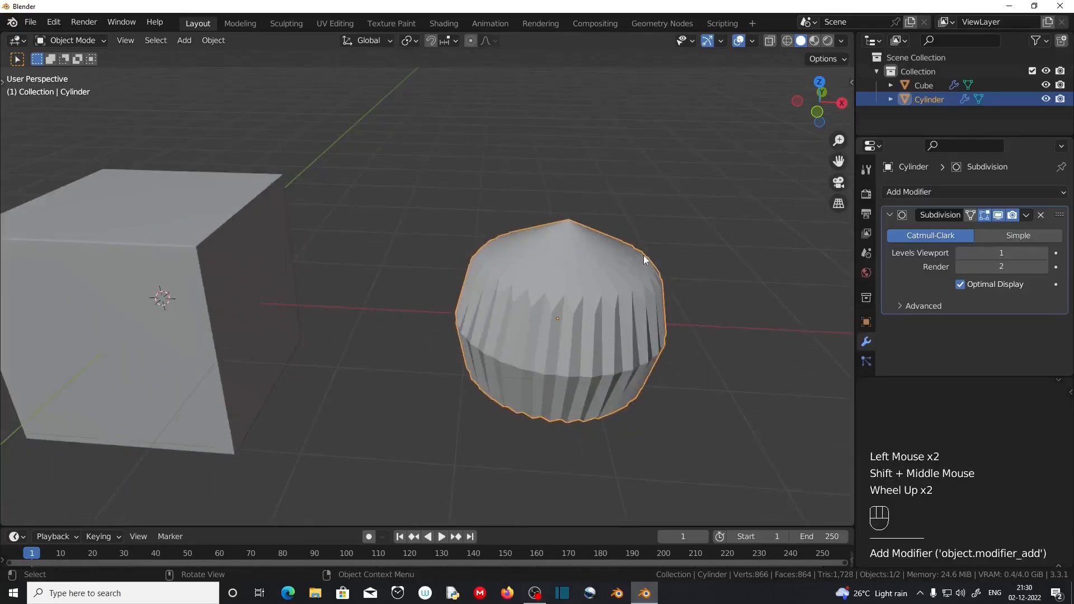
pyautogui.click(1042, 253)
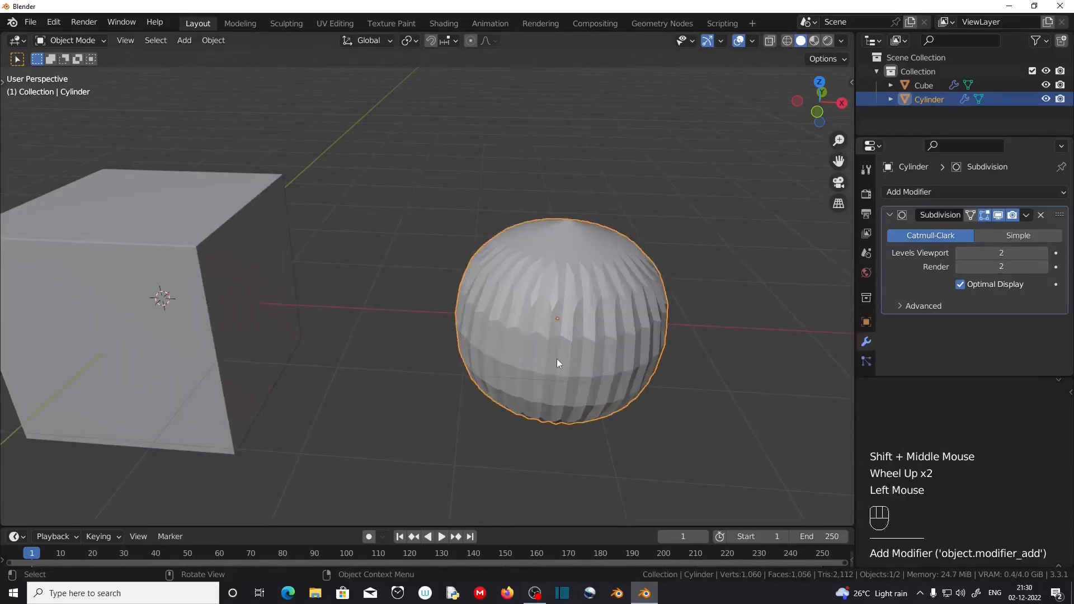
# Cut horizontal edge loops close to the cylinder's top and bottom rims, with slide factors of about -0.983 and 0.966
pyautogui.press('Tab')
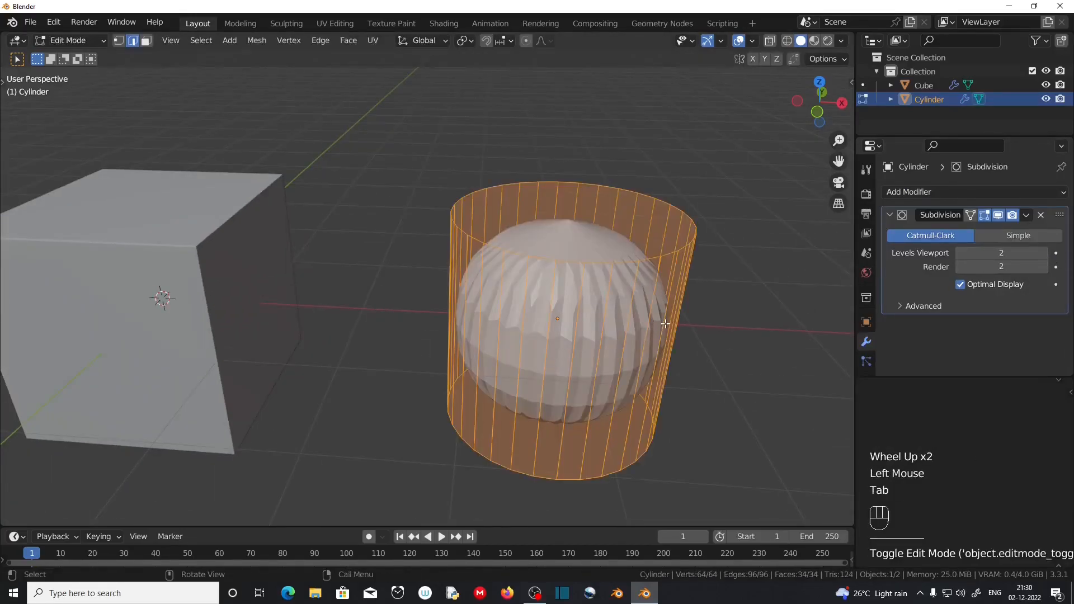
pyautogui.hotkey('ctrl', 'r')
pyautogui.click(661, 323)
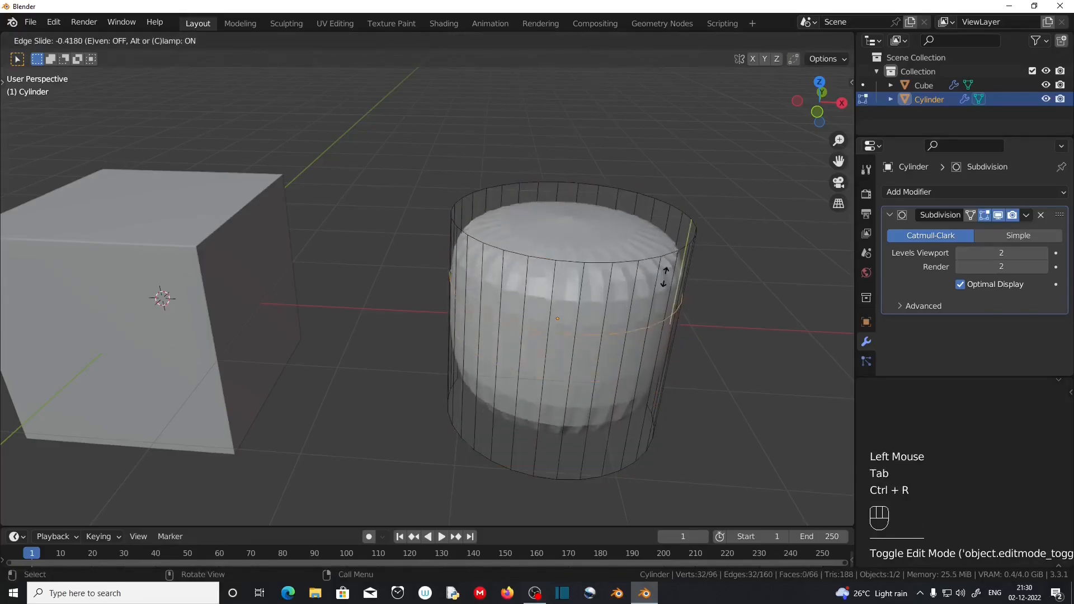
pyautogui.click(675, 219)
pyautogui.hotkey('ctrl', 'r')
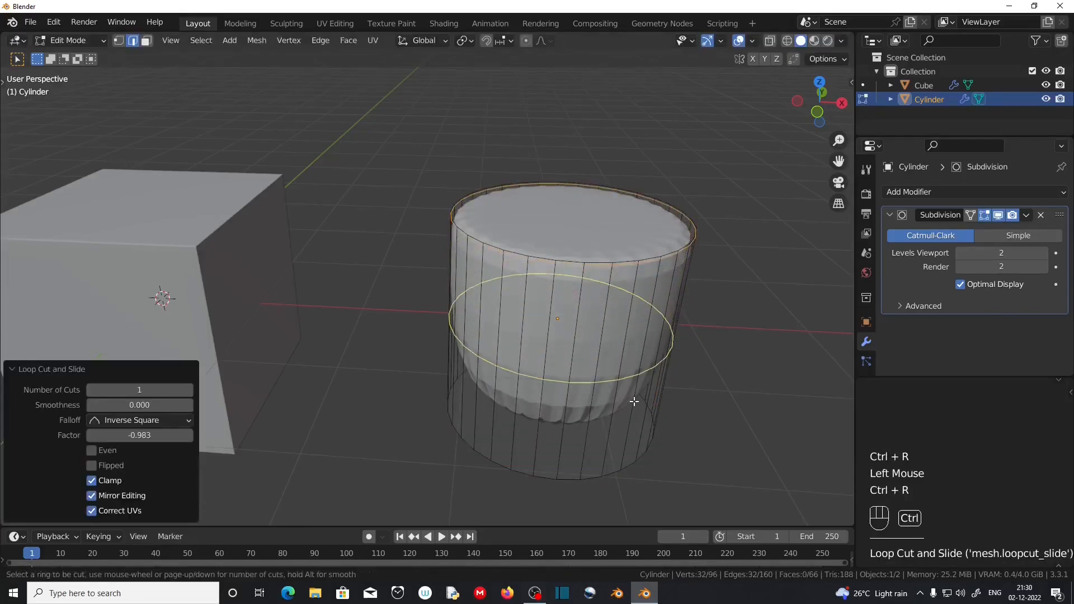
pyautogui.click(635, 400)
pyautogui.click(621, 462)
# Extrude the cylinder's top cap face in place and scale it inward to about 0.97 as a support ring
pyautogui.scroll(2, 621, 463)
pyautogui.moveTo(621, 463); pyautogui.dragTo(539, 288, button='middle')
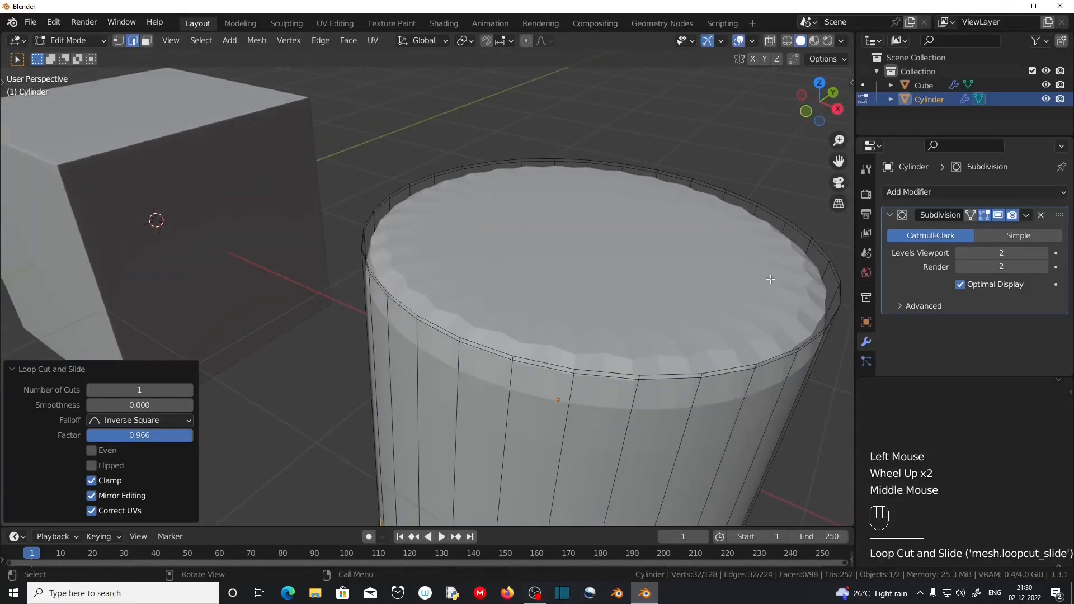
pyautogui.click(140, 48)
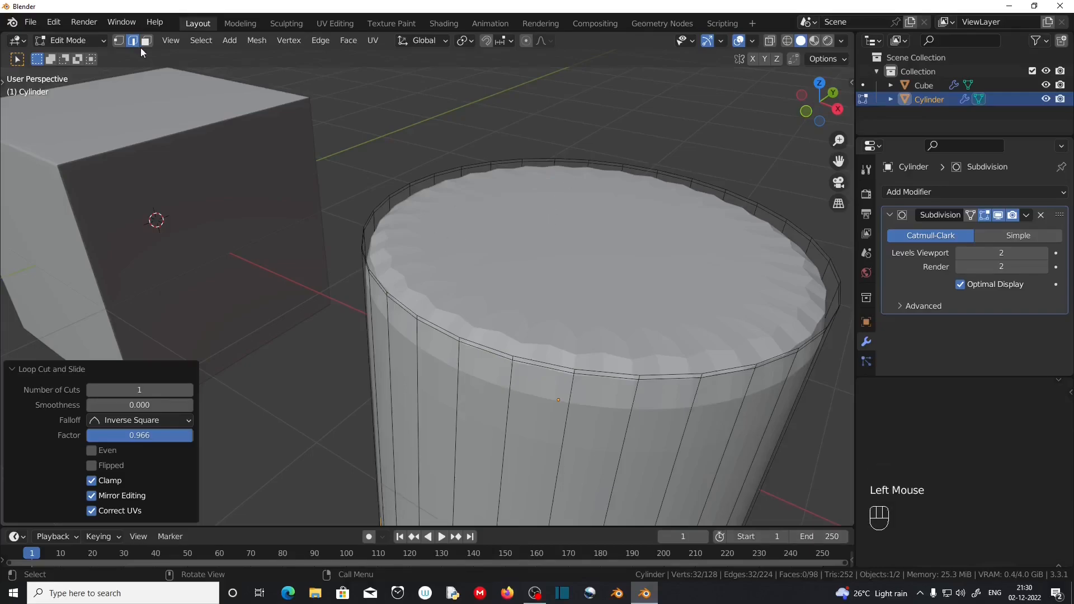
pyautogui.click(147, 41)
pyautogui.click(569, 275)
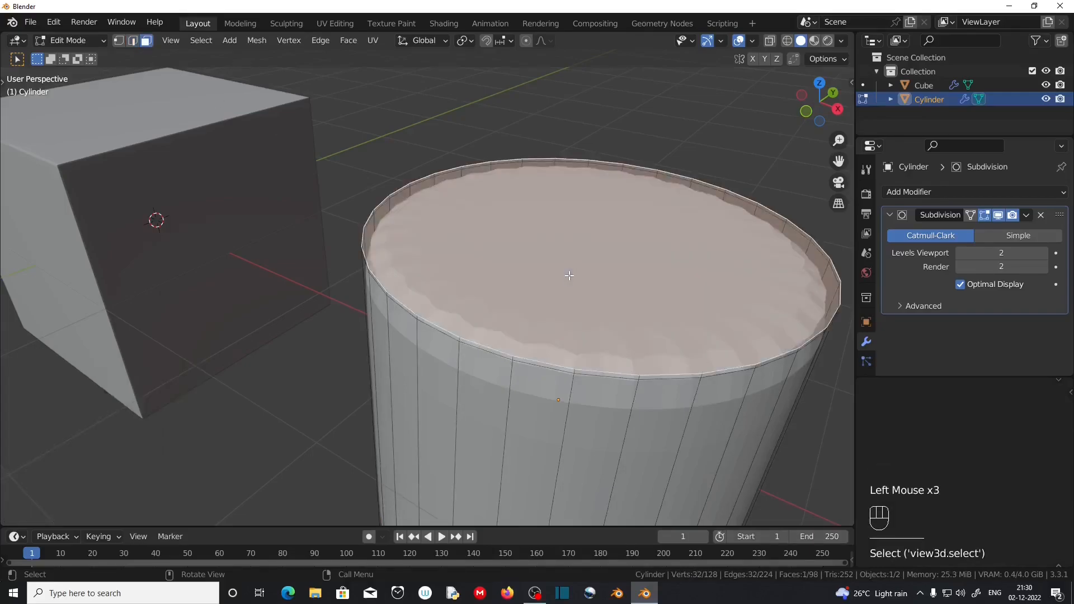
pyautogui.press('e')
pyautogui.rightClick(694, 342)
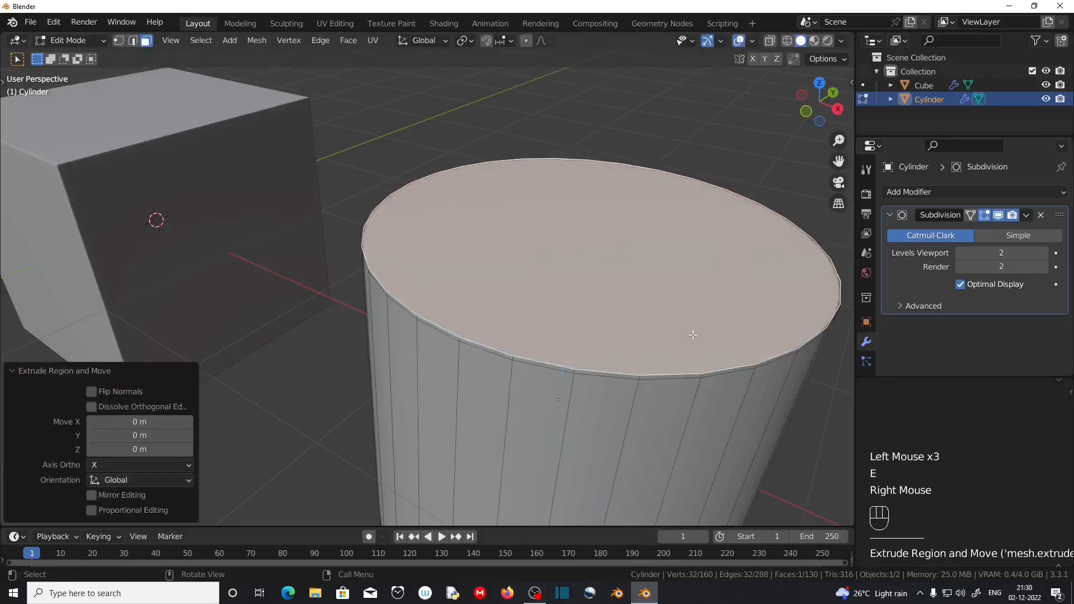
pyautogui.press('s')
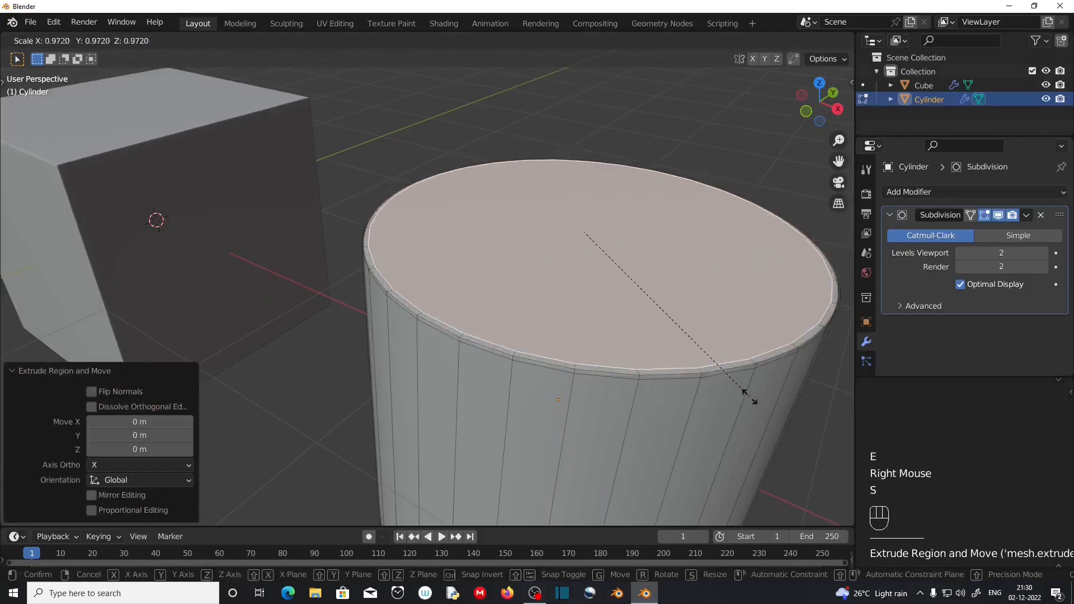
pyautogui.click(750, 391)
# Extrude the cylinder's bottom cap face in place and scale it inward to about 0.96
pyautogui.moveTo(750, 392); pyautogui.dragTo(492, 185, button='middle')
pyautogui.click(637, 306)
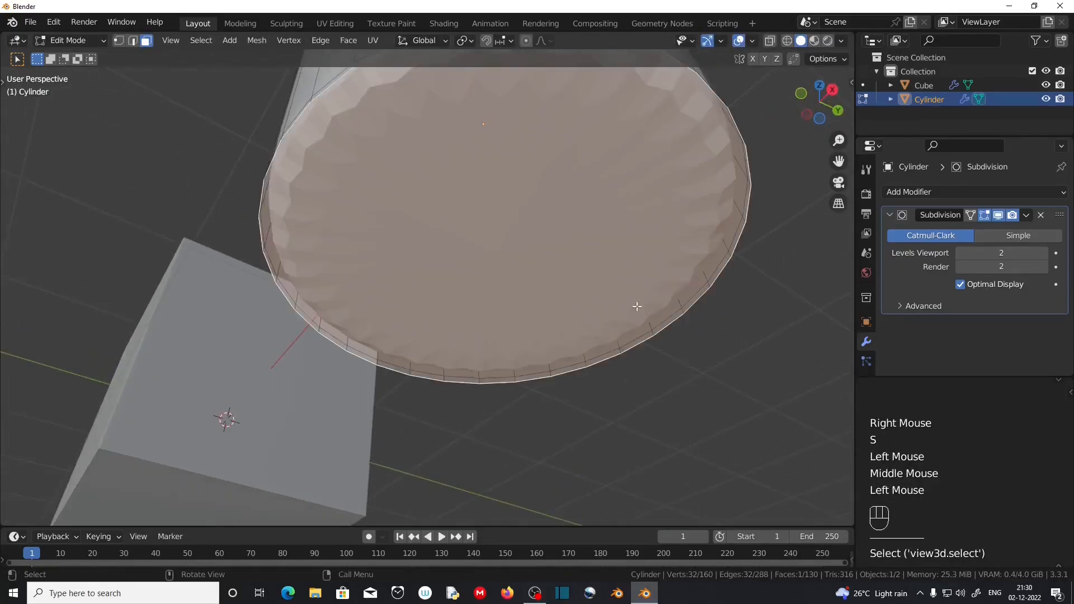
pyautogui.press('e')
pyautogui.rightClick(649, 344)
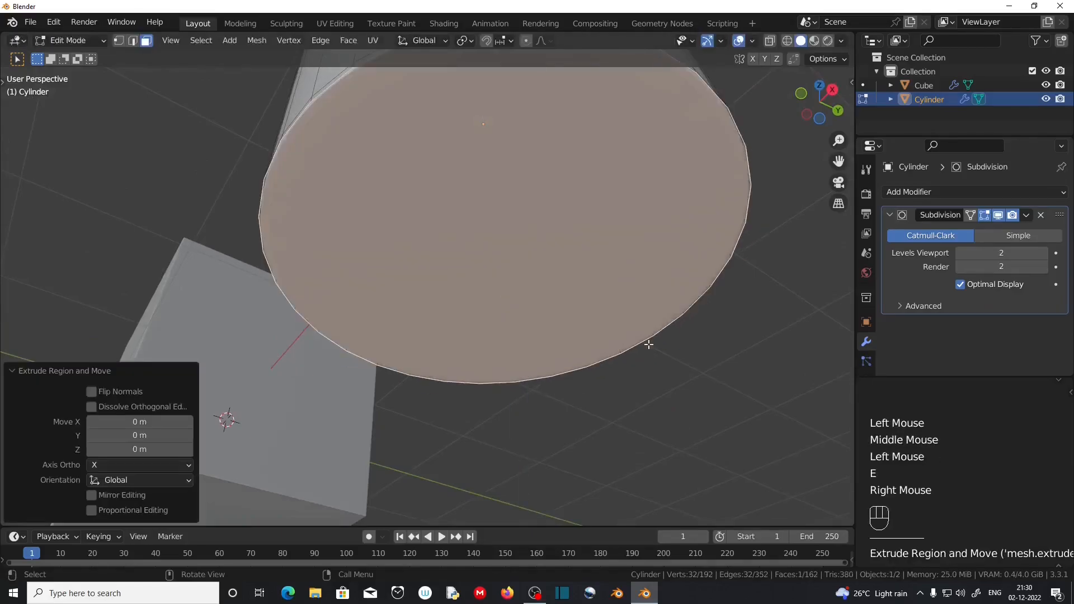
pyautogui.press('s')
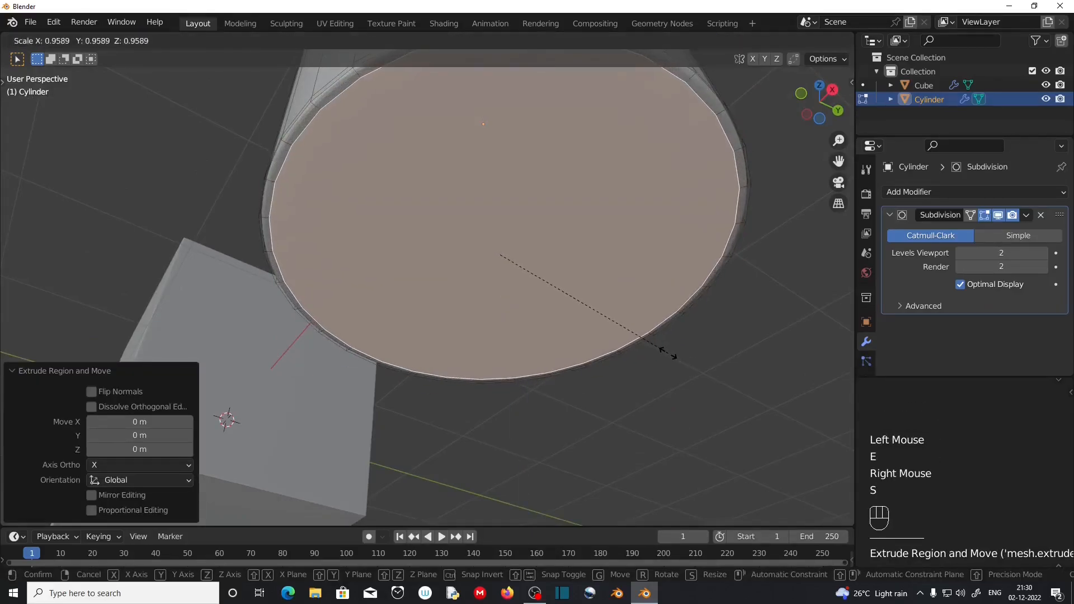
pyautogui.click(669, 353)
# Return to Object Mode and apply Shade Smooth to the cylinder
pyautogui.moveTo(669, 354); pyautogui.dragTo(488, 322, button='middle')
pyautogui.press('Tab')
pyautogui.scroll(-3, 520, 314)
pyautogui.scroll(1, 355, 333)
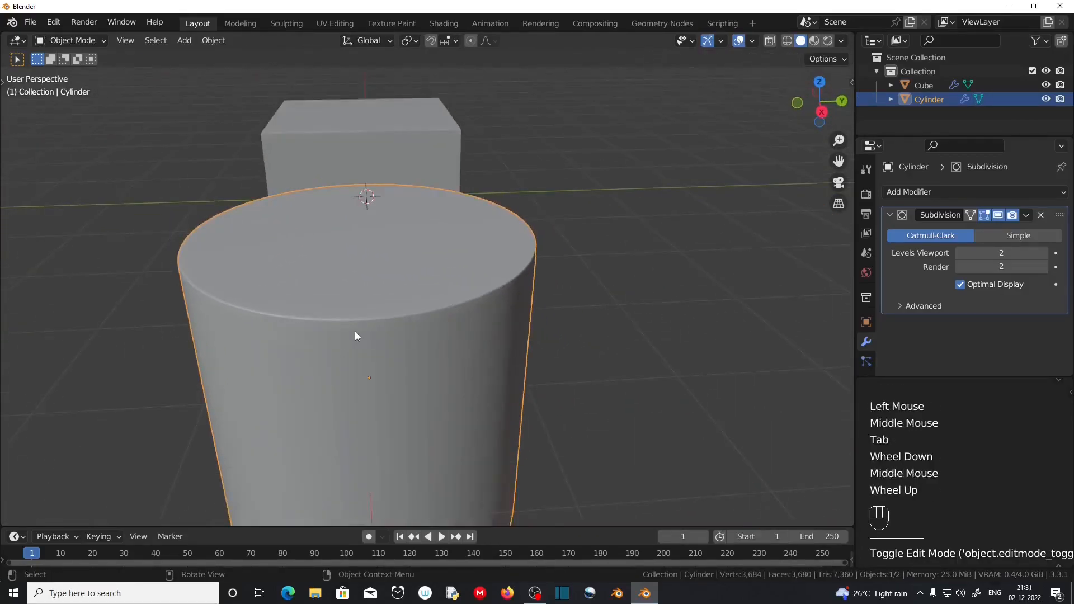
pyautogui.moveTo(355, 334); pyautogui.dragTo(440, 332, button='middle')
pyautogui.scroll(2, 440, 332)
pyautogui.rightClick(496, 301)
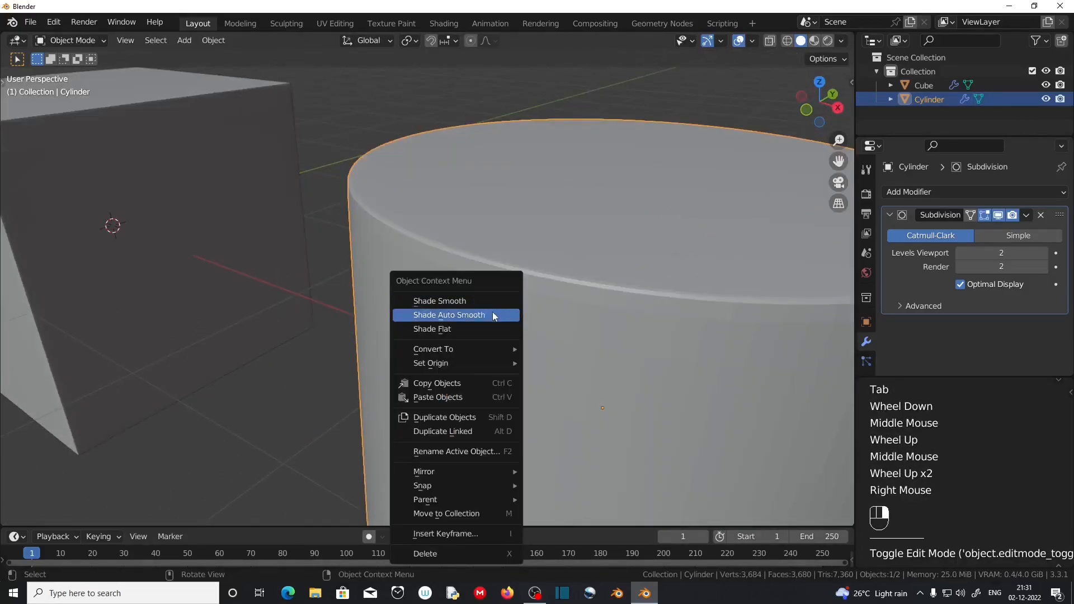
pyautogui.click(485, 301)
pyautogui.scroll(-2, 442, 327)
pyautogui.moveTo(442, 332); pyautogui.dragTo(482, 319, button='middle')
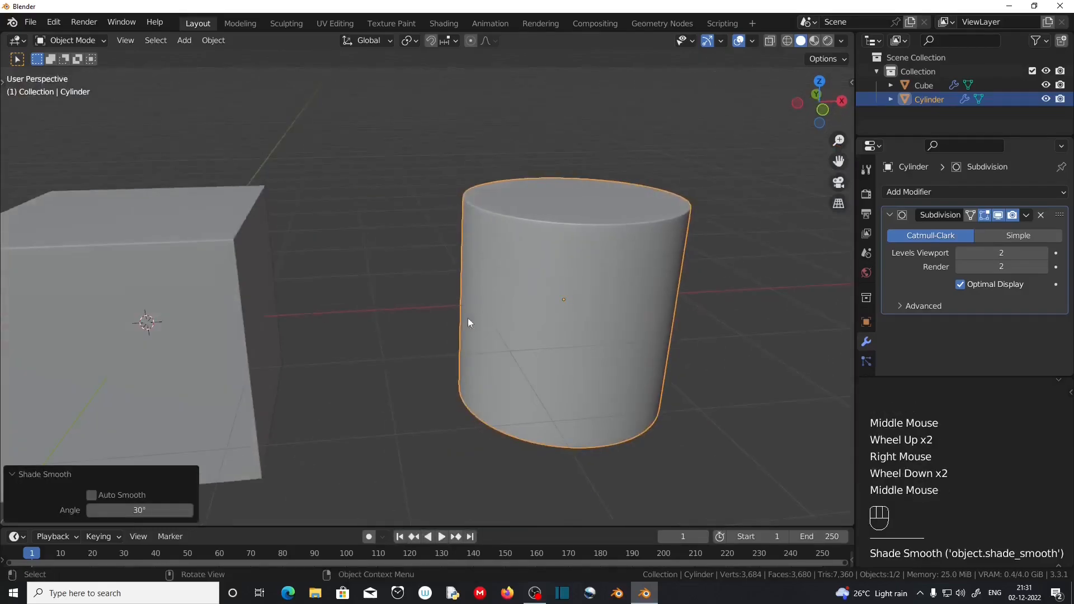
# Apply Shade Smooth to the cube and view both subdivided objects together
pyautogui.click(226, 298)
pyautogui.rightClick(226, 298)
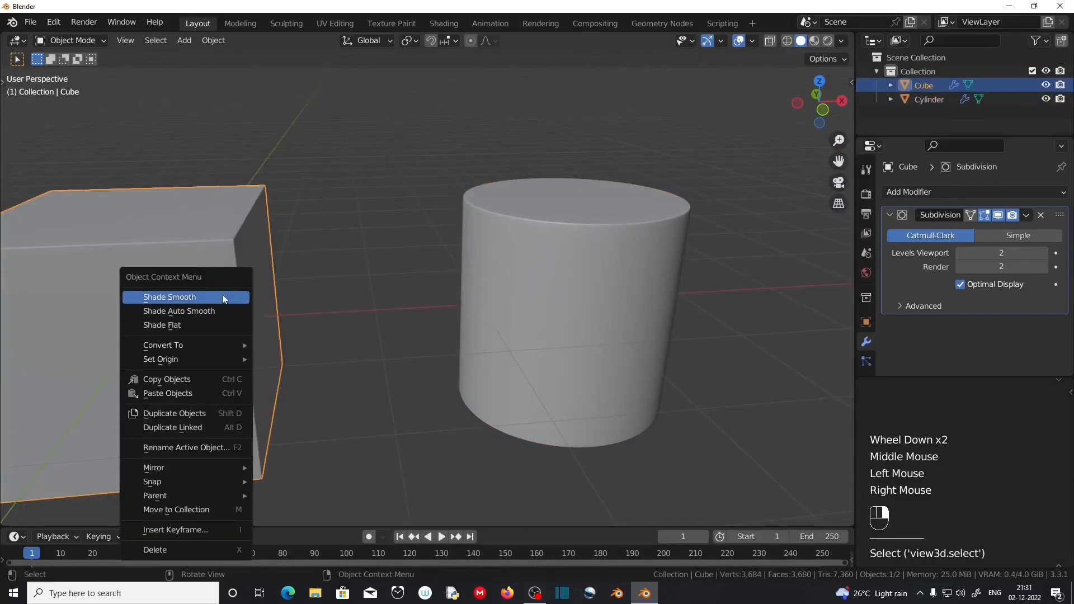
pyautogui.click(222, 296)
pyautogui.scroll(-2, 448, 308)
pyautogui.moveTo(448, 307); pyautogui.dragTo(515, 335, button='middle')
pyautogui.scroll(3, 418, 318)
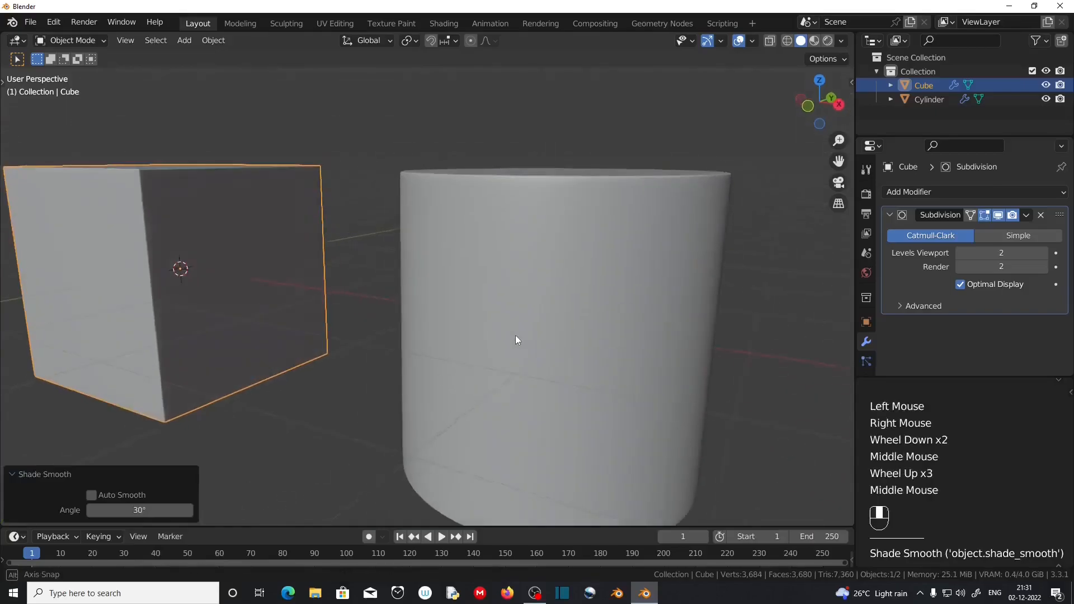
pyautogui.moveTo(556, 286); pyautogui.dragTo(464, 330, button='middle')
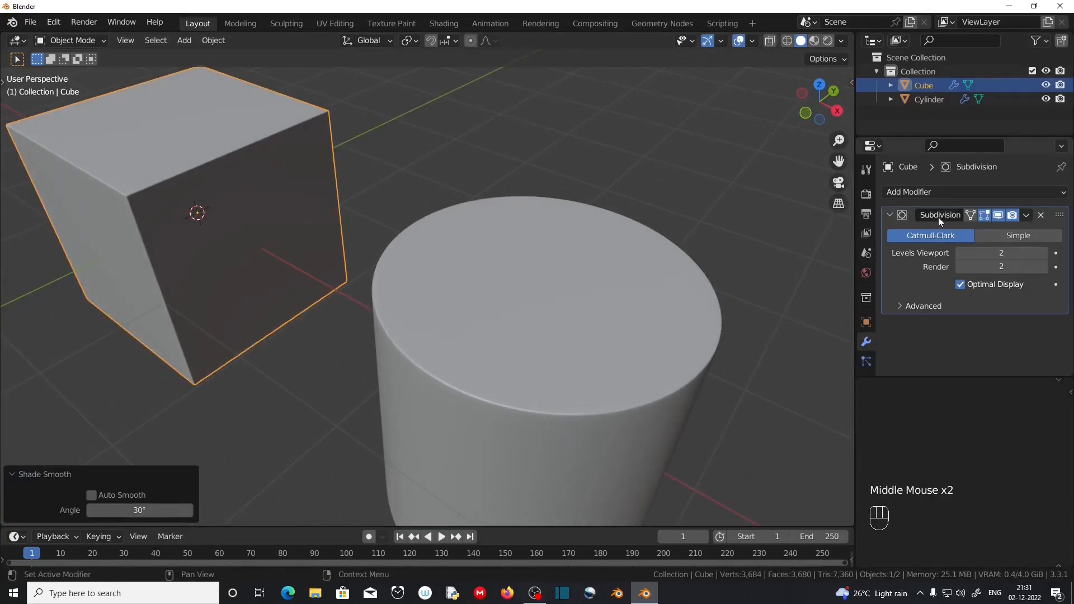
# Examine the support loops around the cylinder's rim in Edit Mode, up close and from a distance
pyautogui.press('Tab')
pyautogui.press('Tab')
pyautogui.click(420, 377)
pyautogui.press('Tab')
pyautogui.moveTo(515, 414); pyautogui.dragTo(511, 388, button='middle')
pyautogui.scroll(2, 434, 349)
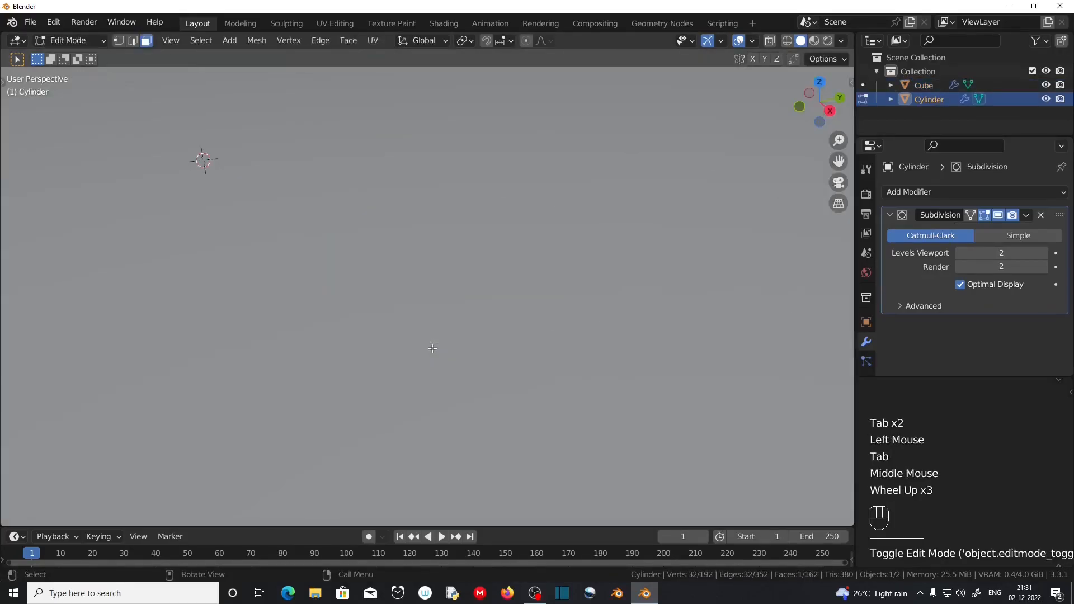
pyautogui.scroll(-2, 373, 412)
pyautogui.moveTo(372, 411); pyautogui.dragTo(344, 365, button='middle')
pyautogui.scroll(-2, 375, 392)
pyautogui.scroll(2, 383, 403)
pyautogui.scroll(-4, 383, 404)
pyautogui.moveTo(383, 403); pyautogui.dragTo(357, 405, button='middle')
# Return to Object Mode and delete both the cube and the cylinder
pyautogui.press('Tab')
pyautogui.moveTo(234, 231); pyautogui.dragTo(506, 427)
pyautogui.press('Delete')
pyautogui.moveTo(383, 422); pyautogui.dragTo(379, 433, button='middle')
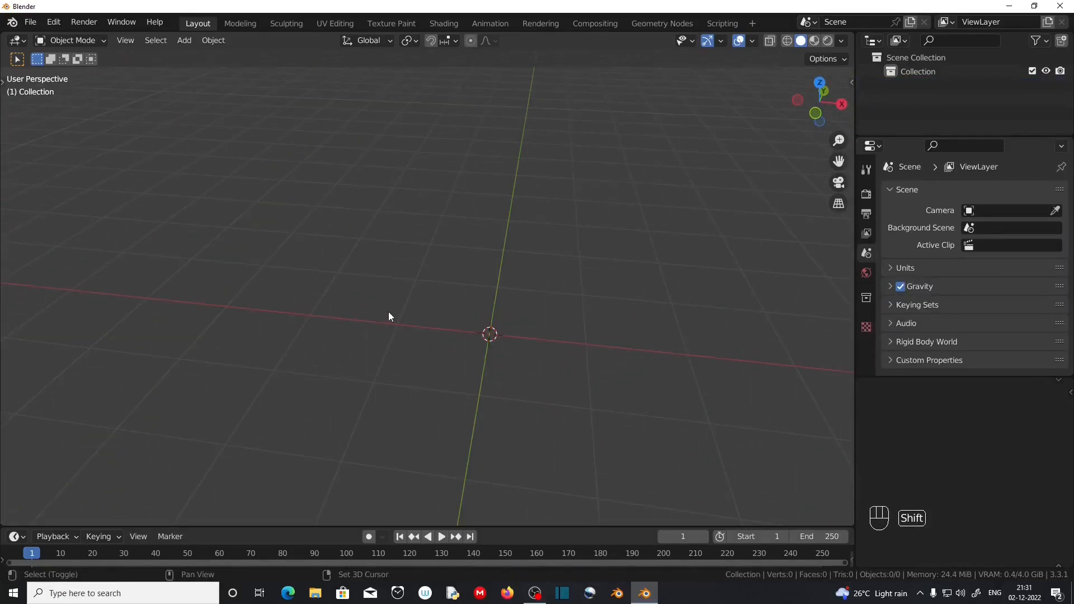
# Add a new cube and flatten it into a slab by scaling it to about 0.073 along Z
pyautogui.hotkey('shift', 'a')
pyautogui.hotkey('shift', 'a')
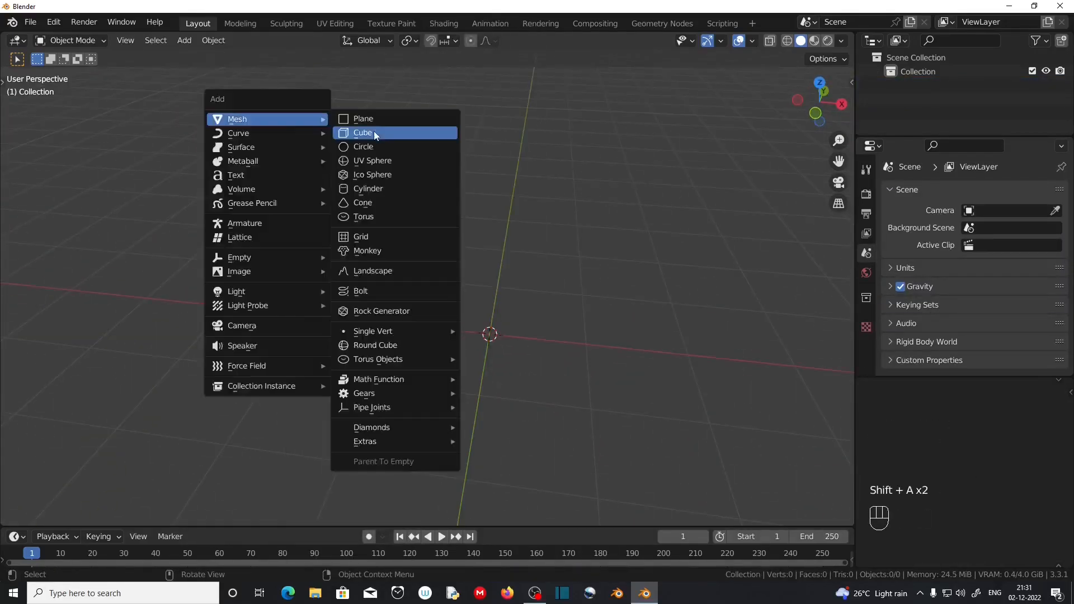
pyautogui.click(374, 133)
pyautogui.scroll(1, 608, 458)
pyautogui.press('s')
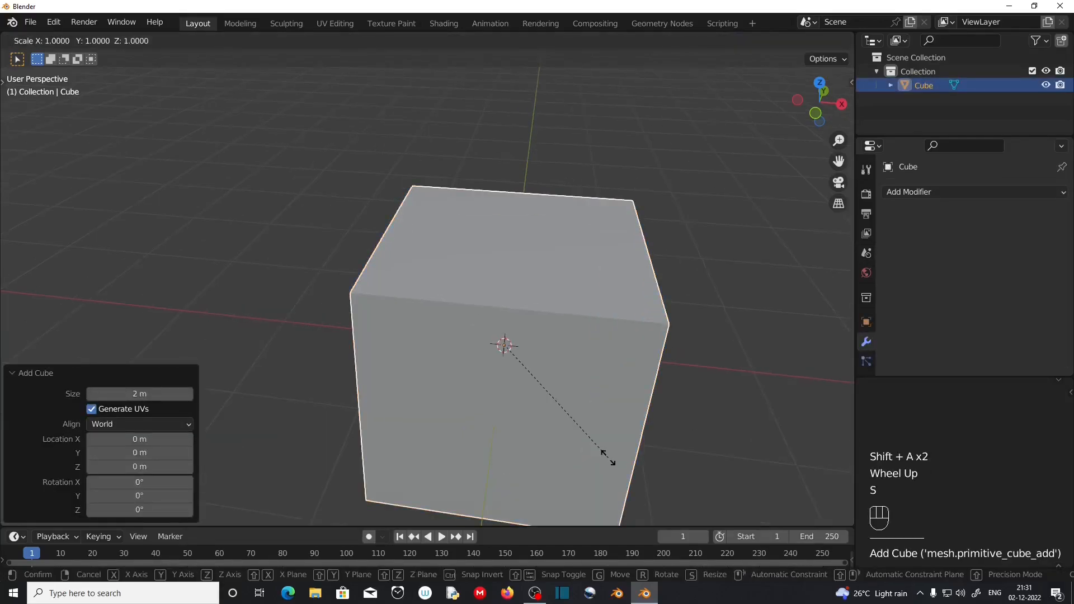
pyautogui.press('z')
pyautogui.click(548, 472)
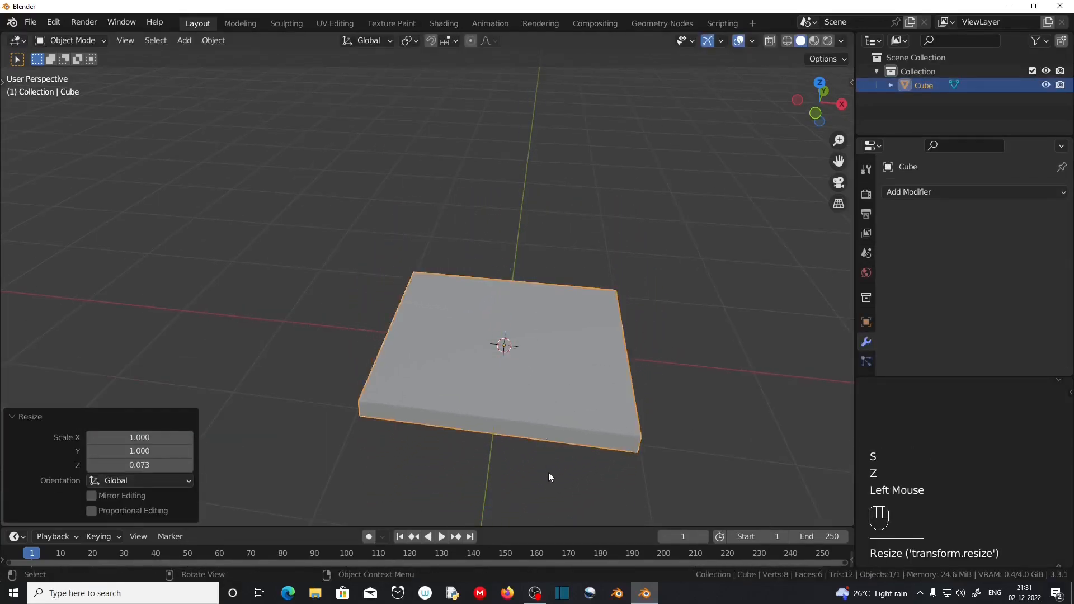
# Apply the scale of the flattened slab
pyautogui.scroll(1, 548, 472)
pyautogui.moveTo(548, 473); pyautogui.dragTo(407, 476, button='middle')
pyautogui.hotkey('ctrl', 'a')
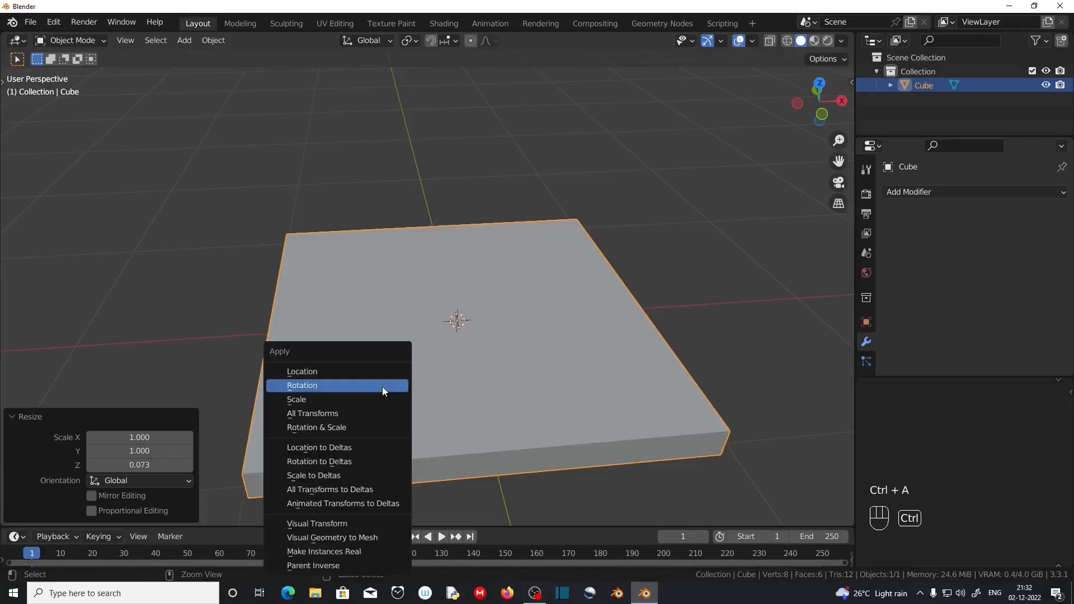
pyautogui.click(387, 400)
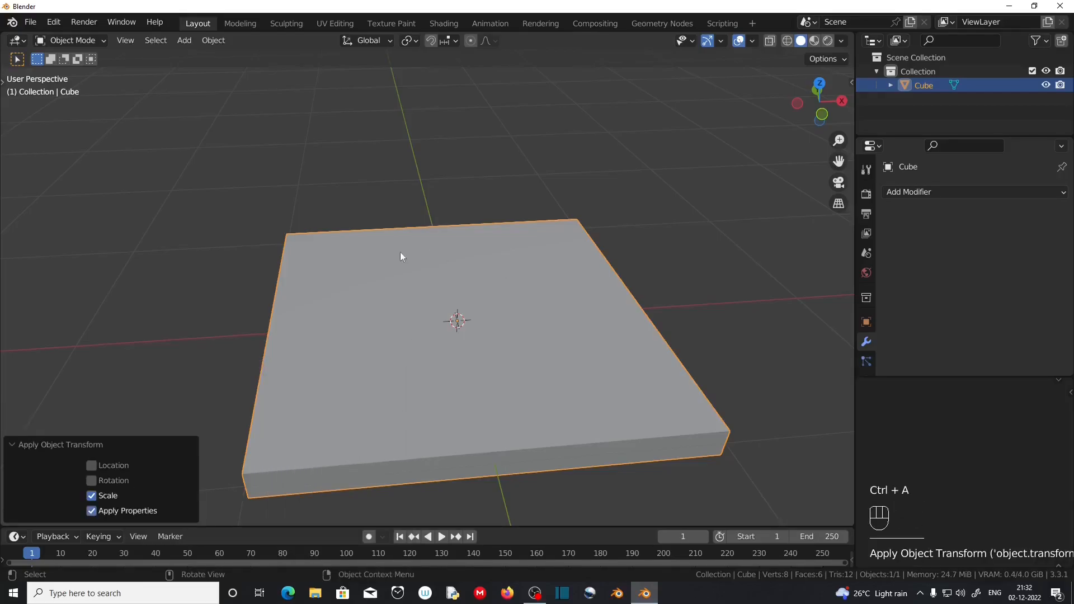
# In Edit Mode, cut two evenly spaced edge loops running along Y to divide the slab's width into thirds
pyautogui.moveTo(506, 343); pyautogui.dragTo(495, 377, button='middle')
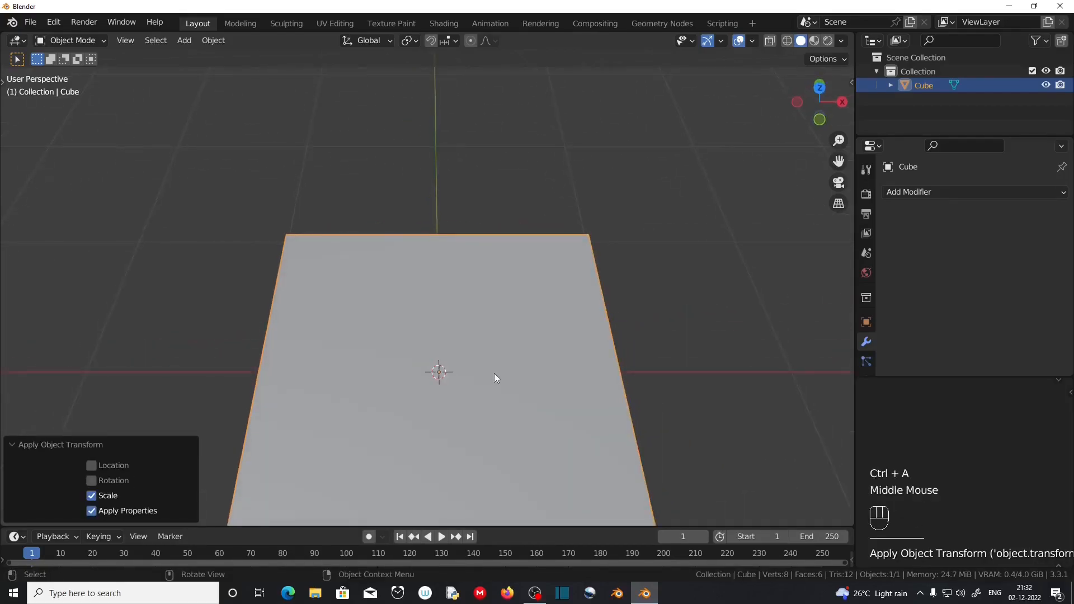
pyautogui.press('Tab')
pyautogui.keyDown('shift'); pyautogui.moveTo(456, 429); pyautogui.dragTo(466, 348, button='middle'); pyautogui.keyUp('shift')
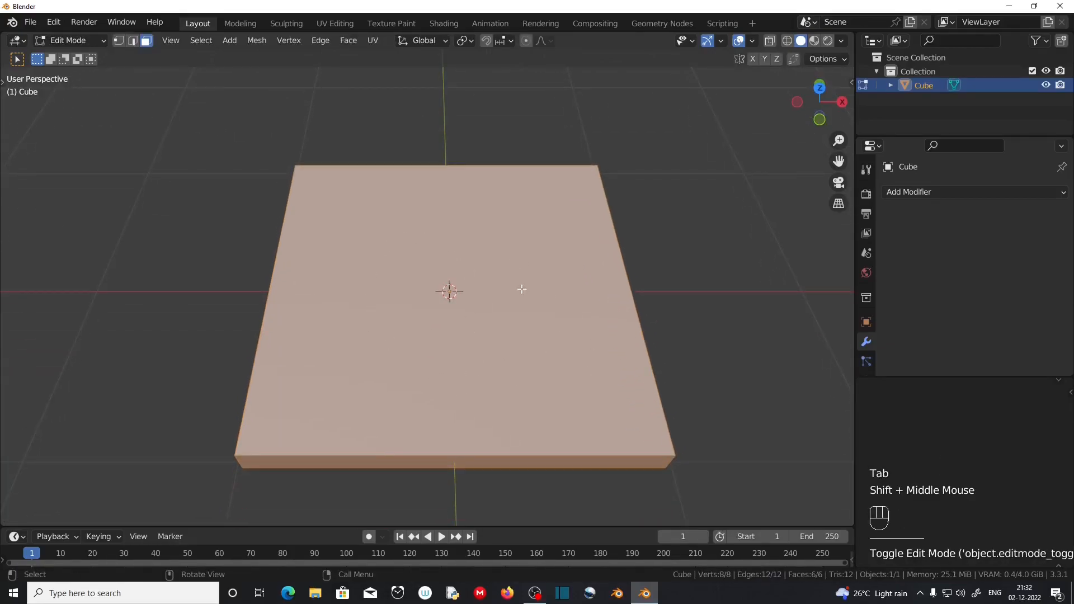
pyautogui.press('ctrl')
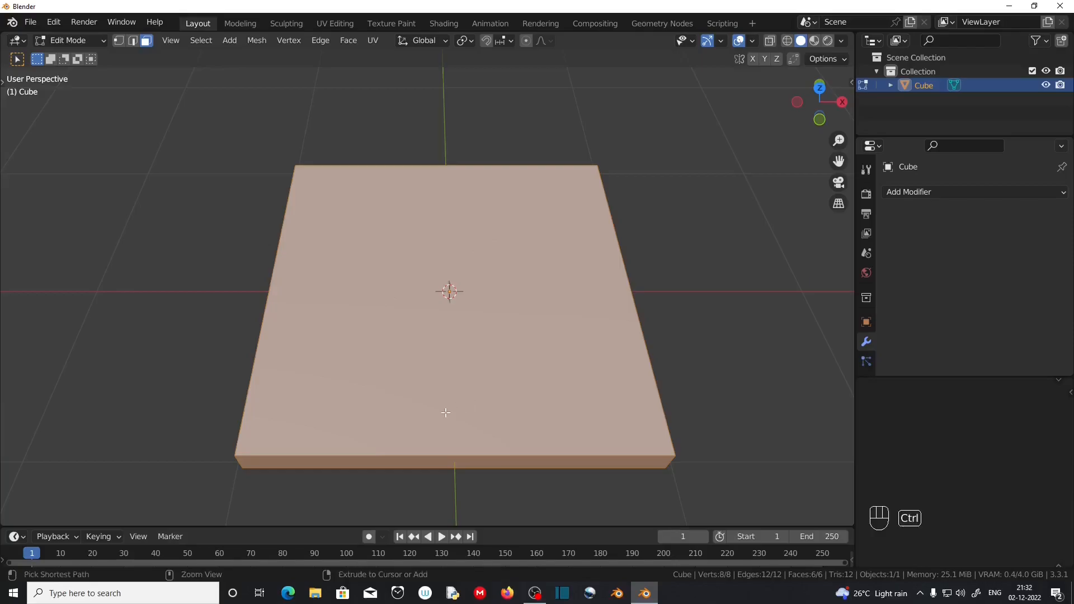
pyautogui.hotkey('ctrl', 'r')
pyautogui.scroll(2, 461, 451)
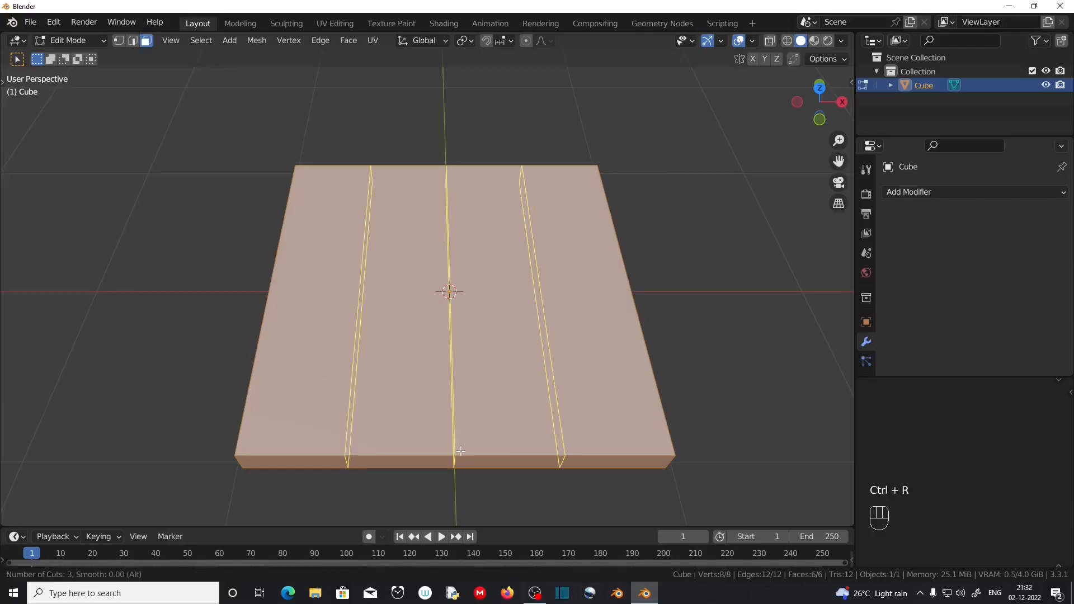
pyautogui.scroll(-1, 461, 451)
pyautogui.click(454, 449)
pyautogui.rightClick(450, 447)
# Cut two evenly spaced edge loops perpendicular to the first pair, forming a three-by-three grid on the slab
pyautogui.moveTo(451, 448); pyautogui.dragTo(501, 399, button='middle')
pyautogui.hotkey('ctrl', 'r')
pyautogui.scroll(1, 420, 360)
pyautogui.click(420, 360)
pyautogui.rightClick(420, 360)
pyautogui.scroll(2, 568, 351)
pyautogui.moveTo(568, 350); pyautogui.dragTo(556, 217, button='middle')
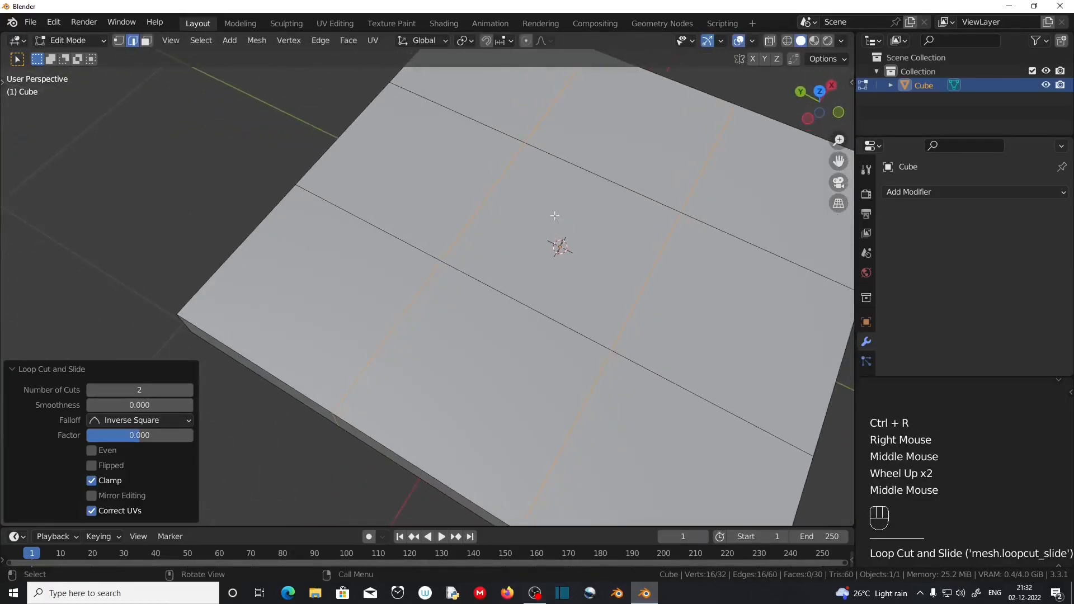
# In Face select mode, delete the centre faces on the top and underside of the gridded slab
pyautogui.click(155, 55)
pyautogui.click(146, 40)
pyautogui.click(583, 210)
pyautogui.moveTo(583, 209); pyautogui.dragTo(447, 212, button='middle')
pyautogui.keyDown('shift'); pyautogui.click(536, 152); pyautogui.keyUp('shift')
pyautogui.press('x')
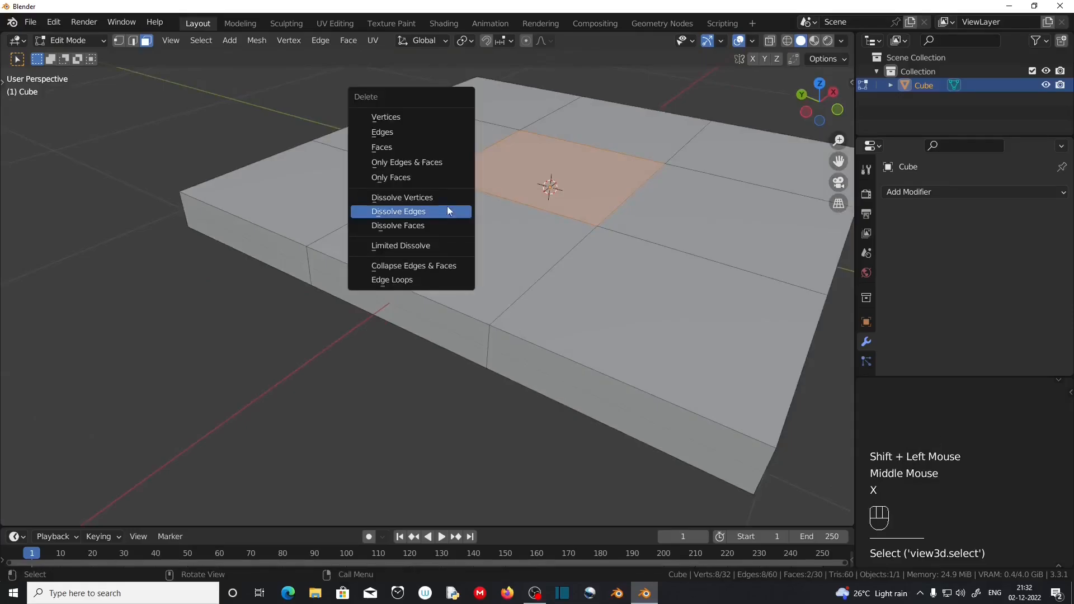
pyautogui.click(426, 149)
pyautogui.moveTo(608, 319); pyautogui.dragTo(556, 357, button='middle')
# In Edge select mode, select the upper and lower edge loops of the central opening and bridge them
pyautogui.click(132, 42)
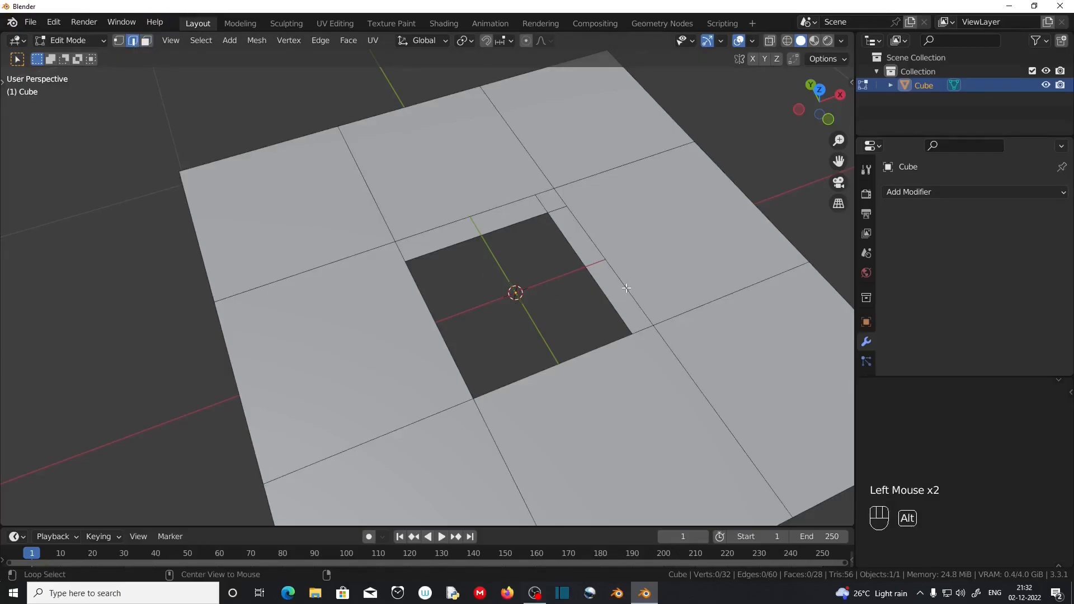
pyautogui.keyDown('alt'); pyautogui.click(593, 274); pyautogui.keyUp('alt')
pyautogui.keyDown('alt'); pyautogui.moveTo(593, 274); pyautogui.dragTo(501, 360, button='middle'); pyautogui.keyUp('alt')
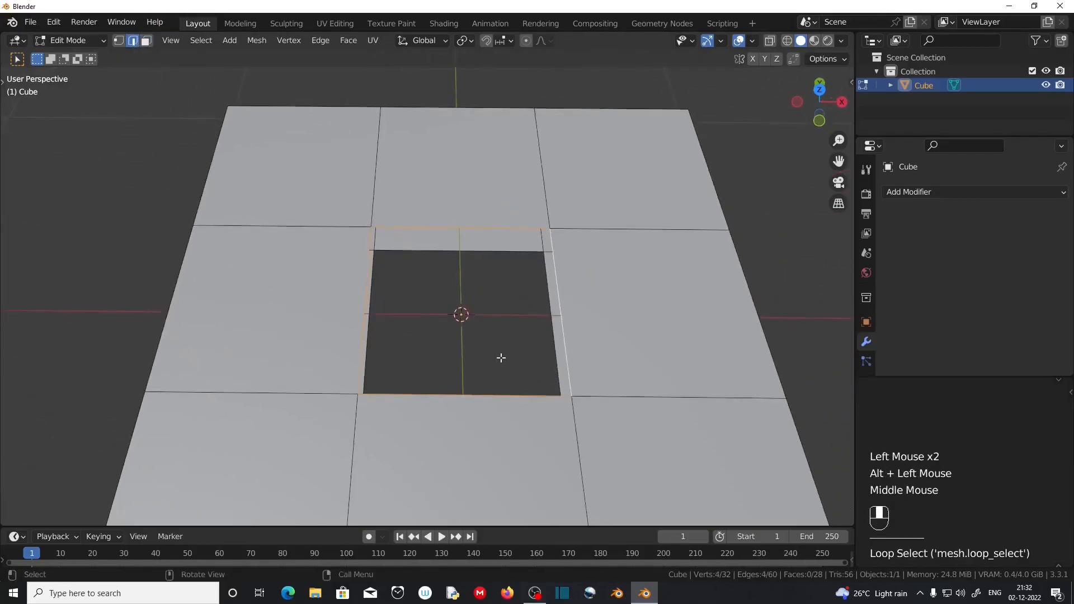
pyautogui.keyDown('alt'); pyautogui.keyDown('shift'); pyautogui.click(547, 311); pyautogui.keyUp('shift'); pyautogui.keyUp('alt')
pyautogui.moveTo(515, 412); pyautogui.dragTo(520, 371, button='middle')
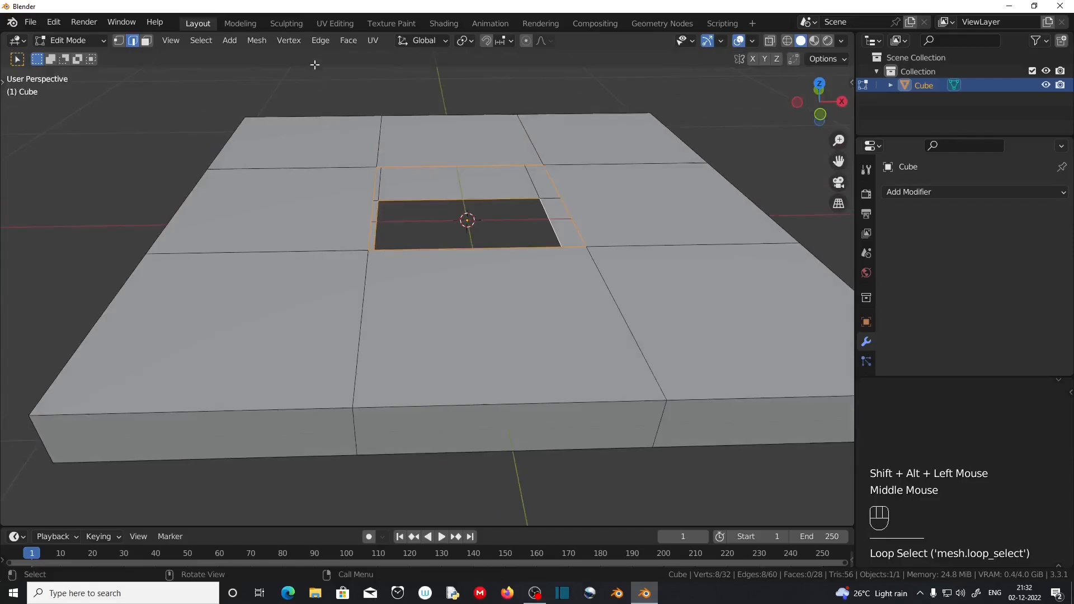
pyautogui.click(322, 43)
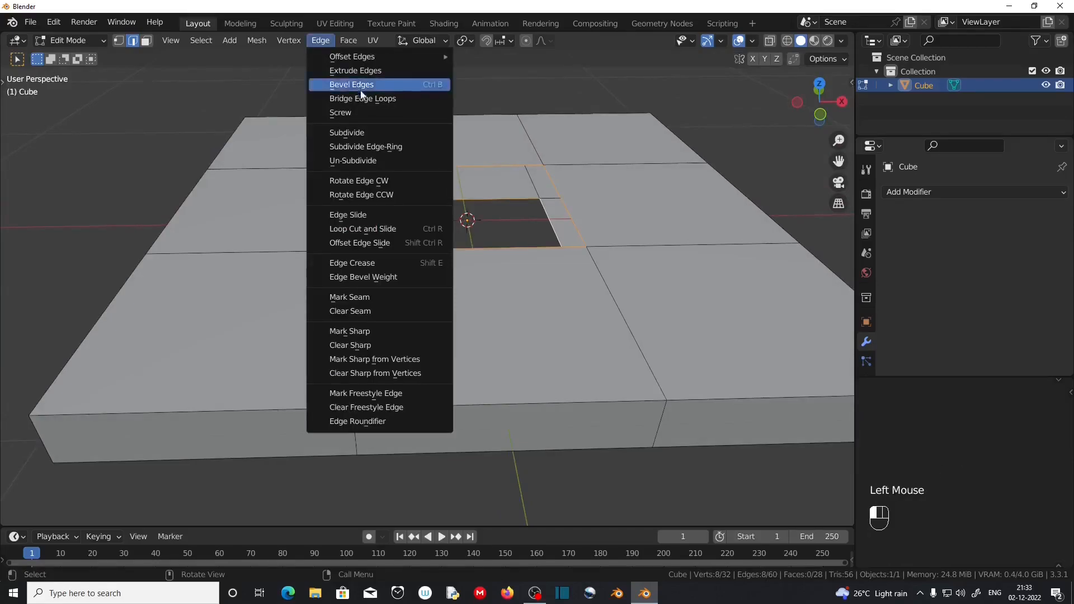
pyautogui.click(385, 104)
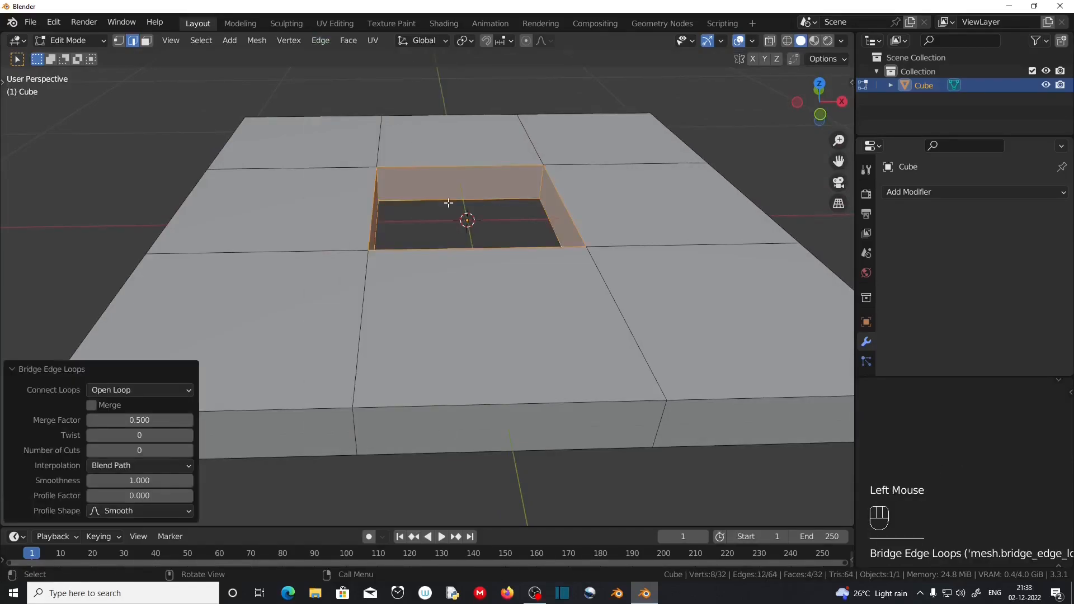
# Examine the walled central hole up close and from several angles, both in Edit Mode and Object Mode
pyautogui.scroll(2, 448, 202)
pyautogui.moveTo(528, 220); pyautogui.dragTo(468, 262, button='middle')
pyautogui.scroll(2, 442, 257)
pyautogui.scroll(-2, 462, 242)
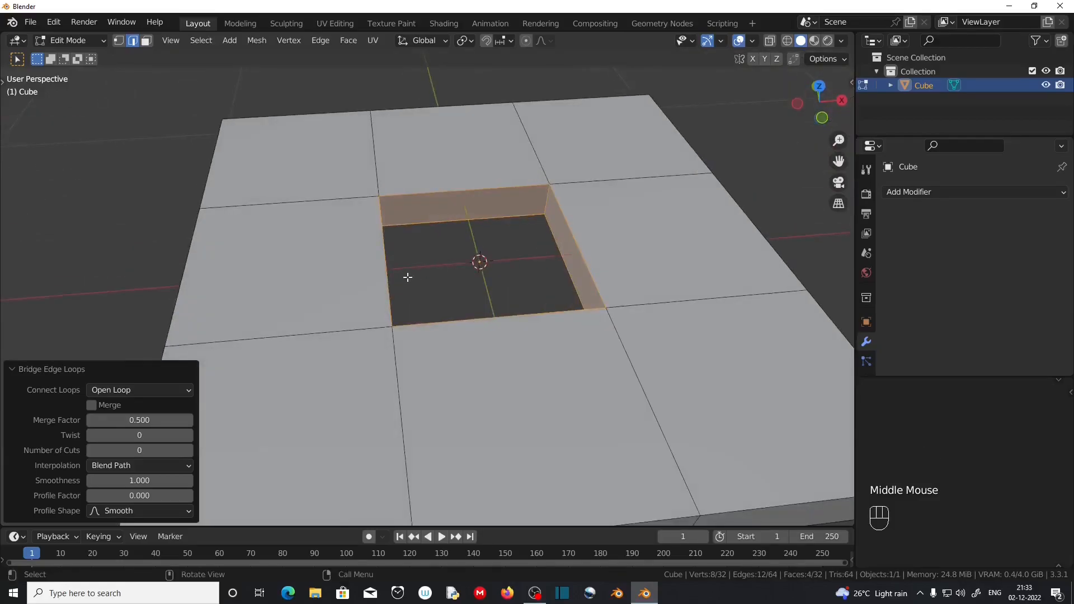
pyautogui.press('Tab')
pyautogui.scroll(-3, 407, 277)
pyautogui.scroll(3, 408, 306)
pyautogui.moveTo(408, 306); pyautogui.dragTo(459, 346, button='middle')
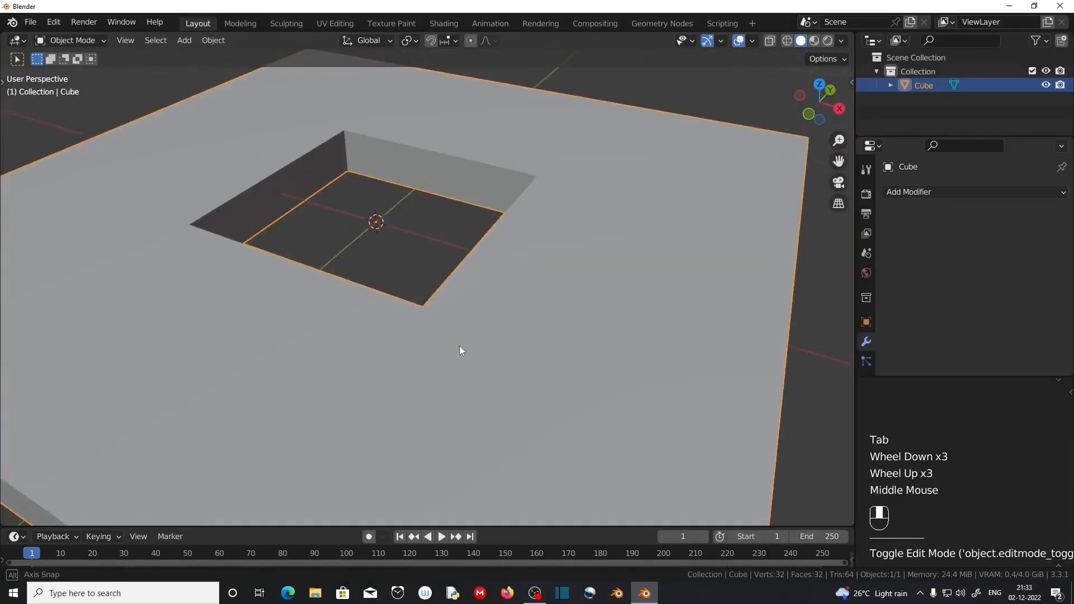
pyautogui.scroll(-2, 460, 348)
pyautogui.scroll(1, 488, 385)
pyautogui.moveTo(337, 166); pyautogui.dragTo(514, 344, button='middle')
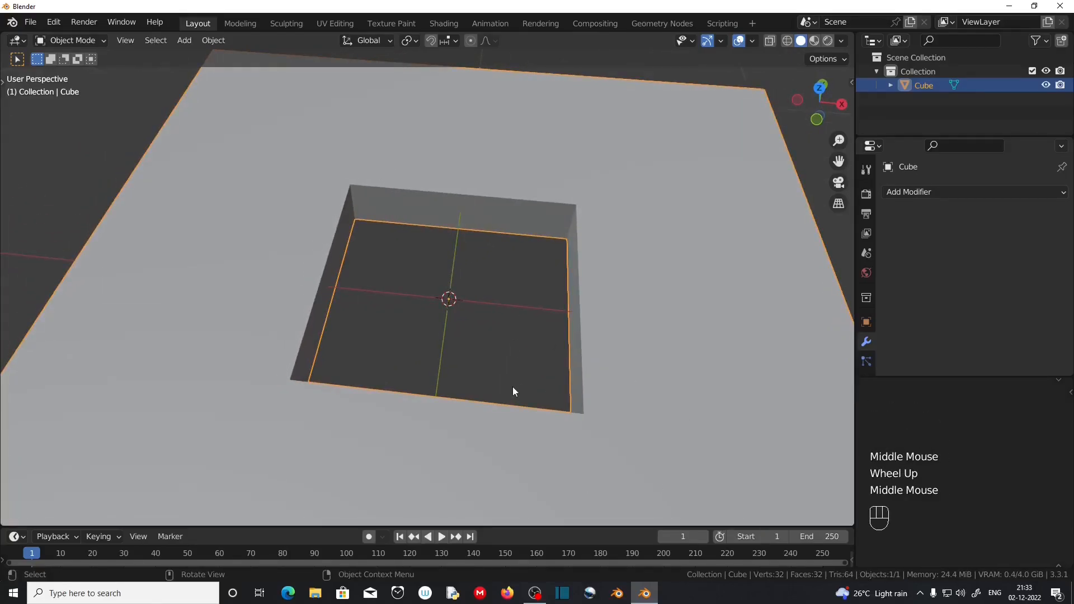
pyautogui.scroll(-3, 513, 387)
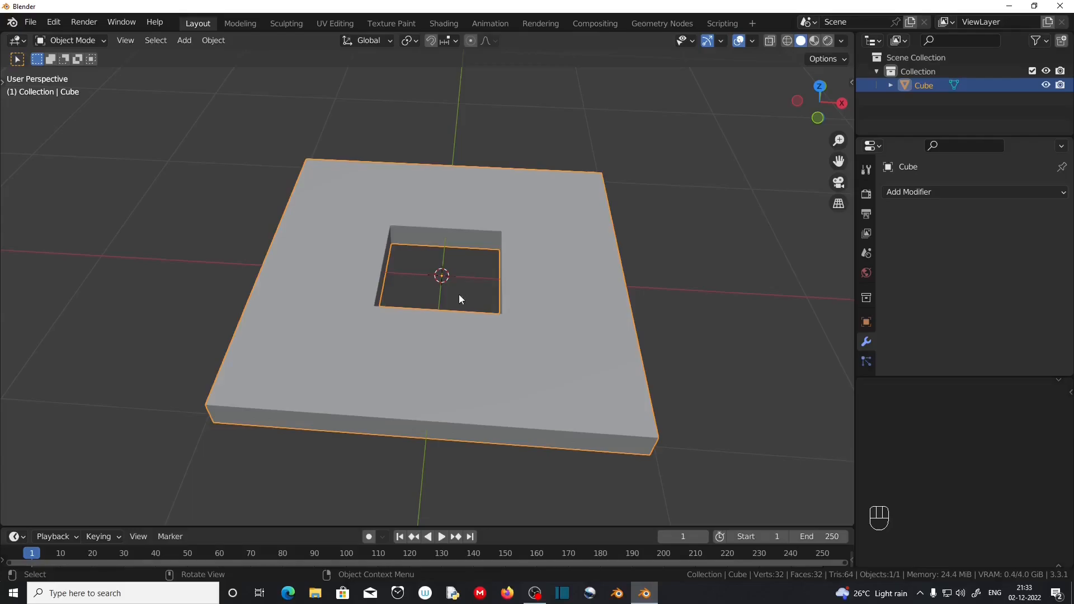
pyautogui.scroll(3, 457, 302)
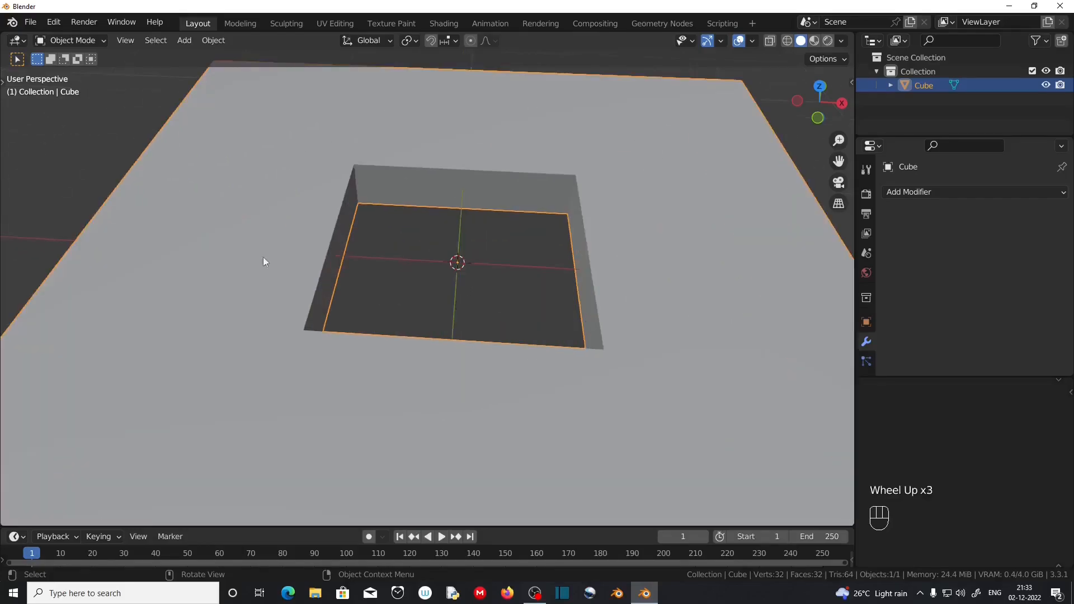
# In Edit Mode, cut two evenly spaced edge loops running along Y in each of the slab's two outer X strips
pyautogui.click(484, 434)
pyautogui.press('Tab')
pyautogui.scroll(-1, 402, 367)
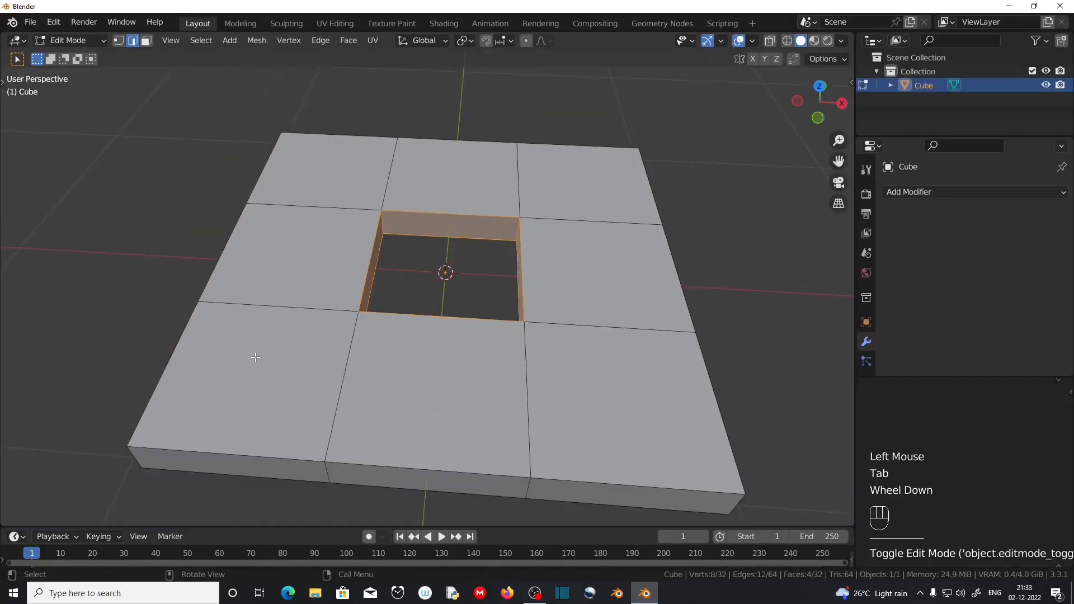
pyautogui.hotkey('ctrl', 'r')
pyautogui.scroll(1, 247, 403)
pyautogui.click(236, 450)
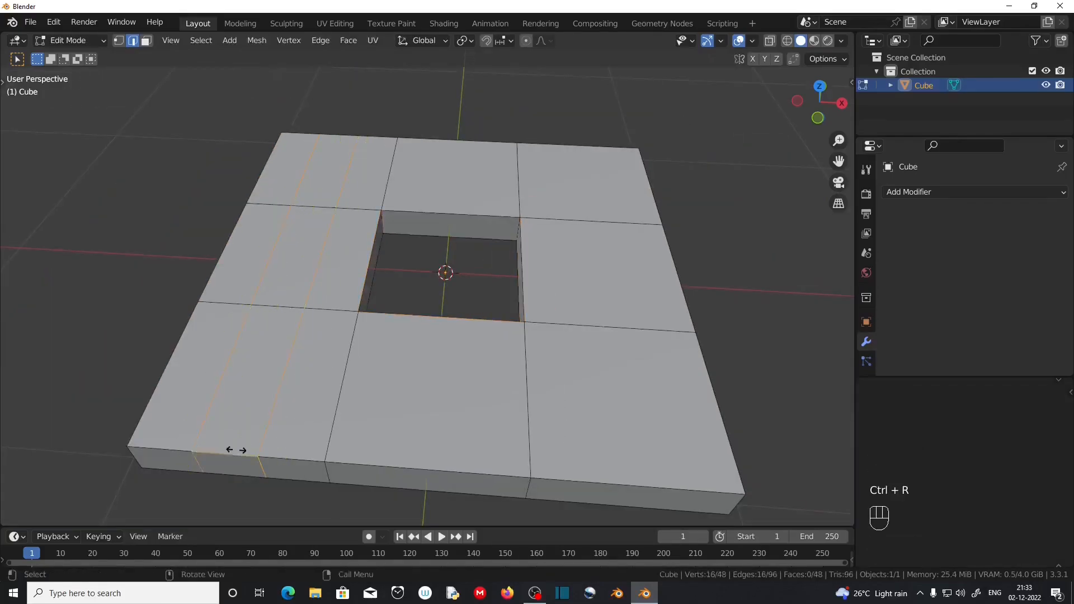
pyautogui.rightClick(236, 450)
pyautogui.hotkey('ctrl', 'r')
pyautogui.scroll(1, 618, 472)
pyautogui.click(617, 472)
pyautogui.rightClick(616, 472)
# Cut two evenly spaced edge loops running along X in each of the slab's two outer Y strips
pyautogui.moveTo(684, 460); pyautogui.dragTo(588, 451, button='middle')
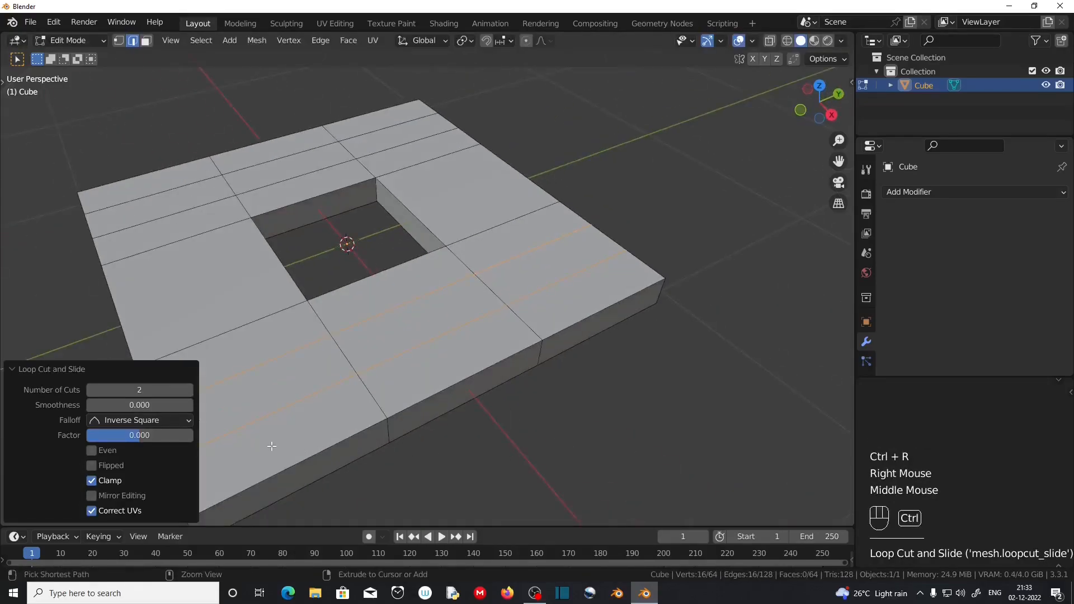
pyautogui.hotkey('ctrl', 'r')
pyautogui.click(272, 445)
pyautogui.rightClick(271, 445)
pyautogui.hotkey('ctrl', 'r')
pyautogui.click(590, 324)
pyautogui.rightClick(590, 324)
# Delete the middle face of each corner's three-by-three block on both the top and the underside of the slab
pyautogui.moveTo(636, 387); pyautogui.dragTo(573, 417, button='middle')
pyautogui.scroll(1, 542, 422)
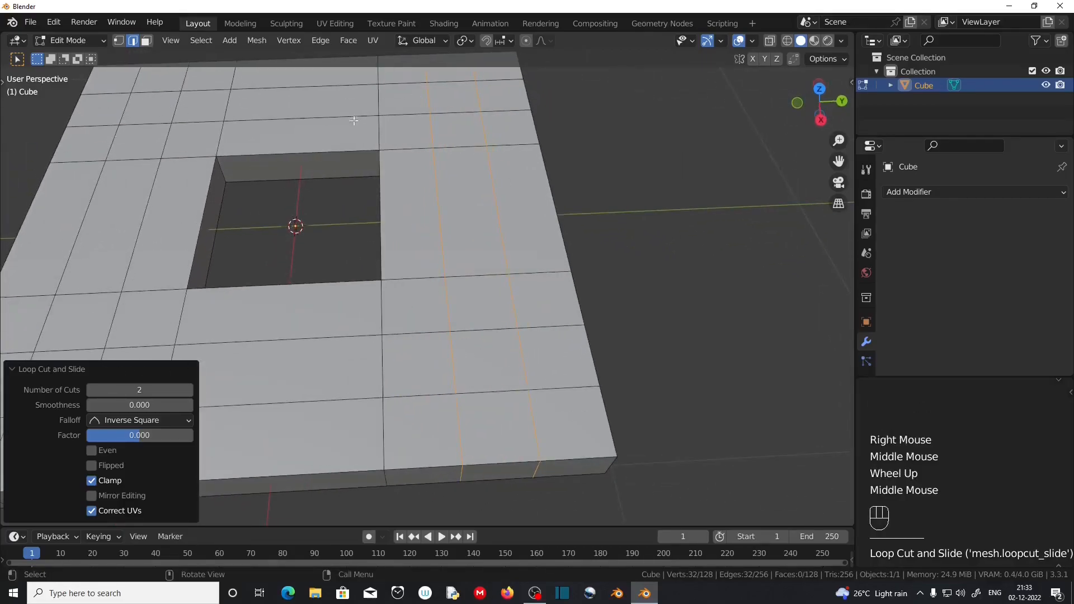
pyautogui.click(150, 54)
pyautogui.click(149, 40)
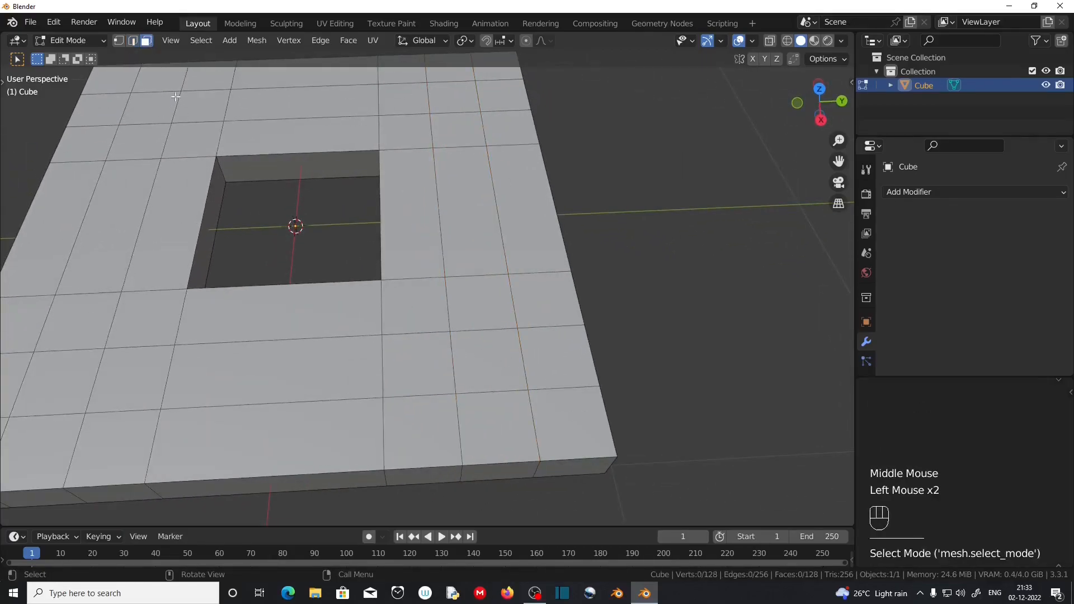
pyautogui.click(503, 379)
pyautogui.moveTo(505, 391); pyautogui.dragTo(465, 137, button='middle')
pyautogui.keyDown('shift'); pyautogui.click(465, 137); pyautogui.keyUp('shift')
pyautogui.moveTo(508, 238); pyautogui.dragTo(487, 288, button='middle')
pyautogui.keyDown('shift'); pyautogui.click(193, 387); pyautogui.keyUp('shift')
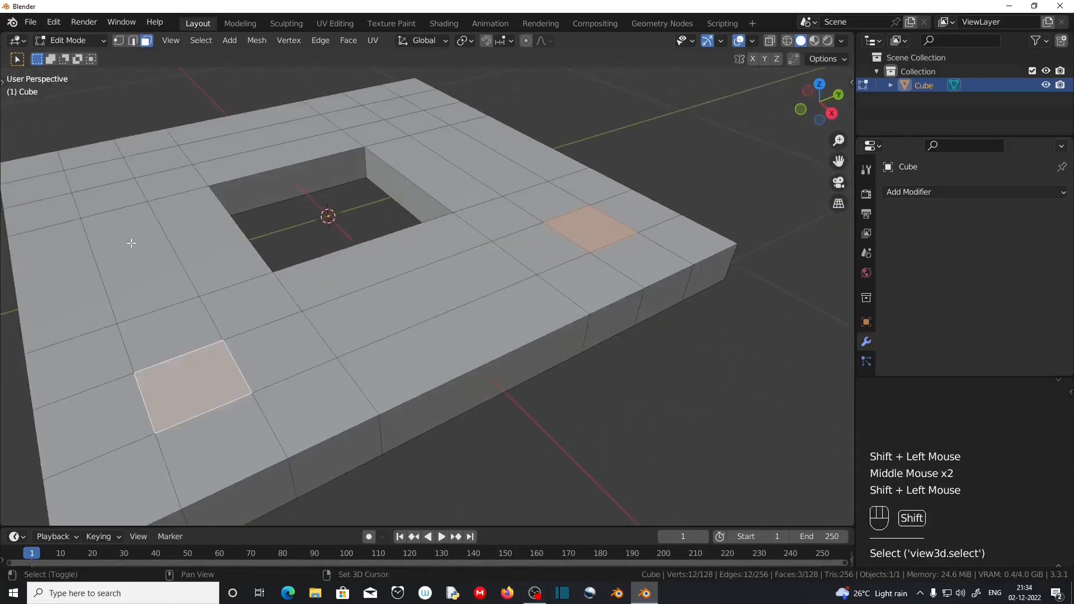
pyautogui.keyDown('shift'); pyautogui.click(99, 201); pyautogui.keyUp('shift')
pyautogui.keyDown('shift'); pyautogui.click(97, 197); pyautogui.keyUp('shift')
pyautogui.keyDown('shift'); pyautogui.click(103, 177); pyautogui.keyUp('shift')
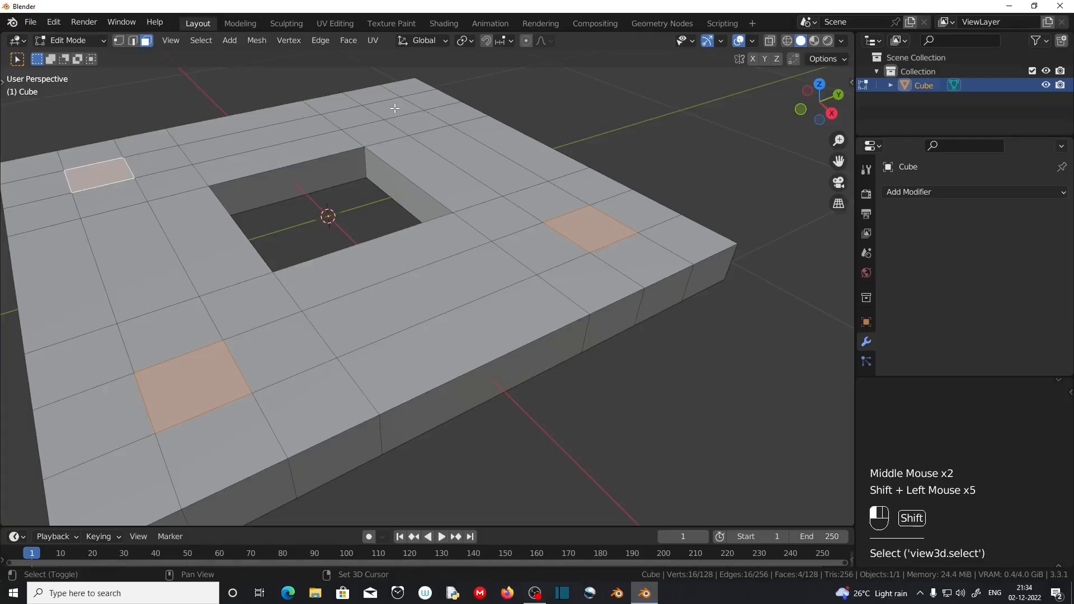
pyautogui.keyDown('shift'); pyautogui.click(395, 108); pyautogui.keyUp('shift')
pyautogui.moveTo(425, 369); pyautogui.dragTo(423, 305, button='middle')
pyautogui.scroll(-1, 414, 308)
pyautogui.moveTo(392, 364); pyautogui.dragTo(374, 327, button='middle')
pyautogui.keyDown('shift'); pyautogui.click(280, 111); pyautogui.keyUp('shift')
pyautogui.keyDown('shift'); pyautogui.click(262, 237); pyautogui.keyUp('shift')
pyautogui.keyDown('shift'); pyautogui.click(420, 261); pyautogui.keyUp('shift')
pyautogui.moveTo(374, 241); pyautogui.dragTo(350, 261, button='middle')
pyautogui.press('x')
pyautogui.click(340, 193)
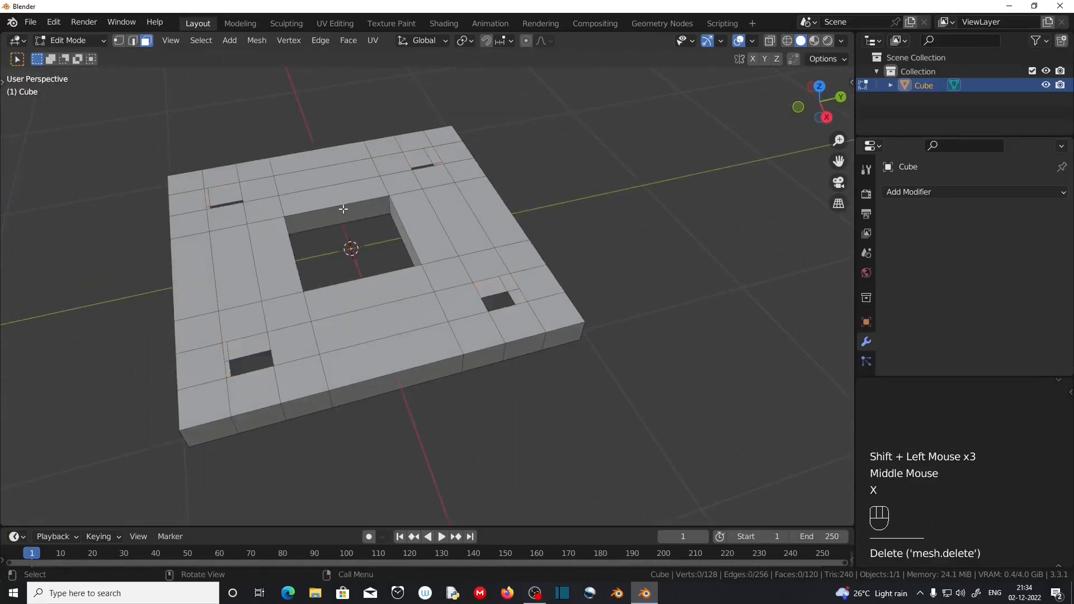
# In Edge select mode, bridge the upper and lower edge loops of the small hole in the +X, +Y corner
pyautogui.scroll(2, 373, 272)
pyautogui.click(137, 44)
pyautogui.moveTo(503, 269); pyautogui.dragTo(562, 317, button='middle')
pyautogui.press('space')
pyautogui.click(480, 330)
pyautogui.press('space')
pyautogui.press('space')
pyautogui.press('space')
pyautogui.press('space')
pyautogui.press('space')
pyautogui.press('space')
pyautogui.keyDown('alt'); pyautogui.click(488, 339); pyautogui.keyUp('alt')
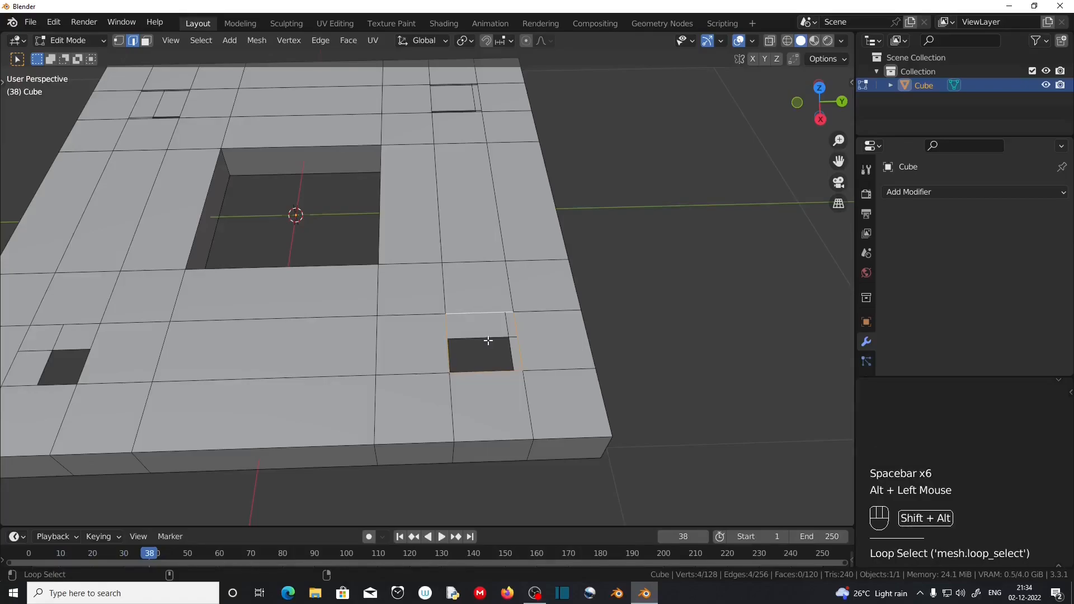
pyautogui.keyDown('alt'); pyautogui.keyDown('shift'); pyautogui.click(488, 339); pyautogui.keyUp('shift'); pyautogui.keyUp('alt')
pyautogui.click(317, 45)
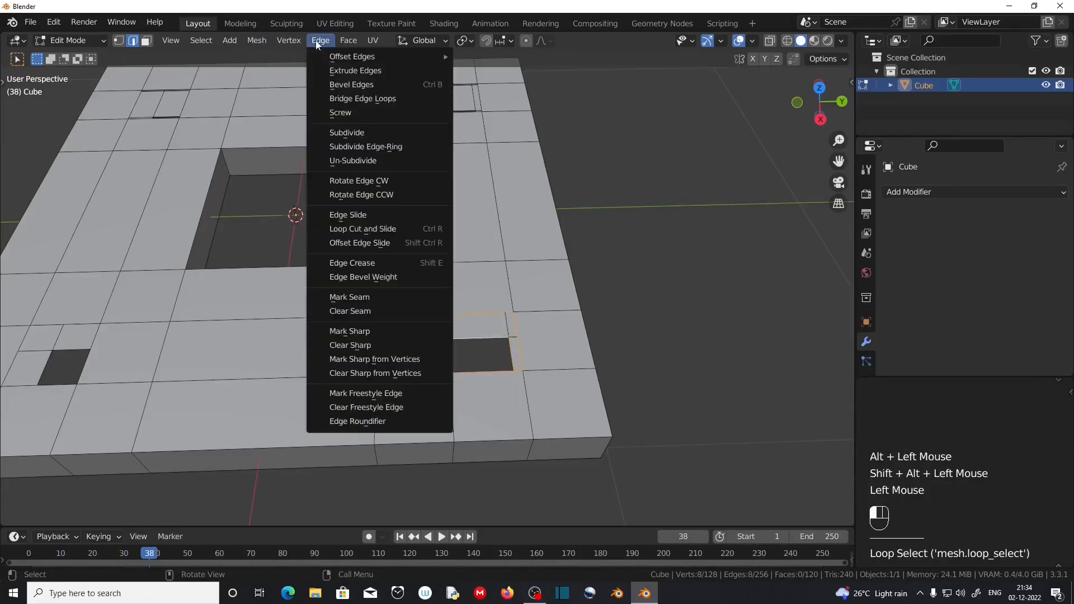
pyautogui.click(356, 101)
# Bridge the upper and lower edge loops of the small hole in the -X, +Y corner
pyautogui.moveTo(392, 224); pyautogui.dragTo(418, 370, button='middle')
pyautogui.keyDown('alt'); pyautogui.click(419, 370); pyautogui.keyUp('alt')
pyautogui.keyDown('alt'); pyautogui.keyDown('shift'); pyautogui.click(412, 371); pyautogui.keyUp('shift'); pyautogui.keyUp('alt')
pyautogui.moveTo(473, 436); pyautogui.dragTo(409, 388, button='middle')
pyautogui.click(312, 43)
pyautogui.click(357, 102)
# Bridge the upper and lower edge loops of the small hole in the -X, -Y corner
pyautogui.keyDown('alt'); pyautogui.click(407, 389); pyautogui.keyUp('alt')
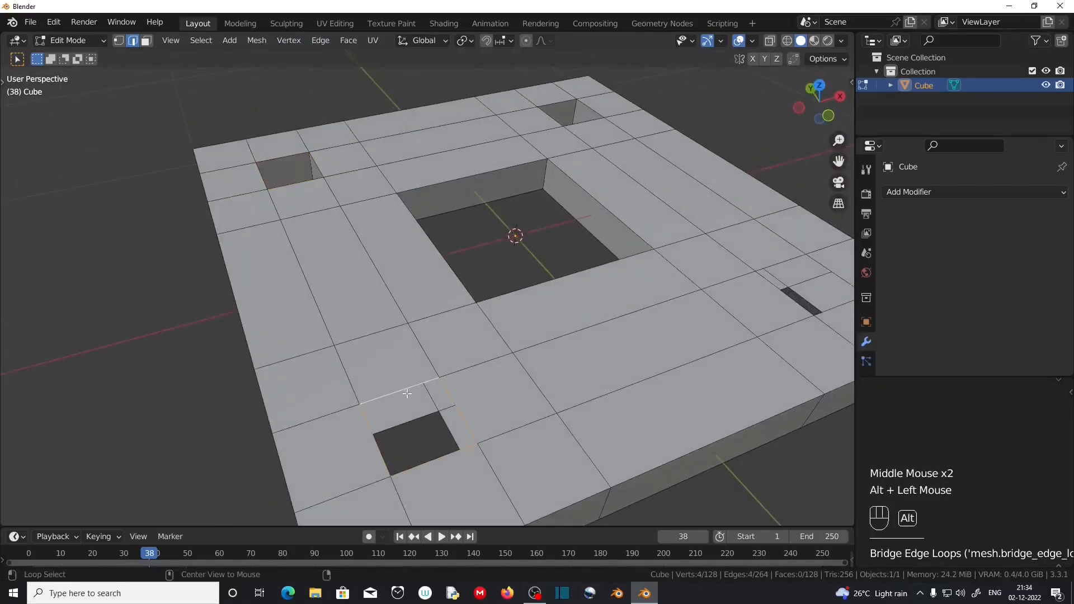
pyautogui.keyDown('alt'); pyautogui.keyDown('shift'); pyautogui.click(432, 399); pyautogui.keyUp('shift'); pyautogui.keyUp('alt')
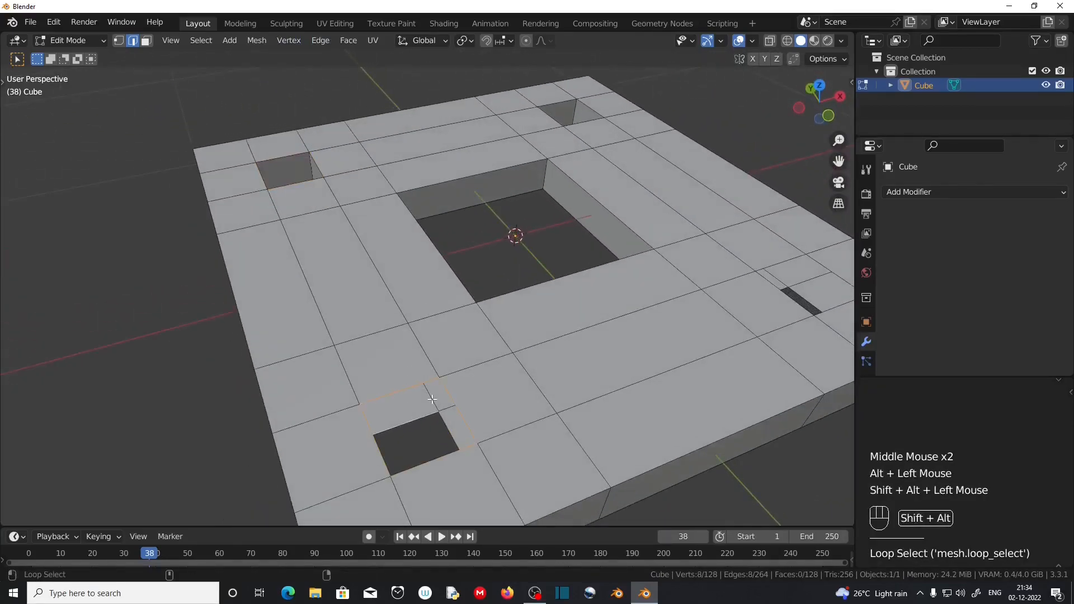
pyautogui.click(322, 45)
pyautogui.click(360, 96)
# Bridge the upper and lower edge loops of the small hole in the +X, -Y corner
pyautogui.moveTo(369, 224); pyautogui.dragTo(414, 317, button='middle')
pyautogui.press('space')
pyautogui.press('space')
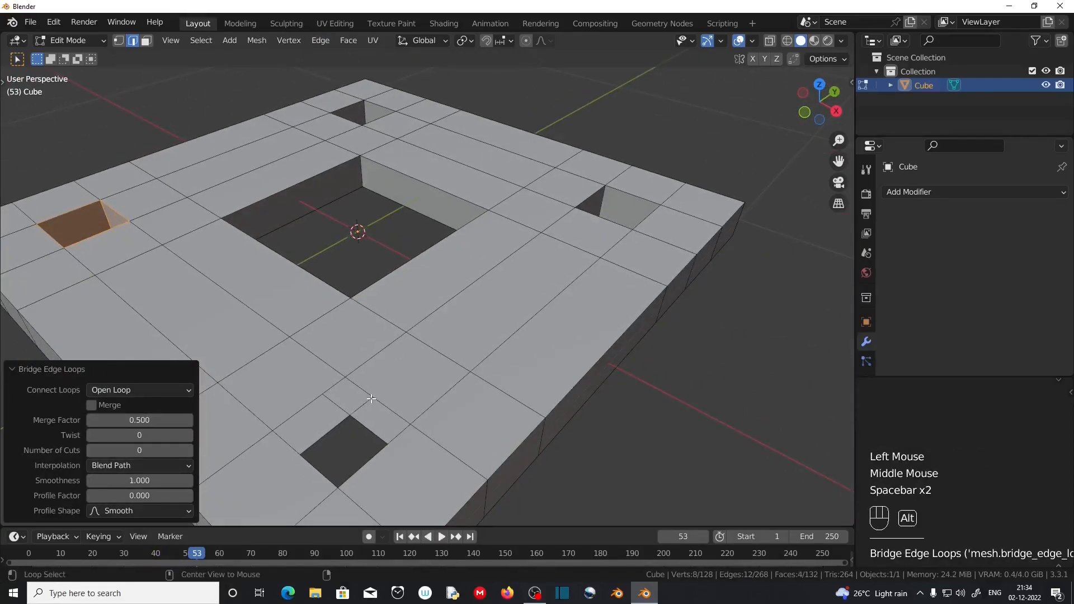
pyautogui.keyDown('alt'); pyautogui.click(372, 397); pyautogui.keyUp('alt')
pyautogui.keyDown('alt'); pyautogui.click(373, 398); pyautogui.keyUp('alt')
pyautogui.keyDown('alt'); pyautogui.keyDown('shift'); pyautogui.click(358, 423); pyautogui.keyUp('shift'); pyautogui.keyUp('alt')
pyautogui.click(320, 41)
pyautogui.click(360, 90)
# Return to Object Mode and examine the slab with its central and corner holes from several angles
pyautogui.scroll(-2, 481, 392)
pyautogui.moveTo(481, 392); pyautogui.dragTo(427, 390, button='middle')
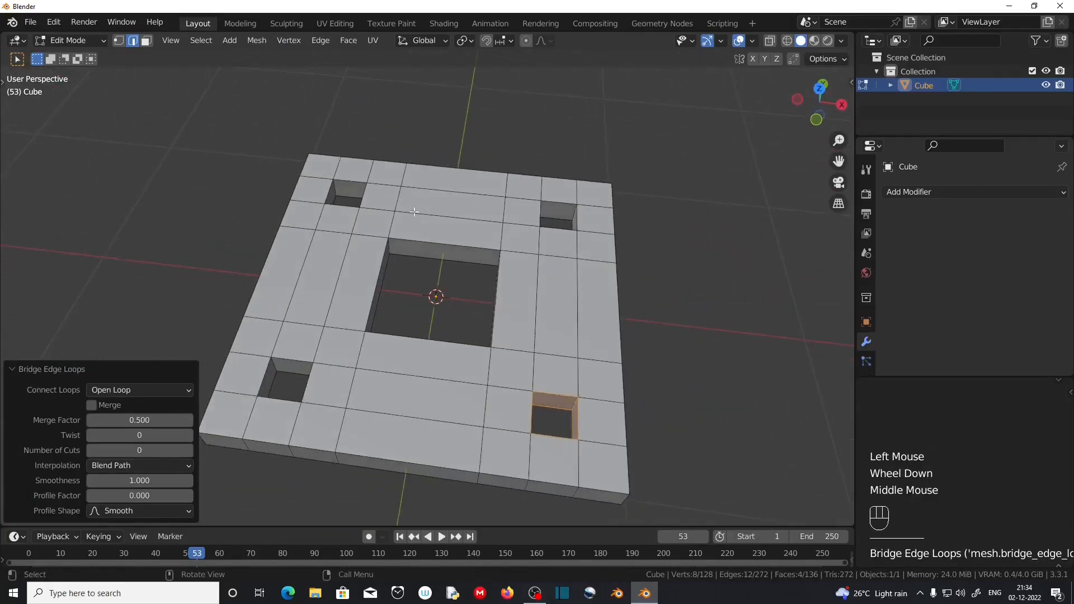
pyautogui.press('Tab')
pyautogui.scroll(4, 434, 405)
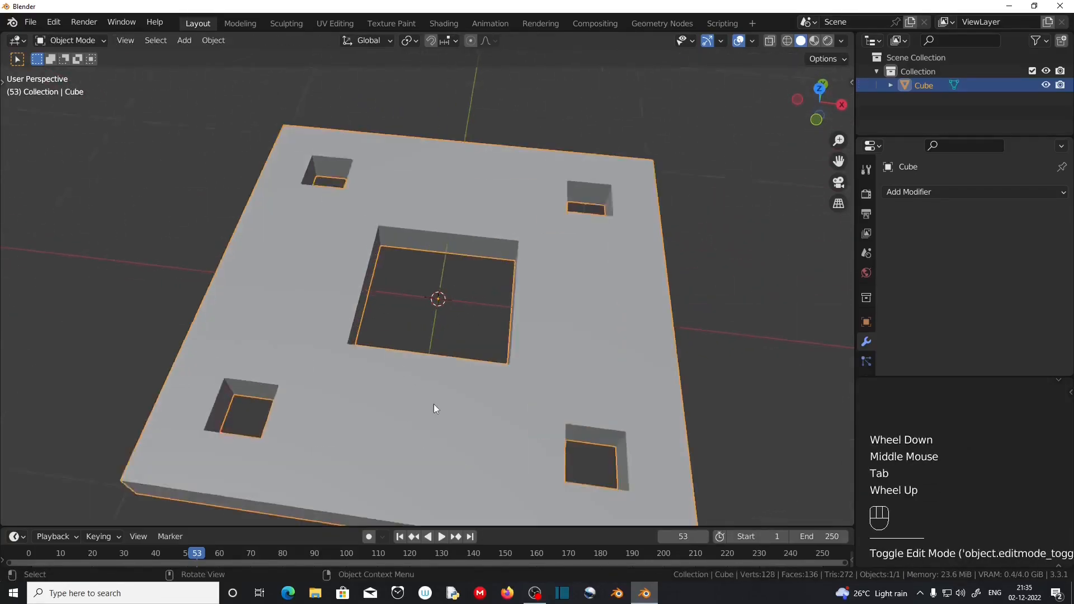
pyautogui.moveTo(430, 419); pyautogui.dragTo(349, 419, button='middle')
pyautogui.scroll(-2, 434, 407)
pyautogui.scroll(2, 355, 424)
pyautogui.scroll(-2, 349, 418)
pyautogui.moveTo(350, 418); pyautogui.dragTo(439, 389, button='middle')
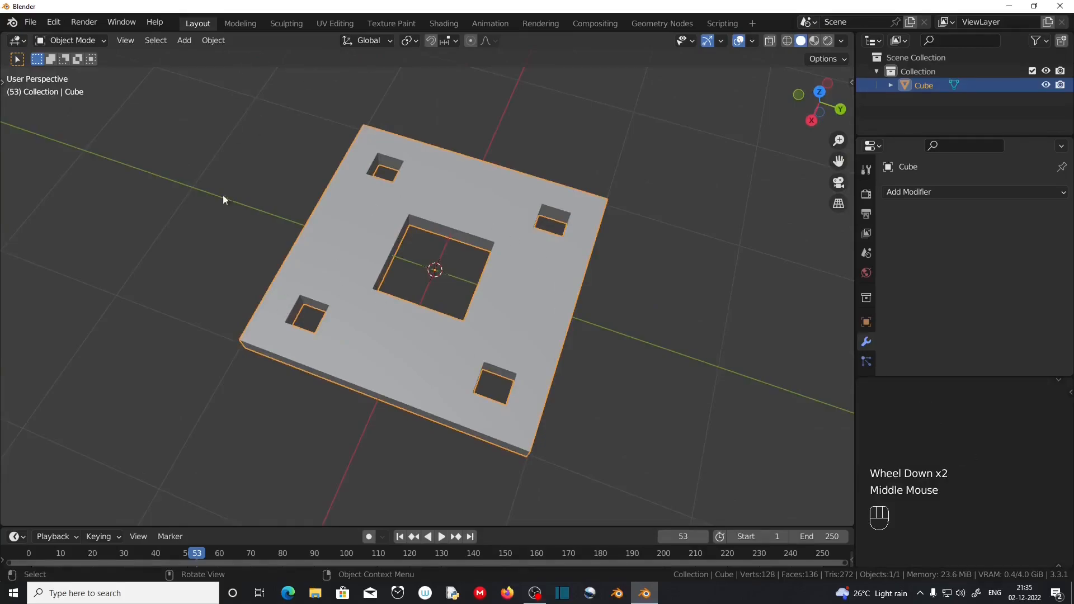
pyautogui.scroll(1, 419, 271)
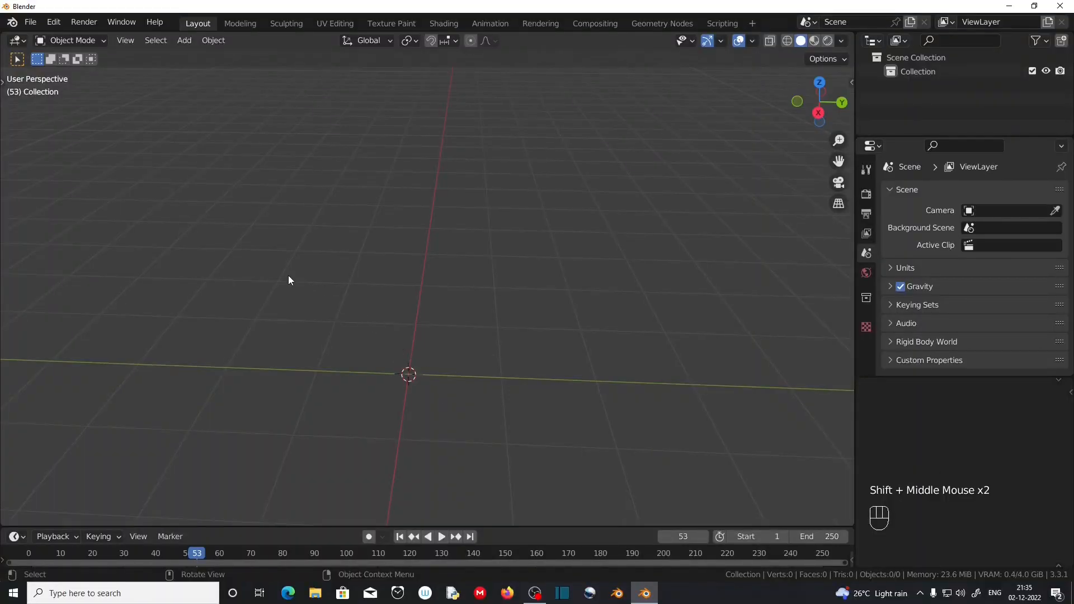
# Add a new cube and, in Edit Mode, flatten it by scaling it to 0.1 along Z
pyautogui.hotkey('shift', 'a')
pyautogui.moveTo(259, 235)
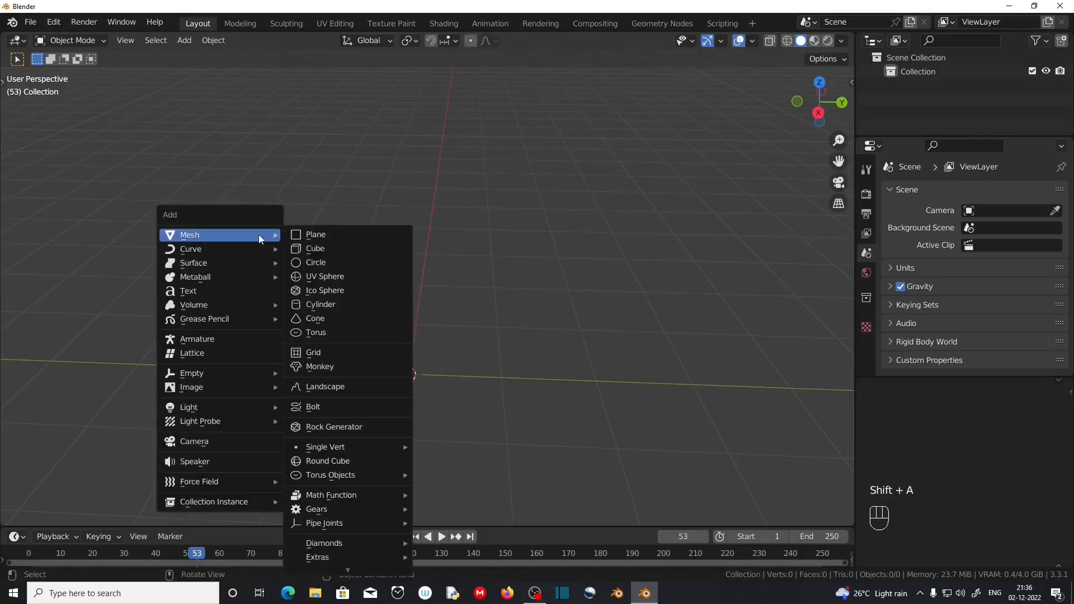
pyautogui.click(321, 255)
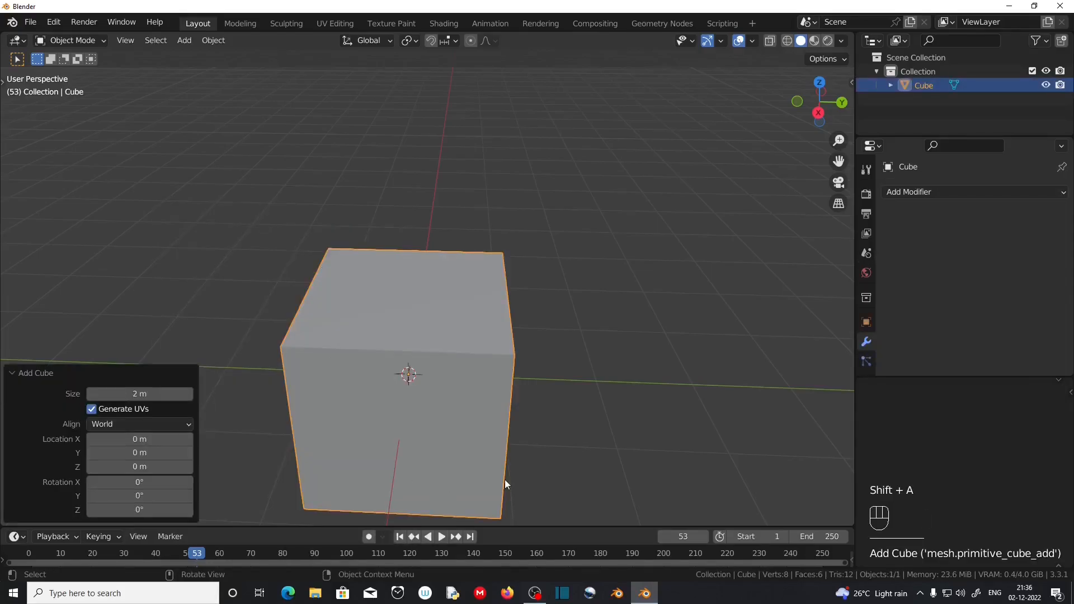
pyautogui.press('Tab')
pyautogui.press('s')
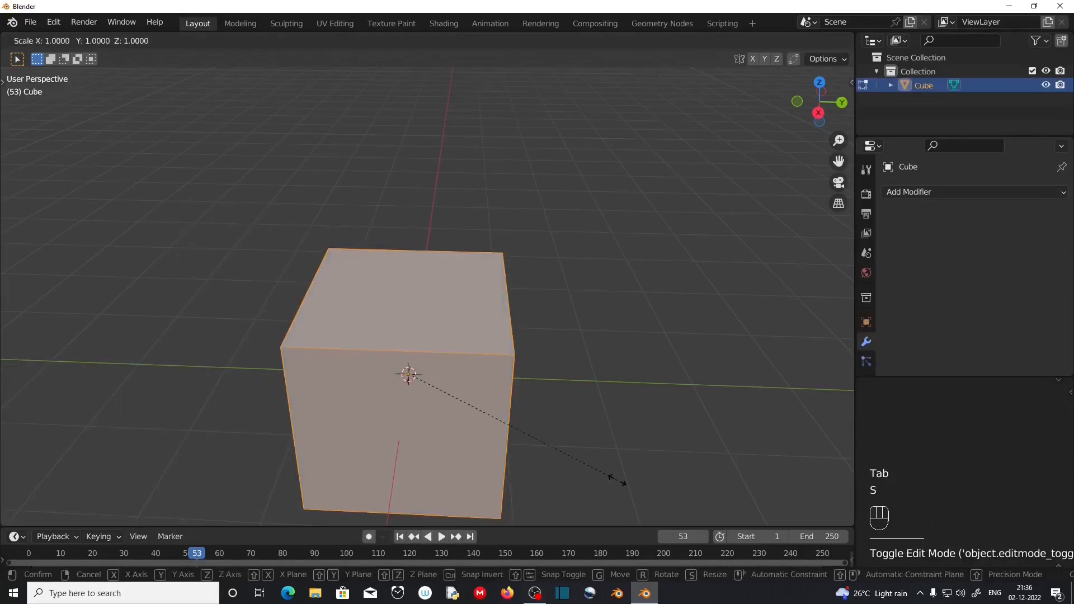
pyautogui.press('z')
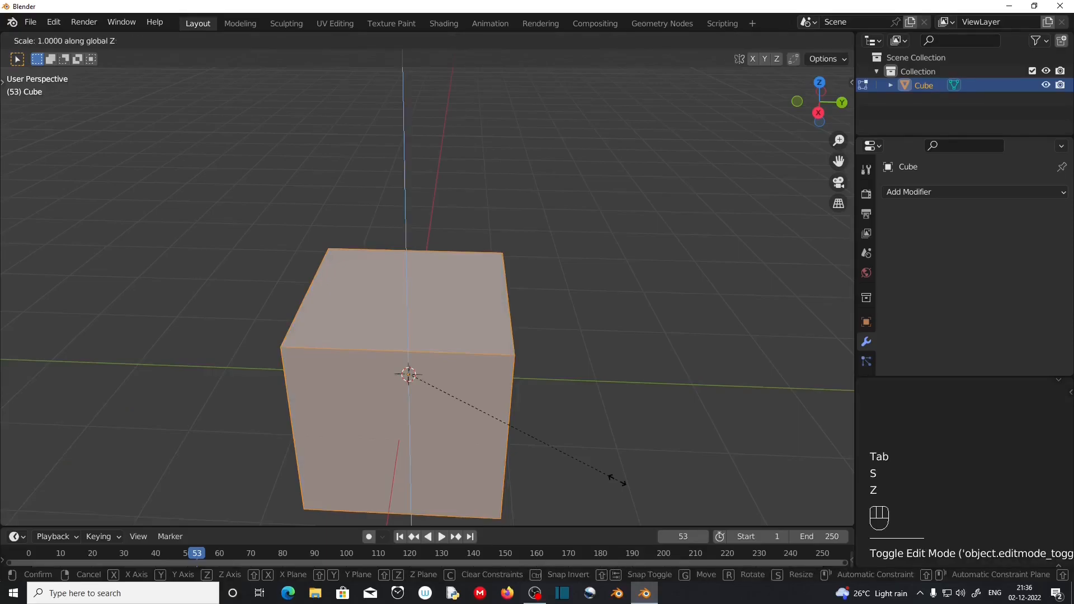
pyautogui.write('.1')
pyautogui.press('KP_Enter')
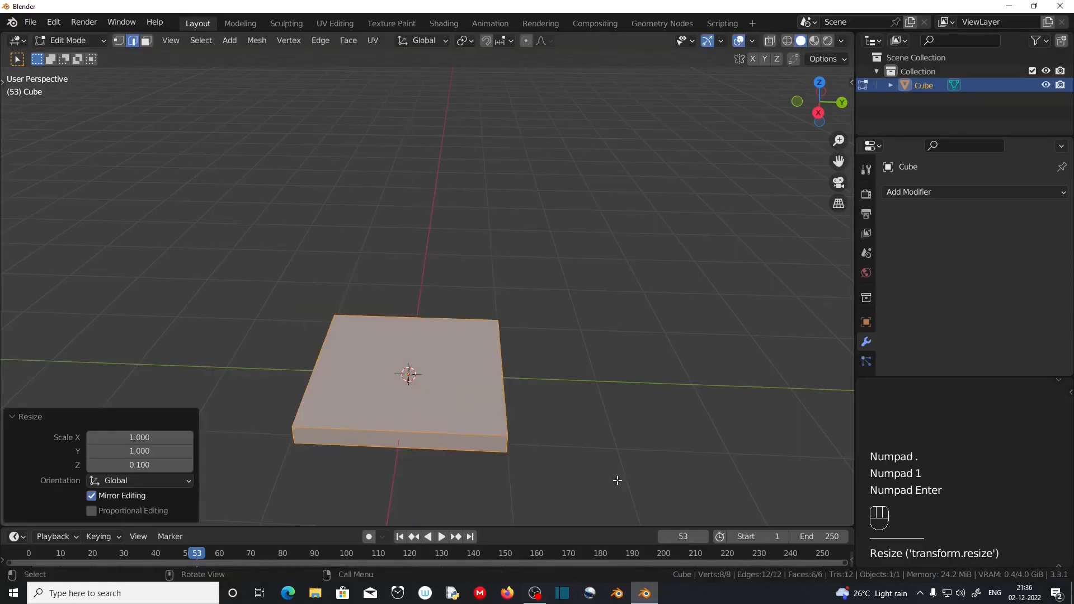
# Add two centred loop cuts across the slab, one along X and one along Y, crossing at its middle
pyautogui.scroll(-1, 616, 480)
pyautogui.scroll(2, 504, 392)
pyautogui.moveTo(617, 479); pyautogui.dragTo(459, 342, button='middle')
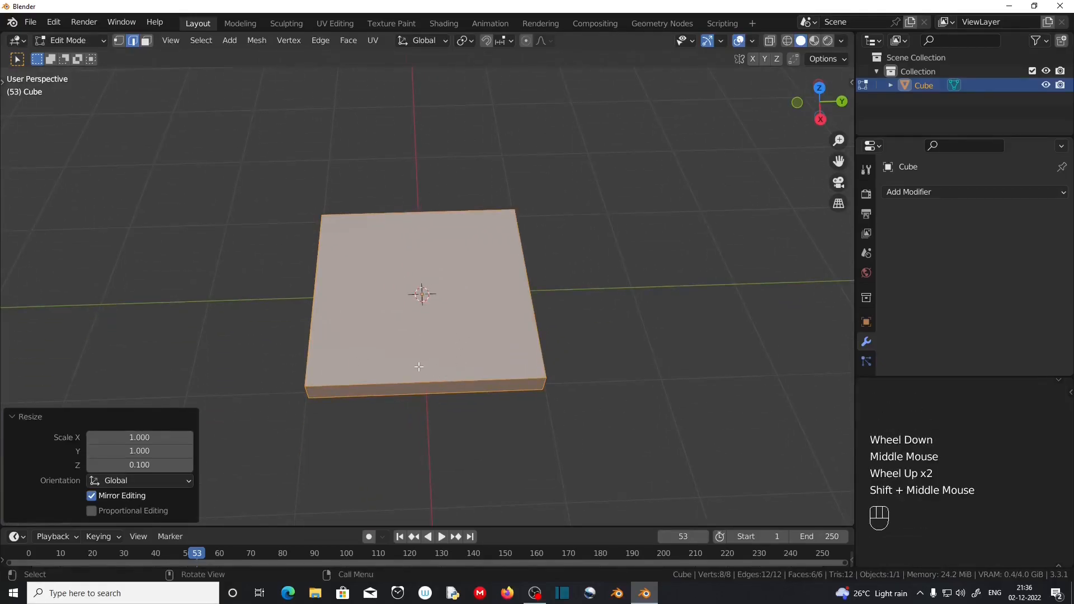
pyautogui.hotkey('ctrl', 'r')
pyautogui.click(419, 367)
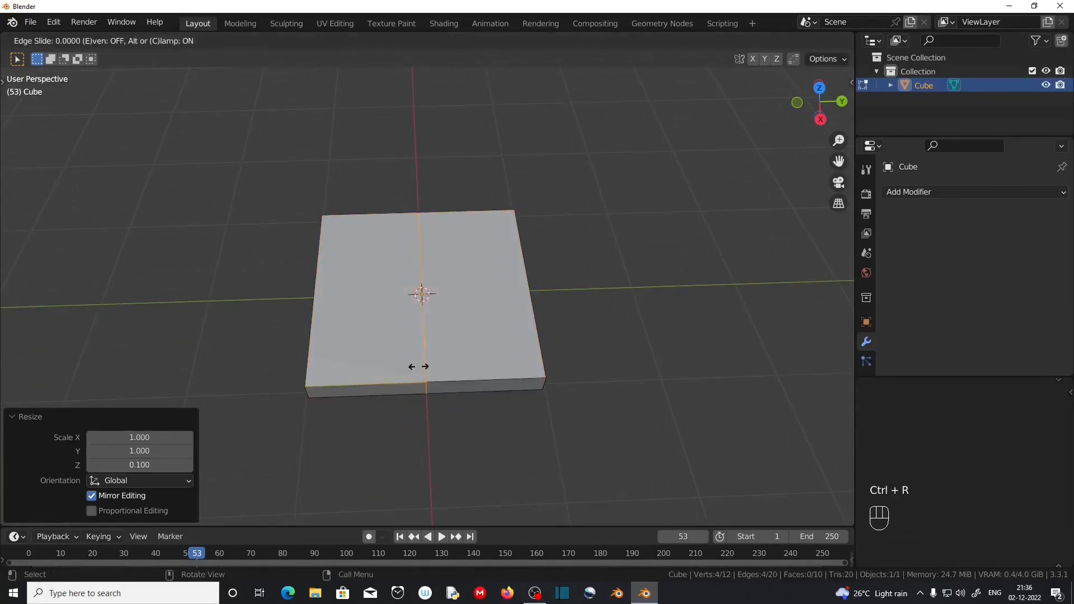
pyautogui.rightClick(418, 367)
pyautogui.moveTo(614, 427); pyautogui.dragTo(387, 431, button='middle')
pyautogui.hotkey('ctrl', 'r')
pyautogui.click(389, 346)
pyautogui.rightClick(388, 346)
# Use Offset Edge Loop Cut on the central X-direction loop to add loops near both Y edges, factor about 0.87
pyautogui.scroll(1, 386, 431)
pyautogui.keyDown('alt'); pyautogui.click(381, 436); pyautogui.keyUp('alt')
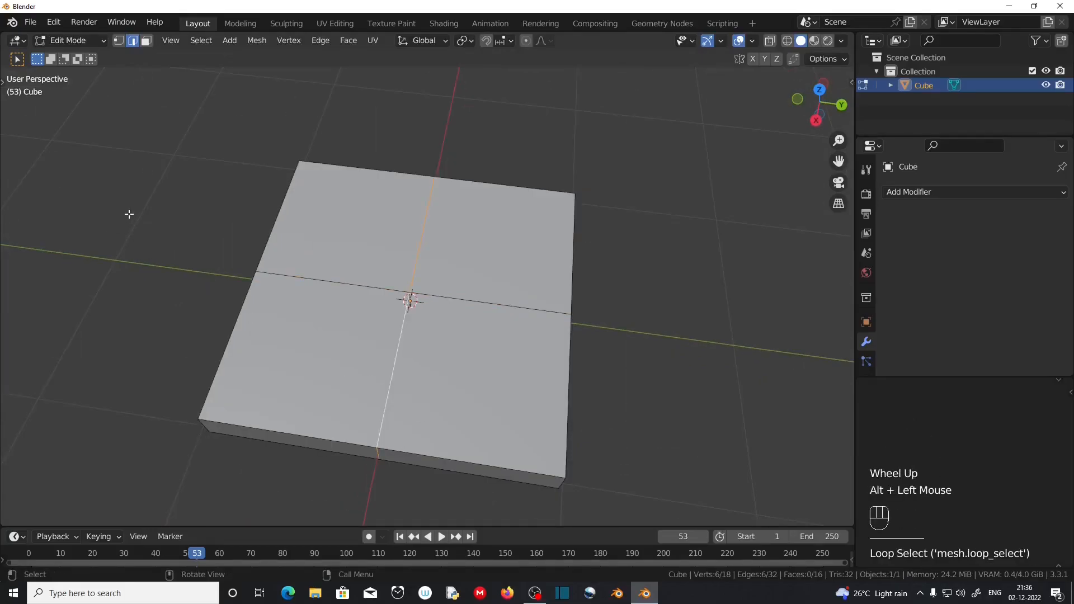
pyautogui.press('t')
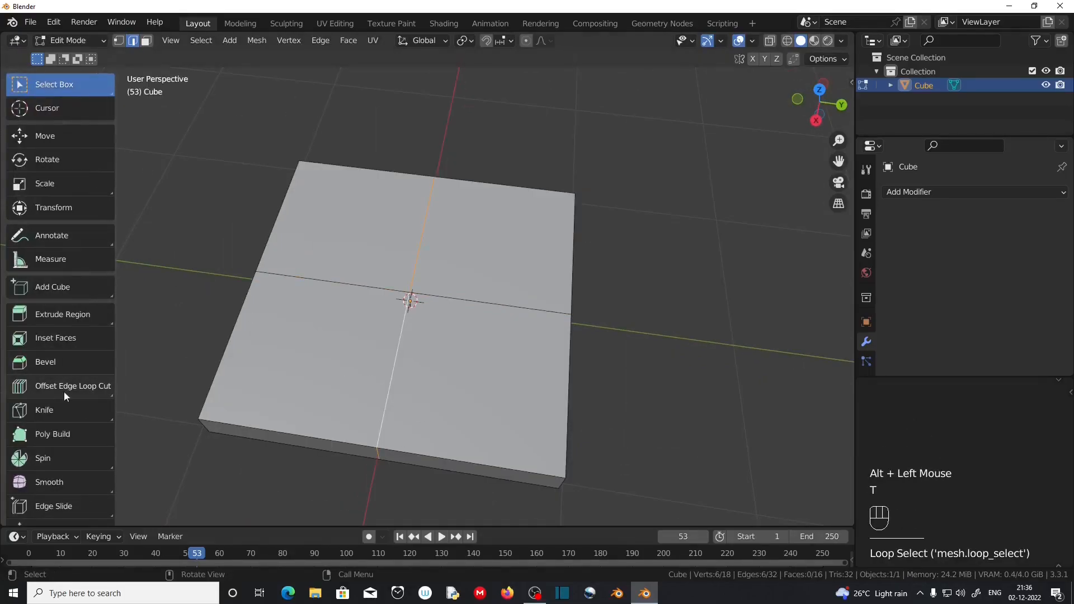
pyautogui.click(103, 391)
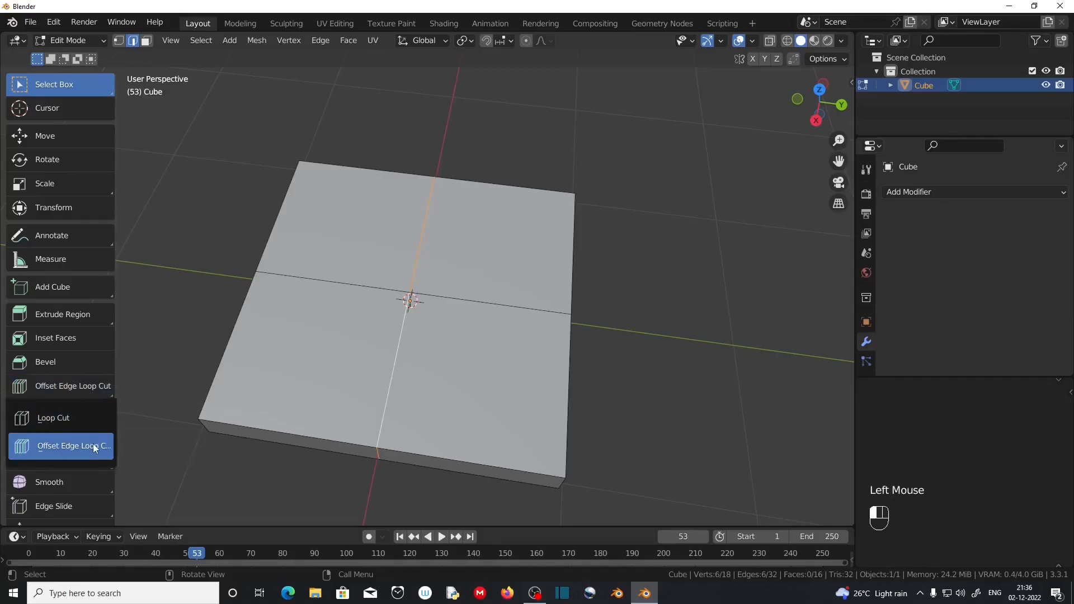
pyautogui.click(93, 445)
pyautogui.click(382, 427)
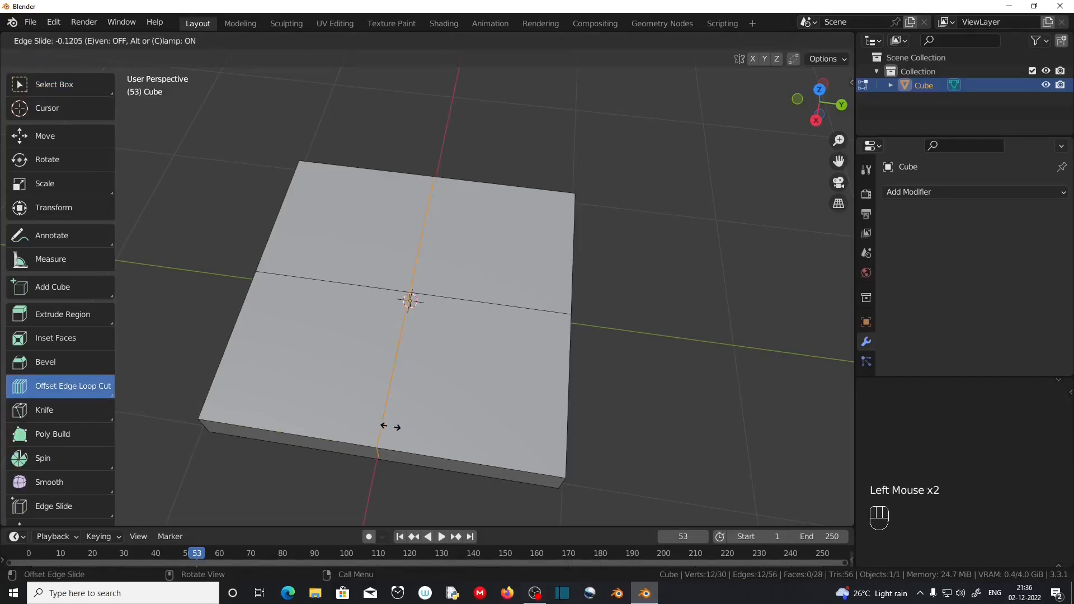
pyautogui.click(301, 423)
# Offset the central Y-direction loop to both sides with a factor of about 0.86, placing loops near the slab's X edges
pyautogui.moveTo(512, 426); pyautogui.dragTo(408, 427, button='middle')
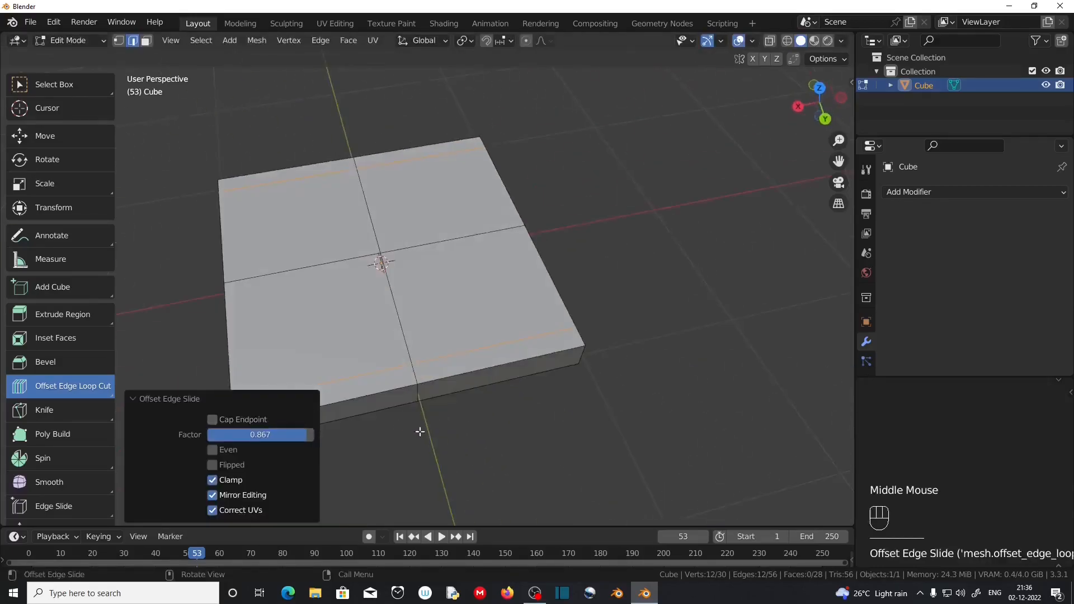
pyautogui.keyDown('shift'); pyautogui.moveTo(408, 358); pyautogui.dragTo(570, 373, button='middle'); pyautogui.keyUp('shift')
pyautogui.moveTo(571, 373); pyautogui.dragTo(554, 365, button='middle')
pyautogui.click(96, 91)
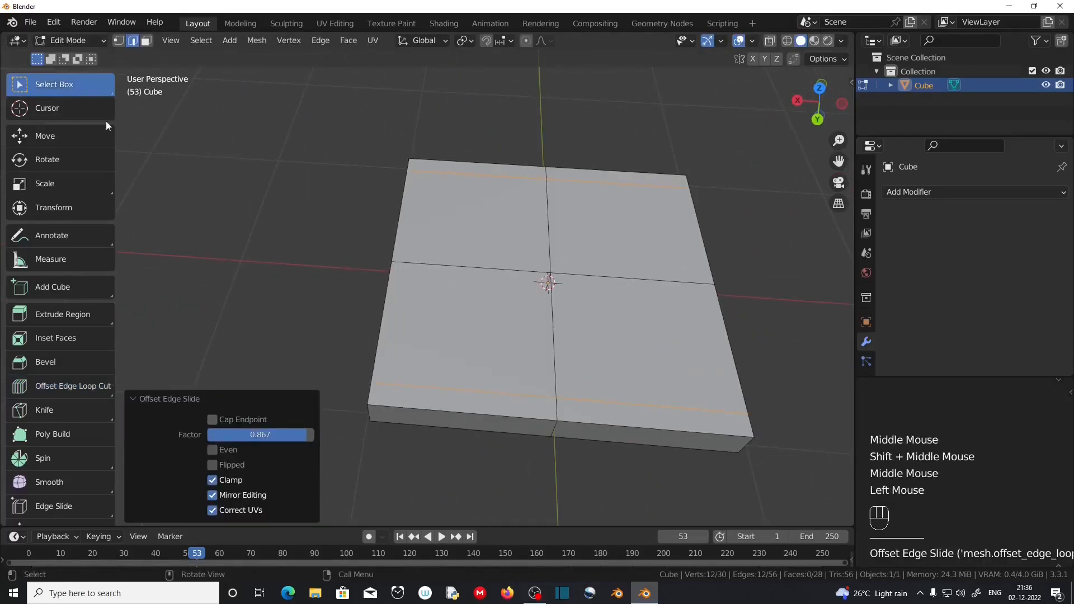
pyautogui.keyDown('alt'); pyautogui.click(553, 371); pyautogui.keyUp('alt')
pyautogui.click(76, 385)
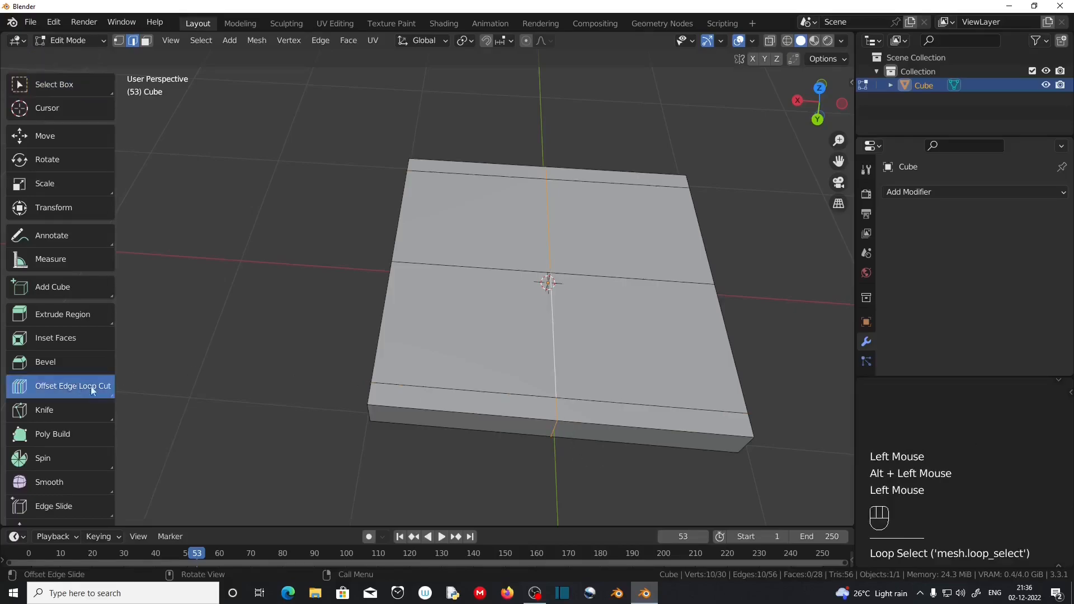
pyautogui.click(564, 413)
pyautogui.click(565, 412)
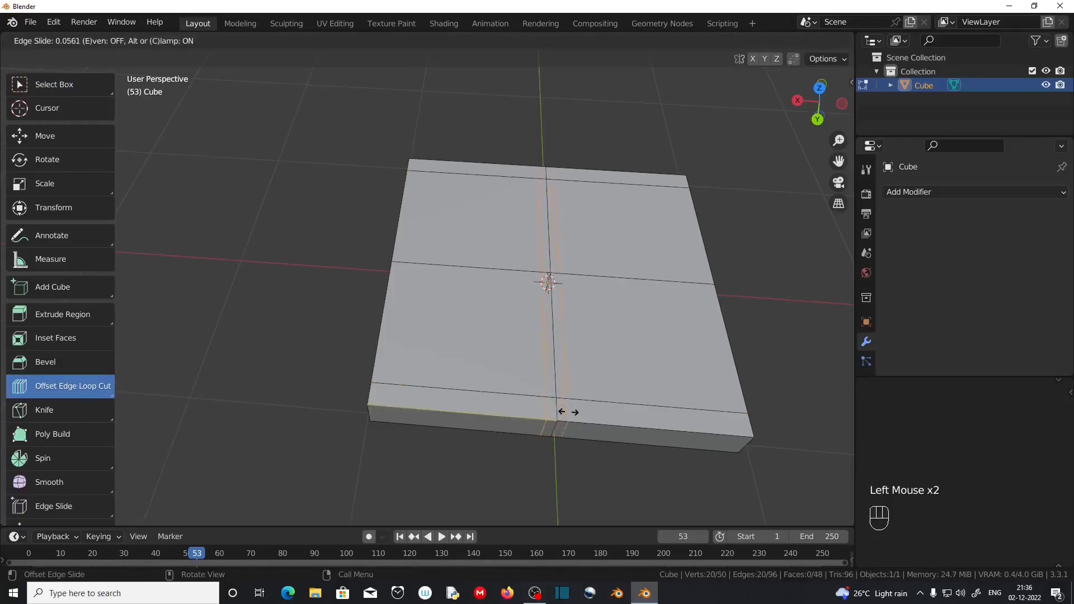
pyautogui.click(648, 417)
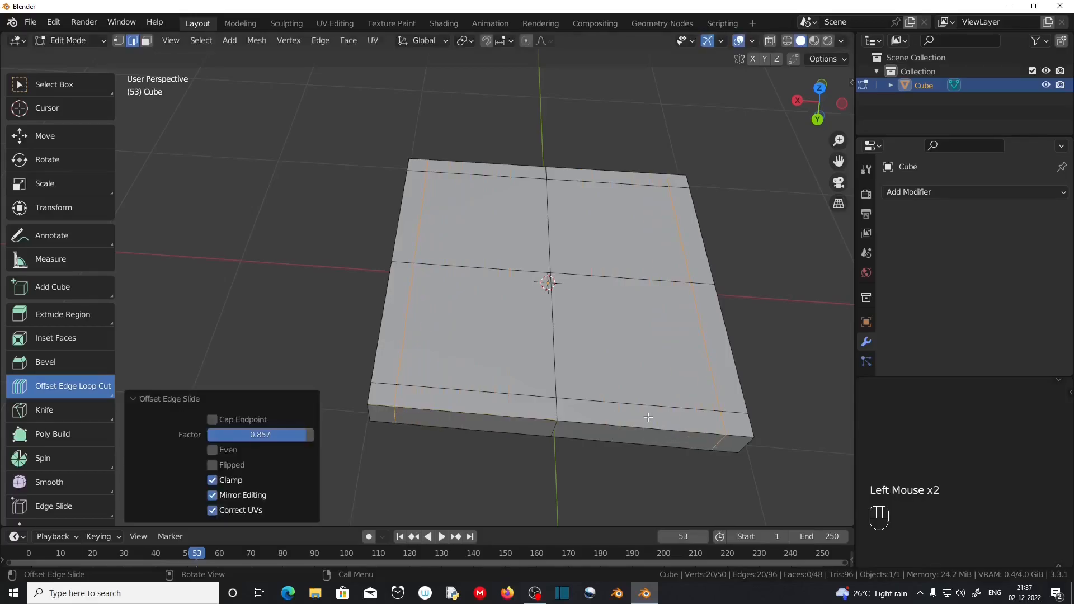
# Offset the central Y-direction loop again with a factor of about 0.105 to frame a narrow middle strip
pyautogui.keyDown('alt'); pyautogui.click(557, 408); pyautogui.keyUp('alt')
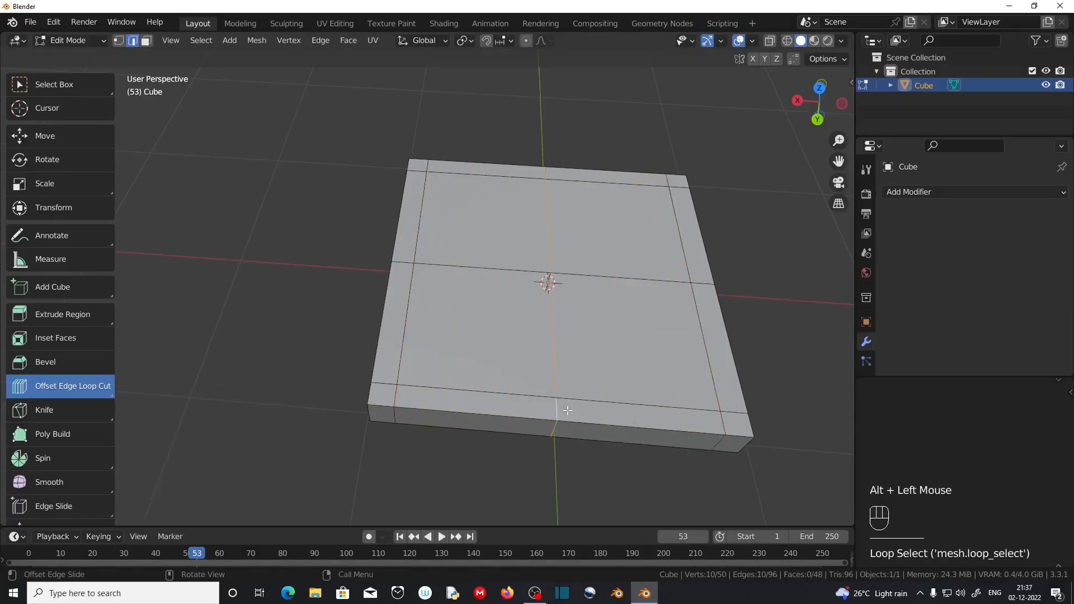
pyautogui.click(568, 410)
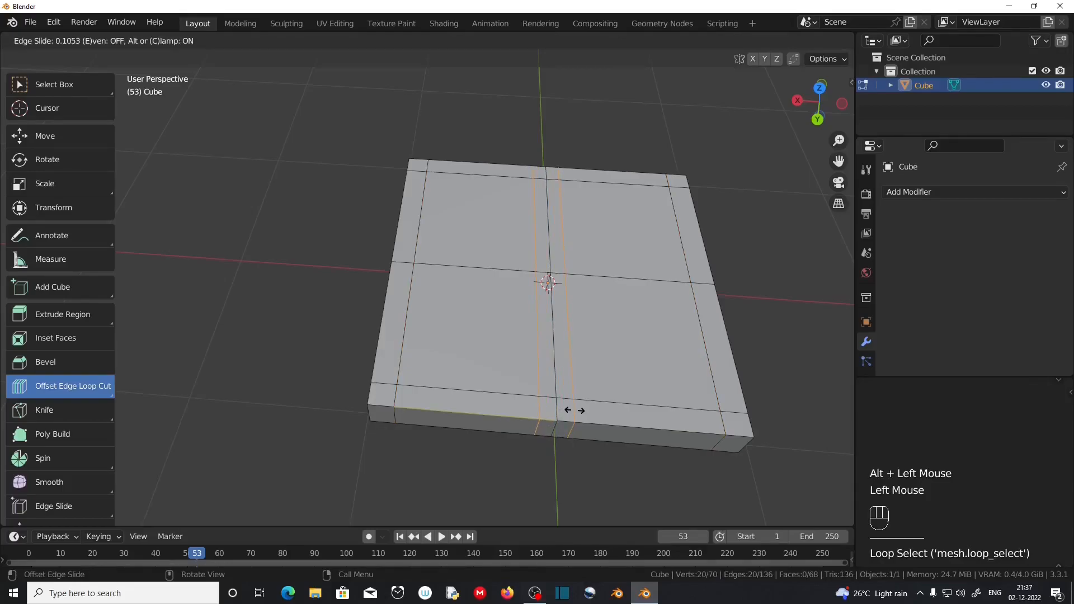
pyautogui.click(575, 410)
# Select the two original centre loops crossing the slab and dissolve their edges
pyautogui.moveTo(569, 427); pyautogui.dragTo(465, 419, button='middle')
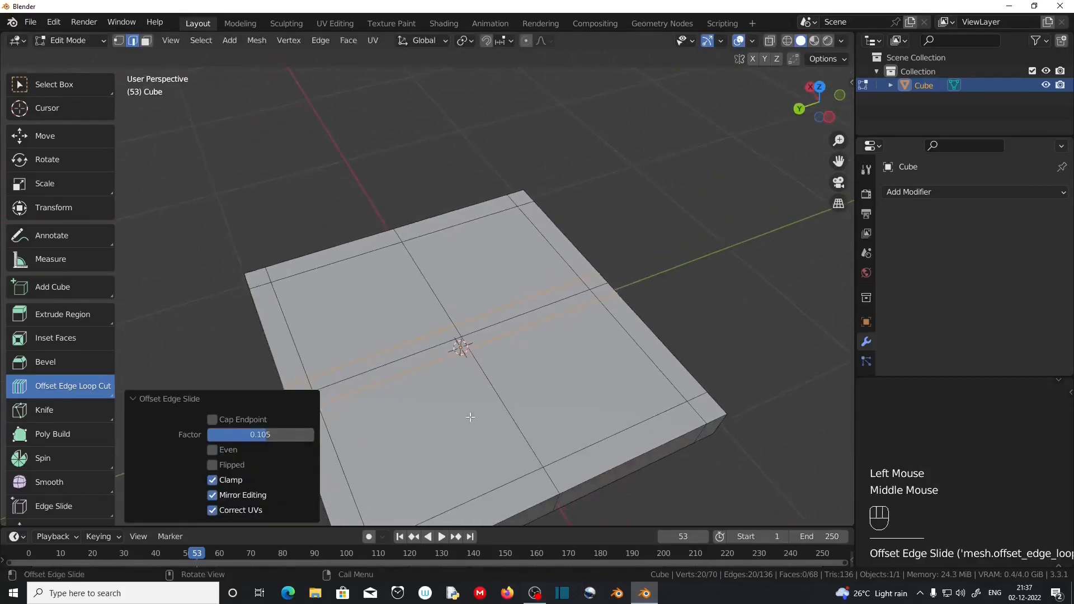
pyautogui.moveTo(560, 440); pyautogui.dragTo(488, 434, button='middle')
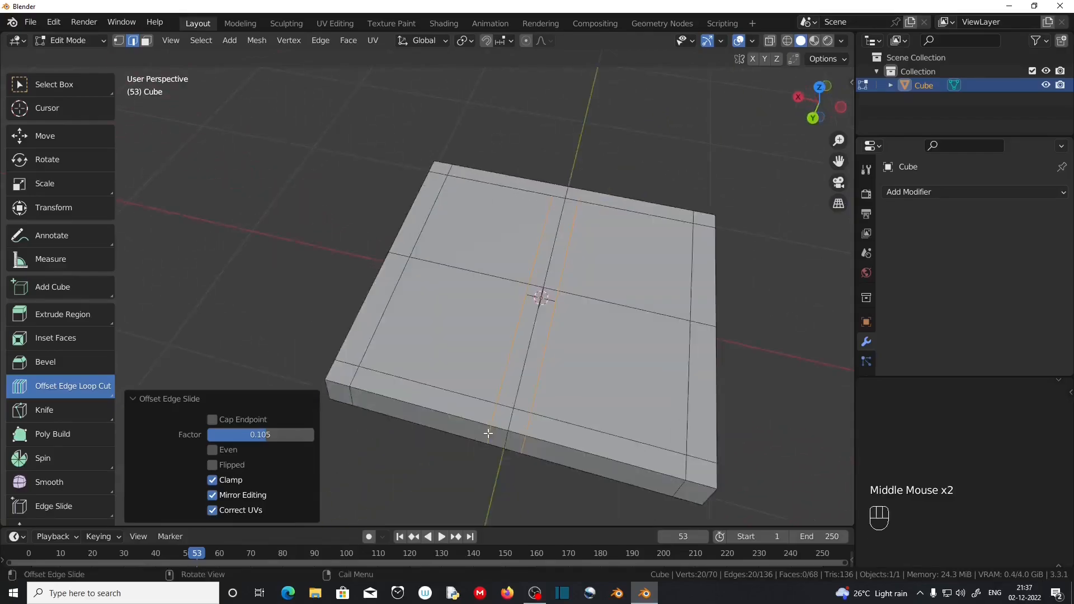
pyautogui.click(67, 88)
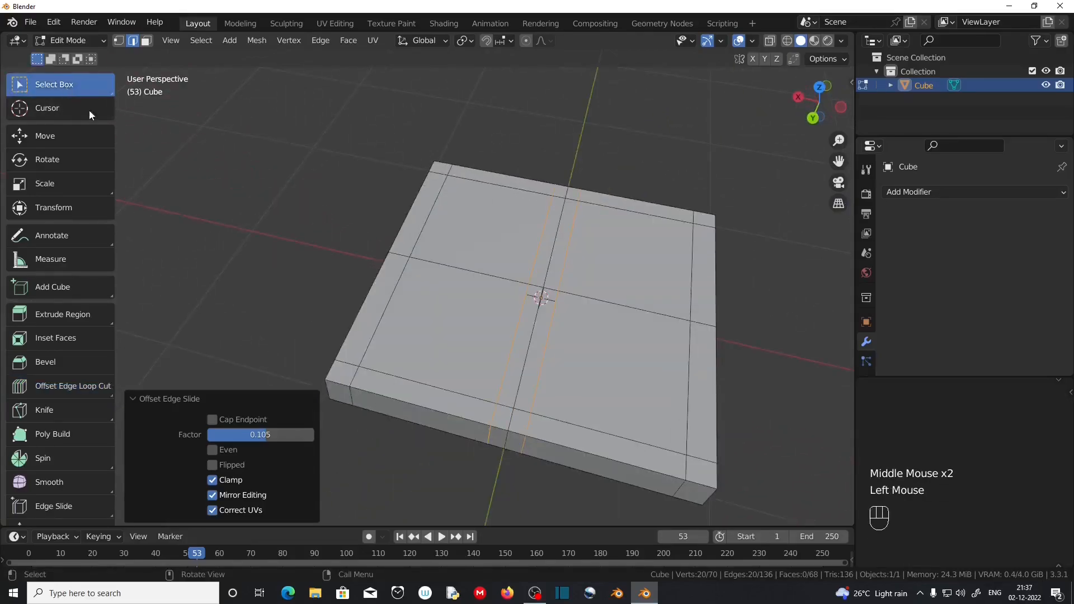
pyautogui.keyDown('alt'); pyautogui.click(514, 414); pyautogui.keyUp('alt')
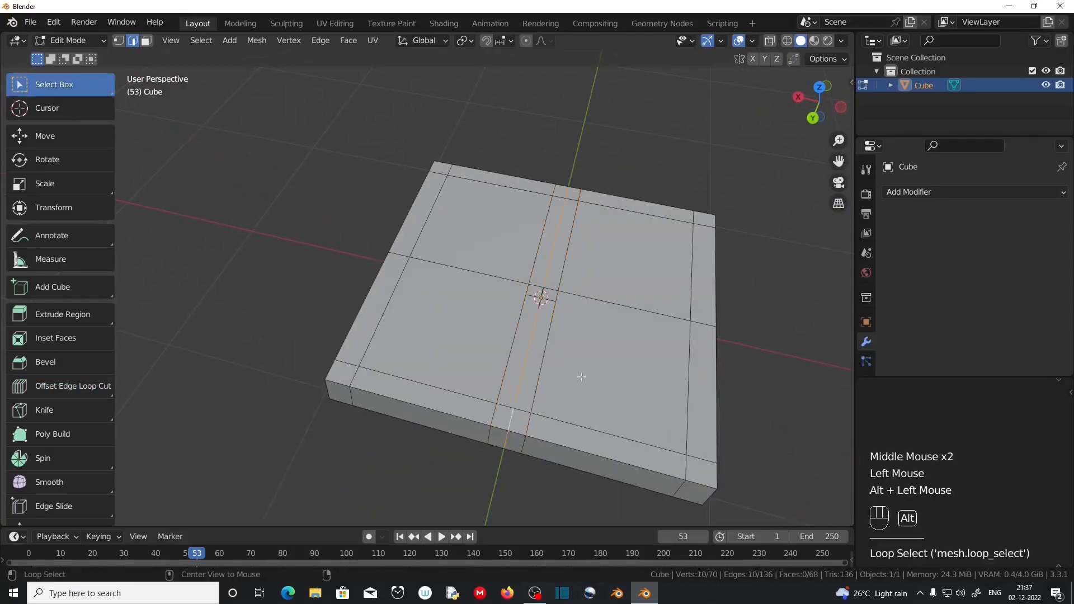
pyautogui.keyDown('alt'); pyautogui.keyDown('shift'); pyautogui.click(608, 301); pyautogui.keyUp('shift'); pyautogui.keyUp('alt')
pyautogui.press('x')
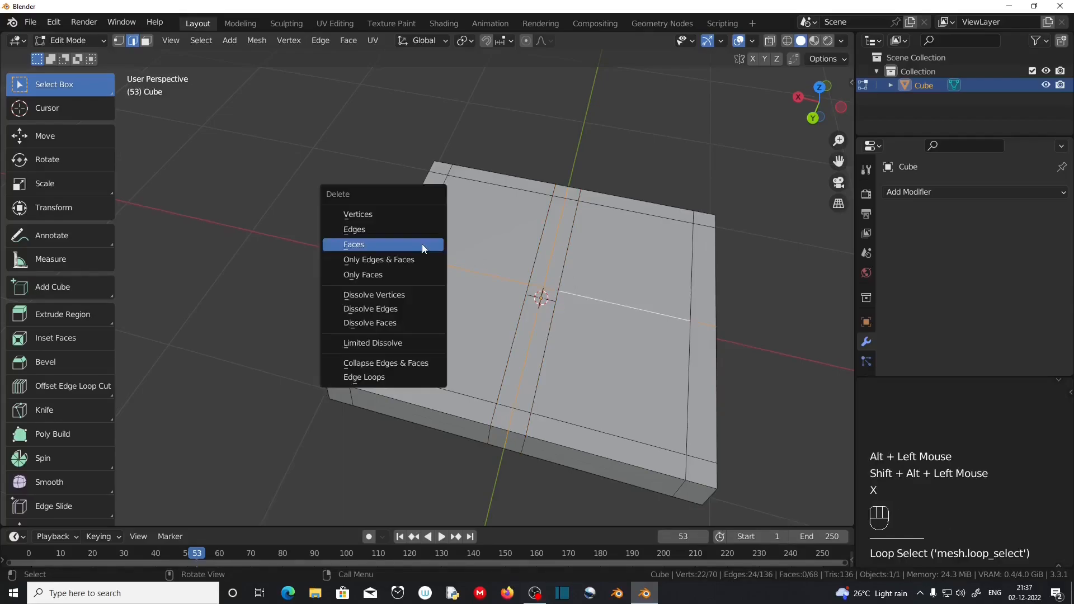
pyautogui.click(411, 311)
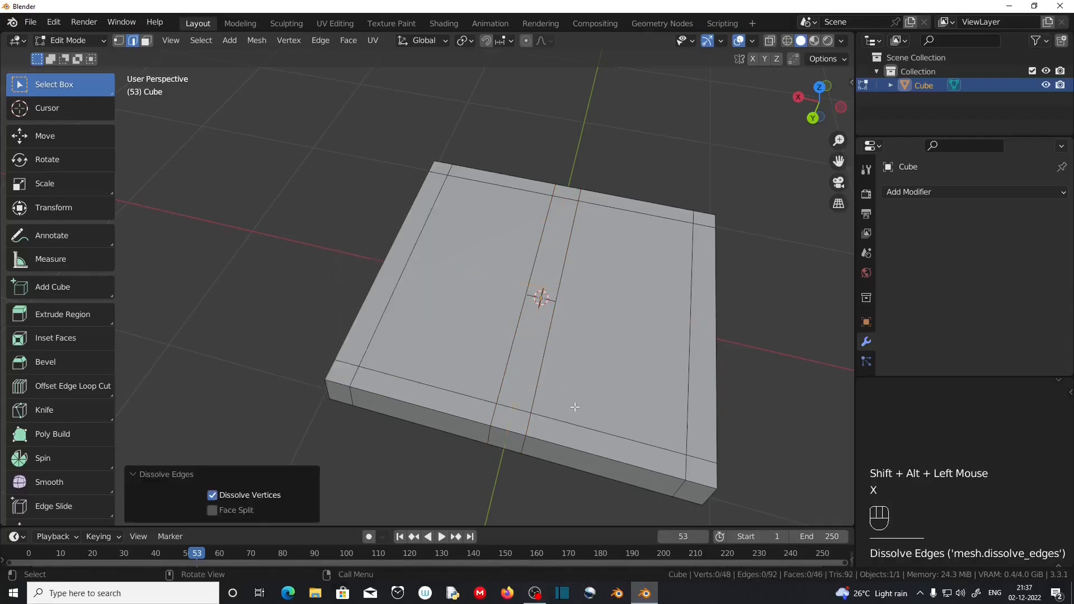
# Extrude the four small corner faces on the slab's underside downwards about 1.41 m to form legs
pyautogui.moveTo(575, 407); pyautogui.dragTo(482, 392, button='middle')
pyautogui.moveTo(481, 391); pyautogui.dragTo(324, 339, button='middle')
pyautogui.click(148, 49)
pyautogui.click(147, 42)
pyautogui.moveTo(591, 283); pyautogui.dragTo(570, 178, button='middle')
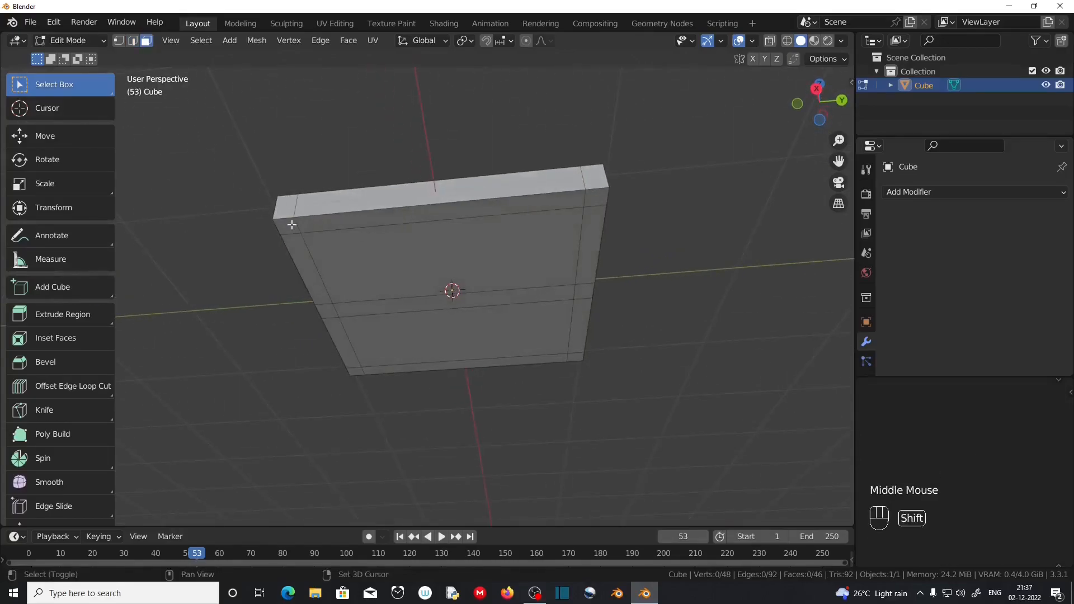
pyautogui.keyDown('shift'); pyautogui.click(291, 225); pyautogui.keyUp('shift')
pyautogui.keyDown('shift'); pyautogui.click(596, 197); pyautogui.keyUp('shift')
pyautogui.keyDown('shift'); pyautogui.click(577, 356); pyautogui.keyUp('shift')
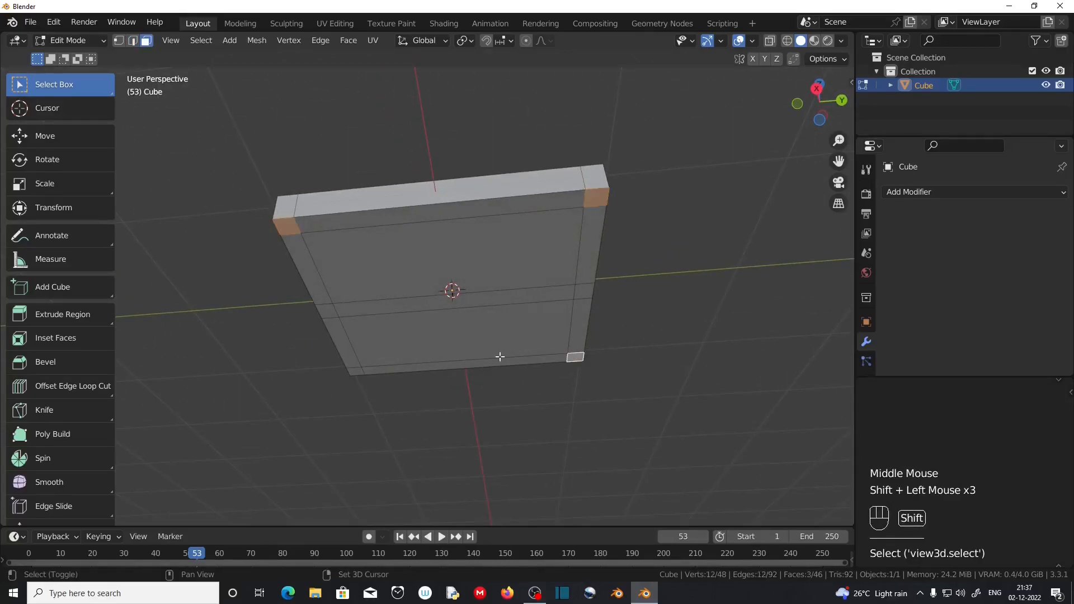
pyautogui.moveTo(429, 292); pyautogui.dragTo(437, 365, button='middle')
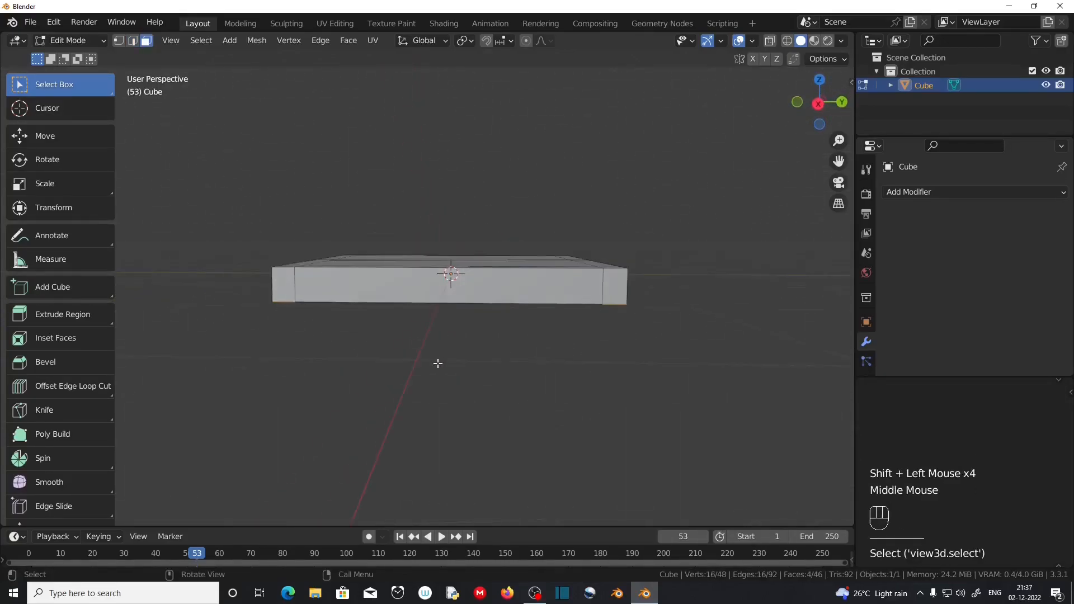
pyautogui.press('e')
pyautogui.click(479, 77)
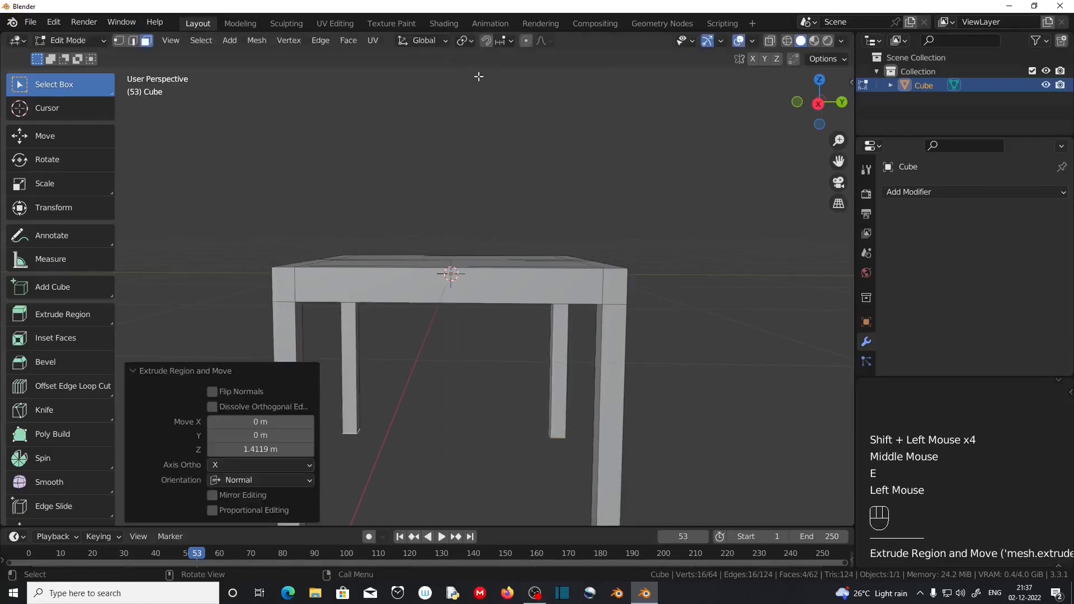
# Extrude the two corner faces and the middle face along the seat's +Y edge upwards about 1.95 m as backrest posts
pyautogui.moveTo(565, 148); pyautogui.dragTo(593, 252, button='middle')
pyautogui.keyDown('shift'); pyautogui.click(604, 356); pyautogui.keyUp('shift')
pyautogui.click(604, 355)
pyautogui.keyDown('shift'); pyautogui.click(574, 255); pyautogui.keyUp('shift')
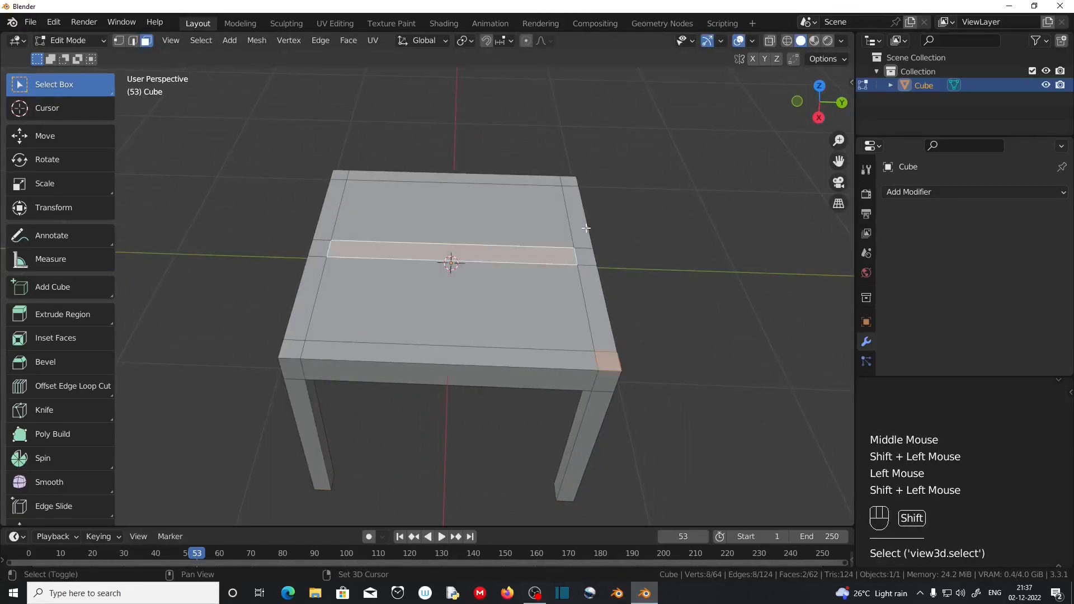
pyautogui.keyDown('shift'); pyautogui.click(584, 256); pyautogui.keyUp('shift')
pyautogui.keyDown('shift'); pyautogui.click(544, 255); pyautogui.keyUp('shift')
pyautogui.keyDown('shift'); pyautogui.click(573, 188); pyautogui.keyUp('shift')
pyautogui.moveTo(574, 188); pyautogui.dragTo(593, 123, button='middle')
pyautogui.press('e')
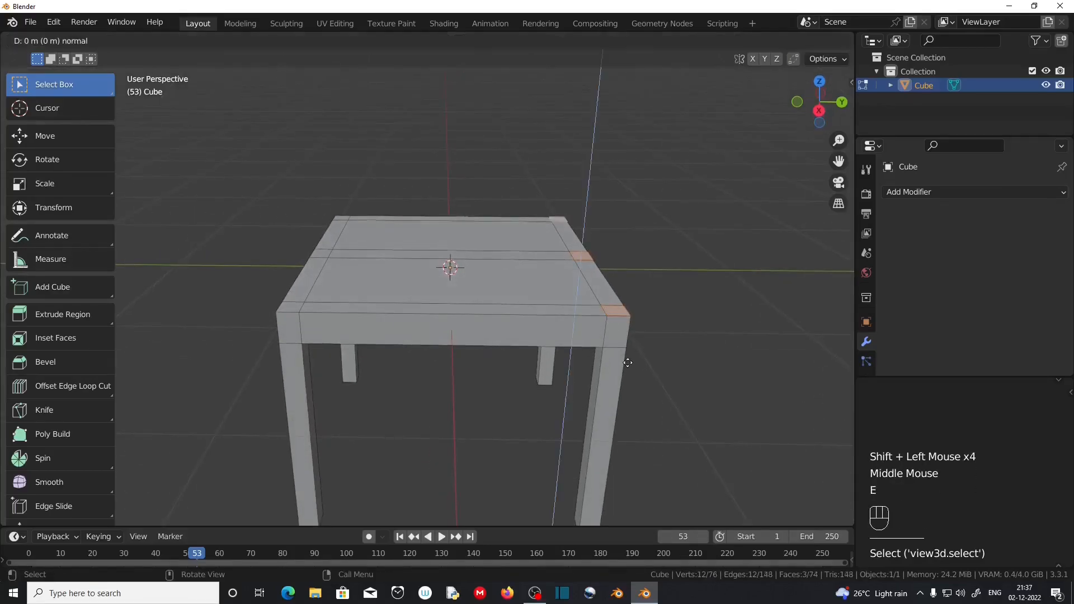
pyautogui.click(650, 198)
# Raise the top faces of the three backrest posts about 0.62 m along Z
pyautogui.scroll(-2, 647, 435)
pyautogui.moveTo(647, 434); pyautogui.dragTo(551, 464, button='middle')
pyautogui.keyDown('shift'); pyautogui.moveTo(552, 464); pyautogui.dragTo(554, 331, button='middle'); pyautogui.keyUp('shift')
pyautogui.press('g')
pyautogui.press('z')
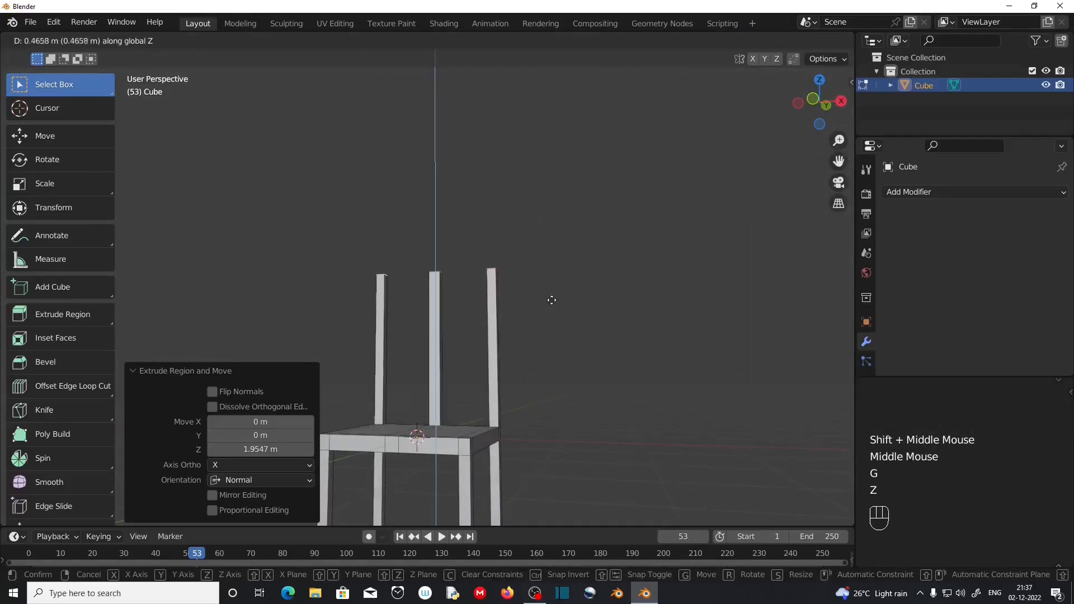
pyautogui.click(553, 293)
# Add one centred loop cut to each of the three backrest posts
pyautogui.moveTo(554, 293); pyautogui.dragTo(476, 322, button='middle')
pyautogui.scroll(3, 523, 357)
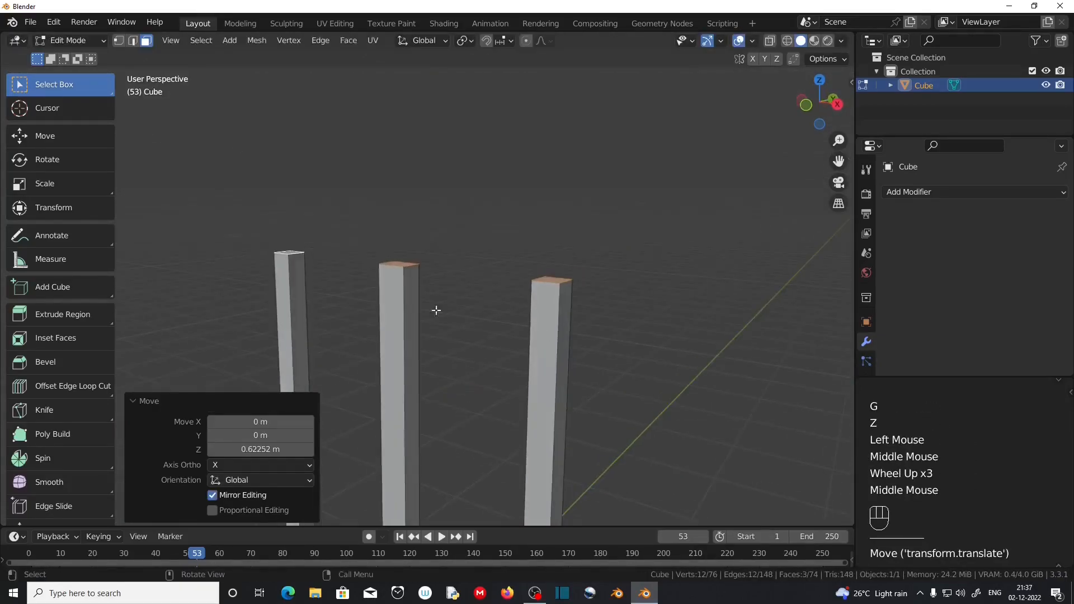
pyautogui.press('ctrl')
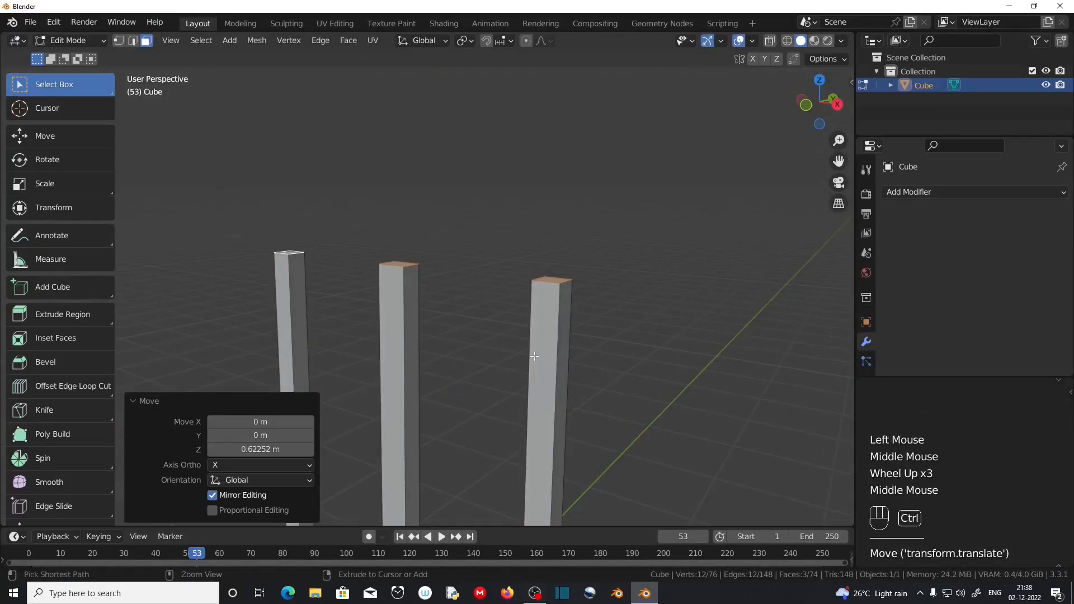
pyautogui.hotkey('ctrl', 'r')
pyautogui.rightClick(555, 363)
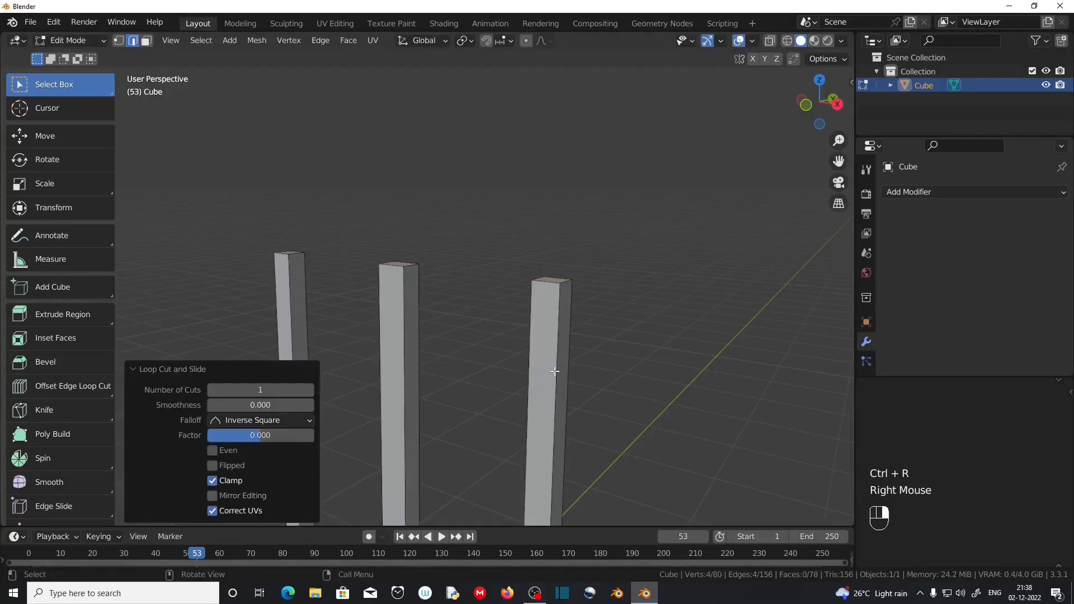
pyautogui.scroll(-1, 379, 381)
pyautogui.press('ctrl')
pyautogui.hotkey('ctrl', 'r')
pyautogui.rightClick(392, 374)
pyautogui.hotkey('ctrl', 'r')
pyautogui.rightClick(333, 332)
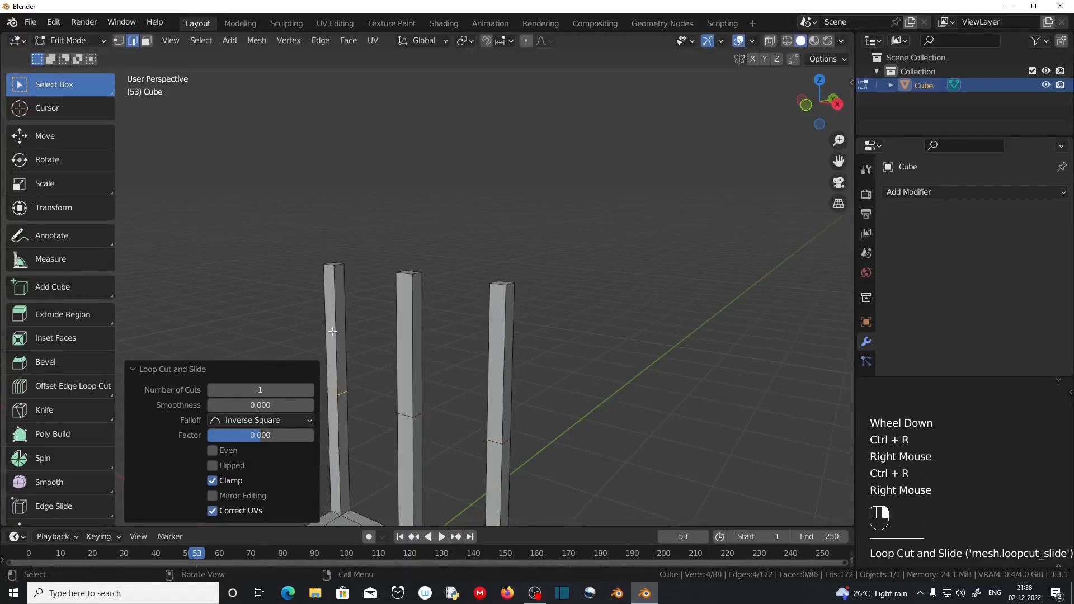
pyautogui.click(150, 375)
# With X-ray on in front view, select the three posts' new loops and move them up about 1.14 m along Z
pyautogui.scroll(1, 453, 381)
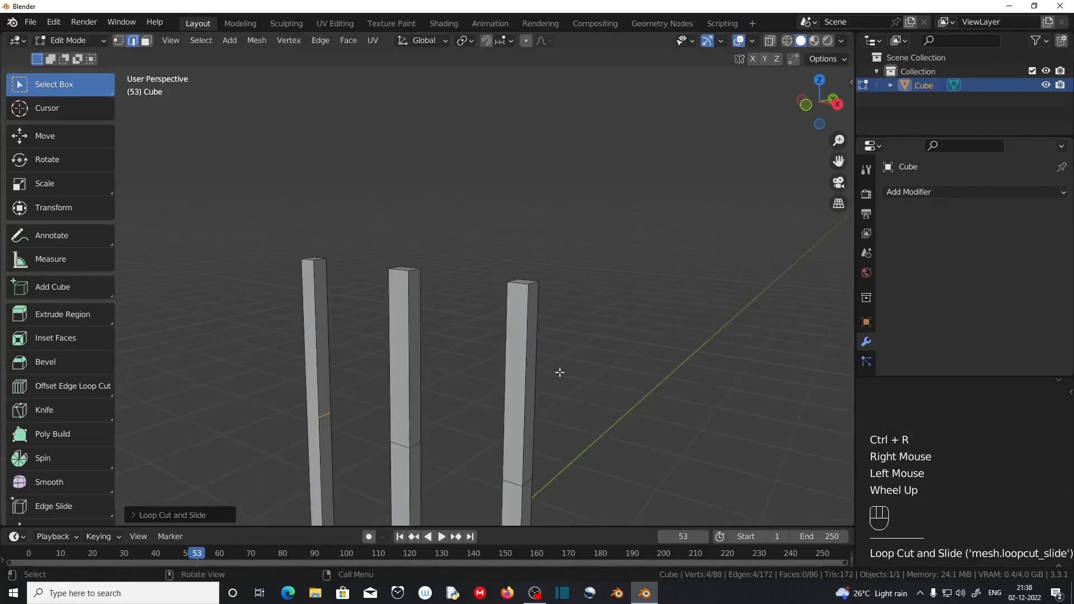
pyautogui.click(770, 41)
pyautogui.press('KP_1')
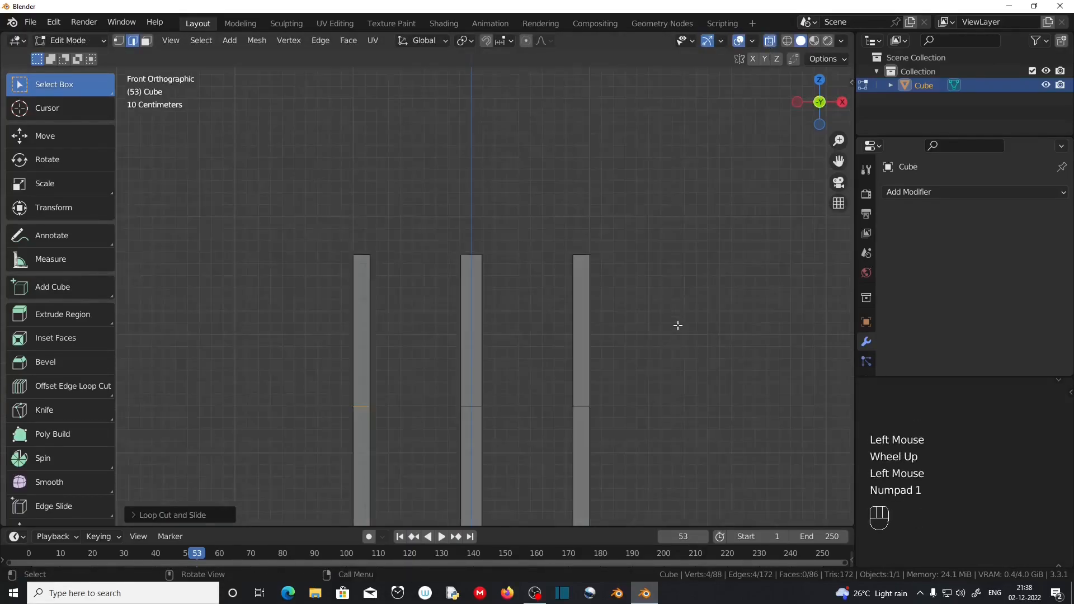
pyautogui.moveTo(302, 389); pyautogui.dragTo(672, 447)
pyautogui.moveTo(705, 365); pyautogui.dragTo(660, 393, button='middle')
pyautogui.press('KP_1')
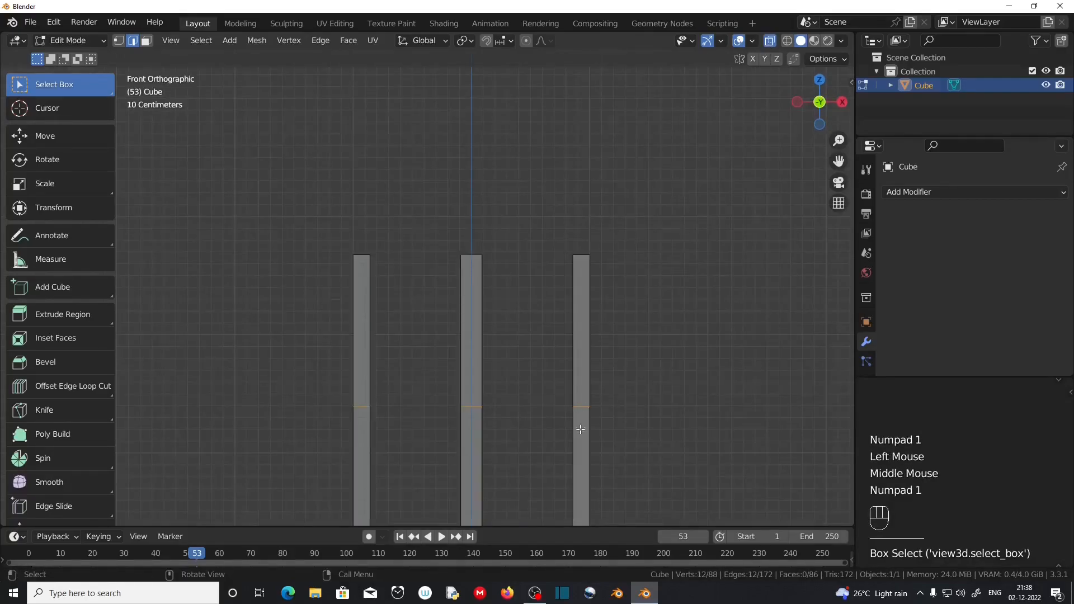
pyautogui.press('g')
pyautogui.press('z')
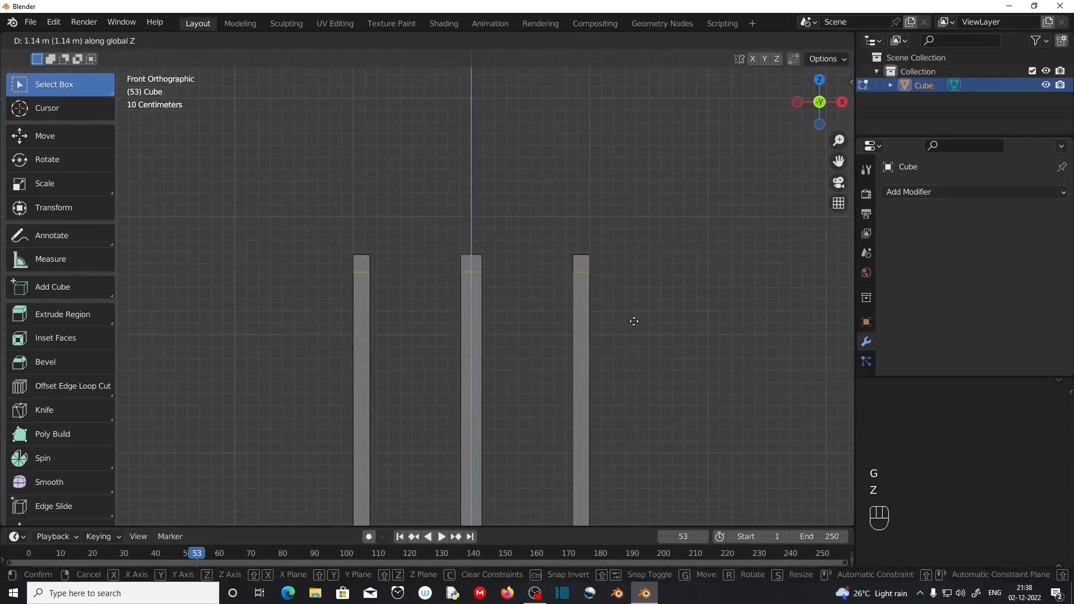
pyautogui.click(634, 321)
# Delete the four side faces that face each other on the upper sections of the three backrest posts
pyautogui.scroll(2, 604, 360)
pyautogui.moveTo(604, 359); pyautogui.dragTo(180, 95, button='middle')
pyautogui.click(147, 42)
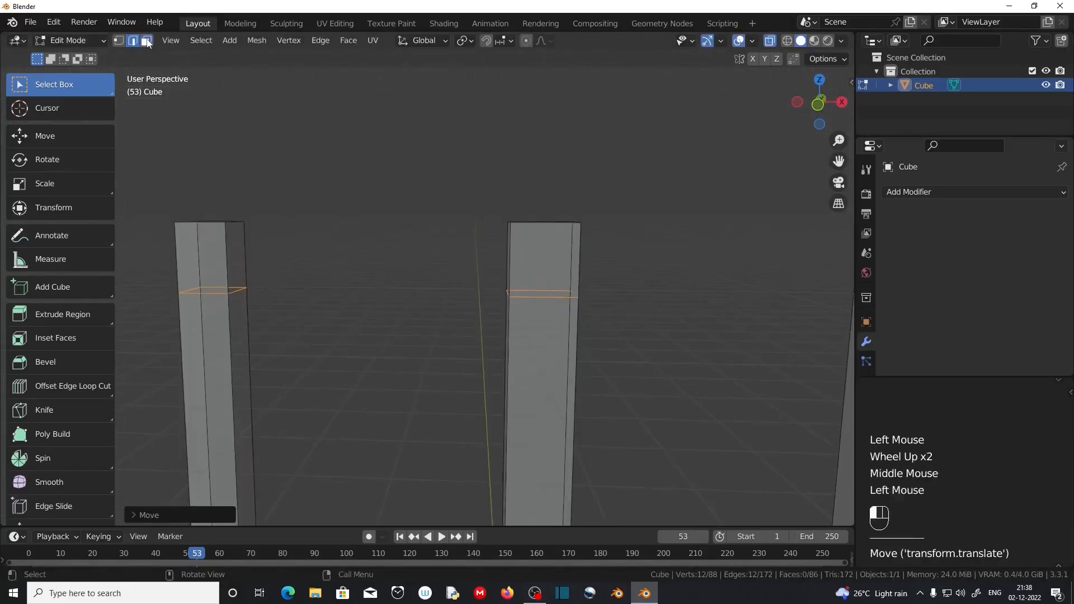
pyautogui.click(238, 254)
pyautogui.moveTo(238, 254); pyautogui.dragTo(376, 353, button='middle')
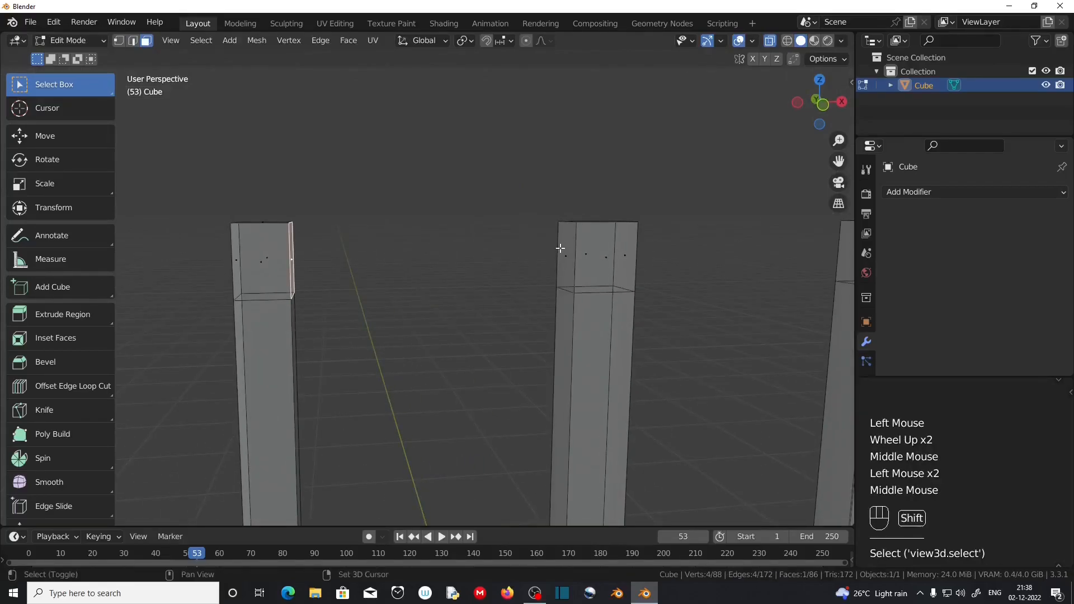
pyautogui.keyDown('shift'); pyautogui.click(581, 266); pyautogui.keyUp('shift')
pyautogui.keyDown('shift'); pyautogui.click(626, 257); pyautogui.keyUp('shift')
pyautogui.moveTo(767, 293); pyautogui.dragTo(683, 297, button='middle')
pyautogui.keyDown('shift'); pyautogui.click(707, 314); pyautogui.keyUp('shift')
pyautogui.press('x')
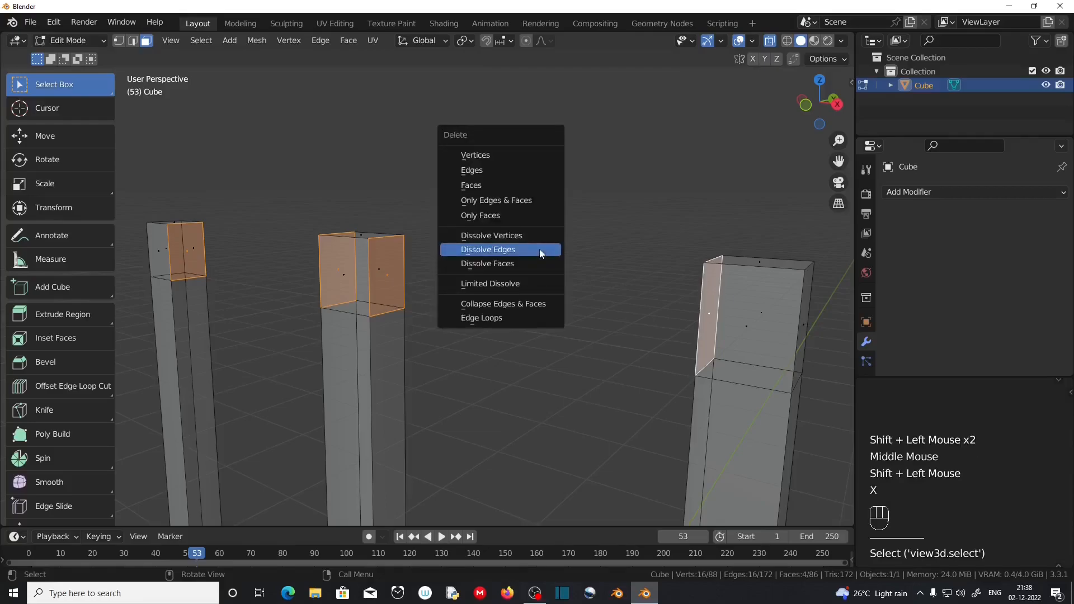
pyautogui.click(511, 182)
pyautogui.moveTo(427, 318); pyautogui.dragTo(435, 330, button='middle')
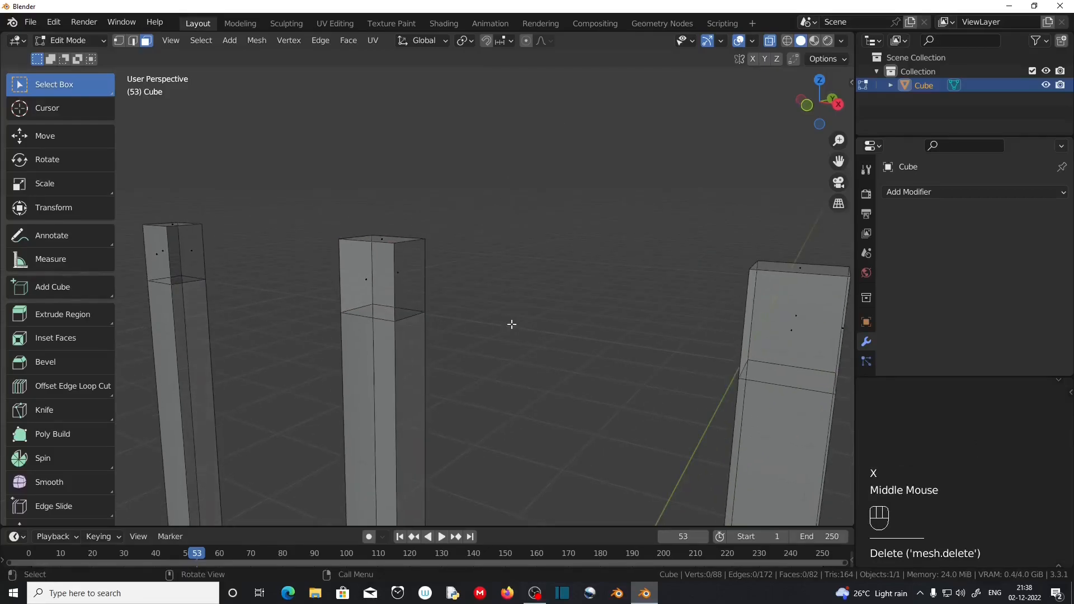
# Bridge the open edge loops between the middle backrest post and one outer post to form half the top rail
pyautogui.click(133, 44)
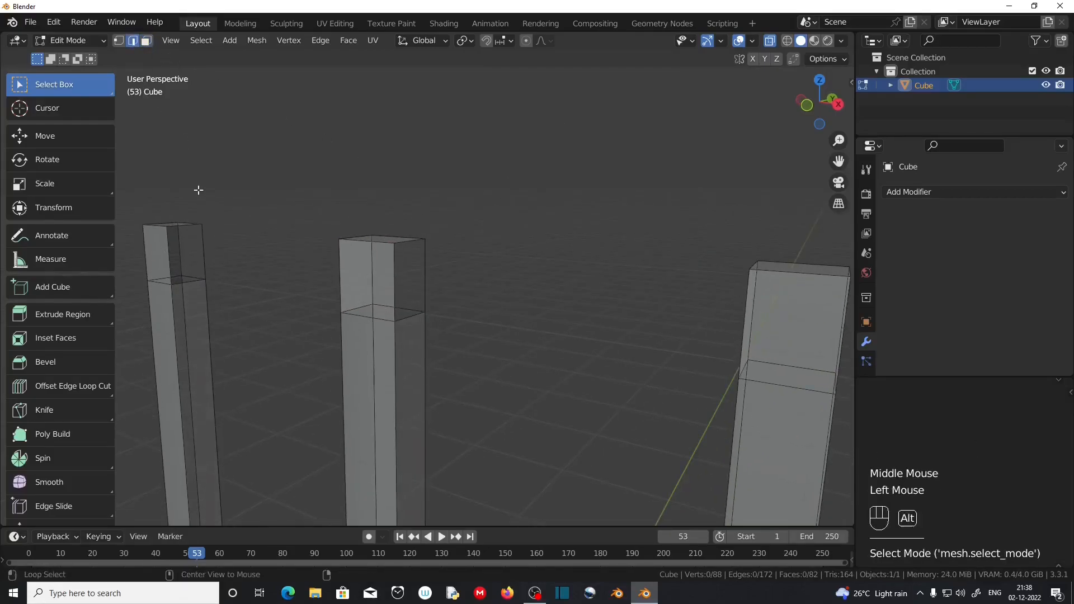
pyautogui.keyDown('alt'); pyautogui.click(204, 263); pyautogui.keyUp('alt')
pyautogui.moveTo(235, 292); pyautogui.dragTo(367, 298, button='middle')
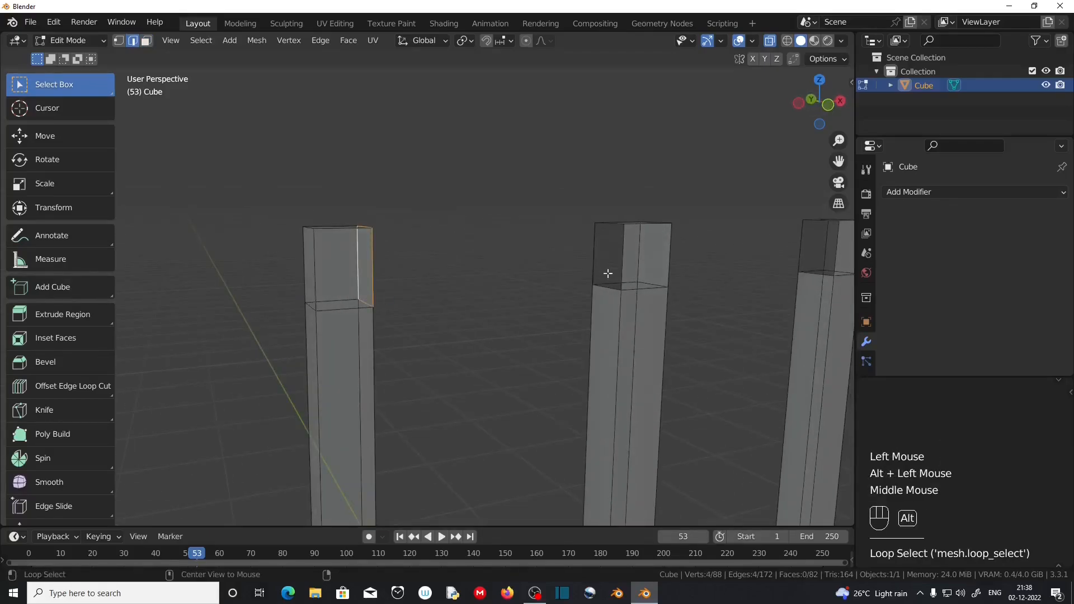
pyautogui.keyDown('alt'); pyautogui.click(596, 262); pyautogui.keyUp('alt')
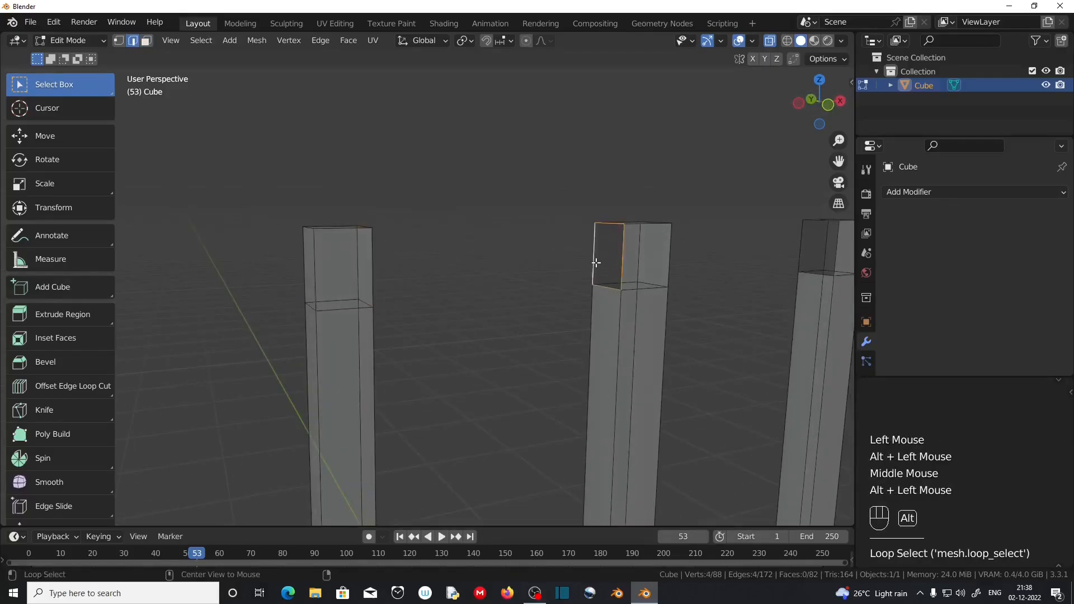
pyautogui.keyDown('alt'); pyautogui.keyDown('shift'); pyautogui.click(361, 264); pyautogui.keyUp('shift'); pyautogui.keyUp('alt')
pyautogui.click(321, 40)
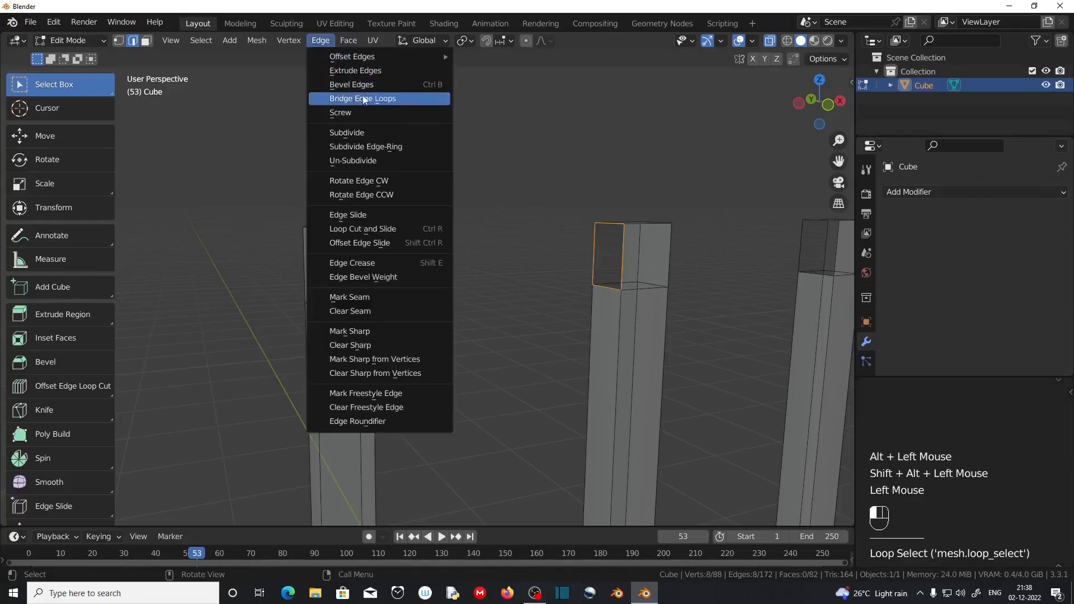
pyautogui.click(392, 99)
# Bridge the open edge loops between the middle post and the remaining outer post to complete the top rail
pyautogui.moveTo(551, 271); pyautogui.dragTo(459, 269, button='middle')
pyautogui.keyDown('alt'); pyautogui.click(484, 291); pyautogui.keyUp('alt')
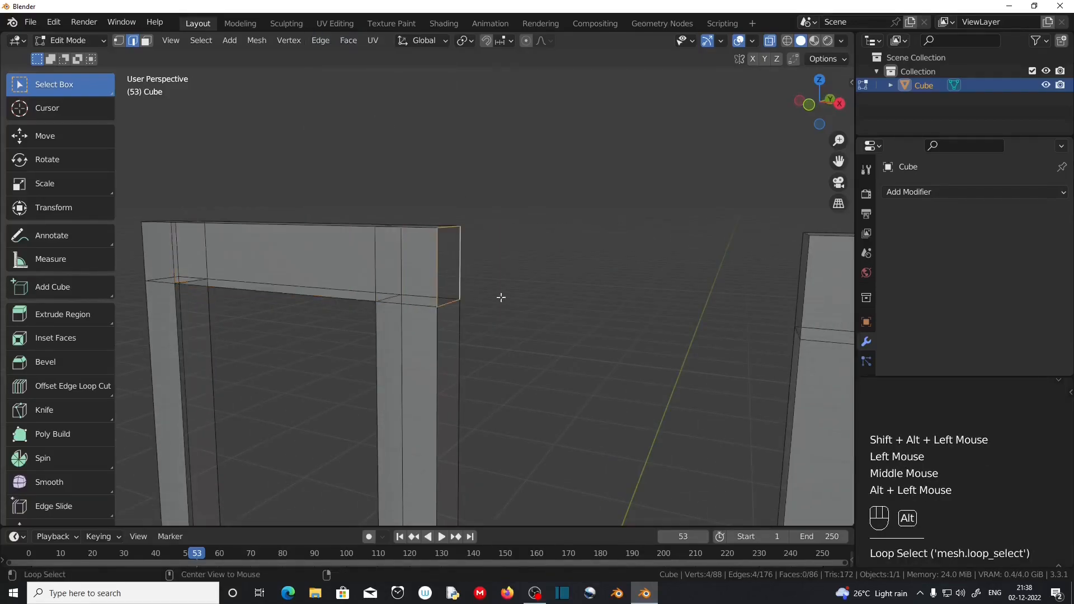
pyautogui.keyDown('alt'); pyautogui.keyDown('shift'); pyautogui.click(800, 290); pyautogui.keyUp('shift'); pyautogui.keyUp('alt')
pyautogui.click(321, 41)
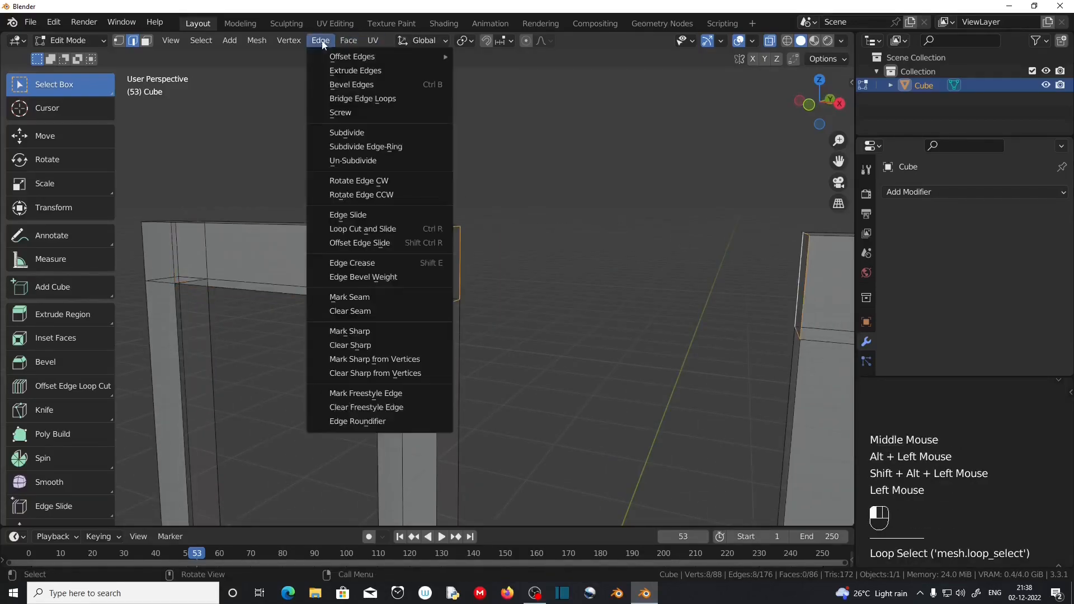
pyautogui.click(353, 100)
# Turn off X-ray and return the finished chair to Object Mode
pyautogui.scroll(-2, 405, 283)
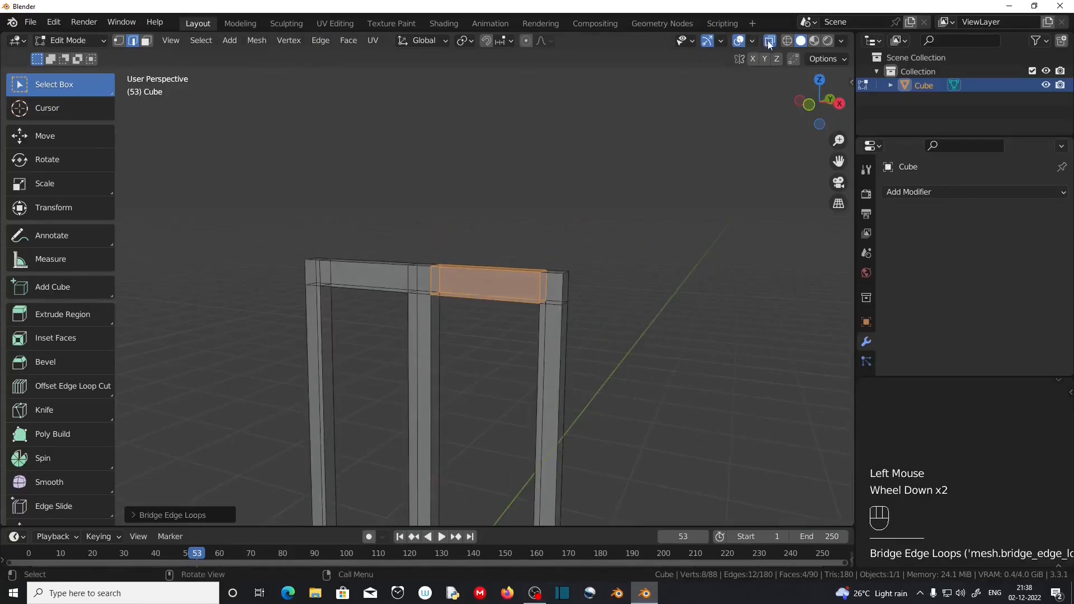
pyautogui.click(584, 287)
pyautogui.scroll(-2, 584, 287)
pyautogui.keyDown('shift'); pyautogui.moveTo(584, 287); pyautogui.dragTo(559, 336, button='middle'); pyautogui.keyUp('shift')
pyautogui.moveTo(560, 336); pyautogui.dragTo(535, 377, button='middle')
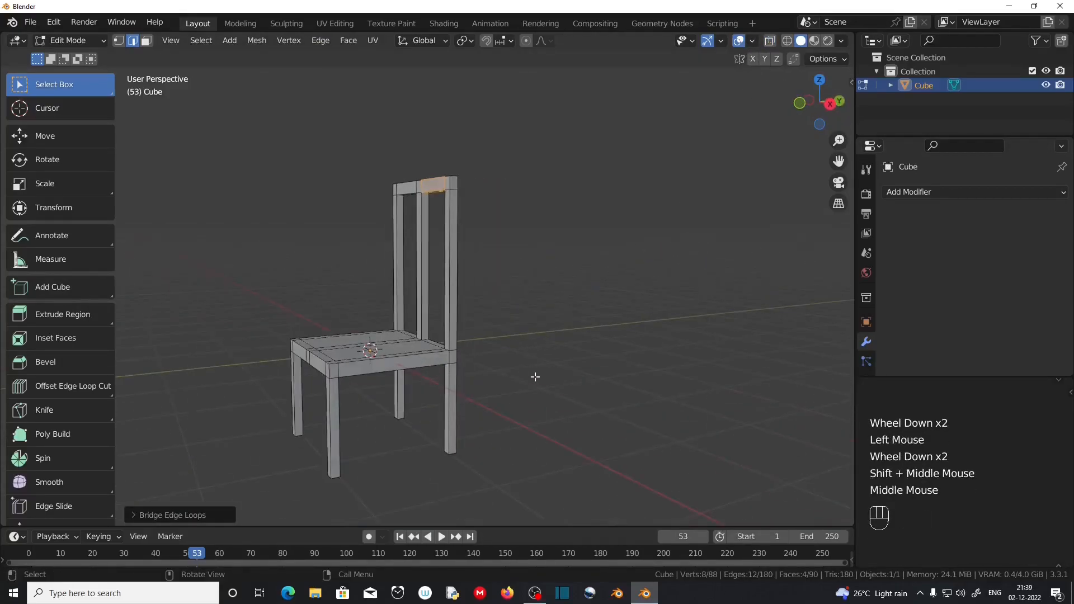
pyautogui.press('Tab')
pyautogui.scroll(1, 444, 376)
pyautogui.scroll(-1, 459, 386)
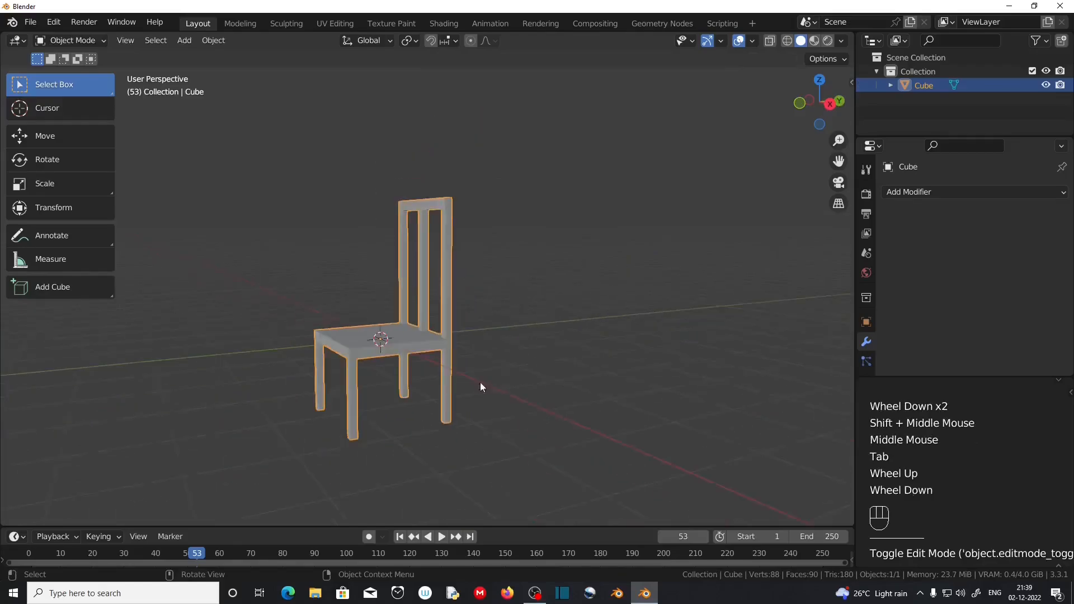
# Narrow the tool shelf and move the chair far back along the negative X axis, clear of the origin
pyautogui.moveTo(507, 382); pyautogui.dragTo(105, 187, button='middle')
pyautogui.moveTo(104, 188); pyautogui.dragTo(81, 187)
pyautogui.scroll(-2, 562, 277)
pyautogui.keyDown('shift'); pyautogui.moveTo(515, 341); pyautogui.dragTo(432, 329, button='middle'); pyautogui.keyUp('shift')
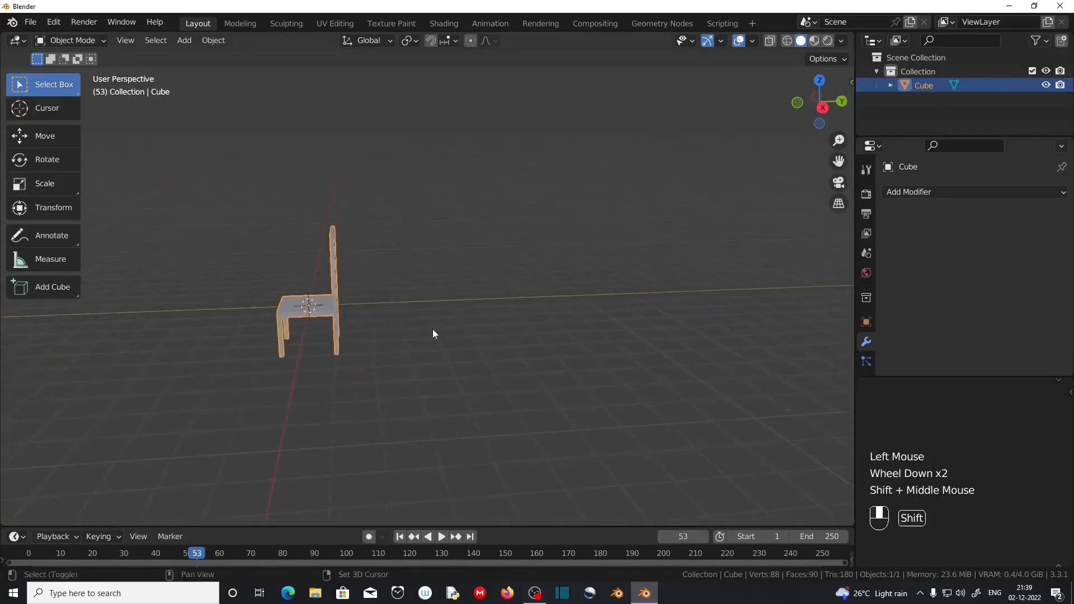
pyautogui.click(303, 305)
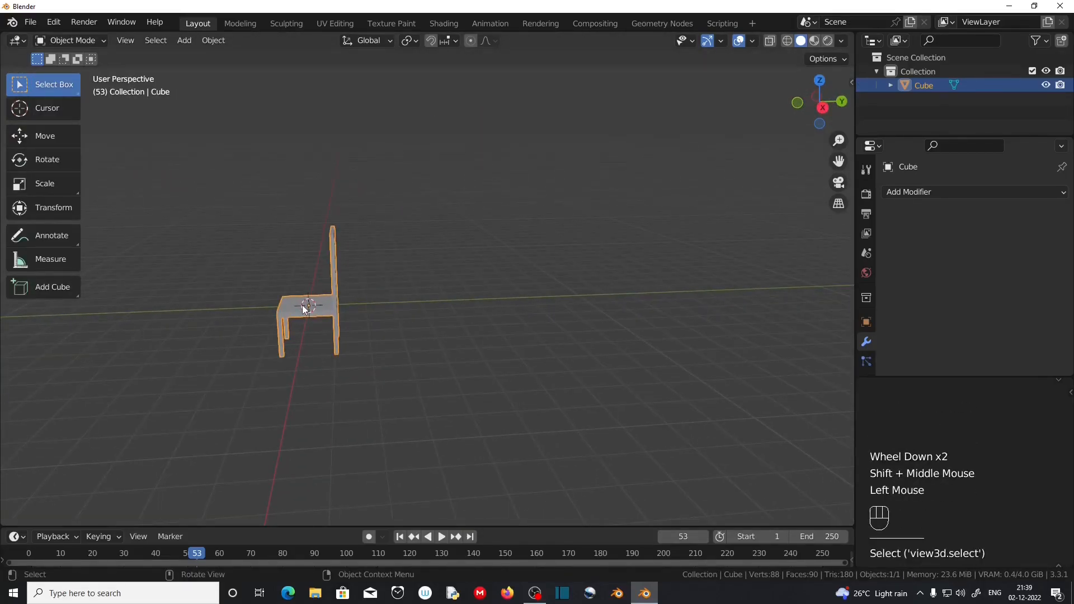
pyautogui.press('g')
pyautogui.press('x')
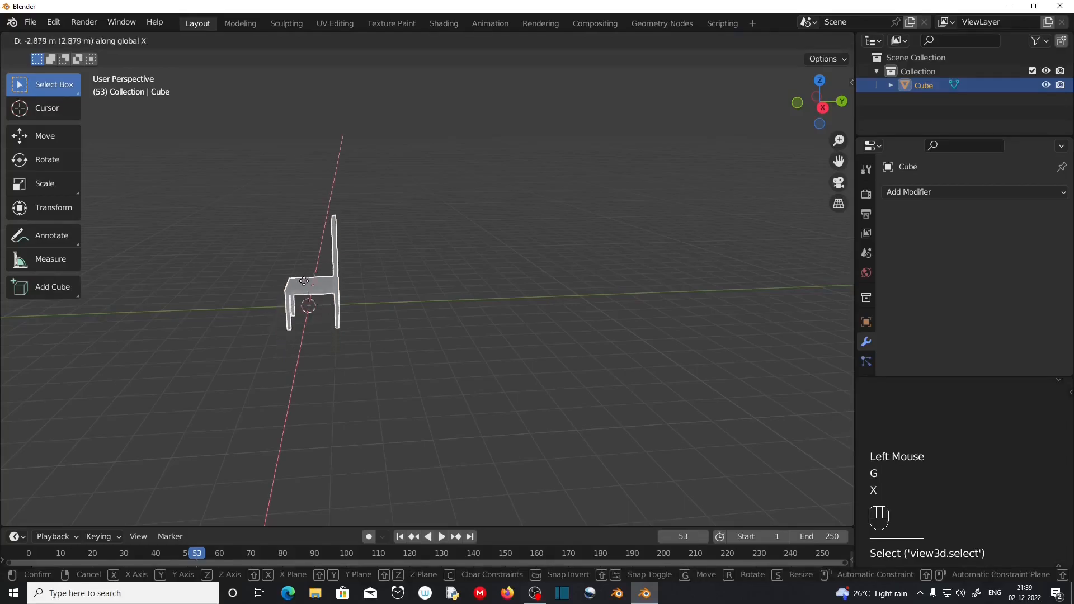
pyautogui.click(327, 179)
pyautogui.moveTo(437, 304); pyautogui.dragTo(394, 302, button='middle')
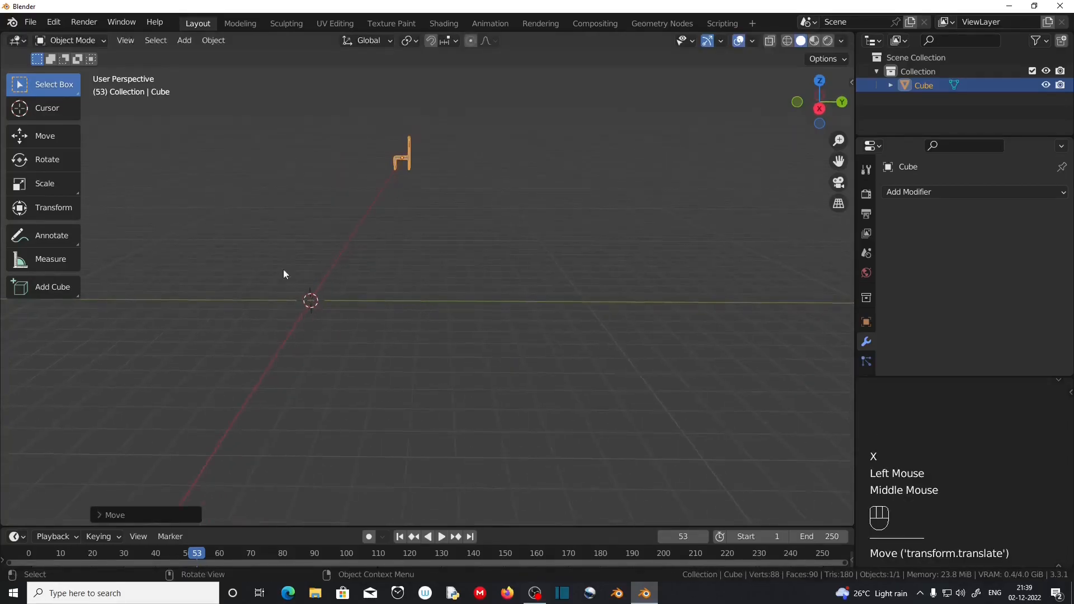
# Add a new cube mesh at the 3D cursor and enter Edit Mode on it
pyautogui.hotkey('shift', 'a')
pyautogui.moveTo(160, 185)
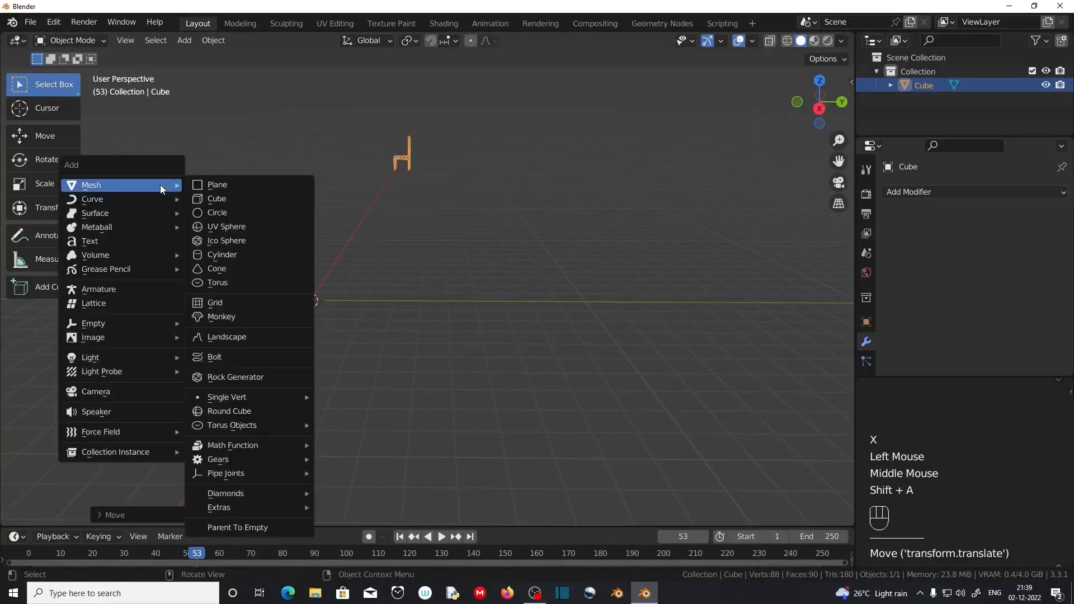
pyautogui.click(242, 201)
pyautogui.press('Tab')
pyautogui.scroll(2, 322, 311)
pyautogui.keyDown('shift'); pyautogui.moveTo(297, 319); pyautogui.dragTo(504, 316, button='middle'); pyautogui.keyUp('shift')
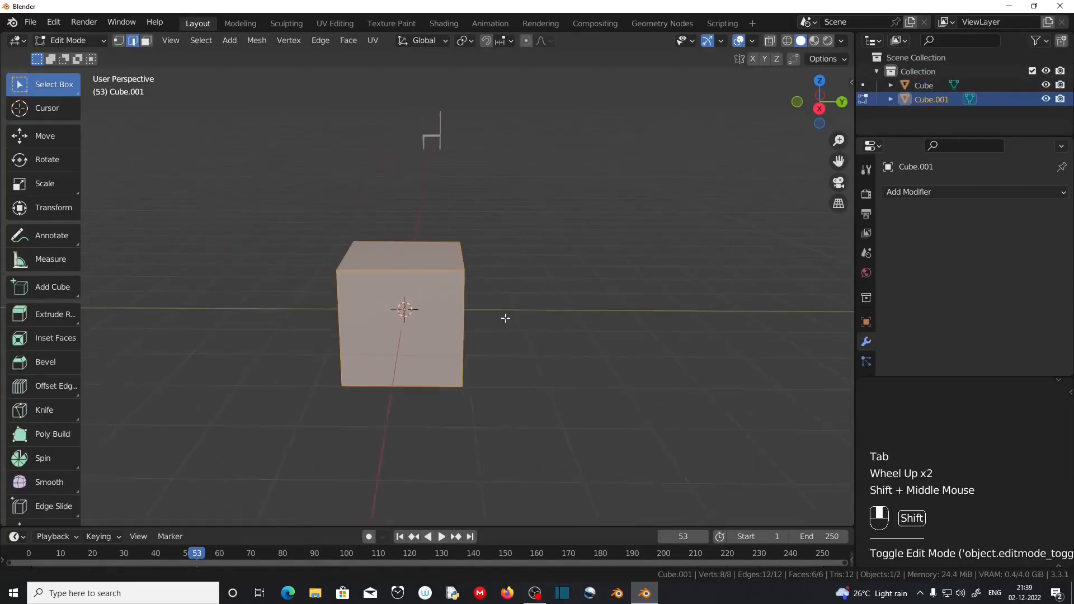
# Flatten the new cube into a slab by scaling it 0.1 along Z
pyautogui.press('s')
pyautogui.press('z')
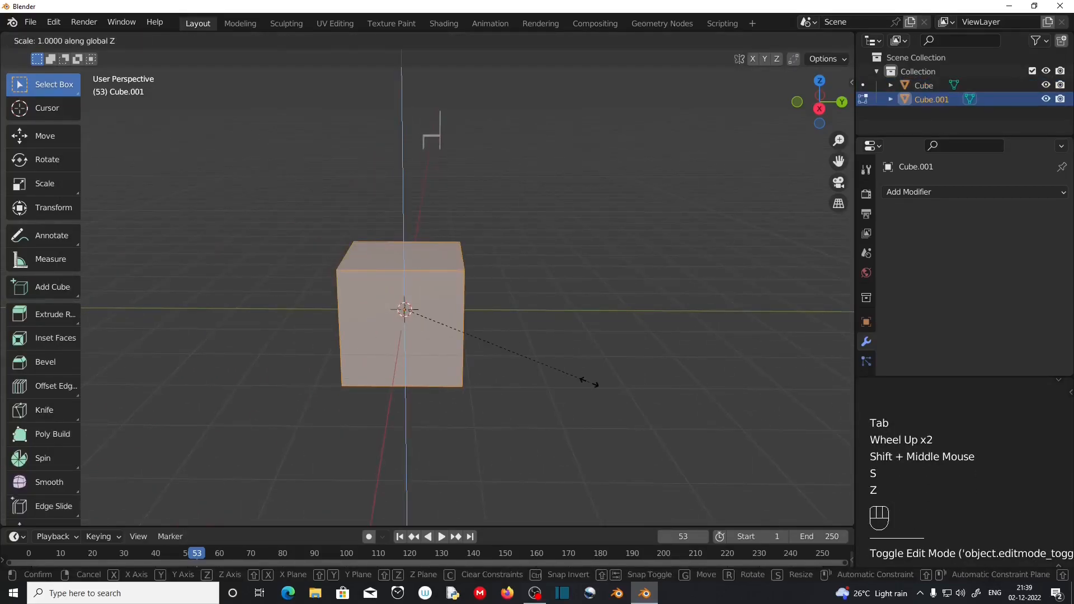
pyautogui.press('KP_Decimal')
pyautogui.press('KP_1')
pyautogui.press('KP_Enter')
pyautogui.scroll(3, 456, 380)
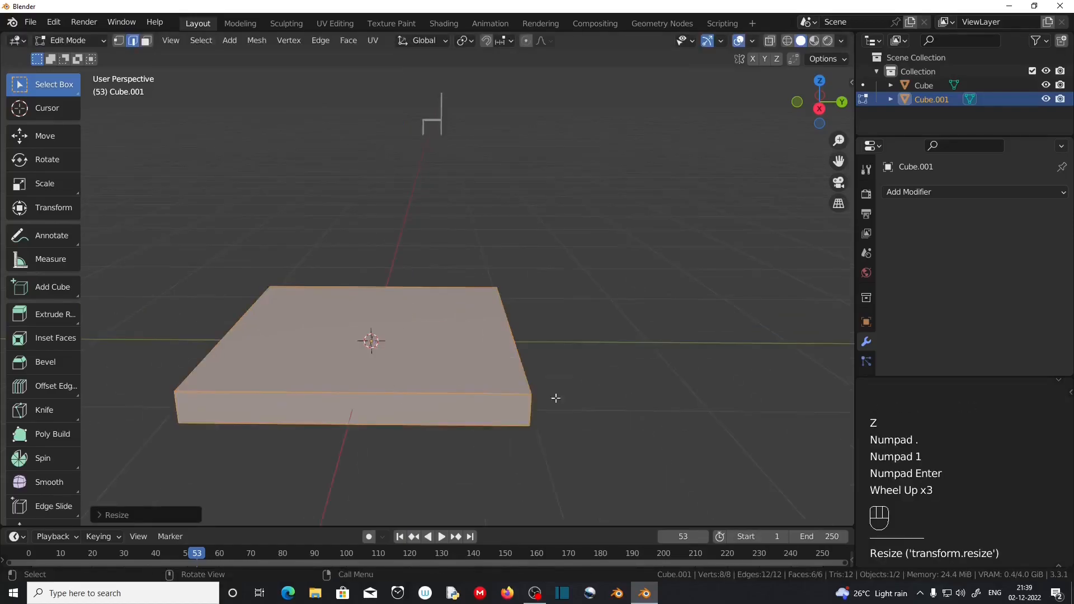
# Lengthen the slab by moving its +Y side face 2 m along Y
pyautogui.moveTo(456, 380); pyautogui.dragTo(458, 368, button='middle')
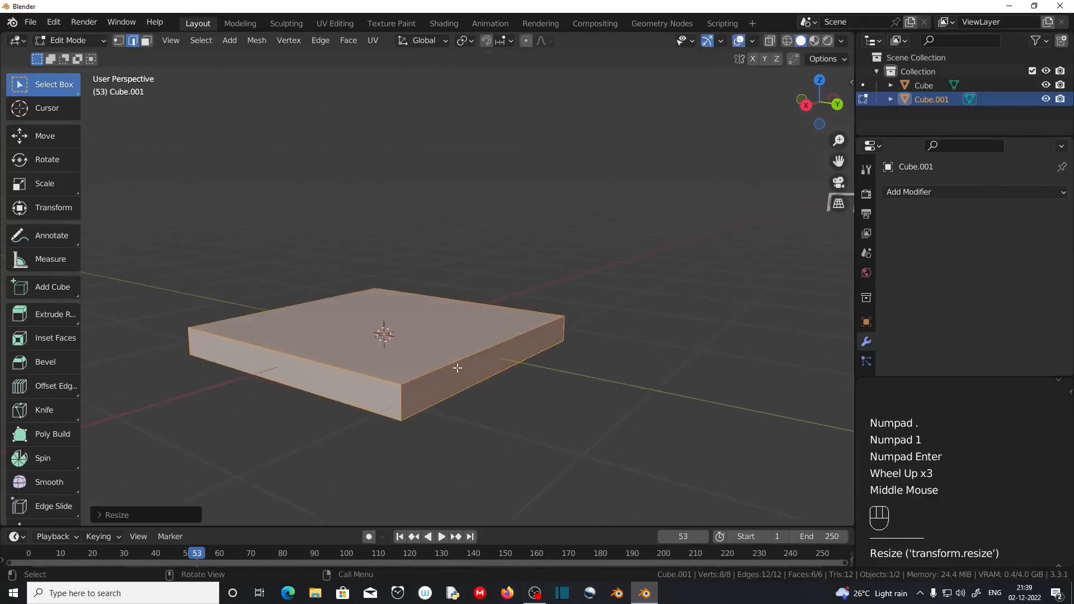
pyautogui.click(147, 41)
pyautogui.click(462, 464)
pyautogui.press('g')
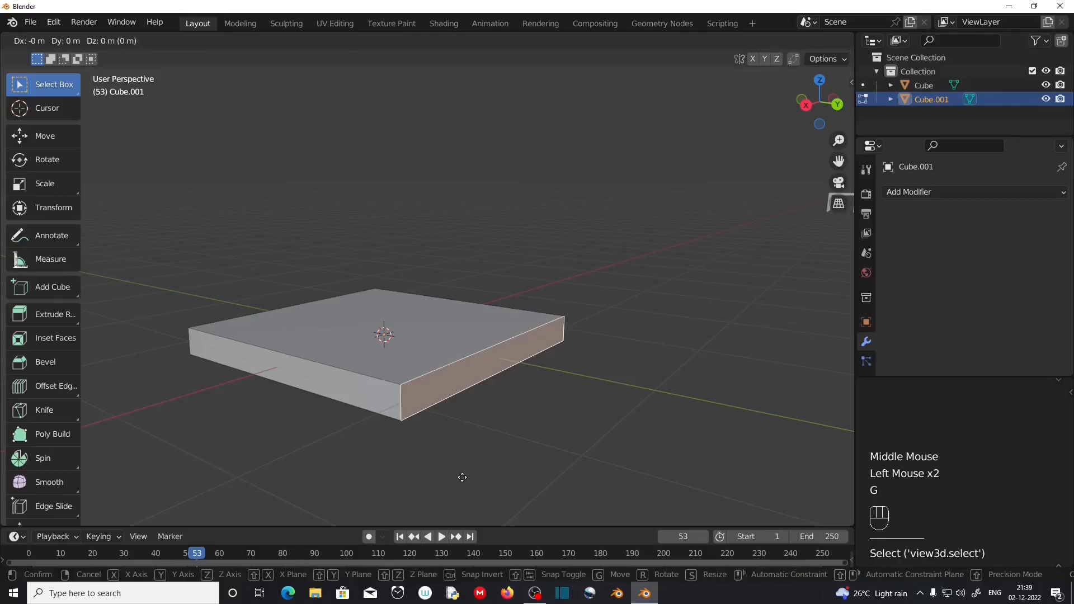
pyautogui.press('y')
pyautogui.press('KP_2')
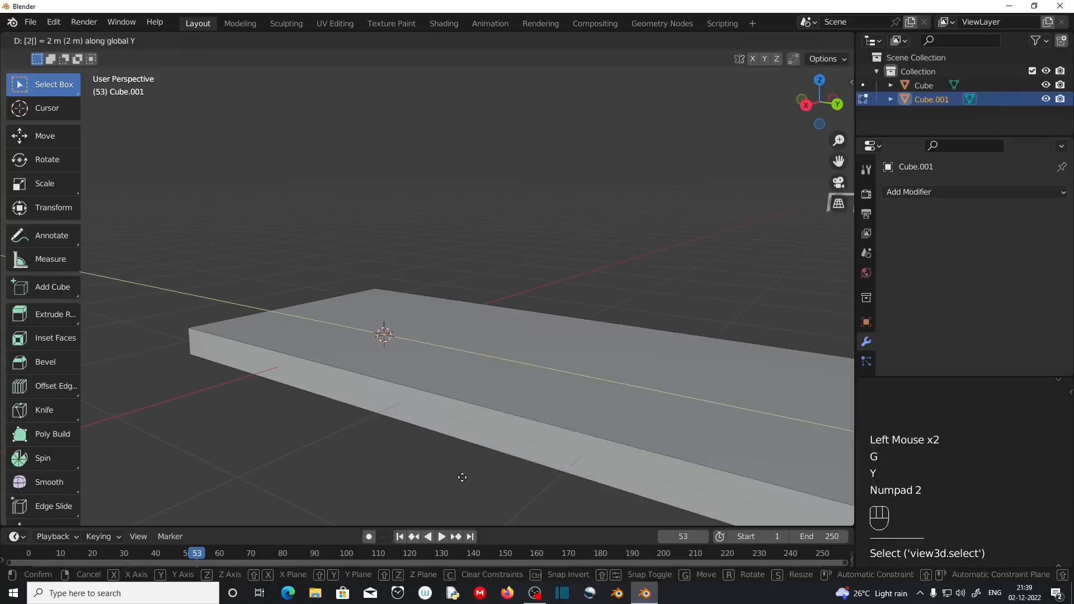
pyautogui.press('KP_Enter')
pyautogui.scroll(-2, 467, 486)
pyautogui.moveTo(467, 486); pyautogui.dragTo(513, 14, button='middle')
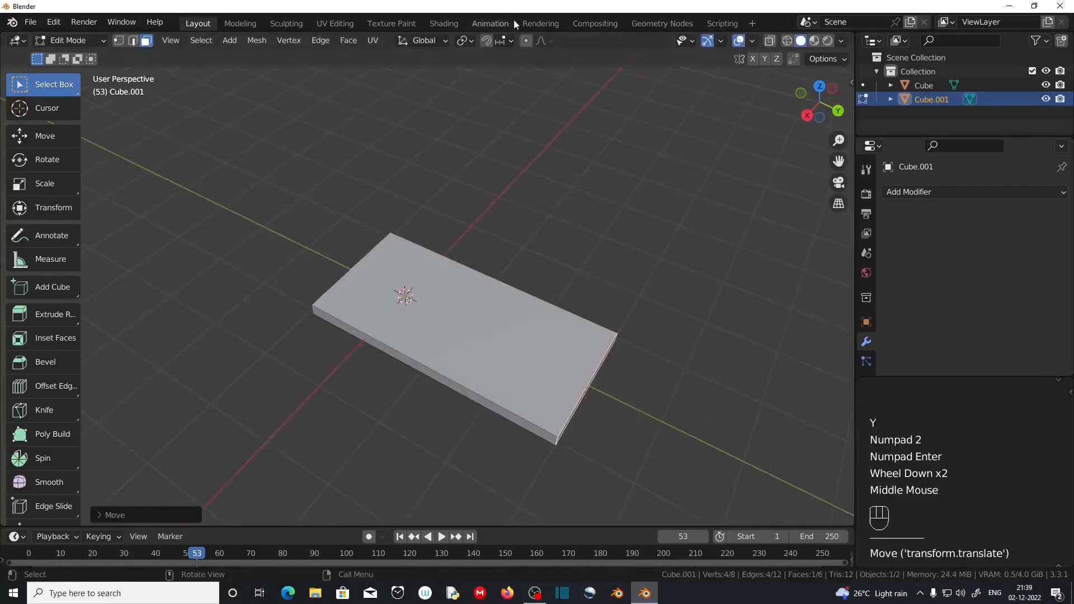
pyautogui.scroll(2, 522, 255)
pyautogui.moveTo(503, 295); pyautogui.dragTo(484, 249, button='middle')
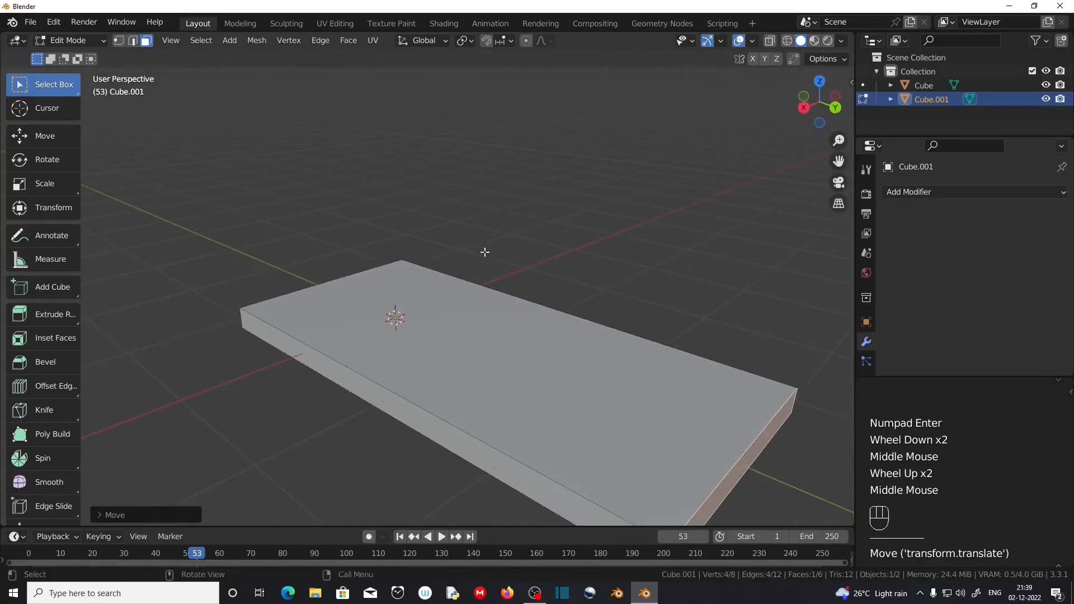
pyautogui.scroll(-2, 490, 265)
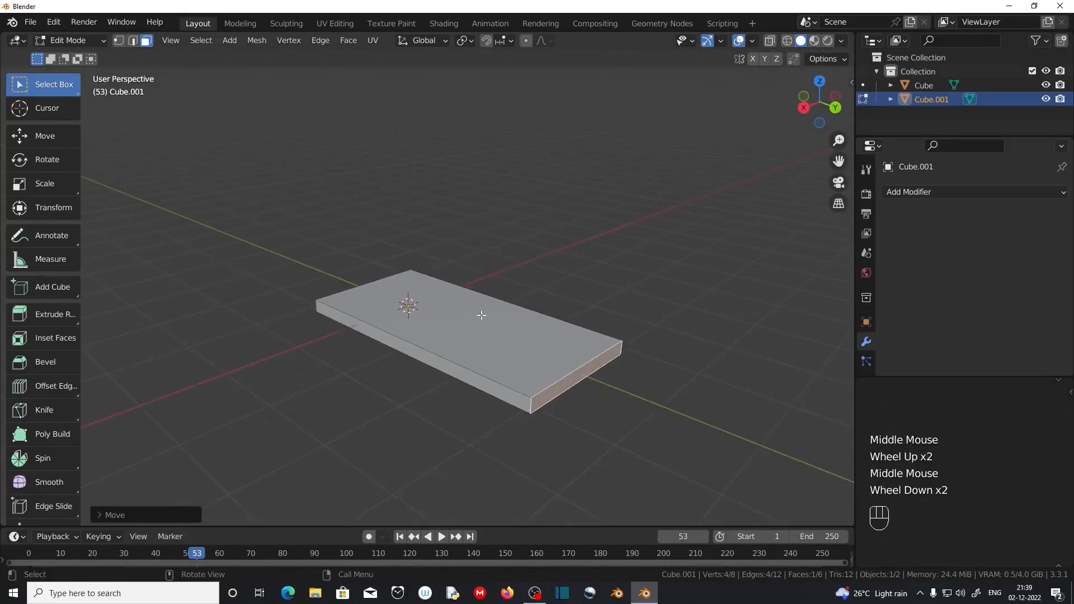
# Add one centred loop cut along the slab's length and one centred loop cut across its width
pyautogui.press('a')
pyautogui.press('KP_Decimal')
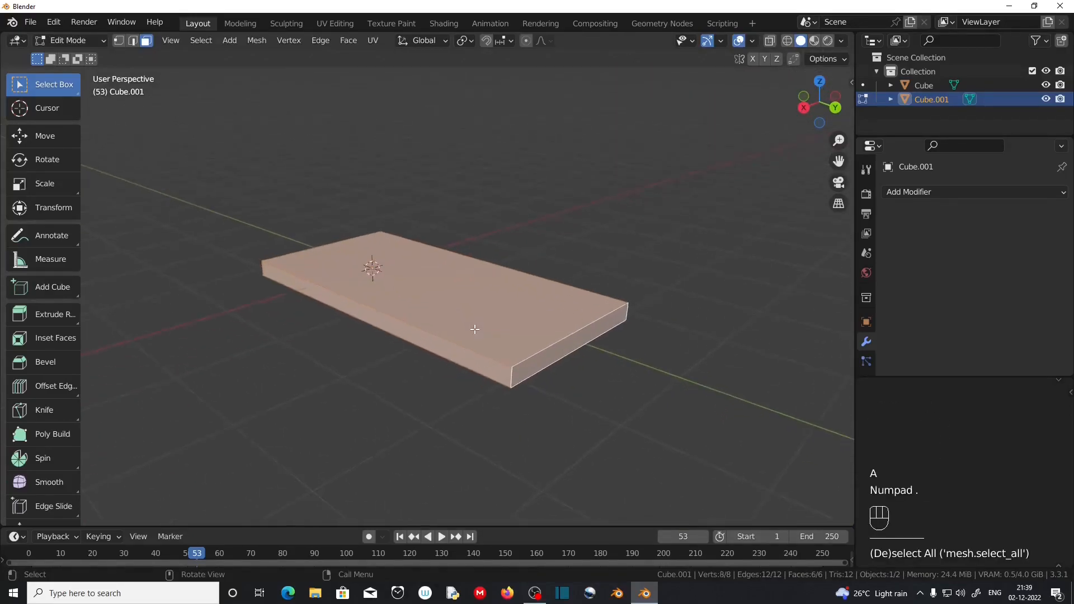
pyautogui.moveTo(595, 348); pyautogui.dragTo(462, 398, button='middle')
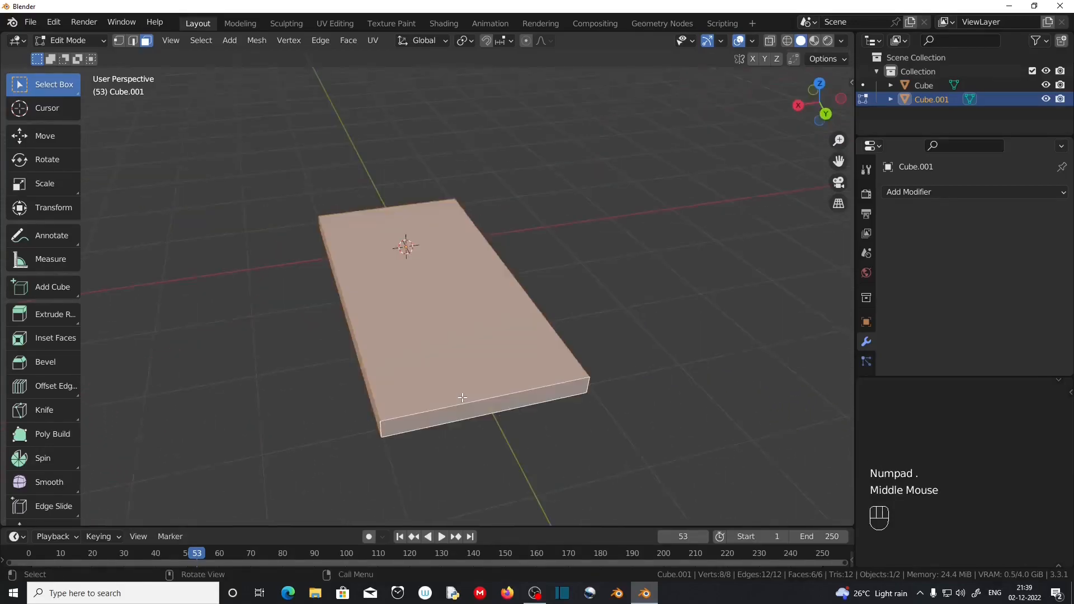
pyautogui.hotkey('ctrl', 'r')
pyautogui.rightClick(465, 397)
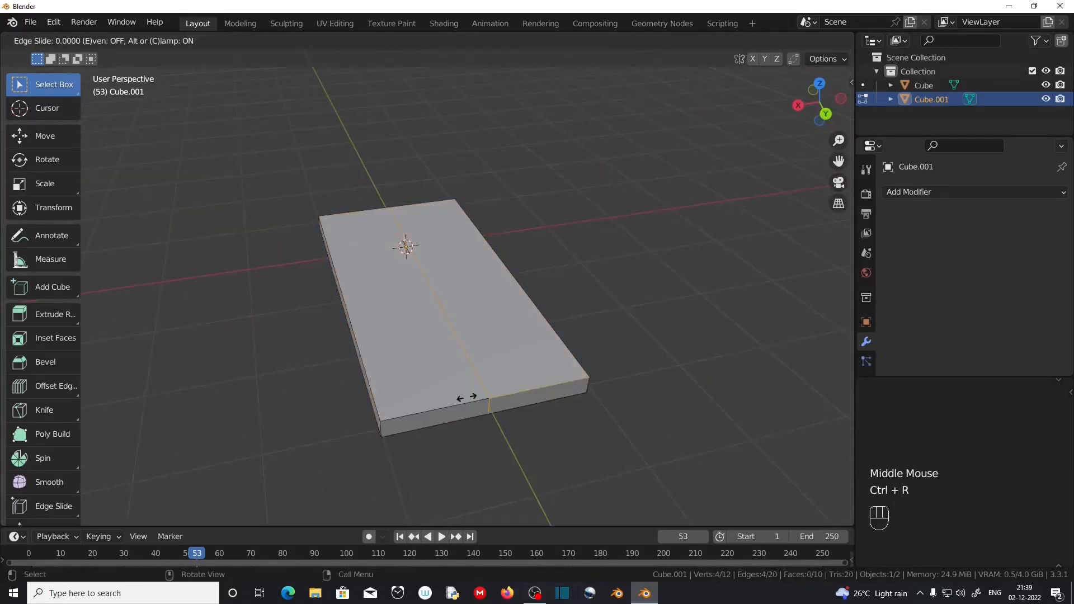
pyautogui.moveTo(467, 397); pyautogui.dragTo(388, 321, button='middle')
pyautogui.hotkey('ctrl', 'r')
pyautogui.click(386, 325)
pyautogui.rightClick(386, 325)
# With Offset Edge Slide, offset the crosswise centre loop close to both short ends and the lengthwise centre loop close to both long sides
pyautogui.click(123, 395)
pyautogui.click(43, 390)
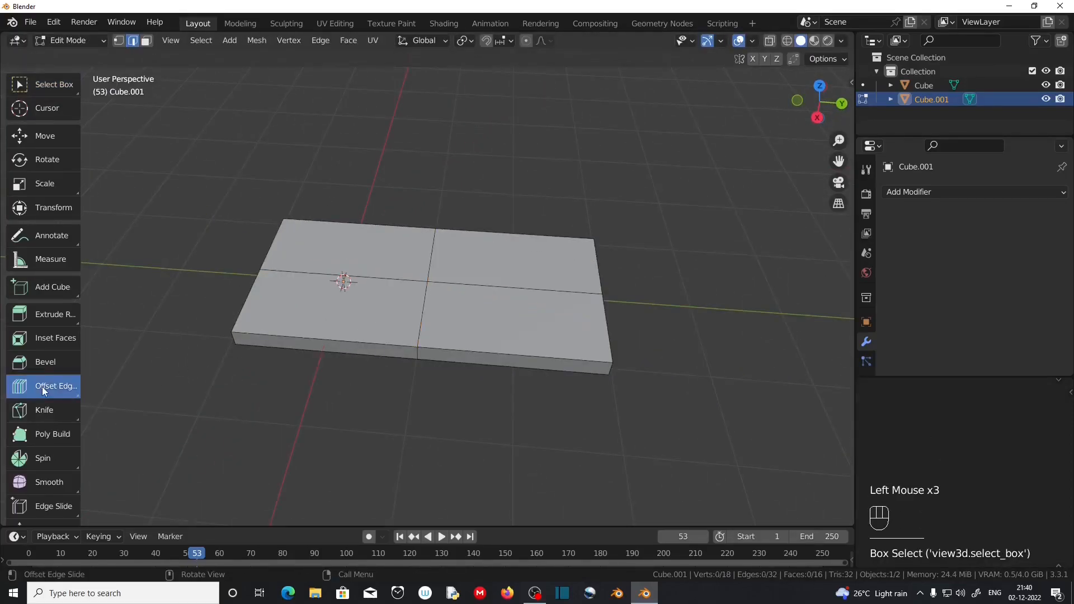
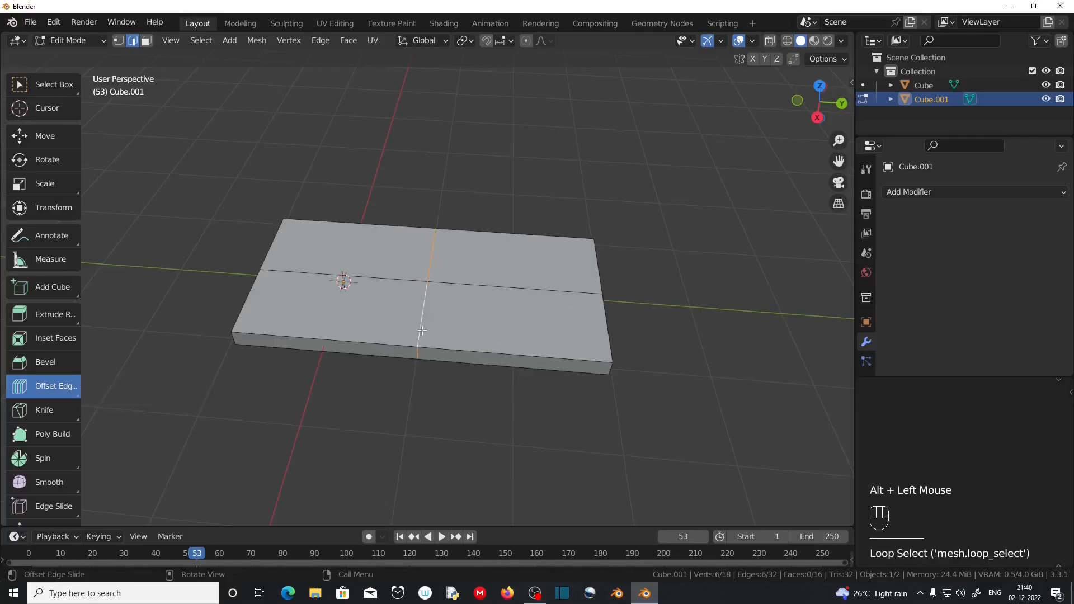
pyautogui.moveTo(424, 332); pyautogui.dragTo(515, 344)
pyautogui.moveTo(515, 344); pyautogui.dragTo(414, 364, button='middle')
pyautogui.keyDown('alt'); pyautogui.click(410, 369); pyautogui.keyUp('alt')
pyautogui.moveTo(410, 387); pyautogui.dragTo(460, 401)
pyautogui.scroll(2, 347, 388)
pyautogui.moveTo(347, 389); pyautogui.dragTo(412, 412, button='middle')
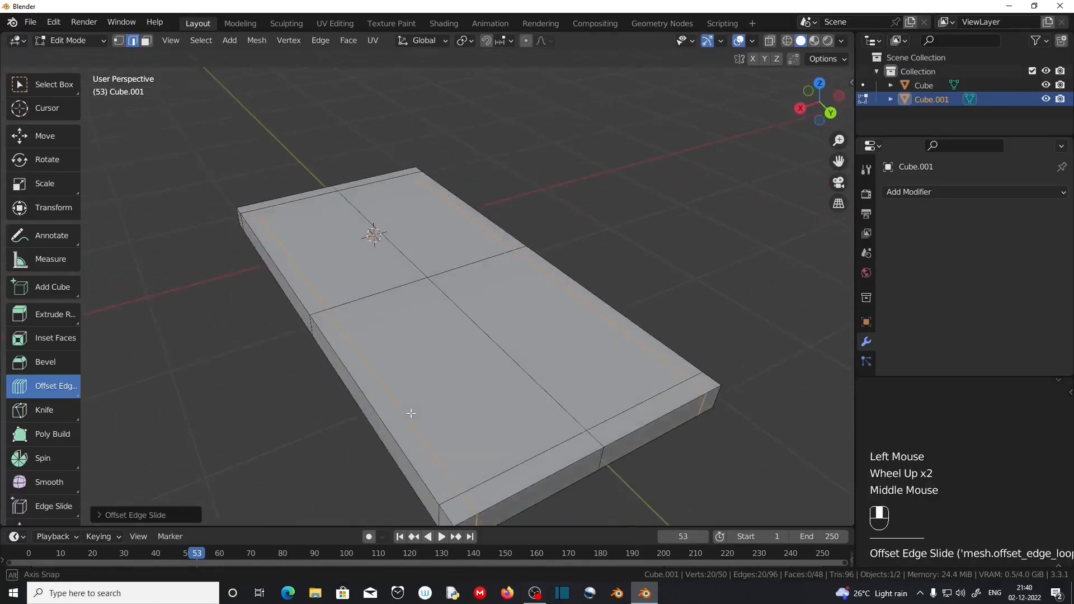
# Dissolve the lengthwise and crosswise centre edge loops of the slab, keeping the offset loops near its borders
pyautogui.click(55, 92)
pyautogui.keyDown('alt'); pyautogui.click(577, 421); pyautogui.keyUp('alt')
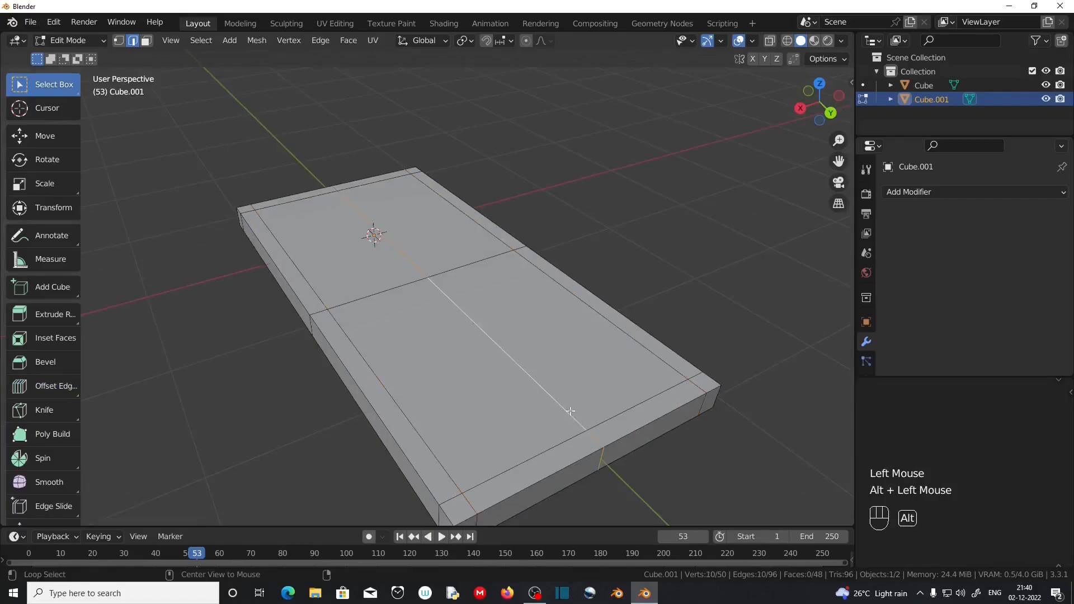
pyautogui.keyDown('alt'); pyautogui.keyDown('shift'); pyautogui.click(370, 301); pyautogui.keyUp('shift'); pyautogui.keyUp('alt')
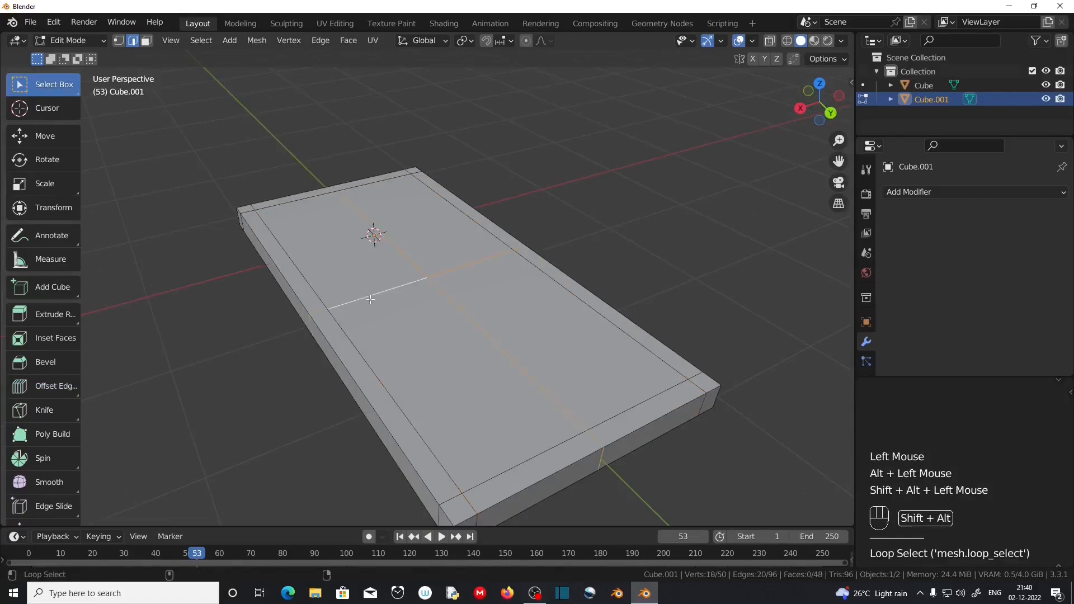
pyautogui.press('x')
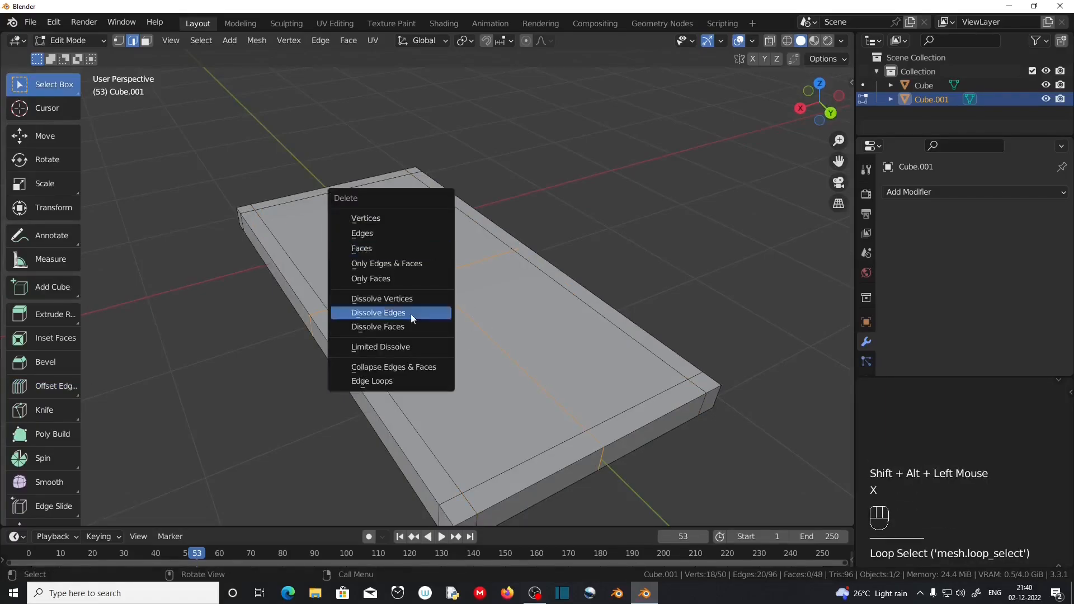
pyautogui.click(392, 313)
# Extrude the four small corner faces on the slab's underside downward by about 1.55 m to form table legs
pyautogui.moveTo(578, 414); pyautogui.dragTo(566, 312, button='middle')
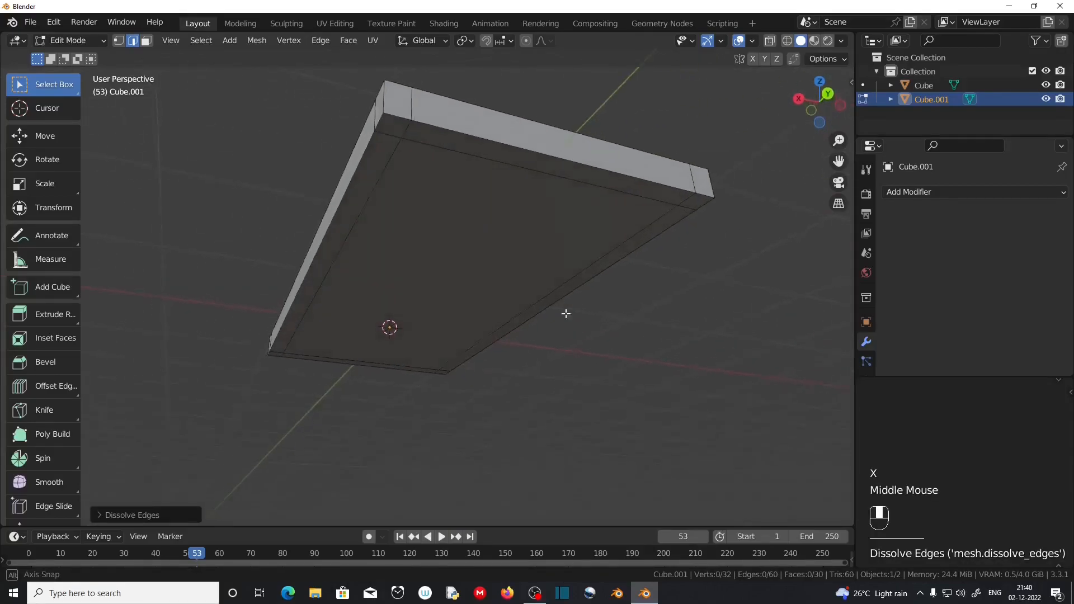
pyautogui.click(146, 41)
pyautogui.click(396, 126)
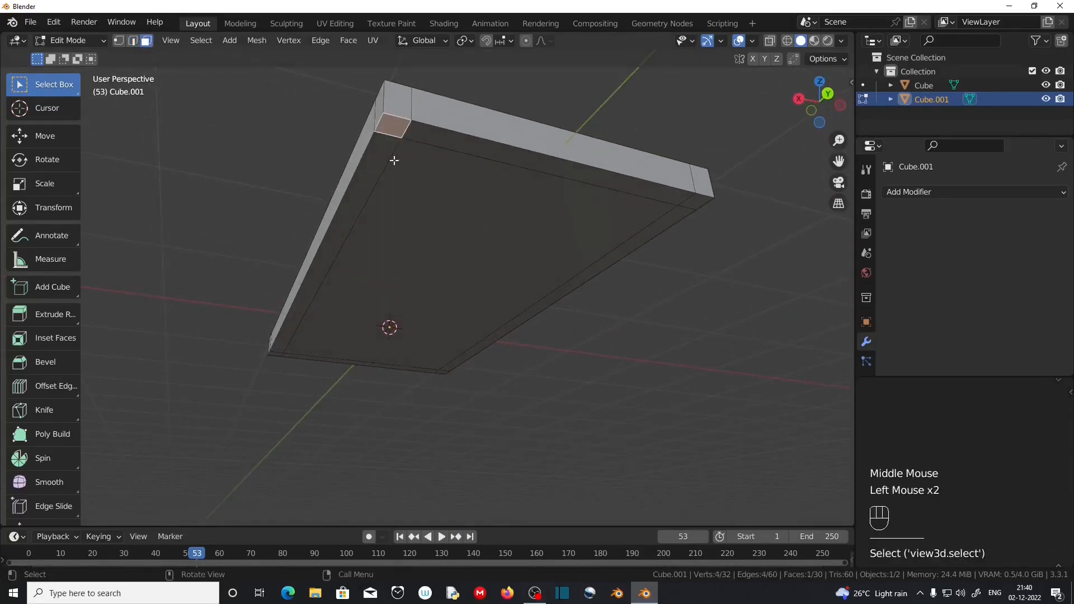
pyautogui.keyDown('shift'); pyautogui.click(277, 354); pyautogui.keyUp('shift')
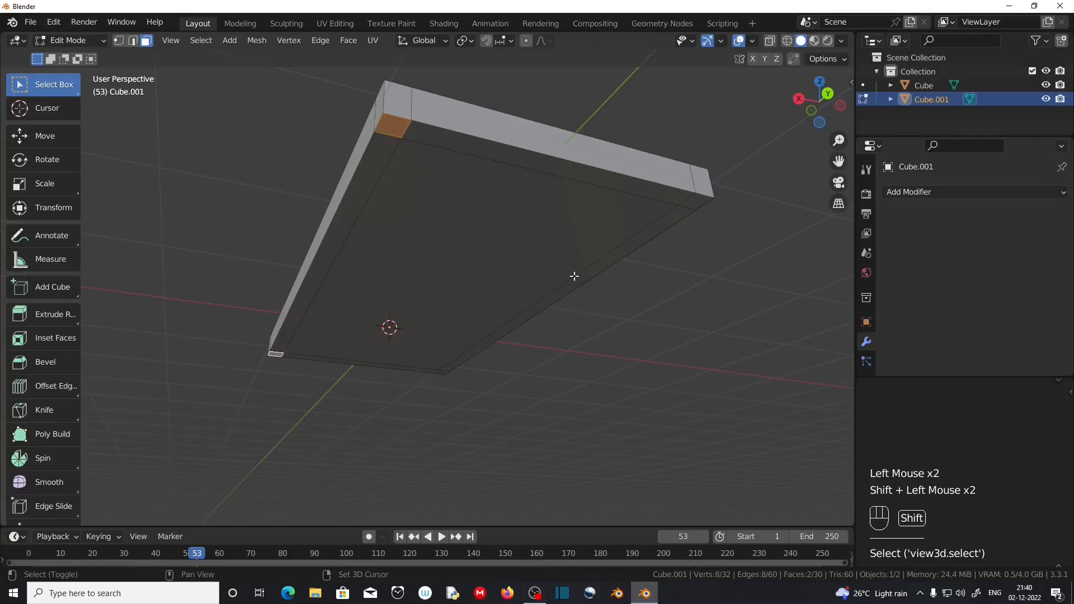
pyautogui.keyDown('shift'); pyautogui.click(691, 208); pyautogui.keyUp('shift')
pyautogui.moveTo(692, 207); pyautogui.dragTo(541, 392, button='middle')
pyautogui.keyDown('shift'); pyautogui.click(475, 449); pyautogui.keyUp('shift')
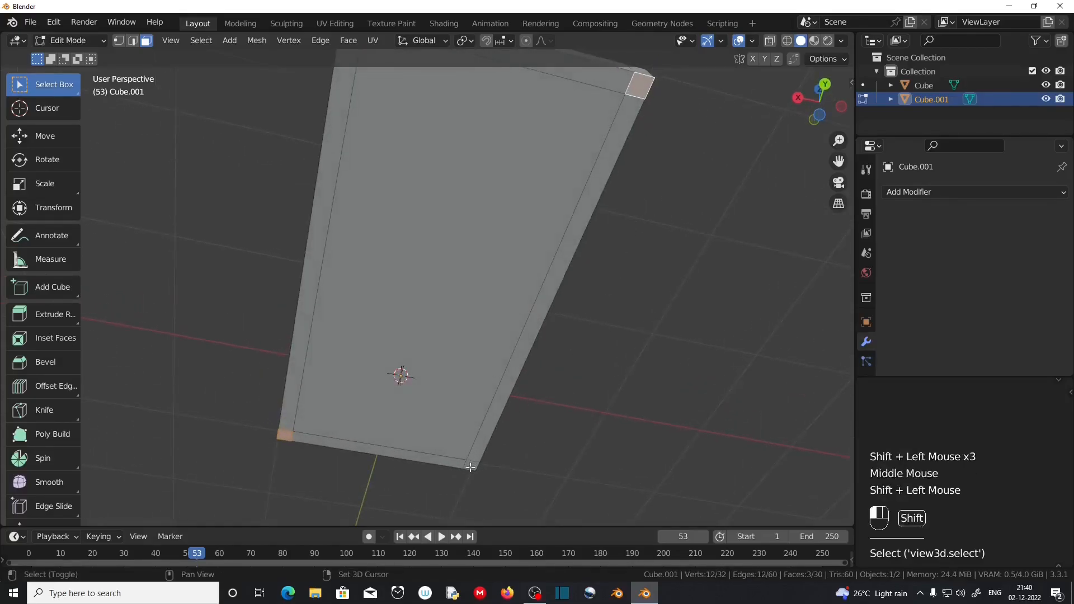
pyautogui.moveTo(475, 450); pyautogui.dragTo(468, 387, button='middle')
pyautogui.press('e')
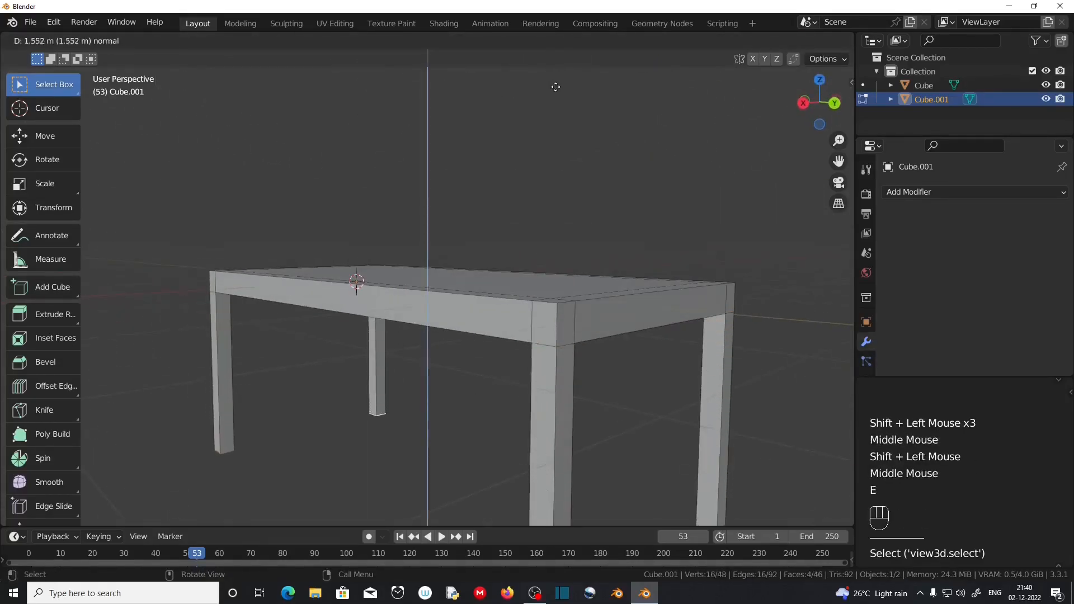
pyautogui.click(549, 90)
pyautogui.scroll(-2, 521, 299)
pyautogui.moveTo(521, 299); pyautogui.dragTo(483, 304, button='middle')
# Leave mesh editing and move the whole table along the negative X axis, away from the origin and near the chair
pyautogui.press('Tab')
pyautogui.scroll(-2, 582, 307)
pyautogui.scroll(-2, 576, 283)
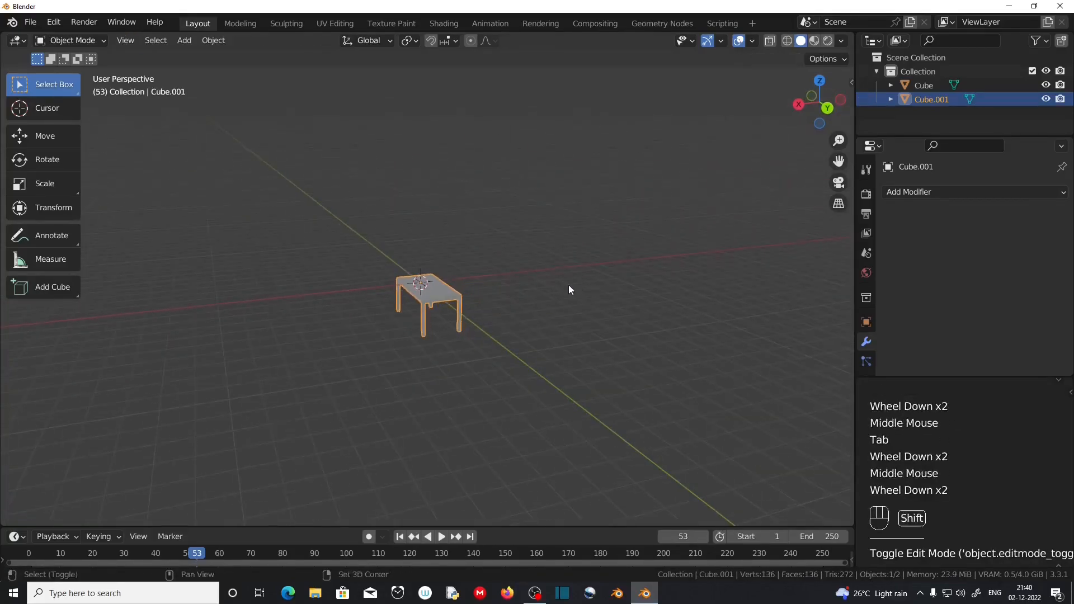
pyautogui.keyDown('shift'); pyautogui.moveTo(576, 284); pyautogui.dragTo(453, 294, button='middle'); pyautogui.keyUp('shift')
pyautogui.press('g')
pyautogui.press('x')
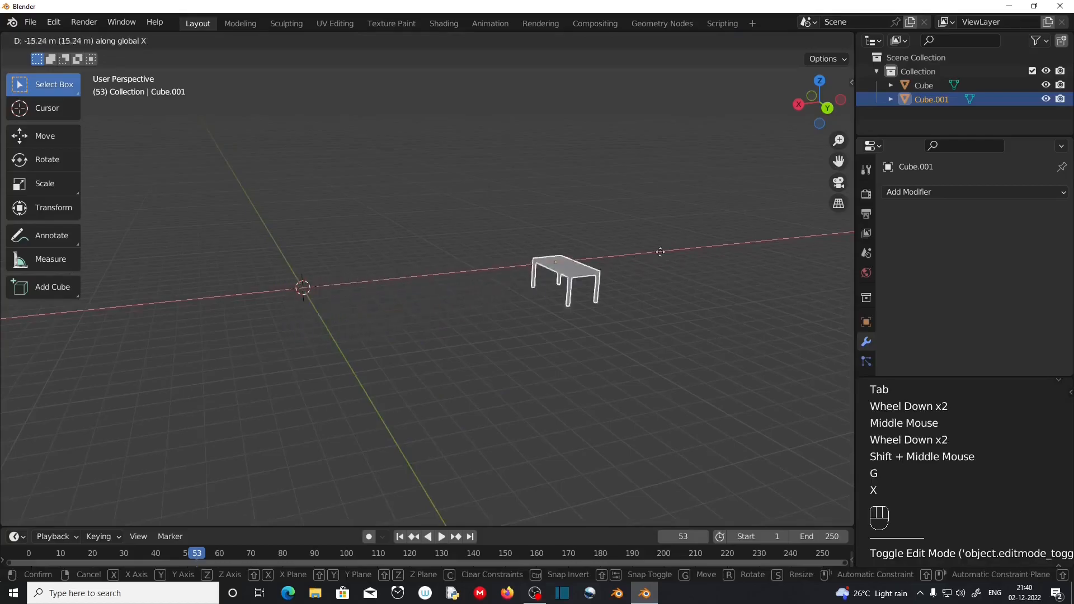
pyautogui.click(302, 273)
pyautogui.scroll(-1, 302, 272)
pyautogui.scroll(2, 250, 295)
pyautogui.moveTo(301, 273); pyautogui.dragTo(285, 319, button='middle')
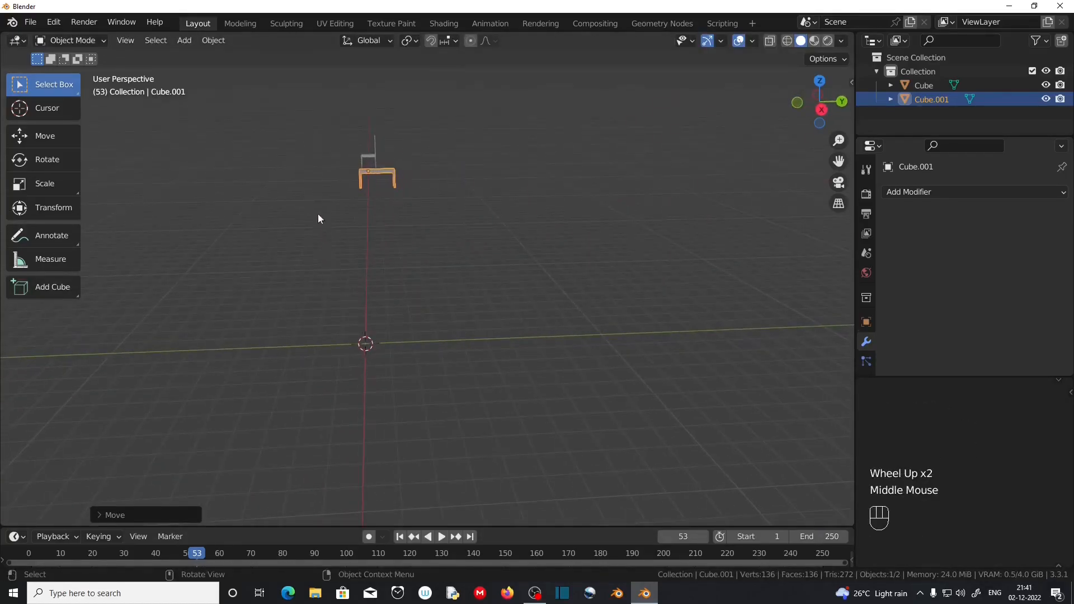
# Add a cube mesh and stretch it into a tall block by moving its top face 4 m along Z
pyautogui.hotkey('shift', 'a')
pyautogui.moveTo(306, 183)
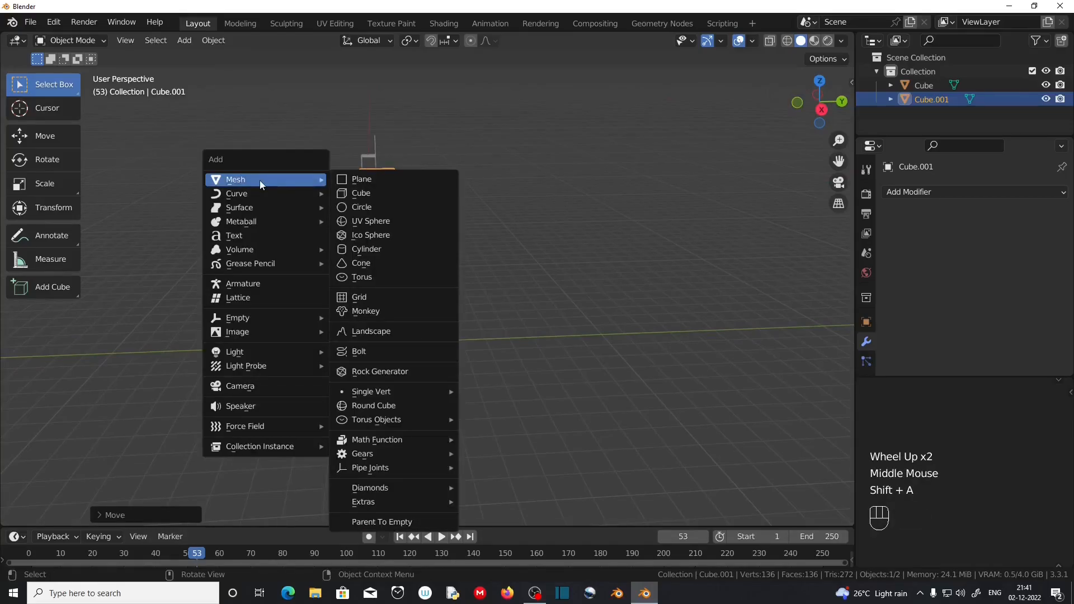
pyautogui.click(373, 193)
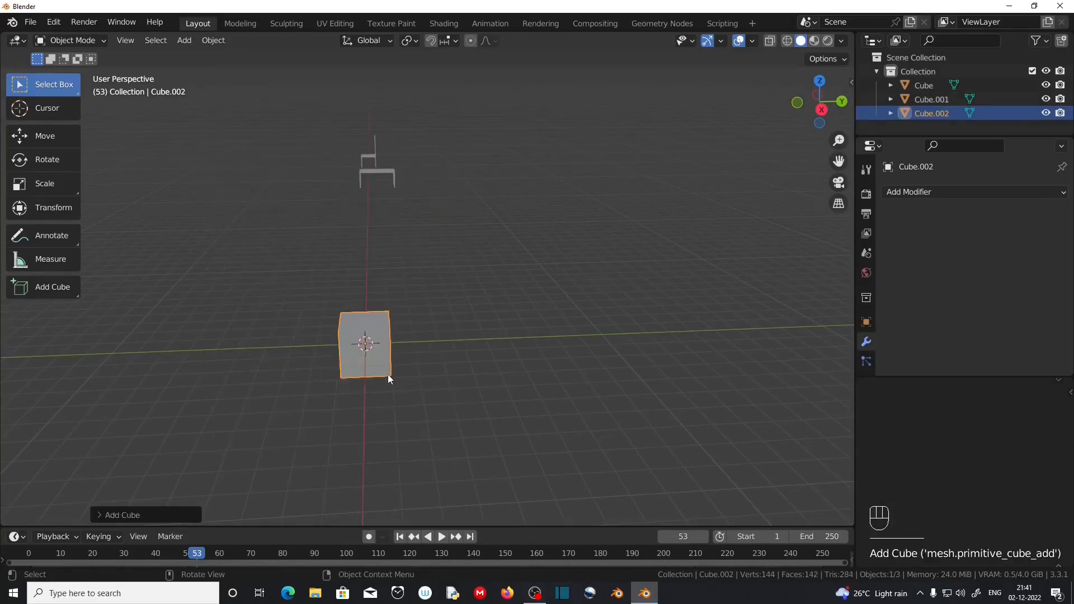
pyautogui.press('Tab')
pyautogui.click(378, 324)
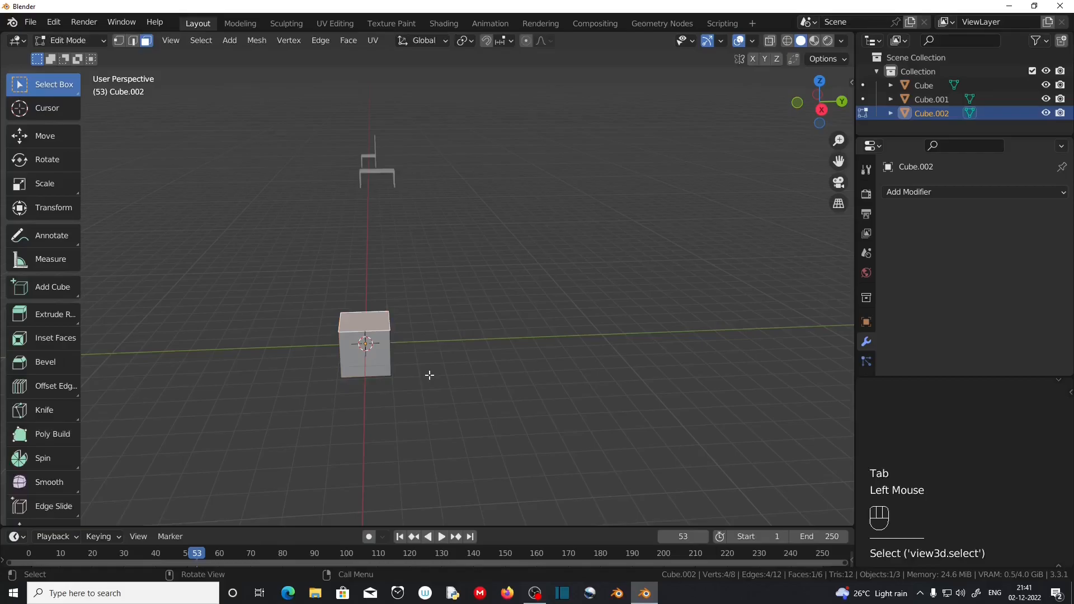
pyautogui.press('g')
pyautogui.write('z')
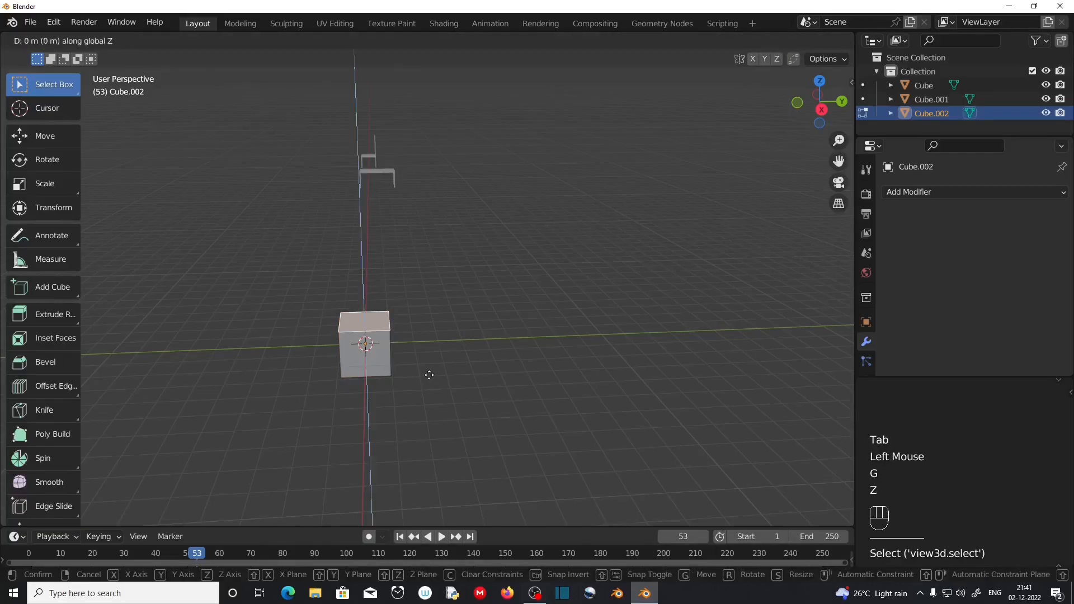
pyautogui.write('4')
pyautogui.press('KP_Enter')
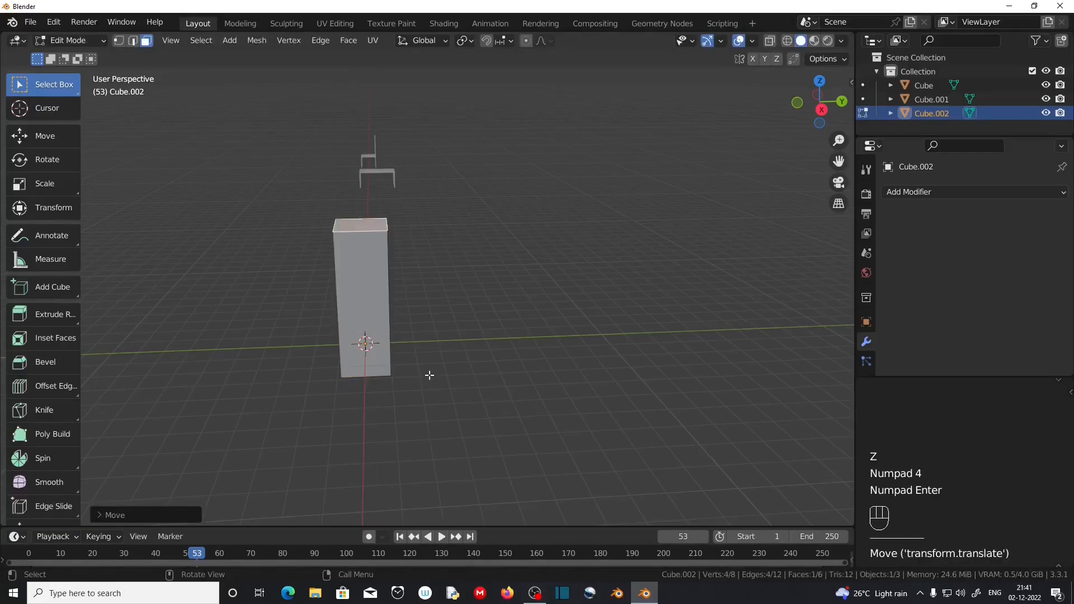
# Thin the entire block by scaling it 0.4 in X and Y while keeping its height
pyautogui.scroll(2, 429, 373)
pyautogui.scroll(-1, 429, 373)
pyautogui.moveTo(430, 373); pyautogui.dragTo(377, 354, button='middle')
pyautogui.press('a')
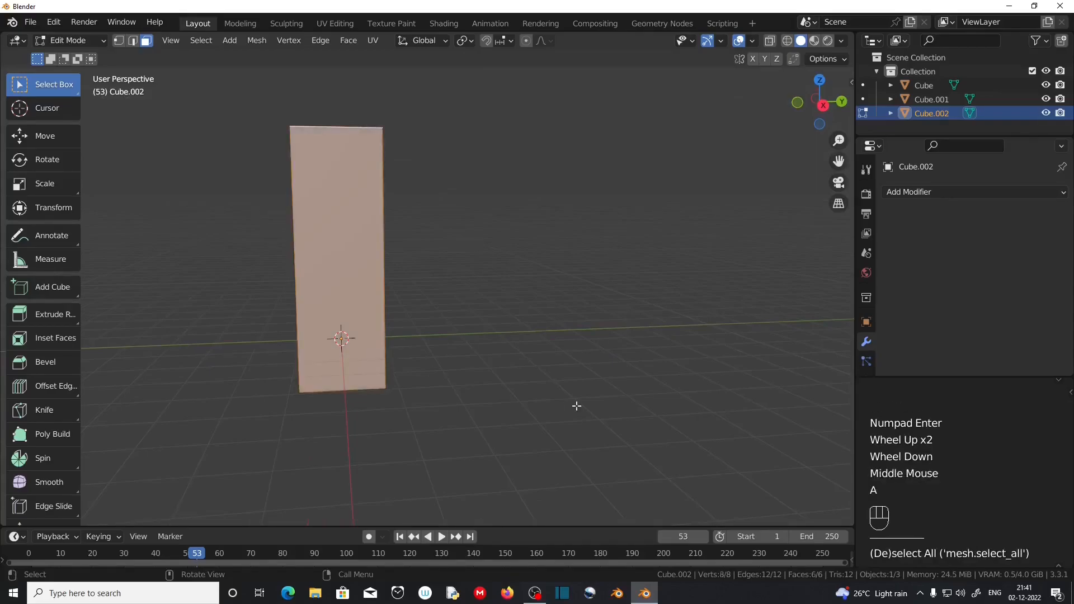
pyautogui.press('s')
pyautogui.hotkey('shift', 'z')
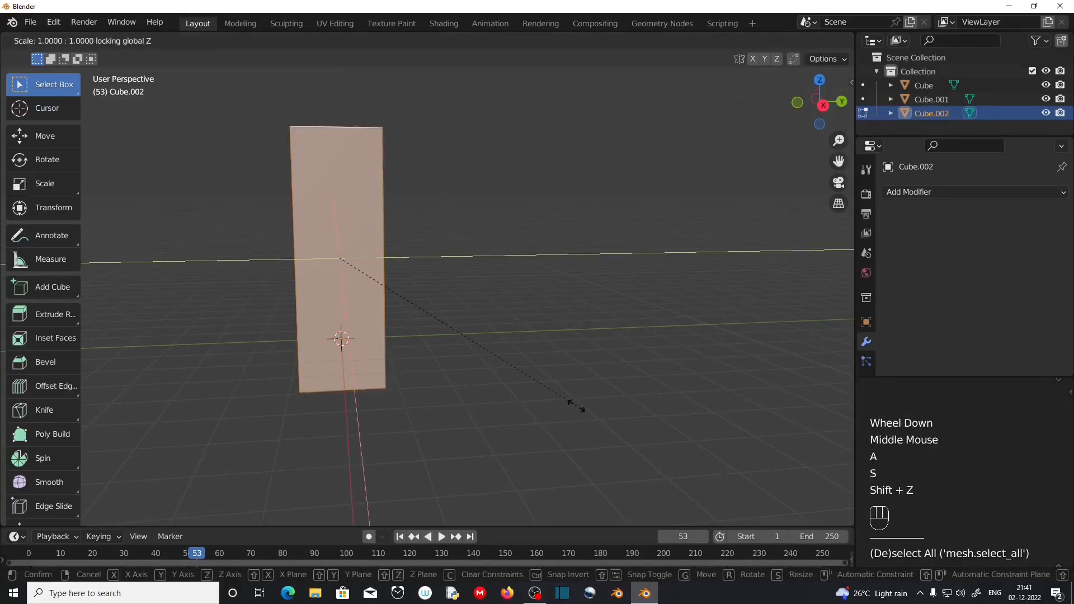
pyautogui.write('.4')
pyautogui.press('KP_Enter')
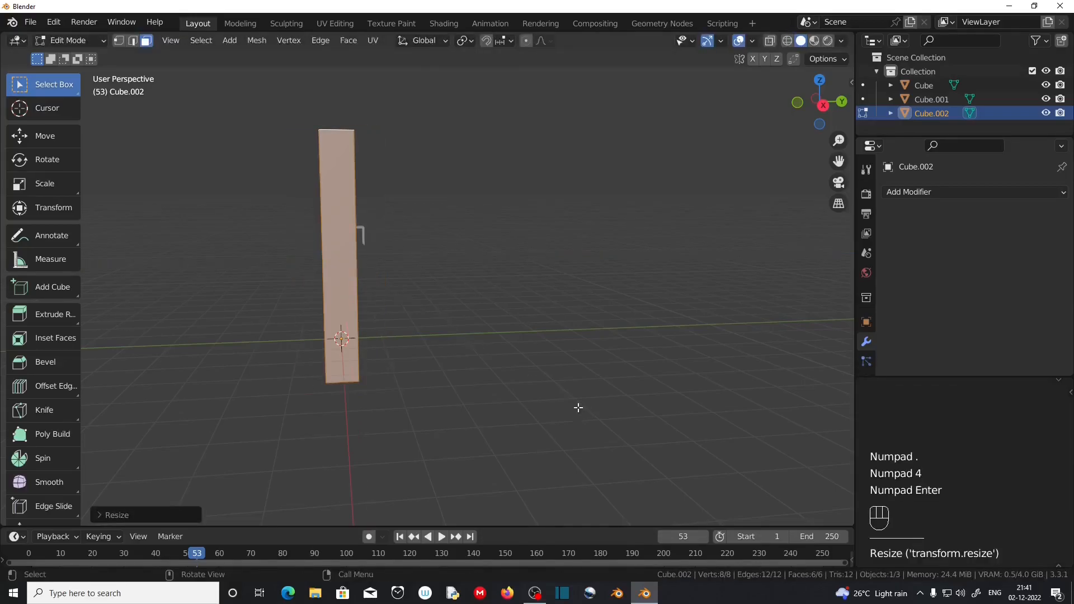
# Add two evenly spaced horizontal loop cuts around the column without sliding them
pyautogui.scroll(2, 575, 405)
pyautogui.keyDown('shift'); pyautogui.moveTo(576, 405); pyautogui.dragTo(493, 386, button='middle'); pyautogui.keyUp('shift')
pyautogui.scroll(-1, 493, 386)
pyautogui.moveTo(493, 386); pyautogui.dragTo(420, 364, button='middle')
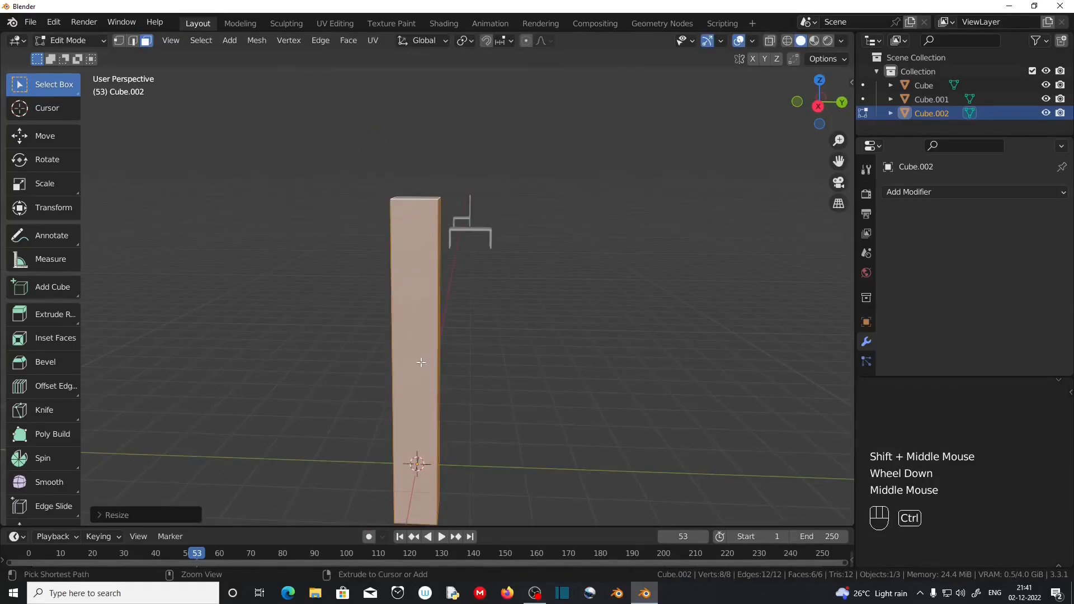
pyautogui.hotkey('ctrl', 'r')
pyautogui.scroll(1, 421, 363)
pyautogui.click(421, 362)
pyautogui.rightClick(421, 362)
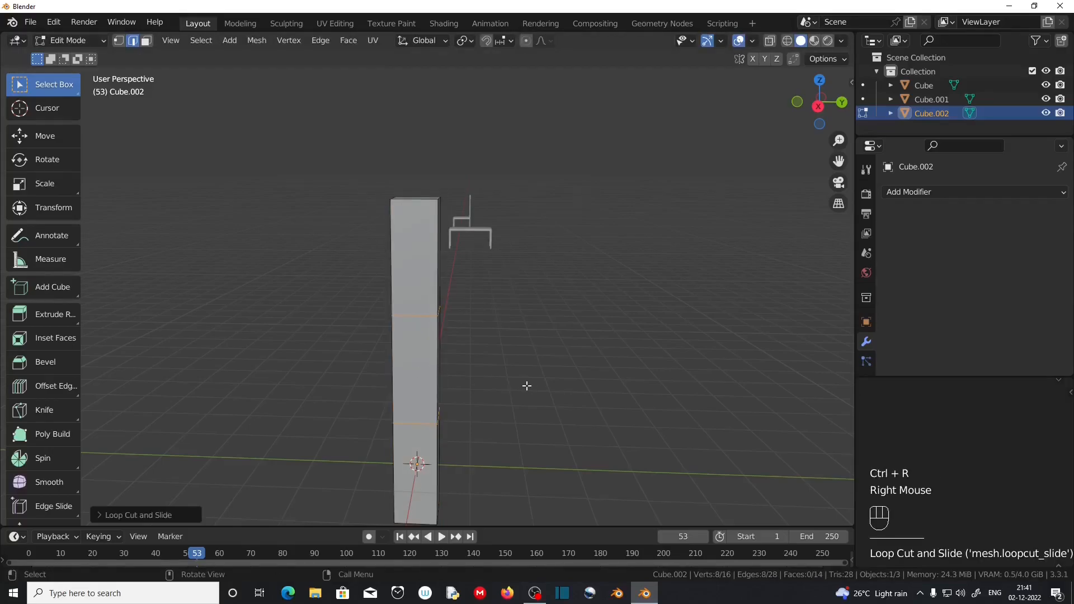
# Set the pivot point to Median Point and spread the two loops close to the column's ends, scaling about 2.8 along Z
pyautogui.click(473, 39)
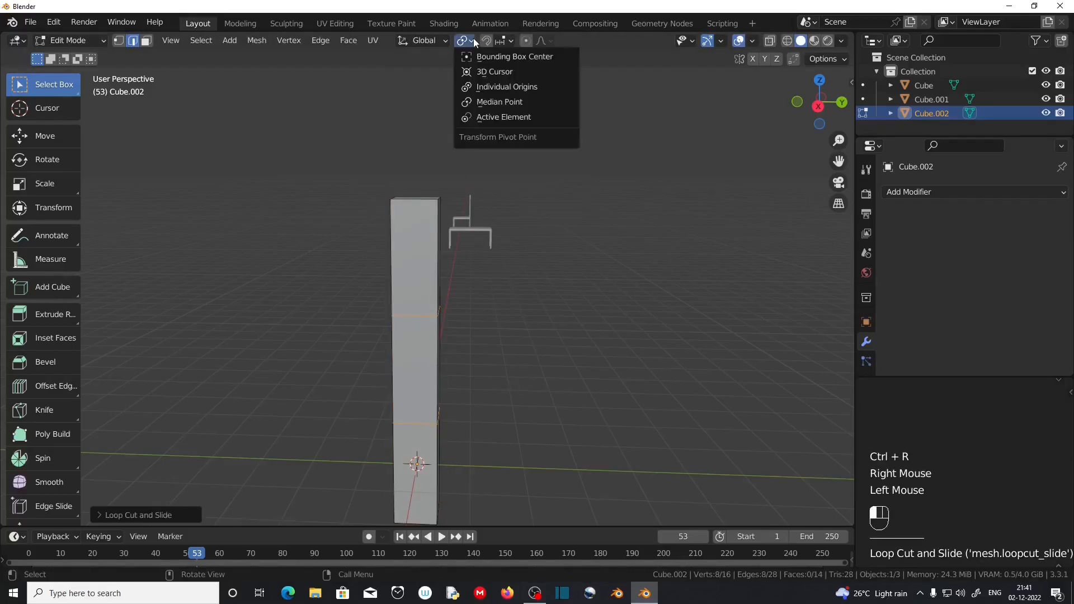
pyautogui.click(487, 103)
pyautogui.press('s')
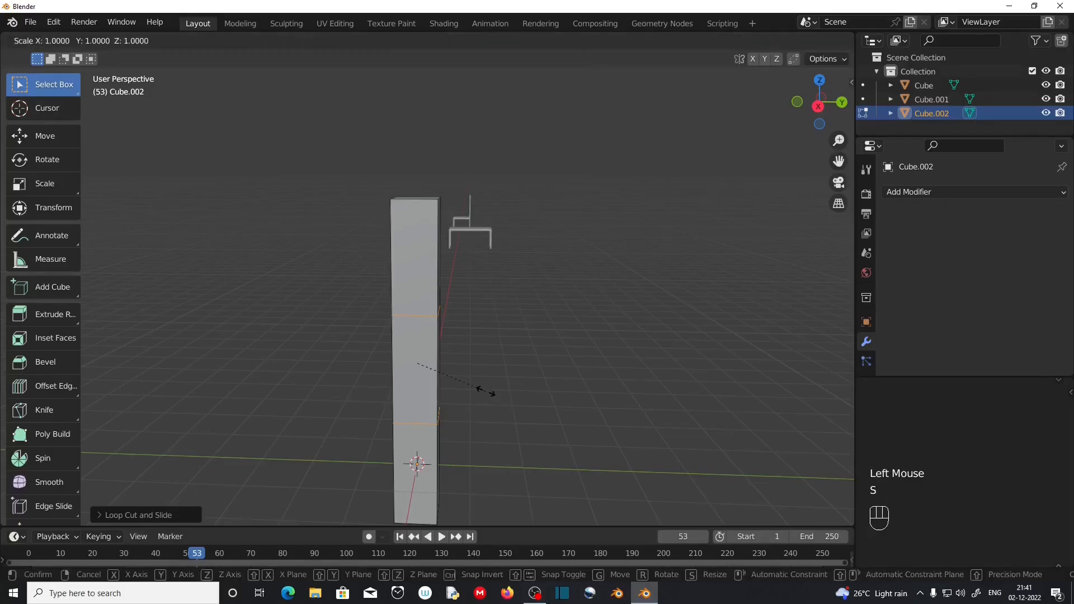
pyautogui.press('z')
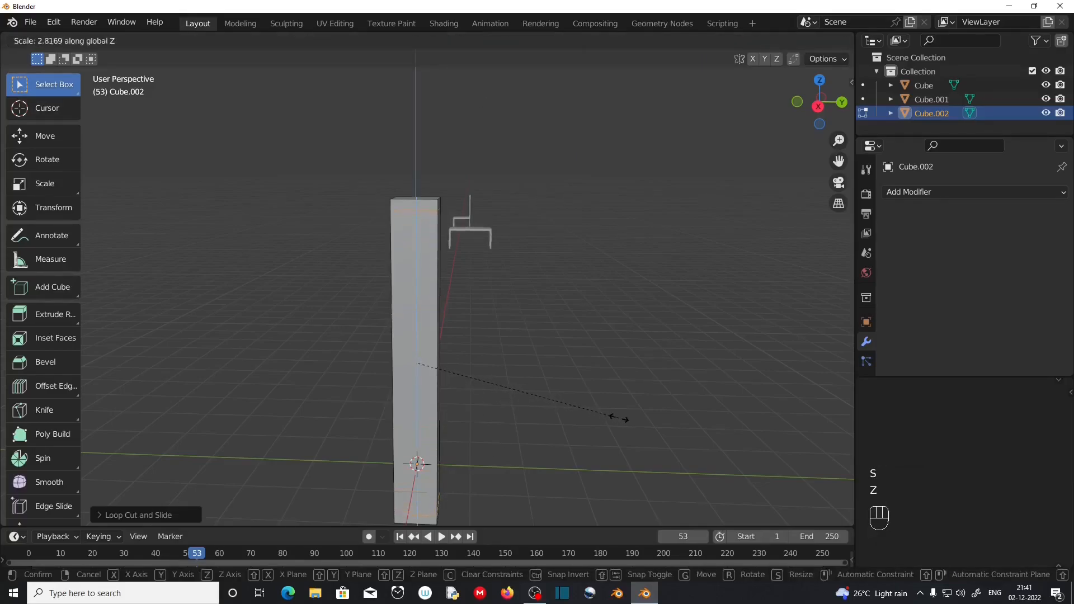
pyautogui.click(619, 418)
# Add two more horizontal loop cuts to the column's middle section and scale them along Z until they sit just inside the end loops
pyautogui.hotkey('ctrl', 'r')
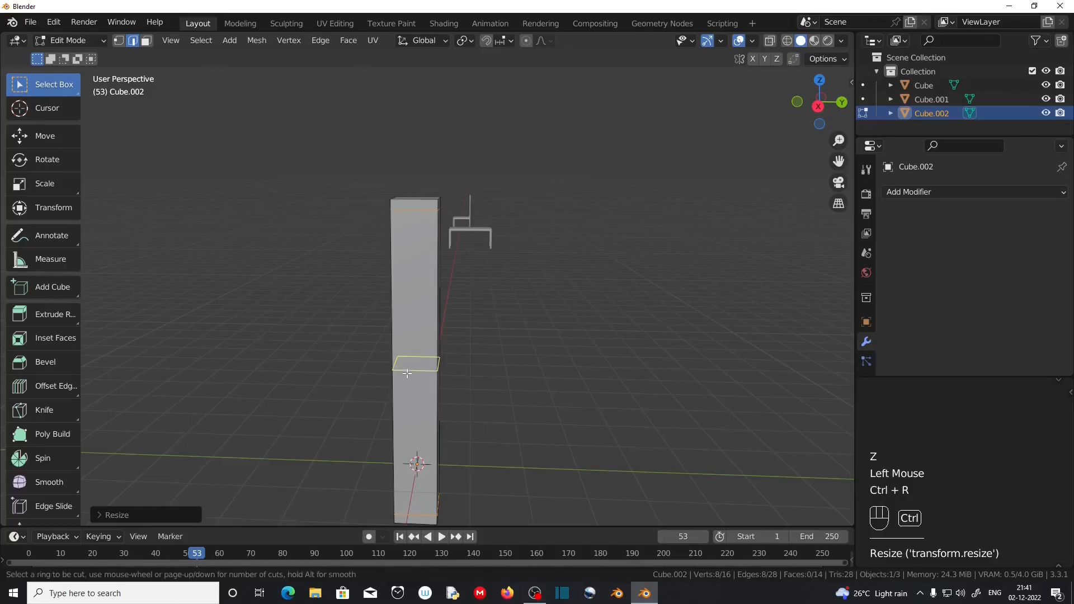
pyautogui.scroll(1, 407, 374)
pyautogui.rightClick(407, 373)
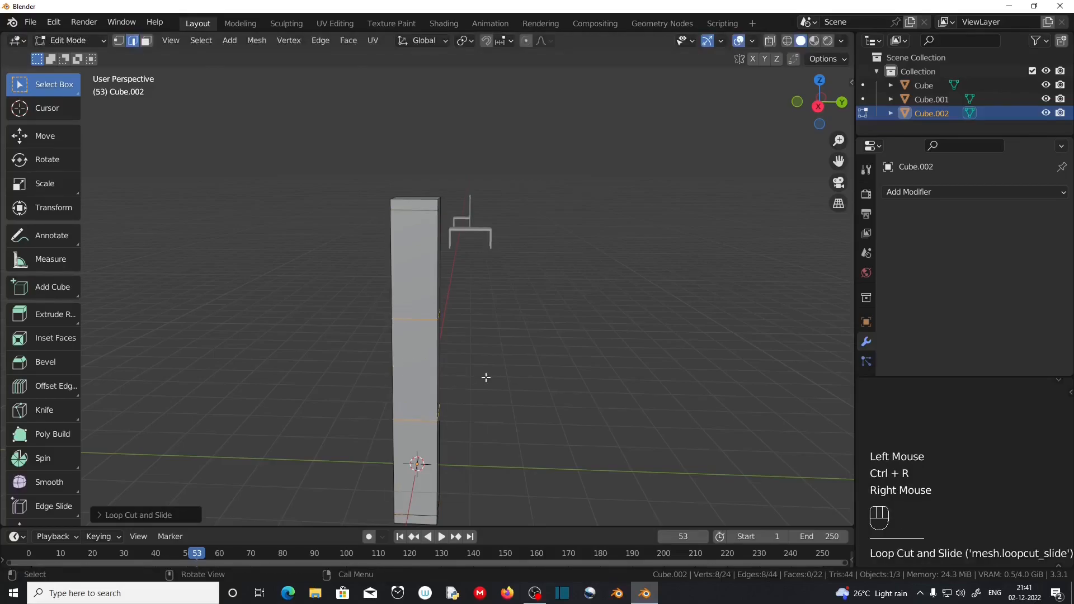
pyautogui.press('s')
pyautogui.press('z')
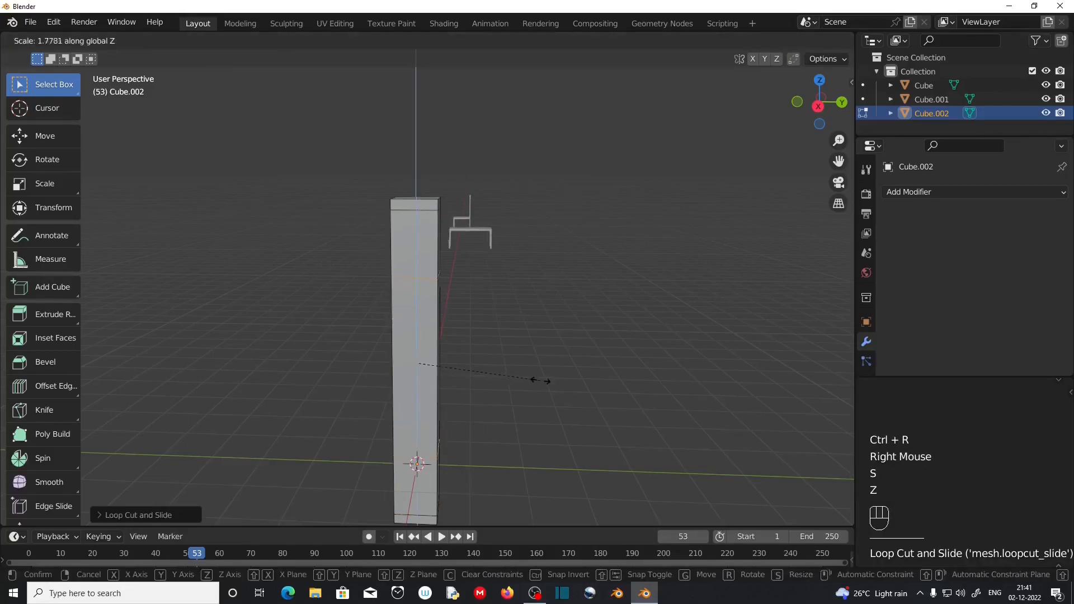
pyautogui.click(618, 386)
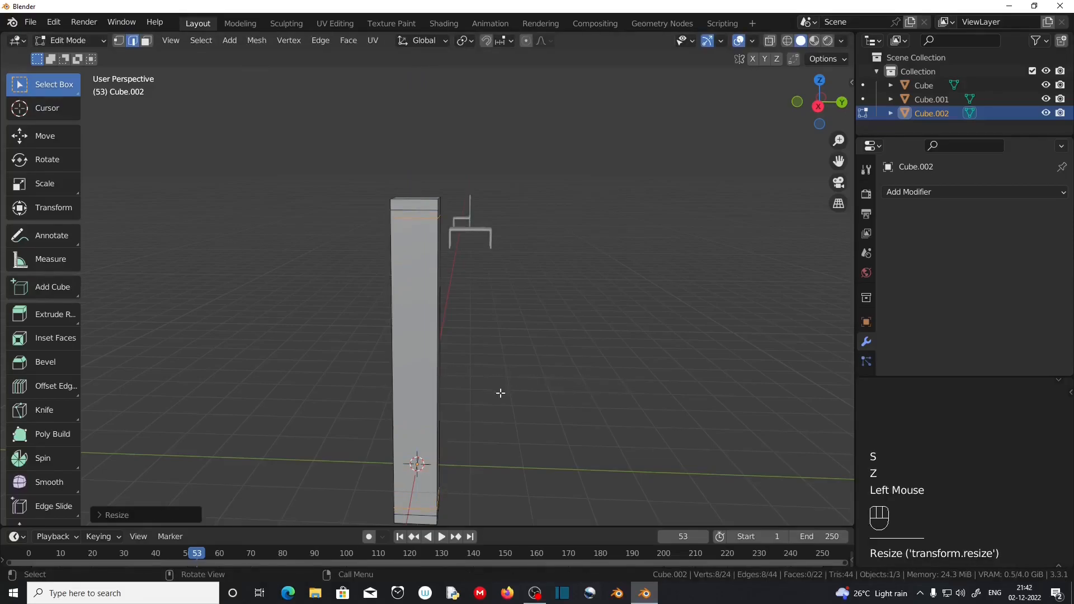
# Scale the two inner loops to about 0.7 in X and Y, narrowing the shaft between a flared capital and base
pyautogui.scroll(1, 500, 395)
pyautogui.press('s')
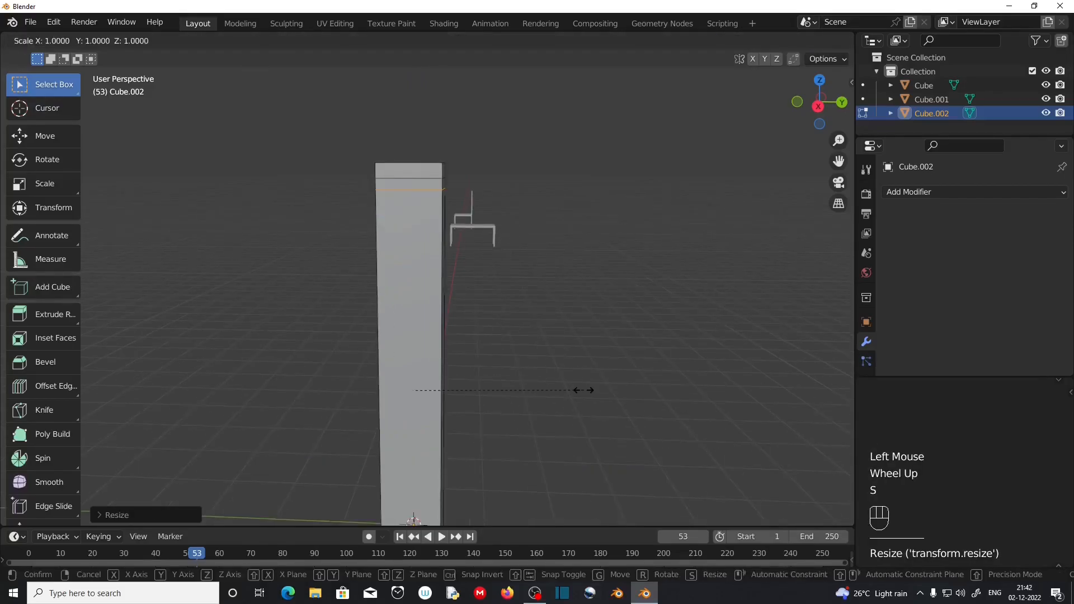
pyautogui.hotkey('shift', 'z')
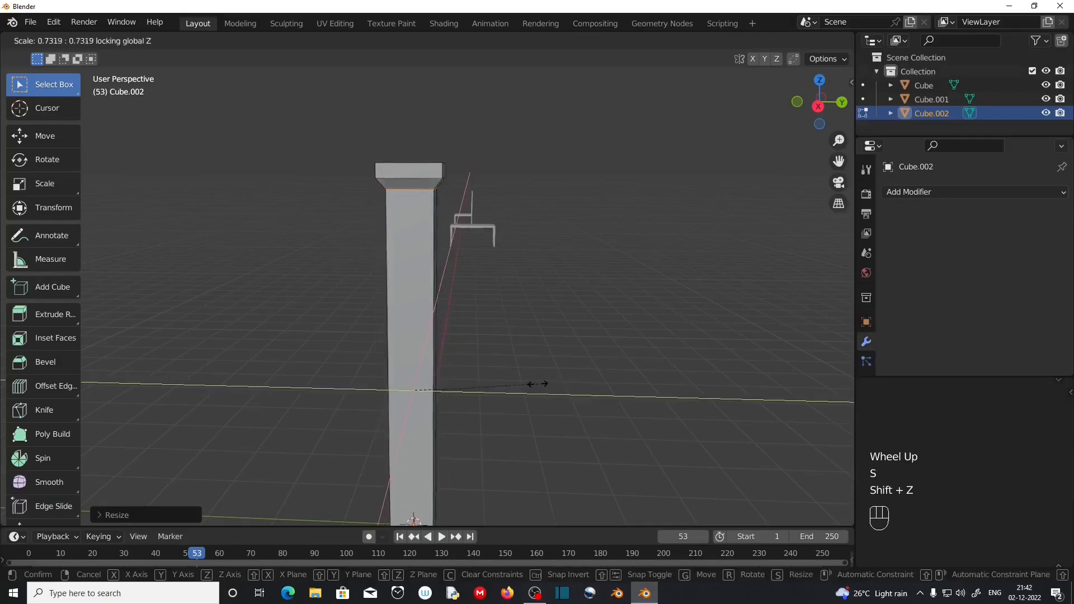
pyautogui.click(529, 383)
pyautogui.scroll(1, 515, 386)
pyautogui.moveTo(515, 386); pyautogui.dragTo(431, 291, button='middle')
pyautogui.scroll(-2, 430, 291)
# Add two horizontal loop cuts to the column's shaft and spread them apart by scaling about 1.9 along Z
pyautogui.press('ctrl')
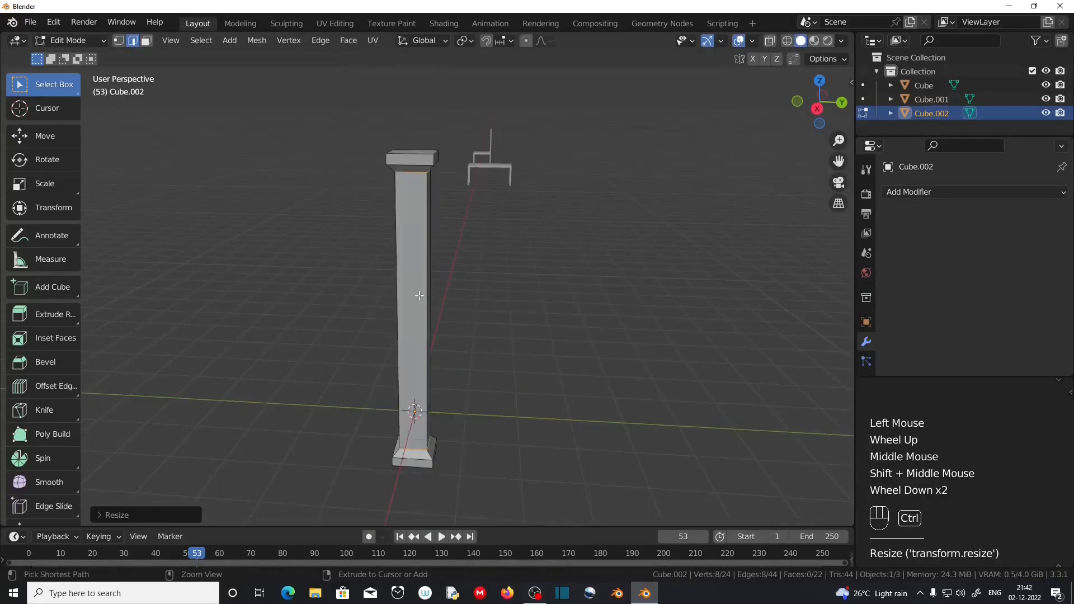
pyautogui.hotkey('ctrl', 'r')
pyautogui.scroll(1, 420, 296)
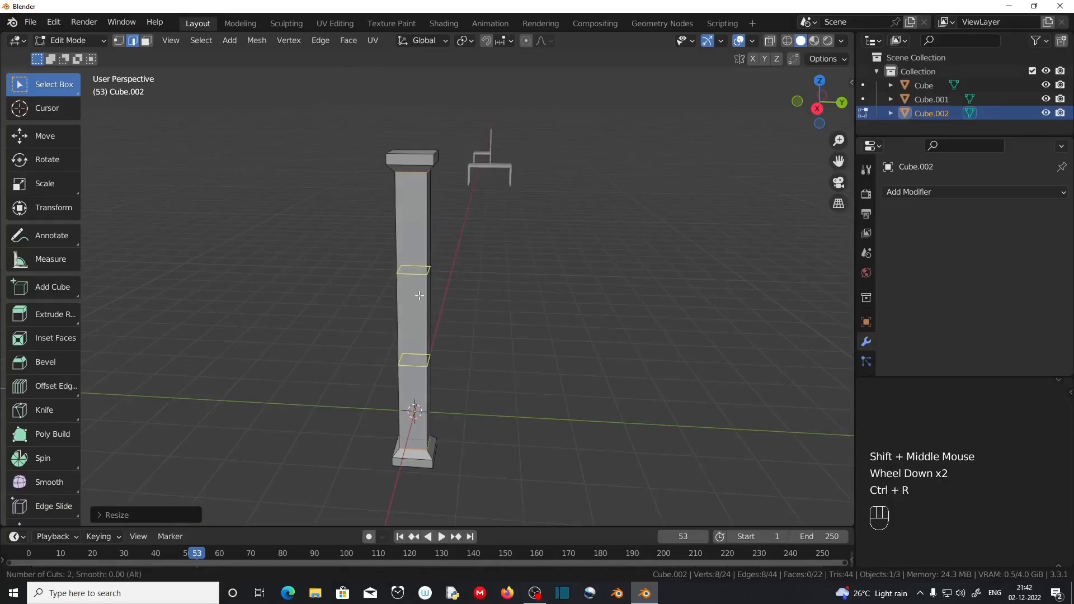
pyautogui.rightClick(419, 295)
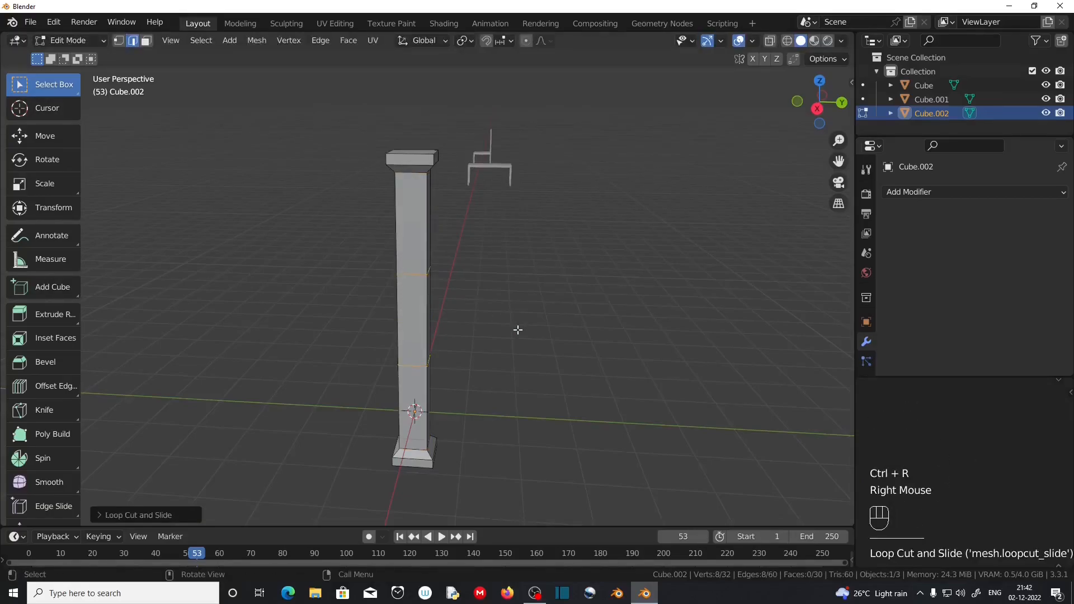
pyautogui.press('s')
pyautogui.press('z')
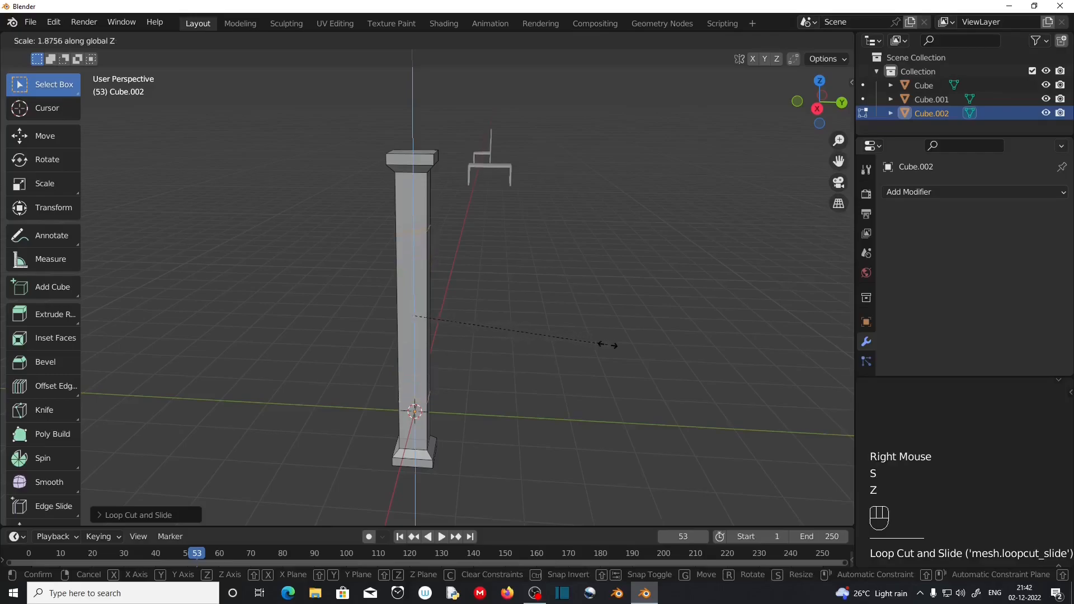
pyautogui.click(616, 354)
pyautogui.scroll(2, 187, 392)
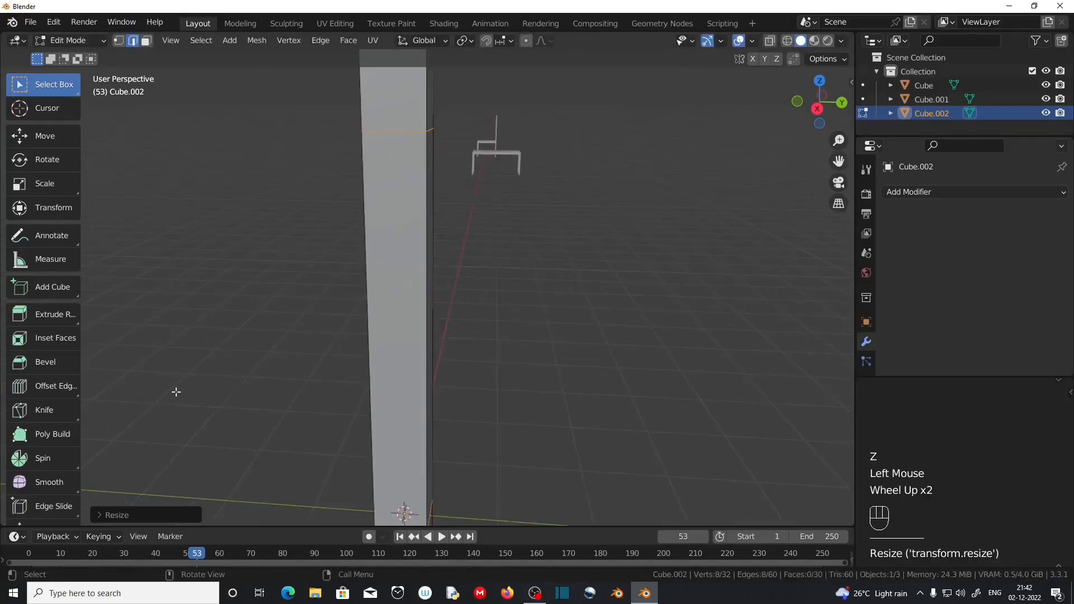
# Add parallel loops around the column's two shaft loops with Offset Edge Loop Cut, with Even enabled and a factor of about -0.75
pyautogui.click(75, 386)
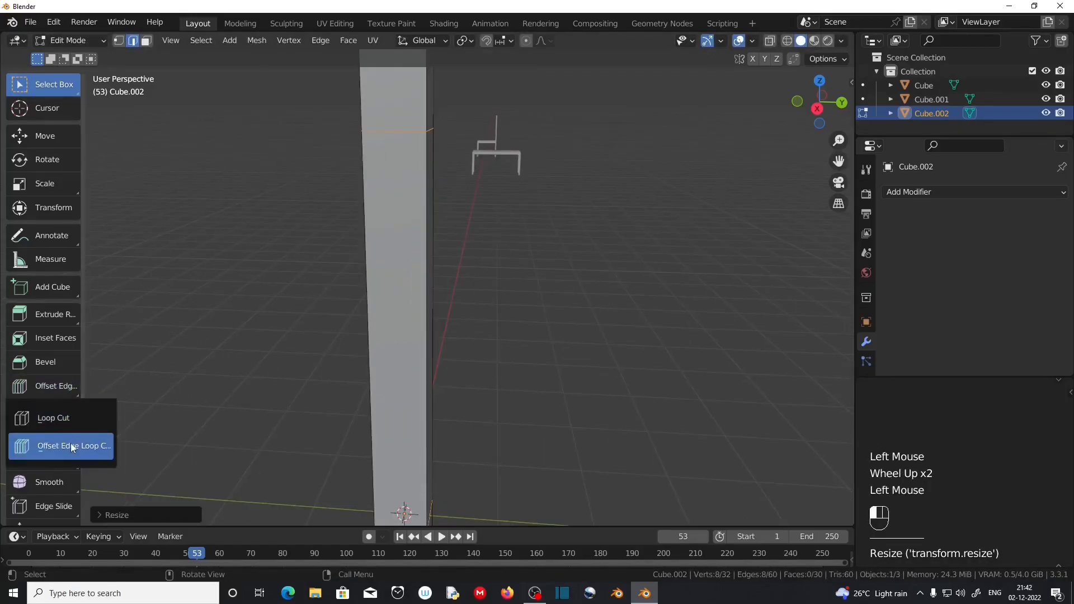
pyautogui.click(70, 443)
pyautogui.moveTo(412, 127); pyautogui.dragTo(413, 124)
pyautogui.click(101, 514)
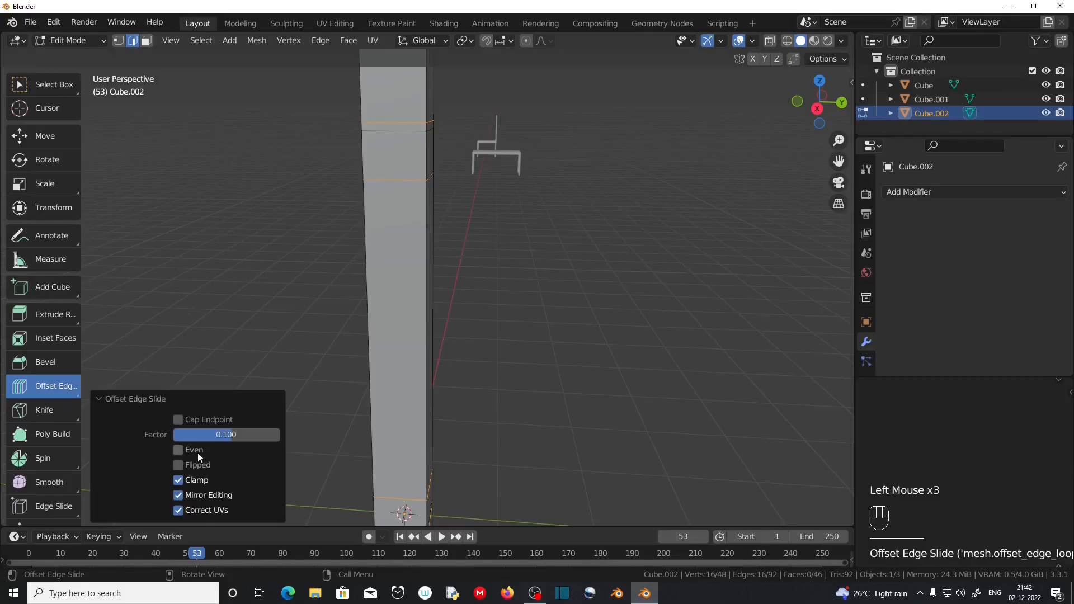
pyautogui.click(176, 450)
pyautogui.moveTo(235, 434); pyautogui.dragTo(181, 435)
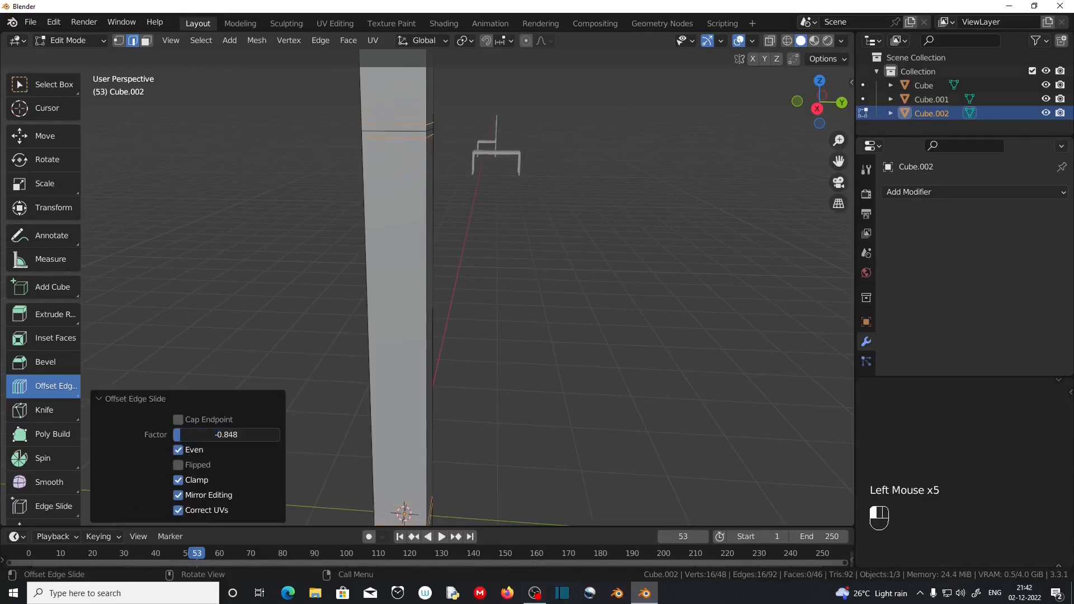
pyautogui.scroll(-1, 420, 219)
pyautogui.scroll(1, 421, 219)
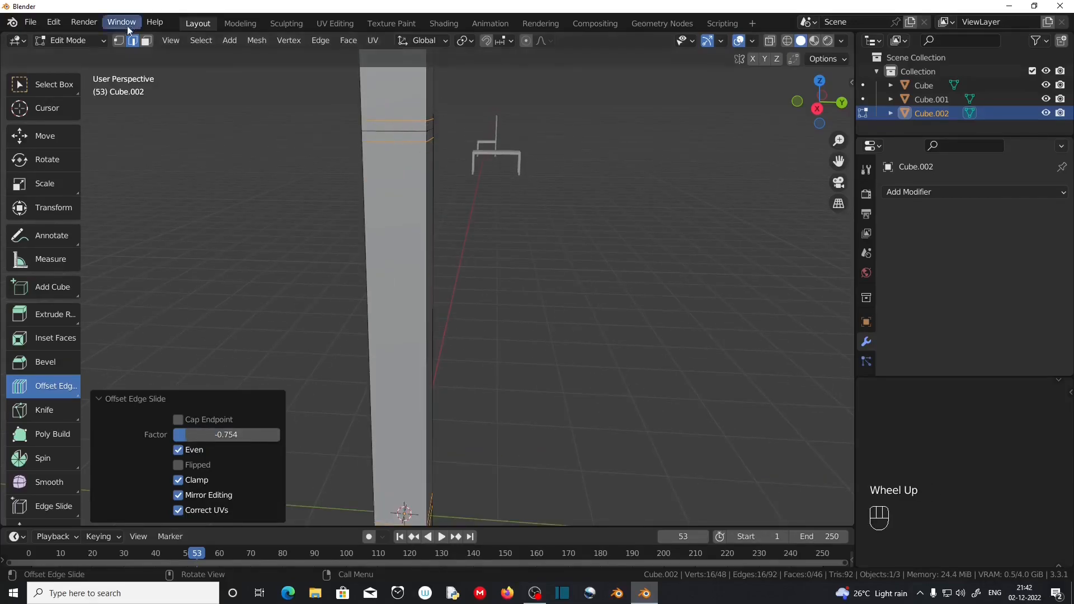
# In face mode, select a face loop of the upper narrow band and extend the selection to similar faces by Area
pyautogui.click(145, 42)
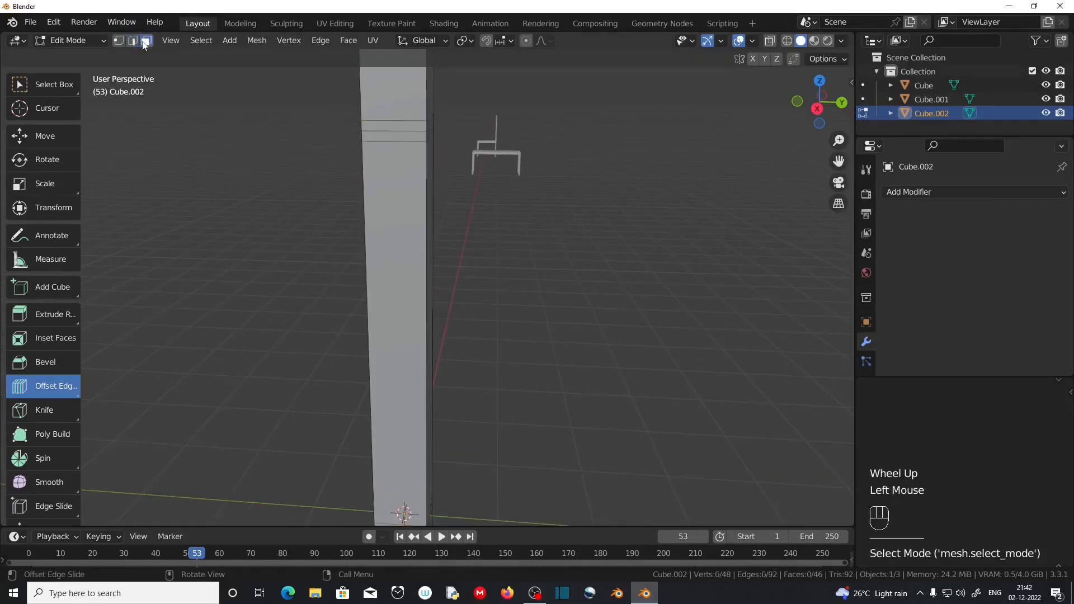
pyautogui.keyDown('alt'); pyautogui.click(426, 128); pyautogui.keyUp('alt')
pyautogui.keyDown('alt'); pyautogui.keyDown('shift'); pyautogui.click(394, 130); pyautogui.keyUp('shift'); pyautogui.keyUp('alt')
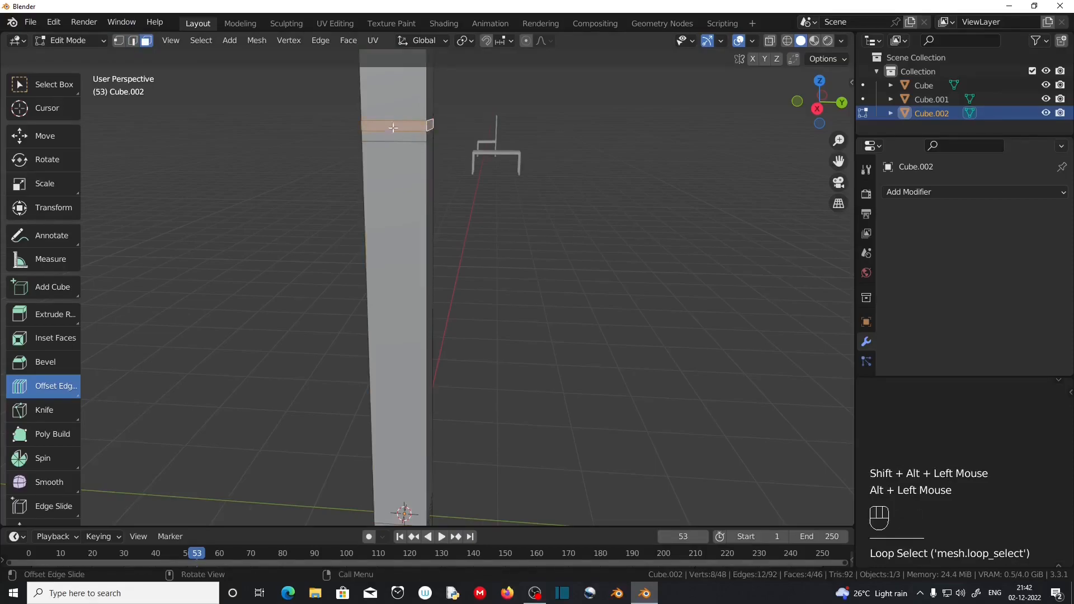
pyautogui.click(201, 40)
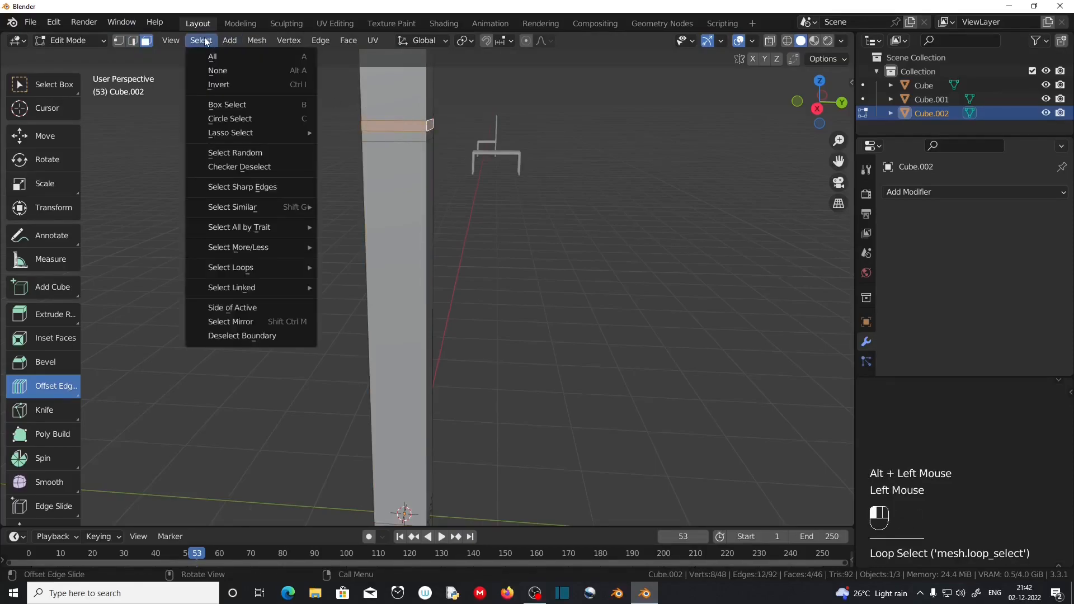
pyautogui.moveTo(267, 208)
pyautogui.click(366, 221)
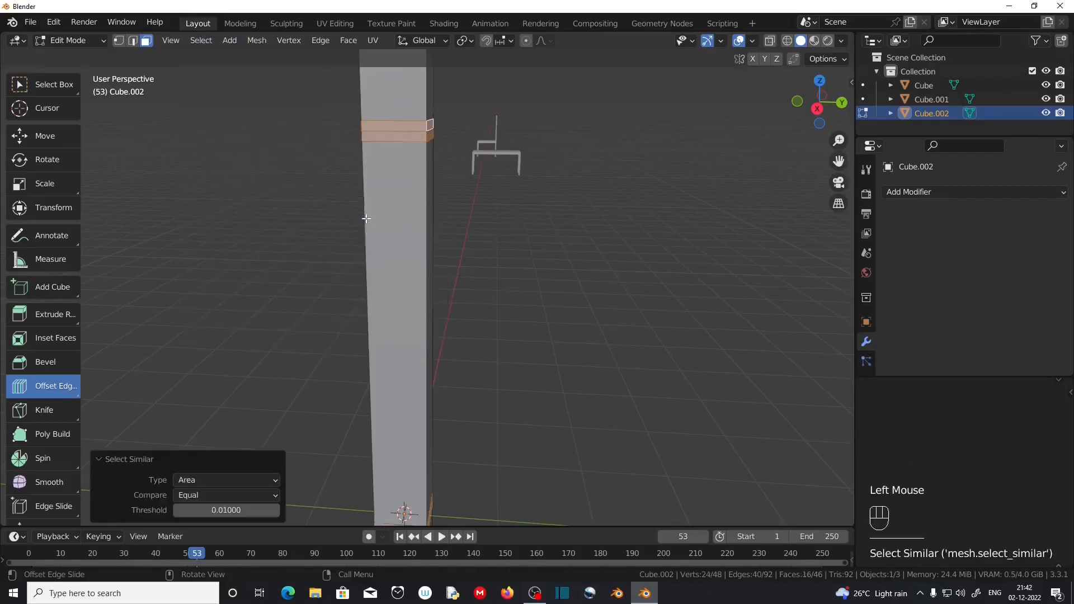
pyautogui.scroll(-3, 430, 265)
pyautogui.scroll(2, 426, 426)
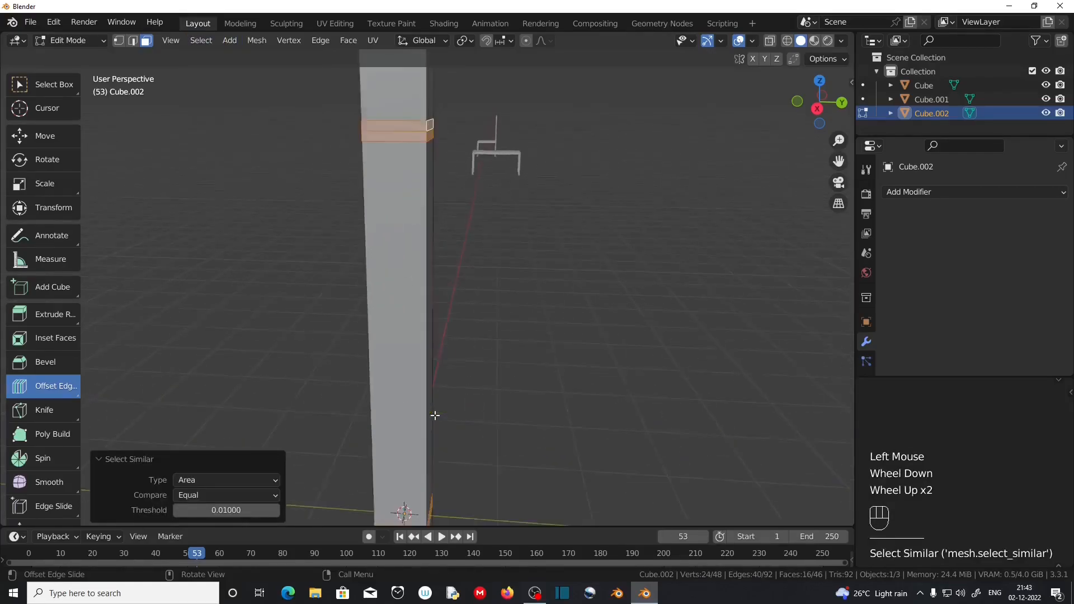
# Extrude the selected band faces and scale them outward to about 1.15 in X and Y only
pyautogui.press('e')
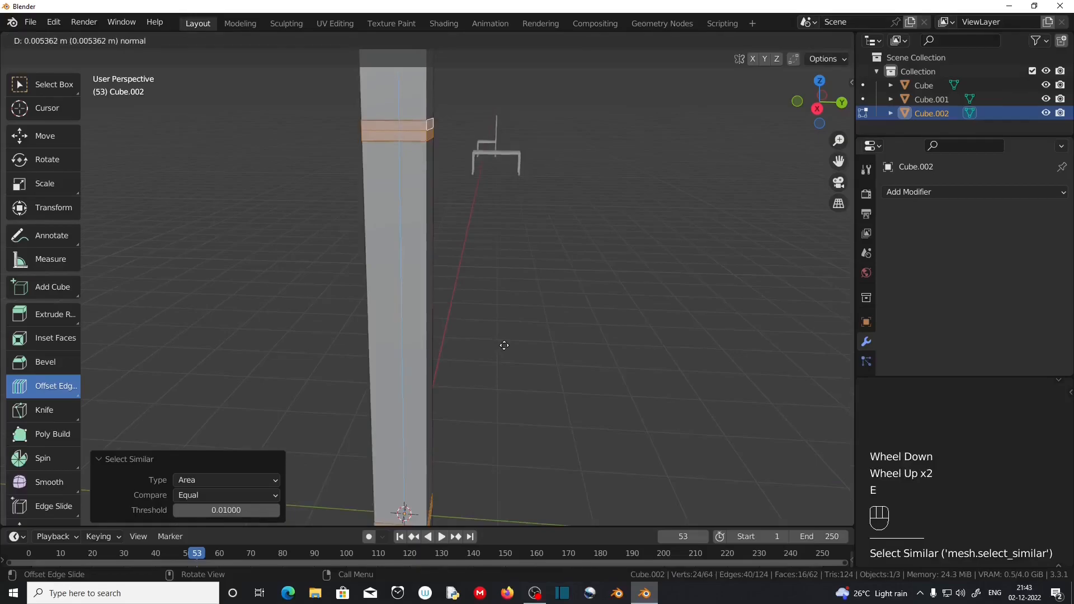
pyautogui.press('s')
pyautogui.press('shift')
pyautogui.hotkey('shift', 'z')
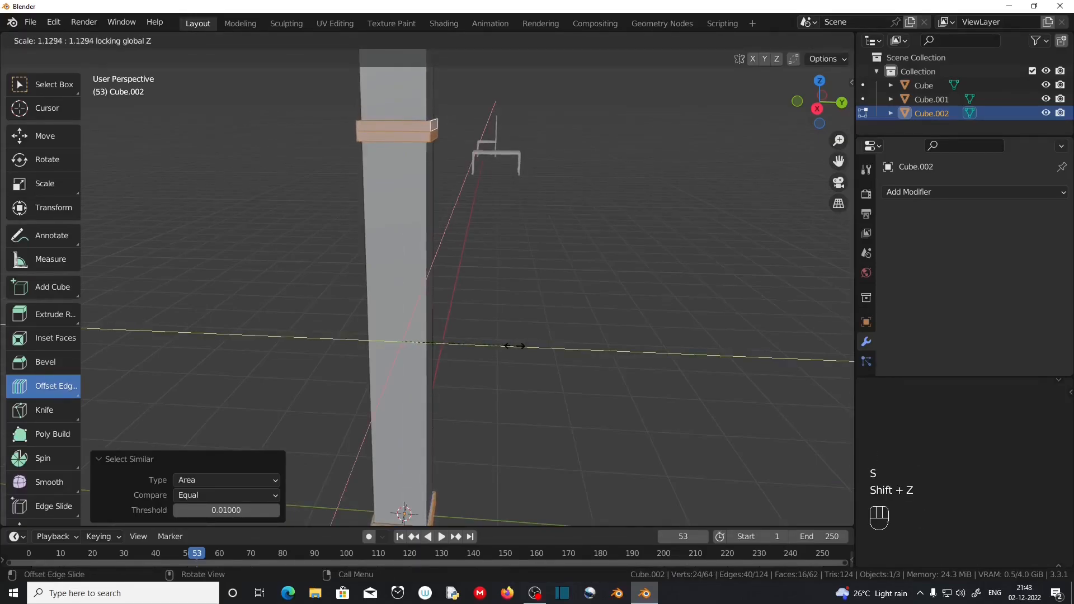
pyautogui.click(515, 345)
pyautogui.scroll(1, 212, 91)
pyautogui.scroll(-1, 213, 91)
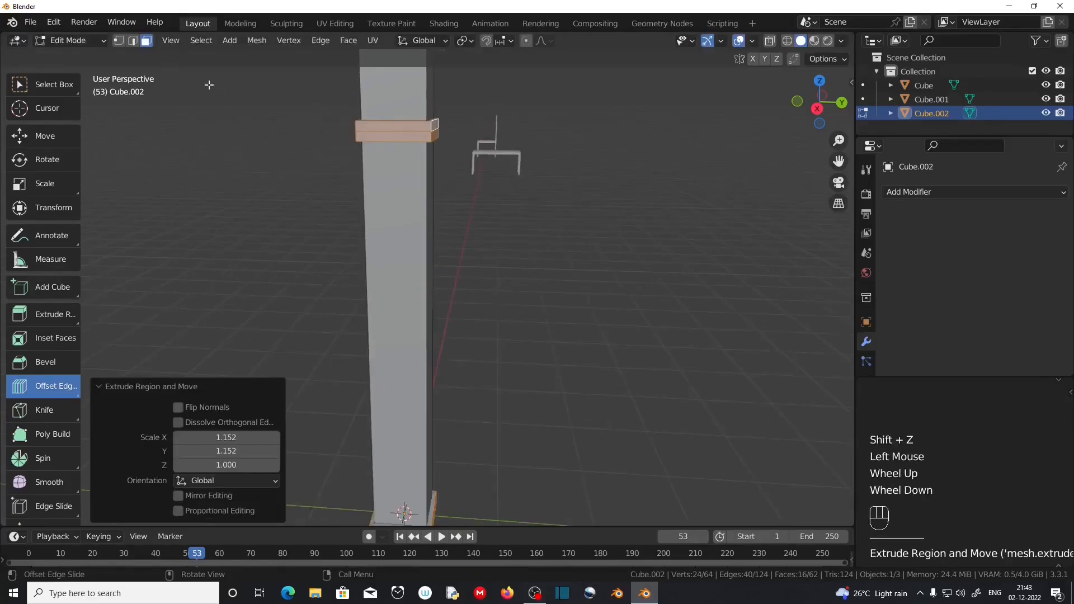
# Select the central edge loop of the upper and lower bands and scale both to about 1.09 in X and Y
pyautogui.click(133, 40)
pyautogui.keyDown('alt'); pyautogui.click(415, 133); pyautogui.keyUp('alt')
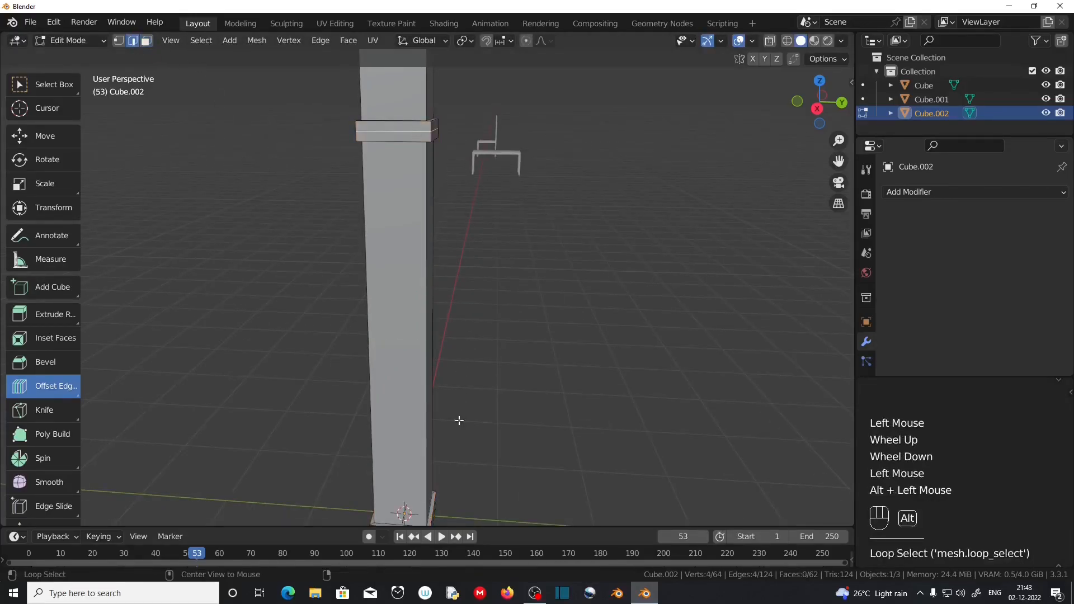
pyautogui.keyDown('shift'); pyautogui.moveTo(446, 465); pyautogui.dragTo(445, 368, button='middle'); pyautogui.keyUp('shift')
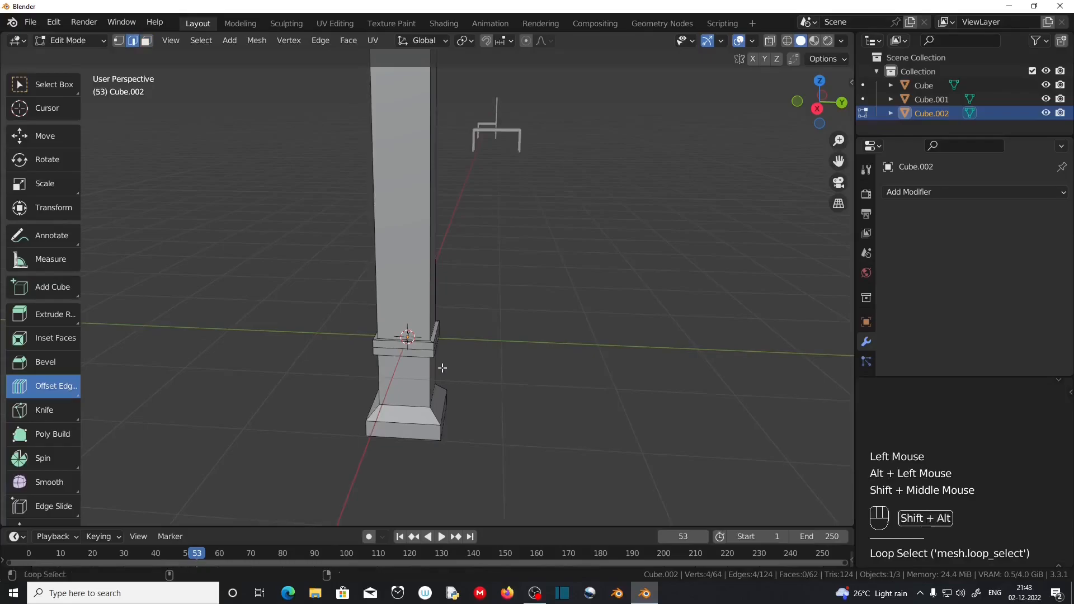
pyautogui.keyDown('alt'); pyautogui.keyDown('shift'); pyautogui.click(410, 355); pyautogui.keyUp('shift'); pyautogui.keyUp('alt')
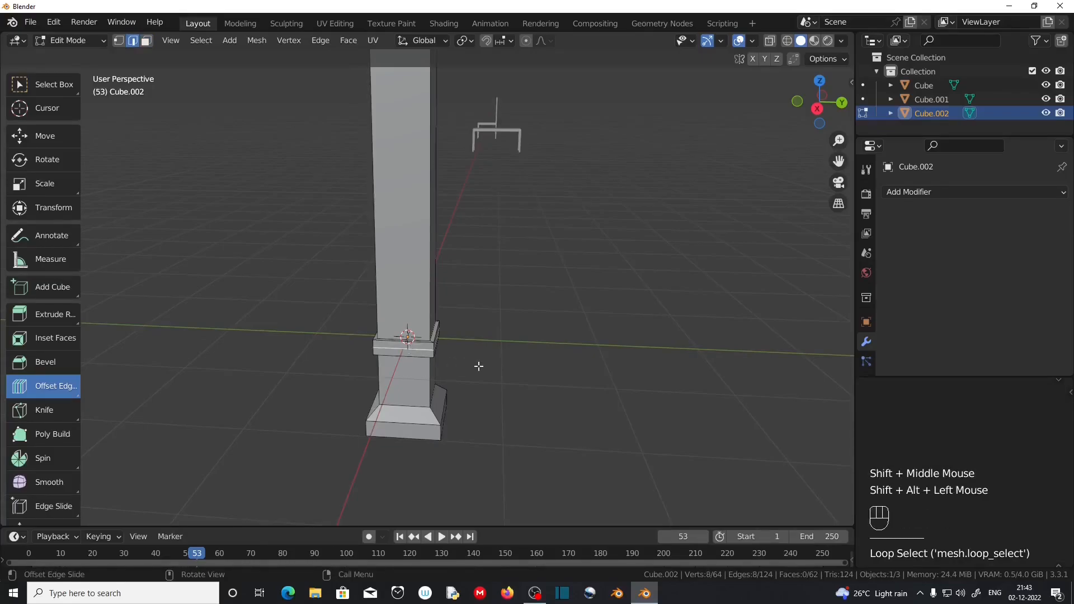
pyautogui.press('s')
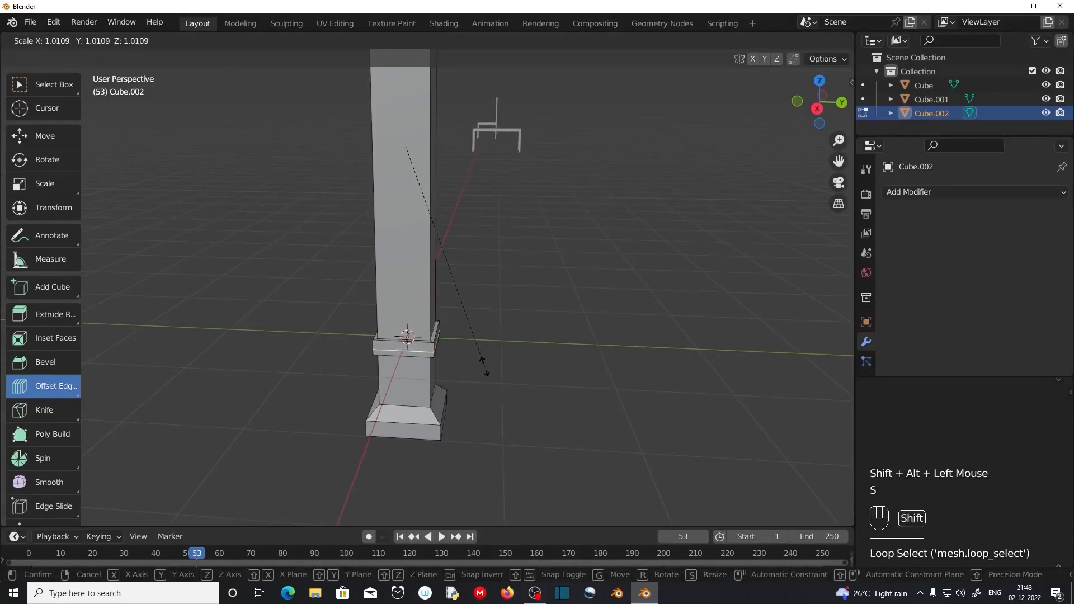
pyautogui.hotkey('shift', 'z')
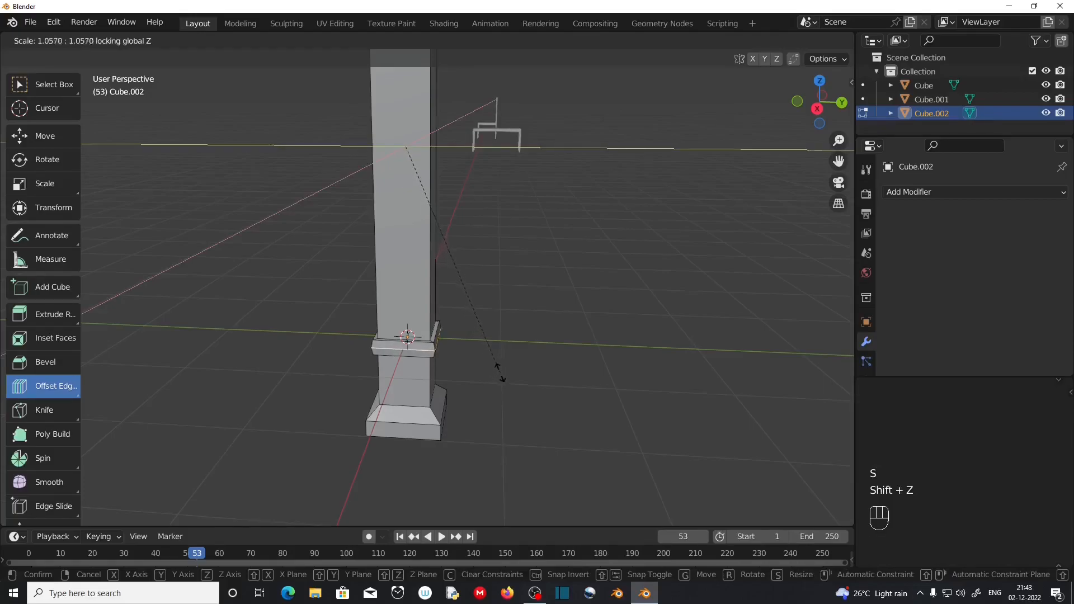
pyautogui.click(508, 384)
# Add two horizontal loop cuts to the middle of the shaft and bring them together by scaling about 0.43 along Z
pyautogui.scroll(-1, 455, 270)
pyautogui.keyDown('shift'); pyautogui.moveTo(456, 271); pyautogui.dragTo(450, 297, button='middle'); pyautogui.keyUp('shift')
pyautogui.scroll(2, 448, 299)
pyautogui.hotkey('ctrl', 'r')
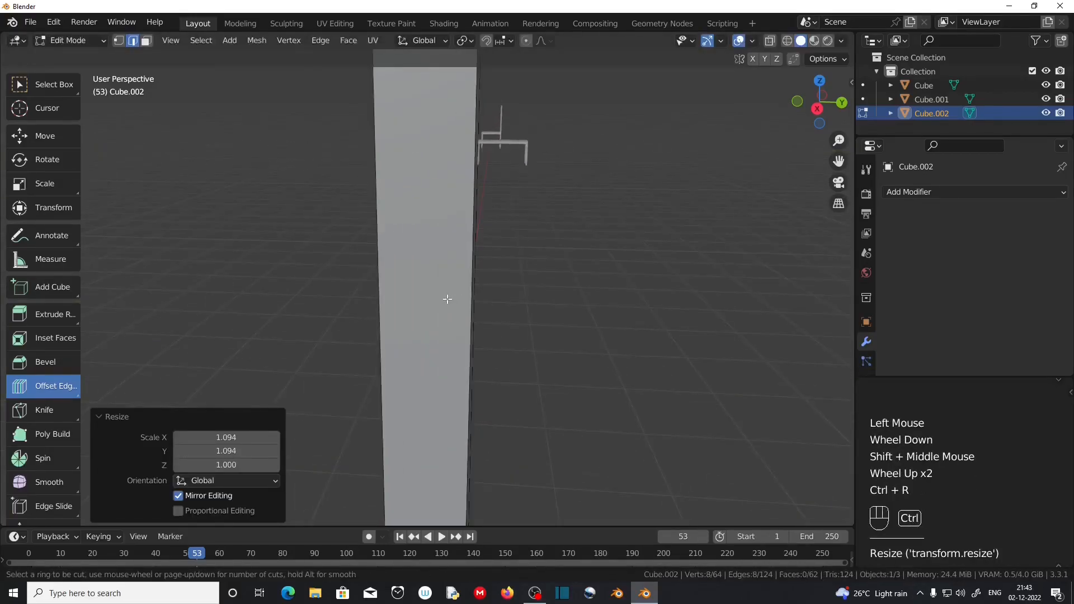
pyautogui.scroll(1, 472, 299)
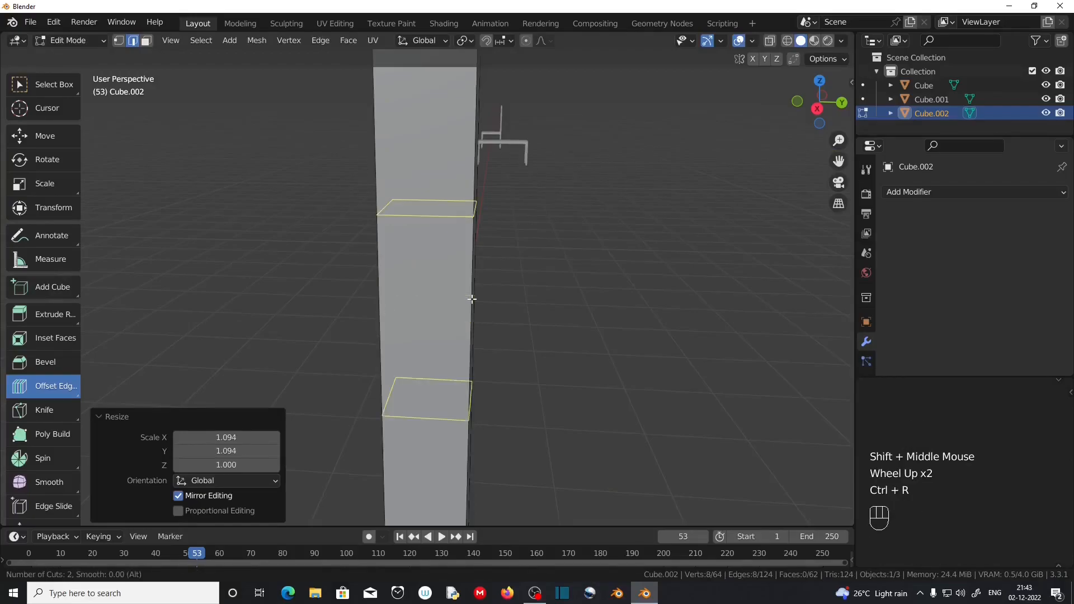
pyautogui.rightClick(471, 299)
pyautogui.press('s')
pyautogui.press('z')
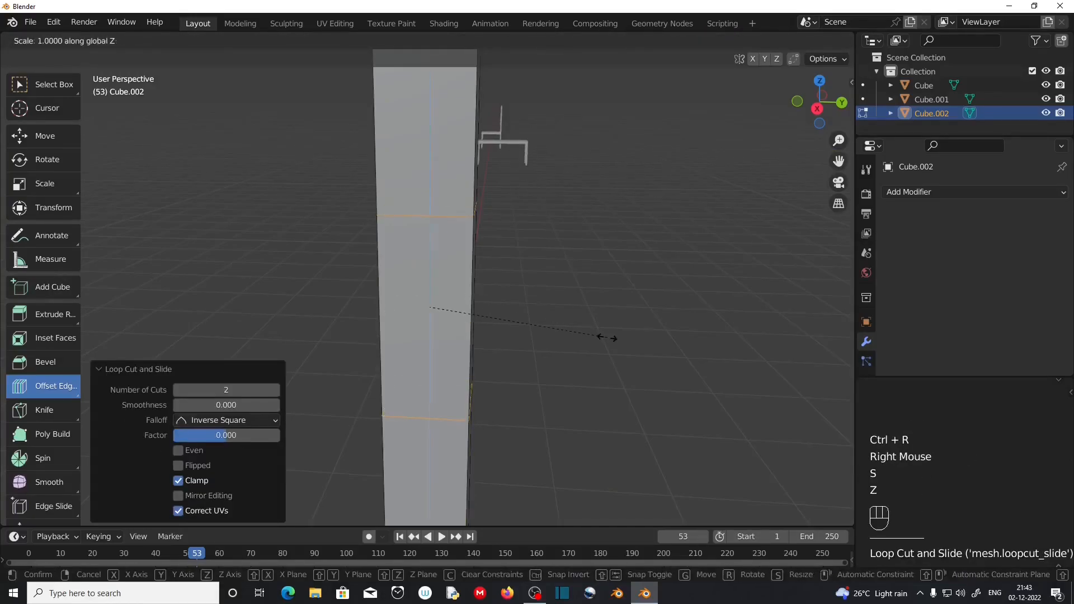
pyautogui.click(506, 317)
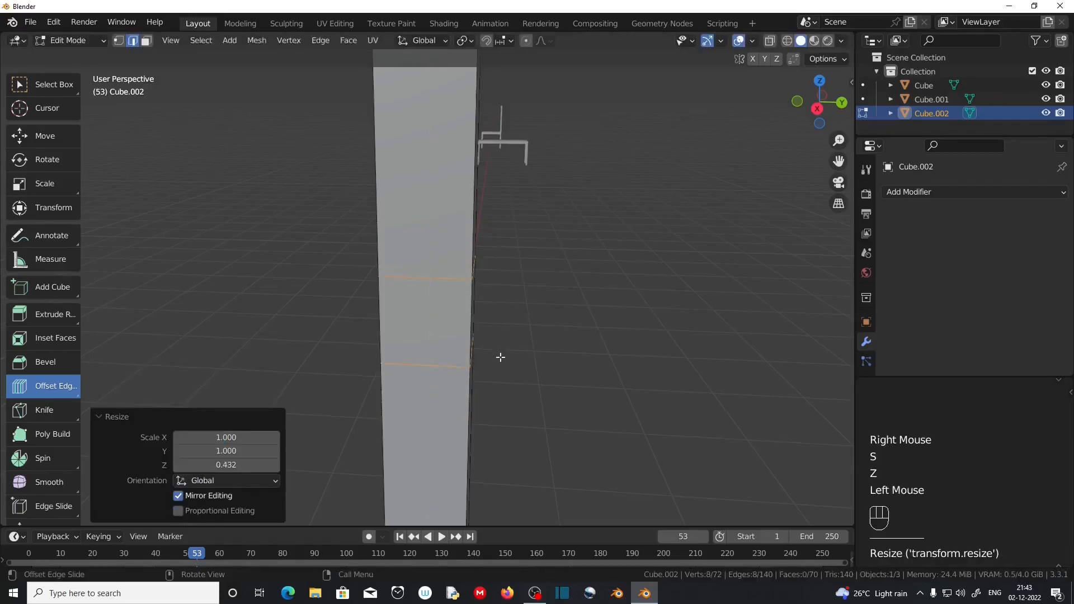
# Offset the two middle loops with Offset Edge Loop Cut, with Even enabled and a factor of about -0.77
pyautogui.hotkey('ctrl', 'r')
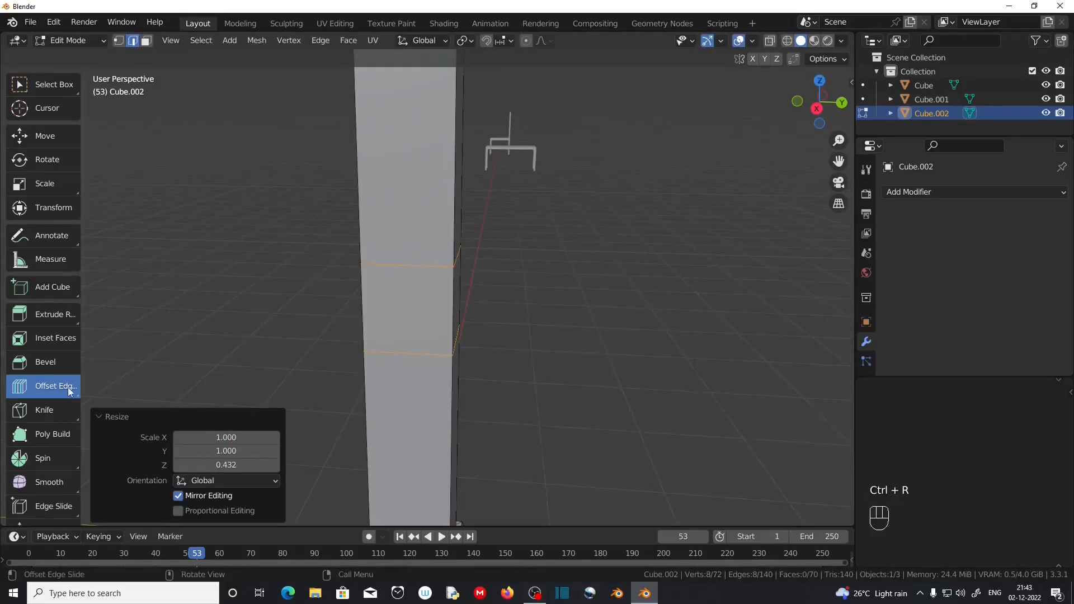
pyautogui.click(432, 264)
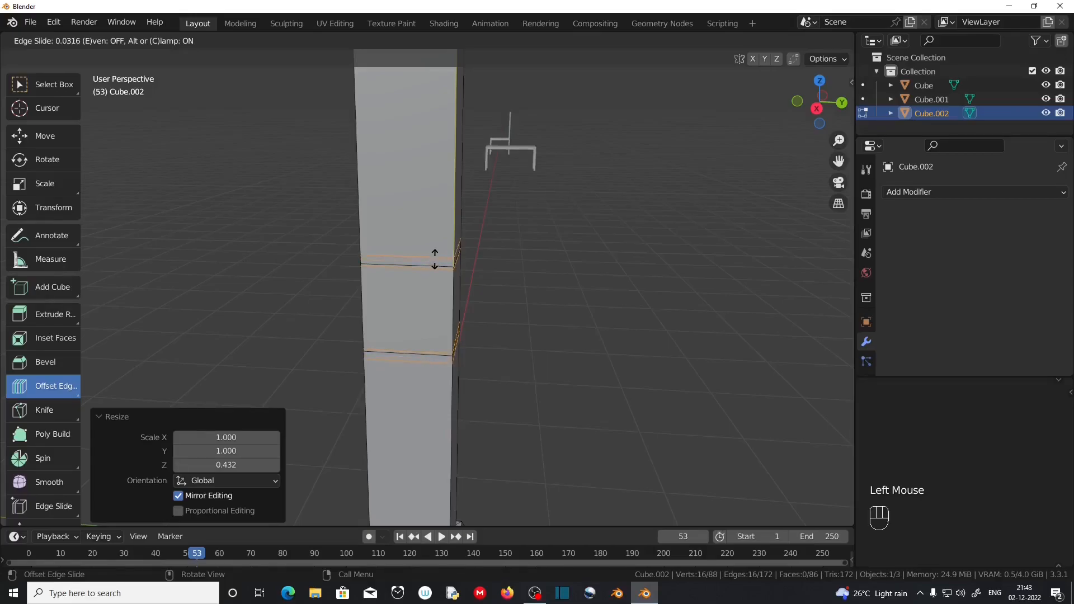
pyautogui.click(435, 257)
pyautogui.click(186, 451)
pyautogui.moveTo(226, 435); pyautogui.dragTo(184, 435)
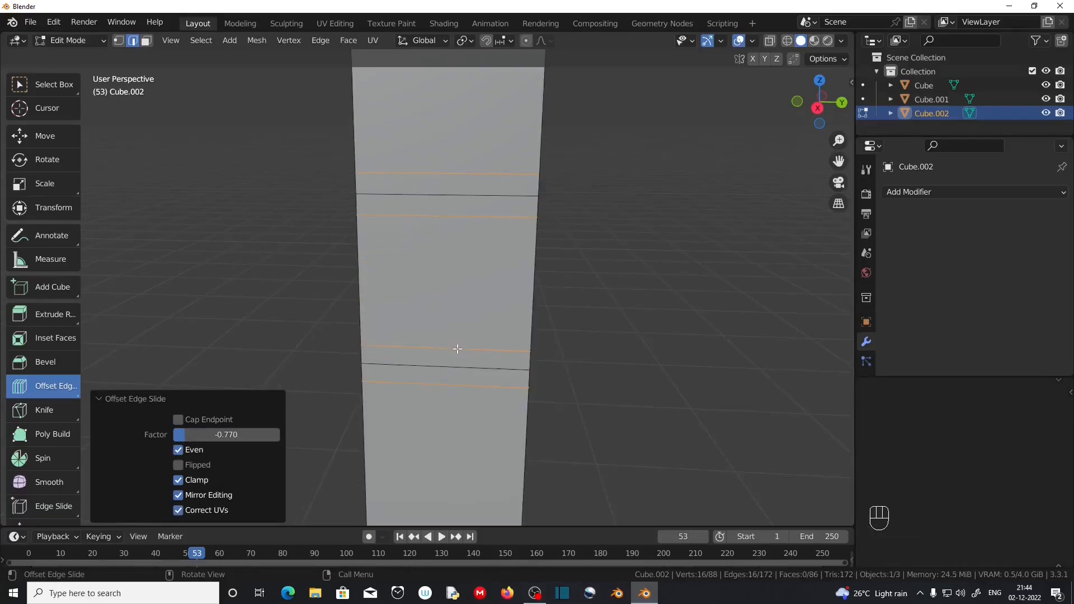
# Dissolve the two inner offset loops in the shaft's middle section
pyautogui.keyDown('alt'); pyautogui.click(457, 350); pyautogui.keyUp('alt')
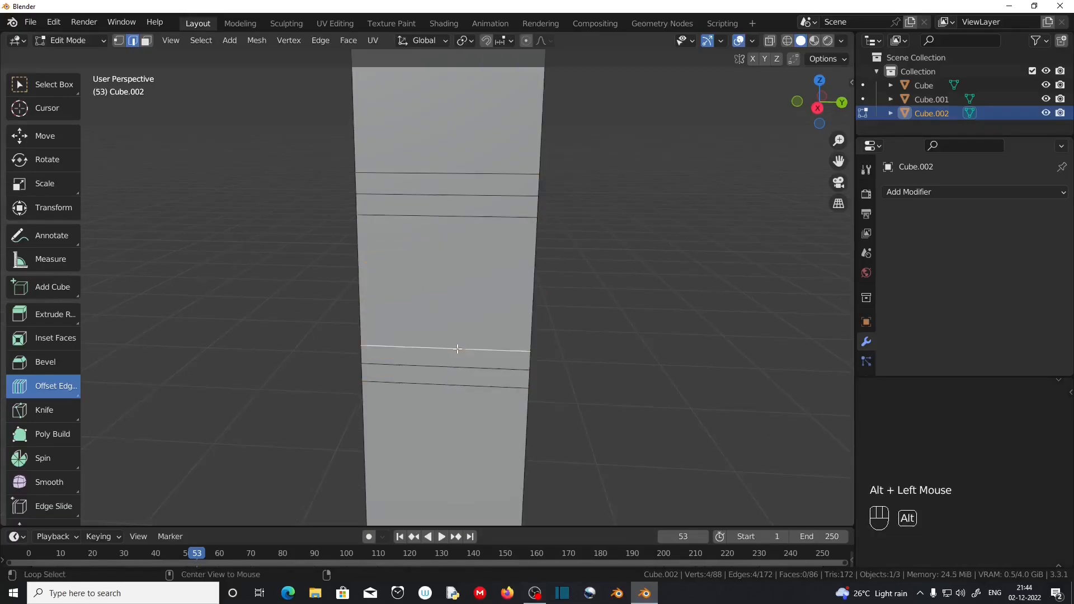
pyautogui.keyDown('alt'); pyautogui.keyDown('shift'); pyautogui.click(448, 219); pyautogui.keyUp('shift'); pyautogui.keyUp('alt')
pyautogui.press('x')
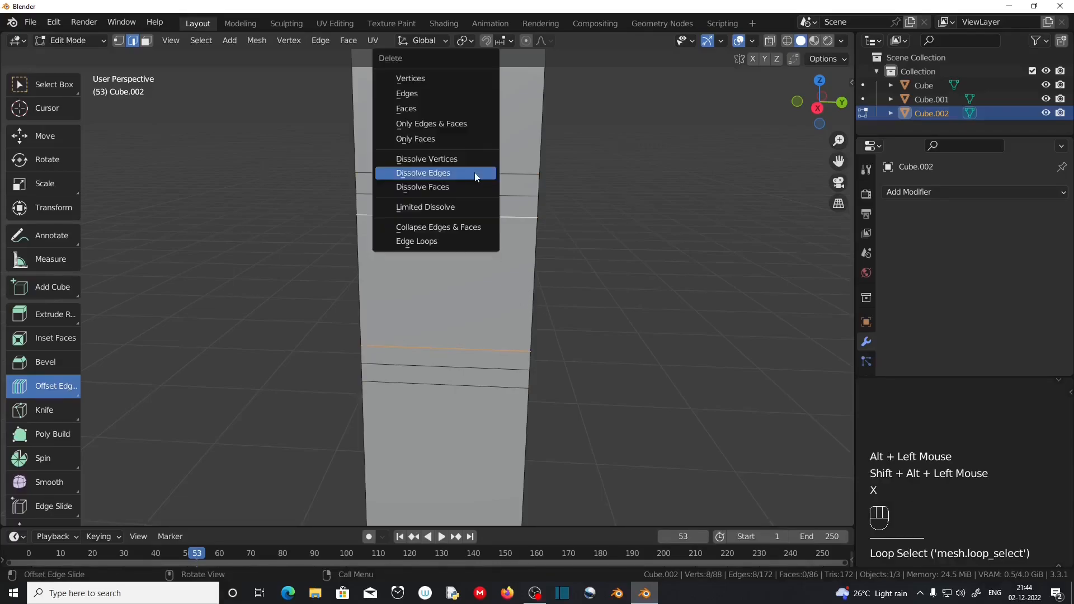
pyautogui.click(474, 172)
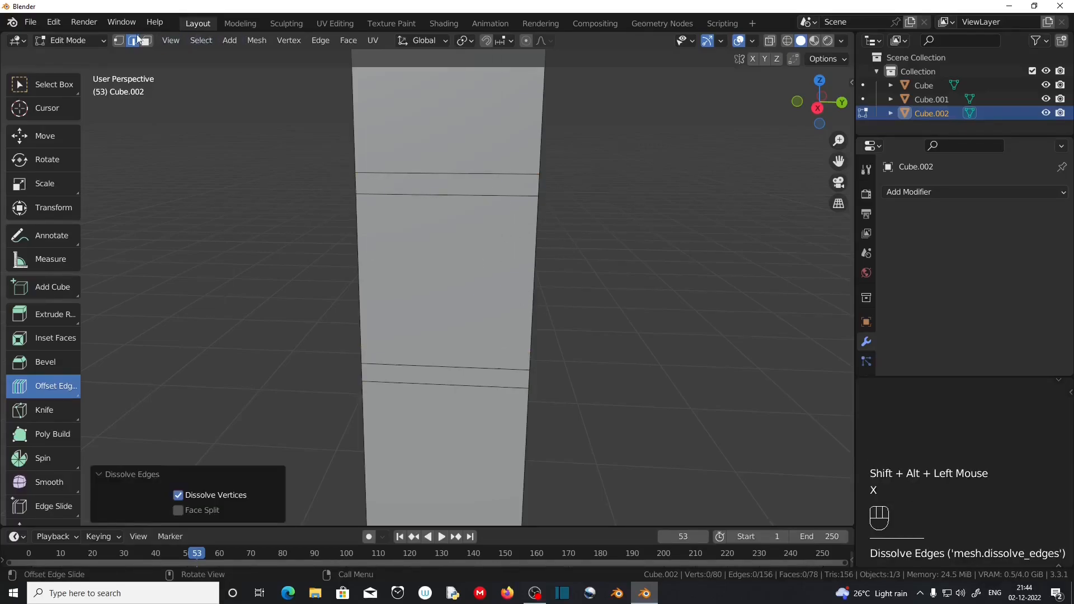
# Select the face loop of the shaft's middle section and scale it to about 1.14 in X and Y to form a raised block
pyautogui.click(146, 40)
pyautogui.keyDown('alt'); pyautogui.click(535, 240); pyautogui.keyUp('alt')
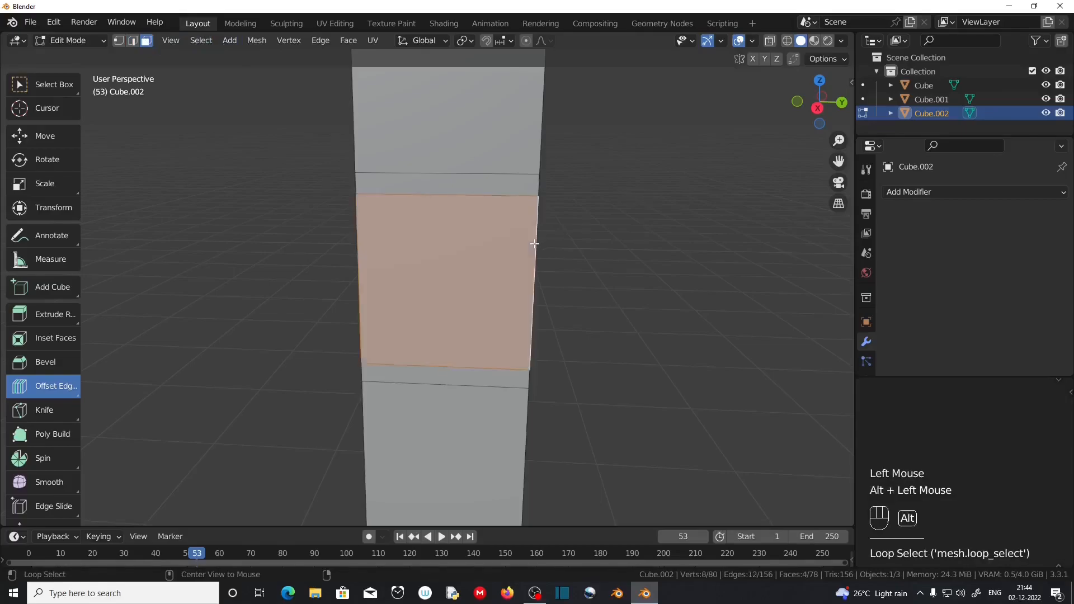
pyautogui.scroll(-2, 541, 311)
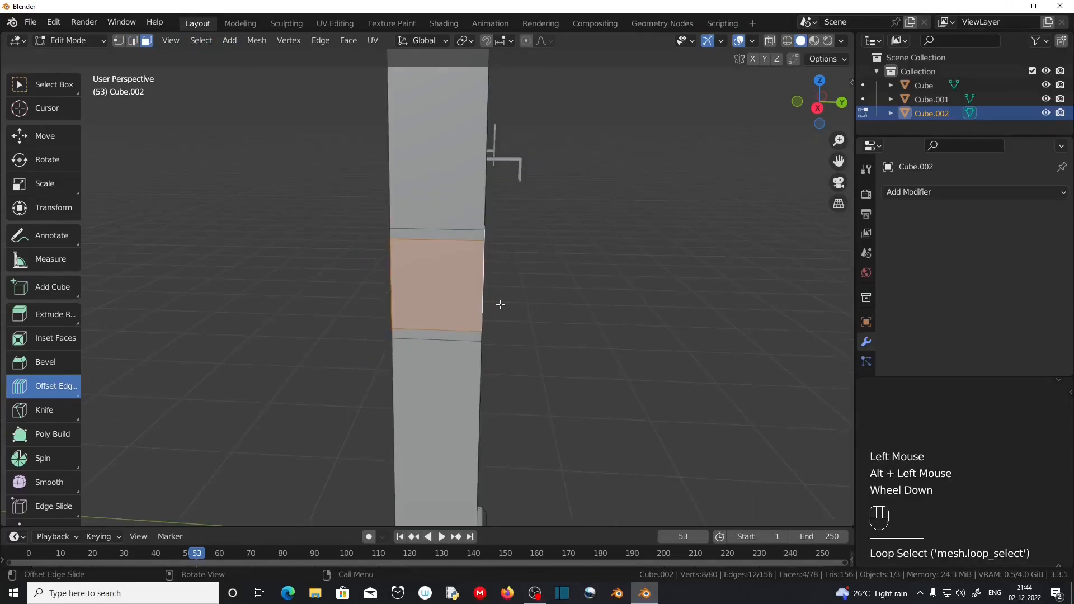
pyautogui.press('s')
pyautogui.hotkey('shift', 'z')
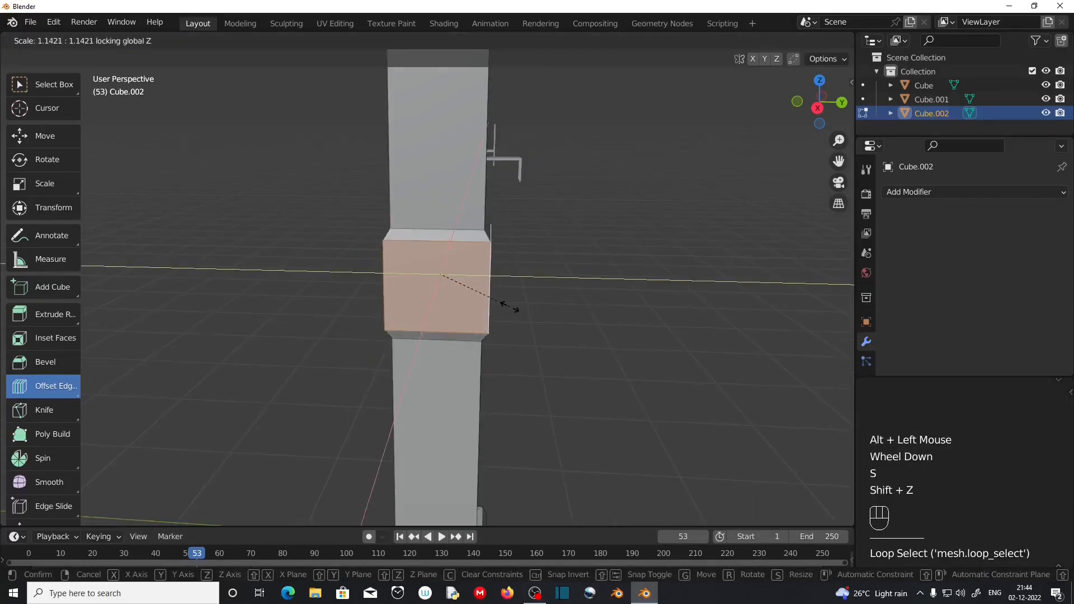
pyautogui.click(511, 309)
# Select the column's top and bottom faces and scale them to about 1.15 in X and Y, flaring both ends
pyautogui.scroll(-2, 483, 321)
pyautogui.moveTo(483, 321); pyautogui.dragTo(583, 376, button='middle')
pyautogui.scroll(2, 451, 324)
pyautogui.click(583, 377)
pyautogui.click(147, 42)
pyautogui.click(560, 239)
pyautogui.moveTo(557, 314); pyautogui.dragTo(566, 324, button='middle')
pyautogui.click(42, 86)
pyautogui.click(596, 216)
pyautogui.moveTo(596, 216); pyautogui.dragTo(571, 319, button='middle')
pyautogui.keyDown('shift'); pyautogui.click(540, 246); pyautogui.keyUp('shift')
pyautogui.press('s')
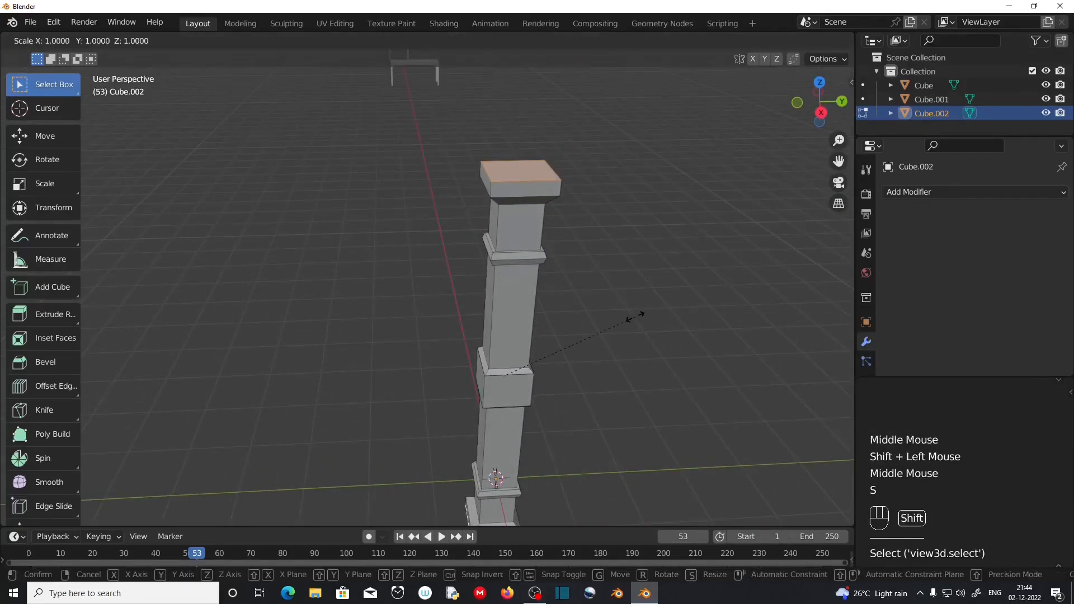
pyautogui.hotkey('shift', 'z')
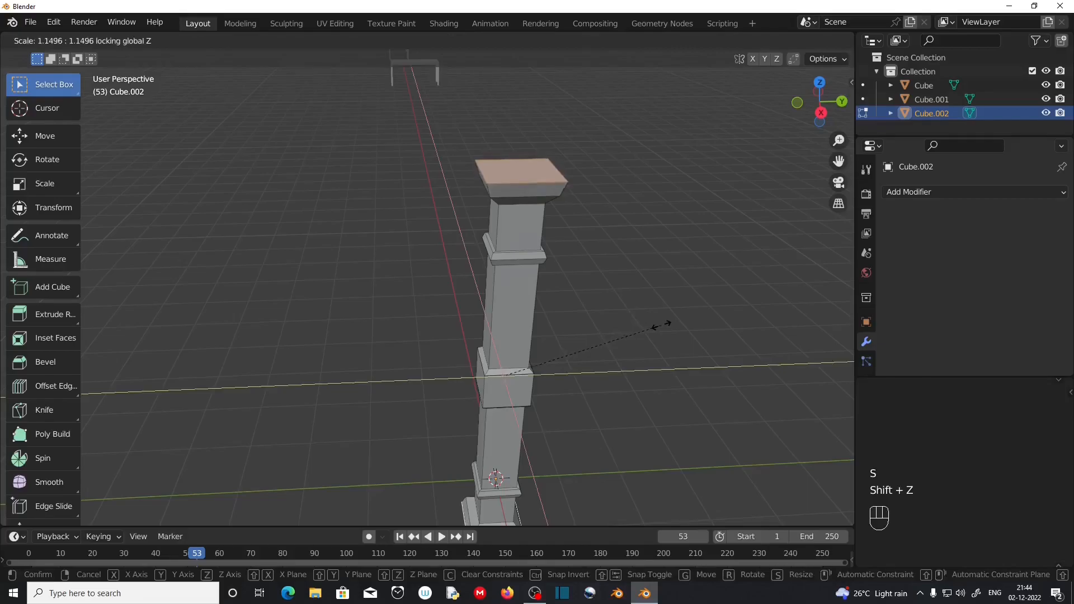
pyautogui.click(652, 324)
# Return to Object Mode and move the finished column along negative X, away from the origin, to stand near the table and chair
pyautogui.scroll(-2, 602, 396)
pyautogui.moveTo(602, 396); pyautogui.dragTo(499, 361, button='middle')
pyautogui.scroll(2, 487, 264)
pyautogui.moveTo(547, 239); pyautogui.dragTo(540, 266, button='middle')
pyautogui.press('Tab')
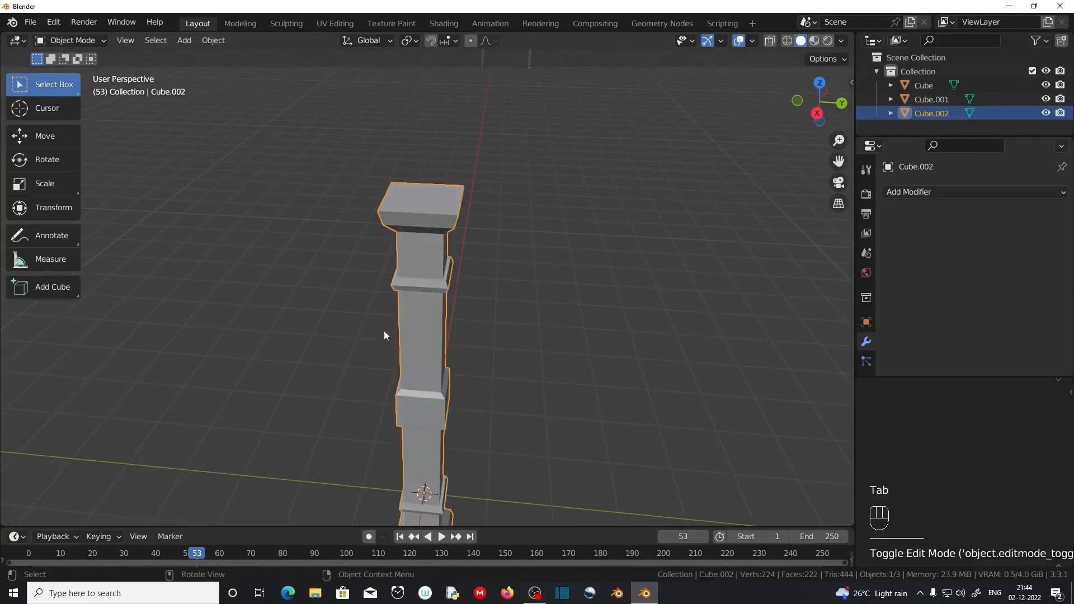
pyautogui.scroll(-4, 384, 335)
pyautogui.moveTo(511, 403); pyautogui.dragTo(427, 338, button='middle')
pyautogui.press('g')
pyautogui.press('x')
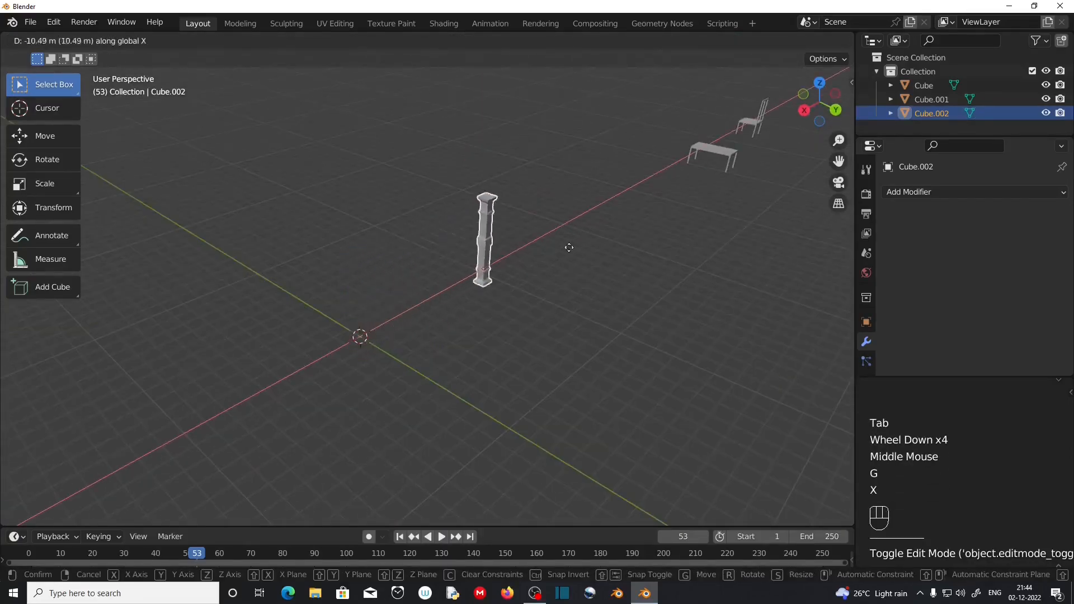
pyautogui.click(513, 380)
pyautogui.moveTo(514, 379); pyautogui.dragTo(428, 371, button='middle')
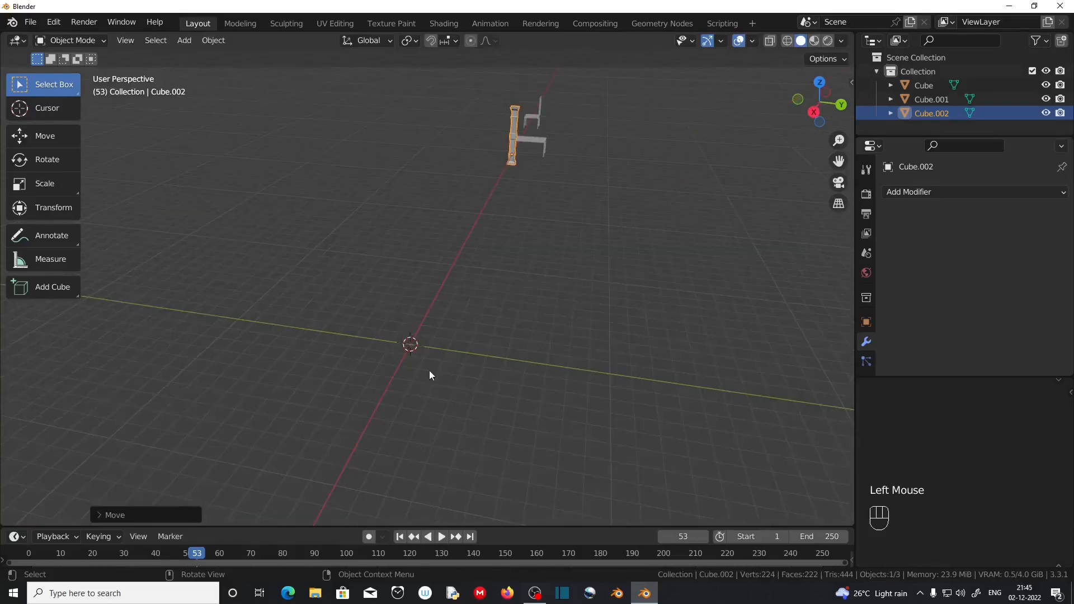
# Add a plane mesh at the world origin and frame it in the view
pyautogui.scroll(1, 429, 370)
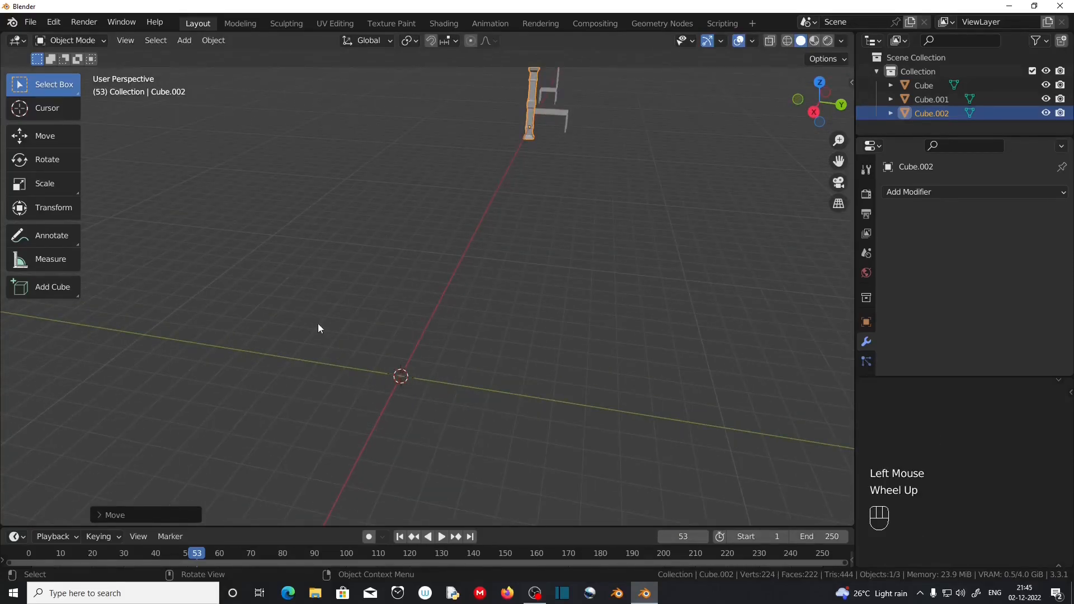
pyautogui.moveTo(80, 227); pyautogui.dragTo(34, 227)
pyautogui.hotkey('shift', 'a')
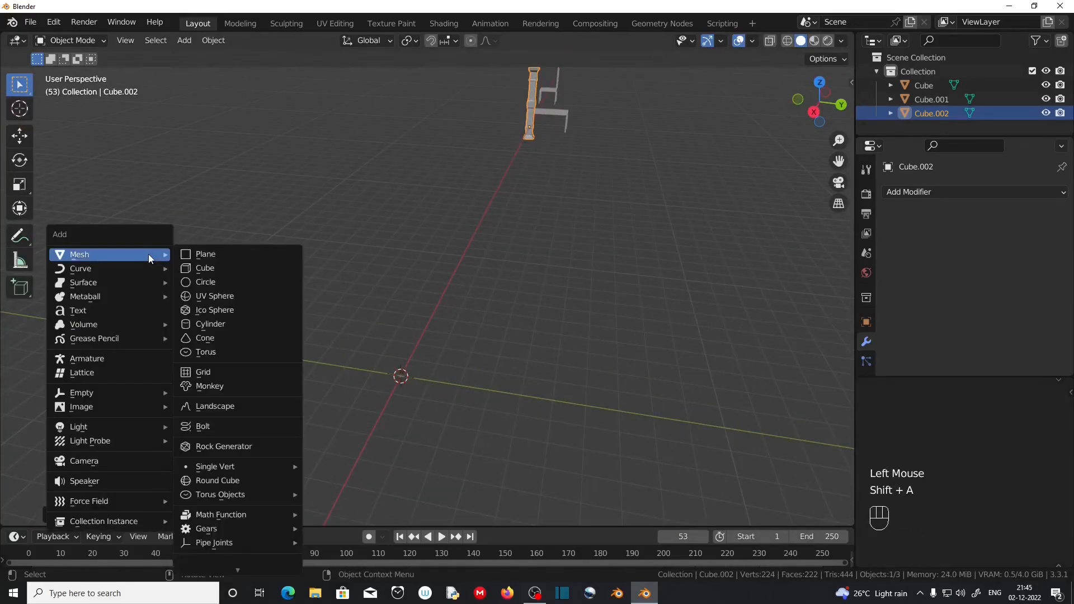
pyautogui.click(212, 259)
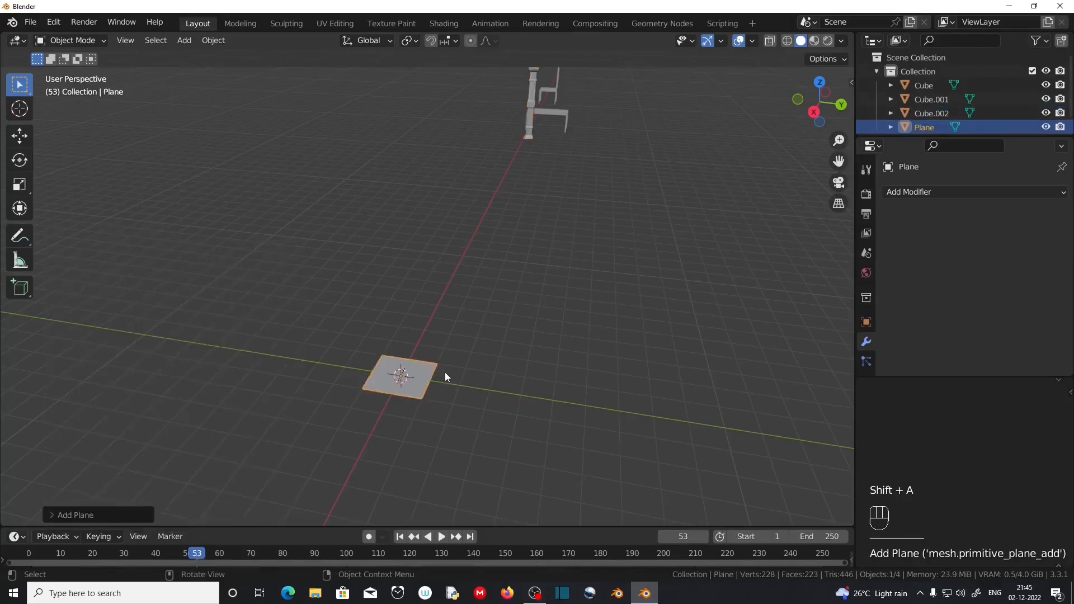
pyautogui.click(394, 381)
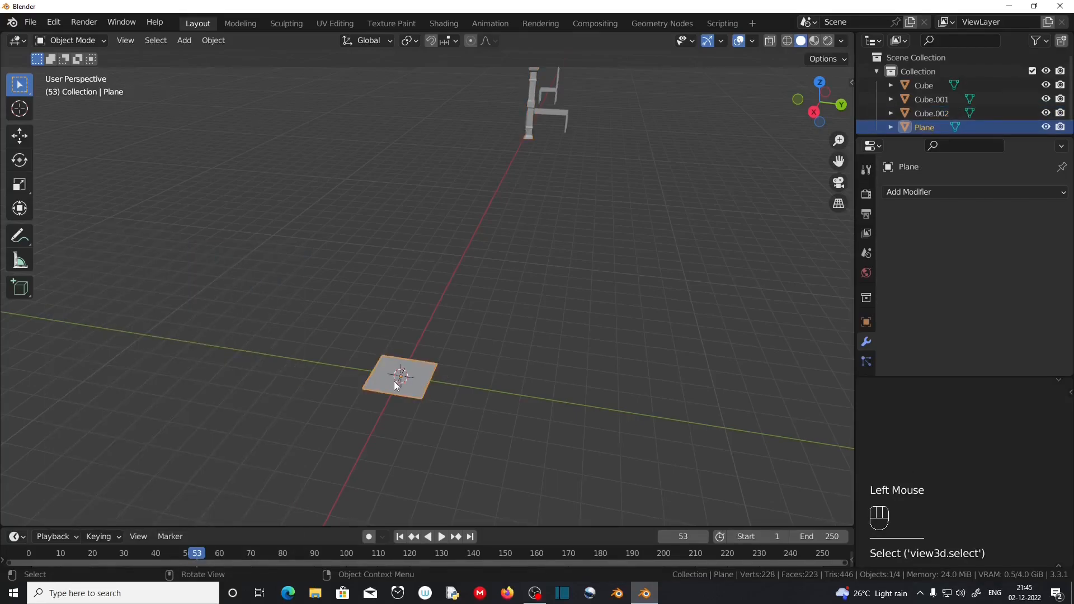
pyautogui.press('KP_Decimal')
pyautogui.moveTo(484, 408); pyautogui.dragTo(478, 430, button='middle')
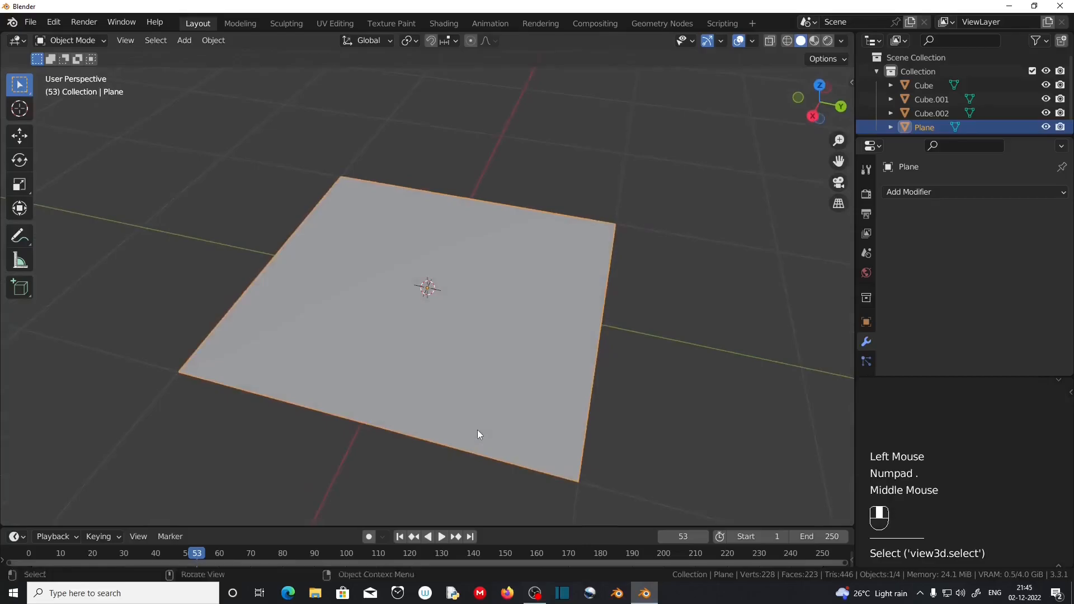
# In Edit Mode, add one centred loop cut to the plane running along the X axis
pyautogui.press('Tab')
pyautogui.moveTo(554, 441); pyautogui.dragTo(453, 423, button='middle')
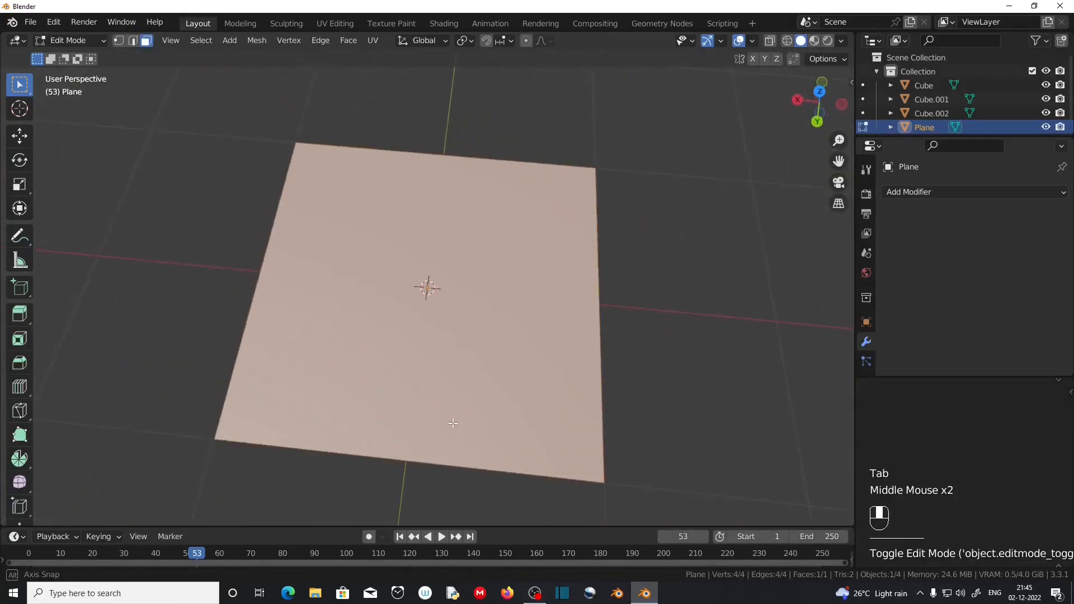
pyautogui.press('ctrl')
pyautogui.hotkey('ctrl', 'r')
pyautogui.click(266, 270)
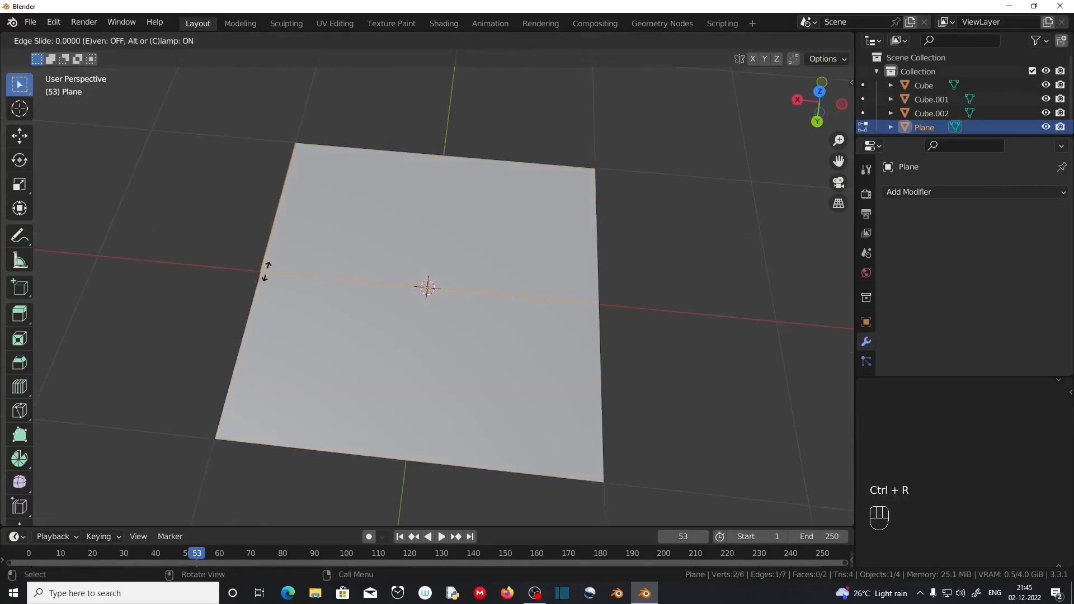
pyautogui.rightClick(266, 271)
# Select the whole plane and scale it to 0.5 along Y
pyautogui.press('a')
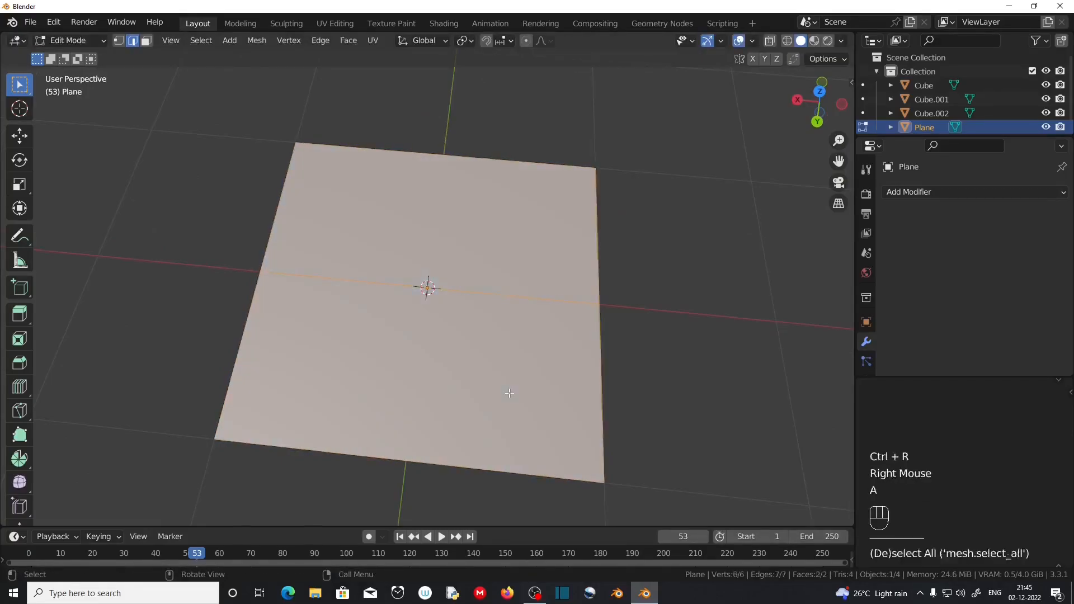
pyautogui.press('s')
pyautogui.press('x')
pyautogui.press('y')
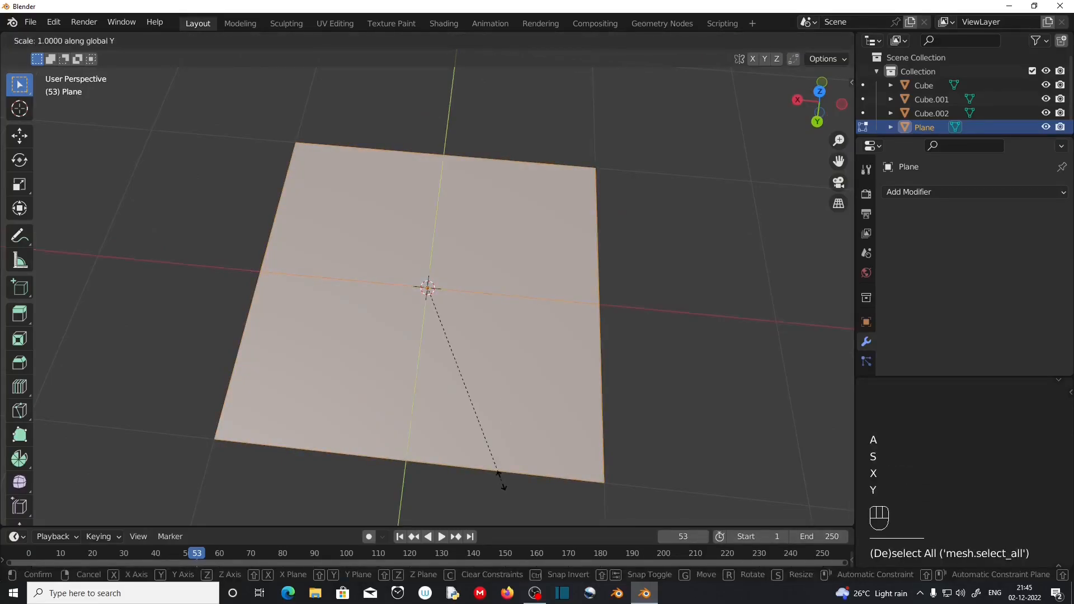
pyautogui.write('.5')
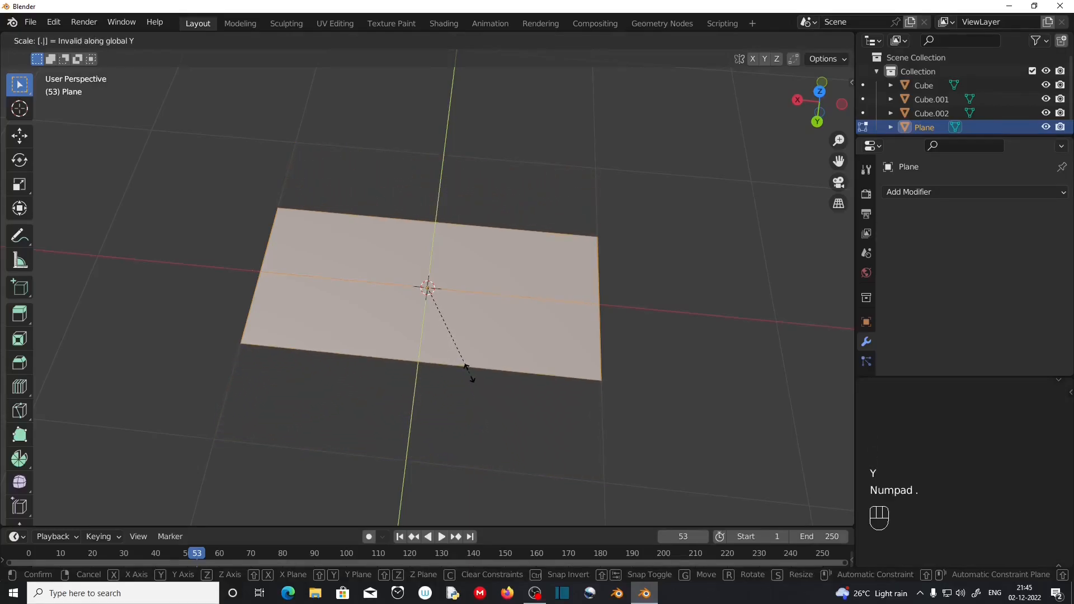
pyautogui.press('KP_Enter')
# In top view, select the middle vertex of the positive-X edge and move it outward about 0.6 m along X to form a point
pyautogui.click(118, 40)
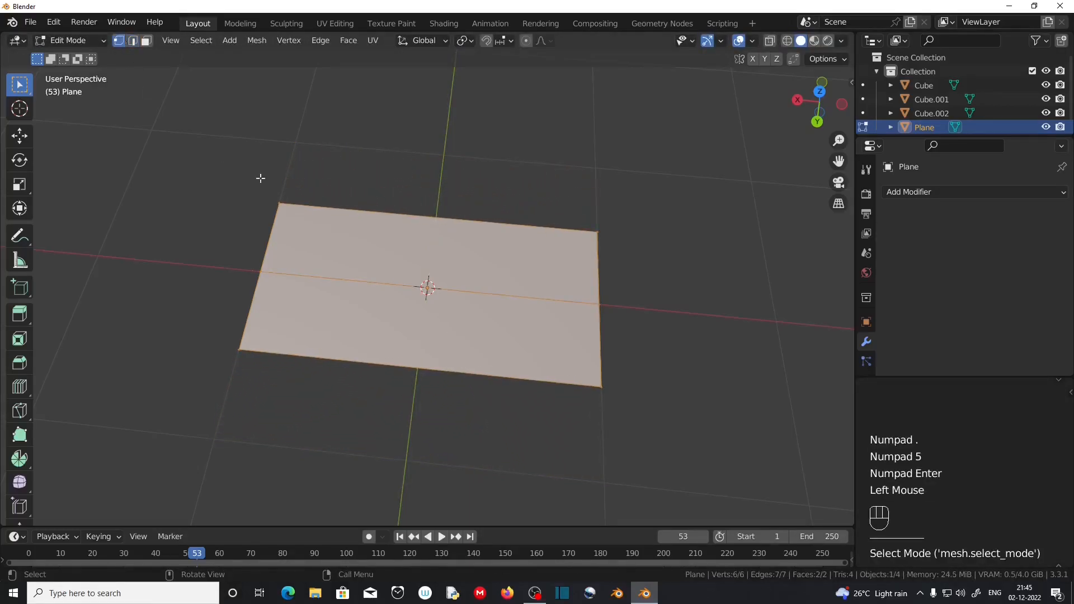
pyautogui.moveTo(341, 233); pyautogui.dragTo(353, 259, button='middle')
pyautogui.press('KP_7')
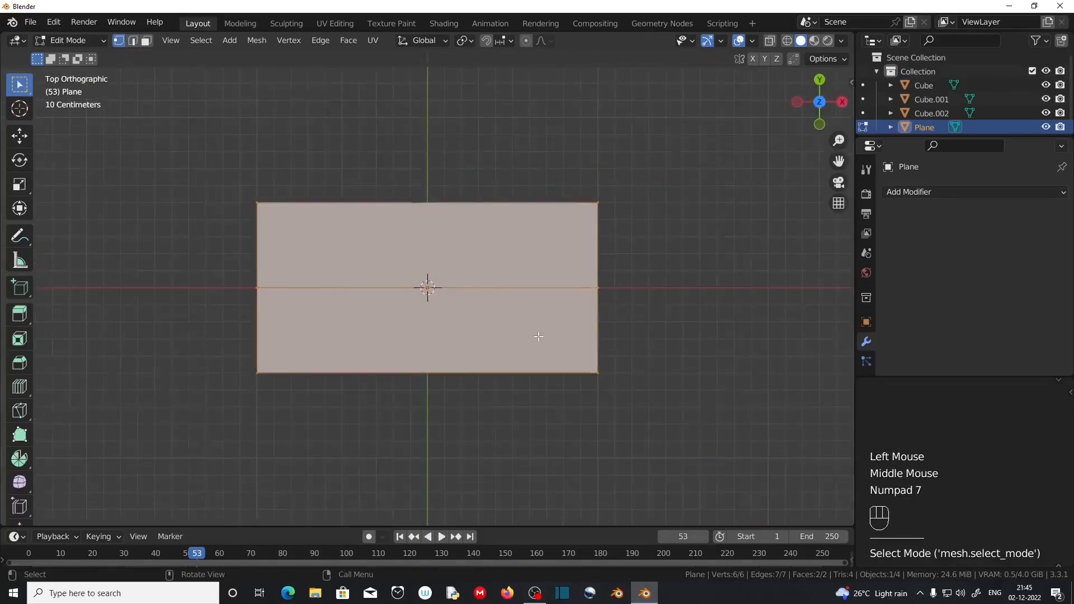
pyautogui.scroll(1, 490, 298)
pyautogui.keyDown('shift'); pyautogui.moveTo(632, 282); pyautogui.dragTo(554, 291, button='middle'); pyautogui.keyUp('shift')
pyautogui.click(583, 317)
pyautogui.press('g')
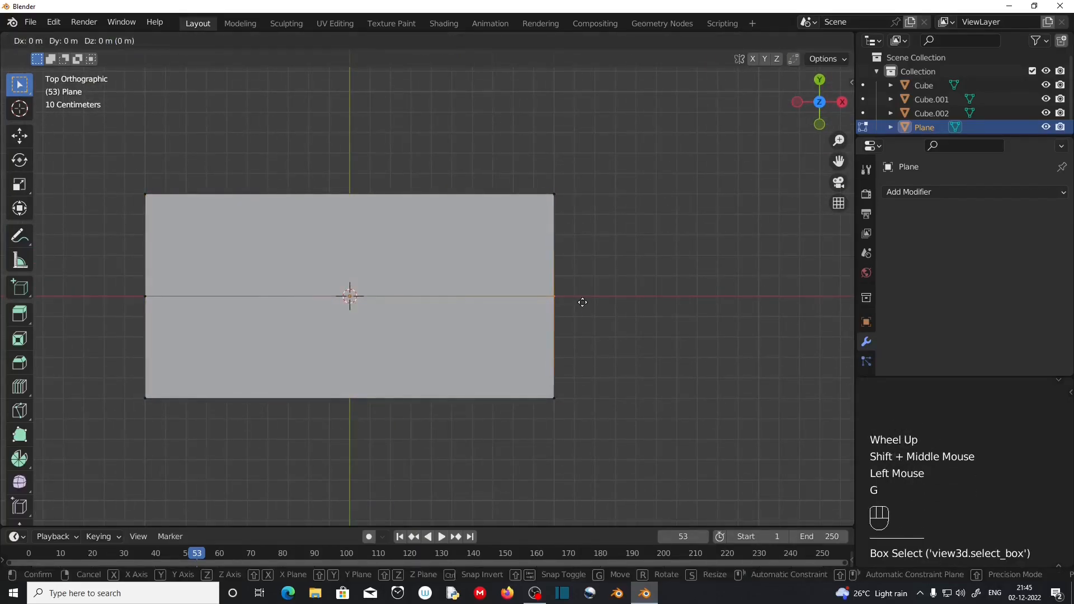
pyautogui.press('x')
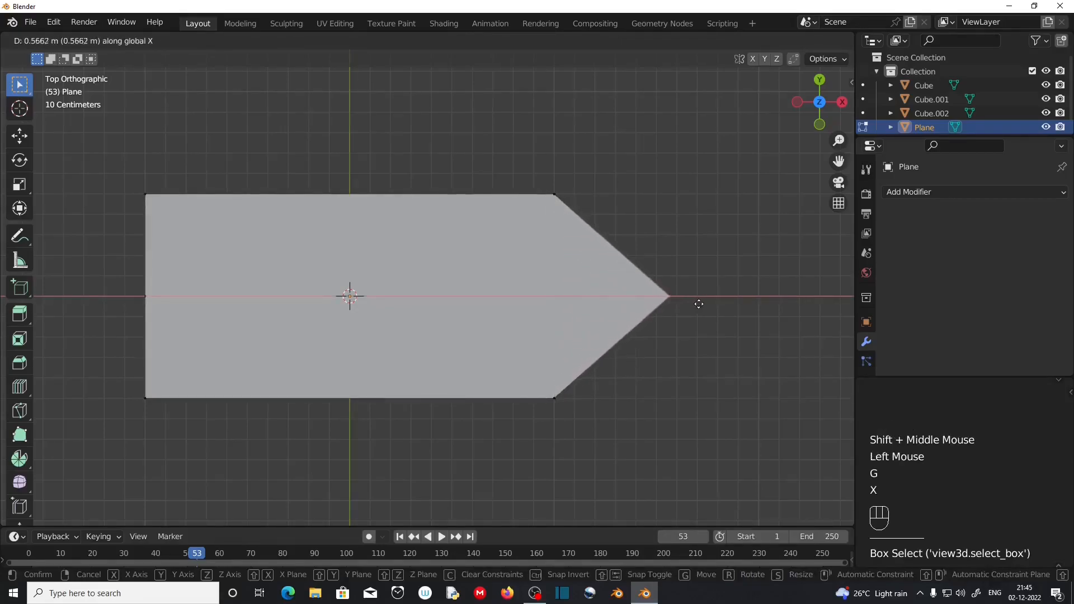
pyautogui.click(698, 304)
# Select the two corner vertices at the positive-X end and move them about 0.15 m outward along X
pyautogui.moveTo(520, 163); pyautogui.dragTo(591, 436)
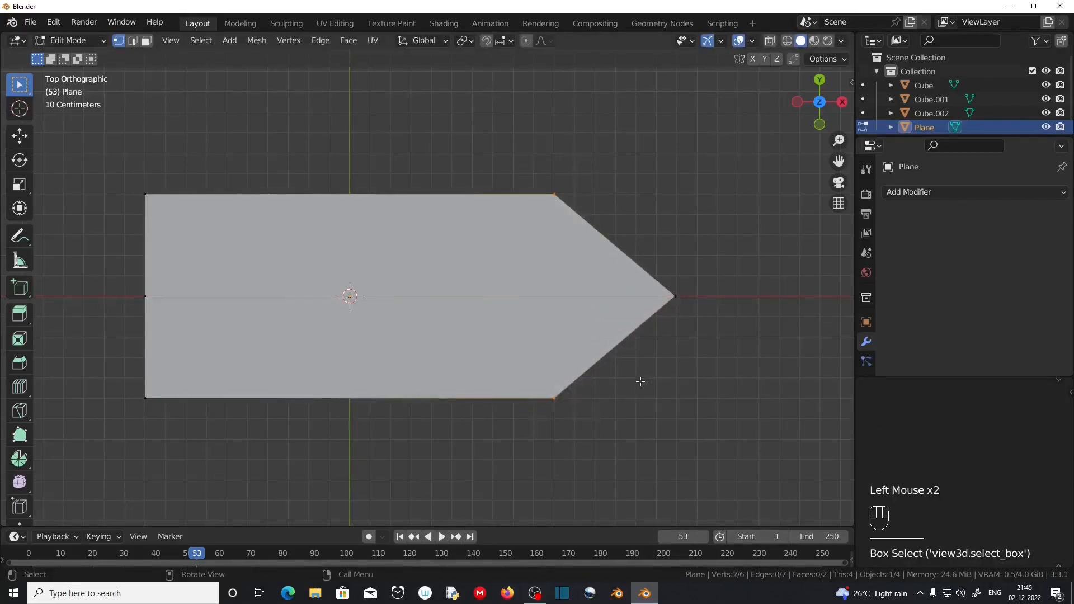
pyautogui.press('g')
pyautogui.press('x')
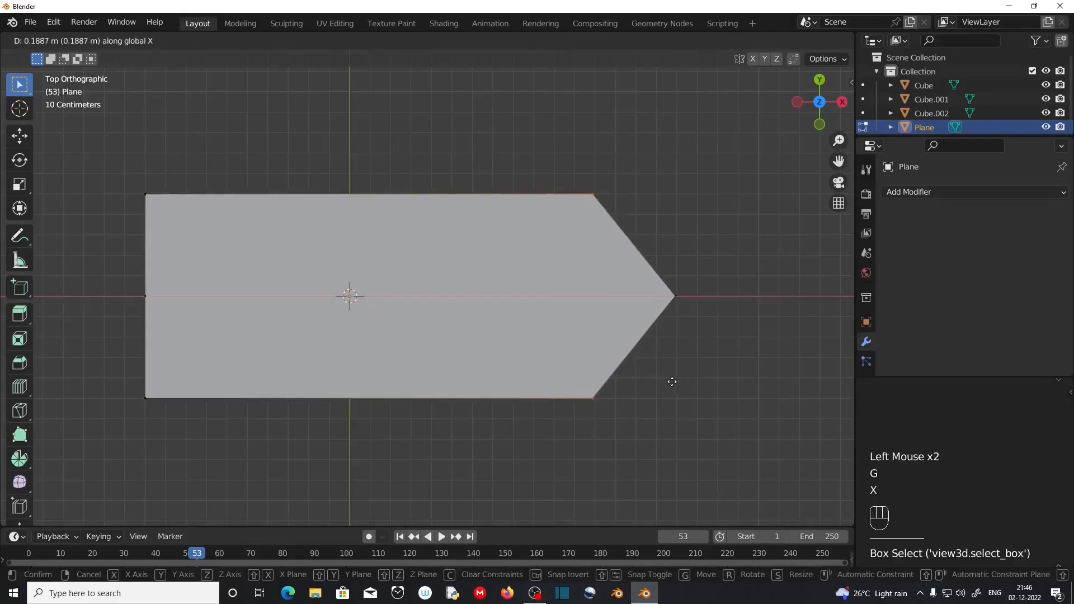
pyautogui.click(655, 381)
pyautogui.press('ctrl')
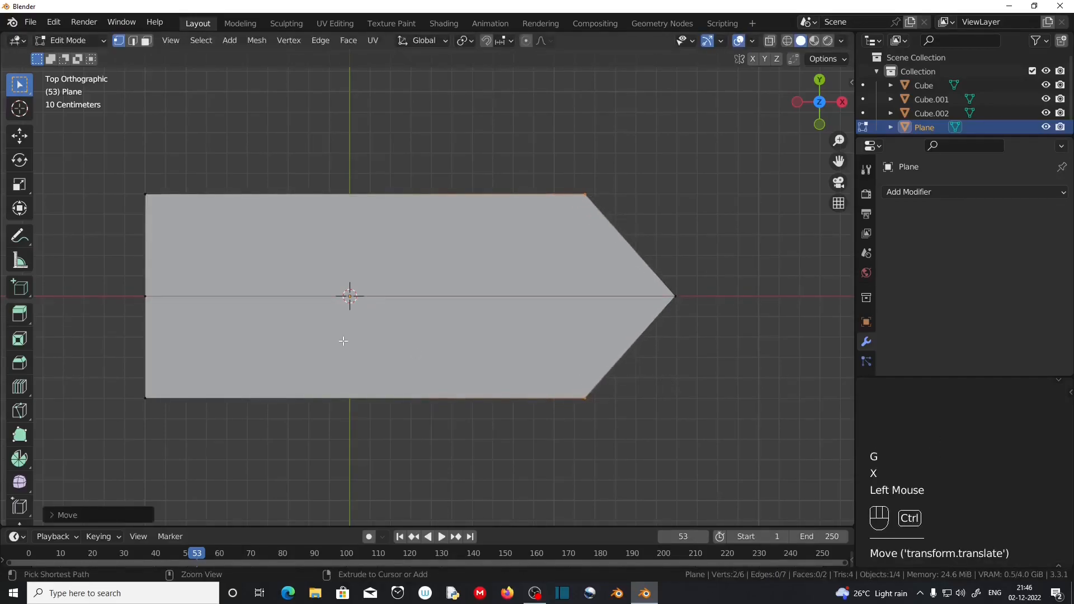
# Move the middle vertex of the negative-X edge about 0.43 m outward along X to form the opposite point
pyautogui.moveTo(127, 267); pyautogui.dragTo(155, 328)
pyautogui.press('g')
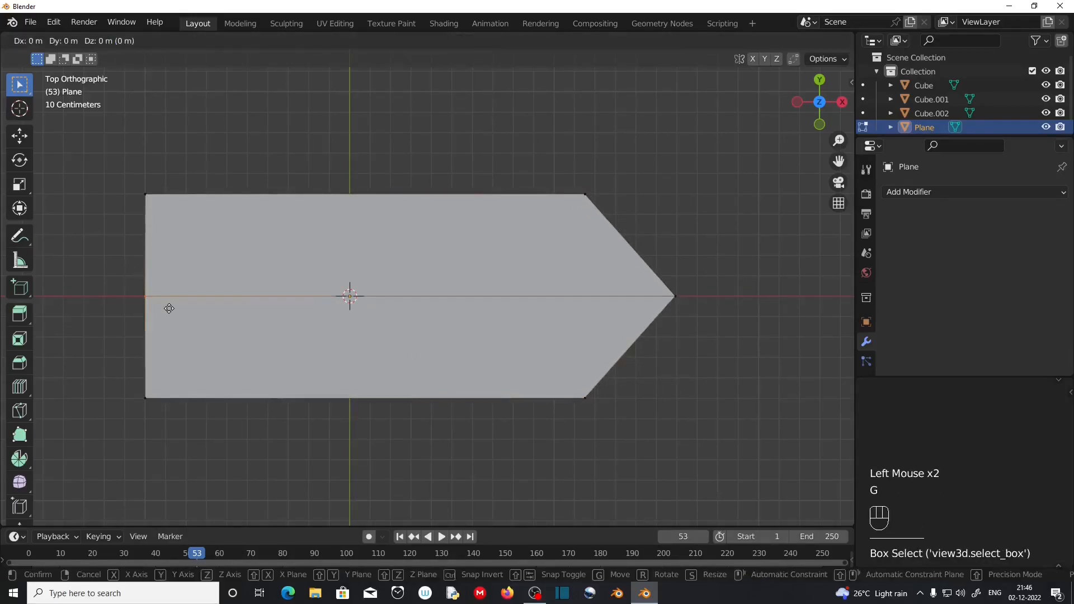
pyautogui.press('x')
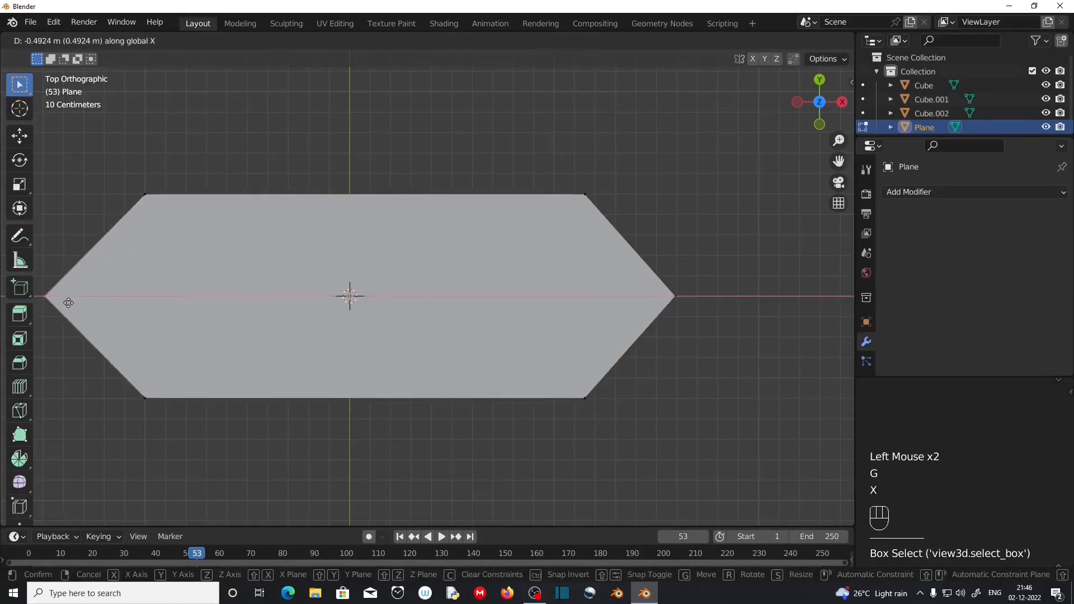
pyautogui.keyDown('ctrl'); pyautogui.click(79, 304); pyautogui.keyUp('ctrl')
# Add three evenly spaced, unshifted loop cuts across the length of the pointed plane
pyautogui.hotkey('ctrl', 'r')
pyautogui.scroll(2, 344, 302)
pyautogui.rightClick(328, 306)
# Scale the outer vertices of the positive-X cut to about 1.3 and the middle cut to about 1.38 along Y
pyautogui.moveTo(450, 175); pyautogui.dragTo(493, 429)
pyautogui.press('s')
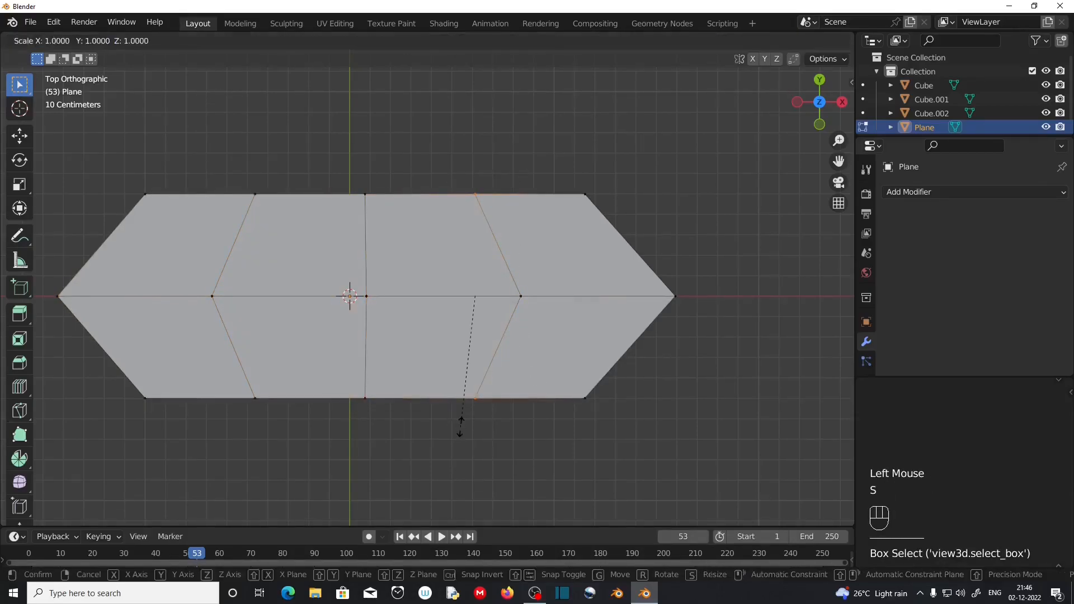
pyautogui.press('y')
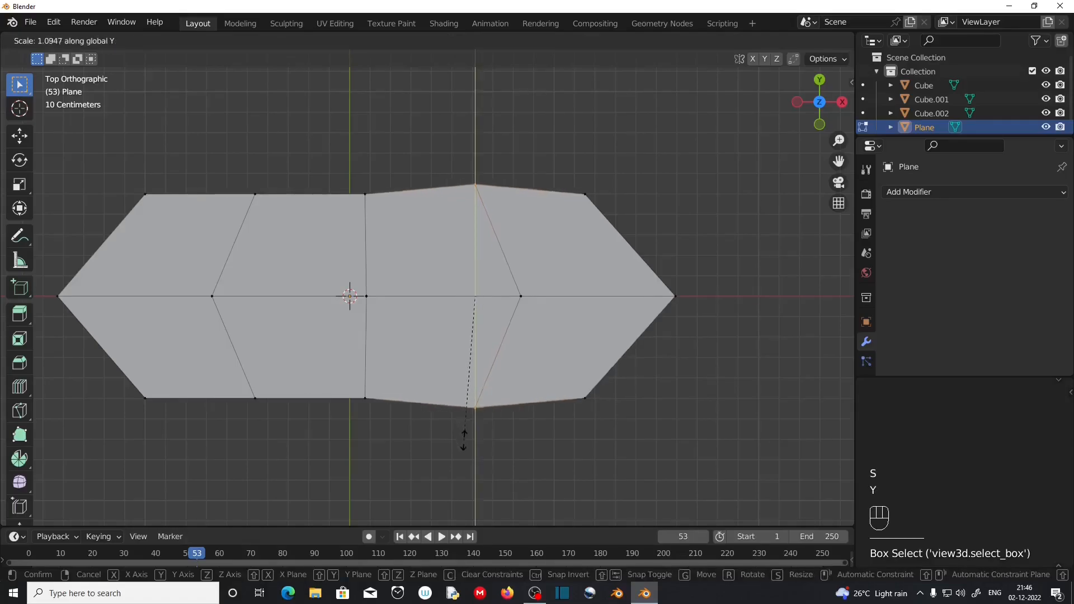
pyautogui.click(469, 468)
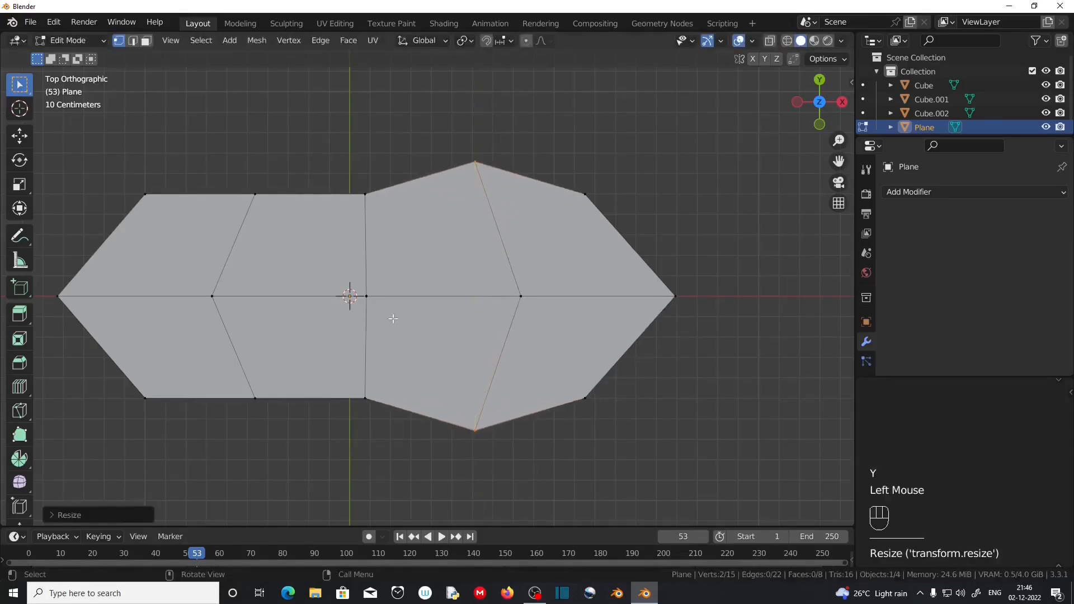
pyautogui.moveTo(324, 167); pyautogui.dragTo(412, 466)
pyautogui.press('s')
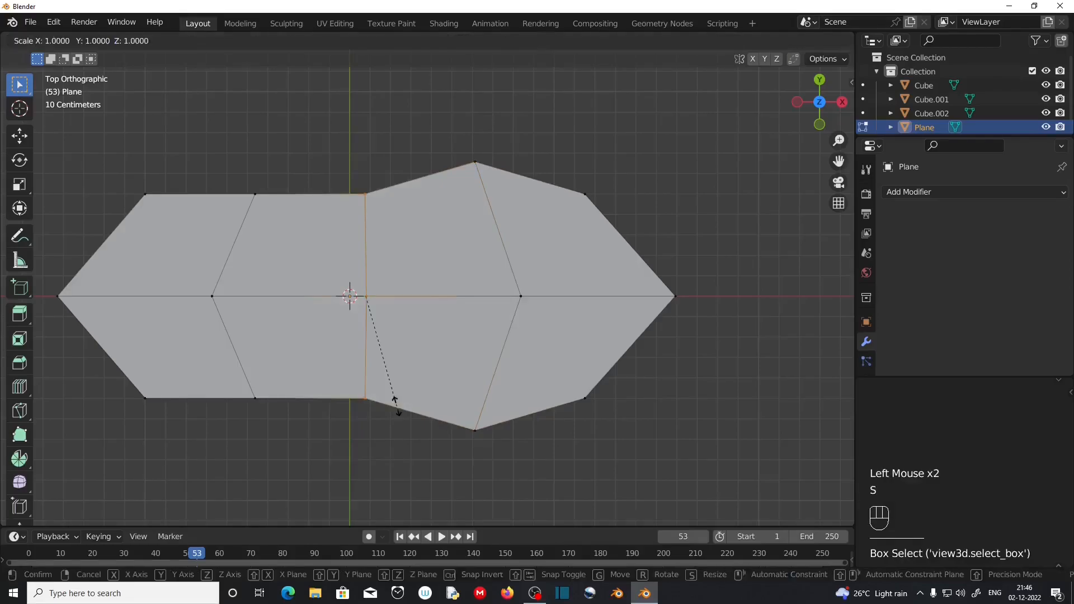
pyautogui.press('y')
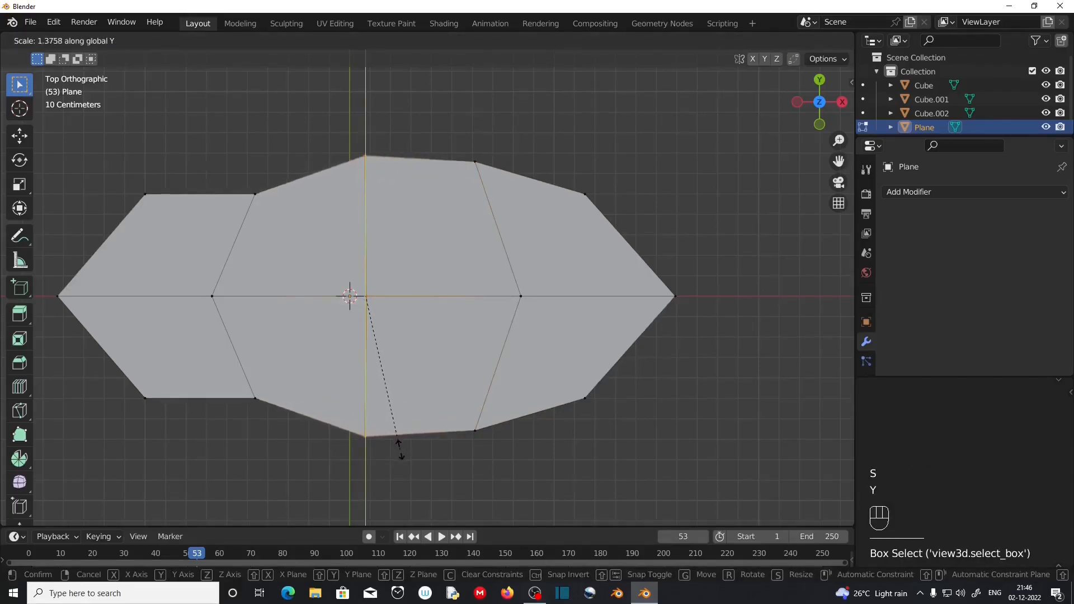
pyautogui.click(399, 448)
# Scale the negative-X cut to about 1.25 along Y and slightly narrow the positive-X cut along Y
pyautogui.moveTo(211, 168); pyautogui.dragTo(289, 489)
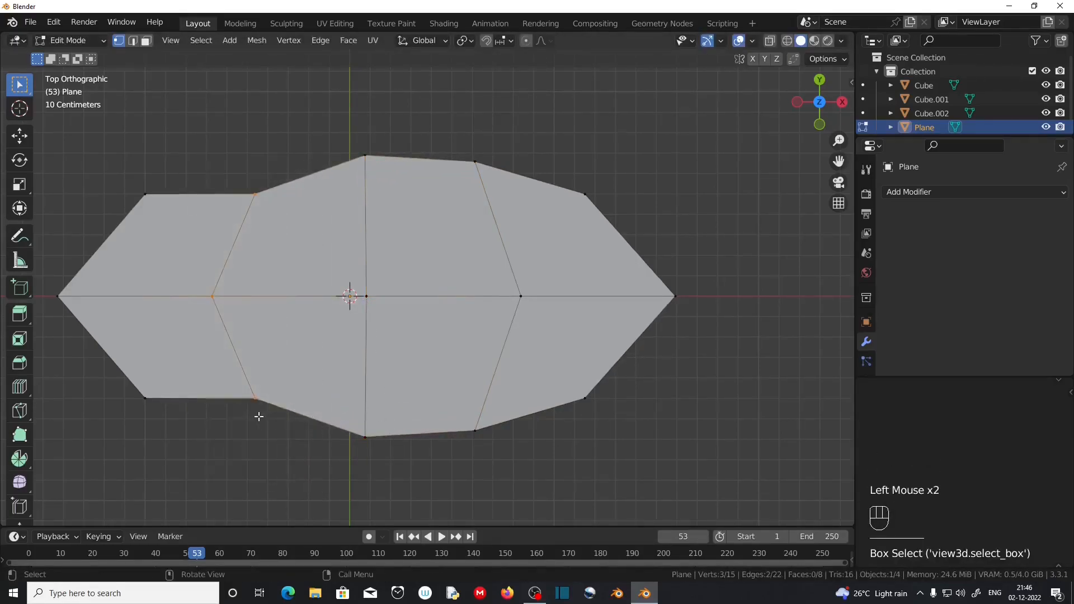
pyautogui.press('s')
pyautogui.press('y')
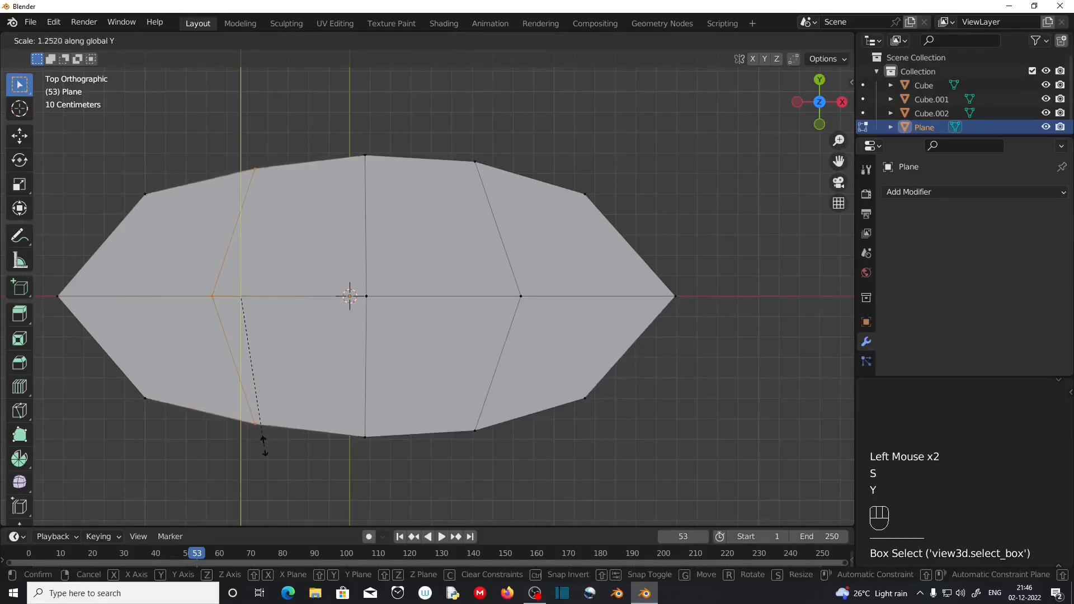
pyautogui.click(264, 440)
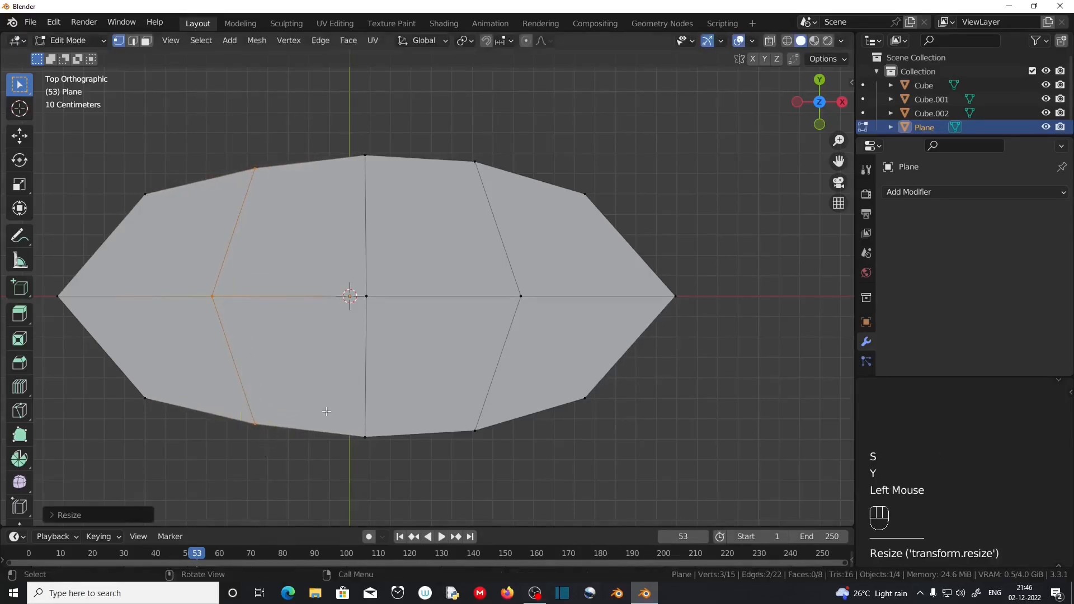
pyautogui.moveTo(457, 143); pyautogui.dragTo(533, 473)
pyautogui.press('s')
pyautogui.press('y')
pyautogui.click(566, 172)
# Narrow the corner vertex pairs along Y, scaling the positive-X pair to about 0.82 and the negative-X pair to about 0.93
pyautogui.moveTo(566, 173); pyautogui.dragTo(619, 434)
pyautogui.press('s')
pyautogui.press('y')
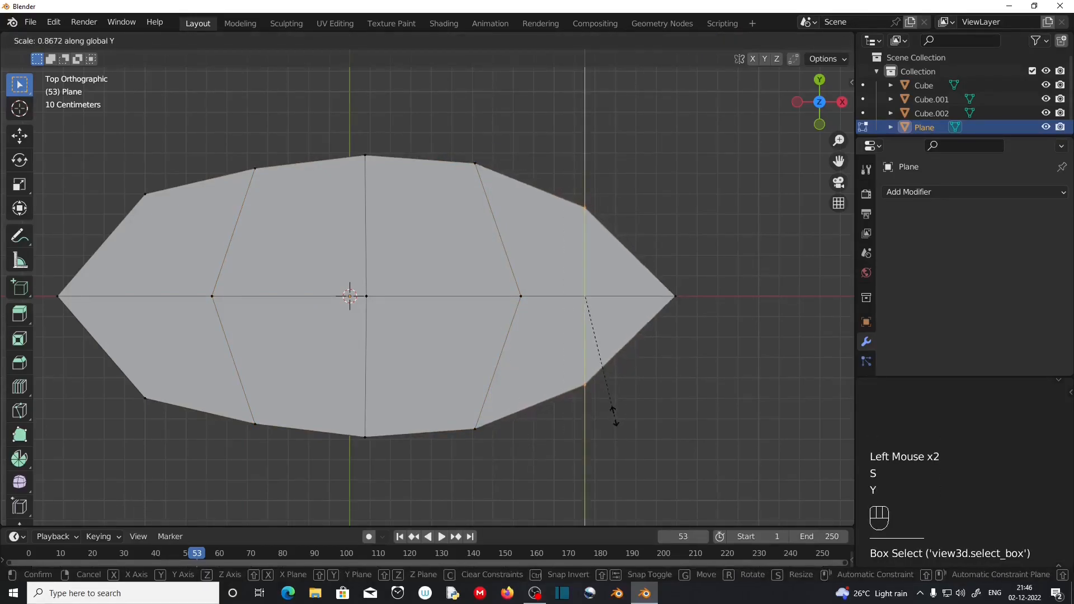
pyautogui.click(615, 410)
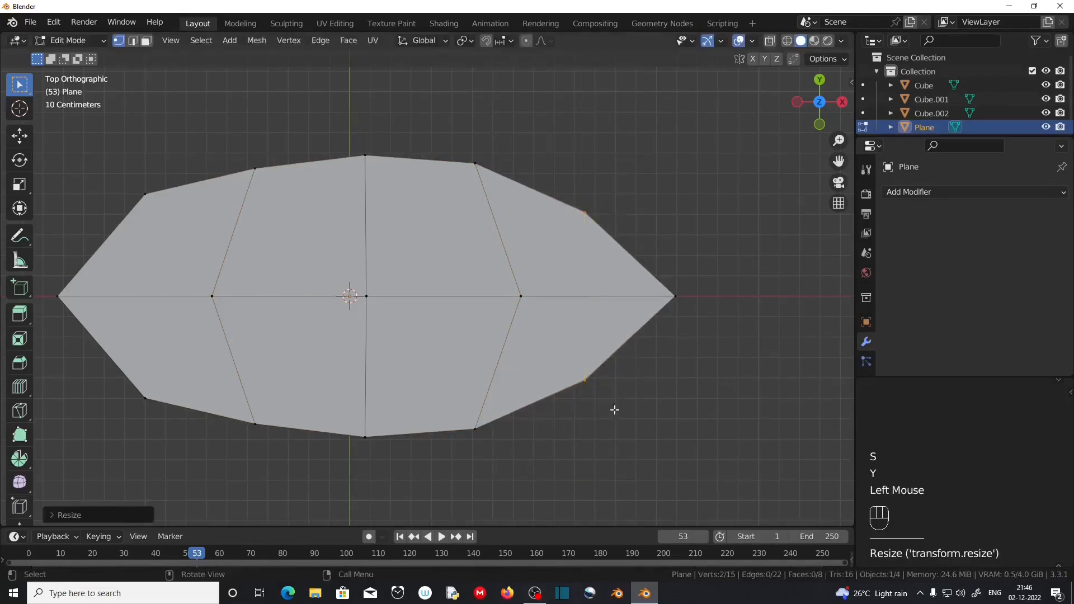
pyautogui.keyDown('shift'); pyautogui.moveTo(339, 405); pyautogui.dragTo(423, 397, button='middle'); pyautogui.keyUp('shift')
pyautogui.moveTo(195, 156); pyautogui.dragTo(295, 397)
pyautogui.press('s')
pyautogui.press('y')
pyautogui.click(288, 384)
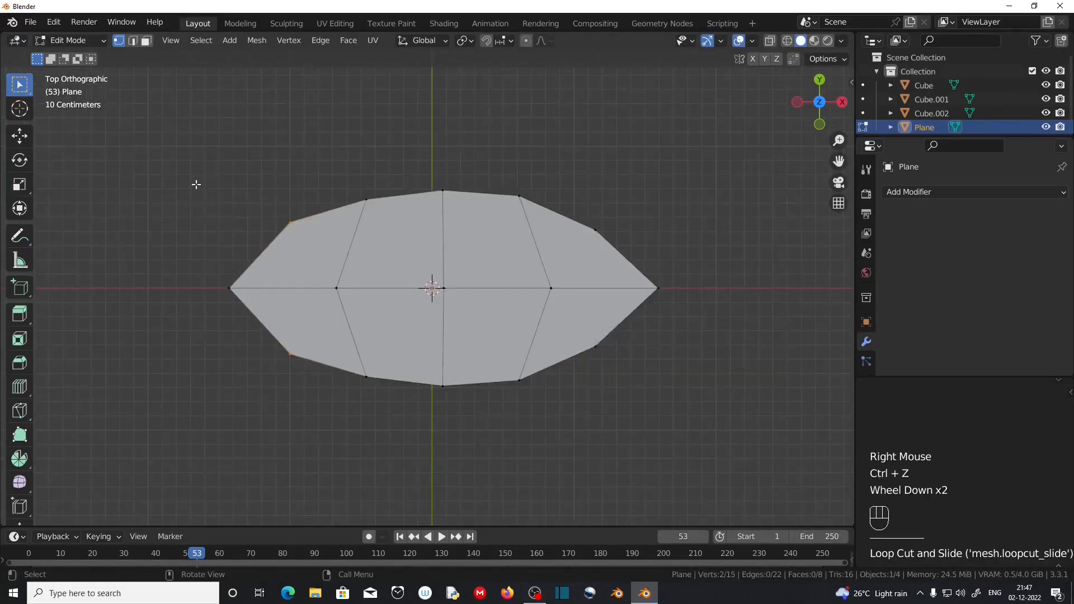
# Select the tip, corner and first-cut vertices at the negative-X end and move them about 0.18 m outward along X
pyautogui.moveTo(195, 185); pyautogui.dragTo(400, 415)
pyautogui.scroll(1, 400, 415)
pyautogui.press('g')
pyautogui.press('x')
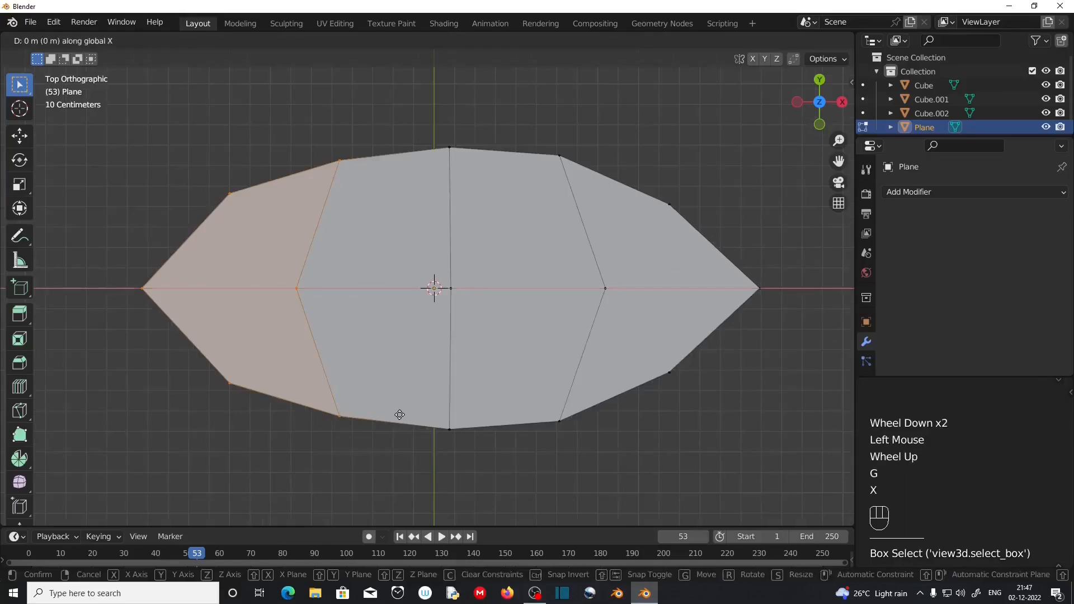
pyautogui.click(364, 414)
# Move the middle cut about 0.05 m toward negative X and scale it to about 0.97 along Y
pyautogui.moveTo(415, 142); pyautogui.dragTo(542, 532)
pyautogui.press('g')
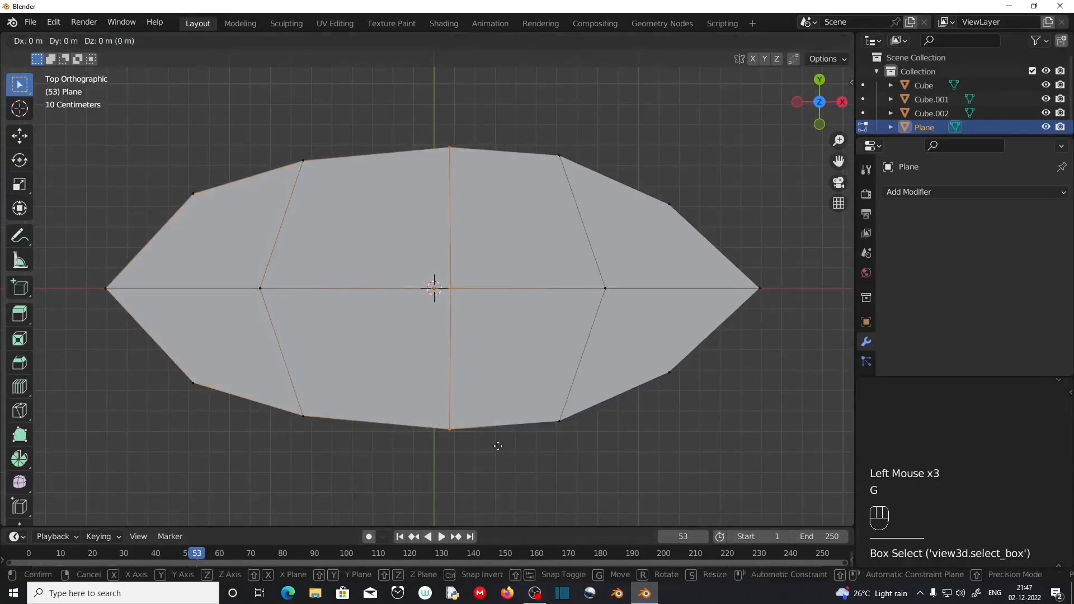
pyautogui.press('x')
pyautogui.click(483, 486)
pyautogui.press('s')
pyautogui.press('y')
pyautogui.click(485, 480)
# Select the positive-X cut and scale it to about 0.94 along Y to smooth the leaf-shaped outline
pyautogui.moveTo(554, 111); pyautogui.dragTo(655, 487)
pyautogui.press('s')
pyautogui.press('y')
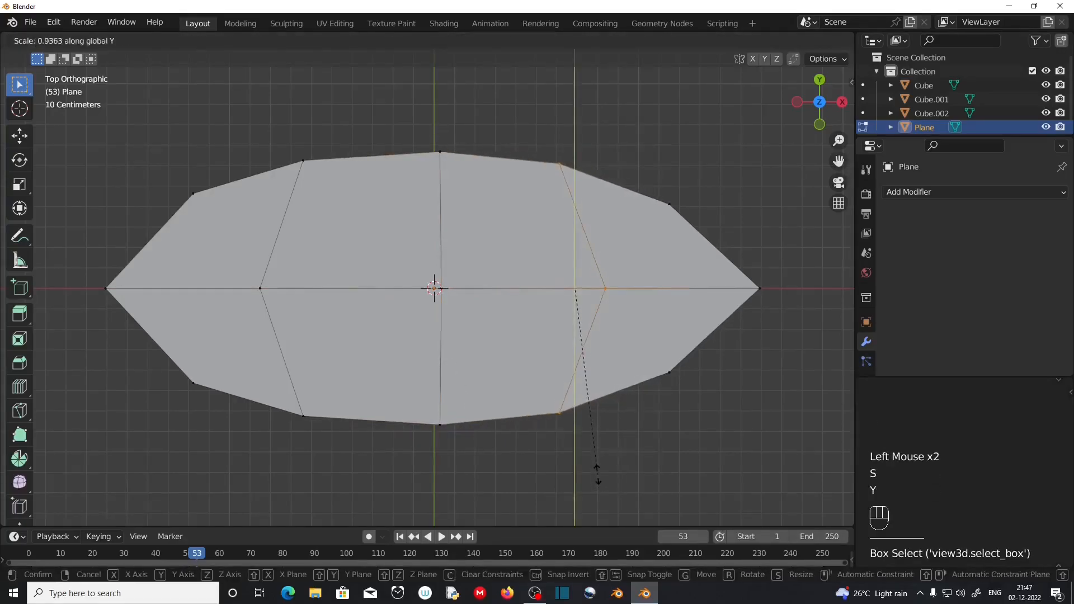
pyautogui.click(600, 470)
# Select the central lengthwise edge loop of the leaf and add narrow offset edge loops on both sides of it
pyautogui.moveTo(393, 416); pyautogui.dragTo(339, 452, button='middle')
pyautogui.scroll(-1, 339, 452)
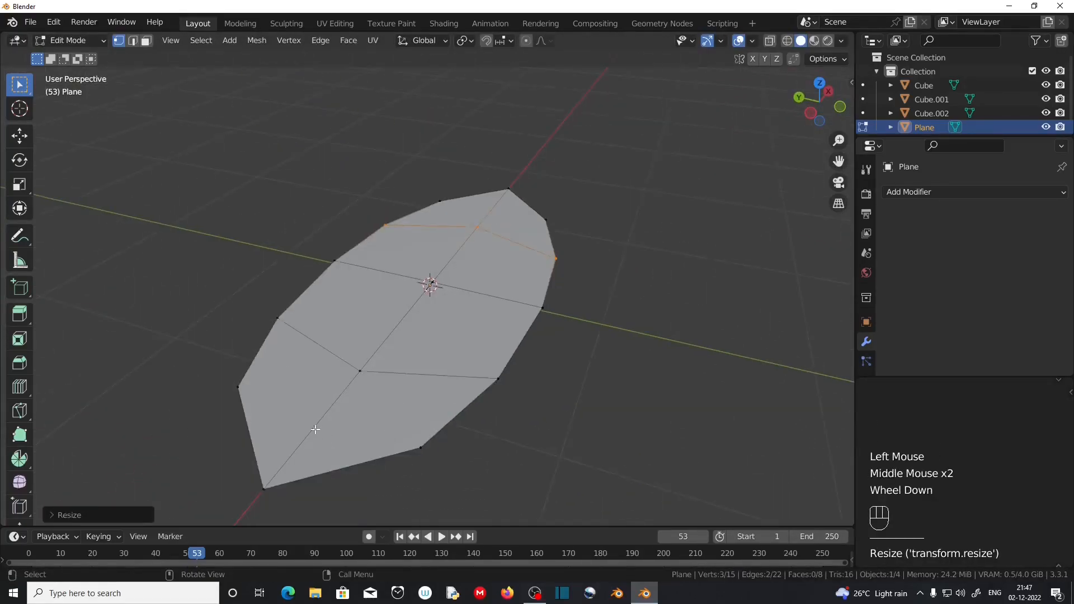
pyautogui.keyDown('alt'); pyautogui.click(313, 428); pyautogui.keyUp('alt')
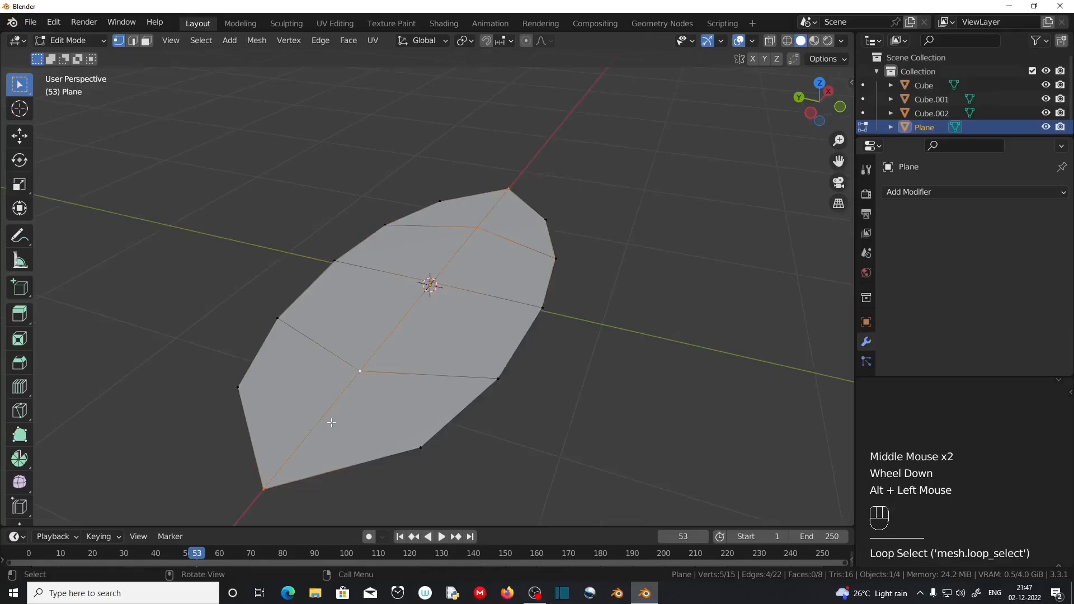
pyautogui.click(19, 386)
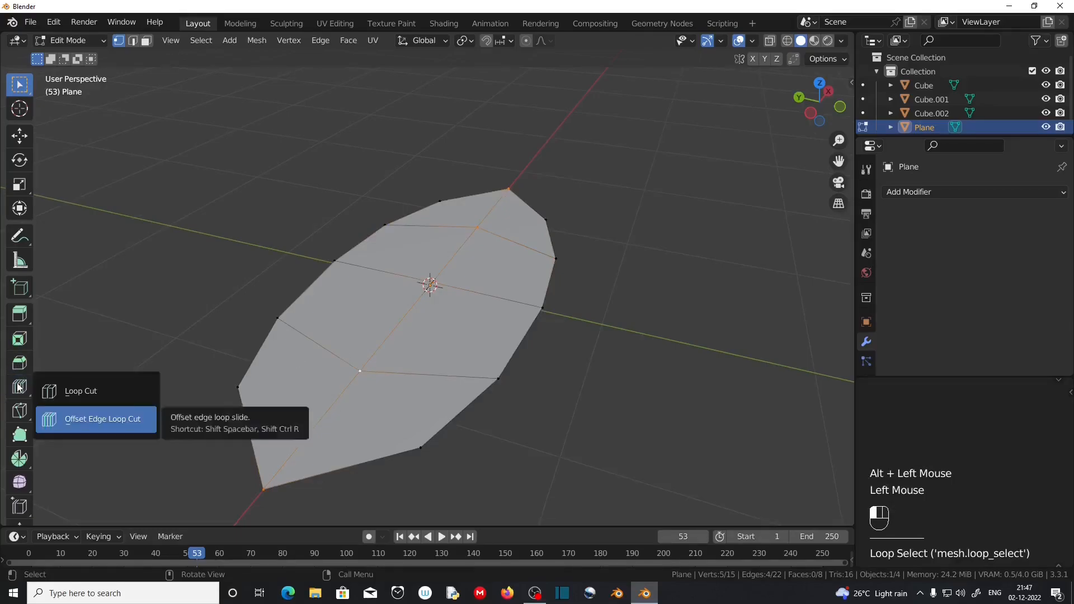
pyautogui.click(103, 419)
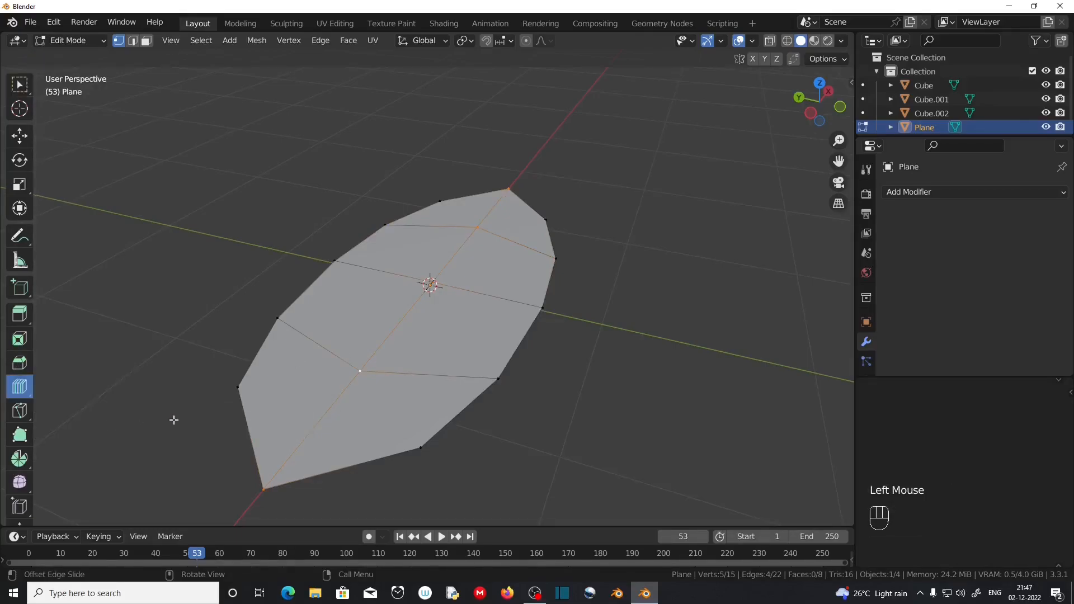
pyautogui.click(292, 456)
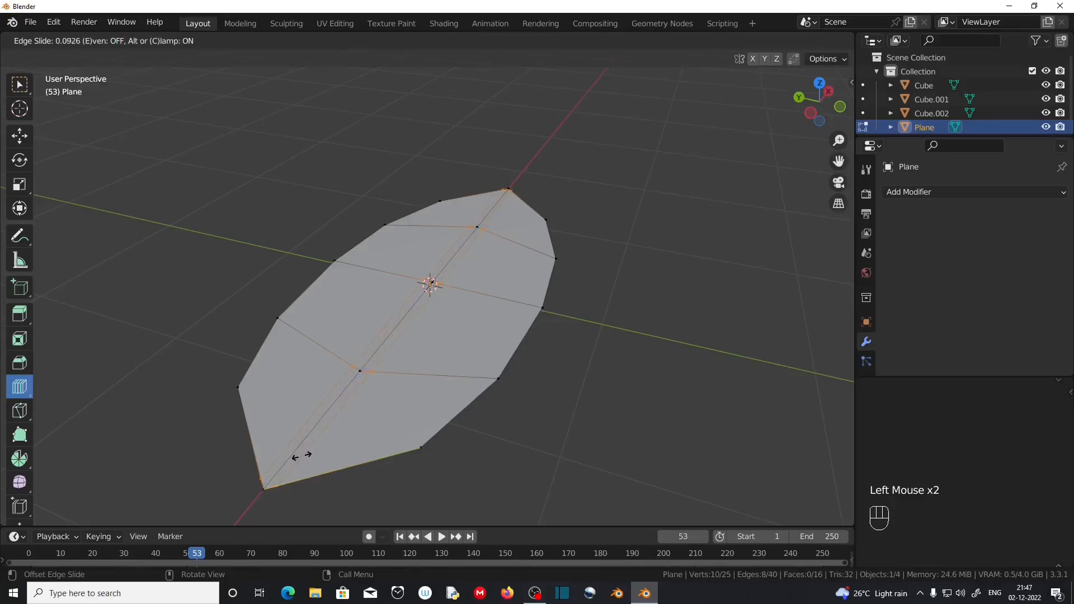
pyautogui.moveTo(301, 456); pyautogui.dragTo(307, 455)
pyautogui.scroll(2, 307, 455)
pyautogui.keyDown('shift'); pyautogui.moveTo(361, 457); pyautogui.dragTo(437, 417, button='middle'); pyautogui.keyUp('shift')
pyautogui.click(19, 84)
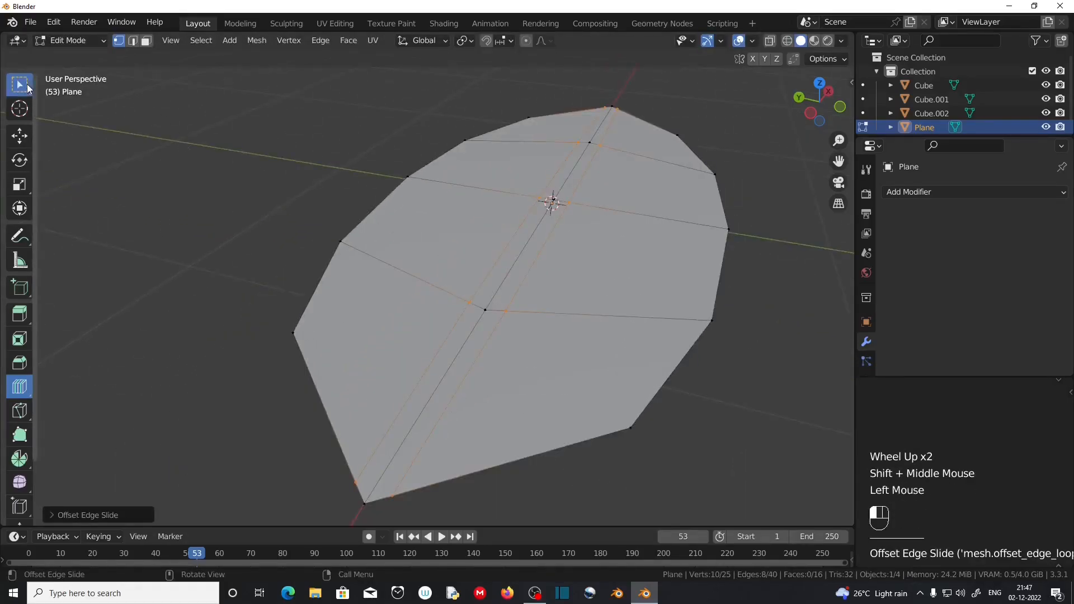
# Select the central edge loop without its two end vertices and lower it along Z to form a midrib groove
pyautogui.keyDown('alt'); pyautogui.click(445, 375); pyautogui.keyUp('alt')
pyautogui.moveTo(546, 384); pyautogui.dragTo(565, 352, button='middle')
pyautogui.keyDown('ctrl'); pyautogui.moveTo(214, 480); pyautogui.dragTo(294, 523); pyautogui.keyUp('ctrl')
pyautogui.moveTo(618, 257); pyautogui.dragTo(378, 350, button='middle')
pyautogui.scroll(-2, 506, 342)
pyautogui.keyDown('ctrl'); pyautogui.moveTo(585, 328); pyautogui.dragTo(638, 370); pyautogui.keyUp('ctrl')
pyautogui.scroll(1, 586, 420)
pyautogui.moveTo(437, 422); pyautogui.dragTo(432, 391, button='middle')
pyautogui.press('g')
pyautogui.press('x')
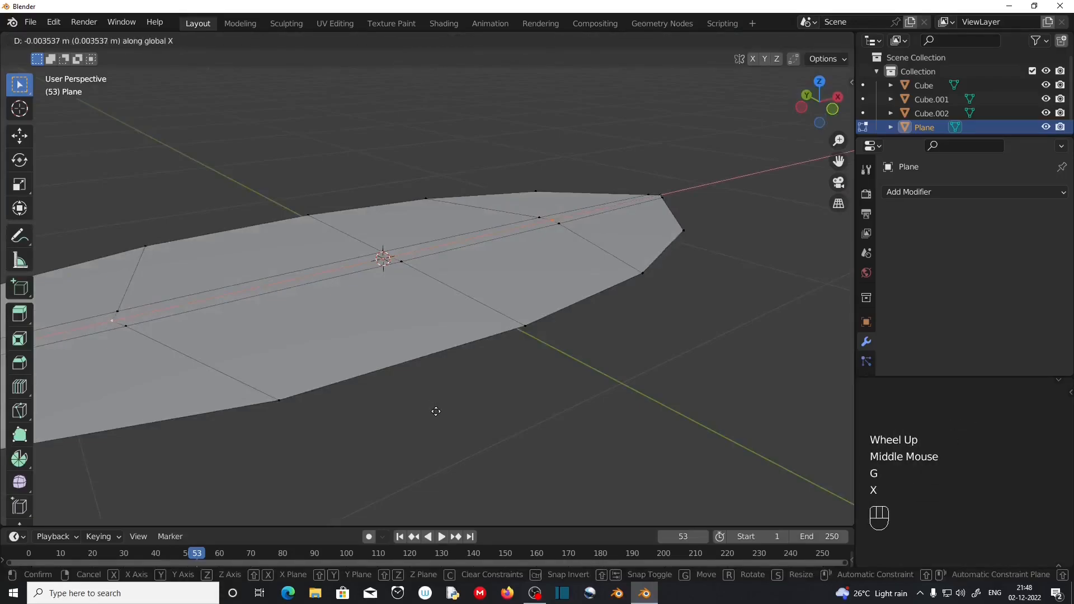
pyautogui.press('z')
pyautogui.click(440, 420)
# Raise the lowered midrib vertices slightly along Z in the front view to make the groove shallower
pyautogui.moveTo(444, 424); pyautogui.dragTo(412, 398, button='middle')
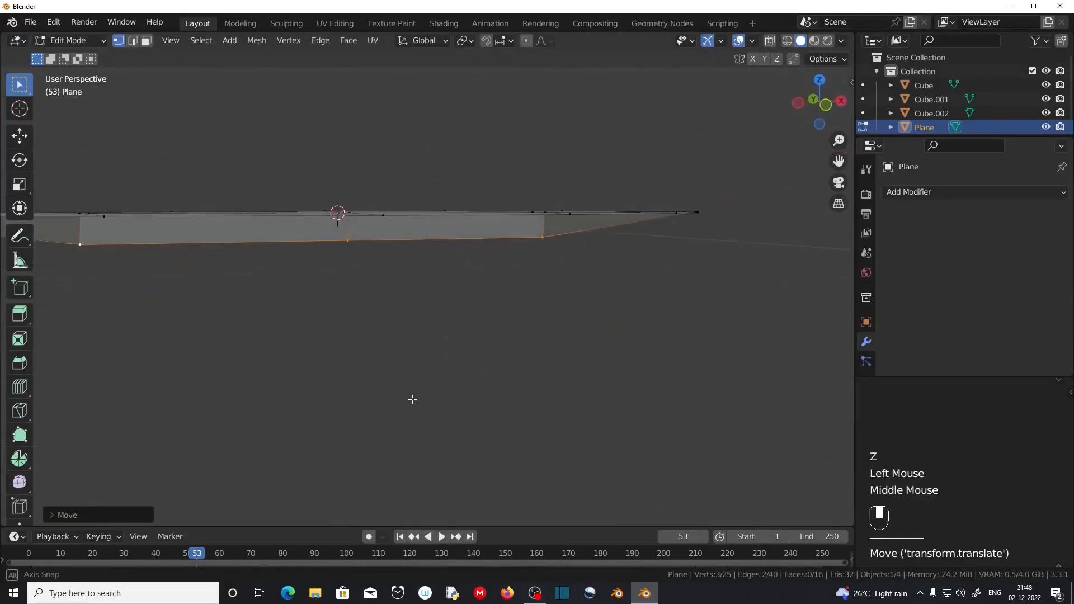
pyautogui.press('KP_1')
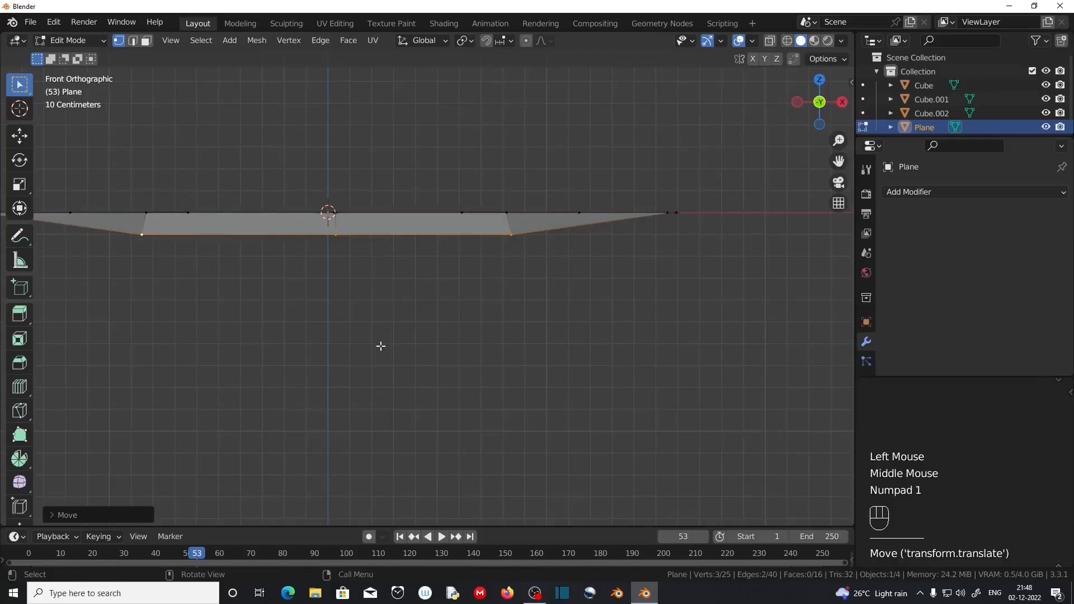
pyautogui.press('g')
pyautogui.press('z')
pyautogui.click(380, 341)
pyautogui.scroll(-1, 331, 285)
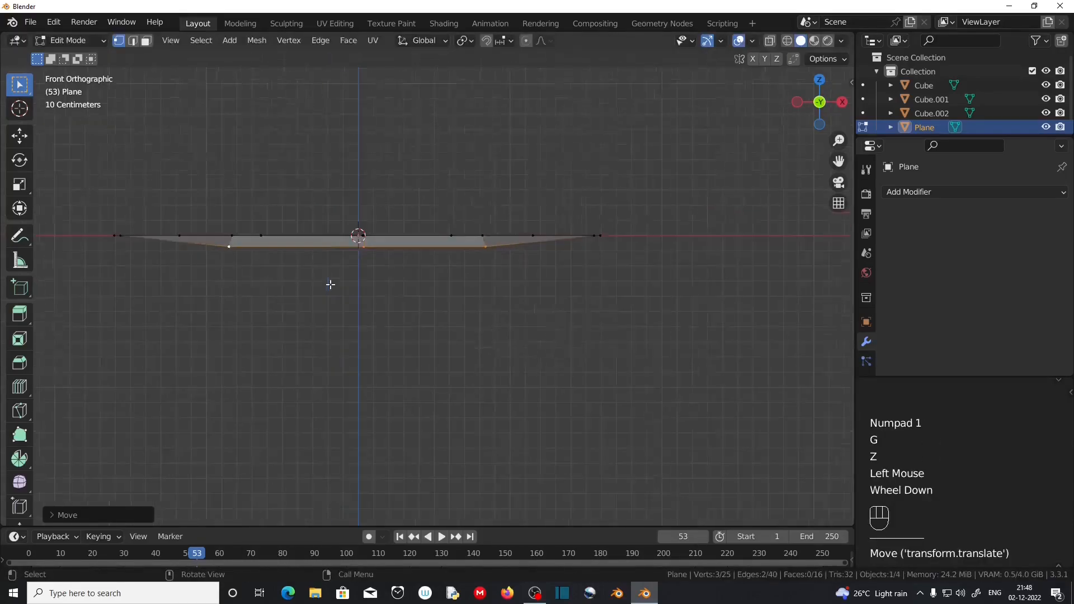
# Select the vertices at the negative-X tip and extrude them about 0.26 m outward along X as a stem
pyautogui.moveTo(330, 284); pyautogui.dragTo(339, 330, button='middle')
pyautogui.keyDown('shift'); pyautogui.moveTo(338, 331); pyautogui.dragTo(348, 365, button='middle'); pyautogui.keyUp('shift')
pyautogui.scroll(3, 456, 360)
pyautogui.keyDown('shift'); pyautogui.moveTo(456, 360); pyautogui.dragTo(284, 284, button='middle'); pyautogui.keyUp('shift')
pyautogui.moveTo(284, 284); pyautogui.dragTo(355, 350)
pyautogui.press('e')
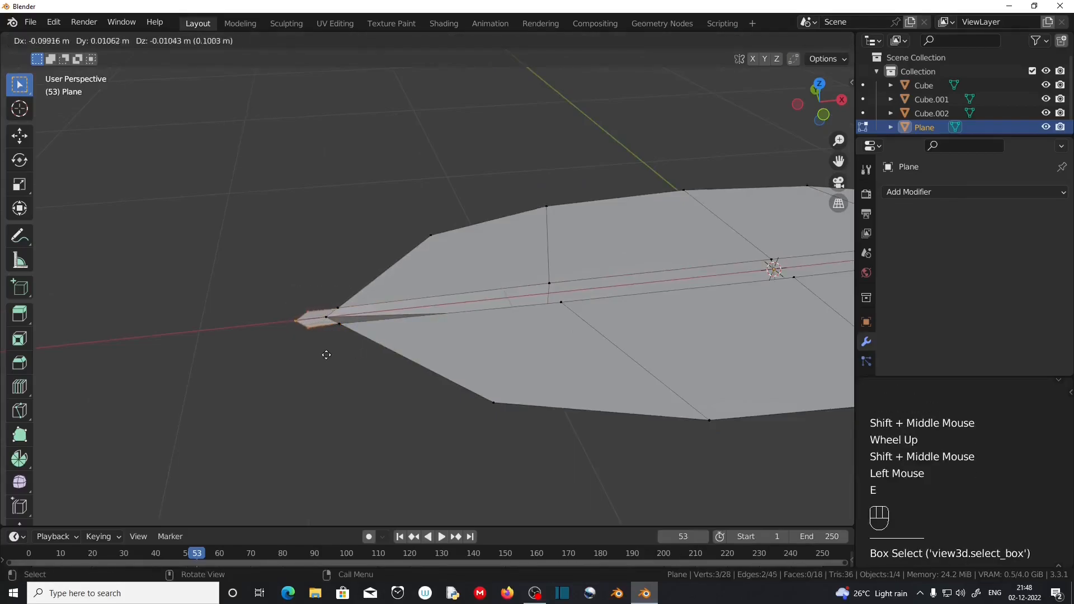
pyautogui.press('x')
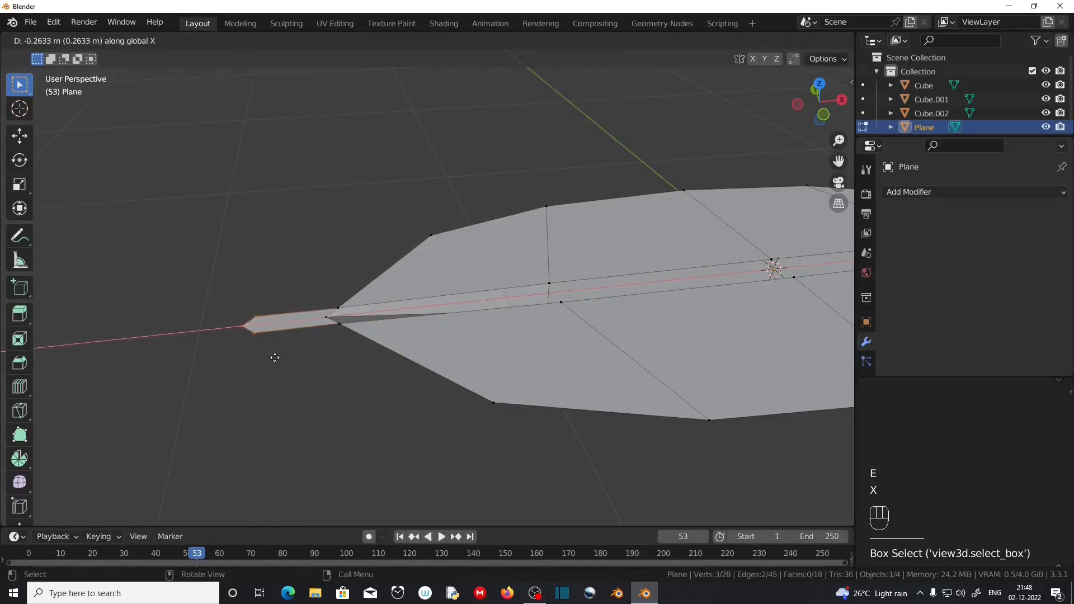
pyautogui.click(267, 368)
# Extrude the stem end further toward negative X and widen the new end slightly along Y
pyautogui.press('e')
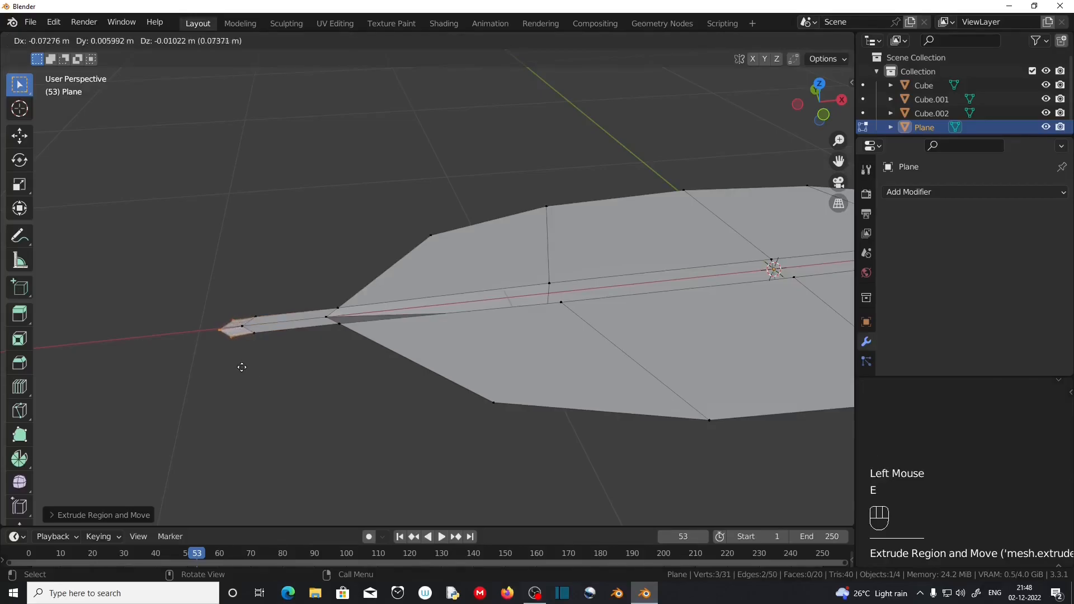
pyautogui.press('x')
pyautogui.click(201, 367)
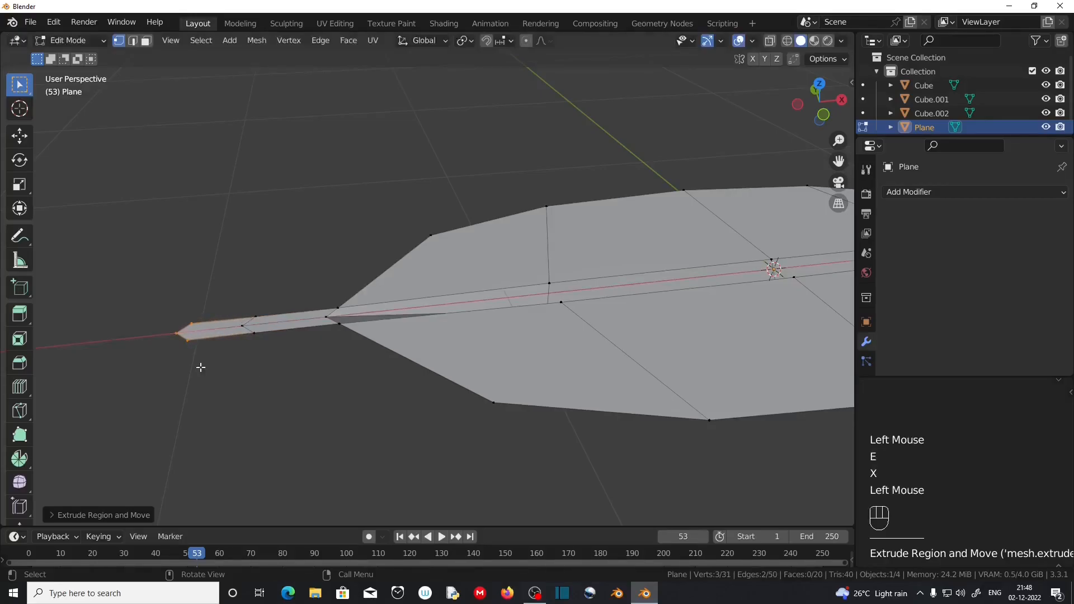
pyautogui.press('s')
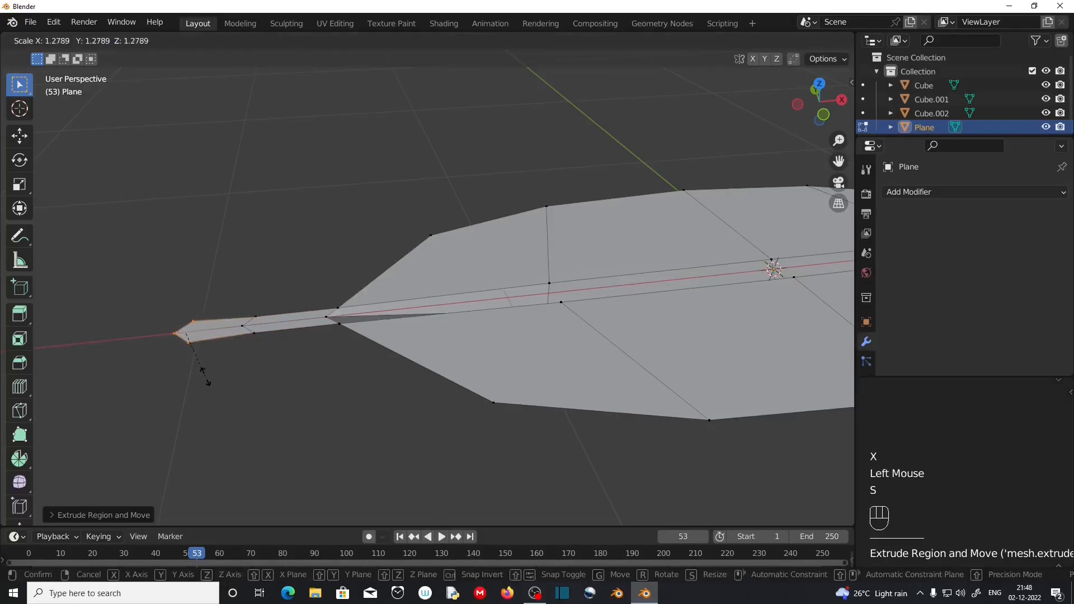
pyautogui.press('y')
pyautogui.click(206, 379)
# Extrude a short final stem section about 0.06 m toward negative X and widen its end slightly along Y
pyautogui.press('e')
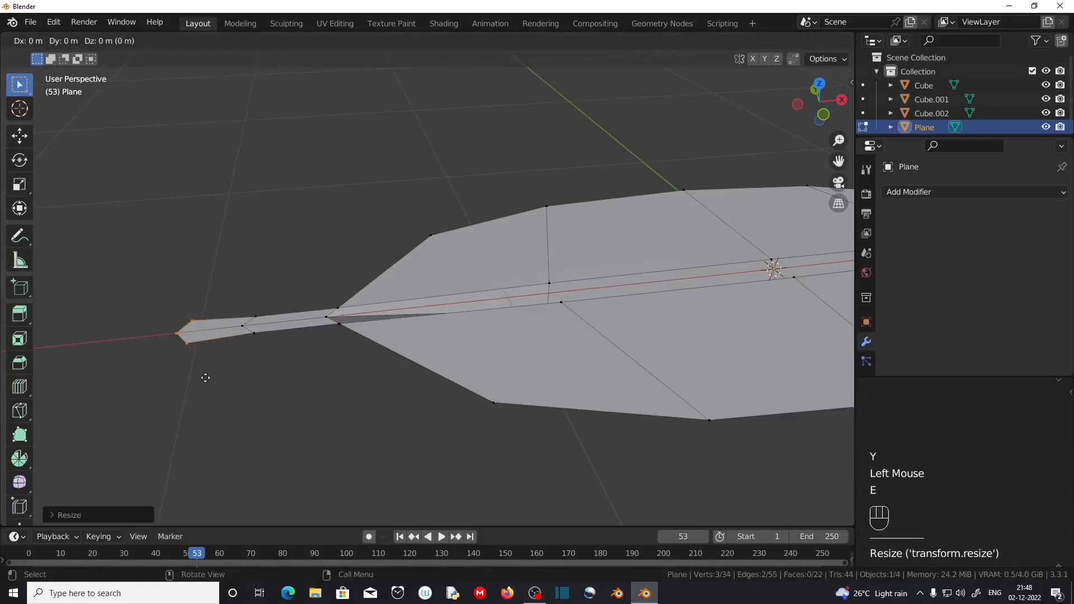
pyautogui.press('x')
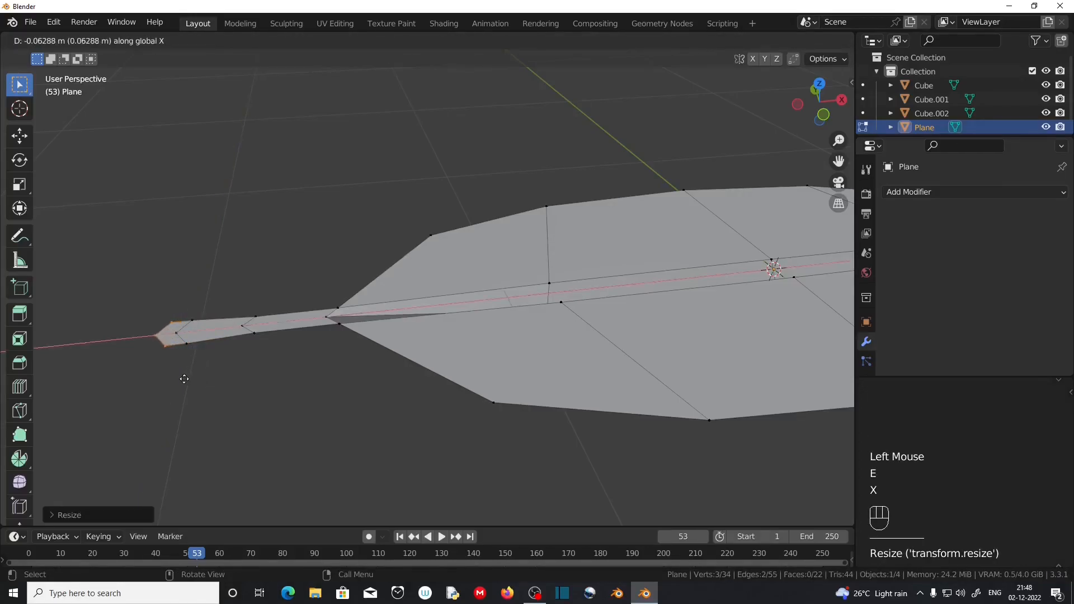
pyautogui.click(184, 379)
pyautogui.press('s')
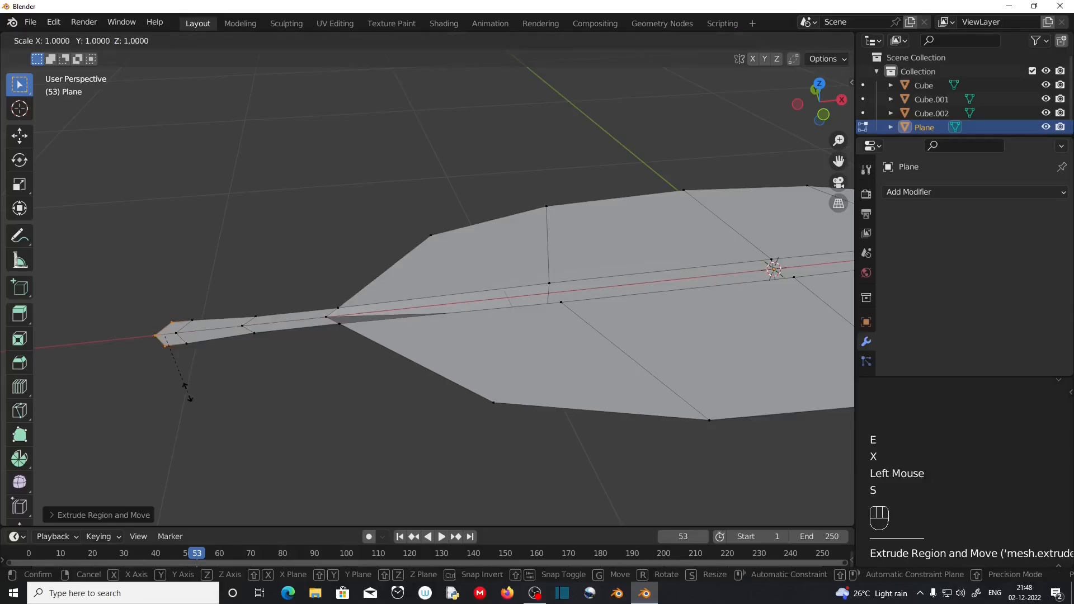
pyautogui.press('y')
pyautogui.click(191, 401)
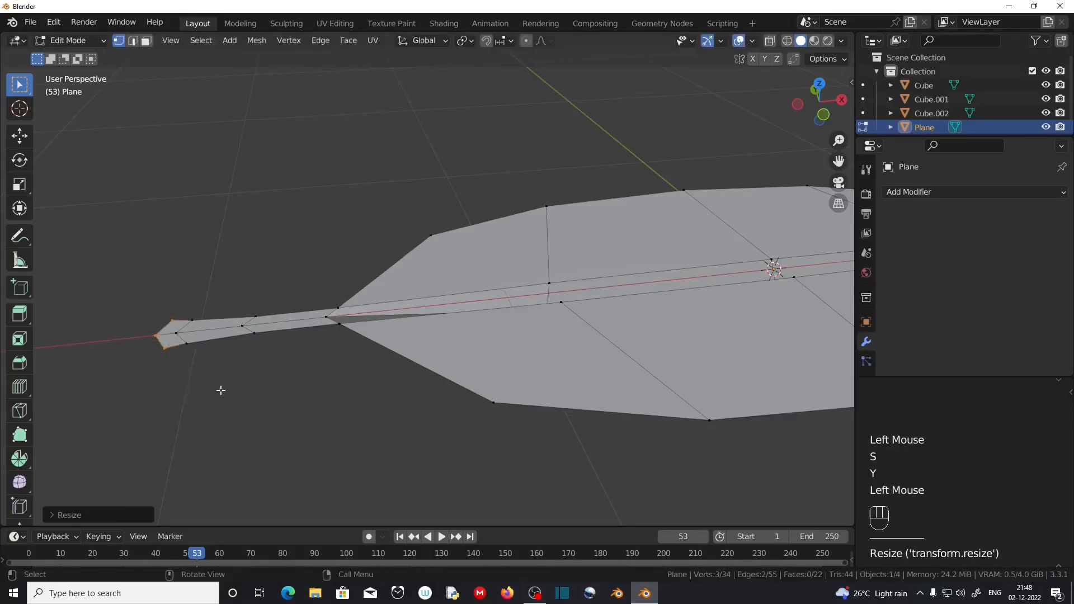
# Select the entire leaf mesh and extrude it slightly upward along its normal to give it thickness
pyautogui.scroll(-2, 222, 391)
pyautogui.moveTo(282, 310); pyautogui.dragTo(409, 360, button='middle')
pyautogui.scroll(2, 477, 369)
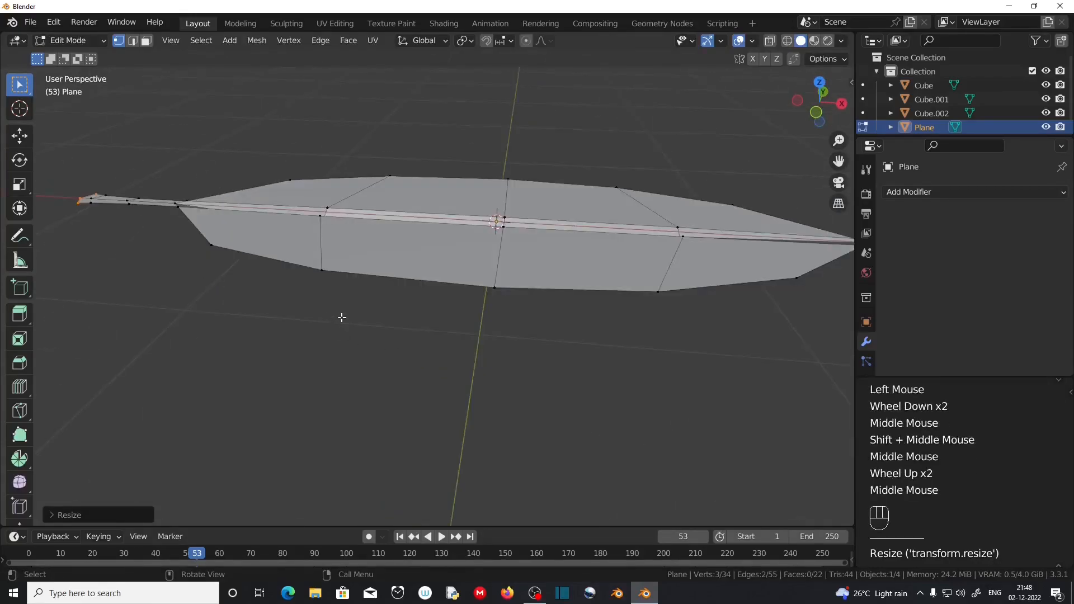
pyautogui.moveTo(342, 318); pyautogui.dragTo(374, 289, button='middle')
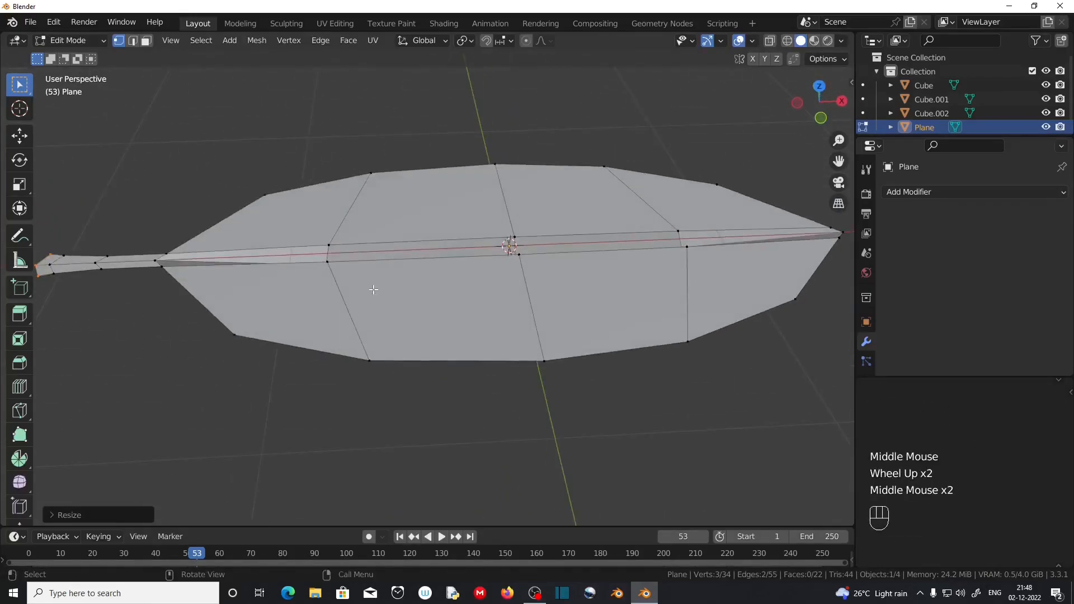
pyautogui.press('a')
pyautogui.press('e')
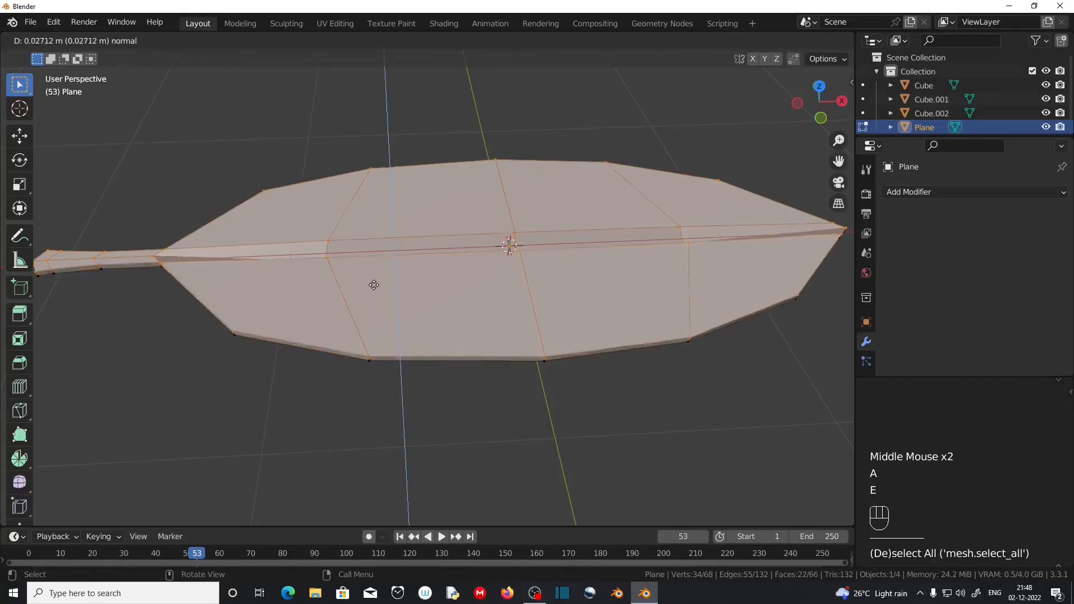
pyautogui.click(374, 280)
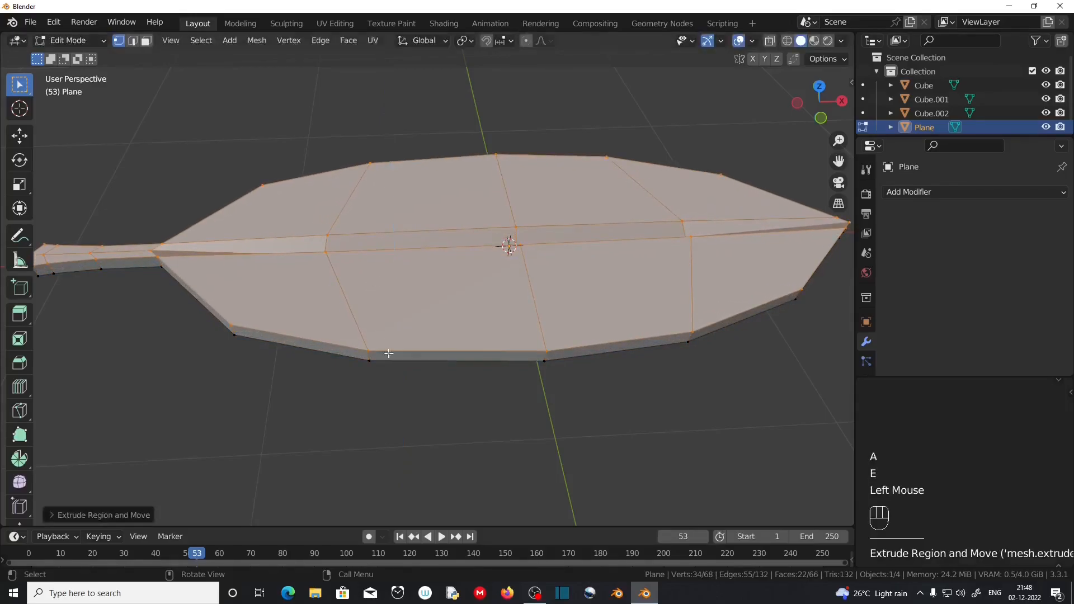
# Add a Subdivision Surface modifier with viewport level 2 to the leaf and inspect the smoothed shape in Object Mode
pyautogui.moveTo(374, 280); pyautogui.dragTo(933, 286, button='middle')
pyautogui.click(866, 344)
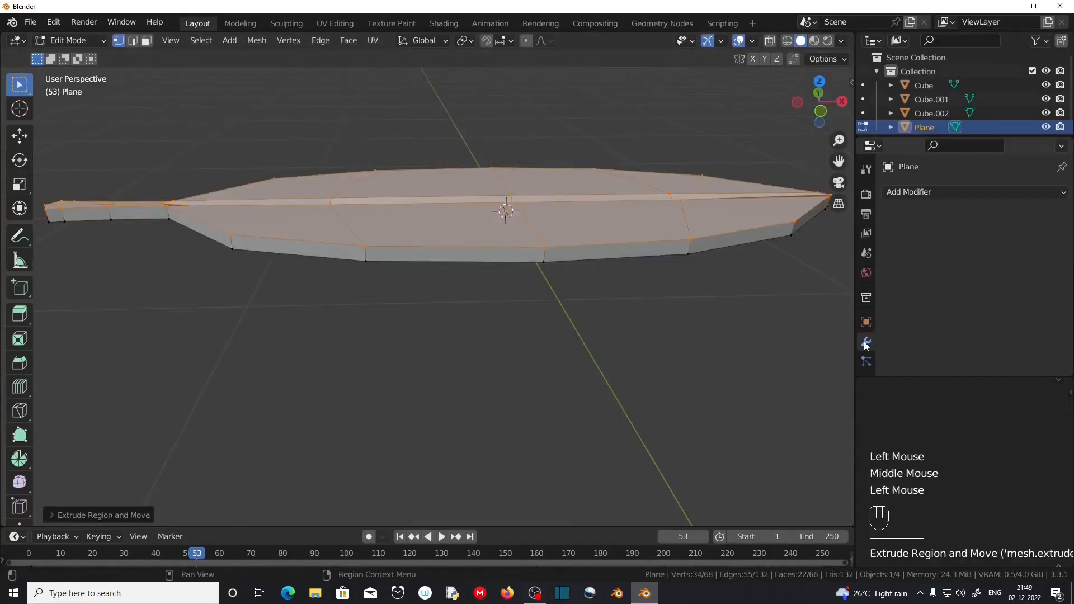
pyautogui.click(909, 202)
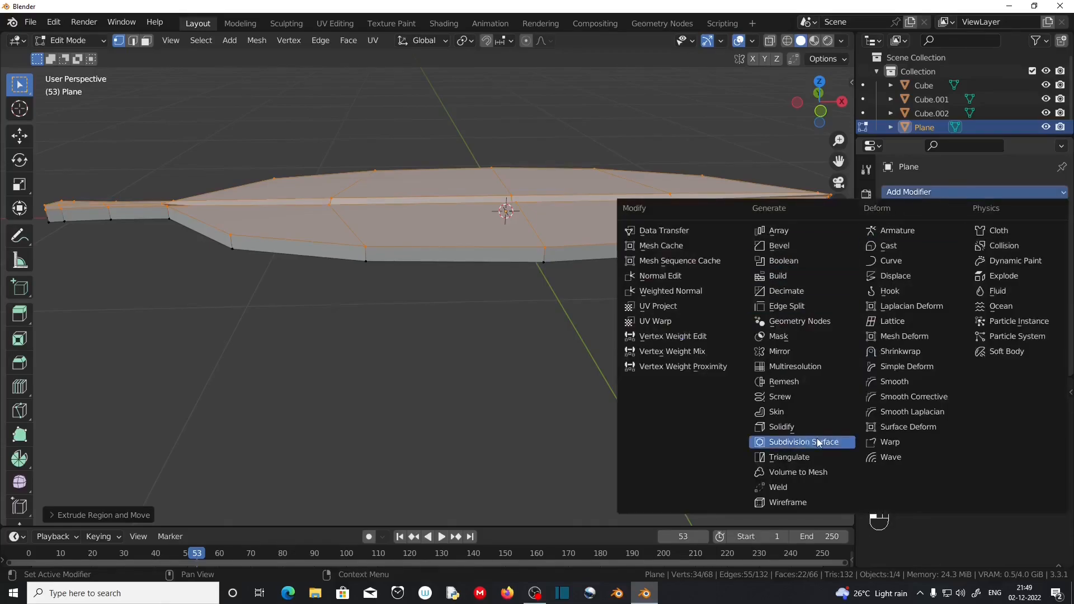
pyautogui.click(786, 442)
pyautogui.moveTo(494, 289); pyautogui.dragTo(473, 328, button='middle')
pyautogui.scroll(-2, 473, 328)
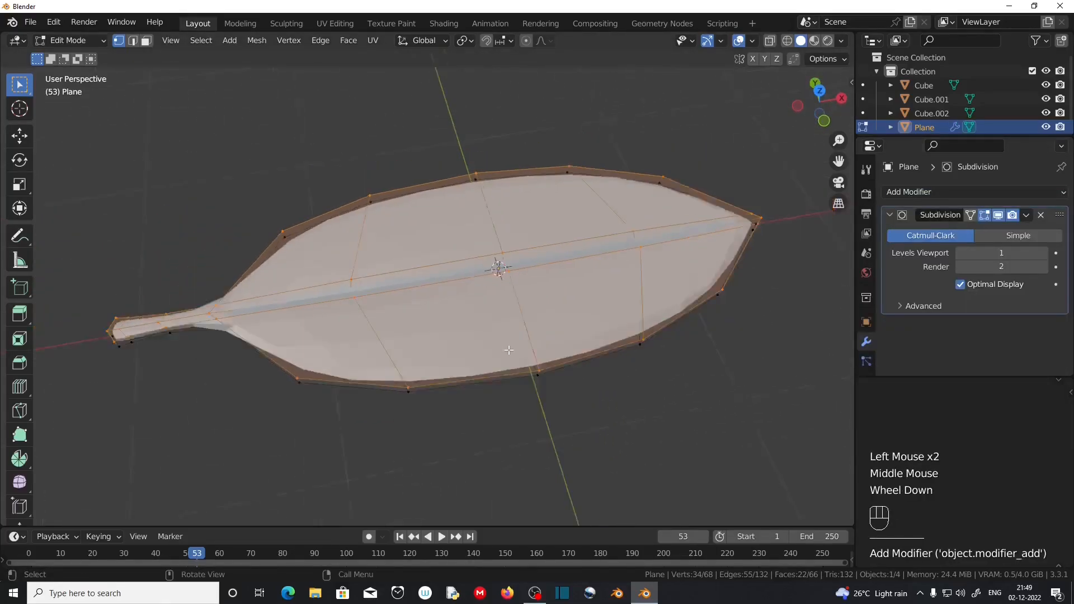
pyautogui.click(1043, 253)
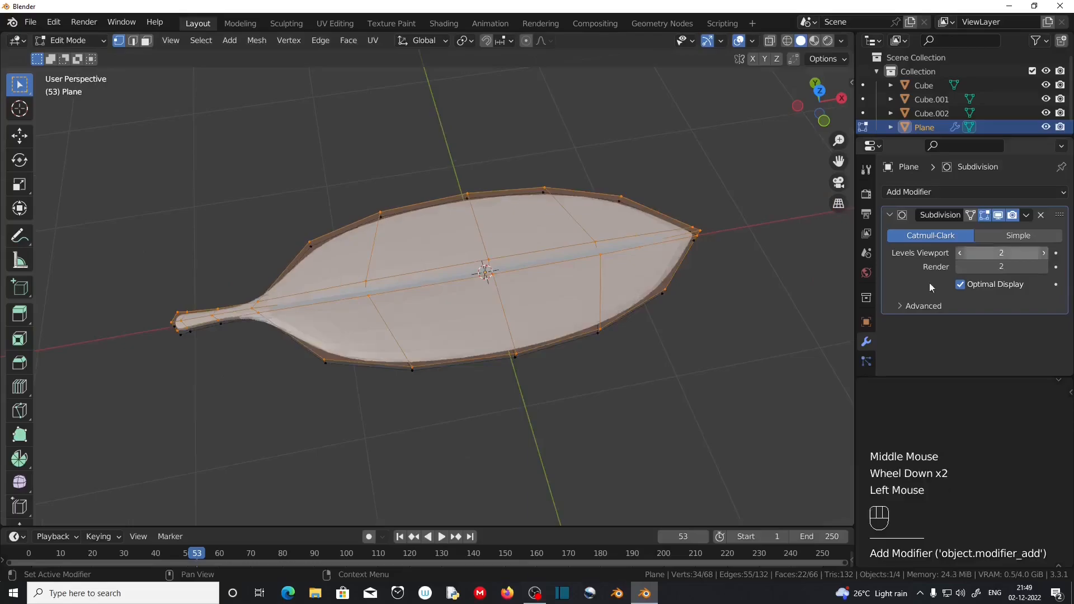
pyautogui.press('Tab')
pyautogui.scroll(2, 450, 405)
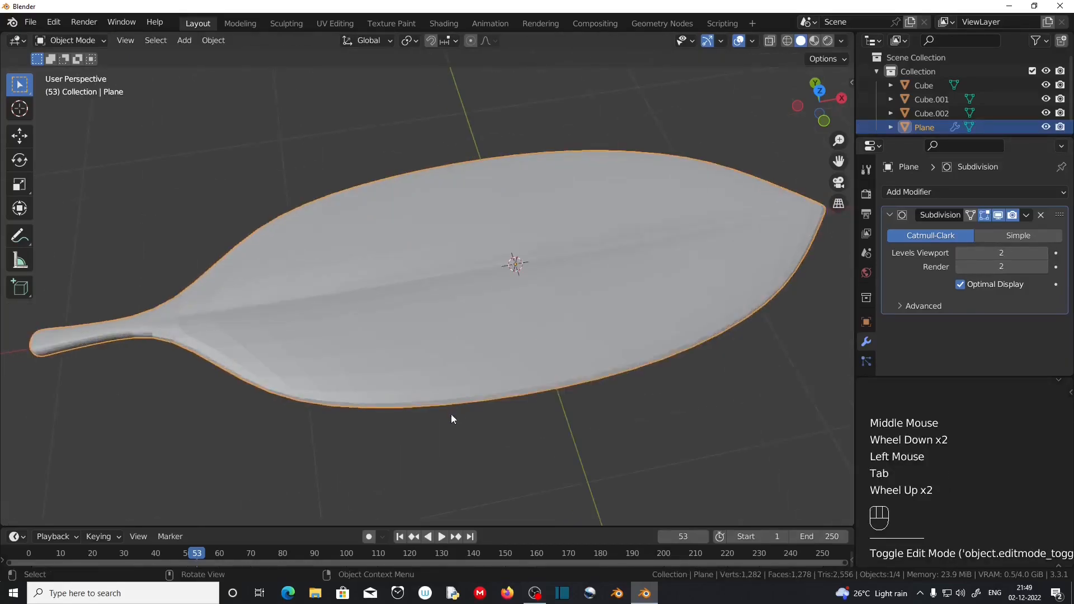
pyautogui.moveTo(452, 412); pyautogui.dragTo(666, 303, button='middle')
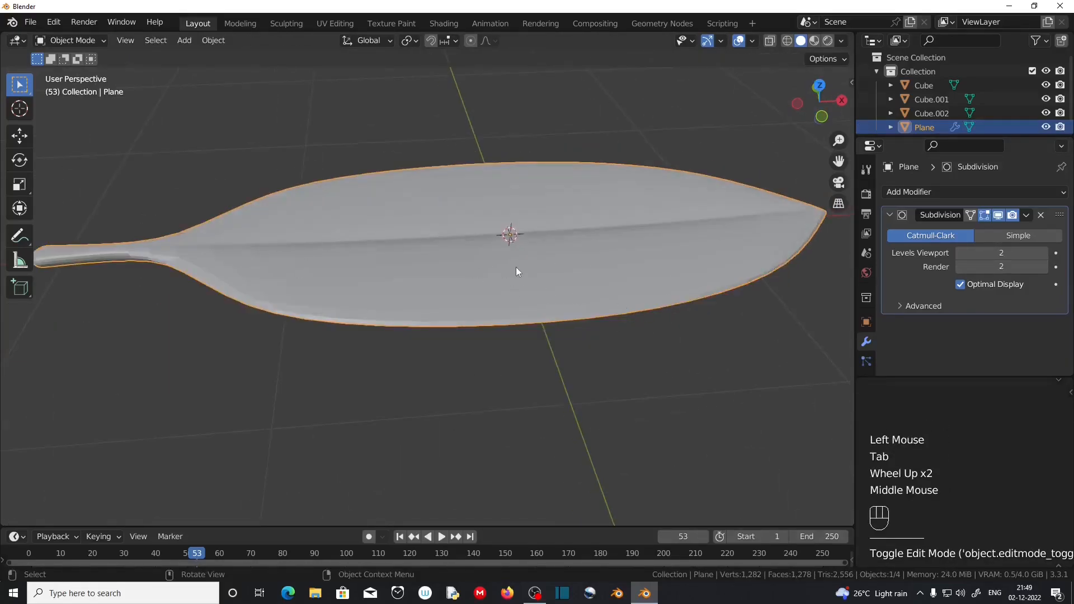
# In Edit Mode with X-ray on, select all vertices at the positive-X tip and bend it downward using proportional editing in front view
pyautogui.press('Tab')
pyautogui.scroll(-2, 553, 260)
pyautogui.moveTo(553, 261); pyautogui.dragTo(430, 285, button='middle')
pyautogui.moveTo(633, 220); pyautogui.dragTo(675, 271)
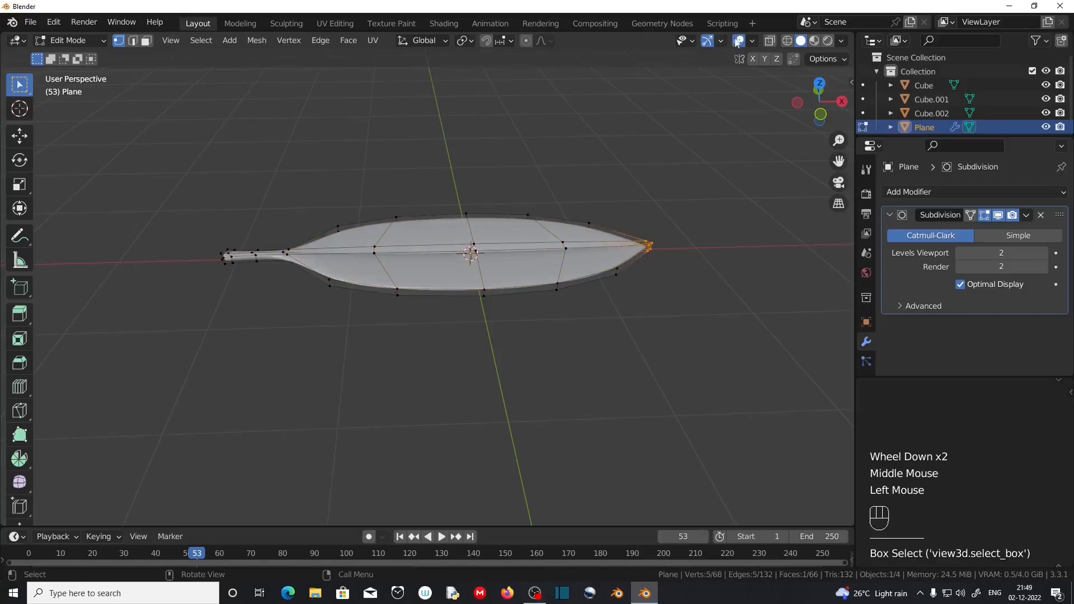
pyautogui.click(769, 41)
pyautogui.moveTo(631, 227); pyautogui.dragTo(676, 275)
pyautogui.scroll(1, 705, 342)
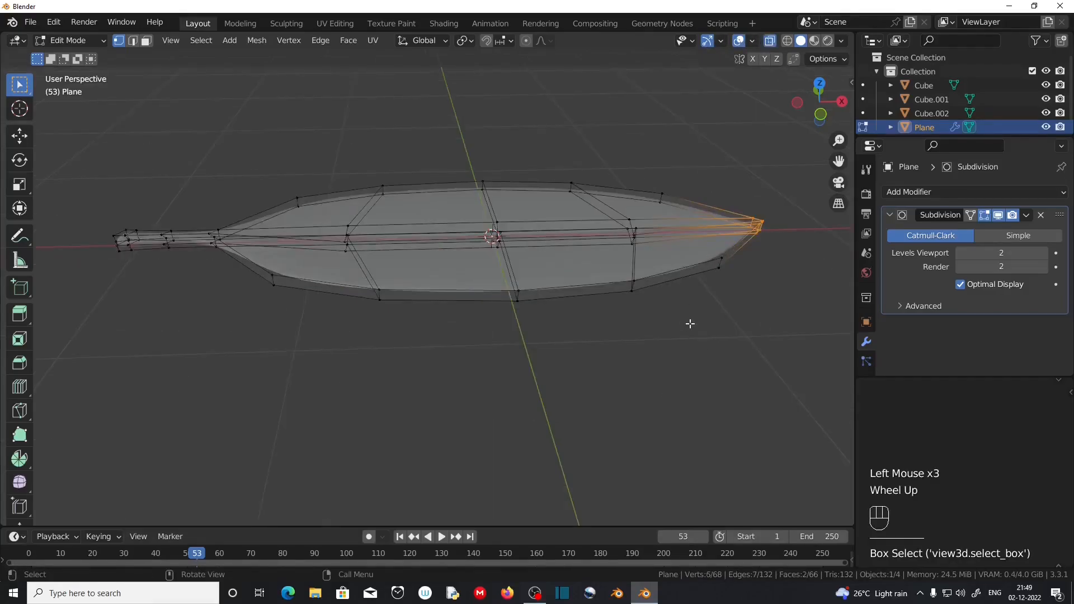
pyautogui.press('KP_1')
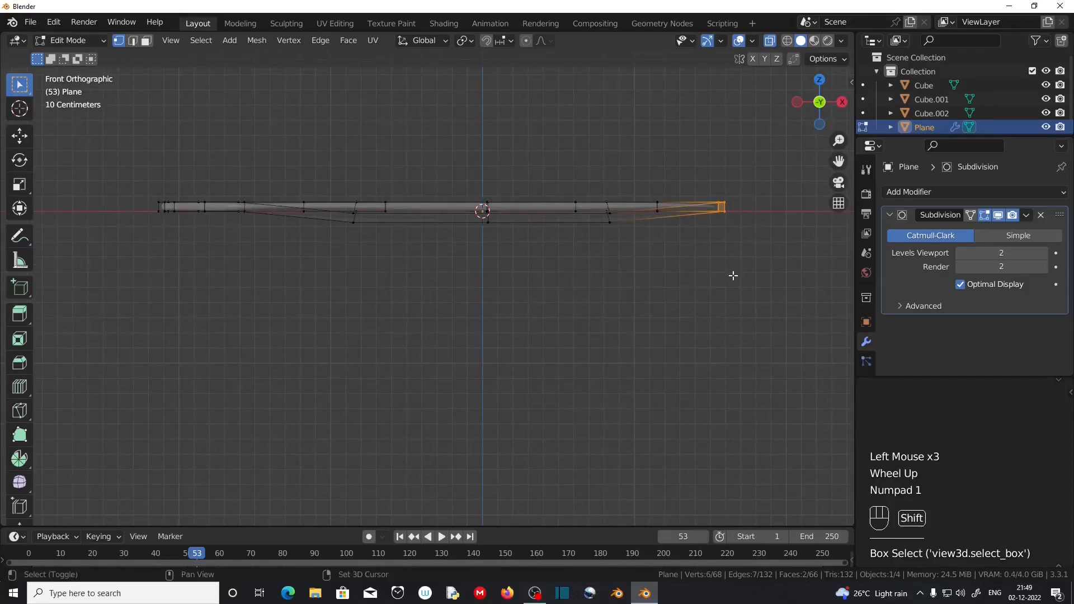
pyautogui.keyDown('shift'); pyautogui.moveTo(733, 276); pyautogui.dragTo(607, 319, button='middle'); pyautogui.keyUp('shift')
pyautogui.click(529, 42)
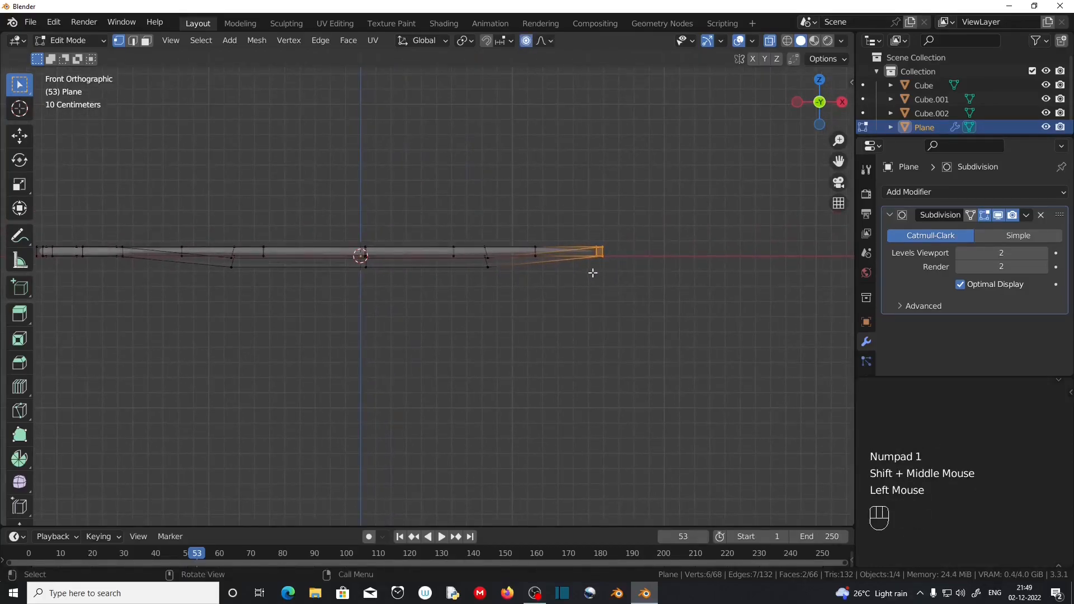
pyautogui.press('g')
pyautogui.click(596, 311)
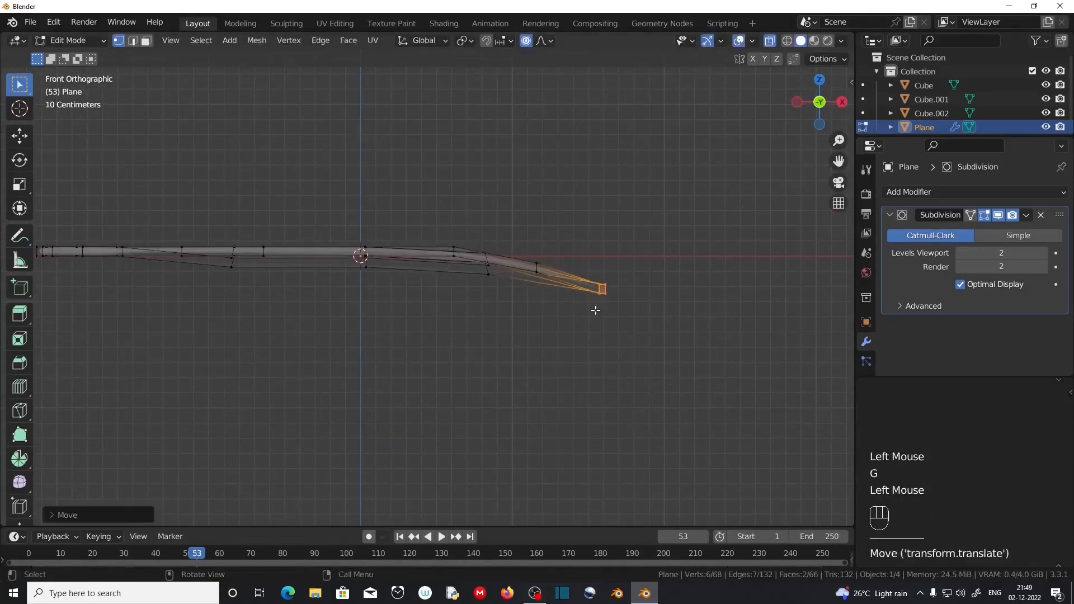
# Bend the leaf's positive-X tip further down by about 0.3 m, using proportional editing with an influence of about 1.95 m
pyautogui.moveTo(590, 260); pyautogui.dragTo(623, 324)
pyautogui.press('g')
pyautogui.scroll(6, 620, 325)
pyautogui.scroll(-4, 620, 325)
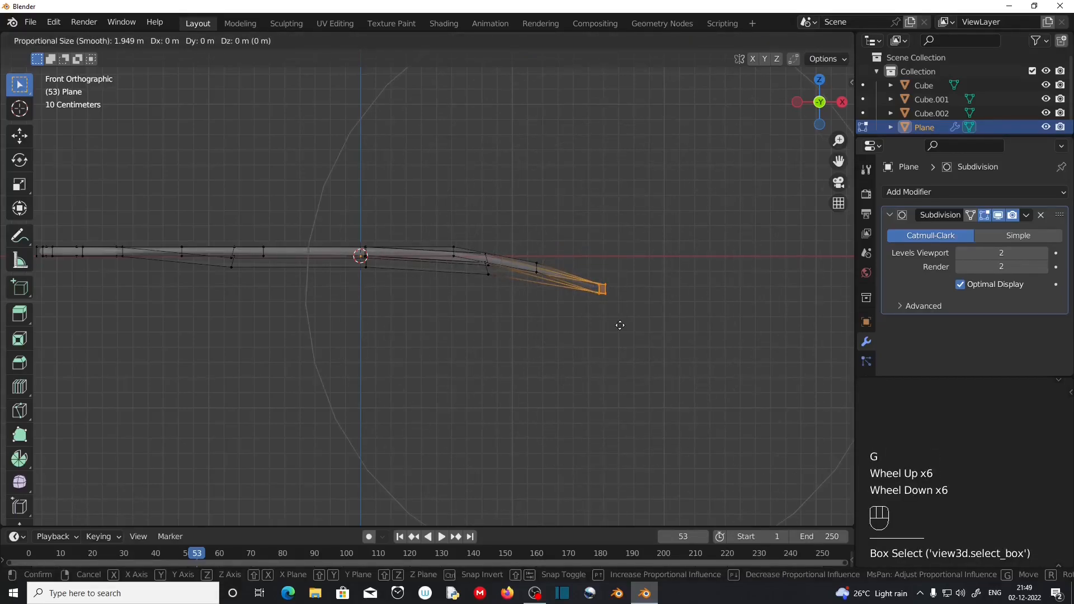
pyautogui.scroll(-2, 618, 335)
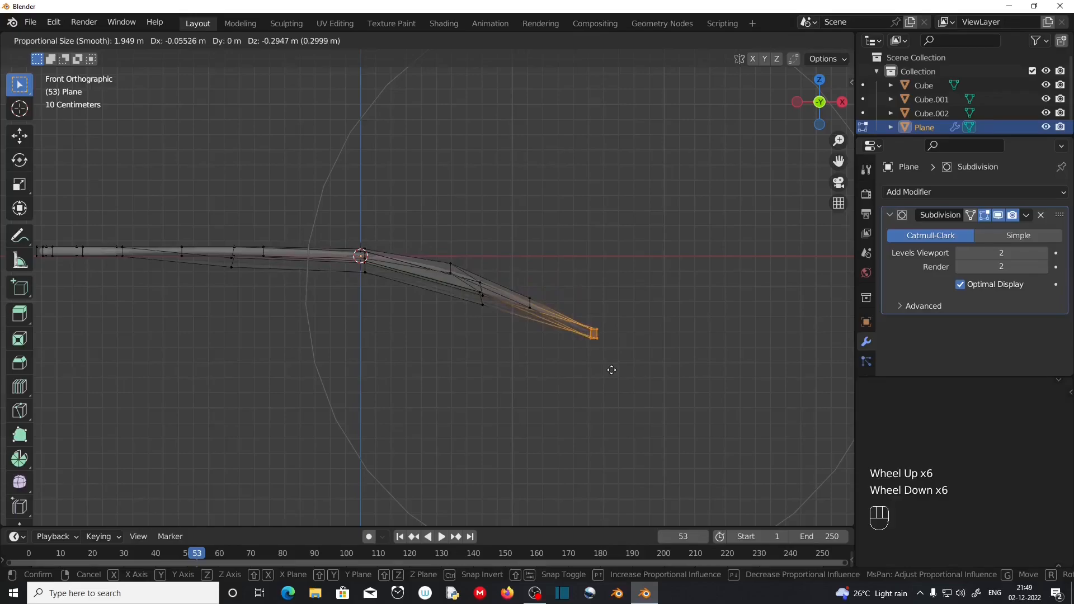
pyautogui.click(612, 370)
# Select the vertices at the stem end and lower them along Z using proportional editing with an influence of about 1.95 m
pyautogui.keyDown('shift'); pyautogui.moveTo(498, 333); pyautogui.dragTo(635, 315, button='middle'); pyautogui.keyUp('shift')
pyautogui.moveTo(146, 173); pyautogui.dragTo(210, 267)
pyautogui.press('g')
pyautogui.press('z')
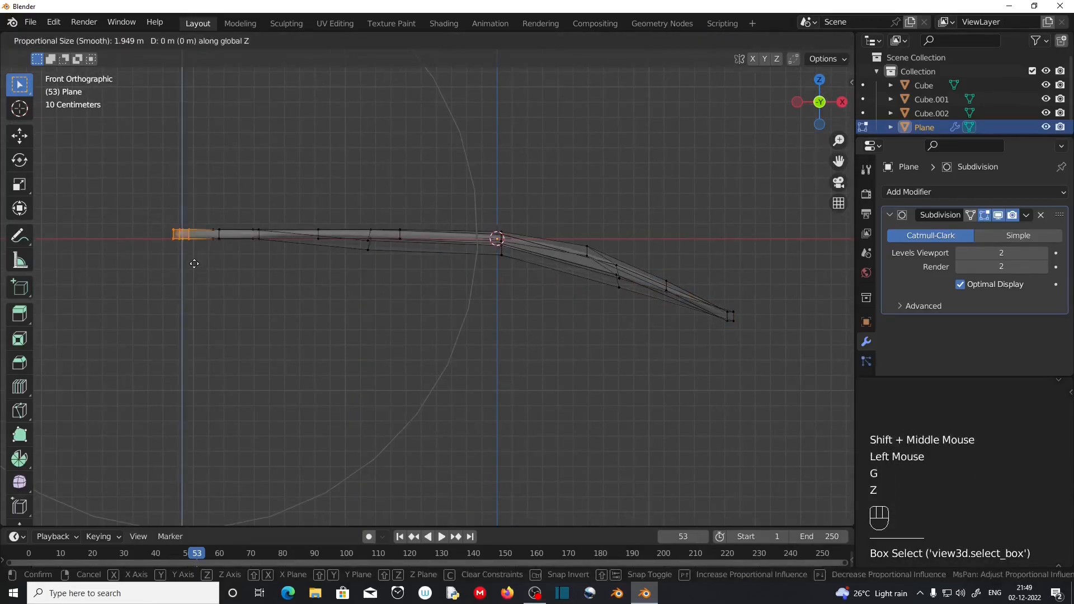
pyautogui.click(197, 295)
# Lower the stem end twice more along Z with a smaller proportional influence, the last move by about 0.06 m, to curve the stem downward
pyautogui.moveTo(163, 247); pyautogui.dragTo(202, 300)
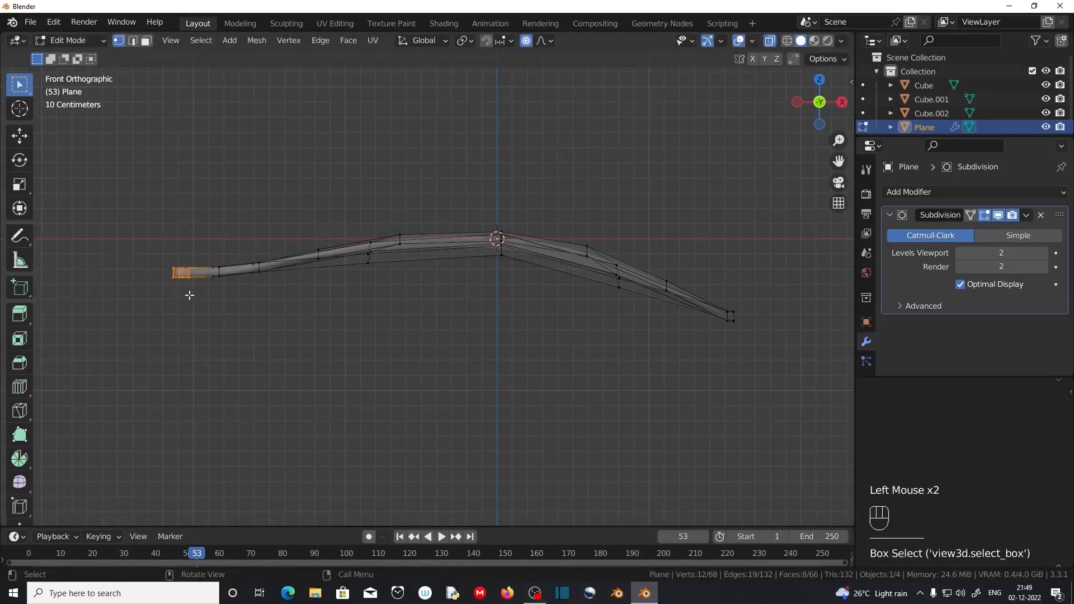
pyautogui.press('g')
pyautogui.press('z')
pyautogui.scroll(7, 183, 280)
pyautogui.click(182, 274)
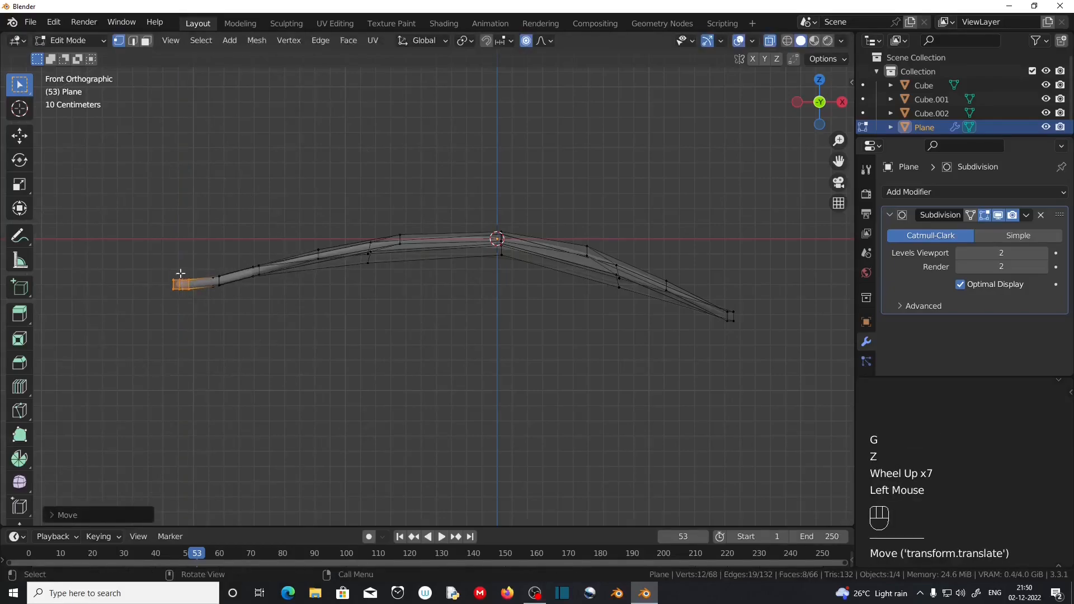
pyautogui.press('g')
pyautogui.press('z')
pyautogui.scroll(8, 182, 289)
pyautogui.scroll(-9, 185, 291)
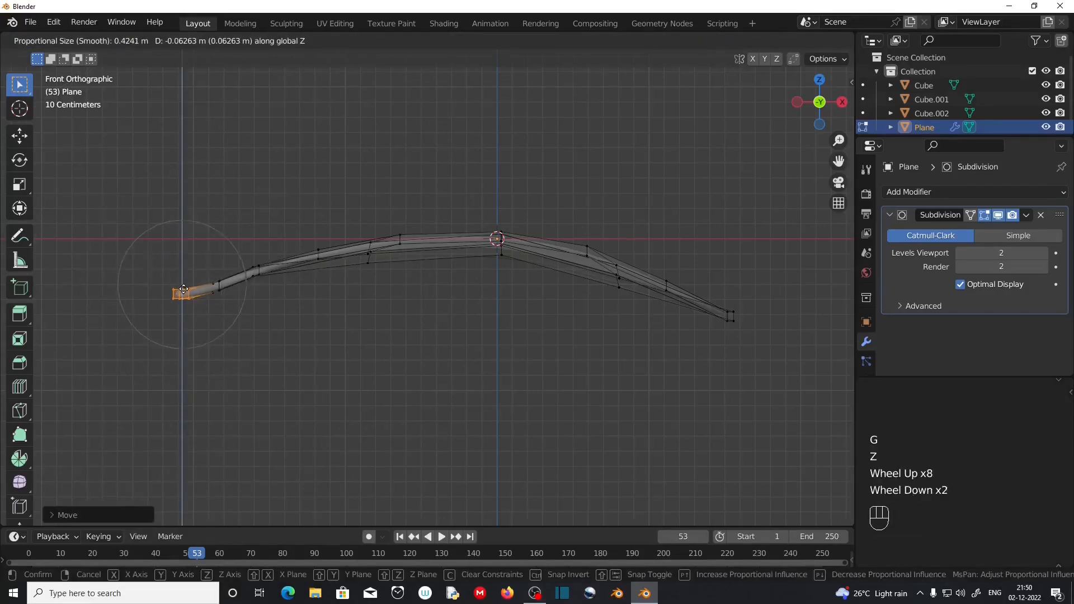
pyautogui.click(185, 292)
# Return to Object Mode, turn off X-ray and inspect the curved leaf in perspective view
pyautogui.scroll(-2, 248, 300)
pyautogui.press('Tab')
pyautogui.moveTo(319, 297); pyautogui.dragTo(500, 264, button='middle')
pyautogui.click(770, 41)
pyautogui.scroll(-1, 464, 267)
pyautogui.scroll(2, 464, 267)
pyautogui.scroll(-2, 465, 270)
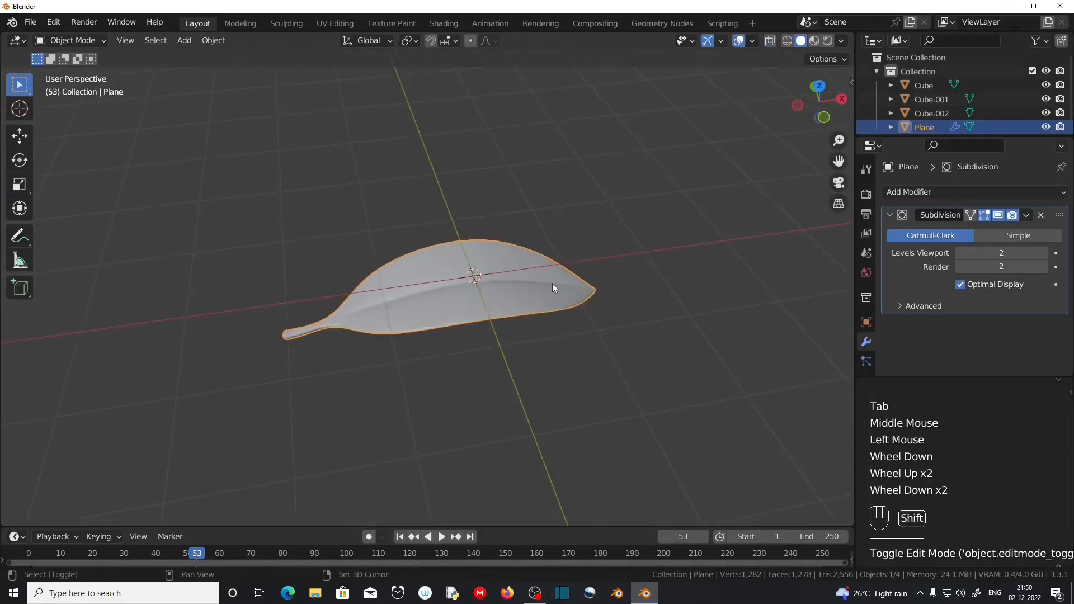
# Move the leaf about 32 m along negative X to place it beside the other finished models
pyautogui.keyDown('shift'); pyautogui.moveTo(553, 283); pyautogui.dragTo(446, 298, button='middle'); pyautogui.keyUp('shift')
pyautogui.scroll(-6, 452, 291)
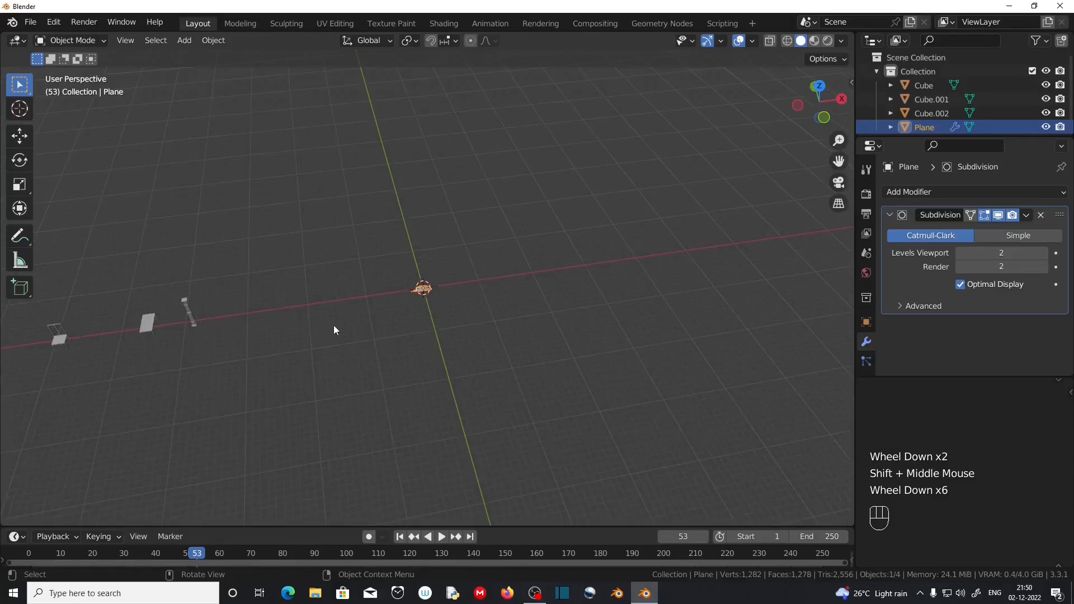
pyautogui.press('g')
pyautogui.press('x')
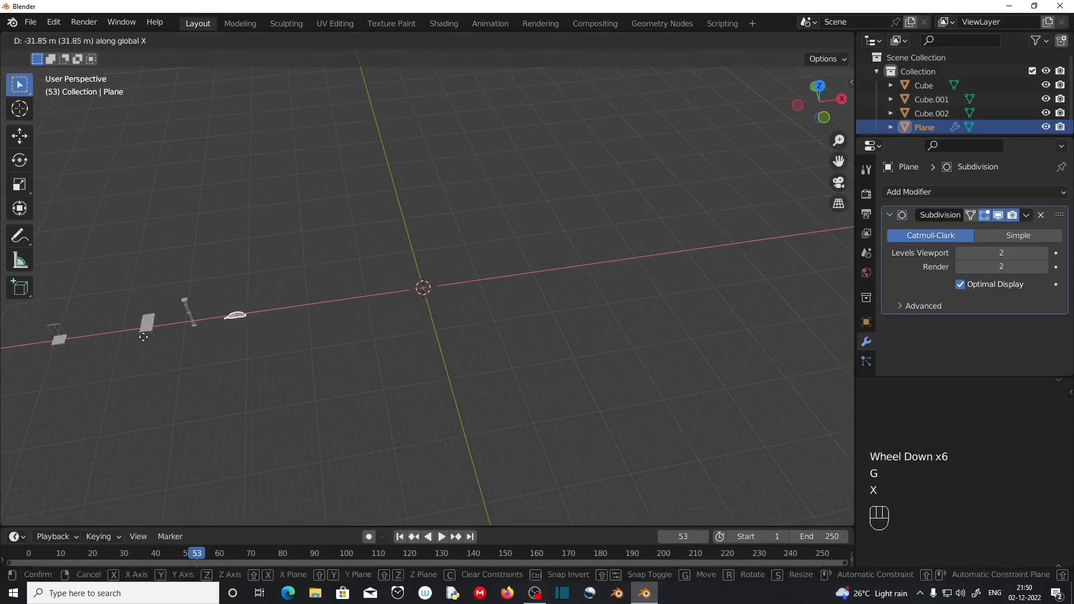
pyautogui.click(141, 338)
# Add a cylinder mesh at the world origin
pyautogui.moveTo(140, 338); pyautogui.dragTo(453, 371, button='middle')
pyautogui.scroll(3, 425, 317)
pyautogui.hotkey('shift', 'a')
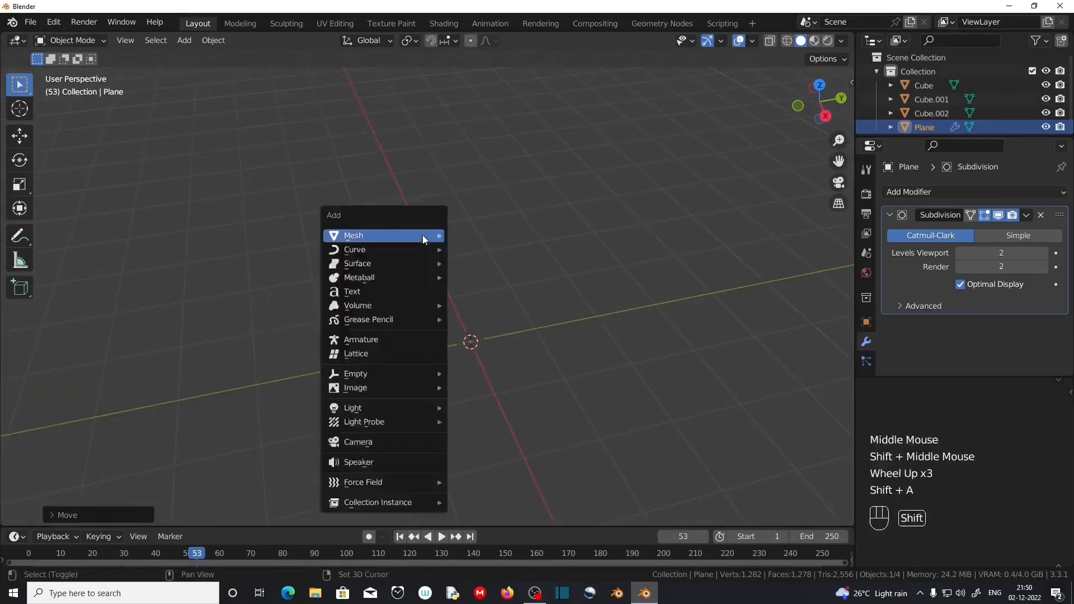
pyautogui.moveTo(422, 235)
pyautogui.click(503, 307)
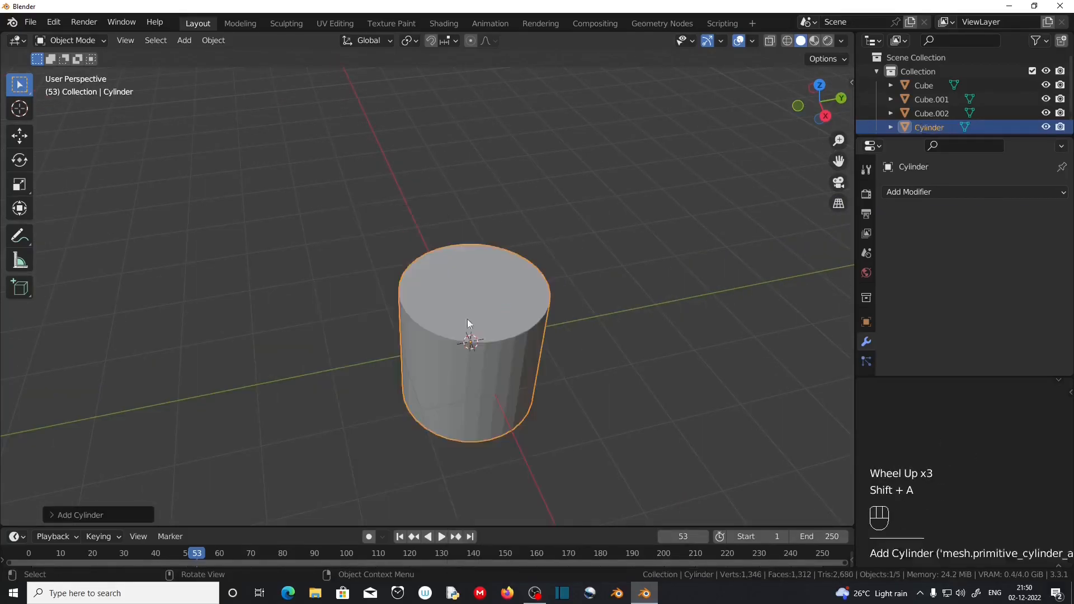
# In Edit Mode, select the cylinder's top face and move it 4 m up along Z
pyautogui.press('Tab')
pyautogui.press('3')
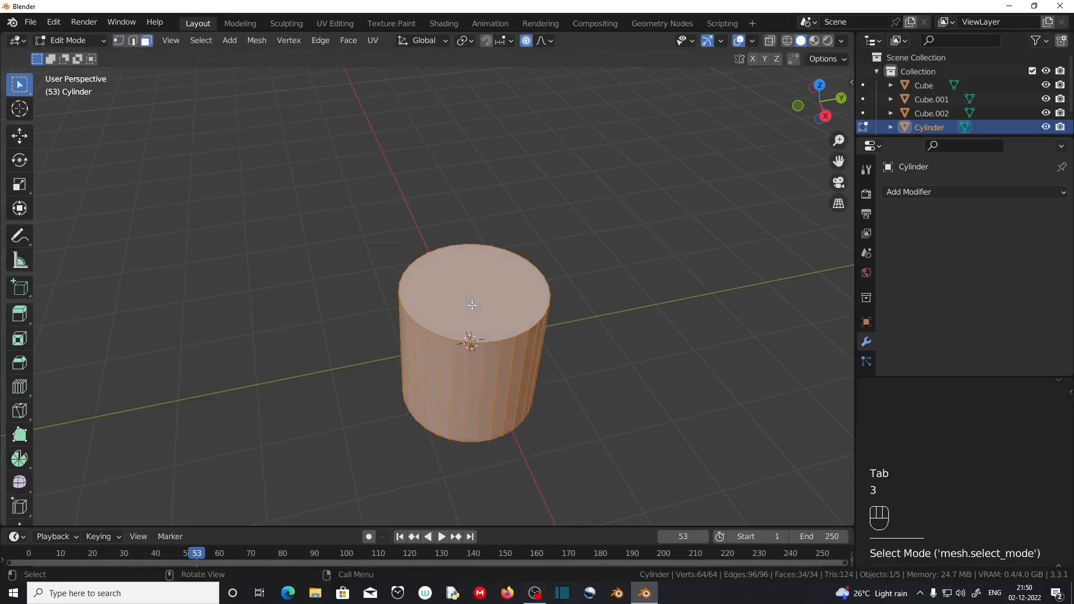
pyautogui.click(472, 305)
pyautogui.moveTo(499, 408); pyautogui.dragTo(494, 386, button='middle')
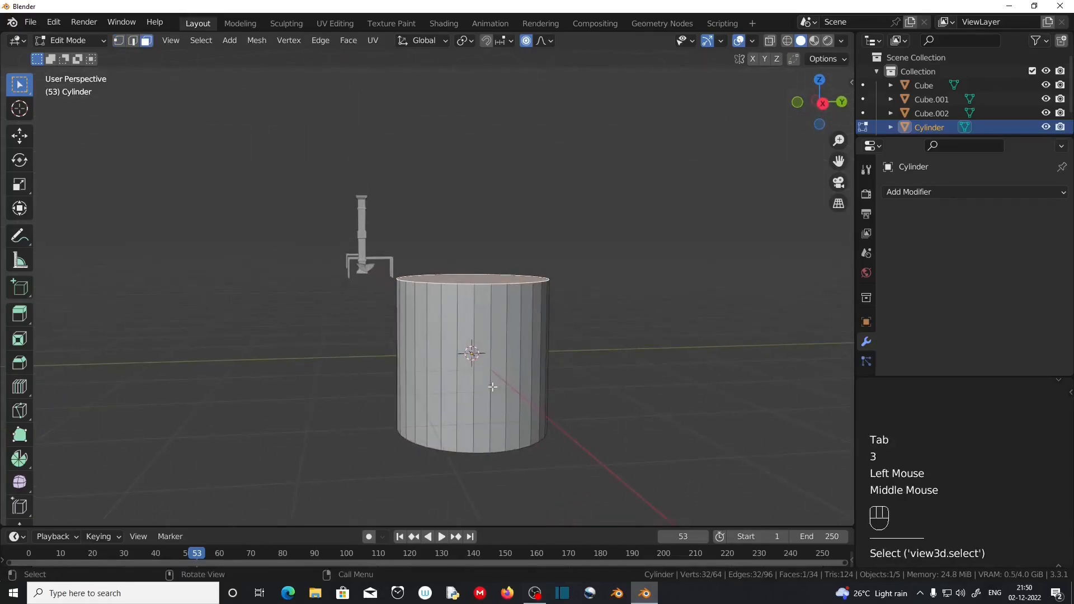
pyautogui.press('g')
pyautogui.press('z')
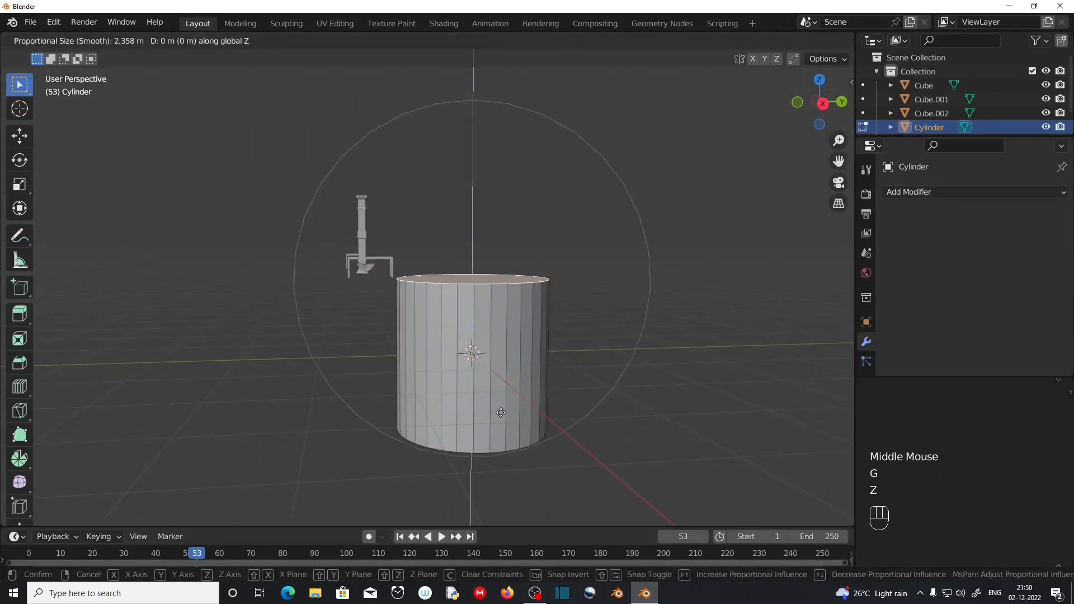
pyautogui.press('KP_4')
pyautogui.press('KP_Enter')
# Turn off proportional editing and scale the entire cylinder down in X and Y to about 0.3, keeping its height
pyautogui.scroll(-2, 500, 412)
pyautogui.keyDown('shift'); pyautogui.moveTo(500, 412); pyautogui.dragTo(504, 459, button='middle'); pyautogui.keyUp('shift')
pyautogui.scroll(1, 504, 459)
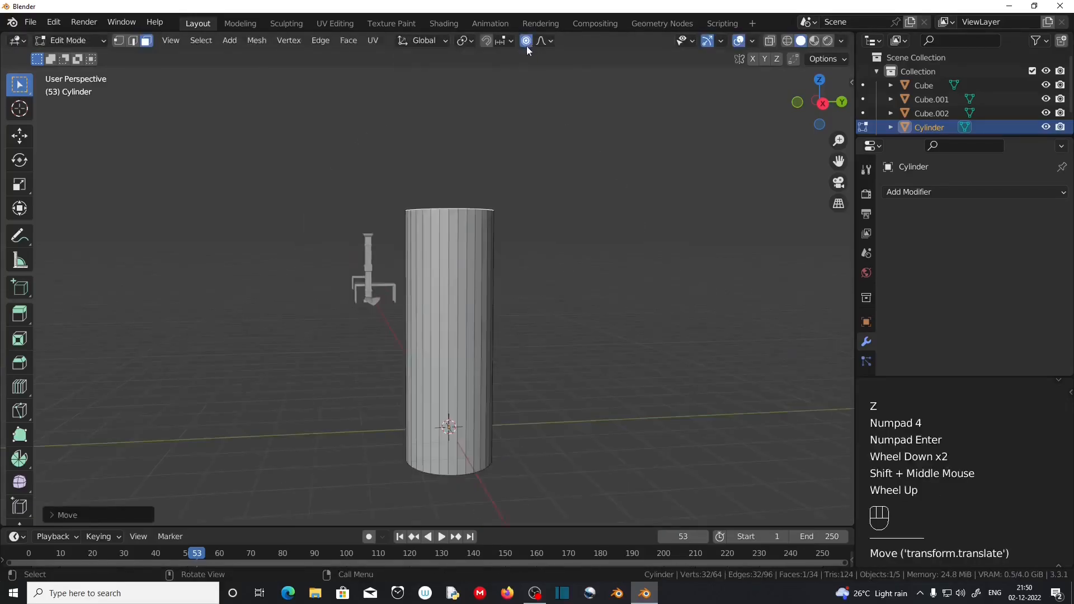
pyautogui.click(536, 103)
pyautogui.press('a')
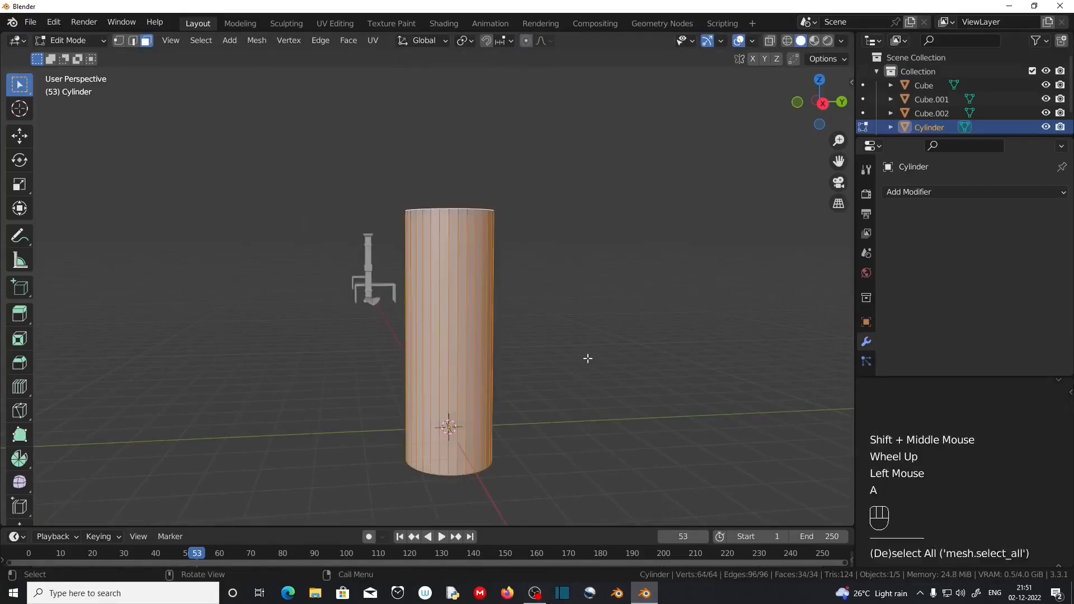
pyautogui.press('s')
pyautogui.hotkey('shift', 'z')
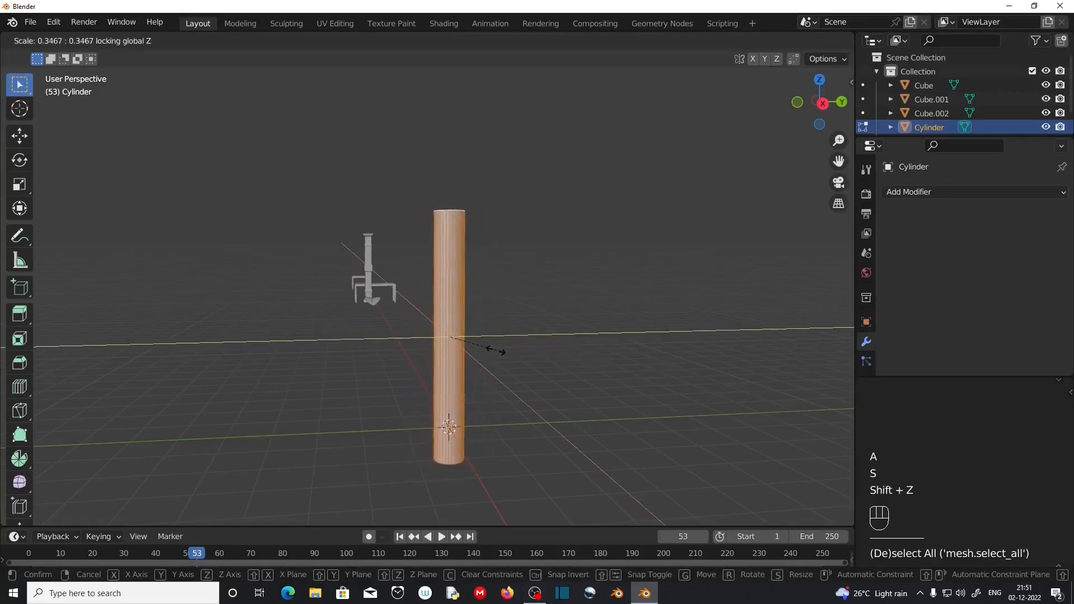
pyautogui.click(485, 350)
# In front view, add a horizontal edge loop around the cylinder and slide it down close to the base
pyautogui.scroll(2, 487, 353)
pyautogui.keyDown('shift'); pyautogui.moveTo(486, 353); pyautogui.dragTo(493, 364, button='middle'); pyautogui.keyUp('shift')
pyautogui.moveTo(493, 364); pyautogui.dragTo(477, 386, button='middle')
pyautogui.click(476, 386)
pyautogui.moveTo(541, 363); pyautogui.dragTo(516, 379, button='middle')
pyautogui.press('KP_1')
pyautogui.scroll(2, 508, 436)
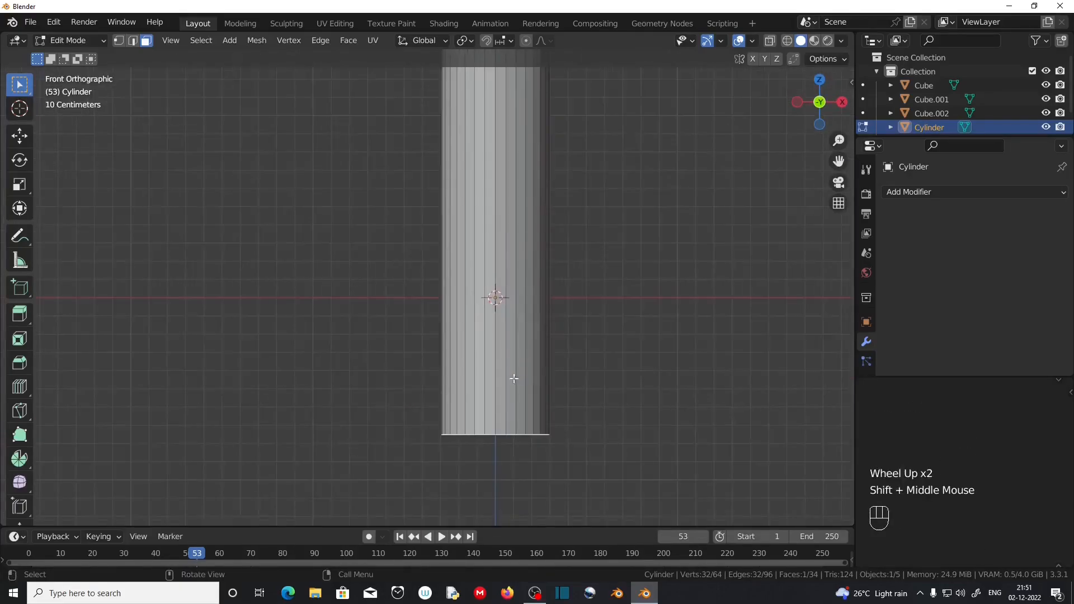
pyautogui.scroll(-2, 492, 168)
pyautogui.keyDown('shift'); pyautogui.moveTo(470, 146); pyautogui.dragTo(468, 259, button='middle'); pyautogui.keyUp('shift')
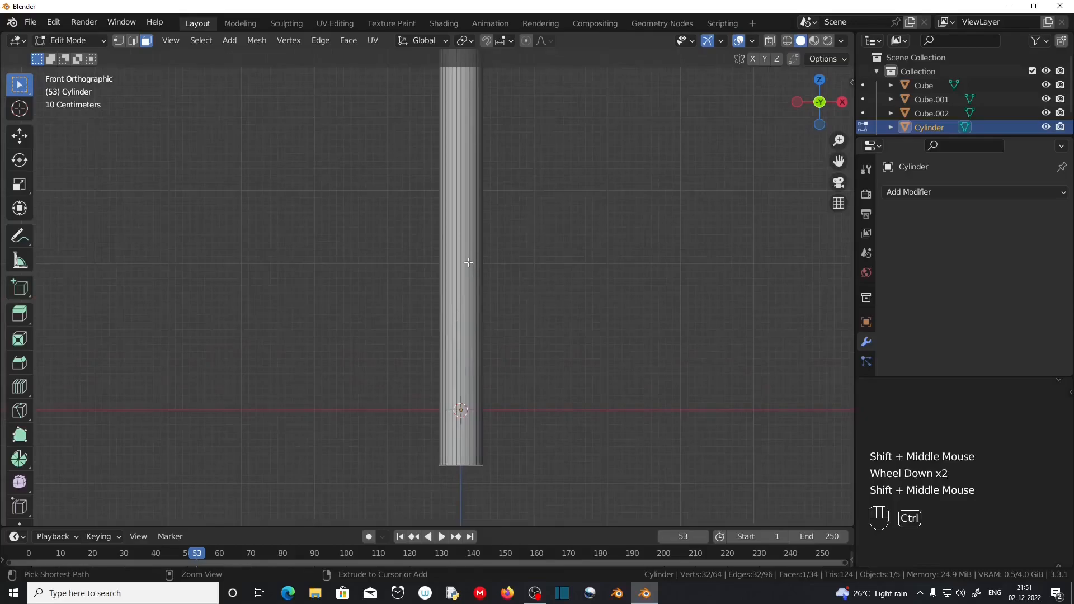
pyautogui.hotkey('ctrl', 'r')
pyautogui.click(468, 259)
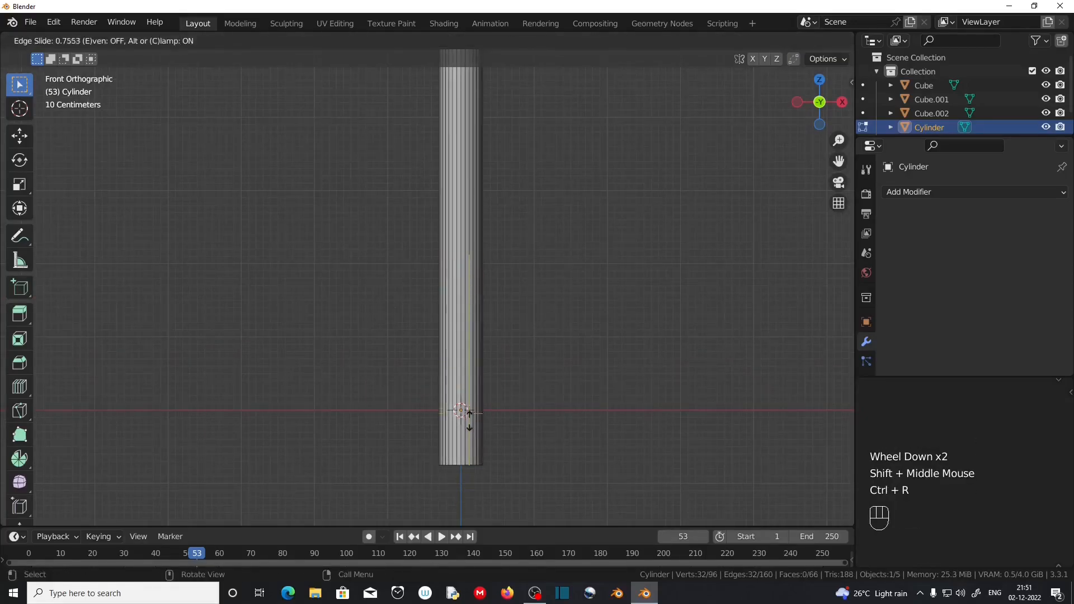
pyautogui.click(471, 451)
# Add a second horizontal edge loop and place it a short distance above the first one near the base
pyautogui.scroll(2, 489, 396)
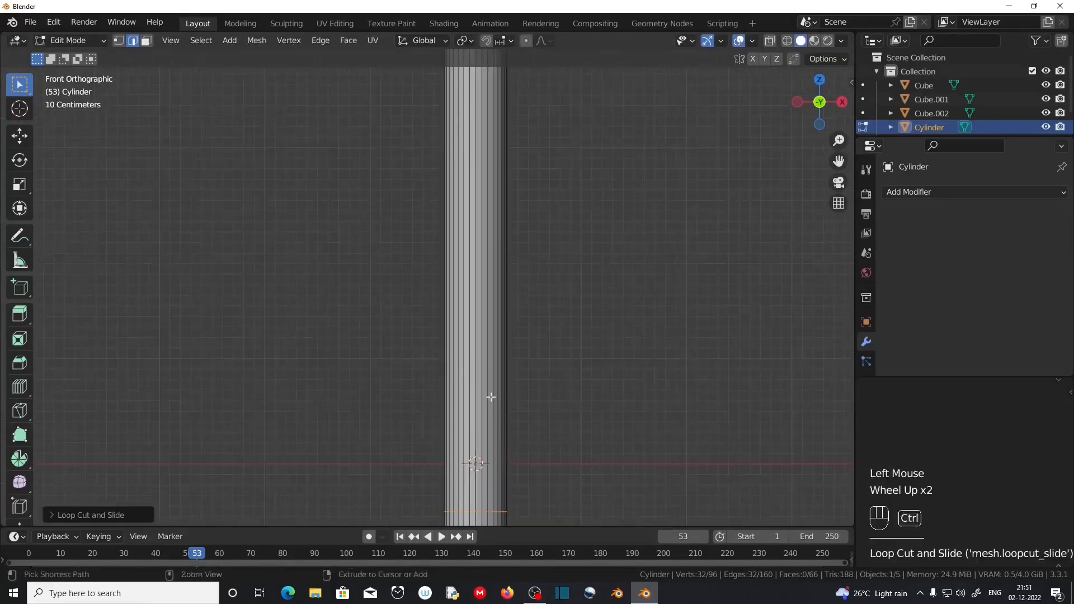
pyautogui.hotkey('ctrl', 'r')
pyautogui.click(491, 396)
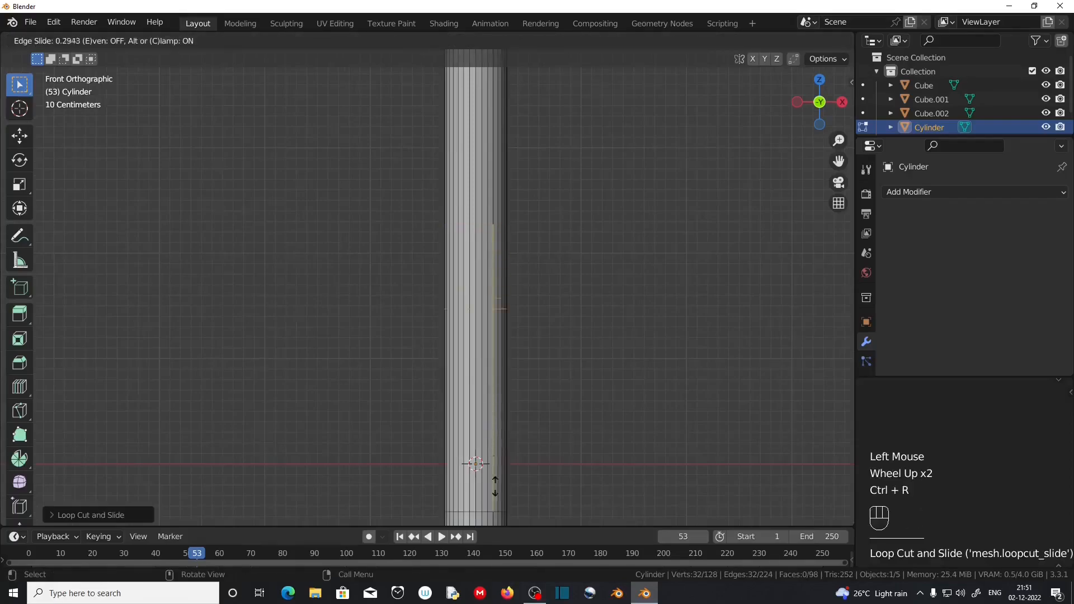
pyautogui.click(500, 186)
pyautogui.keyDown('shift'); pyautogui.moveTo(549, 228); pyautogui.dragTo(549, 185, button='middle'); pyautogui.keyUp('shift')
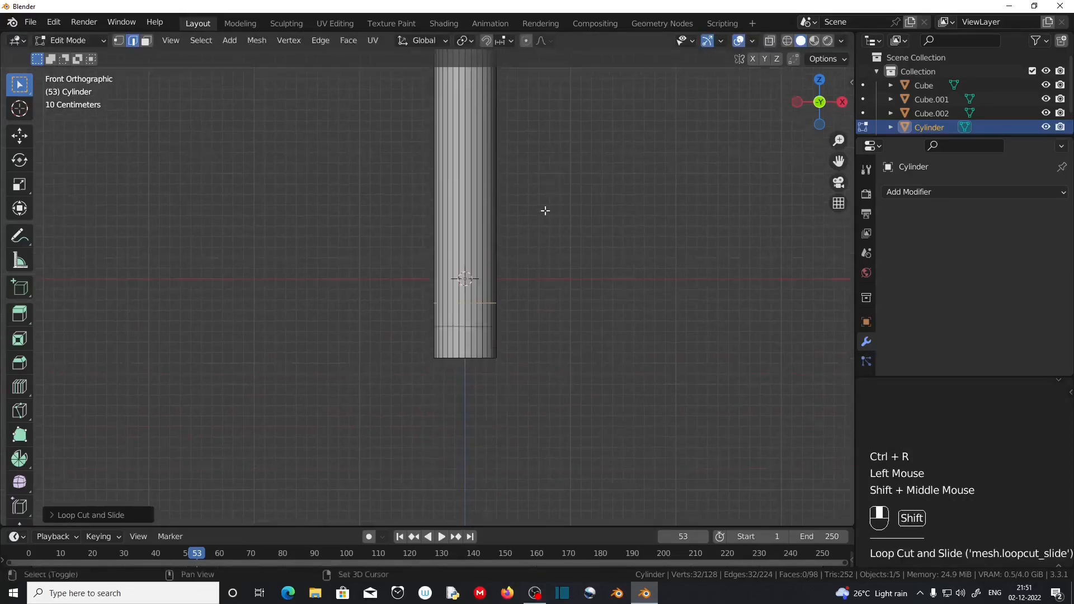
# Select the lowest ring of side faces and scale it outward in X and Y, excluding Z, to form a flared base
pyautogui.scroll(2, 549, 185)
pyautogui.click(146, 40)
pyautogui.keyDown('alt'); pyautogui.click(533, 406); pyautogui.keyUp('alt')
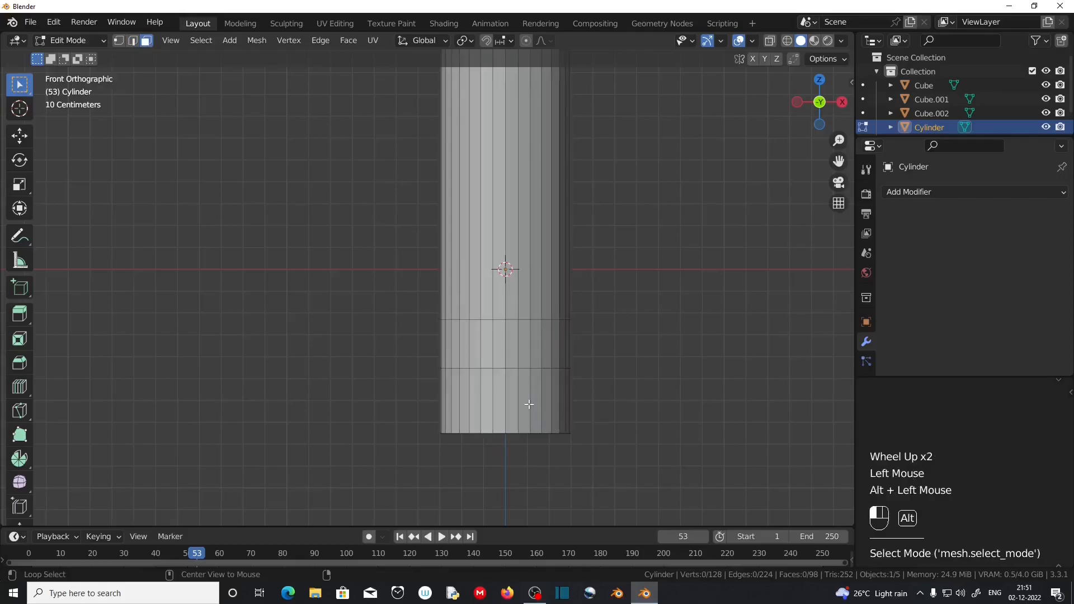
pyautogui.press('s')
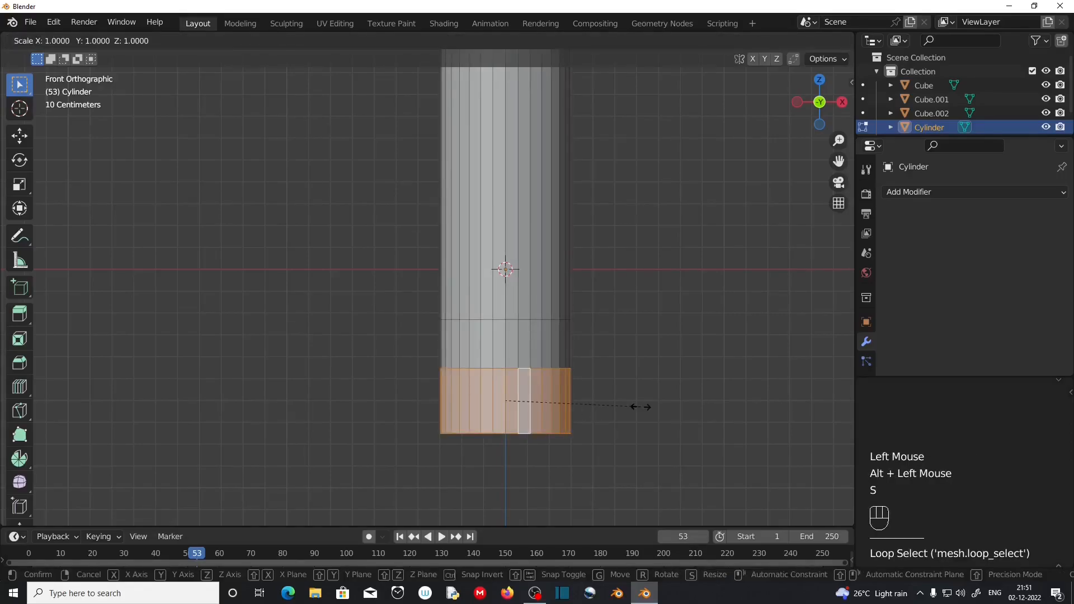
pyautogui.press('shift')
pyautogui.hotkey('shift', 'z')
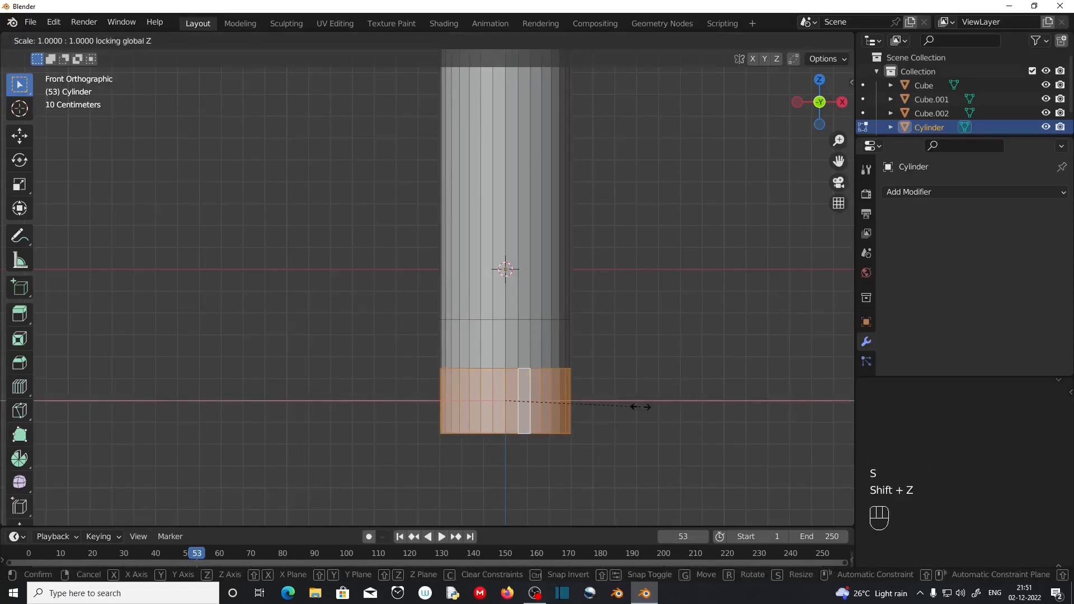
pyautogui.click(831, 428)
# Add two evenly spaced edge loops to the shaft above the base and scale them close together along Z
pyautogui.scroll(-2, 578, 384)
pyautogui.moveTo(495, 174); pyautogui.dragTo(487, 198, button='middle')
pyautogui.keyDown('shift'); pyautogui.moveTo(484, 199); pyautogui.dragTo(455, 346, button='middle'); pyautogui.keyUp('shift')
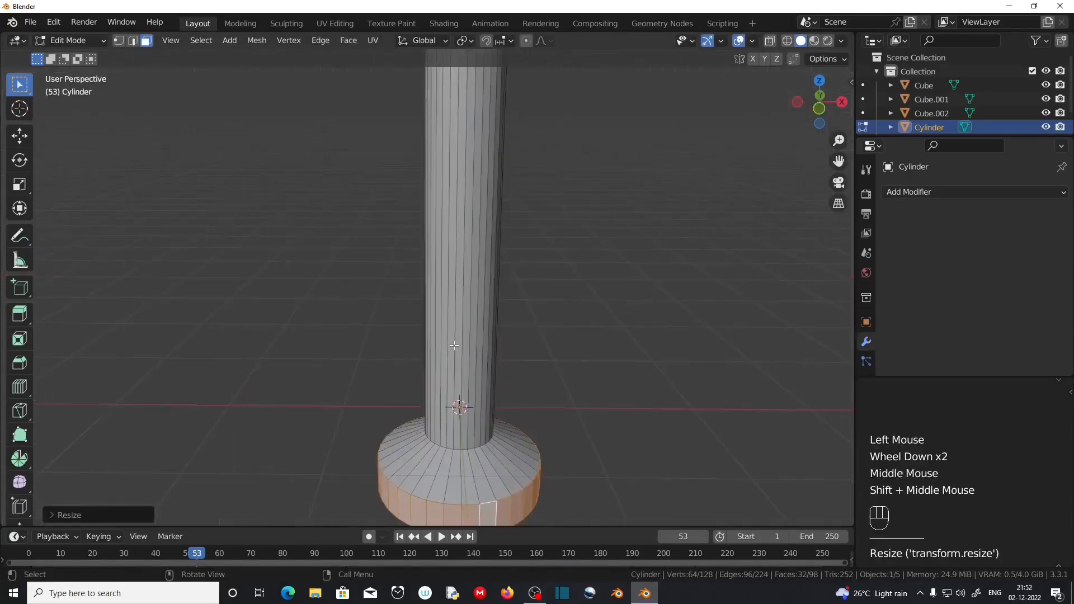
pyautogui.hotkey('ctrl', 'r')
pyautogui.scroll(1, 454, 346)
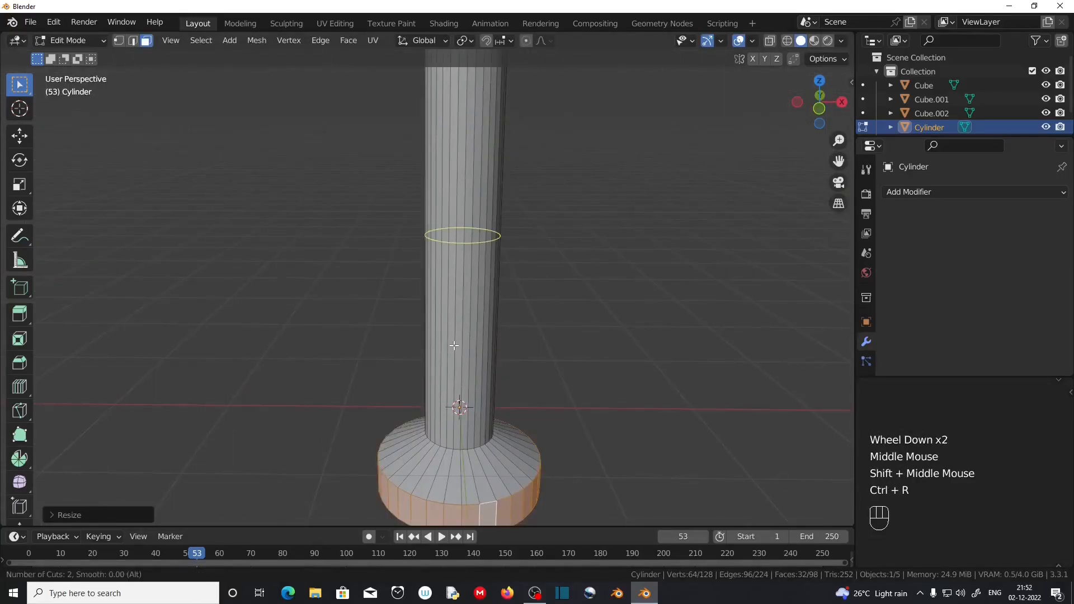
pyautogui.click(454, 346)
pyautogui.rightClick(454, 346)
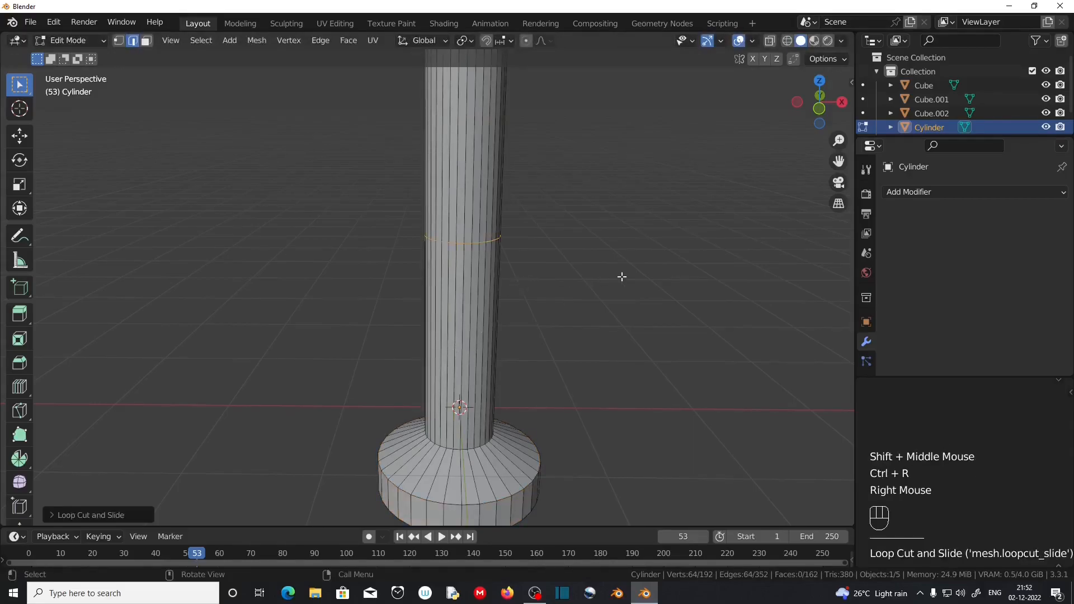
pyautogui.press('s')
pyautogui.press('z')
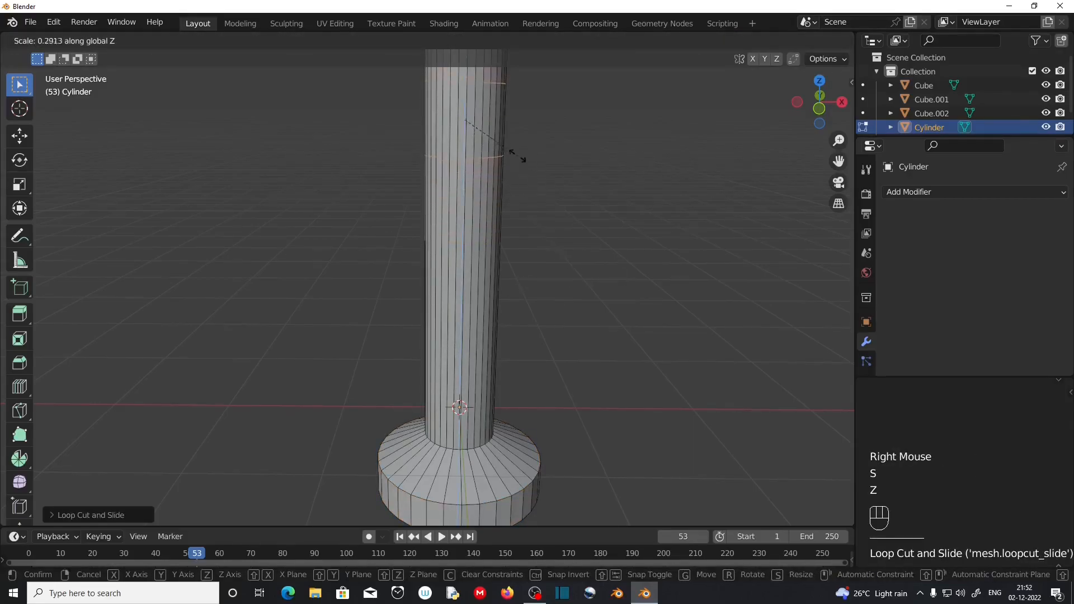
pyautogui.click(496, 126)
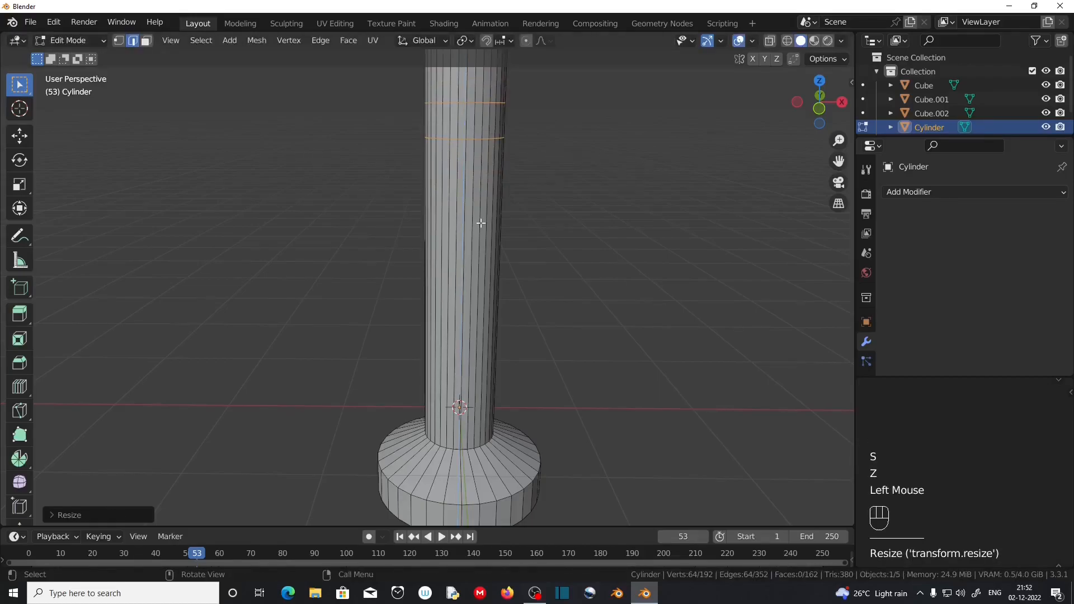
# Move the pair of edge loops down along Z until they sit a short distance above the flared base
pyautogui.press('g')
pyautogui.press('z')
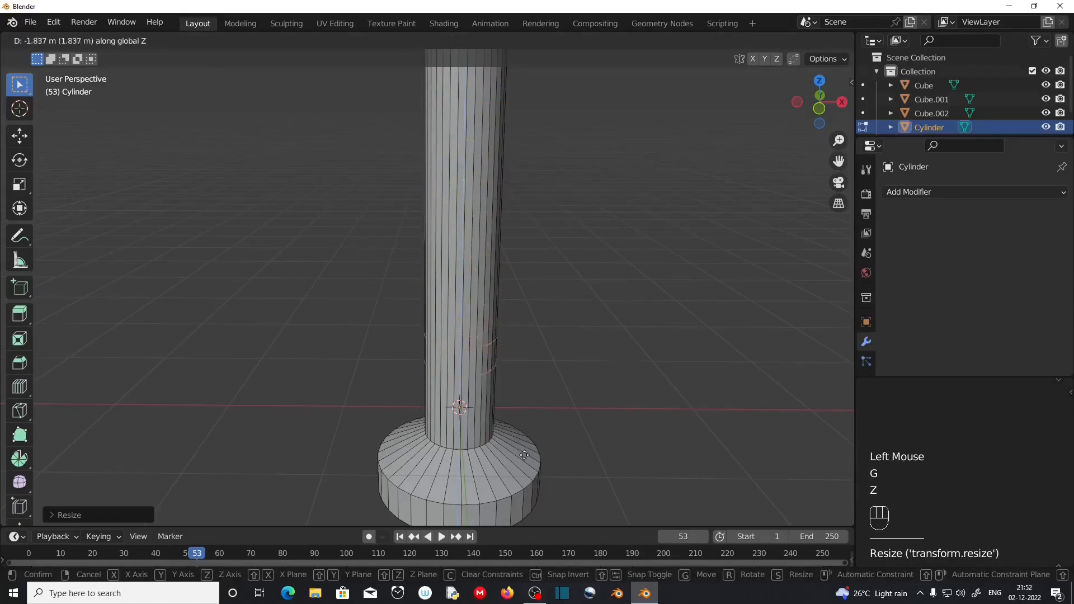
pyautogui.click(498, 392)
pyautogui.scroll(2, 526, 463)
pyautogui.moveTo(526, 463); pyautogui.dragTo(520, 397, button='middle')
pyautogui.keyDown('shift'); pyautogui.moveTo(521, 397); pyautogui.dragTo(515, 336, button='middle'); pyautogui.keyUp('shift')
pyautogui.press('g')
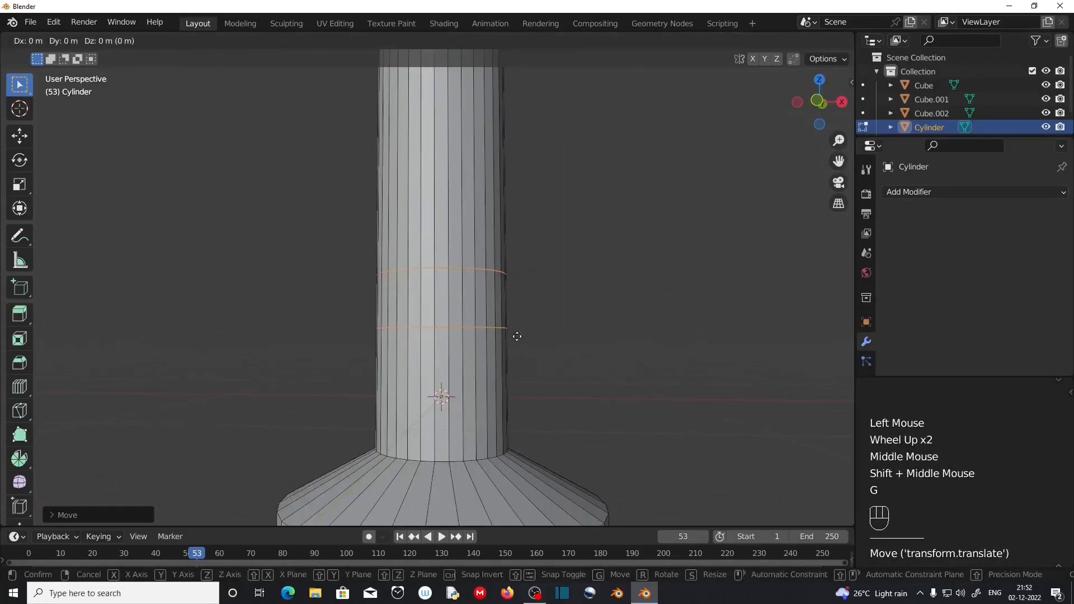
pyautogui.press('z')
pyautogui.click(519, 376)
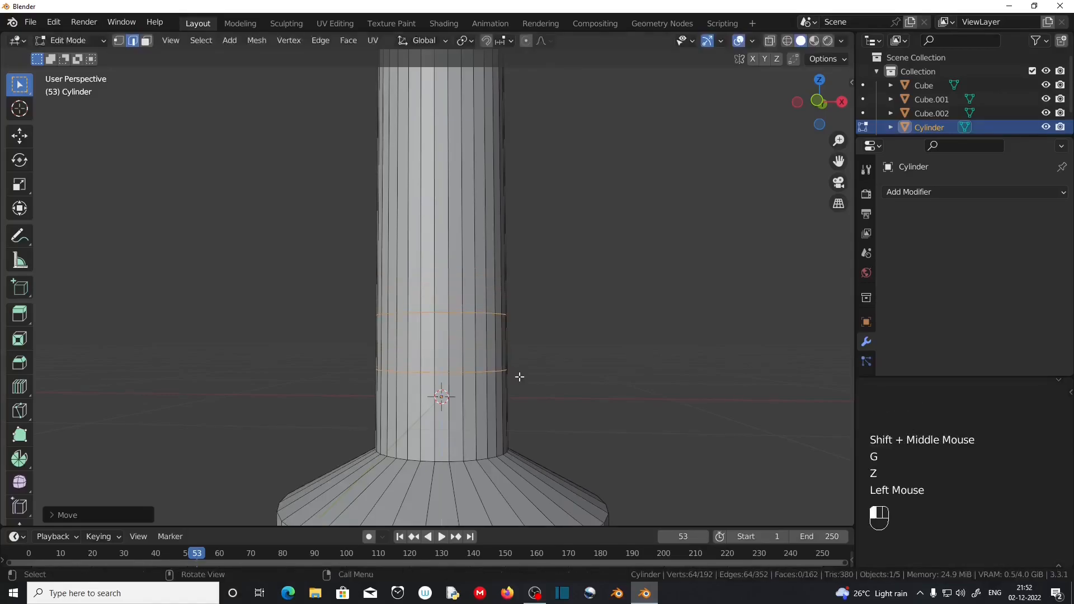
# Add one edge loop just above and another just below the narrow band of faces on the lower shaft
pyautogui.click(147, 44)
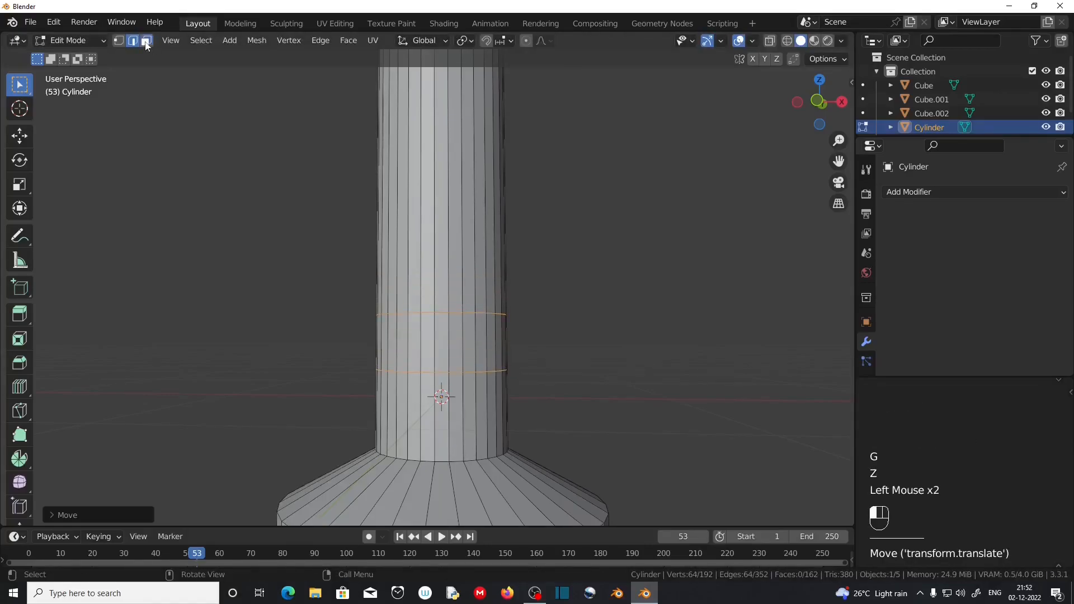
pyautogui.keyDown('alt'); pyautogui.click(464, 352); pyautogui.keyUp('alt')
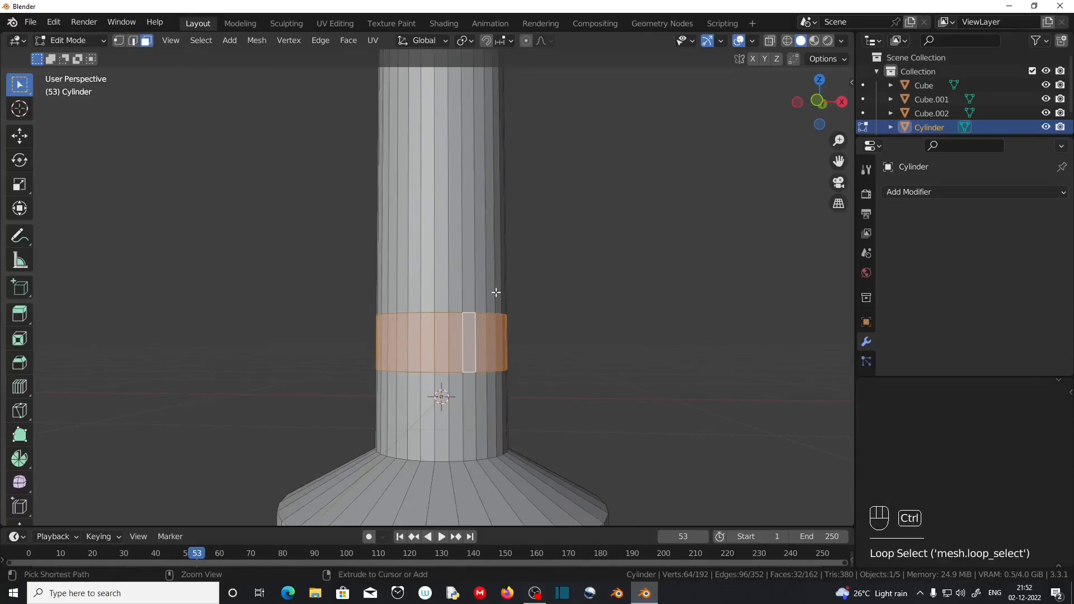
pyautogui.hotkey('ctrl', 'r')
pyautogui.click(474, 163)
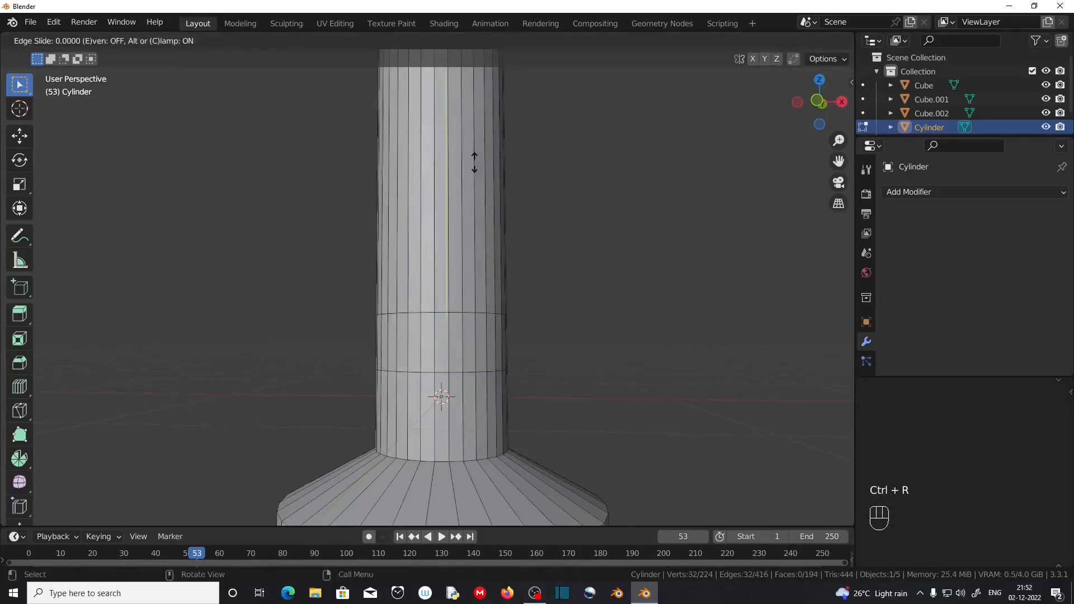
pyautogui.click(549, 156)
pyautogui.hotkey('ctrl', 'r')
pyautogui.click(462, 408)
pyautogui.click(460, 393)
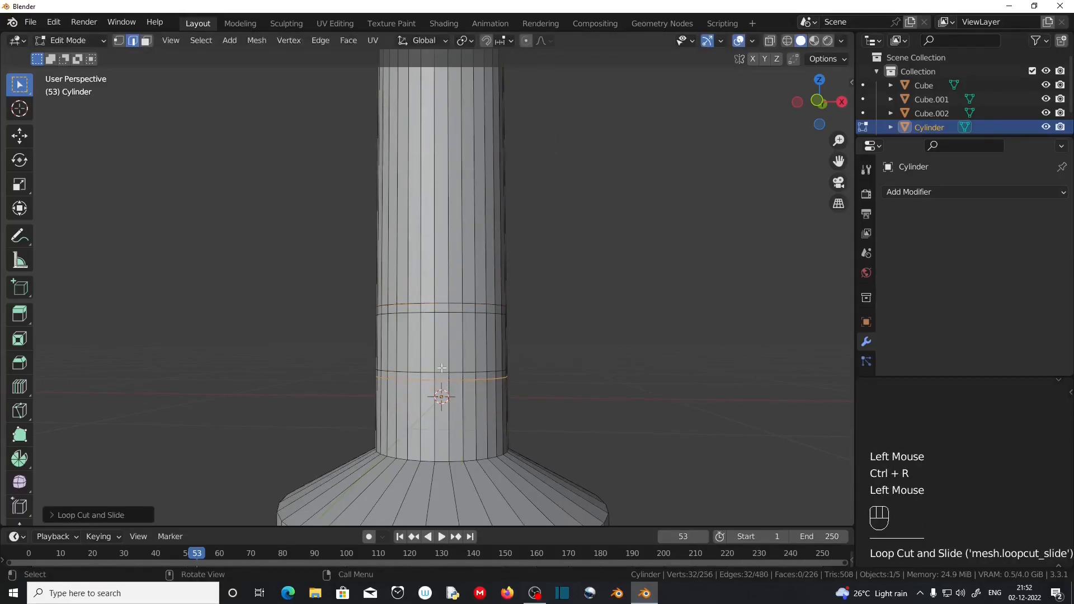
# Select the face ring between the inner loops on the lower shaft and scale it slightly outward in X and Y, excluding Z
pyautogui.click(146, 45)
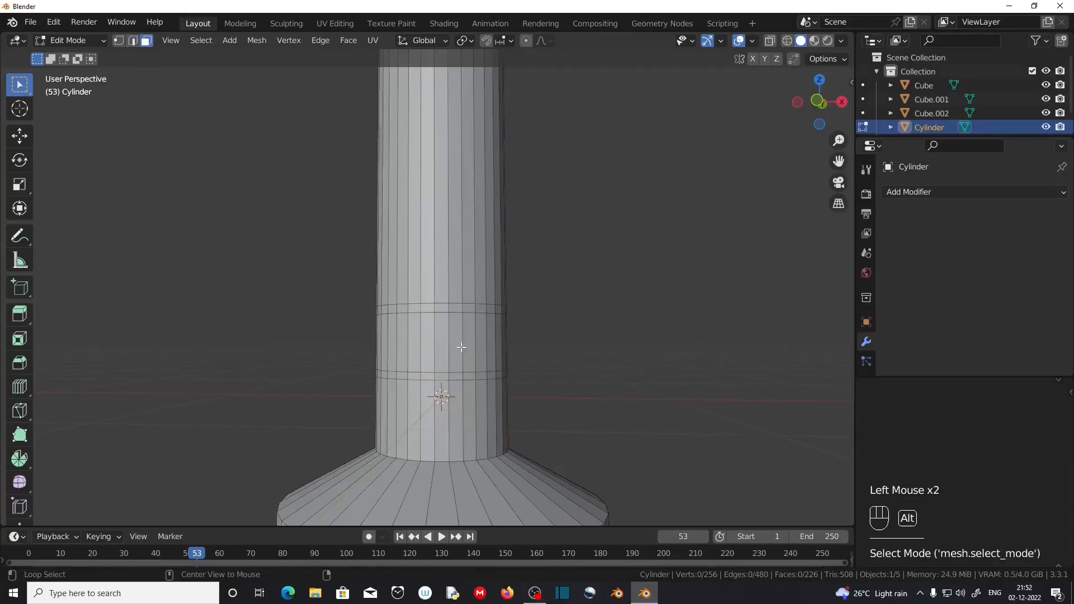
pyautogui.keyDown('alt'); pyautogui.click(461, 347); pyautogui.keyUp('alt')
pyautogui.press('s')
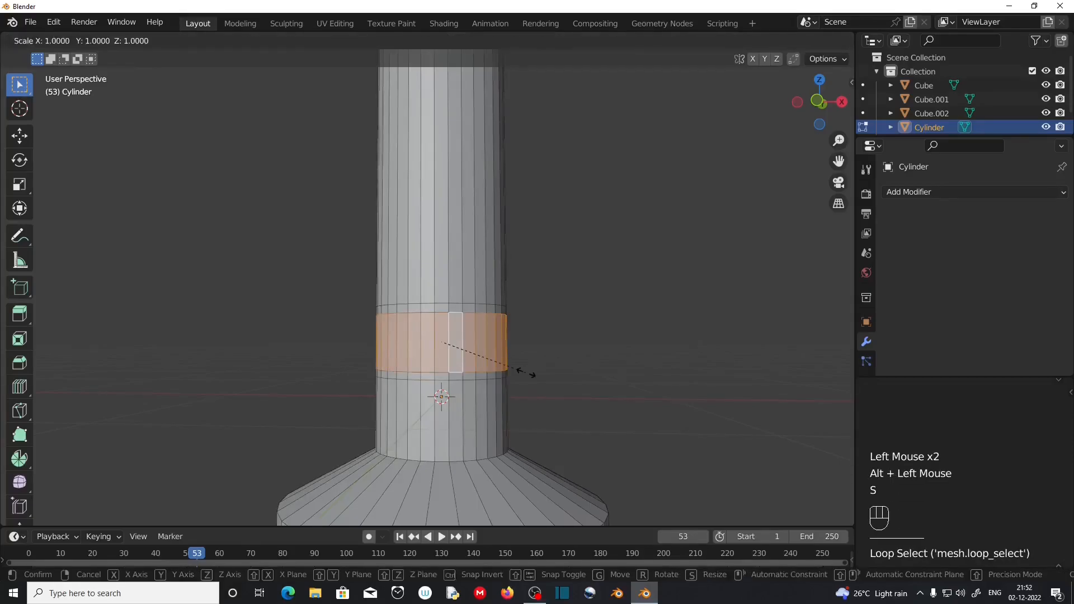
pyautogui.hotkey('shift', 'z')
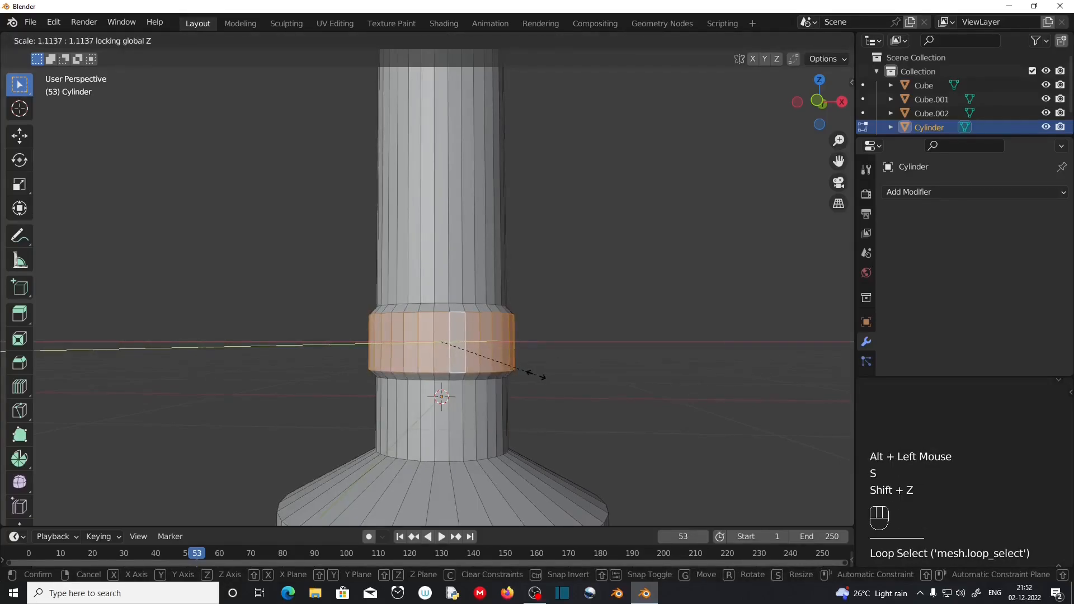
pyautogui.click(533, 373)
# Add two closely spaced horizontal edge loops a short distance below the pillar's top end
pyautogui.scroll(-3, 542, 237)
pyautogui.keyDown('shift'); pyautogui.moveTo(541, 237); pyautogui.dragTo(488, 286, button='middle'); pyautogui.keyUp('shift')
pyautogui.hotkey('ctrl', 'r')
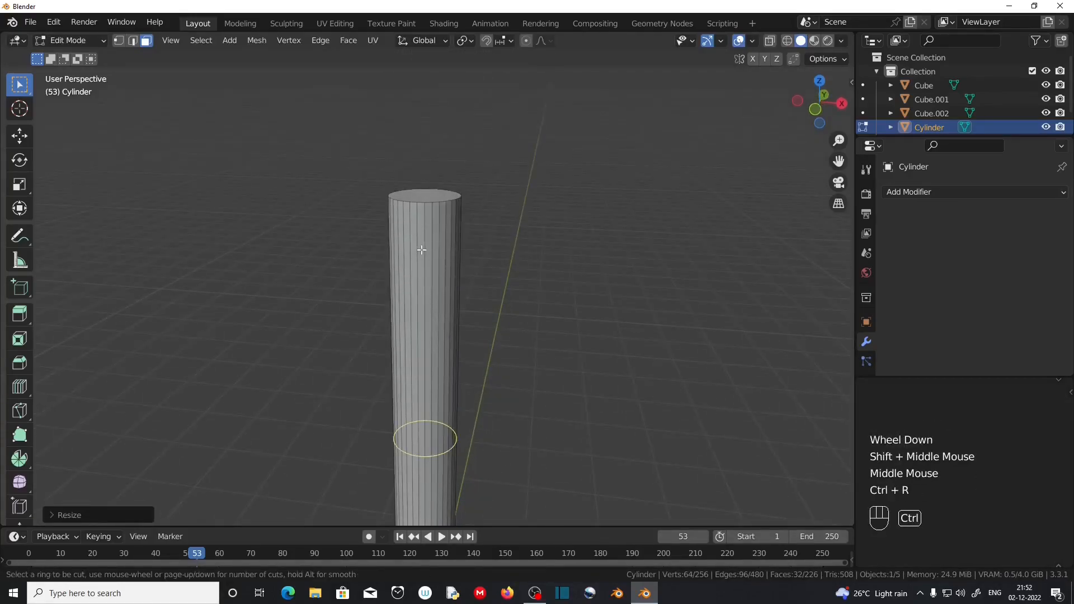
pyautogui.click(422, 246)
pyautogui.click(417, 516)
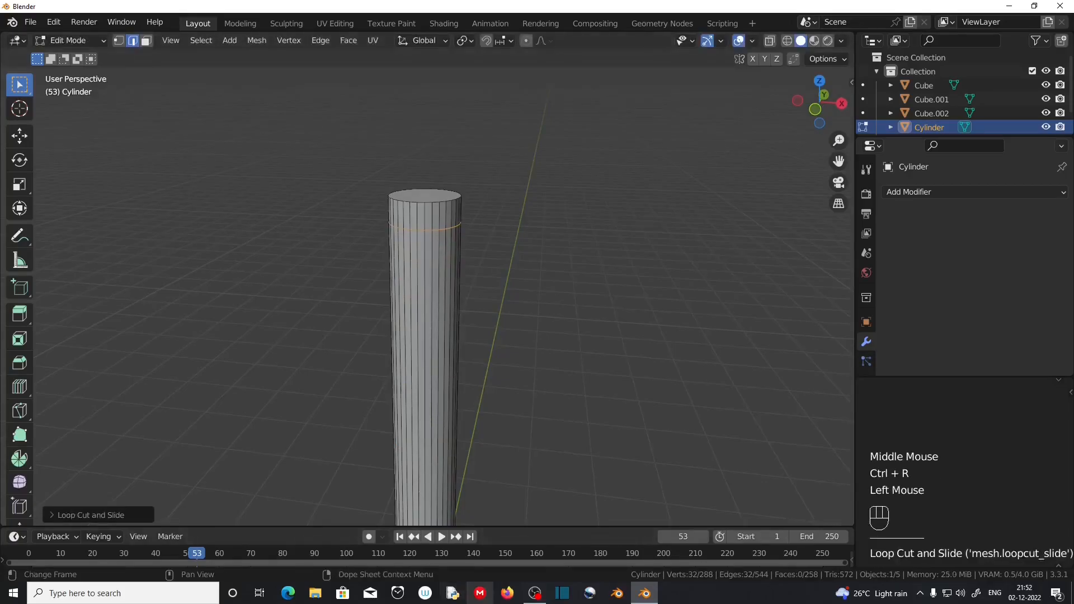
pyautogui.scroll(2, 434, 233)
pyautogui.hotkey('ctrl', 'r')
pyautogui.click(436, 235)
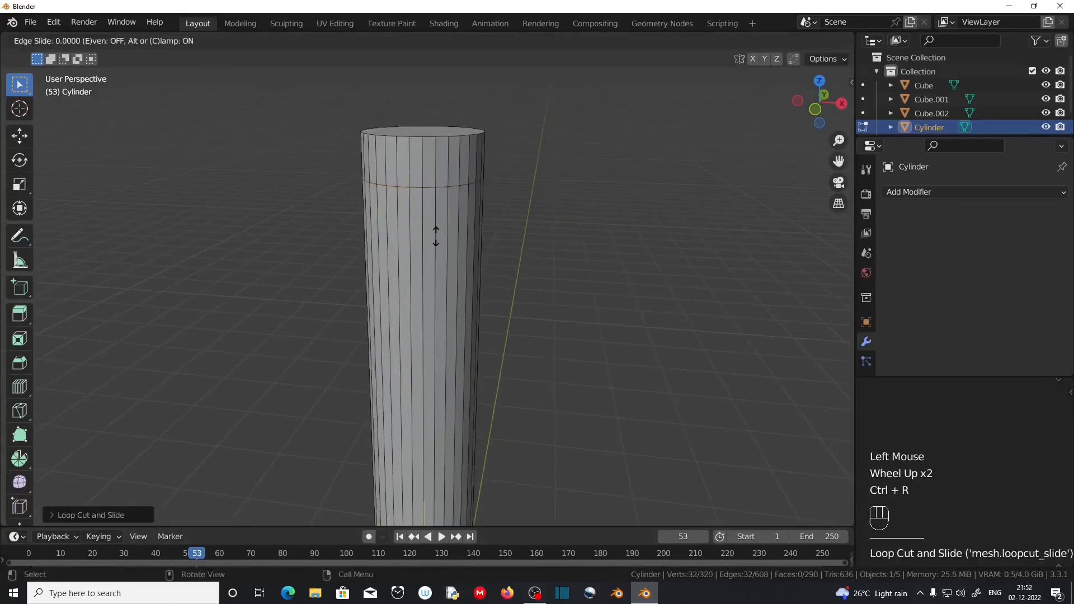
pyautogui.click(440, 402)
# Select the uppermost ring of side faces and scale it slightly outward in X and Y, excluding Z, to form a cap
pyautogui.click(146, 41)
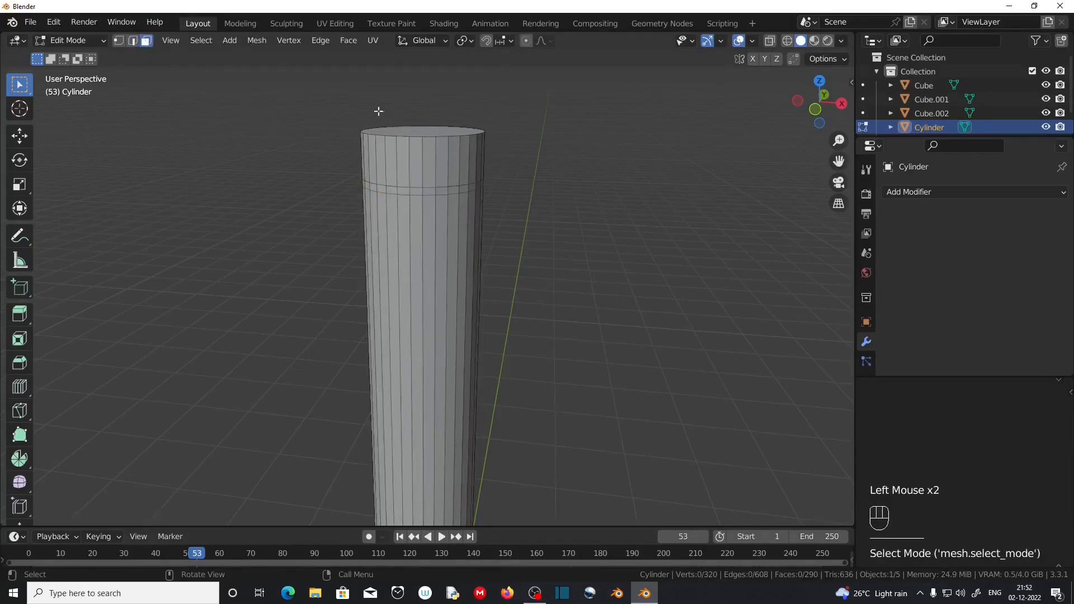
pyautogui.keyDown('alt'); pyautogui.click(430, 157); pyautogui.keyUp('alt')
pyautogui.press('s')
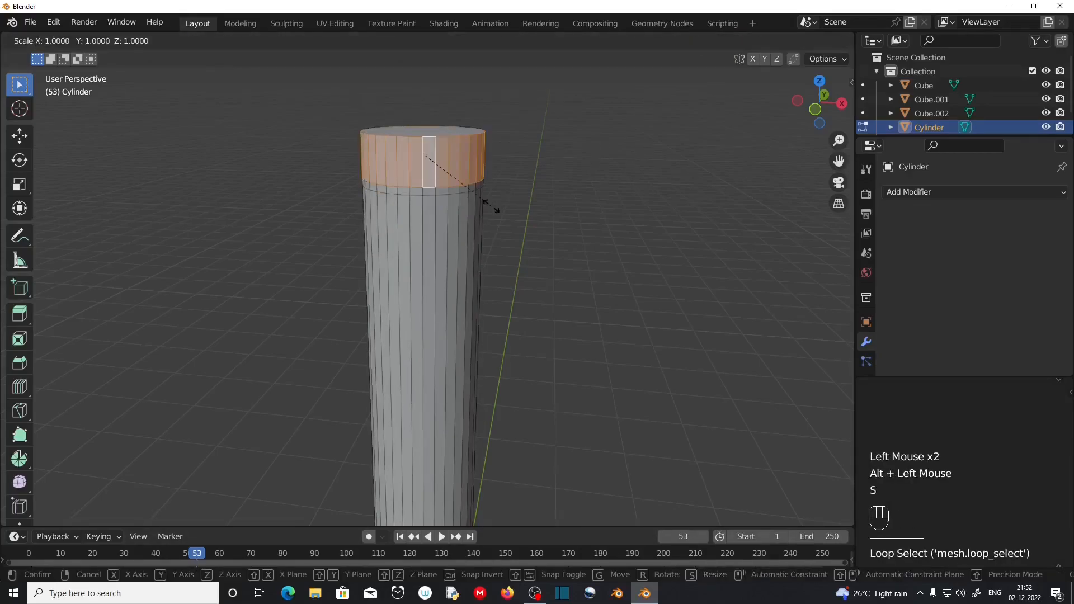
pyautogui.hotkey('shift', 'z')
pyautogui.click(497, 209)
# Extrude the pillar's bottom face in place and scale the new face inward to leave a rim
pyautogui.scroll(-1, 431, 382)
pyautogui.moveTo(389, 472); pyautogui.dragTo(476, 438, button='middle')
pyautogui.scroll(-2, 398, 419)
pyautogui.scroll(2, 475, 442)
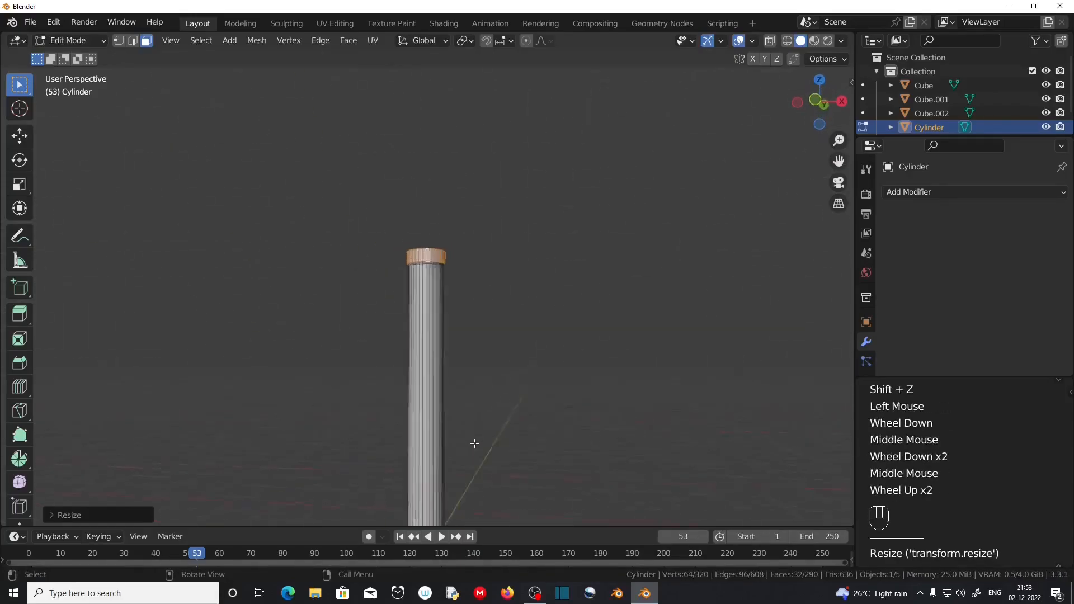
pyautogui.moveTo(470, 478); pyautogui.dragTo(465, 340, button='middle')
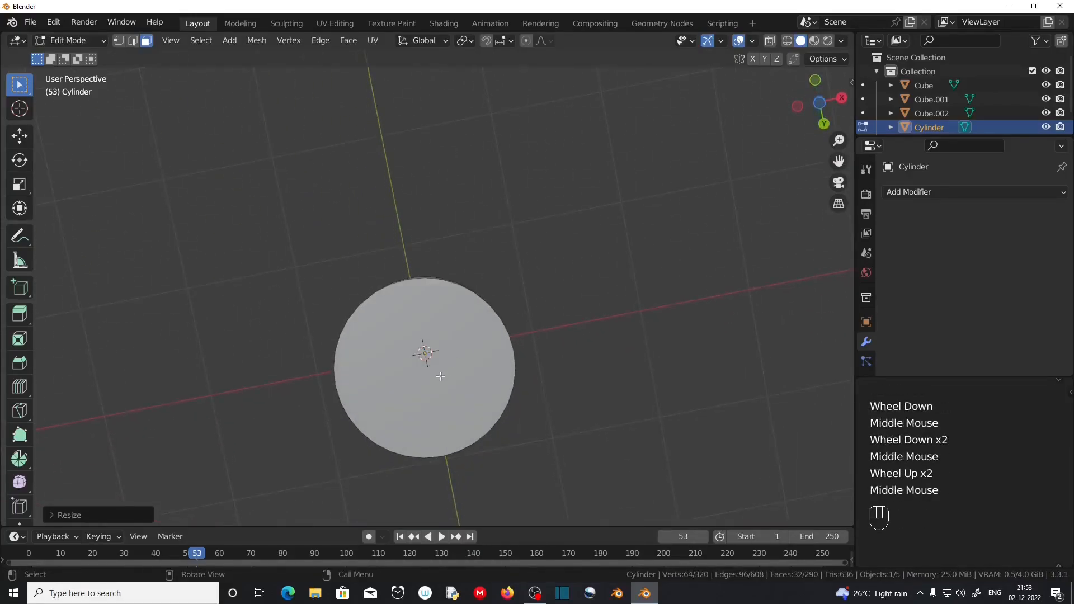
pyautogui.click(423, 355)
pyautogui.press('e')
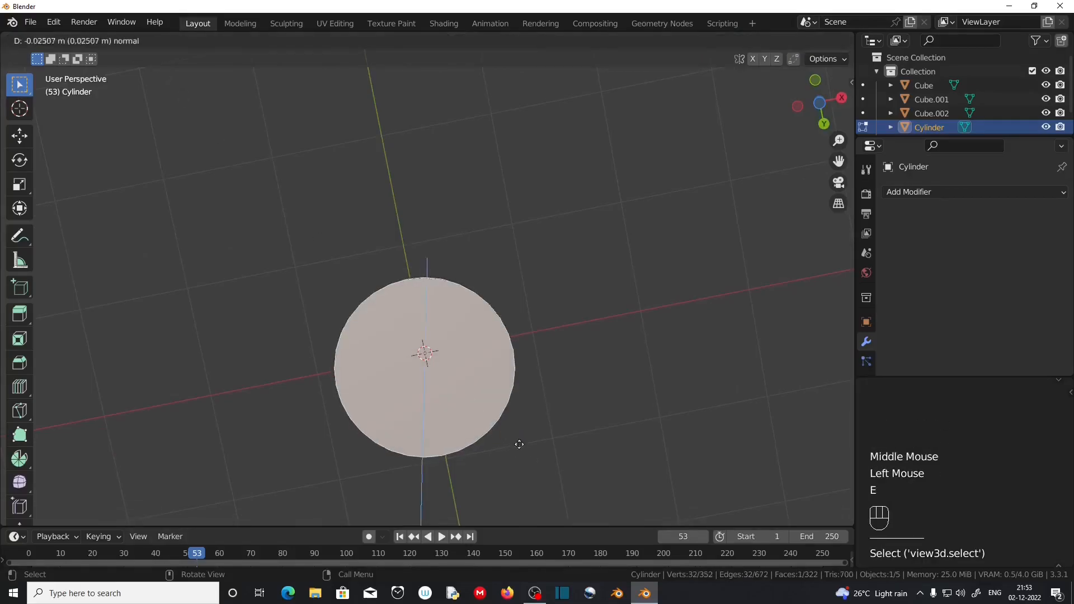
pyautogui.rightClick(517, 442)
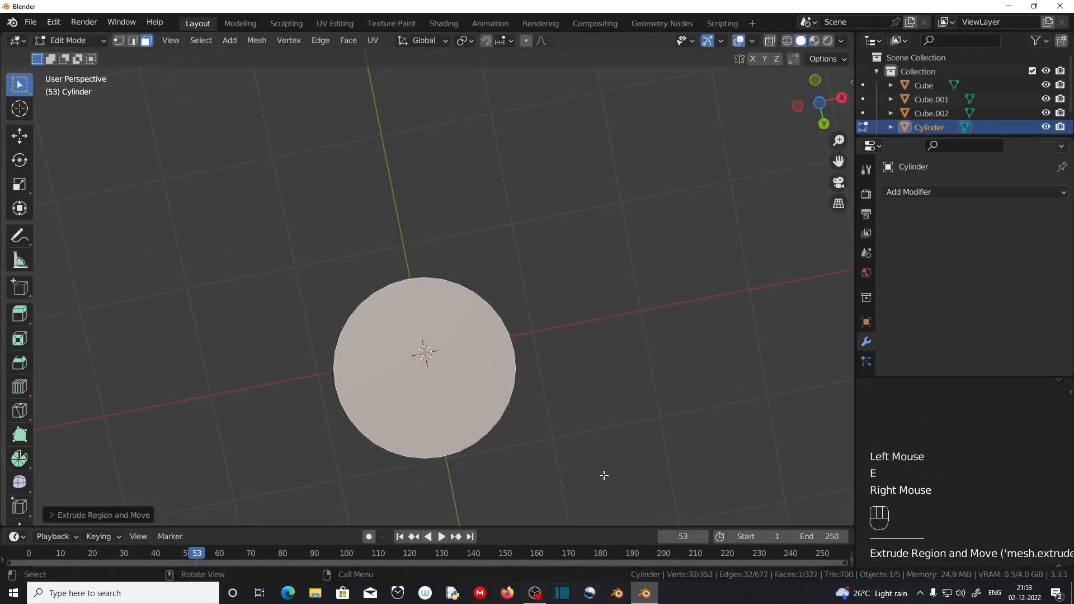
pyautogui.press('s')
pyautogui.click(568, 464)
# Extrude the inner bottom face about 0.1 m inward into the base
pyautogui.moveTo(564, 461); pyautogui.dragTo(553, 457, button='middle')
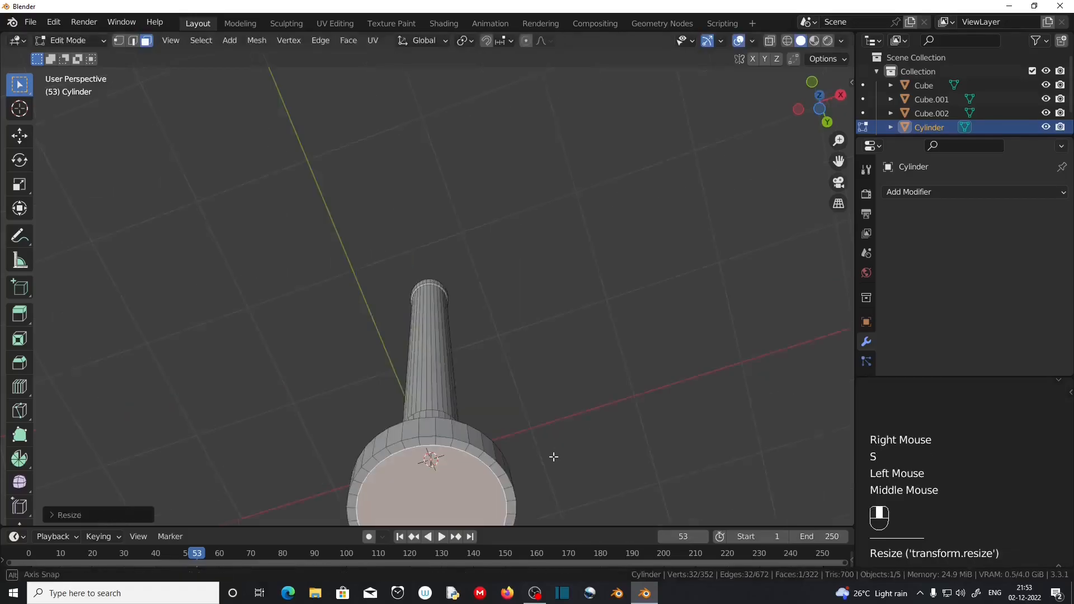
pyautogui.press('e')
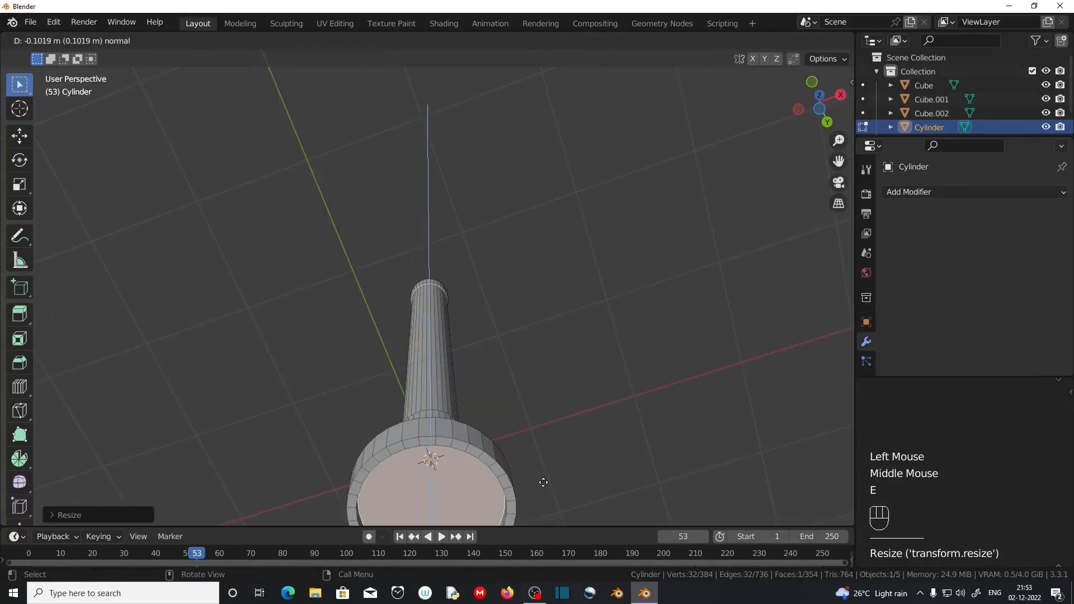
pyautogui.click(543, 483)
# Scale the recessed bottom face smaller and extrude it deeper into the base
pyautogui.scroll(-2, 541, 482)
pyautogui.moveTo(541, 481); pyautogui.dragTo(640, 463, button='middle')
pyautogui.press('KP_Decimal')
pyautogui.press('s')
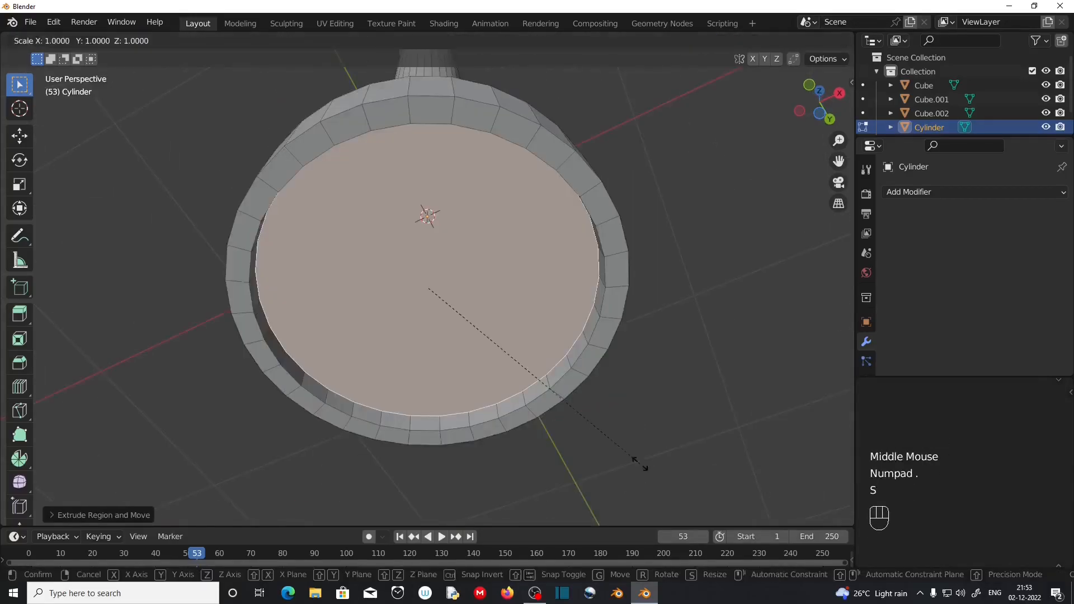
pyautogui.click(619, 448)
pyautogui.press('e')
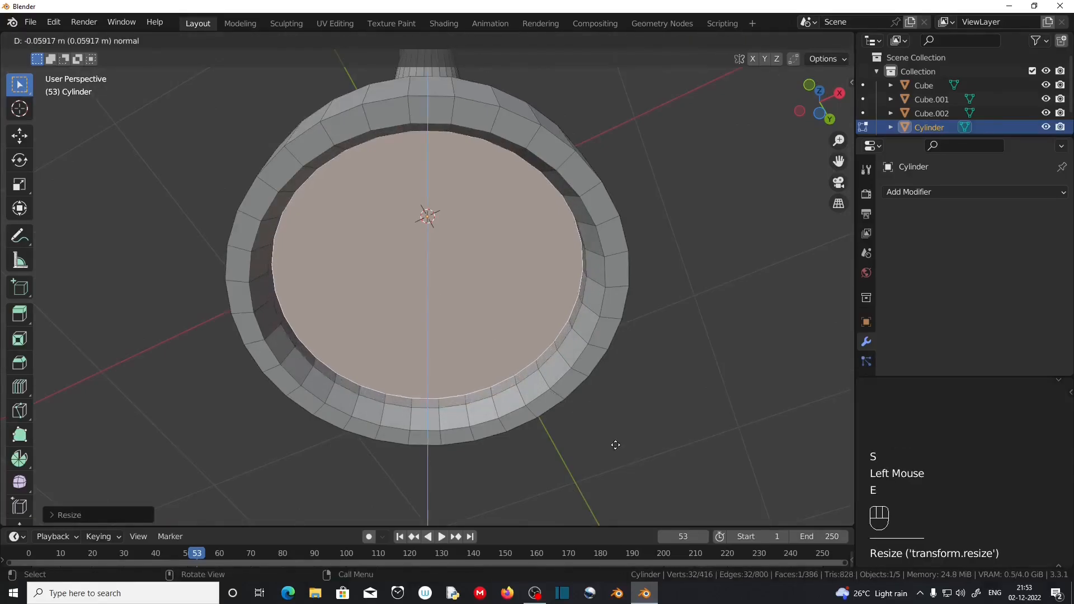
# Extrude the cylinder's underside face in place, shrink it to a small central disc and shift that disc along Z
pyautogui.rightClick(616, 445)
pyautogui.press('s')
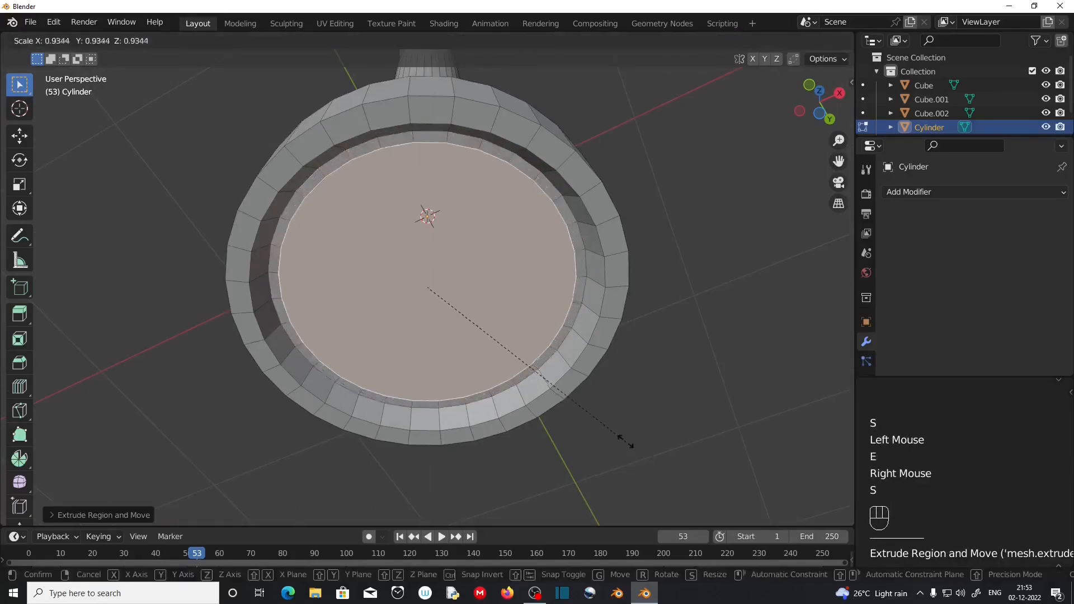
pyautogui.click(514, 329)
pyautogui.press('g')
pyautogui.press('z')
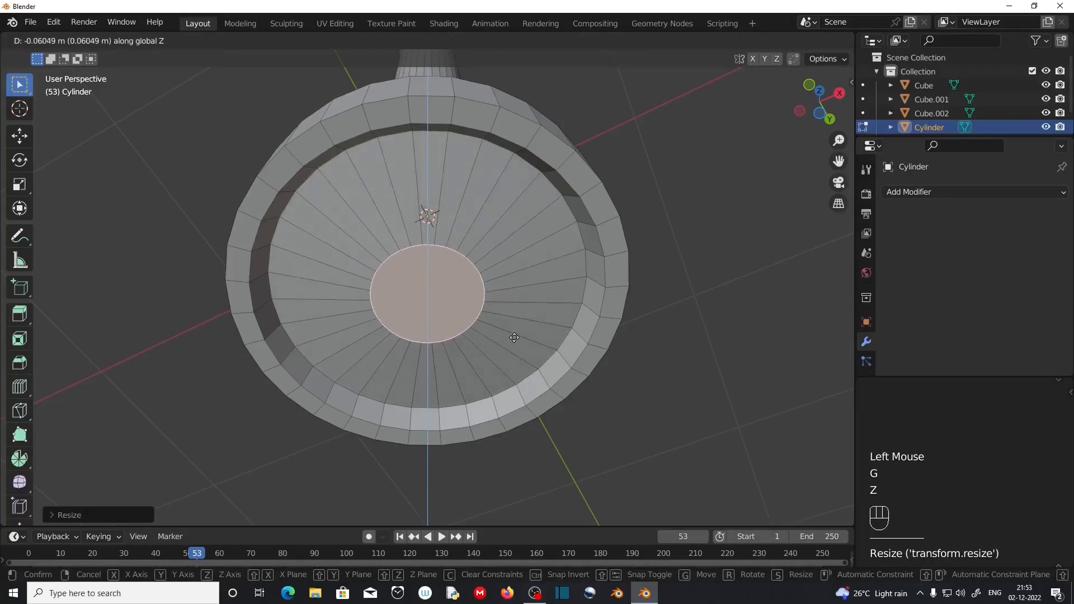
pyautogui.click(514, 341)
# Select the column's top face with its surrounding cap faces and lower them along Z to shorten the shaft
pyautogui.moveTo(514, 343); pyautogui.dragTo(489, 442, button='middle')
pyautogui.scroll(-4, 485, 422)
pyautogui.scroll(-2, 490, 442)
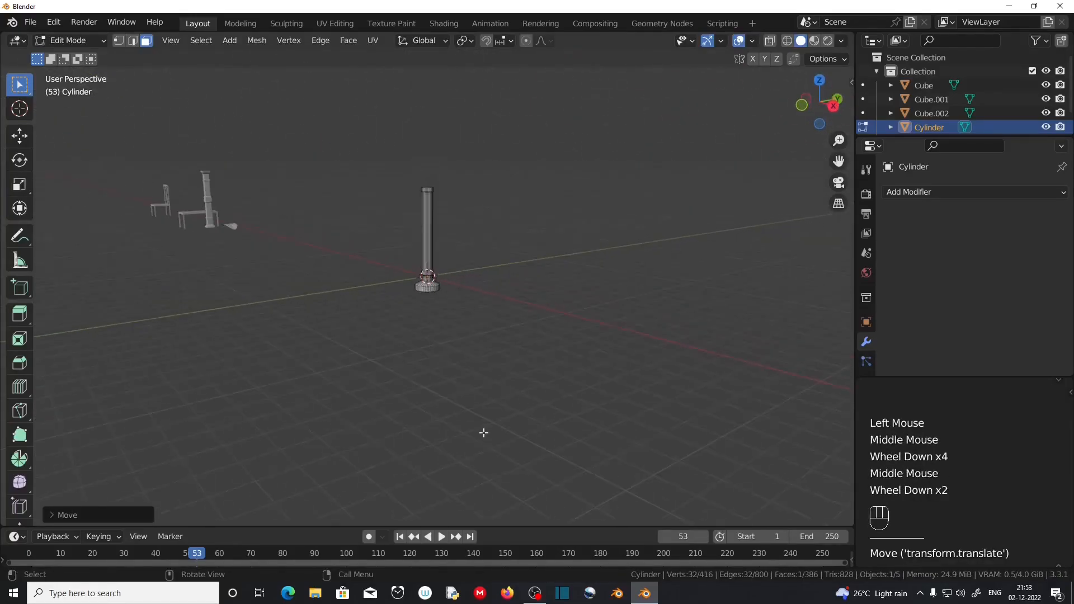
pyautogui.click(488, 158)
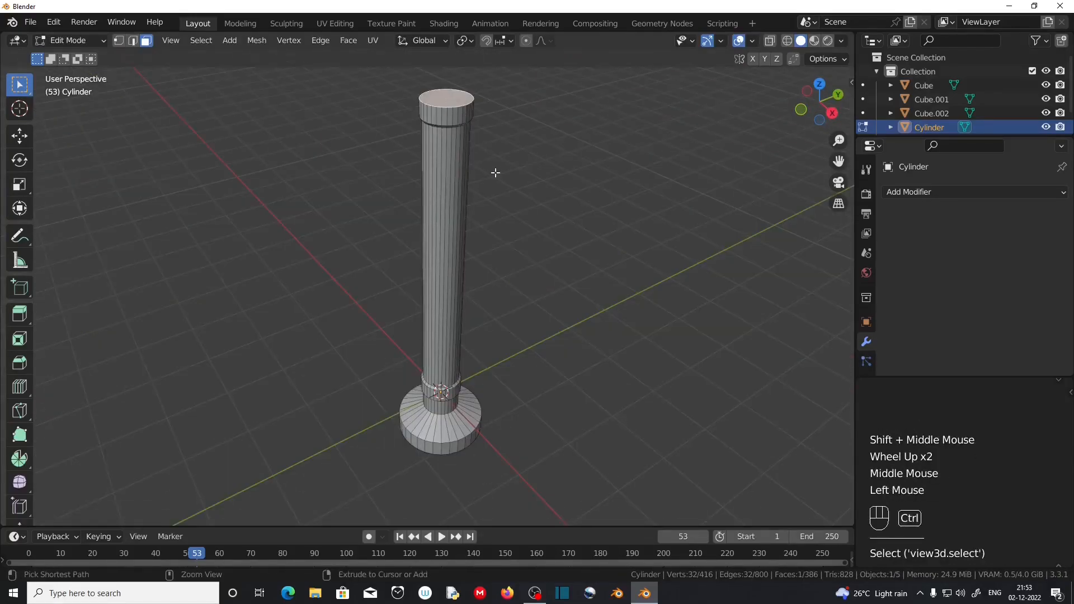
pyautogui.press('ctrl+KP_Add')
pyautogui.press('ctrl+KP_Add')
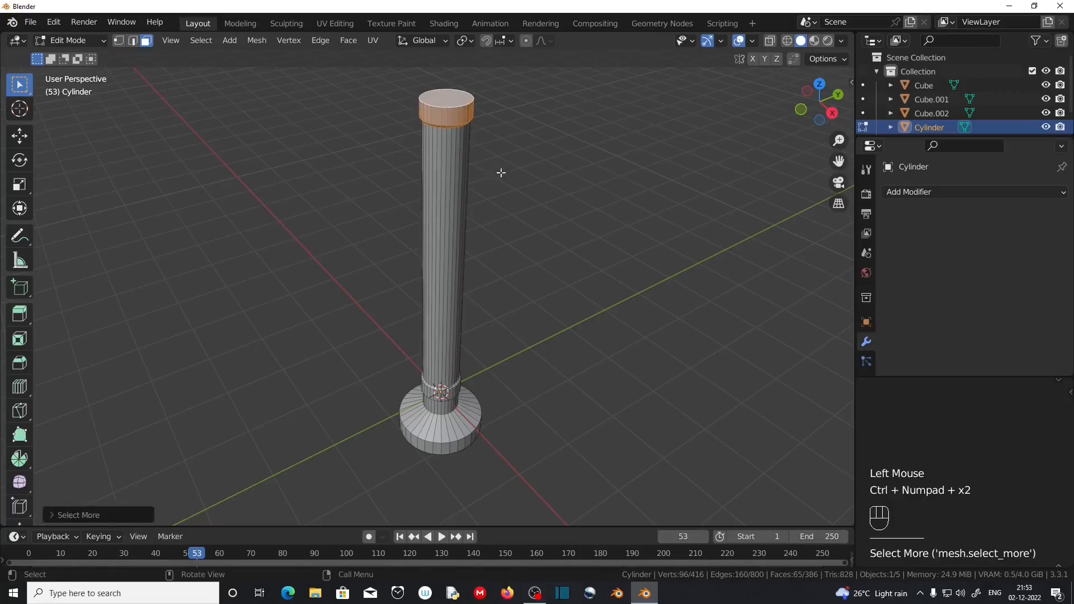
pyautogui.press('g')
pyautogui.press('z')
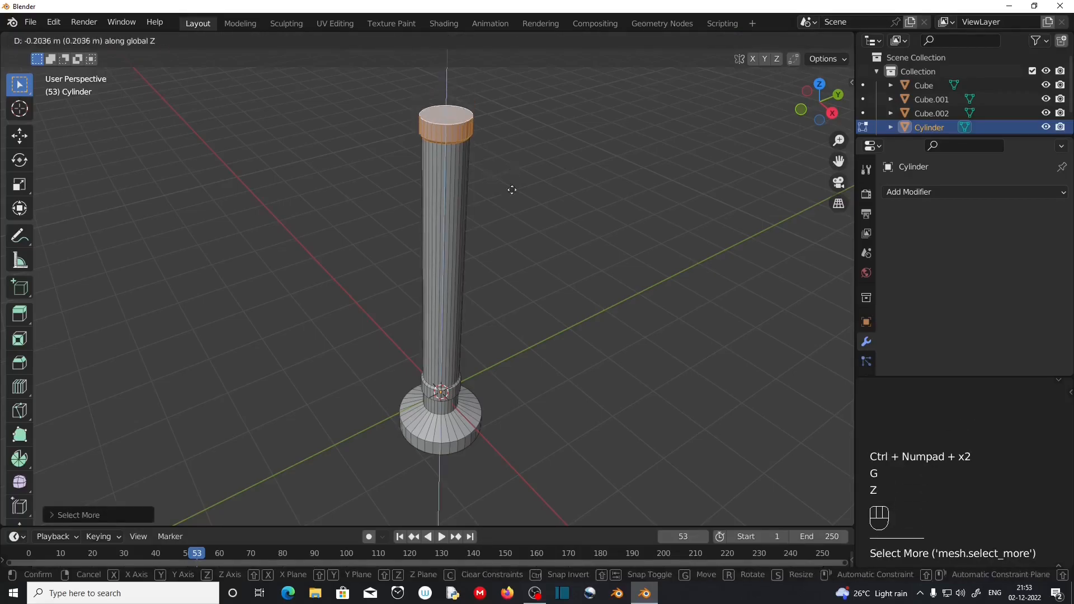
pyautogui.click(519, 336)
# Return to Object Mode and move the column in the negative X direction, next to the other finished models
pyautogui.moveTo(518, 336); pyautogui.dragTo(463, 353, button='middle')
pyautogui.scroll(-2, 424, 315)
pyautogui.press('Tab')
pyautogui.scroll(-2, 448, 355)
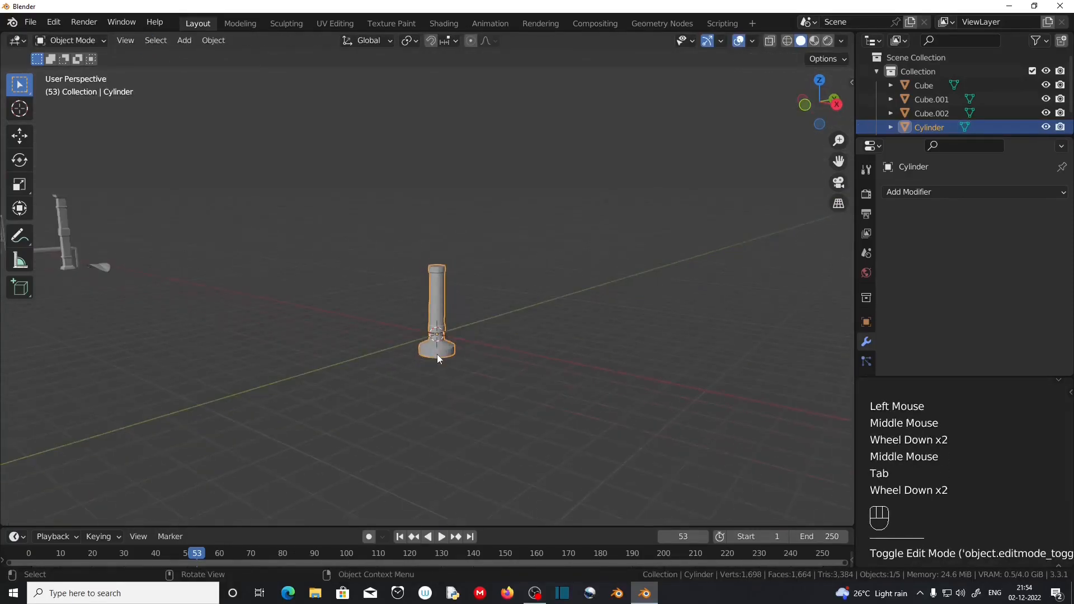
pyautogui.press('g')
pyautogui.press('x')
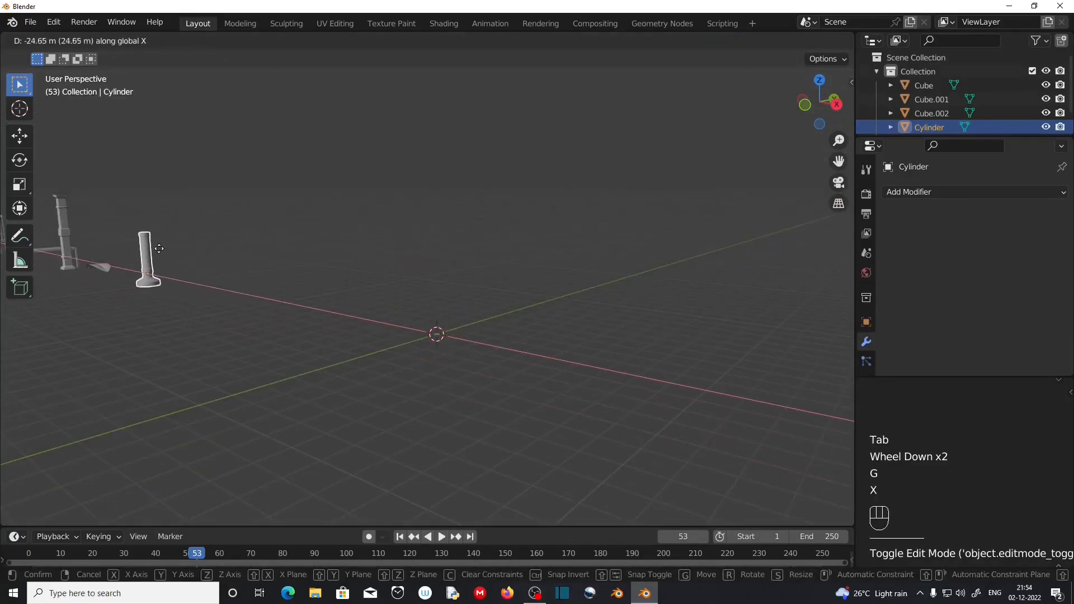
pyautogui.click(136, 240)
# Add a new cube mesh at the world origin
pyautogui.scroll(2, 449, 317)
pyautogui.moveTo(600, 364); pyautogui.dragTo(545, 374, button='middle')
pyautogui.hotkey('shift', 'a')
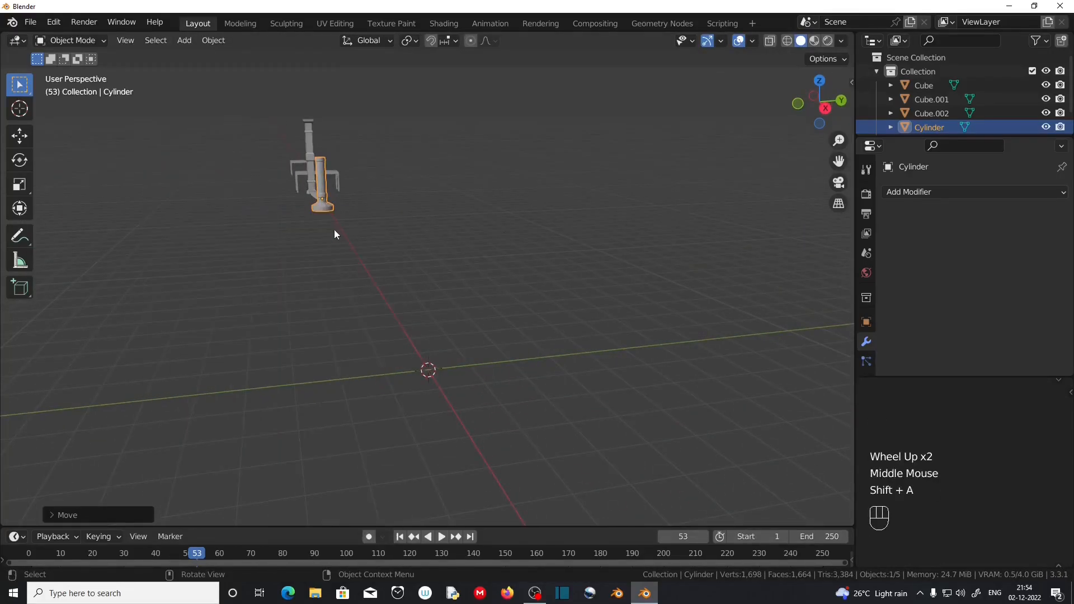
pyautogui.hotkey('shift', 'a')
pyautogui.click(417, 246)
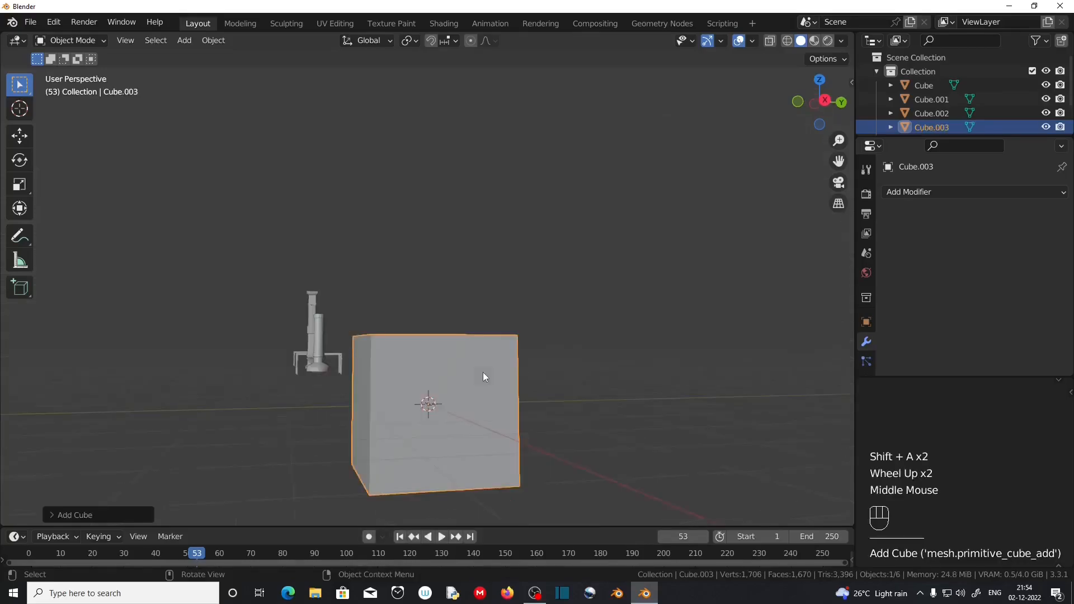
pyautogui.press('KP_Decimal')
pyautogui.moveTo(484, 377); pyautogui.dragTo(389, 260, button='middle')
pyautogui.scroll(-1, 389, 261)
# In Edit Mode, add three evenly spaced vertical loop cuts that divide the cube into four parts along Y
pyautogui.press('Tab')
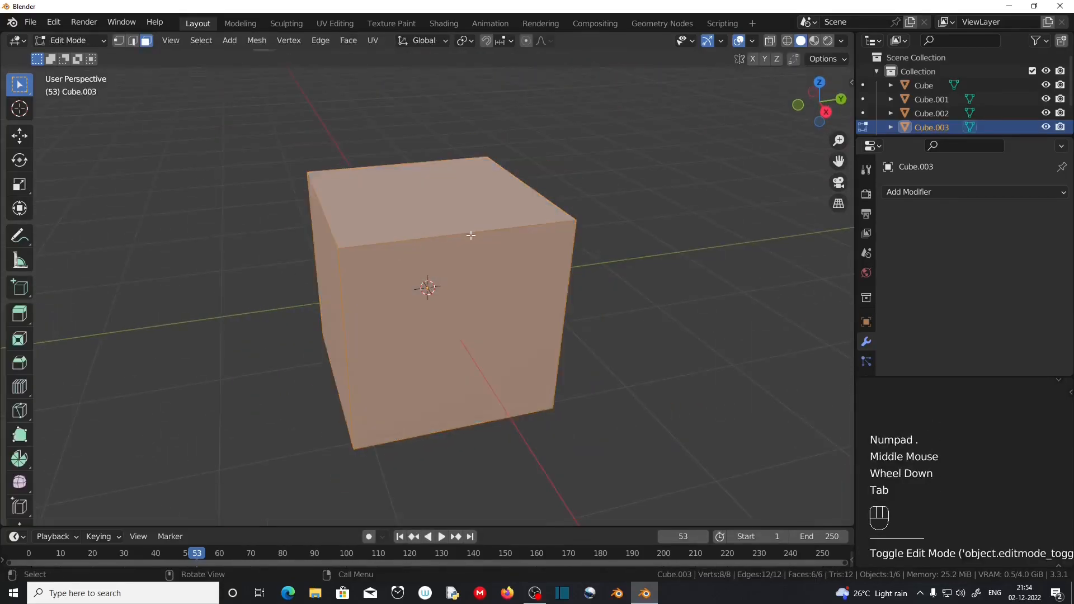
pyautogui.hotkey('ctrl', 'r')
pyautogui.scroll(2, 470, 235)
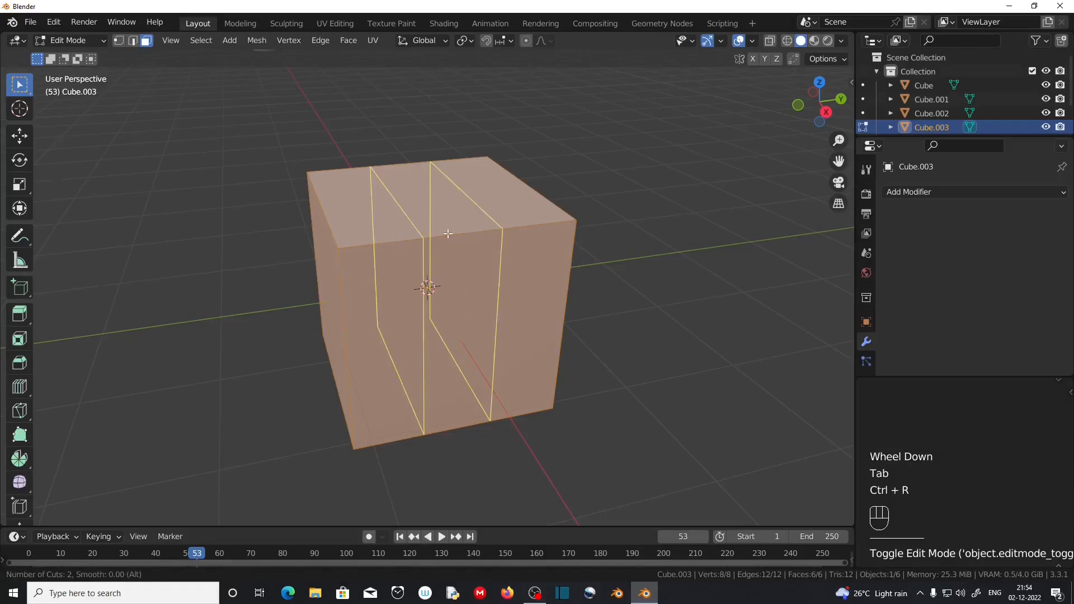
pyautogui.click(449, 235)
pyautogui.rightClick(449, 235)
# Add three evenly spaced vertical loop cuts that divide the cube into four parts along X
pyautogui.moveTo(442, 279); pyautogui.dragTo(535, 309, button='middle')
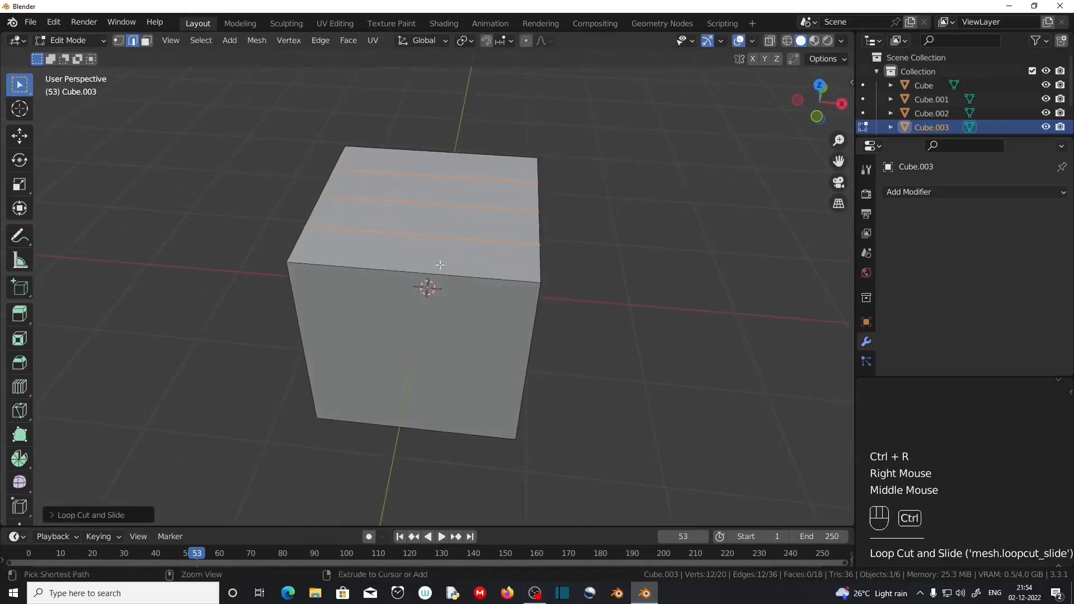
pyautogui.hotkey('ctrl', 'r')
pyautogui.scroll(2, 440, 266)
pyautogui.click(439, 265)
pyautogui.rightClick(431, 283)
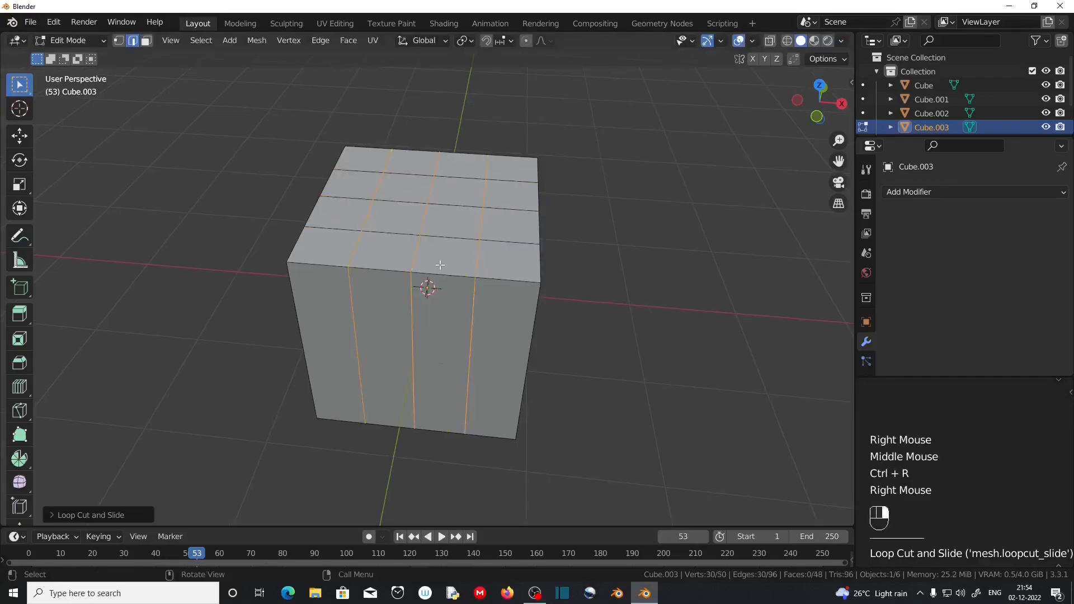
# Add three evenly spaced horizontal loop cuts that divide the cube into four layers along Z
pyautogui.moveTo(559, 314); pyautogui.dragTo(433, 351, button='middle')
pyautogui.hotkey('ctrl', 'r')
pyautogui.scroll(2, 433, 351)
pyautogui.click(432, 351)
pyautogui.rightClick(432, 351)
# Add offset edge loops on both sides of the three horizontal loops with a slide of about 0.05
pyautogui.moveTo(518, 355); pyautogui.dragTo(494, 329, button='middle')
pyautogui.scroll(2, 500, 327)
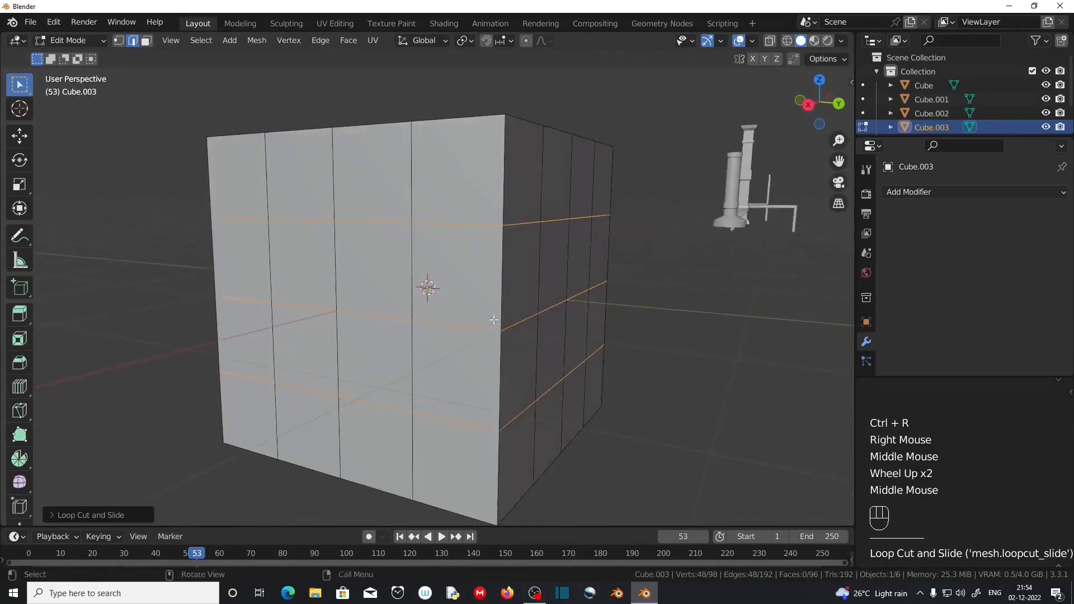
pyautogui.moveTo(19, 387); pyautogui.dragTo(60, 426)
pyautogui.click(492, 220)
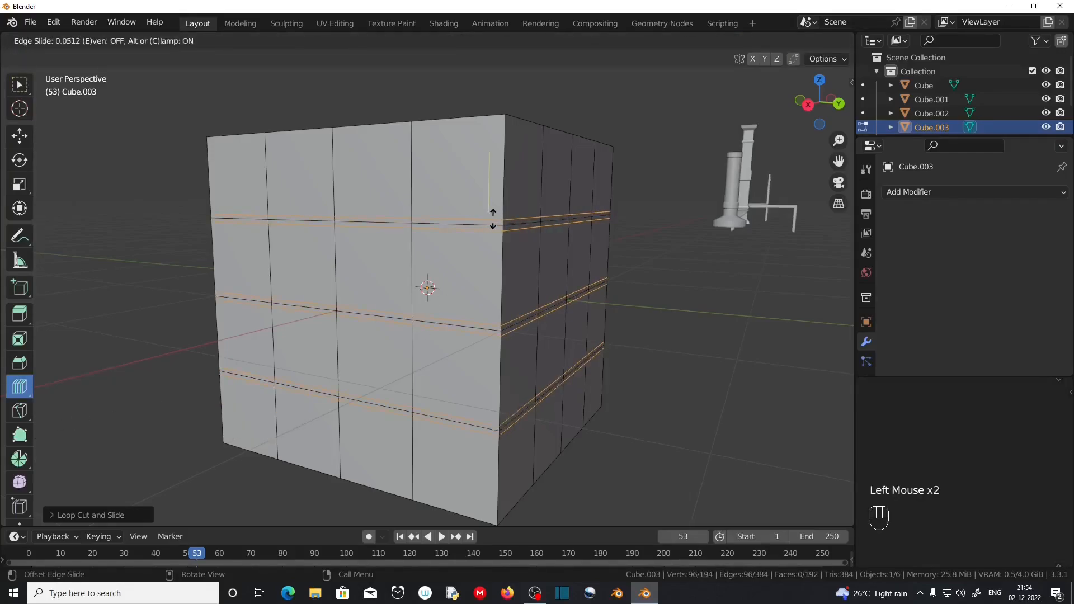
pyautogui.click(489, 229)
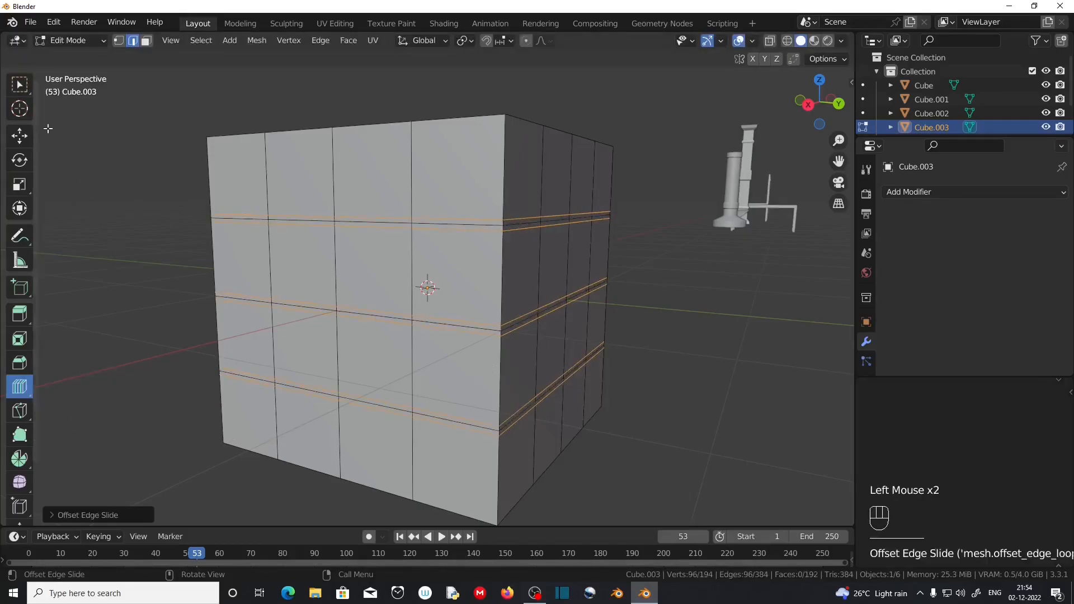
pyautogui.click(20, 84)
# Select the three middle horizontal loops and scale them to about 0.98 with Z locked, forming horizontal grooves
pyautogui.moveTo(216, 297); pyautogui.dragTo(300, 312, button='middle')
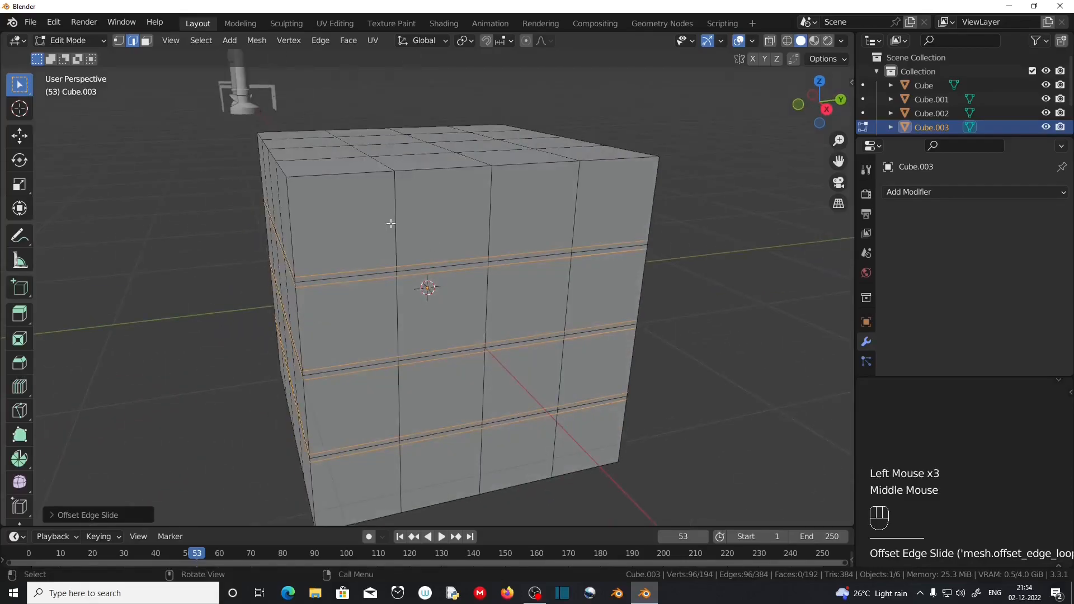
pyautogui.scroll(2, 390, 224)
pyautogui.moveTo(390, 223); pyautogui.dragTo(302, 246, button='middle')
pyautogui.keyDown('alt'); pyautogui.click(303, 247); pyautogui.keyUp('alt')
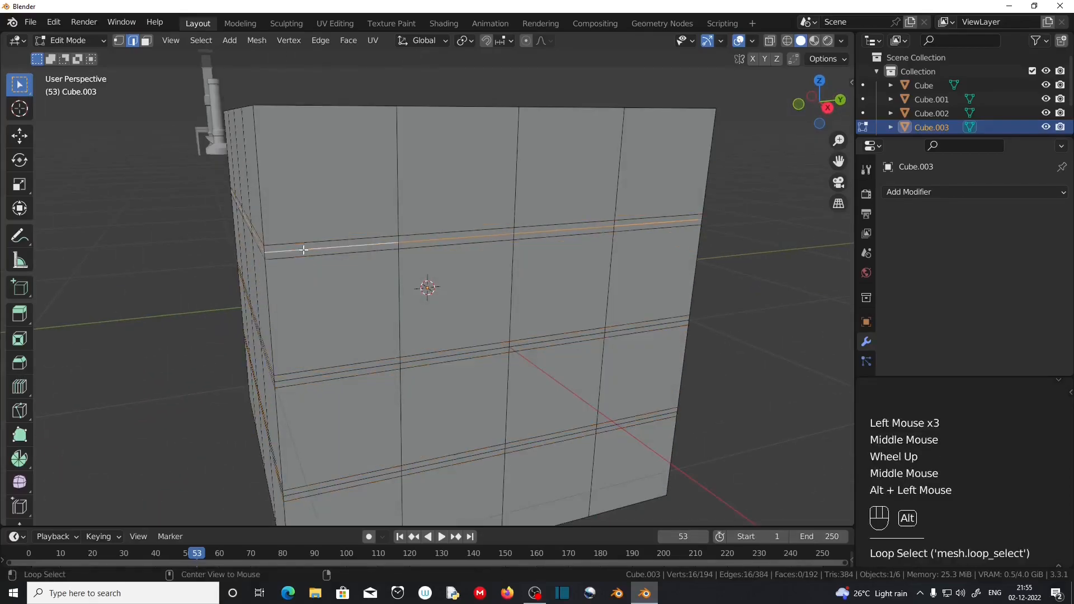
pyautogui.keyDown('alt'); pyautogui.keyDown('shift'); pyautogui.click(331, 376); pyautogui.keyUp('shift'); pyautogui.keyUp('alt')
pyautogui.keyDown('alt'); pyautogui.keyDown('shift'); pyautogui.click(345, 482); pyautogui.keyUp('shift'); pyautogui.keyUp('alt')
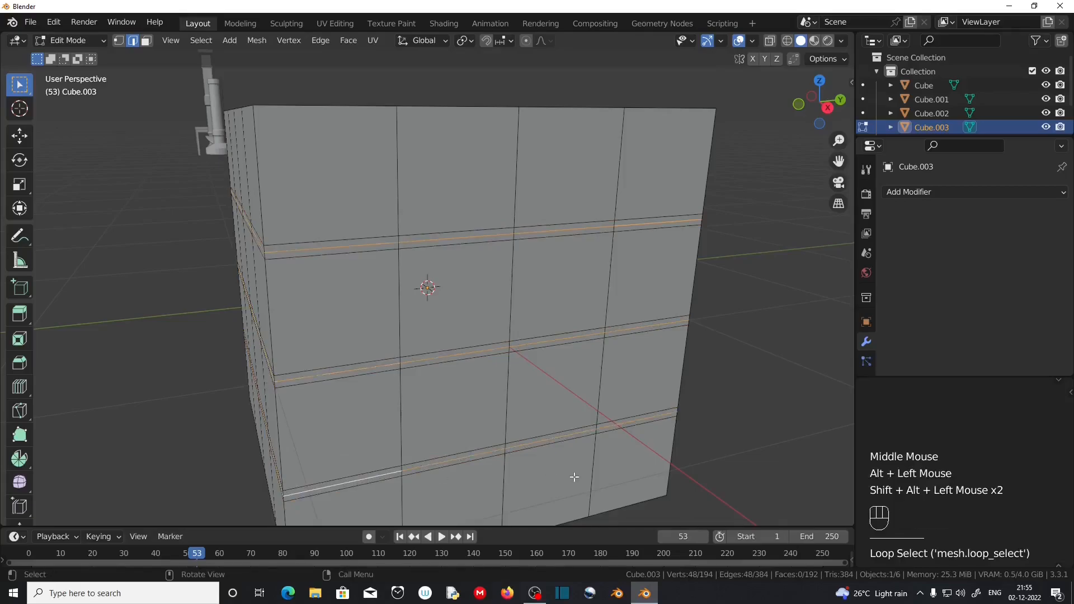
pyautogui.press('s')
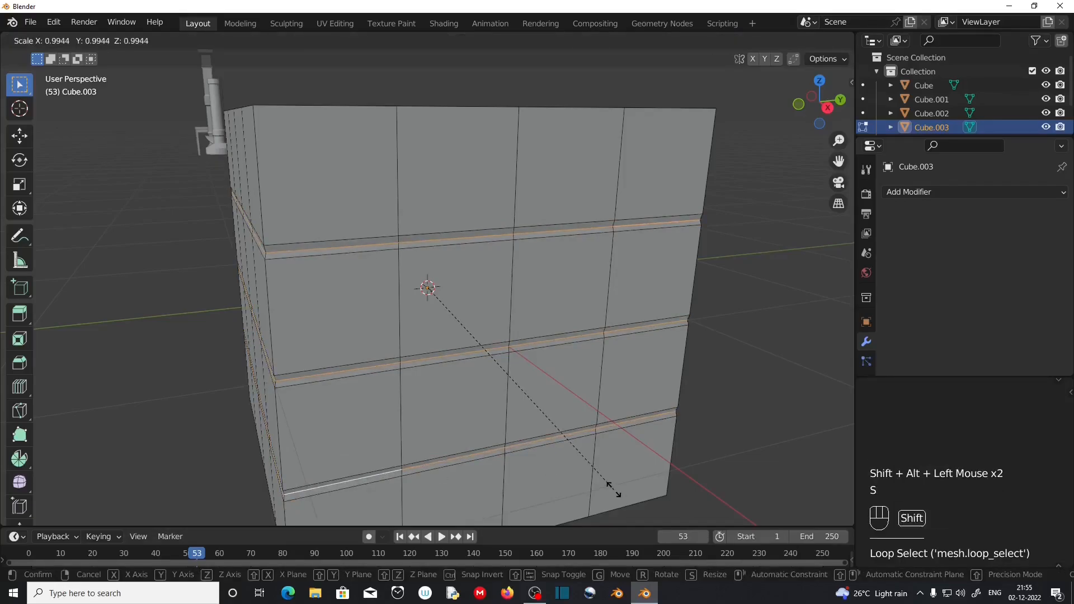
pyautogui.hotkey('shift', 'z')
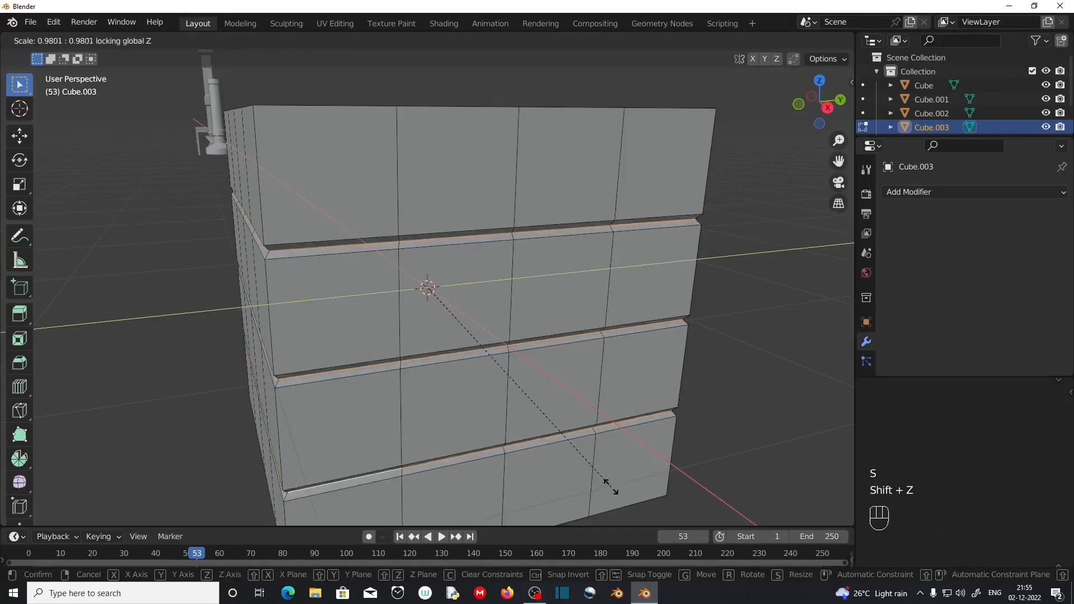
pyautogui.click(611, 485)
# Select the three vertical loops dividing the cube along Y and add offset edge loops beside them, sliding about 0.048
pyautogui.moveTo(610, 484); pyautogui.dragTo(561, 439, button='middle')
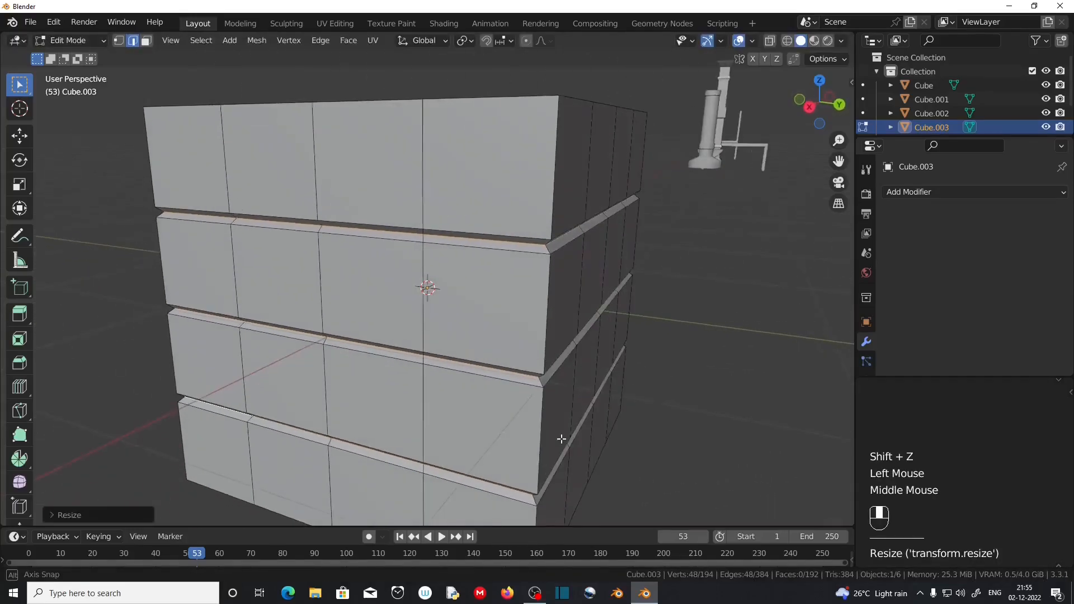
pyautogui.moveTo(443, 330); pyautogui.dragTo(575, 226, button='middle')
pyautogui.keyDown('alt'); pyautogui.click(576, 226); pyautogui.keyUp('alt')
pyautogui.keyDown('alt'); pyautogui.keyDown('shift'); pyautogui.click(441, 226); pyautogui.keyUp('shift'); pyautogui.keyUp('alt')
pyautogui.keyDown('alt'); pyautogui.keyDown('shift'); pyautogui.click(308, 231); pyautogui.keyUp('shift'); pyautogui.keyUp('alt')
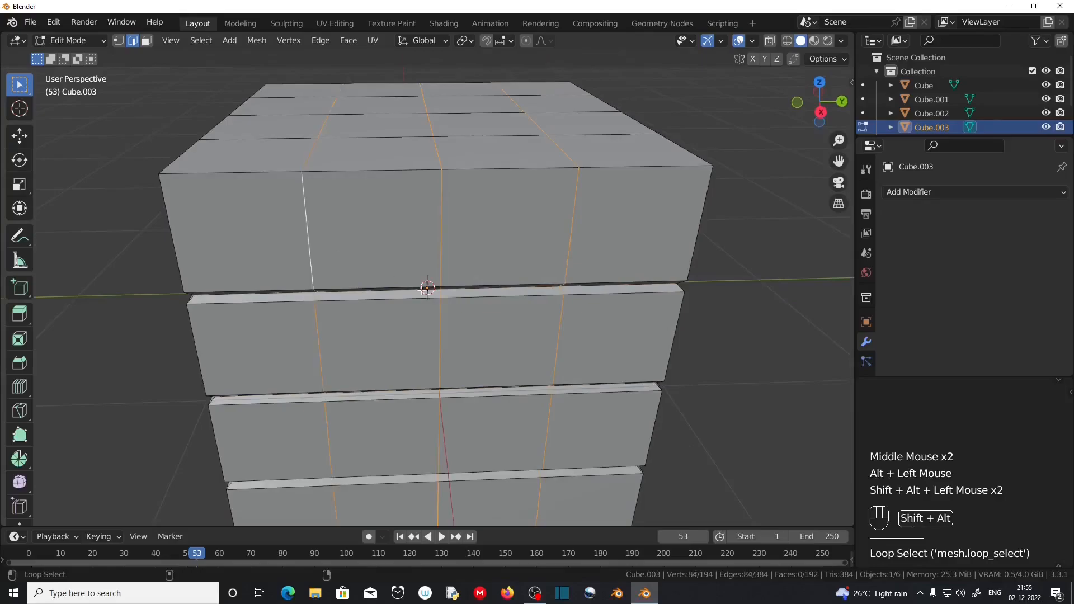
pyautogui.moveTo(19, 387); pyautogui.dragTo(86, 424)
pyautogui.moveTo(324, 257); pyautogui.dragTo(305, 204)
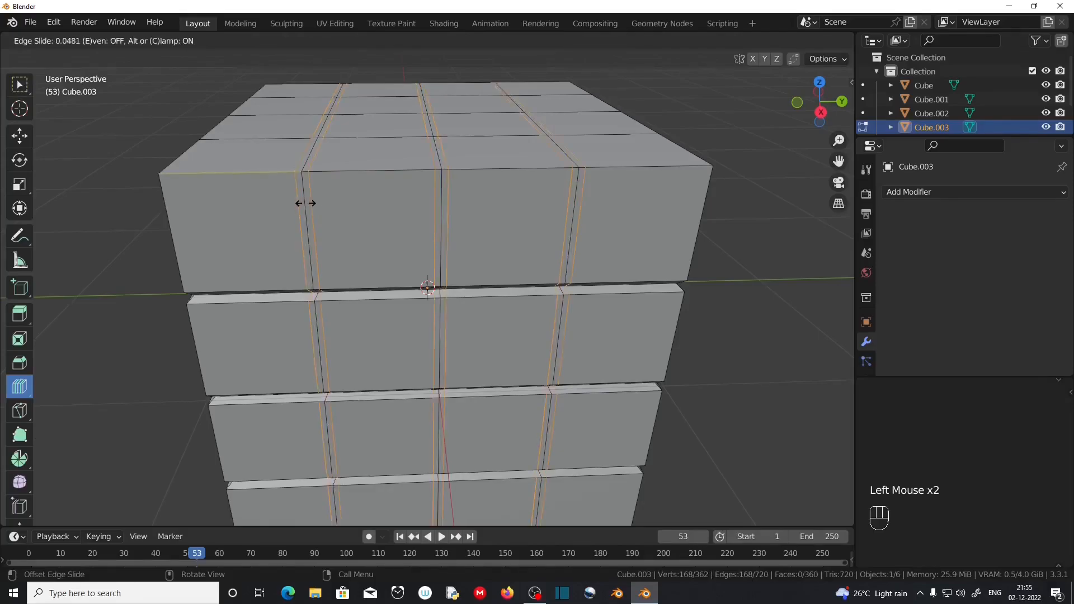
pyautogui.click(305, 203)
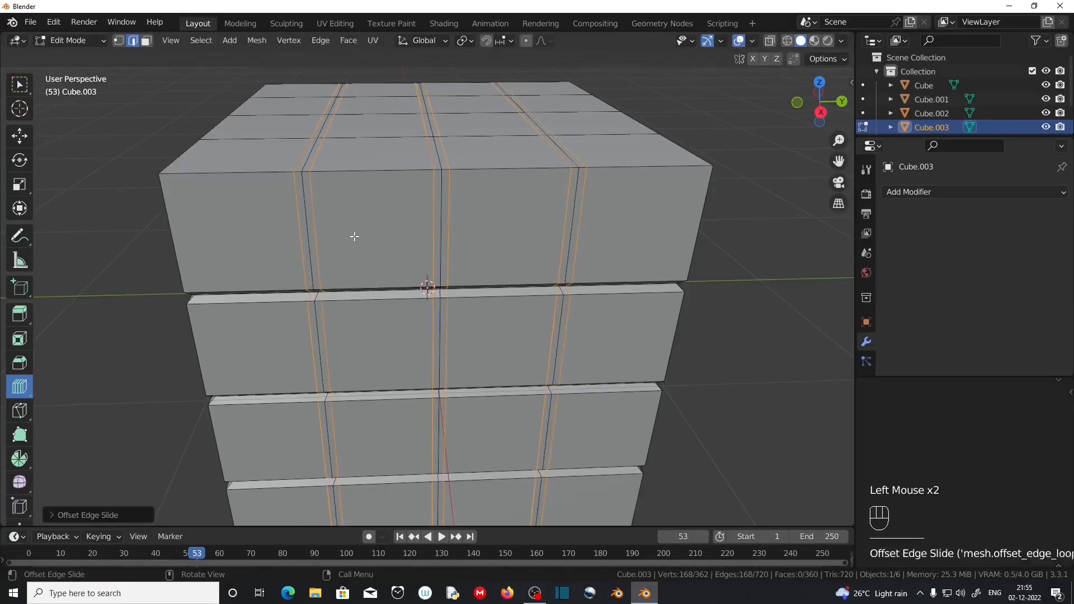
# Select the middle loop of each Y-dividing trio and scale them to about 0.95 with Y locked, forming vertical grooves
pyautogui.keyDown('alt'); pyautogui.click(300, 233); pyautogui.keyUp('alt')
pyautogui.keyDown('alt'); pyautogui.keyDown('shift'); pyautogui.click(442, 236); pyautogui.keyUp('shift'); pyautogui.keyUp('alt')
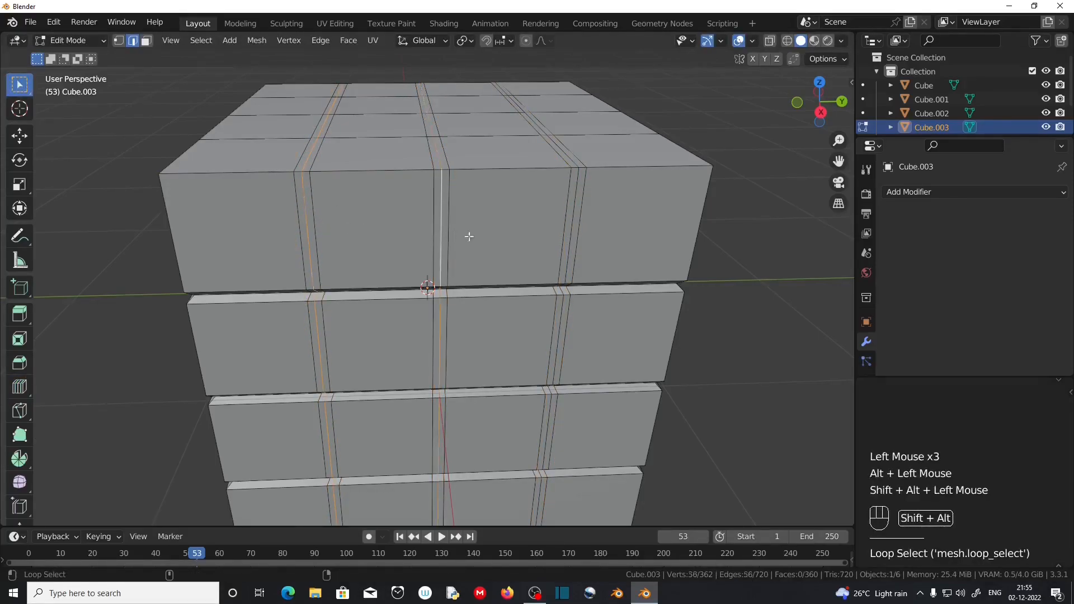
pyautogui.keyDown('alt'); pyautogui.keyDown('shift'); pyautogui.click(573, 243); pyautogui.keyUp('shift'); pyautogui.keyUp('alt')
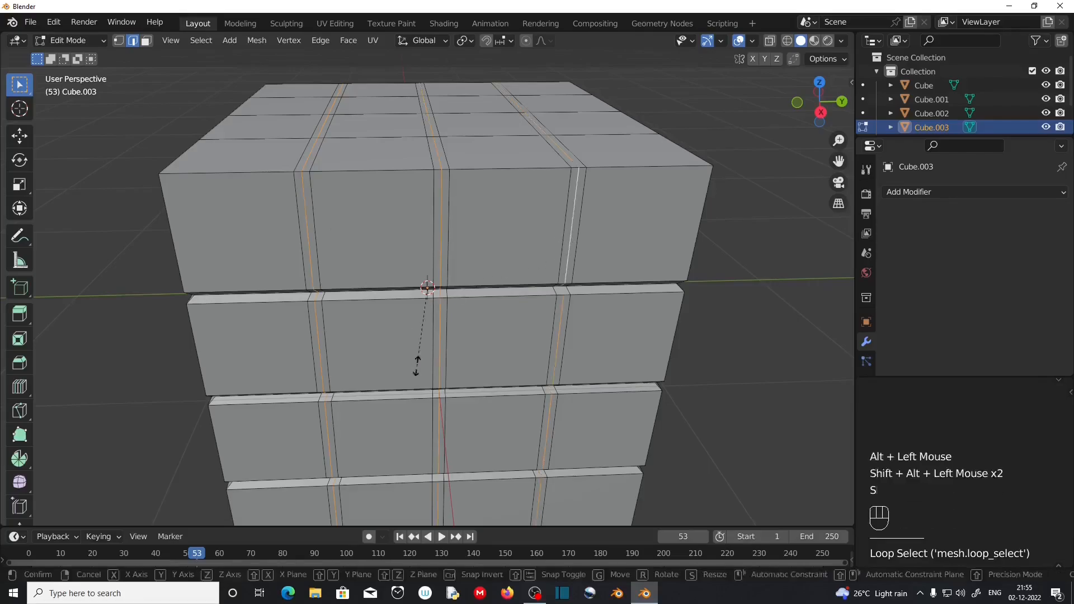
pyautogui.press('s')
pyautogui.hotkey('shift', 'y')
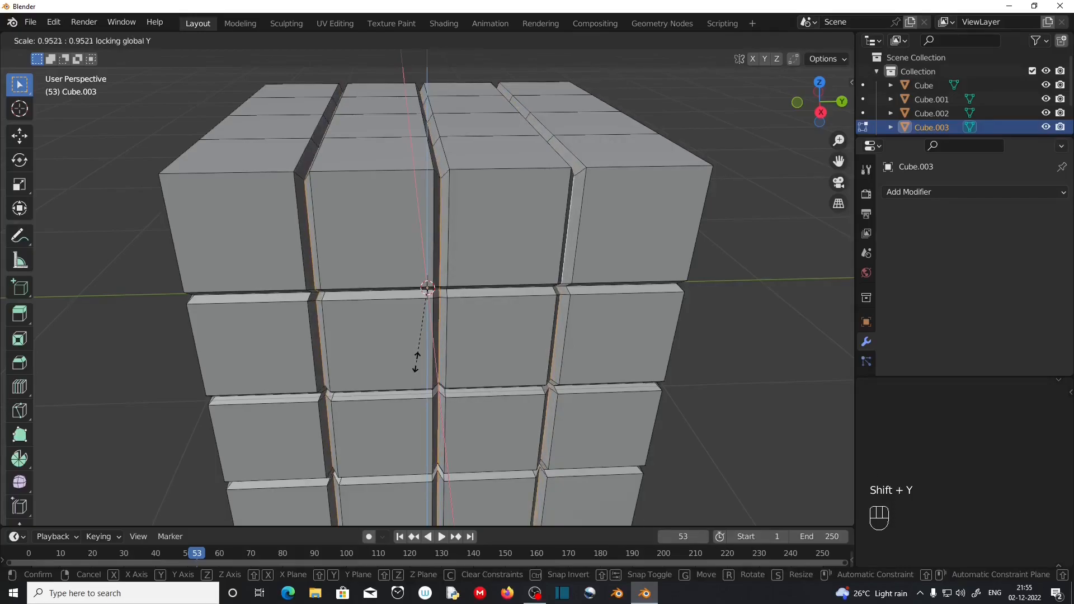
pyautogui.click(423, 364)
# Select the three vertical loops dividing the cube along X and add narrow offset edge loops on both sides of each
pyautogui.moveTo(423, 364); pyautogui.dragTo(334, 315, button='middle')
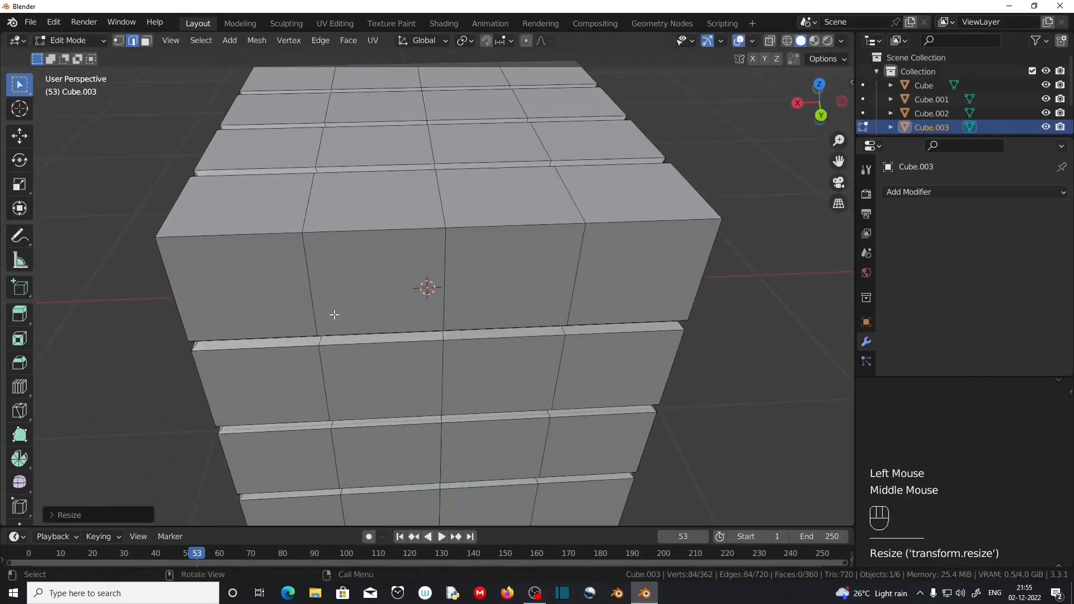
pyautogui.keyDown('alt'); pyautogui.click(307, 276); pyautogui.keyUp('alt')
pyautogui.keyDown('alt'); pyautogui.keyDown('shift'); pyautogui.click(447, 273); pyautogui.keyUp('shift'); pyautogui.keyUp('alt')
pyautogui.keyDown('alt'); pyautogui.keyDown('shift'); pyautogui.click(567, 273); pyautogui.keyUp('shift'); pyautogui.keyUp('alt')
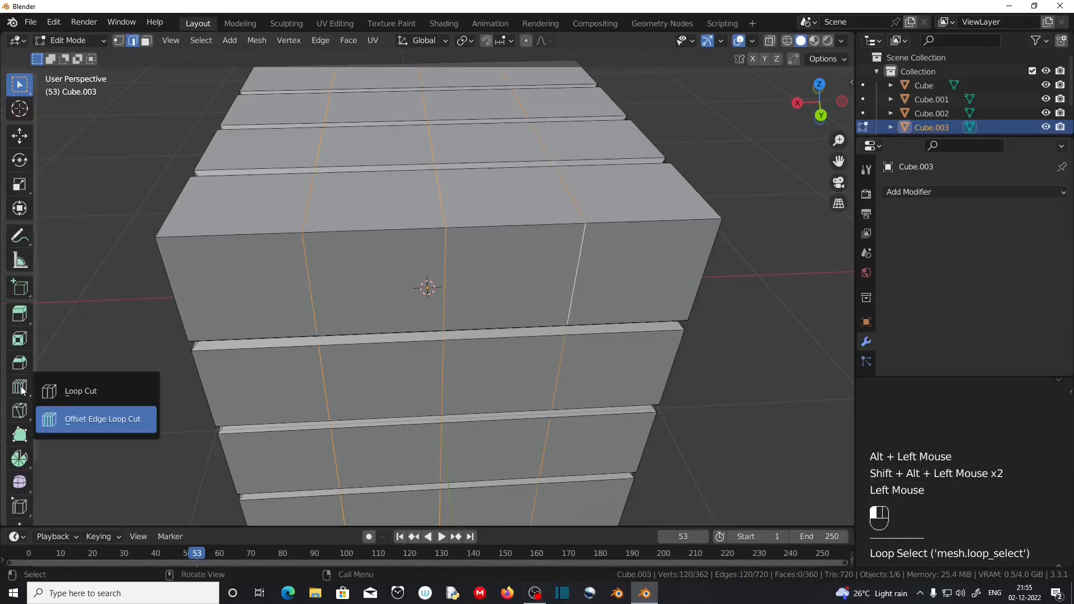
pyautogui.click(68, 419)
pyautogui.moveTo(307, 265); pyautogui.dragTo(303, 265)
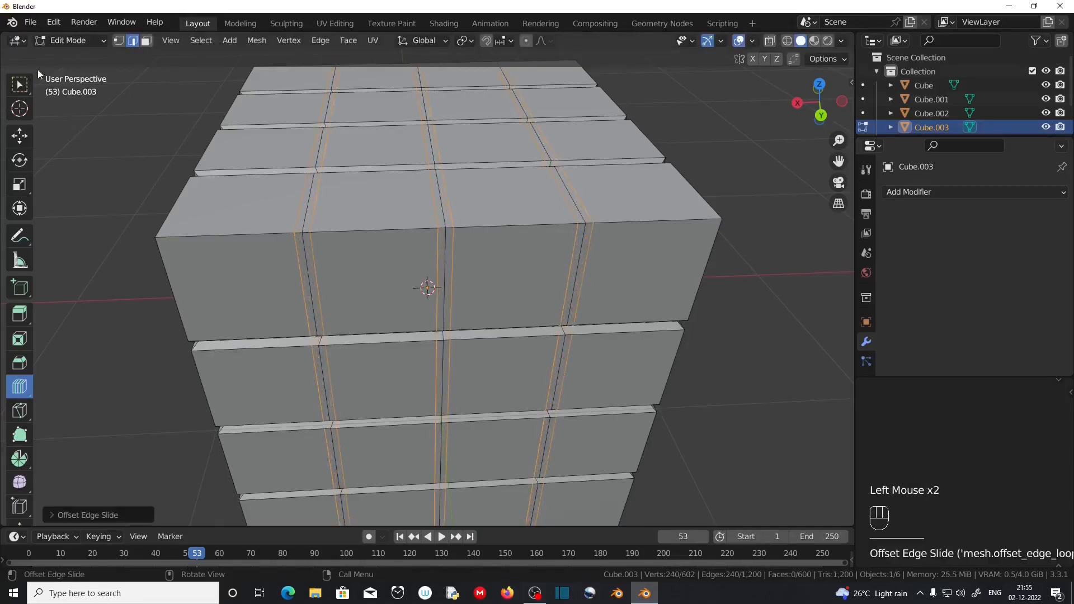
pyautogui.click(20, 84)
# Select the middle loop of each X-dividing trio, scale them to about 0.96 with X locked to form grooves, and return to Object Mode
pyautogui.keyDown('alt'); pyautogui.click(307, 268); pyautogui.keyUp('alt')
pyautogui.keyDown('alt'); pyautogui.click(436, 272); pyautogui.keyUp('alt')
pyautogui.keyDown('alt'); pyautogui.keyDown('shift'); pyautogui.click(444, 272); pyautogui.keyUp('shift'); pyautogui.keyUp('alt')
pyautogui.keyDown('alt'); pyautogui.keyDown('shift'); pyautogui.click(577, 264); pyautogui.keyUp('shift'); pyautogui.keyUp('alt')
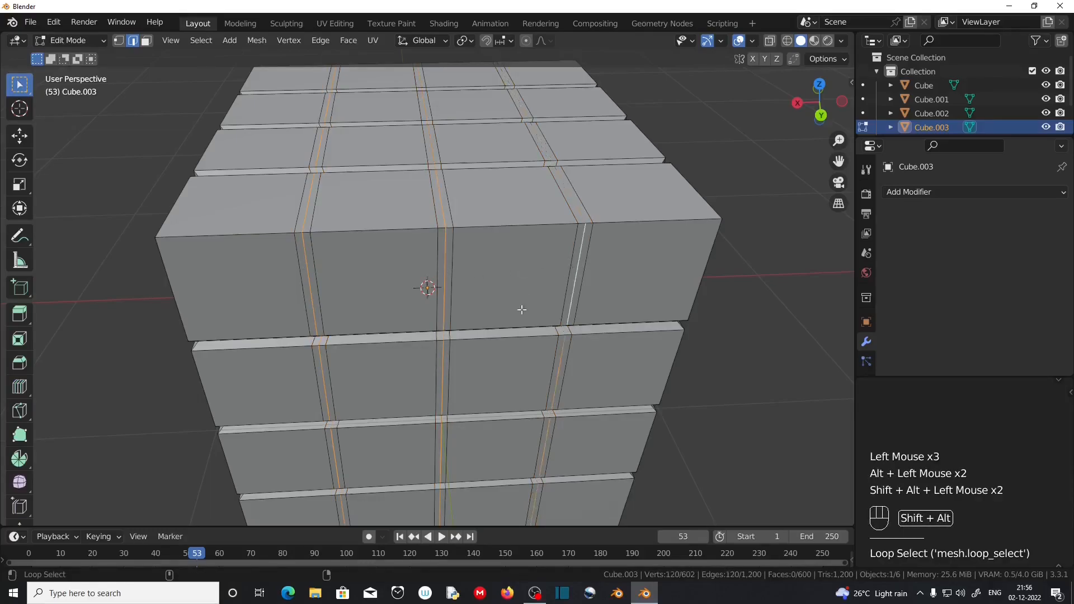
pyautogui.press('s')
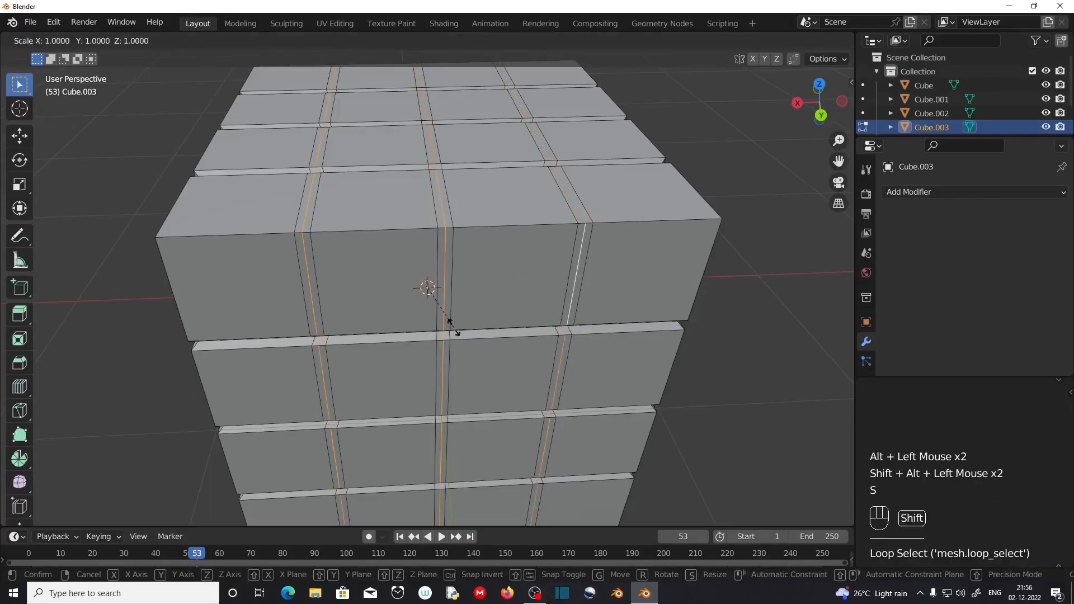
pyautogui.hotkey('shift', 'x')
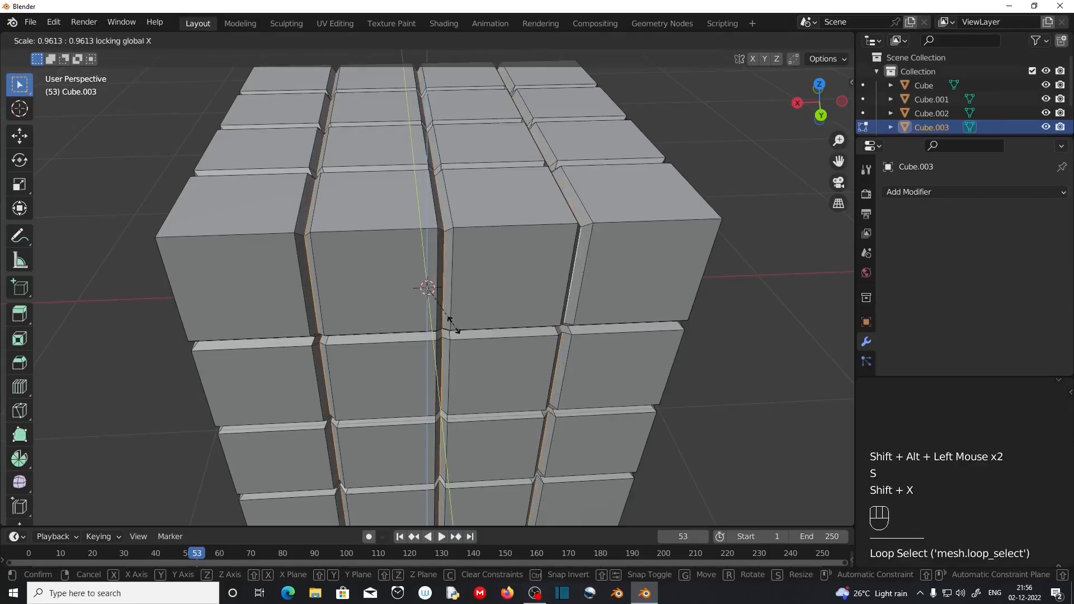
pyautogui.click(453, 324)
pyautogui.scroll(-1, 454, 324)
pyautogui.moveTo(453, 325); pyautogui.dragTo(487, 336, button='middle')
pyautogui.scroll(1, 473, 335)
pyautogui.scroll(2, 438, 313)
pyautogui.scroll(-3, 438, 313)
pyautogui.press('Tab')
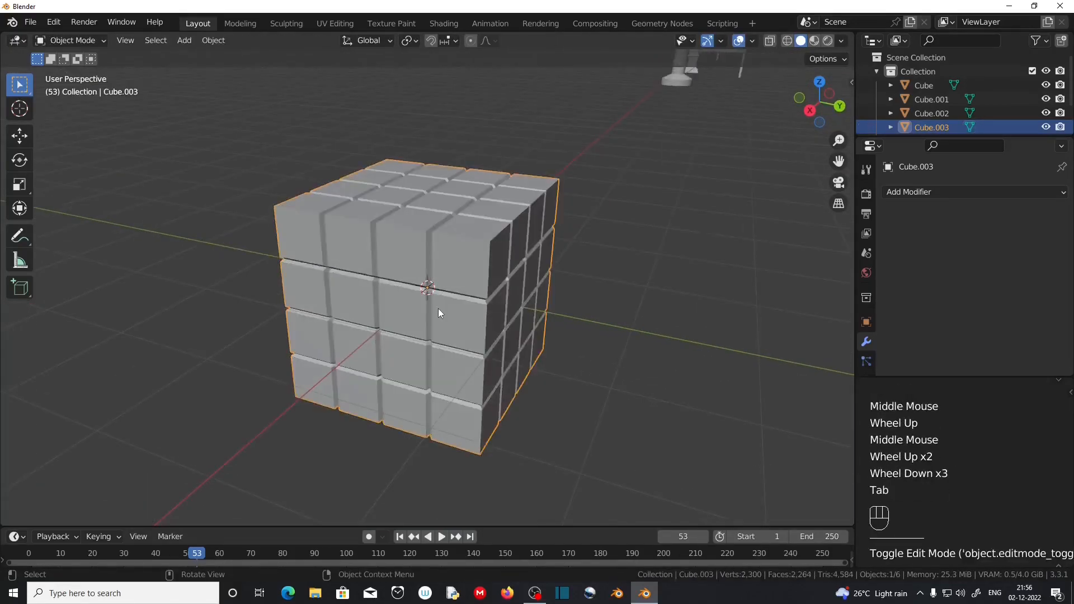
# Add a Bevel modifier to the grooved cube with an amount of 0.01 m and 2 segments
pyautogui.scroll(2, 424, 315)
pyautogui.moveTo(427, 320); pyautogui.dragTo(387, 306, button='middle')
pyautogui.scroll(1, 495, 341)
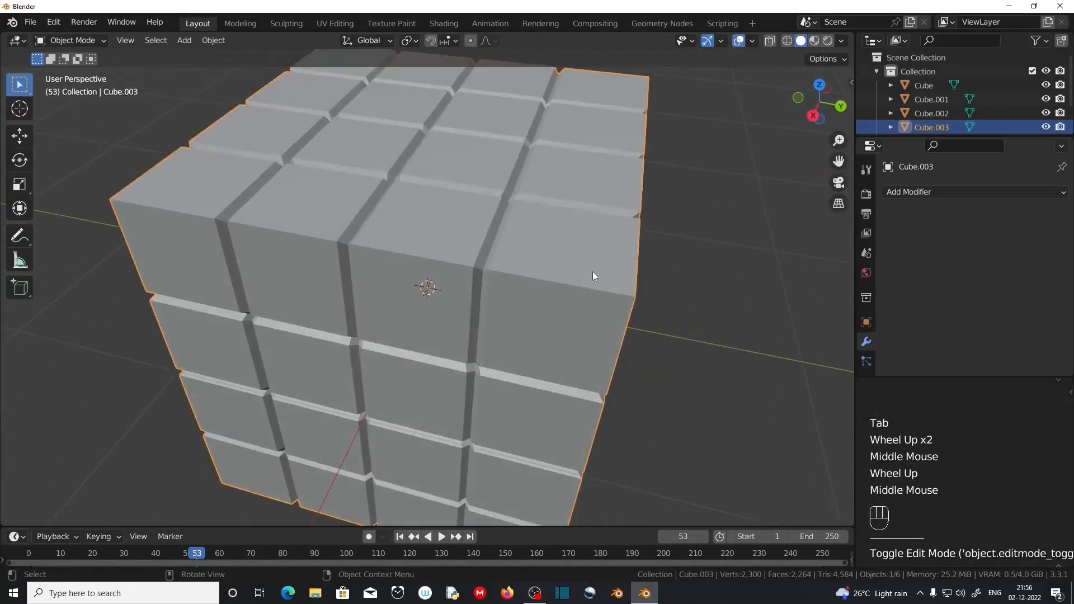
pyautogui.click(934, 192)
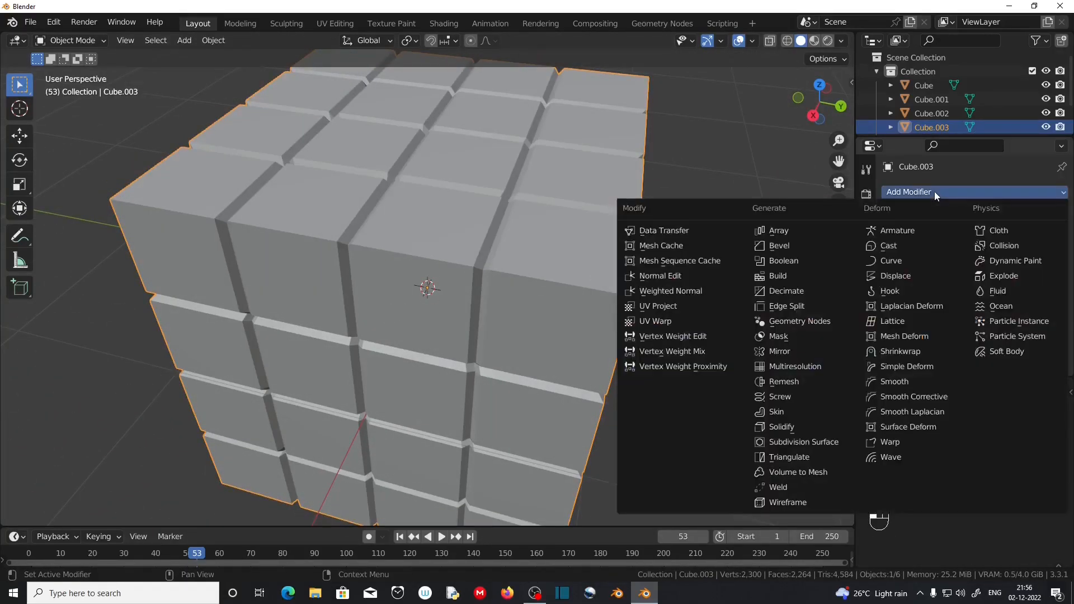
pyautogui.click(811, 245)
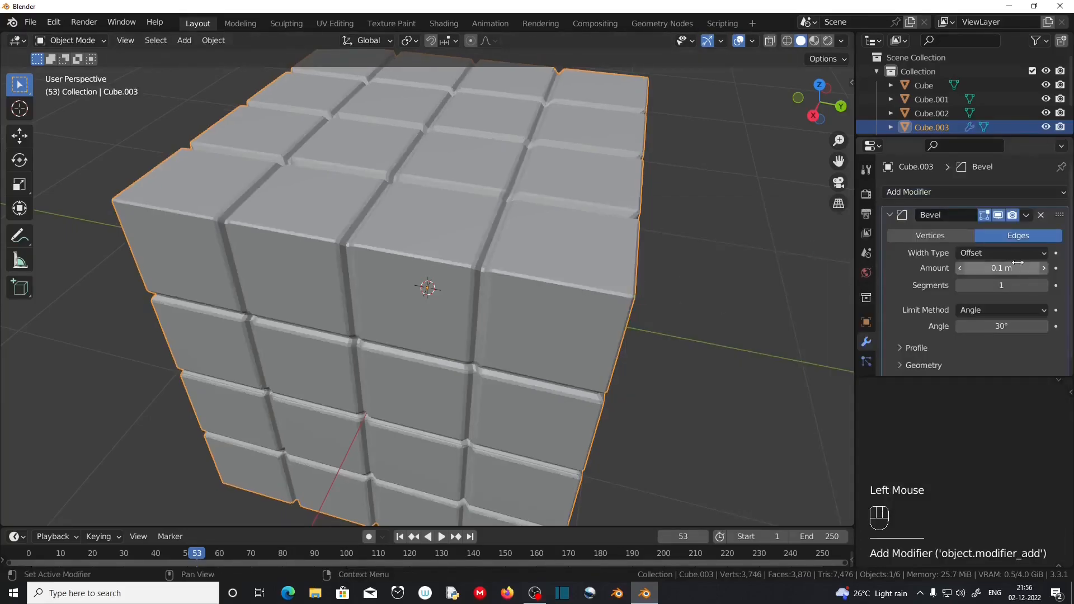
pyautogui.click(960, 269)
pyautogui.click(961, 269)
pyautogui.click(960, 270)
pyautogui.click(961, 270)
pyautogui.click(960, 270)
pyautogui.click(960, 270)
pyautogui.click(960, 270)
pyautogui.click(961, 269)
pyautogui.click(960, 269)
pyautogui.click(1044, 285)
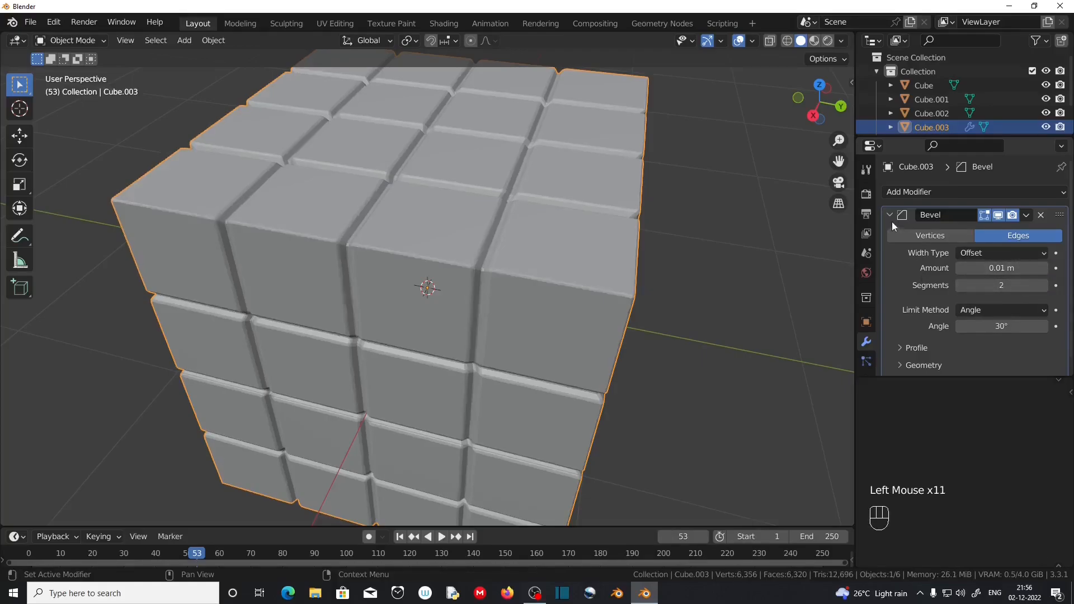
pyautogui.click(891, 215)
# Examine the bevelled block cube from several sides and review its Bevel modifier settings
pyautogui.moveTo(565, 376); pyautogui.dragTo(504, 359, button='middle')
pyautogui.scroll(-2, 471, 371)
pyautogui.scroll(2, 471, 372)
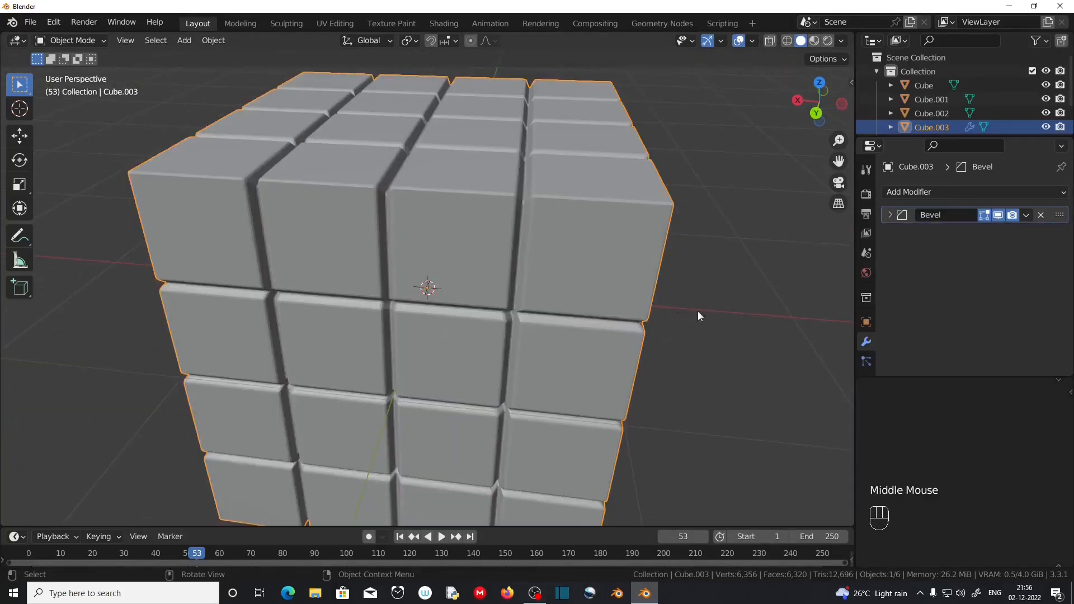
pyautogui.click(890, 216)
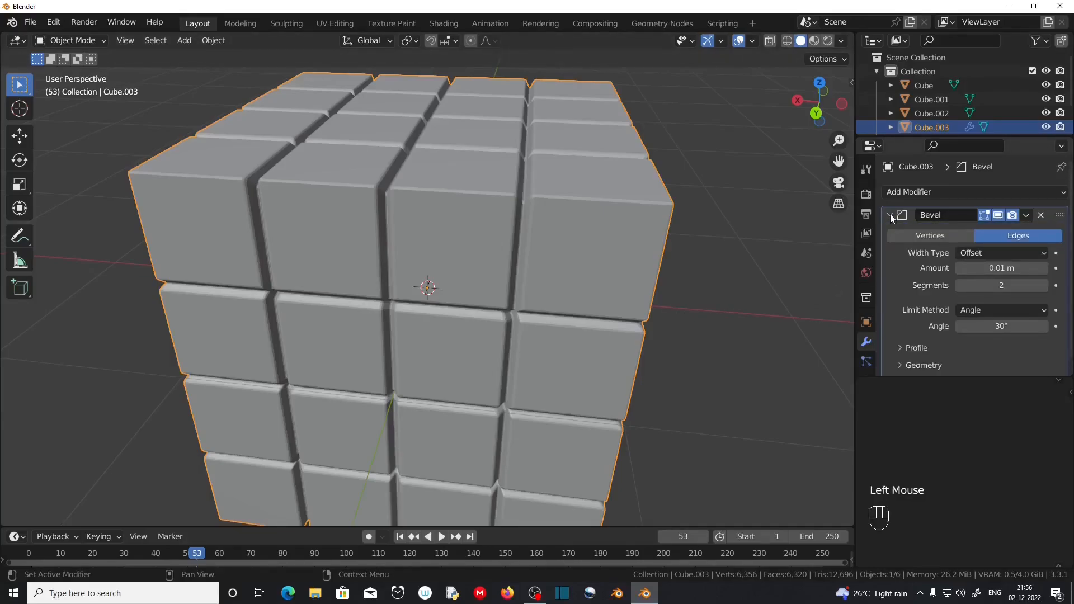
pyautogui.click(890, 215)
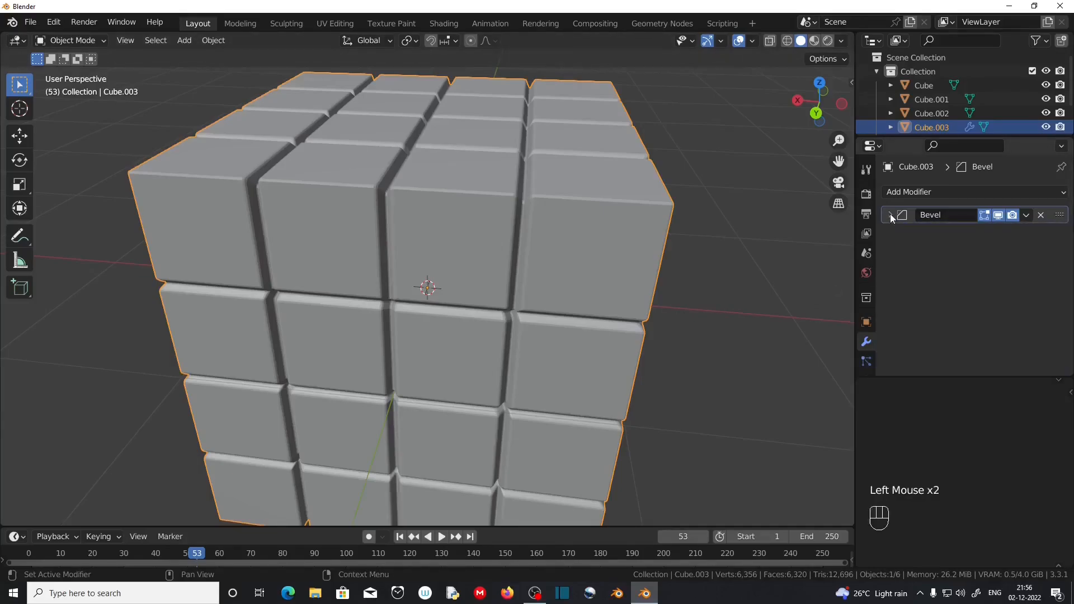
pyautogui.scroll(-4, 297, 374)
pyautogui.scroll(4, 297, 374)
pyautogui.moveTo(297, 373); pyautogui.dragTo(458, 311, button='middle')
pyautogui.scroll(-4, 458, 311)
# Move the block cube more than 22 m in the negative X direction, close to the other finished models
pyautogui.click(459, 313)
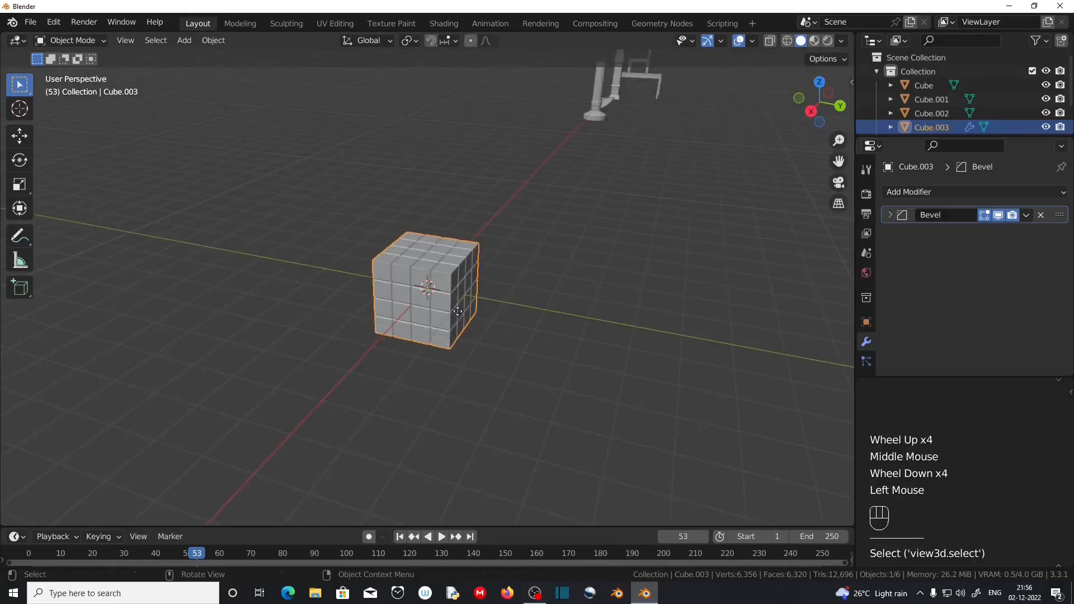
pyautogui.press('g')
pyautogui.press('x')
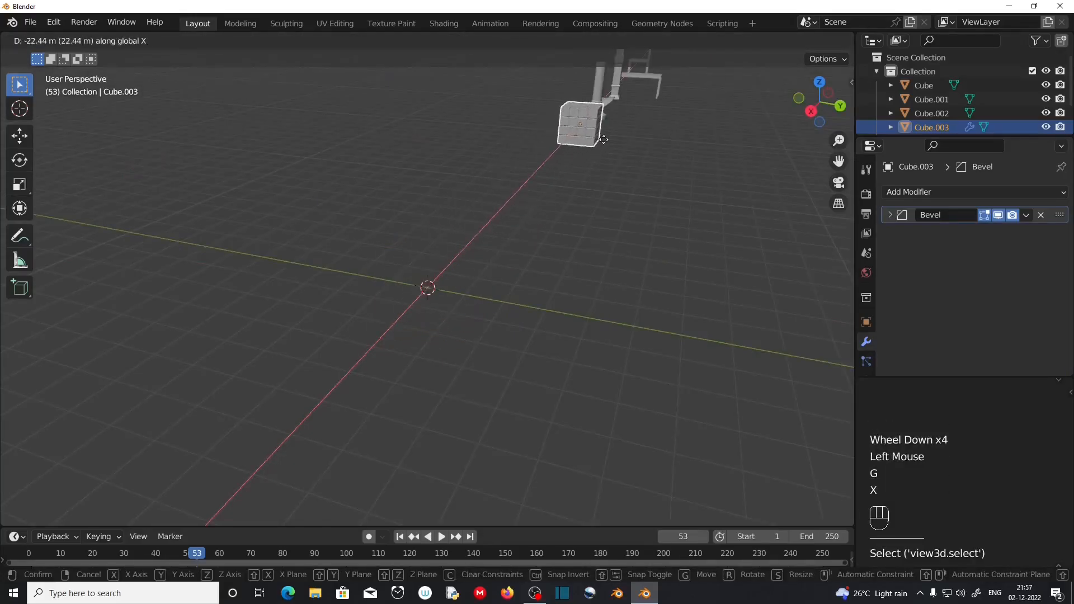
pyautogui.click(573, 184)
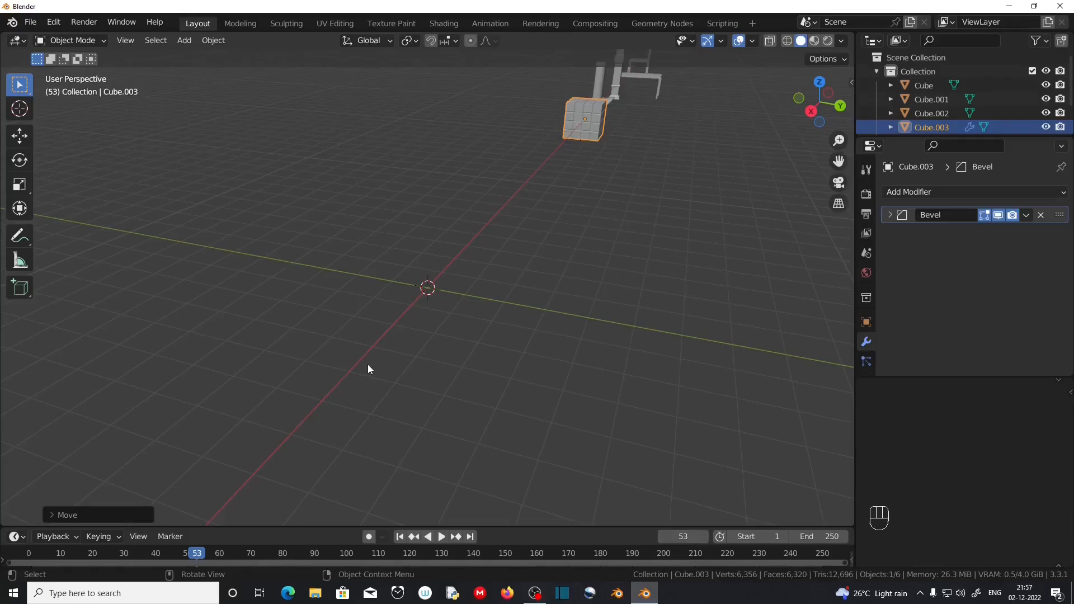
# Add a cylinder at the origin and, in Edit Mode, scale the whole mesh to just under half its width with Z locked
pyautogui.scroll(2, 367, 369)
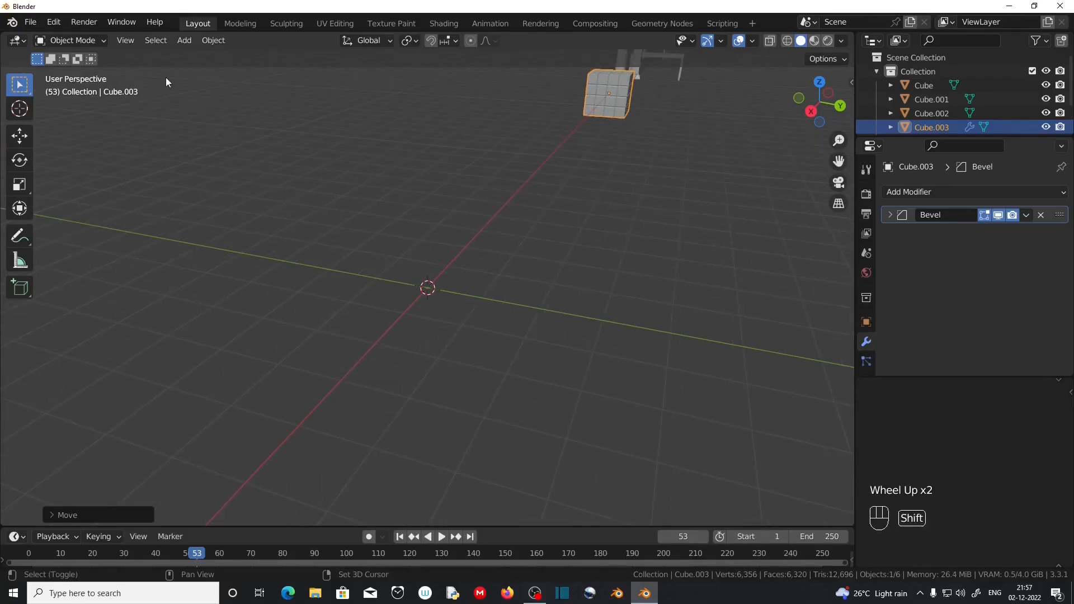
pyautogui.hotkey('shift', 'a')
pyautogui.click(253, 147)
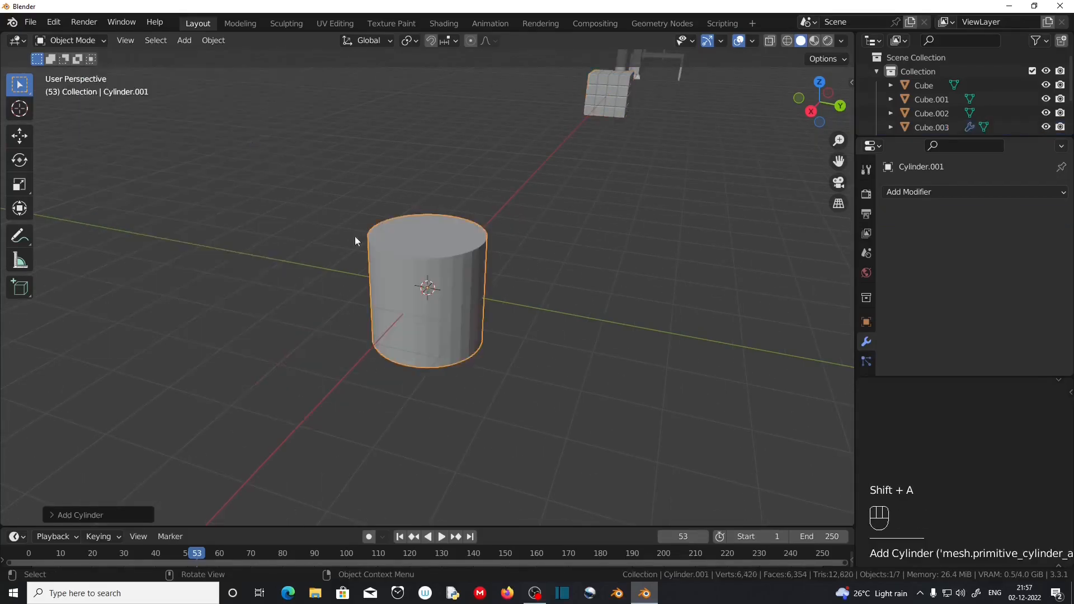
pyautogui.press('Tab')
pyautogui.scroll(2, 424, 352)
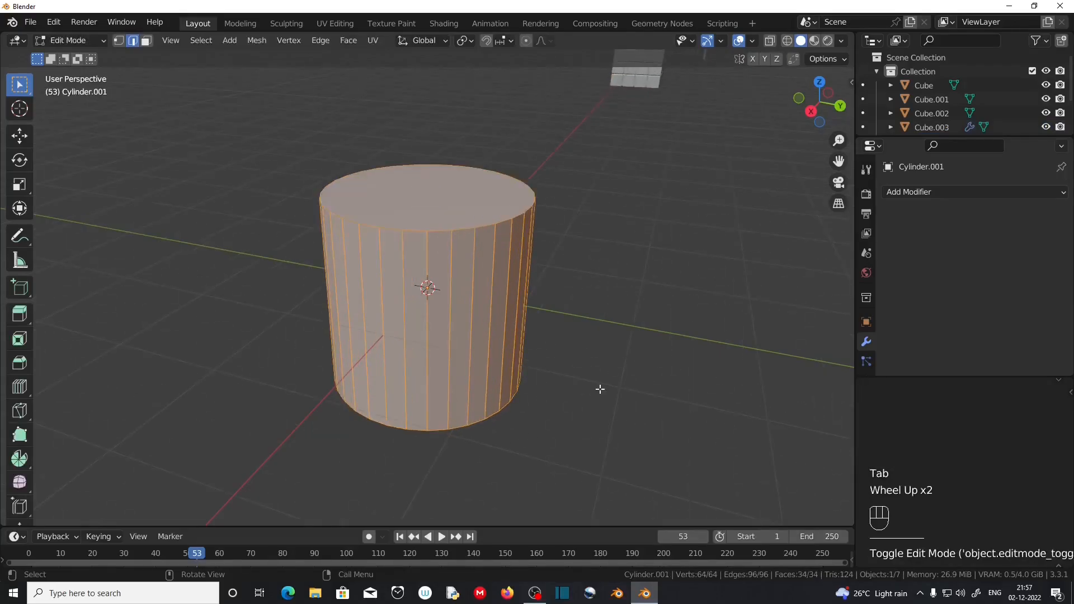
pyautogui.press('a')
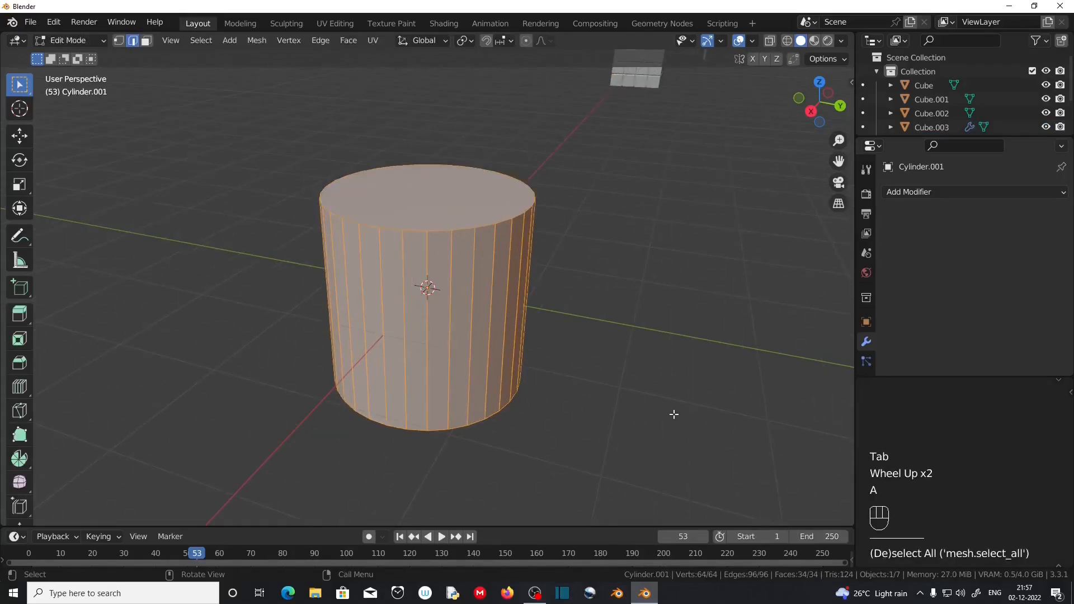
pyautogui.press('s')
pyautogui.hotkey('shift', 'z')
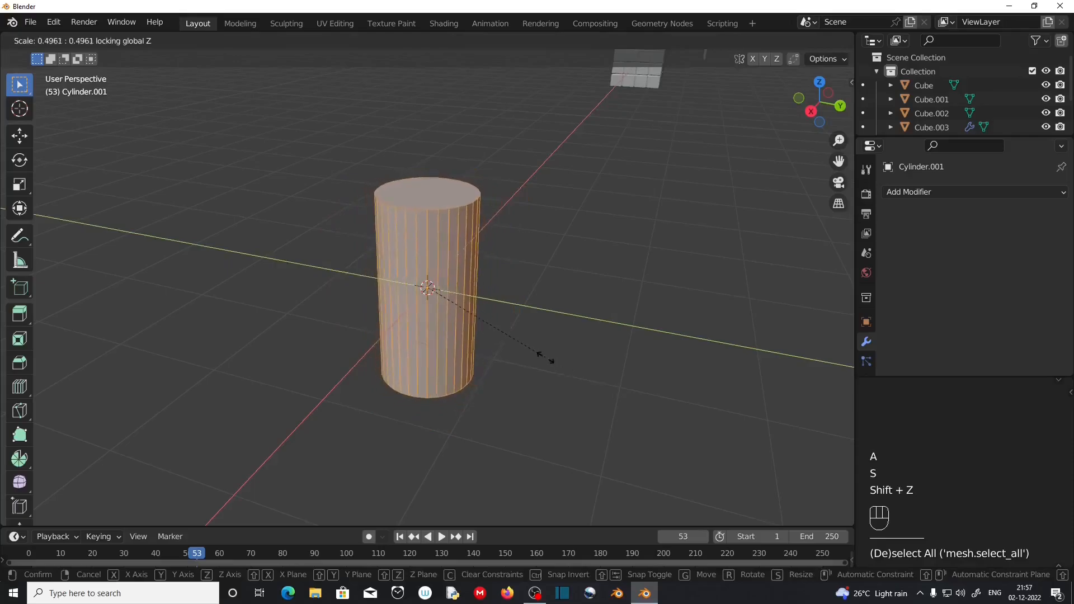
pyautogui.click(538, 354)
# In front view, add two edge loops close above the cylinder's base, sliding each about 0.91 downward
pyautogui.press('KP_1')
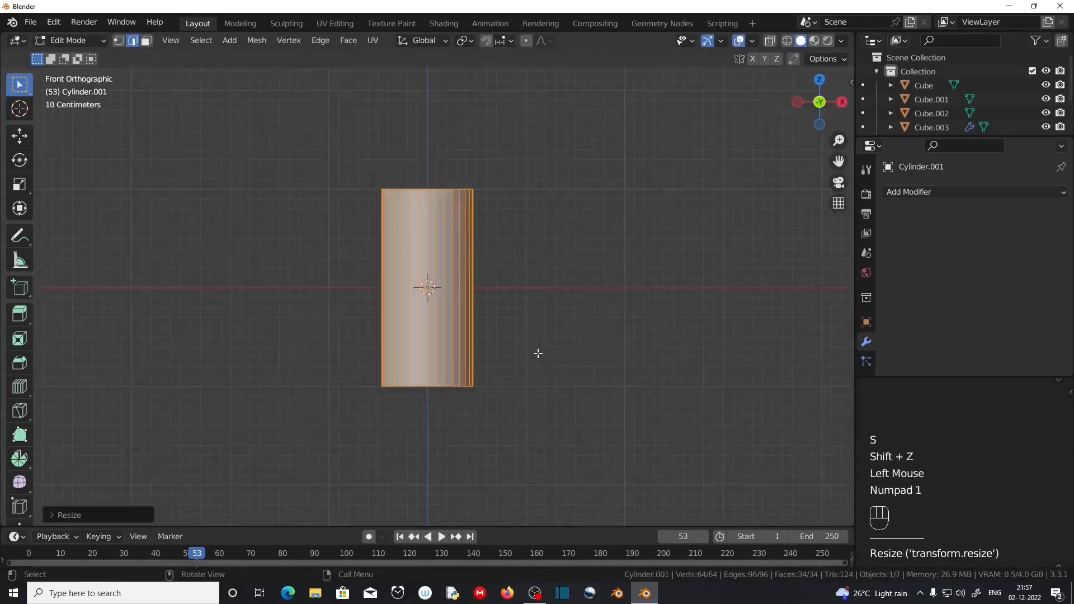
pyautogui.scroll(2, 534, 364)
pyautogui.keyDown('shift'); pyautogui.moveTo(568, 430); pyautogui.dragTo(648, 416, button='middle'); pyautogui.keyUp('shift')
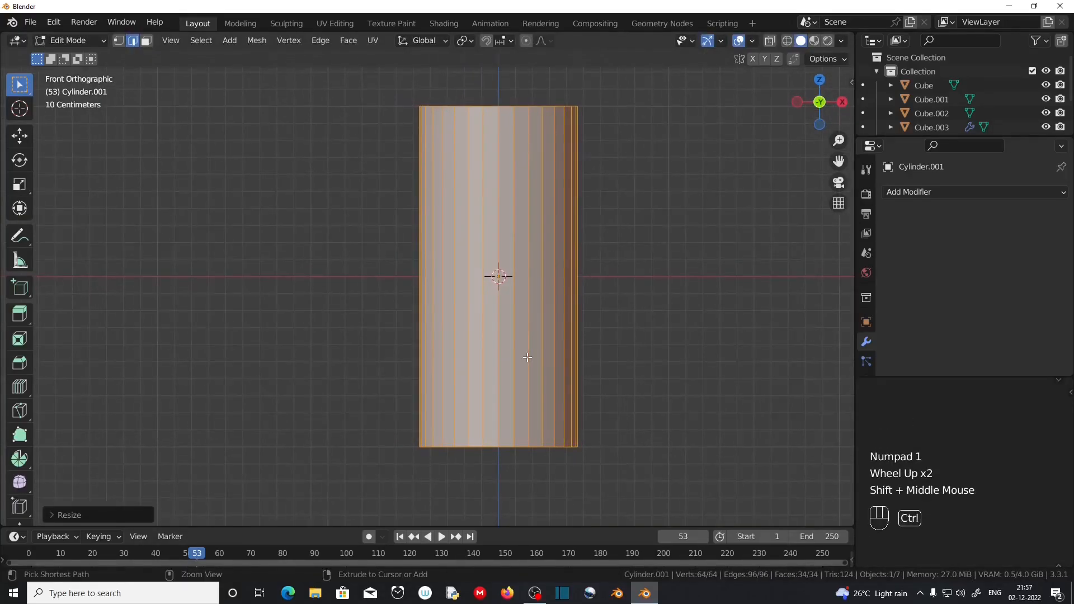
pyautogui.hotkey('ctrl', 'r')
pyautogui.click(529, 359)
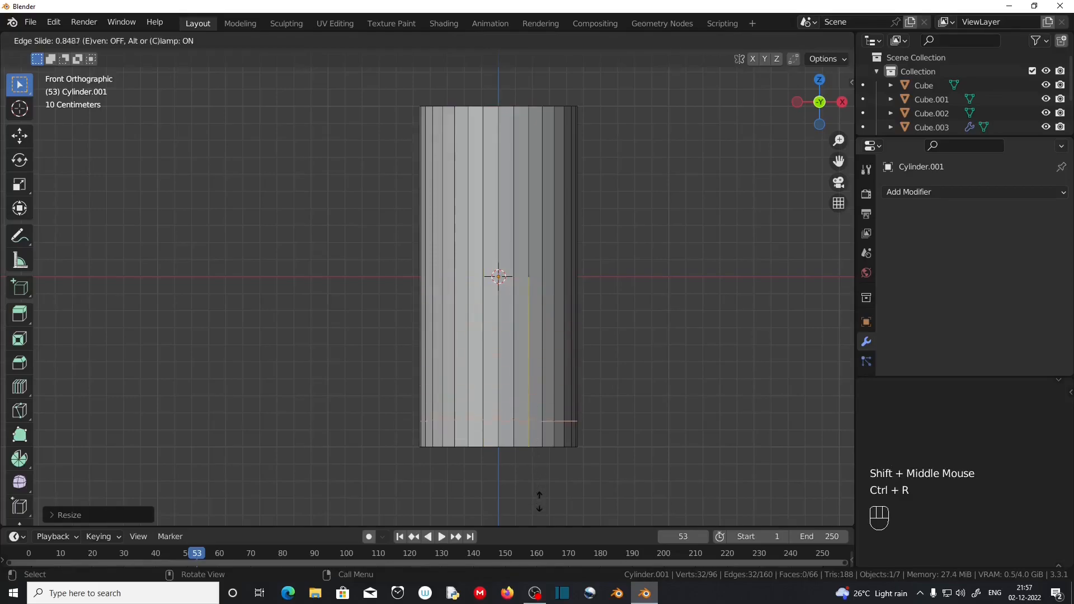
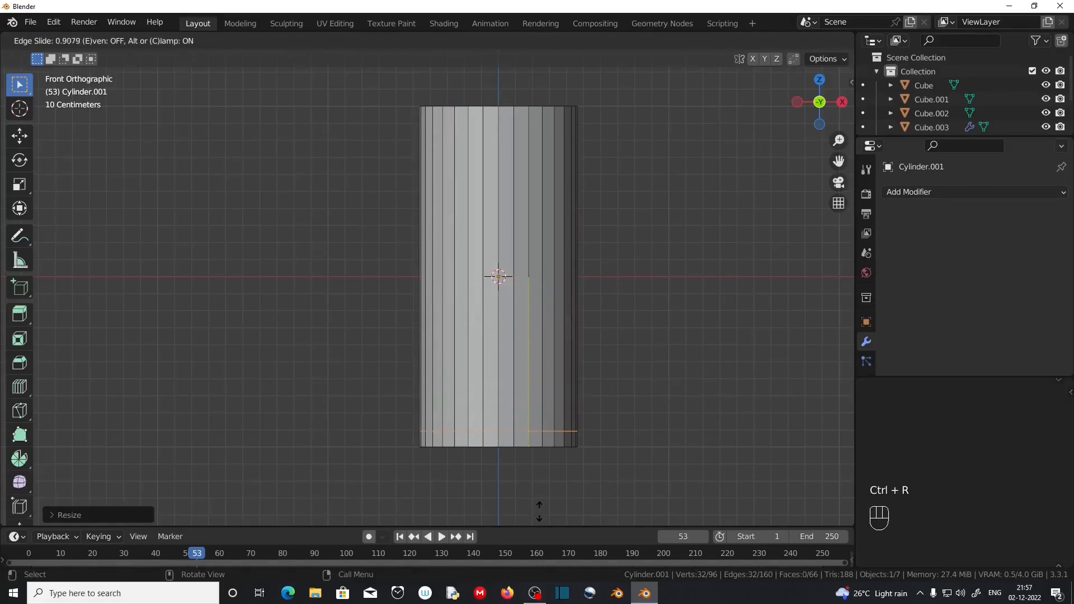
pyautogui.click(540, 510)
pyautogui.scroll(2, 649, 401)
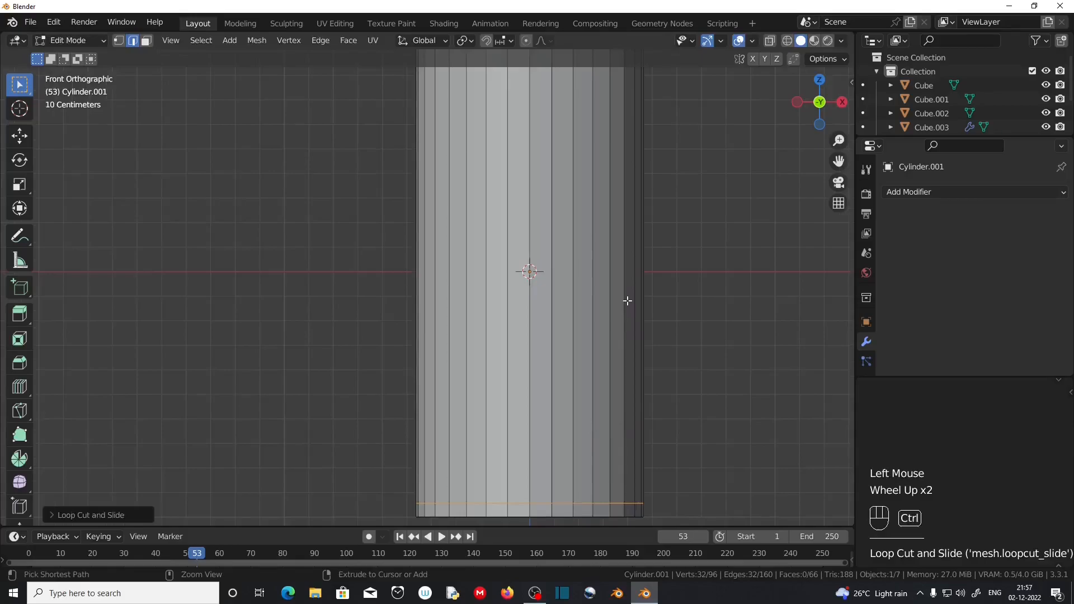
pyautogui.hotkey('ctrl', 'r')
pyautogui.click(627, 301)
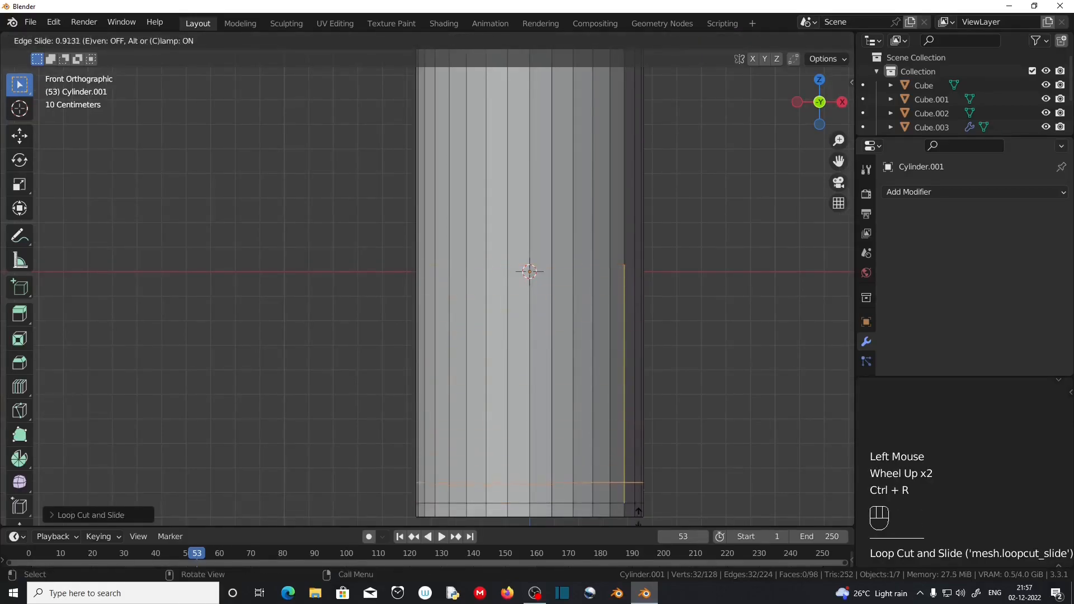
pyautogui.click(639, 513)
# Scale the upper base loop with Z locked to about 0.22, and narrow it once more to form a thin neck above the foot
pyautogui.press('s')
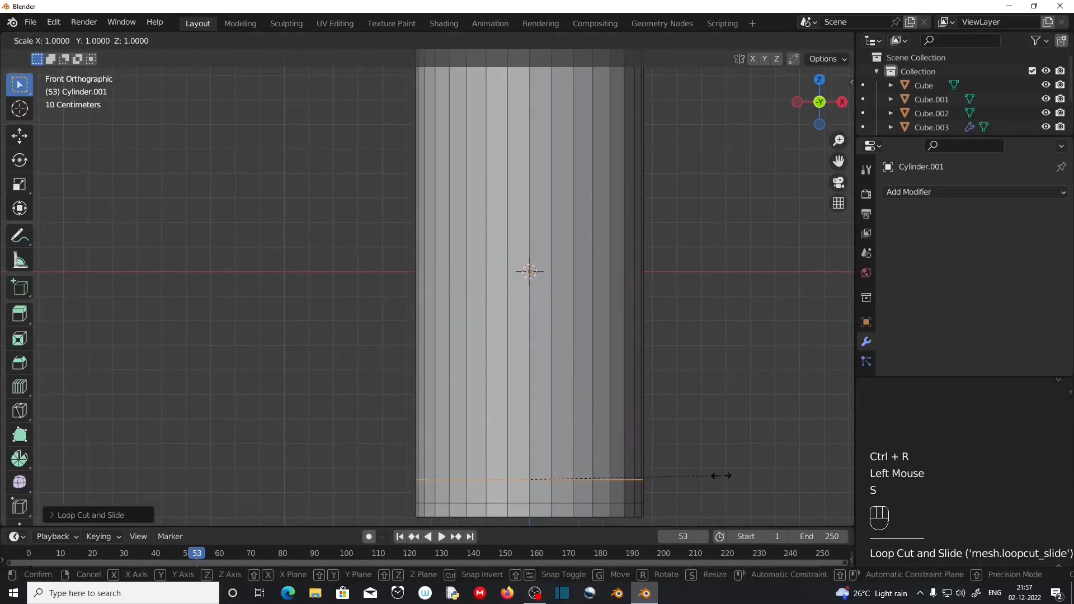
pyautogui.hotkey('shift', 'z')
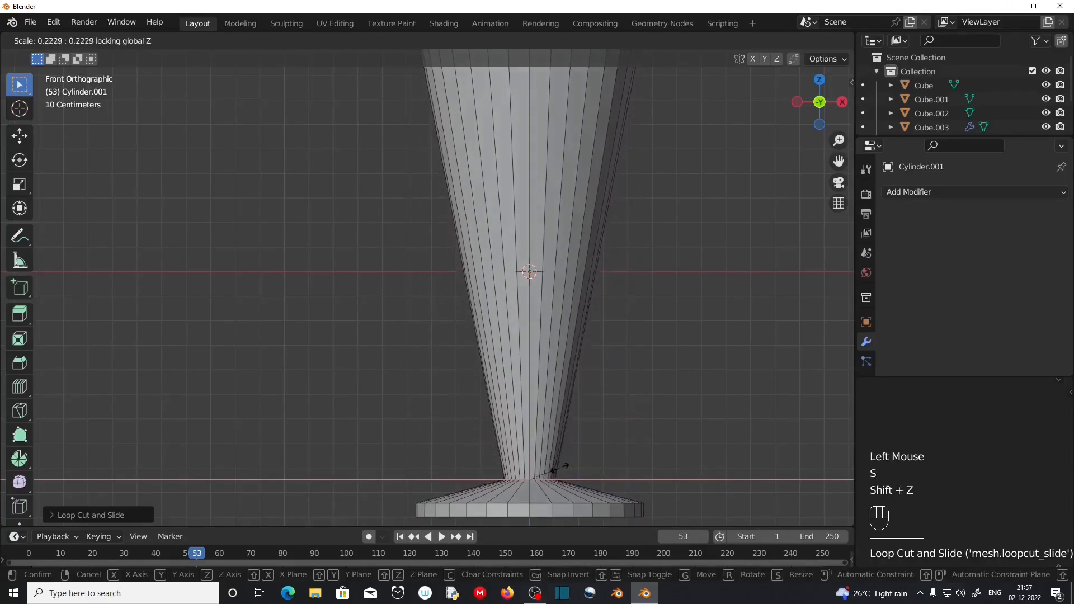
pyautogui.click(549, 464)
pyautogui.press('s')
pyautogui.hotkey('shift', 'z')
pyautogui.click(675, 489)
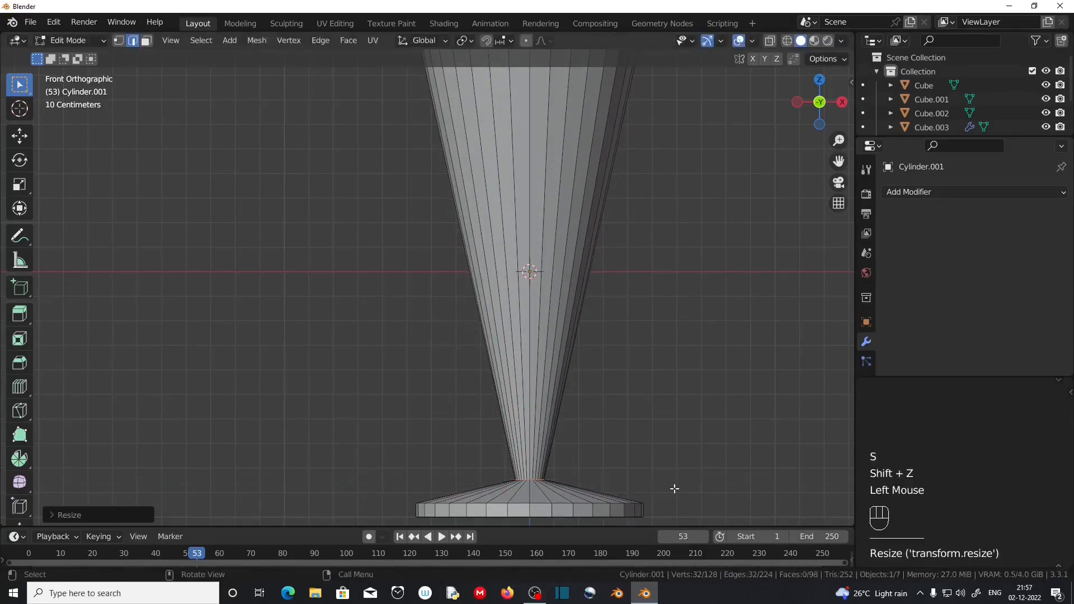
# Add an edge loop just above the narrow neck and scale it to about 0.66 with Z locked
pyautogui.hotkey('ctrl', 'r')
pyautogui.click(528, 427)
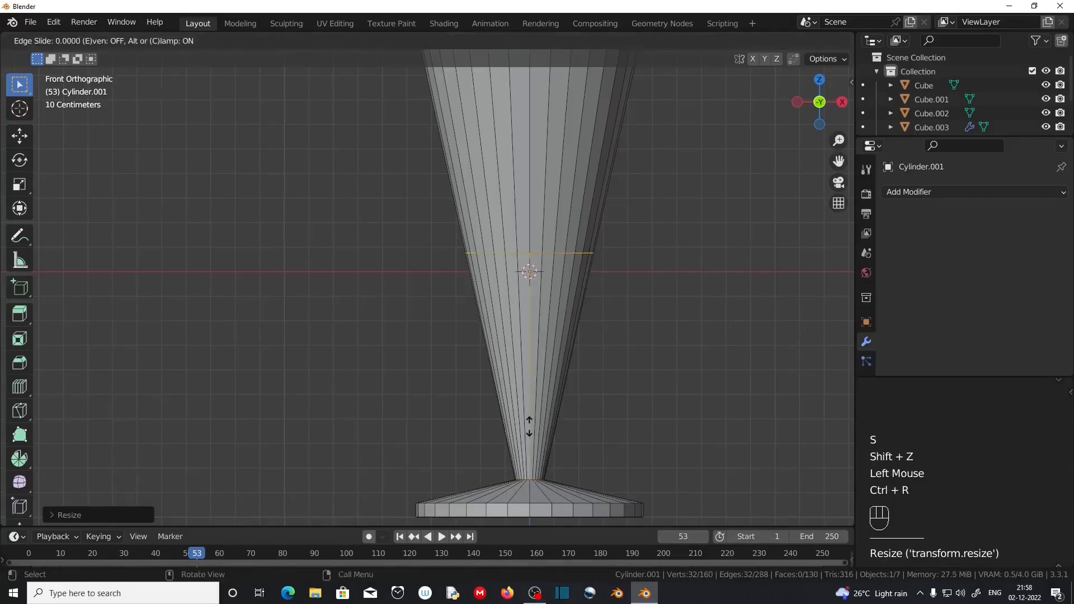
pyautogui.click(595, 157)
pyautogui.press('s')
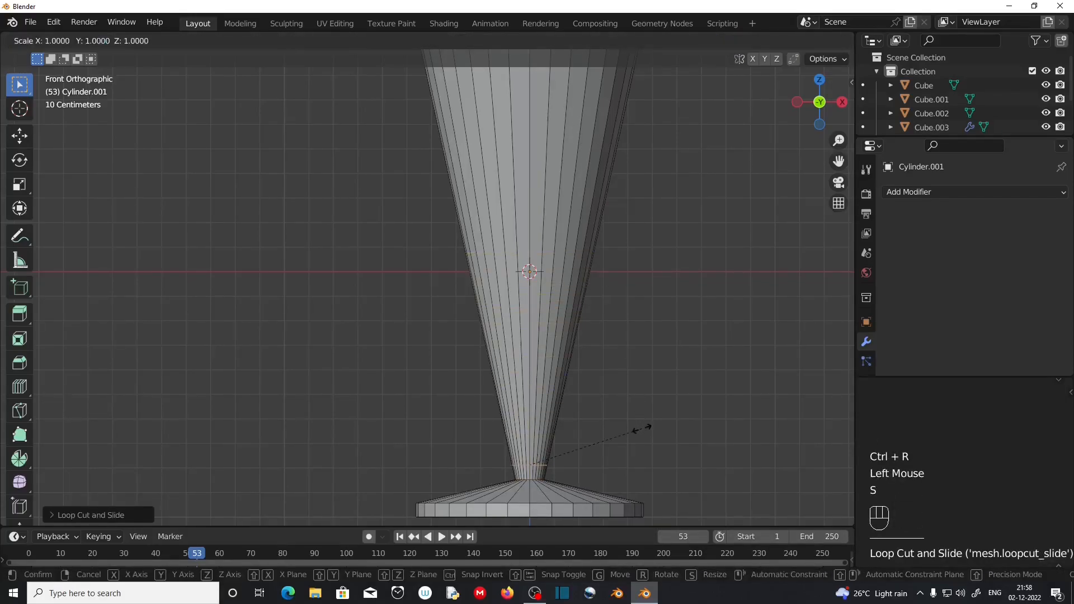
pyautogui.hotkey('shift', 'z')
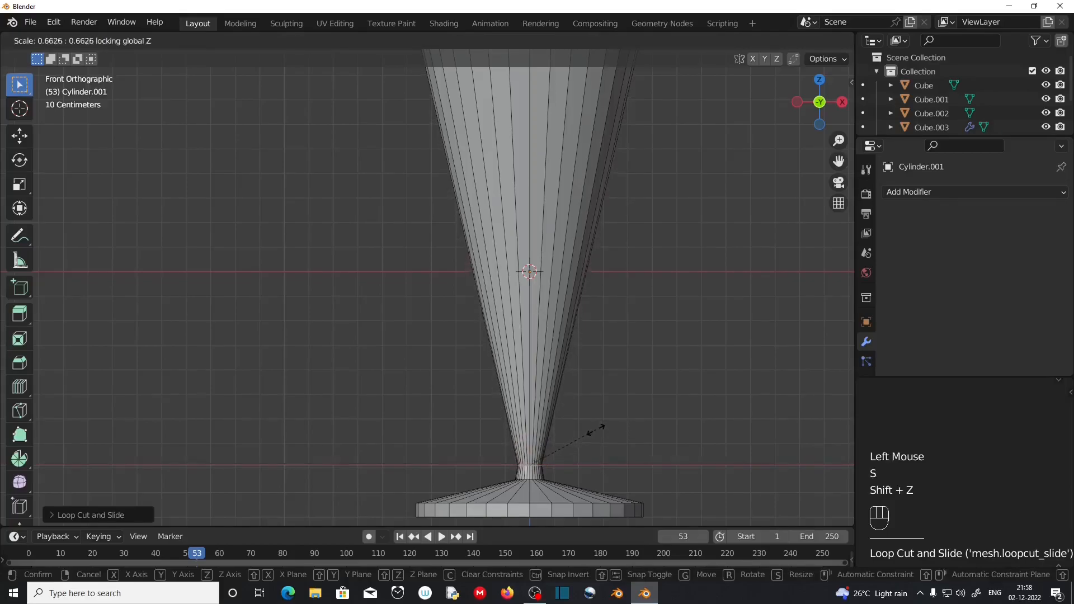
pyautogui.click(595, 428)
# Add an edge loop at the cylinder's mid-height and scale it in with Z locked to match the neck, forming a straight thin stem
pyautogui.hotkey('ctrl', 'r')
pyautogui.click(540, 203)
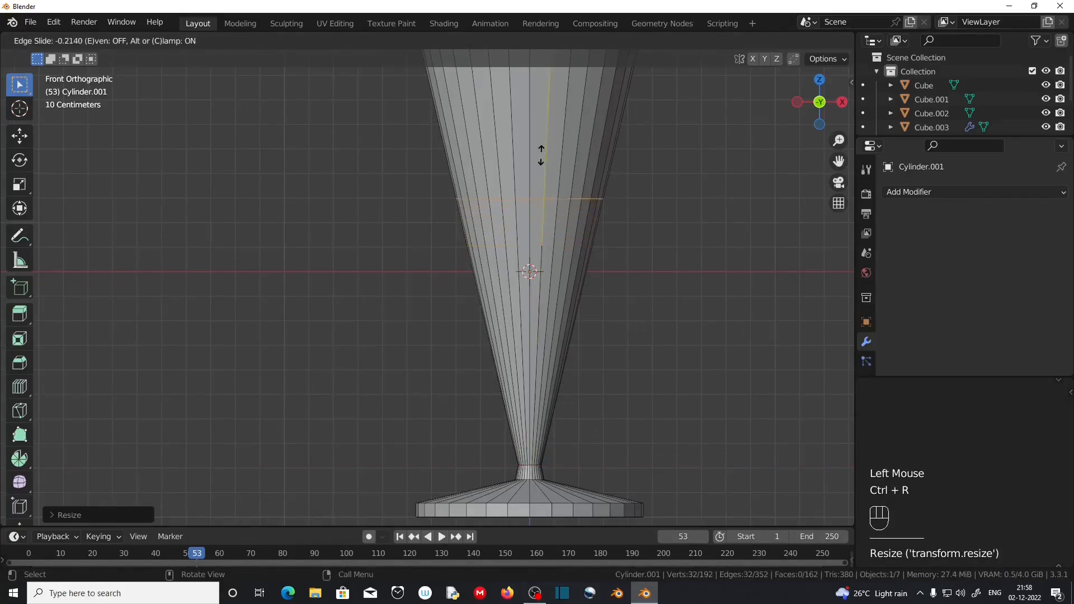
pyautogui.click(536, 227)
pyautogui.press('s')
pyautogui.hotkey('shift', 'z')
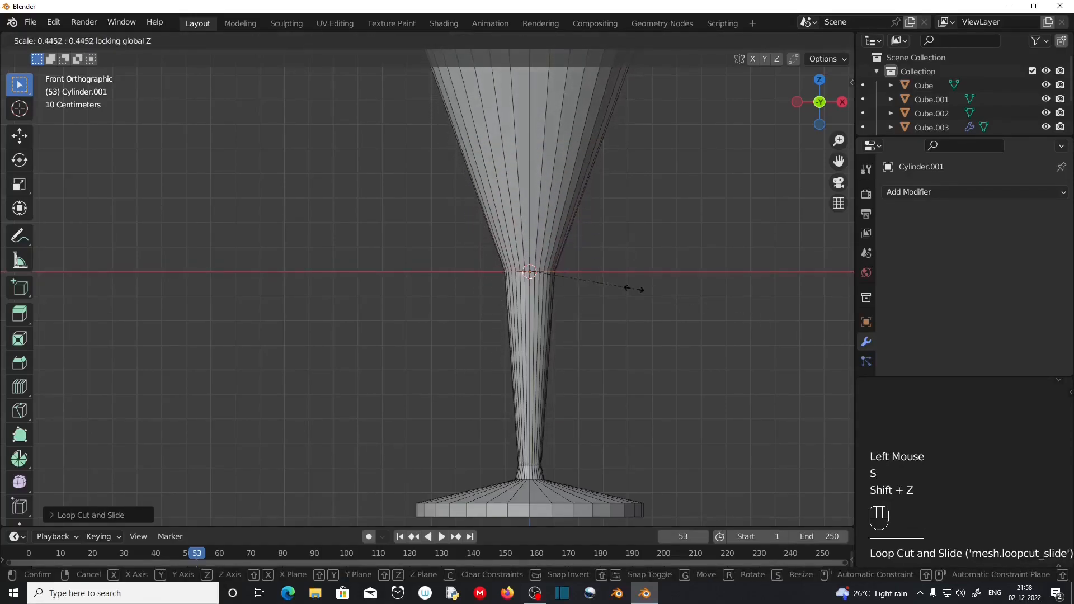
pyautogui.click(579, 272)
# Add an edge loop in the bowl's lower cone, slide it down to just above the stem, and scale it to about 0.87
pyautogui.hotkey('ctrl', 'r')
pyautogui.click(539, 226)
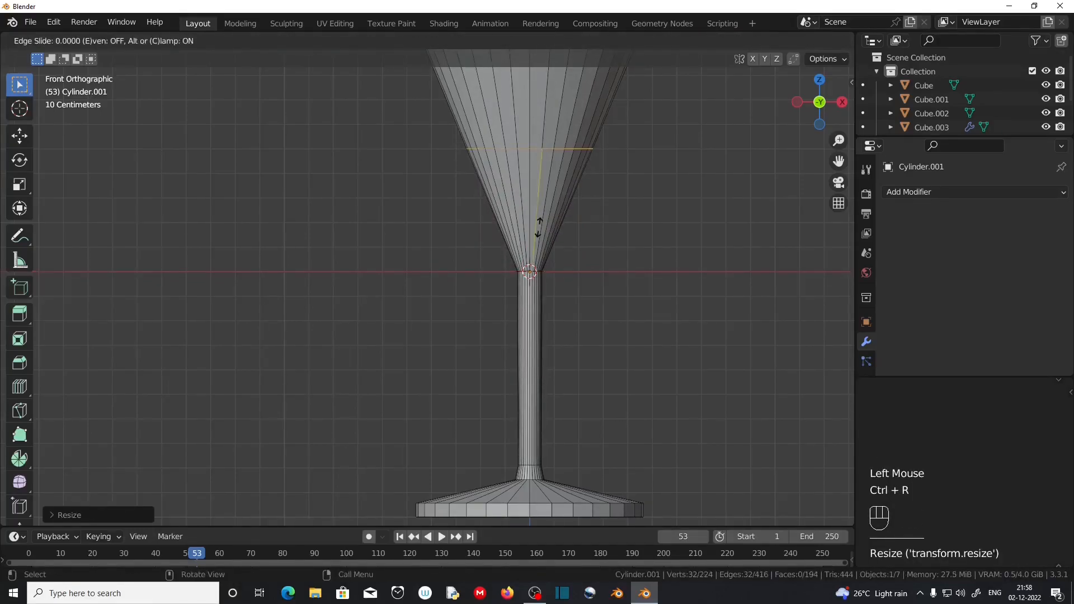
pyautogui.click(562, 345)
pyautogui.press('s')
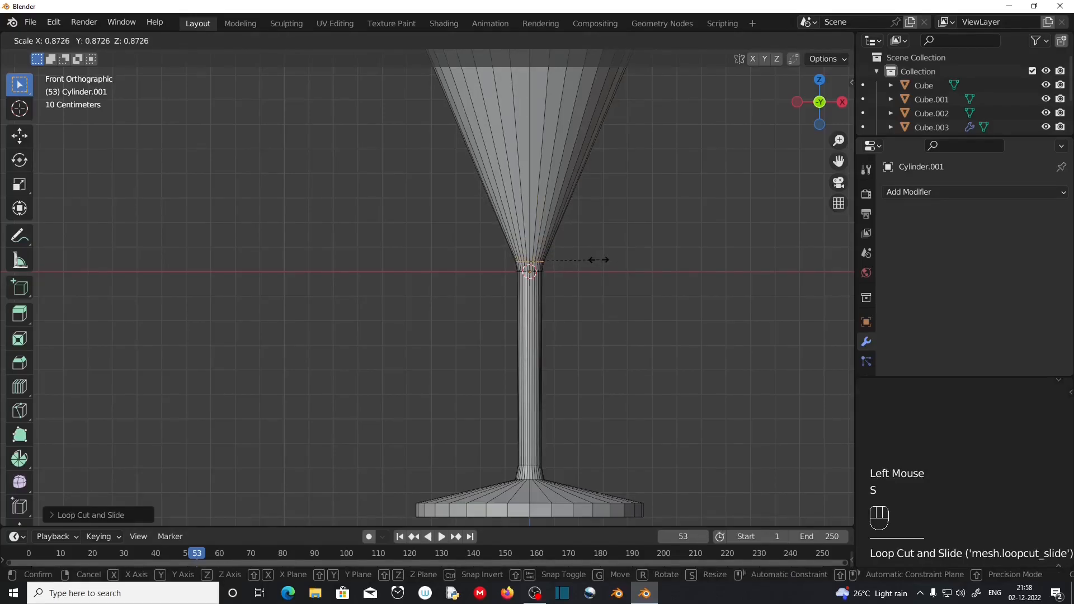
pyautogui.click(599, 260)
# Add another edge loop a short way above the stem top and scale it out to nearly the rim's width, forming a rounded-out bowl
pyautogui.hotkey('ctrl', 'r')
pyautogui.click(562, 188)
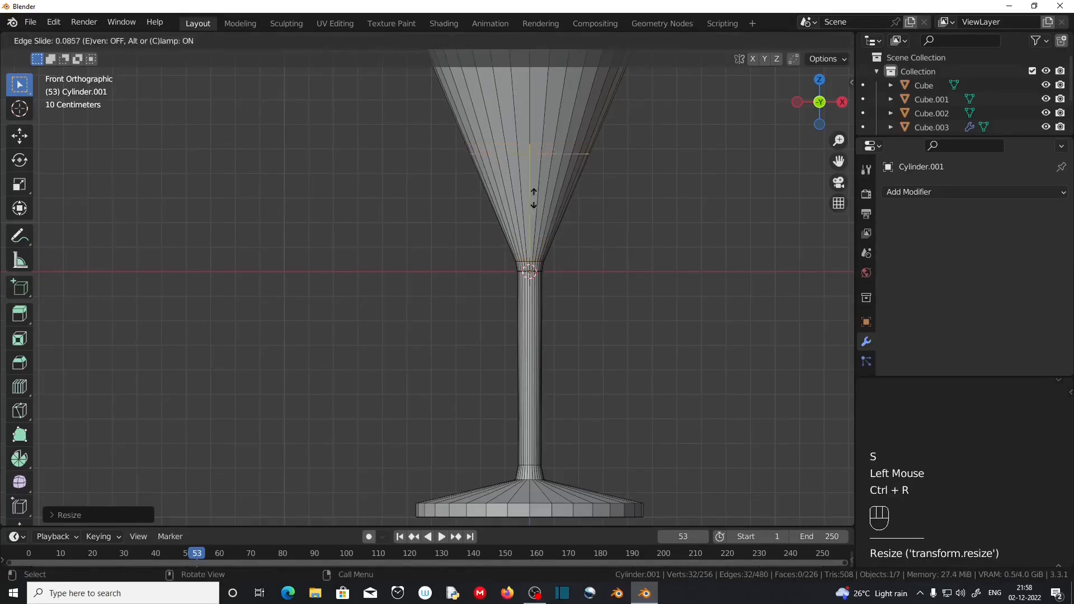
pyautogui.click(541, 250)
pyautogui.press('s')
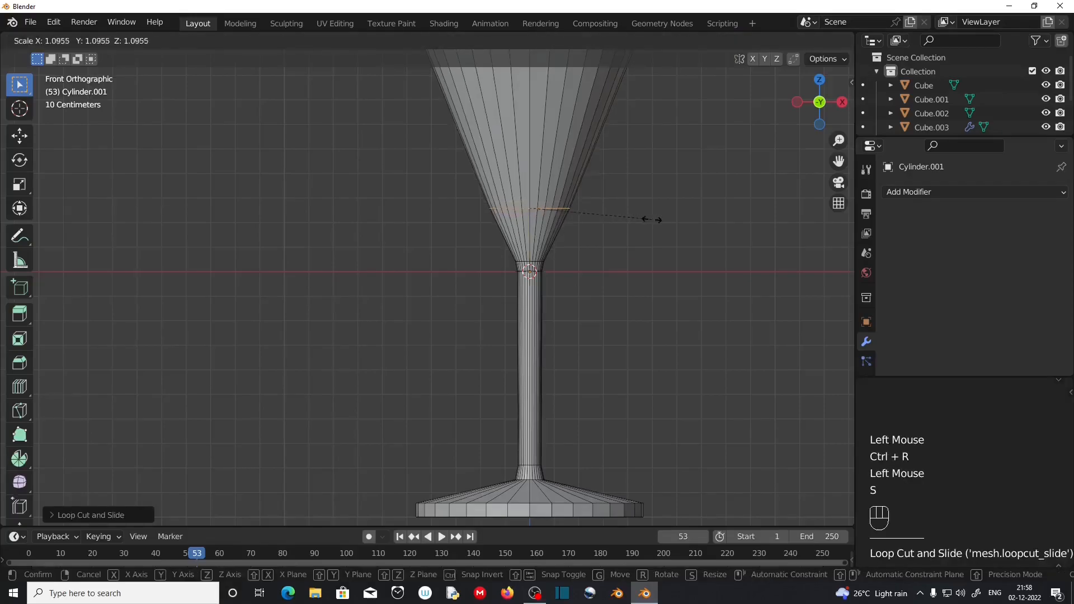
pyautogui.click(821, 246)
# Add an edge loop in the sloped underside of the bowl, near its upper edge, and scale it to about 1.14
pyautogui.hotkey('ctrl', 'r')
pyautogui.click(540, 223)
pyautogui.click(539, 219)
pyautogui.press('s')
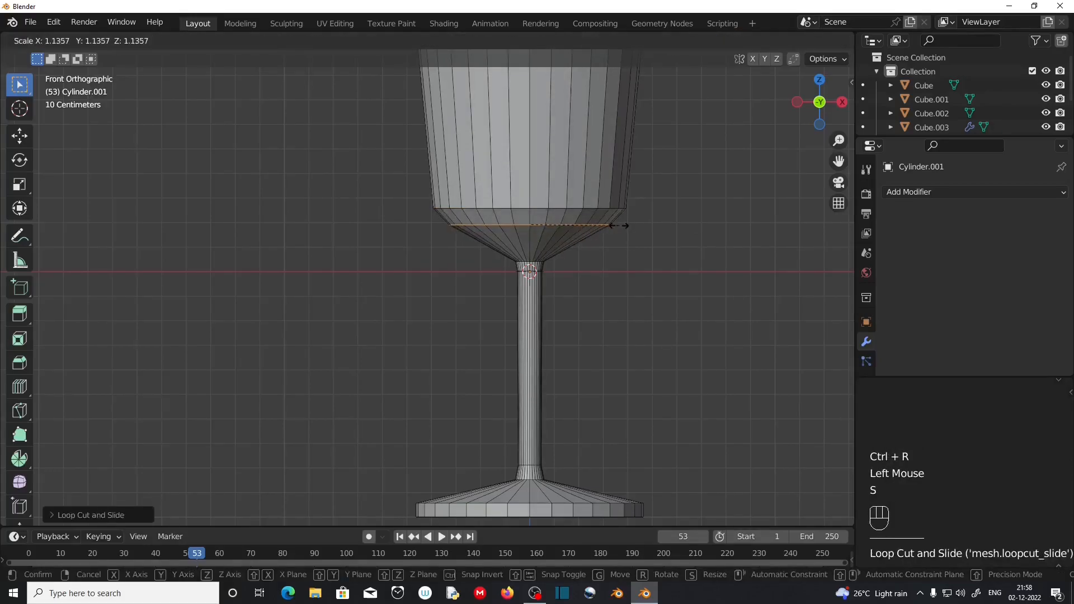
pyautogui.click(620, 226)
# Add a centred edge loop between the newest loop and the stem top, and scale it out slightly to round the bowl's underside
pyautogui.hotkey('ctrl', 'r')
pyautogui.click(549, 243)
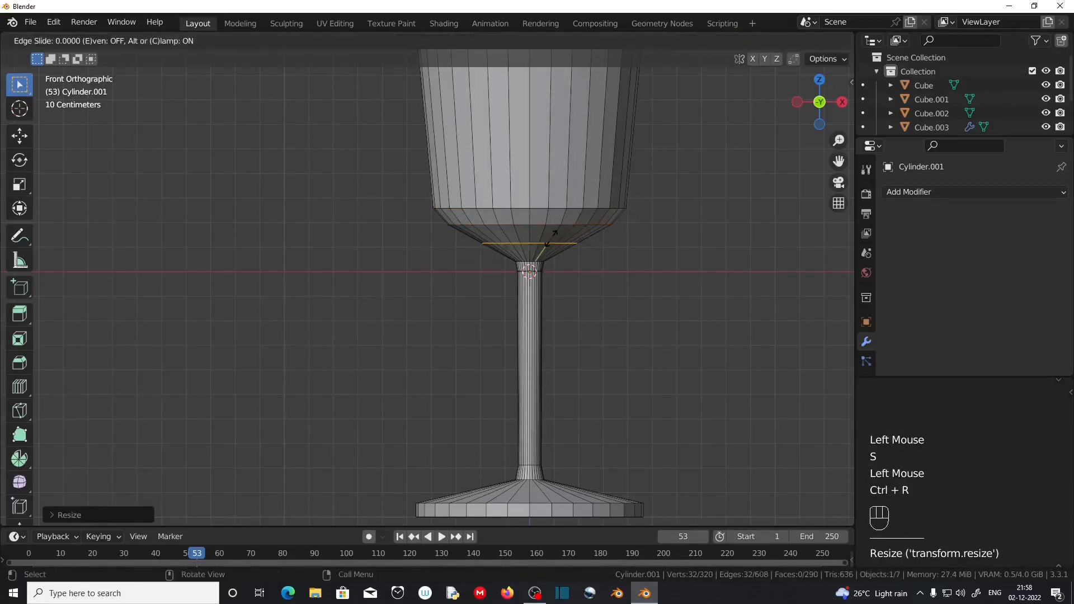
pyautogui.rightClick(554, 241)
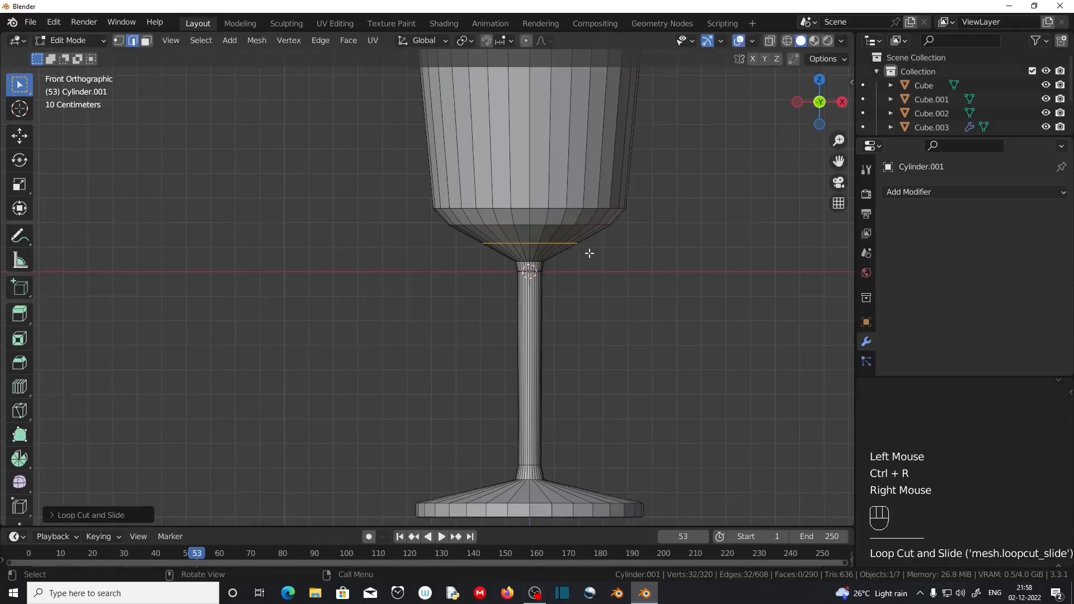
pyautogui.press('s')
pyautogui.click(616, 235)
# Add an edge loop around the middle of the bowl's straight wall and scale it out slightly
pyautogui.keyDown('shift'); pyautogui.moveTo(619, 233); pyautogui.dragTo(601, 288, button='middle'); pyautogui.keyUp('shift')
pyautogui.hotkey('ctrl', 'r')
pyautogui.click(573, 210)
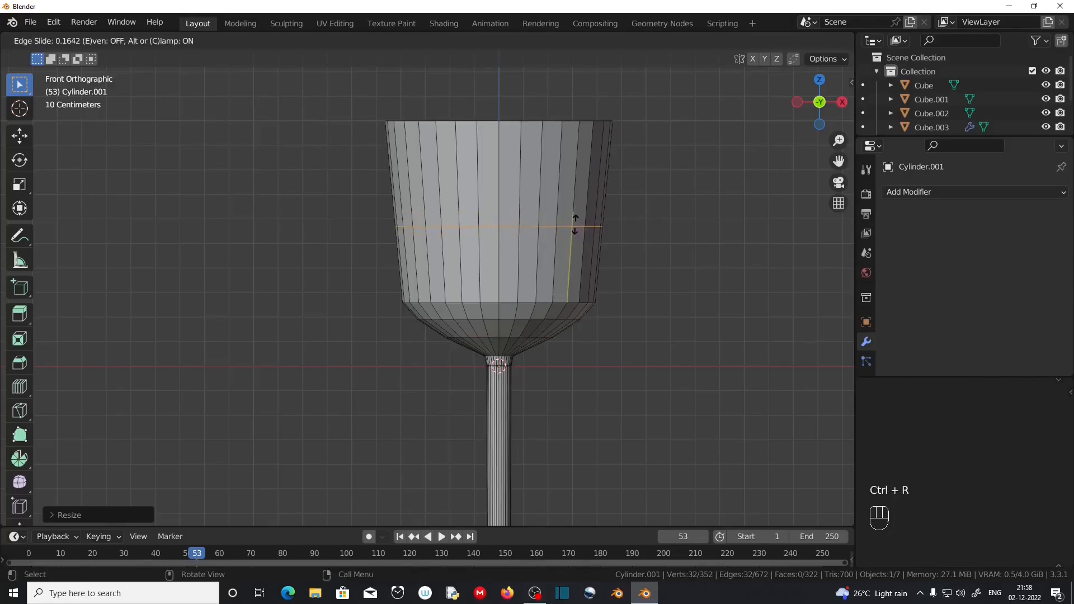
pyautogui.click(574, 217)
pyautogui.press('s')
pyautogui.click(678, 239)
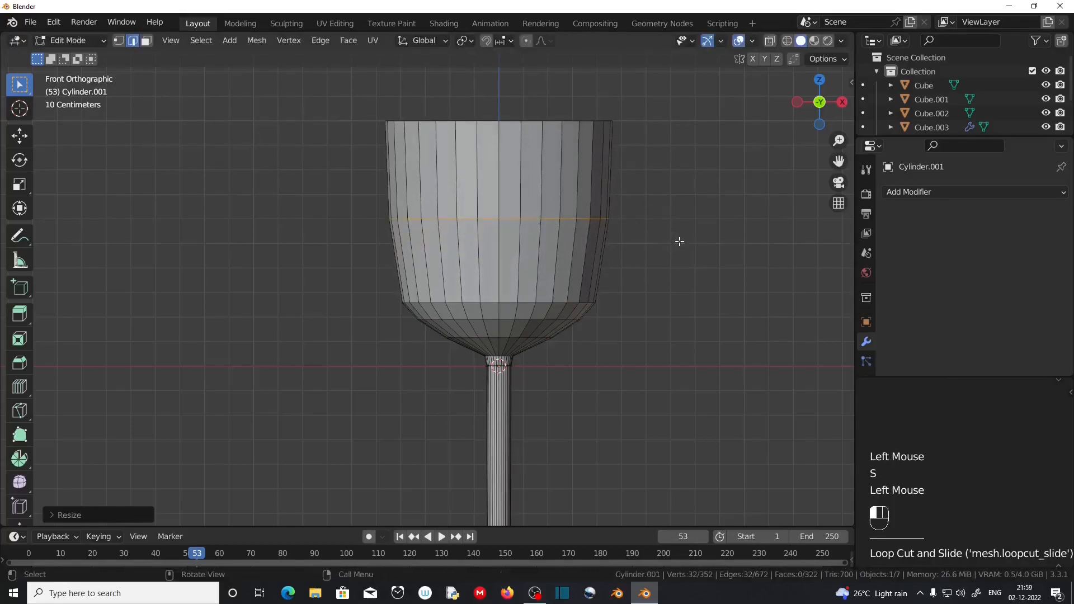
# With X-ray on, select the rim and scale it in to taper the bowl, and narrow the mid-bowl loop slightly as well
pyautogui.click(770, 41)
pyautogui.moveTo(314, 94); pyautogui.dragTo(641, 141)
pyautogui.press('s')
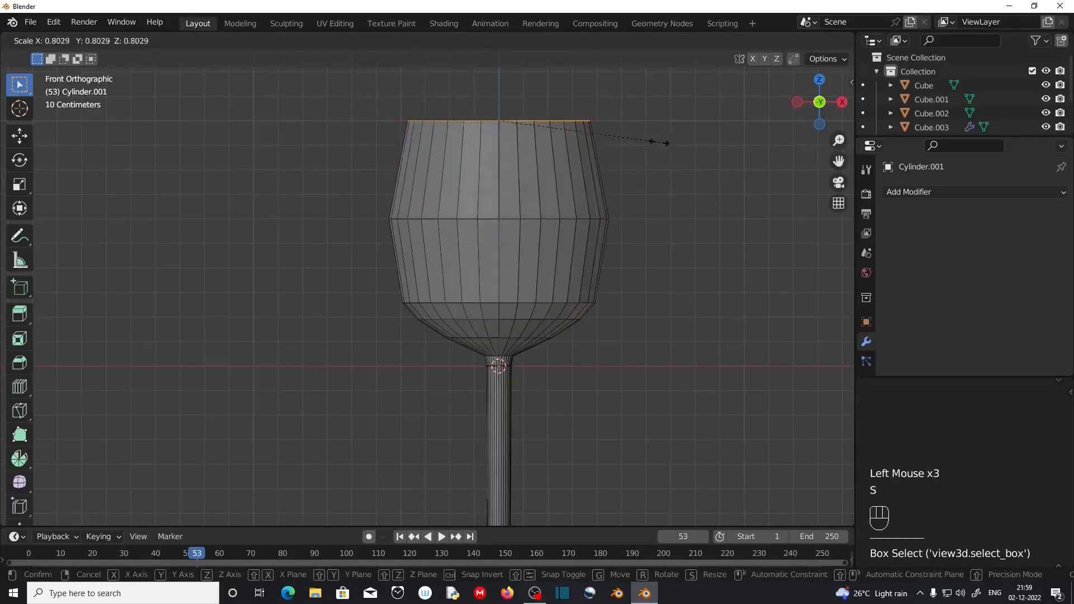
pyautogui.click(638, 137)
pyautogui.moveTo(373, 203); pyautogui.dragTo(677, 240)
pyautogui.press('s')
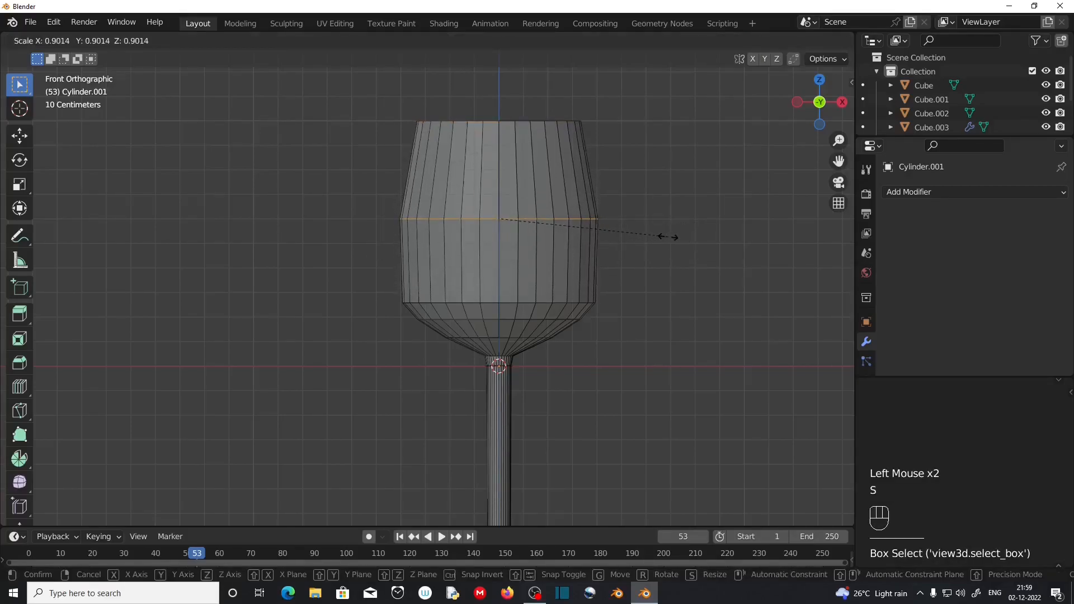
pyautogui.click(684, 237)
# Add a centred edge loop between the rim and the mid-bowl loop, and scale it out to about 1.07
pyautogui.hotkey('ctrl', 'r')
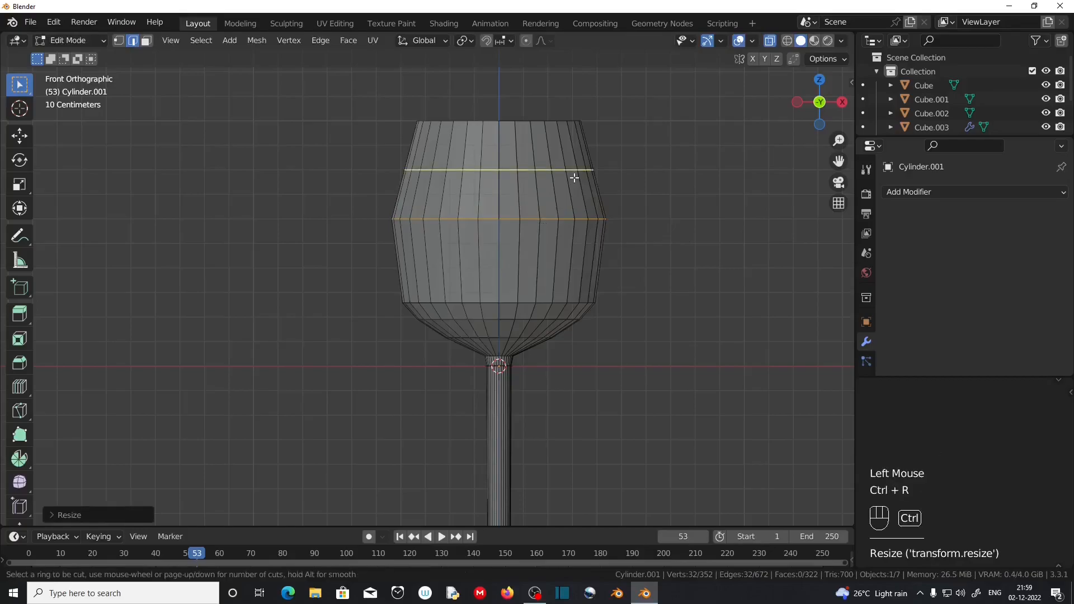
pyautogui.click(575, 175)
pyautogui.rightClick(574, 177)
pyautogui.press('s')
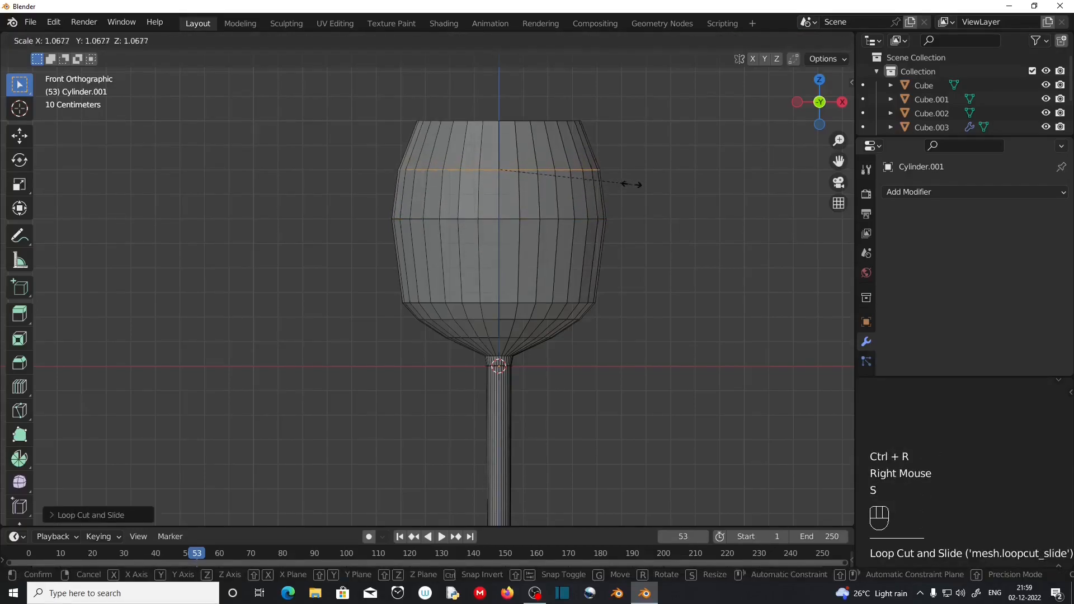
pyautogui.click(588, 263)
# Add an edge loop below the mid-bowl loop, slide it partway down, and scale it to about 1.04
pyautogui.hotkey('ctrl', 'r')
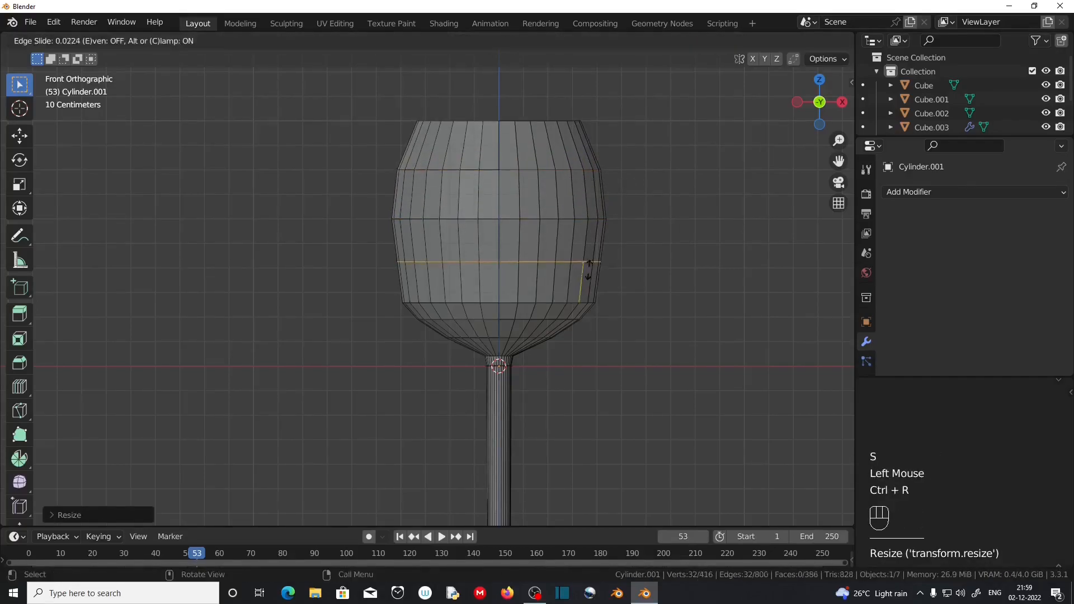
pyautogui.moveTo(583, 264); pyautogui.dragTo(672, 292)
pyautogui.press('s')
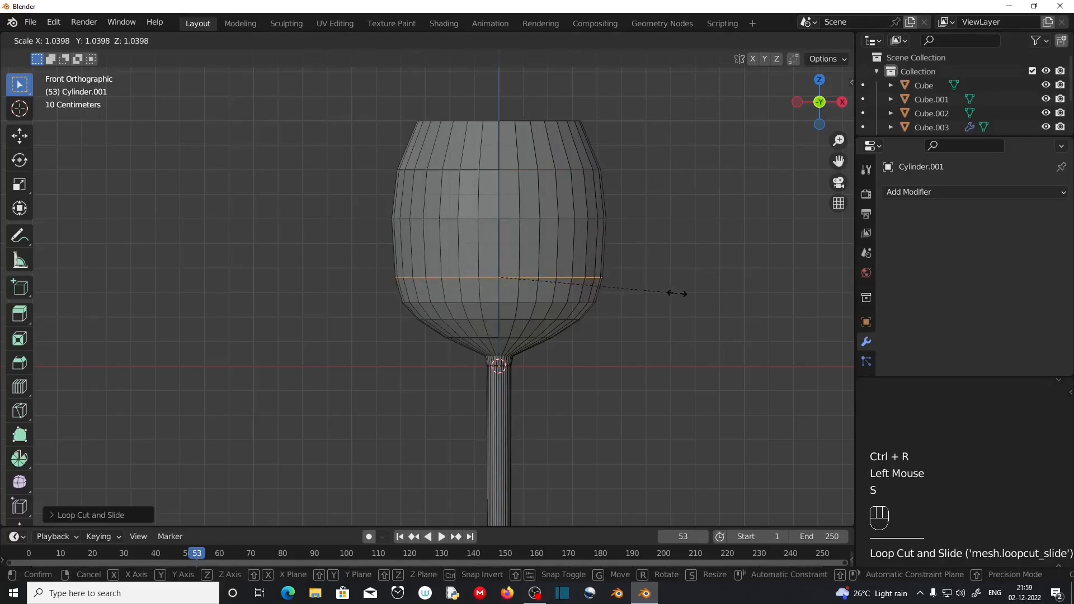
pyautogui.click(677, 293)
# With X-ray off, select the glass's top face, extrude it in place, and scale it to about 0.9 to form the rim thickness
pyautogui.scroll(-2, 587, 289)
pyautogui.click(769, 43)
pyautogui.moveTo(468, 256); pyautogui.dragTo(465, 297, button='middle')
pyautogui.moveTo(551, 219); pyautogui.dragTo(537, 260, button='middle')
pyautogui.scroll(2, 537, 259)
pyautogui.click(146, 40)
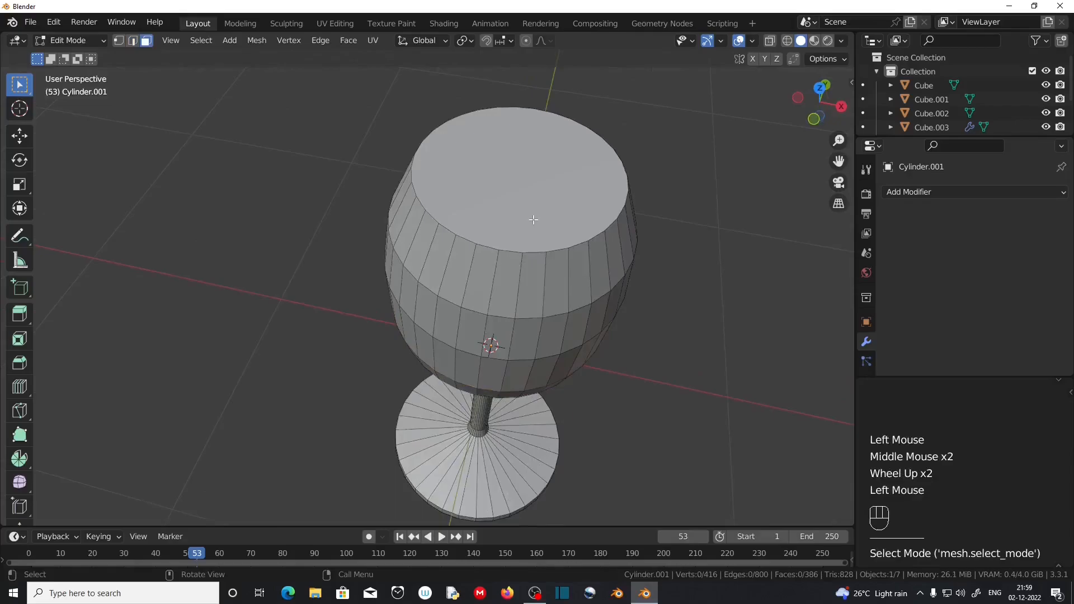
pyautogui.click(534, 220)
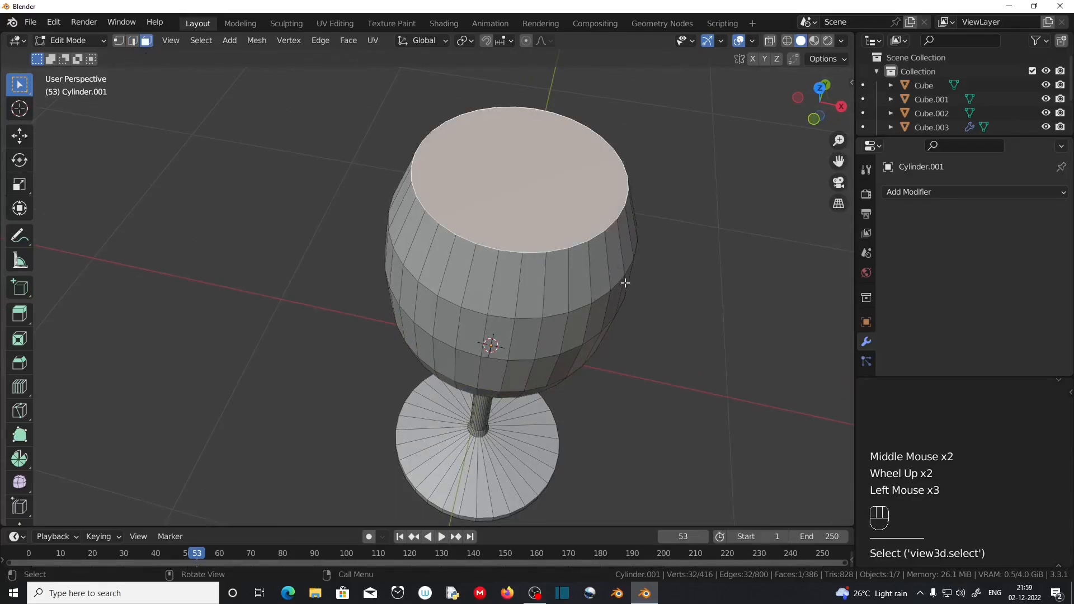
pyautogui.press('e')
pyautogui.rightClick(622, 278)
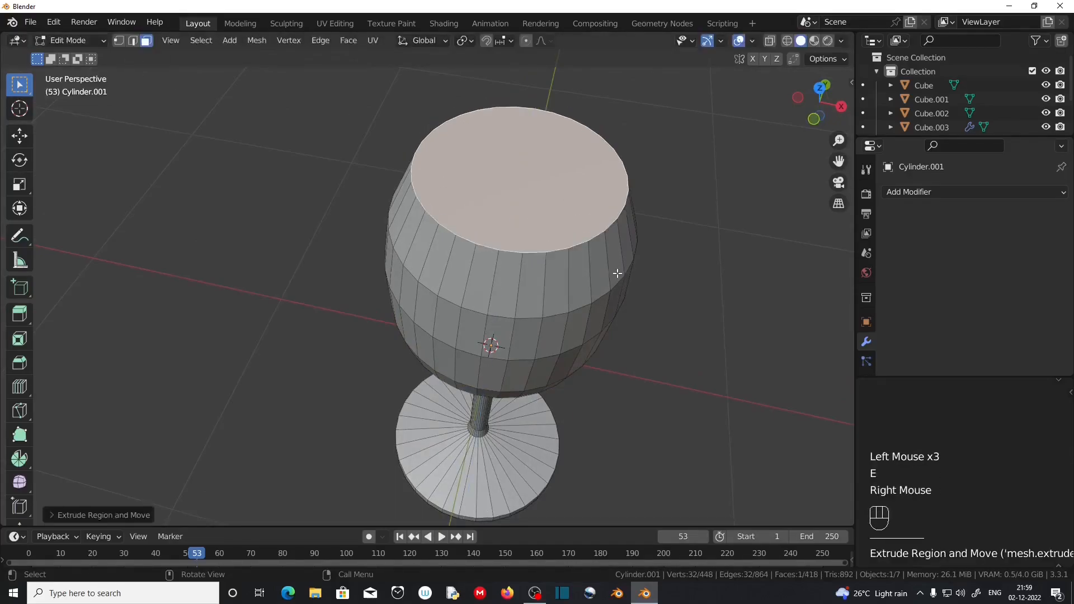
pyautogui.press('s')
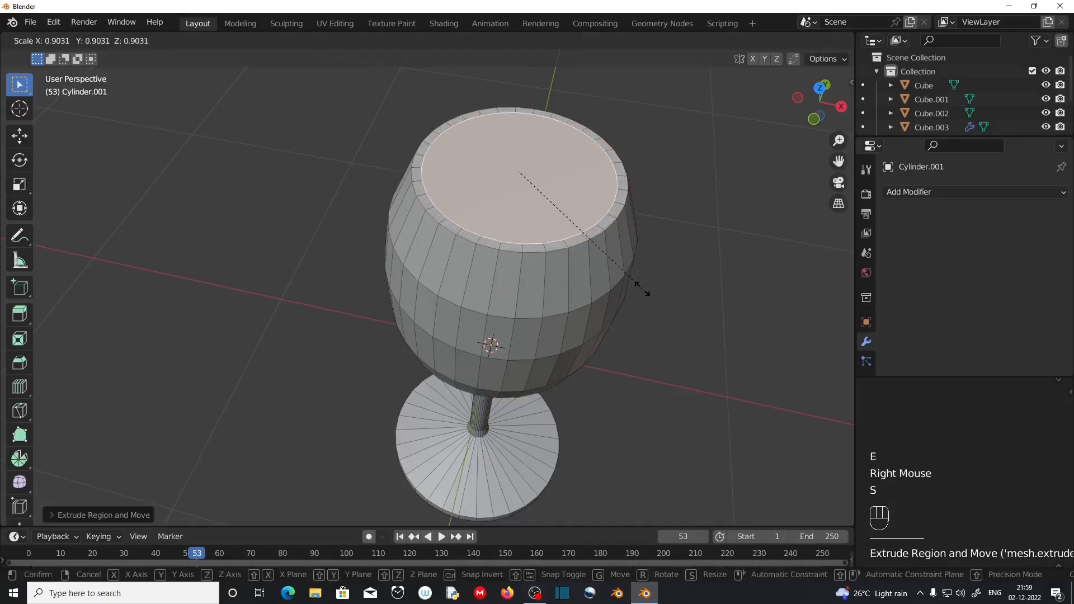
pyautogui.click(633, 293)
# In front view with X-ray on, extrude the inner top face straight down into the lower part of the bowl
pyautogui.click(770, 40)
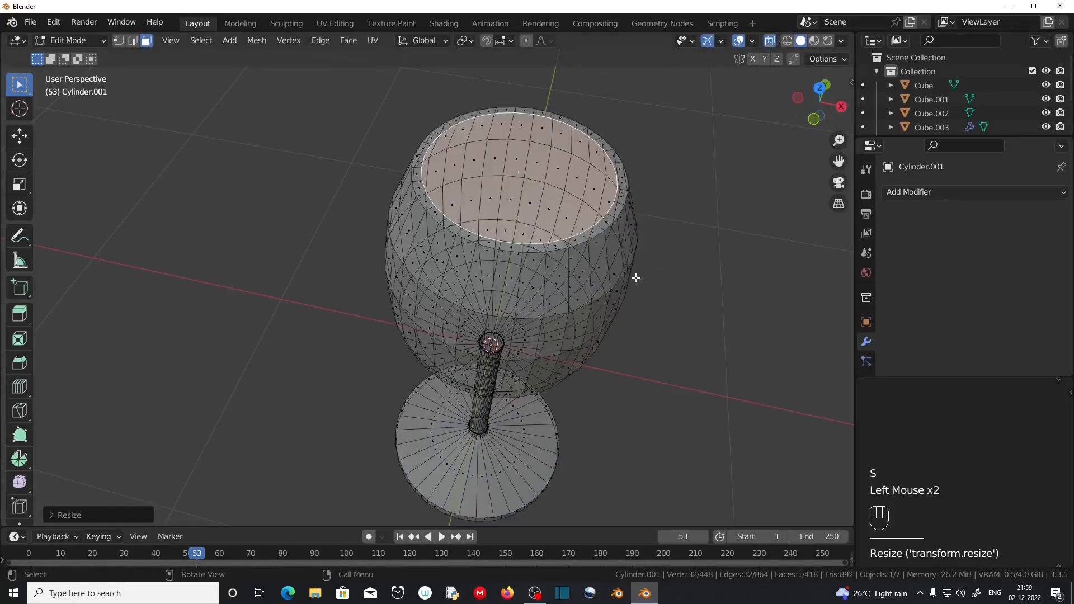
pyautogui.press('KP_1')
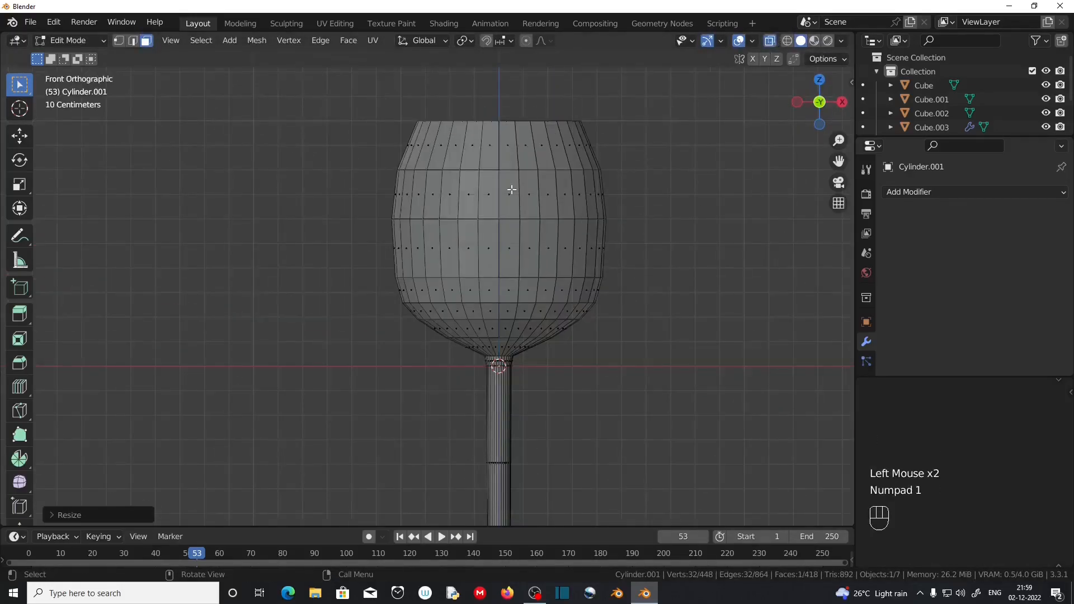
pyautogui.press('e')
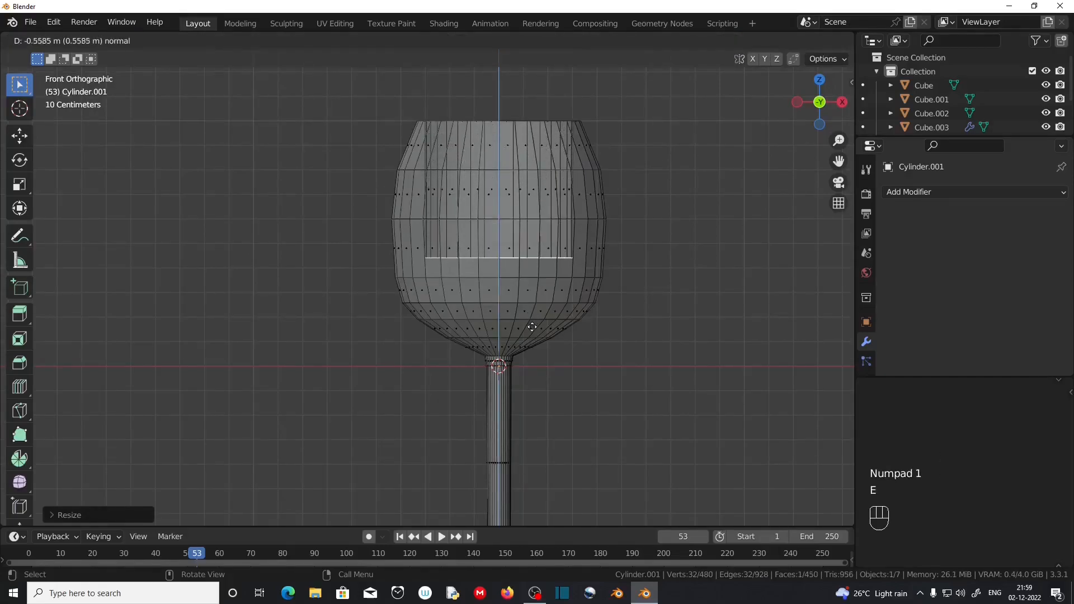
pyautogui.click(532, 367)
pyautogui.moveTo(532, 367); pyautogui.dragTo(535, 217, button='middle')
# Raise the inner face about 0.57 m along Z to the first loop below the rim, and scale it to about 1.25
pyautogui.press('KP_1')
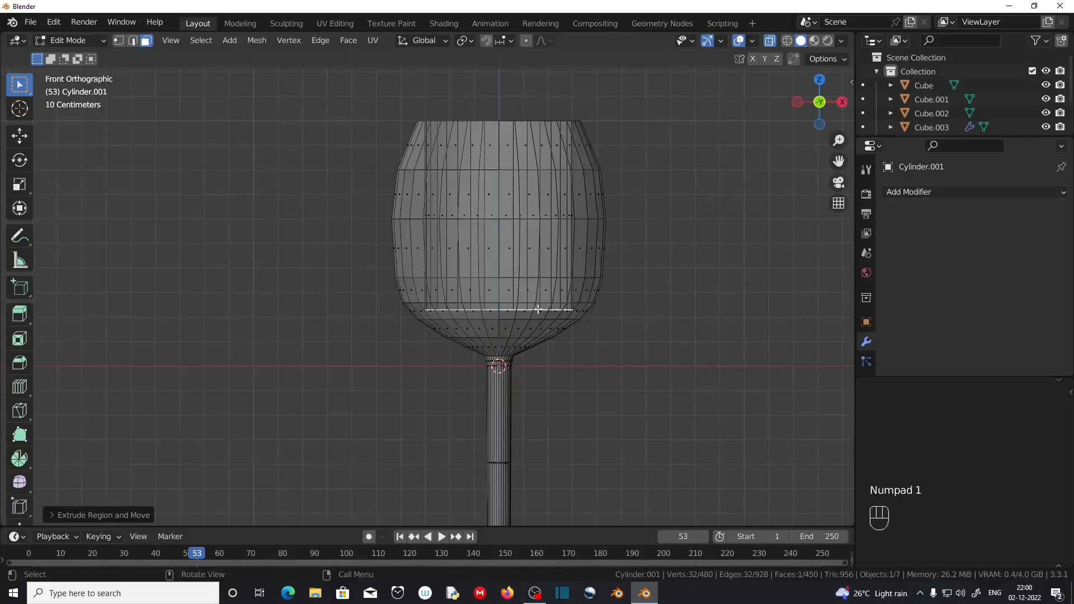
pyautogui.press('g')
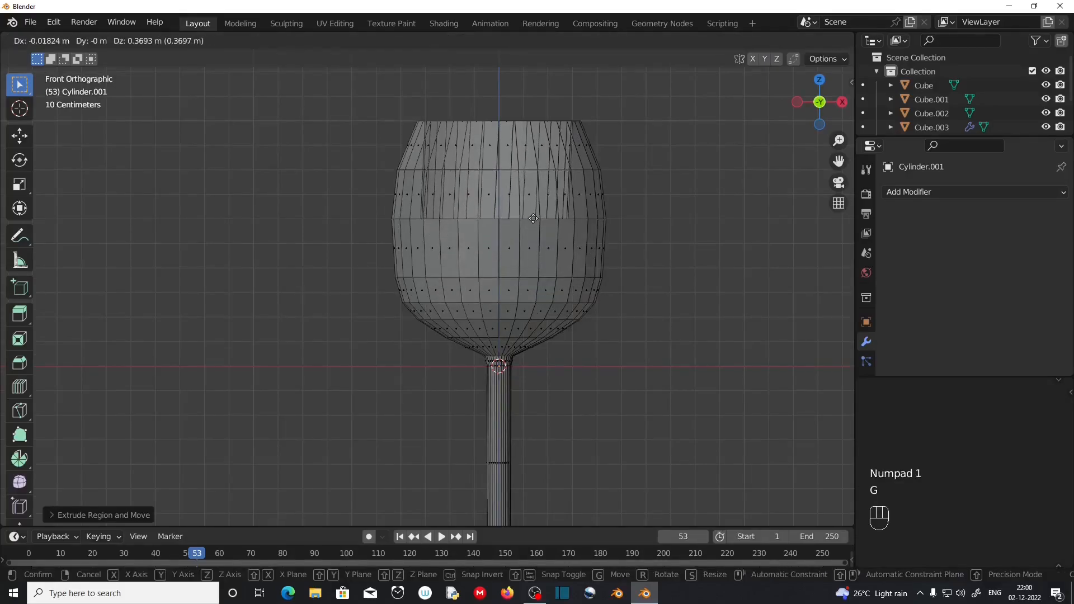
pyautogui.press('z')
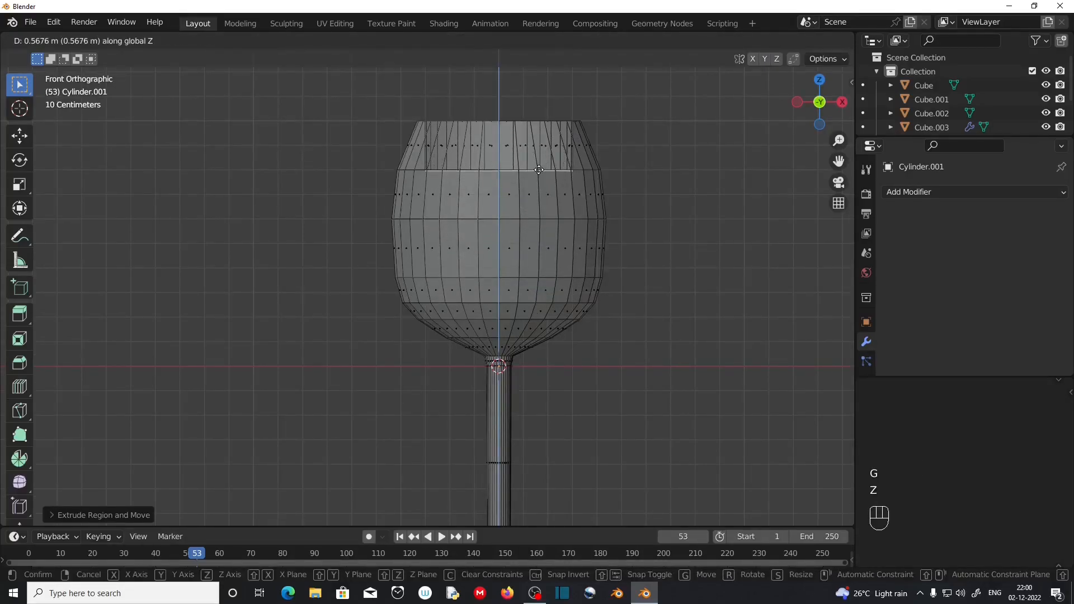
pyautogui.click(539, 169)
pyautogui.press('s')
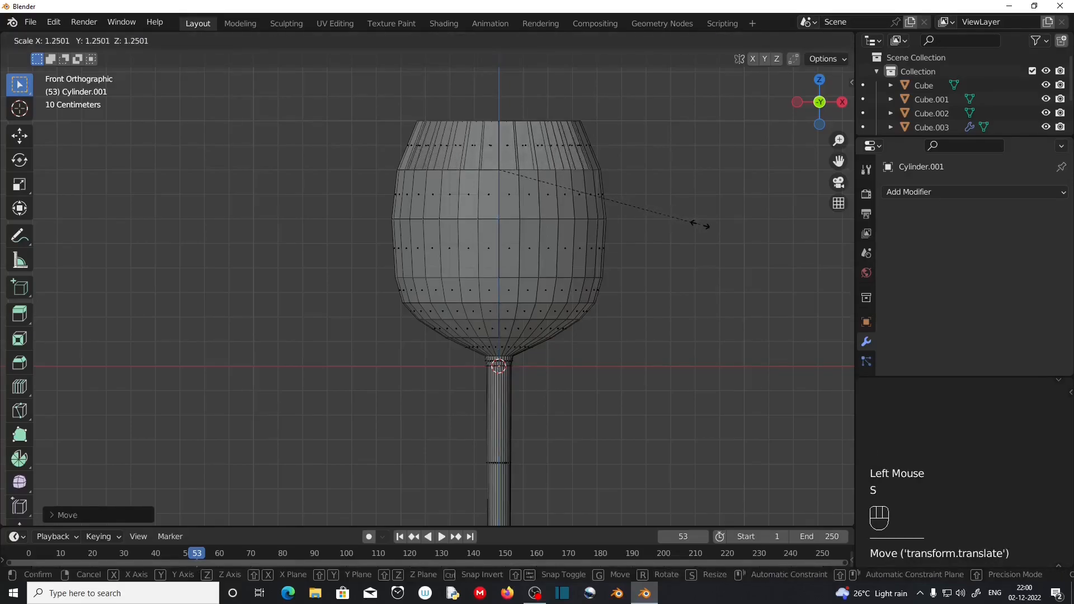
pyautogui.click(699, 225)
# Extrude the inner face about 0.2 m down to the bowl's widest loop and scale it to about 1.06
pyautogui.press('e')
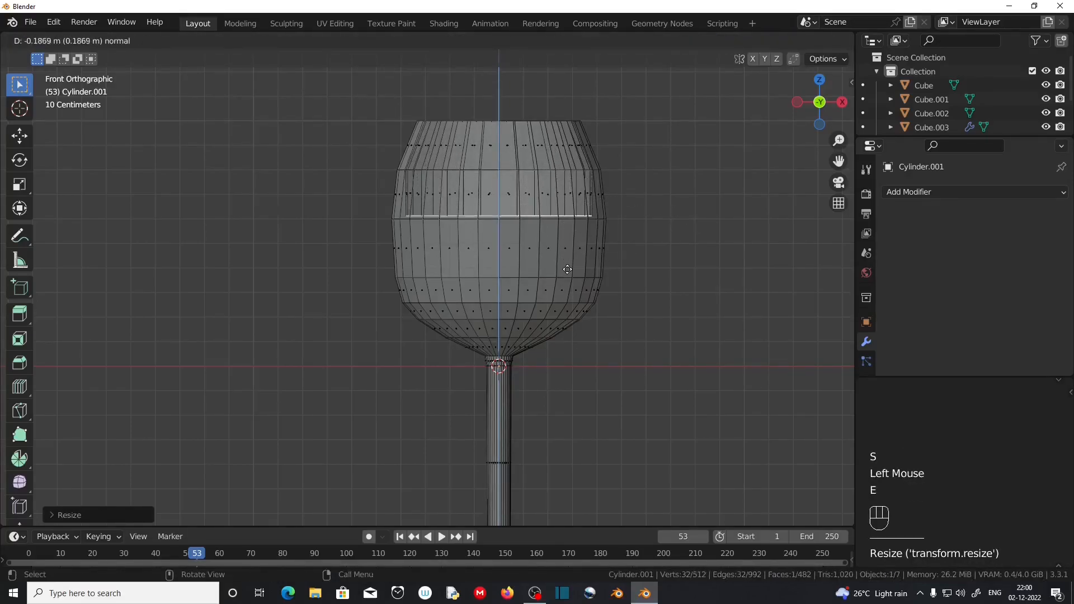
pyautogui.click(650, 259)
pyautogui.press('s')
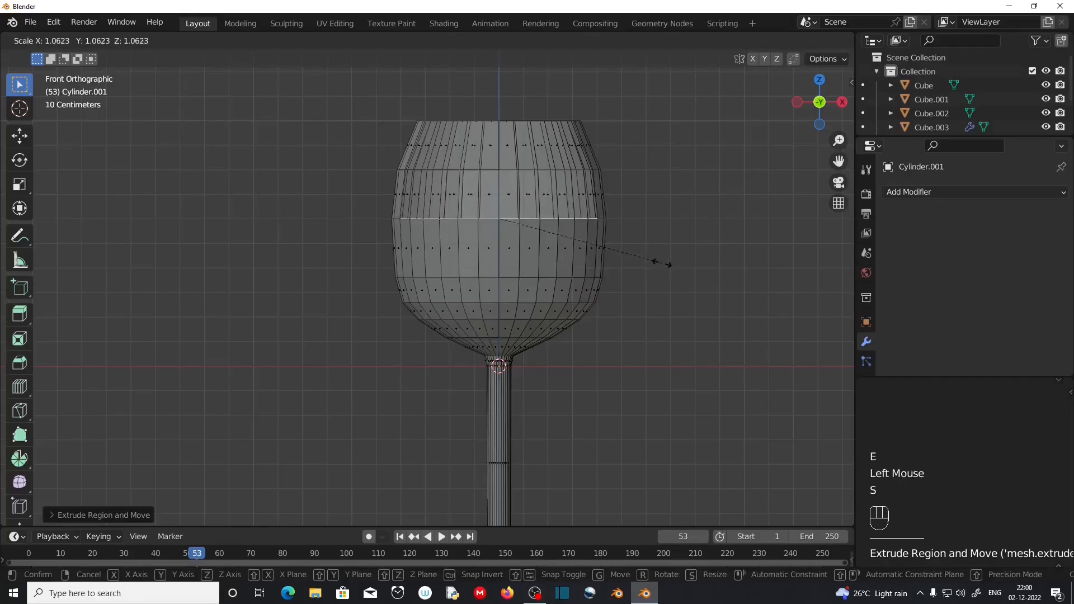
pyautogui.click(662, 263)
# Extrude the inner face about 0.23 m down to the next outer loop and scale it in slightly to stay inside the wall
pyautogui.press('e')
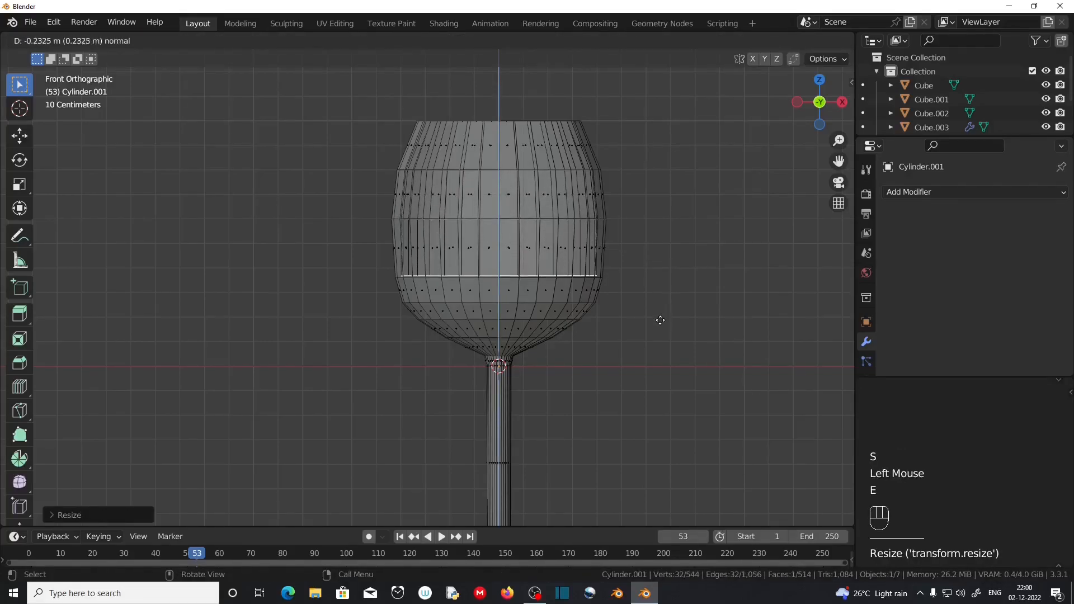
pyautogui.click(676, 312)
pyautogui.press('s')
pyautogui.click(669, 312)
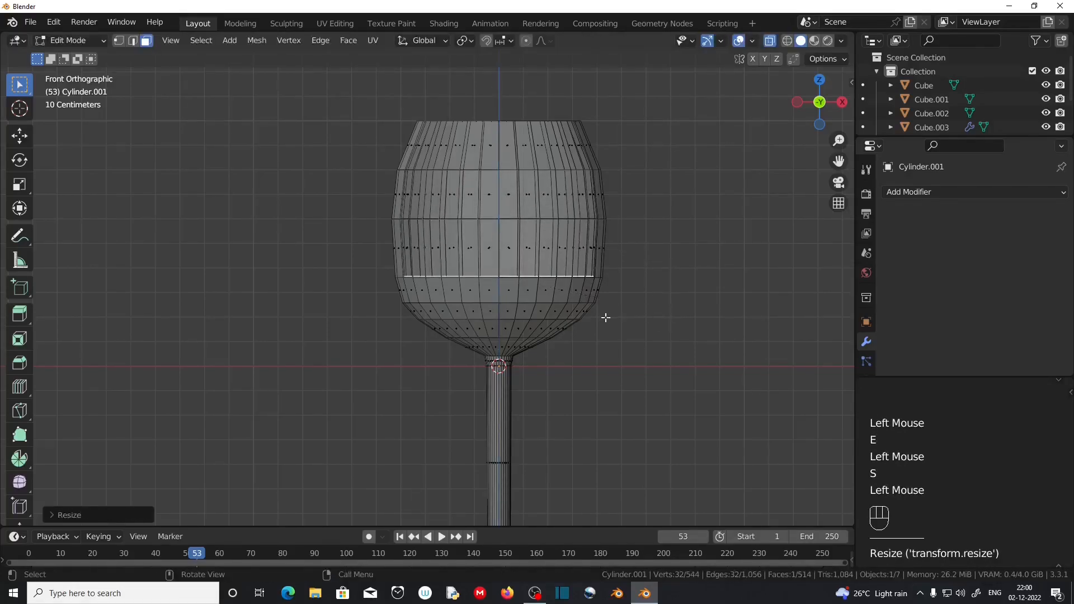
# Extrude the inner face down near the bowl's bottom and scale it in to about a third of its width
pyautogui.press('e')
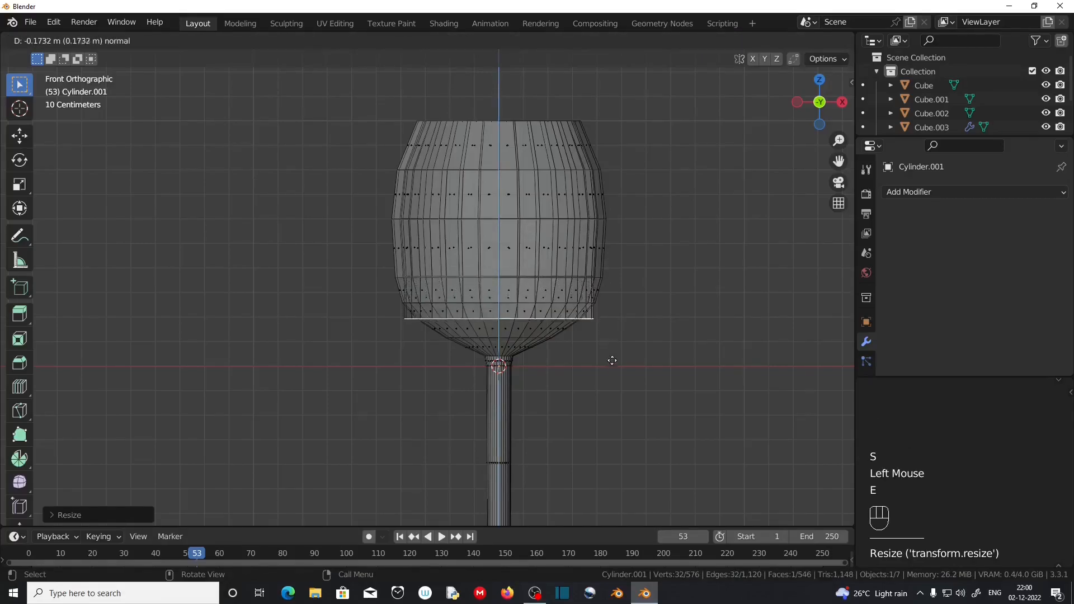
pyautogui.click(663, 353)
pyautogui.press('s')
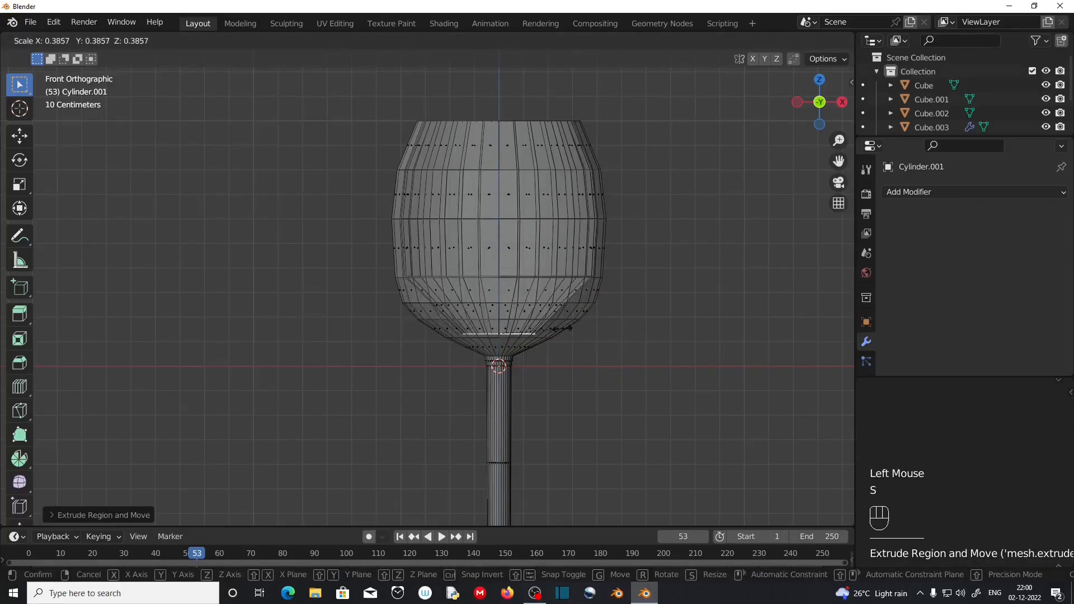
pyautogui.click(551, 329)
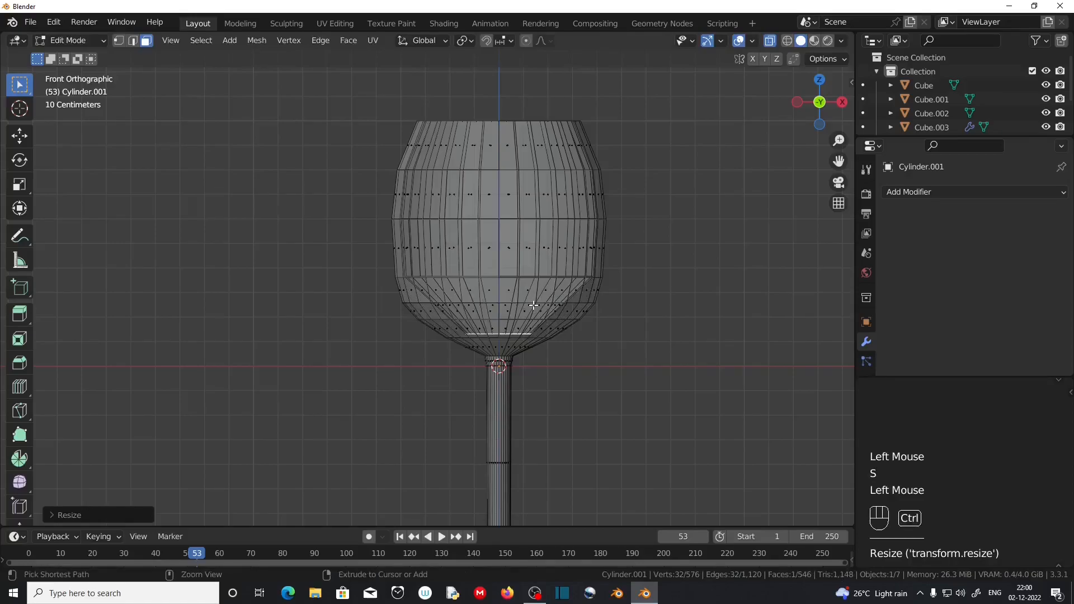
# Add a centred loop to the bowl's lower inner wall, scale it outward to about 1.3 and adjust its height to follow the outer curve
pyautogui.hotkey('ctrl', 'r')
pyautogui.click(534, 305)
pyautogui.rightClick(534, 305)
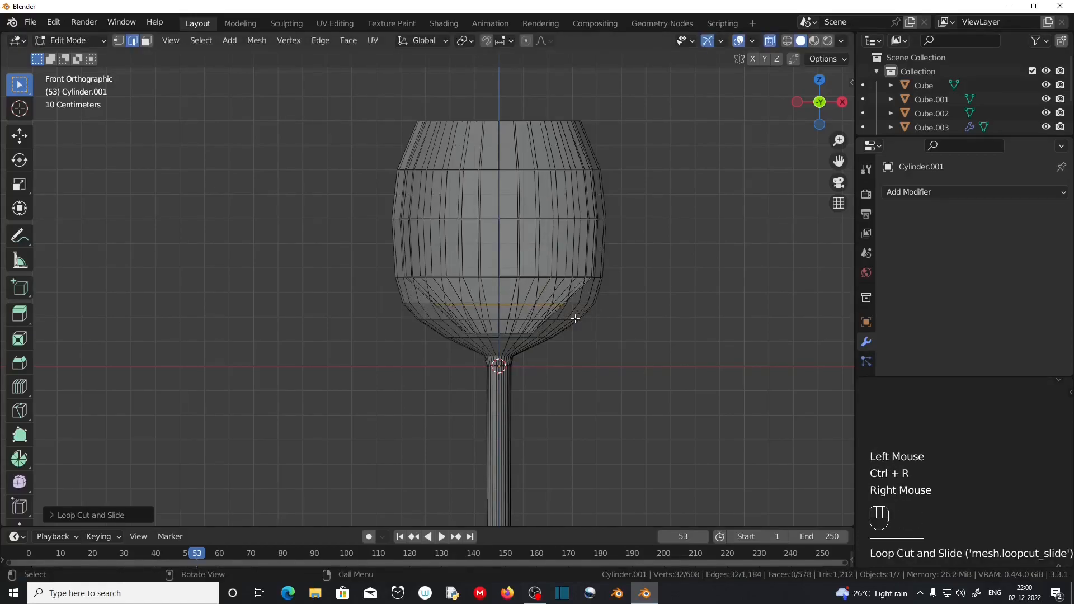
pyautogui.press('s')
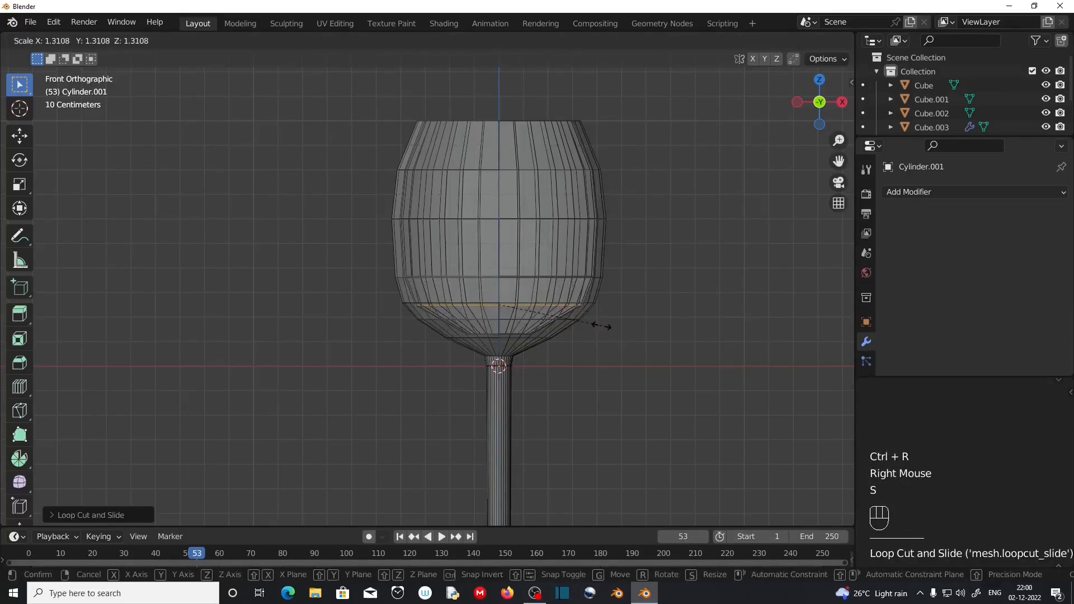
pyautogui.click(601, 325)
pyautogui.press('g')
pyautogui.press('z')
pyautogui.click(568, 320)
pyautogui.press('s')
pyautogui.click(611, 333)
# Turn off X-ray display and inspect the glass's outer surface in perspective
pyautogui.moveTo(611, 332); pyautogui.dragTo(605, 375, button='middle')
pyautogui.click(770, 41)
pyautogui.scroll(-2, 517, 246)
pyautogui.moveTo(517, 246); pyautogui.dragTo(512, 256, button='middle')
pyautogui.scroll(2, 511, 257)
pyautogui.moveTo(532, 305); pyautogui.dragTo(539, 251, button='middle')
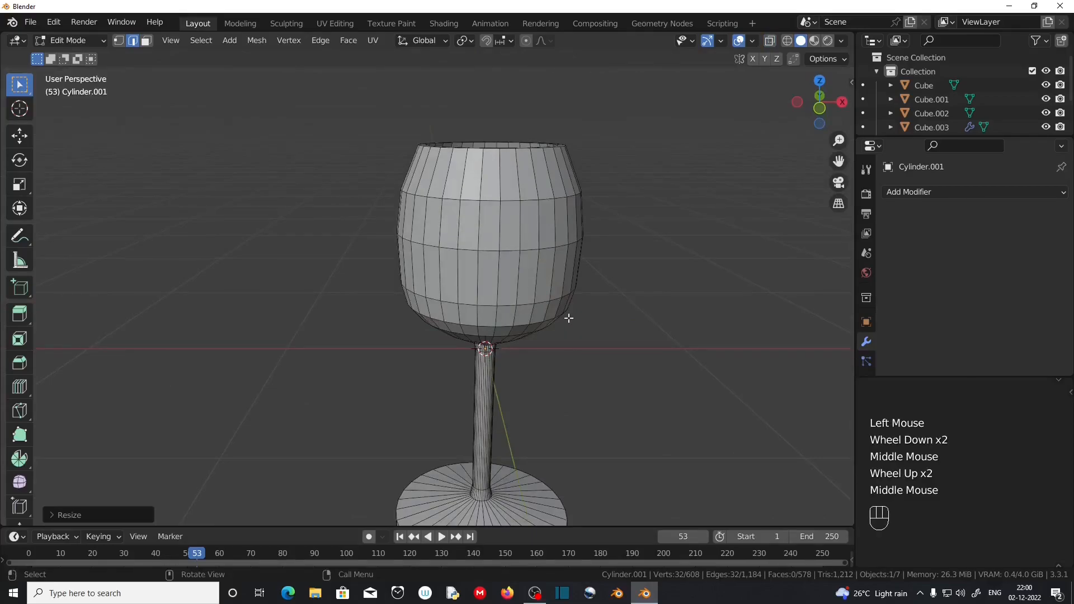
# Exit Edit Mode and move the wine glass along the negative X axis, next to the block at the side of the scene
pyautogui.scroll(-2, 569, 318)
pyautogui.press('Tab')
pyautogui.scroll(-1, 537, 308)
pyautogui.scroll(-3, 576, 317)
pyautogui.moveTo(576, 316); pyautogui.dragTo(572, 335, button='middle')
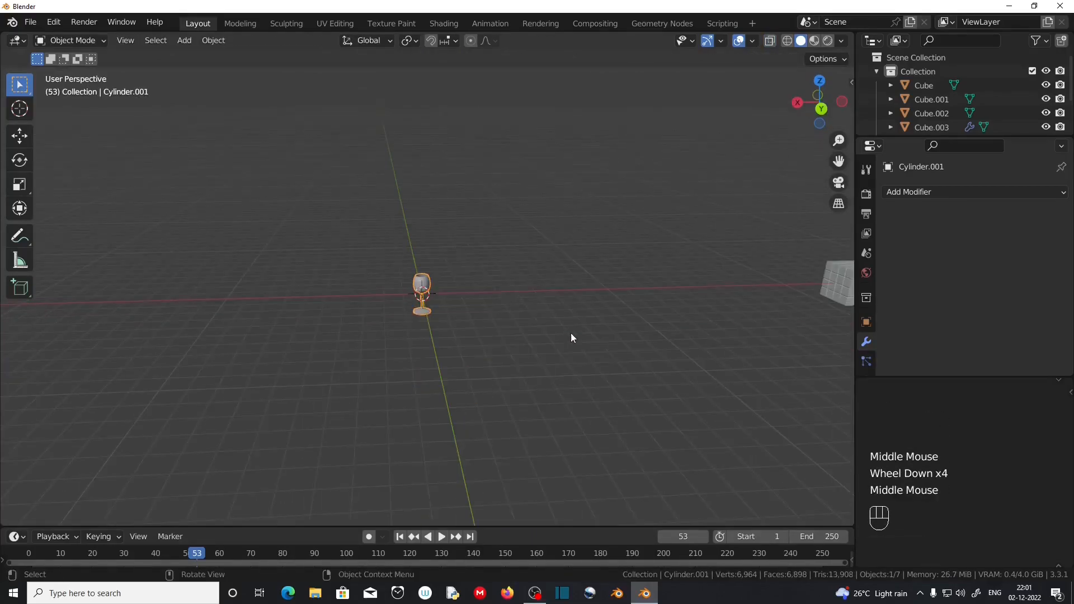
pyautogui.press('g')
pyautogui.press('x')
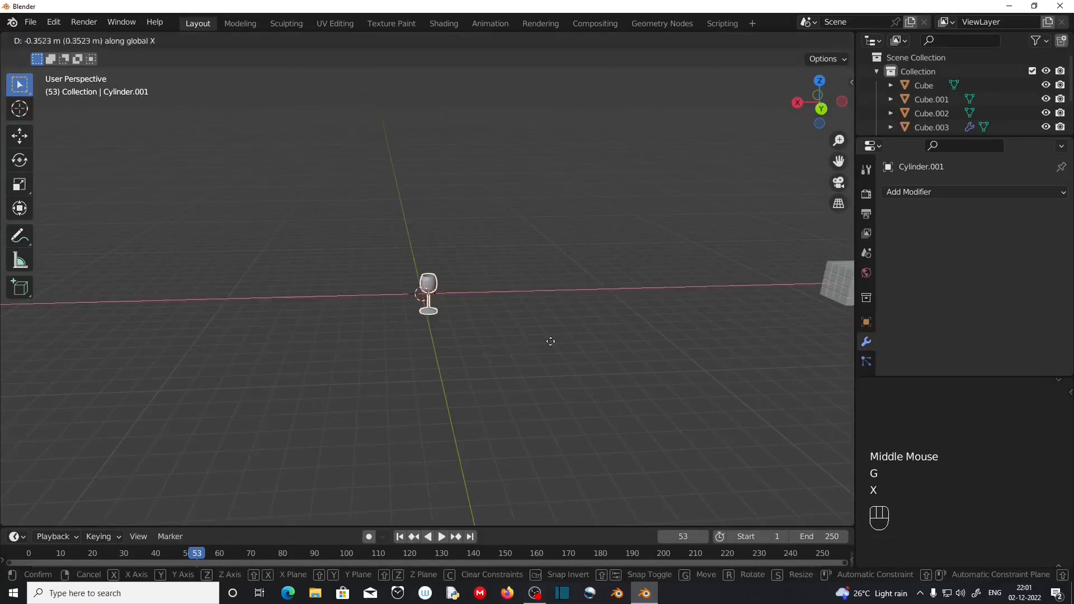
pyautogui.click(58, 341)
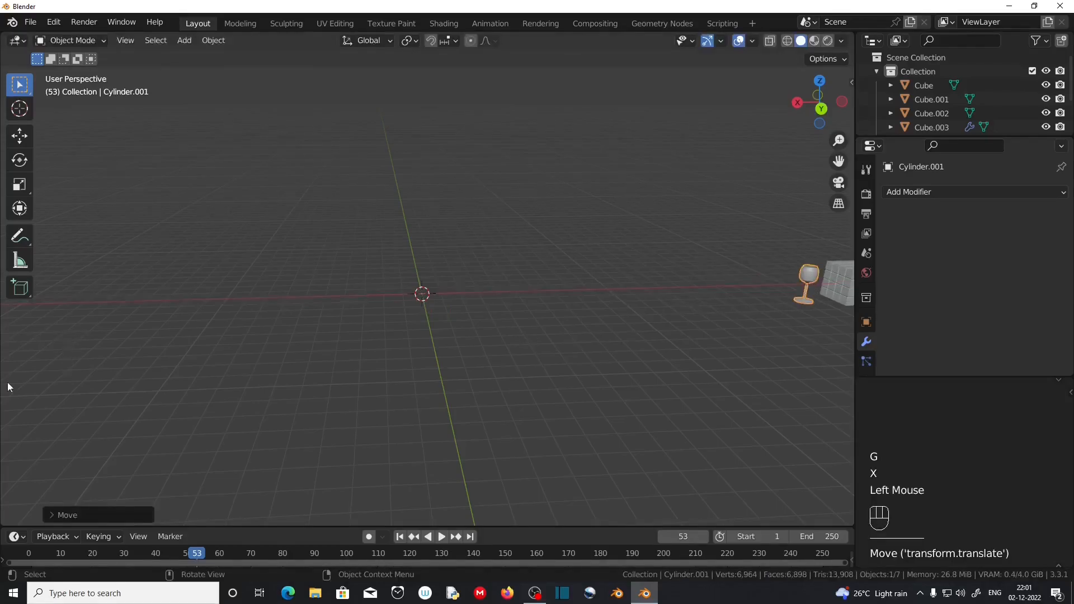
# Add a new cylinder mesh at the scene origin and enter its Edit Mode
pyautogui.moveTo(8, 386); pyautogui.dragTo(391, 408, button='middle')
pyautogui.scroll(2, 391, 409)
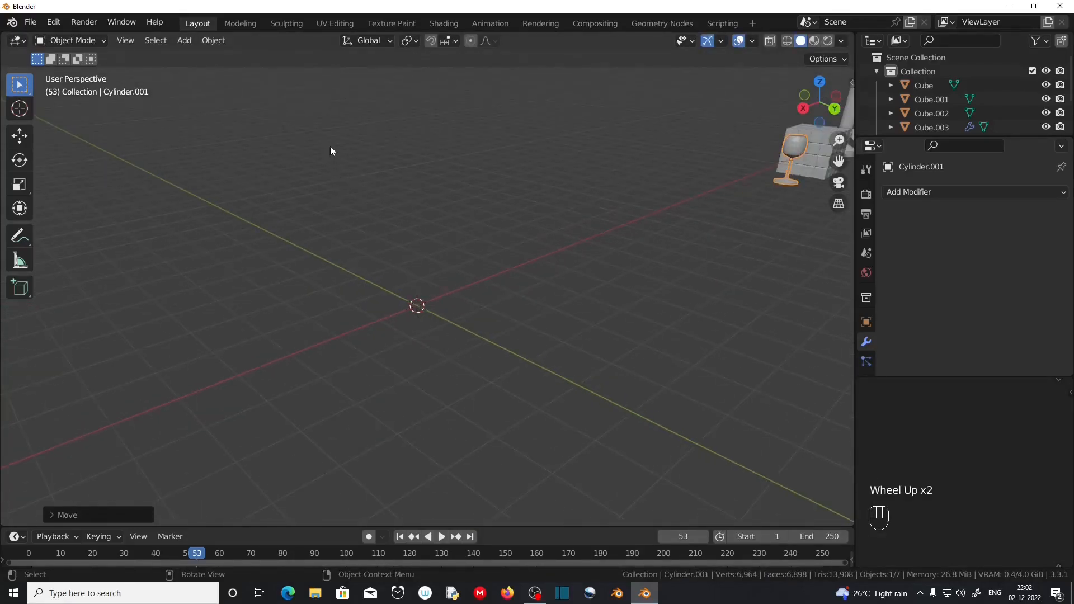
pyautogui.hotkey('shift', 'a')
pyautogui.hotkey('shift', 'a')
pyautogui.moveTo(290, 120)
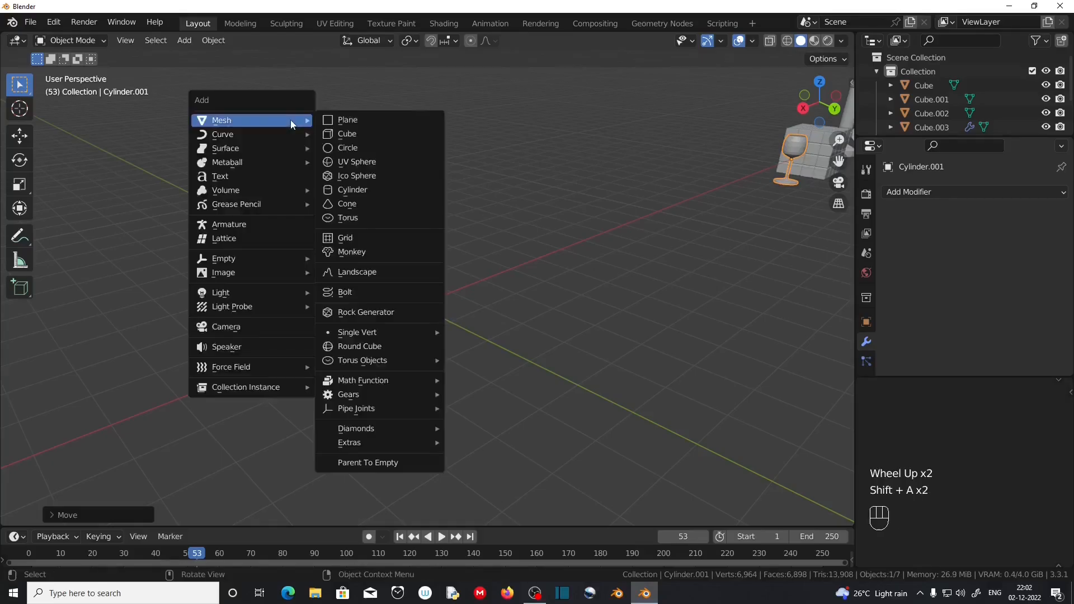
pyautogui.click(373, 189)
pyautogui.press('Tab')
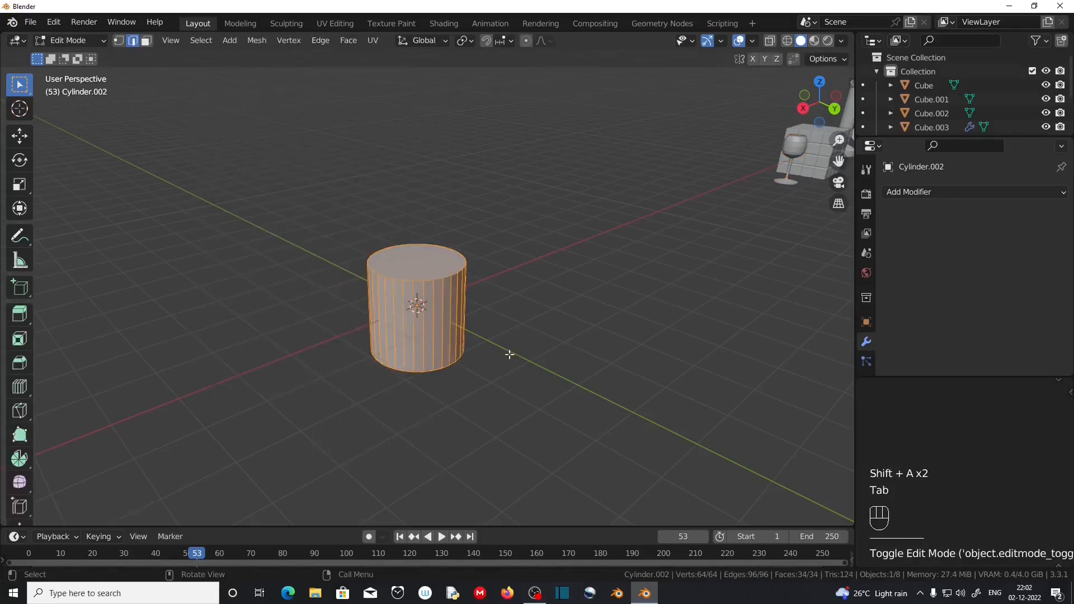
# Scale the whole cylinder by 0.5 on every axis except Z
pyautogui.press('s')
pyautogui.hotkey('shift', 'z')
pyautogui.press('KP_Decimal')
pyautogui.press('KP_5')
pyautogui.scroll(3, 524, 357)
pyautogui.moveTo(523, 357); pyautogui.dragTo(506, 350, button='middle')
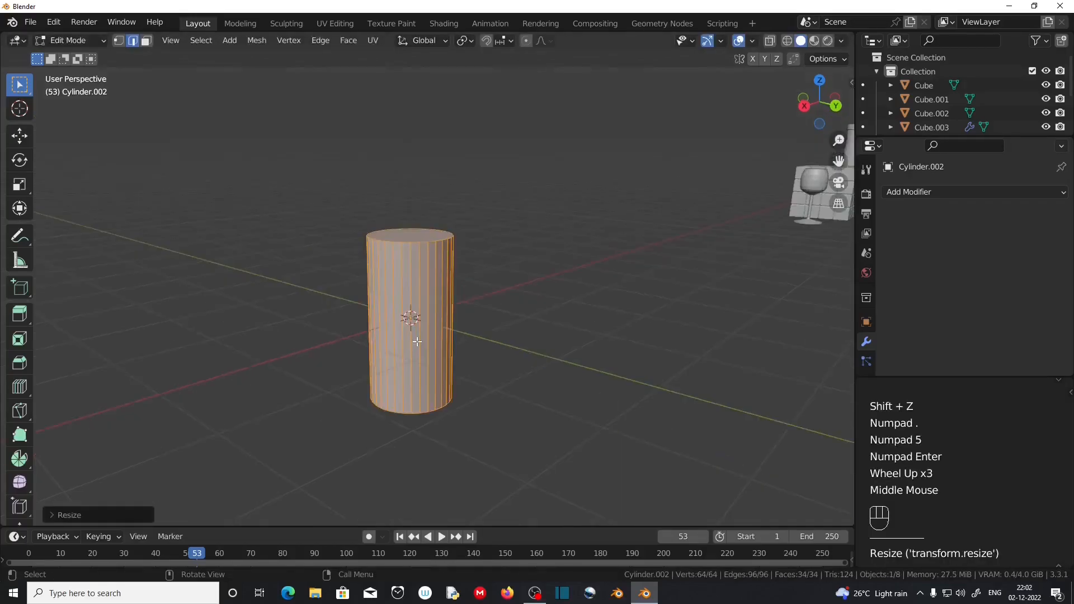
# In front view, scale the cylinder by a further 0.4 on X and Y, keeping its height
pyautogui.press('KP_1')
pyautogui.scroll(2, 500, 348)
pyautogui.keyDown('shift'); pyautogui.moveTo(621, 338); pyautogui.dragTo(603, 303, button='middle'); pyautogui.keyUp('shift')
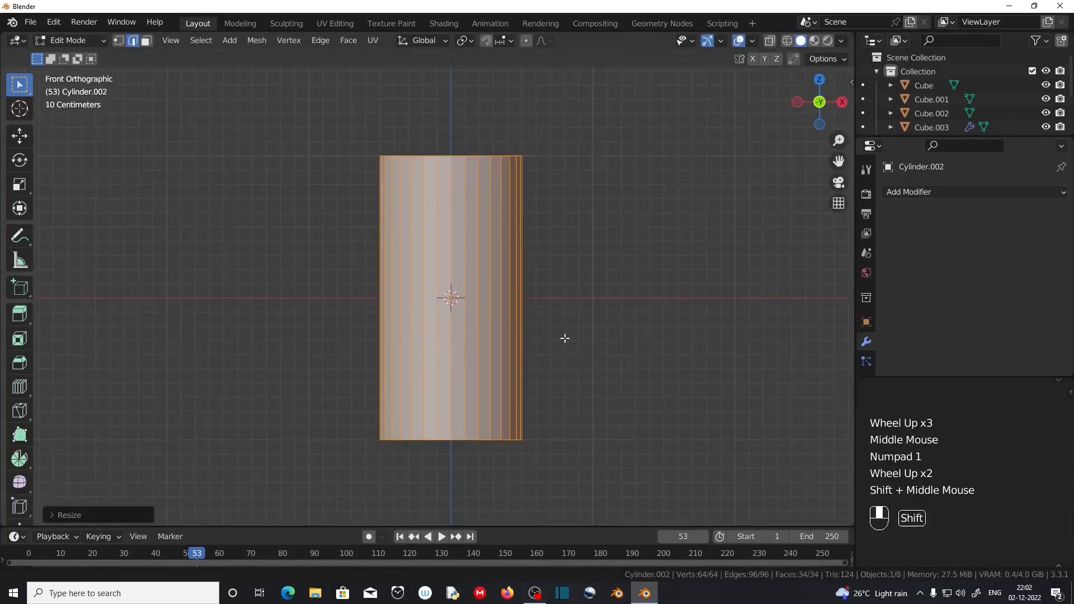
pyautogui.press('s')
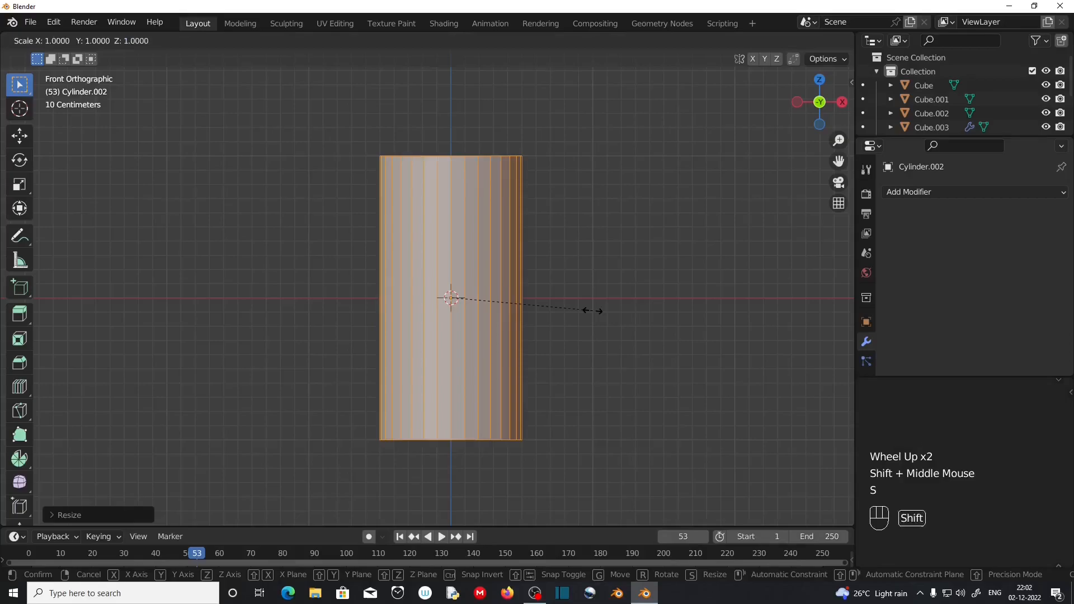
pyautogui.hotkey('shift', 'z')
pyautogui.press('KP_Decimal')
pyautogui.press('KP_4')
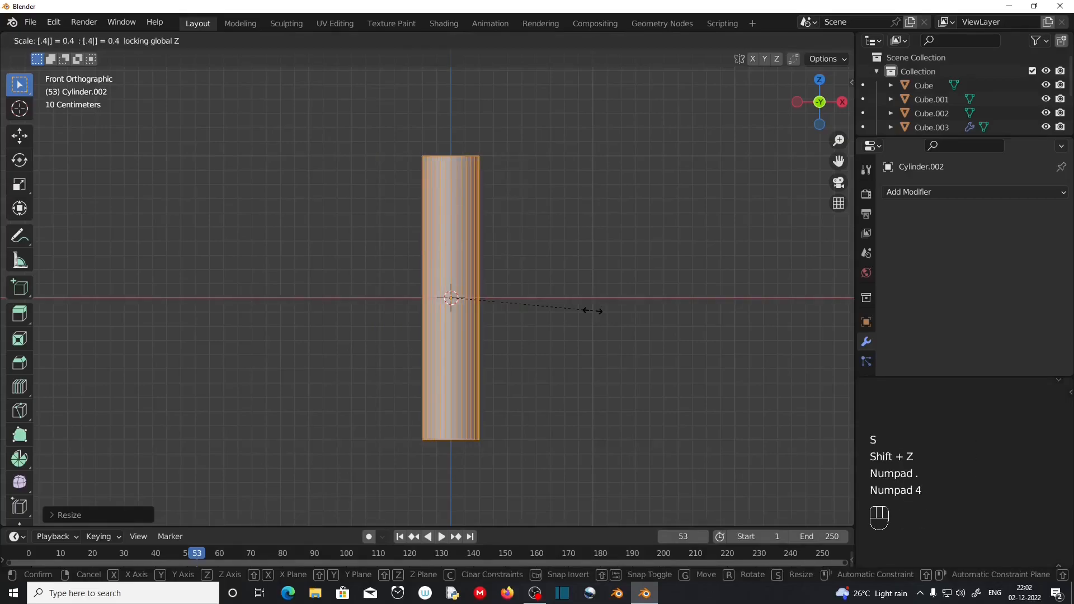
pyautogui.press('KP_Enter')
# Add a horizontal edge loop around the cylinder and slide it down close to the bottom edge
pyautogui.keyDown('shift'); pyautogui.moveTo(597, 310); pyautogui.dragTo(493, 342, button='middle'); pyautogui.keyUp('shift')
pyautogui.scroll(2, 493, 342)
pyautogui.hotkey('ctrl', 'r')
pyautogui.click(493, 341)
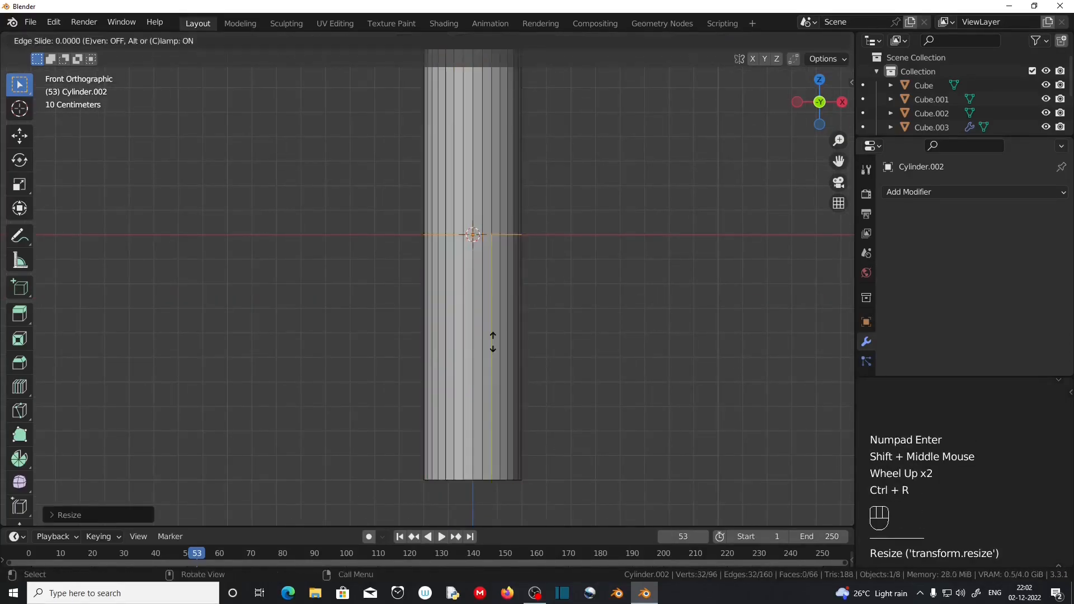
pyautogui.click(548, 101)
pyautogui.rightClick(501, 396)
# Add a second loop just above the base loop and scale it inward to about three quarters of its width
pyautogui.hotkey('ctrl', 'r')
pyautogui.click(501, 390)
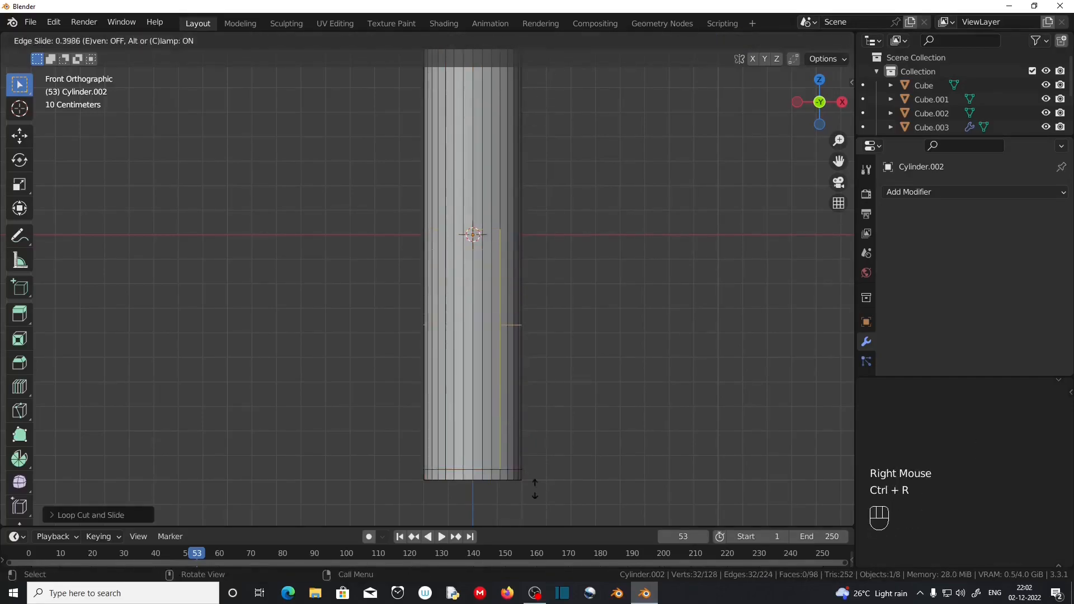
pyautogui.click(540, 467)
pyautogui.press('s')
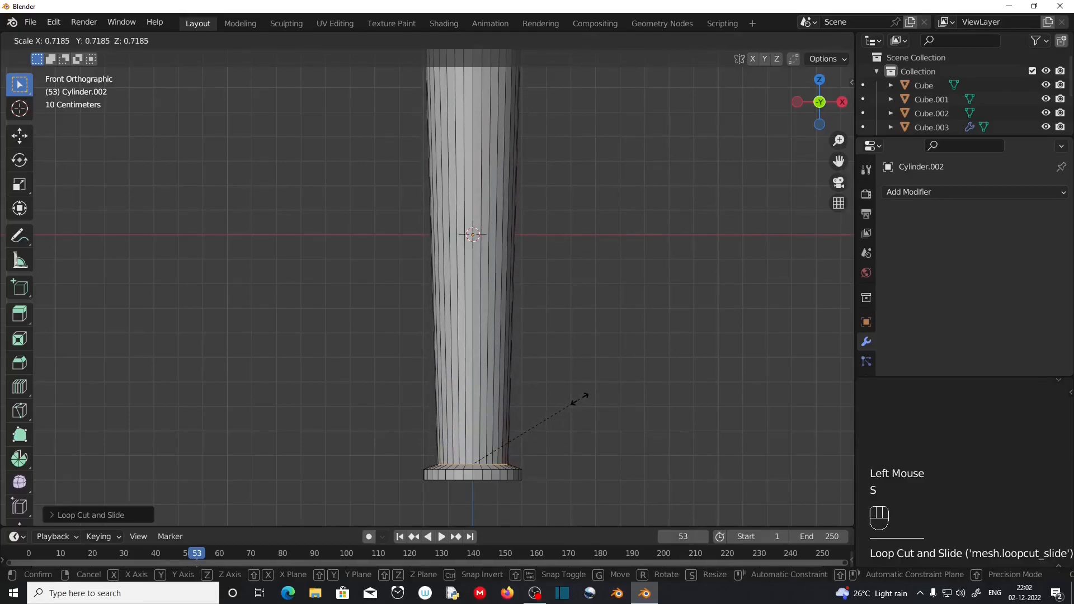
pyautogui.click(582, 399)
# Add another loop just above the narrowed groove and scale it to about 1.31 to match the base's width
pyautogui.hotkey('ctrl', 'r')
pyautogui.click(497, 234)
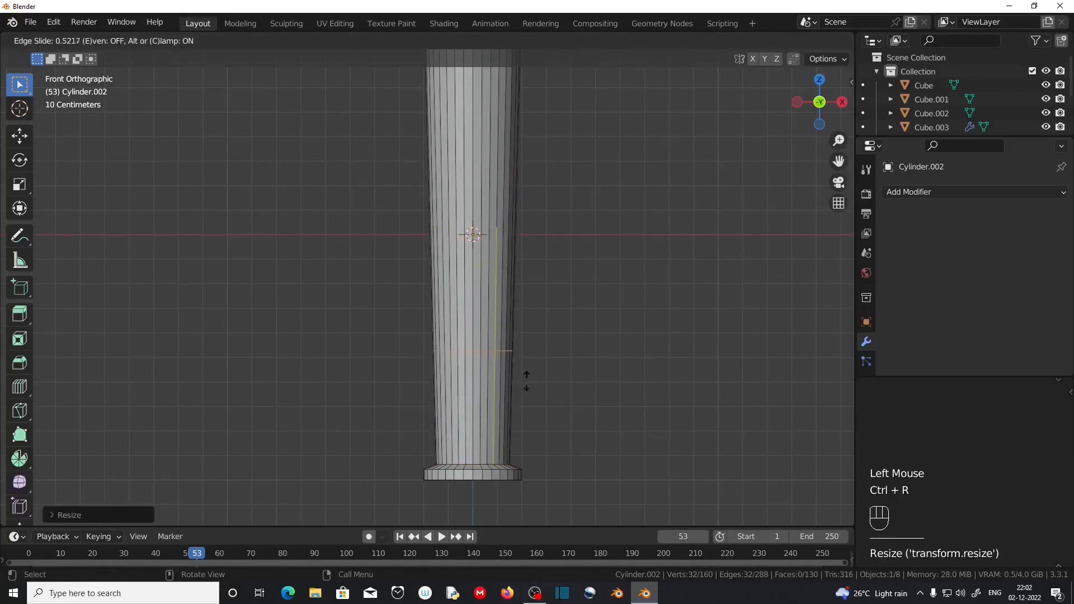
pyautogui.click(548, 454)
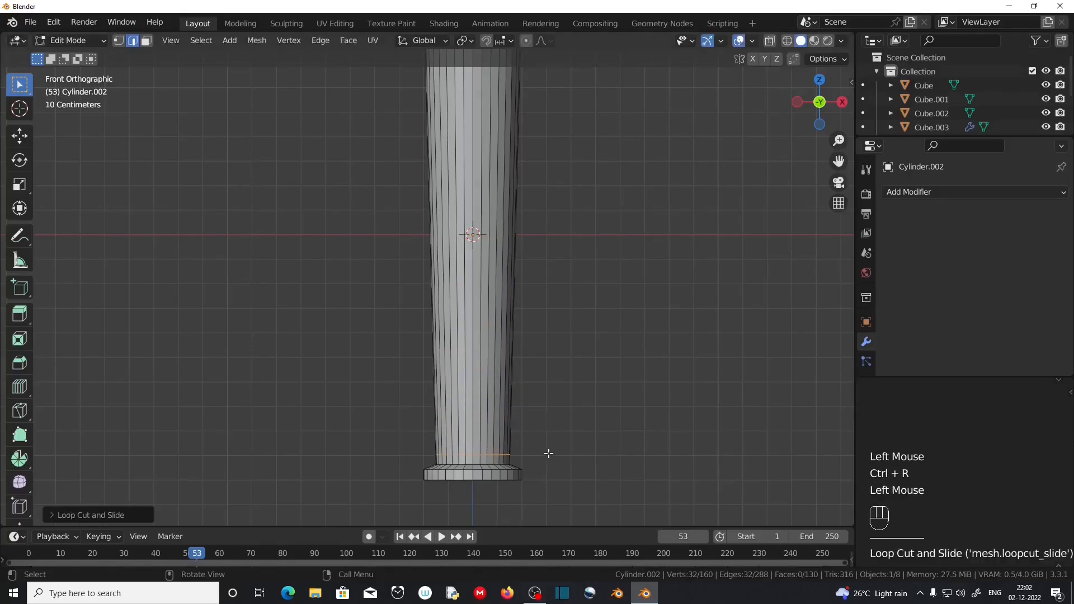
pyautogui.press('s')
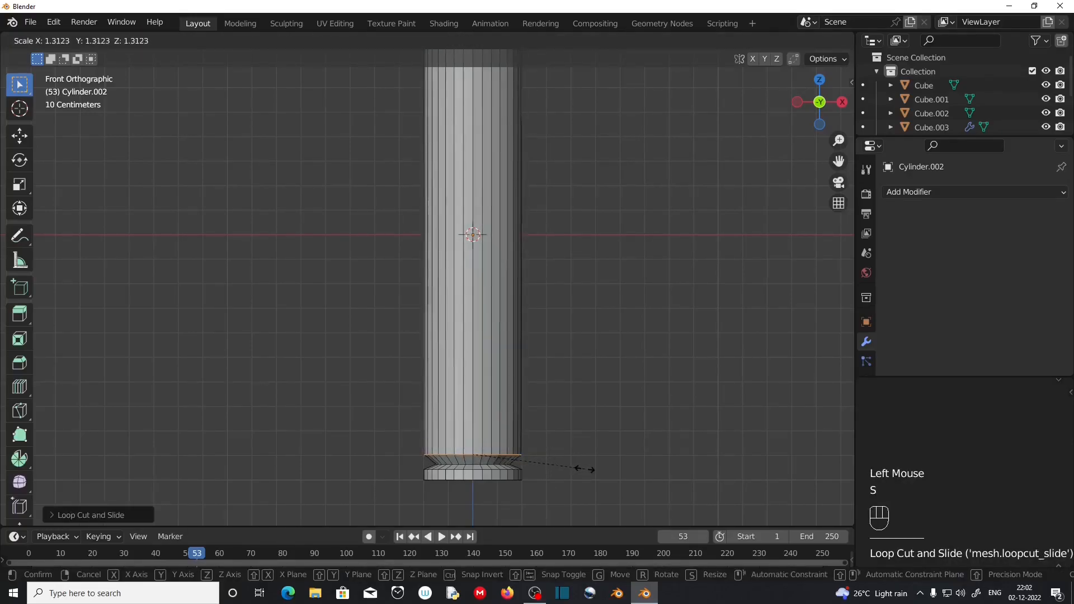
pyautogui.click(580, 468)
# Add a loop a short distance above the flared ring, scale it to about 0.4 and lower it slightly along Z
pyautogui.hotkey('ctrl', 'r')
pyautogui.click(495, 309)
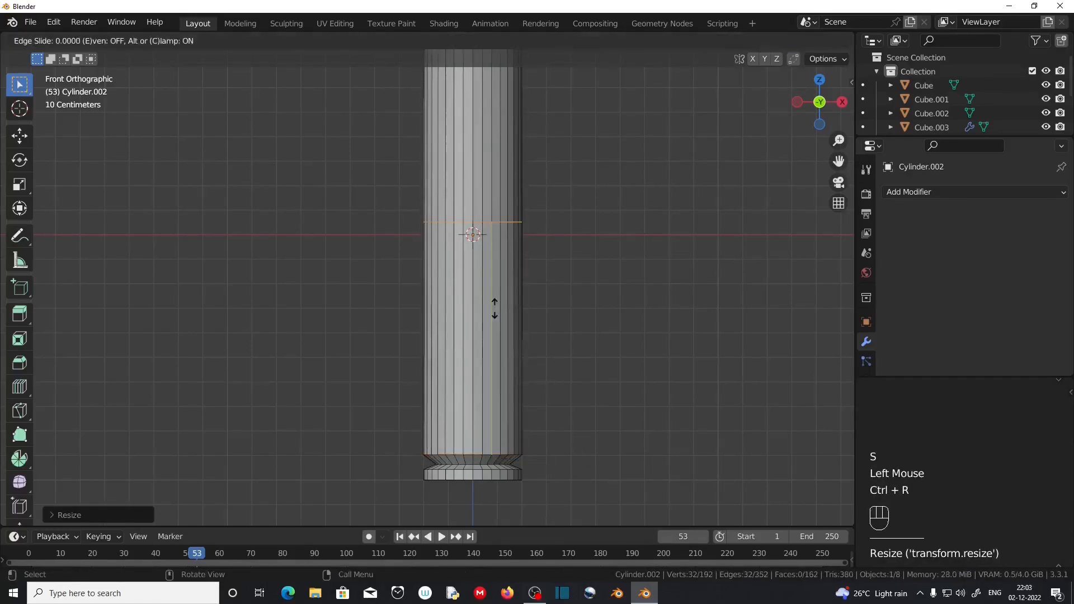
pyautogui.click(539, 495)
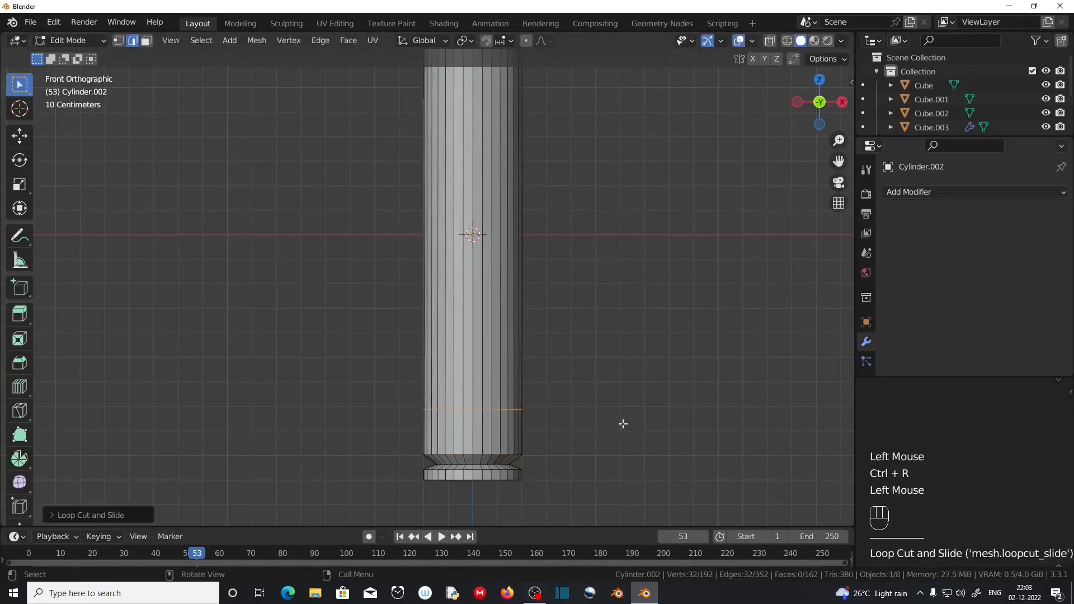
pyautogui.press('s')
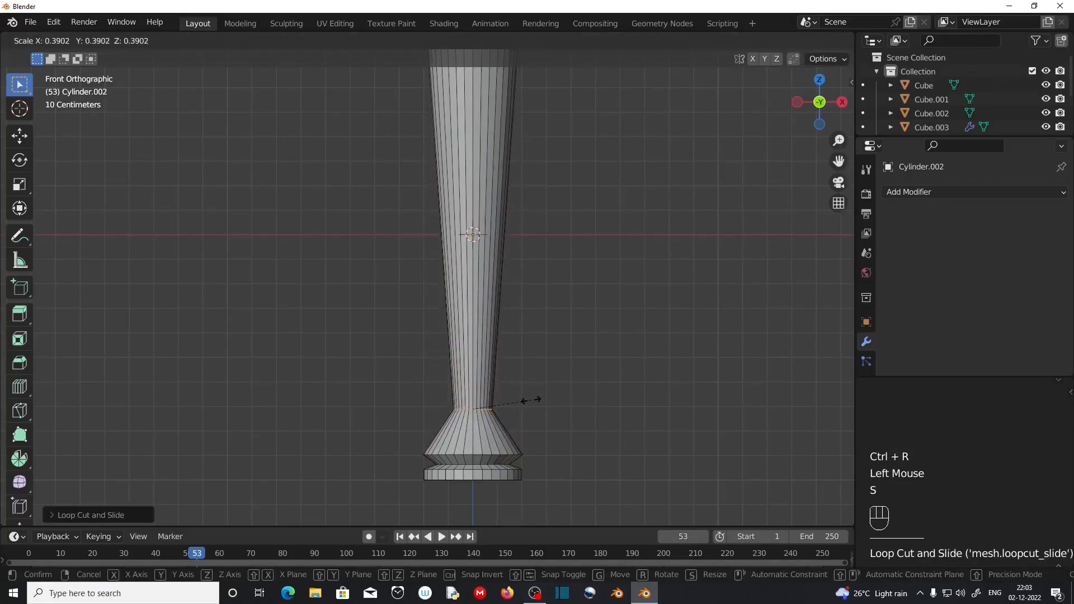
pyautogui.click(535, 401)
pyautogui.press('g')
pyautogui.press('z')
pyautogui.click(535, 409)
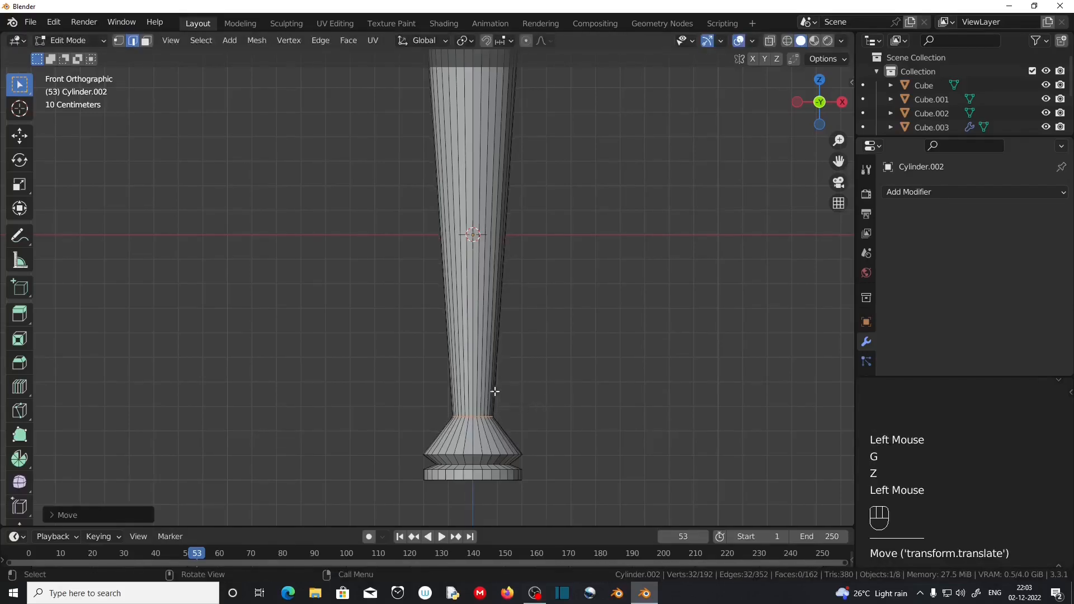
# Add a centred loop to the sloping section above the base and scale it to about 1.15 to round the slope
pyautogui.scroll(1, 492, 394)
pyautogui.keyDown('shift'); pyautogui.moveTo(481, 465); pyautogui.dragTo(474, 412, button='middle'); pyautogui.keyUp('shift')
pyautogui.hotkey('ctrl', 'r')
pyautogui.rightClick(474, 413)
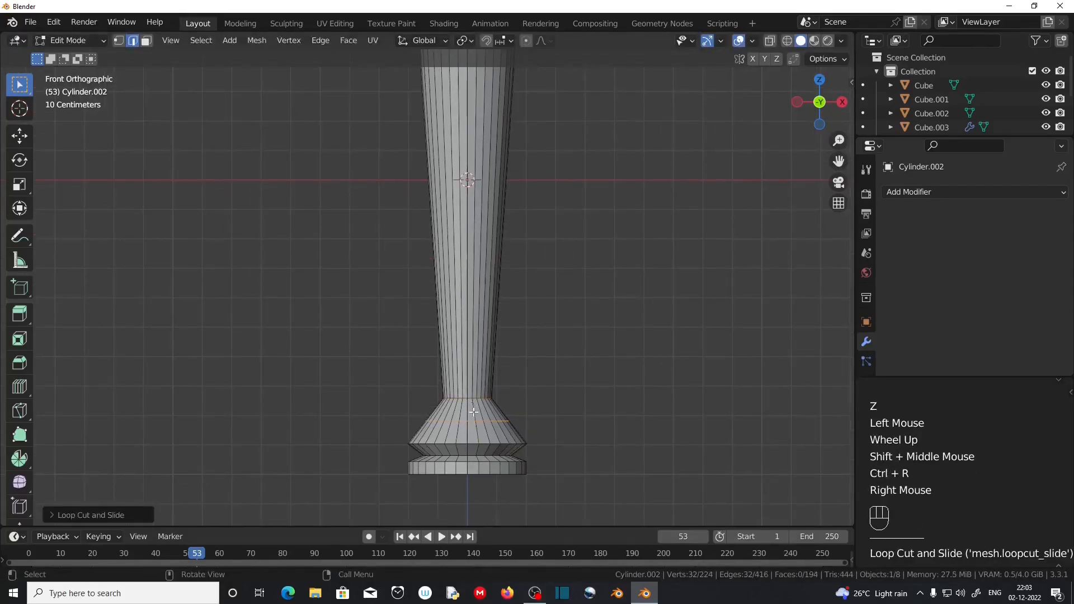
pyautogui.press('s')
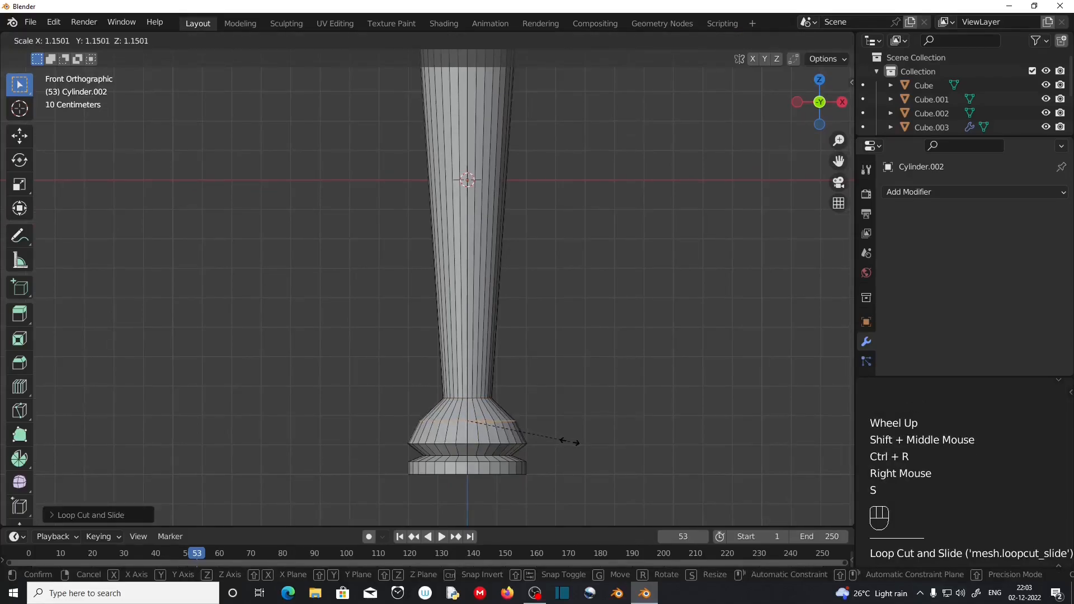
pyautogui.click(568, 439)
pyautogui.keyDown('shift'); pyautogui.moveTo(476, 296); pyautogui.dragTo(469, 354, button='middle'); pyautogui.keyUp('shift')
pyautogui.hotkey('ctrl', 'r')
pyautogui.rightClick(469, 354)
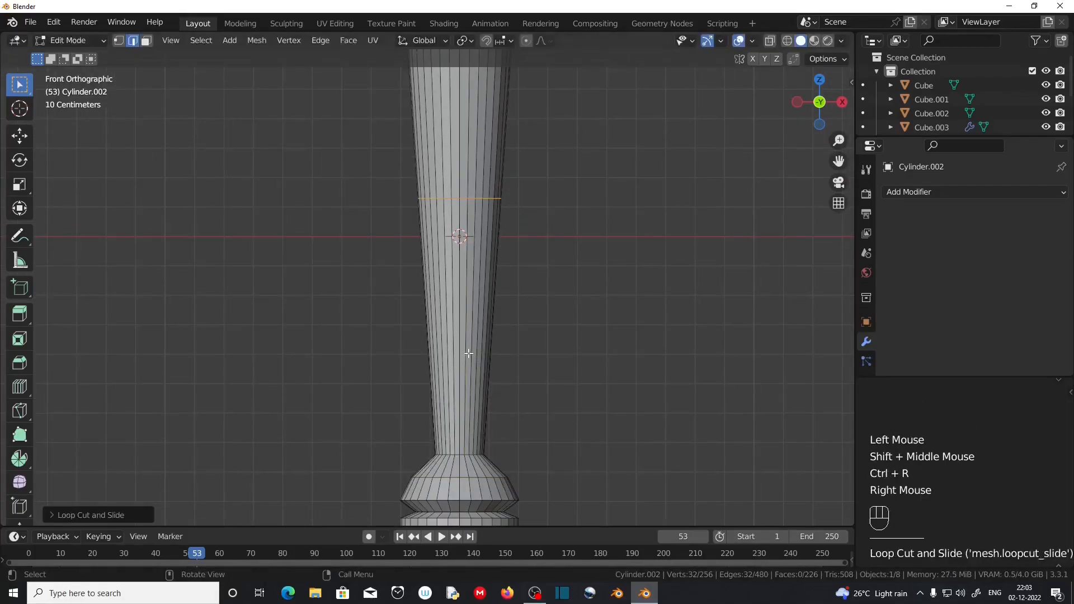
pyautogui.hotkey('ctrl', 'z')
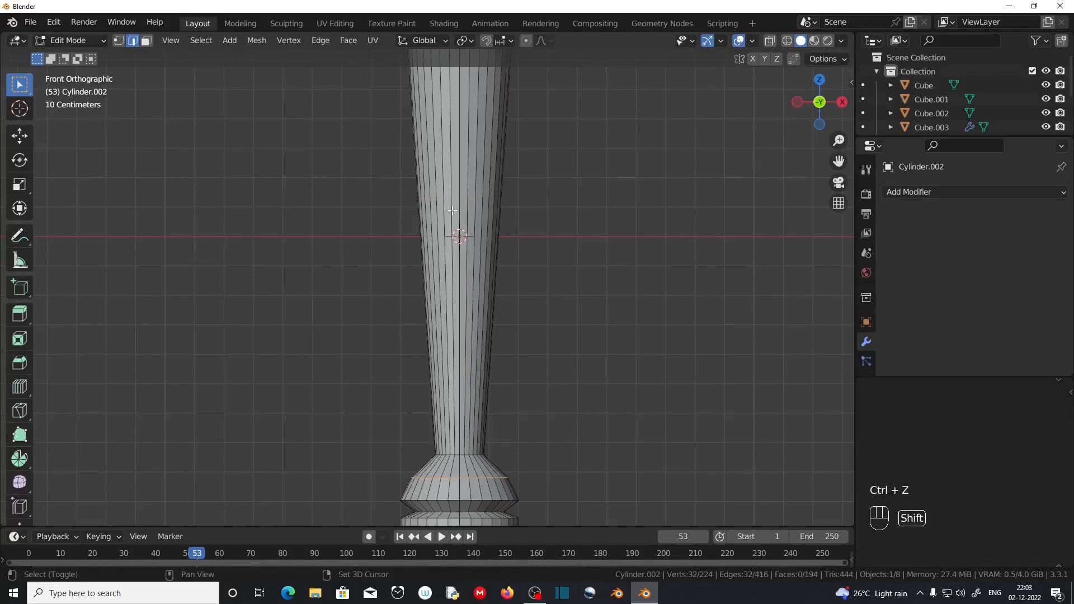
# Add a loop to the long shaft, slide it down just above the rounded base and scale it inward to about 0.7
pyautogui.hotkey('ctrl', 'r')
pyautogui.click(500, 203)
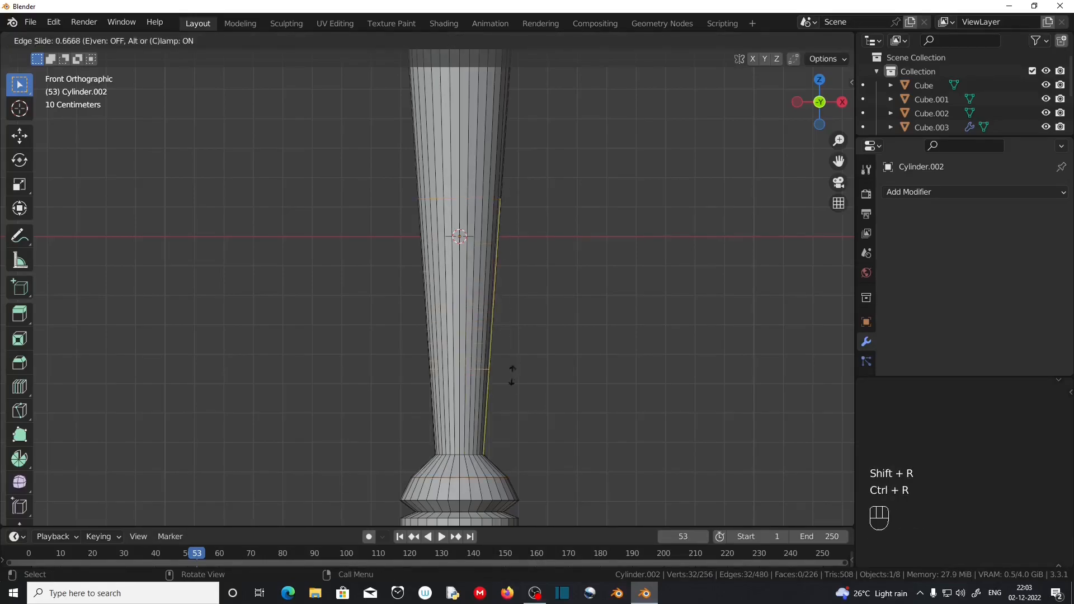
pyautogui.click(511, 432)
pyautogui.press('s')
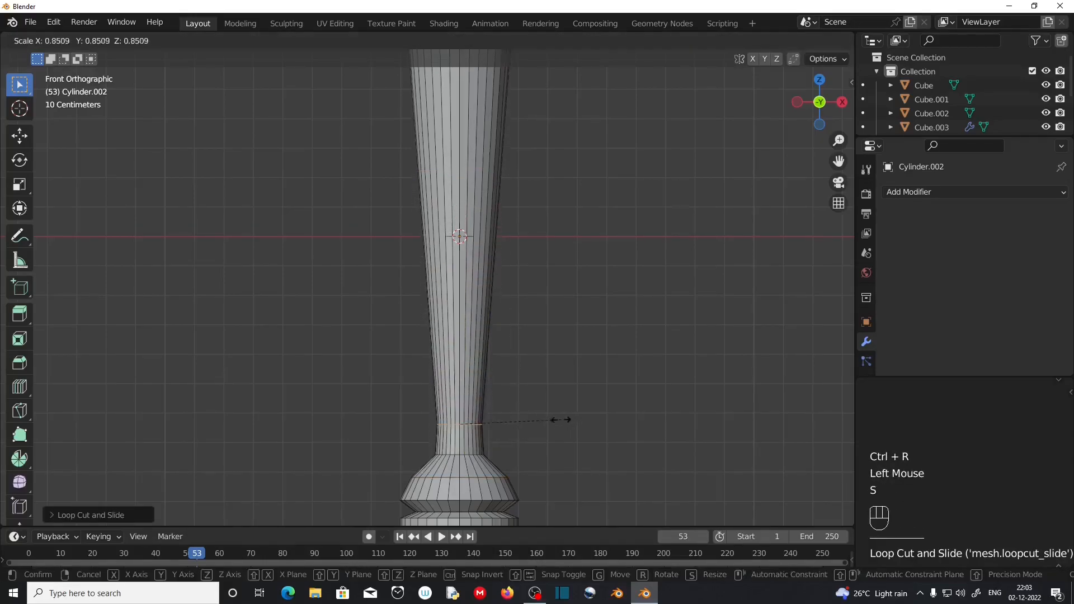
pyautogui.click(532, 422)
# Add a loop slightly below the shaft's mid-height and scale it to about half its width, forming a slim stem
pyautogui.hotkey('ctrl', 'r')
pyautogui.click(473, 289)
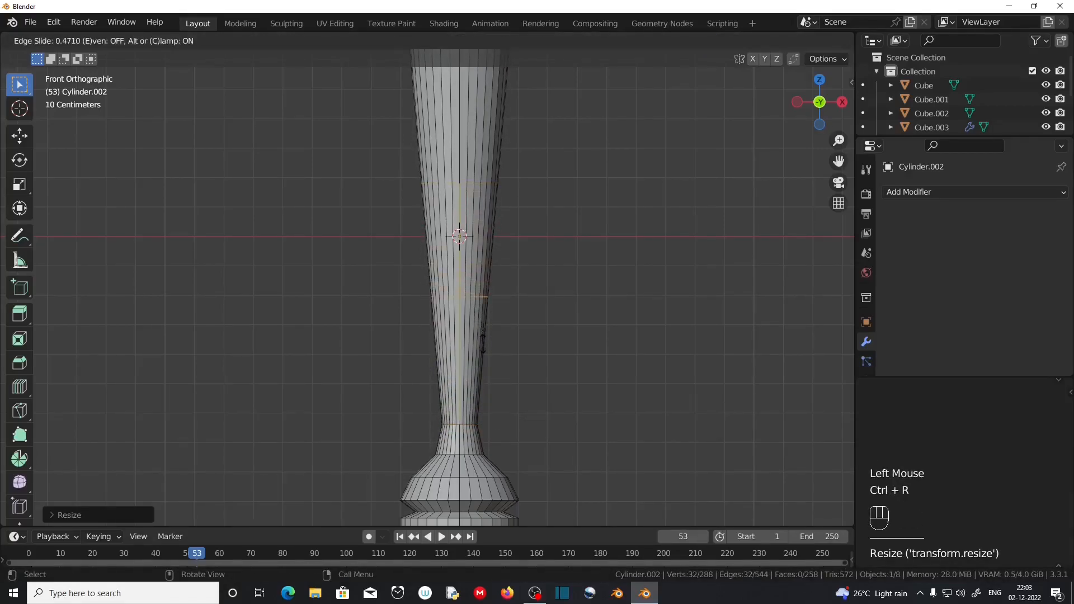
pyautogui.click(482, 342)
pyautogui.press('s')
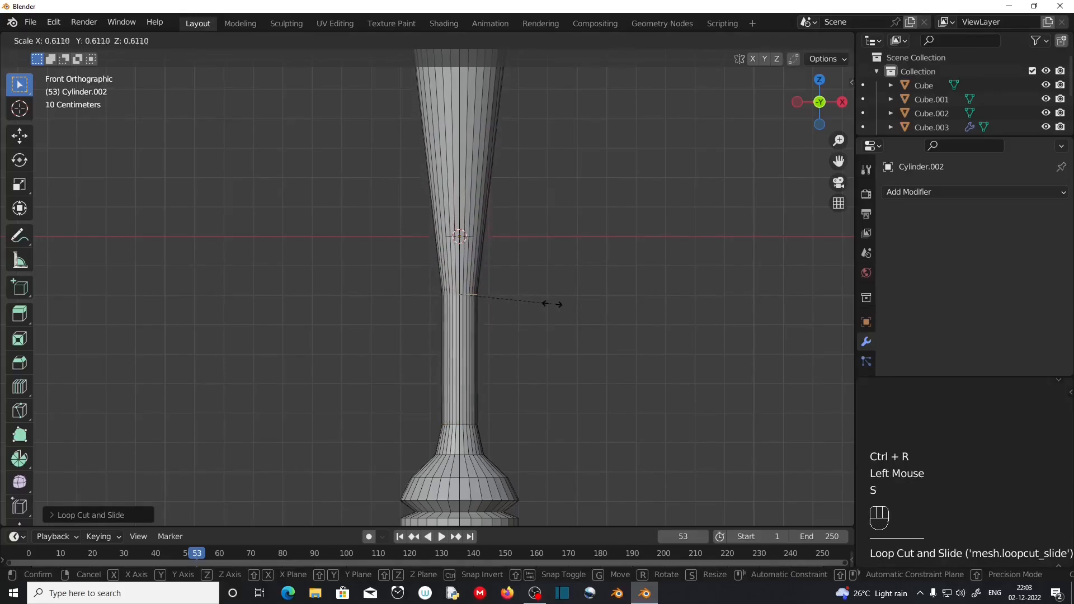
pyautogui.click(542, 302)
# Add a loop a short distance above the stem's top loop and scale it in slightly, just wider than the stem
pyautogui.hotkey('ctrl', 'r')
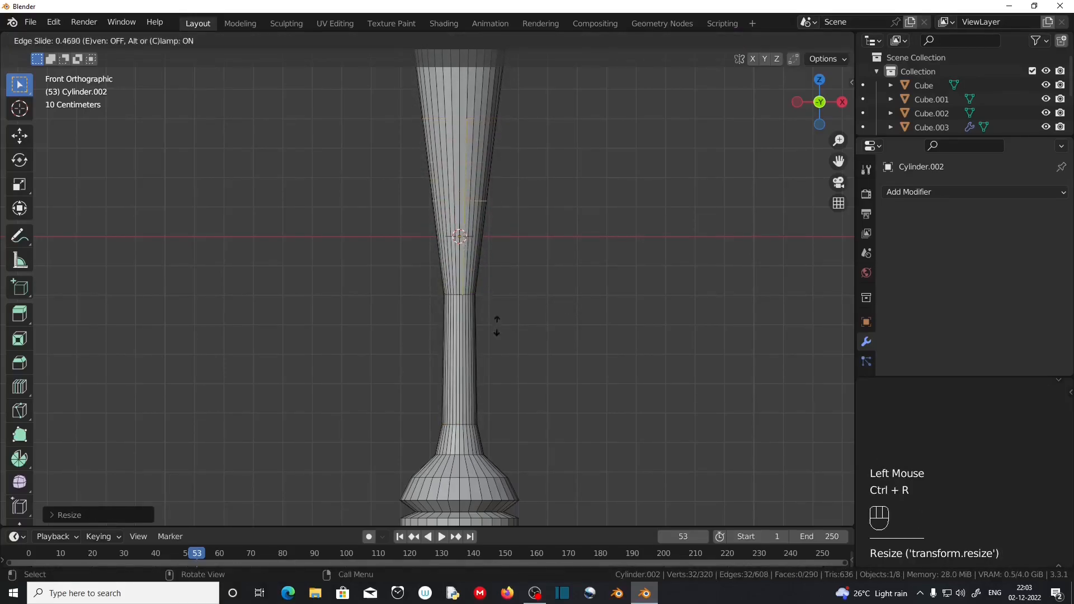
pyautogui.click(513, 389)
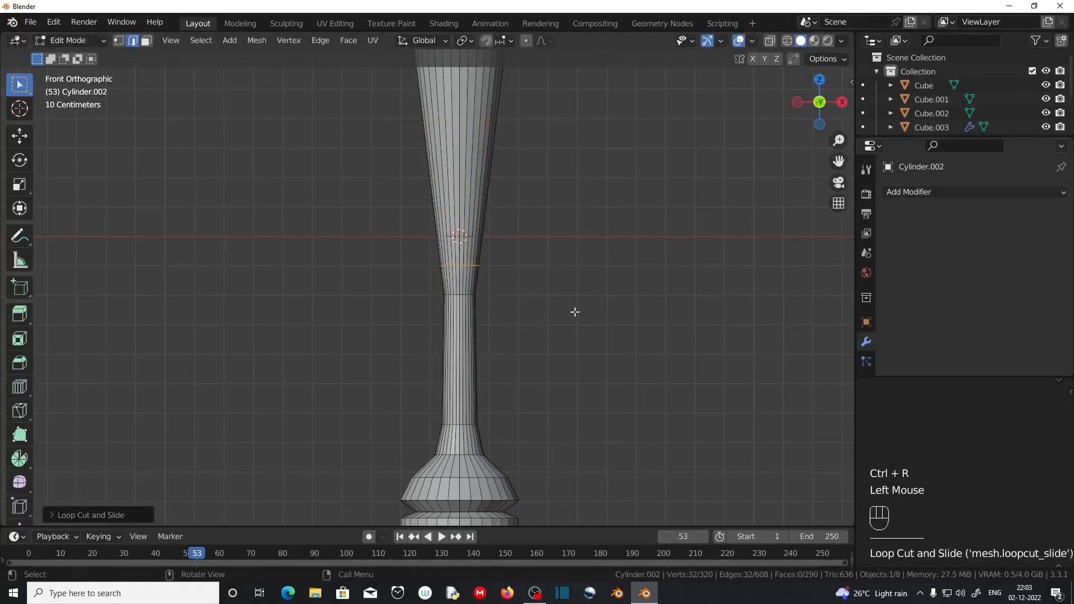
pyautogui.press('s')
pyautogui.click(554, 300)
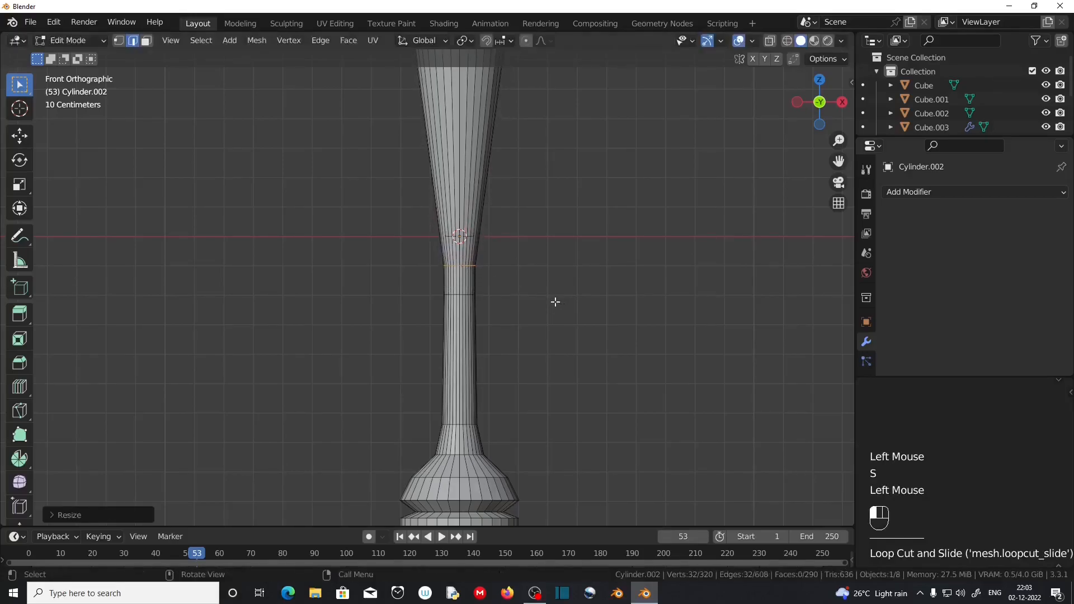
# Add a loop just above the stem's top loop and scale it outward to form a flared collar
pyautogui.keyDown('shift'); pyautogui.moveTo(547, 201); pyautogui.dragTo(546, 236, button='middle'); pyautogui.keyUp('shift')
pyautogui.hotkey('ctrl', 'r')
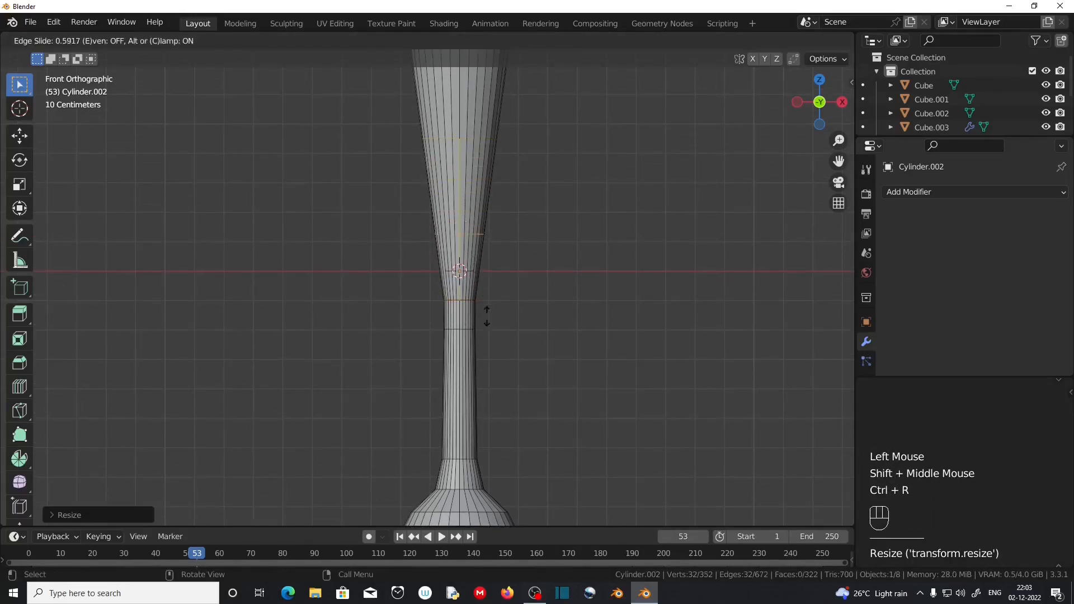
pyautogui.click(551, 303)
pyautogui.press('s')
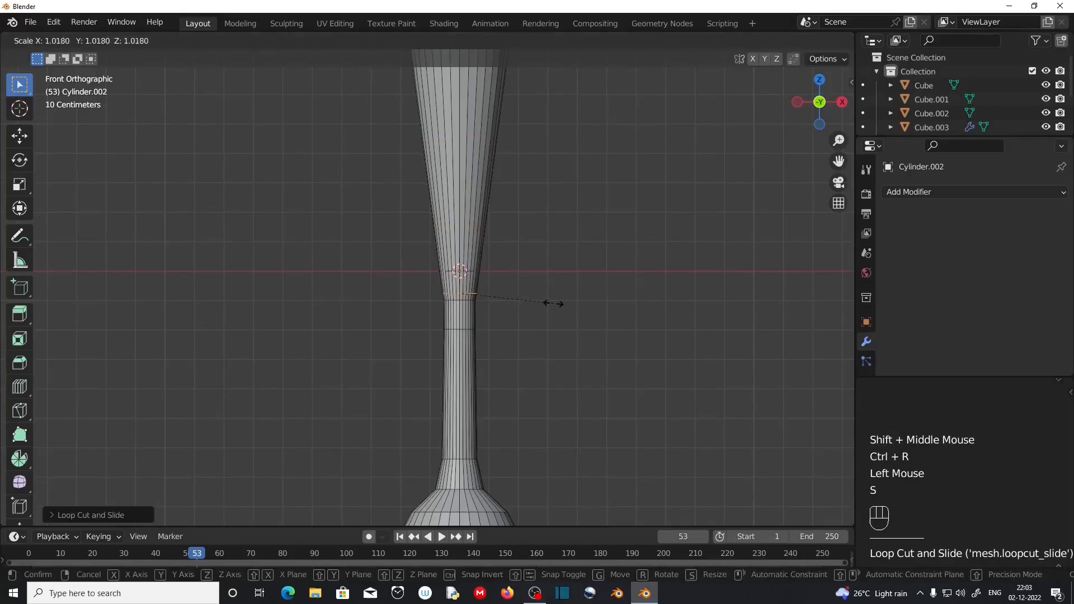
pyautogui.click(586, 306)
# Add a loop immediately above the collar and scale it inward to about 0.55
pyautogui.hotkey('ctrl', 'r')
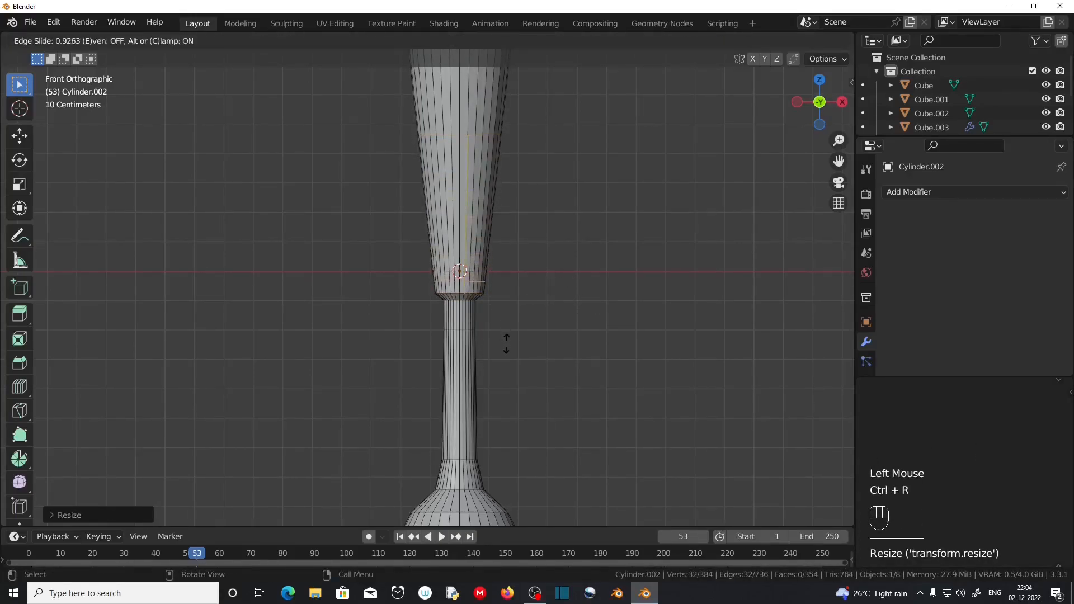
pyautogui.click(507, 343)
pyautogui.press('s')
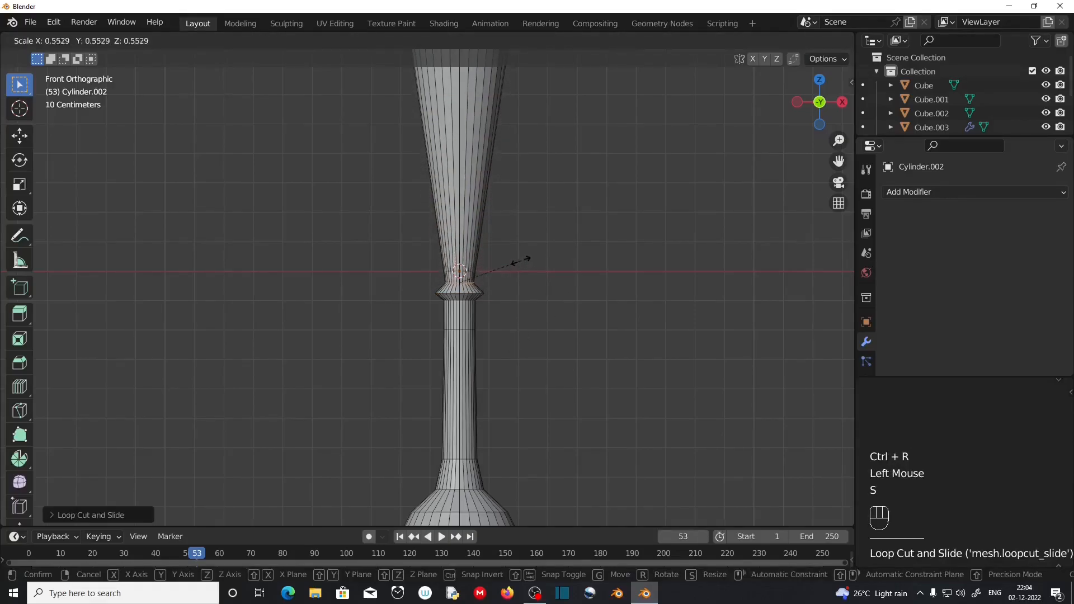
pyautogui.click(523, 261)
pyautogui.hotkey('shift', 'r')
pyautogui.hotkey('ctrl', 'z')
# Add another loop just above the pinched loop and scale it to about 0.6, forming a narrow neck
pyautogui.scroll(1, 487, 156)
pyautogui.hotkey('ctrl', 'r')
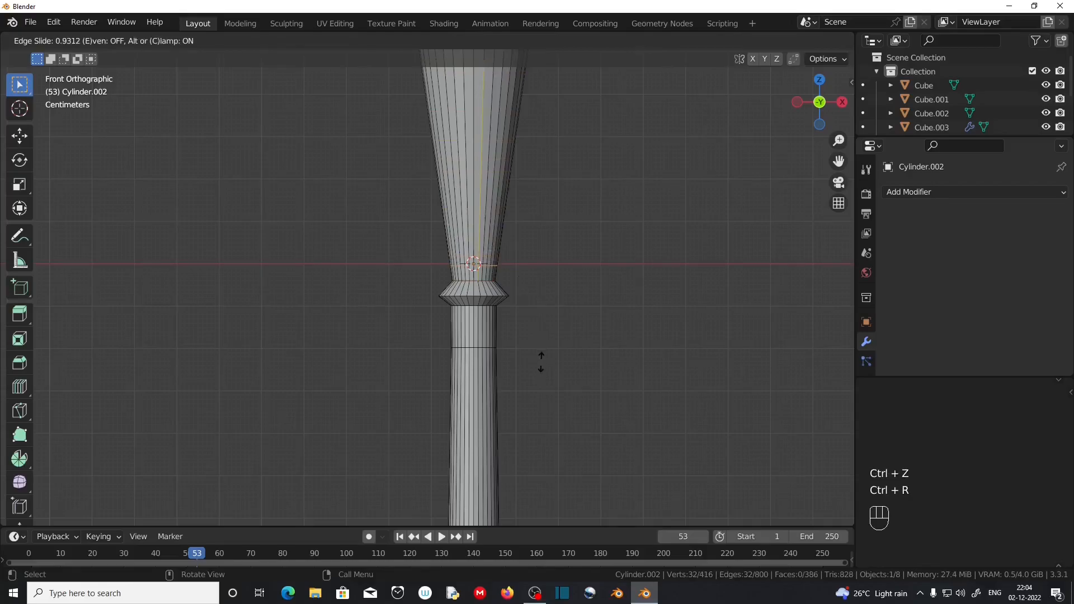
pyautogui.click(582, 218)
pyautogui.press('s')
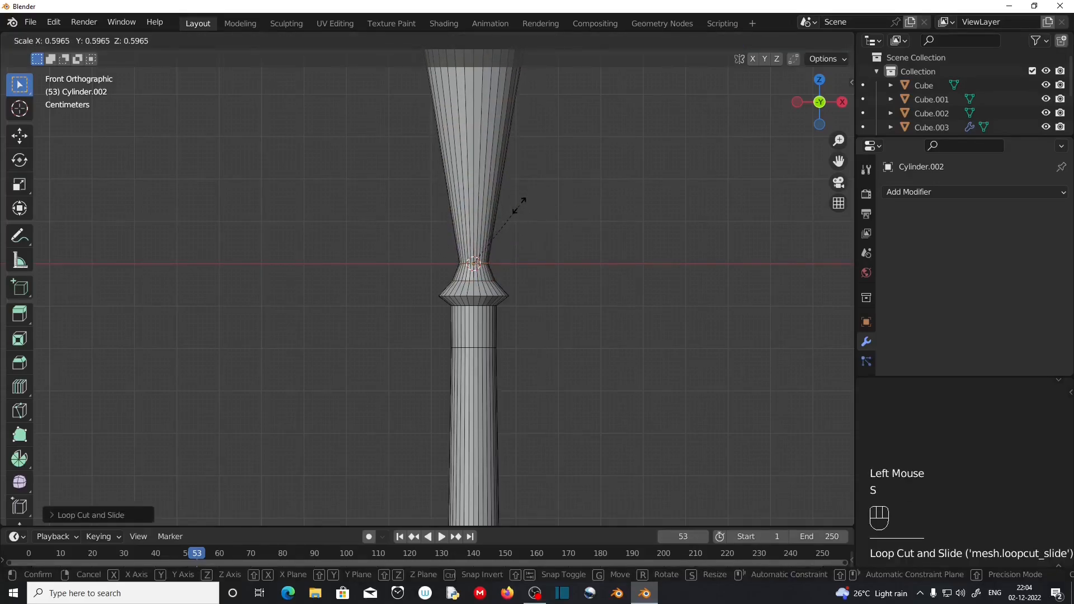
pyautogui.click(520, 206)
# Select the cylinder's top face and lower it along Z until it sits a short distance above the neck
pyautogui.scroll(2, 519, 206)
pyautogui.keyDown('shift'); pyautogui.moveTo(520, 206); pyautogui.dragTo(479, 280, button='middle'); pyautogui.keyUp('shift')
pyautogui.scroll(-2, 467, 240)
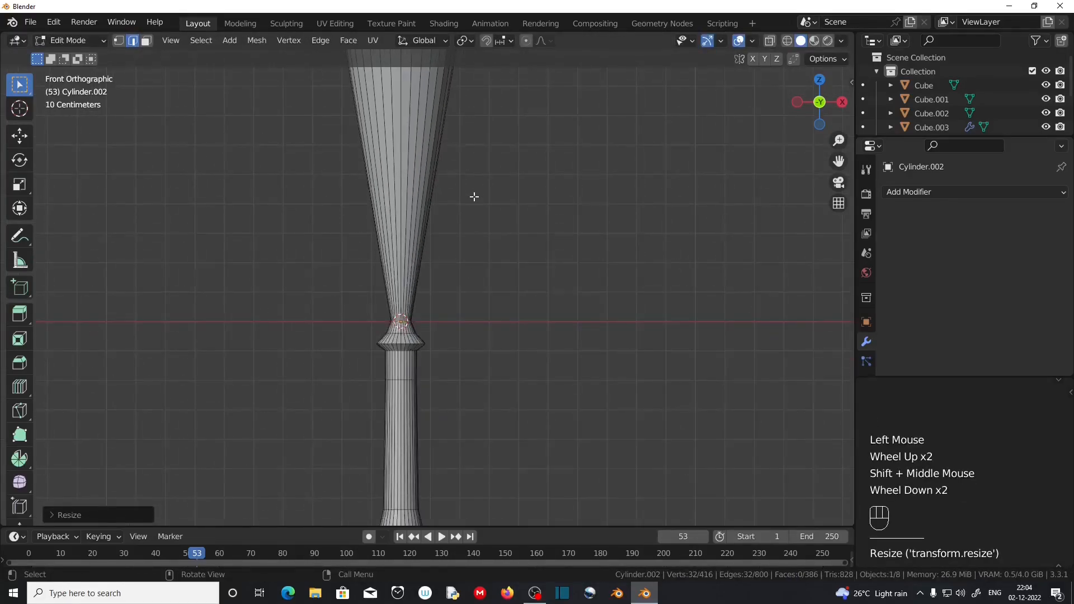
pyautogui.moveTo(474, 195); pyautogui.dragTo(425, 204, button='middle')
pyautogui.scroll(-2, 425, 204)
pyautogui.click(416, 202)
pyautogui.click(146, 41)
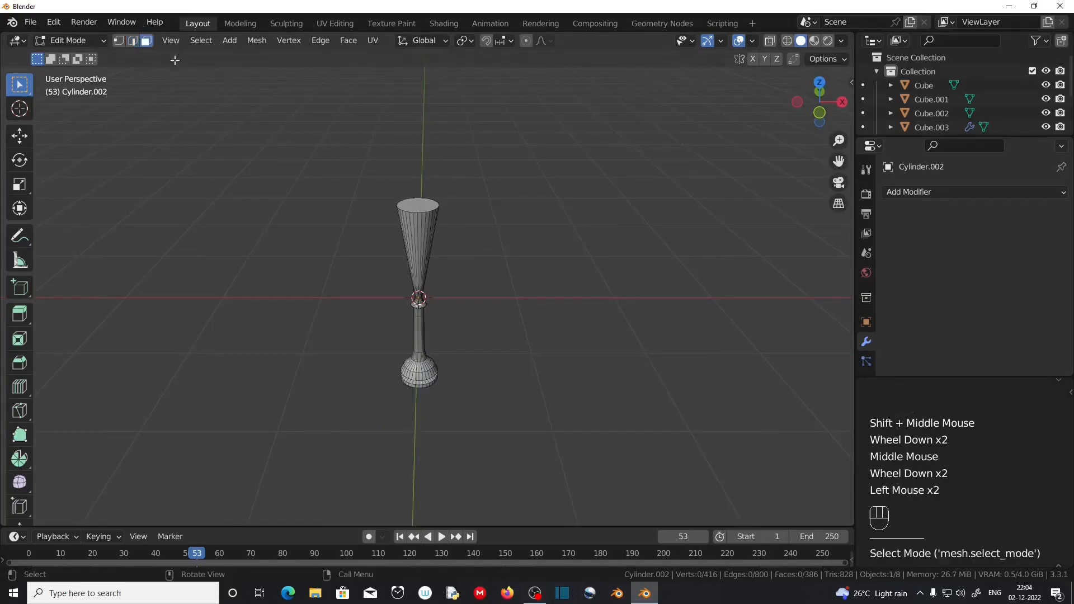
pyautogui.click(422, 211)
pyautogui.press('KP_1')
pyautogui.scroll(3, 423, 211)
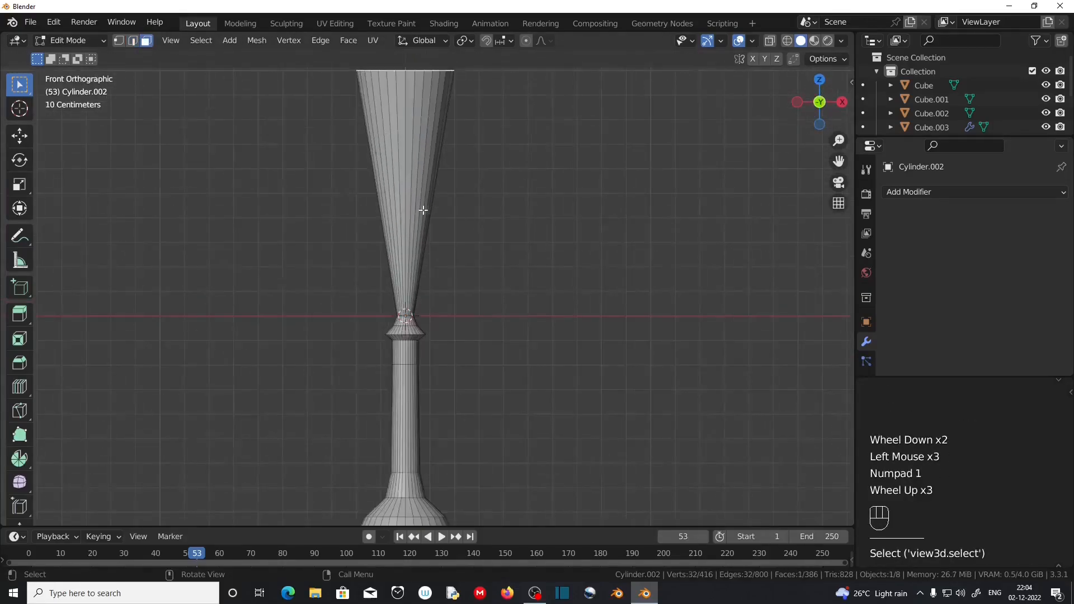
pyautogui.press('g')
pyautogui.press('z')
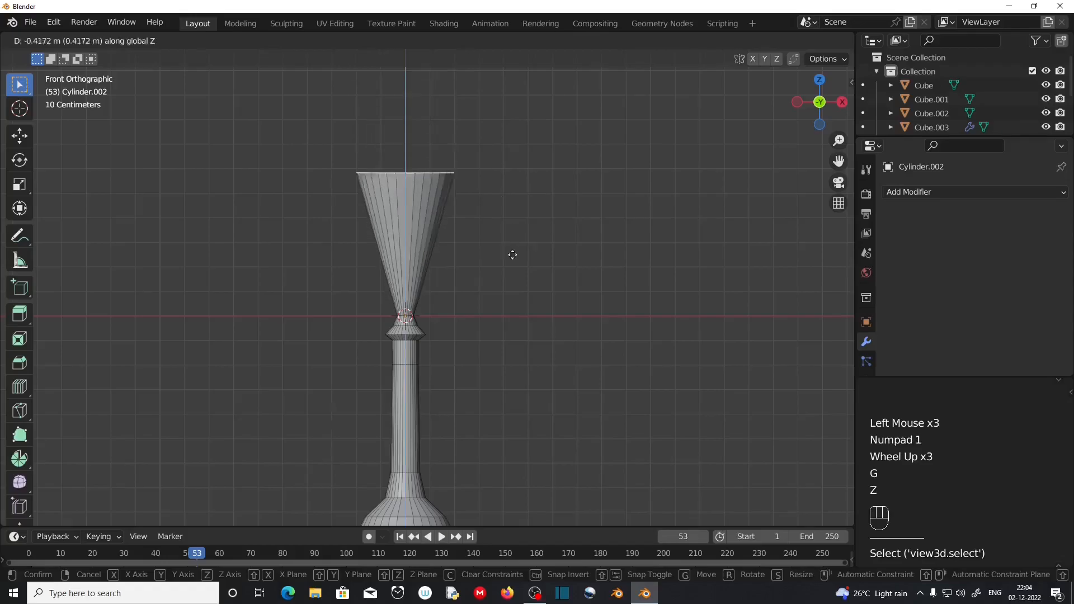
pyautogui.click(532, 355)
# Scale the top face to about a tenth of its width and lower it slightly along Z to form a tapered tip
pyautogui.scroll(2, 487, 338)
pyautogui.keyDown('shift'); pyautogui.moveTo(487, 338); pyautogui.dragTo(628, 283, button='middle'); pyautogui.keyUp('shift')
pyautogui.press('d')
pyautogui.press('s')
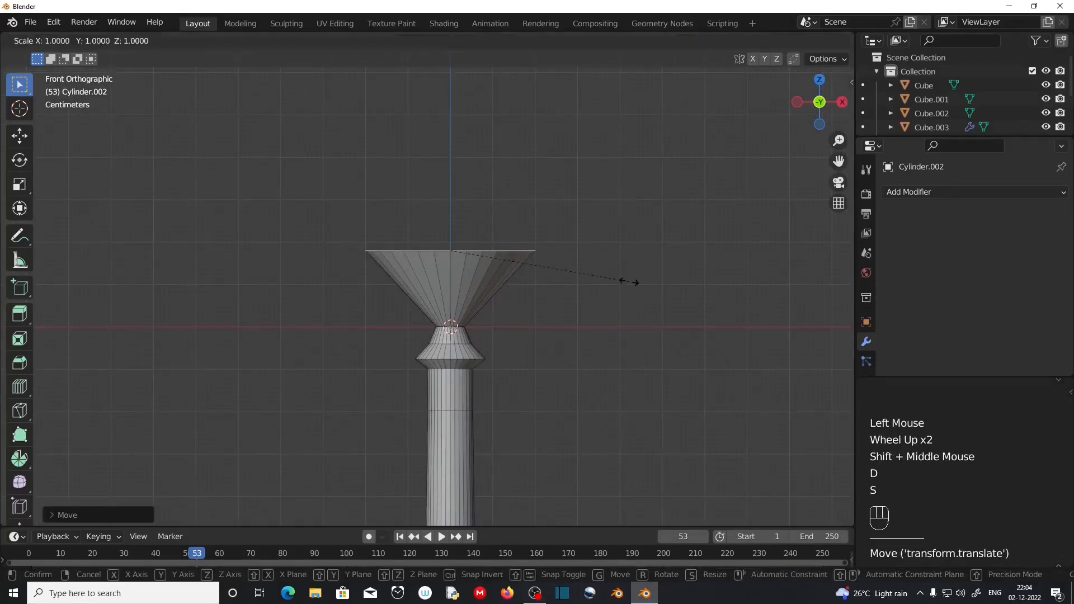
pyautogui.click(468, 265)
pyautogui.press('g')
pyautogui.press('z')
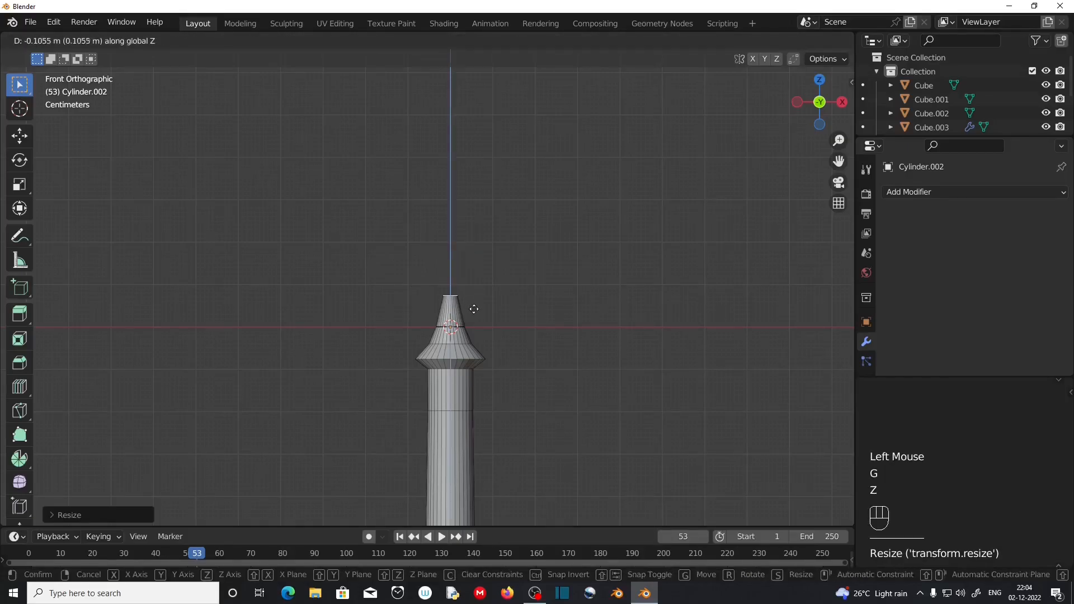
pyautogui.click(473, 295)
# Add a centred loop to the tapered tip section and scale it outward to about 3.5 to form a wide head
pyautogui.scroll(4, 472, 296)
pyautogui.hotkey('ctrl', 'r')
pyautogui.click(484, 329)
pyautogui.rightClick(485, 330)
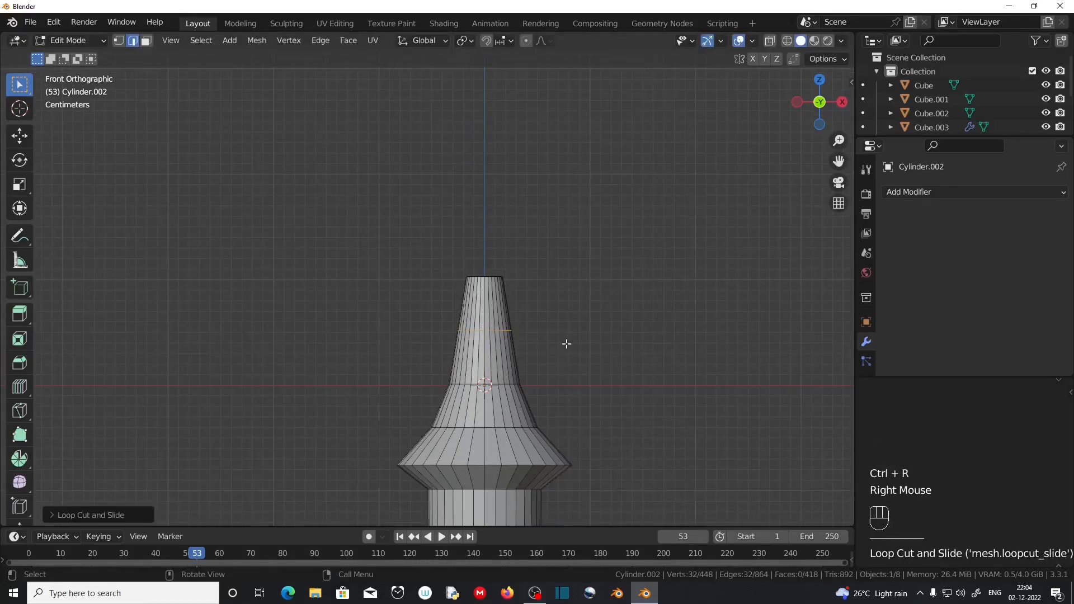
pyautogui.press('s')
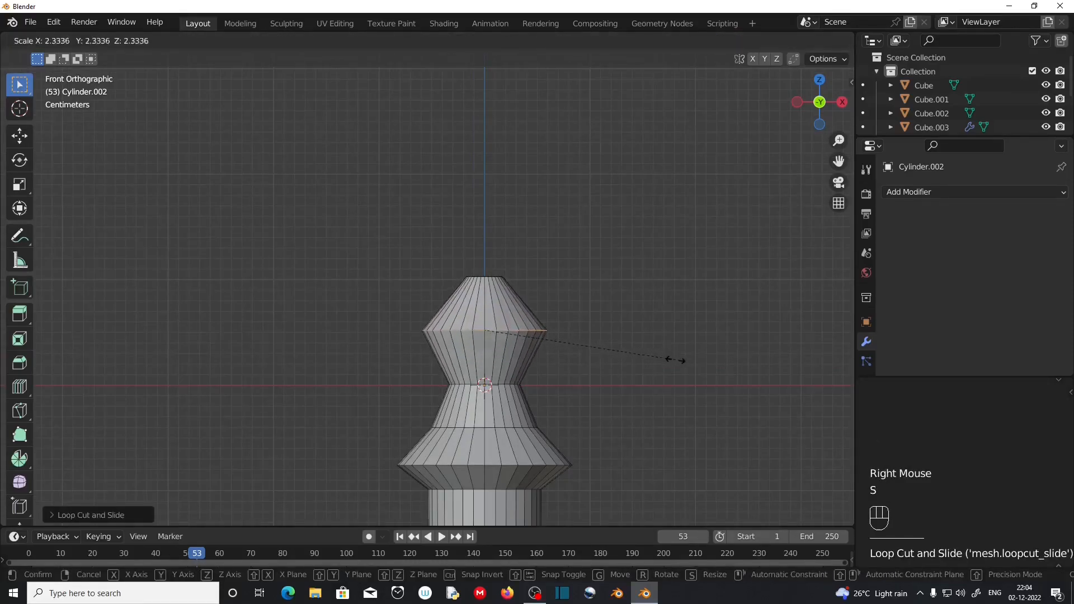
pyautogui.click(768, 377)
# Select the small face on top of the head and scale it to about 0.48
pyautogui.moveTo(768, 377); pyautogui.dragTo(592, 307, button='middle')
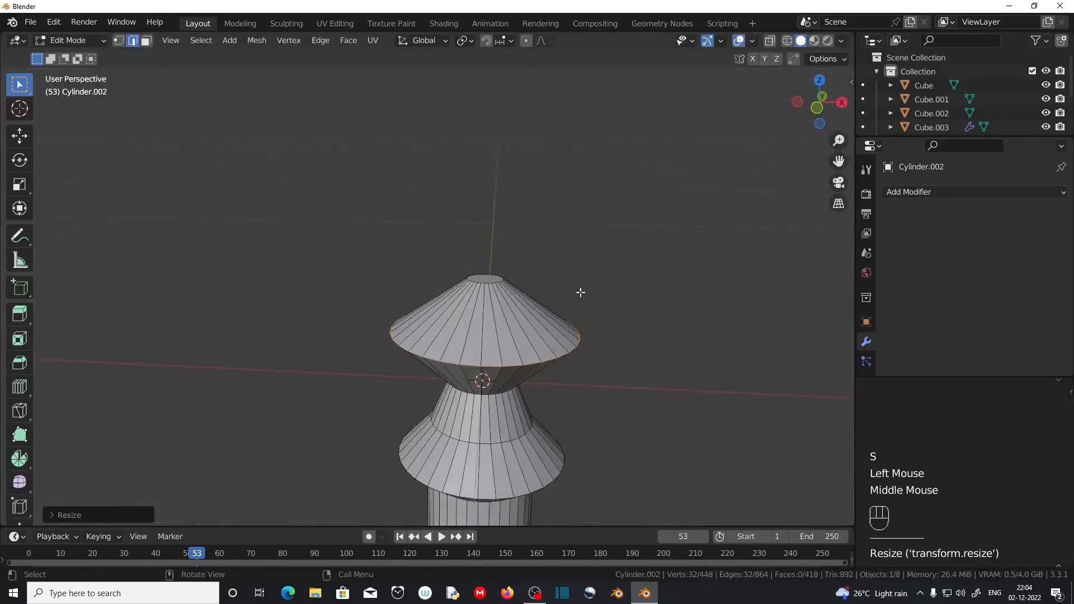
pyautogui.click(144, 41)
pyautogui.click(491, 279)
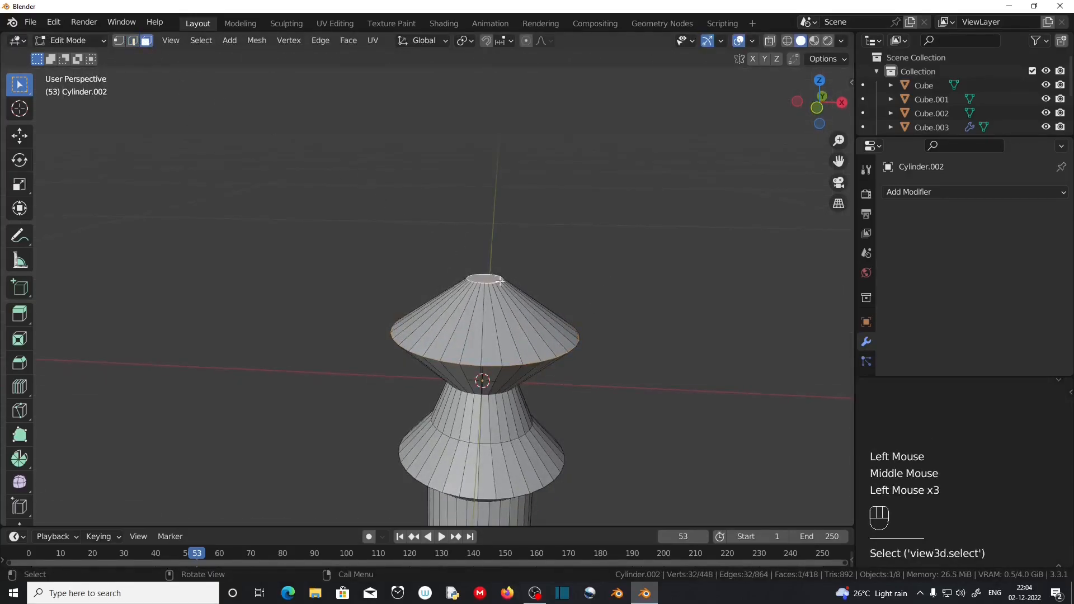
pyautogui.press('s')
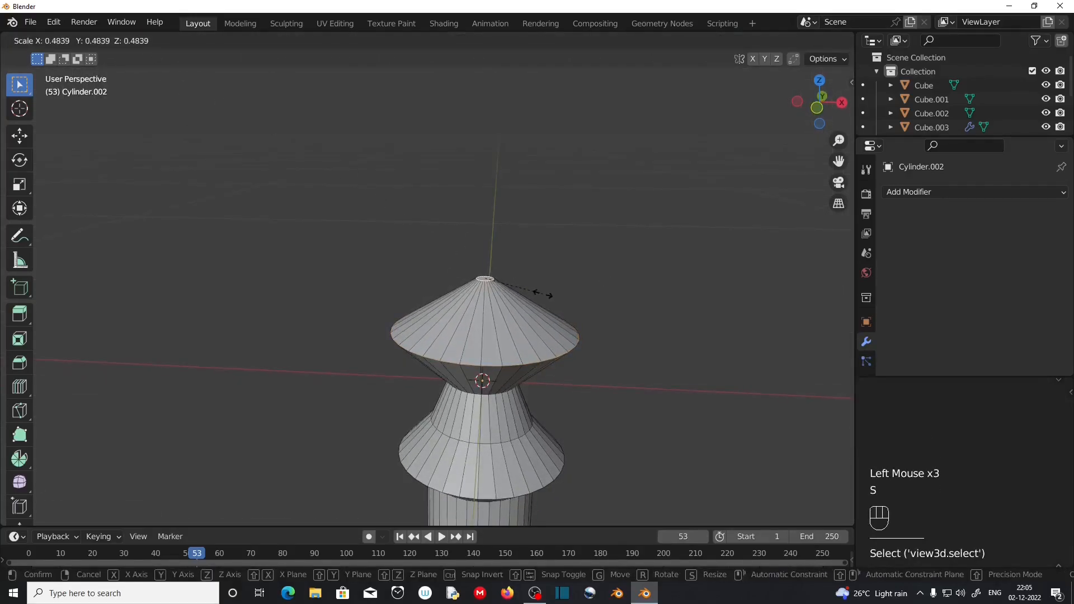
pyautogui.click(543, 293)
# Add one centred loop to the upper slope of the head and one to its lower slope
pyautogui.press('KP_1')
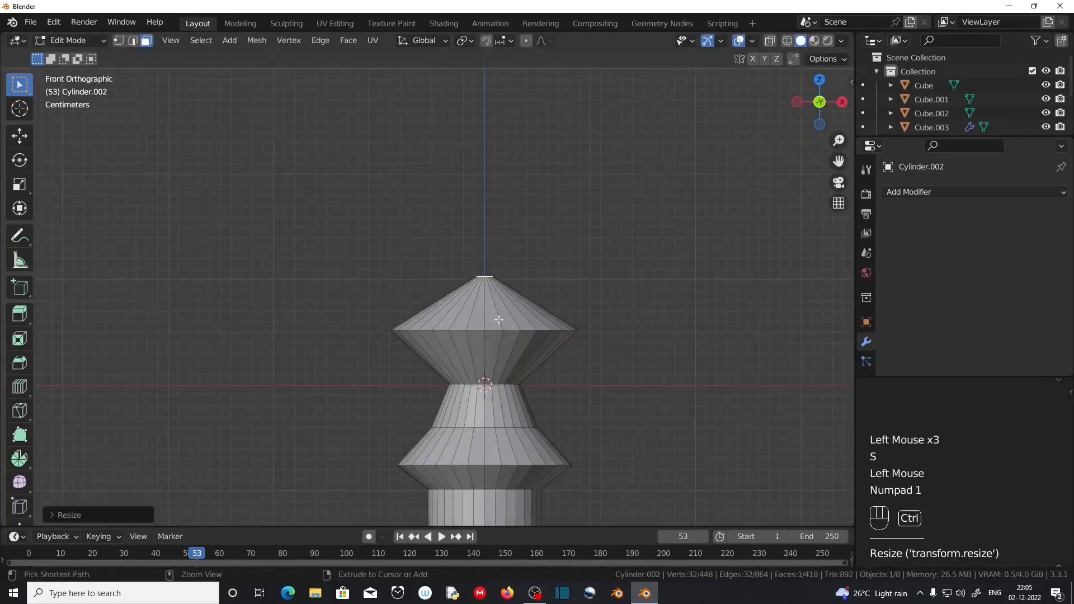
pyautogui.hotkey('ctrl', 'r')
pyautogui.hotkey('ctrl', 'r')
pyautogui.click(498, 309)
pyautogui.rightClick(501, 340)
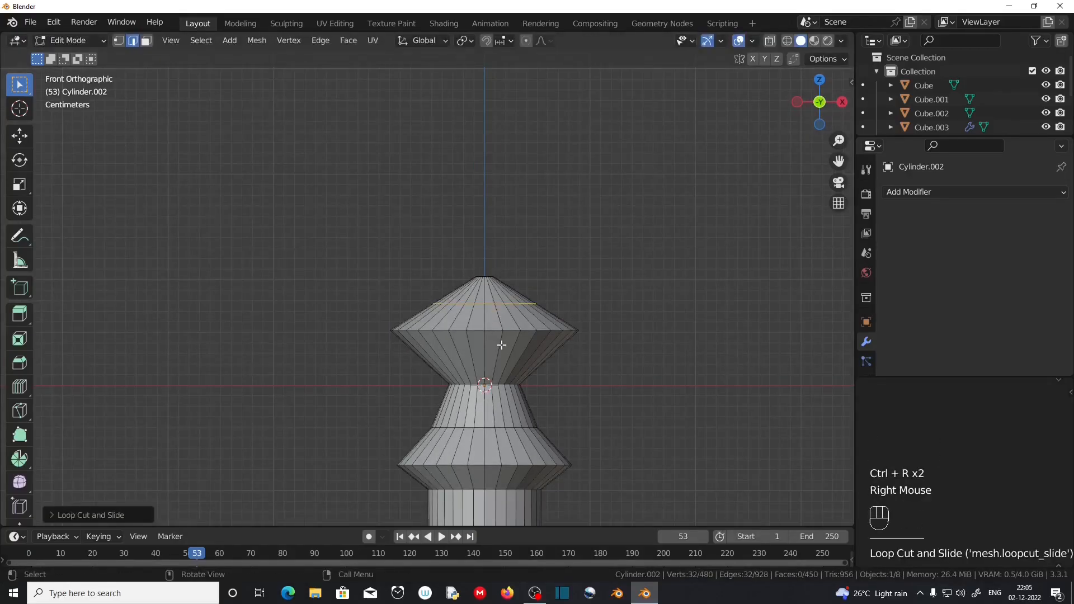
pyautogui.hotkey('ctrl', 'r')
pyautogui.click(504, 362)
pyautogui.rightClick(504, 361)
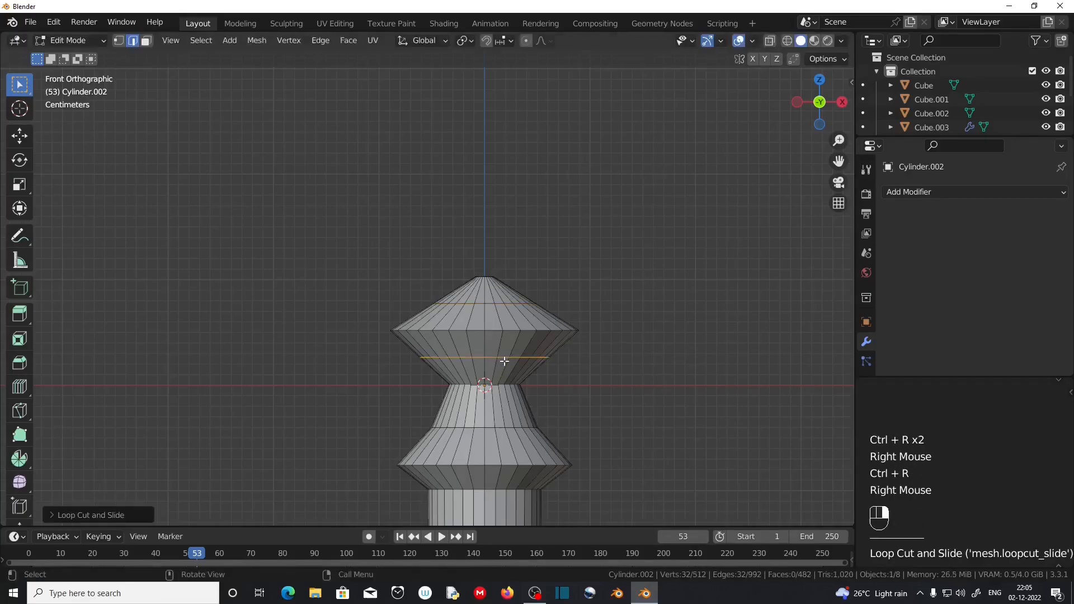
# Turn on X-ray, select both new head loops and scale them to about 1.21 with the Z axis locked
pyautogui.click(771, 40)
pyautogui.keyDown('shift'); pyautogui.click(415, 300); pyautogui.keyUp('shift')
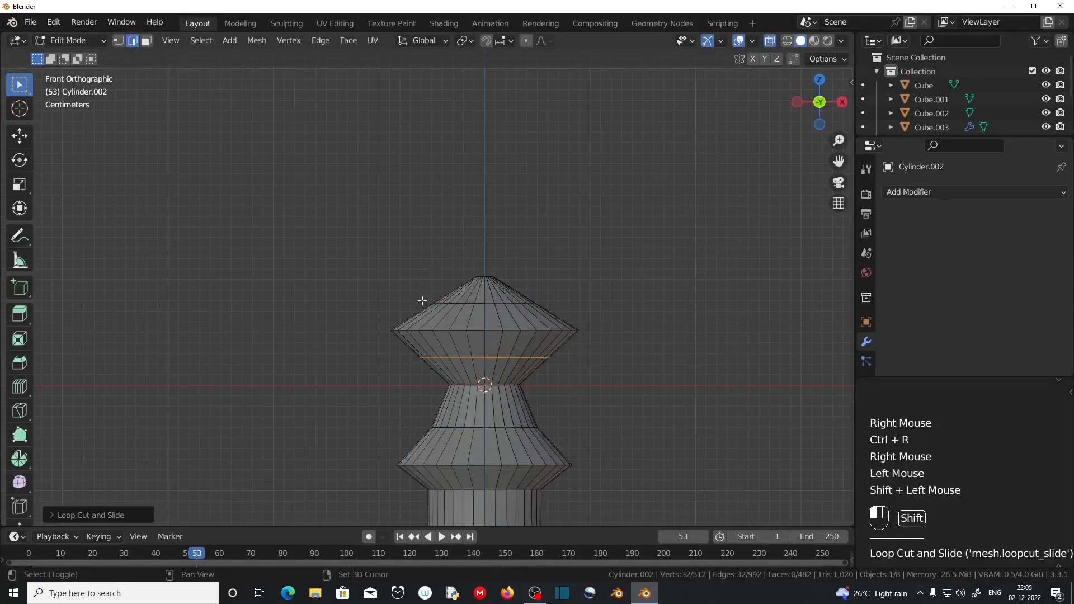
pyautogui.keyDown('shift'); pyautogui.click(415, 300); pyautogui.keyUp('shift')
pyautogui.keyDown('shift'); pyautogui.click(414, 300); pyautogui.keyUp('shift')
pyautogui.click(422, 298)
pyautogui.moveTo(422, 299); pyautogui.dragTo(445, 305)
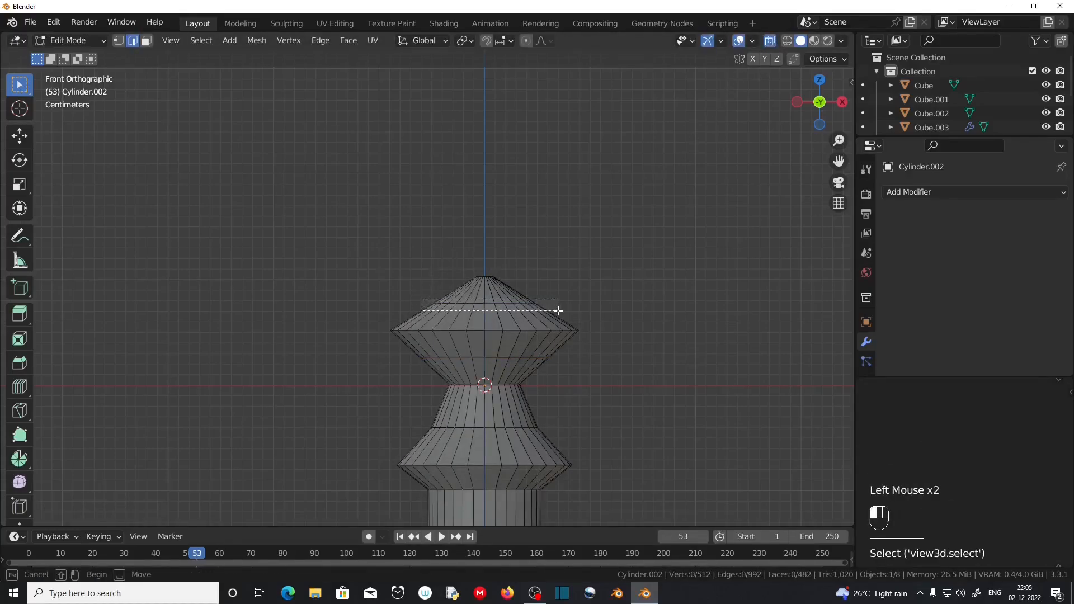
pyautogui.moveTo(558, 311); pyautogui.dragTo(559, 311)
pyautogui.keyDown('shift'); pyautogui.moveTo(408, 352); pyautogui.dragTo(567, 365); pyautogui.keyUp('shift')
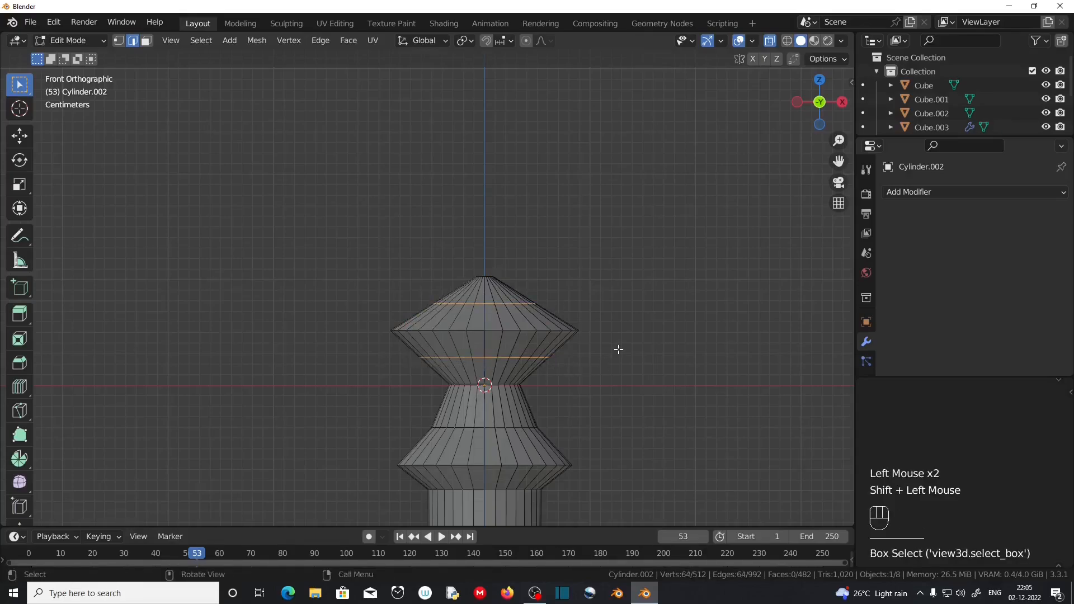
pyautogui.press('s')
pyautogui.hotkey('shift', 'z')
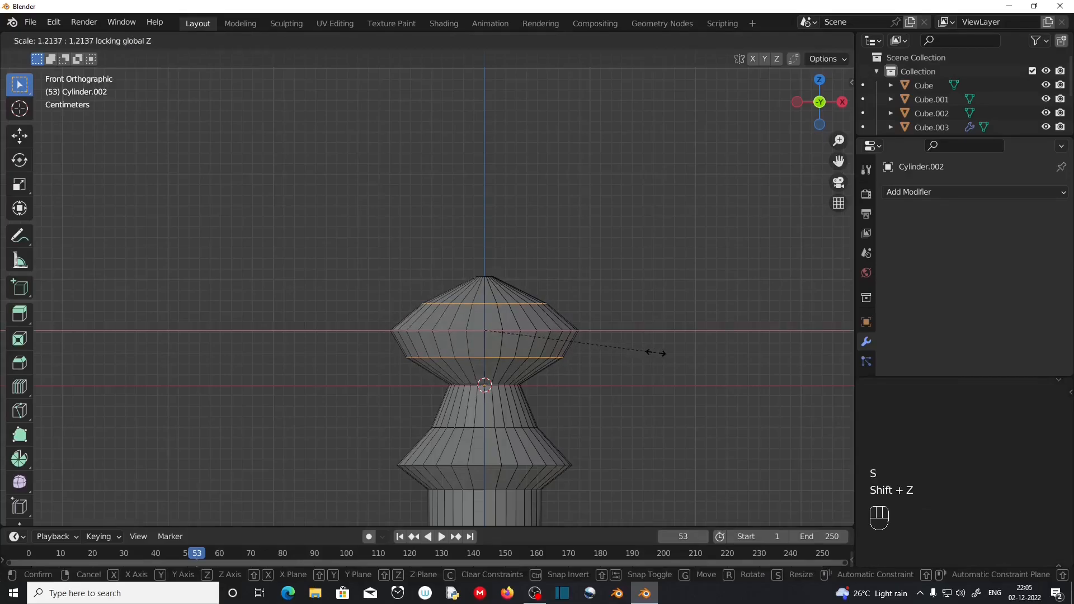
pyautogui.click(653, 352)
# Select only the head's upper loop and scale it outward to about 1.2
pyautogui.moveTo(402, 292); pyautogui.dragTo(579, 313)
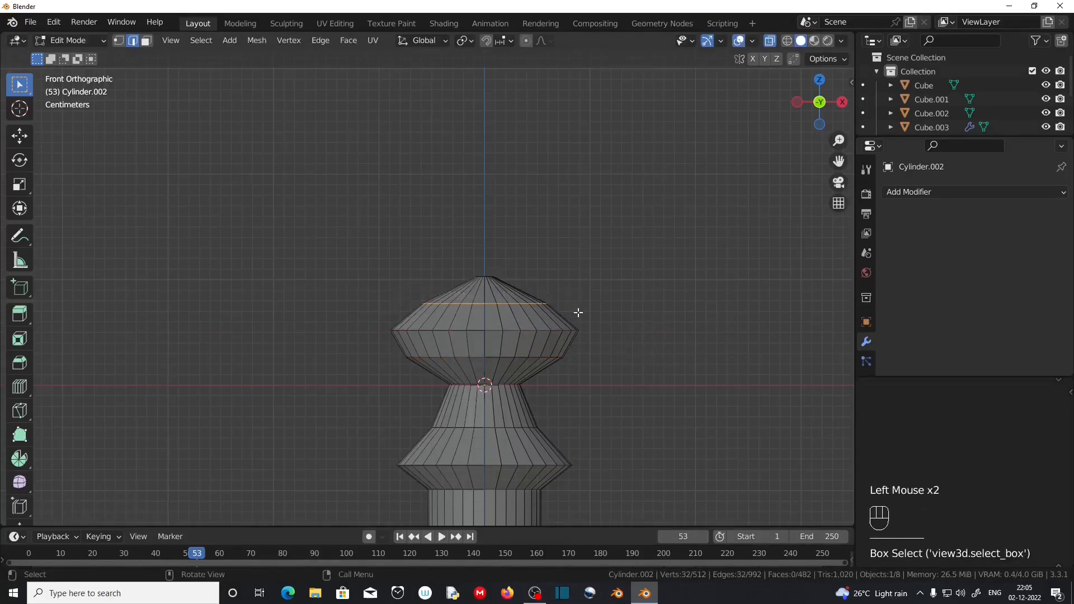
pyautogui.press('s')
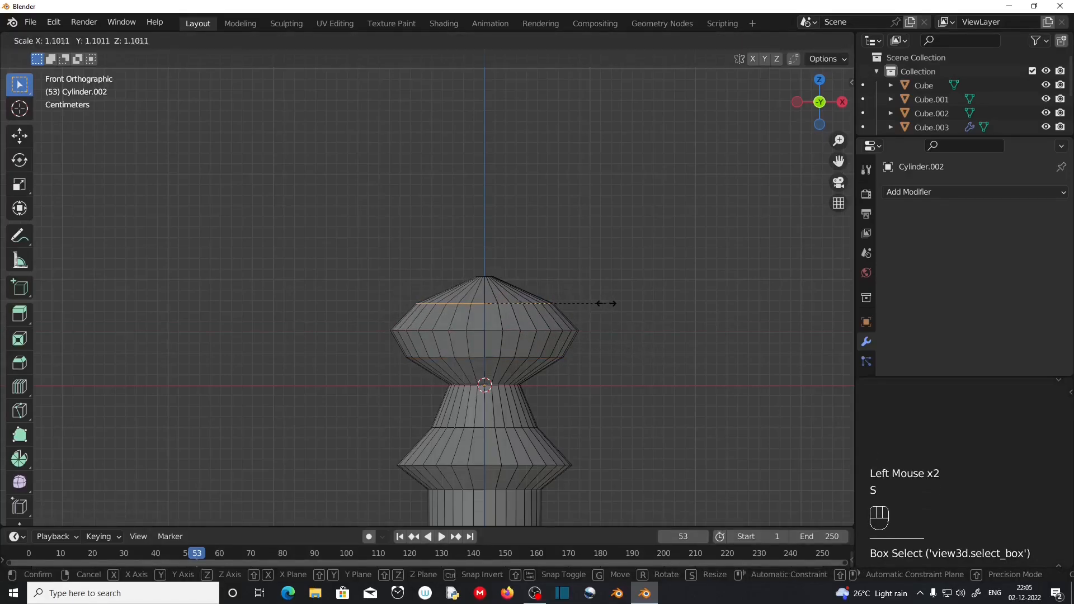
pyautogui.click(615, 303)
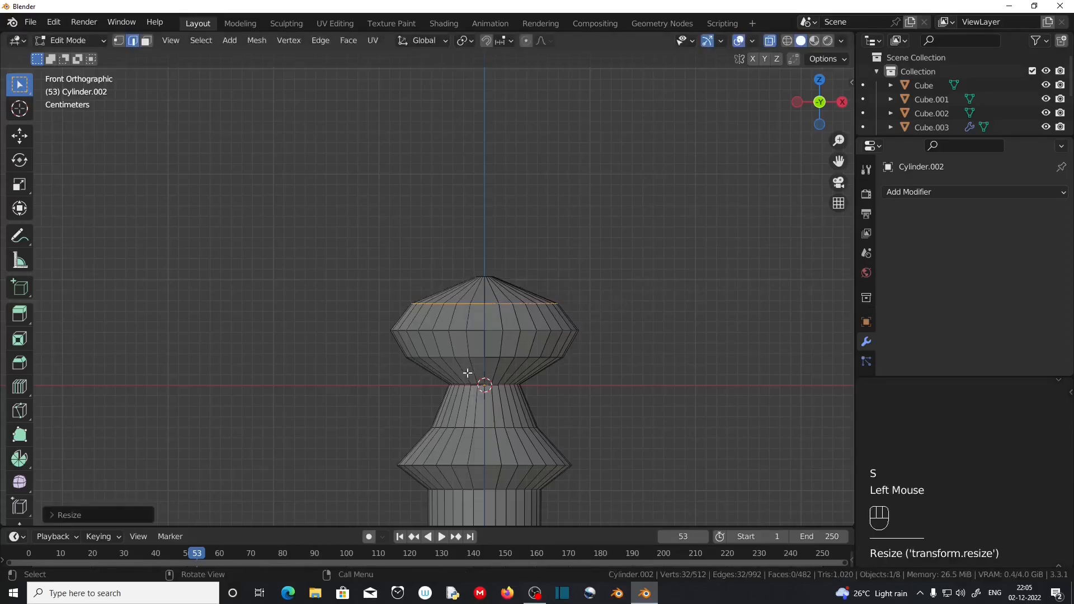
# Add a loop near the bottom of the head, just above the neck, and scale it to about half its width
pyautogui.hotkey('ctrl', 'r')
pyautogui.click(484, 371)
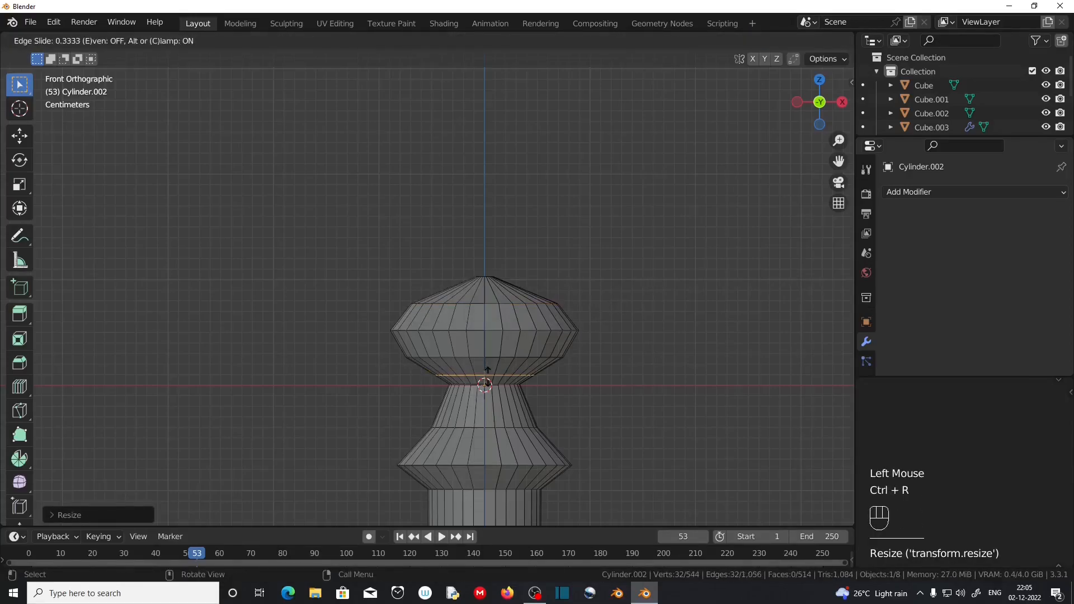
pyautogui.click(552, 381)
pyautogui.press('s')
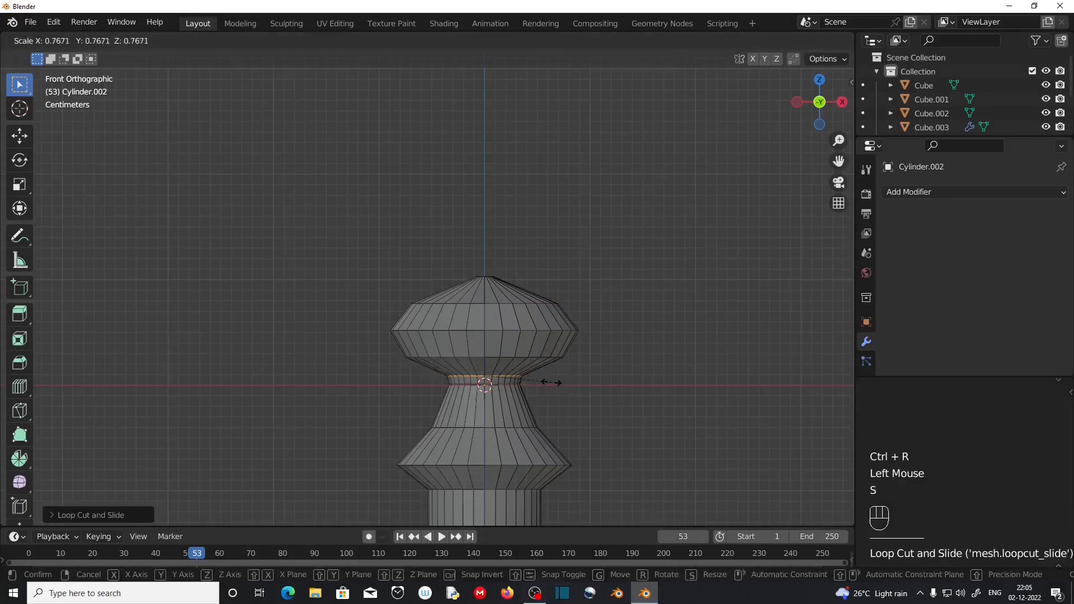
pyautogui.click(530, 380)
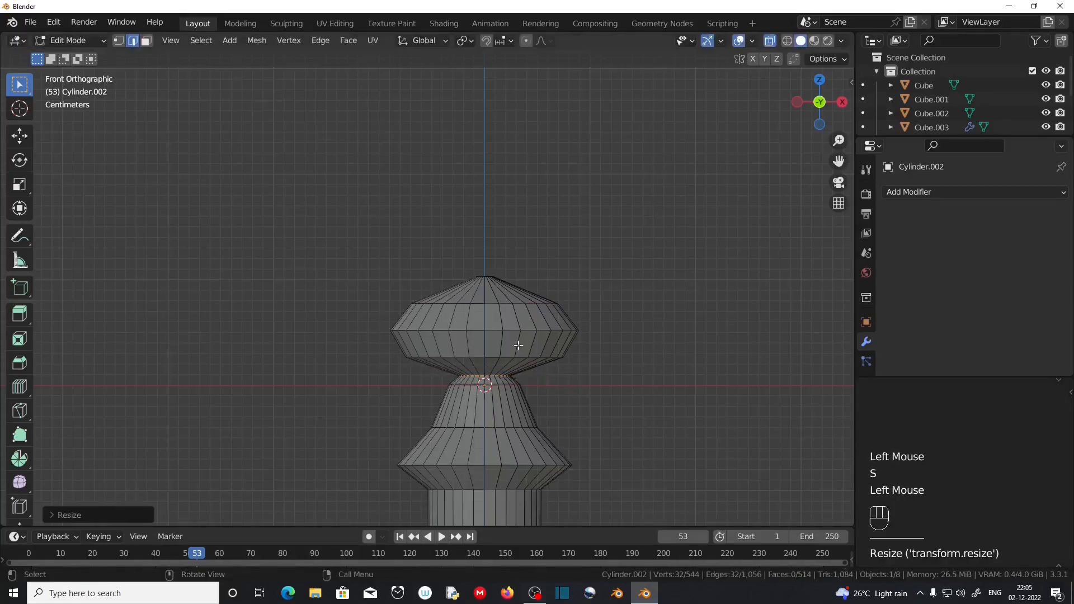
# Scale the head's lower, middle and upper loops inward to about 0.9 each to round the profile
pyautogui.keyDown('alt'); pyautogui.click(491, 356); pyautogui.keyUp('alt')
pyautogui.press('s')
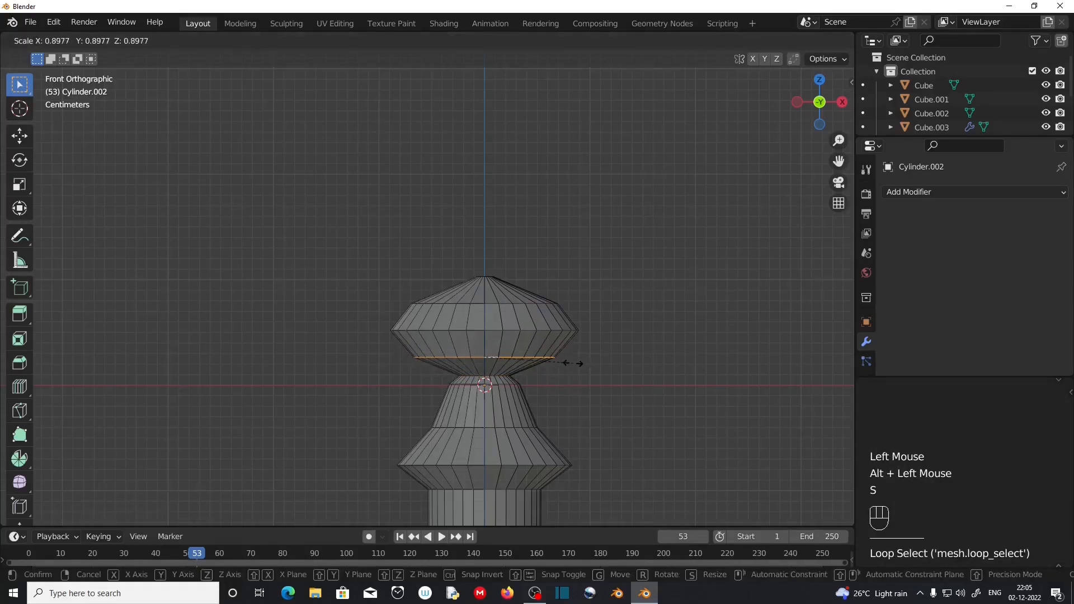
pyautogui.click(571, 363)
pyautogui.keyDown('alt'); pyautogui.click(496, 331); pyautogui.keyUp('alt')
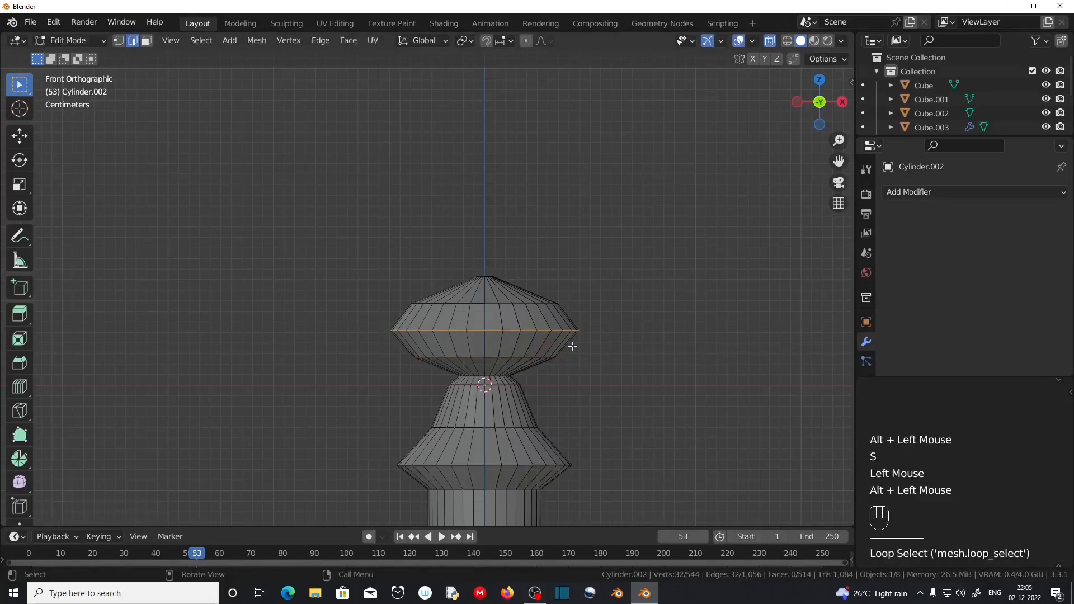
pyautogui.press('s')
pyautogui.click(562, 346)
pyautogui.keyDown('alt'); pyautogui.click(532, 308); pyautogui.keyUp('alt')
pyautogui.press('s')
pyautogui.click(578, 317)
# Add a loop between the head's tip and upper loop, scale it outward to round the top, and turn off X-ray
pyautogui.hotkey('ctrl', 'r')
pyautogui.click(496, 287)
pyautogui.press('s')
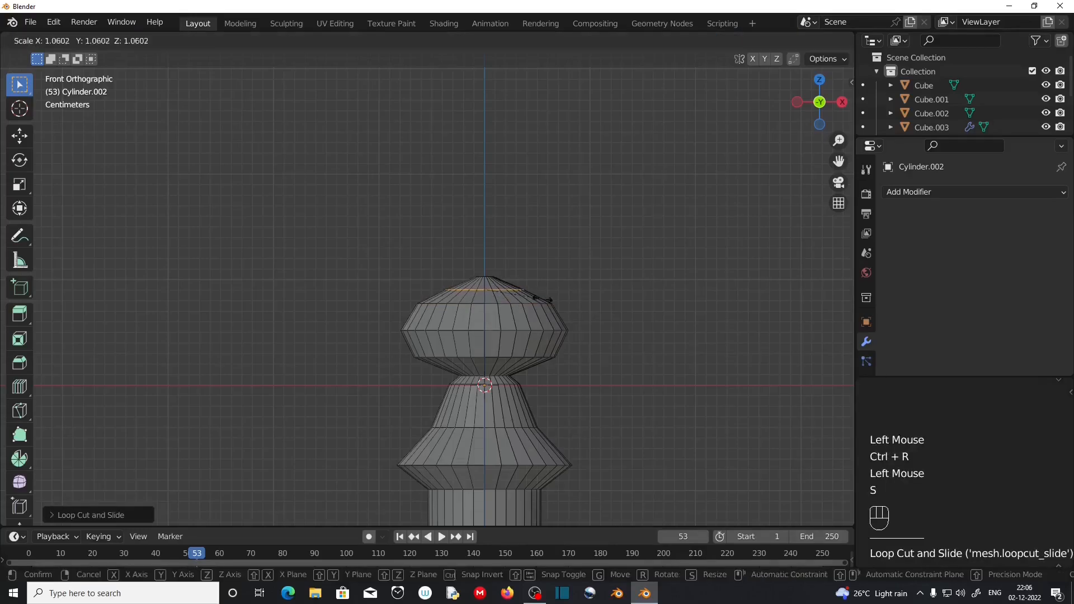
pyautogui.click(624, 302)
pyautogui.click(772, 41)
# Grow the selection from the head's tip face down to the upper shaft and lower it about 0.33 m along Z
pyautogui.scroll(-2, 496, 342)
pyautogui.moveTo(497, 343); pyautogui.dragTo(462, 343, button='middle')
pyautogui.scroll(-2, 439, 414)
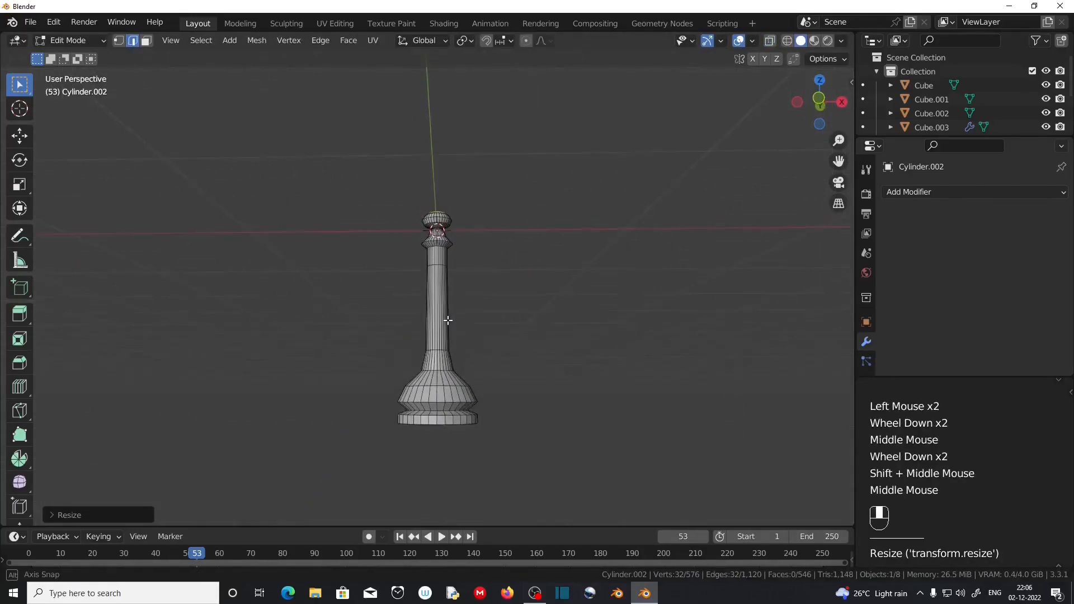
pyautogui.scroll(2, 500, 300)
pyautogui.moveTo(500, 300); pyautogui.dragTo(481, 211, button='middle')
pyautogui.moveTo(477, 170); pyautogui.dragTo(444, 111, button='middle')
pyautogui.click(146, 40)
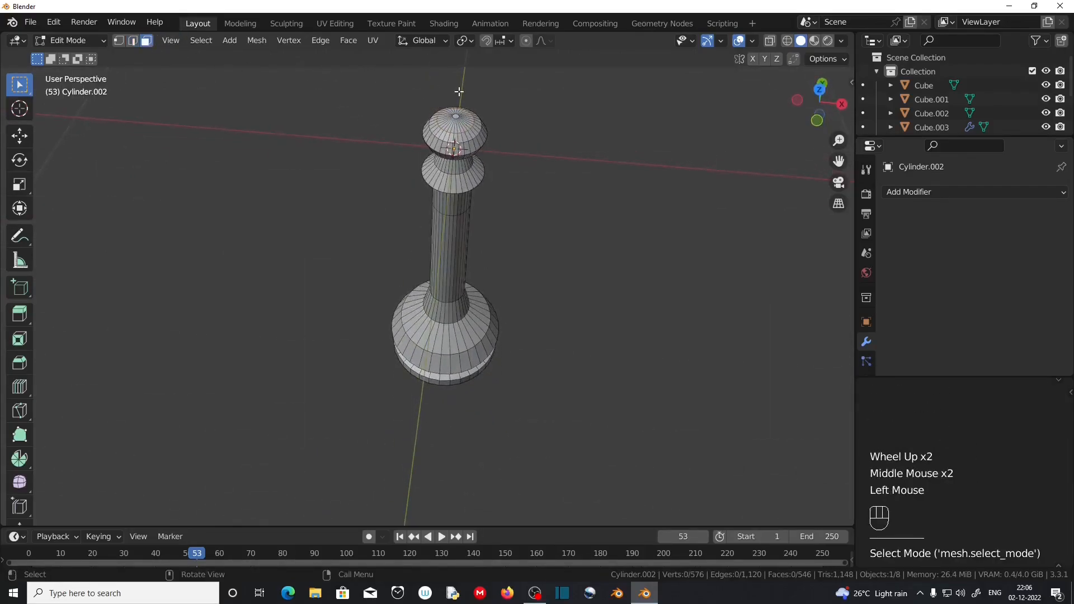
pyautogui.click(459, 115)
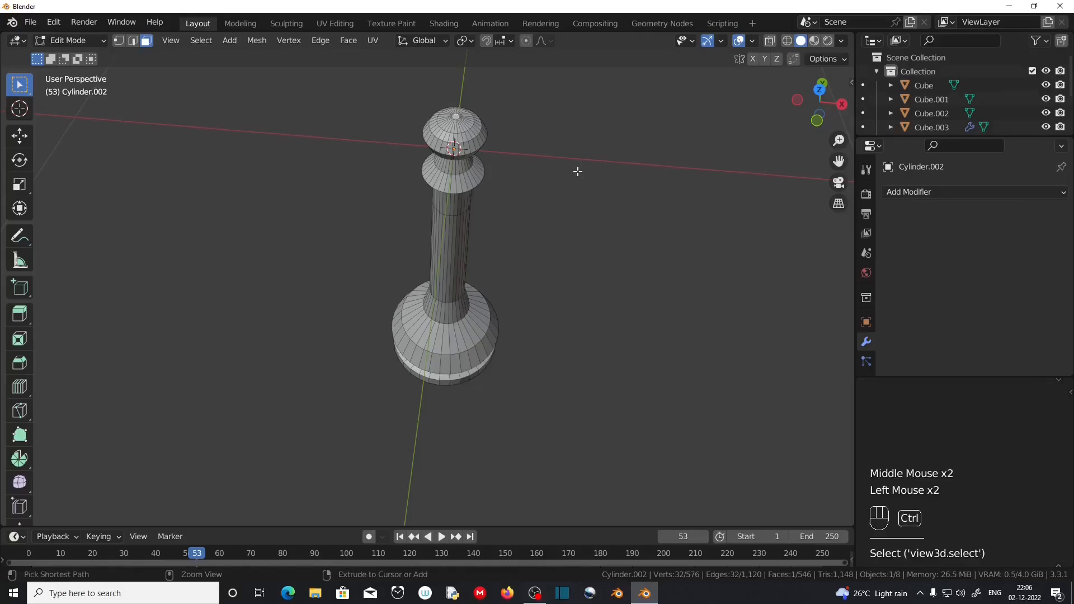
pyautogui.press('ctrl+KP_Add')
pyautogui.press('ctrl+KP_Add')
pyautogui.press('ctrl+KP_Add')
pyautogui.press('ctrl+KP_Add')
pyautogui.press('ctrl+KP_Add')
pyautogui.press('ctrl+KP_Add')
pyautogui.press('ctrl+KP_Add')
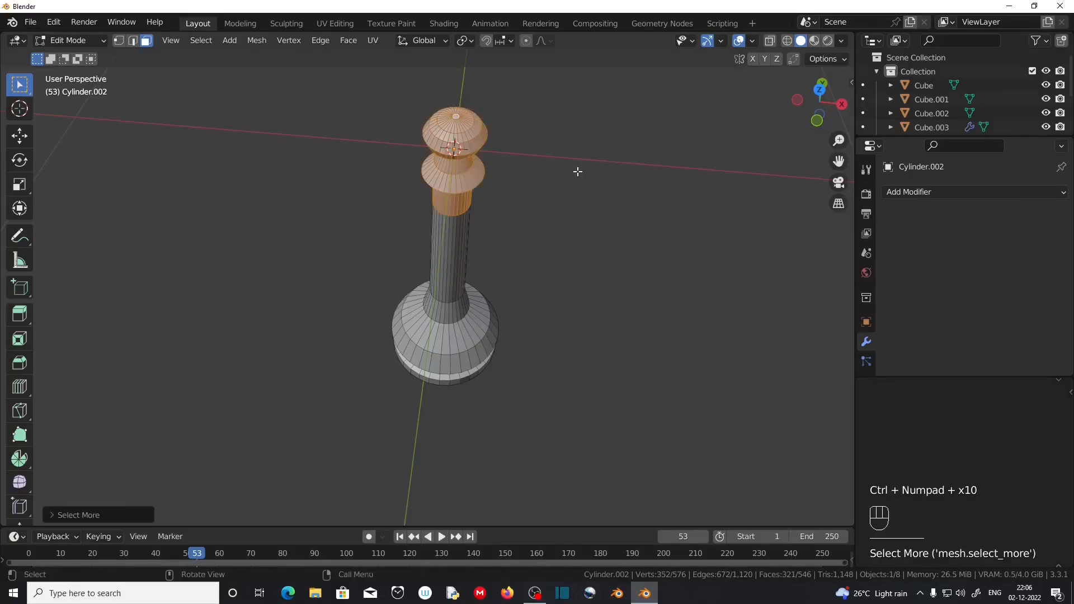
pyautogui.press('KP_1')
pyautogui.press('g')
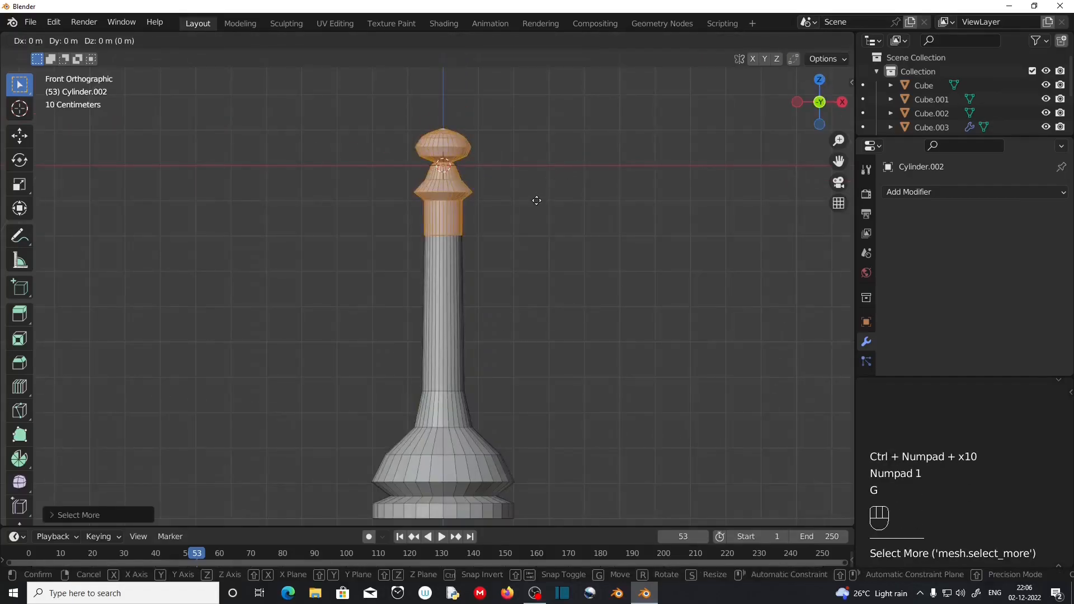
pyautogui.press('z')
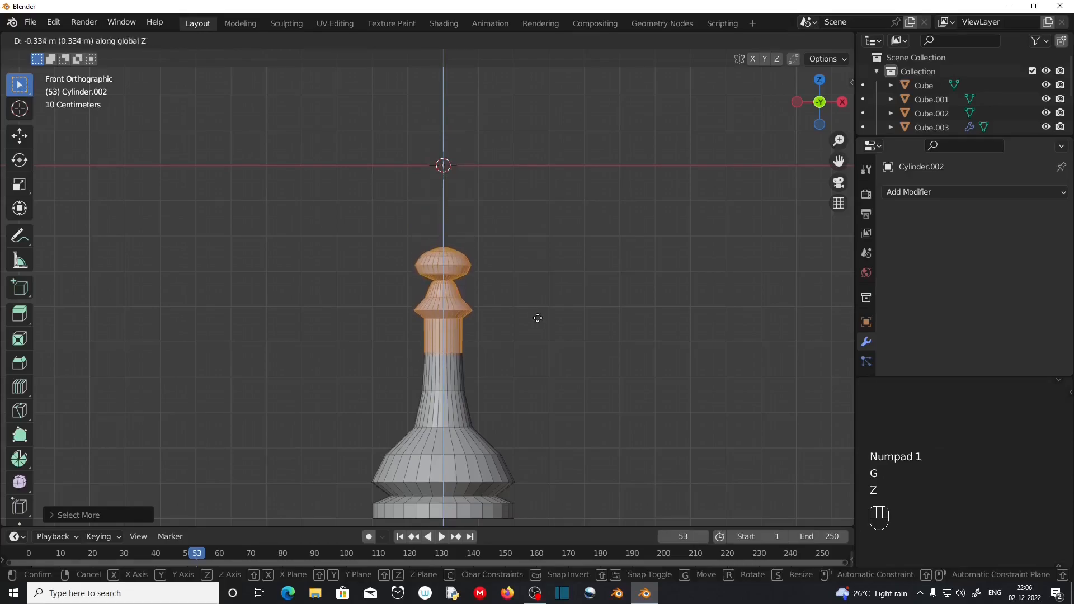
pyautogui.click(538, 317)
pyautogui.scroll(-2, 538, 317)
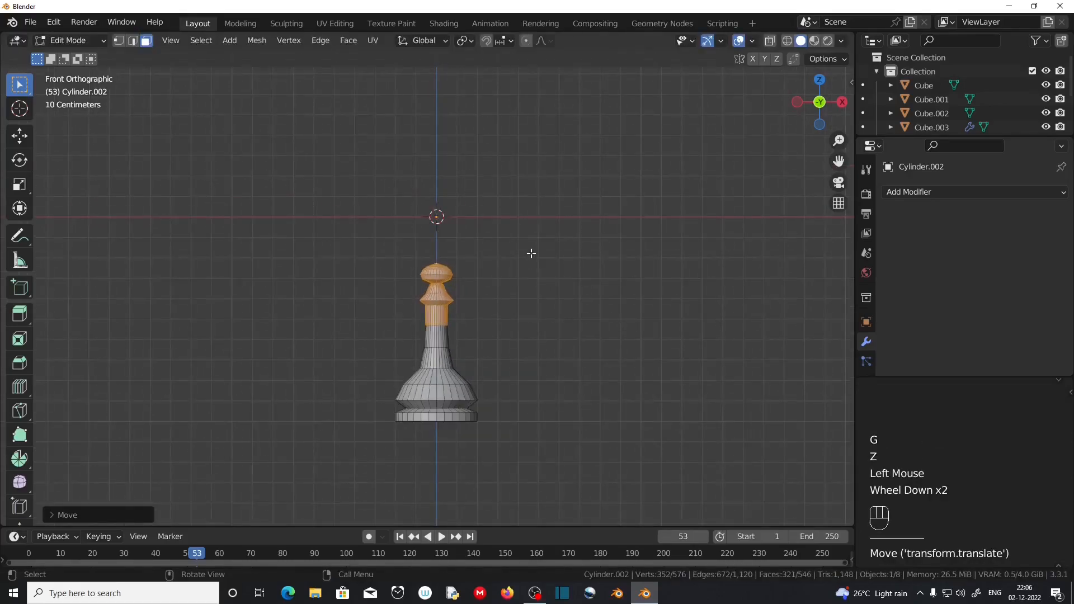
# Grow the selection from the bottom face over the whole flared base and scale it to about 0.7 in X and Y only
pyautogui.moveTo(525, 240); pyautogui.dragTo(525, 302, button='middle')
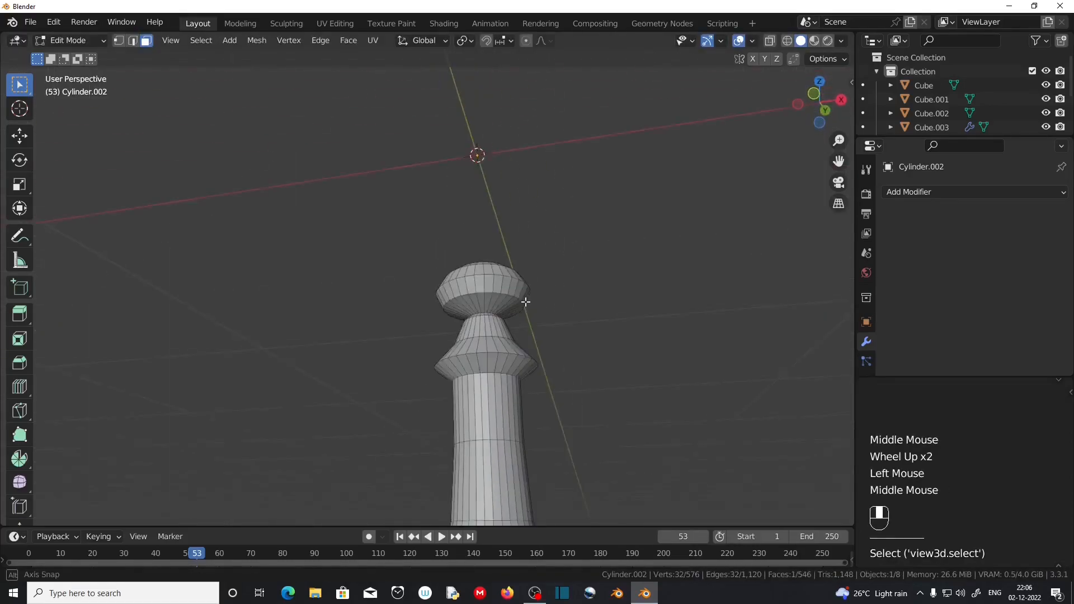
pyautogui.scroll(-2, 522, 404)
pyautogui.moveTo(486, 475); pyautogui.dragTo(476, 393, button='middle')
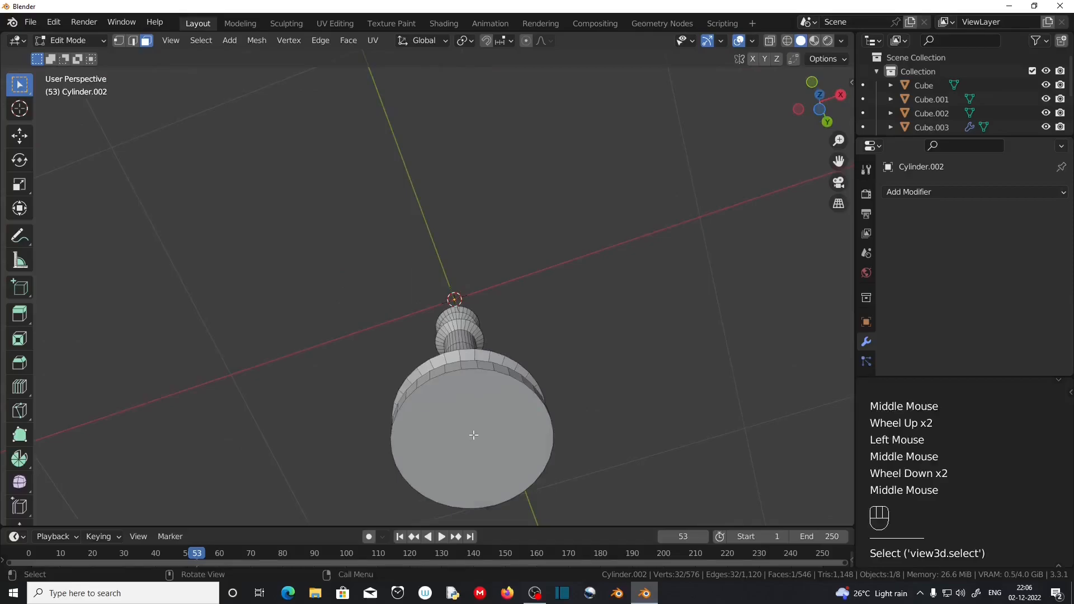
pyautogui.click(476, 434)
pyautogui.press('ctrl+KP_Add')
pyautogui.press('ctrl+KP_Add')
pyautogui.press('ctrl+KP_Add')
pyautogui.press('ctrl+KP_Add')
pyautogui.press('ctrl+KP_Add')
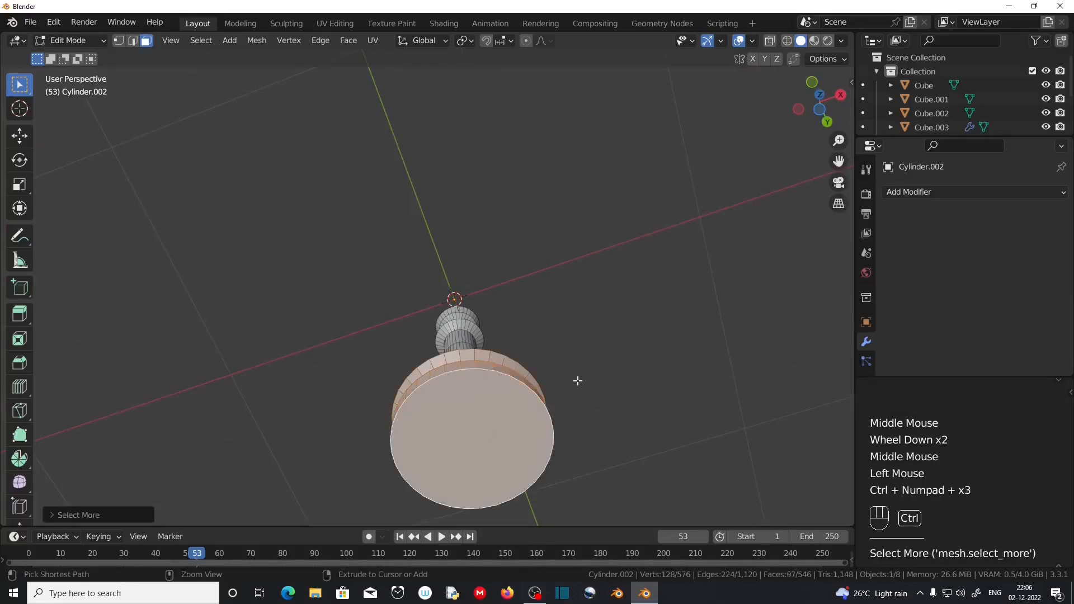
pyautogui.moveTo(579, 381); pyautogui.dragTo(607, 401, button='middle')
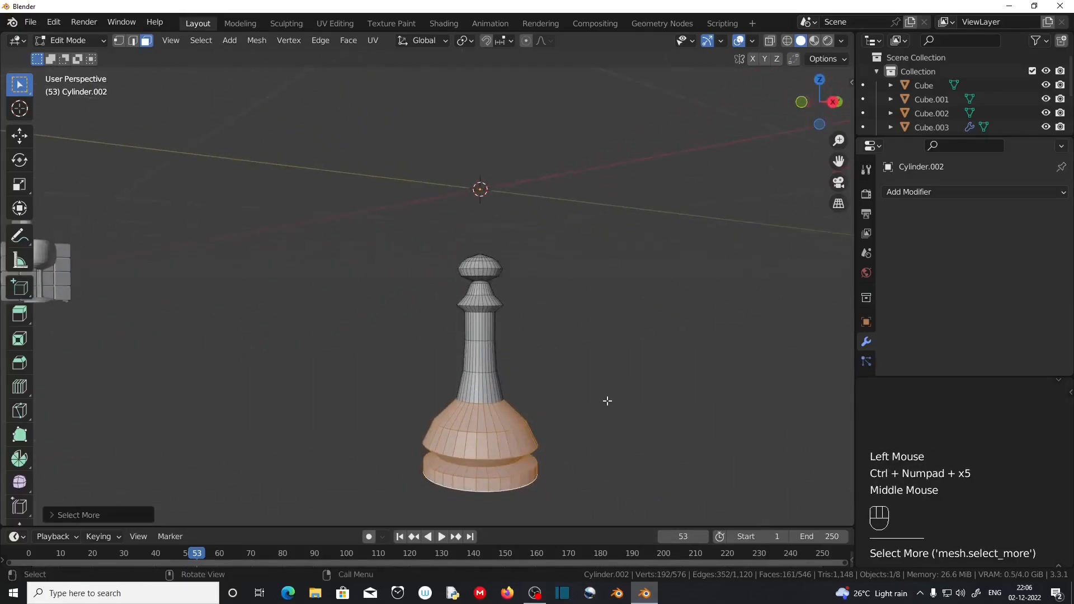
pyautogui.press('s')
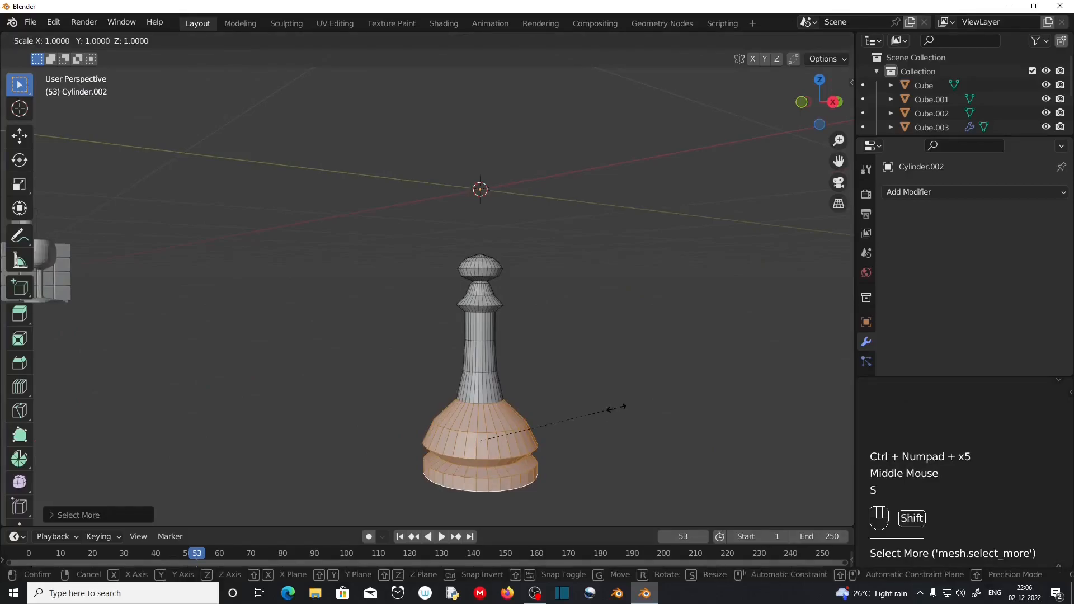
pyautogui.hotkey('shift', 'z')
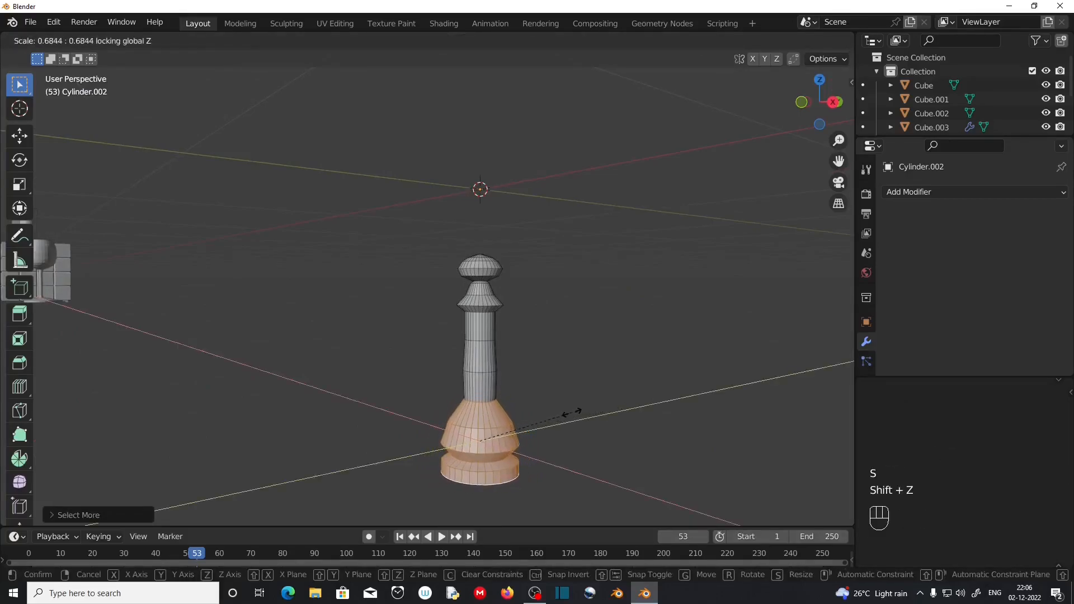
pyautogui.click(558, 415)
pyautogui.scroll(2, 557, 416)
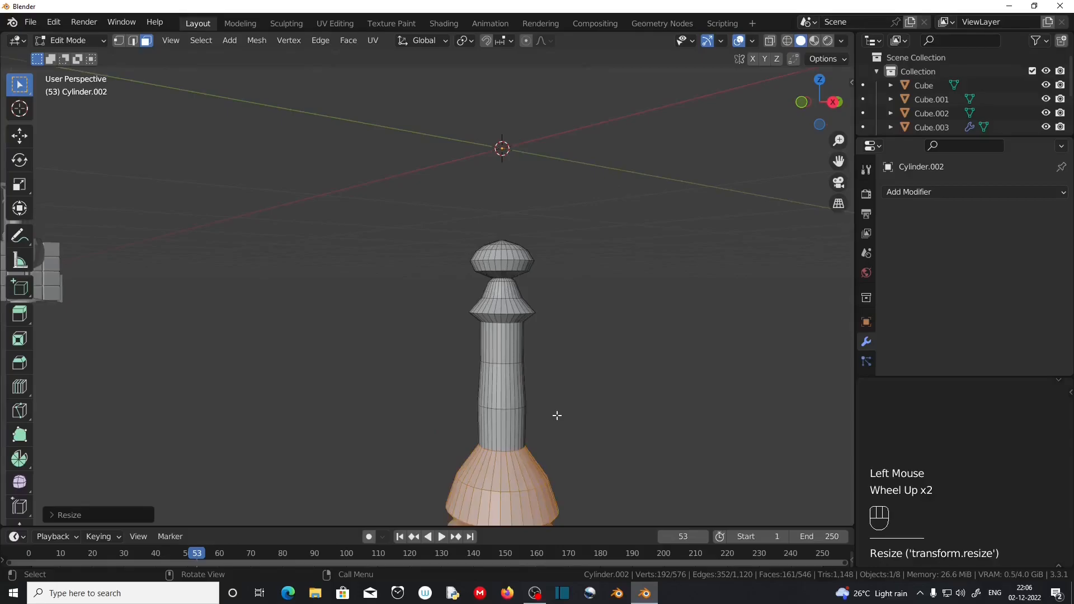
# Return to Object Mode and move the turned piece along X to stand near the other finished objects
pyautogui.press('Tab')
pyautogui.scroll(-2, 547, 415)
pyautogui.moveTo(582, 387); pyautogui.dragTo(405, 429, button='middle')
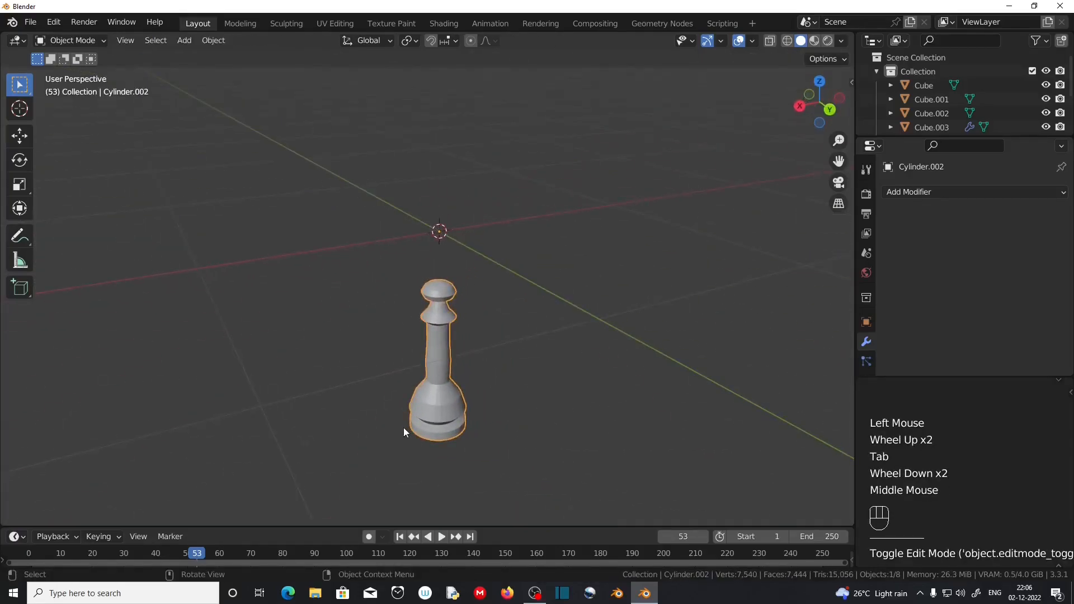
pyautogui.scroll(-2, 484, 388)
pyautogui.keyDown('shift'); pyautogui.moveTo(484, 388); pyautogui.dragTo(400, 413, button='middle'); pyautogui.keyUp('shift')
pyautogui.scroll(-2, 541, 398)
pyautogui.moveTo(542, 402)
pyautogui.mouseDown(button='middle')
pyautogui.moveTo(223, 389)
pyautogui.moveTo(389, 419)
pyautogui.moveTo(551, 404)
pyautogui.mouseUp(button='middle')
pyautogui.press('g')
pyautogui.press('z')
pyautogui.press('x')
pyautogui.click(53, 190)
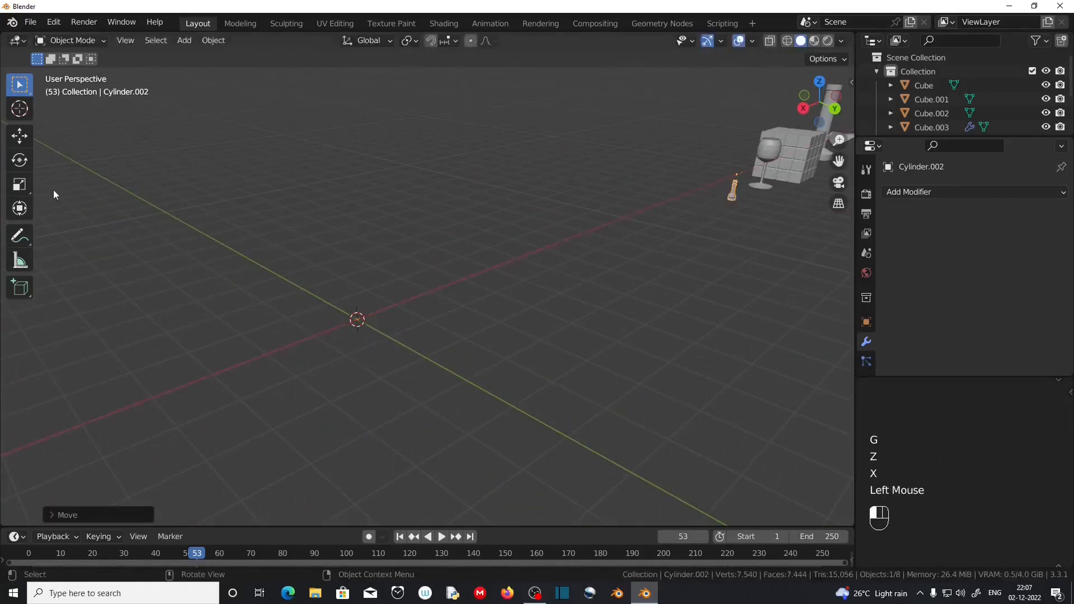
# Add a cylinder at the world origin and give it a Subdivision Surface modifier
pyautogui.keyDown('shift'); pyautogui.moveTo(274, 381); pyautogui.dragTo(479, 375, button='middle'); pyautogui.keyUp('shift')
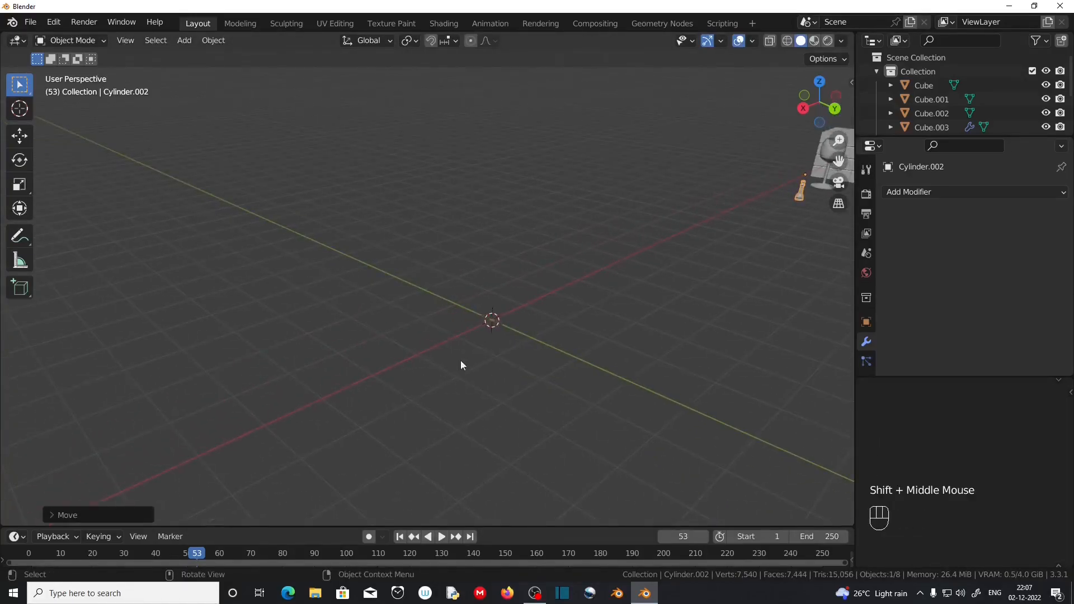
pyautogui.hotkey('shift', 'a')
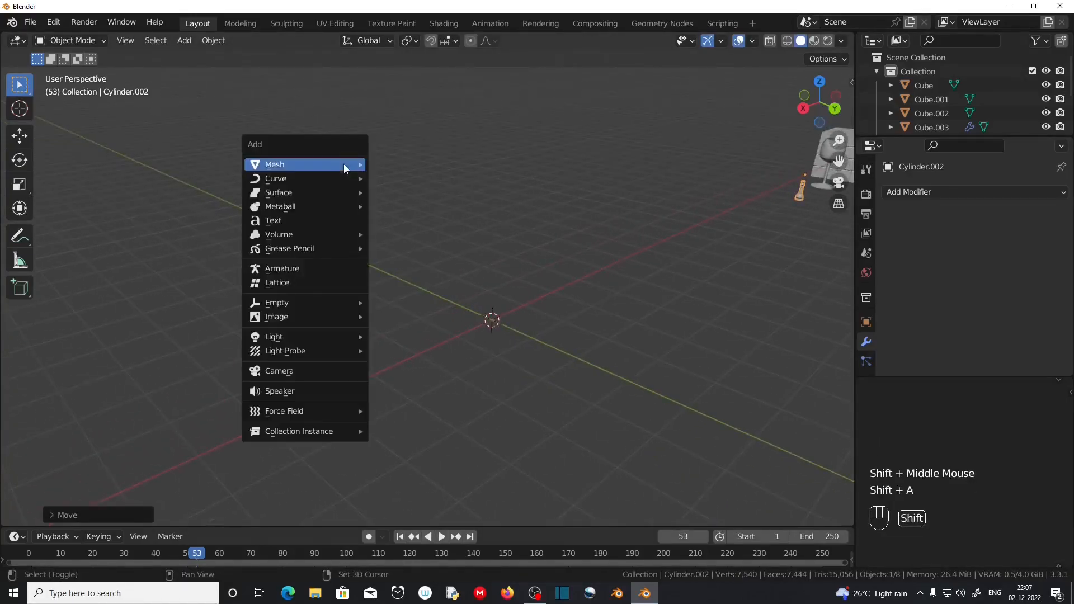
pyautogui.moveTo(344, 164)
pyautogui.click(427, 234)
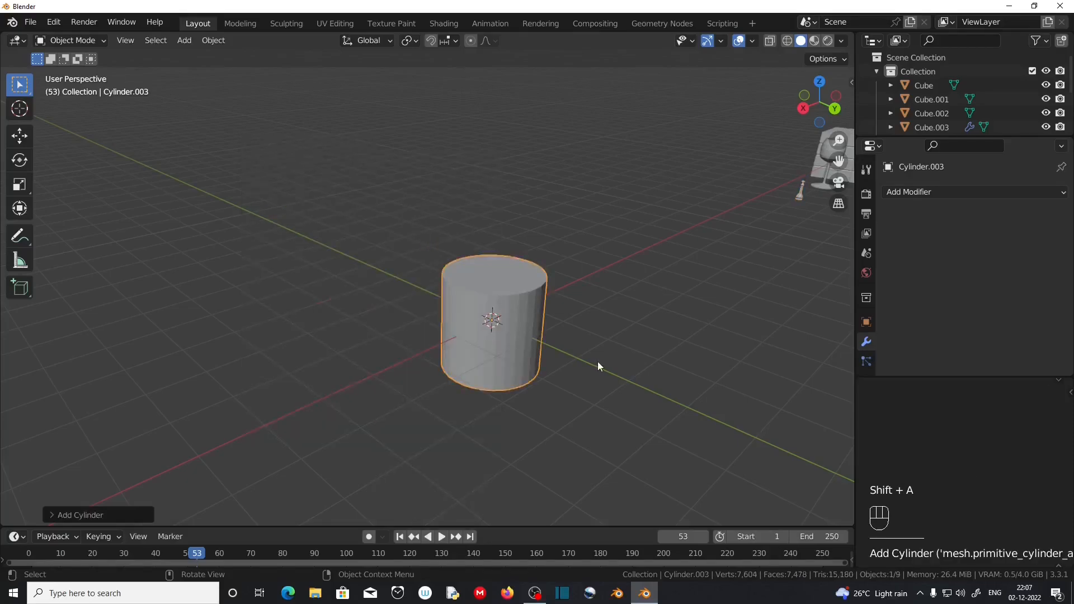
pyautogui.click(923, 192)
pyautogui.click(806, 442)
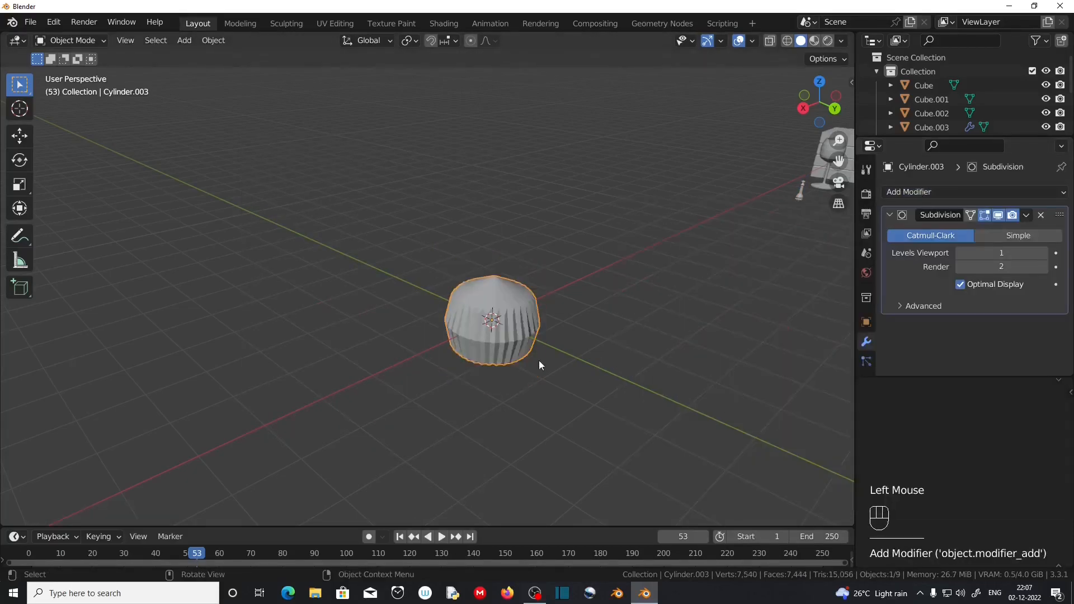
# In Edit Mode, select the cylinder's bottom face and scale it to about 0.6 to taper the body downward
pyautogui.scroll(2, 541, 364)
pyautogui.press('Tab')
pyautogui.moveTo(670, 347); pyautogui.dragTo(150, 62, button='middle')
pyautogui.click(530, 329)
pyautogui.moveTo(531, 329); pyautogui.dragTo(507, 317, button='middle')
pyautogui.press('KP_1')
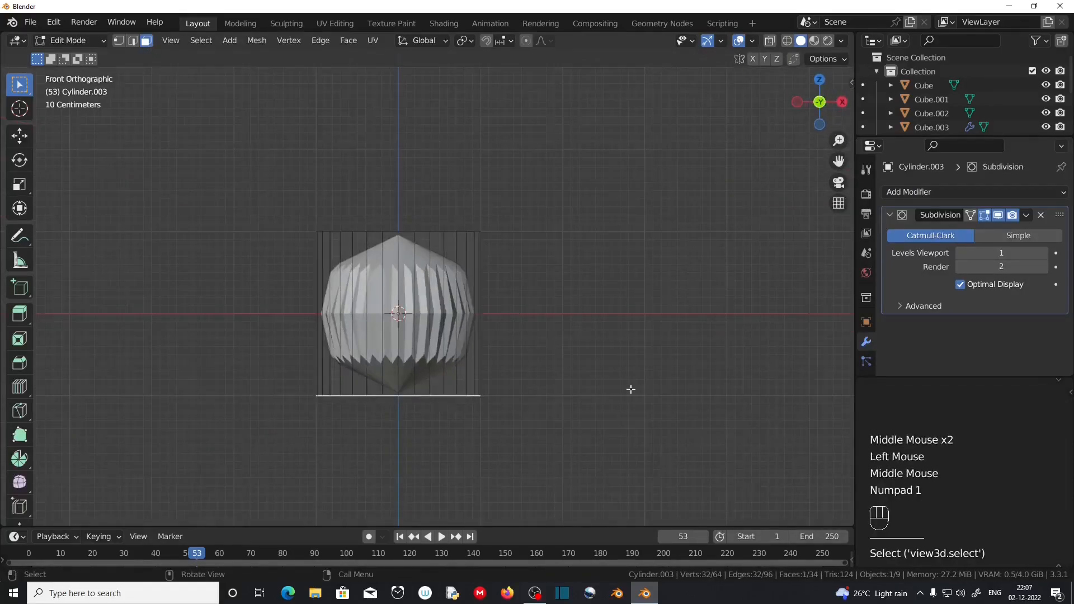
pyautogui.press('s')
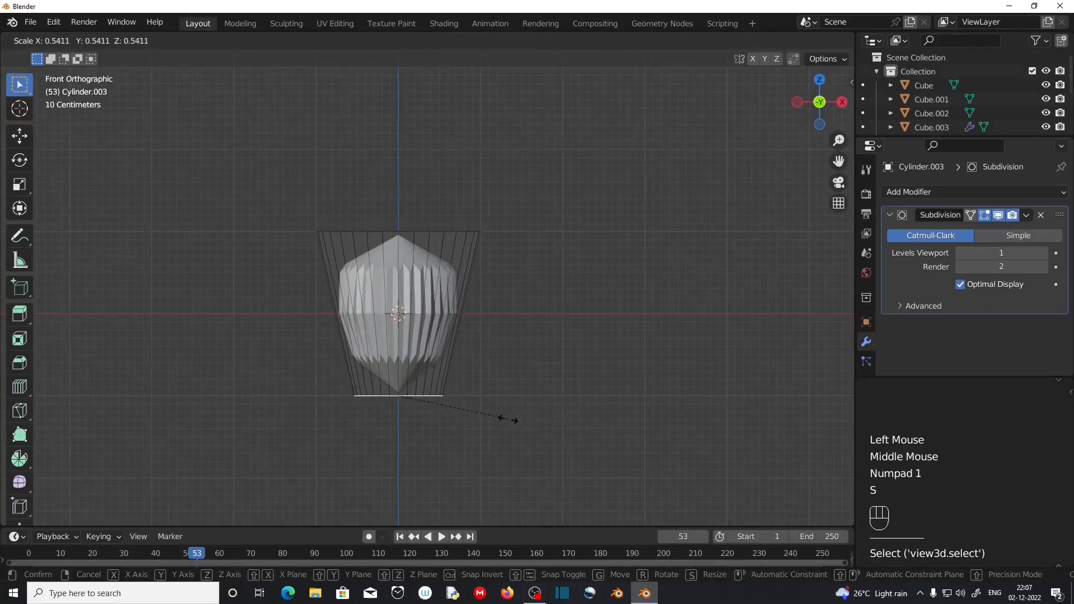
pyautogui.click(497, 401)
# Add one edge loop close to the bottom edge and another a short way below the top edge
pyautogui.scroll(2, 482, 381)
pyautogui.hotkey('ctrl', 'r')
pyautogui.click(465, 358)
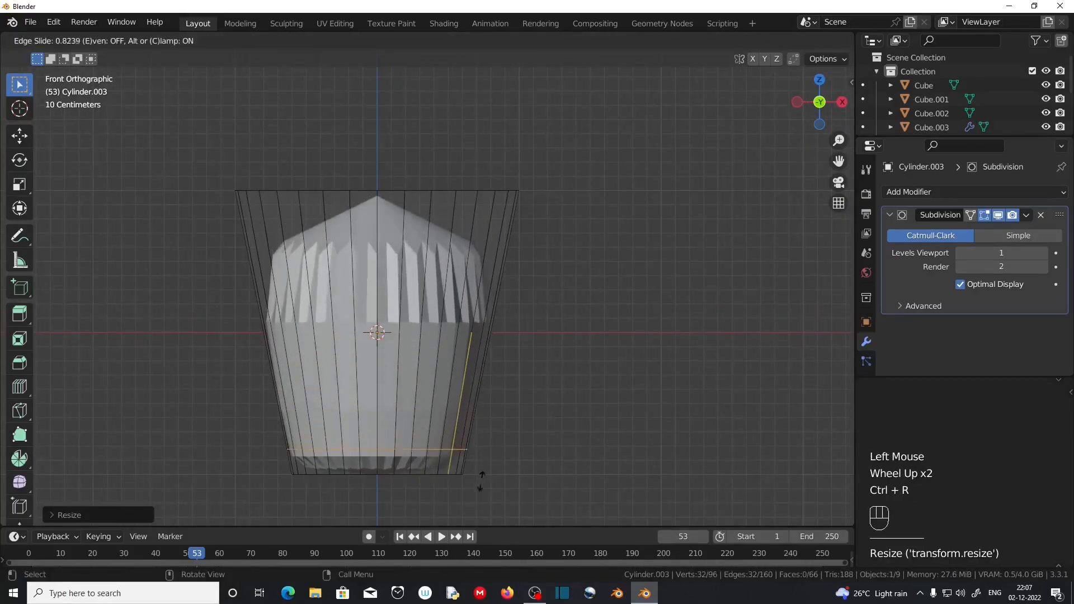
pyautogui.click(481, 500)
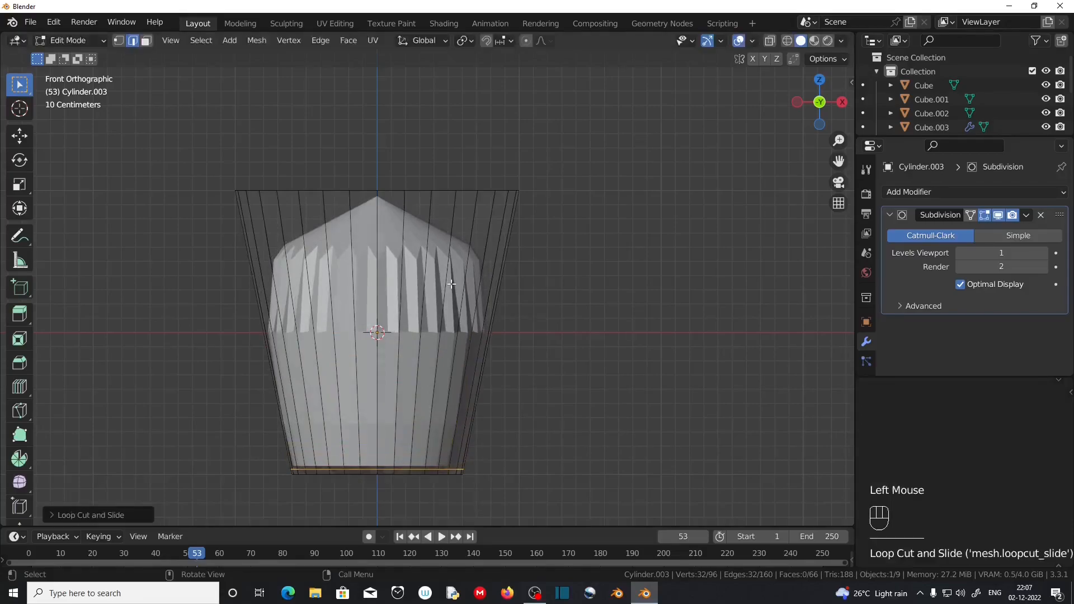
pyautogui.click(451, 281)
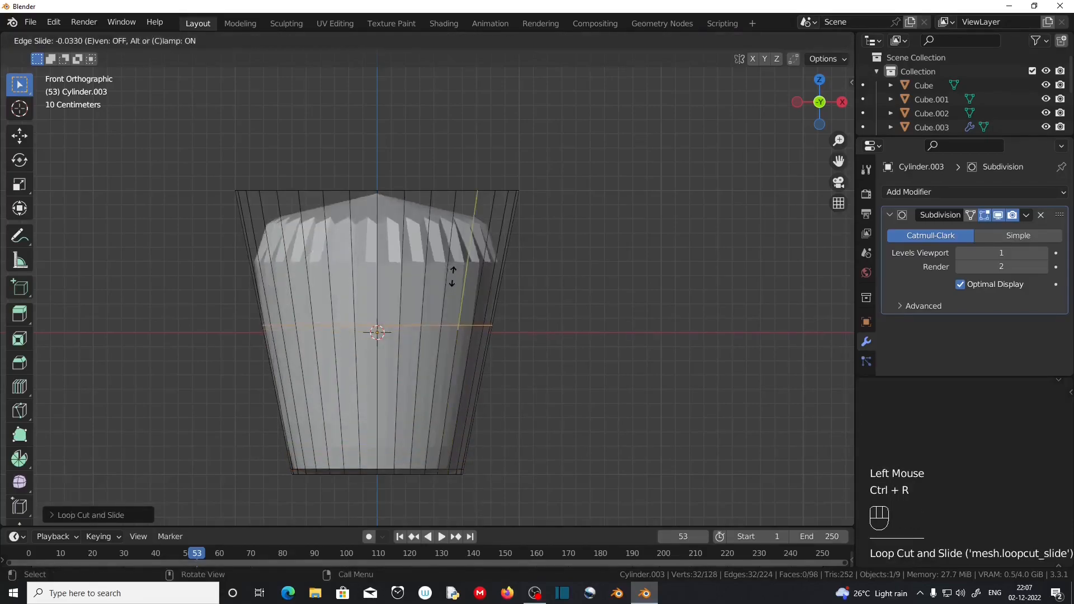
pyautogui.click(462, 171)
# Add an edge loop tight under the top edge and another just beneath the existing upper loop to define a rim band
pyautogui.scroll(1, 462, 171)
pyautogui.hotkey('ctrl', 'r')
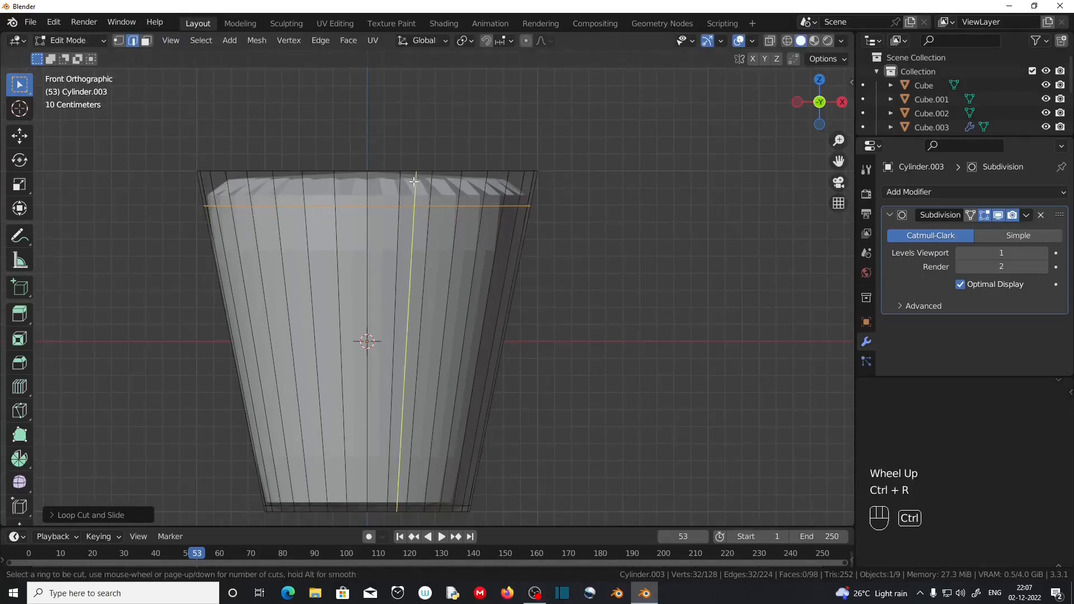
pyautogui.click(439, 184)
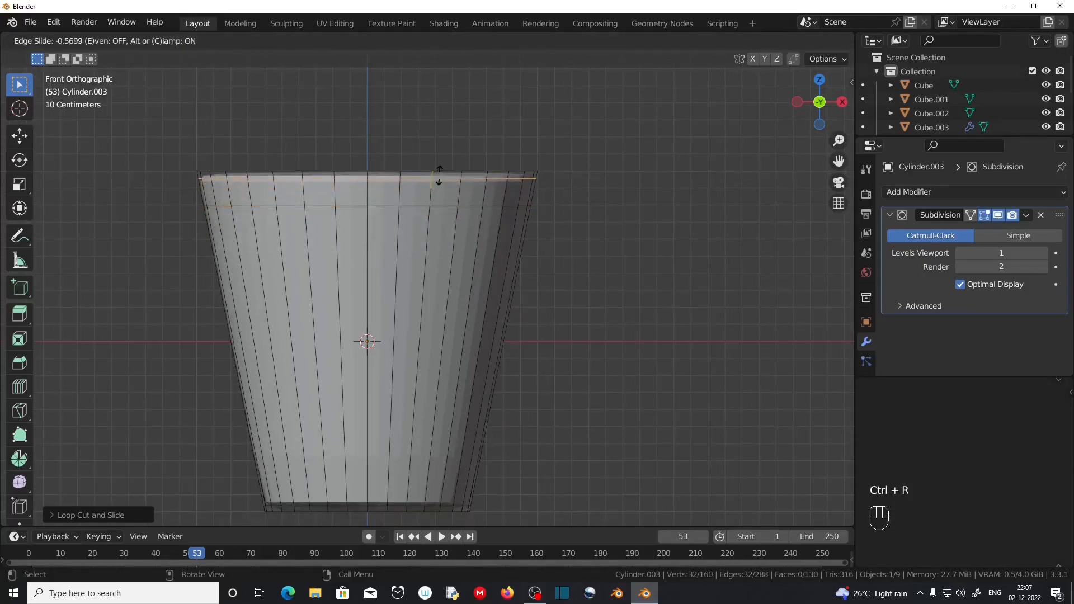
pyautogui.click(438, 173)
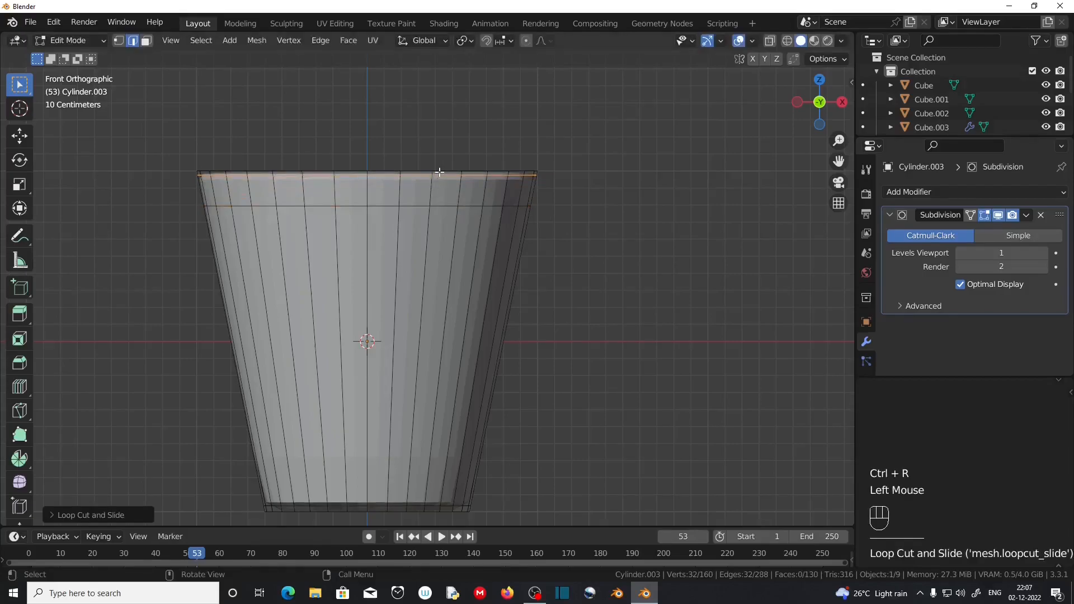
pyautogui.hotkey('ctrl', 'r')
pyautogui.click(458, 265)
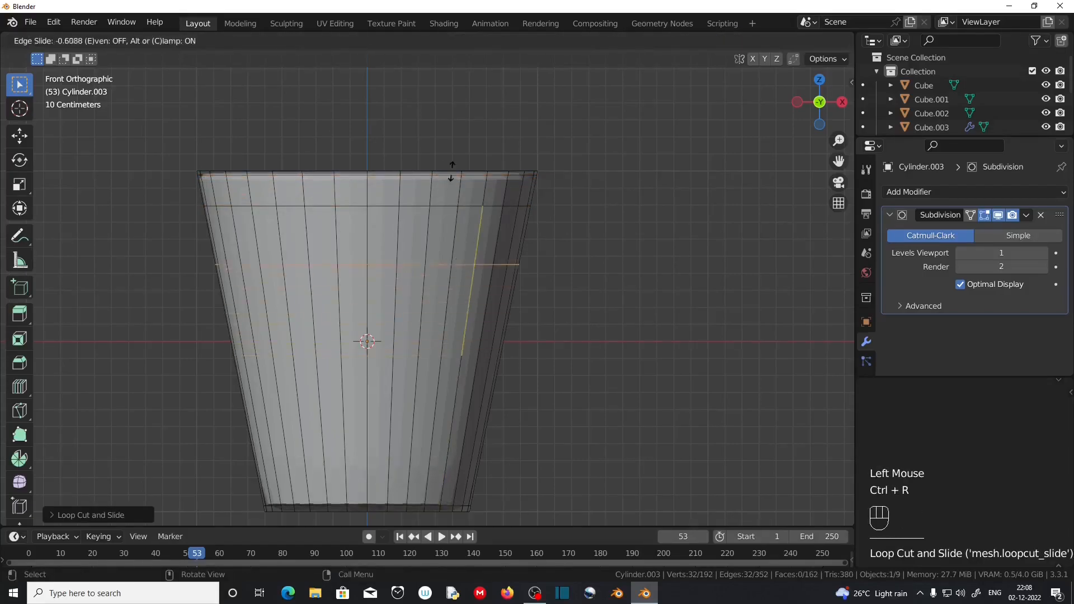
pyautogui.click(451, 119)
# Select the ring of faces in the rim band and scale it outward to about 1.12
pyautogui.click(146, 40)
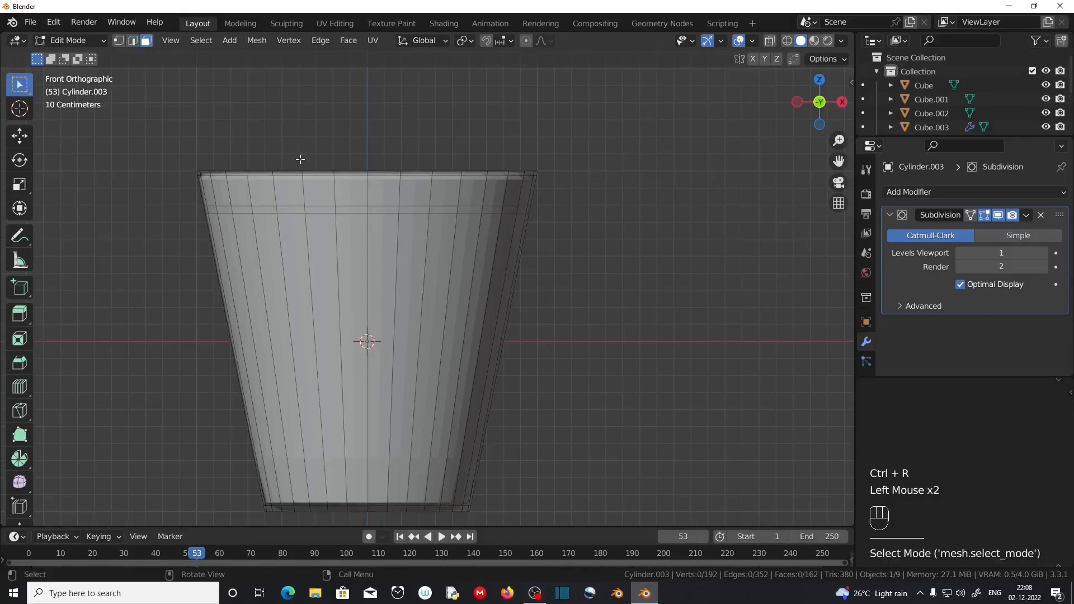
pyautogui.keyDown('alt'); pyautogui.click(504, 194); pyautogui.keyUp('alt')
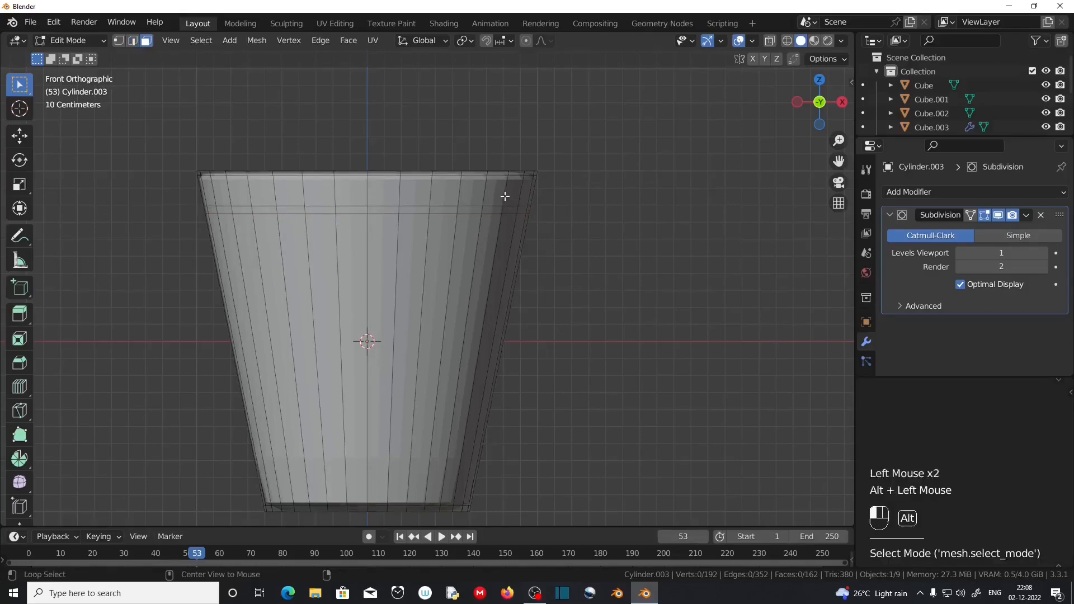
pyautogui.press('s')
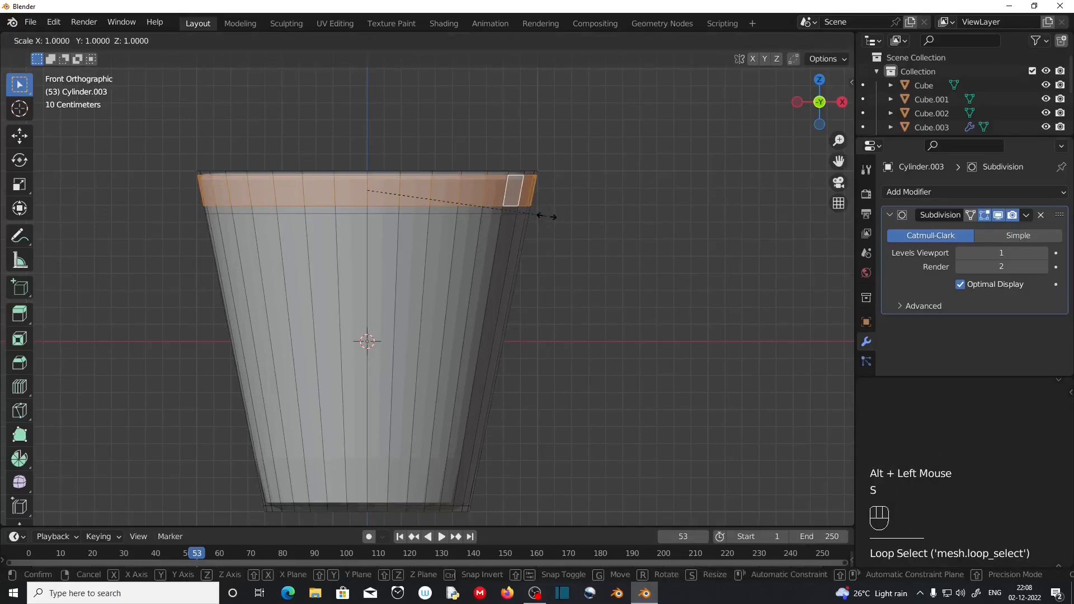
pyautogui.hotkey('ctrl', 'z')
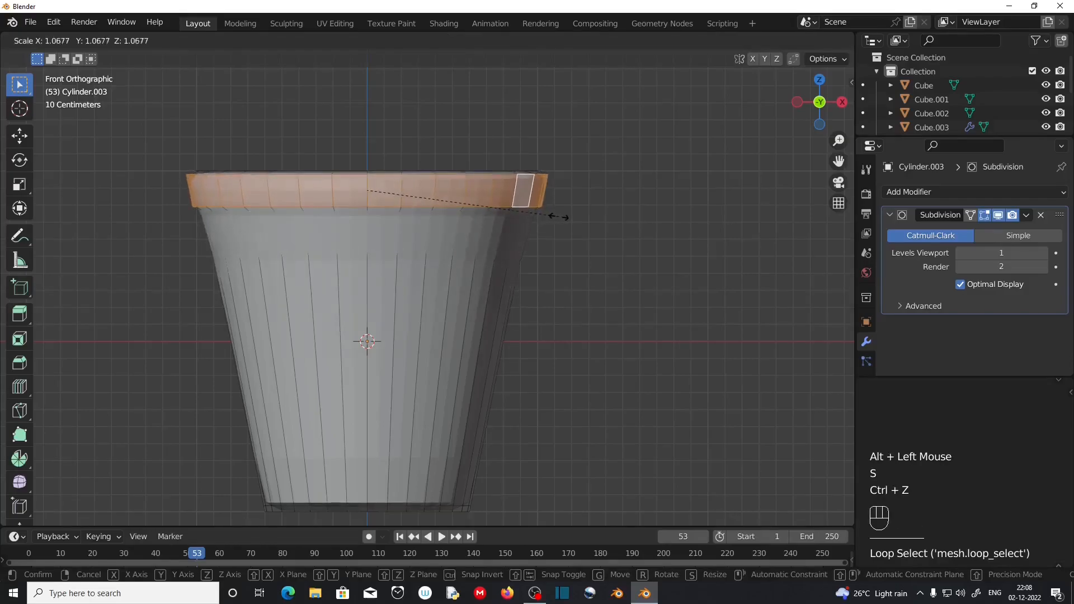
pyautogui.click(567, 217)
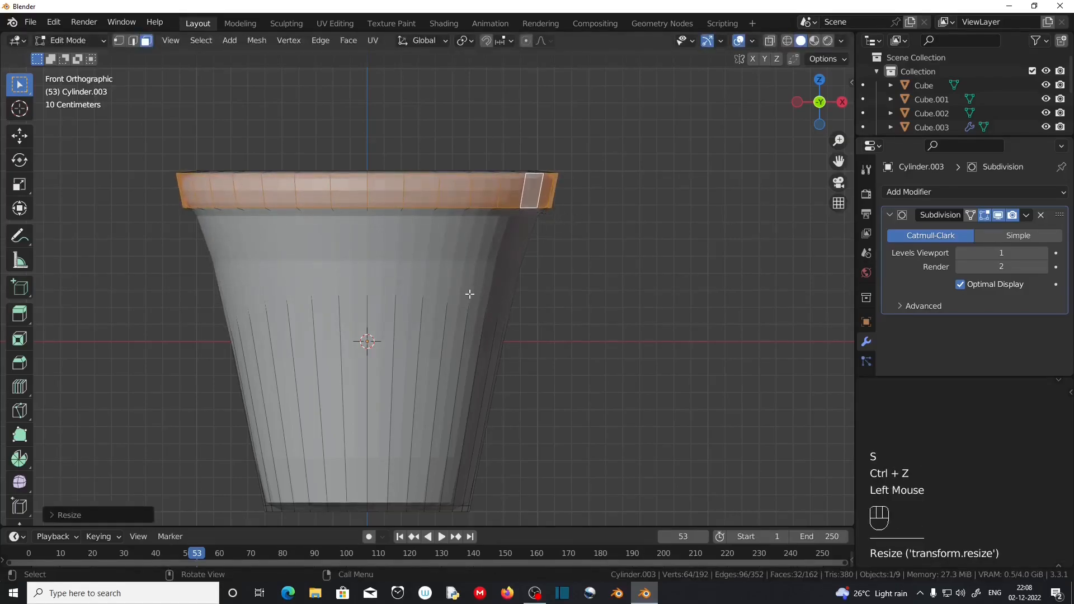
# Add an edge loop on the body just beneath the rim and another close to the rim band's upper edge
pyautogui.hotkey('ctrl', 'r')
pyautogui.click(451, 338)
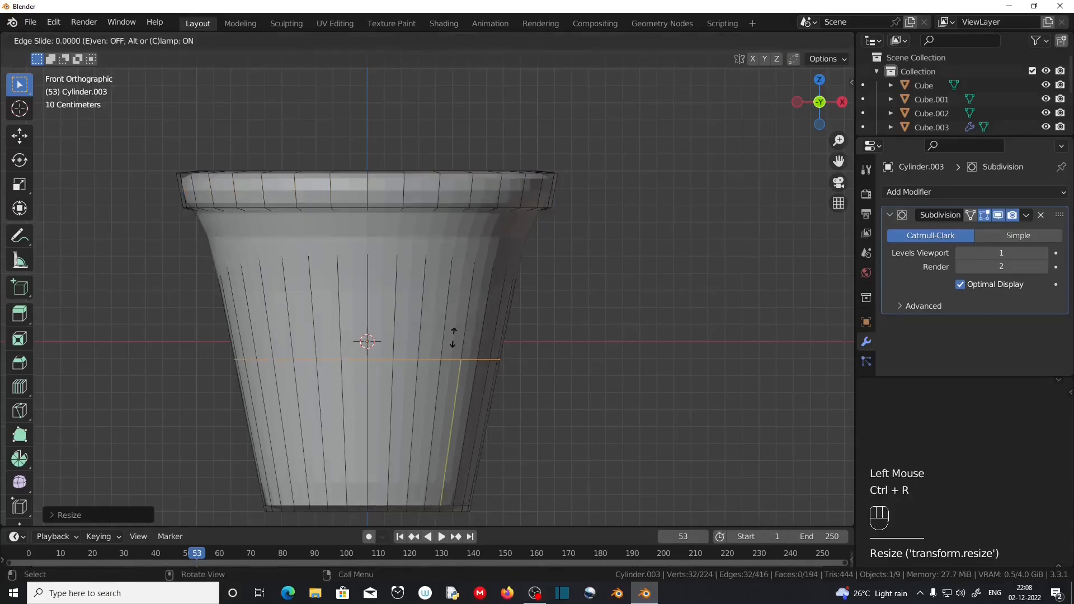
pyautogui.click(451, 192)
pyautogui.moveTo(451, 192); pyautogui.dragTo(434, 326, button='middle')
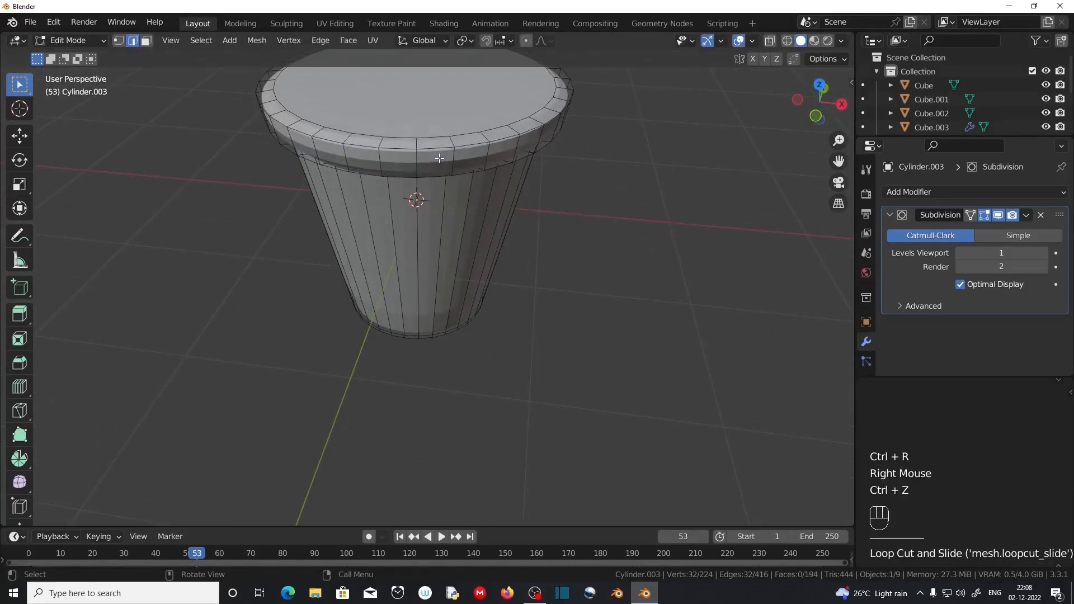
pyautogui.hotkey('ctrl', 'r')
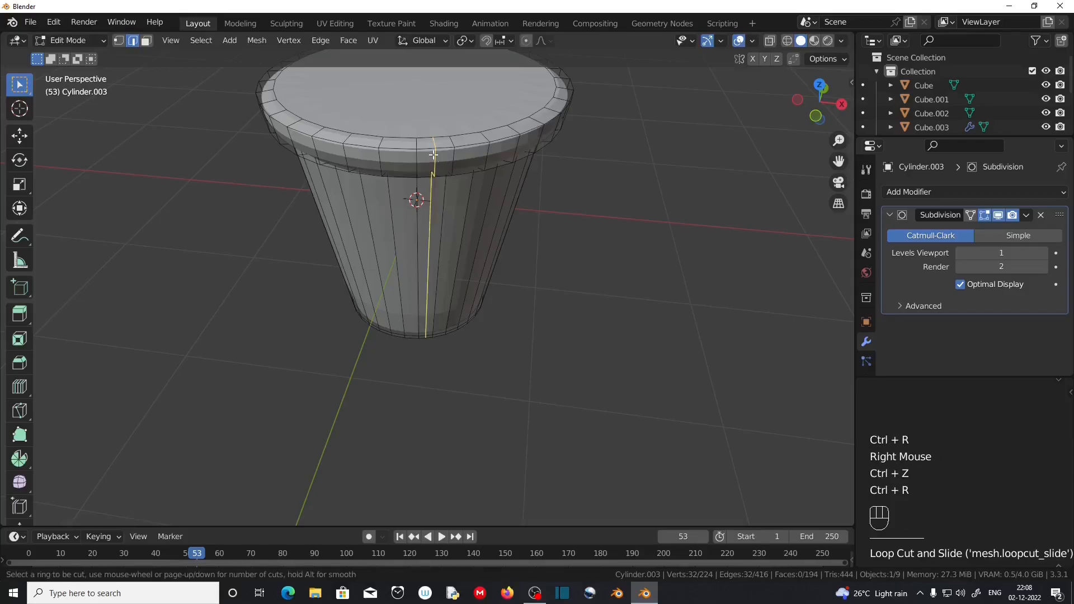
pyautogui.click(415, 151)
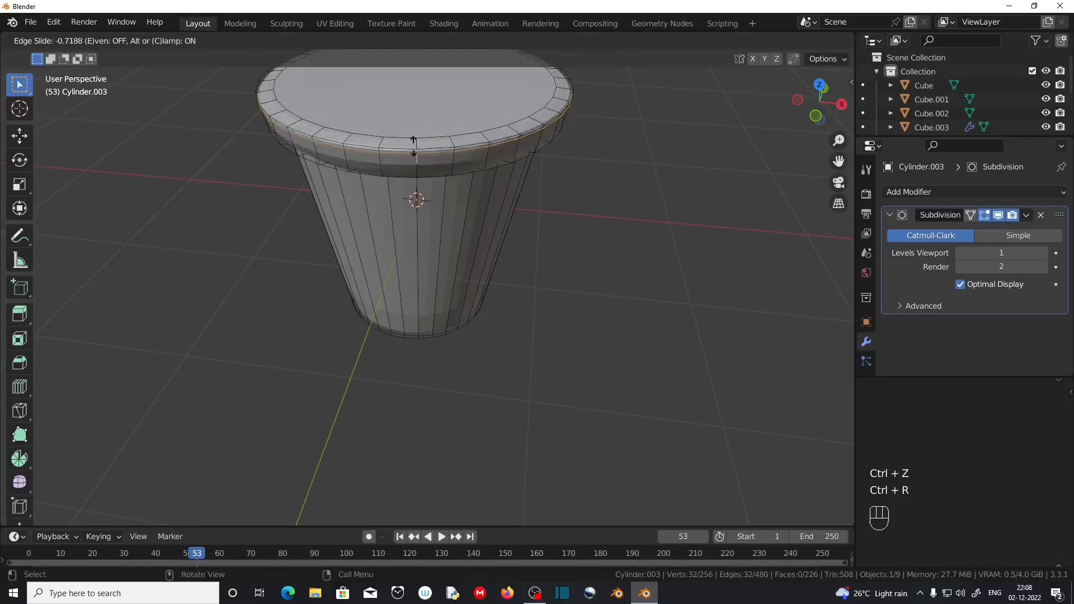
pyautogui.click(414, 148)
# With X-ray on, select the pot's top face inside the rim and extrude it straight down to past the base
pyautogui.moveTo(414, 148); pyautogui.dragTo(438, 323, button='middle')
pyautogui.scroll(-2, 452, 266)
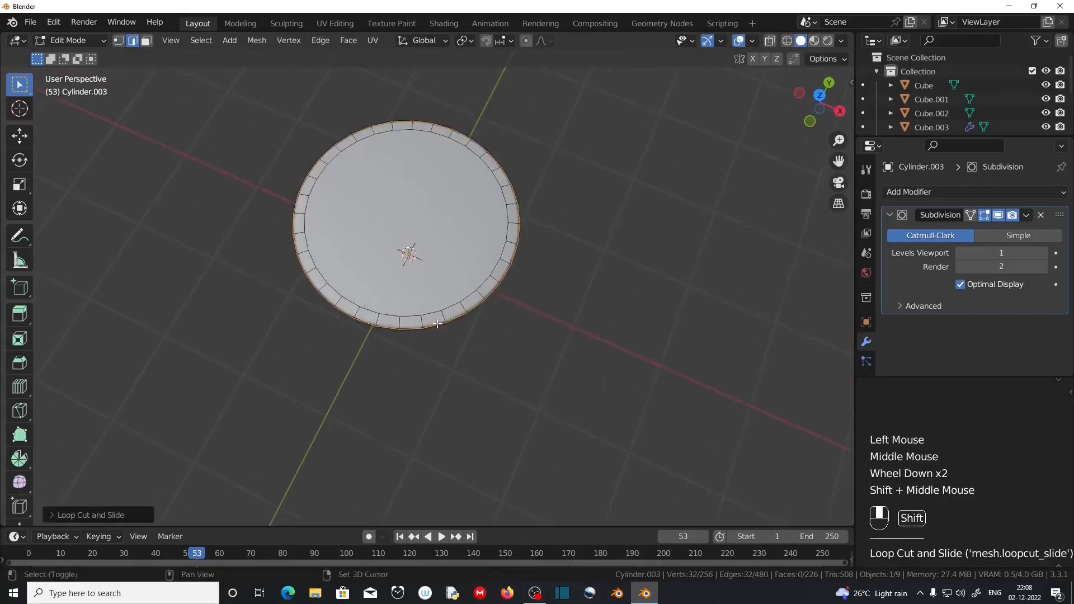
pyautogui.scroll(2, 438, 323)
pyautogui.click(146, 40)
pyautogui.click(370, 263)
pyautogui.moveTo(370, 264); pyautogui.dragTo(556, 268, button='middle')
pyautogui.click(770, 40)
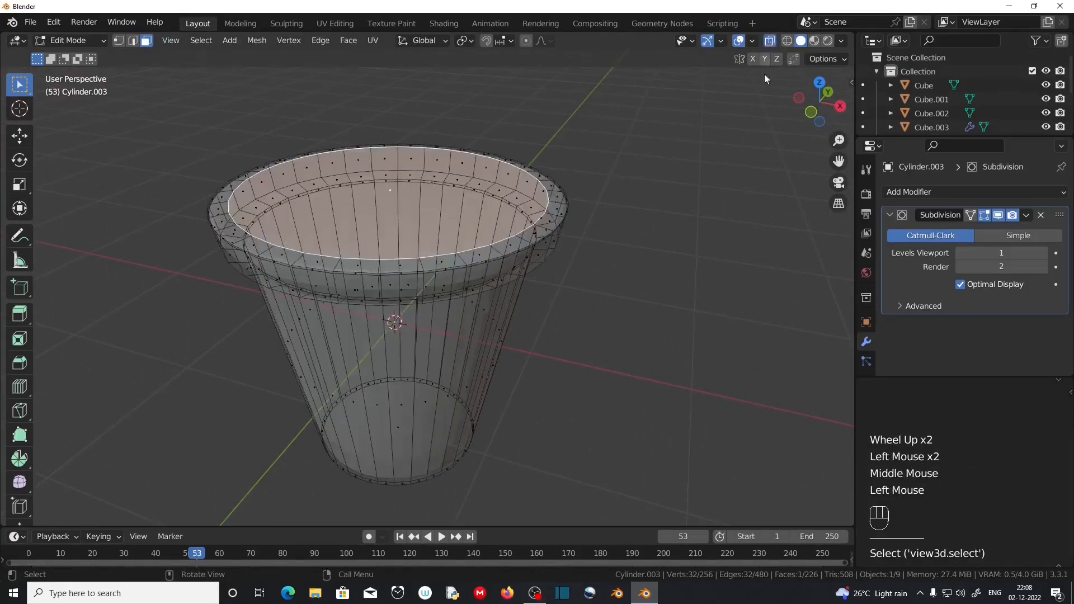
pyautogui.press('KP_1')
pyautogui.press('e')
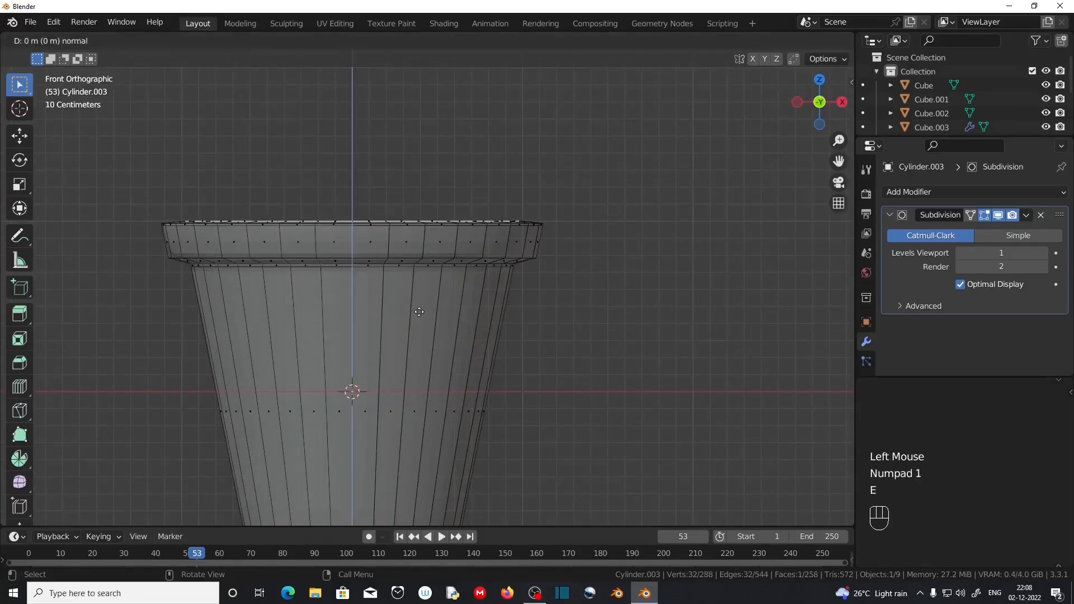
pyautogui.click(505, 202)
pyautogui.scroll(-2, 509, 224)
pyautogui.keyDown('shift'); pyautogui.moveTo(508, 223); pyautogui.dragTo(499, 194, button='middle'); pyautogui.keyUp('shift')
pyautogui.scroll(2, 498, 194)
pyautogui.scroll(-2, 504, 221)
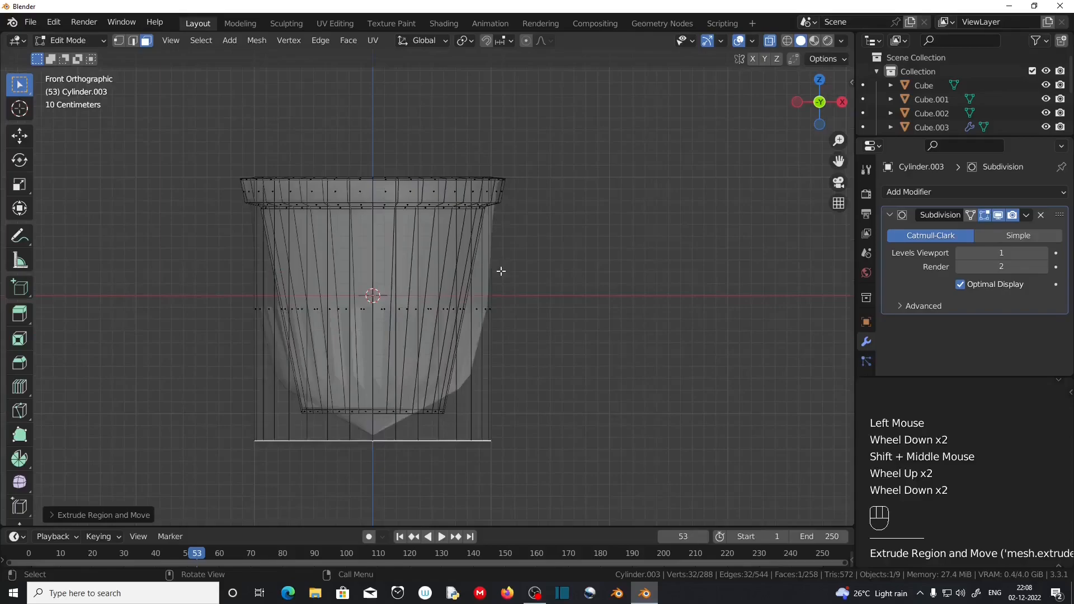
# Raise the extruded inner face along Z to just above the pot's base and scale it to about 0.5 to fit inside the wall
pyautogui.press('g')
pyautogui.press('z')
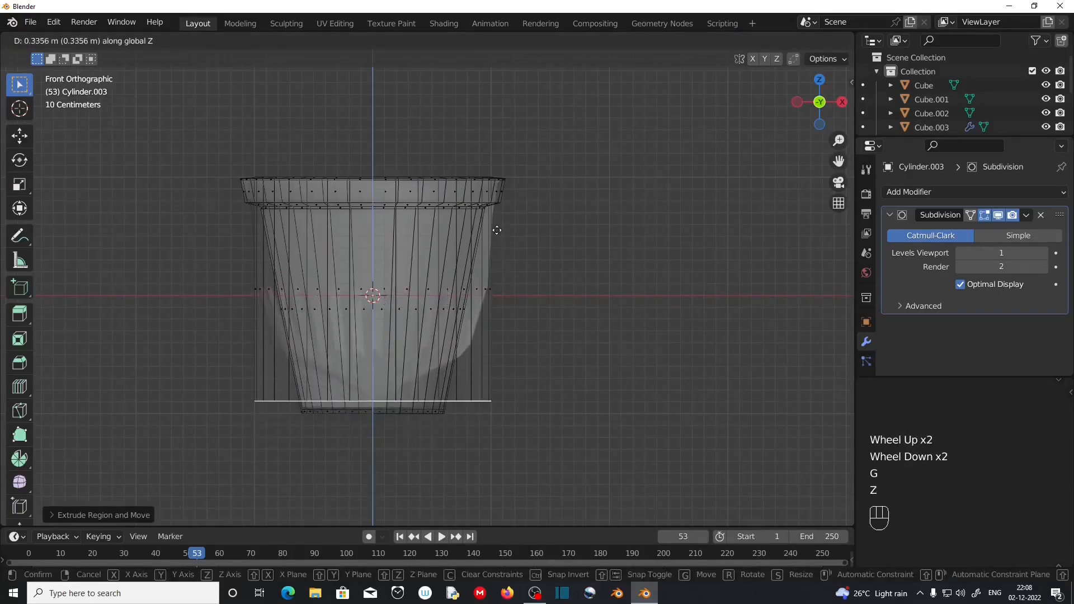
pyautogui.click(501, 235)
pyautogui.press('s')
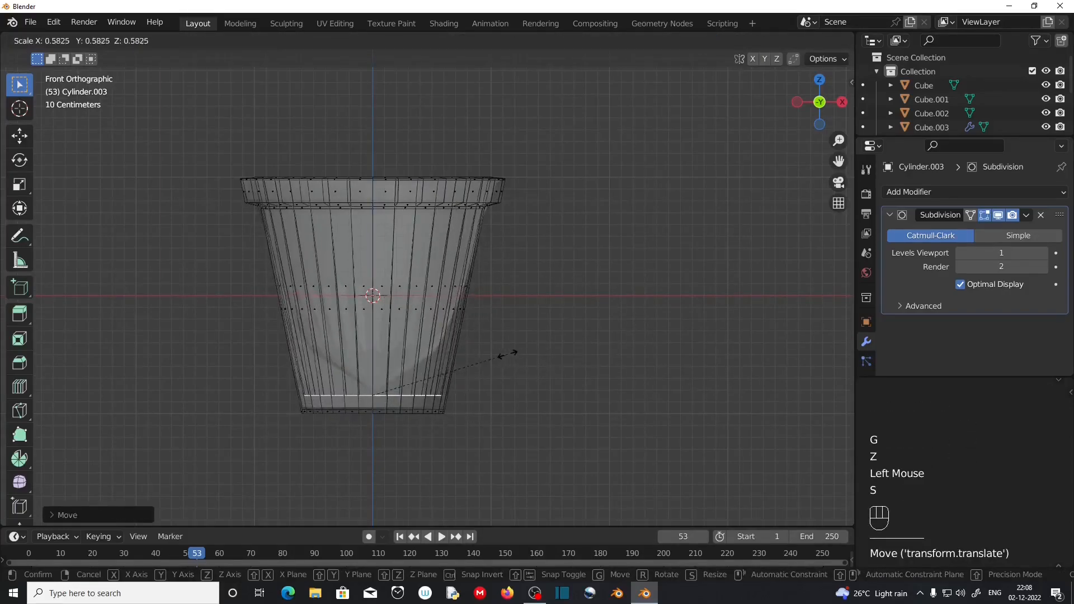
pyautogui.click(492, 360)
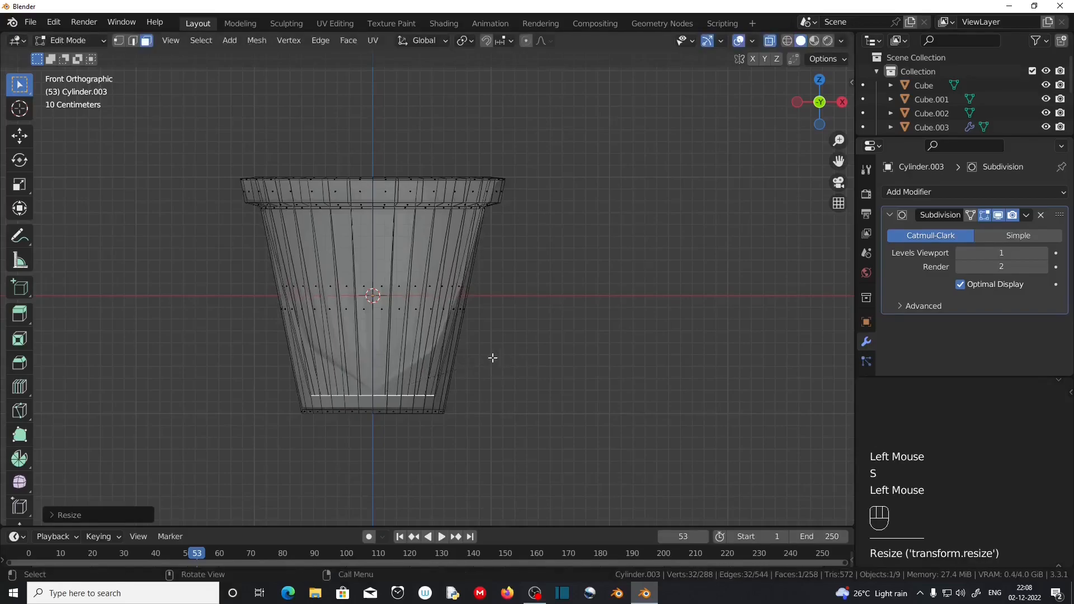
# Add an edge loop on the inner wall close to the inside floor and turn off X-ray
pyautogui.scroll(2, 426, 285)
pyautogui.hotkey('ctrl', 'r')
pyautogui.click(389, 364)
pyautogui.click(434, 447)
pyautogui.moveTo(419, 411); pyautogui.dragTo(739, 113, button='middle')
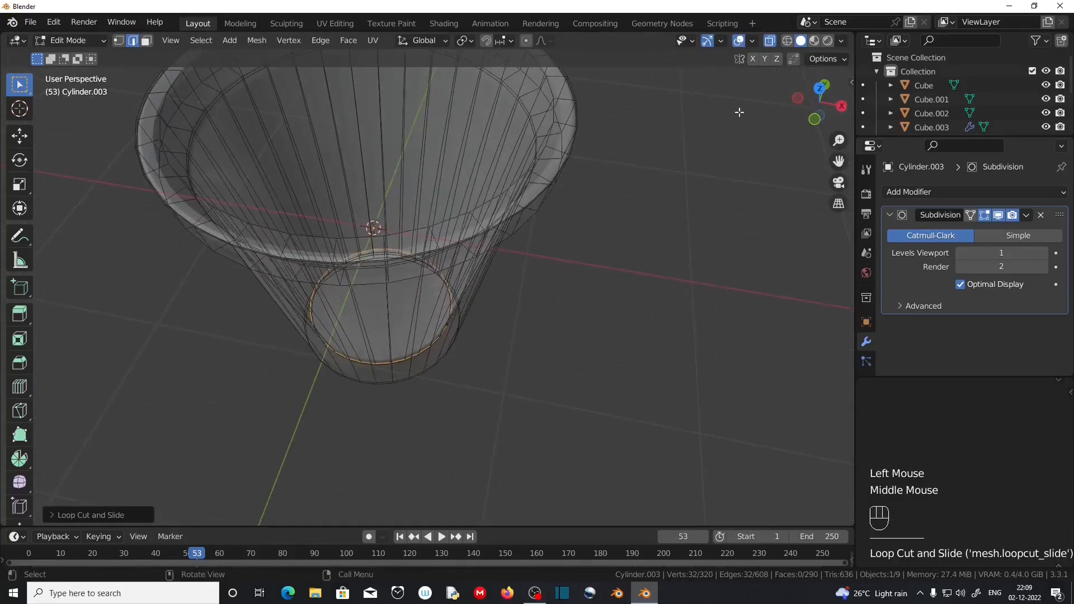
pyautogui.click(770, 40)
# Add another edge loop around the inner wall, slid tight against the pot's upper opening
pyautogui.scroll(-3, 475, 261)
pyautogui.moveTo(475, 261); pyautogui.dragTo(455, 324, button='middle')
pyautogui.scroll(2, 455, 324)
pyautogui.moveTo(338, 319); pyautogui.dragTo(272, 350, button='middle')
pyautogui.press('ctrl')
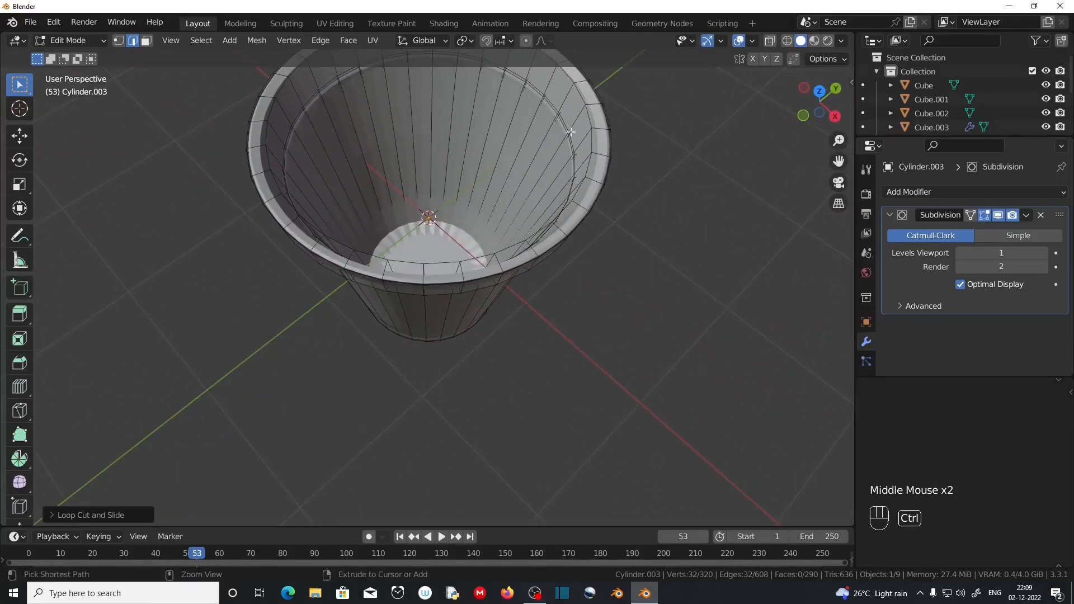
pyautogui.hotkey('ctrl', 'r')
pyautogui.click(568, 135)
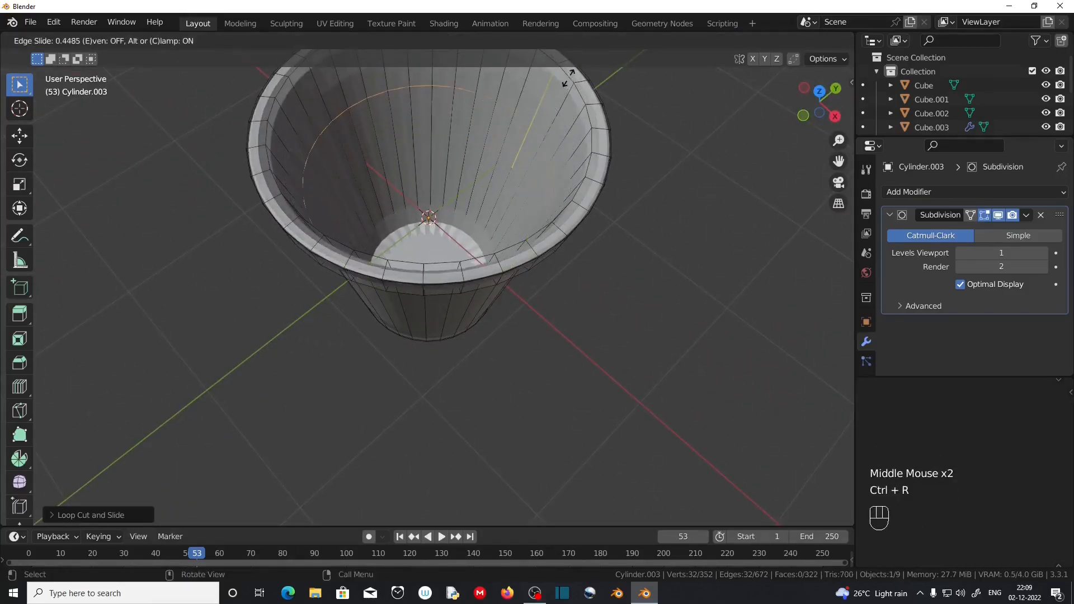
pyautogui.click(566, 494)
# Select the inside floor face, extrude it in place and scale it to about 0.92 to sharpen the floor's edge
pyautogui.scroll(-2, 563, 170)
pyautogui.moveTo(563, 171); pyautogui.dragTo(522, 285, button='middle')
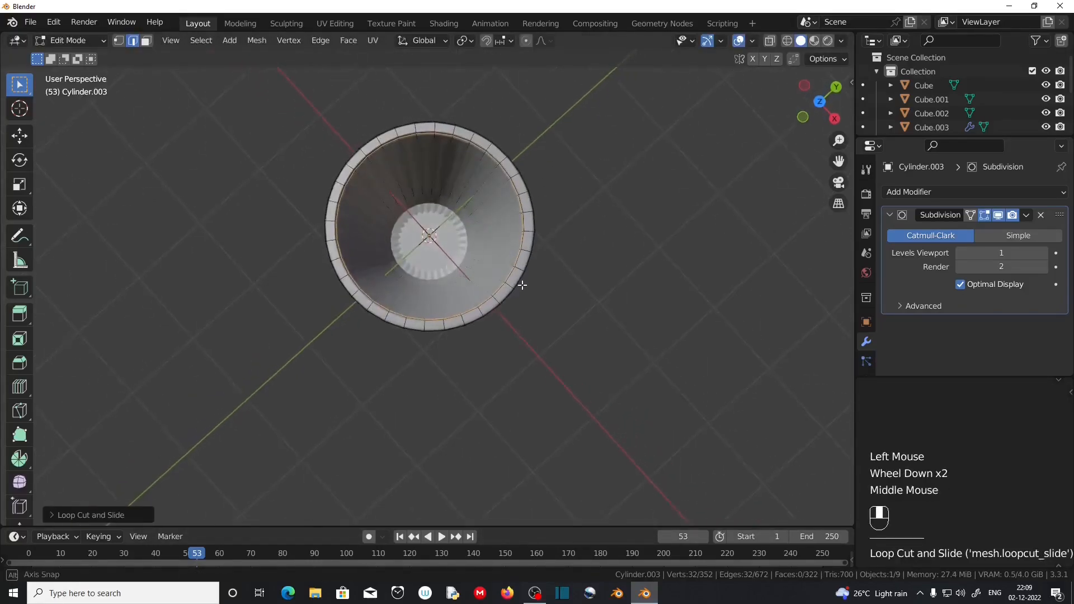
pyautogui.scroll(3, 456, 226)
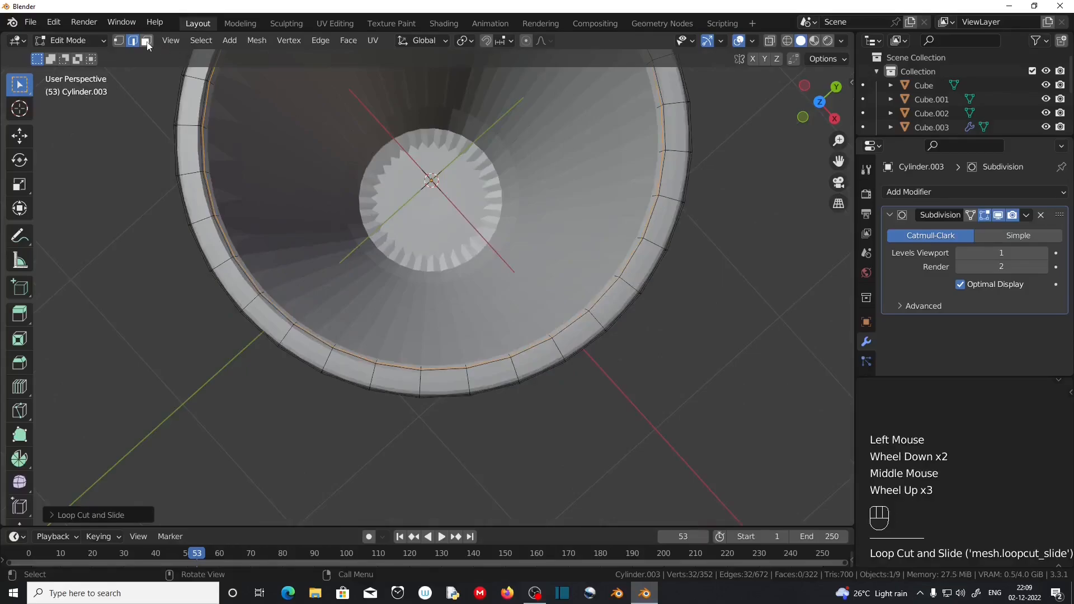
pyautogui.click(147, 41)
pyautogui.click(448, 202)
pyautogui.moveTo(448, 203); pyautogui.dragTo(481, 239, button='middle')
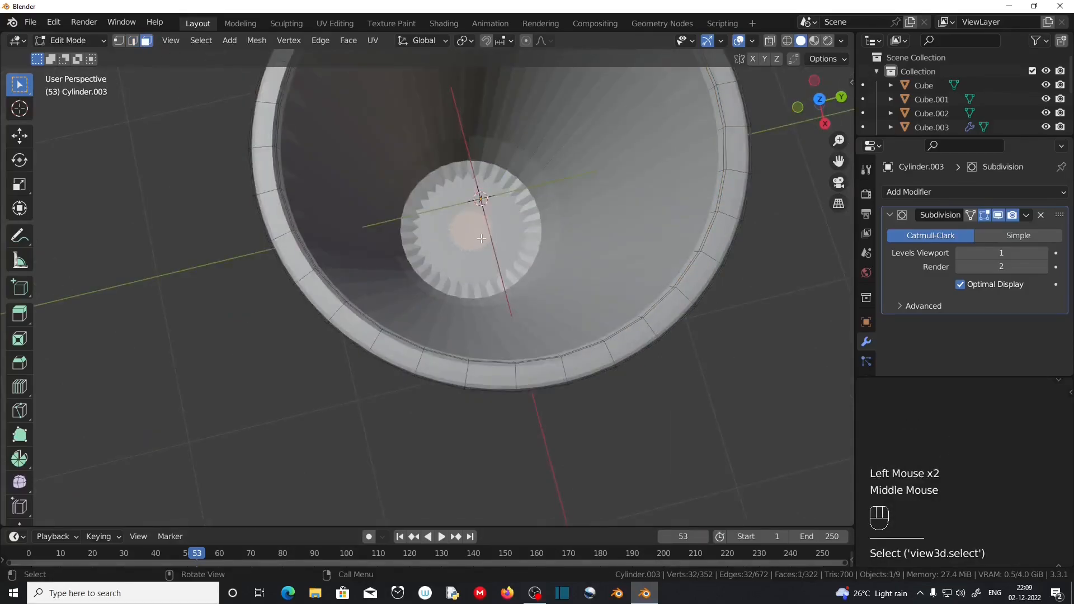
pyautogui.press('e')
pyautogui.rightClick(481, 239)
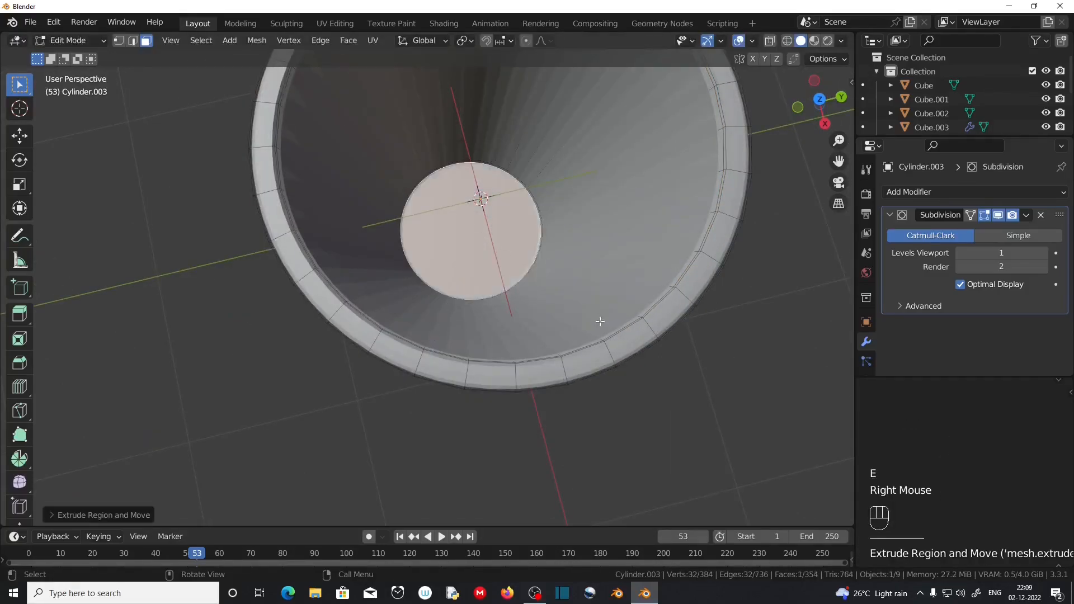
pyautogui.press('s')
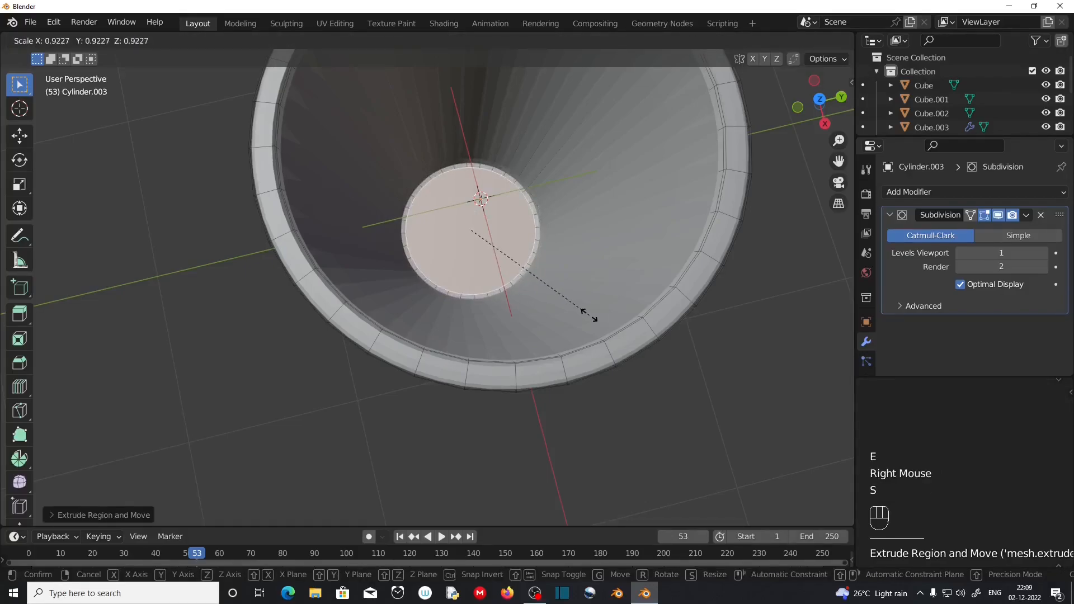
pyautogui.click(587, 314)
# Set the Subdivision modifier's viewport levels to 2 and shade the pot smooth in Object Mode
pyautogui.scroll(-1, 614, 364)
pyautogui.moveTo(614, 364); pyautogui.dragTo(660, 347, button='middle')
pyautogui.scroll(2, 593, 358)
pyautogui.click(1043, 253)
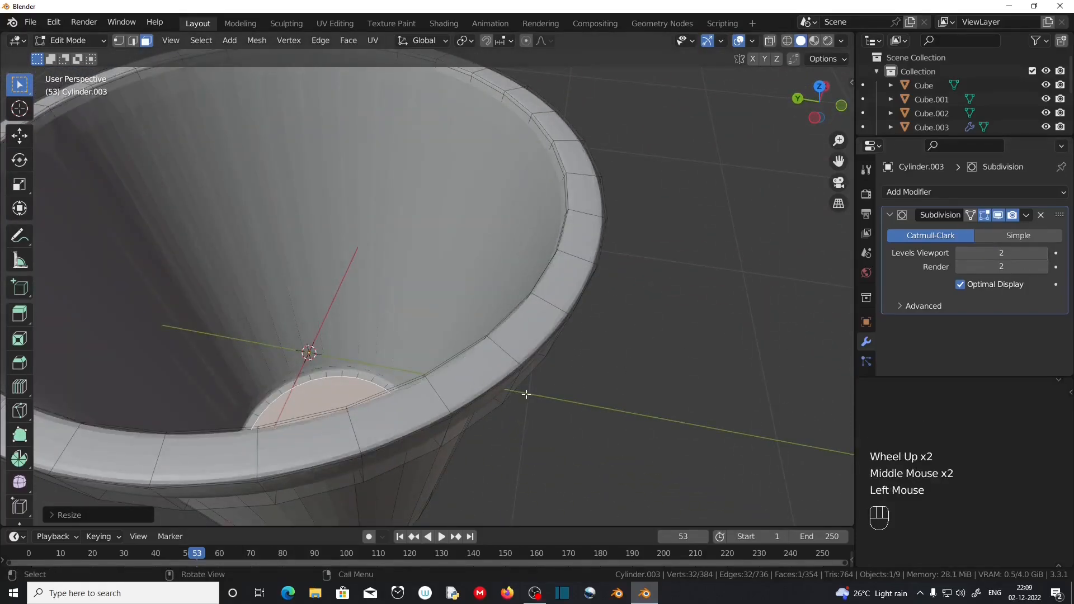
pyautogui.scroll(-2, 526, 395)
pyautogui.moveTo(526, 394); pyautogui.dragTo(478, 293, button='middle')
pyautogui.press('Tab')
pyautogui.moveTo(449, 331); pyautogui.dragTo(350, 362, button='middle')
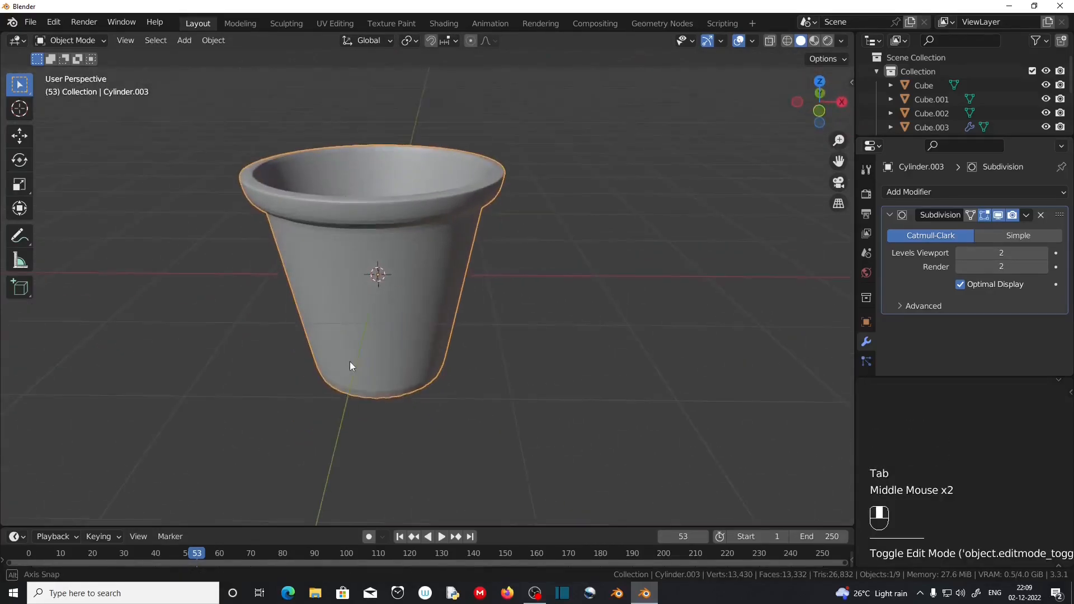
pyautogui.rightClick(385, 223)
pyautogui.click(386, 223)
# In Edit Mode, select the pot's underside face, extrude it in place and scale it to about 0.95
pyautogui.moveTo(393, 281); pyautogui.dragTo(296, 350, button='middle')
pyautogui.scroll(2, 384, 256)
pyautogui.click(296, 350)
pyautogui.press('Tab')
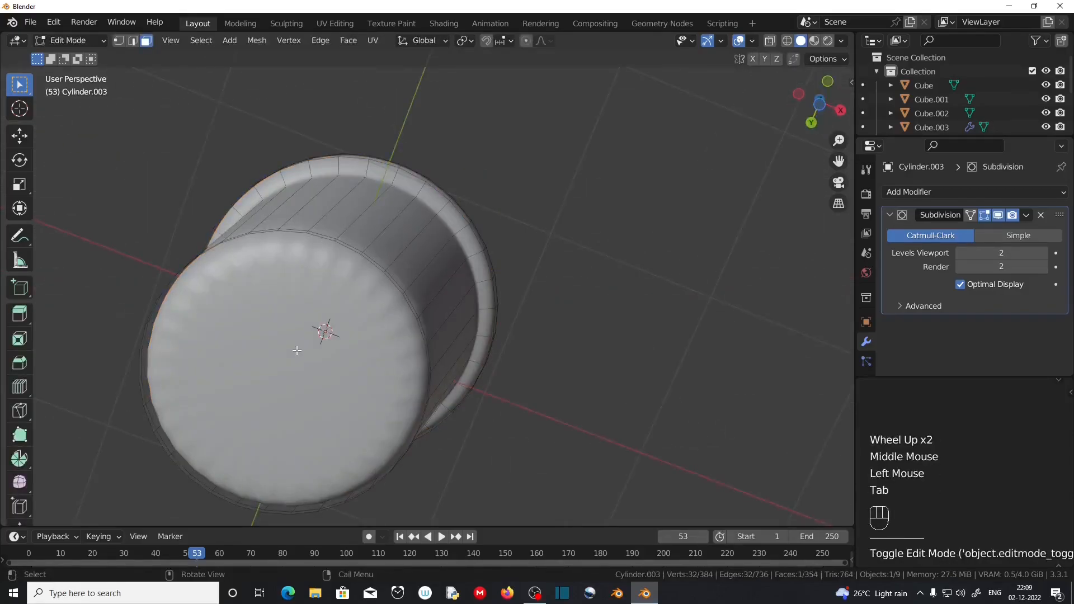
pyautogui.click(296, 350)
pyautogui.press('e')
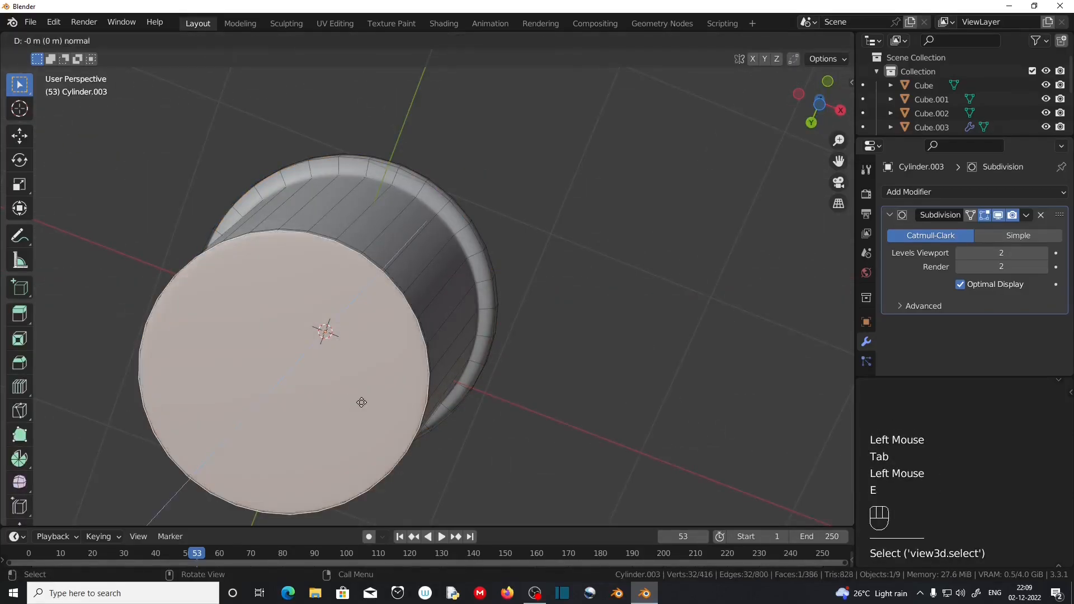
pyautogui.rightClick(380, 413)
pyautogui.press('s')
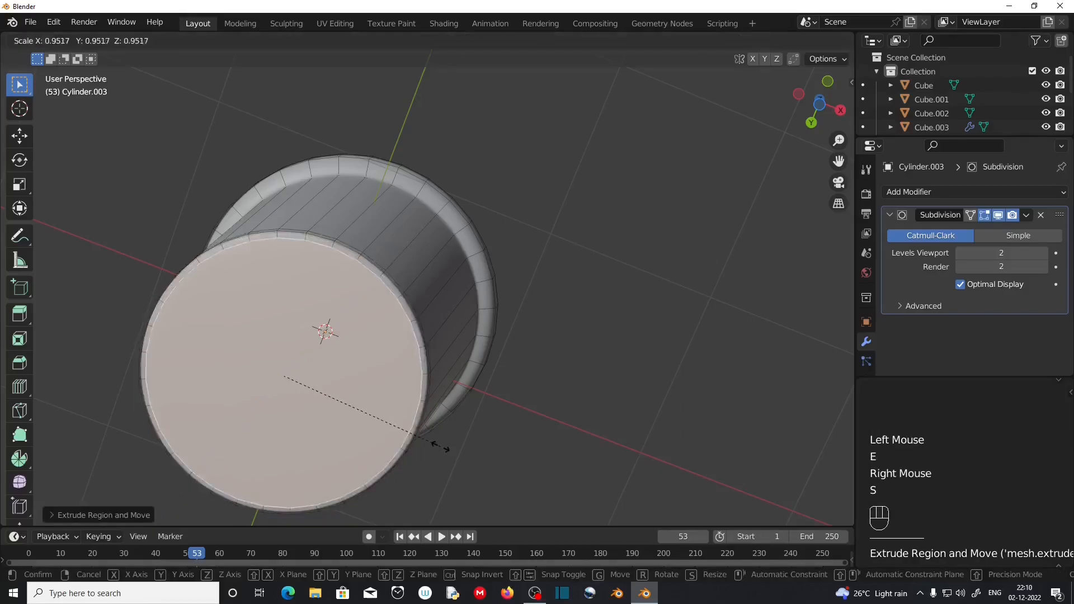
pyautogui.click(445, 412)
# Return to Object Mode and move the pot in the negative X direction beside the other finished objects
pyautogui.scroll(-1, 485, 356)
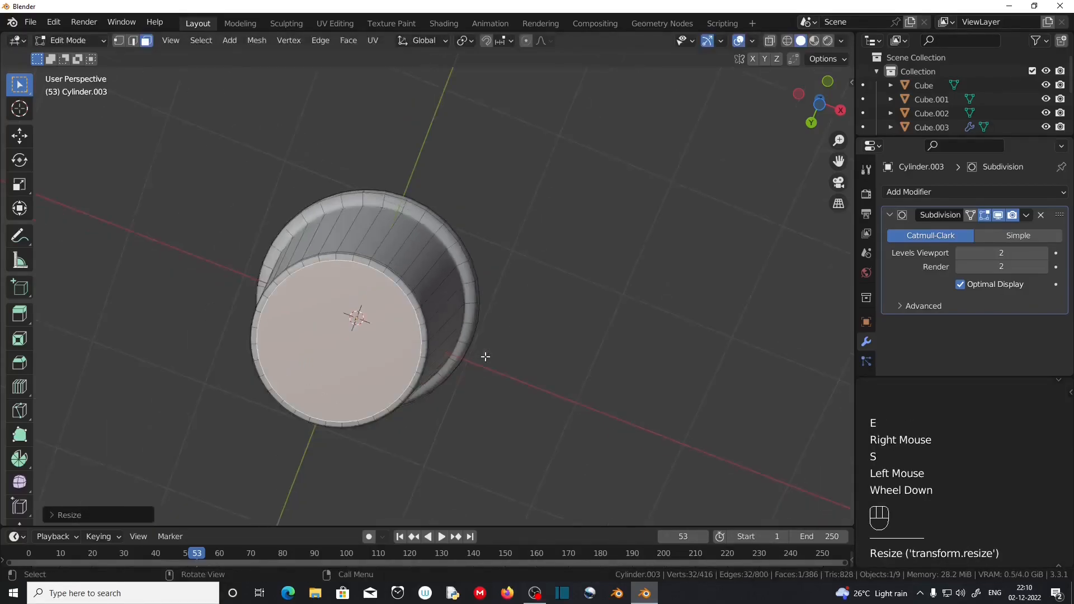
pyautogui.moveTo(485, 356); pyautogui.dragTo(377, 62, button='middle')
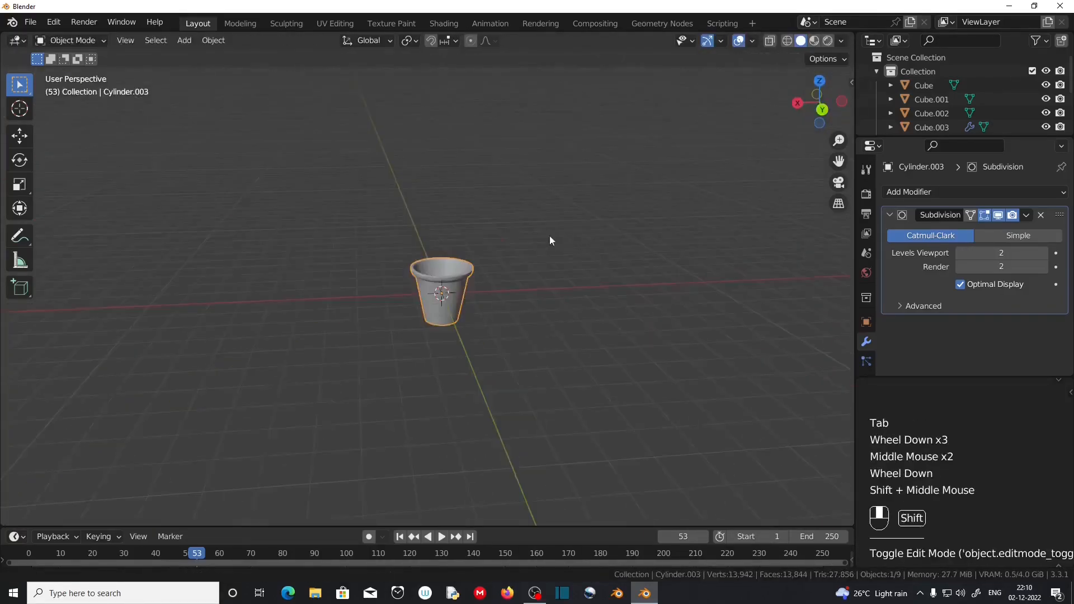
pyautogui.keyDown('shift'); pyautogui.moveTo(549, 236); pyautogui.dragTo(398, 244, button='middle'); pyautogui.keyUp('shift')
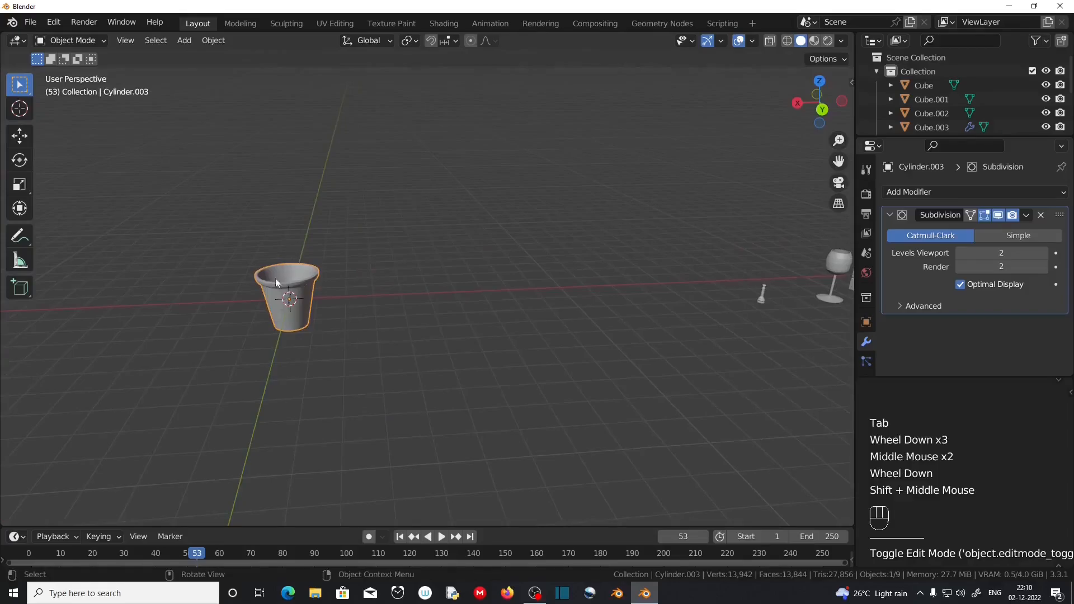
pyautogui.moveTo(369, 307); pyautogui.dragTo(379, 346, button='middle')
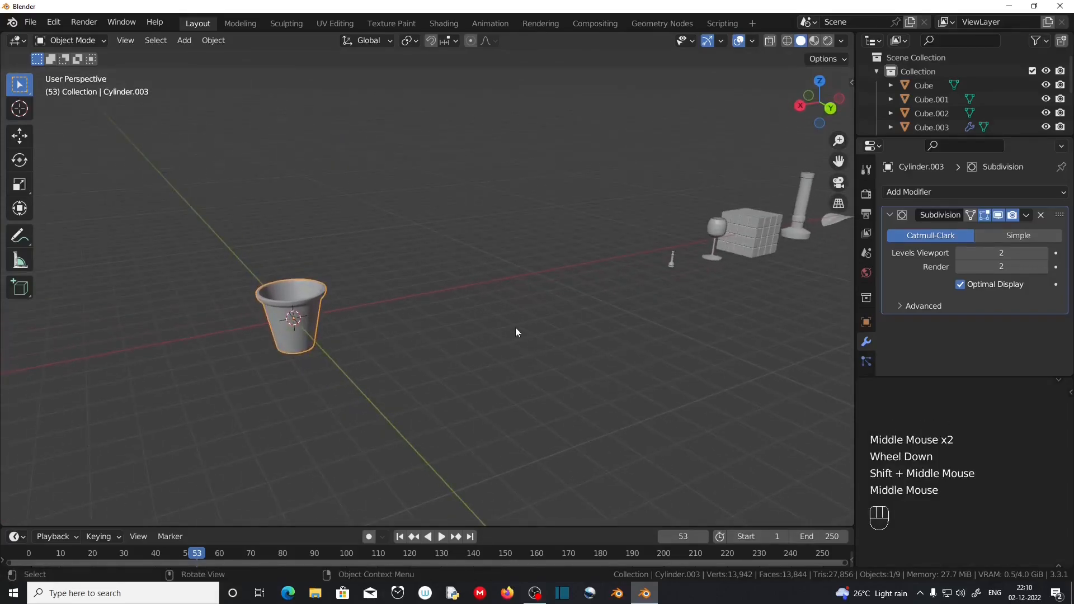
pyautogui.press('g')
pyautogui.press('x')
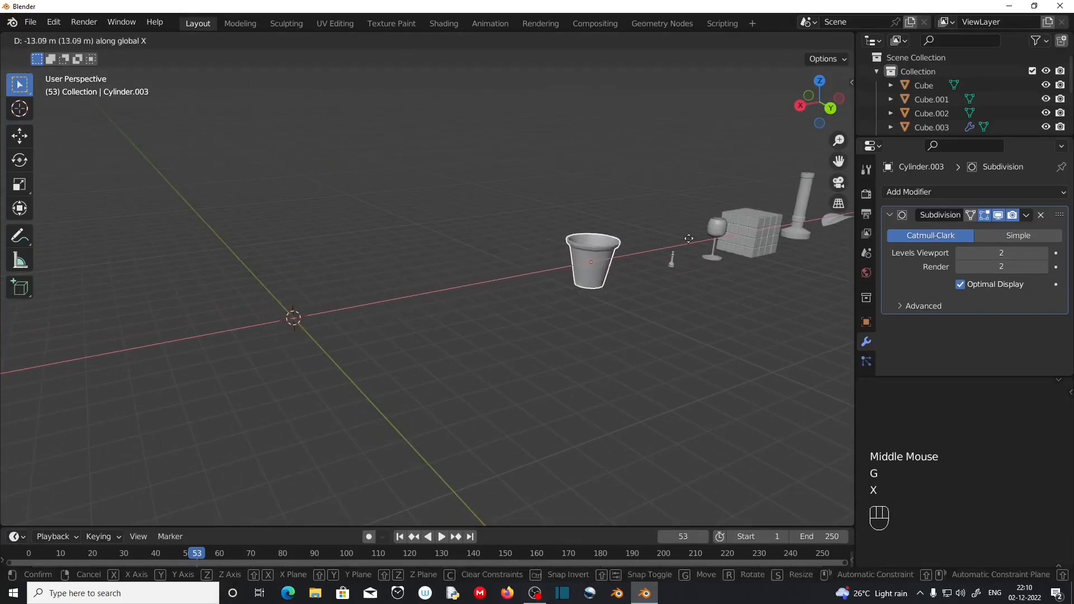
pyautogui.click(729, 229)
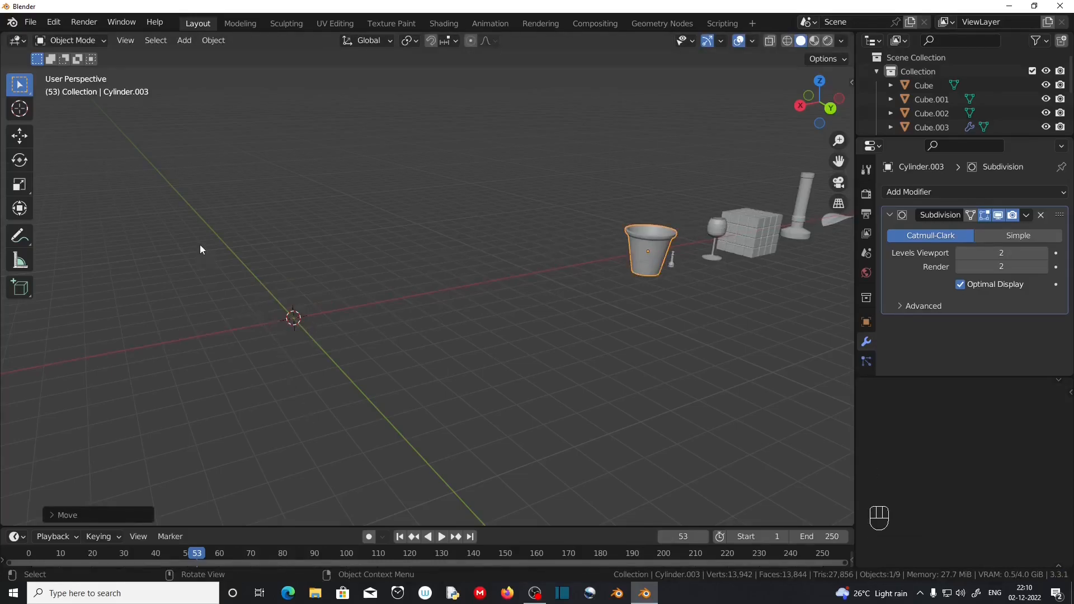
# Add a mesh cube at the origin and, in Edit Mode, scale it to 0.1 along Z
pyautogui.hotkey('shift', 'a')
pyautogui.moveTo(200, 243)
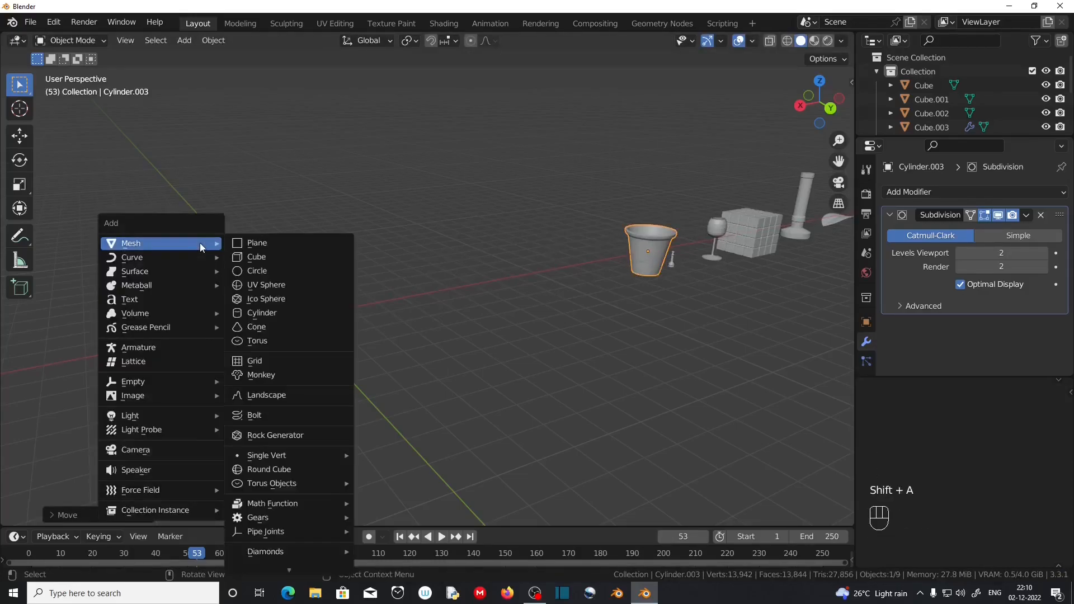
pyautogui.click(277, 258)
pyautogui.press('Tab')
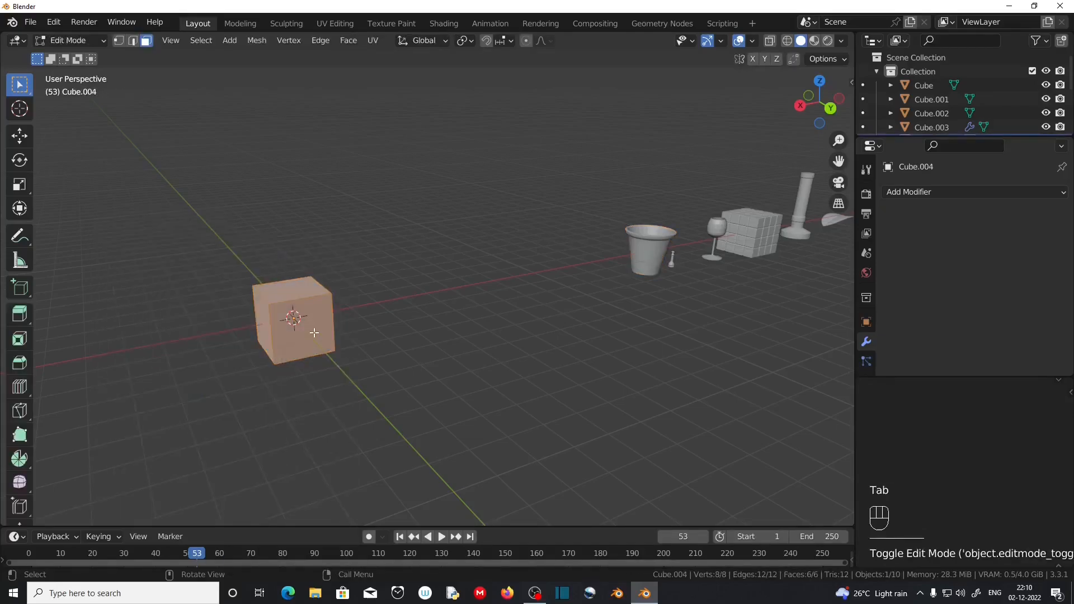
pyautogui.press('s')
pyautogui.press('z')
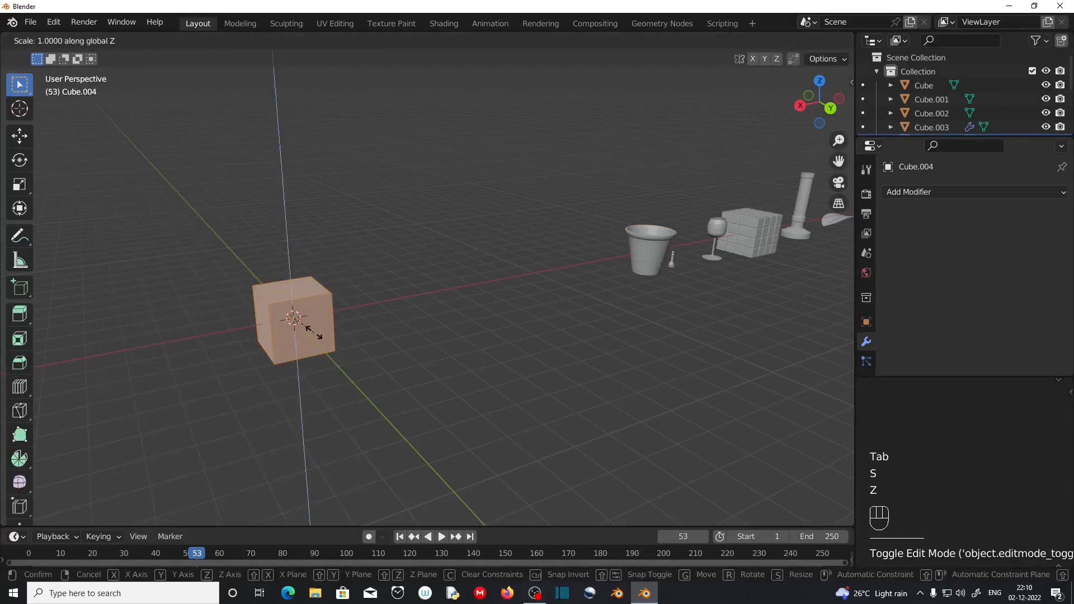
pyautogui.write('.1')
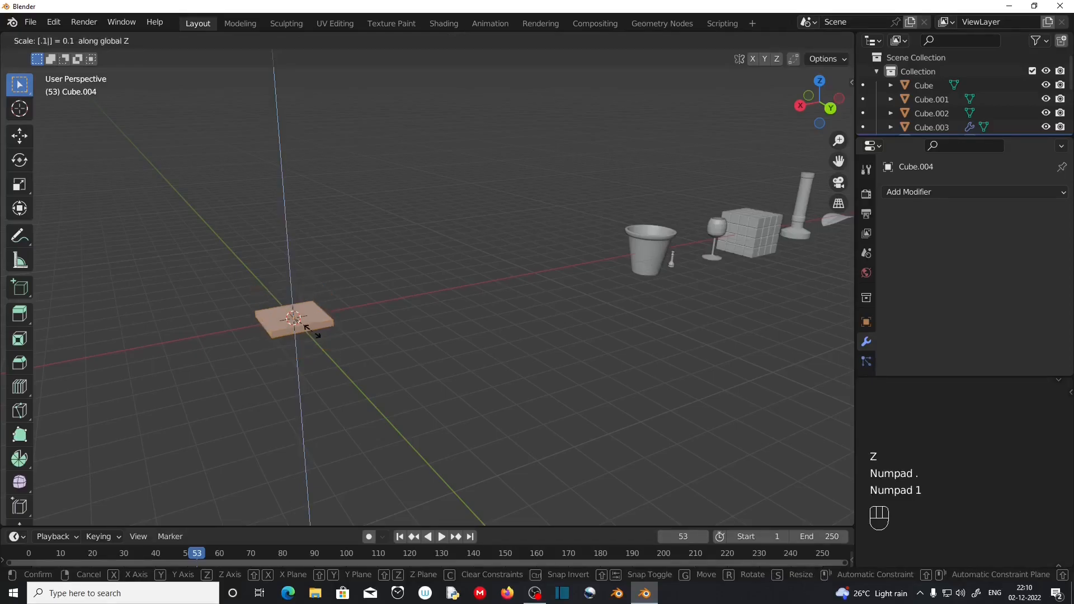
pyautogui.press('KP_Enter')
# Scale the flattened cube by 5 along Y and 0.4 along X to form a long, narrow plank
pyautogui.press('s')
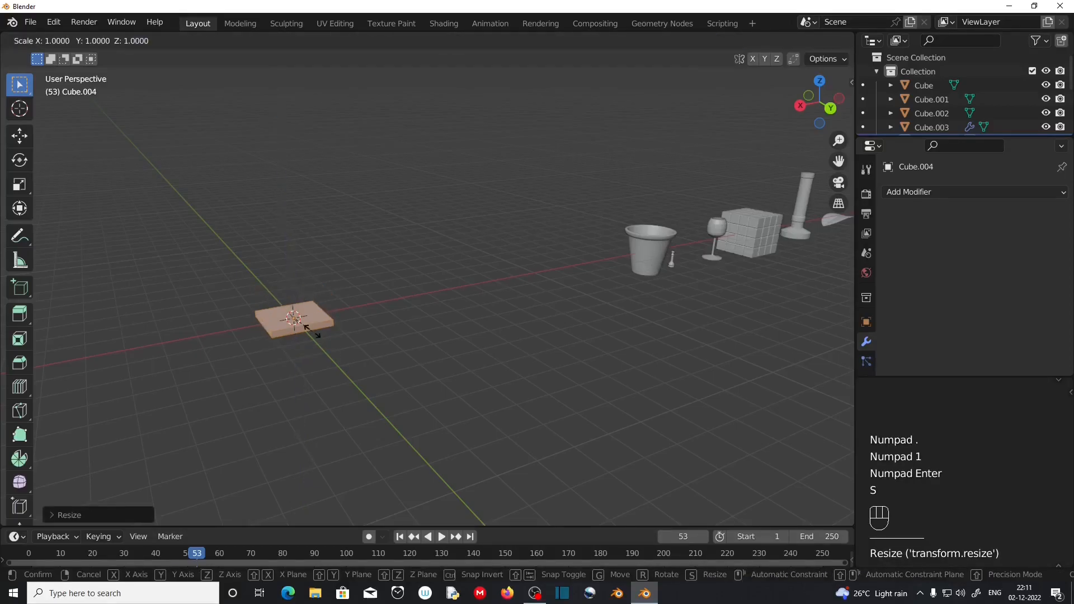
pyautogui.press('y')
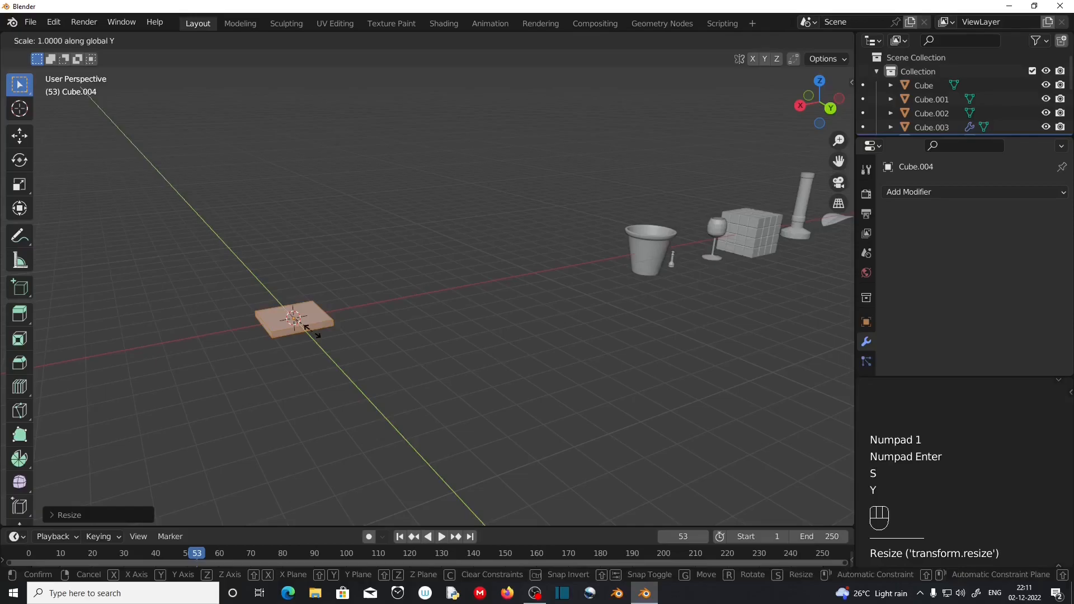
pyautogui.write('5')
pyautogui.press('KP_Enter')
pyautogui.press('s')
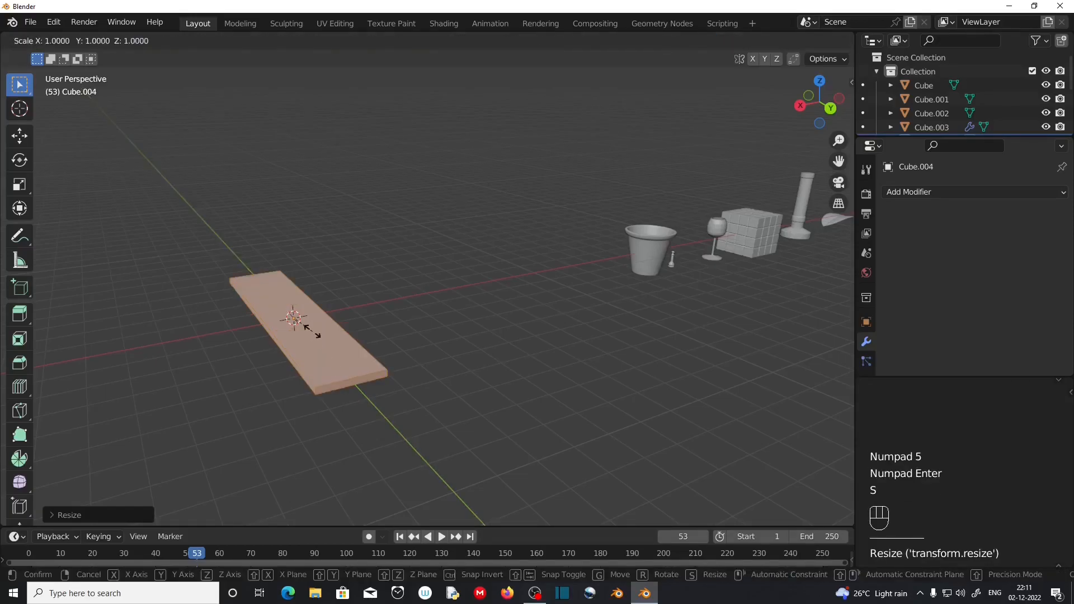
pyautogui.press('x')
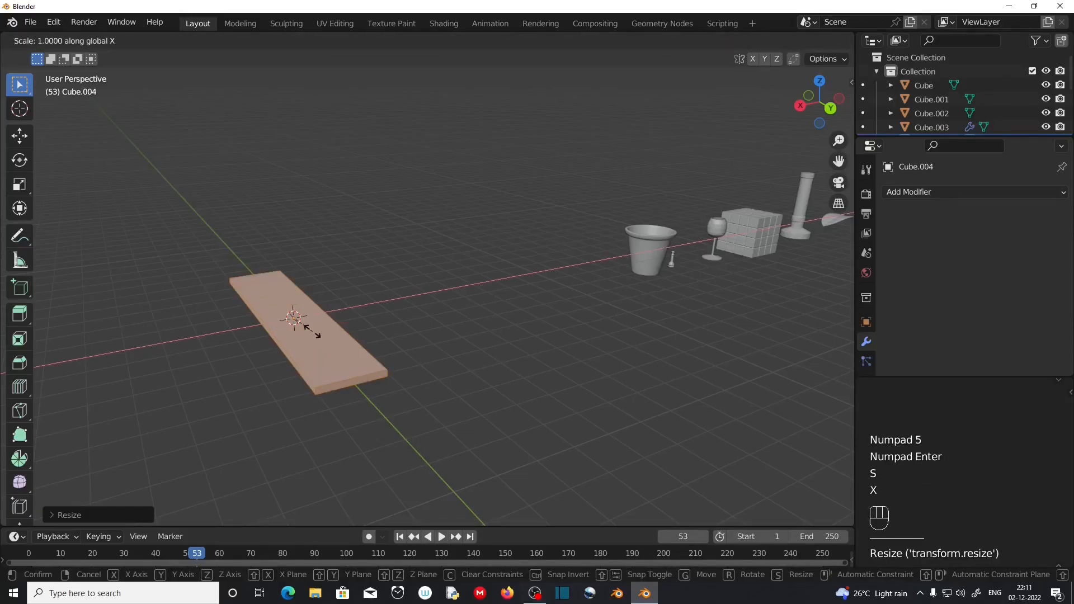
pyautogui.write('.4')
pyautogui.press('KP_Enter')
# Add two loop cuts across the plank and scale them apart along Y until they sit near its ends
pyautogui.scroll(4, 320, 379)
pyautogui.moveTo(321, 379); pyautogui.dragTo(442, 397, button='middle')
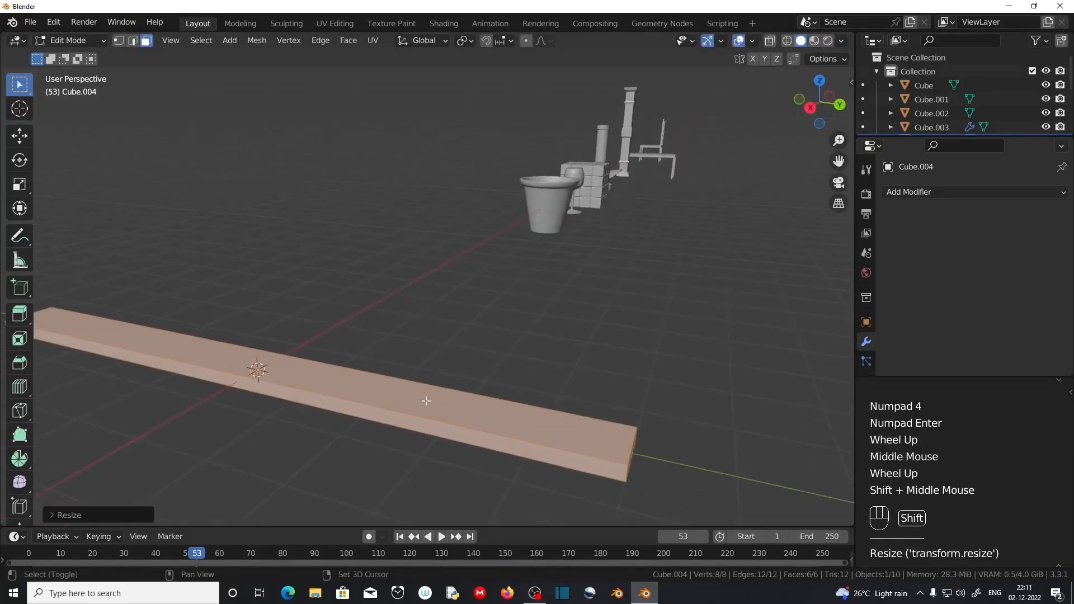
pyautogui.hotkey('ctrl', 'r')
pyautogui.click(357, 406)
pyautogui.rightClick(384, 423)
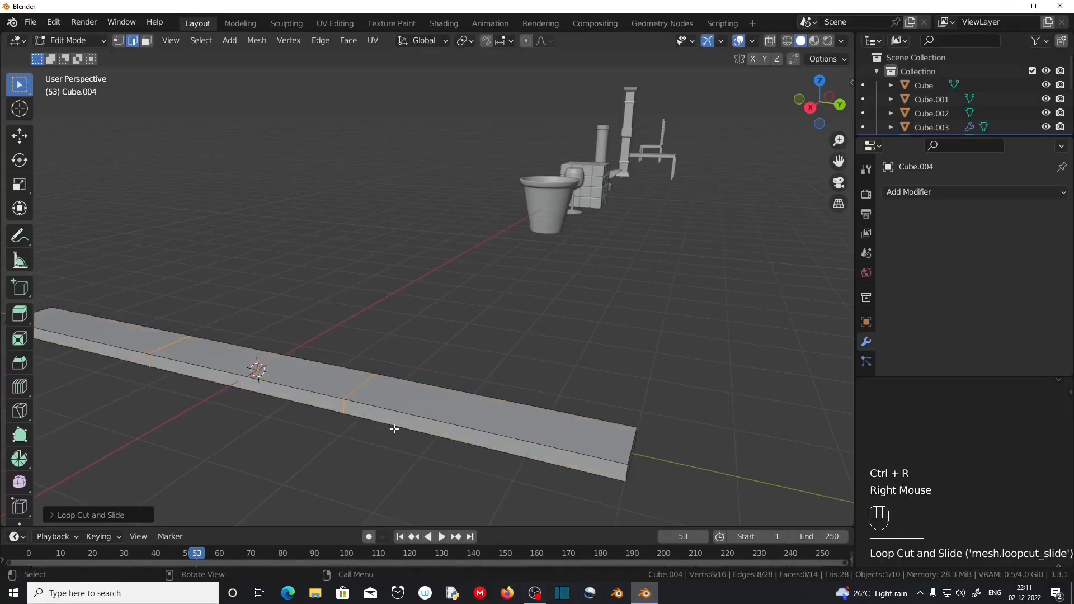
pyautogui.press('s')
pyautogui.press('y')
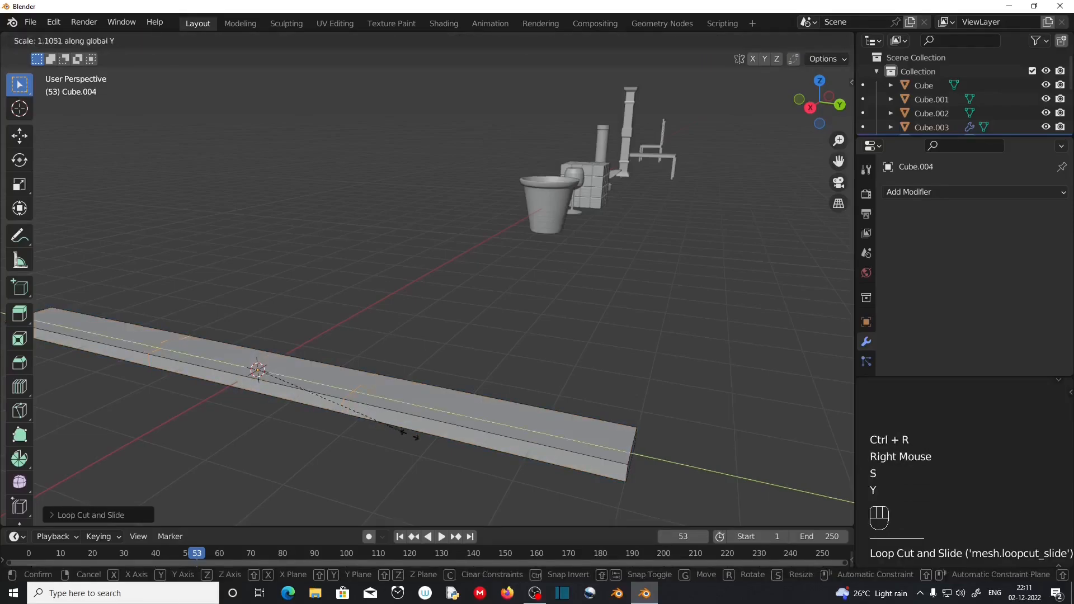
pyautogui.click(656, 500)
# Select the small top faces at both ends of the plank and extrude them upward about 0.7 m
pyautogui.click(528, 448)
pyautogui.moveTo(689, 484); pyautogui.dragTo(330, 495, button='middle')
pyautogui.click(147, 42)
pyautogui.click(530, 463)
pyautogui.keyDown('shift'); pyautogui.click(70, 471); pyautogui.keyUp('shift')
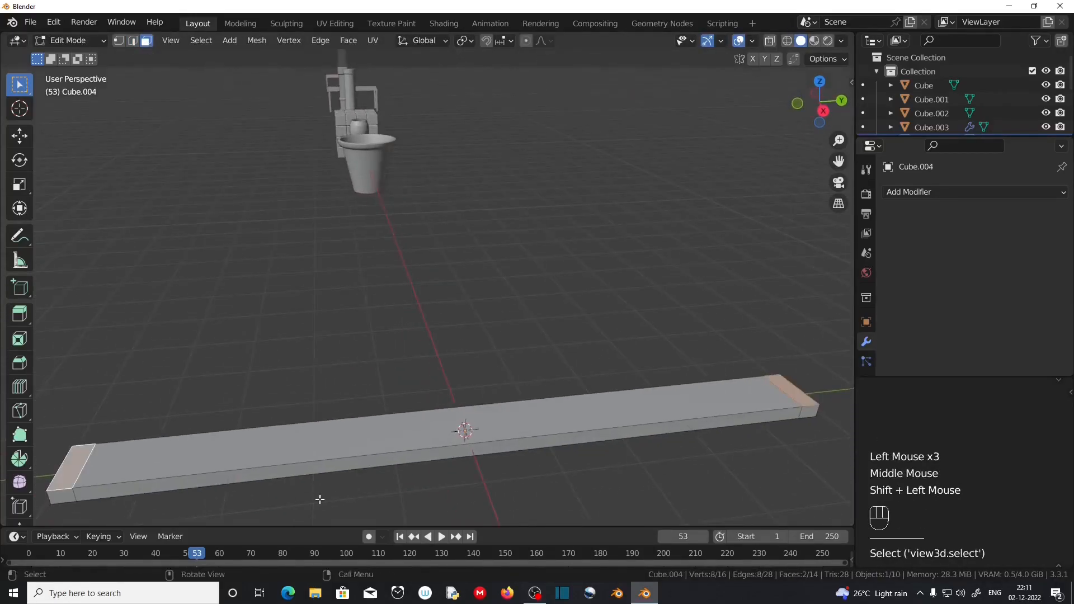
pyautogui.press('e')
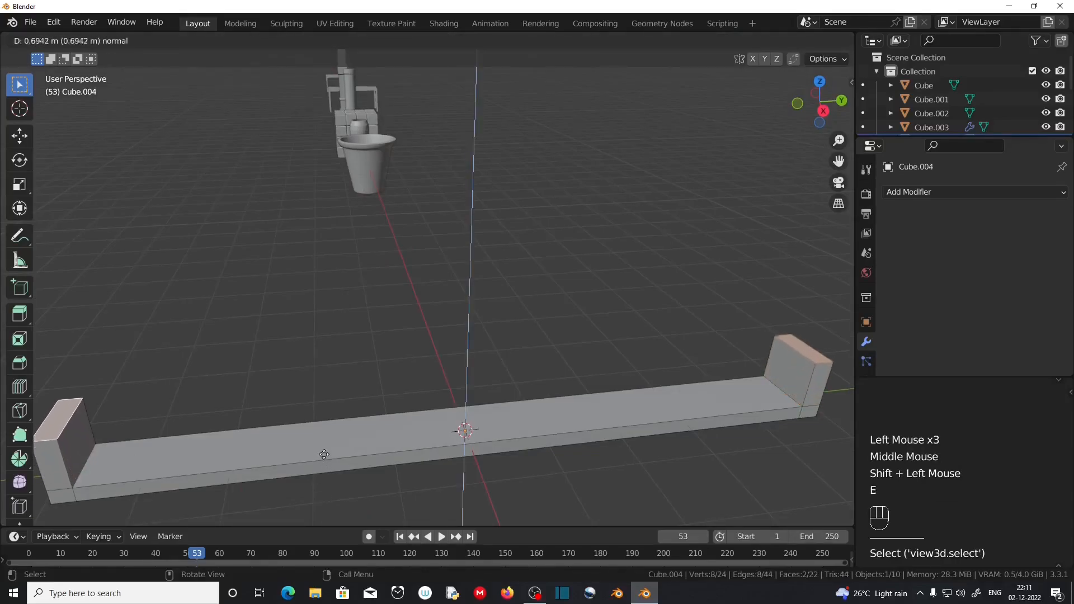
pyautogui.click(325, 449)
# Duplicate the long top face between the end walls in place and separate it into its own object
pyautogui.moveTo(324, 449); pyautogui.dragTo(384, 439, button='middle')
pyautogui.click(403, 442)
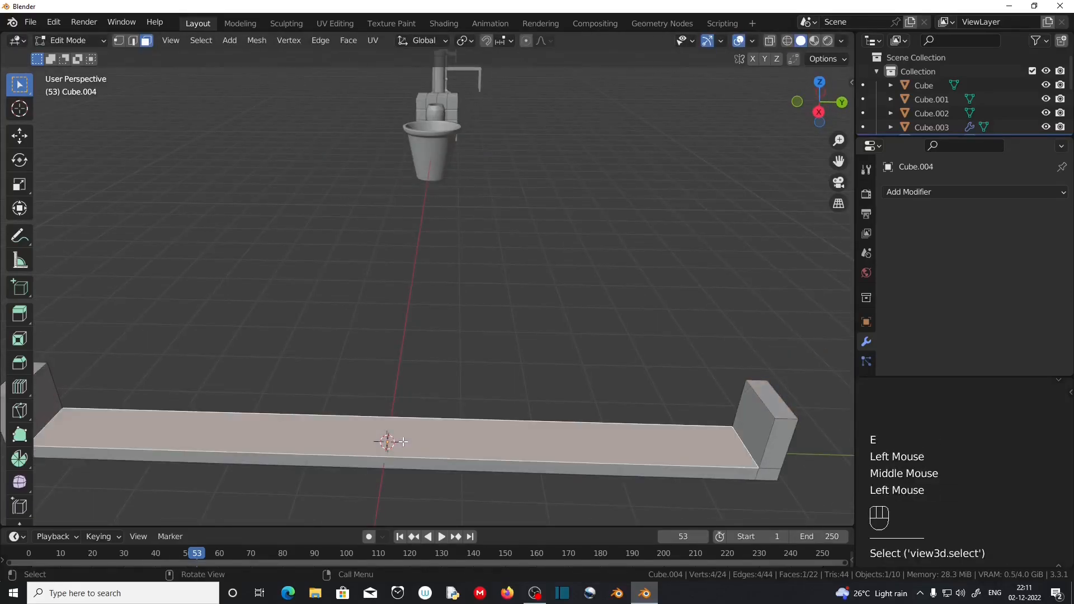
pyautogui.hotkey('shift', 'd')
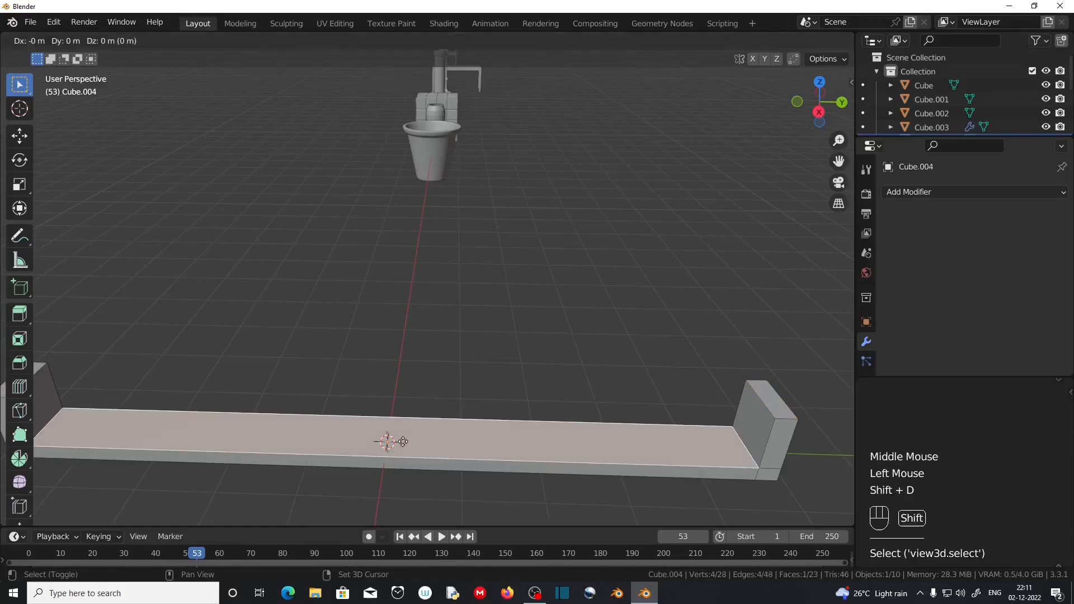
pyautogui.rightClick(406, 425)
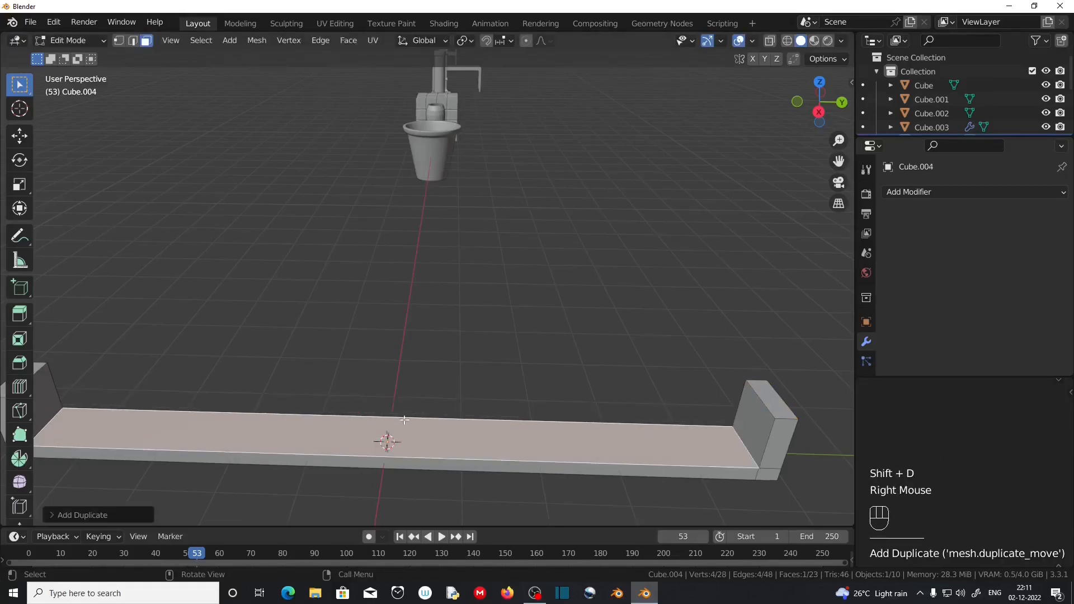
pyautogui.press('p')
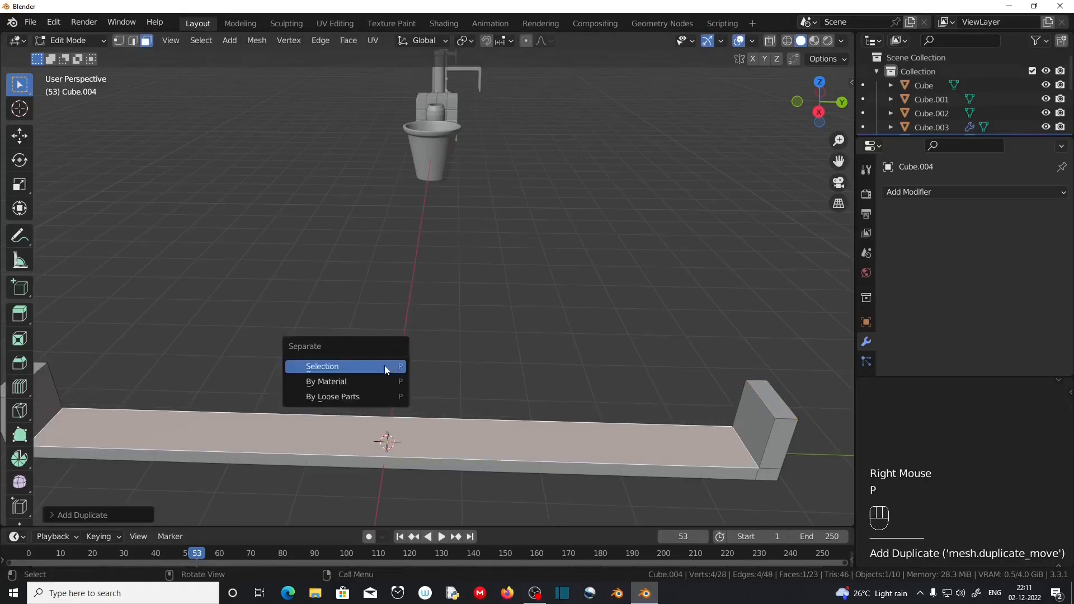
pyautogui.click(362, 366)
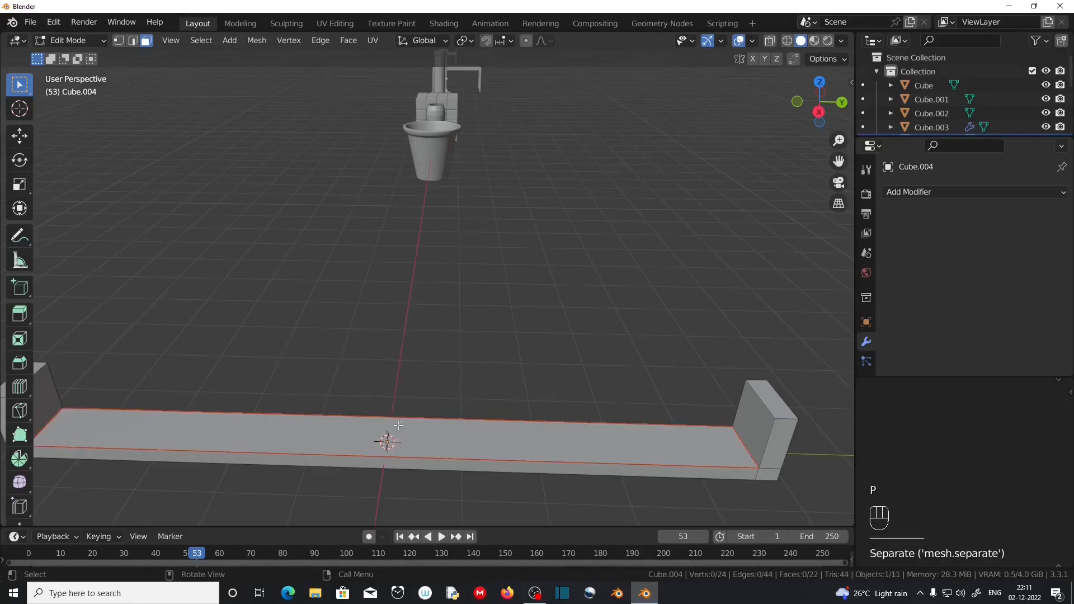
# Enter Edit Mode on the separated face and extrude it upward about 0.6 m between the end walls
pyautogui.press('Tab')
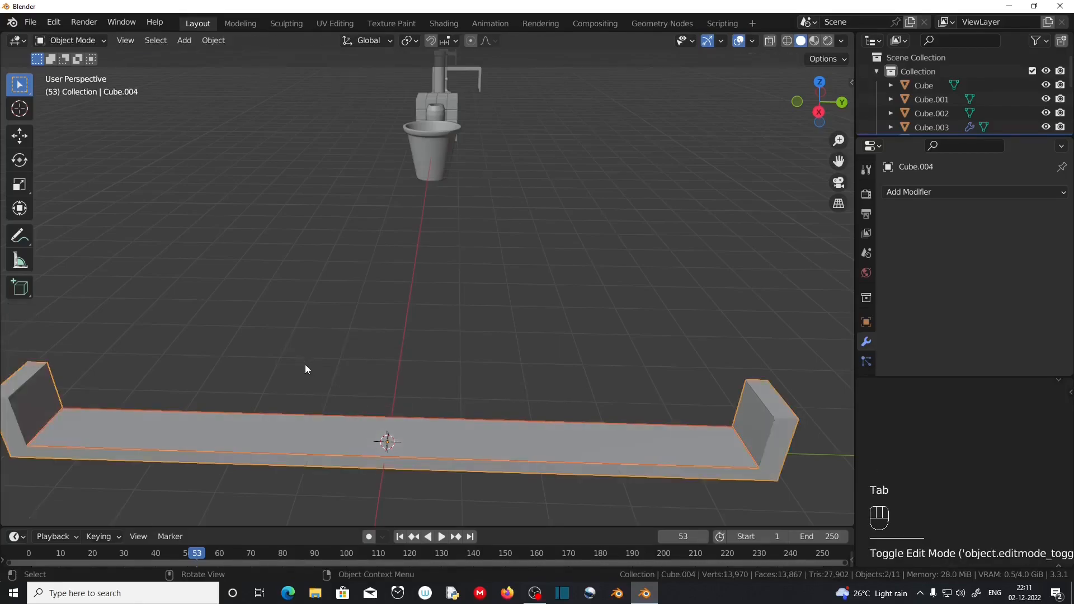
pyautogui.click(338, 442)
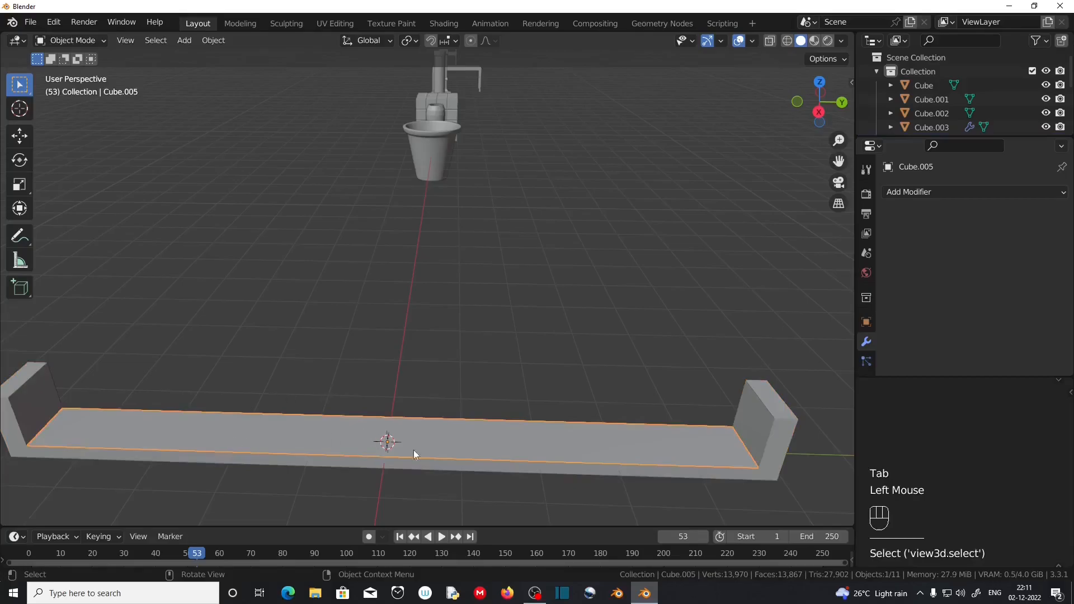
pyautogui.press('Tab')
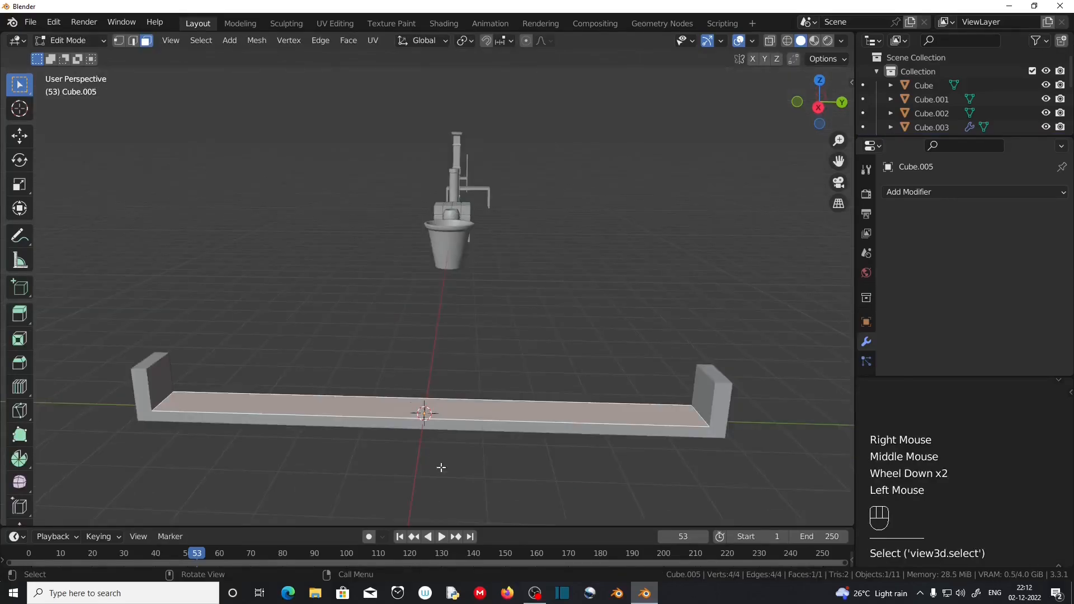
pyautogui.press('e')
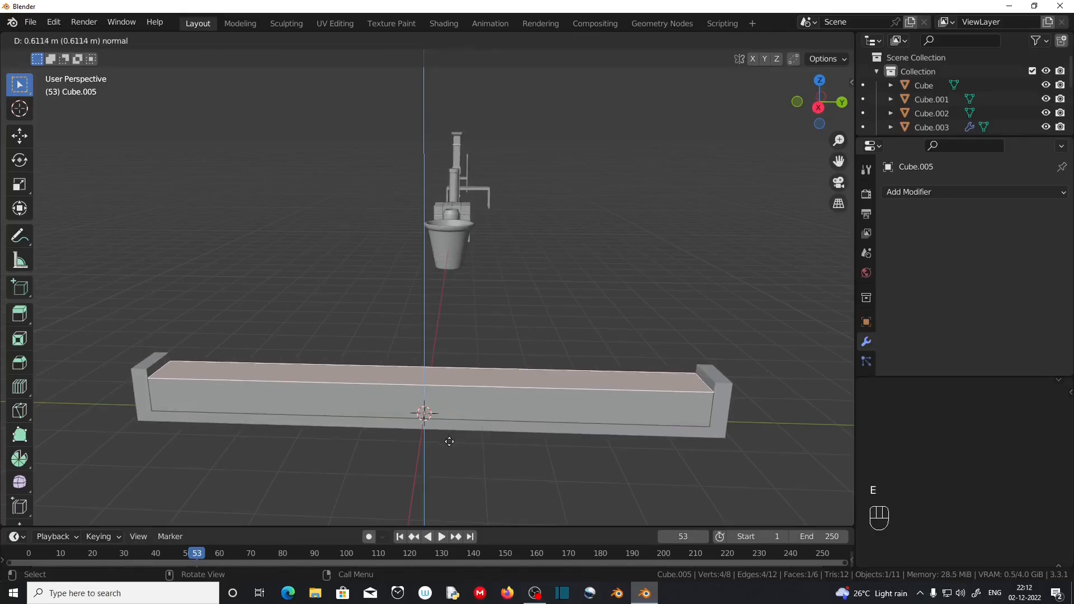
pyautogui.click(447, 438)
# Add a Subdivision Surface modifier to the extruded block
pyautogui.scroll(2, 446, 439)
pyautogui.click(938, 194)
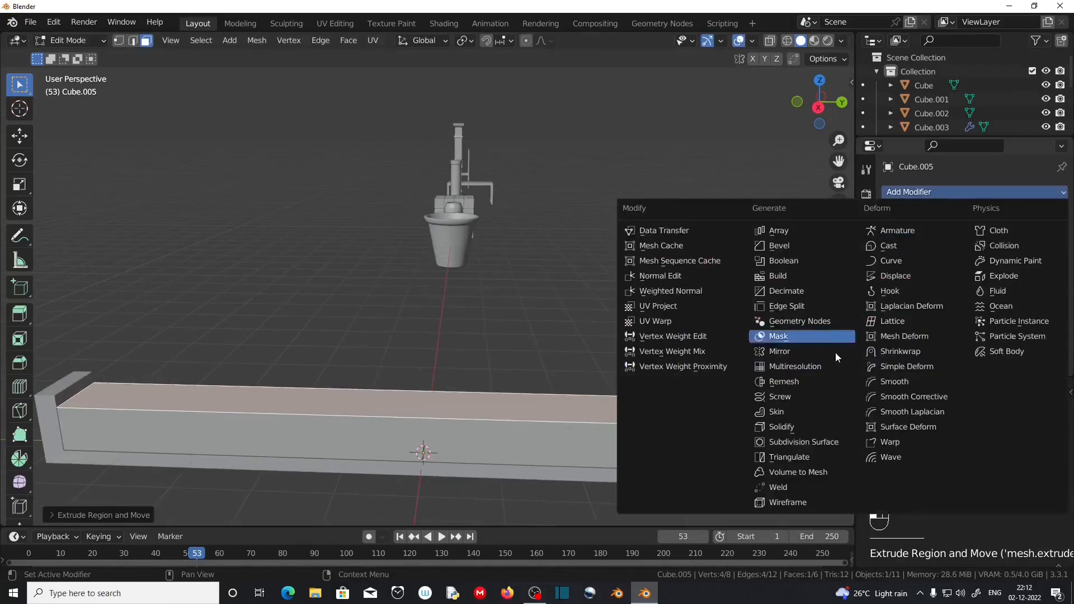
pyautogui.click(804, 442)
# Add two loop cuts across the block and scale them apart along Y until they sit near its ends
pyautogui.scroll(-2, 630, 408)
pyautogui.moveTo(526, 408); pyautogui.dragTo(539, 421, button='middle')
pyautogui.scroll(2, 526, 414)
pyautogui.press('KP_7')
pyautogui.keyDown('shift'); pyautogui.moveTo(735, 350); pyautogui.dragTo(647, 484, button='middle'); pyautogui.keyUp('shift')
pyautogui.scroll(2, 636, 420)
pyautogui.keyDown('shift'); pyautogui.moveTo(743, 298); pyautogui.dragTo(691, 323, button='middle'); pyautogui.keyUp('shift')
pyautogui.scroll(-1, 690, 322)
pyautogui.keyDown('shift'); pyautogui.moveTo(689, 373); pyautogui.dragTo(684, 324, button='middle'); pyautogui.keyUp('shift')
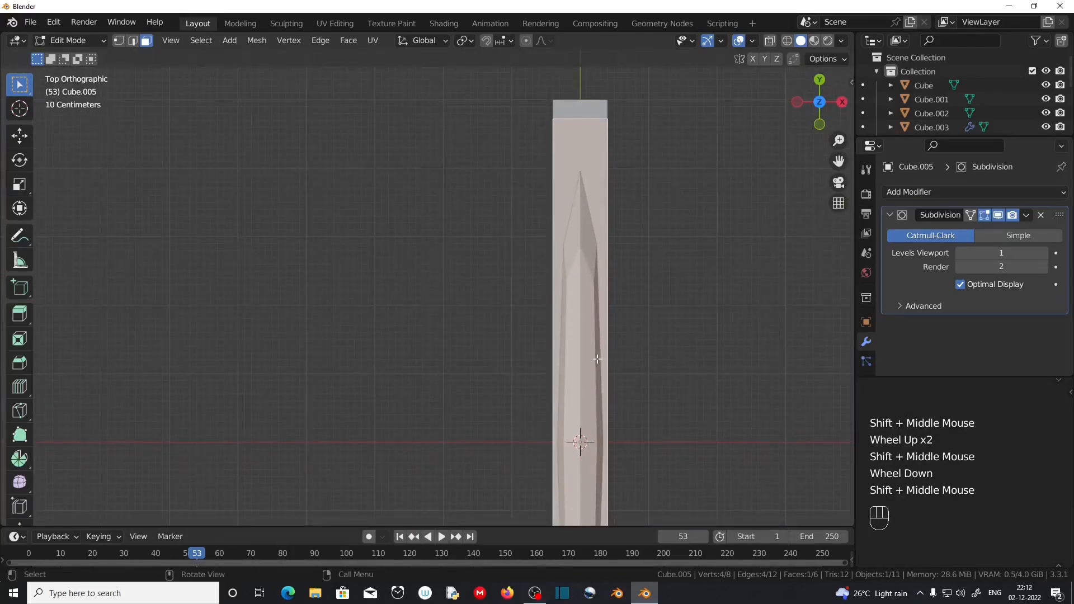
pyautogui.hotkey('ctrl', 'r')
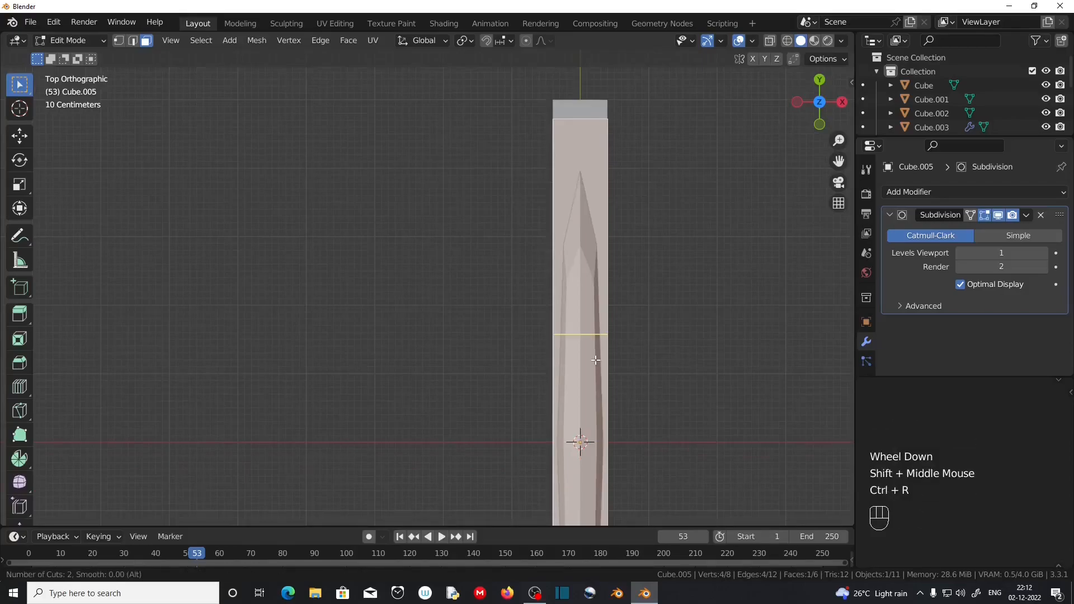
pyautogui.rightClick(596, 360)
pyautogui.keyDown('shift'); pyautogui.moveTo(673, 410); pyautogui.dragTo(679, 285, button='middle'); pyautogui.keyUp('shift')
pyautogui.scroll(-2, 569, 353)
pyautogui.press('s')
pyautogui.press('x')
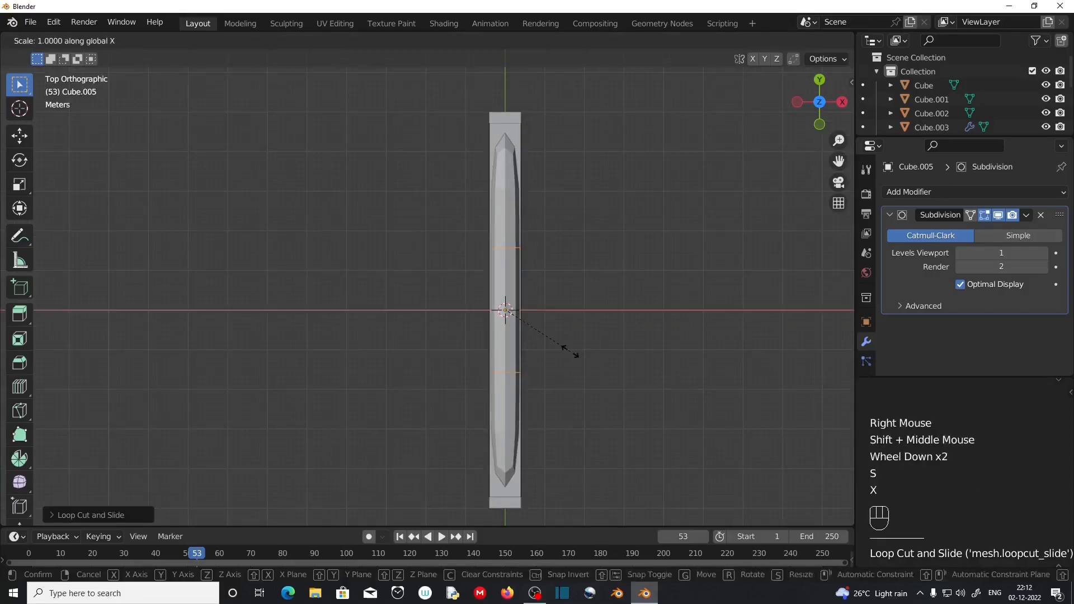
pyautogui.press('y')
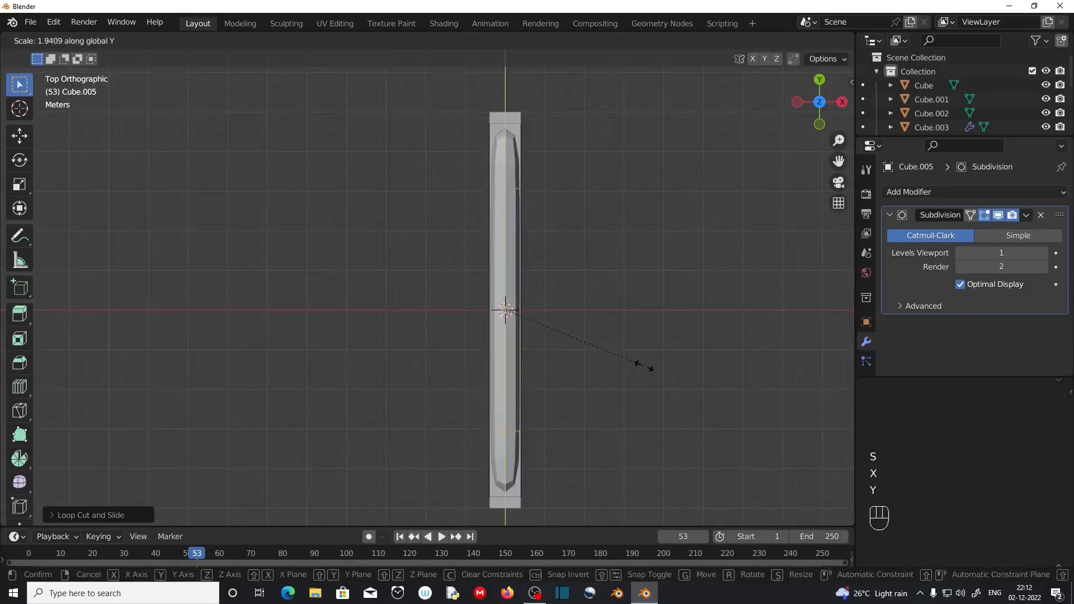
pyautogui.click(701, 383)
# Add a centred loop cut running along the full length of the block
pyautogui.scroll(1, 523, 288)
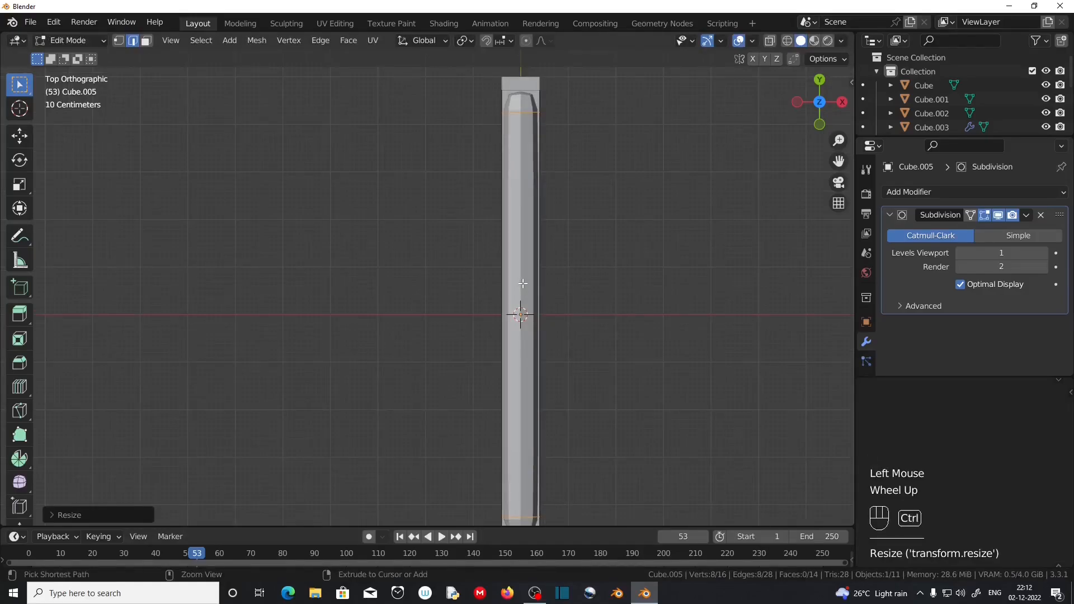
pyautogui.hotkey('ctrl', 'r')
pyautogui.click(521, 214)
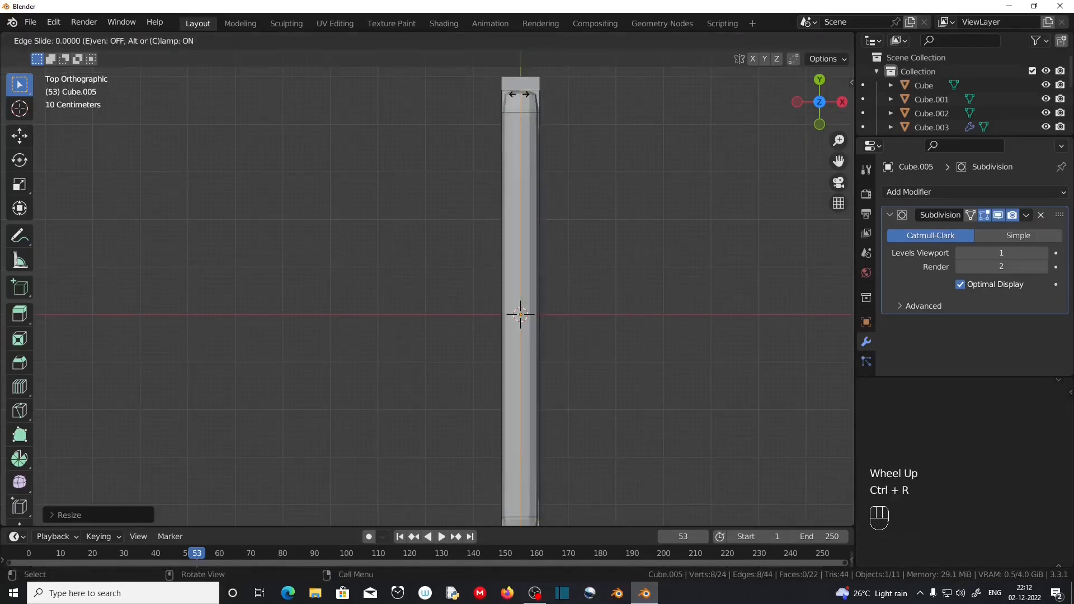
pyautogui.rightClick(618, 352)
# Set the block's Subdivision modifier to 2 viewport levels
pyautogui.moveTo(618, 352); pyautogui.dragTo(444, 307, button='middle')
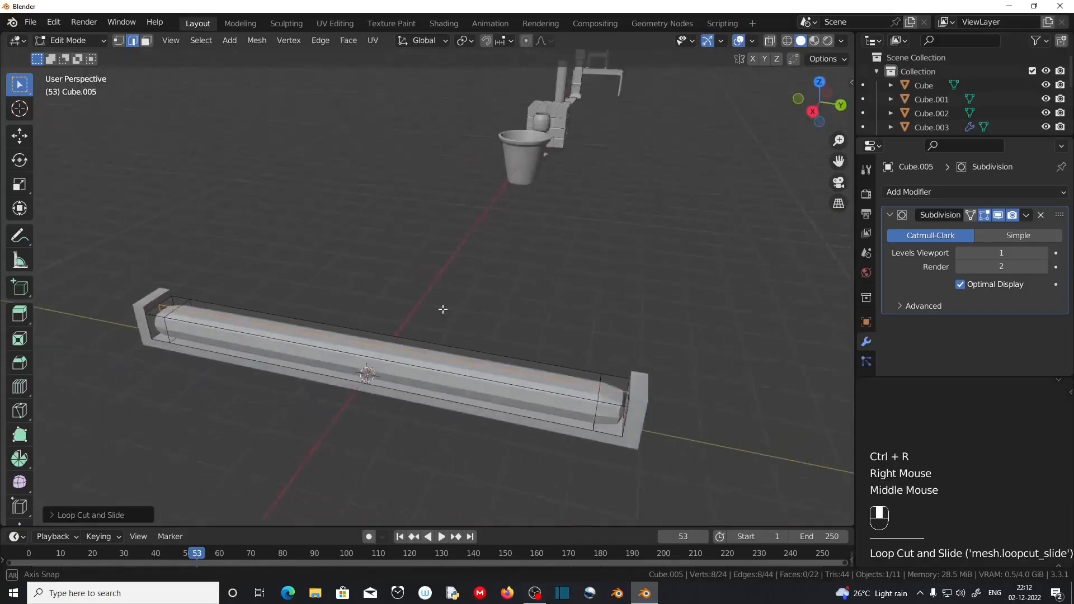
pyautogui.scroll(2, 445, 349)
pyautogui.moveTo(444, 349); pyautogui.dragTo(446, 391, button='middle')
pyautogui.scroll(-1, 446, 391)
pyautogui.moveTo(470, 427); pyautogui.dragTo(449, 458, button='middle')
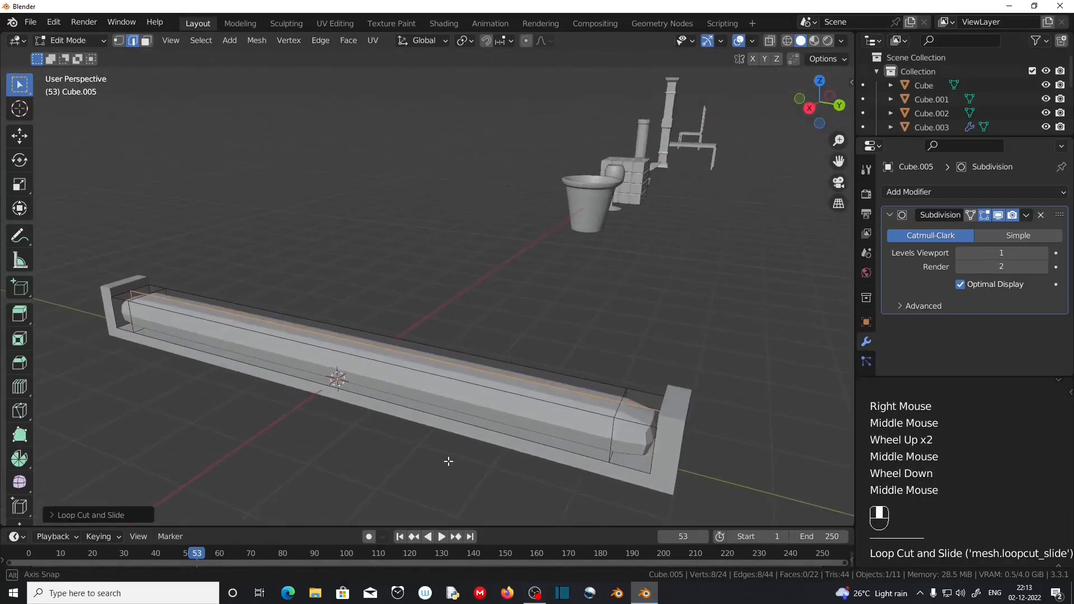
pyautogui.click(1044, 253)
# Select the whole tube mesh and scale it to about 1.04 along Y to reach the end walls
pyautogui.moveTo(560, 431); pyautogui.dragTo(446, 390, button='middle')
pyautogui.scroll(1, 545, 449)
pyautogui.scroll(-1, 576, 439)
pyautogui.scroll(-1, 446, 389)
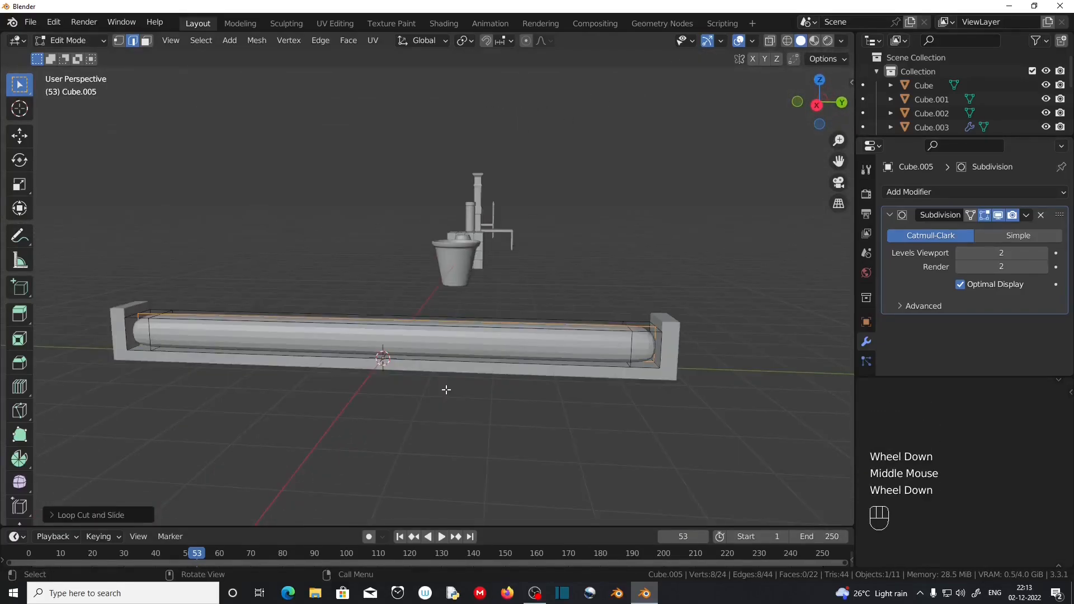
pyautogui.press('a')
pyautogui.press('s')
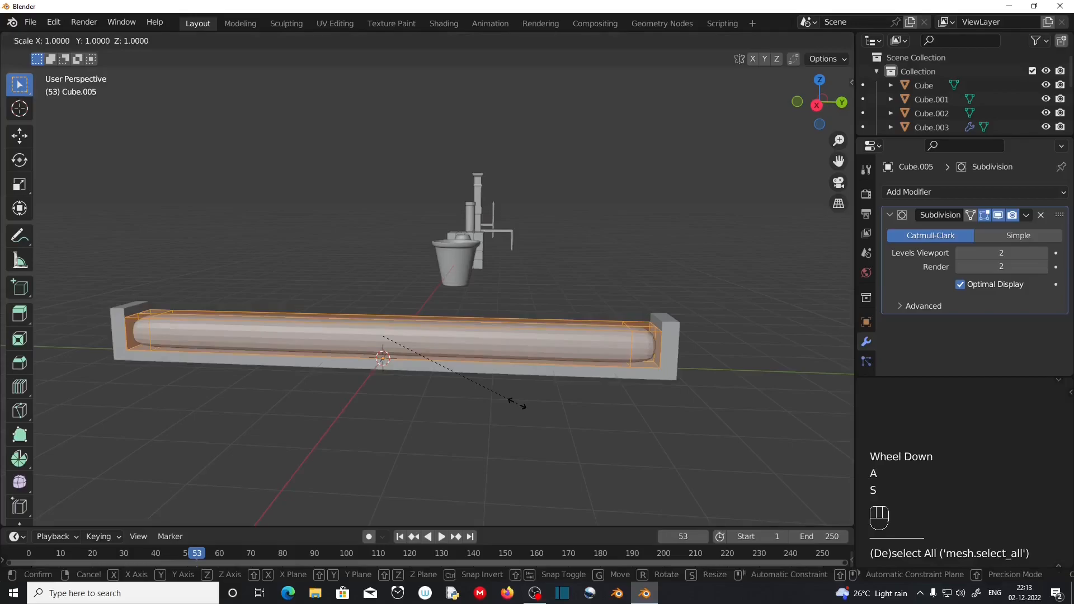
pyautogui.press('y')
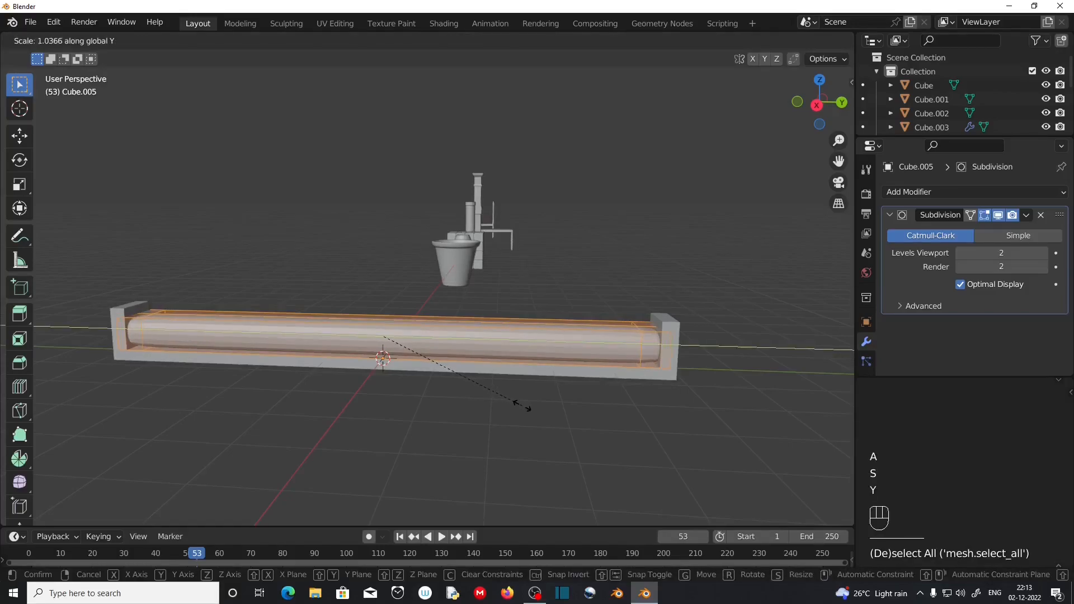
pyautogui.click(523, 407)
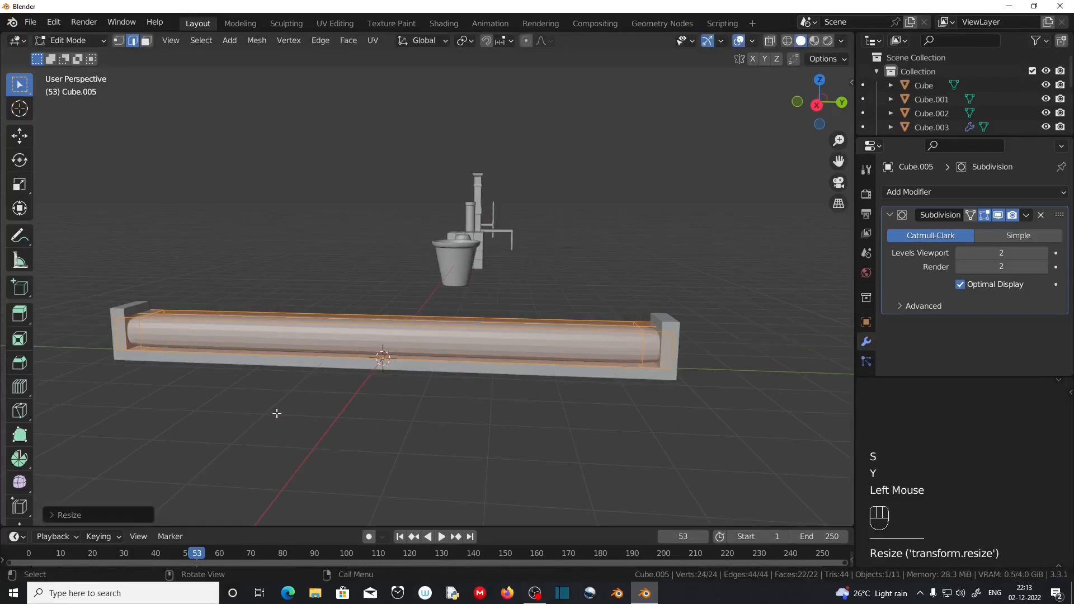
# Return to Object Mode, shade the tube smooth and deselect everything
pyautogui.moveTo(391, 398); pyautogui.dragTo(399, 444, button='middle')
pyautogui.rightClick(411, 351)
pyautogui.click(392, 317)
pyautogui.scroll(2, 400, 403)
pyautogui.scroll(-2, 395, 456)
pyautogui.click(451, 472)
# Select the holder and tube together, move them about 14.3 m in the negative X direction, and deselect them
pyautogui.moveTo(451, 473); pyautogui.dragTo(450, 503, button='middle')
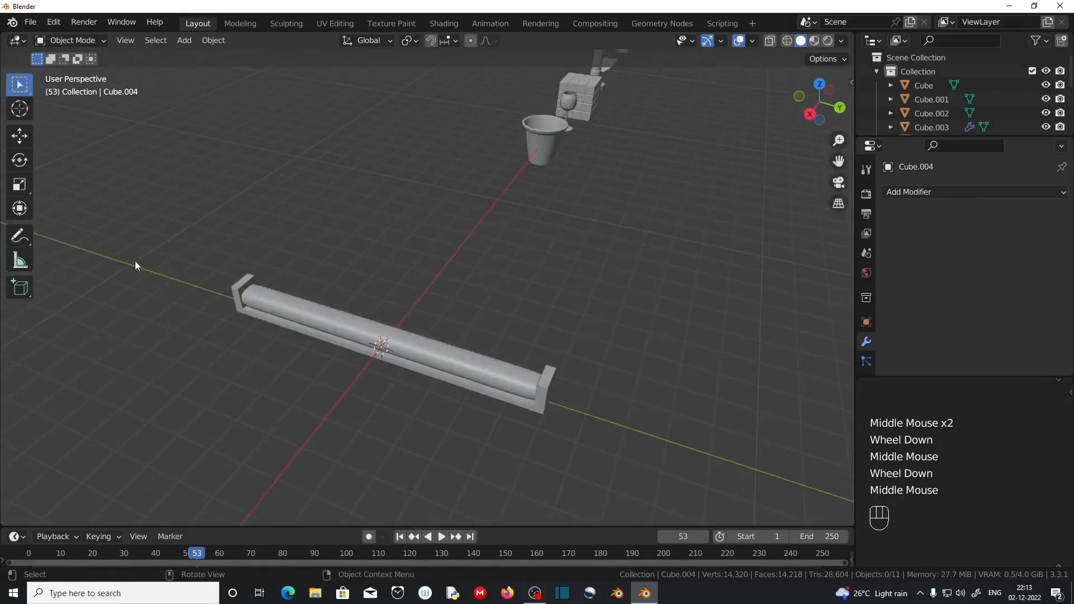
pyautogui.moveTo(135, 261); pyautogui.dragTo(585, 465)
pyautogui.press('g')
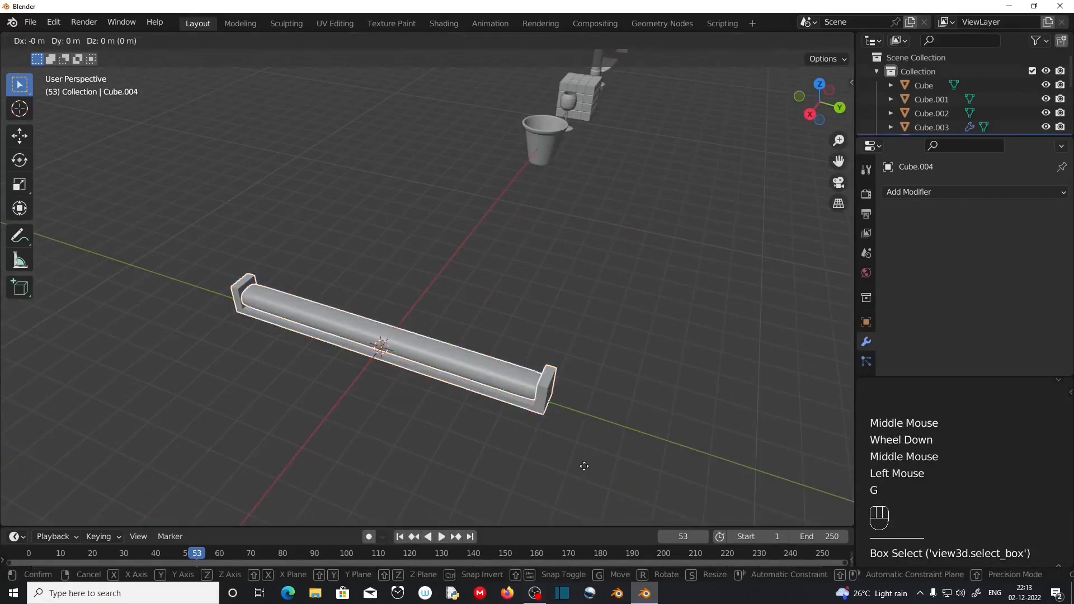
pyautogui.press('x')
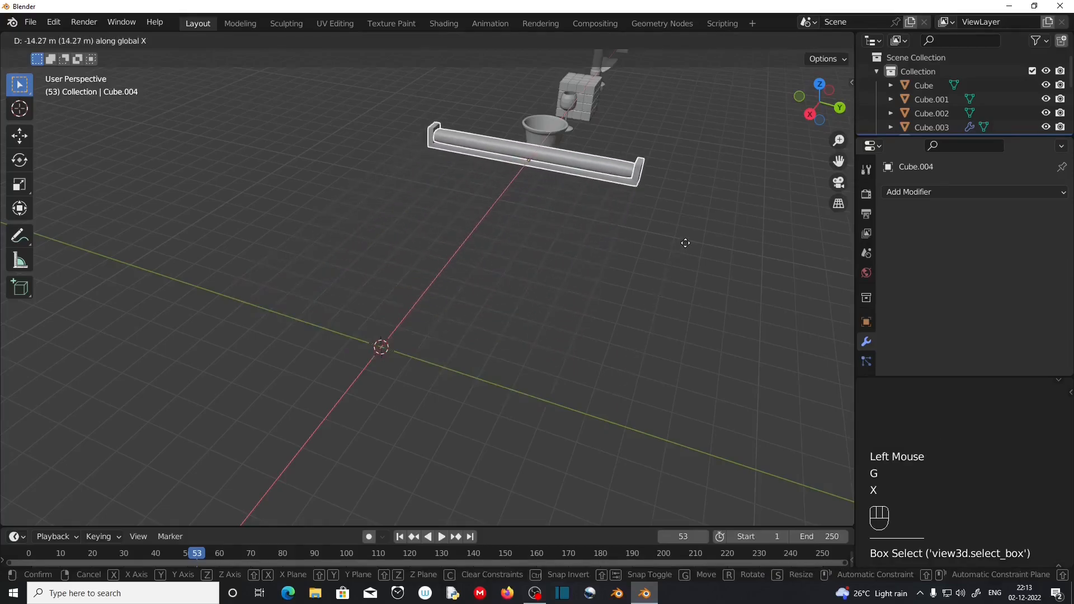
pyautogui.click(686, 243)
pyautogui.moveTo(427, 401); pyautogui.dragTo(496, 403, button='middle')
pyautogui.click(296, 257)
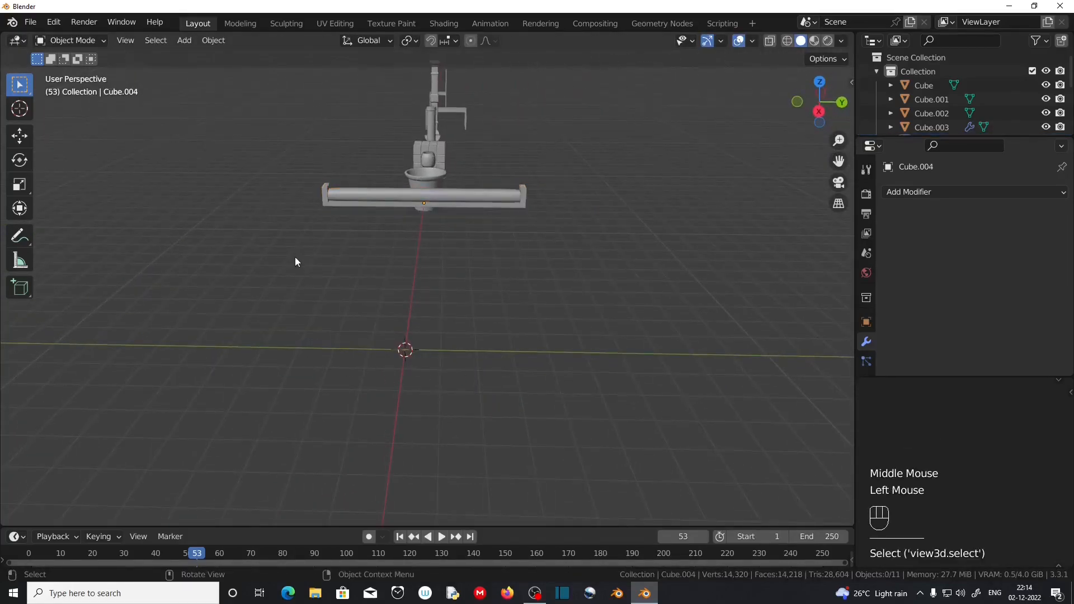
# Add a cube at the world origin, enter Edit Mode and scale its whole mesh by 3
pyautogui.hotkey('shift', 'a')
pyautogui.moveTo(295, 259)
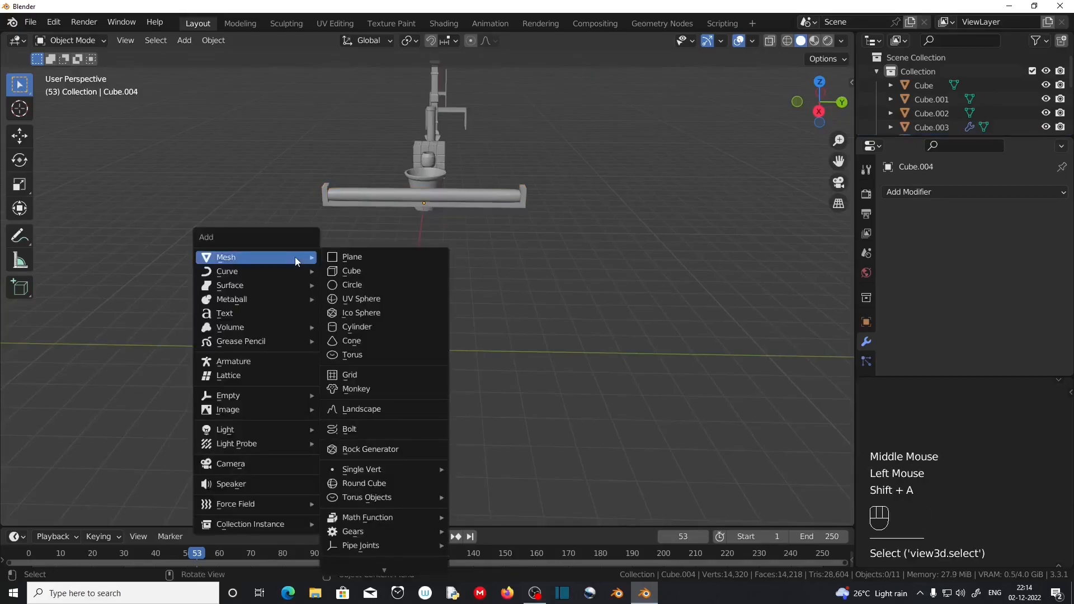
pyautogui.click(382, 271)
pyautogui.press('Tab')
pyautogui.scroll(2, 424, 411)
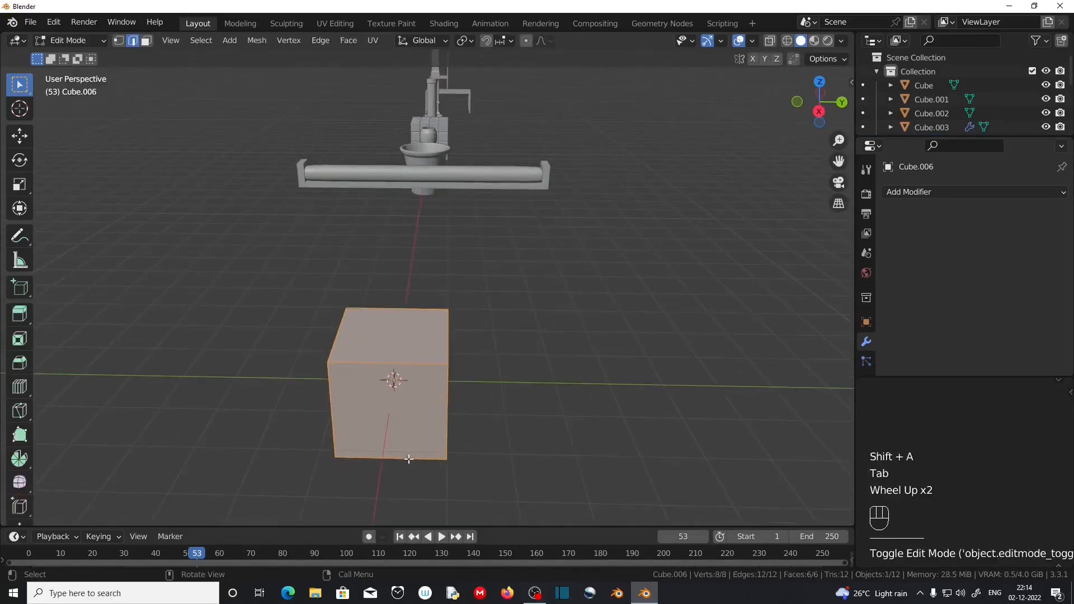
pyautogui.moveTo(410, 460); pyautogui.dragTo(481, 414, button='middle')
pyautogui.press('s')
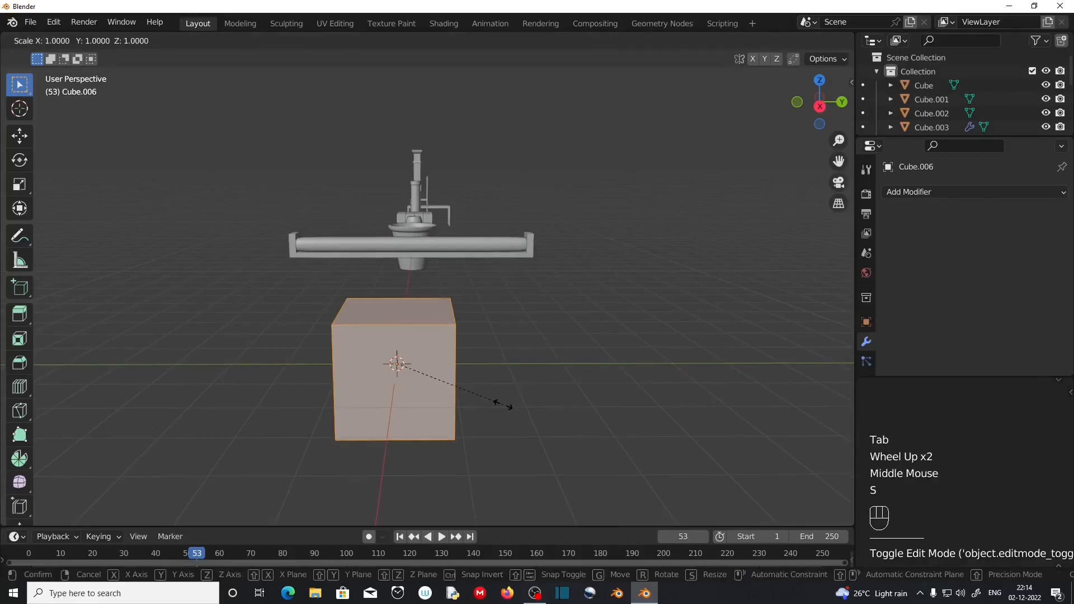
pyautogui.press('KP_3')
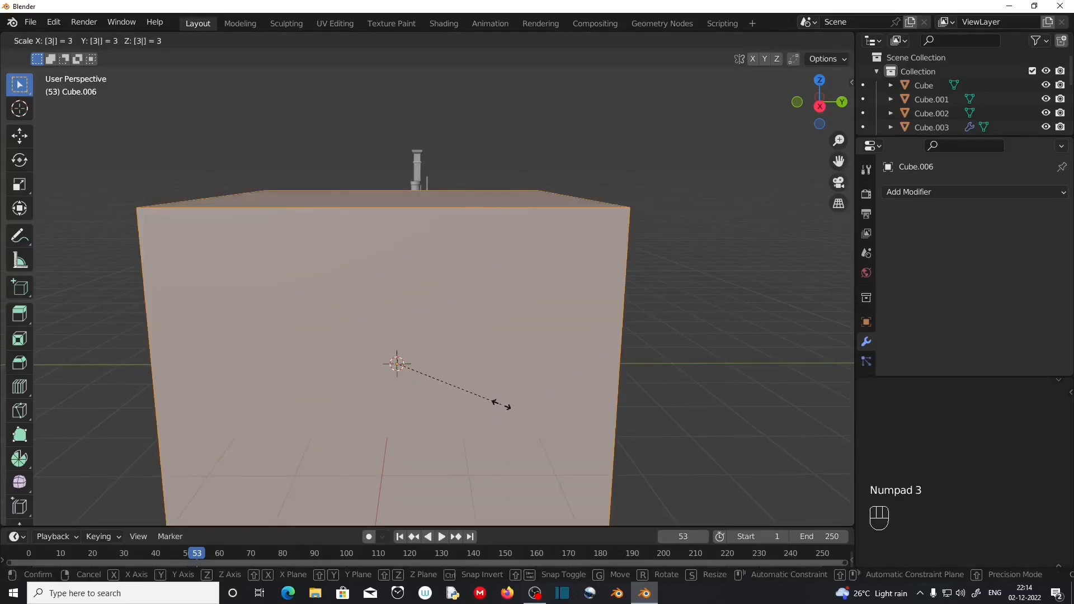
pyautogui.press('KP_Enter')
# Add four evenly spaced horizontal loop cuts around the cube without sliding them
pyautogui.scroll(-2, 438, 403)
pyautogui.moveTo(502, 403); pyautogui.dragTo(467, 409, button='middle')
pyautogui.scroll(1, 461, 422)
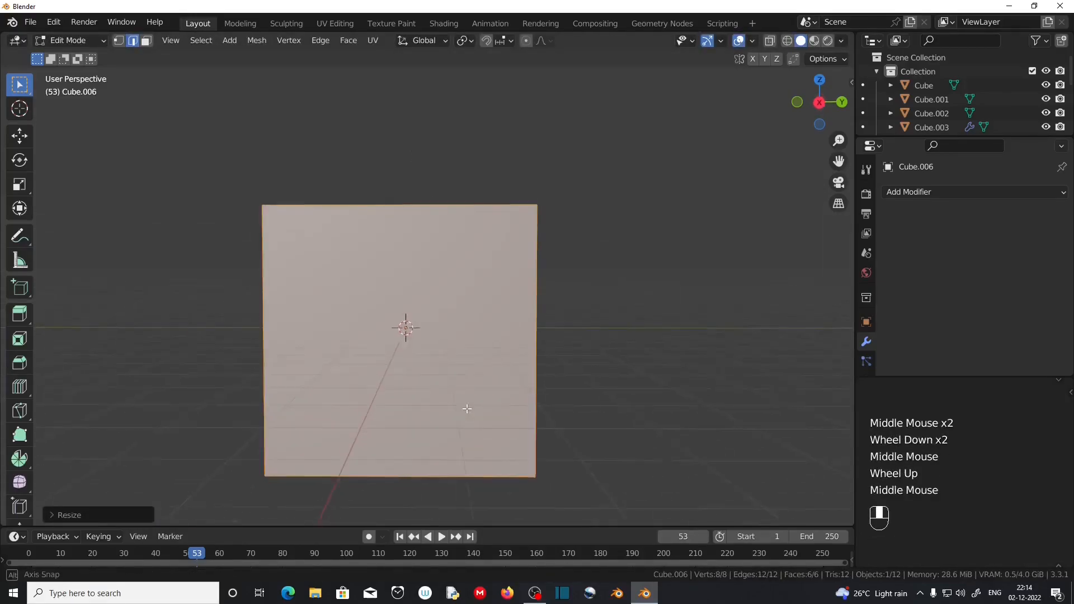
pyautogui.scroll(1, 468, 409)
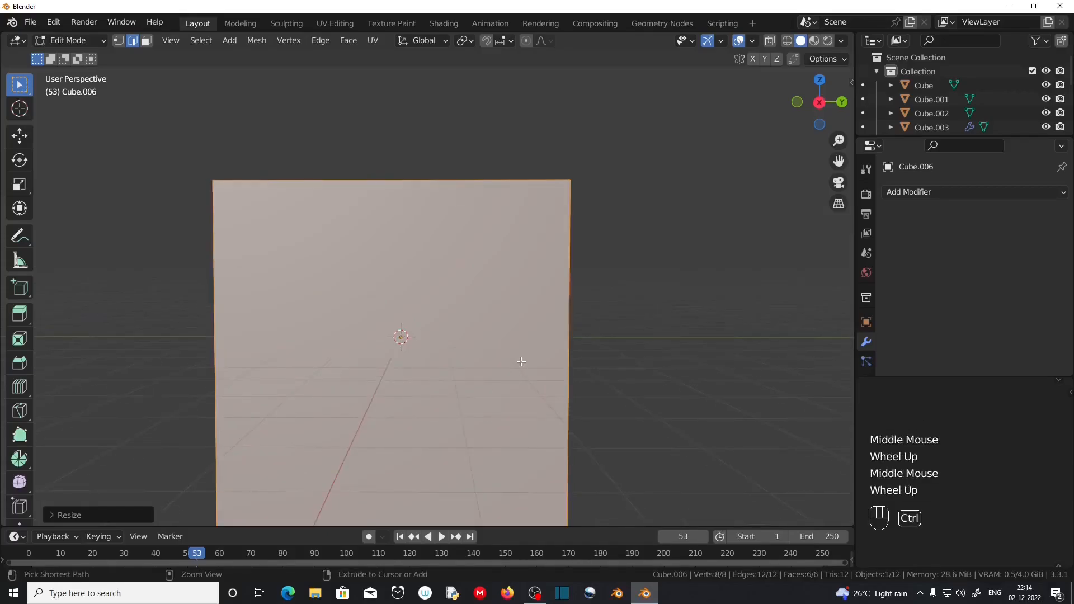
pyautogui.hotkey('ctrl', 'r')
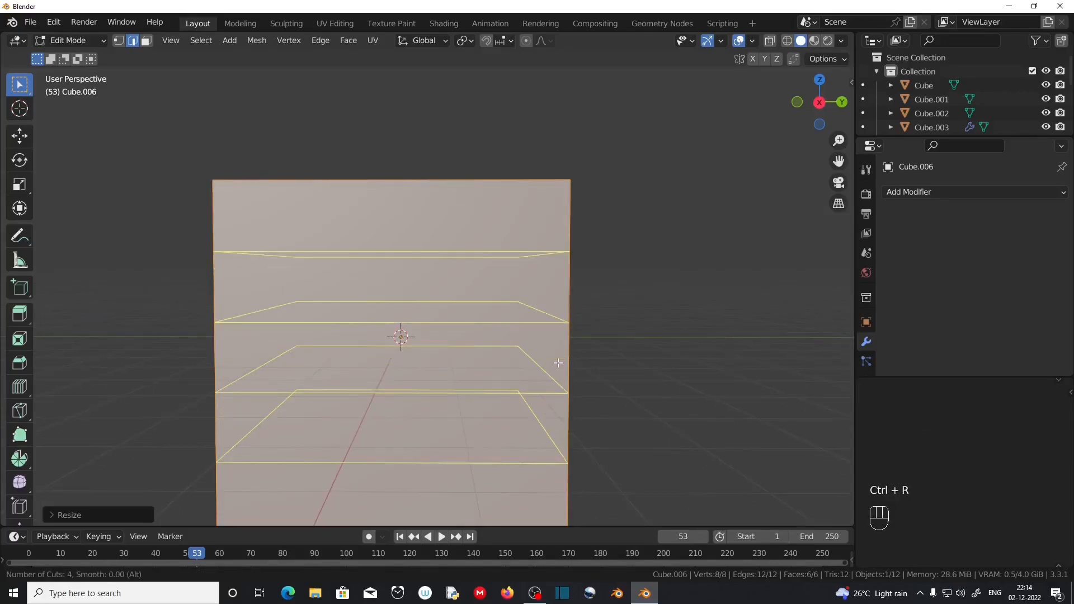
pyautogui.click(558, 363)
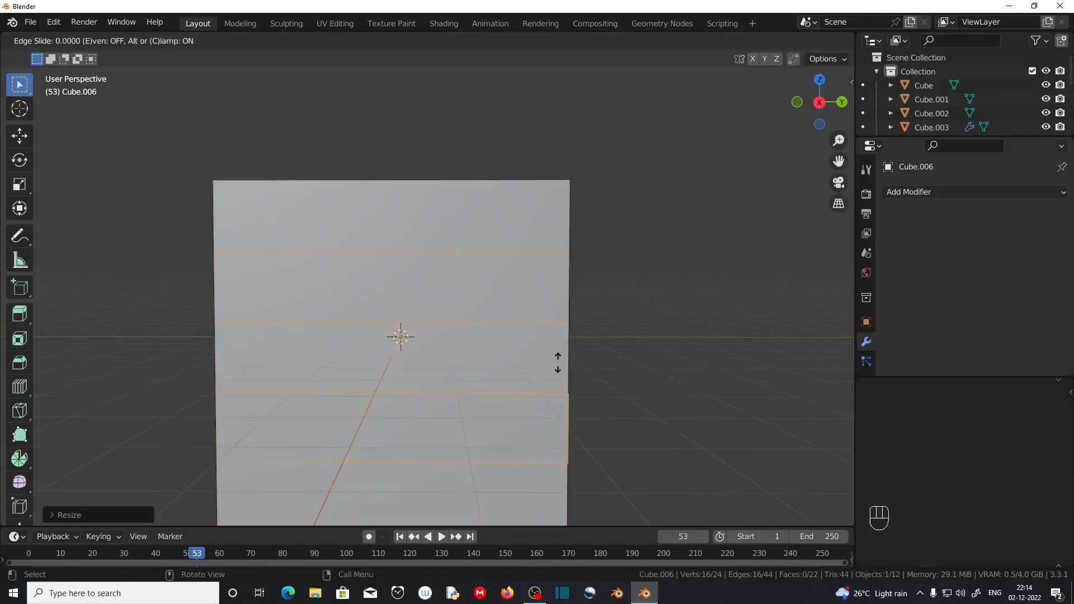
pyautogui.rightClick(558, 363)
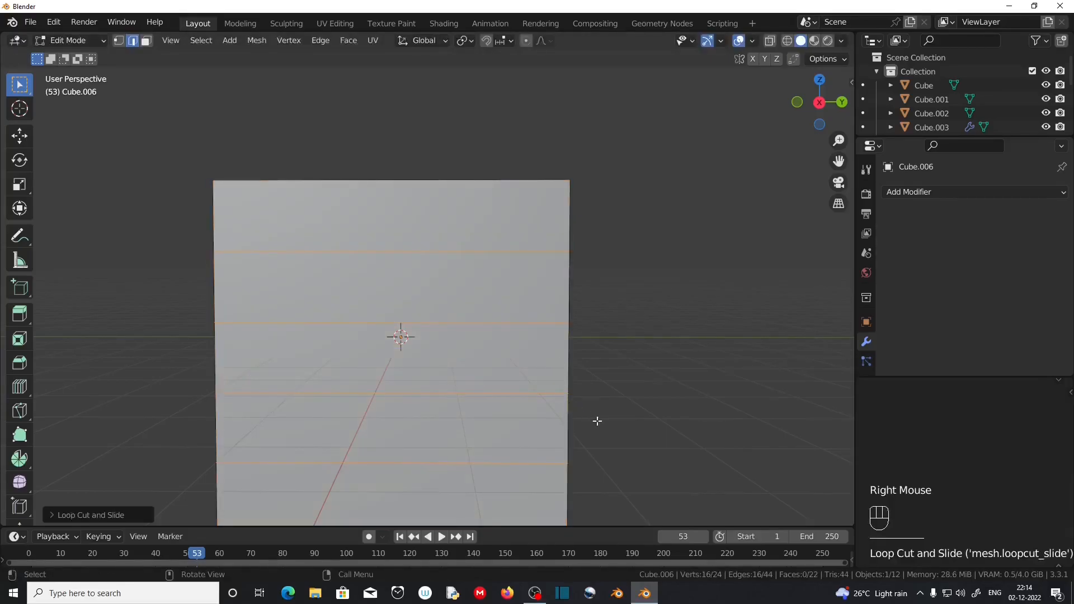
# Use Offset Edge Loop Cut to add a close parallel loop above and below each of the four horizontal loops
pyautogui.scroll(-1, 503, 362)
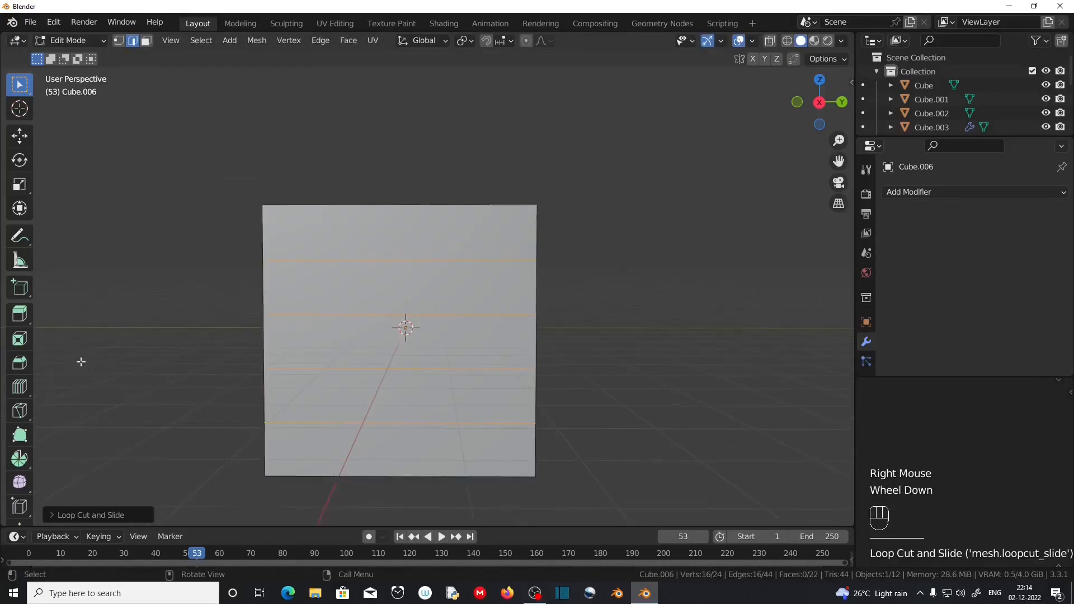
pyautogui.click(20, 386)
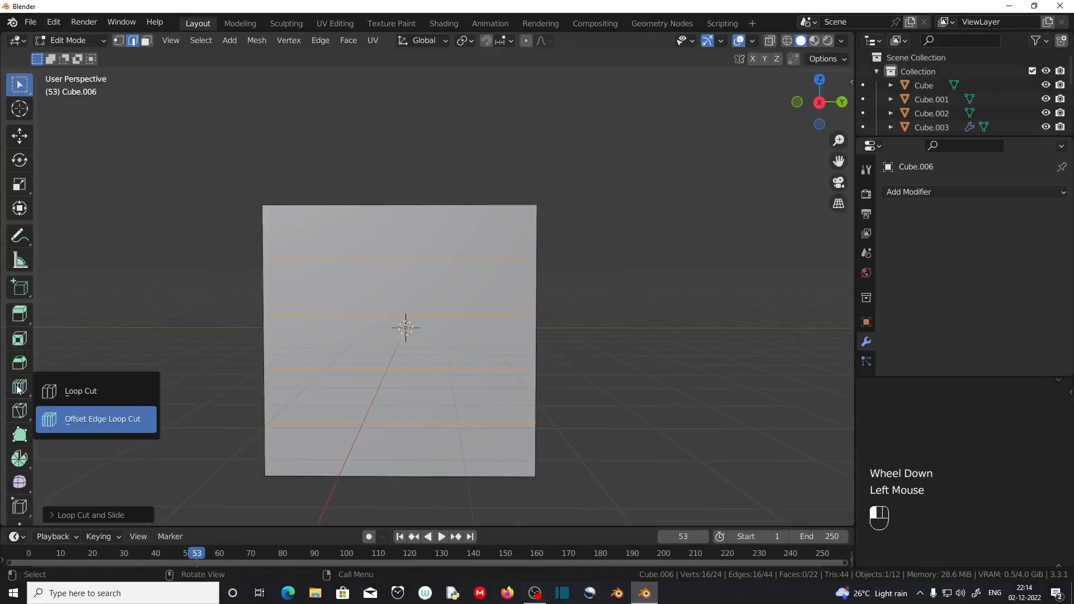
pyautogui.click(81, 421)
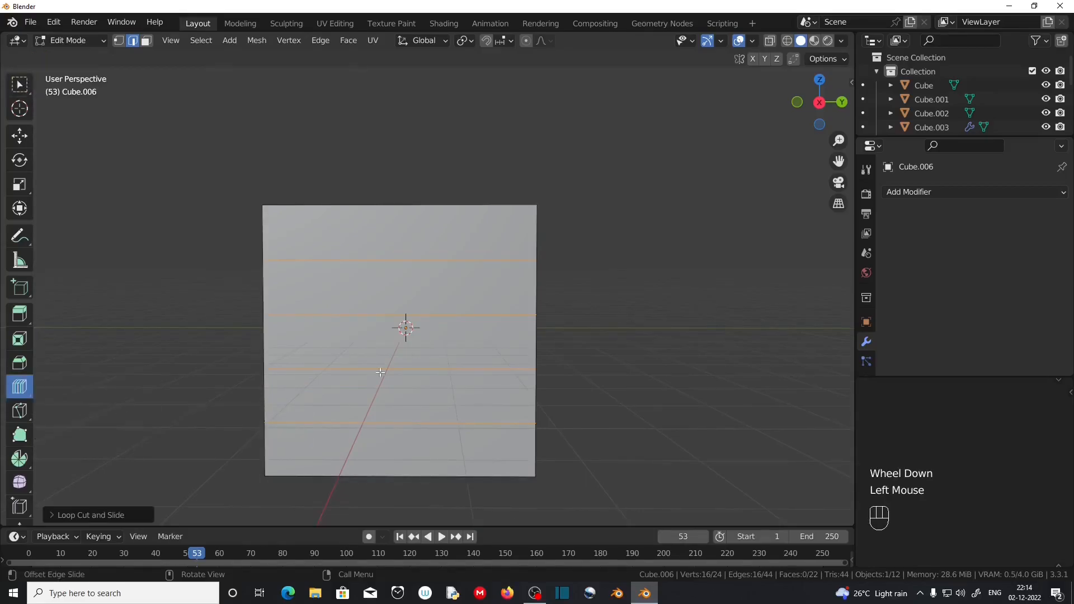
pyautogui.click(520, 259)
pyautogui.moveTo(519, 259); pyautogui.dragTo(520, 257)
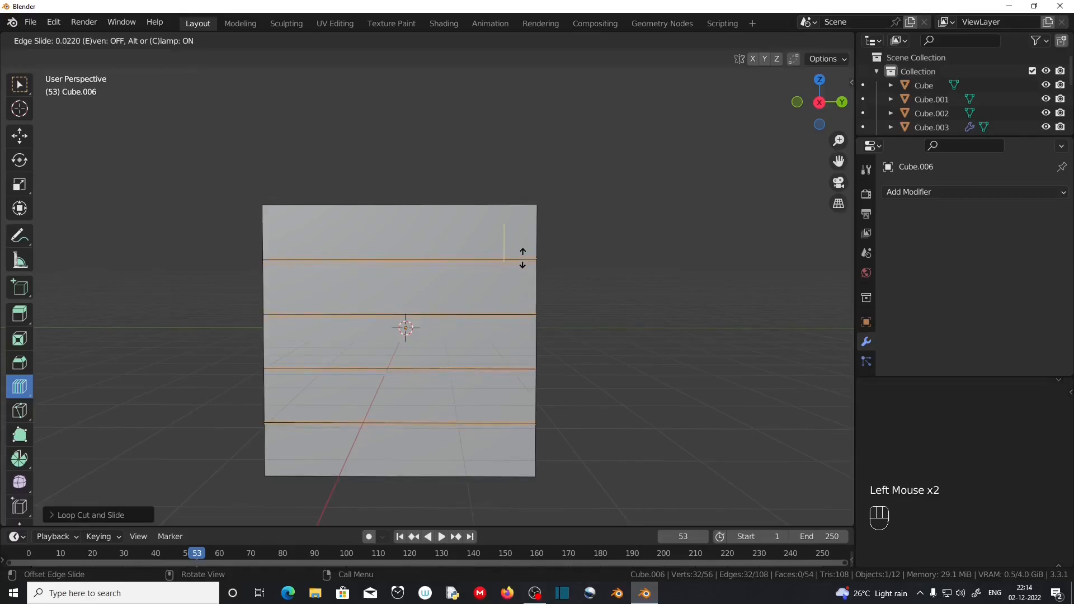
pyautogui.moveTo(522, 258); pyautogui.dragTo(523, 258)
pyautogui.click(523, 257)
pyautogui.scroll(3, 521, 257)
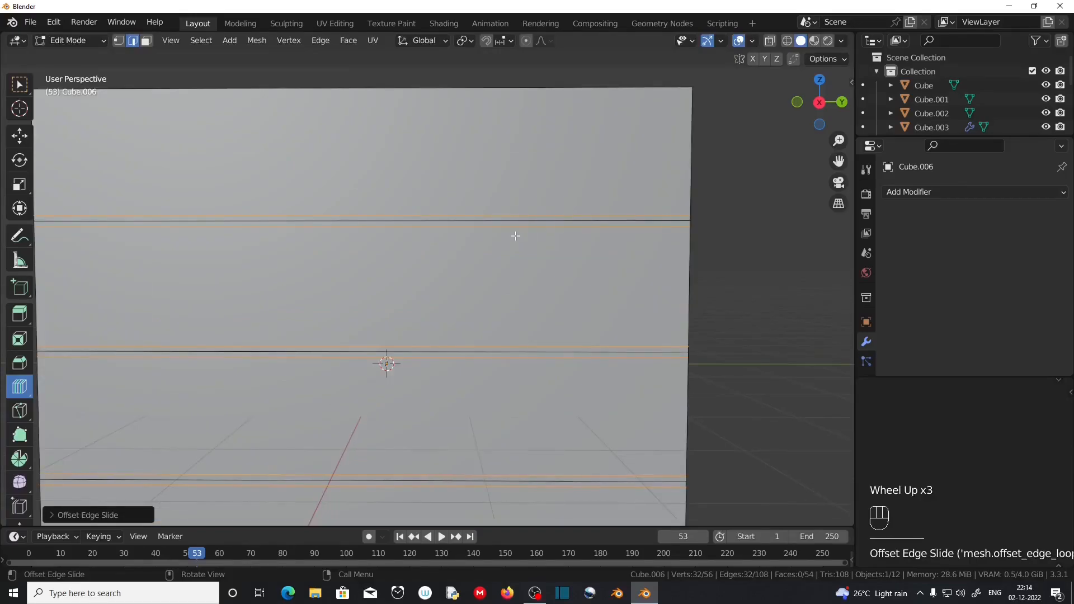
# Return to the selection tool, select the four original middle loops and dissolve their edges, leaving four narrow bands
pyautogui.keyDown('shift'); pyautogui.moveTo(518, 246); pyautogui.dragTo(417, 224, button='middle'); pyautogui.keyUp('shift')
pyautogui.click(18, 87)
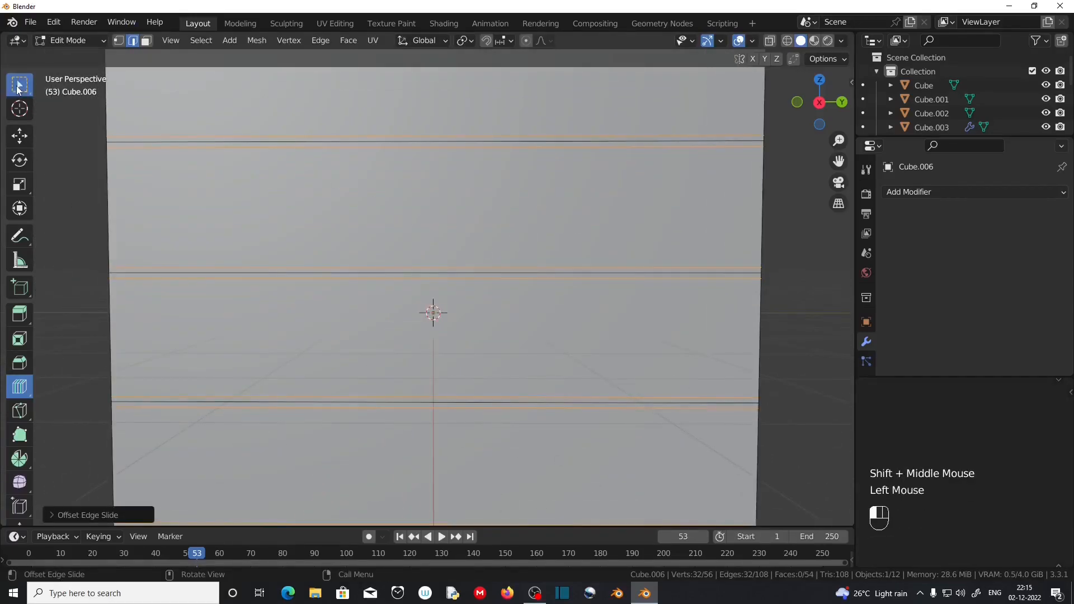
pyautogui.keyDown('alt'); pyautogui.click(286, 143); pyautogui.keyUp('alt')
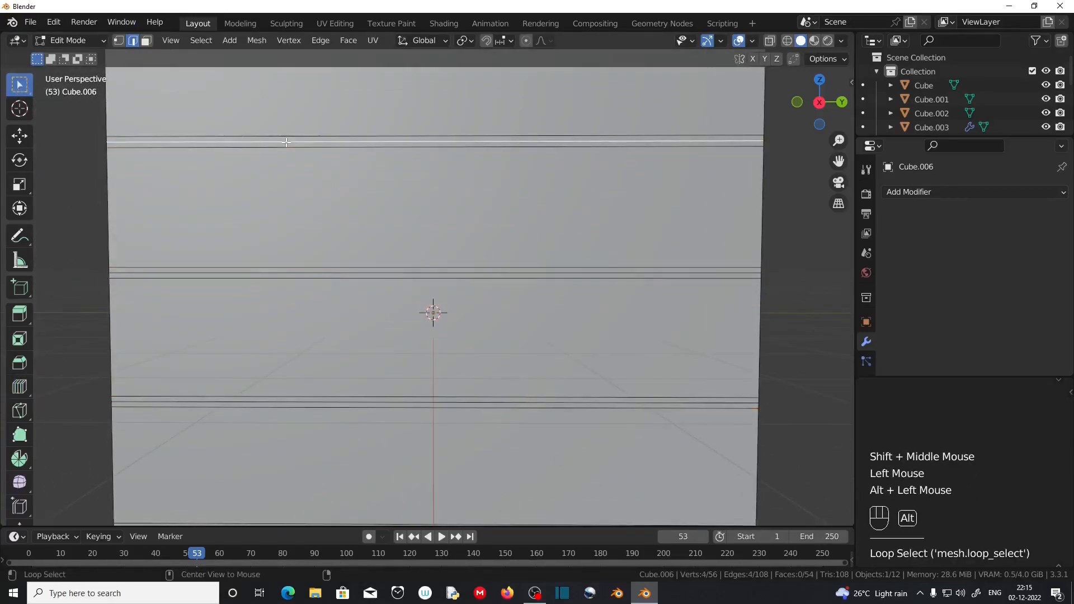
pyautogui.keyDown('alt'); pyautogui.keyDown('shift'); pyautogui.click(280, 274); pyautogui.keyUp('shift'); pyautogui.keyUp('alt')
pyautogui.keyDown('alt'); pyautogui.keyDown('shift'); pyautogui.click(303, 399); pyautogui.keyUp('shift'); pyautogui.keyUp('alt')
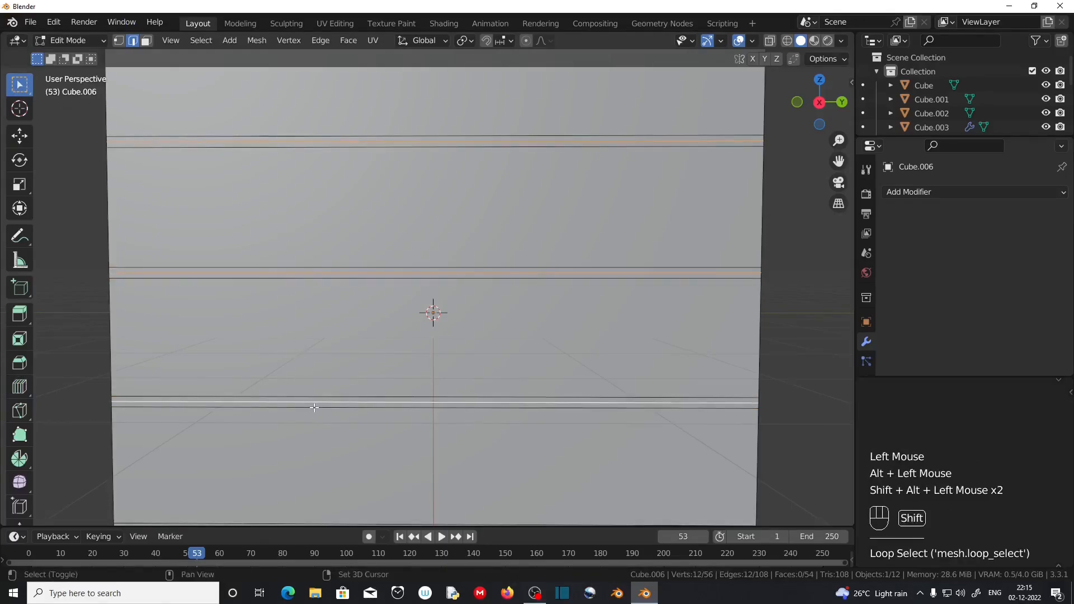
pyautogui.keyDown('shift'); pyautogui.moveTo(304, 399); pyautogui.dragTo(343, 304, button='middle'); pyautogui.keyUp('shift')
pyautogui.keyDown('alt'); pyautogui.keyDown('shift'); pyautogui.click(343, 304); pyautogui.keyUp('shift'); pyautogui.keyUp('alt')
pyautogui.press('x')
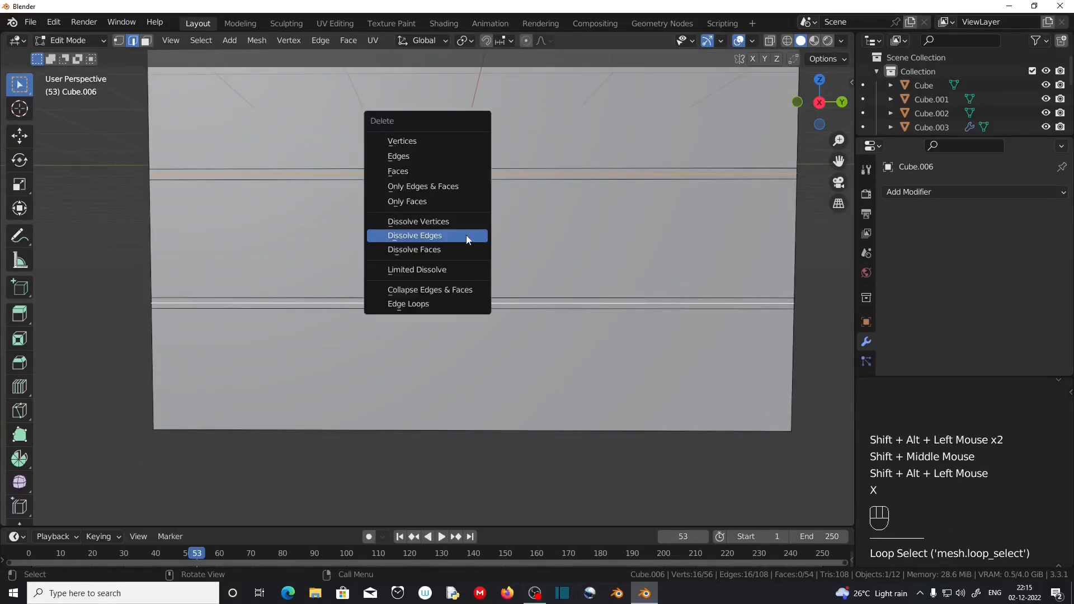
pyautogui.click(465, 235)
# In face selection, grow from the top face to the upper four tiers and scale them to about 0.66 in X and Y
pyautogui.middleClick(468, 348)
pyautogui.scroll(-2, 431, 268)
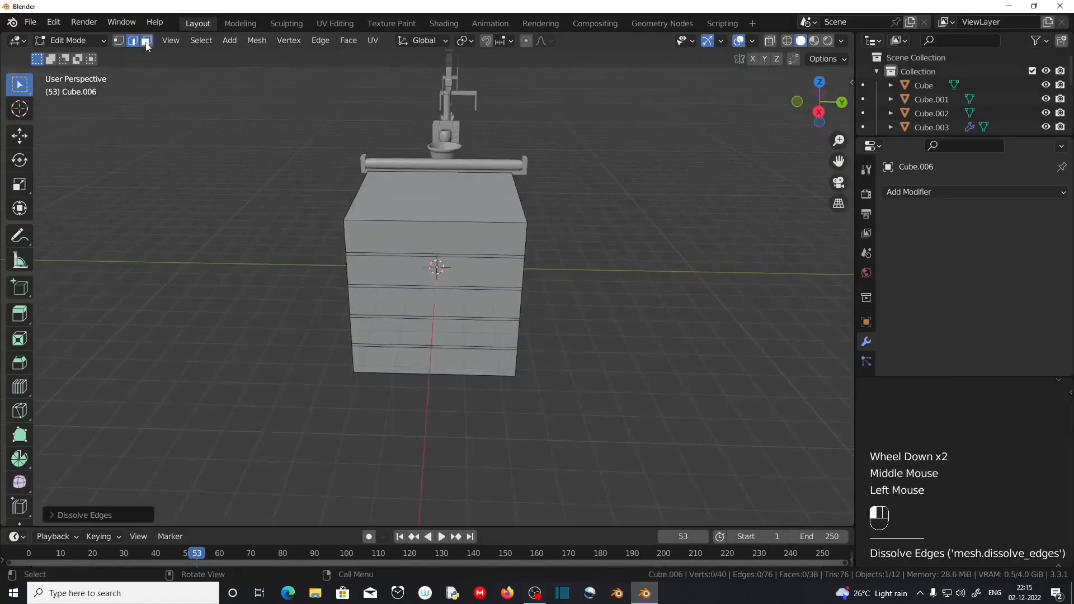
pyautogui.click(146, 42)
pyautogui.click(412, 193)
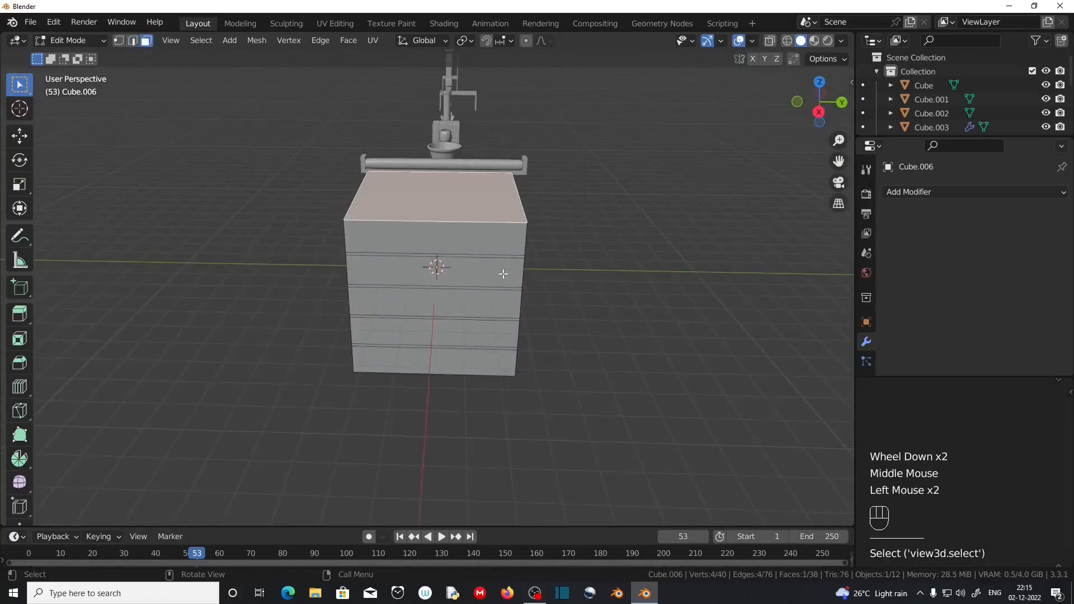
pyautogui.press('ctrl+KP_Add')
pyautogui.press('ctrl+KP_Add')
pyautogui.press('ctrl+KP_Add')
pyautogui.press('ctrl+KP_Add')
pyautogui.press('ctrl+KP_Add')
pyautogui.press('ctrl+KP_Add')
pyautogui.press('ctrl+KP_Add')
pyautogui.scroll(2, 503, 274)
pyautogui.moveTo(503, 274); pyautogui.dragTo(499, 239, button='middle')
pyautogui.press('KP_1')
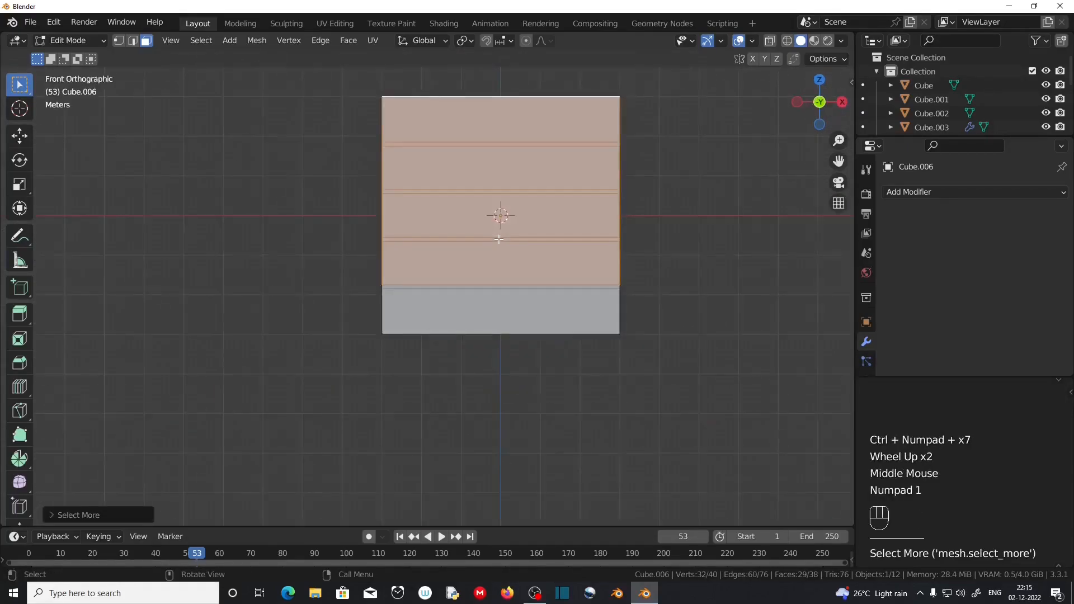
pyautogui.keyDown('shift'); pyautogui.moveTo(666, 255); pyautogui.dragTo(670, 338, button='middle'); pyautogui.keyUp('shift')
pyautogui.press('s')
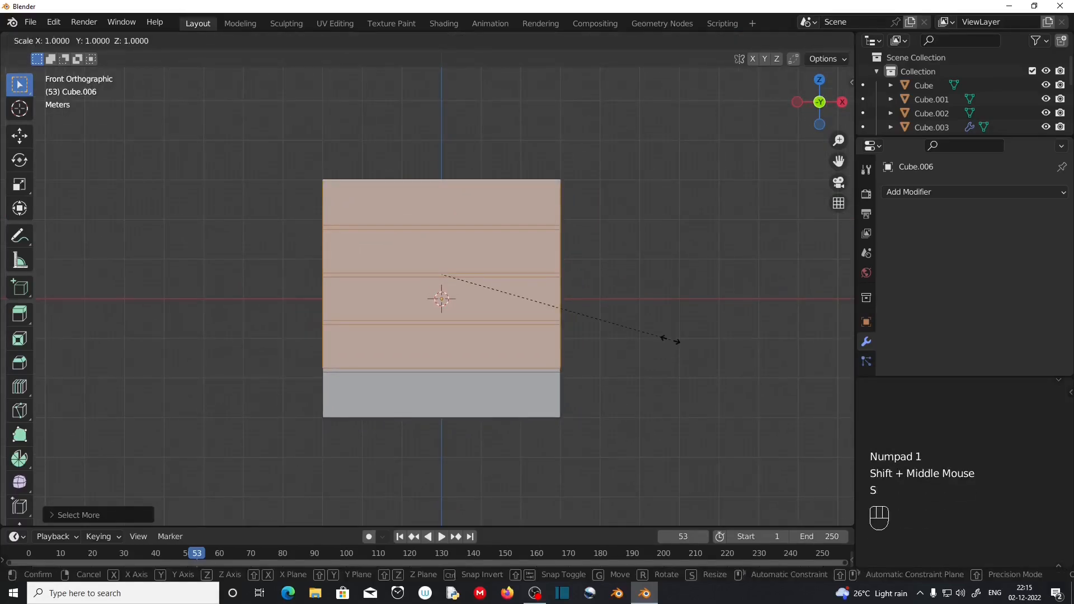
pyautogui.hotkey('shift', 'z')
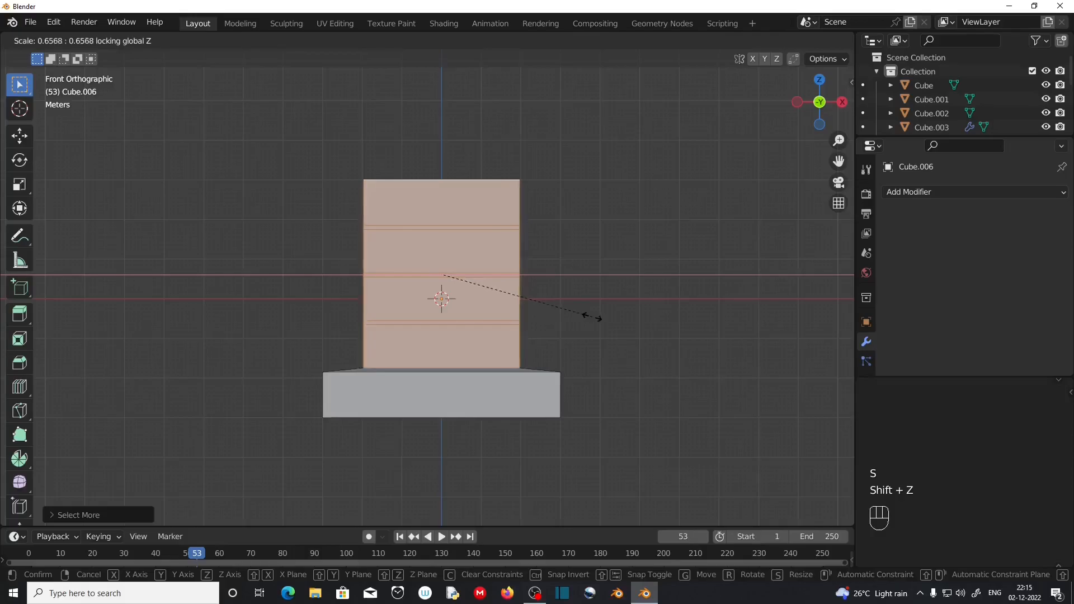
pyautogui.click(594, 317)
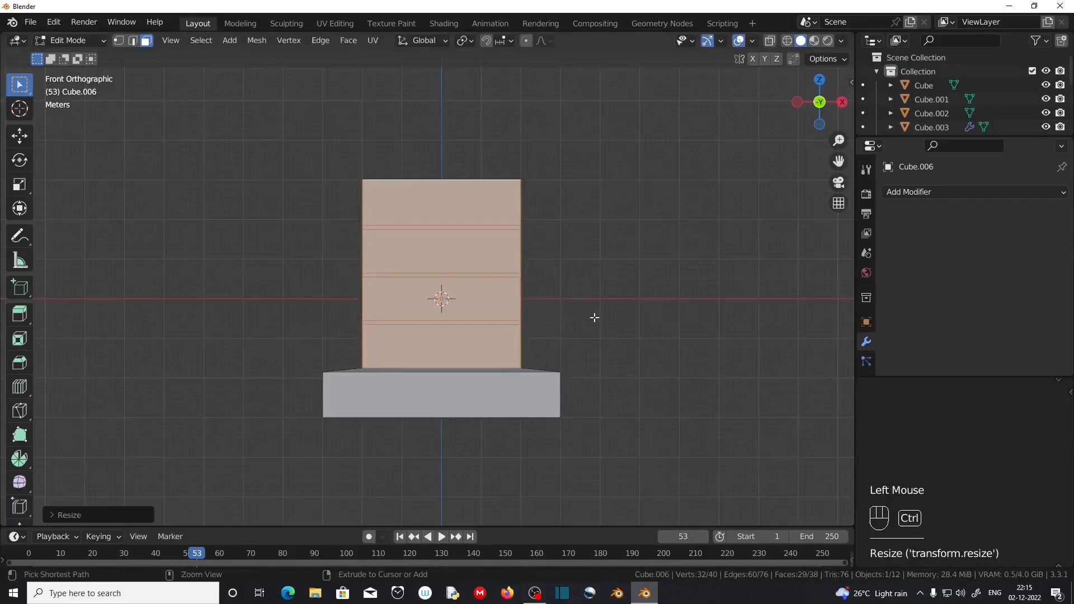
# Shrink the selection to the upper three tiers and scale them to about 0.5 in X and Y only
pyautogui.press('ctrl+KP_Subtract')
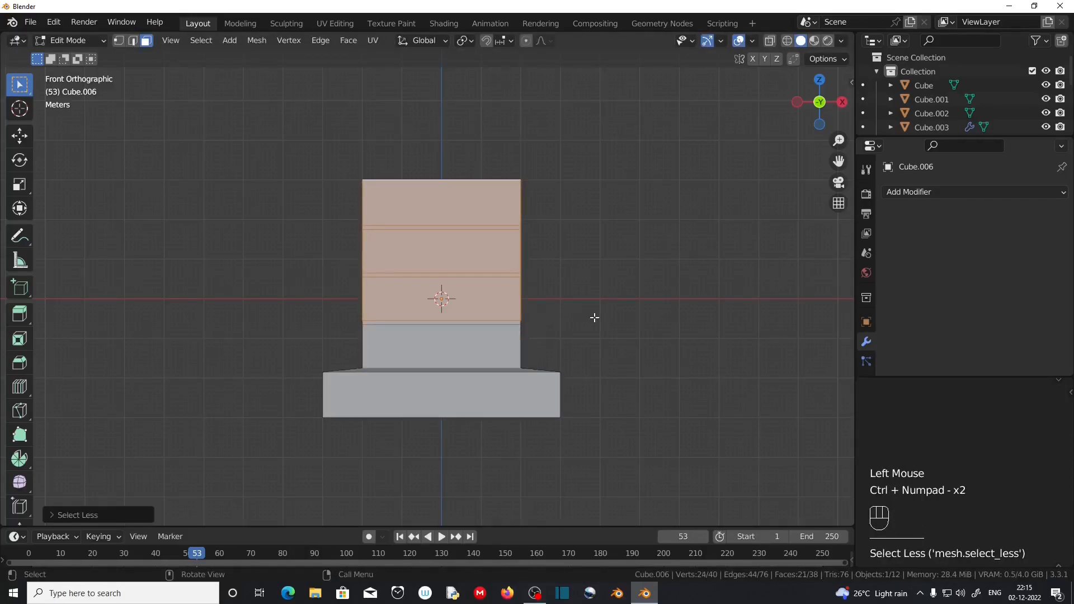
pyautogui.scroll(3, 594, 317)
pyautogui.press('s')
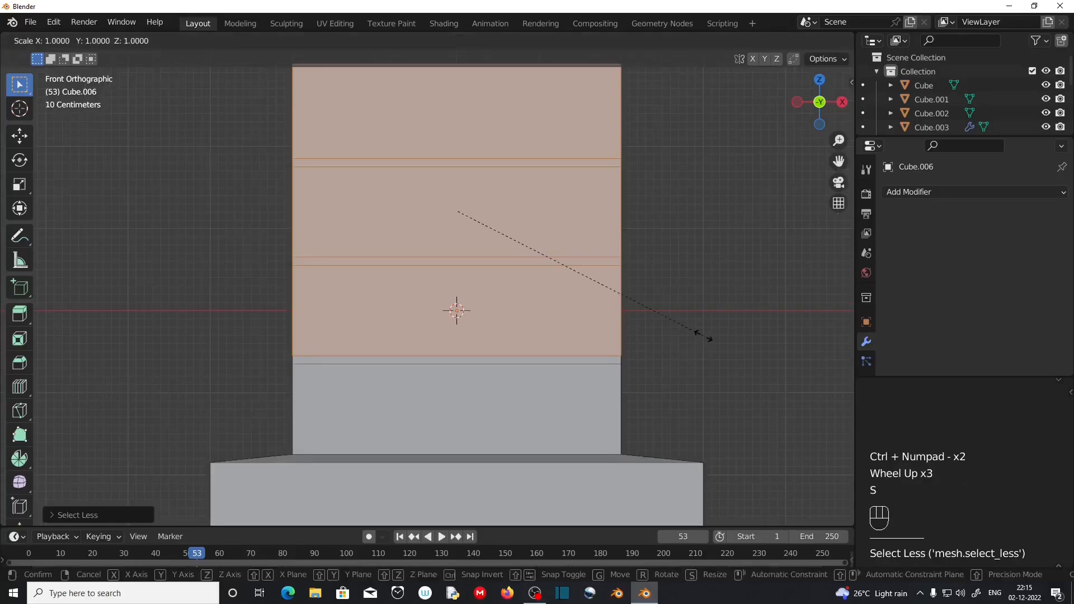
pyautogui.hotkey('shift', 'z')
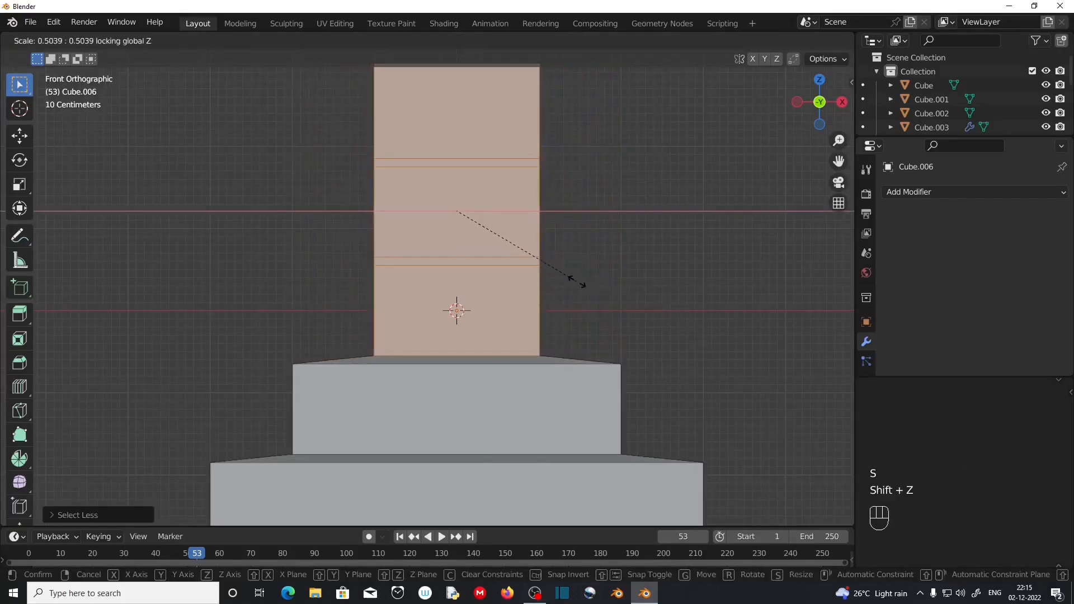
pyautogui.click(576, 283)
# Shrink the selection to the upper two tiers and scale them inward in X and Y only, narrower than the tier below
pyautogui.press('ctrl+KP_Subtract')
pyautogui.press('ctrl+KP_Subtract')
pyautogui.press('s')
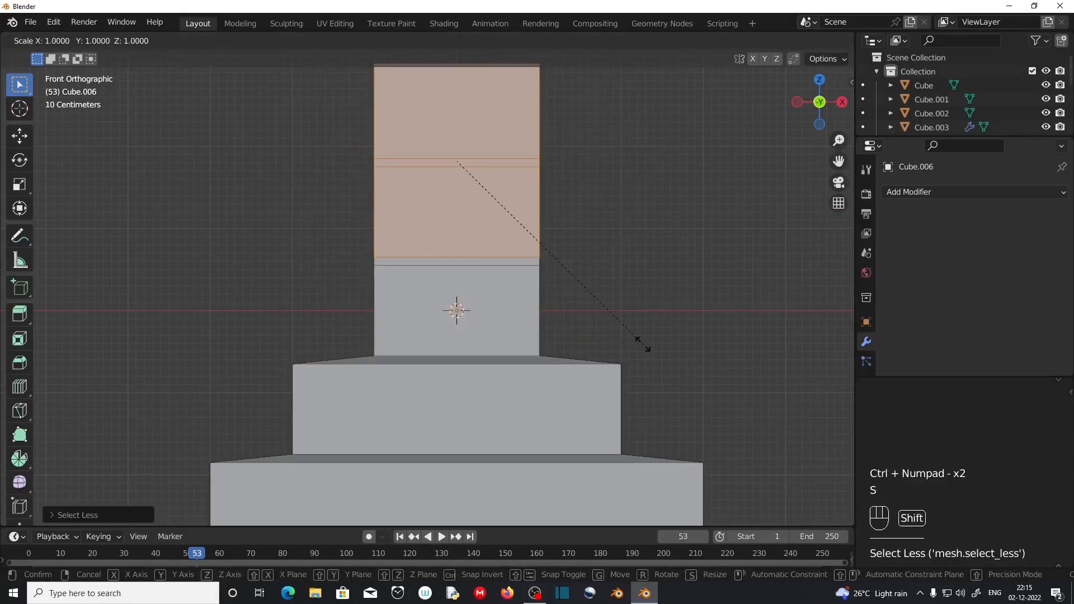
pyautogui.hotkey('shift', 'z')
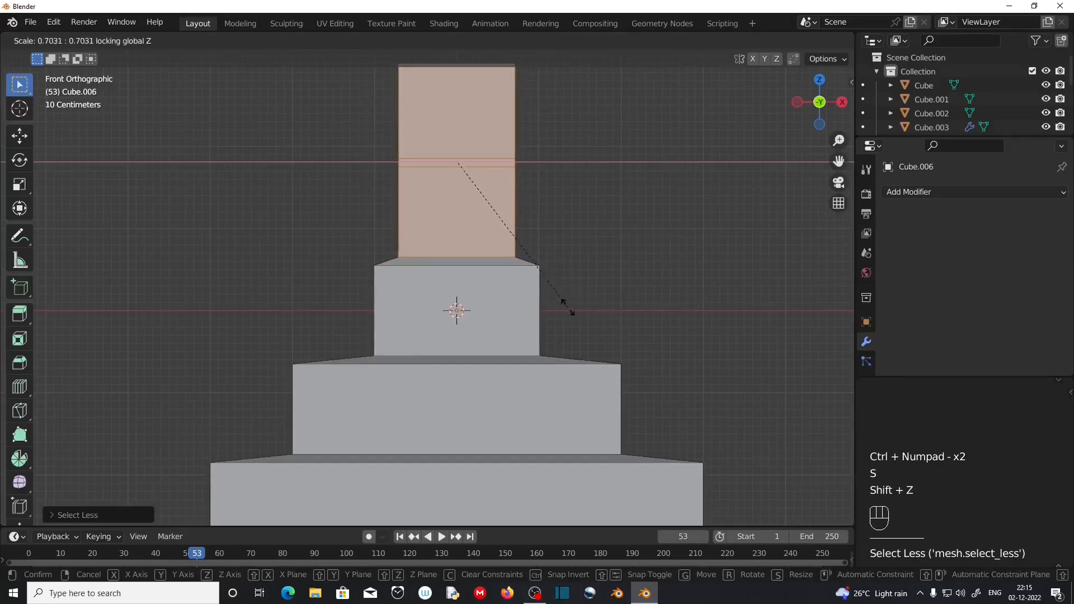
pyautogui.click(548, 298)
# Shrink the selection to the topmost tier and scale it to about 0.55 in X and Y only
pyautogui.keyDown('shift'); pyautogui.moveTo(552, 300); pyautogui.dragTo(533, 329, button='middle'); pyautogui.keyUp('shift')
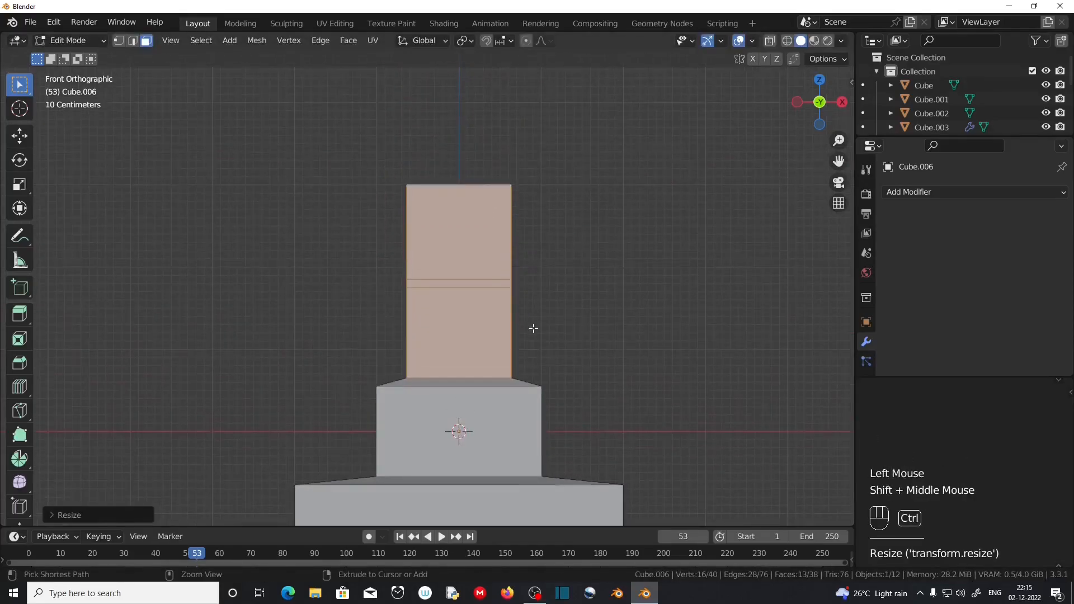
pyautogui.press('ctrl+KP_Subtract')
pyautogui.press('ctrl+KP_Subtract')
pyautogui.press('s')
pyautogui.hotkey('shift', 'z')
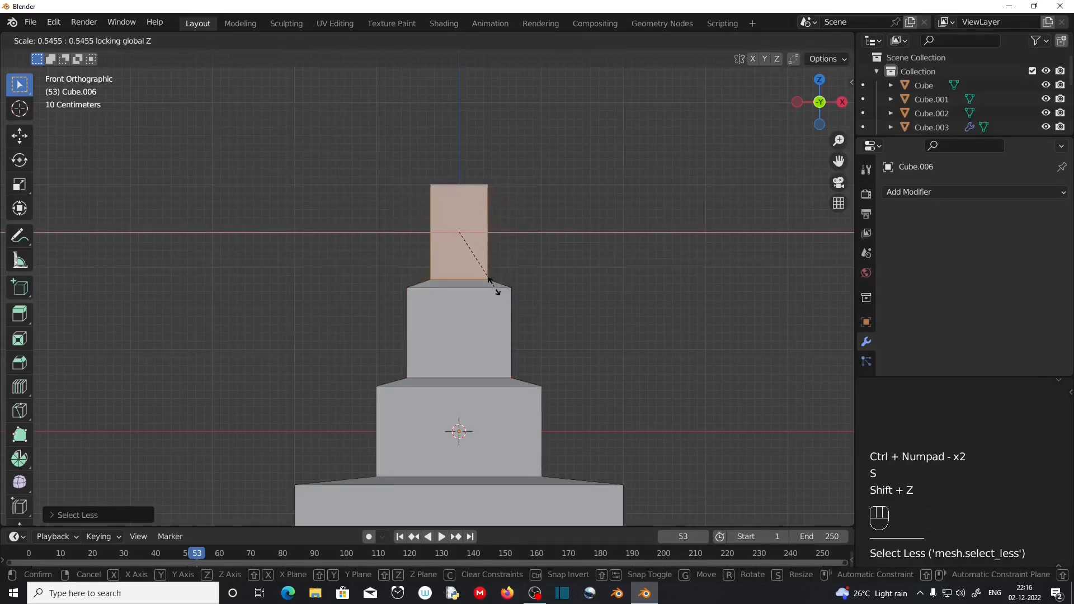
pyautogui.click(494, 286)
# Select only the top face and lower it along Z to shorten the topmost tier
pyautogui.scroll(-2, 568, 321)
pyautogui.moveTo(559, 316); pyautogui.dragTo(492, 235, button='middle')
pyautogui.scroll(-1, 515, 308)
pyautogui.scroll(1, 500, 331)
pyautogui.scroll(1, 500, 331)
pyautogui.click(485, 169)
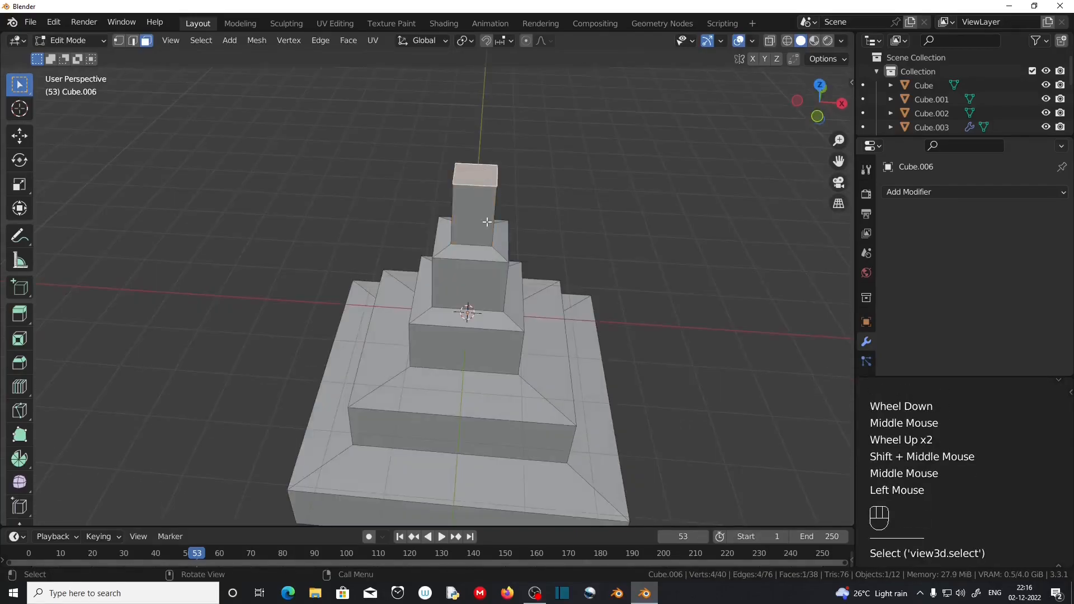
pyautogui.press('g')
pyautogui.press('x')
pyautogui.press('z')
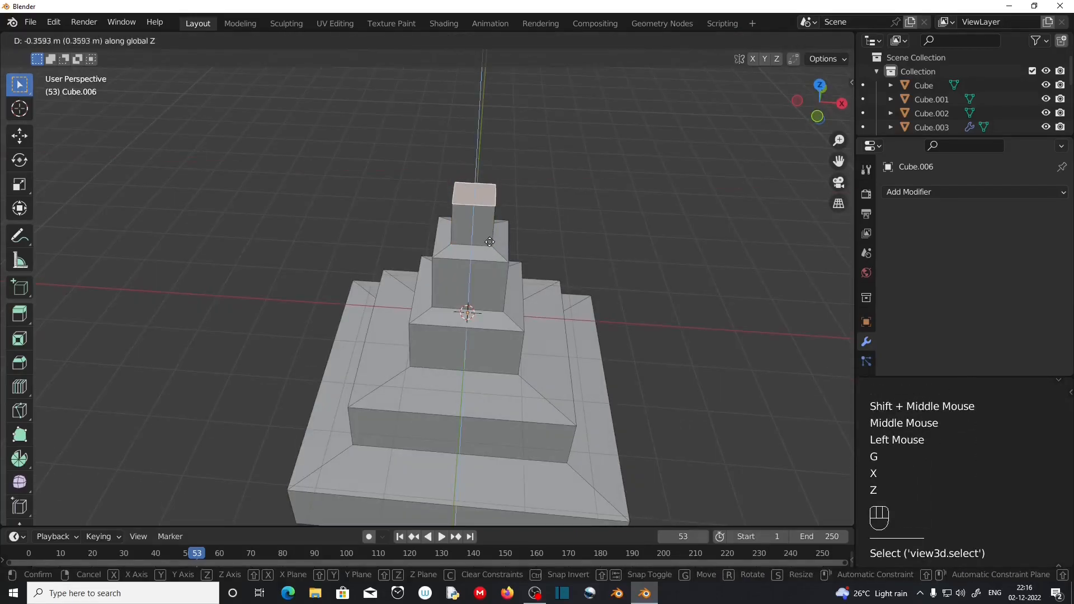
pyautogui.click(491, 250)
# Add two vertical loop cuts through the tower's front face, one centred and the other slid onto the same centre line
pyautogui.scroll(1, 491, 251)
pyautogui.moveTo(490, 250); pyautogui.dragTo(606, 297, button='middle')
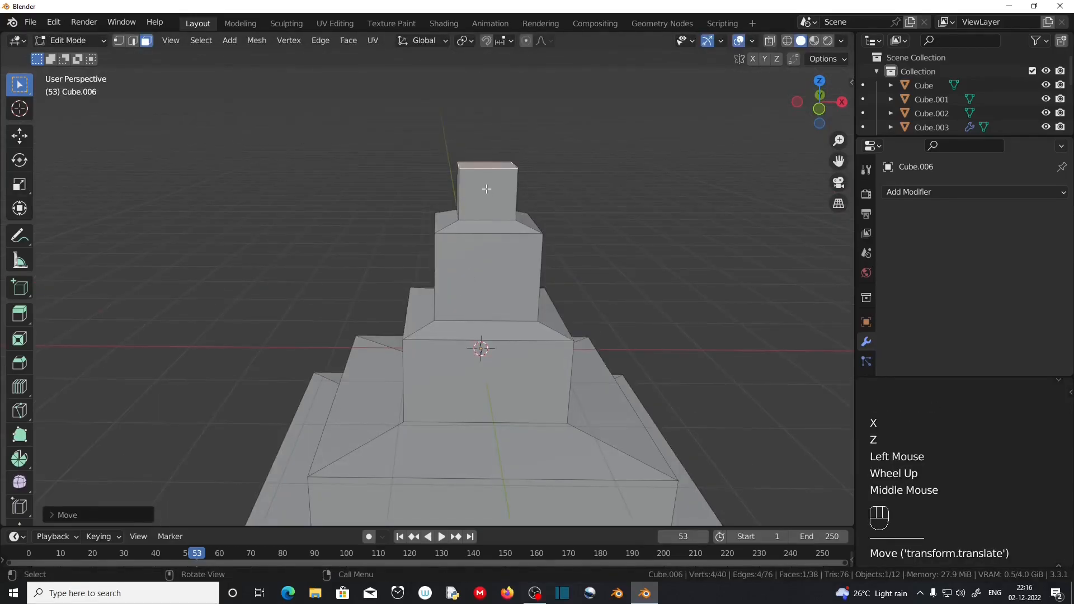
pyautogui.hotkey('ctrl', 'r')
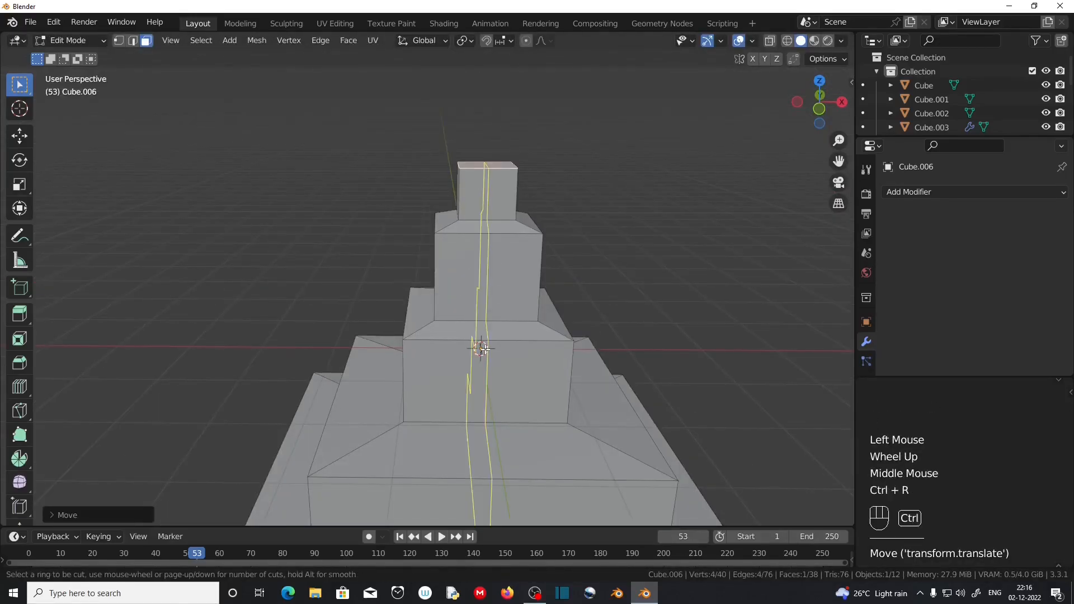
pyautogui.click(482, 348)
pyautogui.rightClick(482, 348)
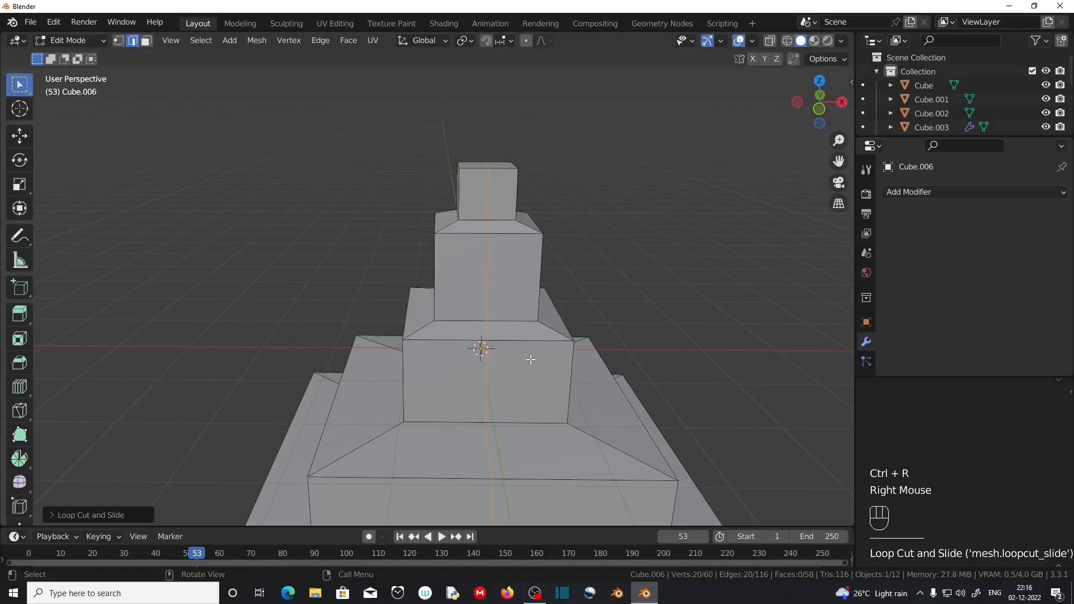
pyautogui.hotkey('ctrl', 'r')
pyautogui.click(485, 344)
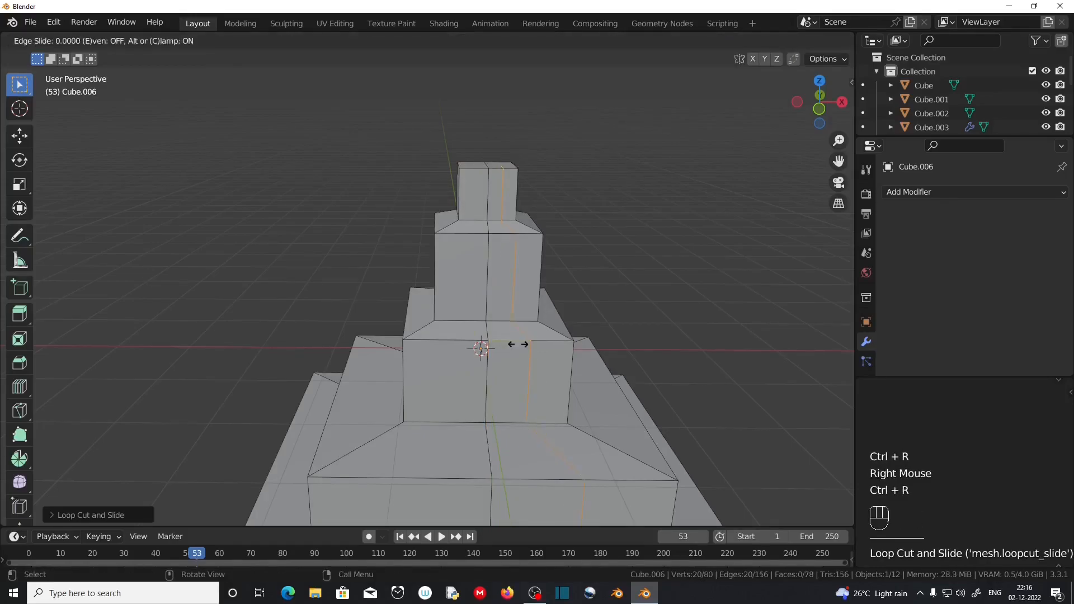
pyautogui.click(411, 343)
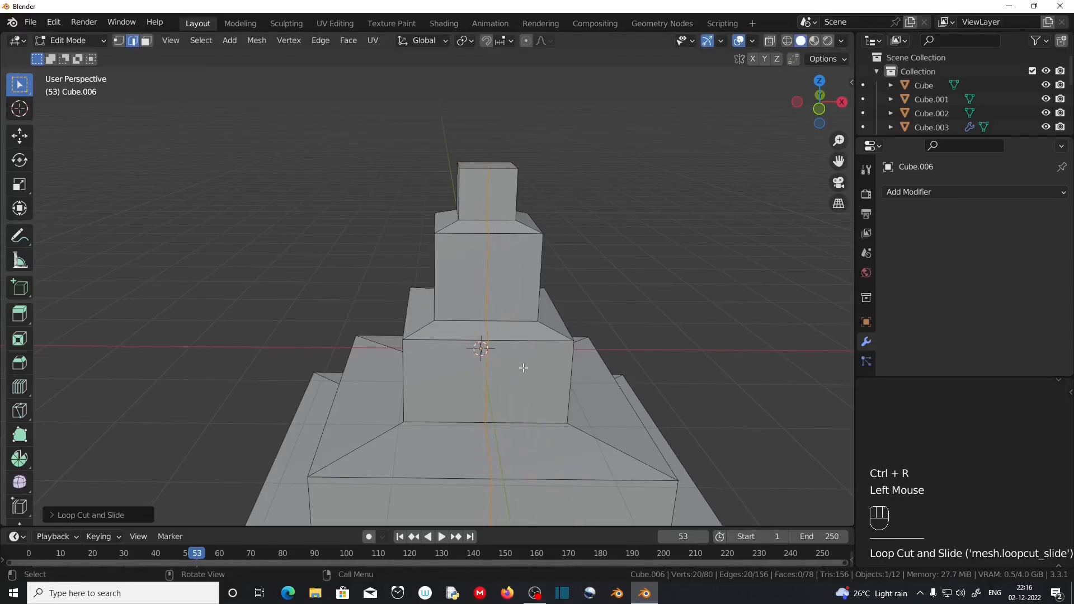
# Separate the two overlapping centre loops by moving one 0.1 m and the other -0.1 m along X
pyautogui.press('g')
pyautogui.press('x')
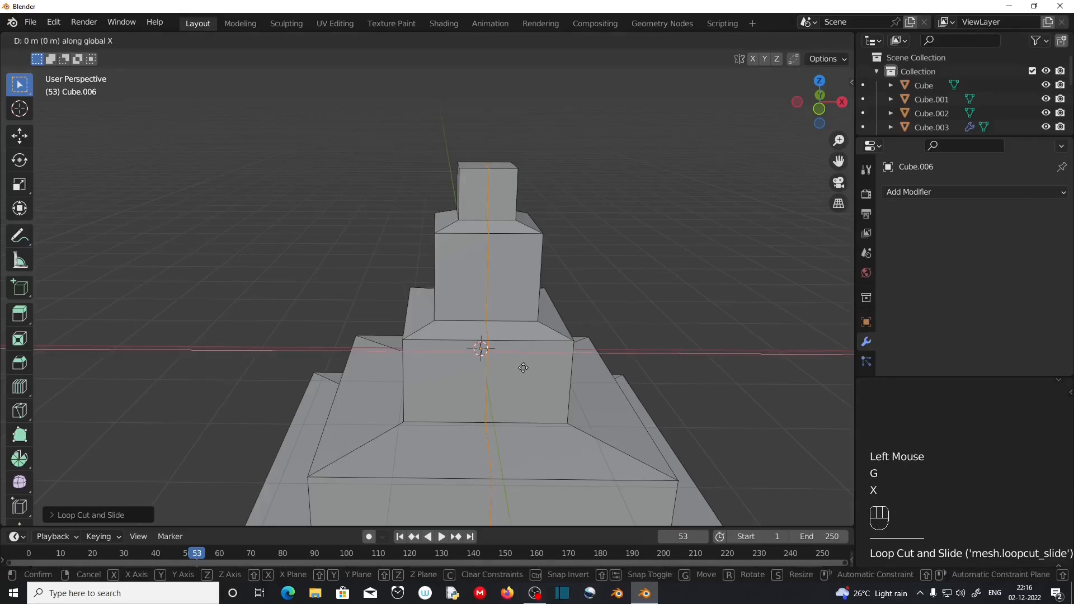
pyautogui.press('KP_Decimal')
pyautogui.press('KP_1')
pyautogui.press('KP_Enter')
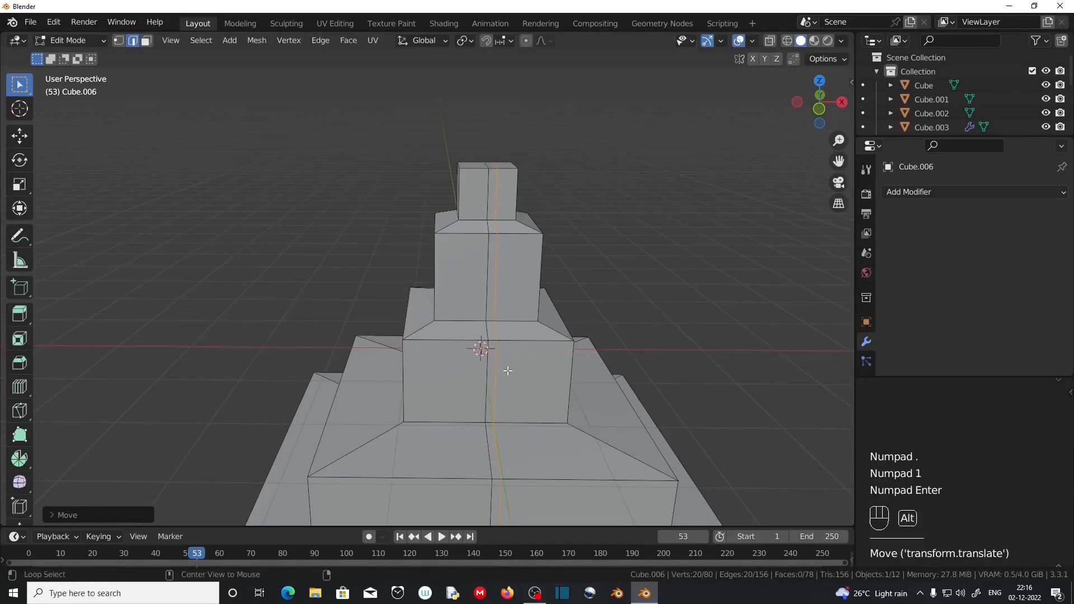
pyautogui.keyDown('alt'); pyautogui.click(486, 375); pyautogui.keyUp('alt')
pyautogui.press('g')
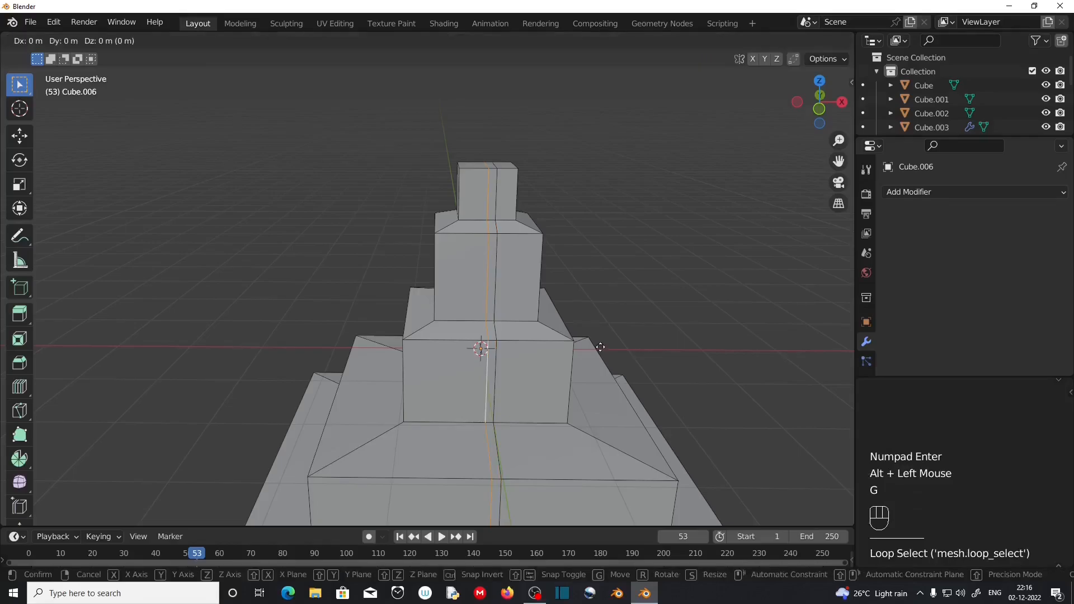
pyautogui.write('x-.1')
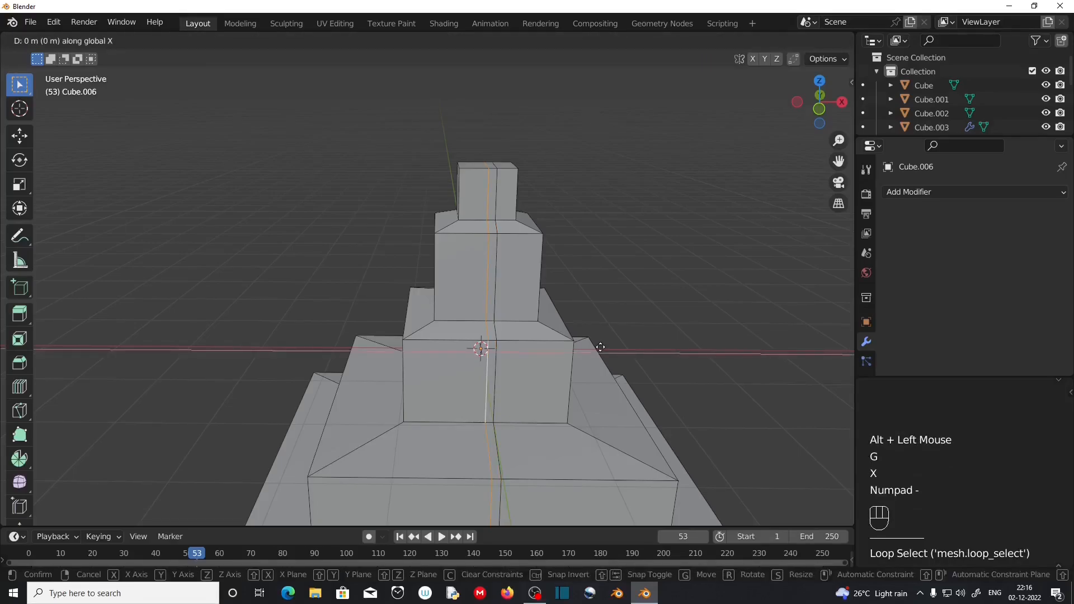
pyautogui.press('KP_Enter')
# Add a horizontal loop cut around the middle of each of the tower's upper four tiers
pyautogui.scroll(2, 601, 347)
pyautogui.moveTo(601, 347); pyautogui.dragTo(573, 406, button='middle')
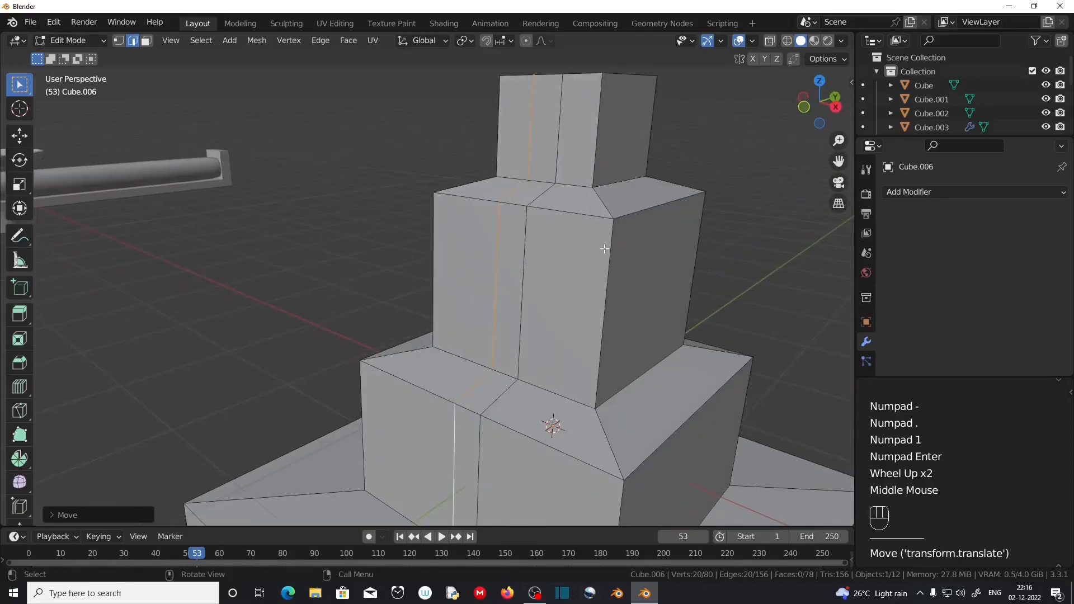
pyautogui.moveTo(592, 285); pyautogui.dragTo(625, 96, button='middle')
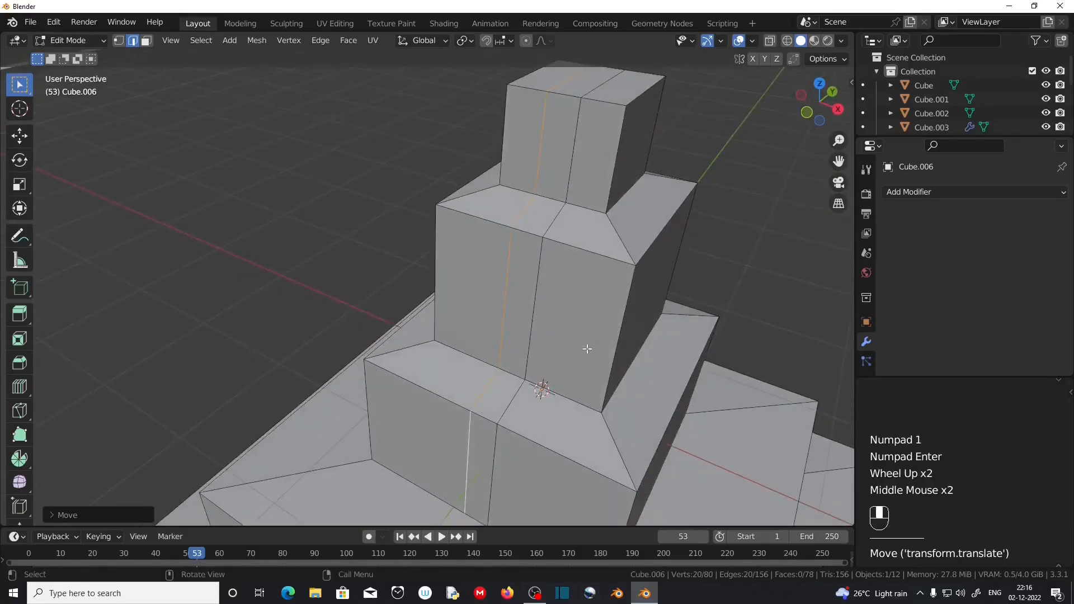
pyautogui.hotkey('ctrl', 'r')
pyautogui.click(592, 180)
pyautogui.rightClick(593, 179)
pyautogui.hotkey('ctrl', 'r')
pyautogui.click(582, 313)
pyautogui.rightClick(582, 313)
pyautogui.keyDown('shift'); pyautogui.moveTo(581, 347); pyautogui.dragTo(583, 164, button='middle'); pyautogui.keyUp('shift')
pyautogui.hotkey('ctrl', 'r')
pyautogui.click(616, 291)
pyautogui.hotkey('ctrl', 'r')
pyautogui.click(719, 401)
pyautogui.rightClick(719, 402)
# Select the narrow lower centre face on the front of each of the upper four tiers and extrude them inward as doorways
pyautogui.click(146, 40)
pyautogui.click(418, 331)
pyautogui.keyDown('shift'); pyautogui.moveTo(537, 280); pyautogui.dragTo(372, 509, button='middle'); pyautogui.keyUp('shift')
pyautogui.keyDown('shift'); pyautogui.click(371, 510); pyautogui.keyUp('shift')
pyautogui.keyDown('shift'); pyautogui.click(494, 170); pyautogui.keyUp('shift')
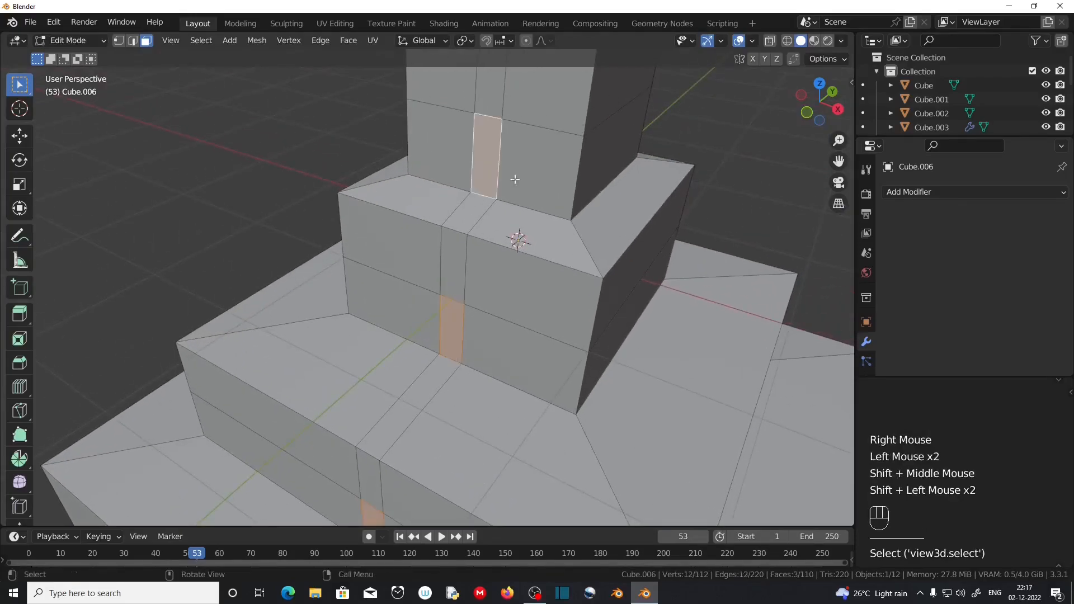
pyautogui.keyDown('shift'); pyautogui.moveTo(494, 170); pyautogui.dragTo(532, 436, button='middle'); pyautogui.keyUp('shift')
pyautogui.keyDown('shift'); pyautogui.click(570, 397); pyautogui.keyUp('shift')
pyautogui.press('e')
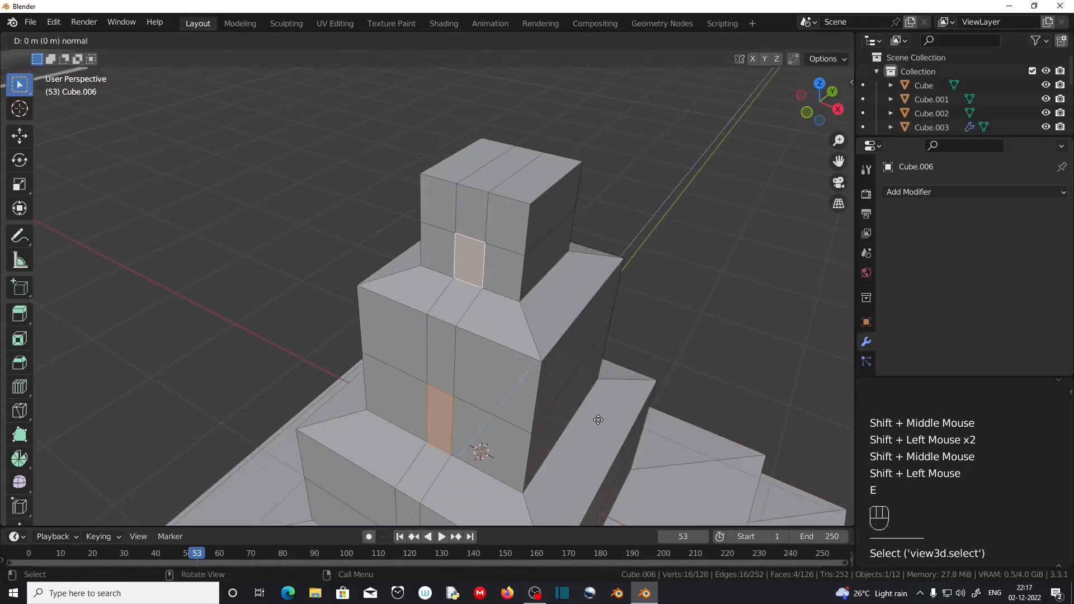
pyautogui.click(607, 410)
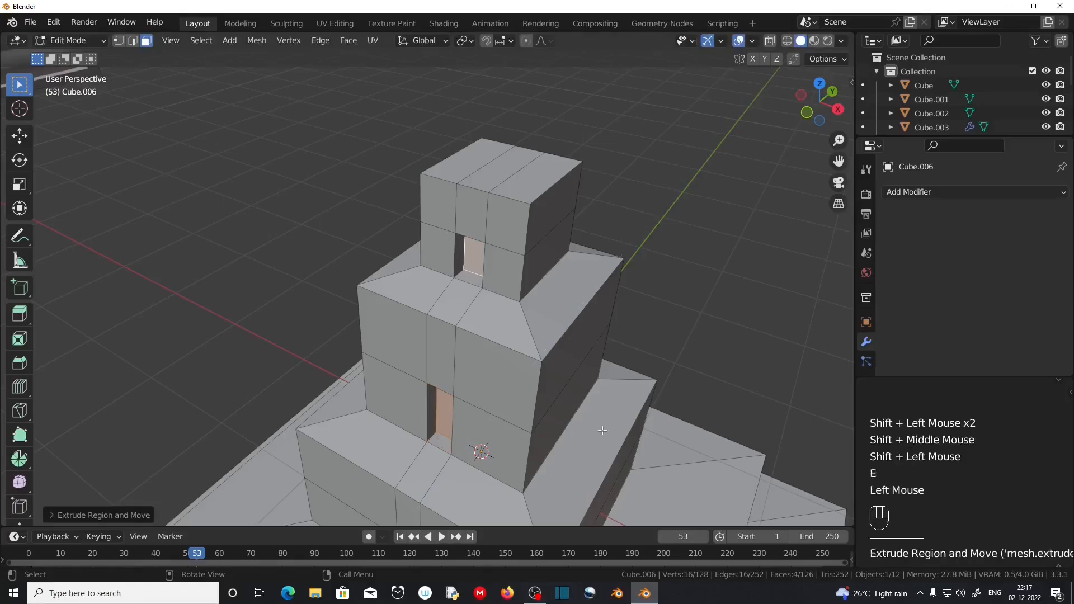
# Return to Object Mode and move the finished tower along X towards the row of other models, clearing the origin
pyautogui.scroll(-3, 608, 409)
pyautogui.moveTo(607, 410); pyautogui.dragTo(365, 470, button='middle')
pyautogui.scroll(-1, 559, 414)
pyautogui.press('Tab')
pyautogui.scroll(-1, 519, 437)
pyautogui.scroll(1, 492, 431)
pyautogui.scroll(-2, 519, 459)
pyautogui.scroll(-1, 609, 493)
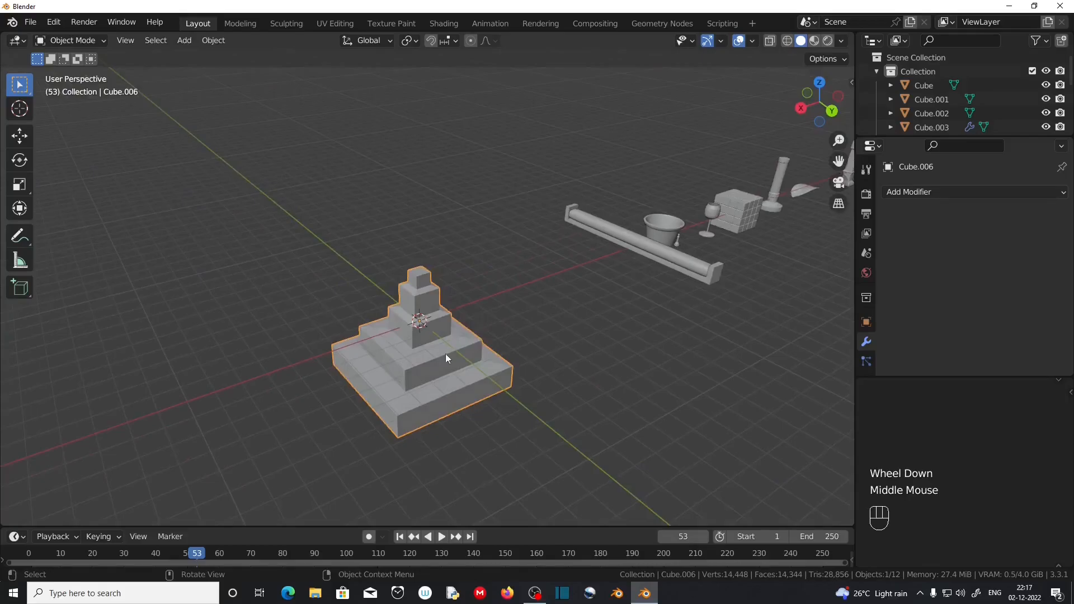
pyautogui.press('g')
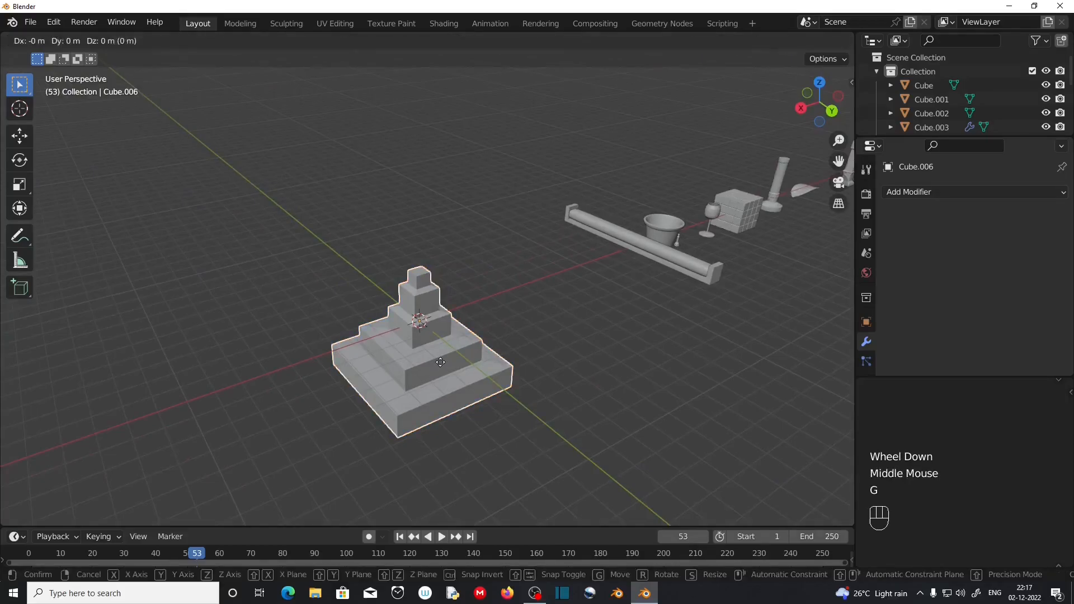
pyautogui.press('x')
pyautogui.click(602, 261)
# Add a new cube mesh at the 3D cursor in front of the tower
pyautogui.scroll(2, 602, 260)
pyautogui.moveTo(602, 261); pyautogui.dragTo(419, 349, button='middle')
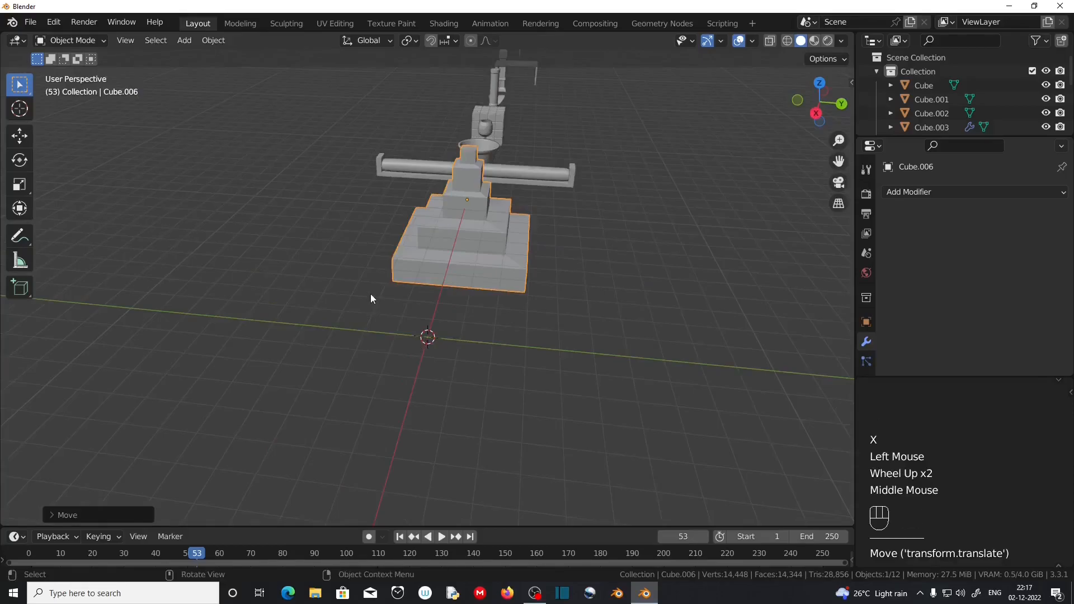
pyautogui.hotkey('shift', 'a')
pyautogui.moveTo(371, 295)
pyautogui.click(441, 313)
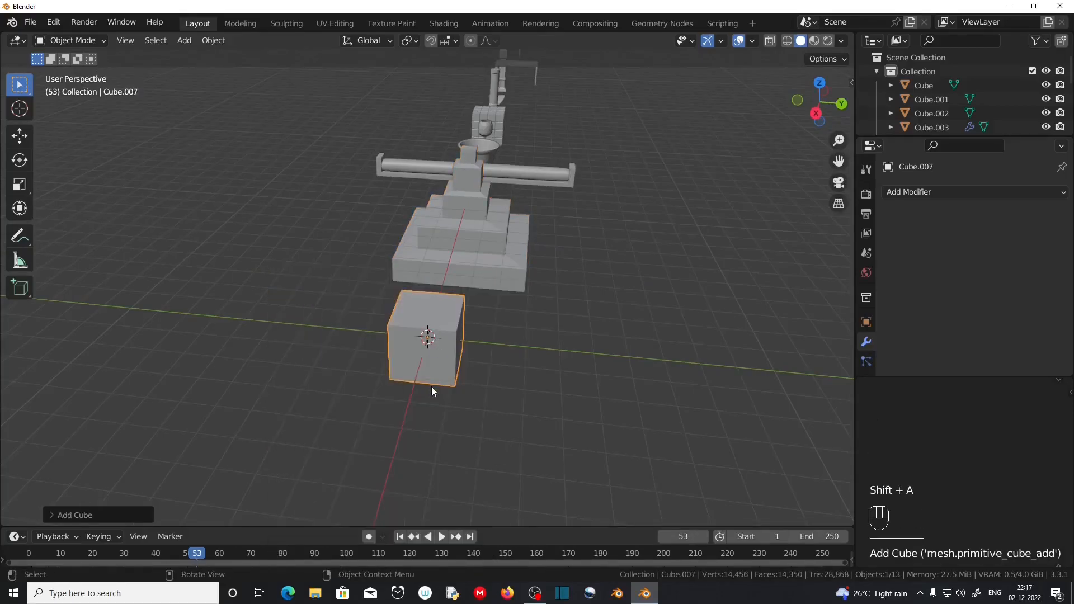
# Add a cylinder mesh and move it along Y so it stands beside the new cube
pyautogui.scroll(1, 442, 414)
pyautogui.moveTo(457, 445); pyautogui.dragTo(465, 421, button='middle')
pyautogui.scroll(2, 474, 415)
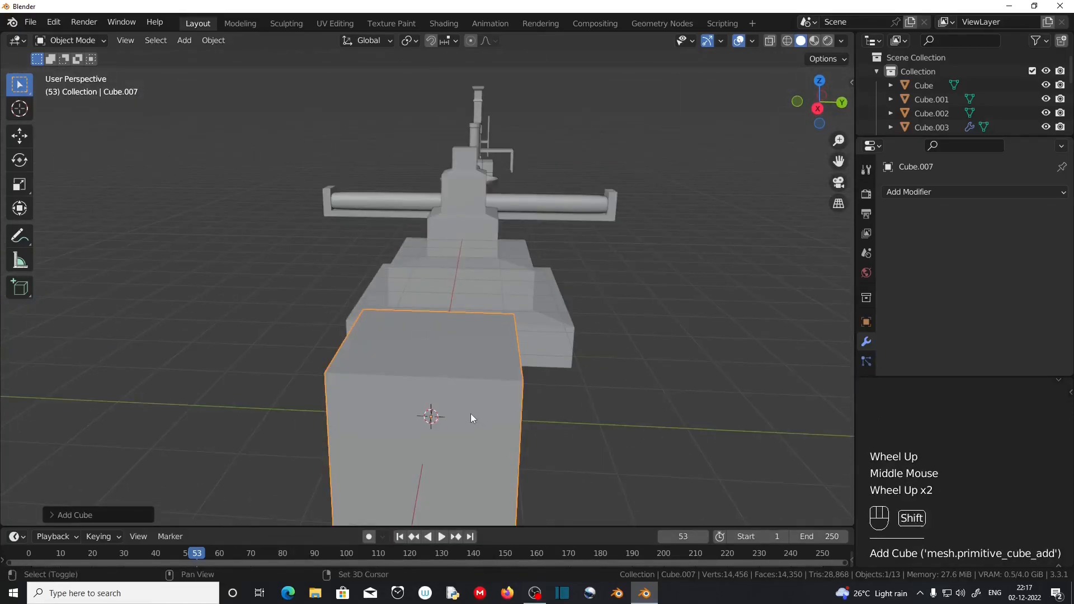
pyautogui.hotkey('shift', 'a')
pyautogui.moveTo(469, 308)
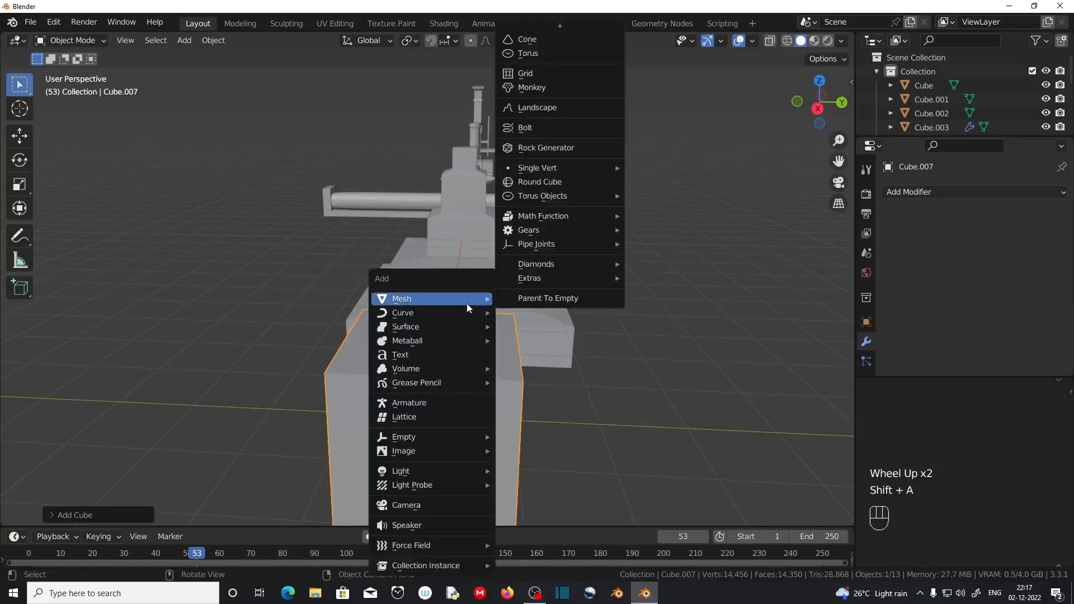
pyautogui.hotkey('shift', 'a')
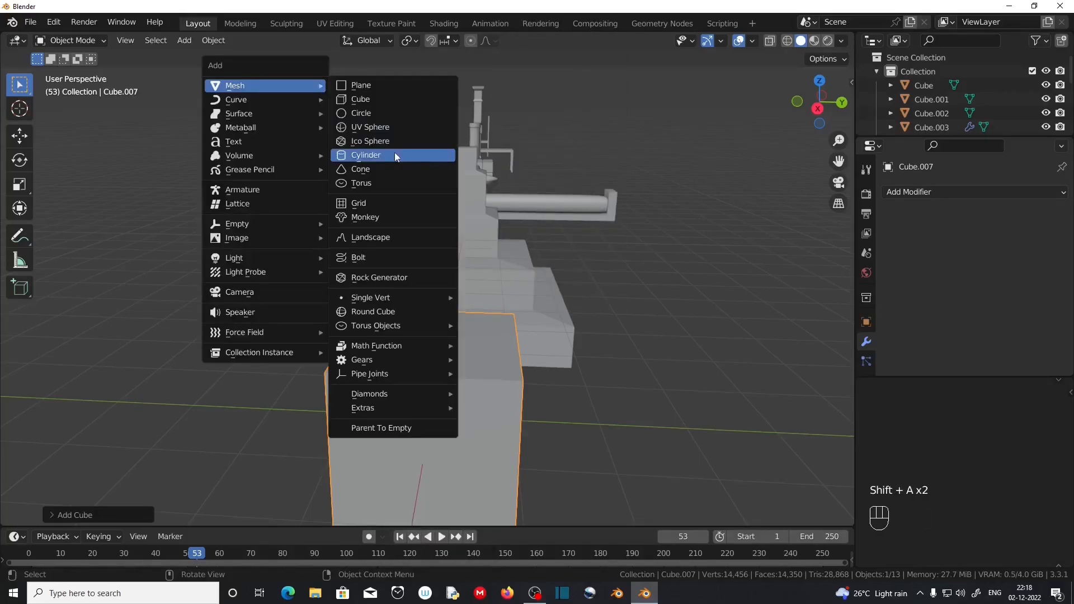
pyautogui.click(394, 154)
pyautogui.press('g')
pyautogui.press('x')
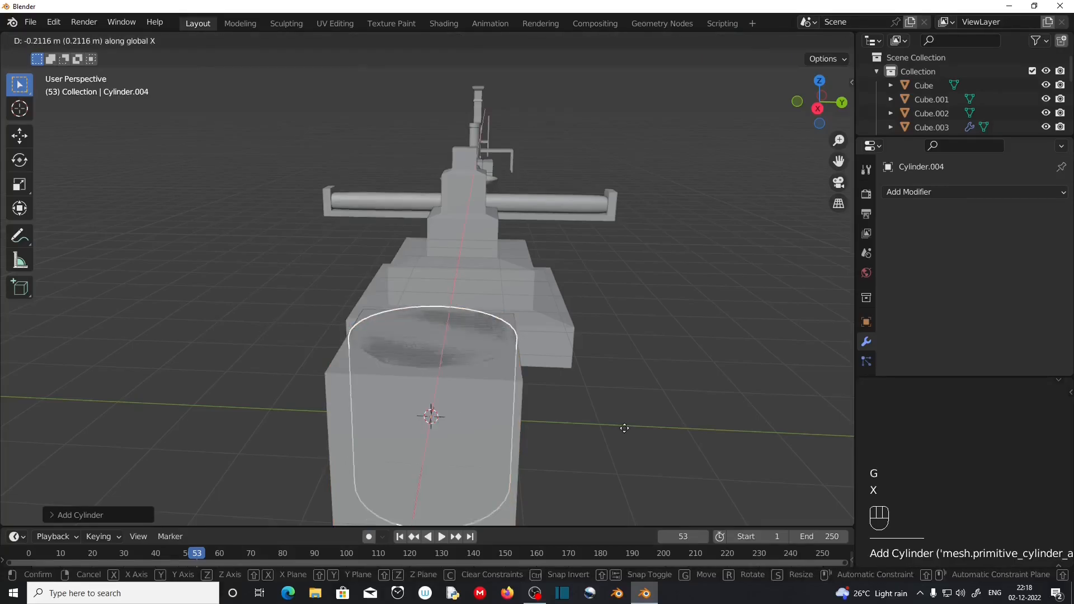
pyautogui.press('y')
pyautogui.click(707, 440)
pyautogui.click(707, 440)
pyautogui.keyDown('shift'); pyautogui.moveTo(706, 440); pyautogui.dragTo(572, 431, button='middle'); pyautogui.keyUp('shift')
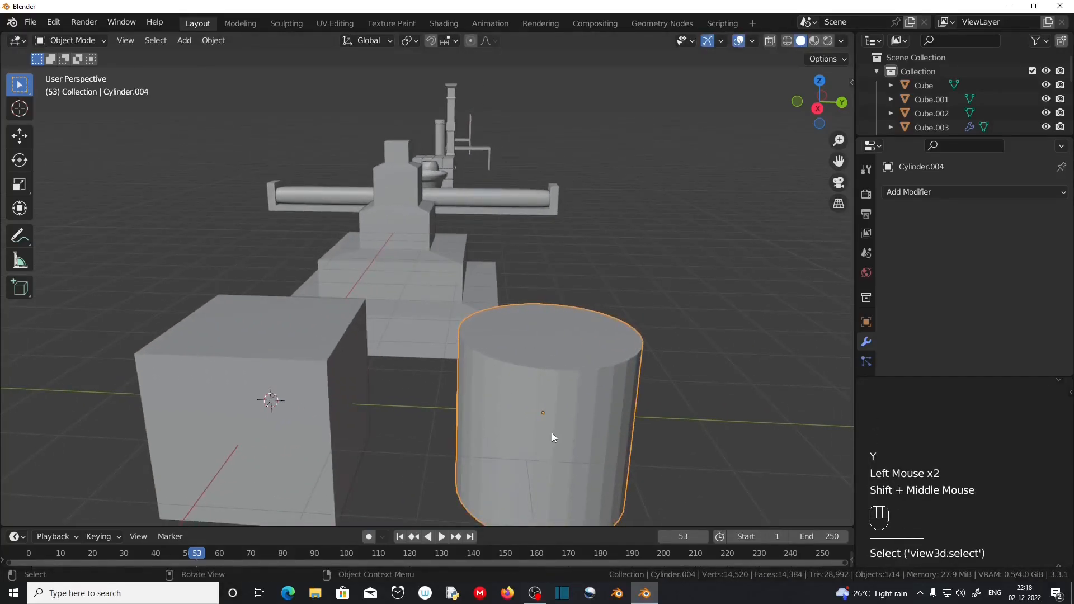
# Try to add a loop cut across the cylinder's round top face in Edit Mode
pyautogui.press('Tab')
pyautogui.scroll(2, 631, 443)
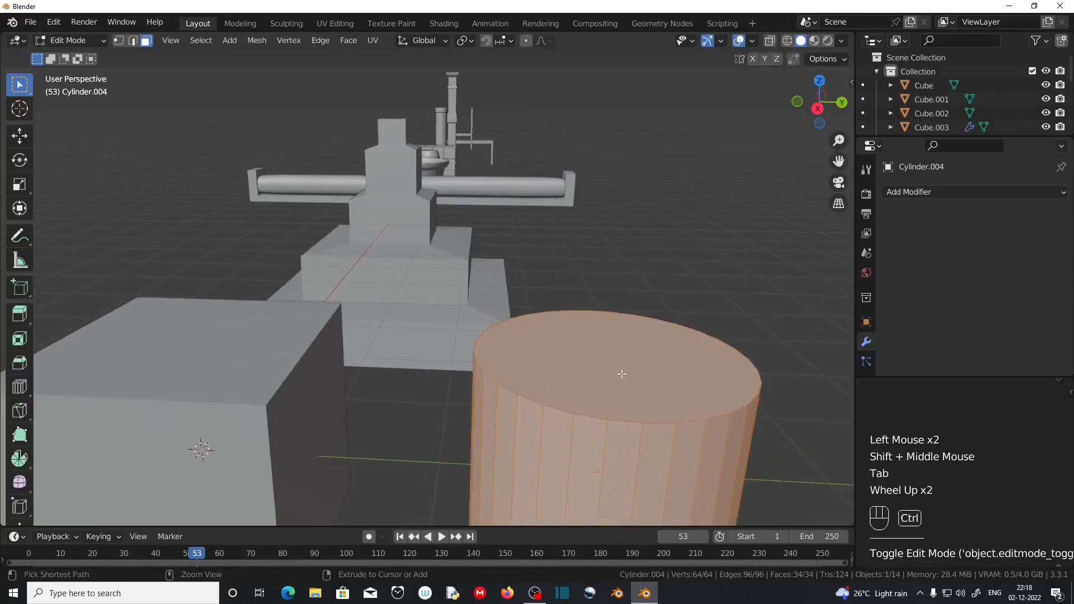
pyautogui.hotkey('ctrl', 'r')
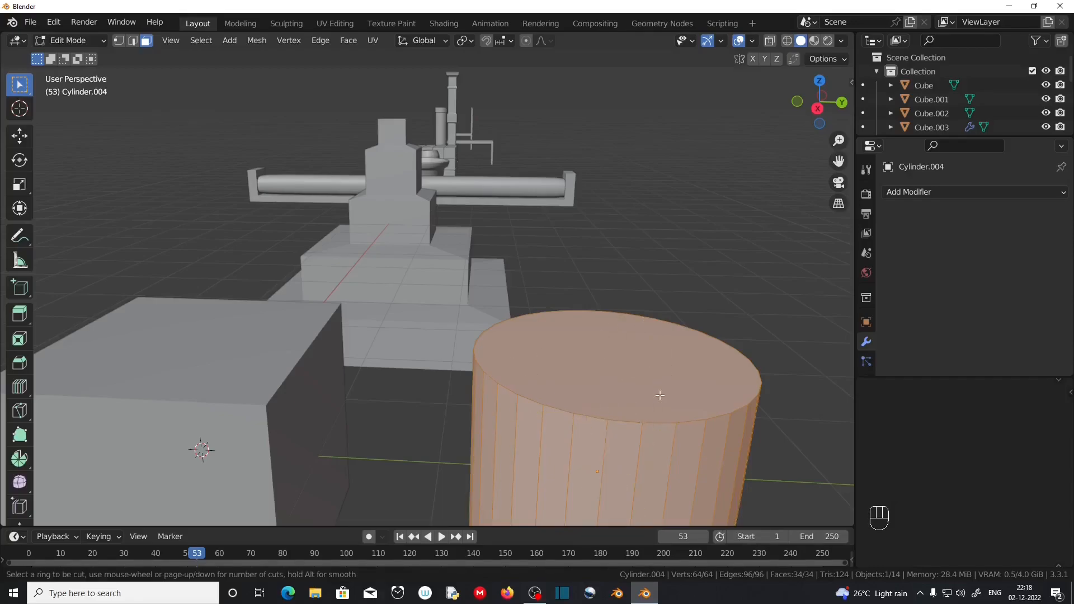
pyautogui.rightClick(634, 431)
pyautogui.scroll(-2, 442, 432)
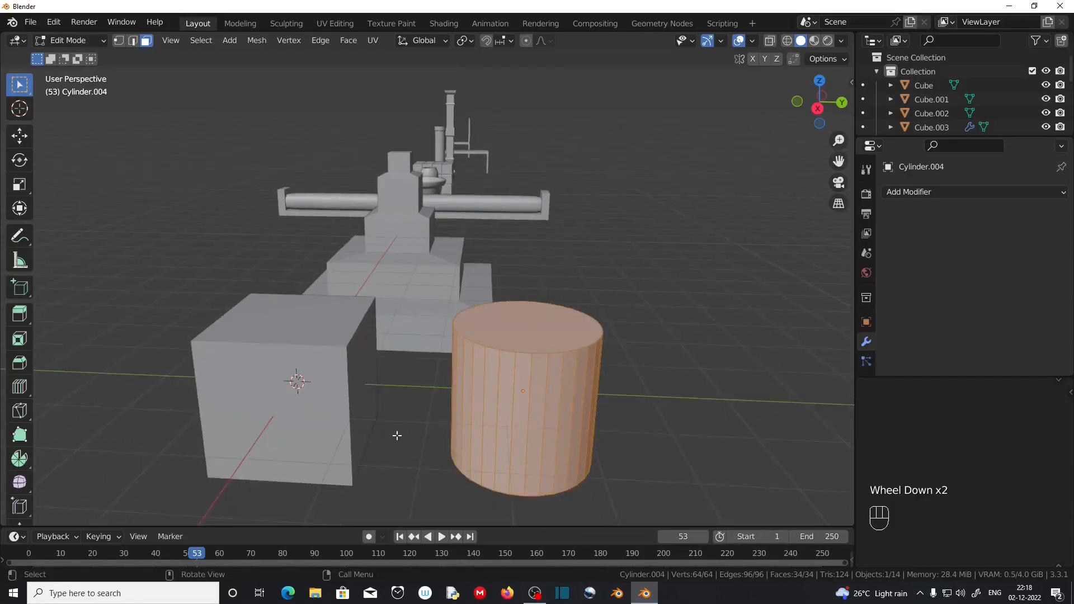
pyautogui.keyDown('shift'); pyautogui.moveTo(396, 434); pyautogui.dragTo(489, 436, button='middle'); pyautogui.keyUp('shift')
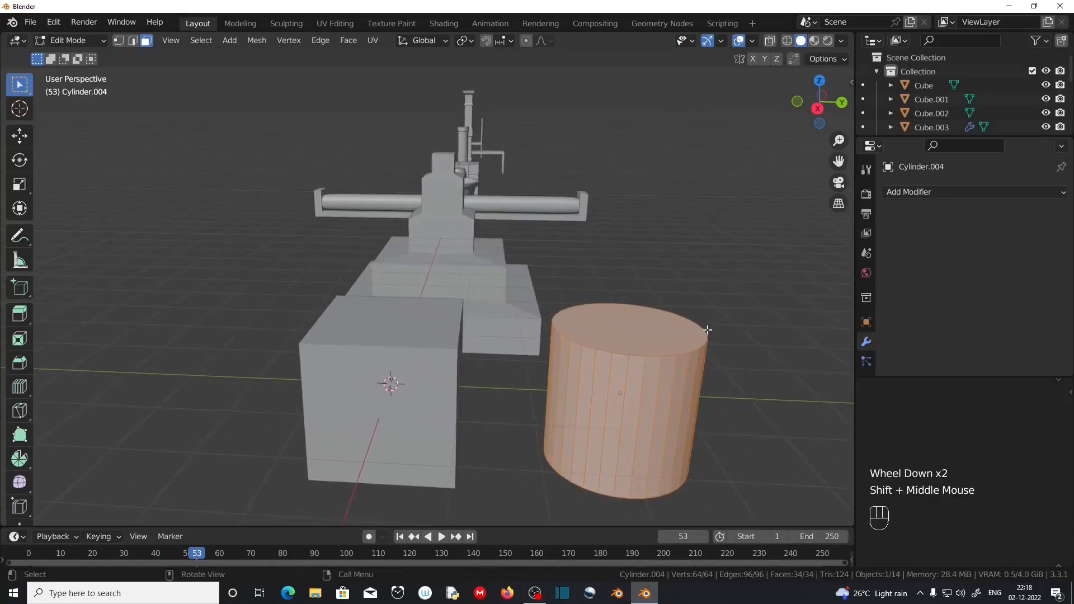
pyautogui.scroll(1, 409, 401)
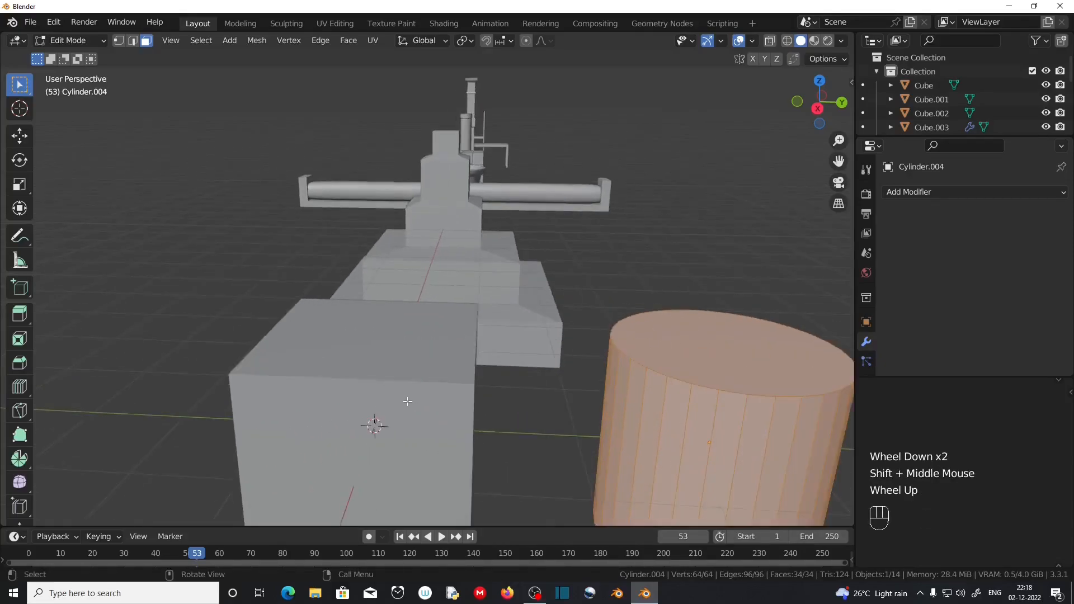
pyautogui.press('Tab')
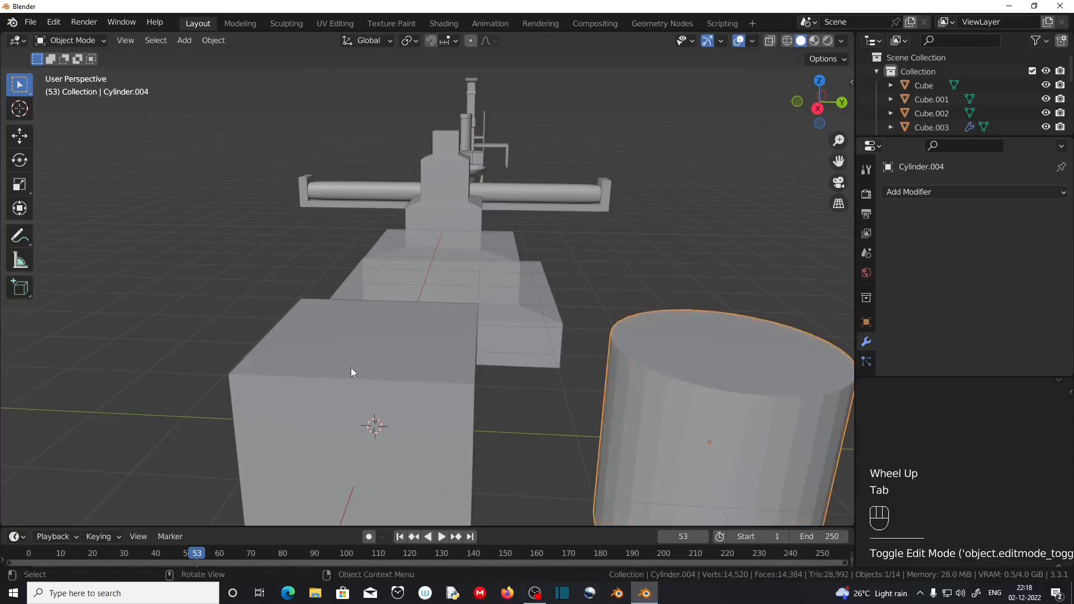
# Select the new cube and add six evenly spaced vertical loop cuts that divide its width along Y
pyautogui.click(351, 367)
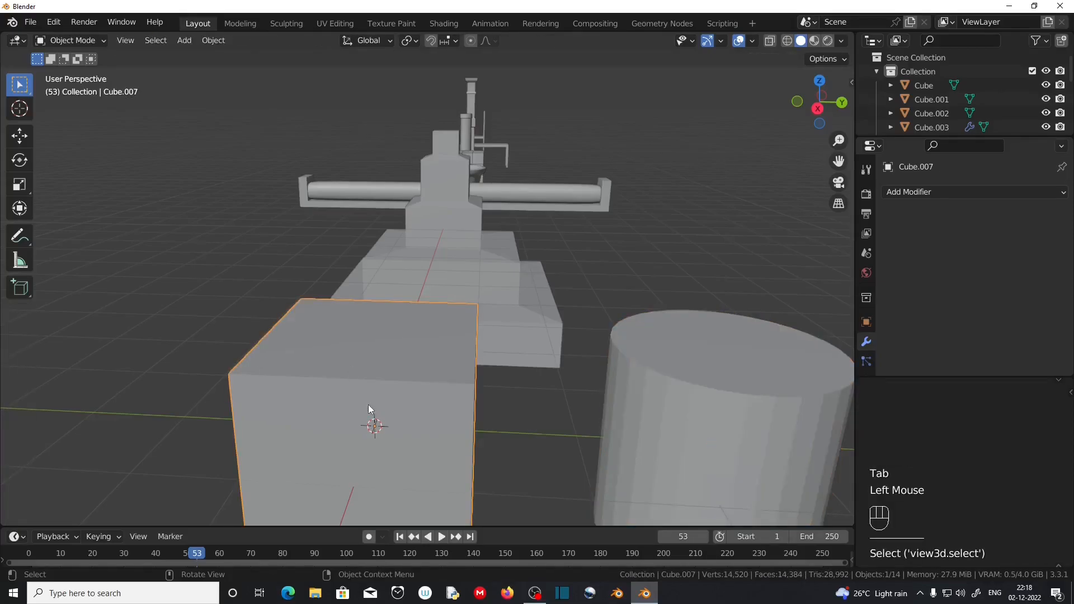
pyautogui.press('Tab')
pyautogui.hotkey('ctrl', 'r')
pyautogui.scroll(3, 382, 384)
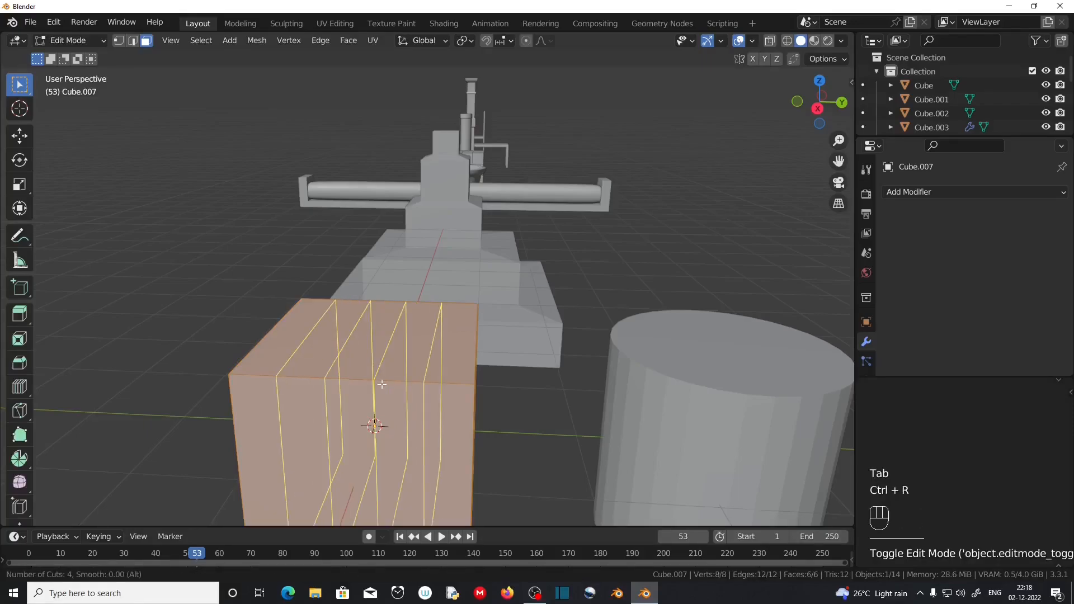
pyautogui.press('6')
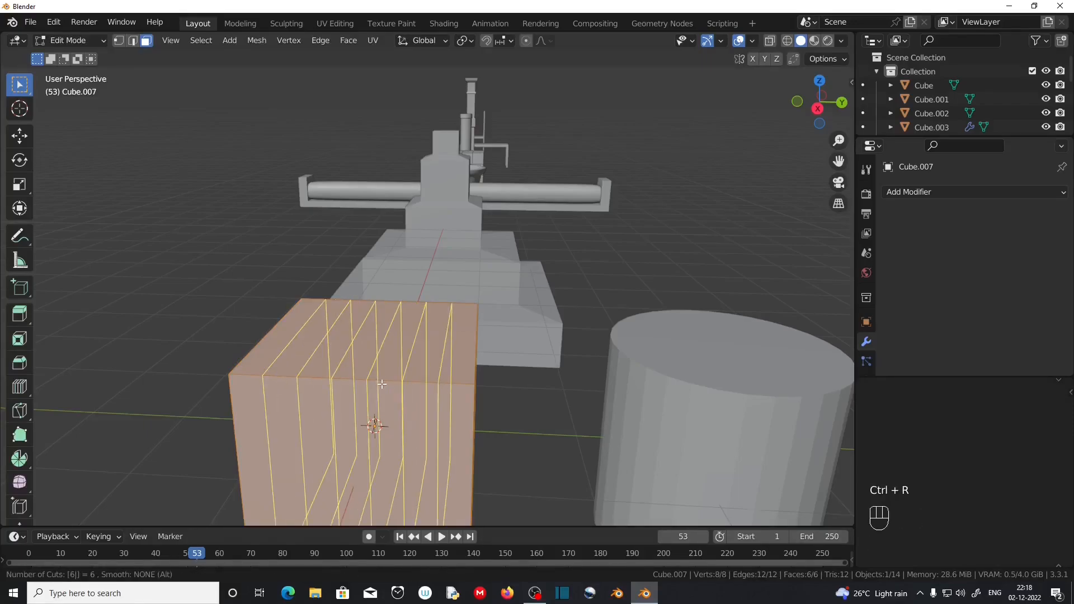
pyautogui.click(382, 384)
pyautogui.rightClick(381, 383)
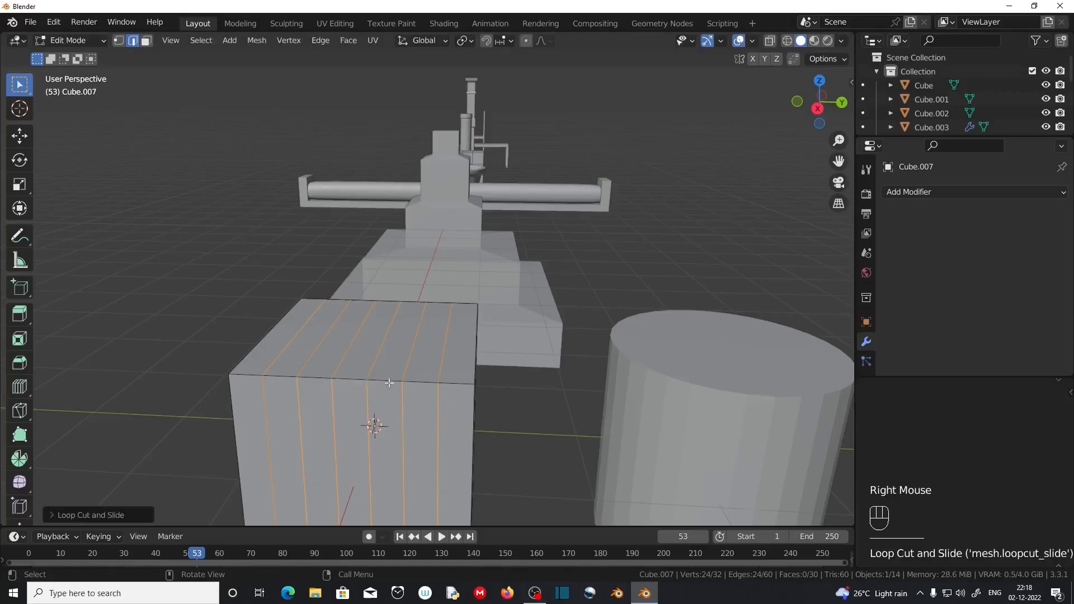
# Add six evenly spaced loop cuts that divide the cube along X, forming a grid on its top face
pyautogui.moveTo(381, 383); pyautogui.dragTo(372, 371, button='middle')
pyautogui.hotkey('ctrl', 'r')
pyautogui.press('6')
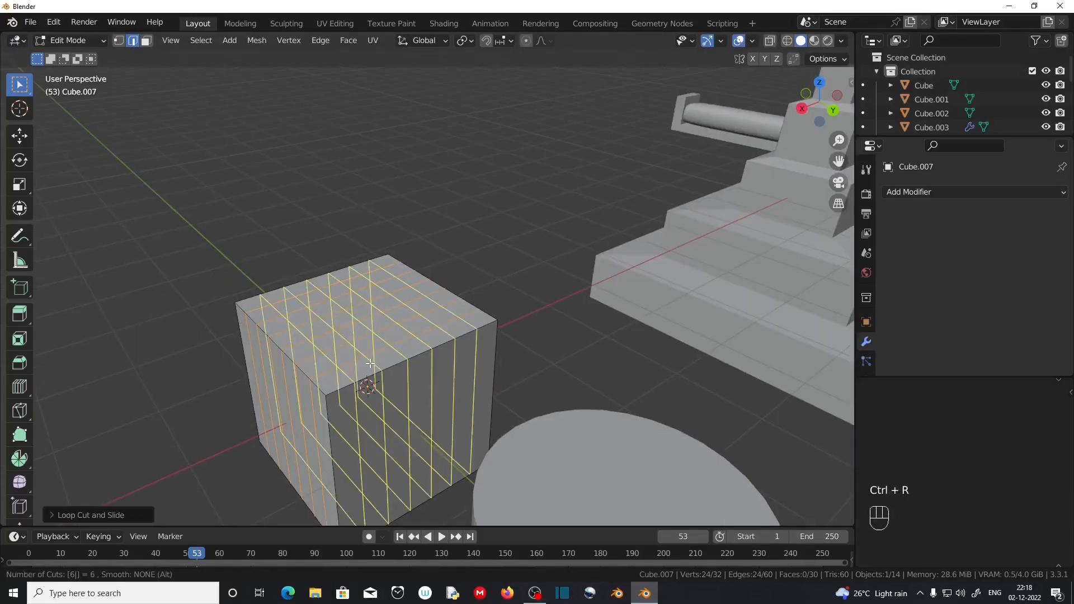
pyautogui.click(370, 363)
pyautogui.press('KP_Enter')
pyautogui.scroll(2, 370, 366)
pyautogui.moveTo(370, 367); pyautogui.dragTo(387, 434, button='middle')
pyautogui.scroll(-2, 352, 442)
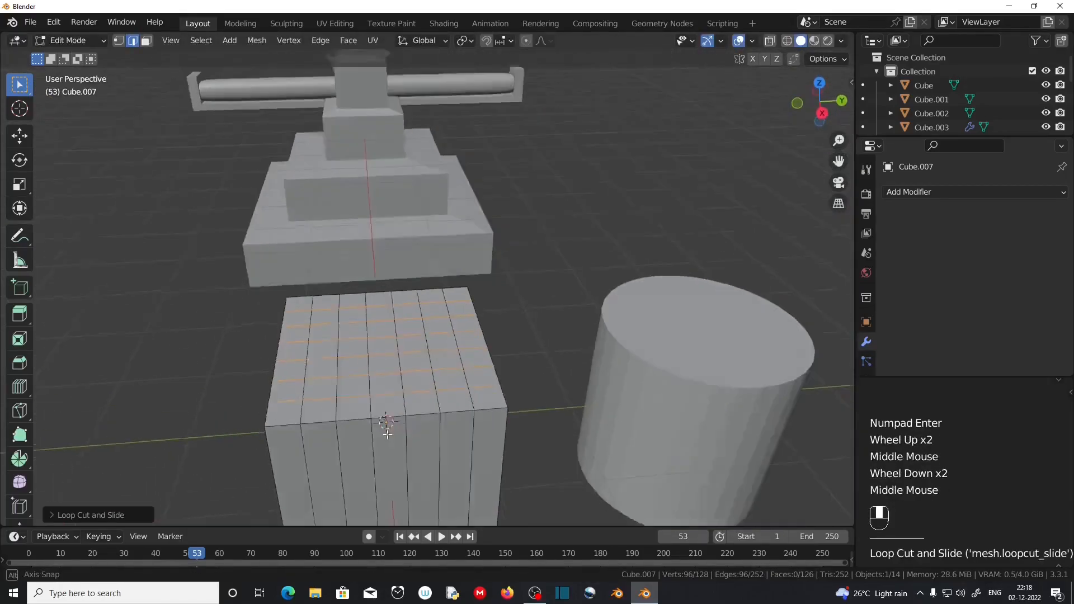
# Select all four perimeter edge loops bordering the gridded cube's top face in edge select mode
pyautogui.click(136, 41)
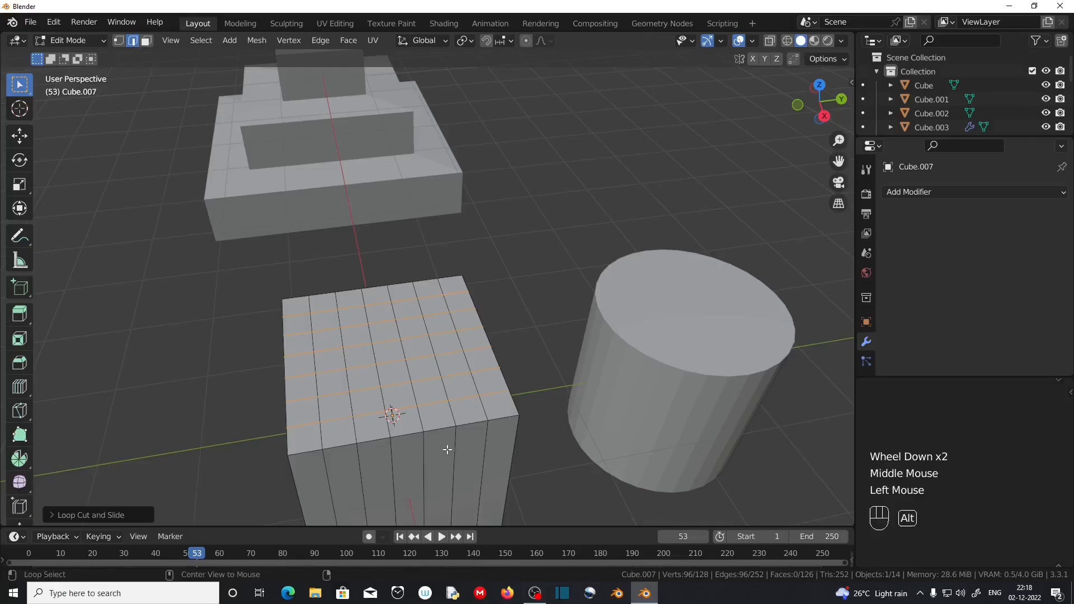
pyautogui.keyDown('alt'); pyautogui.click(423, 434); pyautogui.keyUp('alt')
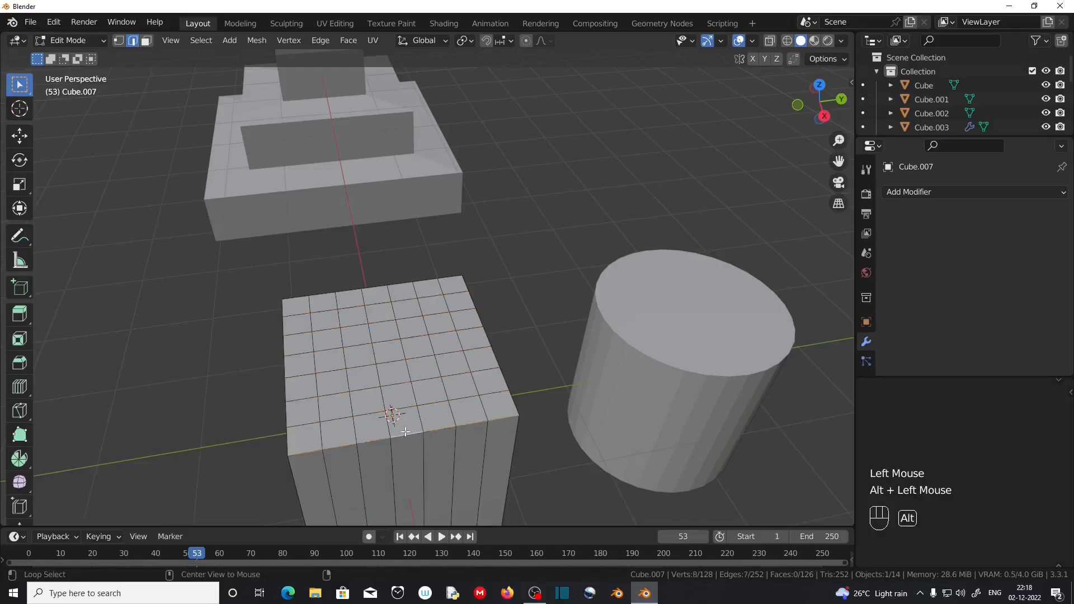
pyautogui.keyDown('alt'); pyautogui.keyDown('shift'); pyautogui.click(494, 353); pyautogui.keyUp('shift'); pyautogui.keyUp('alt')
pyautogui.keyDown('alt'); pyautogui.keyDown('shift'); pyautogui.click(402, 284); pyautogui.keyUp('shift'); pyautogui.keyUp('alt')
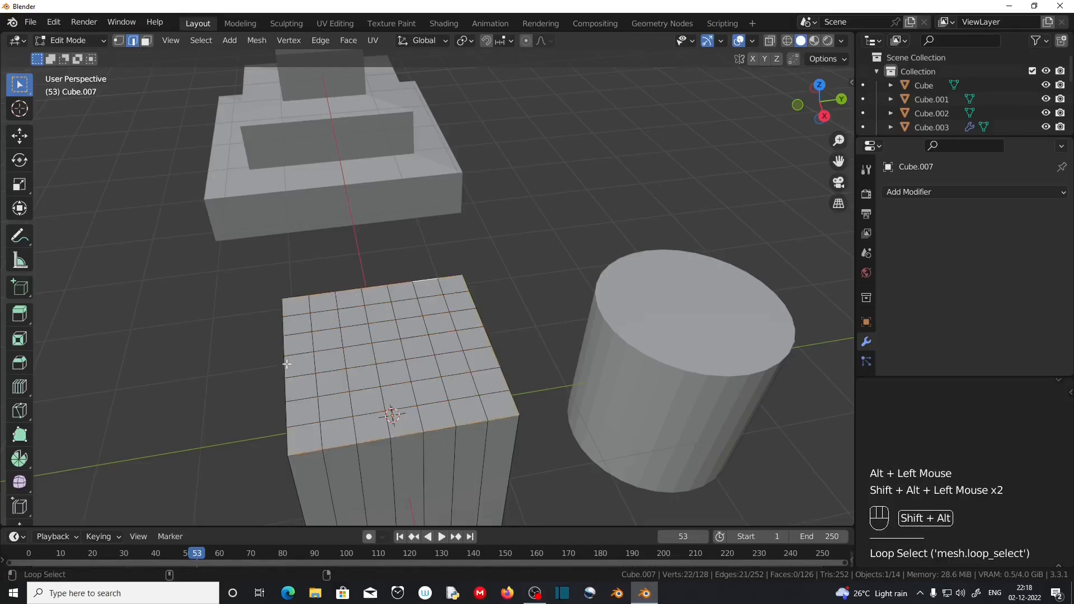
pyautogui.moveTo(286, 365); pyautogui.dragTo(293, 307, button='middle')
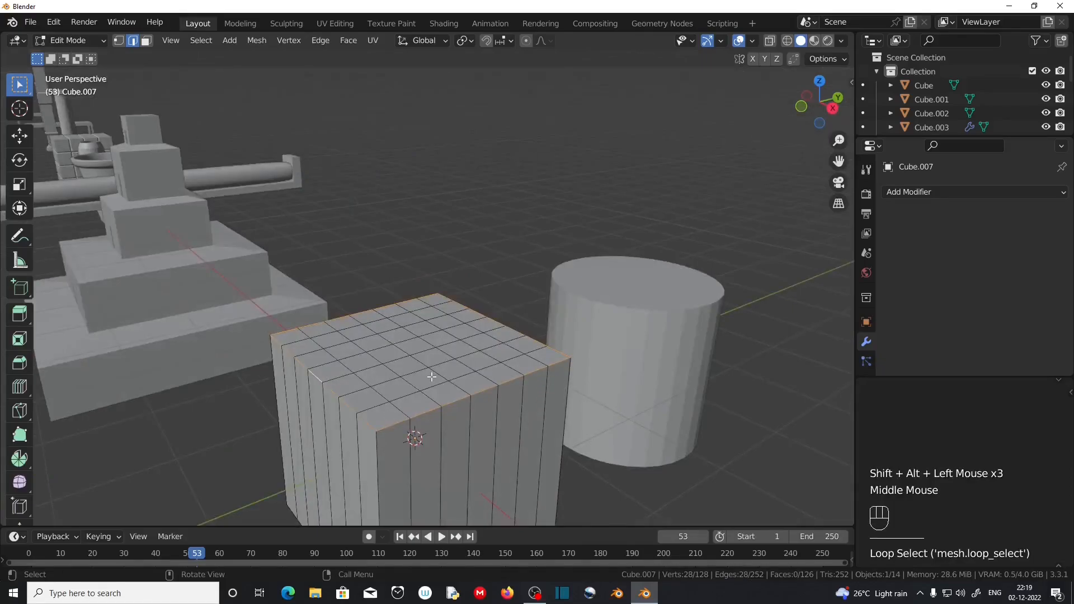
# Apply To Sphere with factor 1.000 to the selected top perimeter, rounding the cube's top face into a circle
pyautogui.click(256, 41)
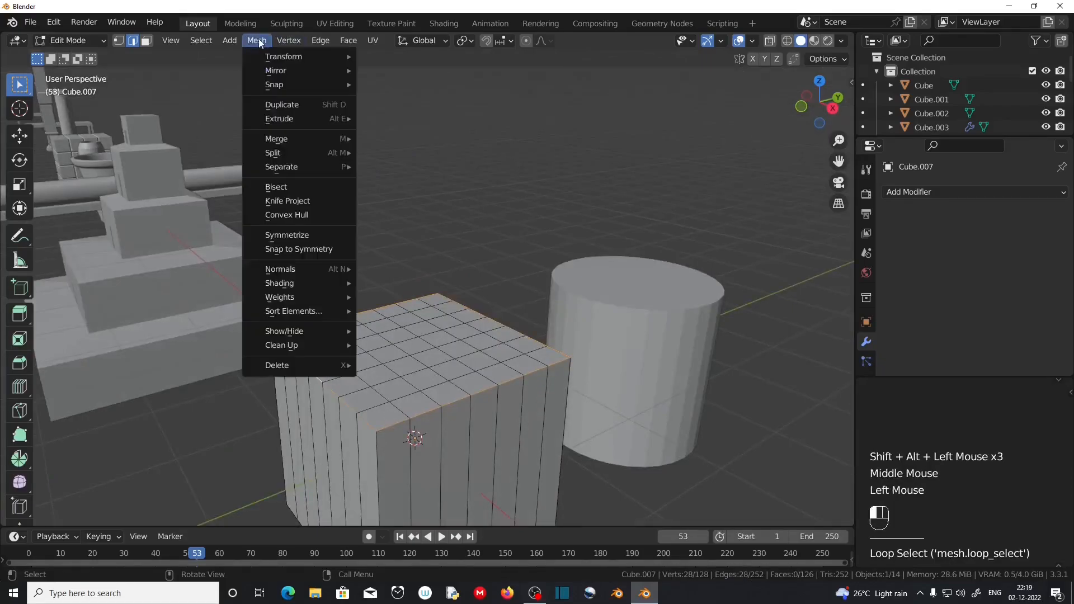
pyautogui.moveTo(285, 57)
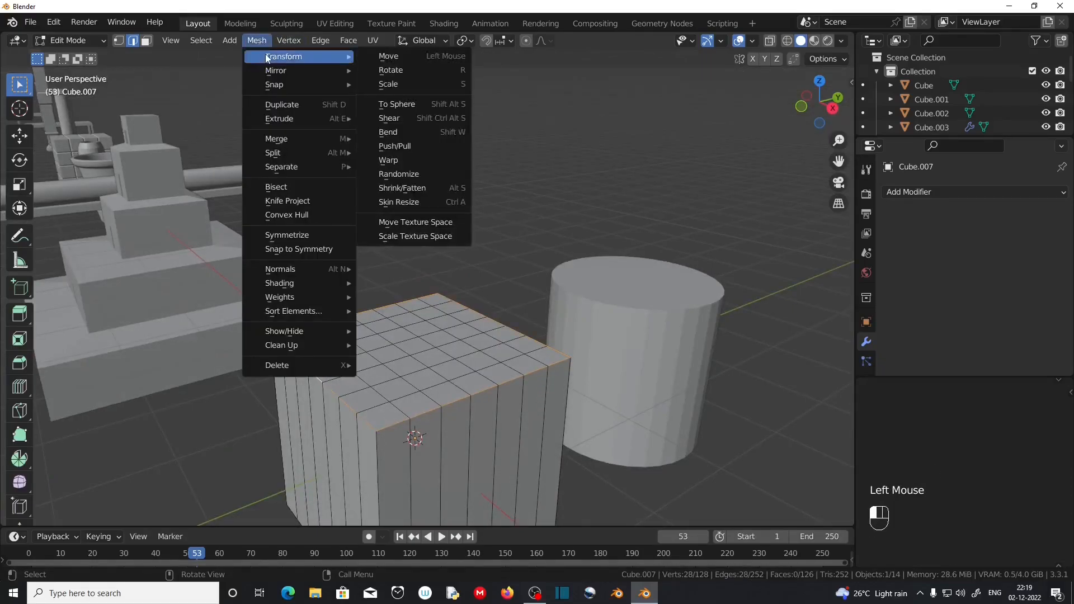
pyautogui.click(412, 102)
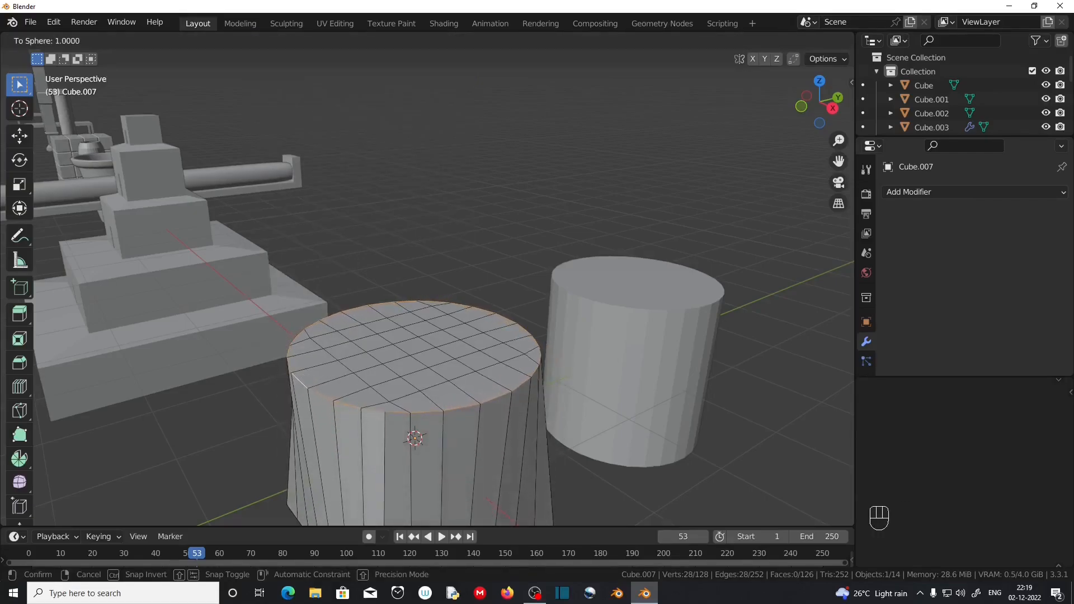
pyautogui.click(331, 304)
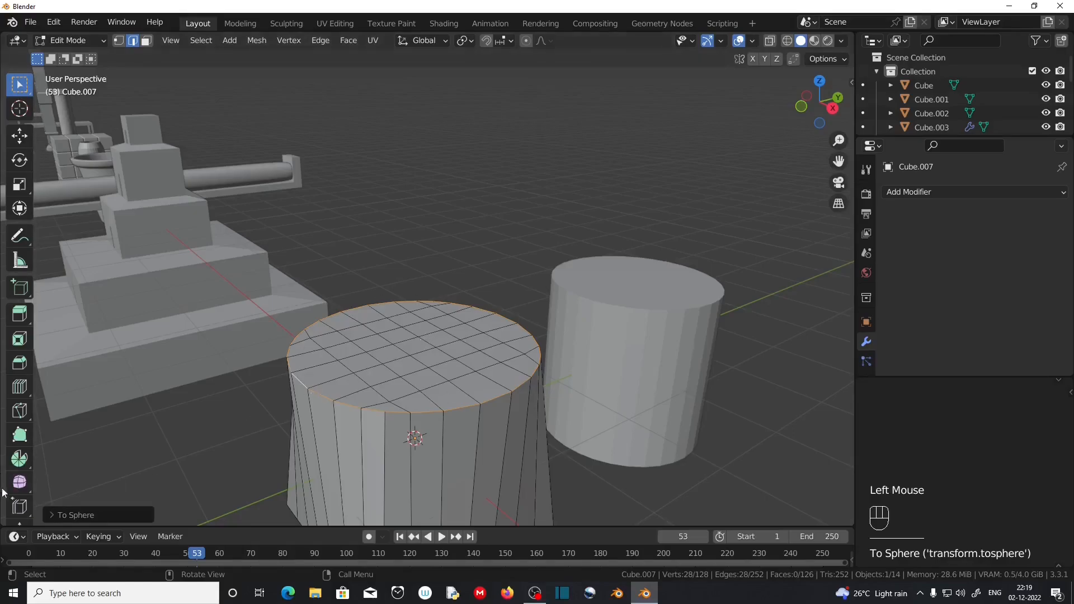
pyautogui.click(51, 512)
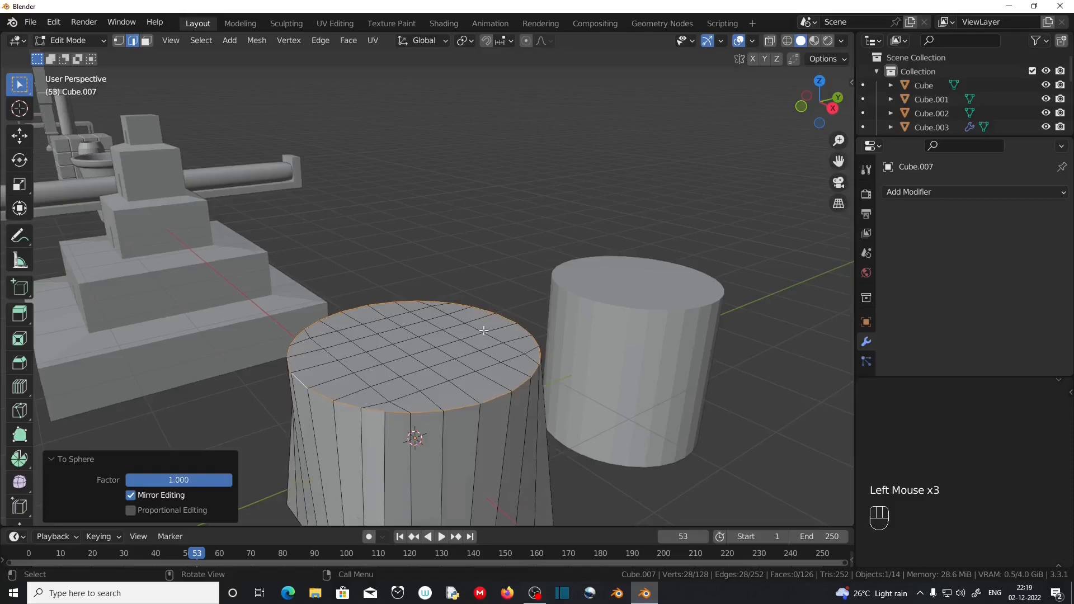
# Select the four perimeter edge loops bordering the cube's gridded bottom face
pyautogui.scroll(-2, 330, 445)
pyautogui.moveTo(357, 393); pyautogui.dragTo(353, 346, button='middle')
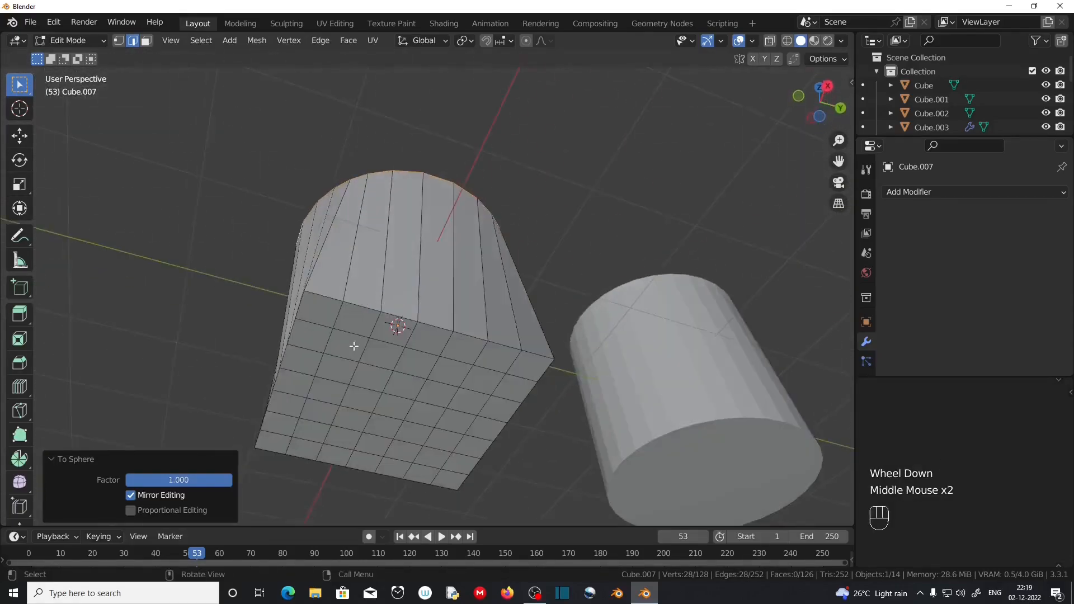
pyautogui.keyDown('alt'); pyautogui.click(361, 307); pyautogui.keyUp('alt')
pyautogui.keyDown('alt'); pyautogui.keyDown('shift'); pyautogui.click(314, 385); pyautogui.keyUp('shift'); pyautogui.keyUp('alt')
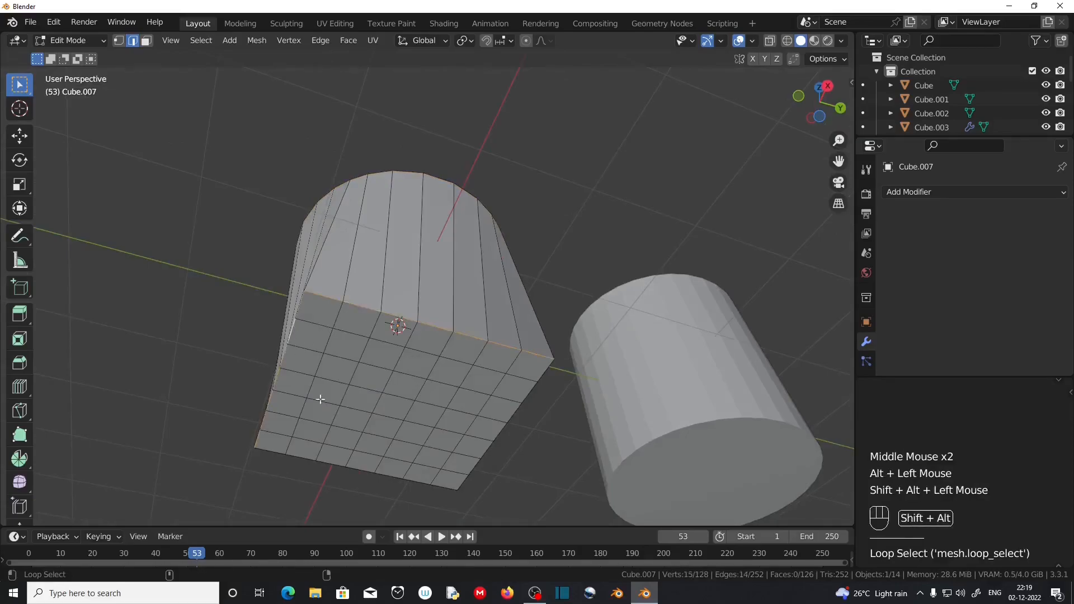
pyautogui.keyDown('alt'); pyautogui.keyDown('shift'); pyautogui.click(501, 442); pyautogui.keyUp('shift'); pyautogui.keyUp('alt')
pyautogui.keyDown('alt'); pyautogui.keyDown('shift'); pyautogui.click(515, 418); pyautogui.keyUp('shift'); pyautogui.keyUp('alt')
pyautogui.moveTo(515, 418); pyautogui.dragTo(512, 453, button='middle')
# Apply To Sphere with factor 1.000 to the bottom perimeter, turning the cube into a cylinder shape
pyautogui.click(248, 42)
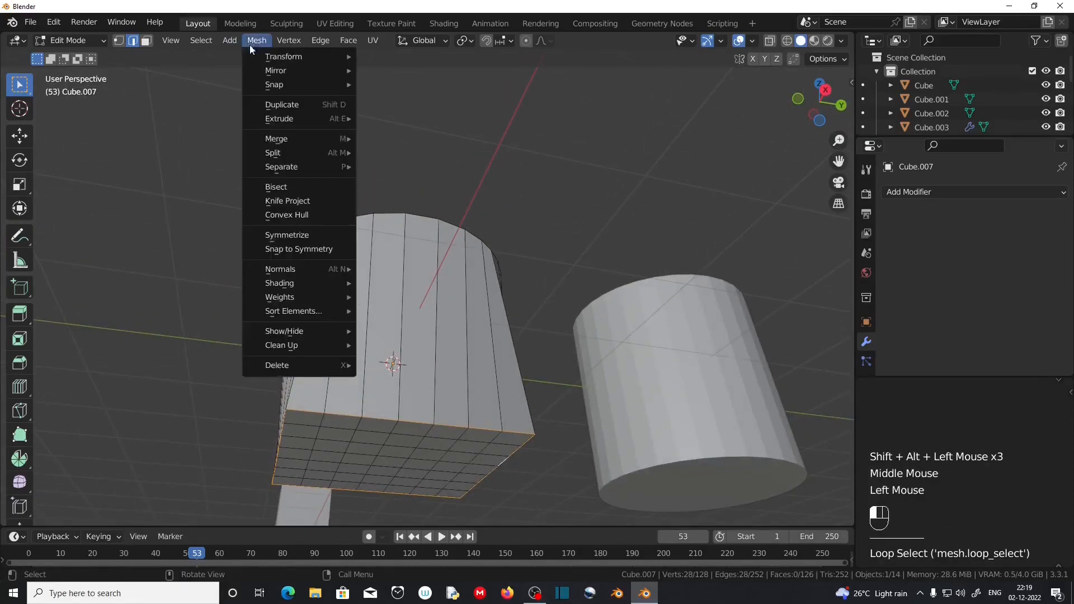
pyautogui.moveTo(283, 56)
pyautogui.click(396, 105)
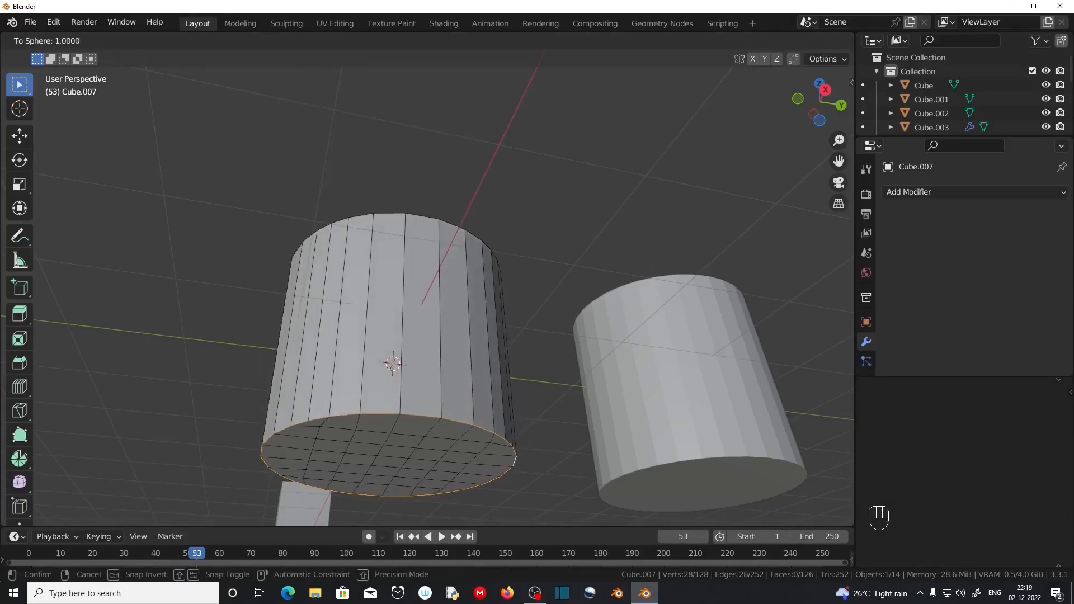
pyautogui.click(728, 294)
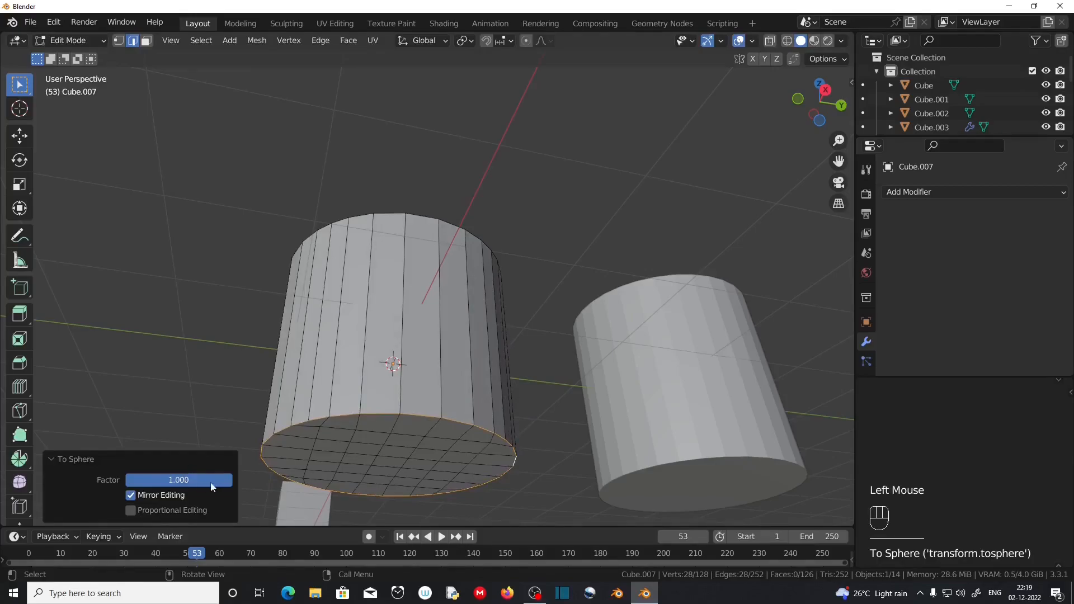
# Examine the edge grid on the rounded cube's circular top face from above and close up
pyautogui.moveTo(427, 420); pyautogui.dragTo(395, 336, button='middle')
pyautogui.scroll(-2, 391, 291)
pyautogui.scroll(2, 394, 335)
pyautogui.moveTo(394, 336); pyautogui.dragTo(400, 364, button='middle')
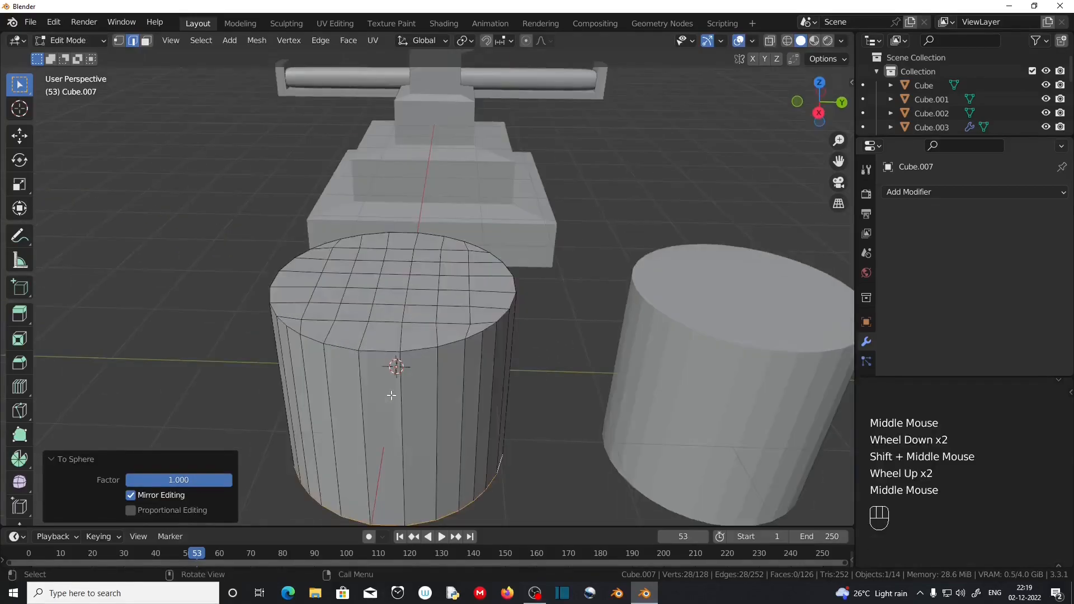
pyautogui.scroll(2, 391, 399)
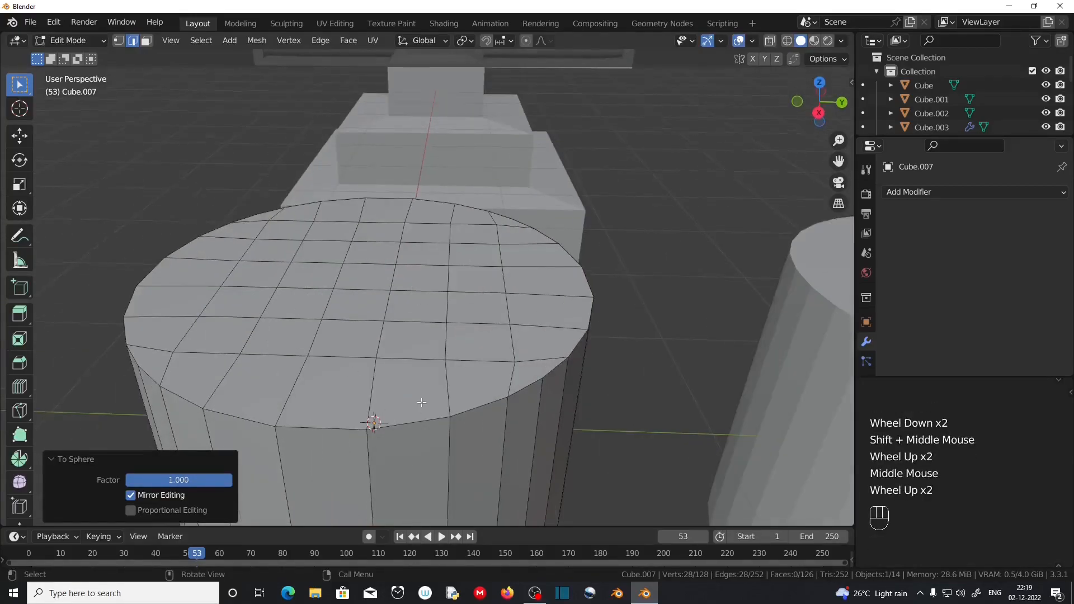
pyautogui.scroll(-2, 421, 402)
pyautogui.moveTo(419, 403); pyautogui.dragTo(394, 402, button='middle')
pyautogui.scroll(1, 395, 392)
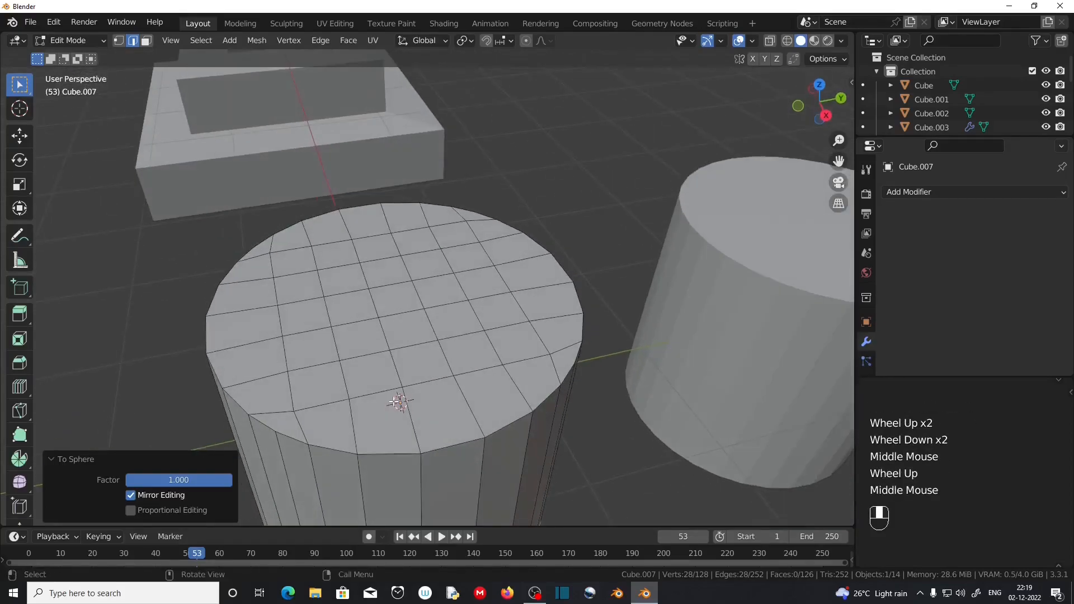
# Add one centred loop cut across the rounded cube's top face and one horizontal loop cut around its mid-height
pyautogui.hotkey('ctrl', 'r')
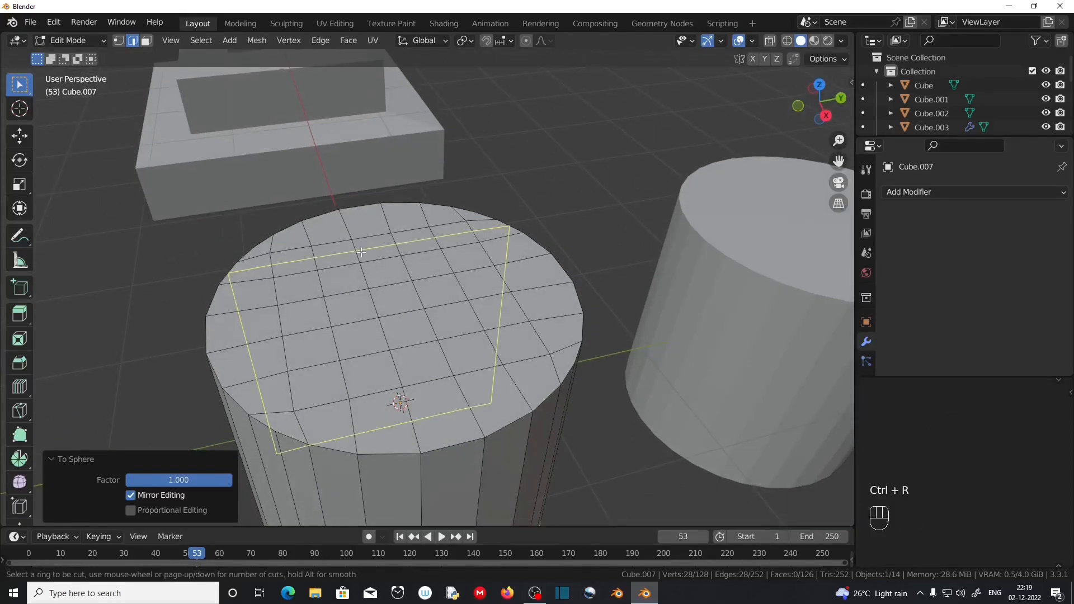
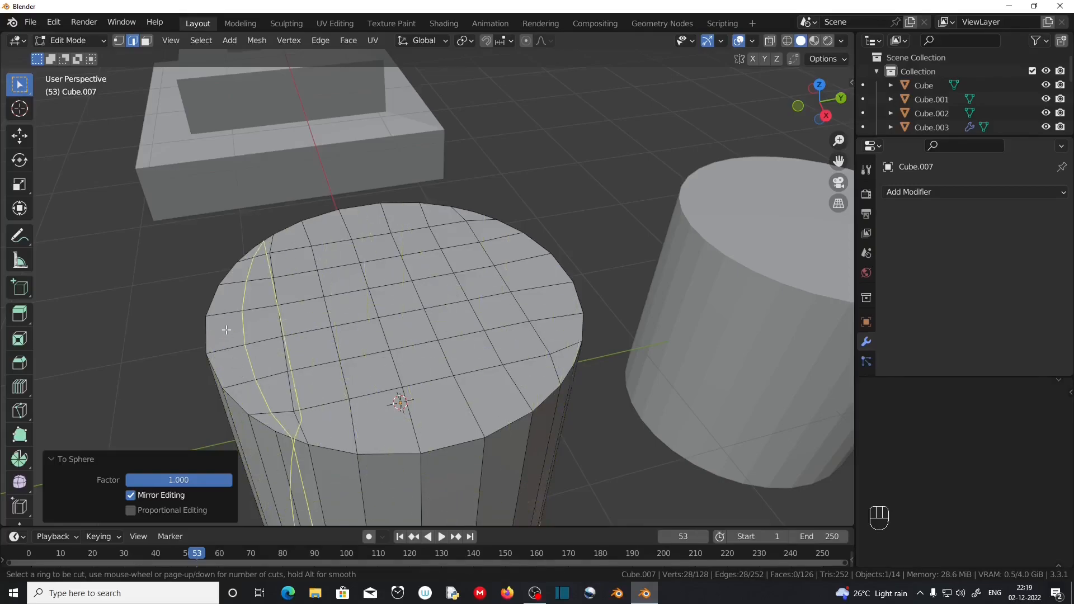
pyautogui.click(381, 371)
pyautogui.rightClick(381, 370)
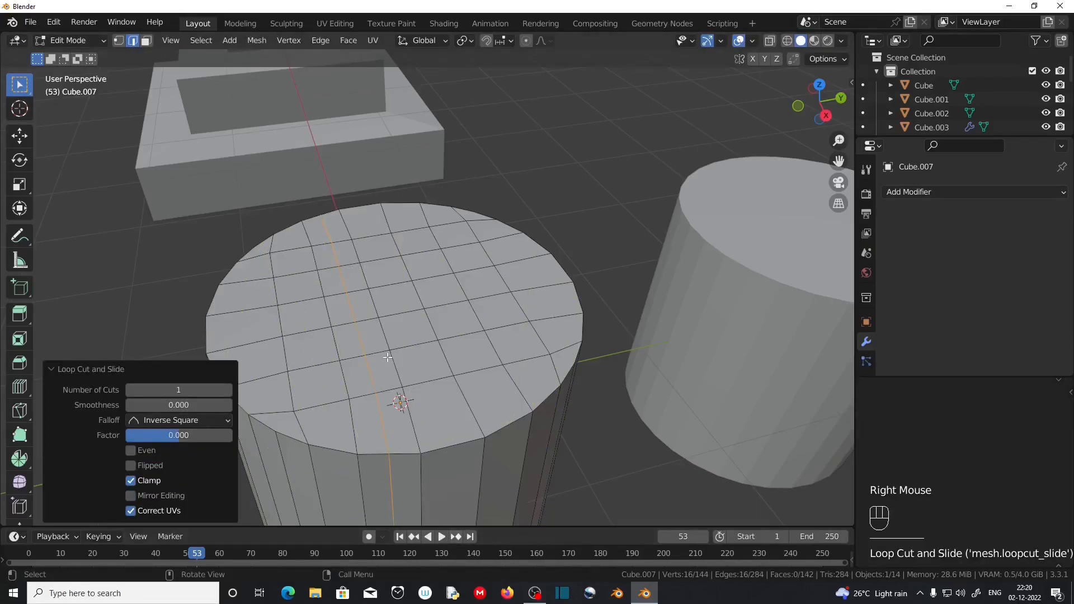
pyautogui.hotkey('ctrl', 'r')
pyautogui.click(546, 489)
pyautogui.rightClick(437, 354)
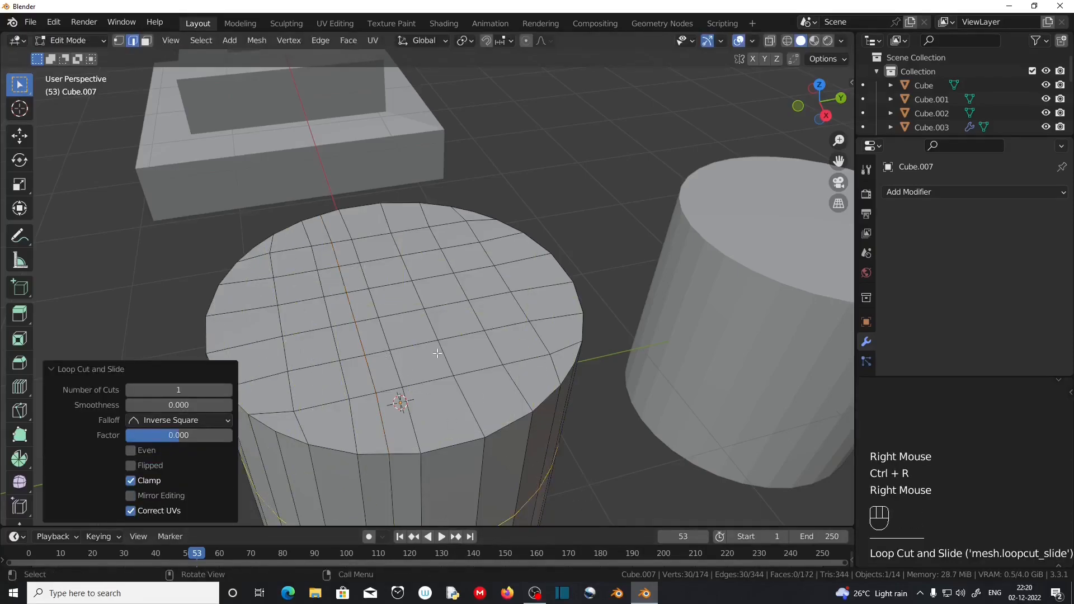
# Add one centred loop cut through the grid row nearest the front rim of the top face and down the sides
pyautogui.hotkey('ctrl', 'r')
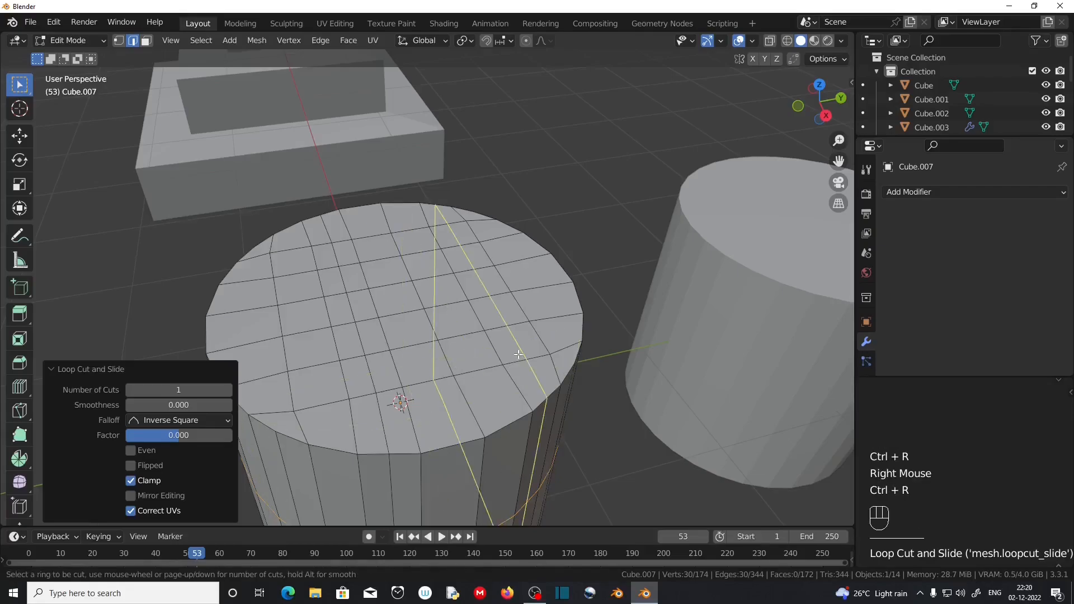
pyautogui.click(523, 439)
pyautogui.rightClick(522, 439)
pyautogui.scroll(-2, 522, 439)
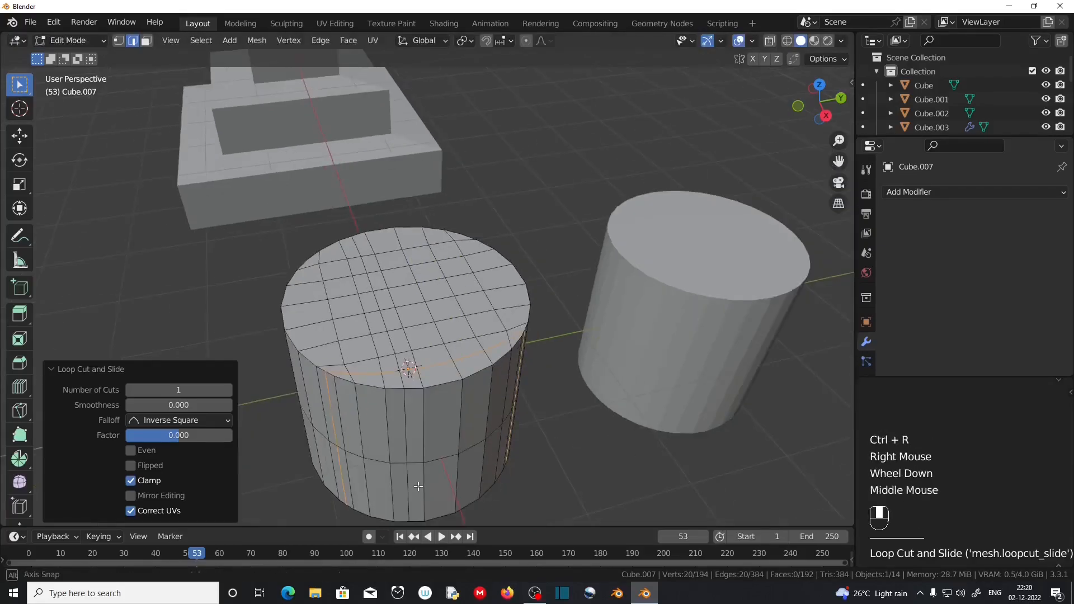
pyautogui.moveTo(523, 439); pyautogui.dragTo(483, 445, button='middle')
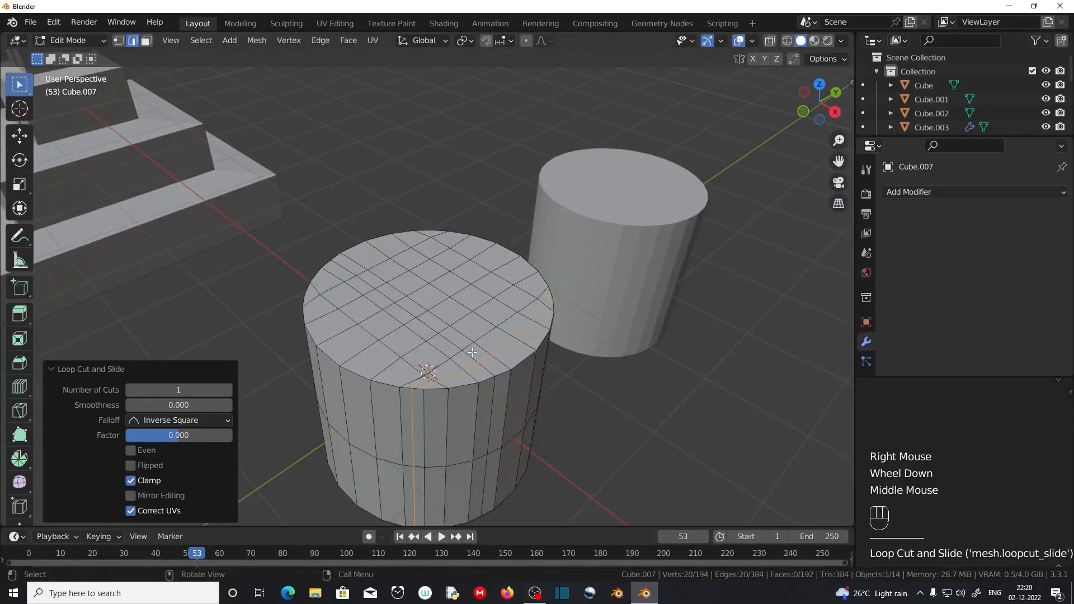
pyautogui.scroll(2, 472, 353)
pyautogui.moveTo(473, 352); pyautogui.dragTo(331, 292, button='middle')
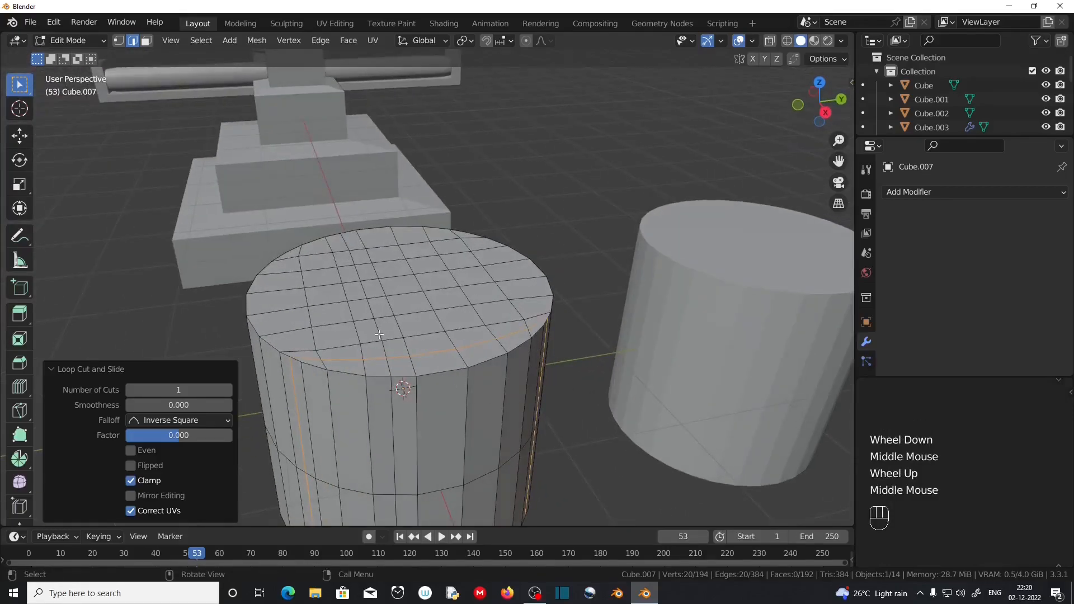